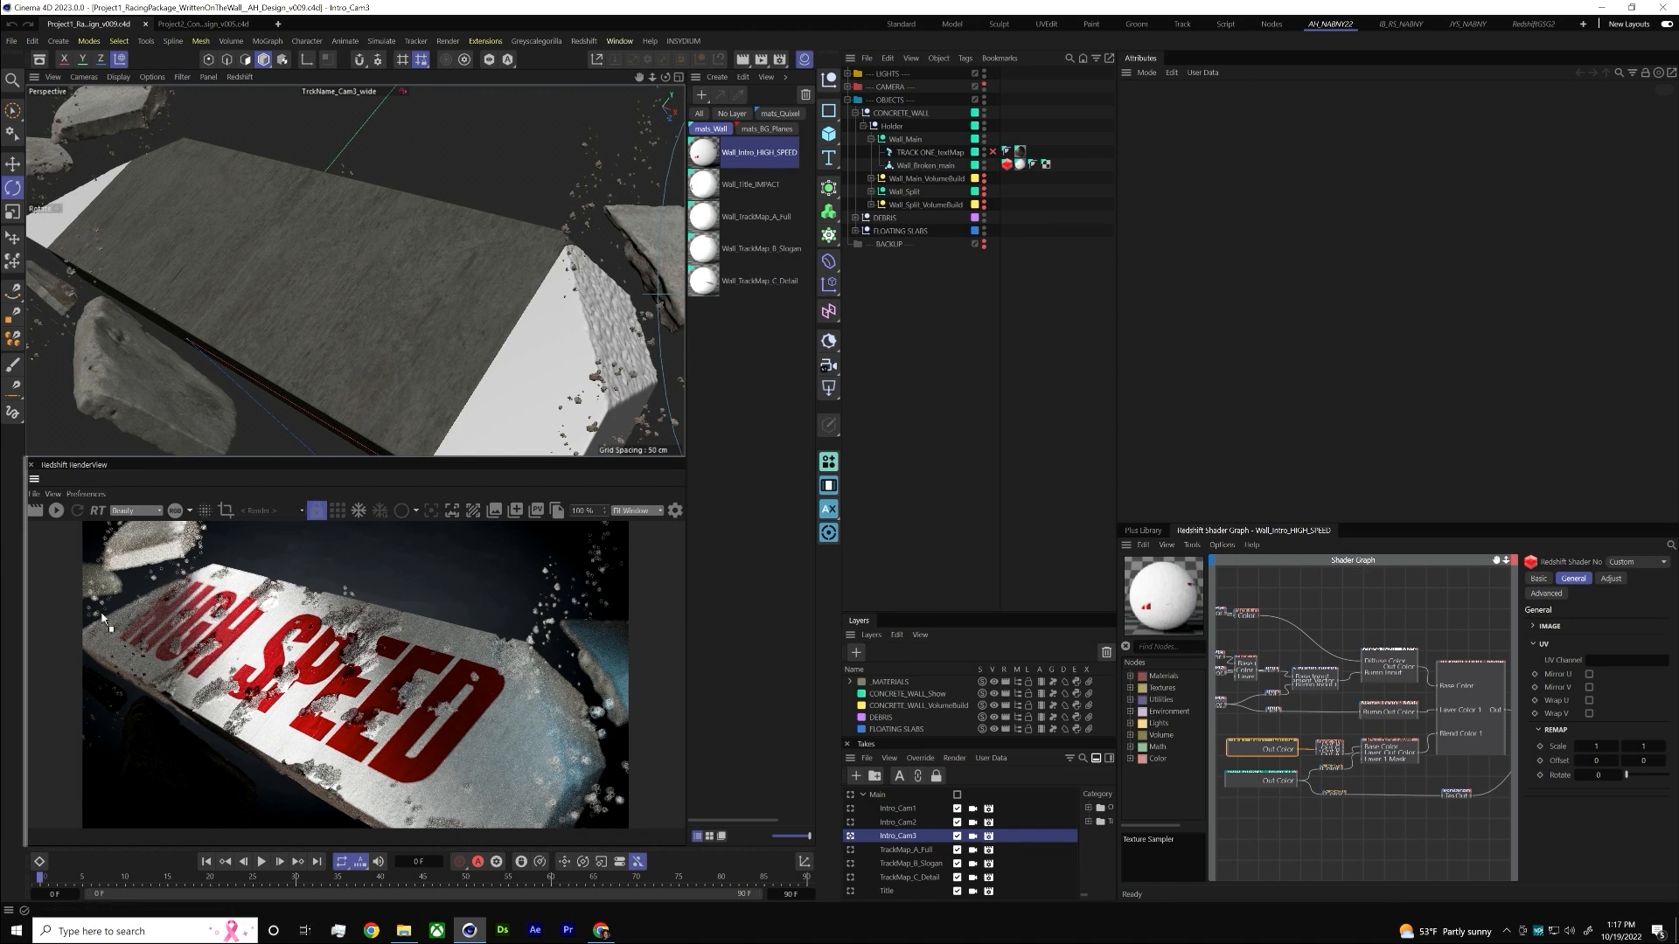
- Enlarge the viewport area, show the four-view layout and expand the CAMERA group in the object hierarchy
{"action": "left_click_drag", "start_coordinate": [130, 460], "coordinate": [131, 628]}
{"action": "middle_click", "coordinate": [316, 427]}
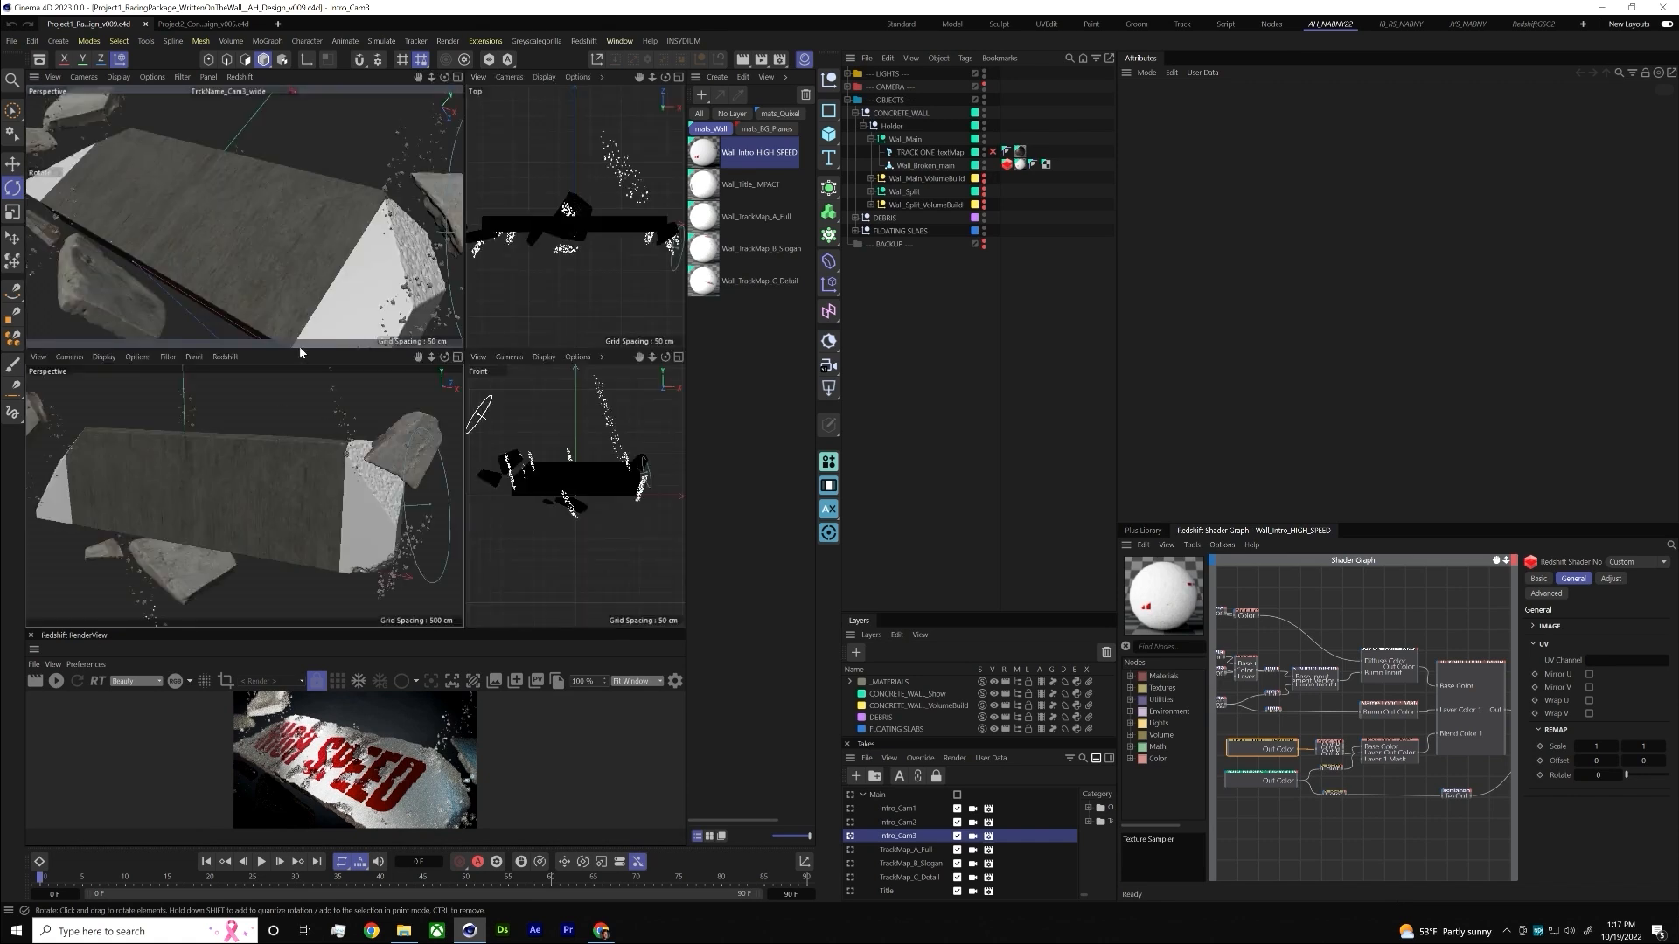
{"action": "left_click", "coordinate": [119, 77]}
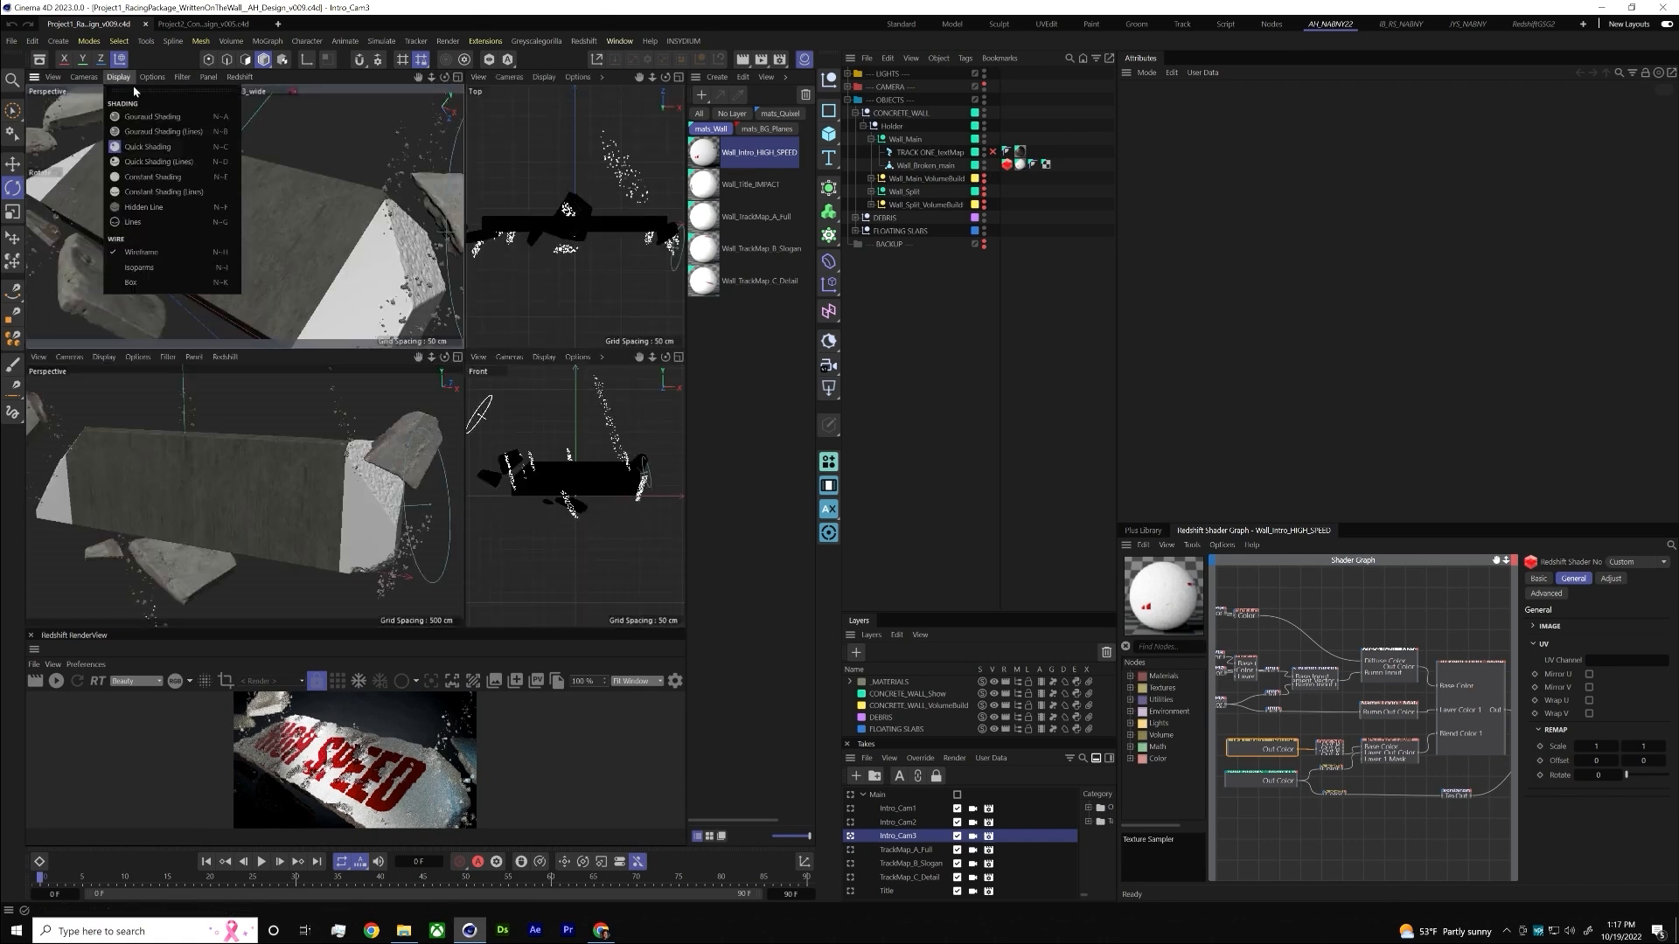
{"action": "left_click", "coordinate": [845, 93]}
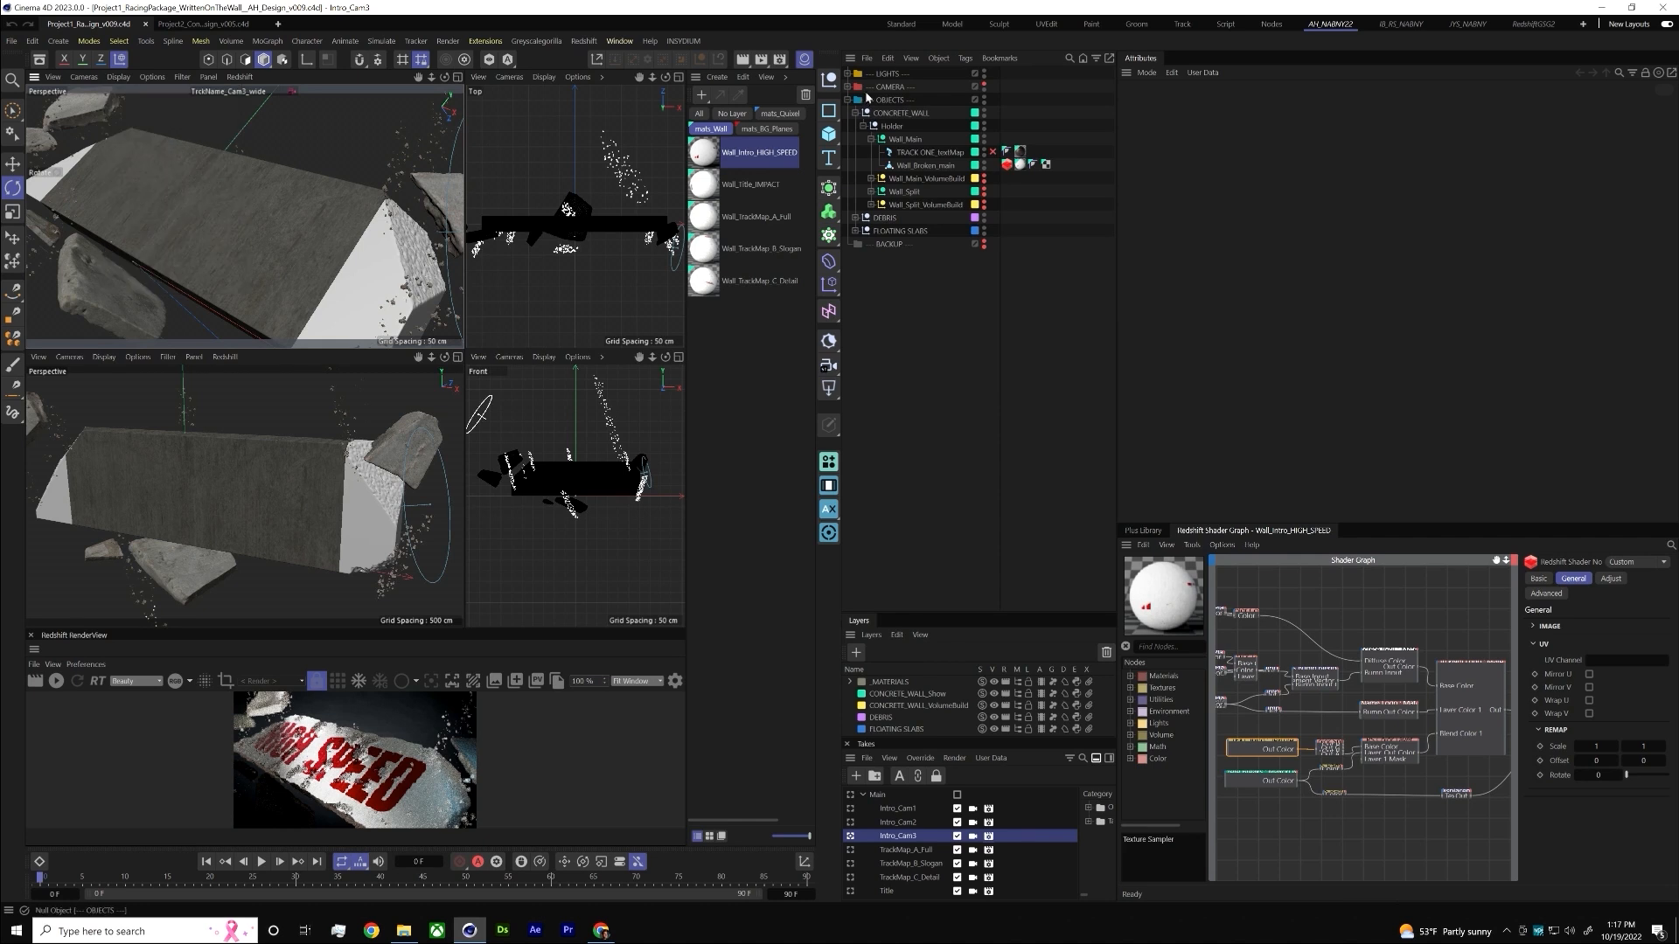
{"action": "left_click", "coordinate": [848, 87]}
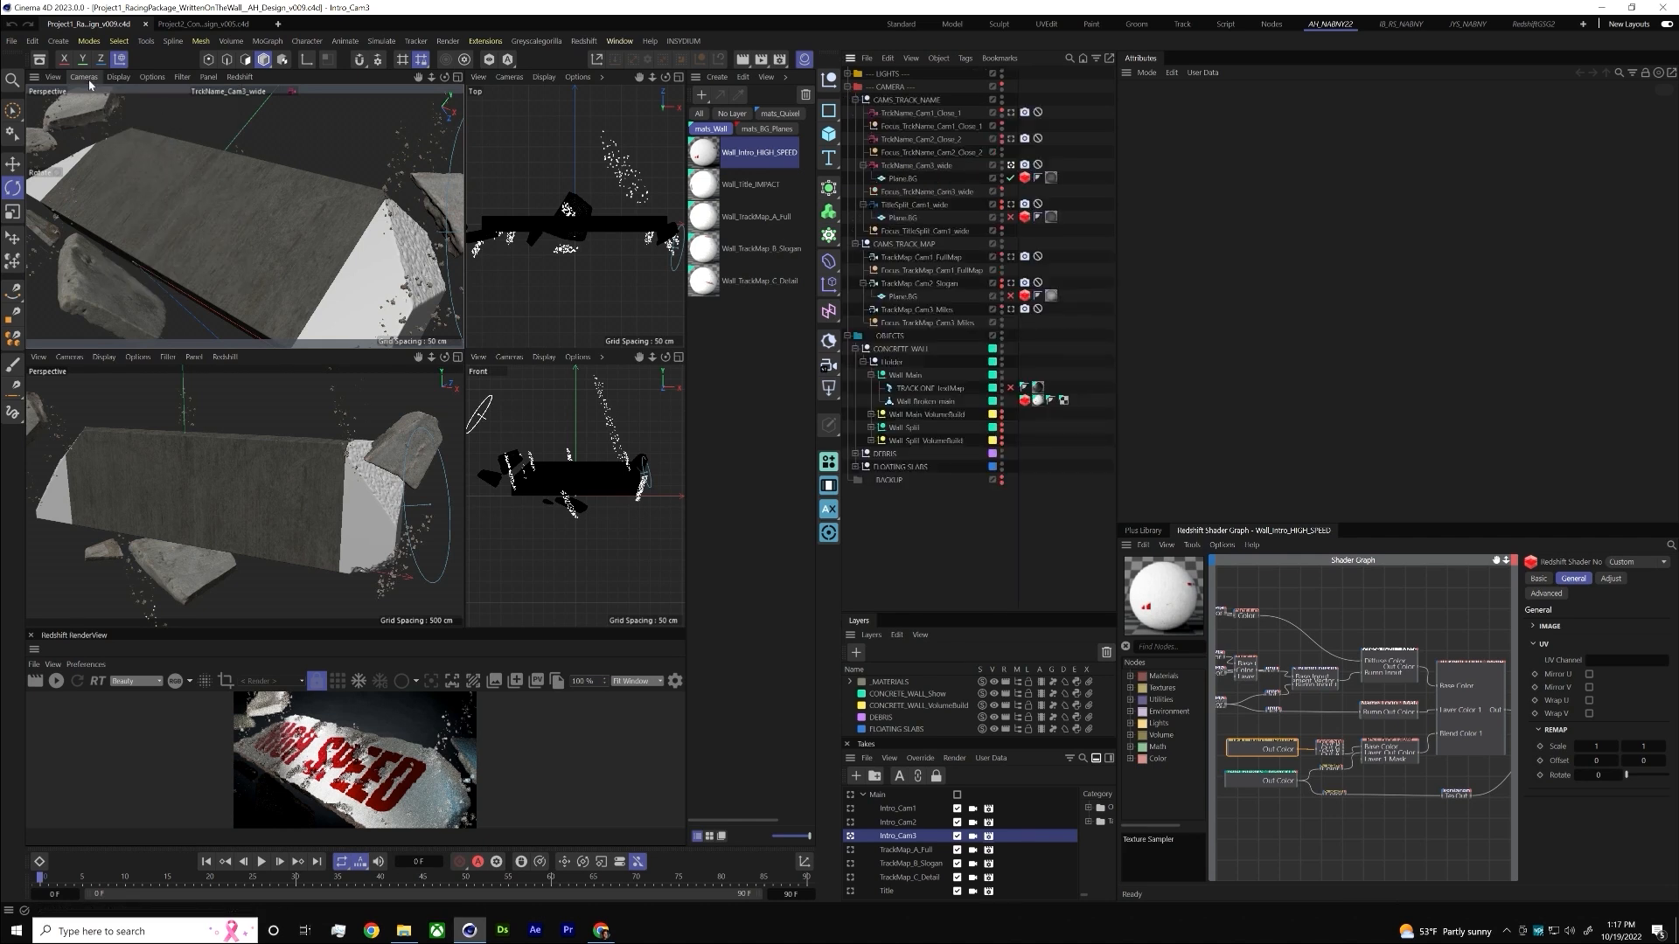
- Check the second perspective view's camera options and compare its free view of the wall with the take's camera view
{"action": "left_click", "coordinate": [104, 357]}
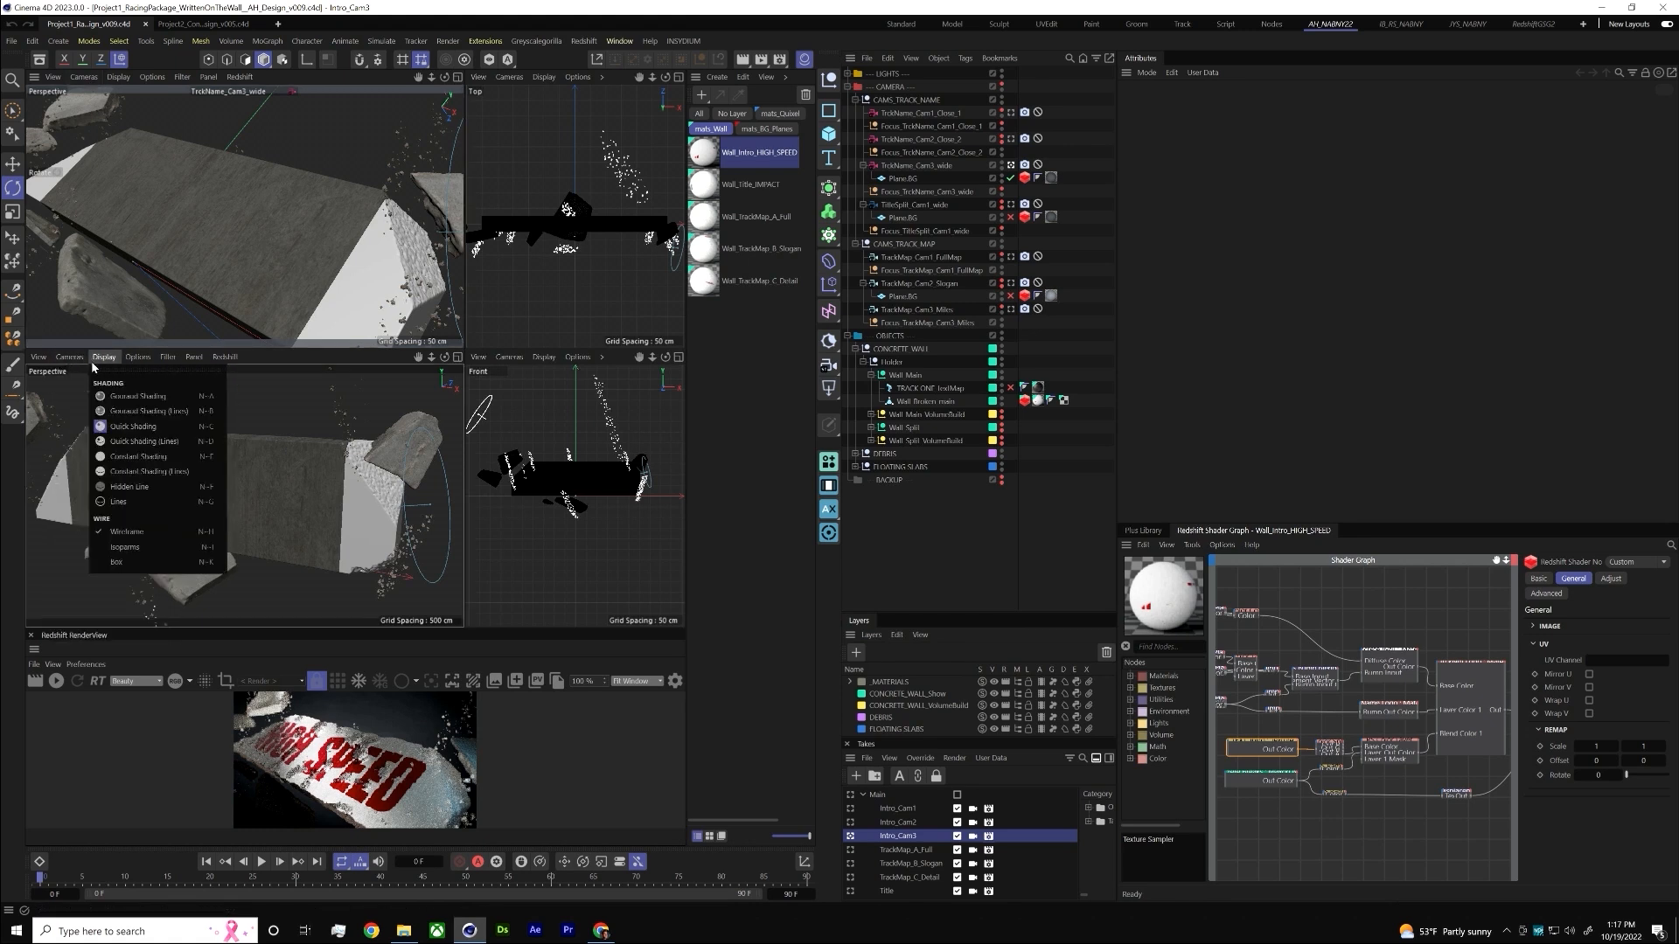
{"action": "mouse_move", "coordinate": [69, 356]}
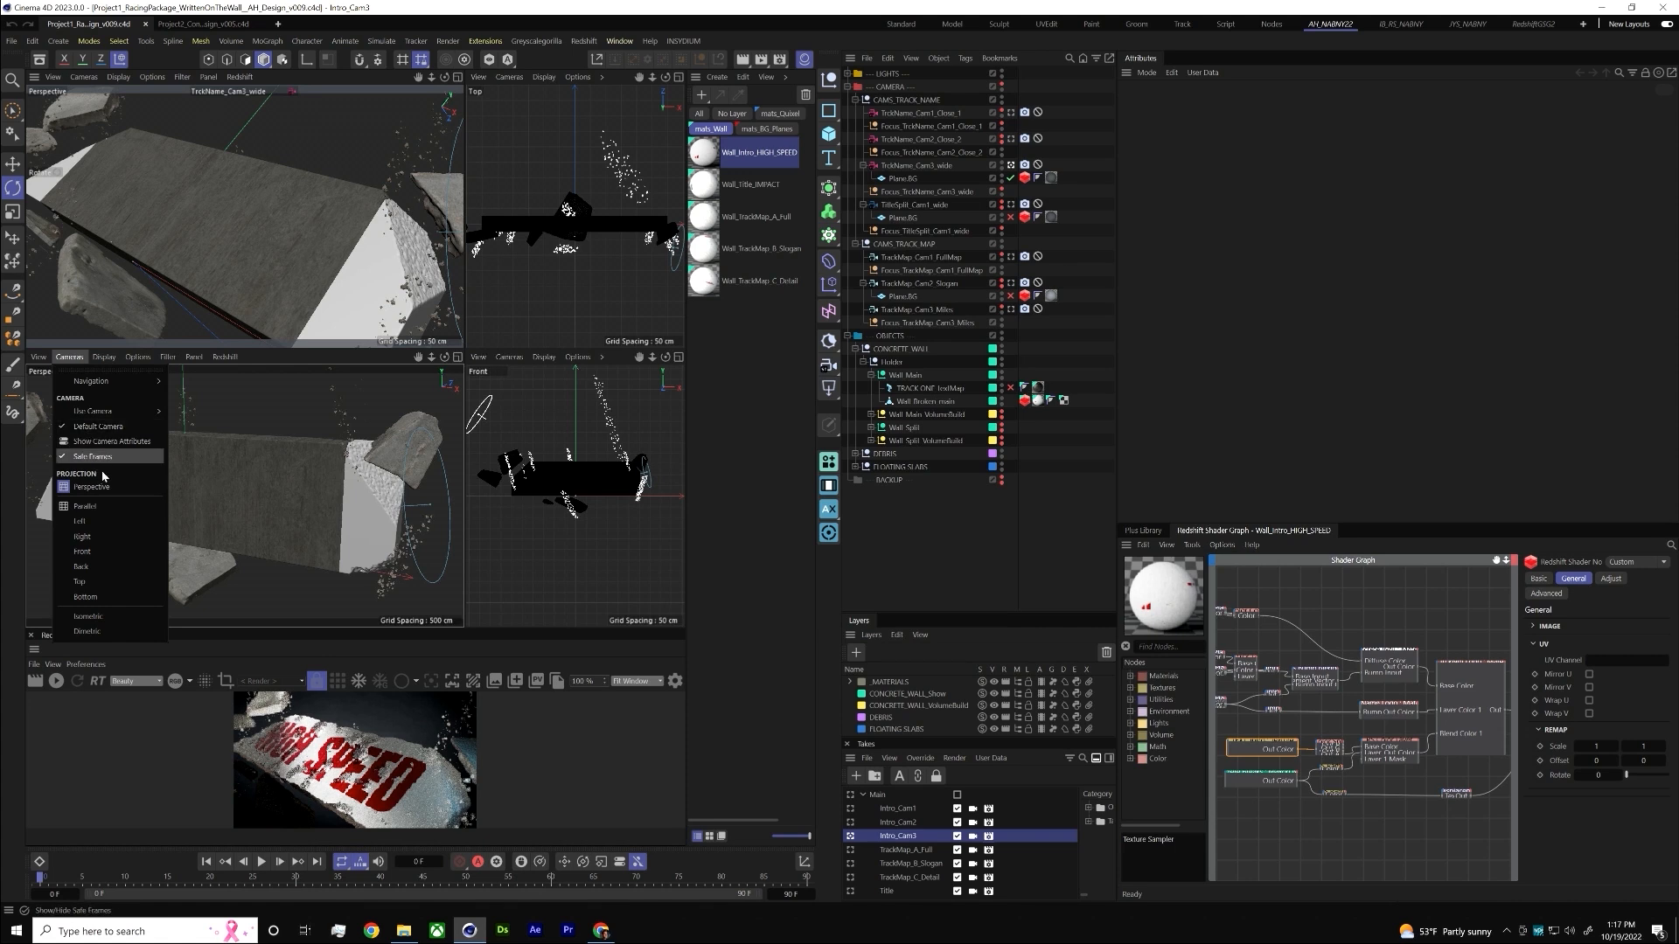
{"action": "left_click", "coordinate": [212, 491]}
{"action": "left_click_drag", "start_coordinate": [298, 490], "coordinate": [248, 365], "text": "alt"}
{"action": "middle_click", "coordinate": [202, 457]}
{"action": "middle_click", "coordinate": [285, 376]}
{"action": "middle_click", "coordinate": [238, 292]}
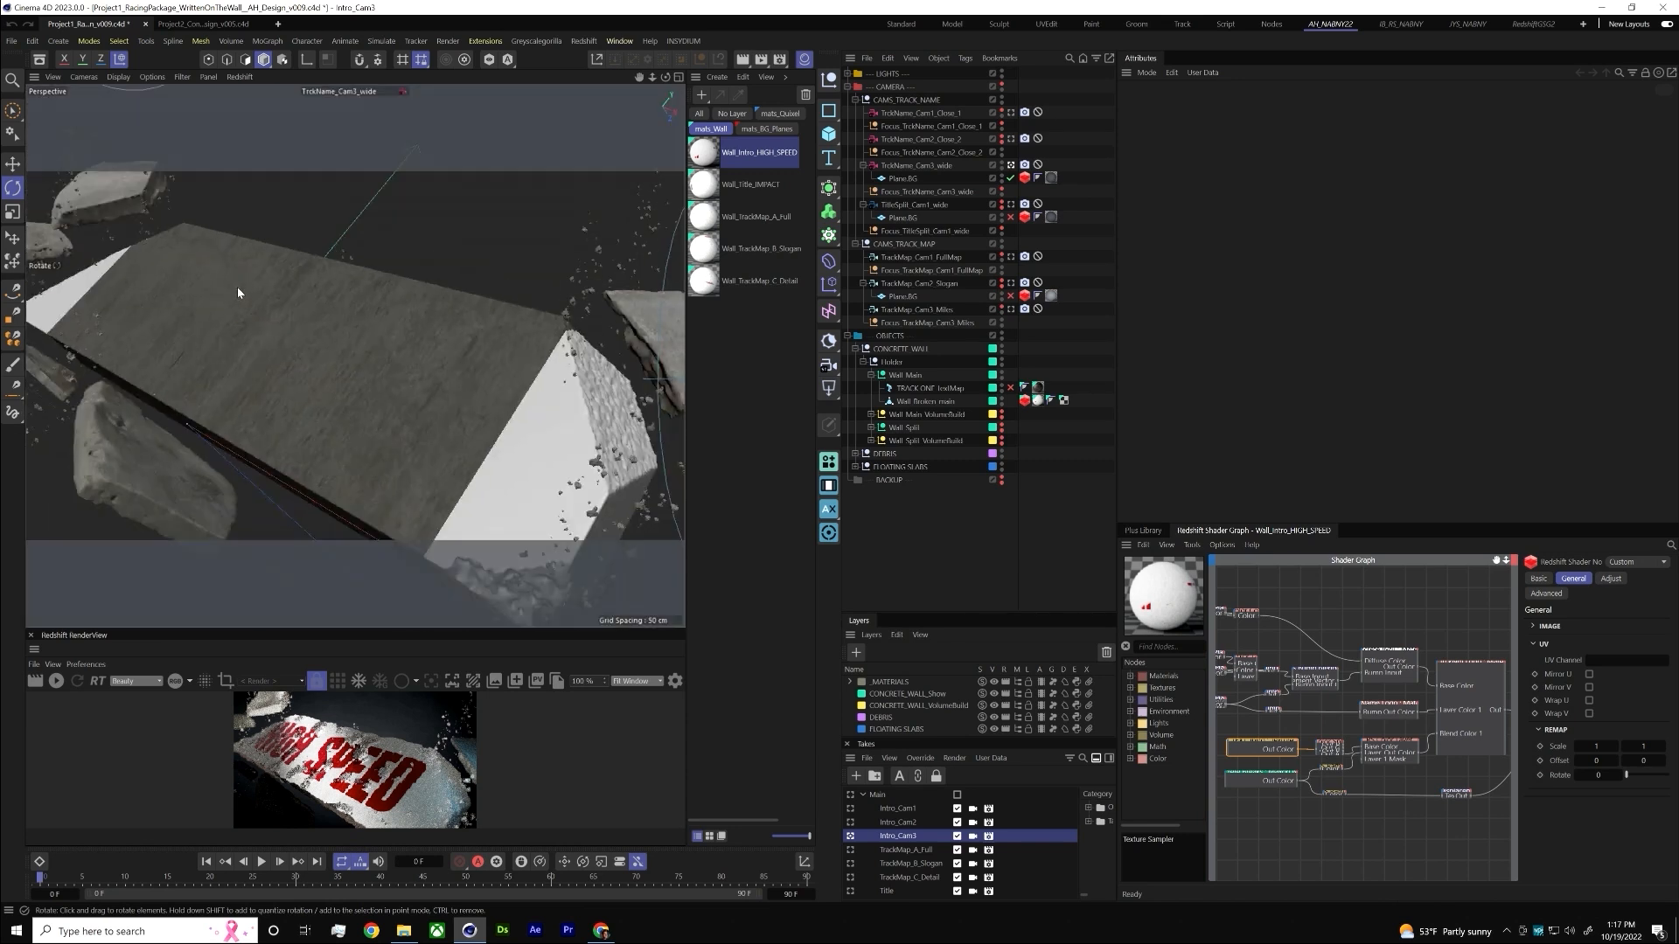
{"action": "middle_click", "coordinate": [339, 360]}
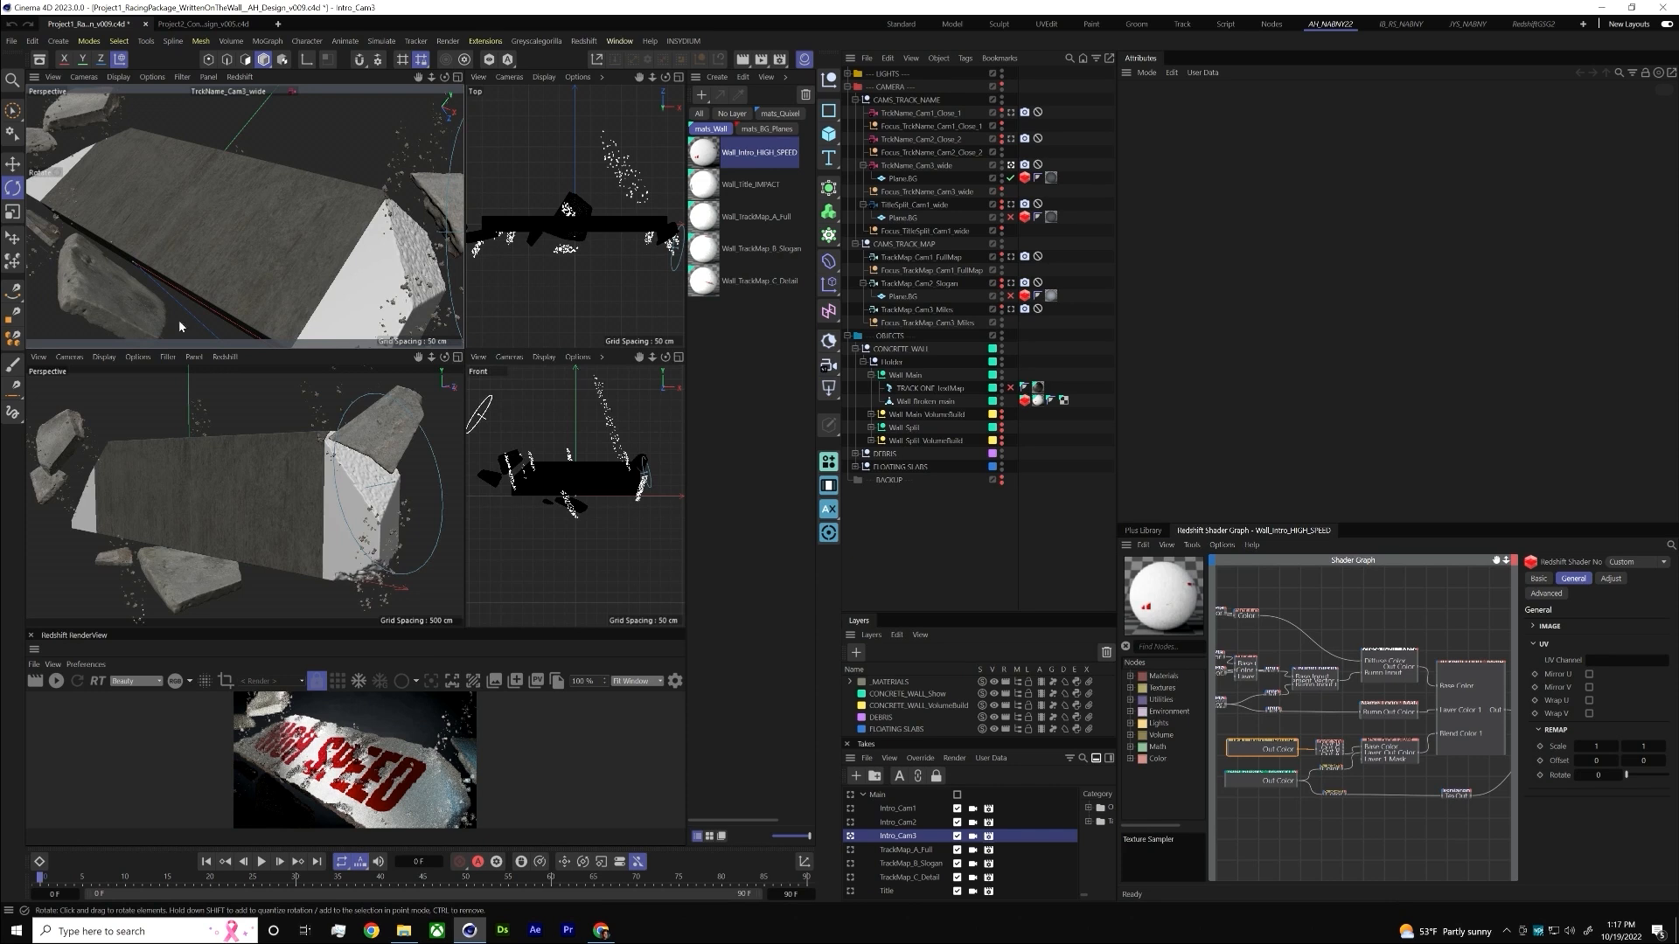
{"action": "middle_click", "coordinate": [194, 451]}
{"action": "left_click_drag", "start_coordinate": [225, 464], "coordinate": [306, 285], "text": "alt"}
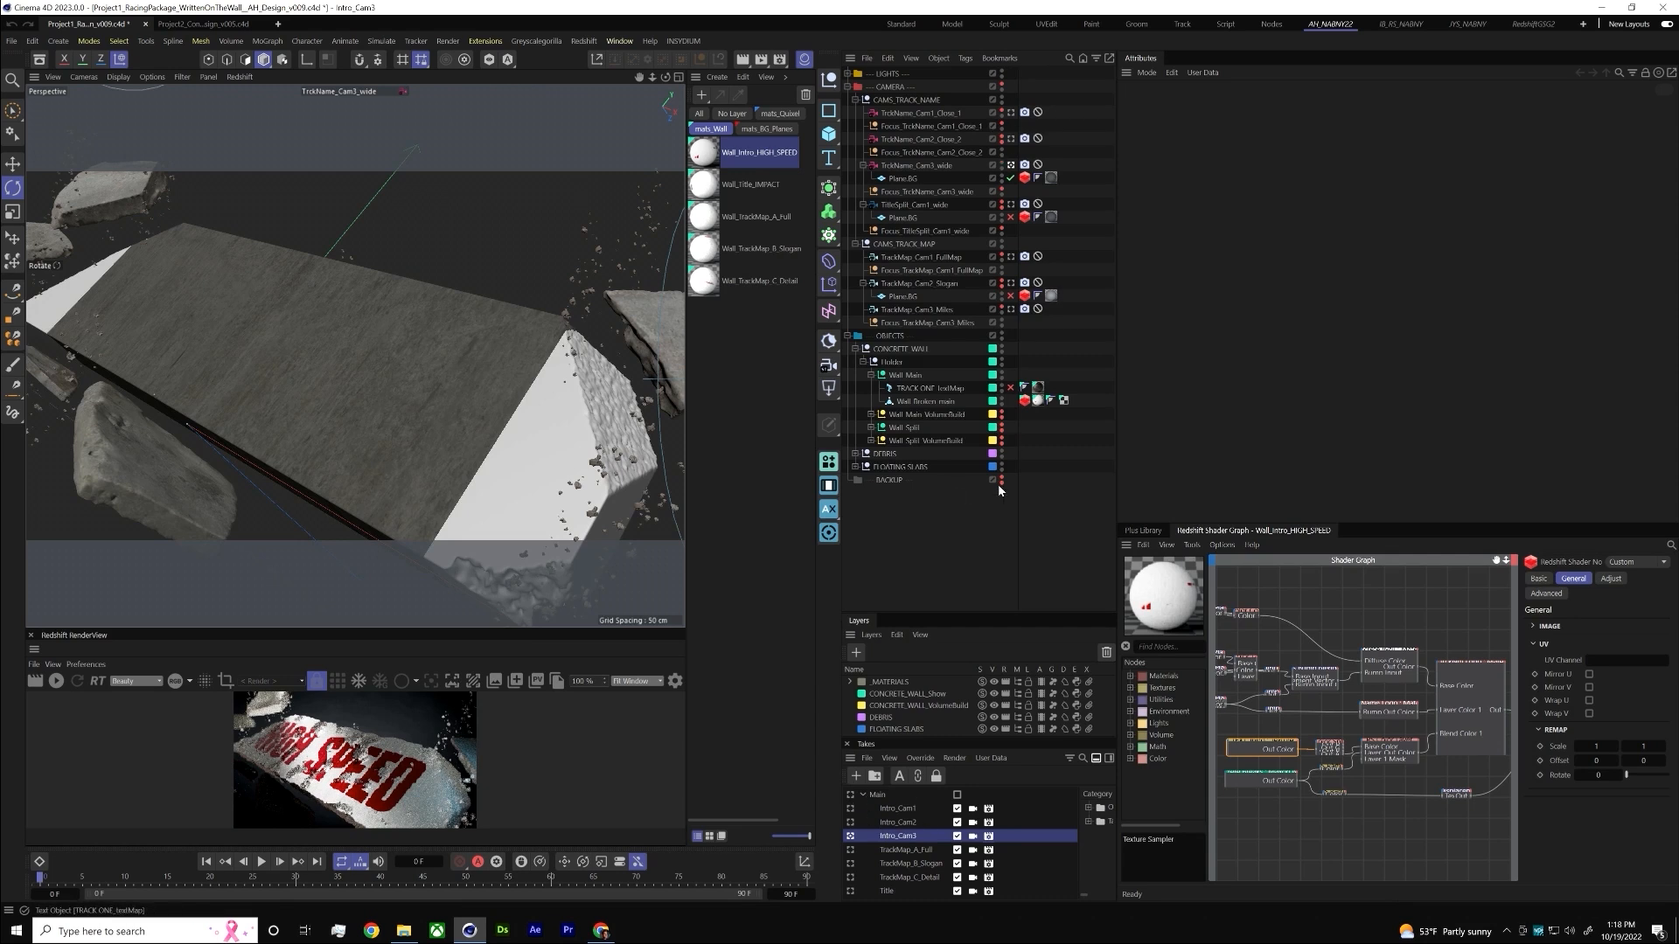
- Cycle the intro takes back to Intro_Cam3 and connect the text's Color Splitter node in Wall_Intro_HIGH_SPEED to the viewport
{"action": "left_click", "coordinate": [850, 808]}
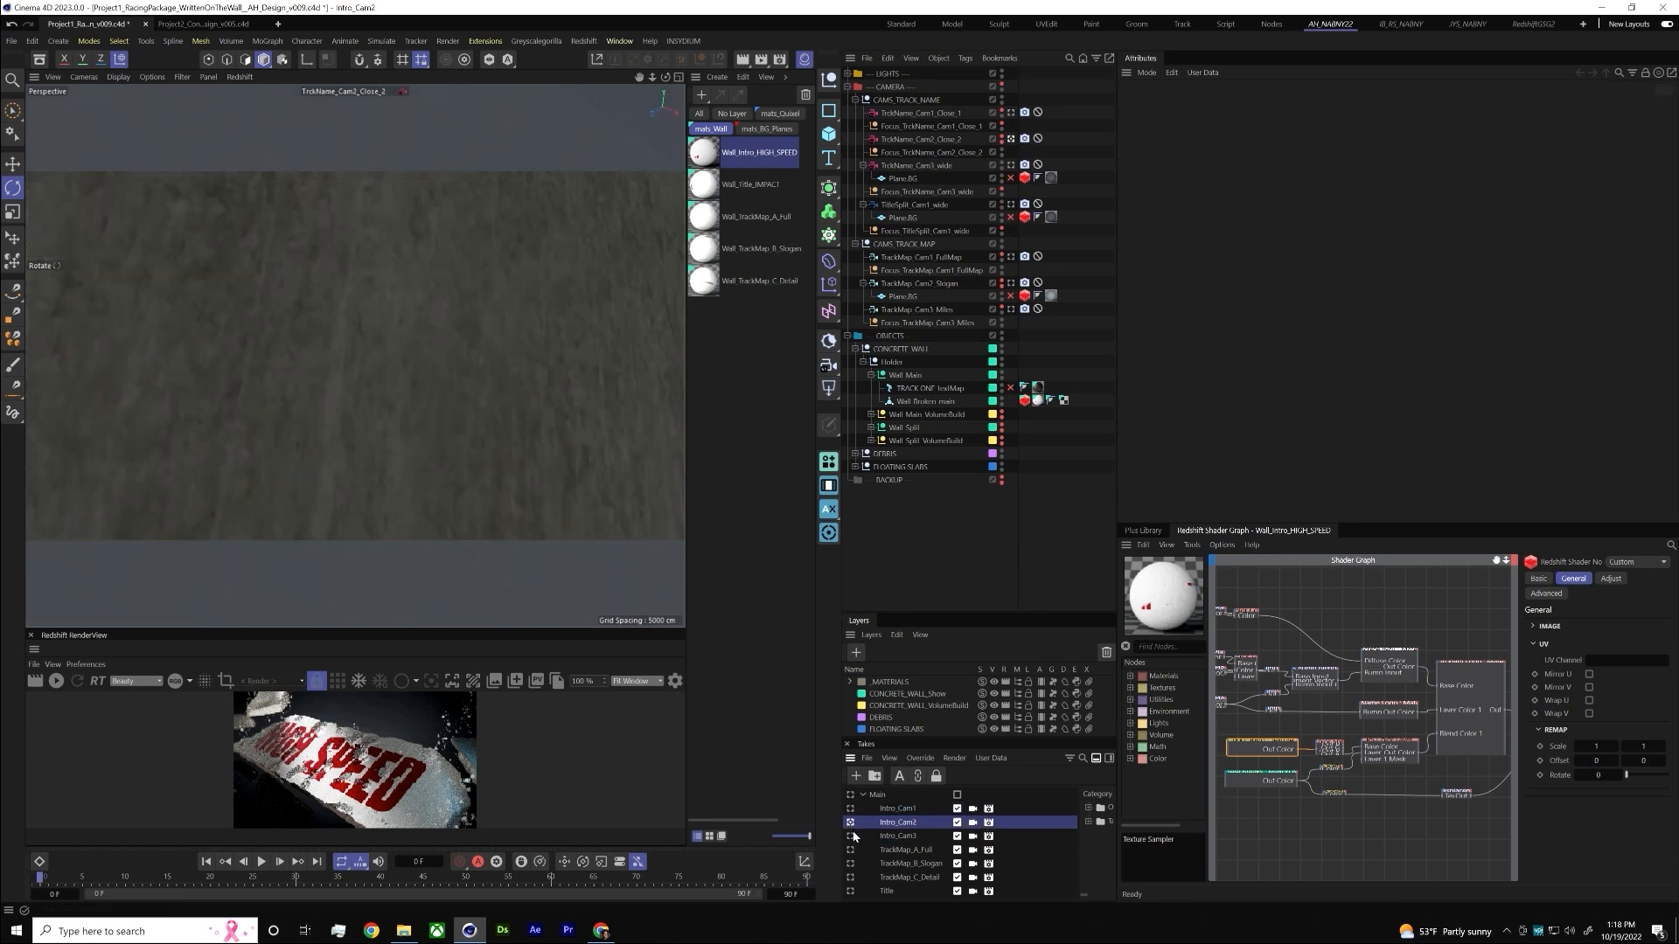
{"action": "left_click", "coordinate": [850, 836]}
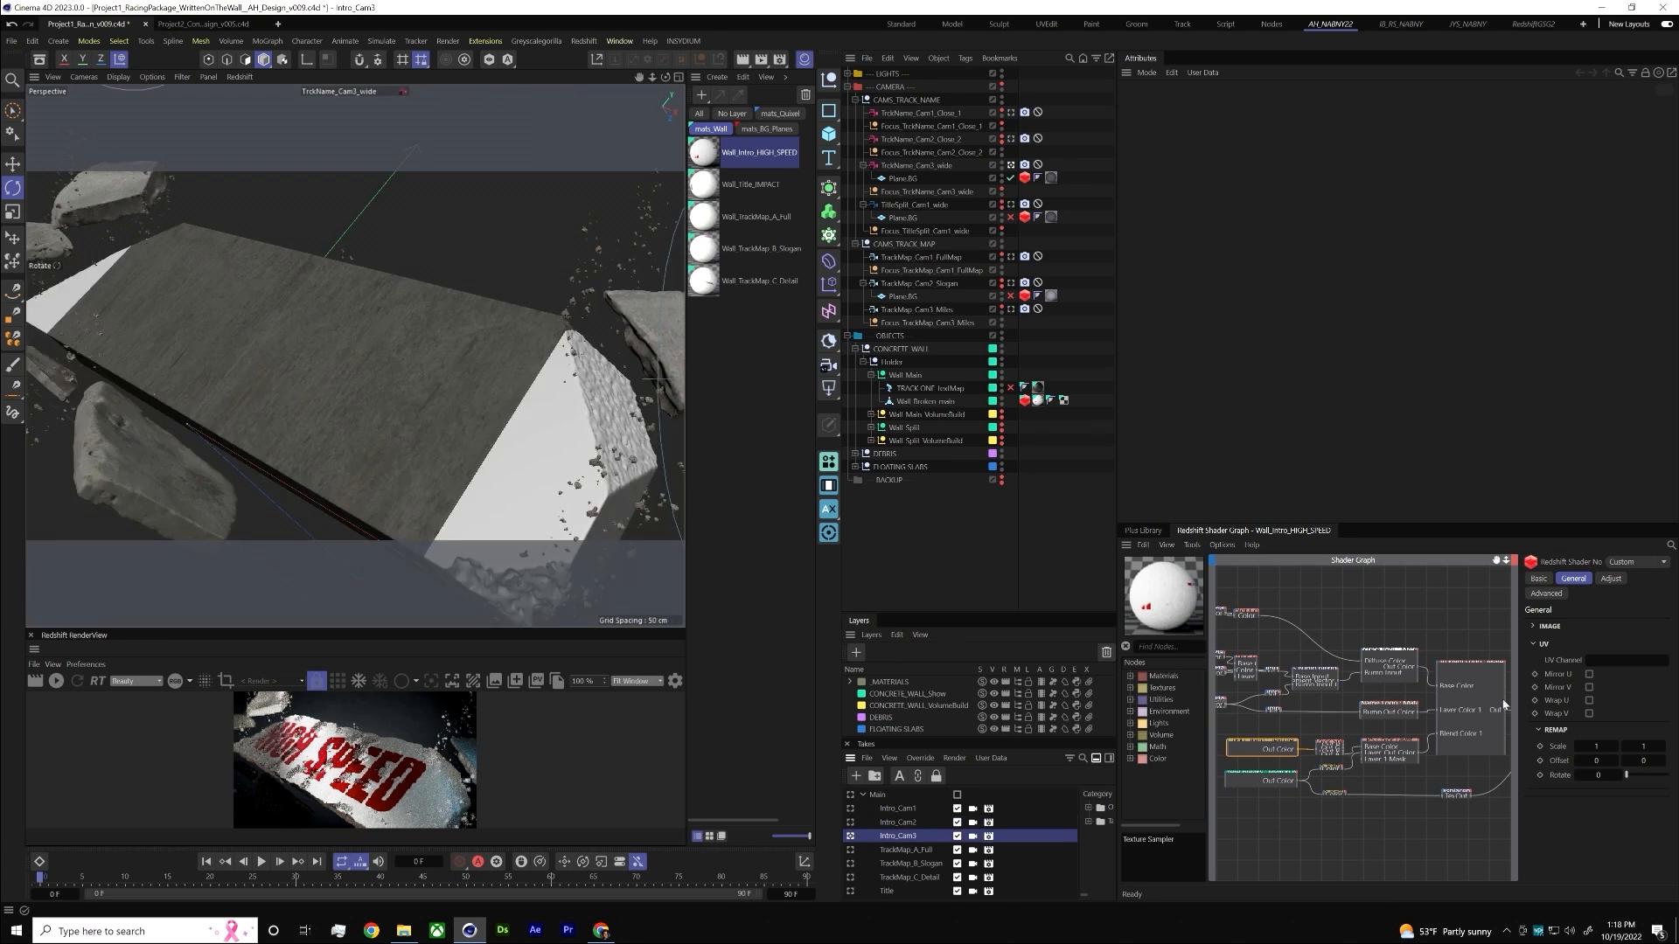
{"action": "left_click", "coordinate": [1329, 747]}
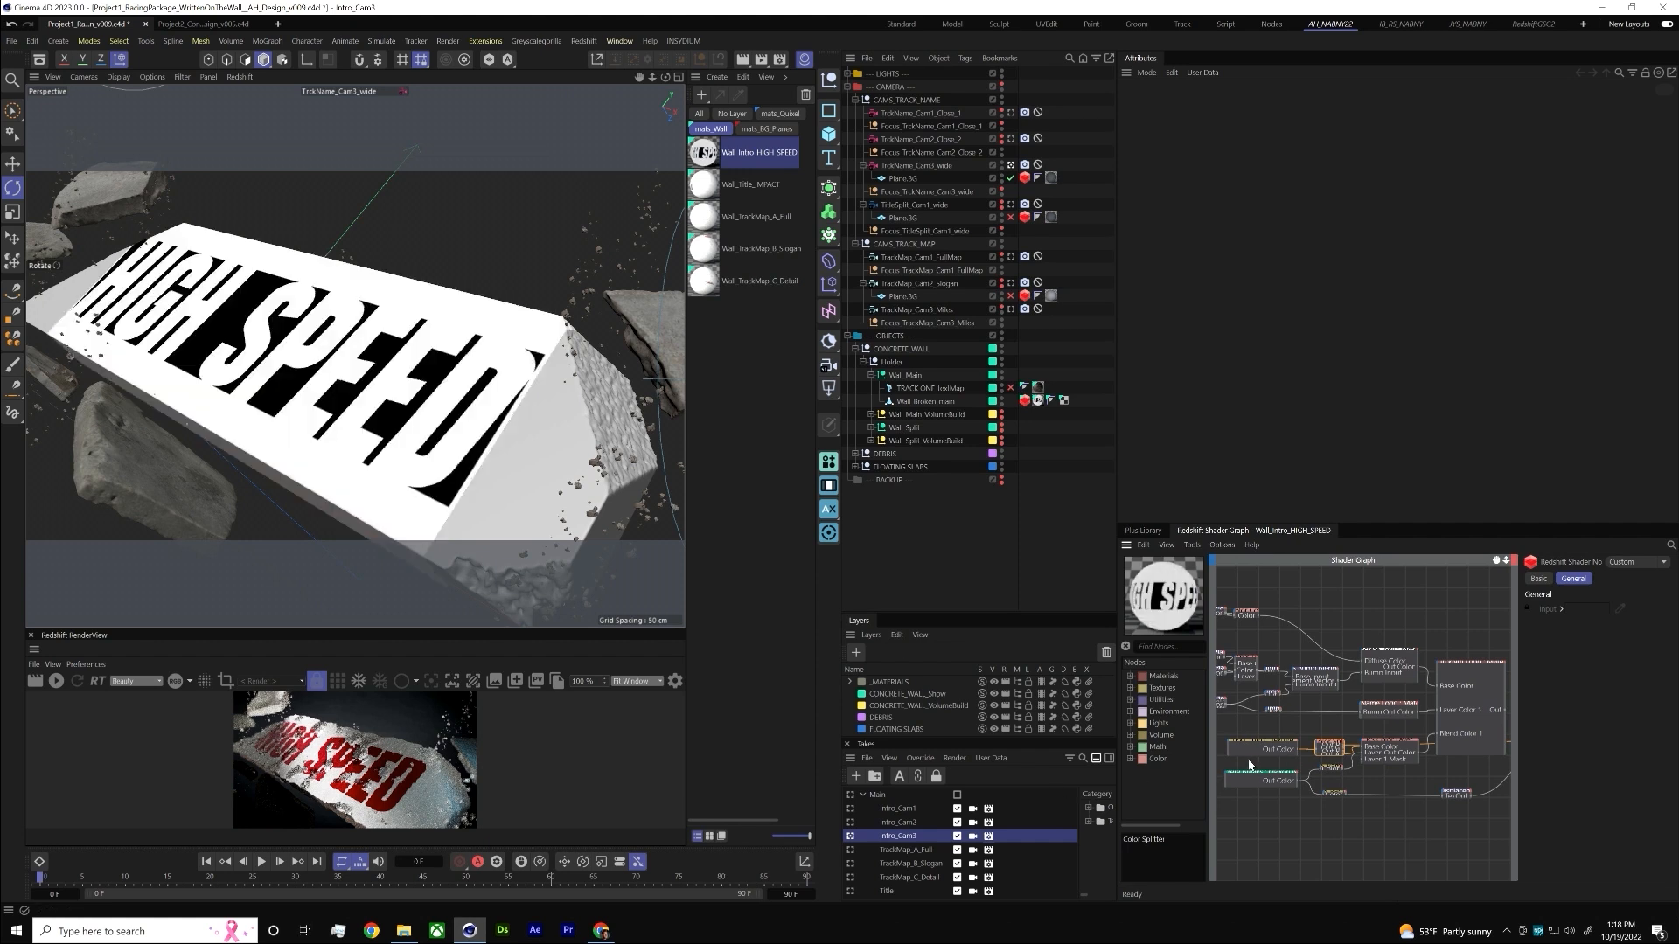
{"action": "left_click", "coordinate": [1192, 545]}
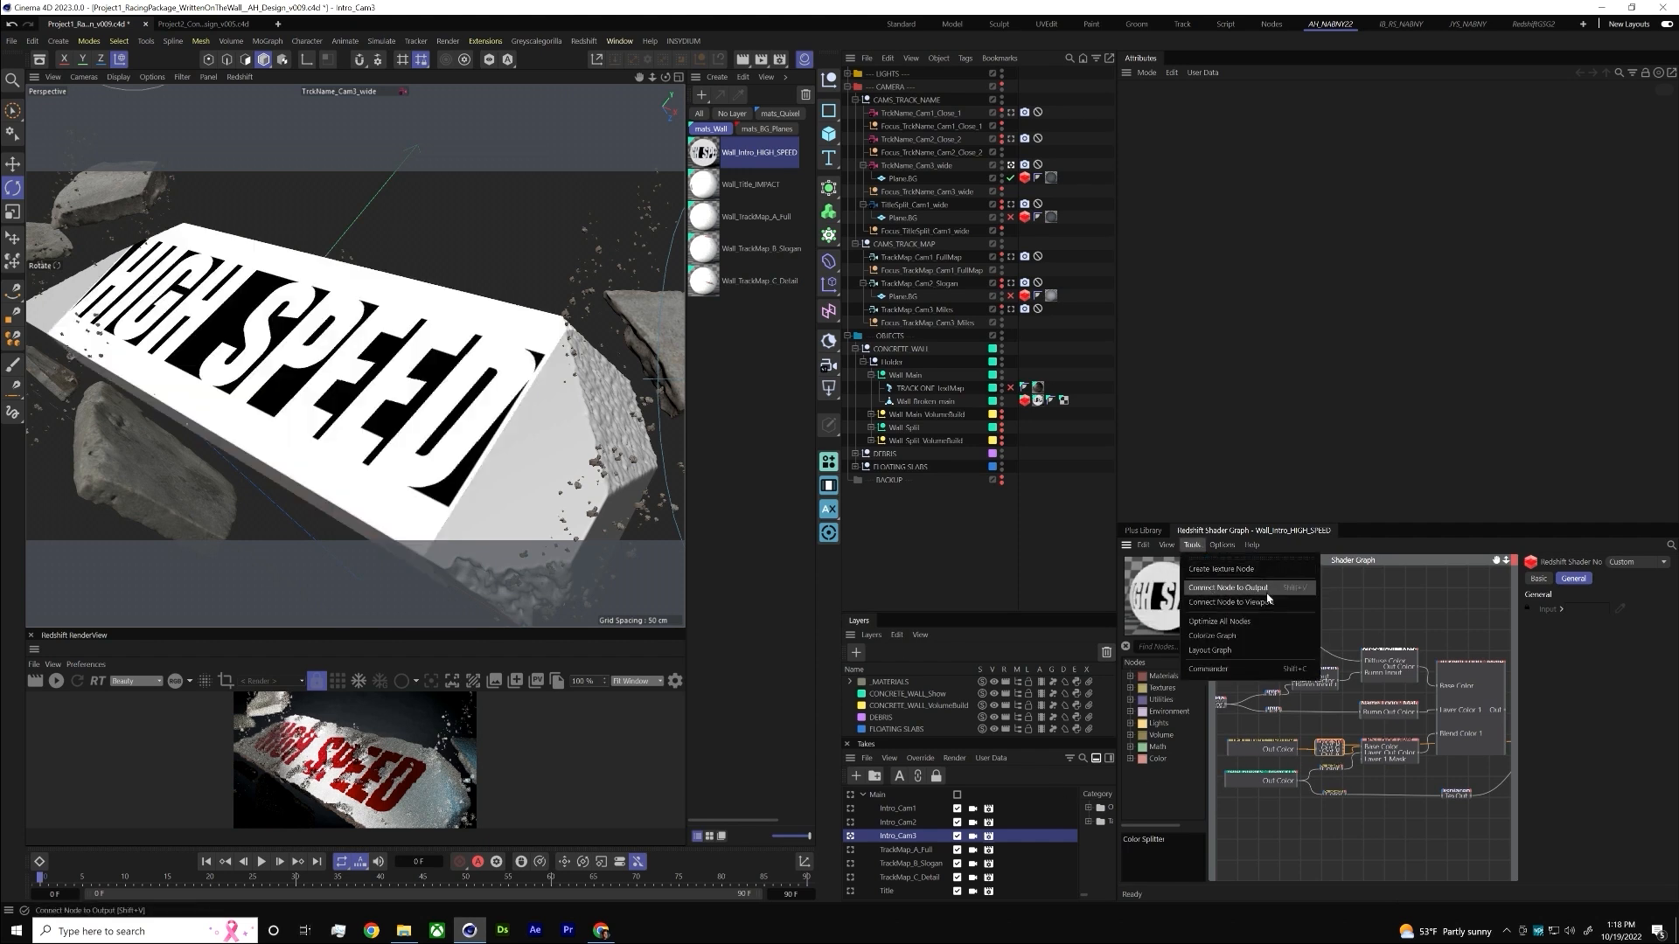
{"action": "left_click", "coordinate": [1428, 830]}
{"action": "middle_click_drag", "start_coordinate": [1423, 831], "coordinate": [1447, 770]}
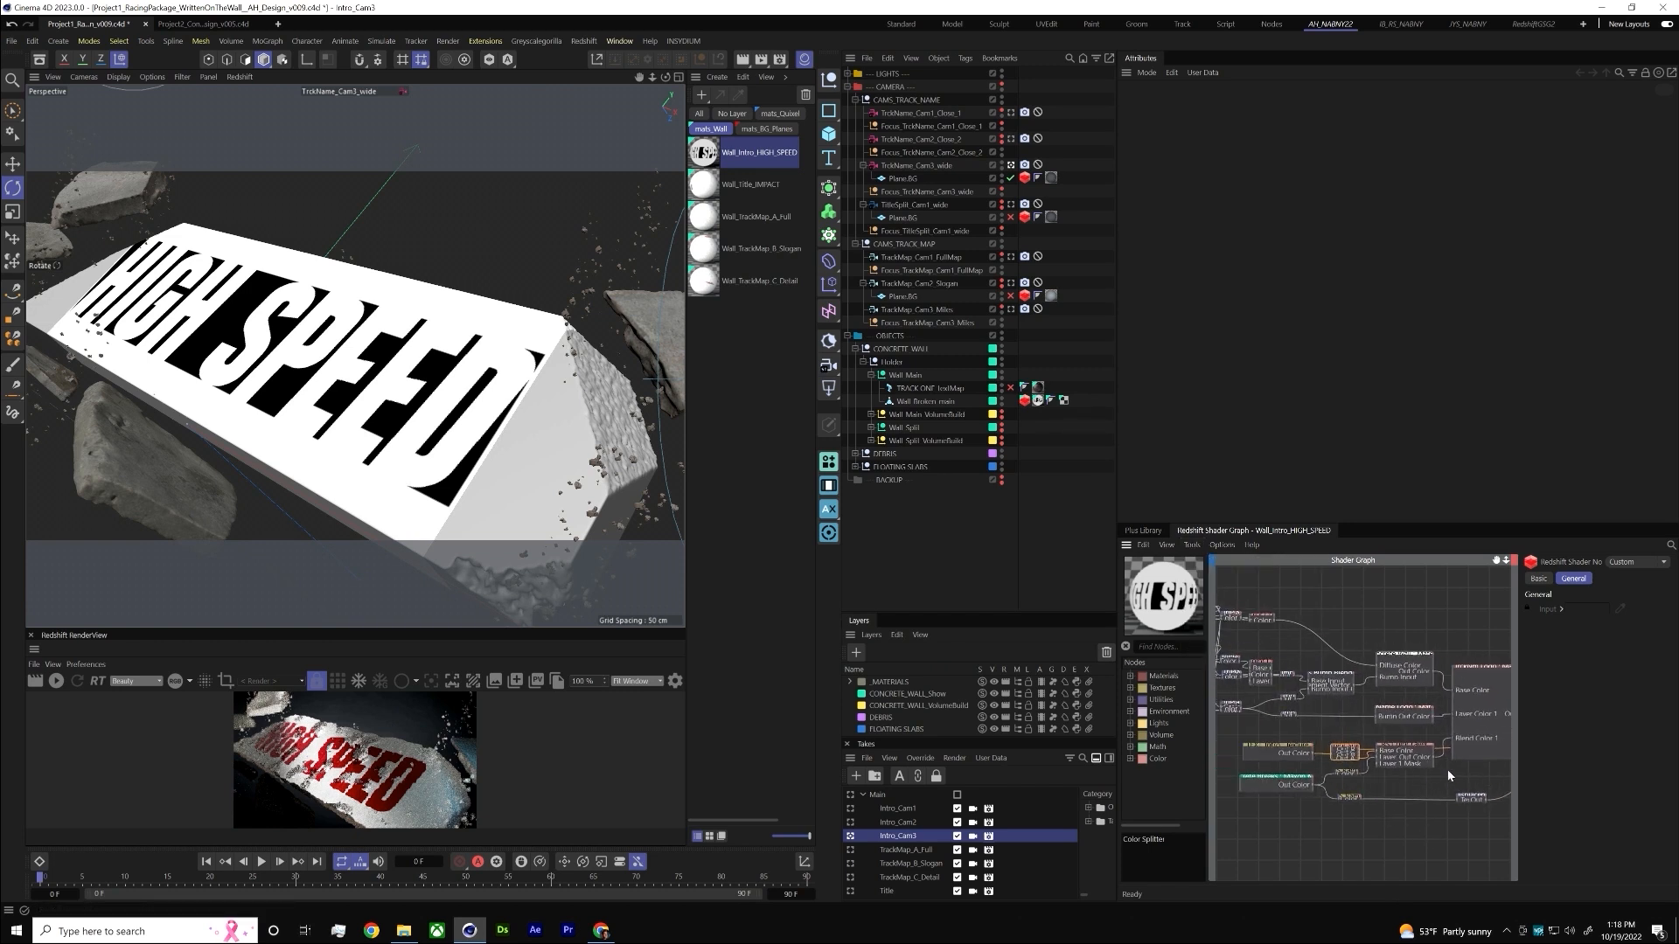
- Review the HIGH SPEED text placement on the wall through the Intro_Cam1, Intro_Cam2 and Intro_Cam3 takes
{"action": "left_click", "coordinate": [849, 822]}
{"action": "left_click", "coordinate": [850, 808]}
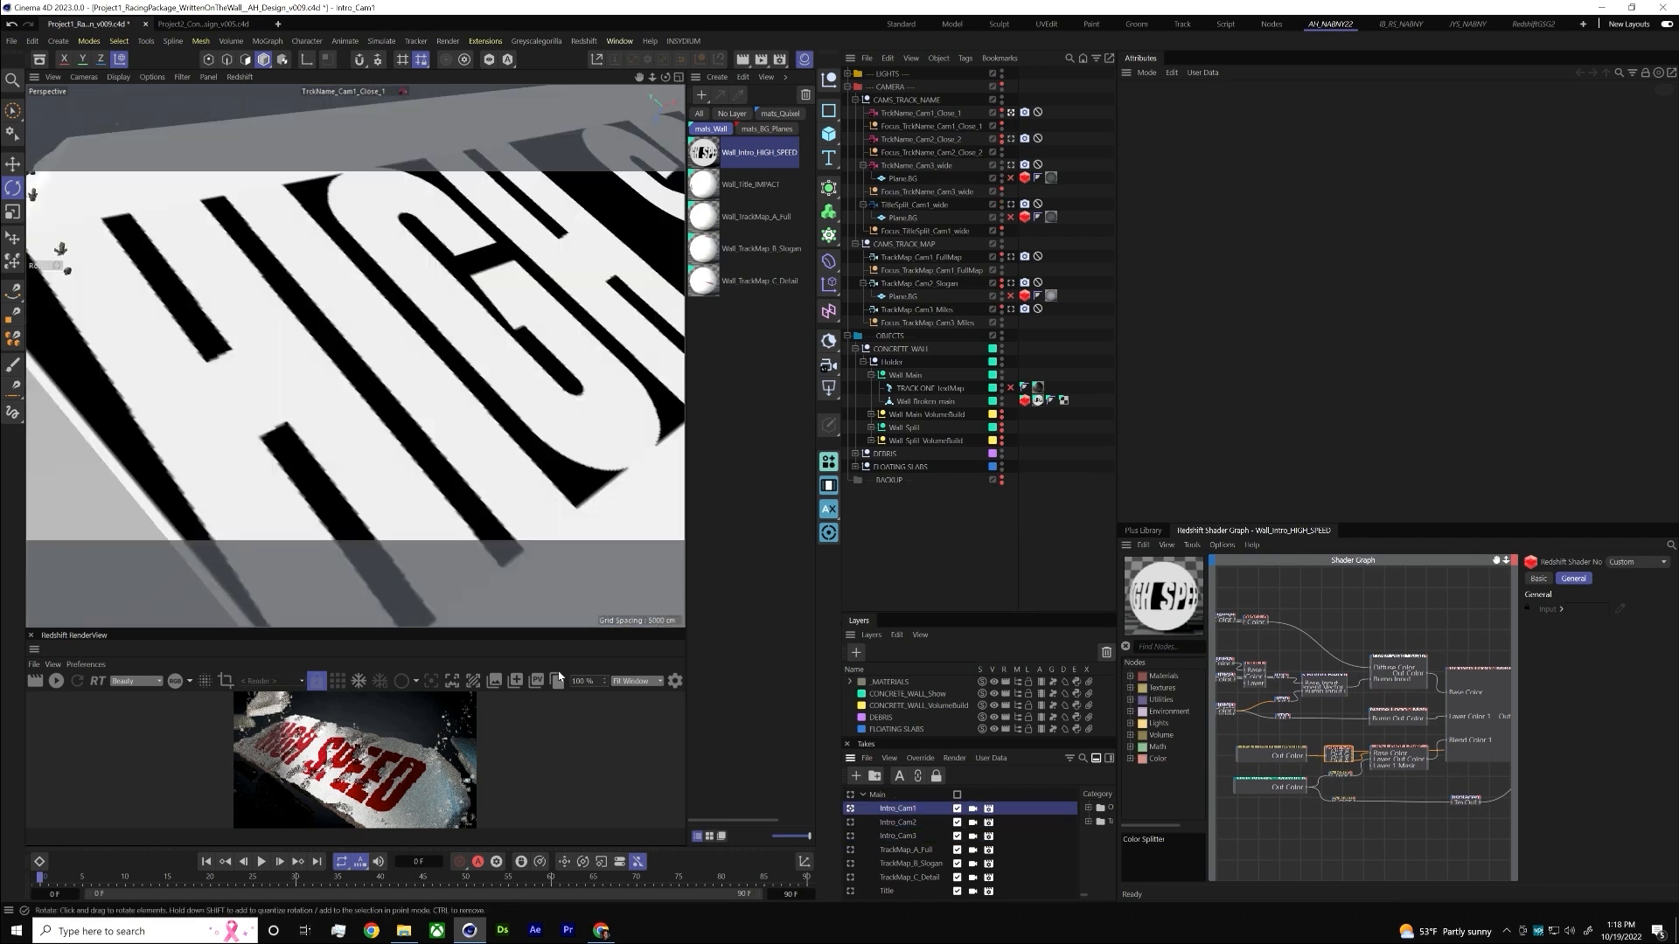
{"action": "left_click", "coordinate": [849, 822]}
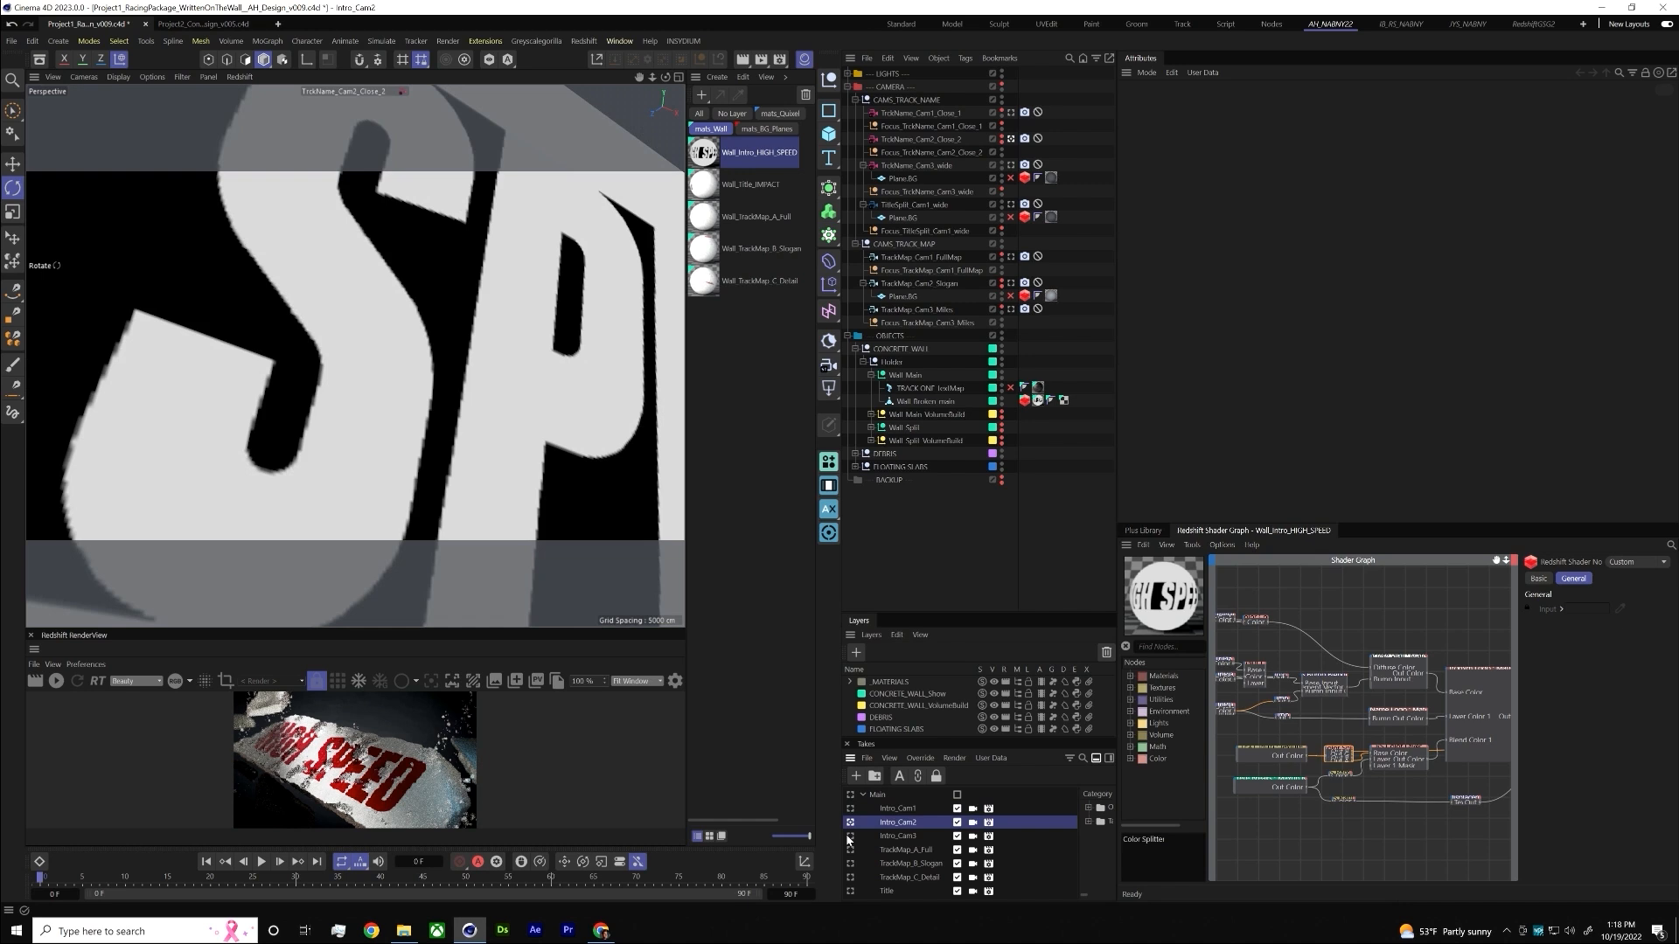
{"action": "left_click", "coordinate": [849, 836]}
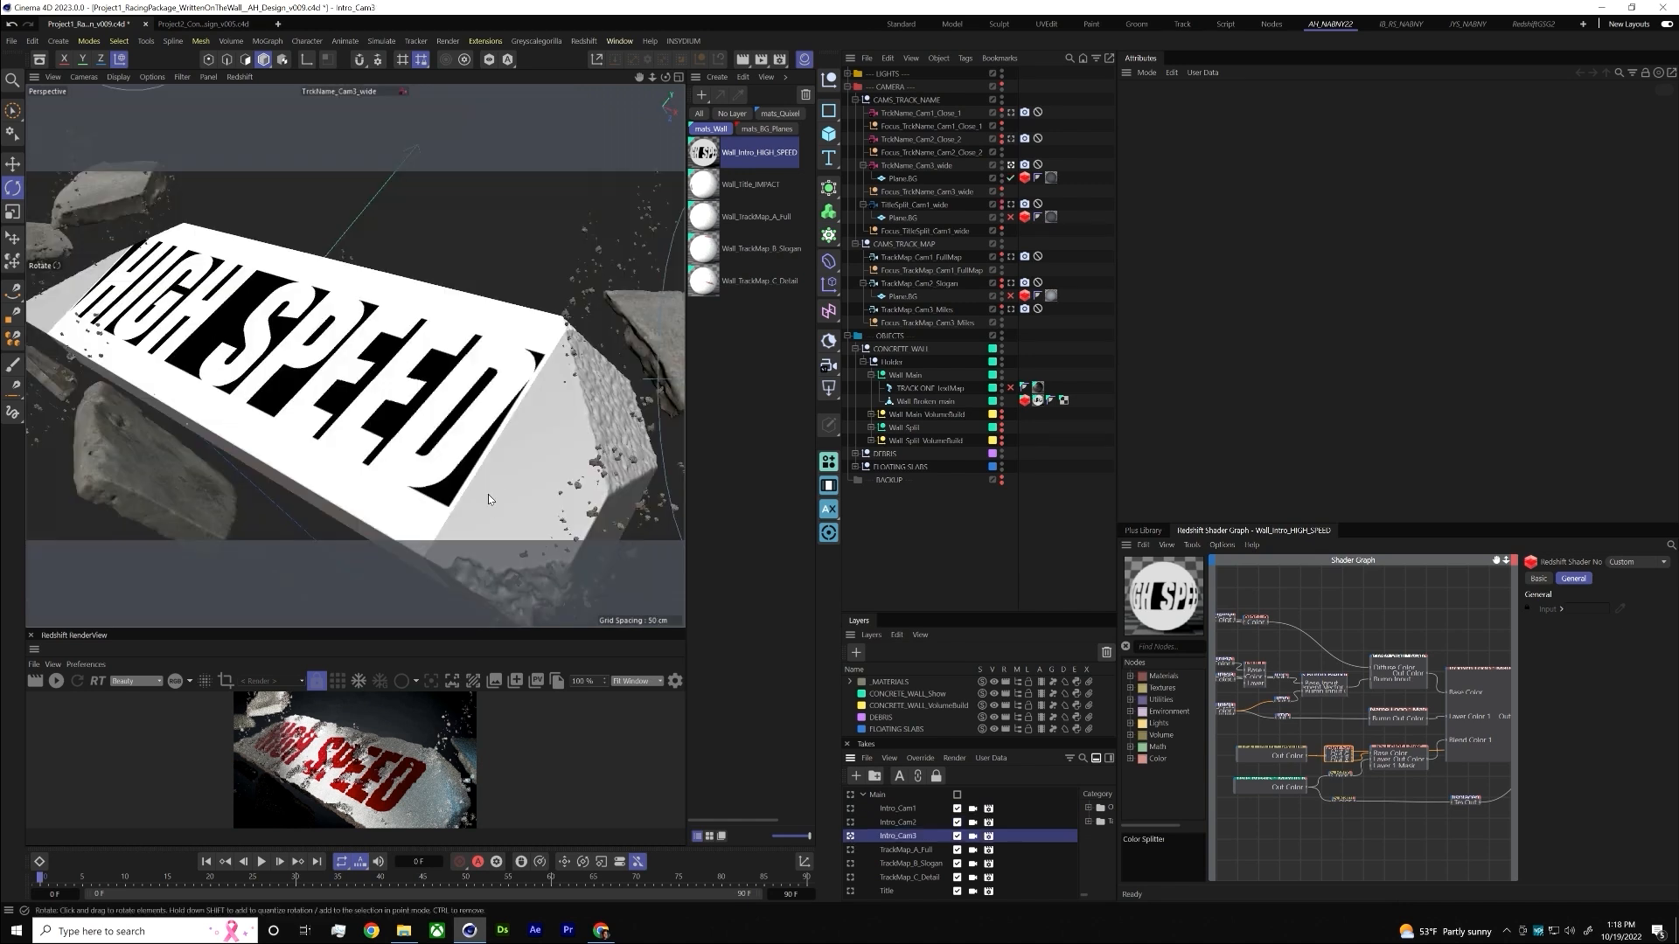
- Activate the TrackMap_A_Full take and preview the Color Splitter node of the Wall_TrackMap_A_Full material in the viewport
{"action": "left_click", "coordinate": [850, 850]}
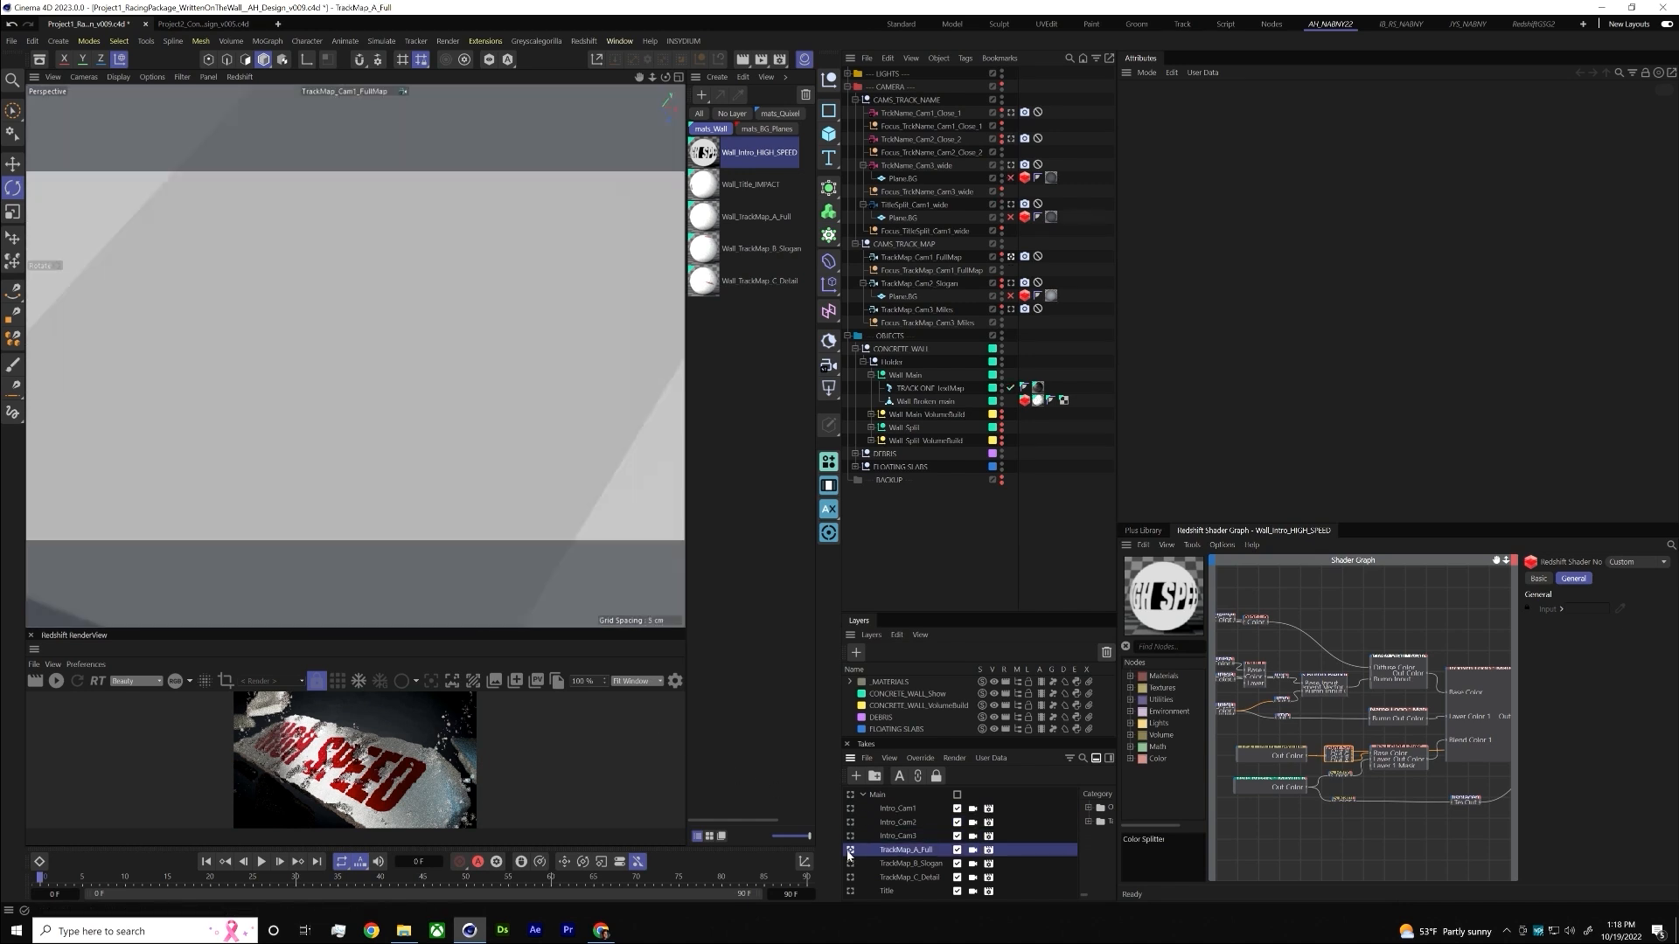
{"action": "left_click", "coordinate": [756, 216]}
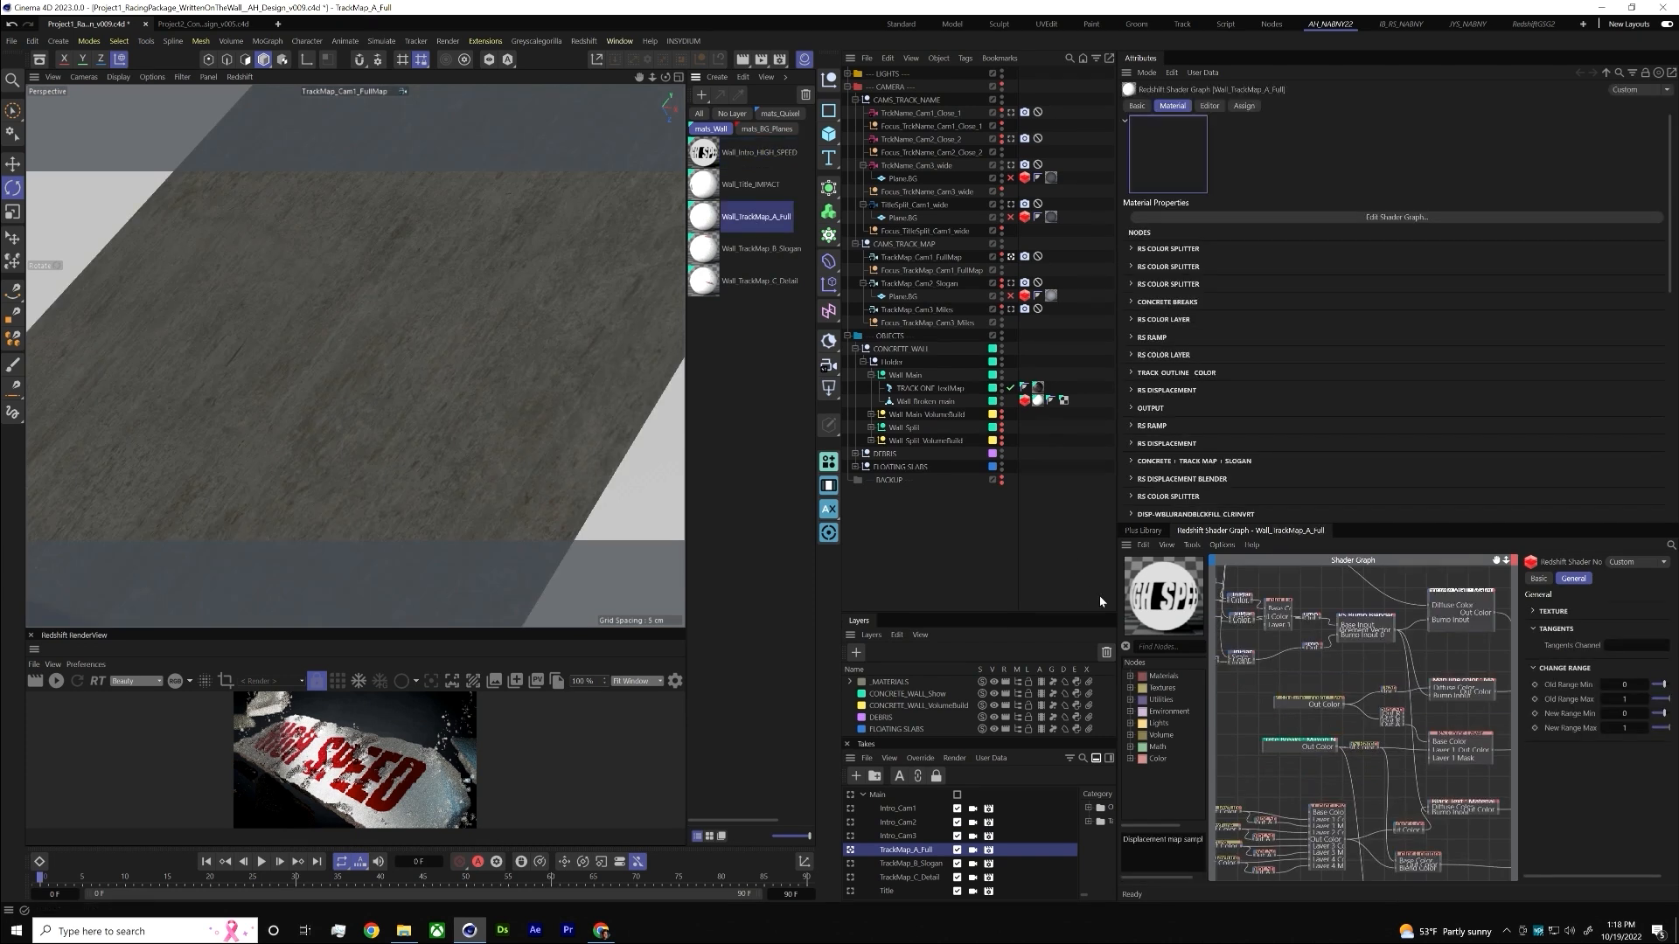
{"action": "left_click", "coordinate": [1390, 715]}
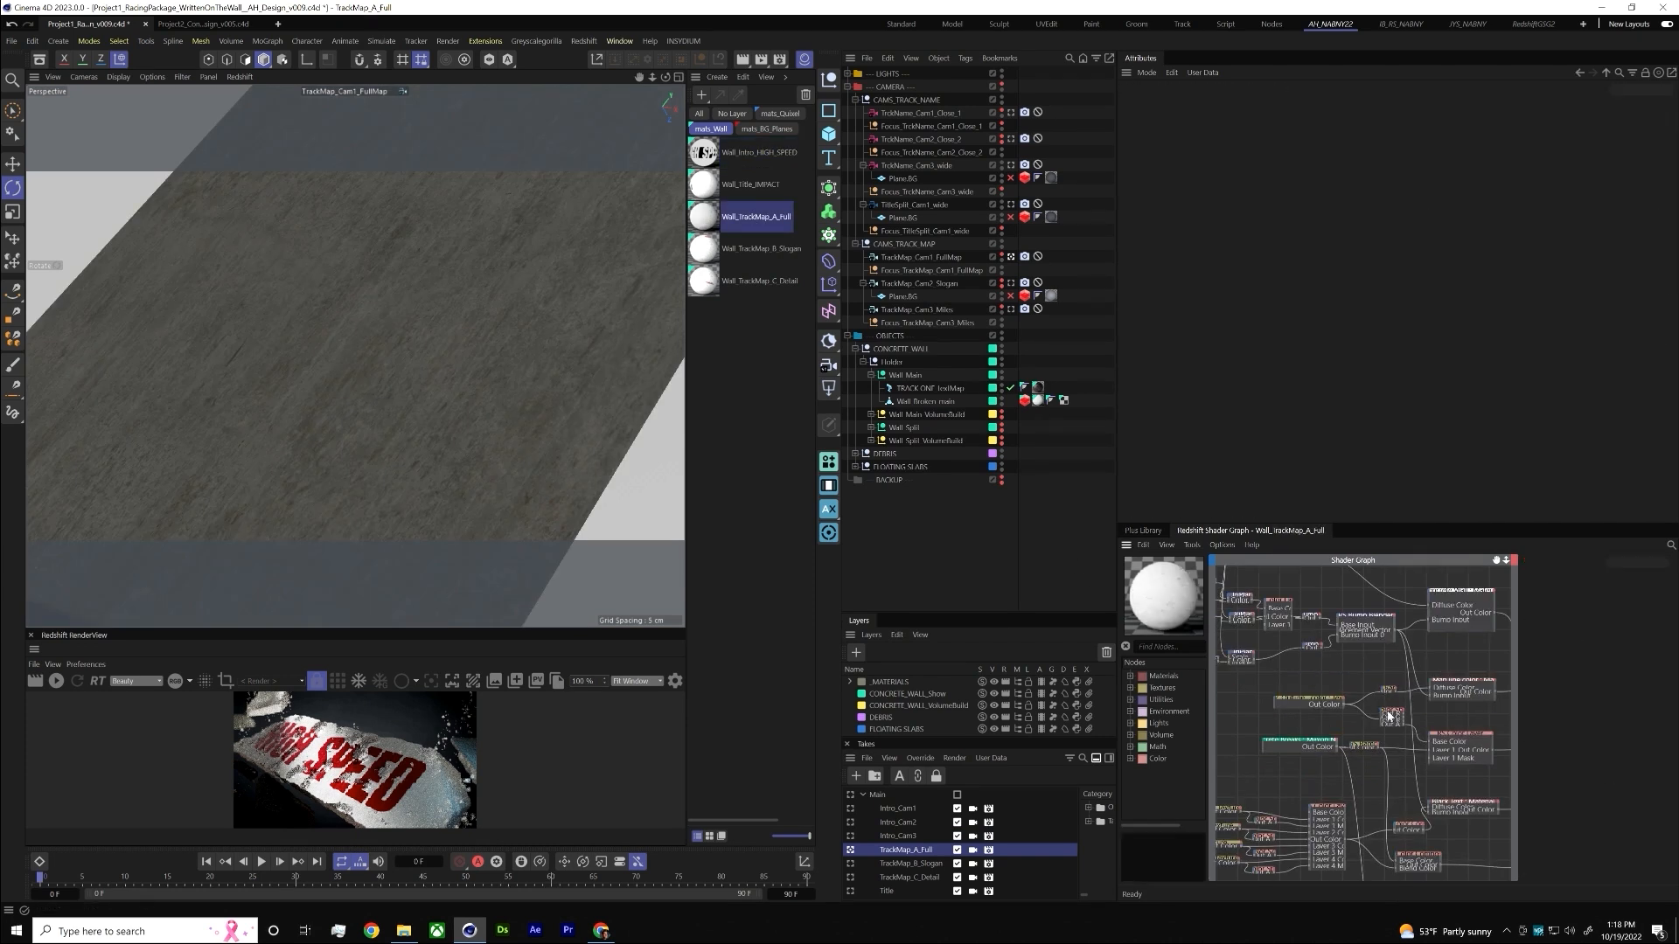
{"action": "left_click", "coordinate": [1391, 715]}
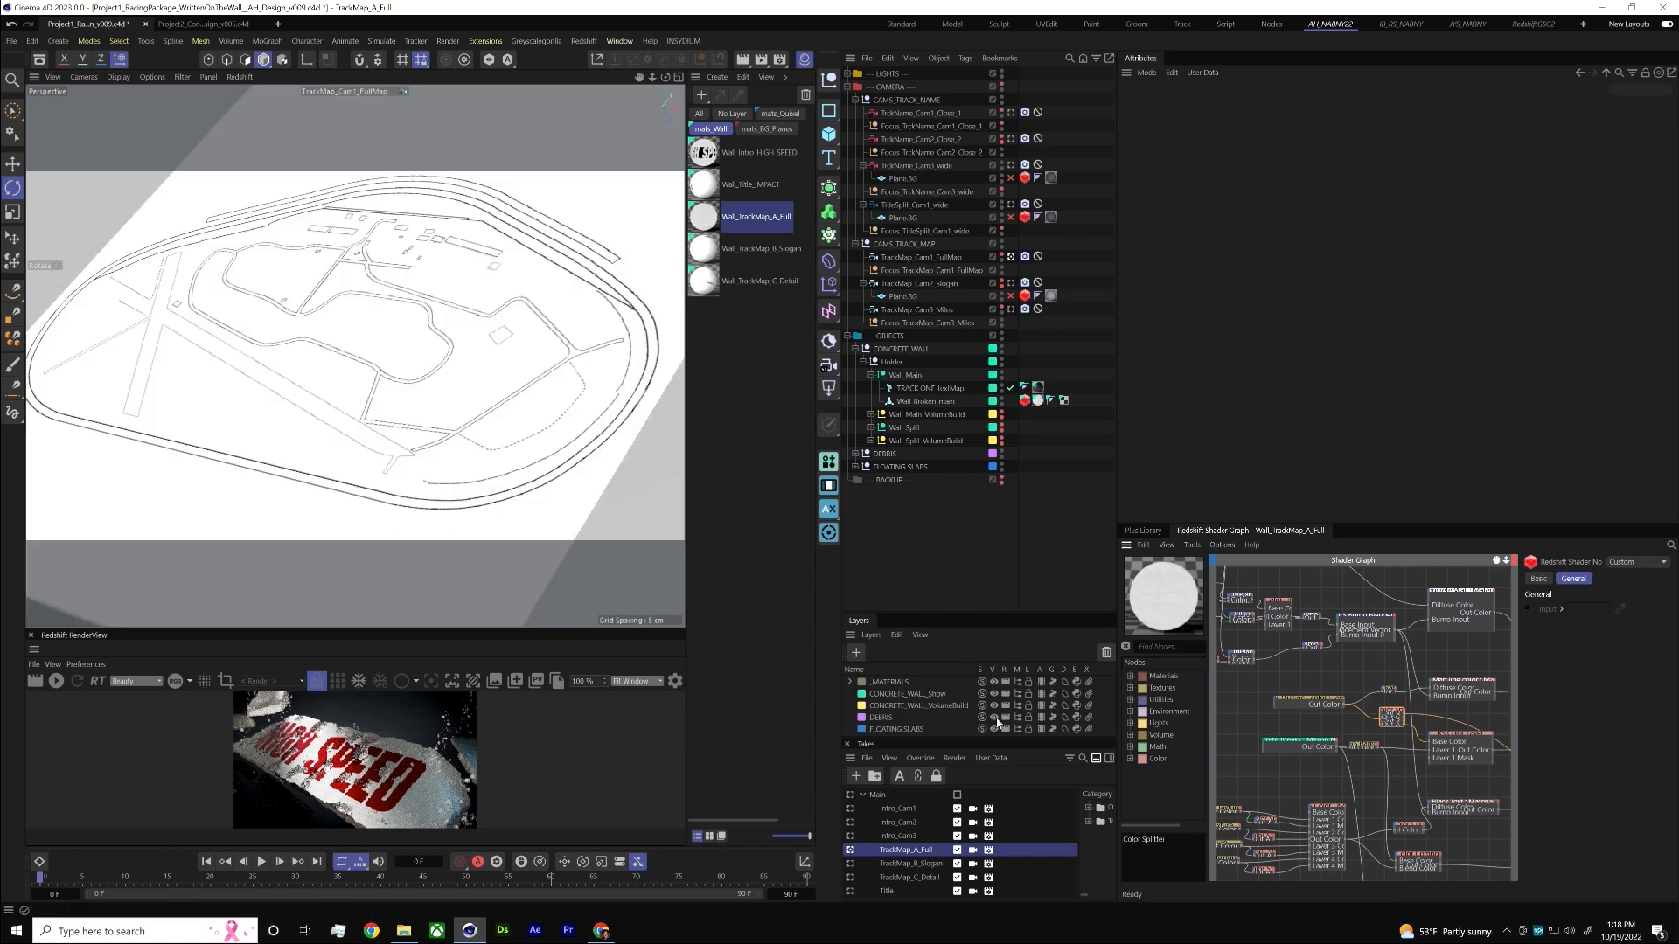
- Switch the viewport preview of Wall_TrackMap_A_Full back to its Material Blender node
{"action": "key", "text": "alt+space"}
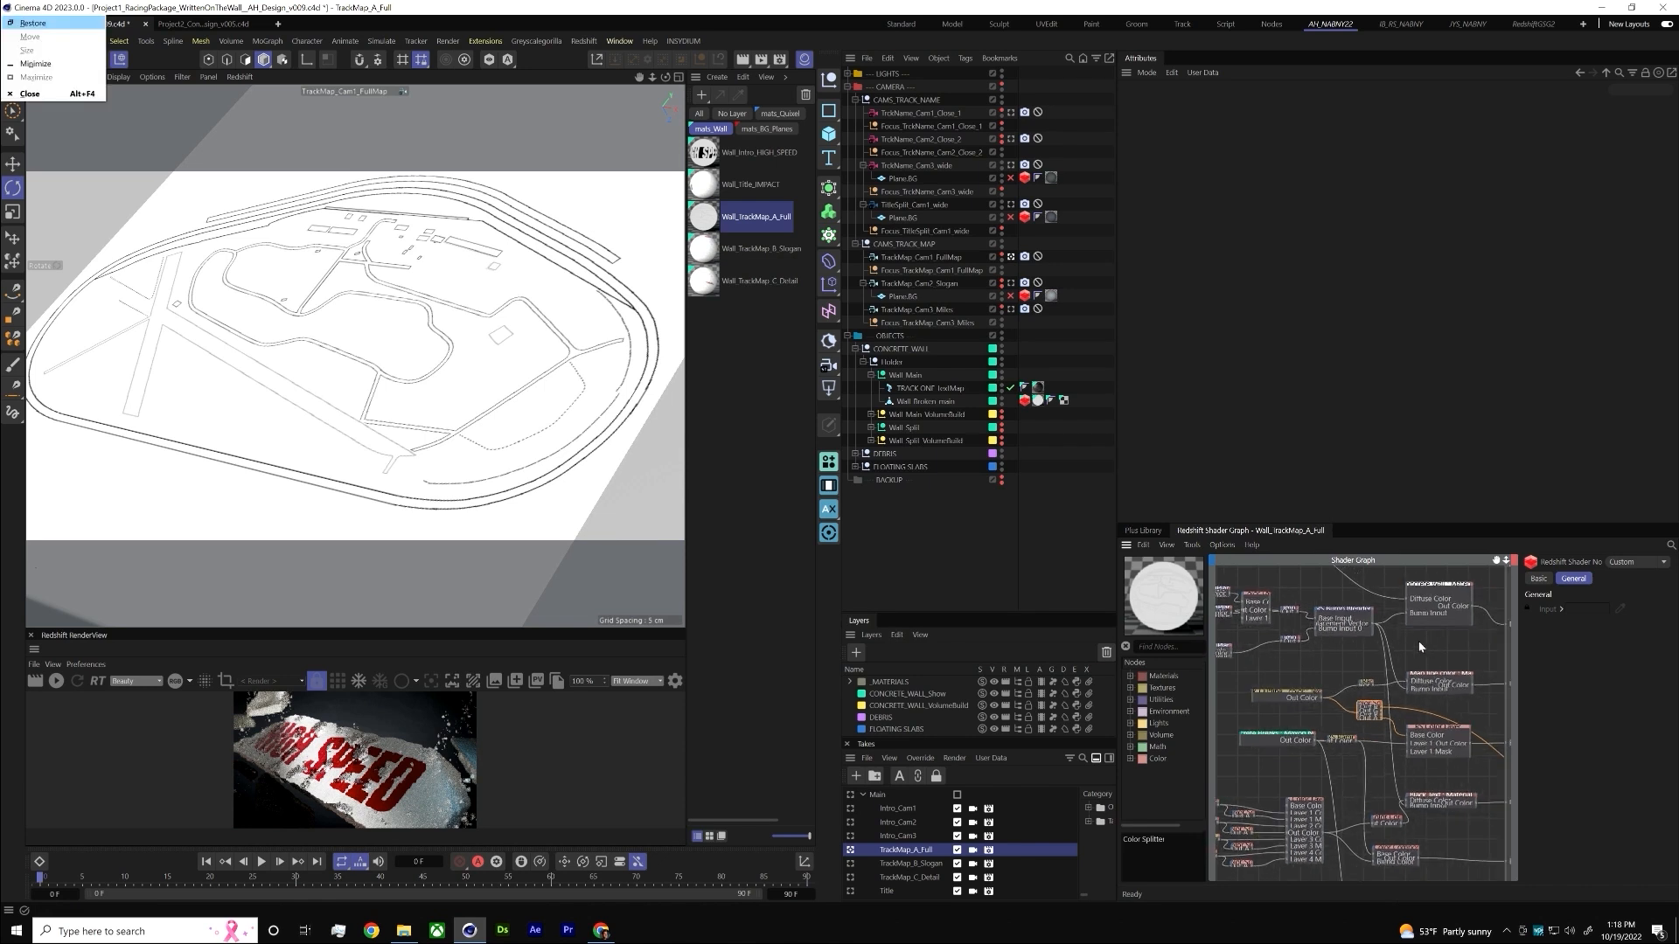
{"action": "left_click", "coordinate": [1409, 656]}
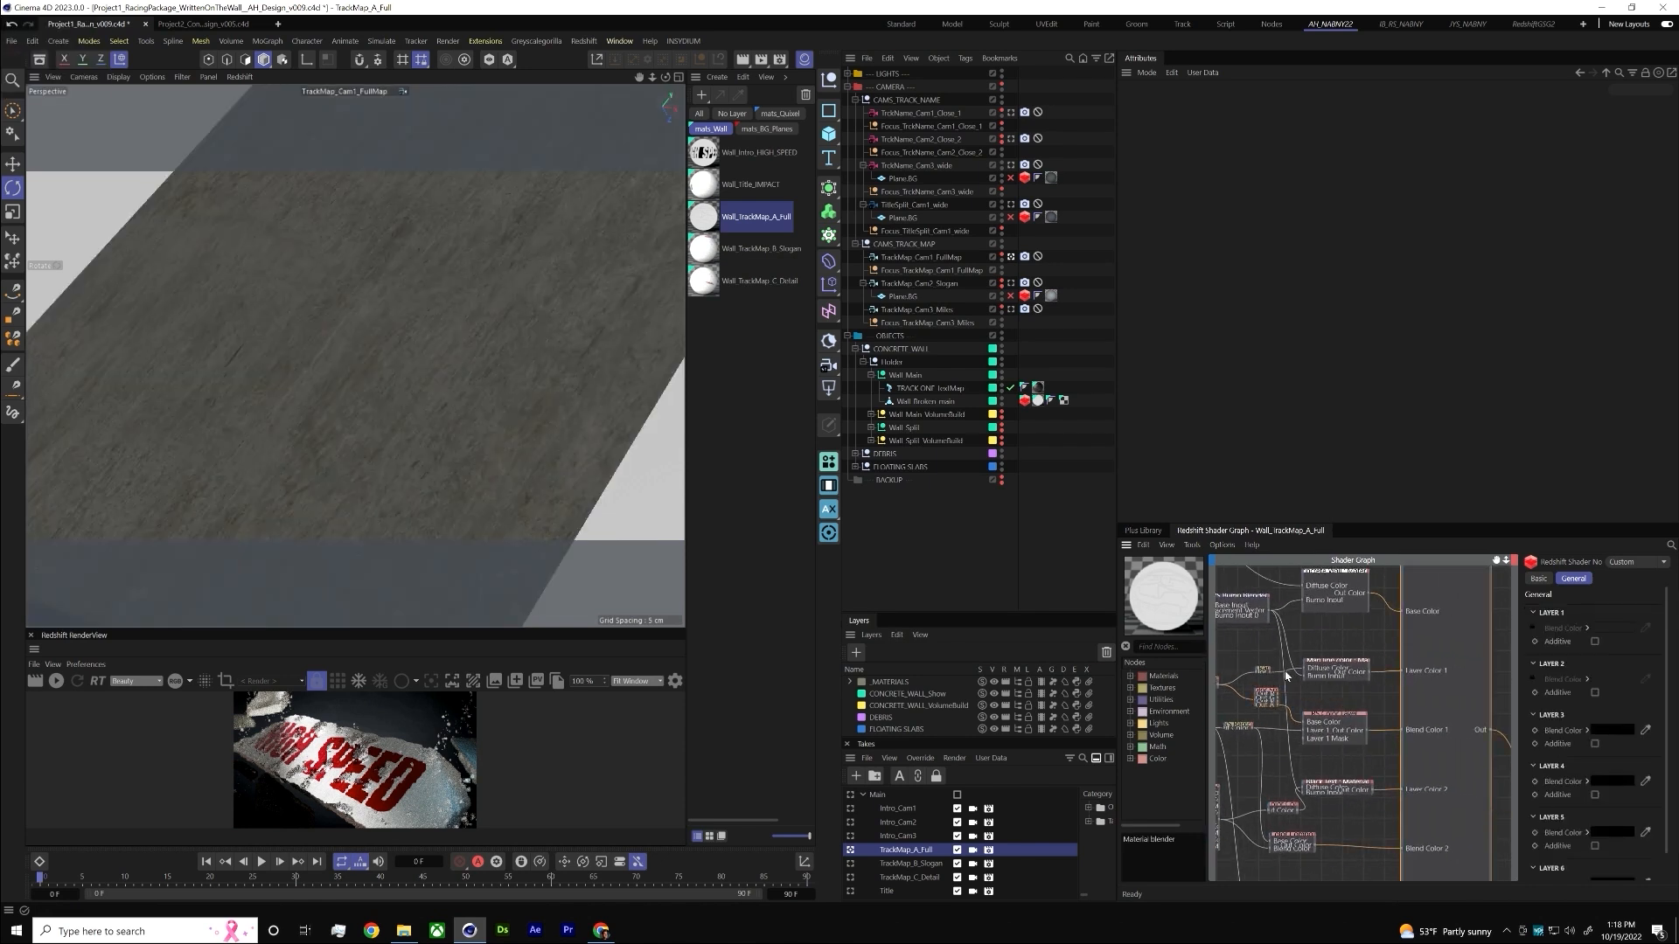
{"action": "scroll", "coordinate": [1287, 676], "scroll_direction": "up", "scroll_amount": 3}
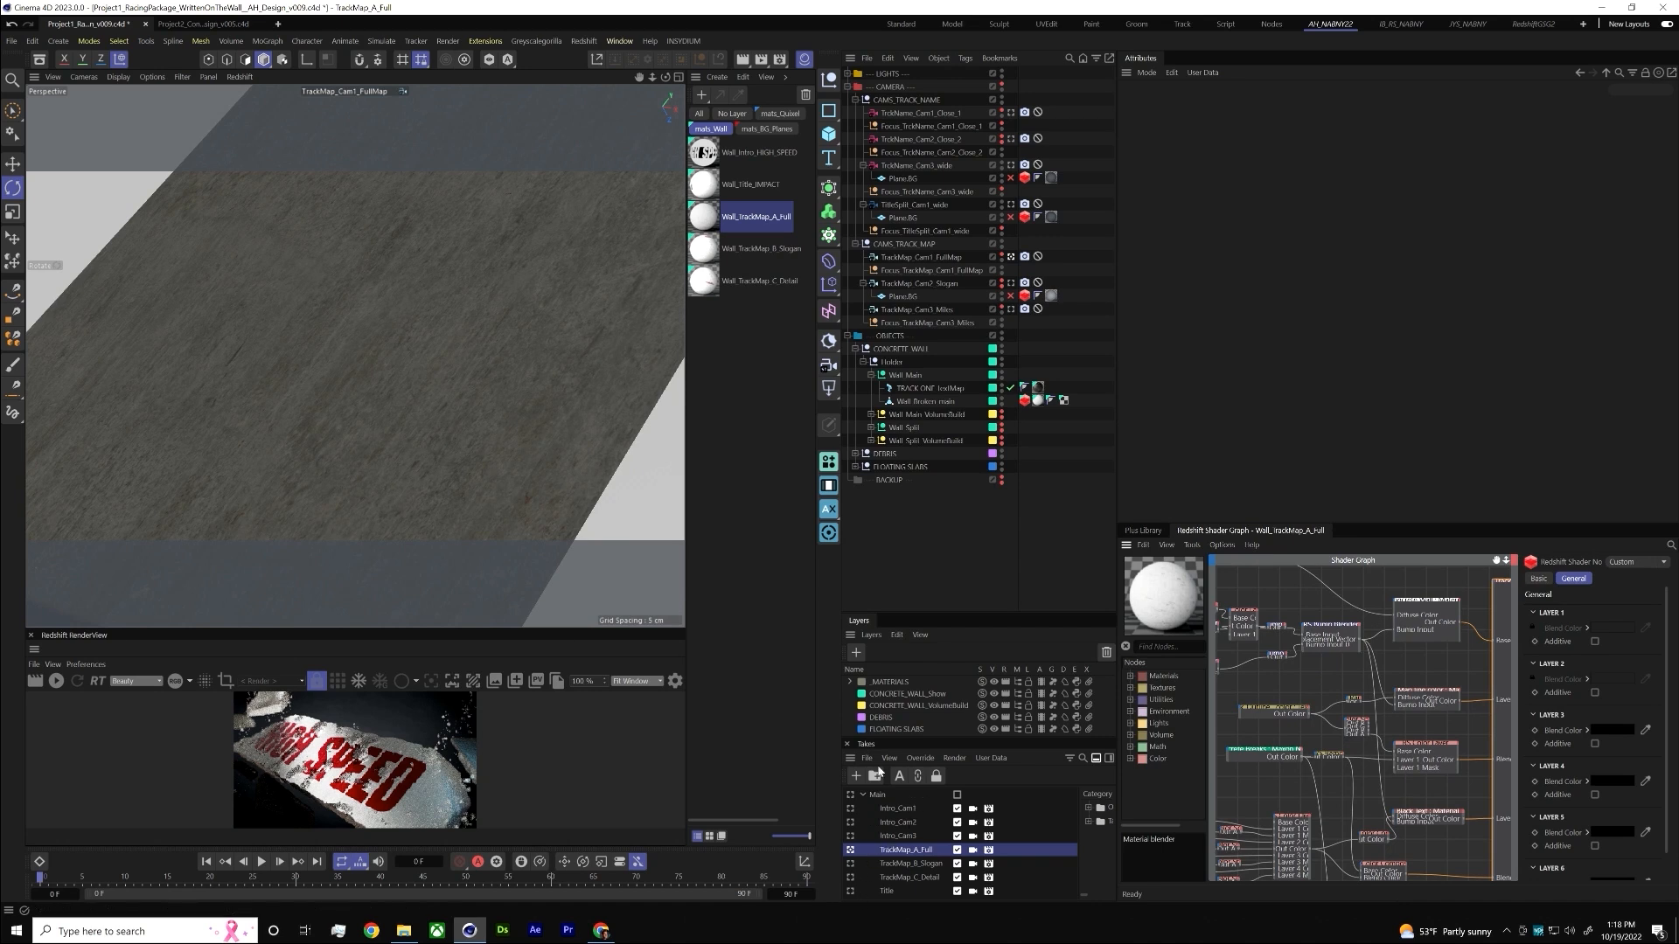
- Return to the Intro_Cam3 take and connect the Material Blender node of Wall_Intro_HIGH_SPEED to the viewport
{"action": "left_click", "coordinate": [851, 837]}
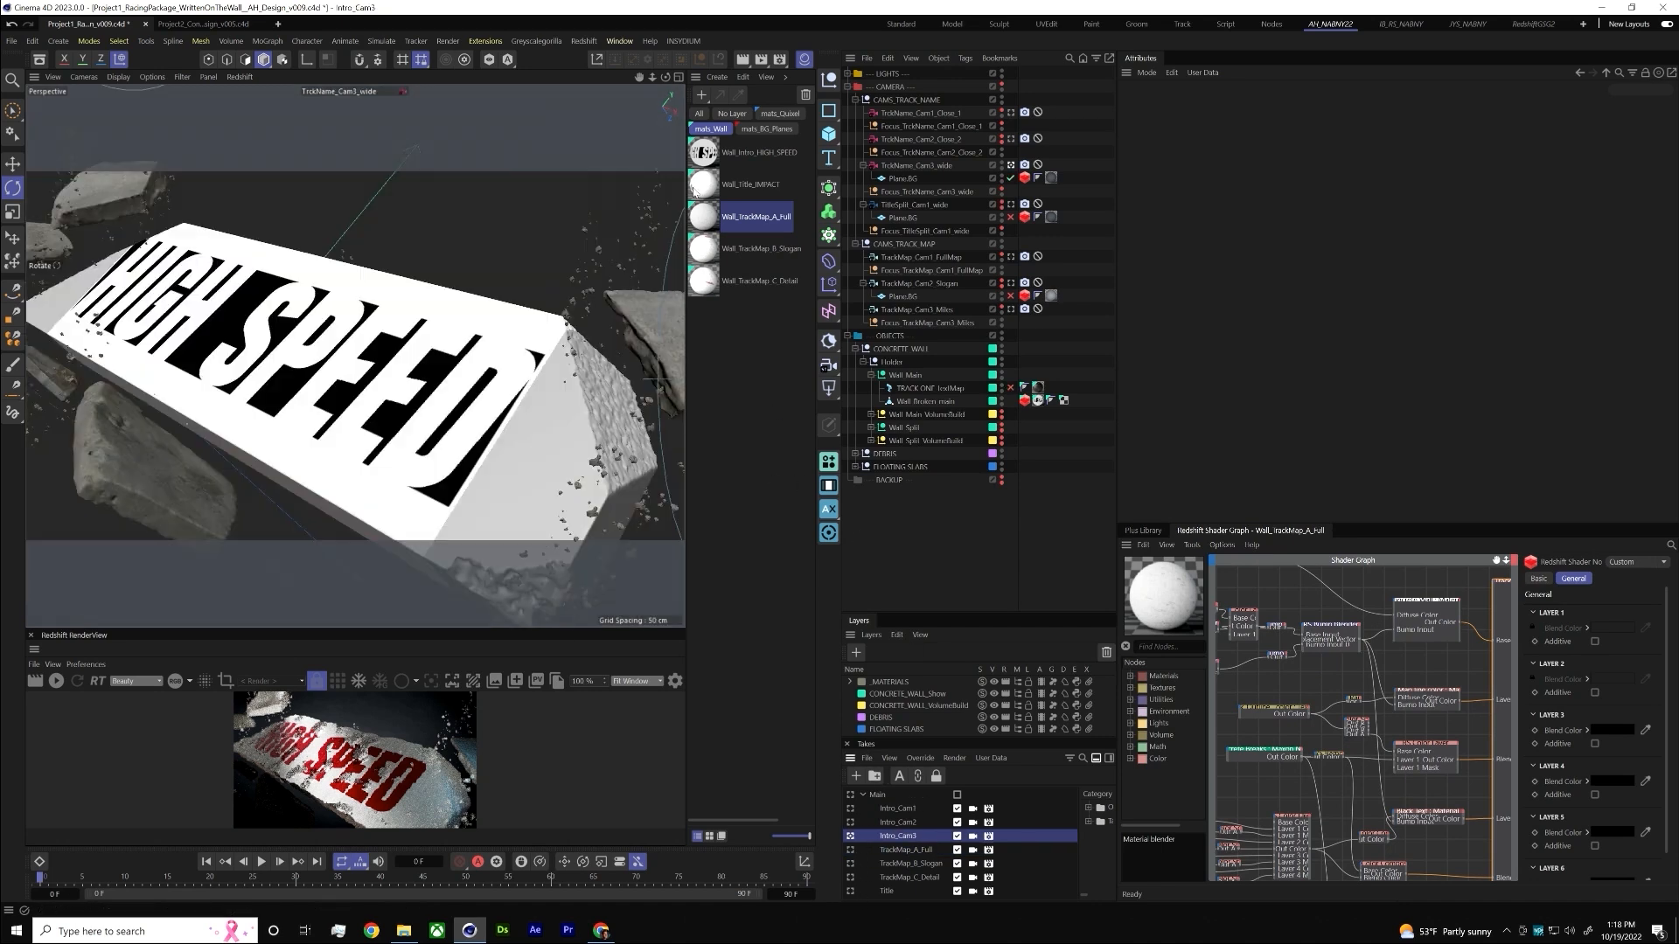
{"action": "left_click", "coordinate": [729, 157]}
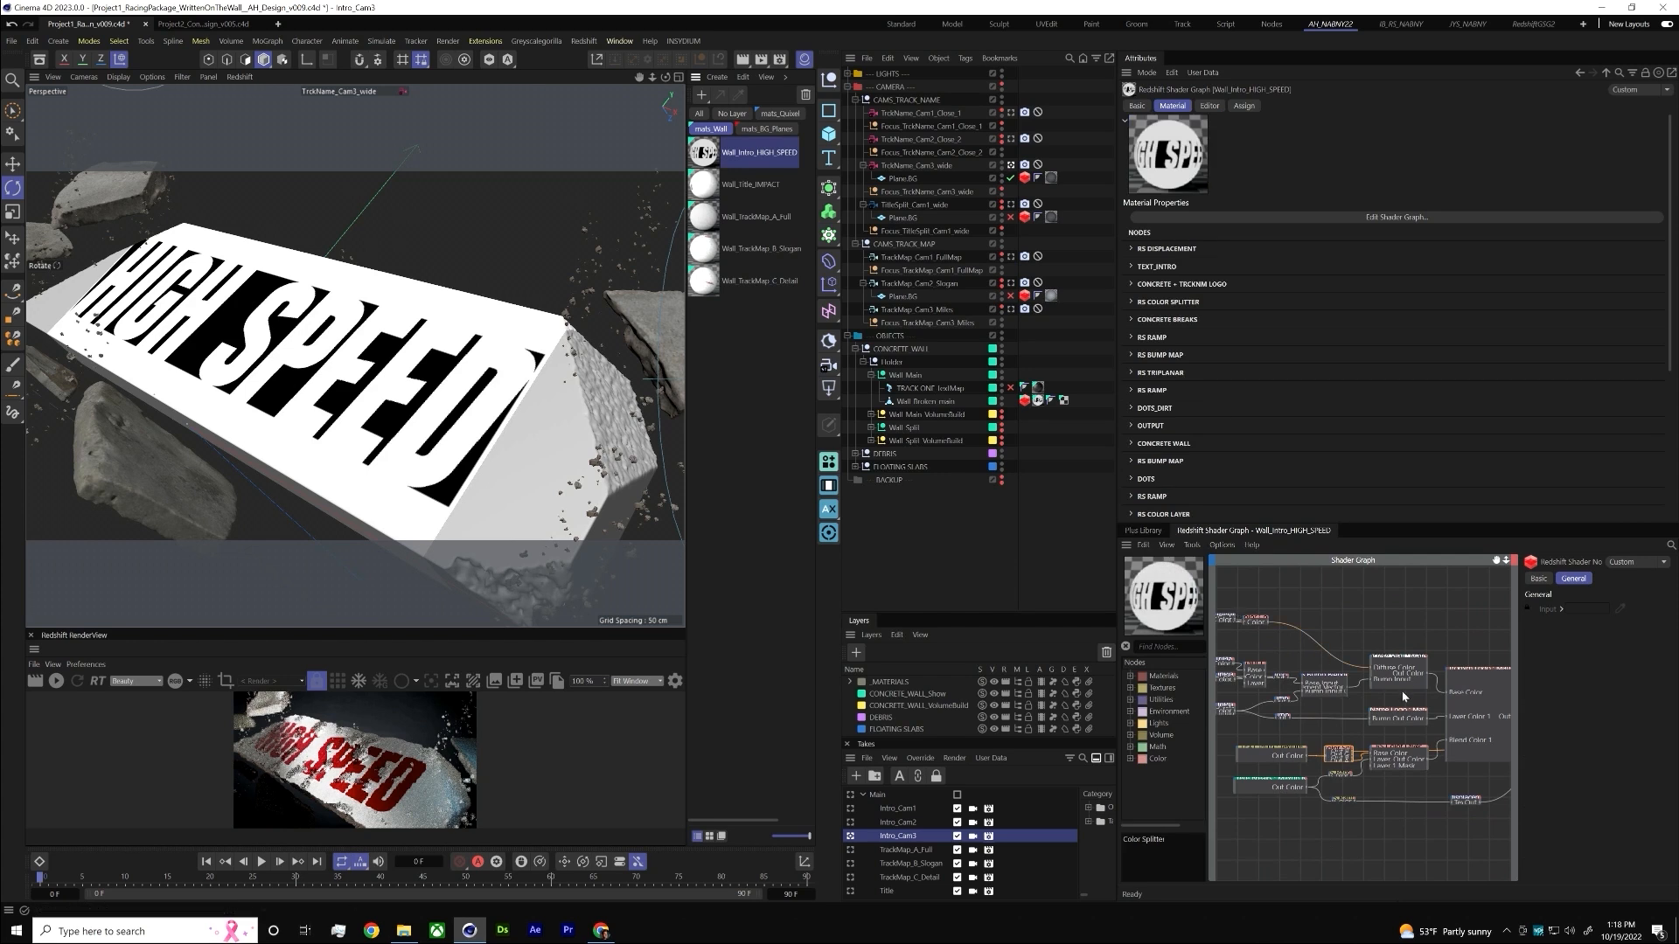
{"action": "left_click", "coordinate": [1467, 690]}
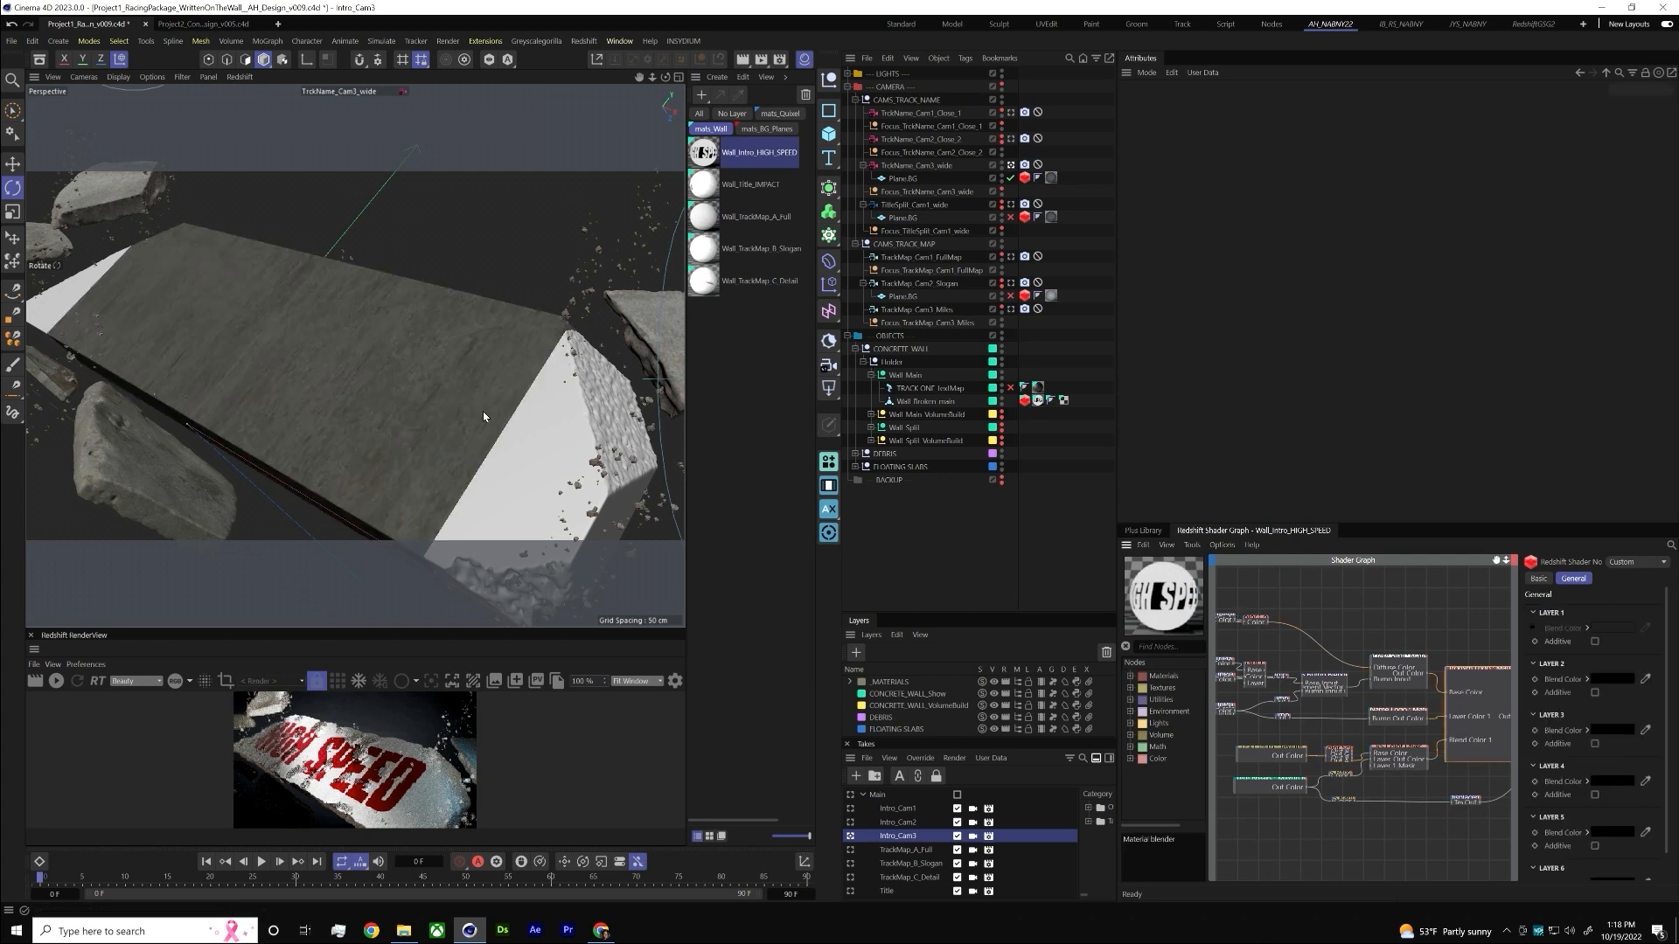
- In the maximized free perspective view, hide Wall_Main, show Wall_Main_VolumeBuild and expand its hierarchy
{"action": "middle_click", "coordinate": [321, 345]}
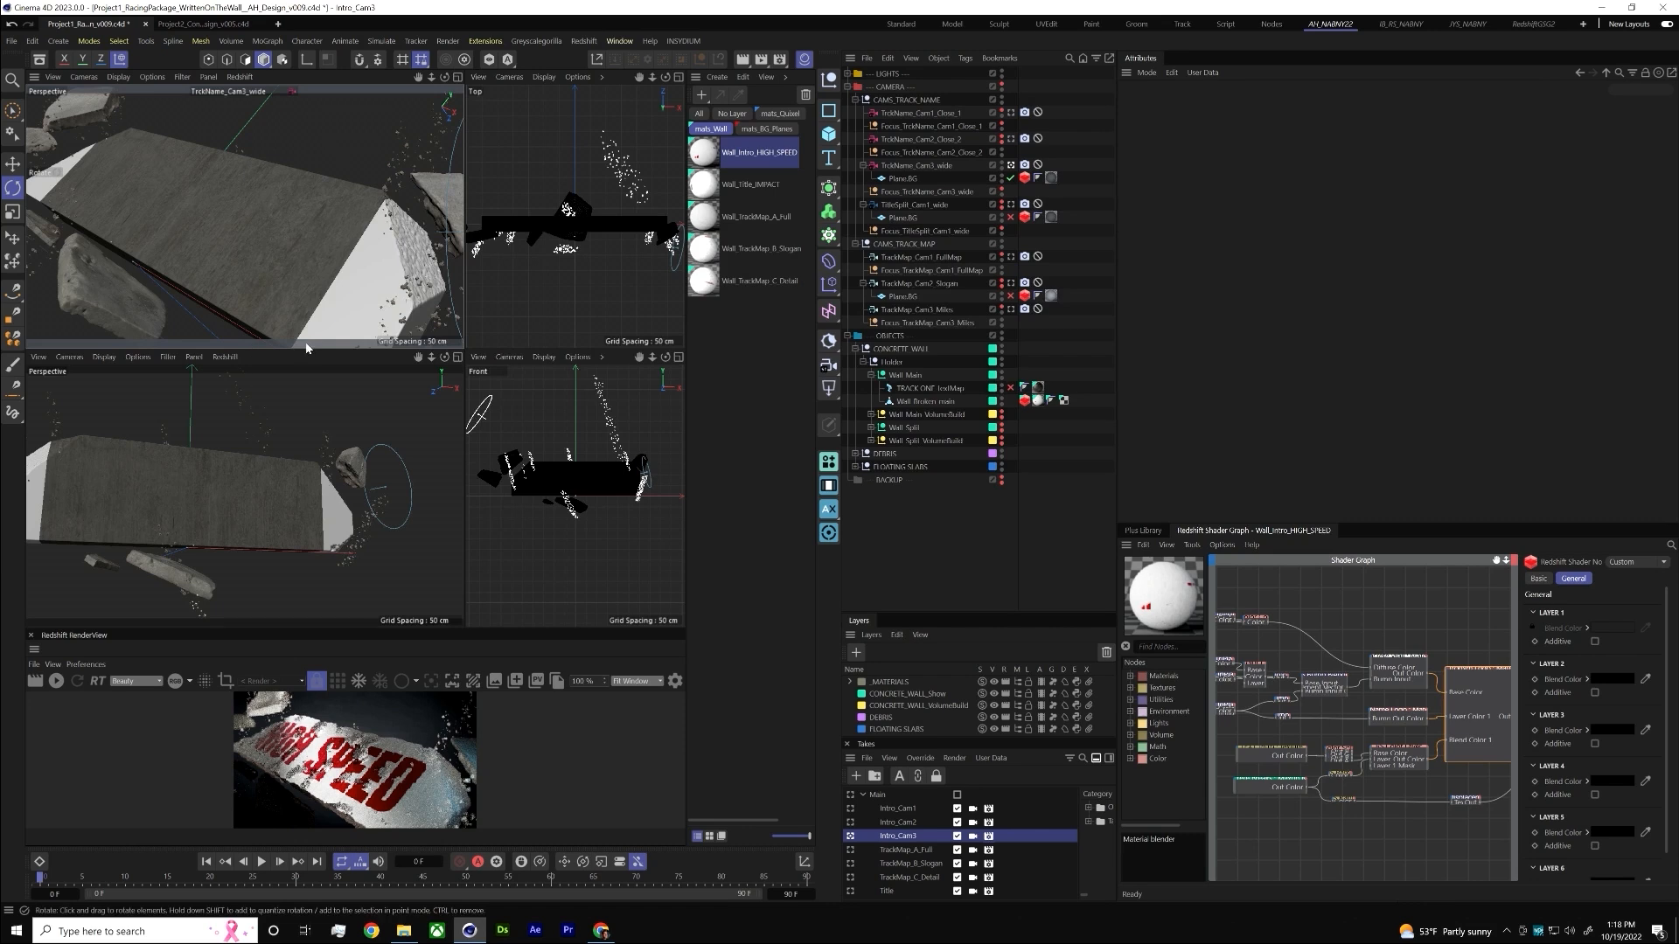
{"action": "middle_click", "coordinate": [287, 486]}
{"action": "left_click_drag", "start_coordinate": [324, 464], "coordinate": [400, 354], "text": "alt"}
{"action": "middle_click", "coordinate": [401, 354]}
{"action": "middle_click", "coordinate": [327, 459]}
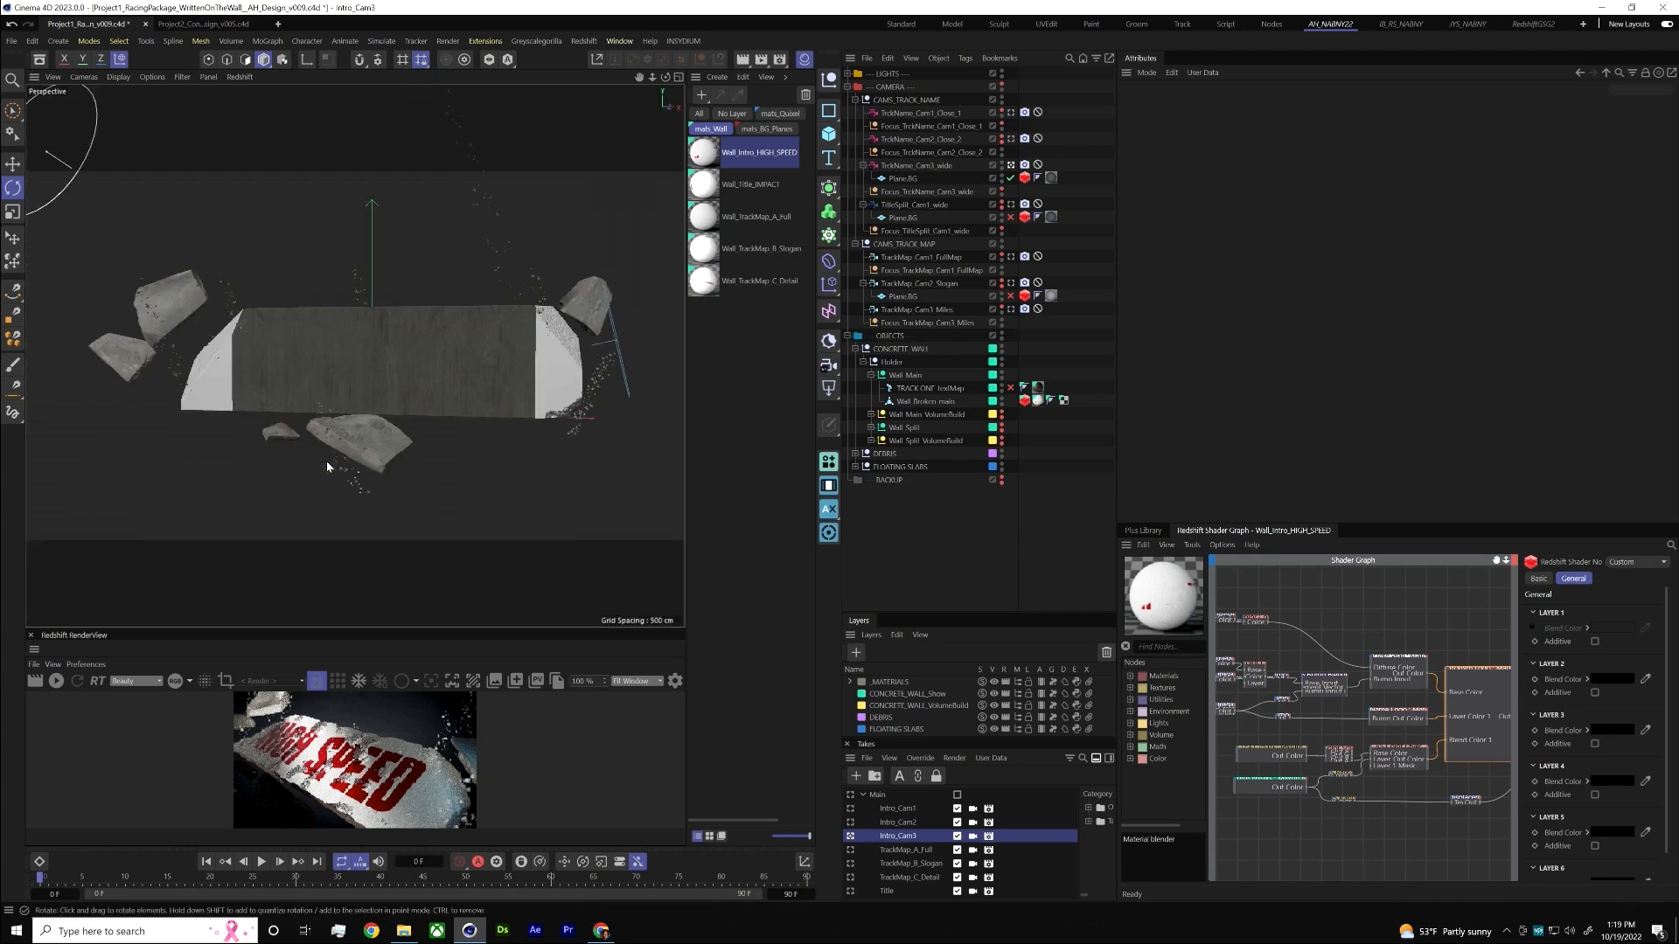
{"action": "left_click", "coordinate": [1002, 374]}
{"action": "left_click", "coordinate": [1002, 416]}
{"action": "left_click", "coordinate": [871, 375]}
{"action": "left_click", "coordinate": [872, 388]}
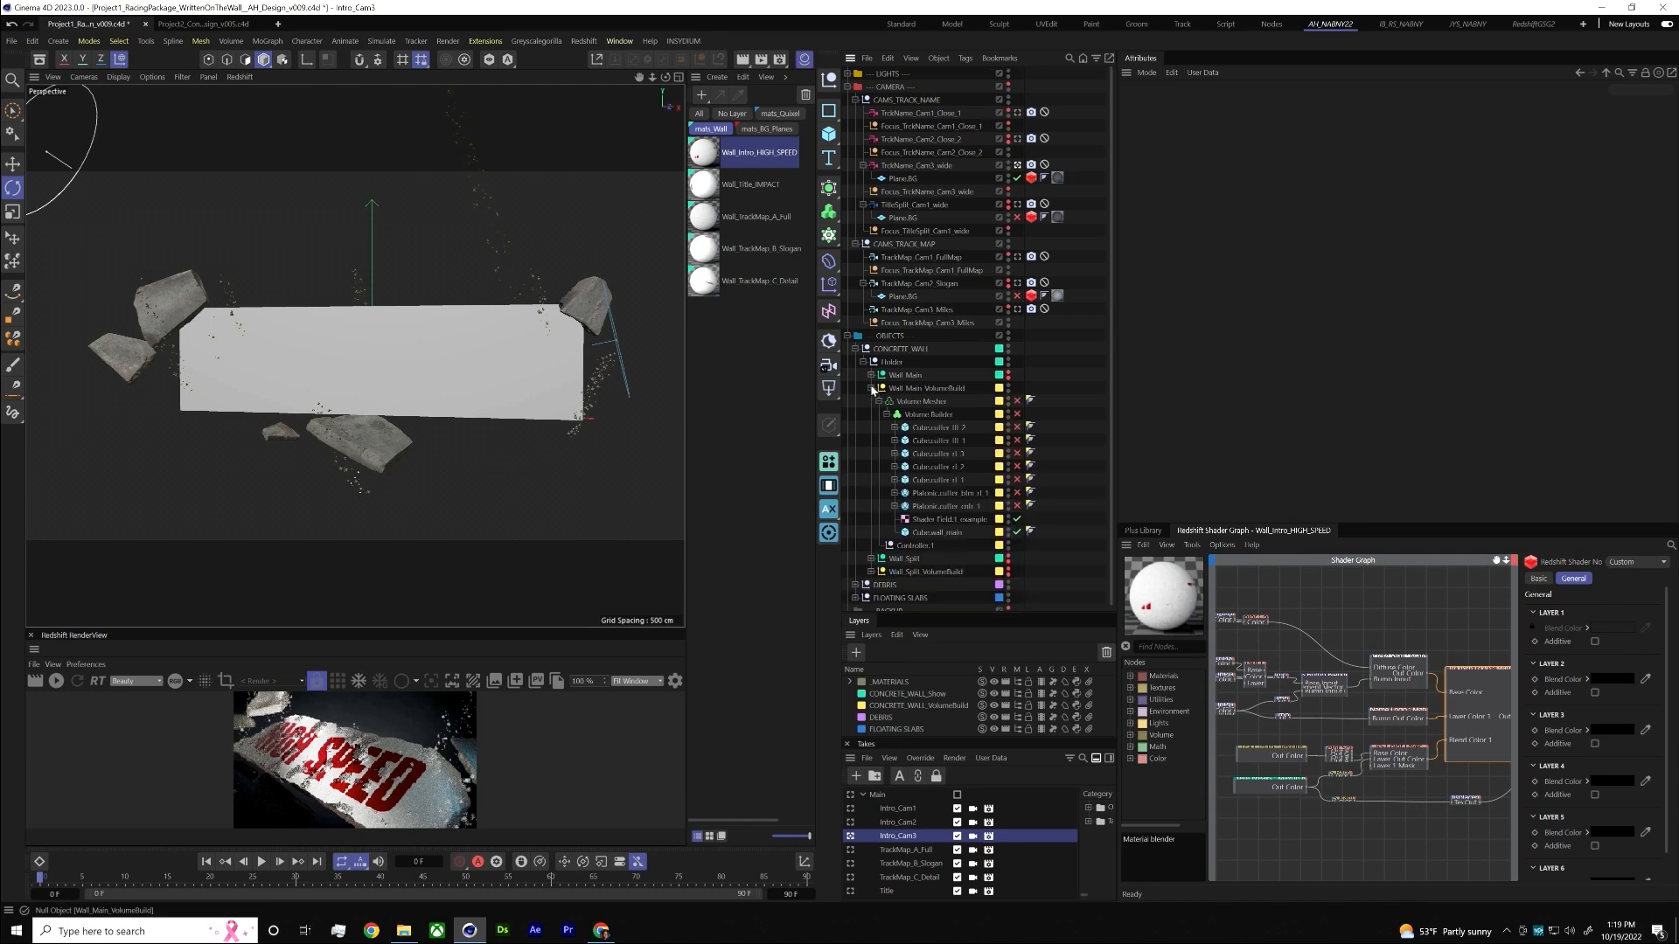
- Hide the DEBRIS and FLOATING SLABS layers in the viewport and select the Cube.wall_main object
{"action": "left_click", "coordinate": [995, 718]}
{"action": "left_click_drag", "start_coordinate": [580, 468], "coordinate": [303, 370], "text": "alt"}
{"action": "left_click_drag", "start_coordinate": [495, 417], "coordinate": [476, 365], "text": "alt"}
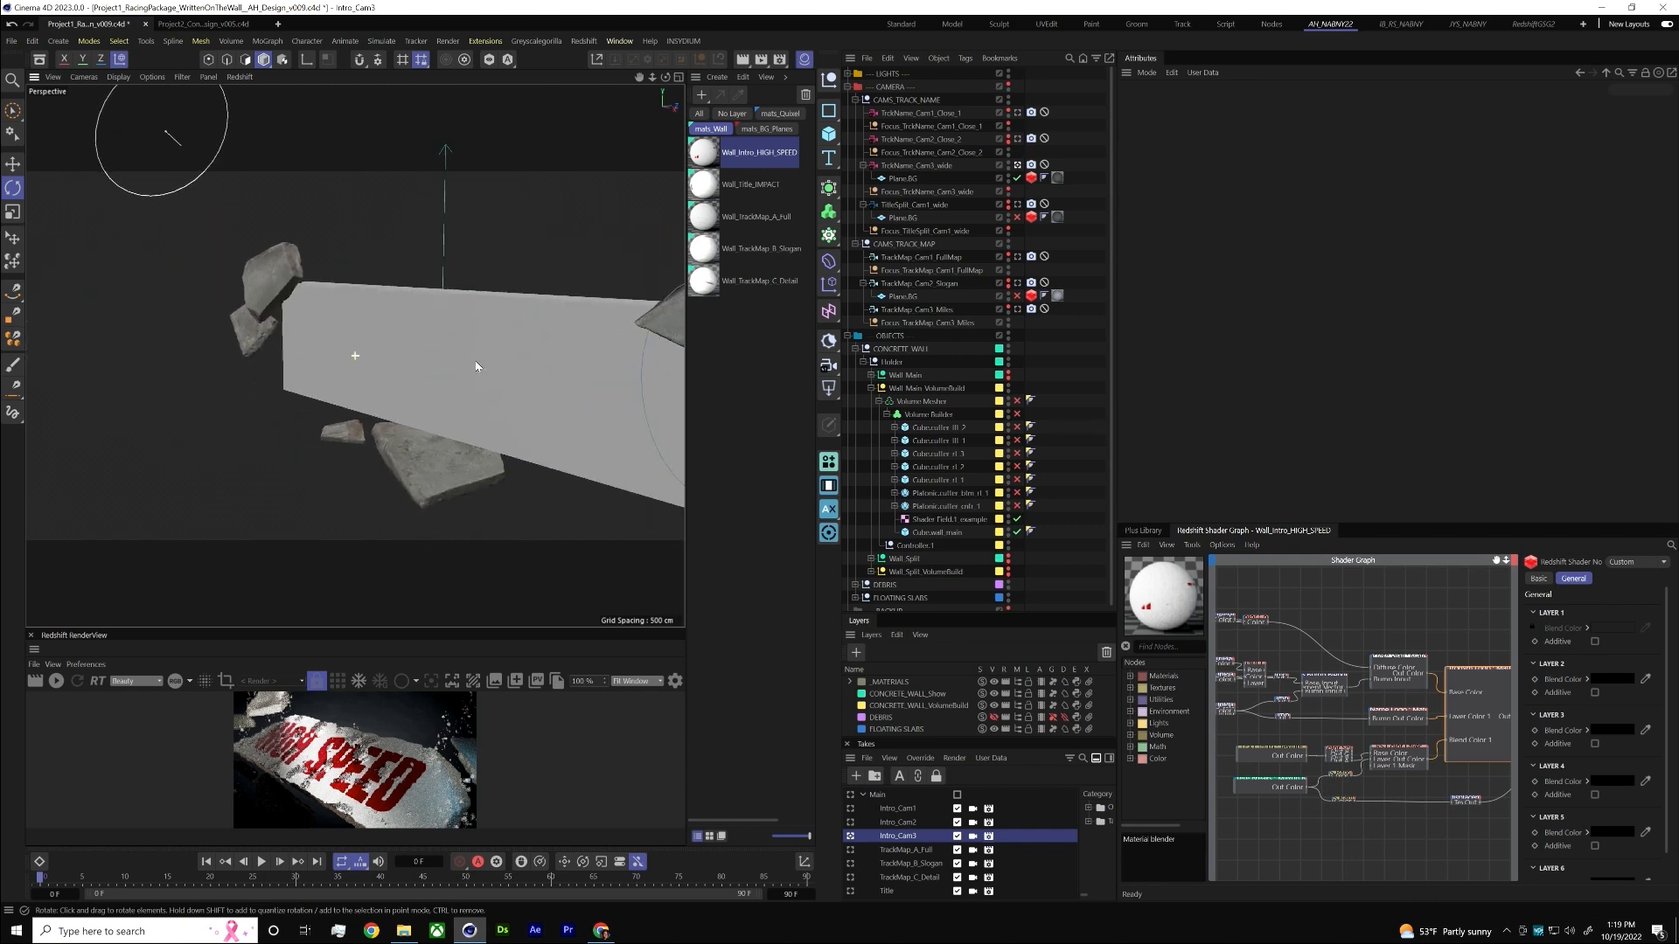
{"action": "left_click_drag", "start_coordinate": [438, 471], "coordinate": [321, 446], "text": "alt"}
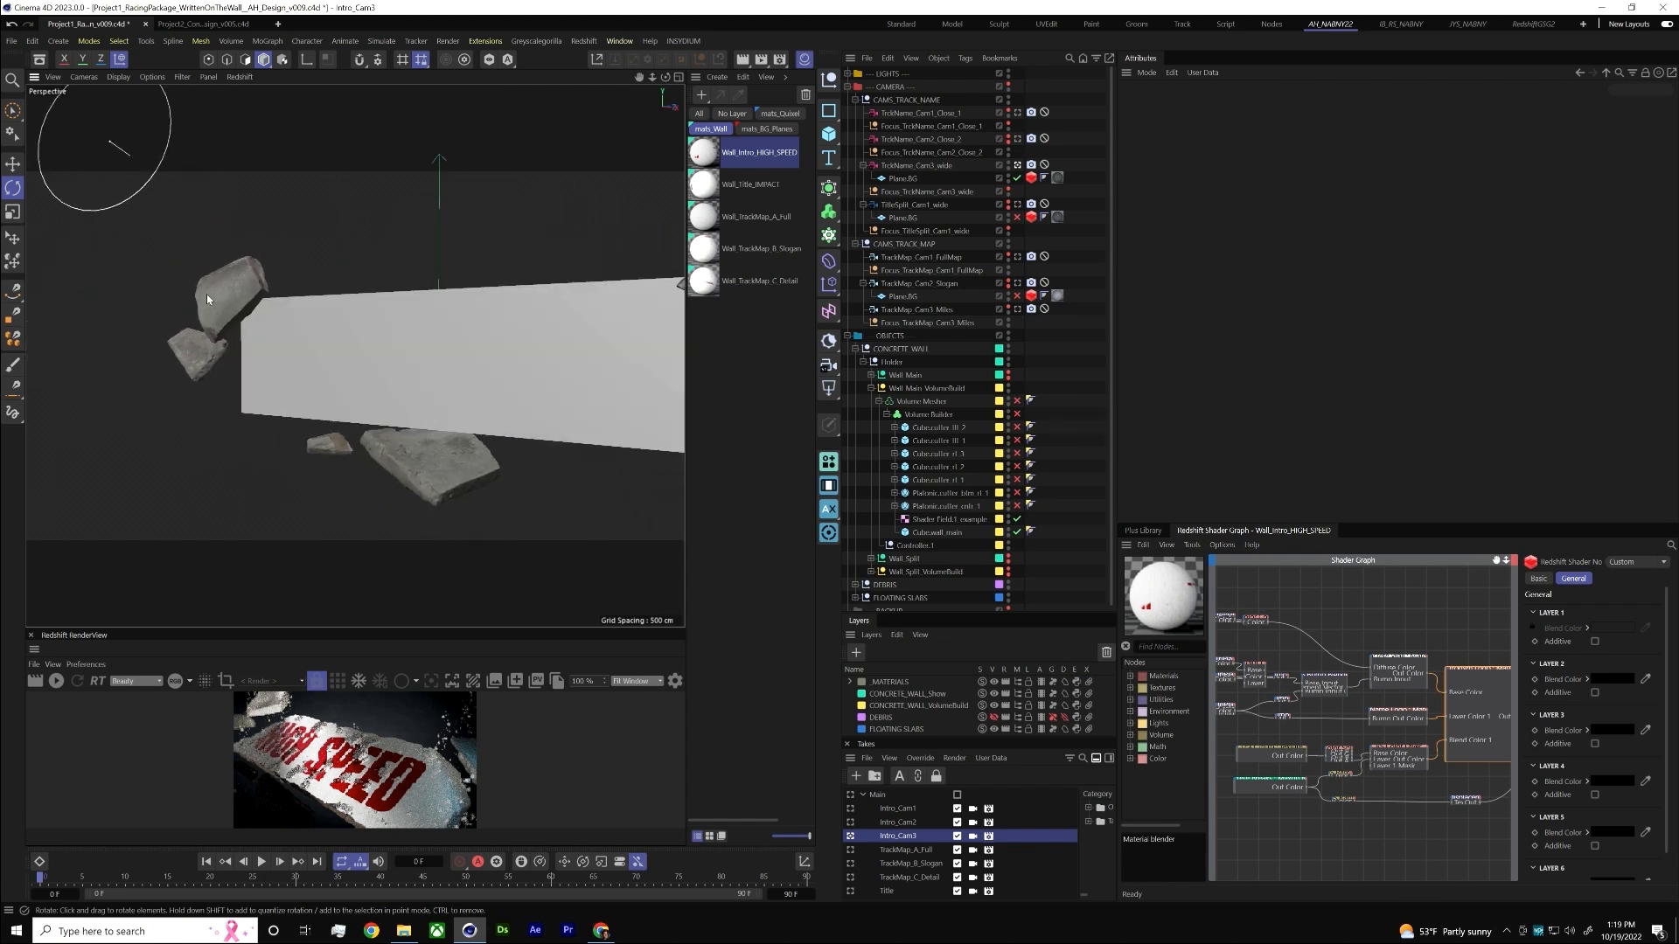
{"action": "left_click_drag", "start_coordinate": [324, 311], "coordinate": [379, 320], "text": "alt"}
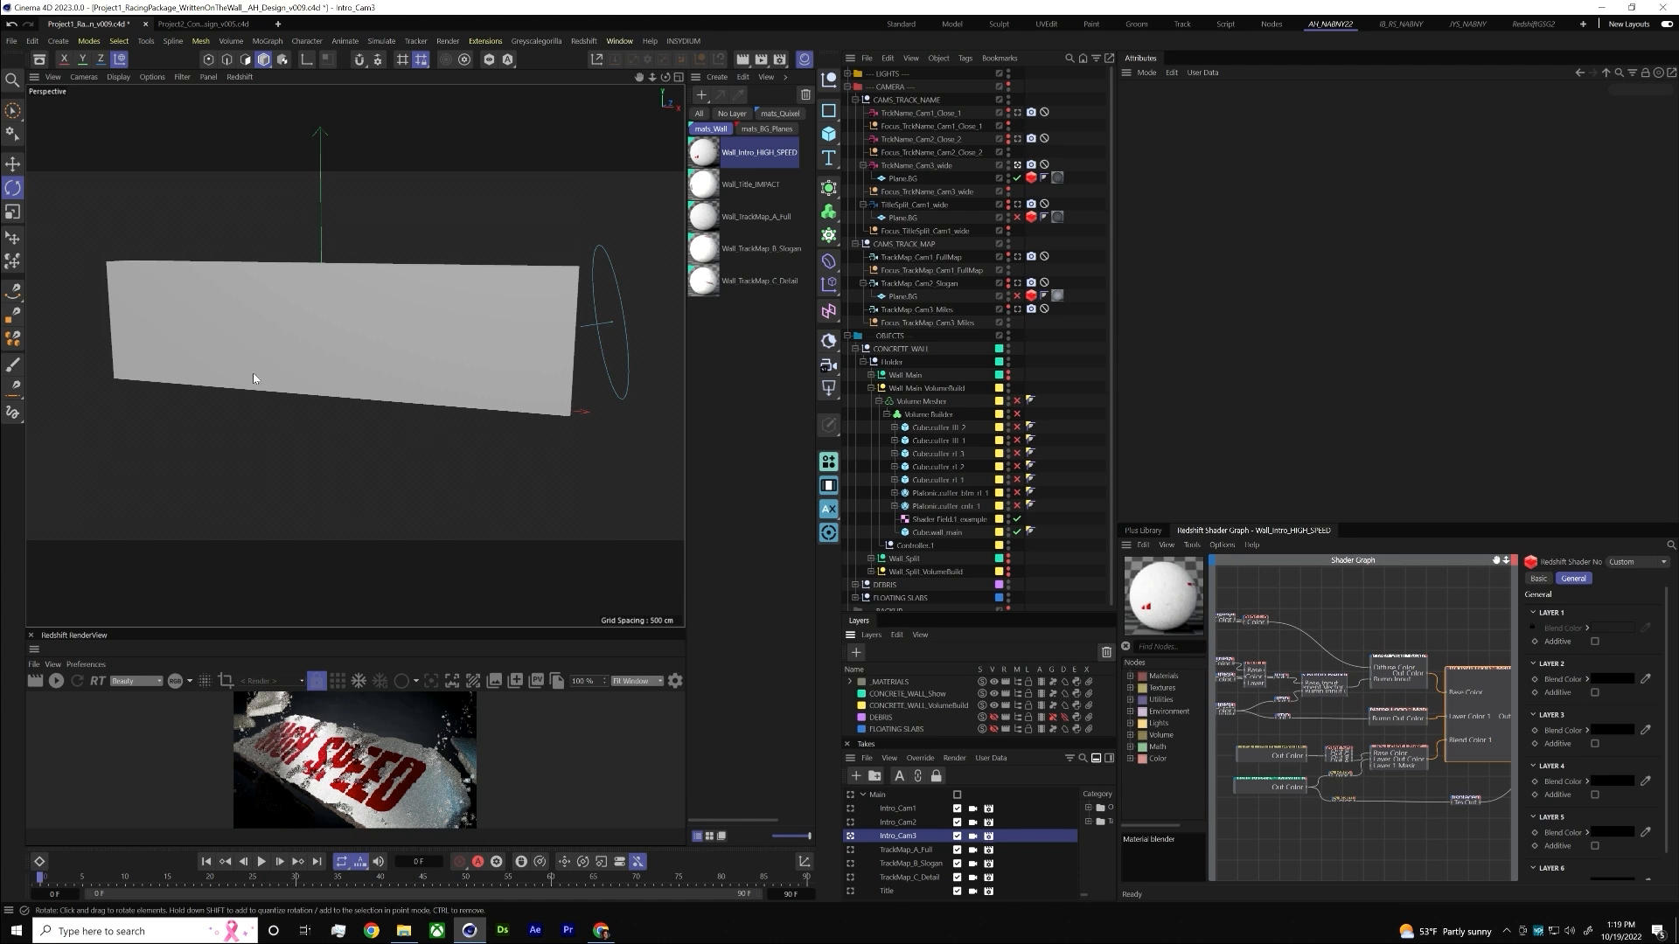
{"action": "left_click_drag", "start_coordinate": [383, 304], "coordinate": [460, 315], "text": "alt"}
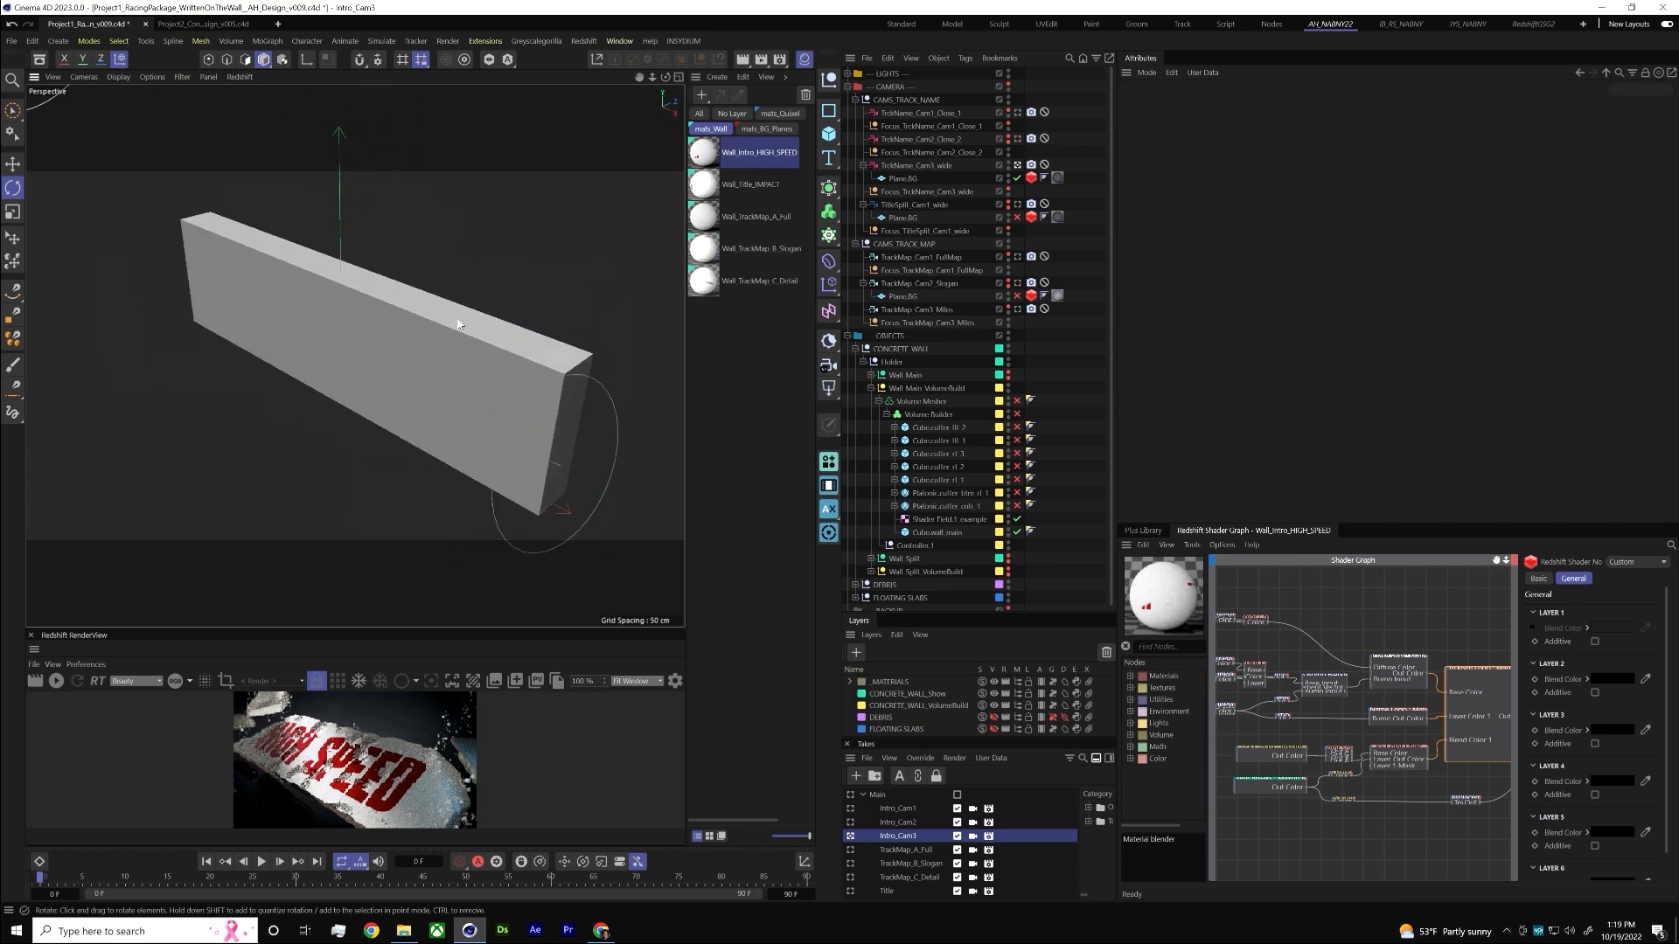
{"action": "left_click", "coordinate": [459, 315]}
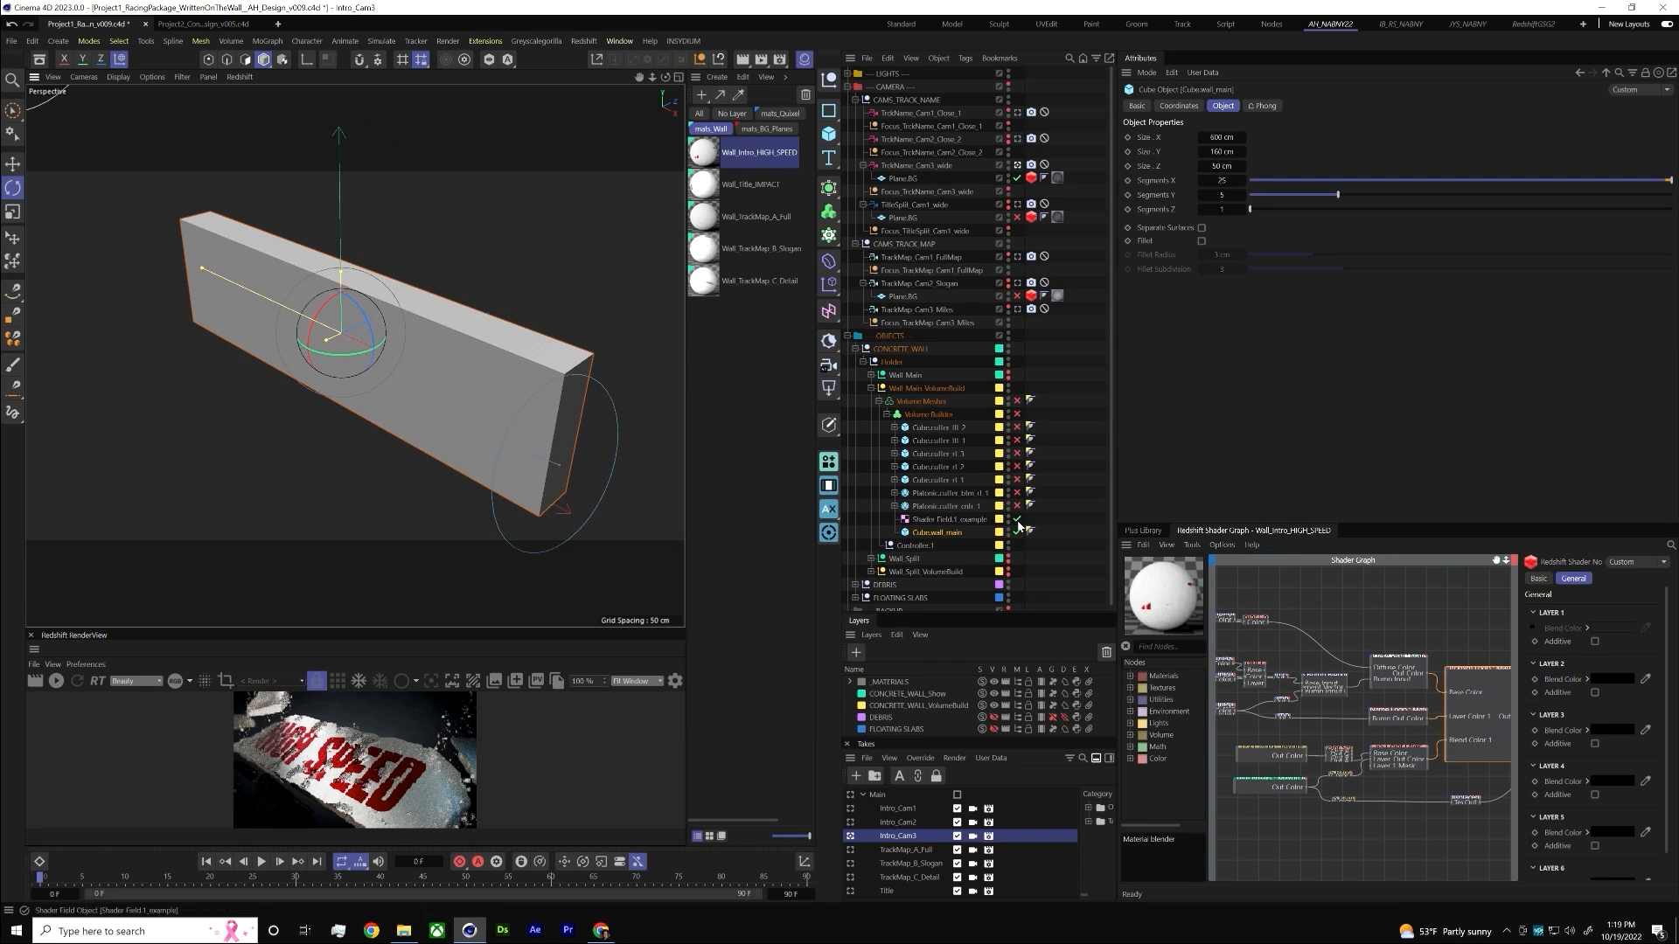
- Select the Volume Builder and enlarge its object list to examine all the subtracting cutters and the main wall cube
{"action": "left_click", "coordinate": [934, 414]}
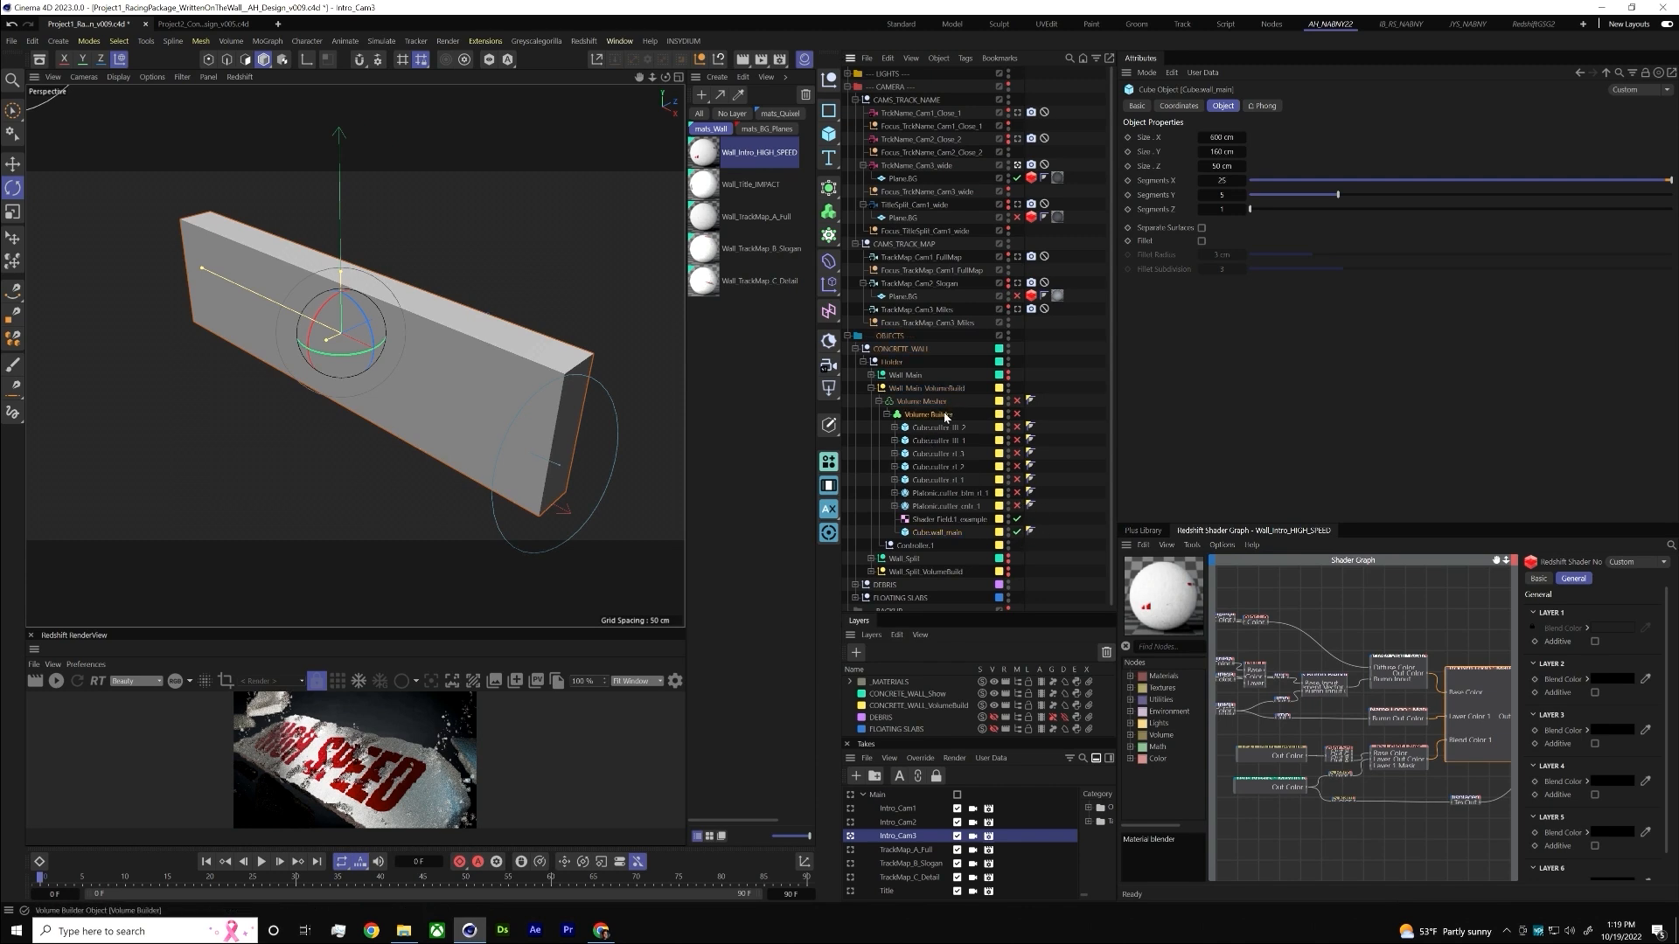
{"action": "left_click", "coordinate": [828, 212]}
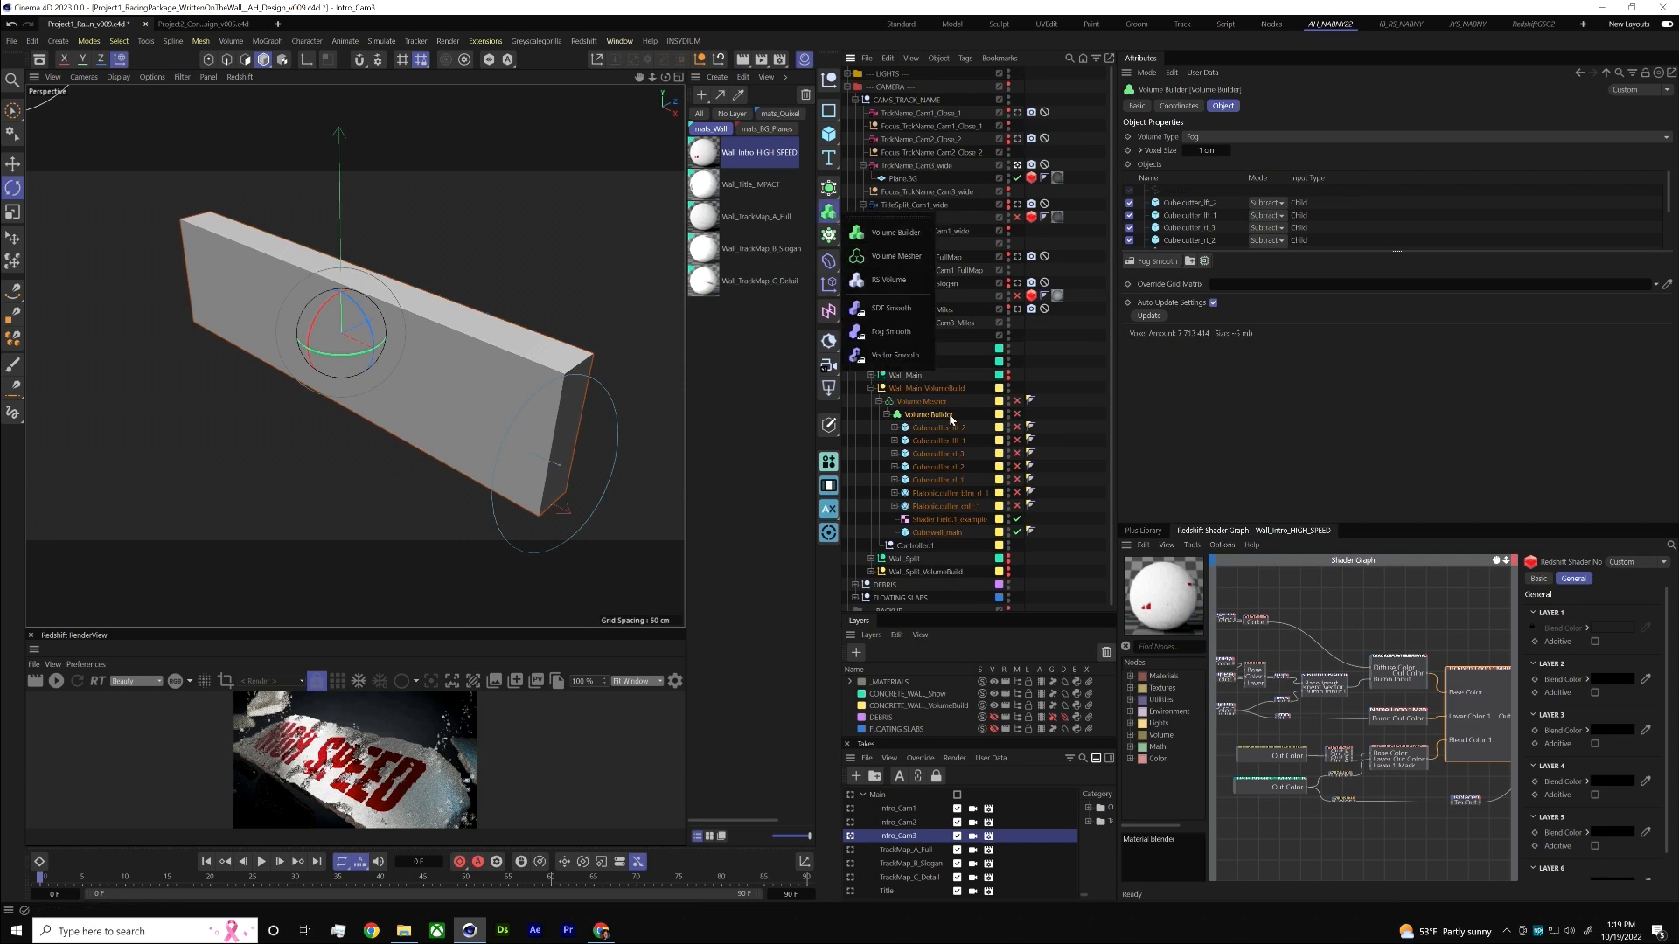
{"action": "left_click", "coordinate": [1038, 415]}
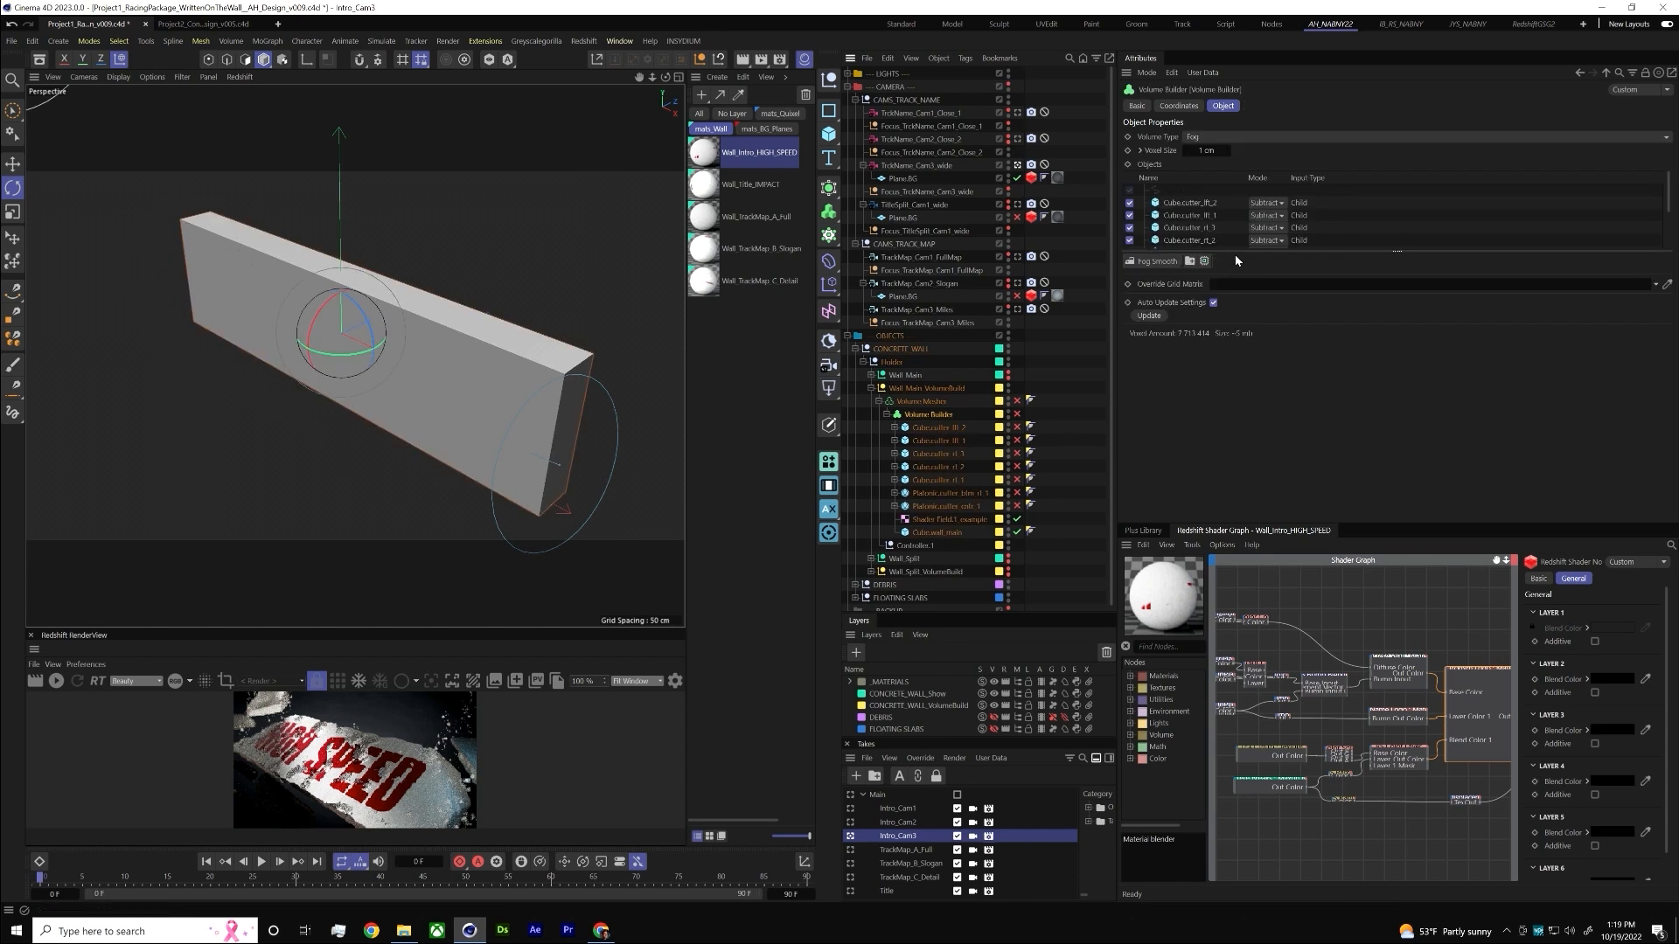
{"action": "left_click_drag", "start_coordinate": [1231, 252], "coordinate": [1227, 356]}
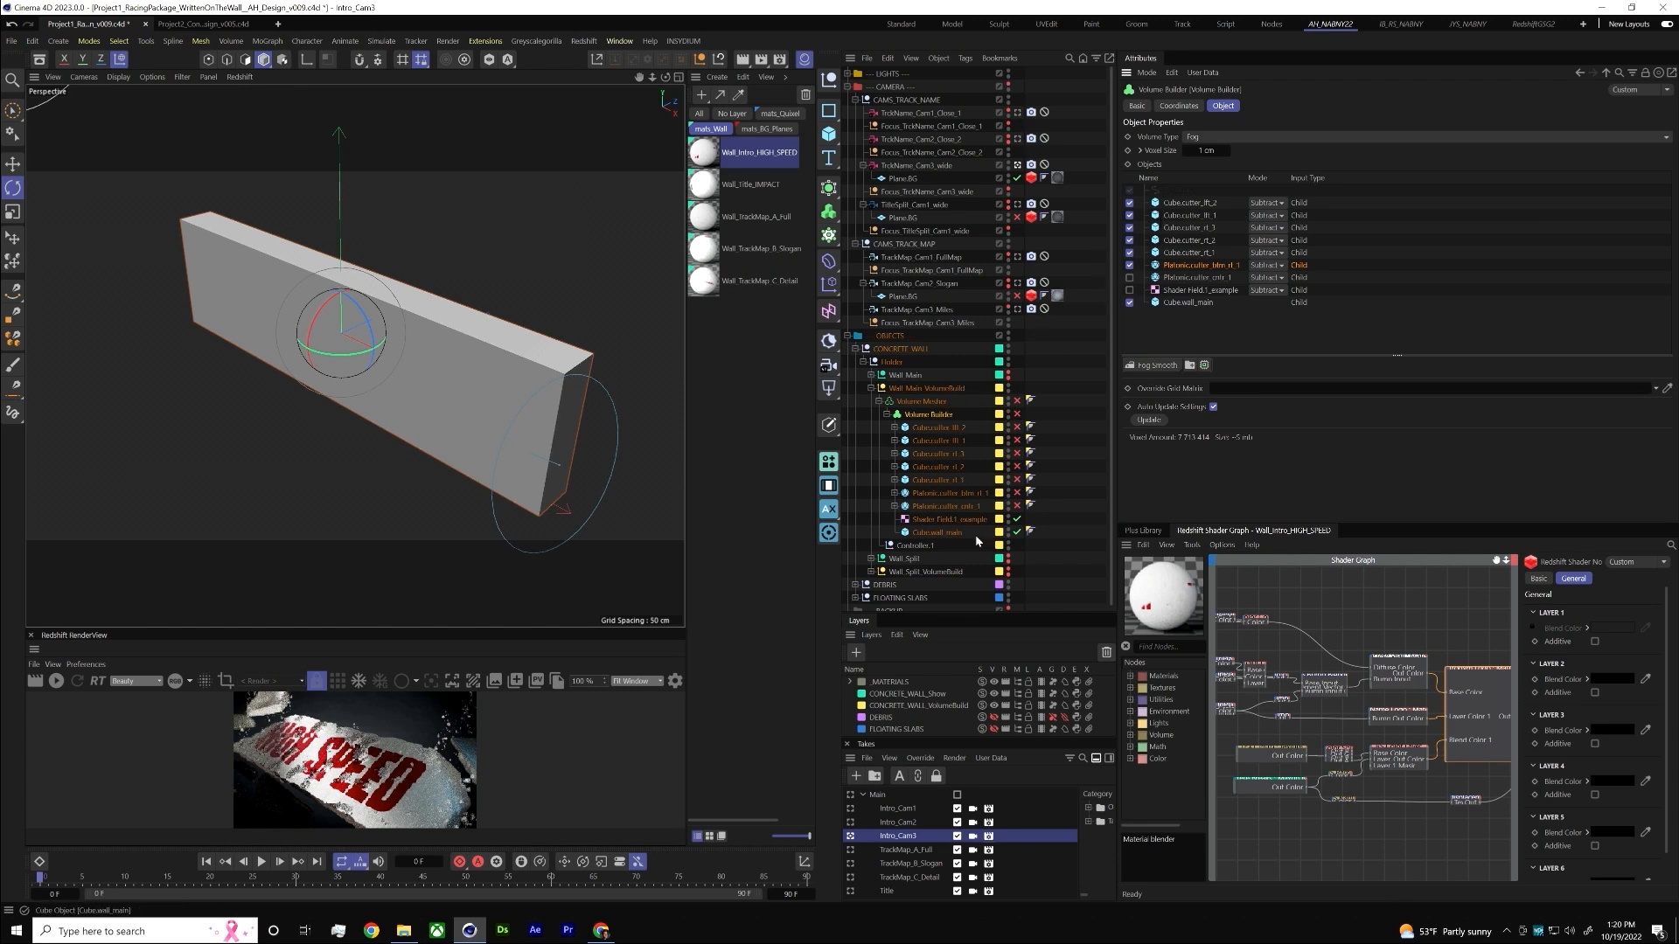
- Enable the Cube.cutter_rt_1 object, expand its hierarchy and turn off its Displacer
{"action": "left_click", "coordinate": [1015, 480]}
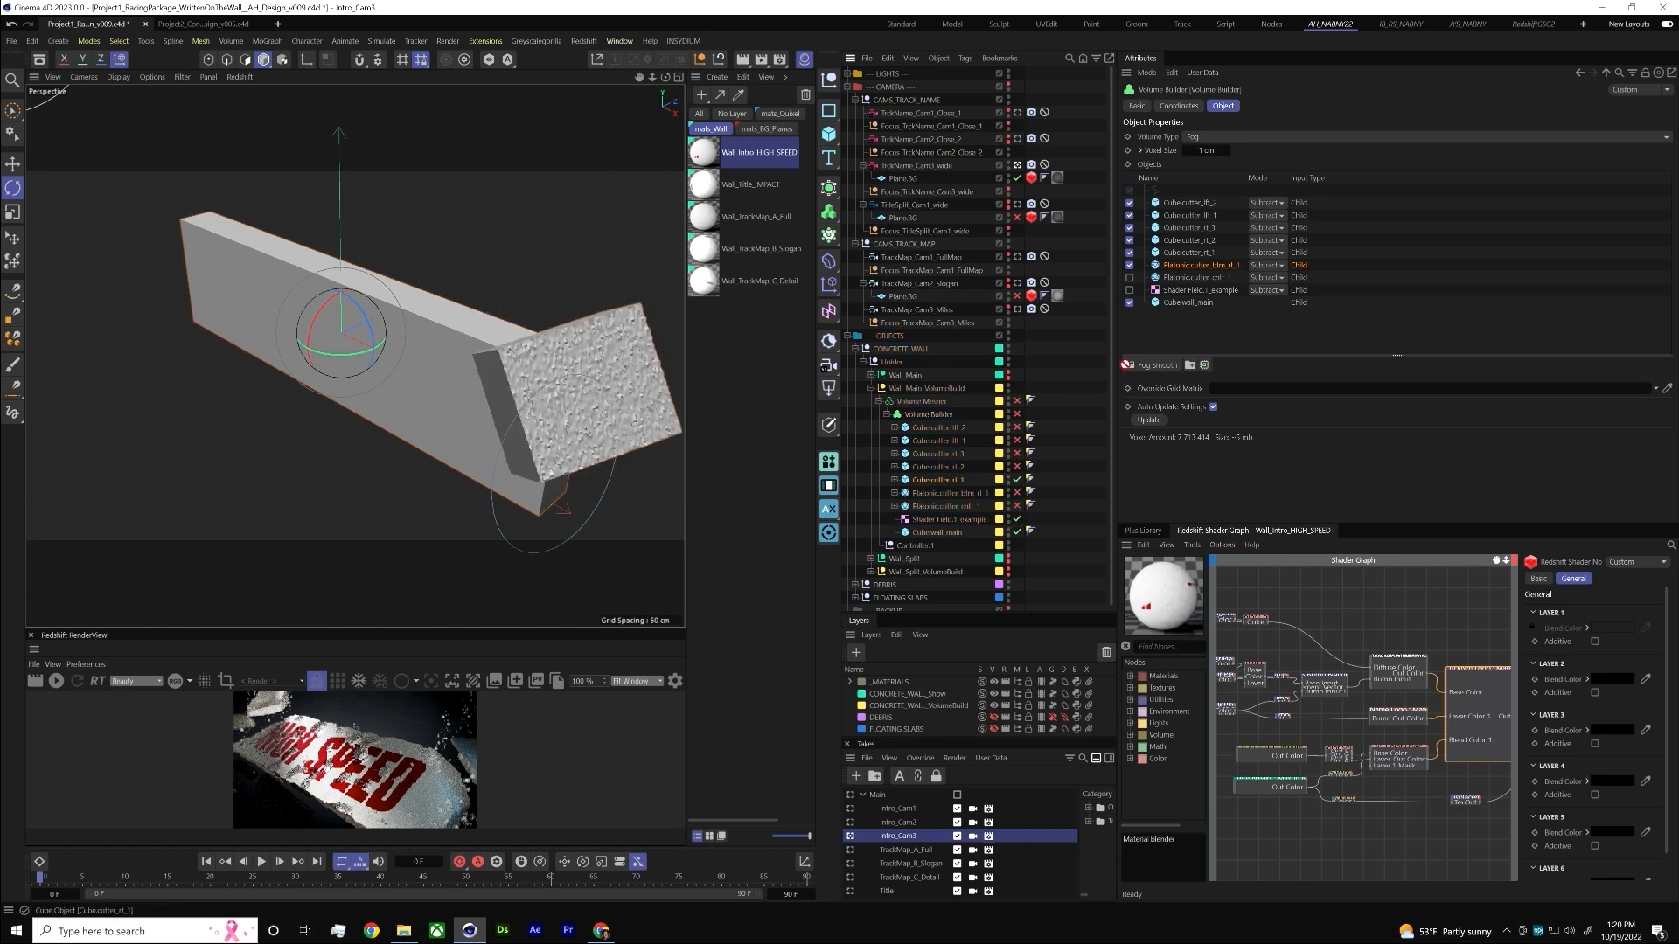
{"action": "left_click", "coordinate": [929, 482]}
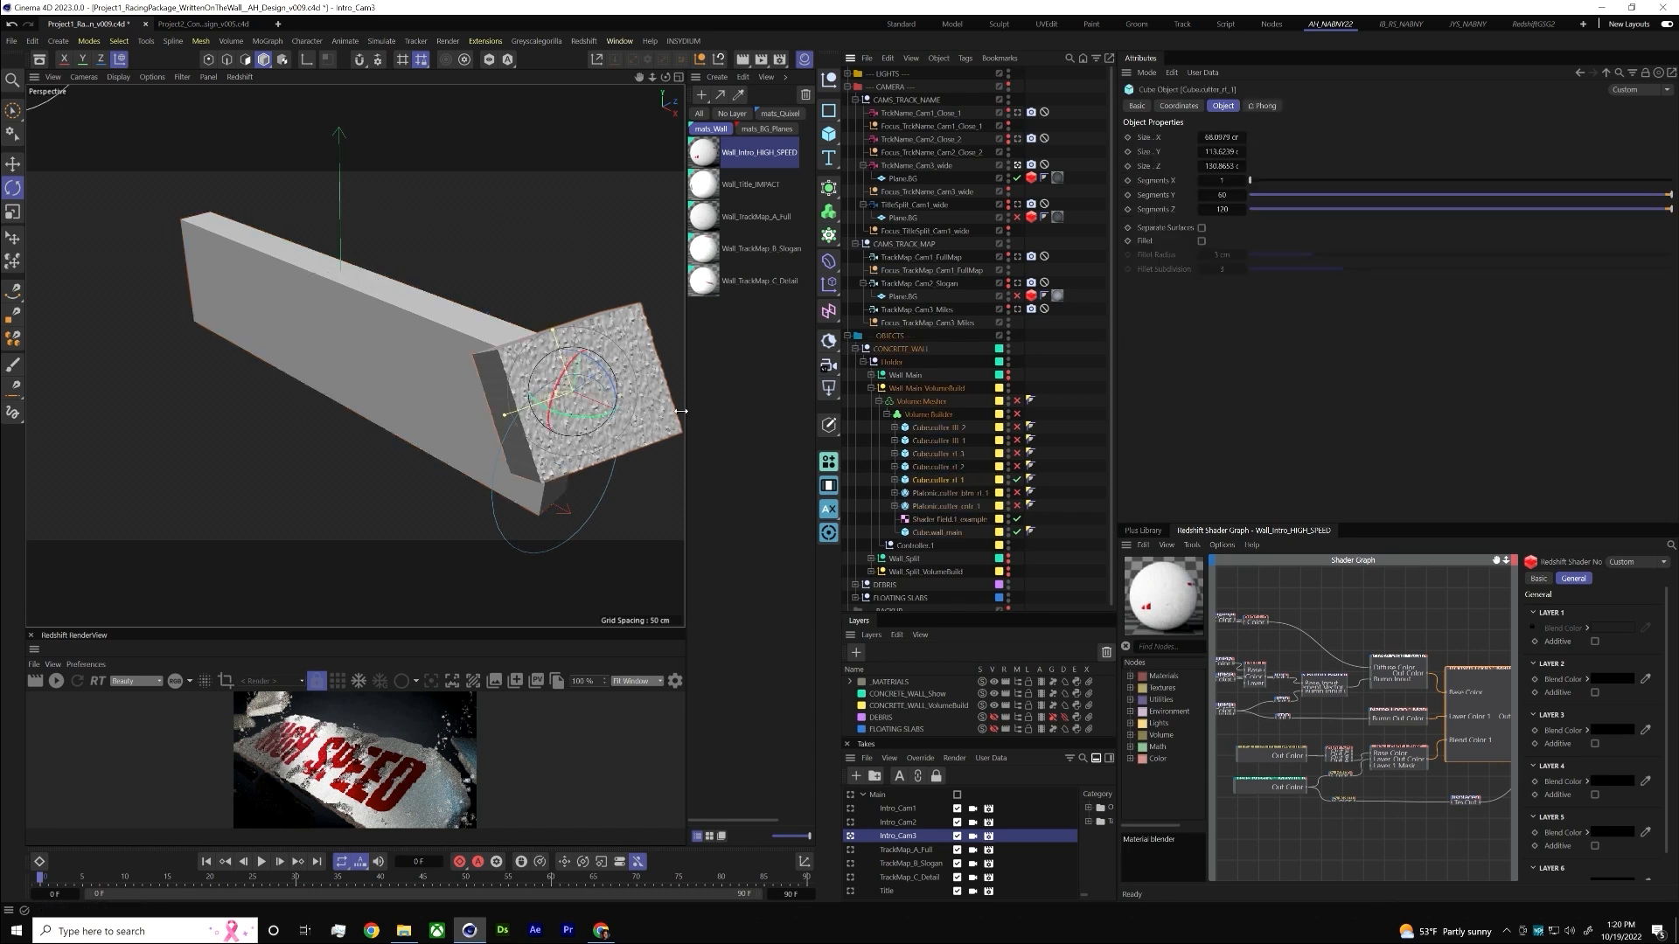
{"action": "left_click", "coordinate": [894, 480]}
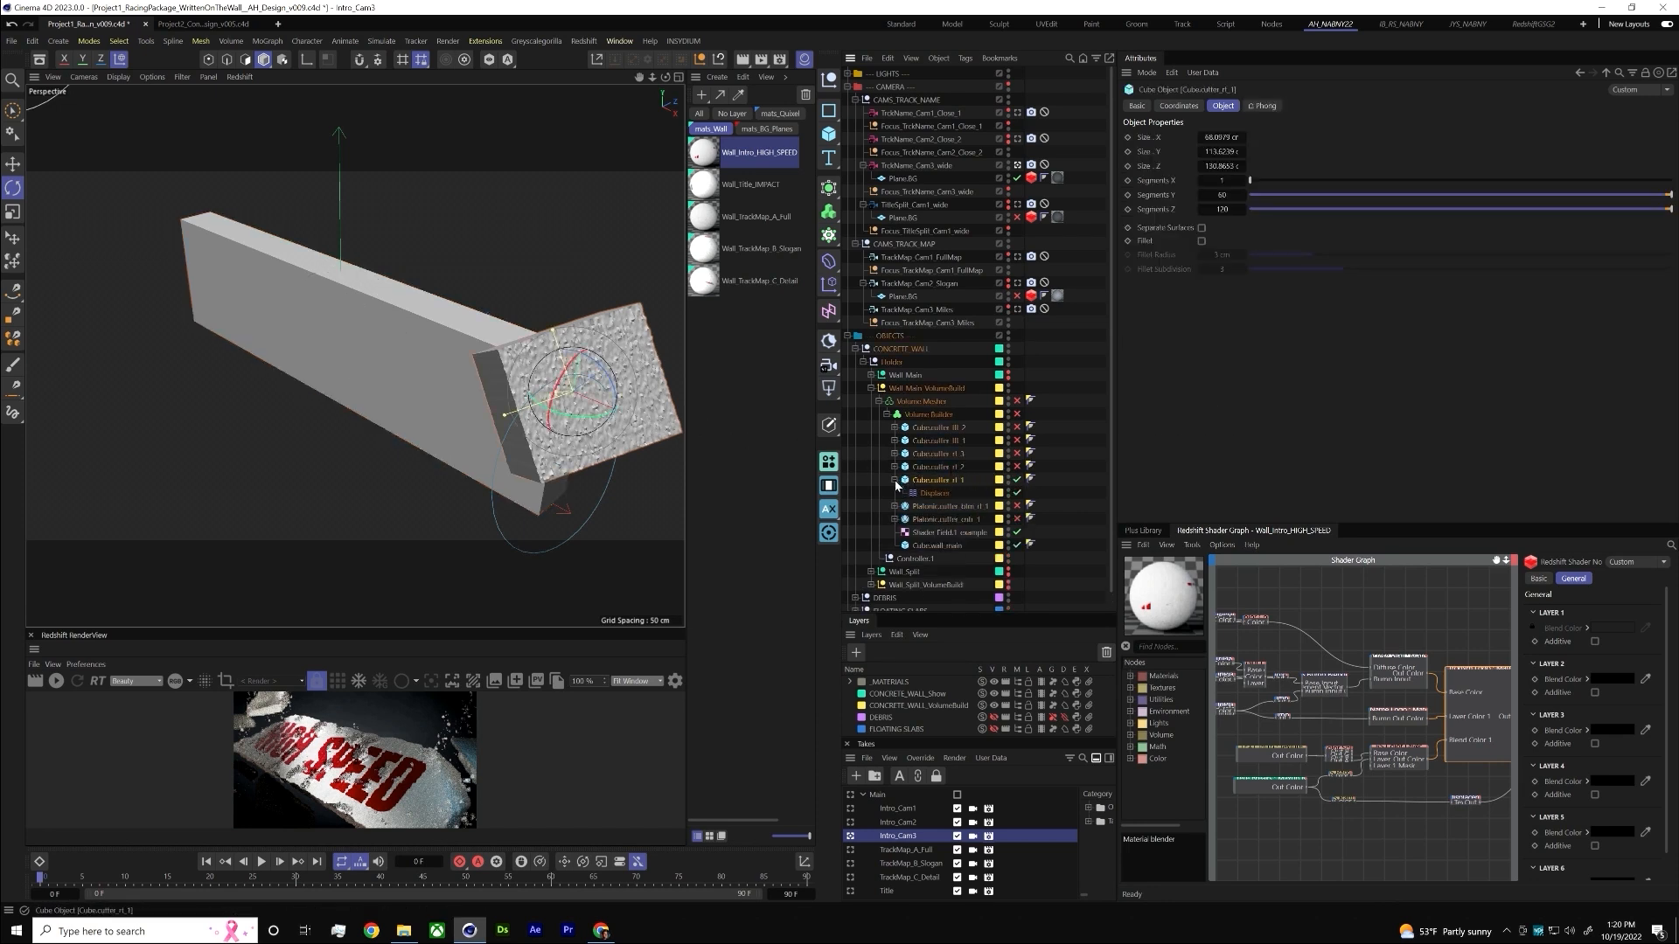
{"action": "left_click", "coordinate": [1016, 493]}
{"action": "left_click_drag", "start_coordinate": [651, 411], "coordinate": [701, 386], "text": "alt"}
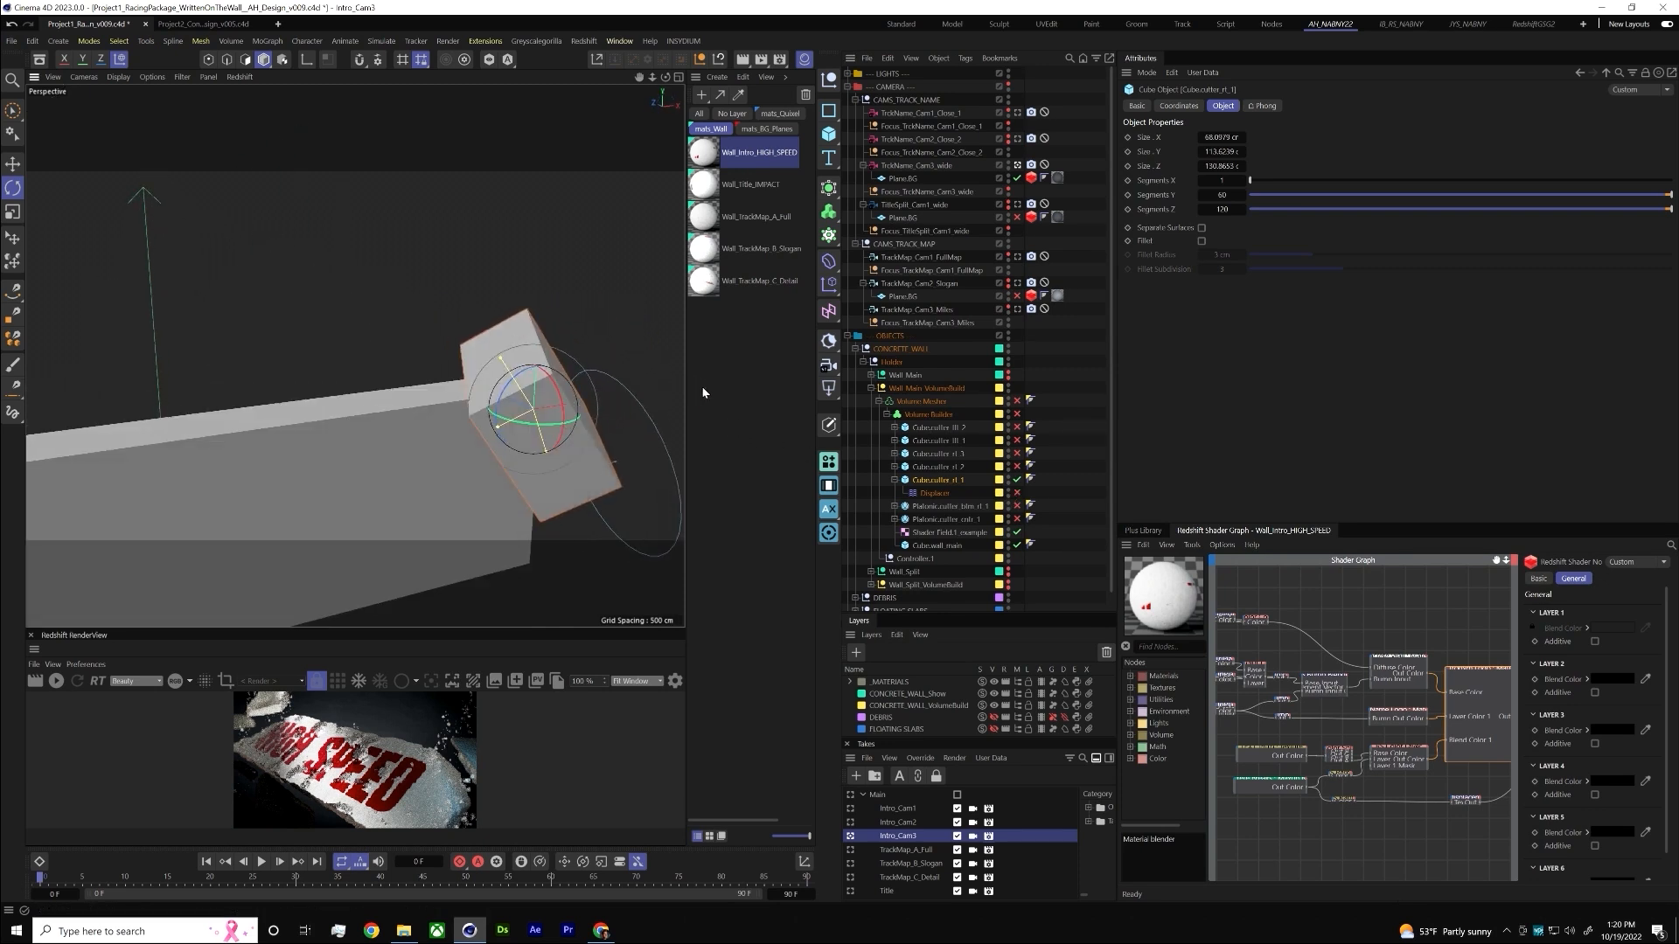
{"action": "left_click", "coordinate": [828, 134]}
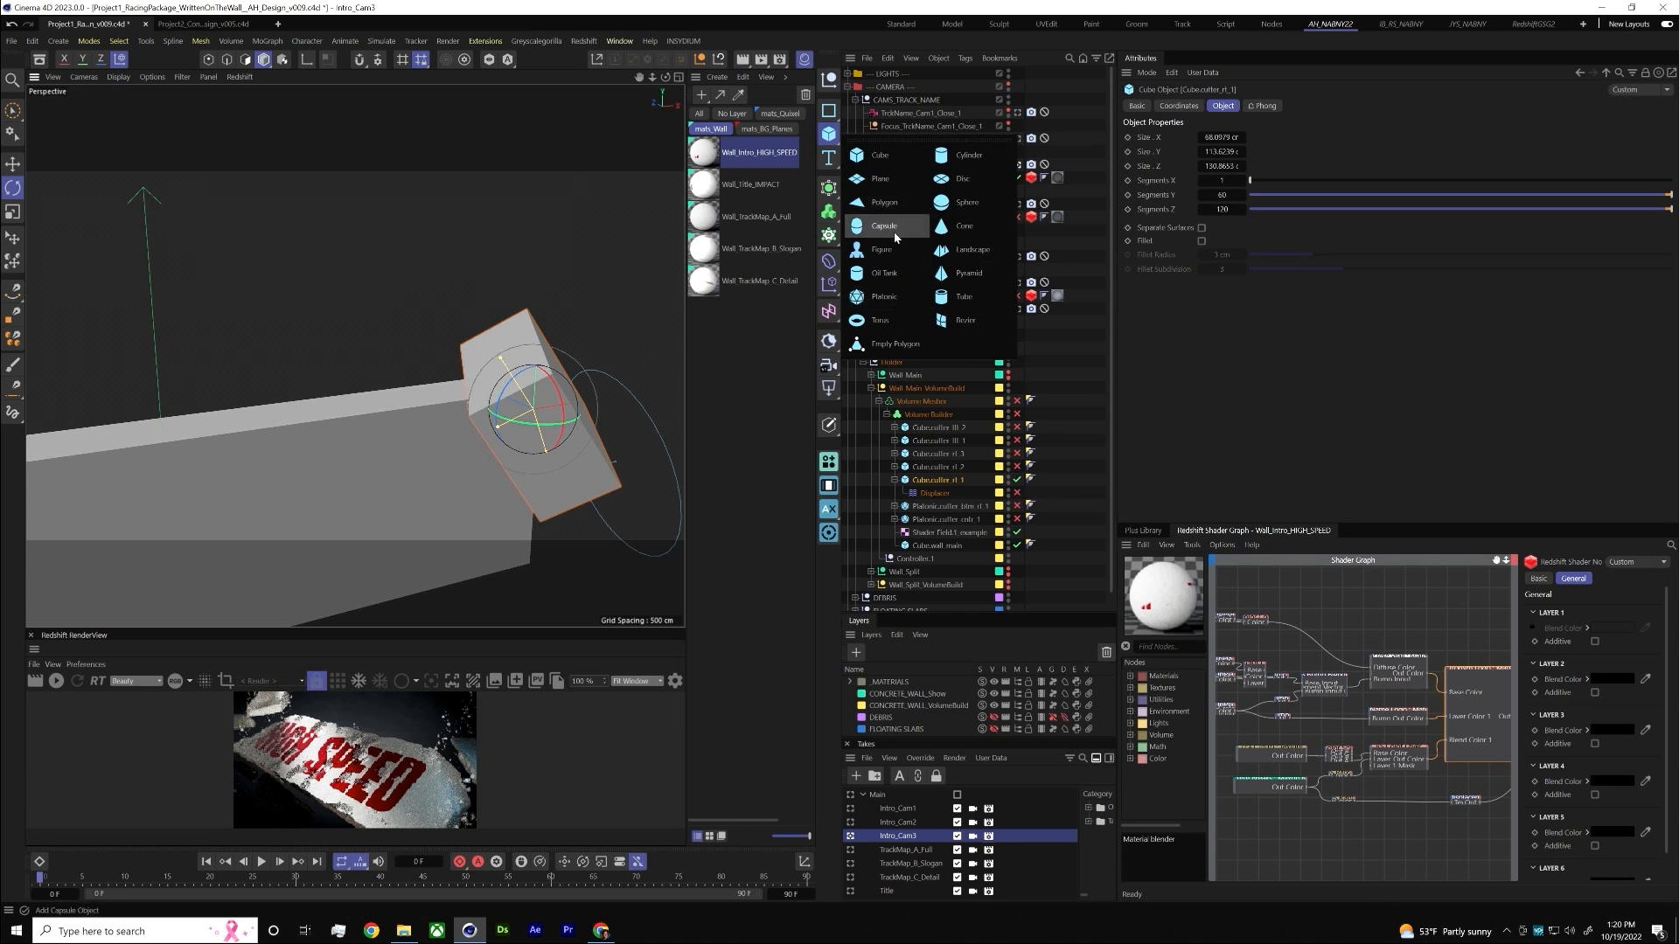
{"action": "left_click_drag", "start_coordinate": [505, 400], "coordinate": [441, 434], "text": "alt"}
{"action": "key", "text": "w"}
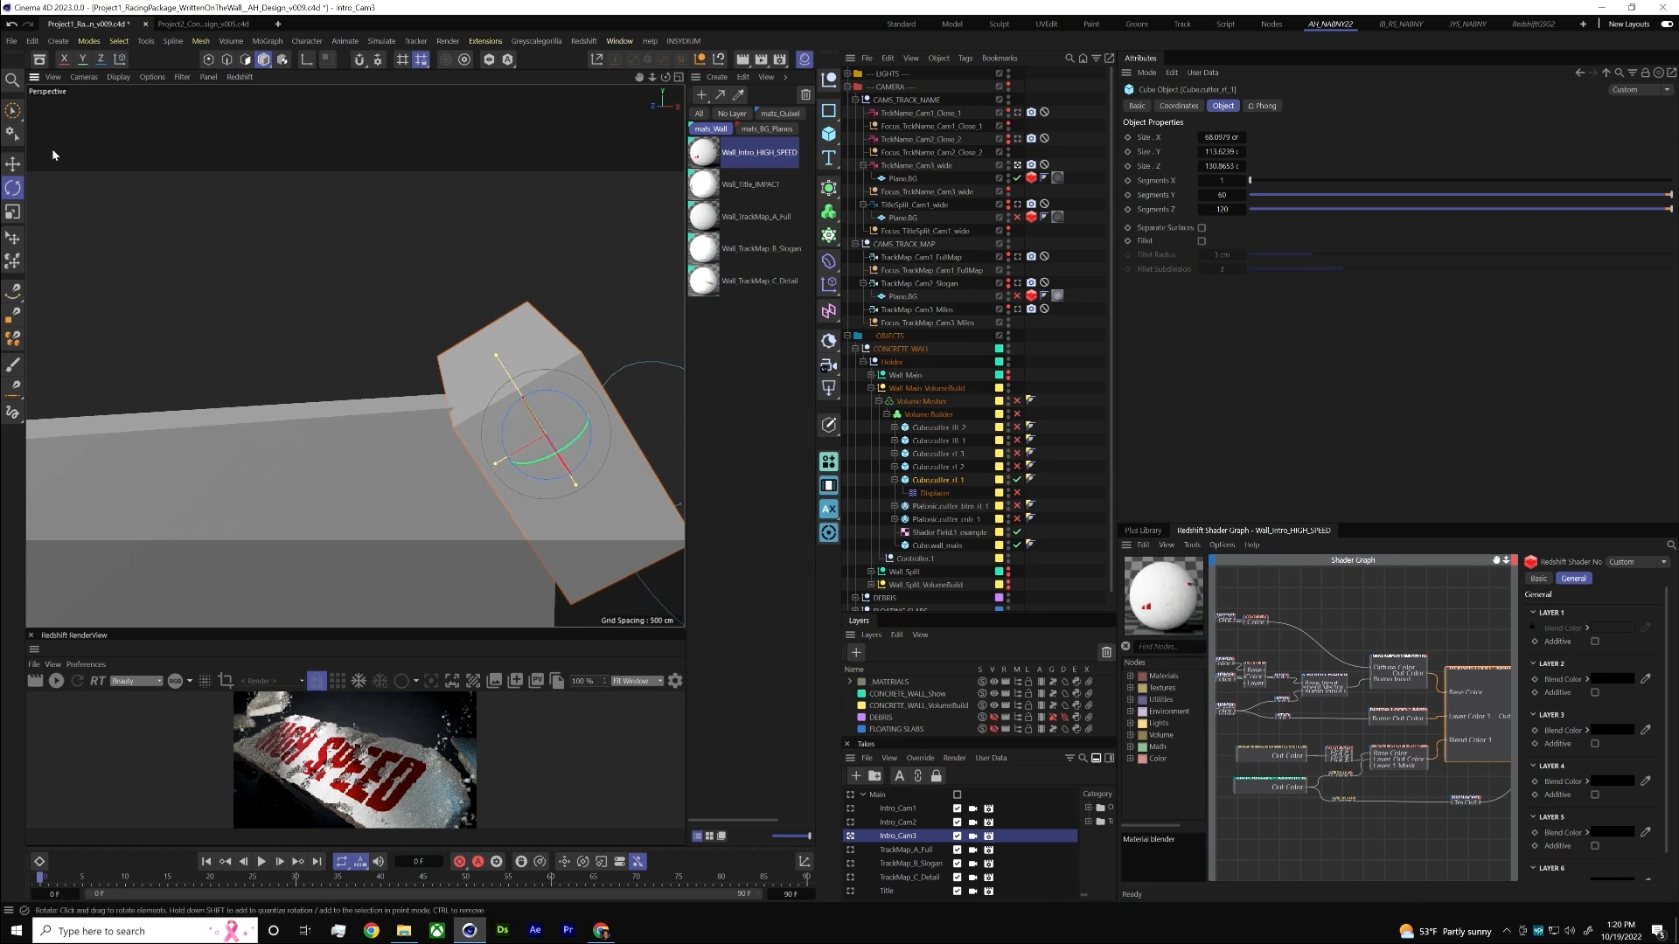
- Enable the Volume Builder and Volume Mesher to subtract the undisplaced Cube.cutter_rt_1 from the wall
{"action": "key", "text": "e"}
{"action": "key", "text": "w"}
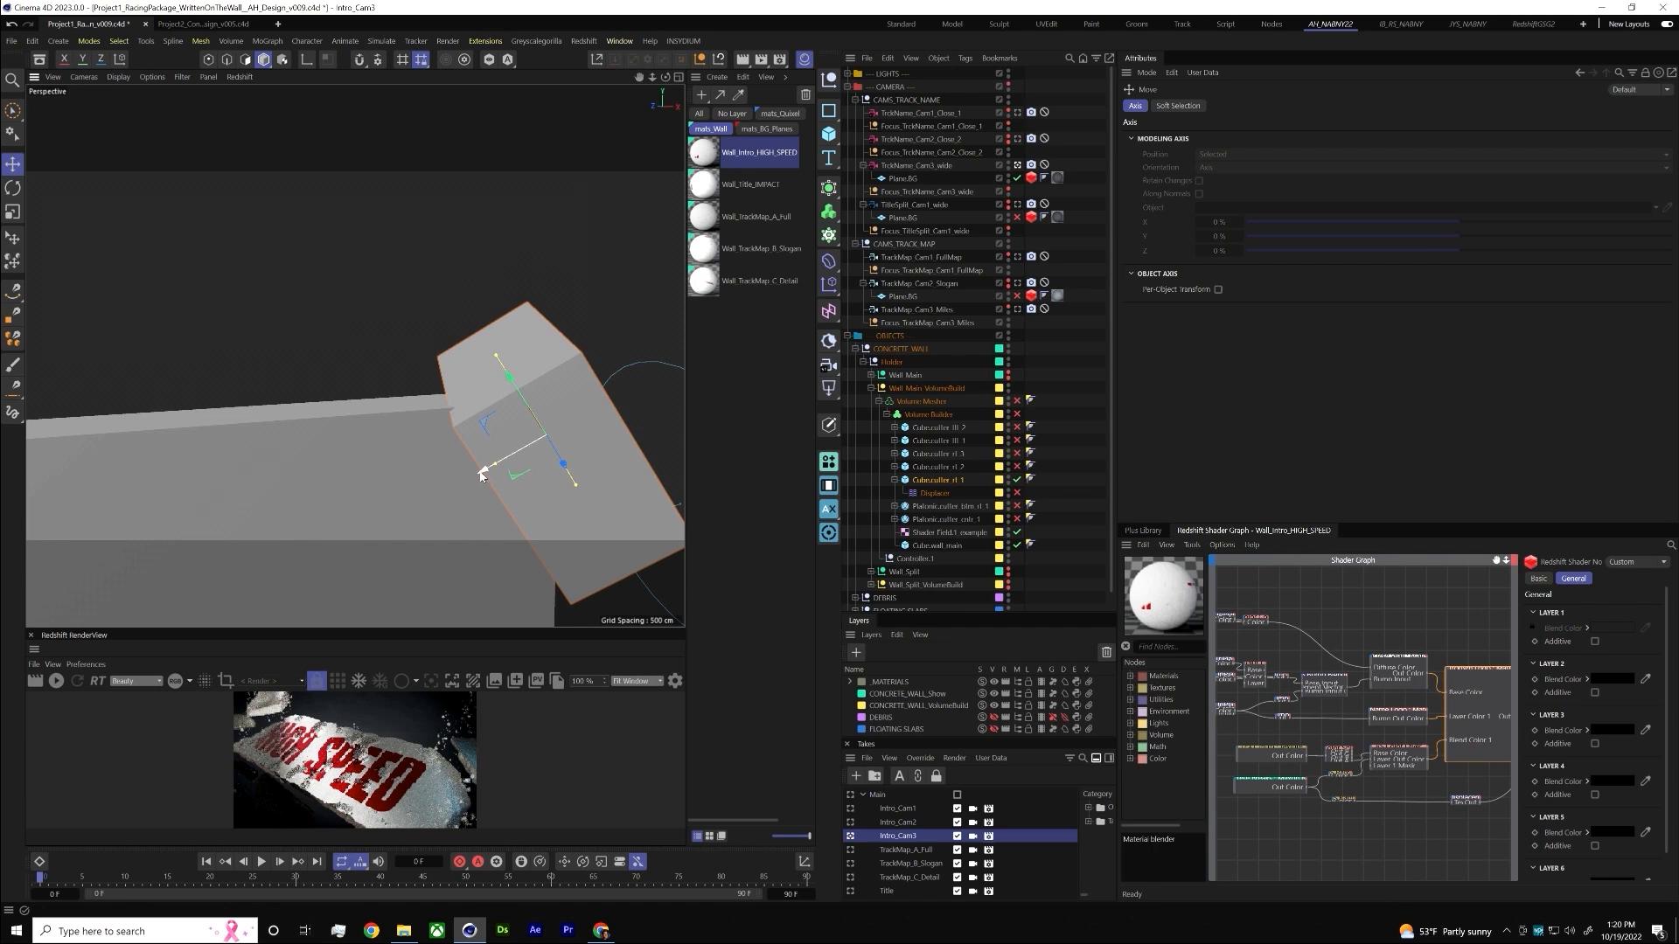
{"action": "left_click_drag", "start_coordinate": [479, 477], "coordinate": [551, 401], "text": "alt"}
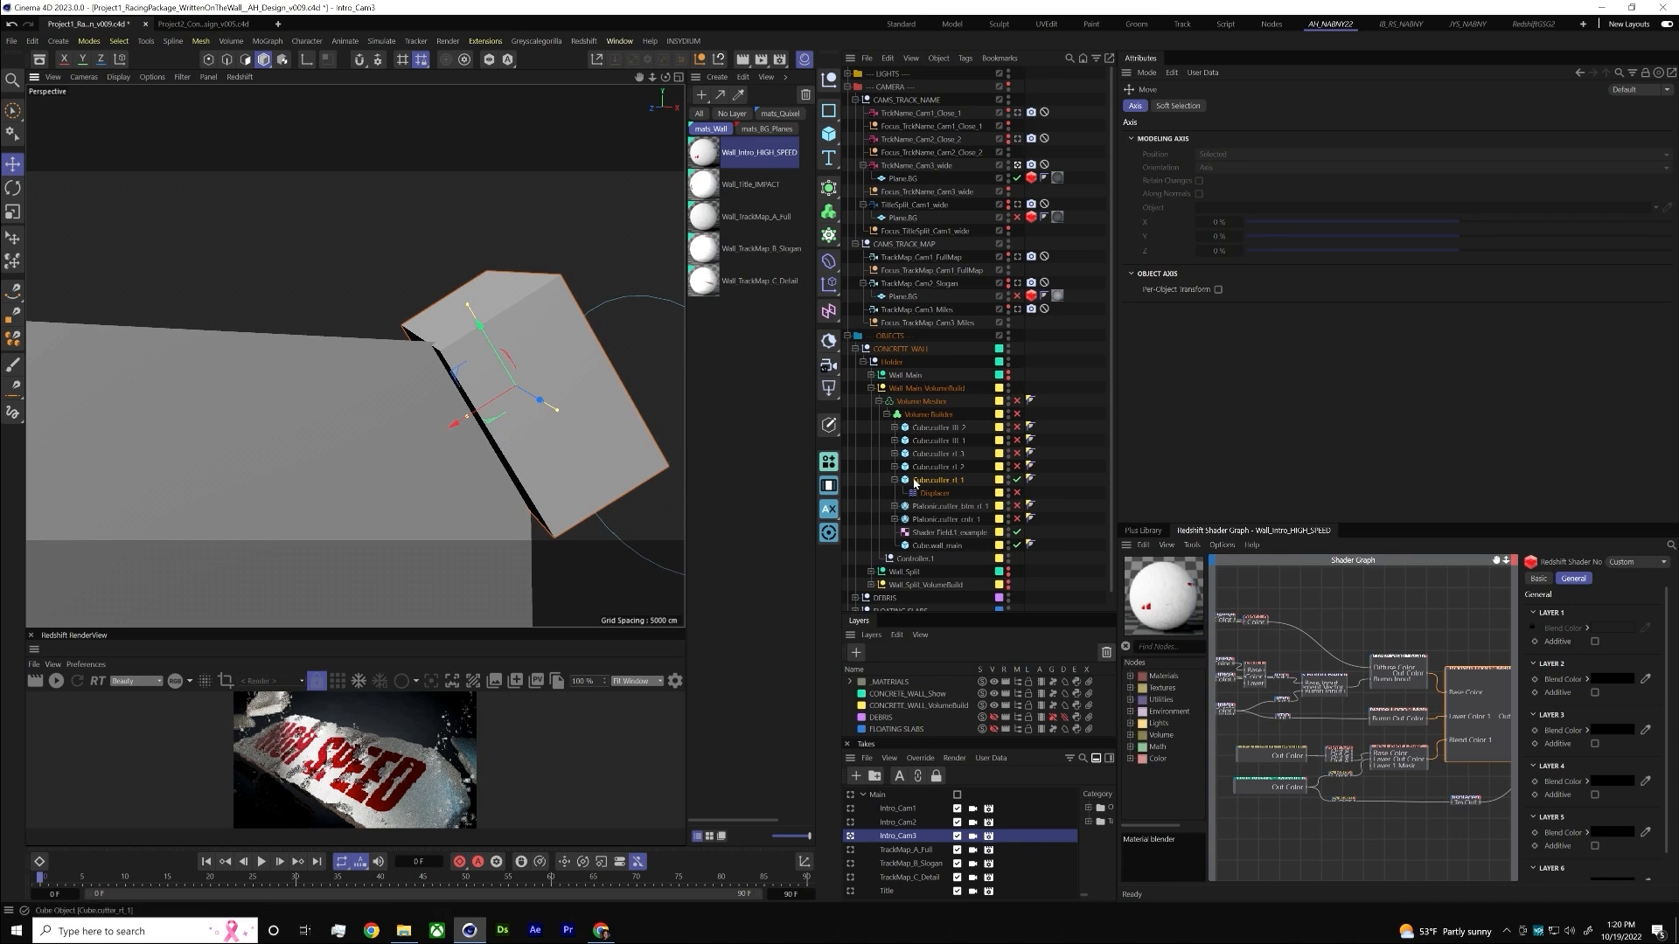
{"action": "left_click", "coordinate": [940, 480]}
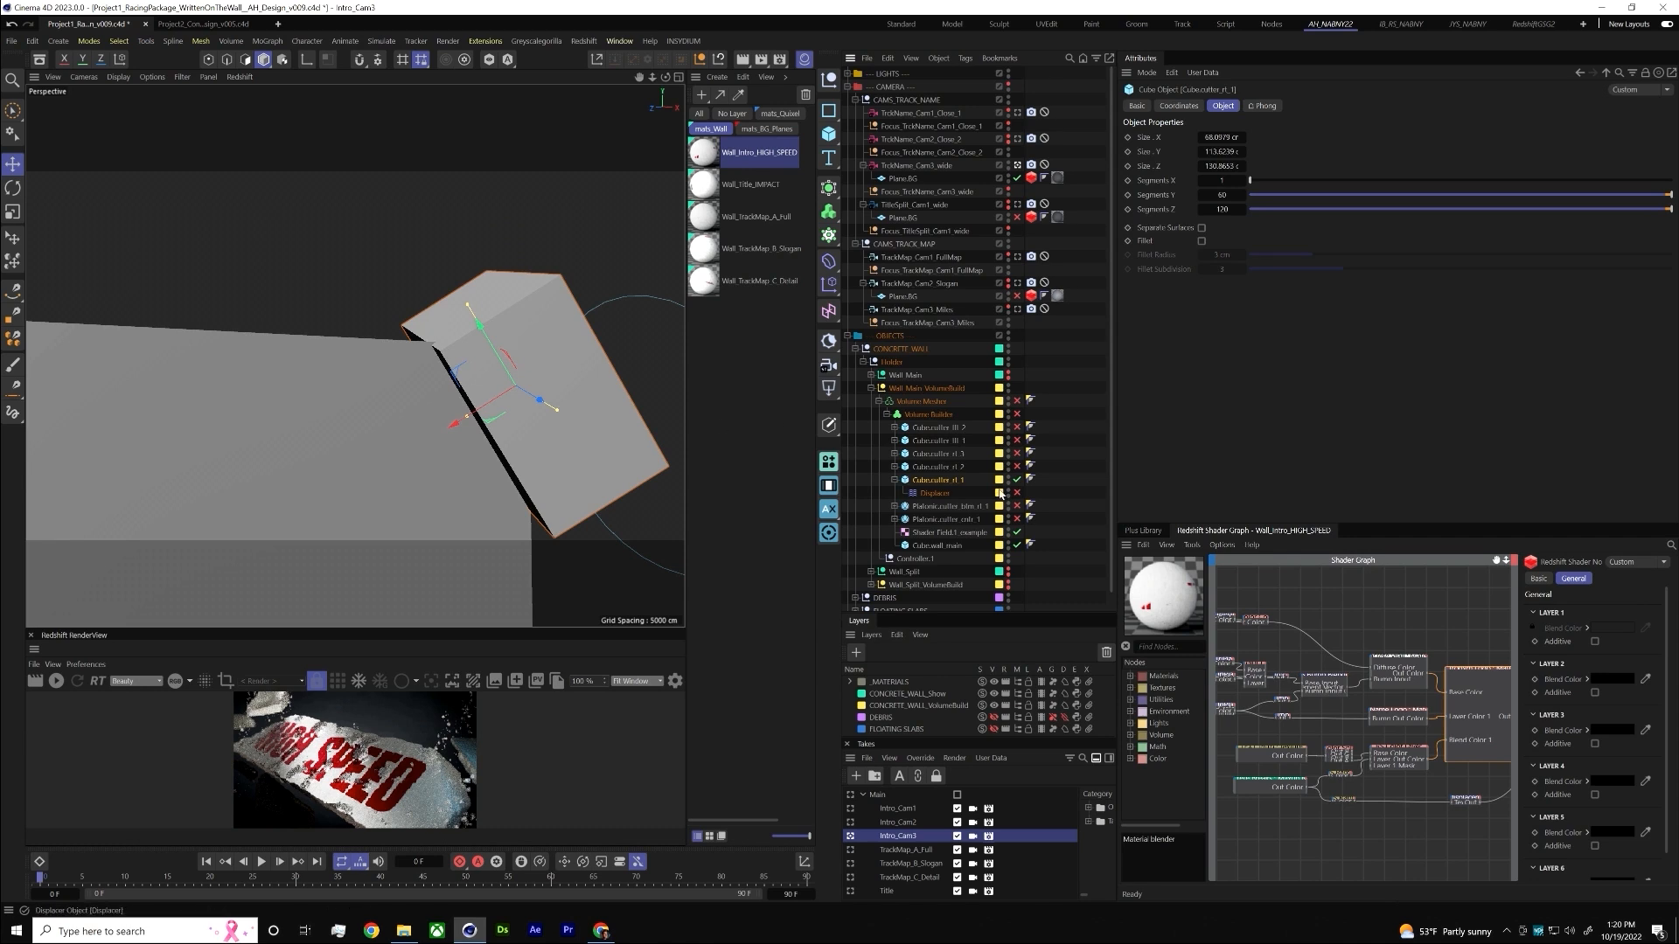
{"action": "left_click", "coordinate": [929, 415]}
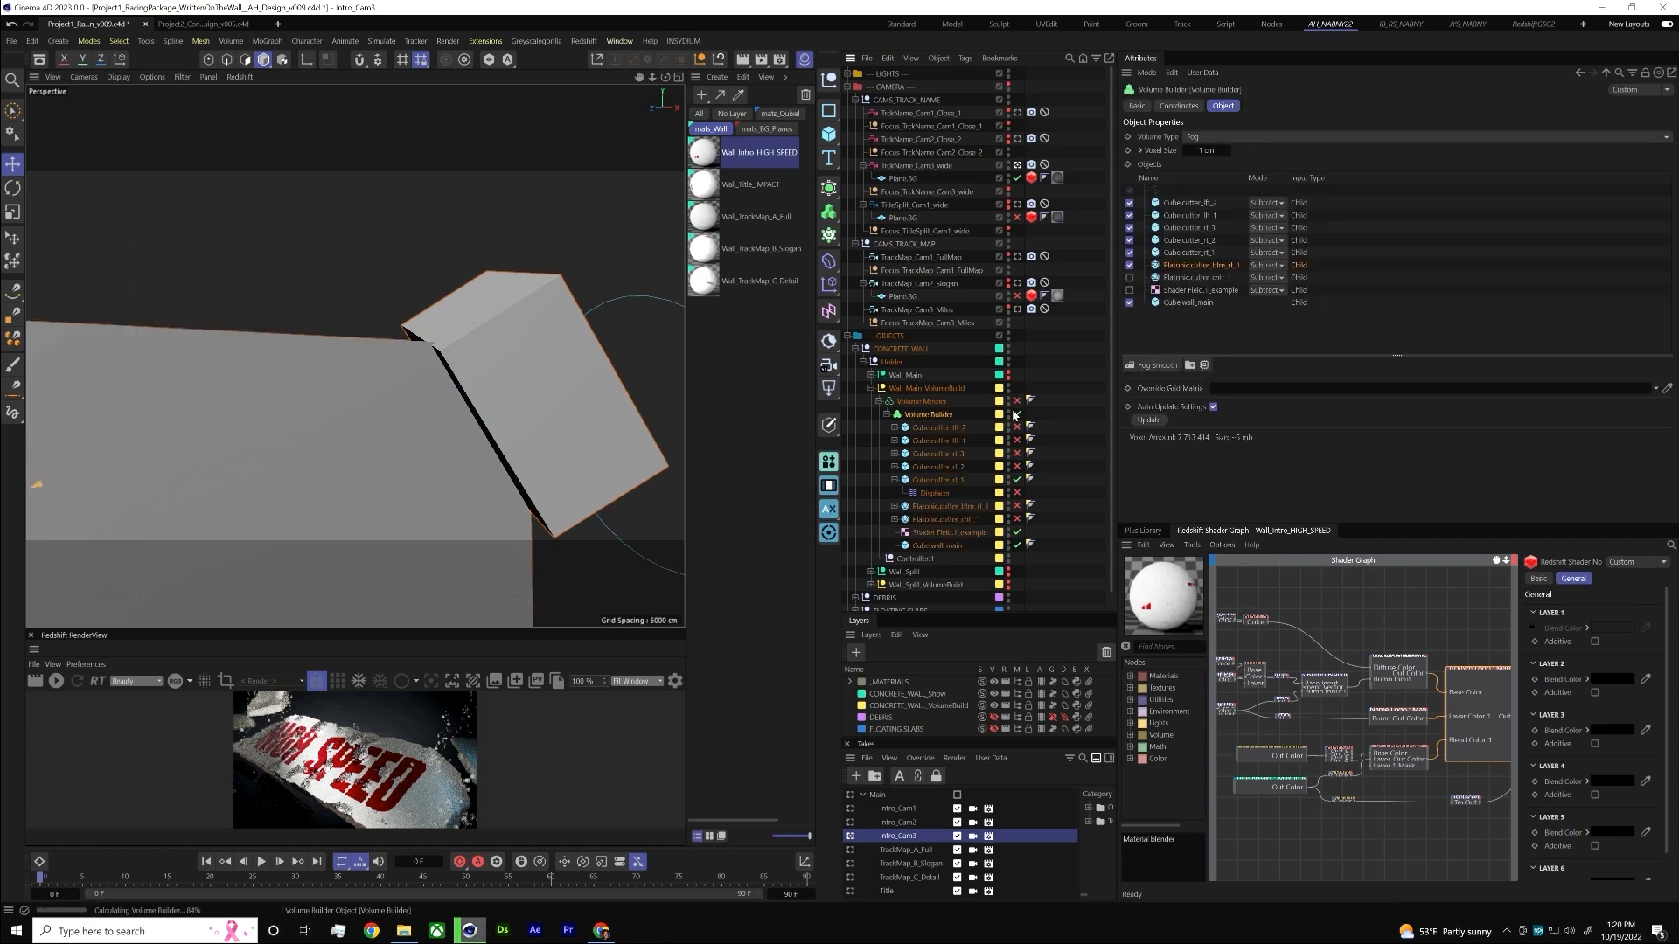
{"action": "left_click", "coordinate": [1017, 413]}
{"action": "left_click", "coordinate": [1129, 265]}
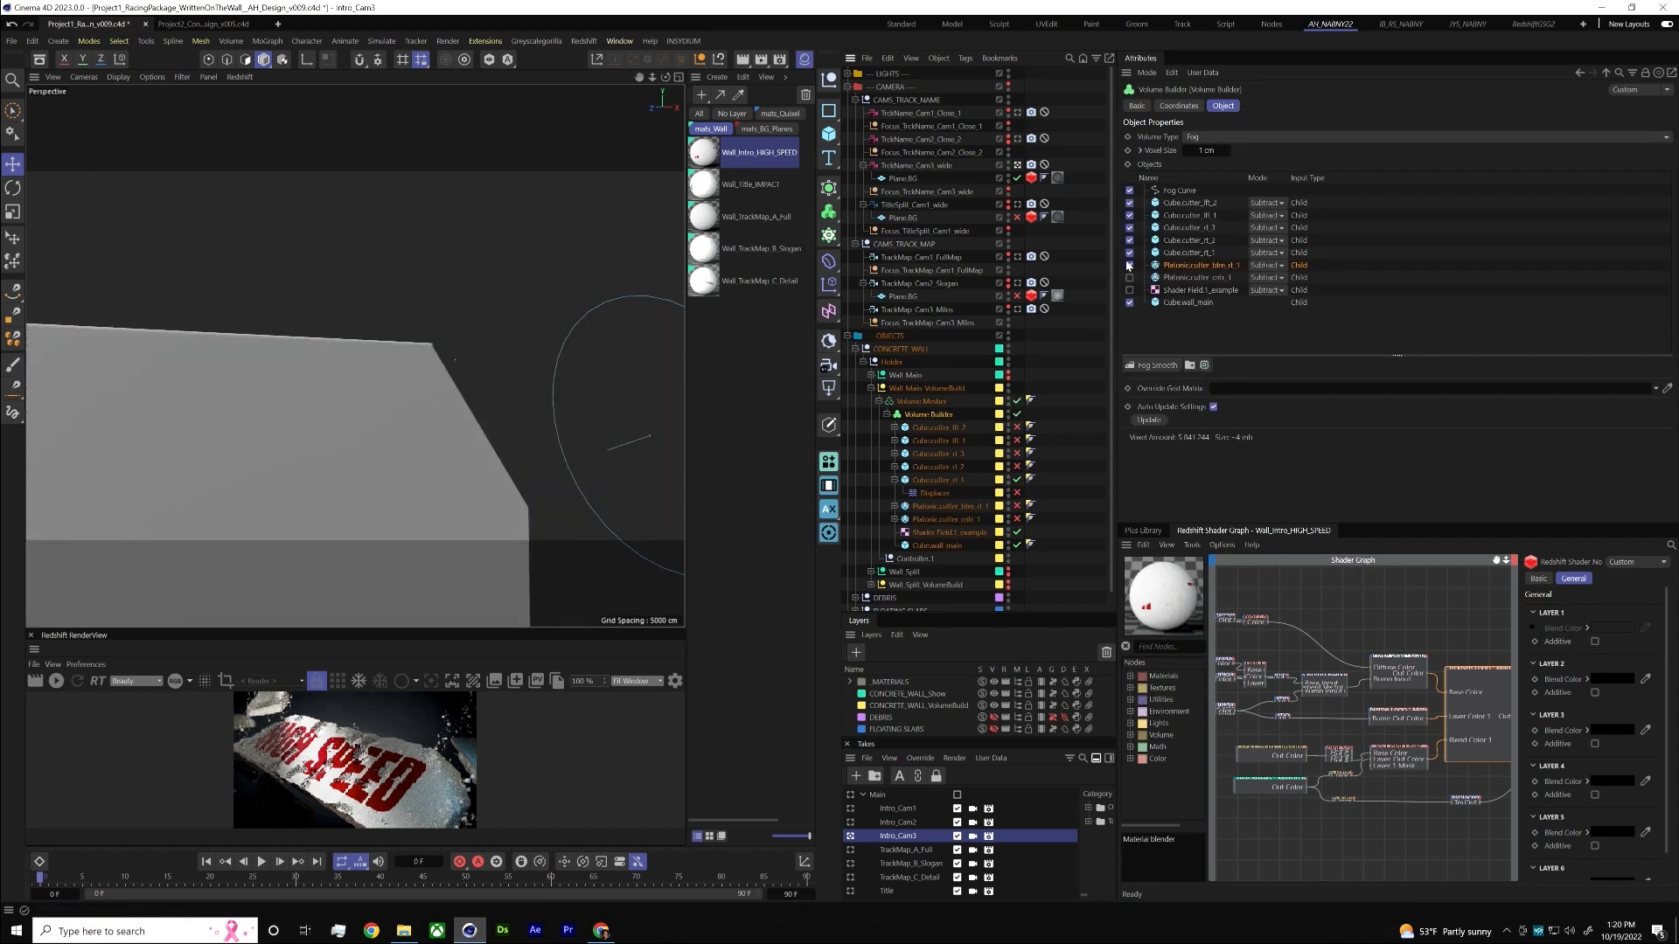
- Try moving Cube.cutter_rt_1 along its own axes to shift the cut at the wall's end
{"action": "left_click", "coordinate": [1171, 253]}
{"action": "left_click_drag", "start_coordinate": [518, 422], "coordinate": [591, 413], "text": "alt"}
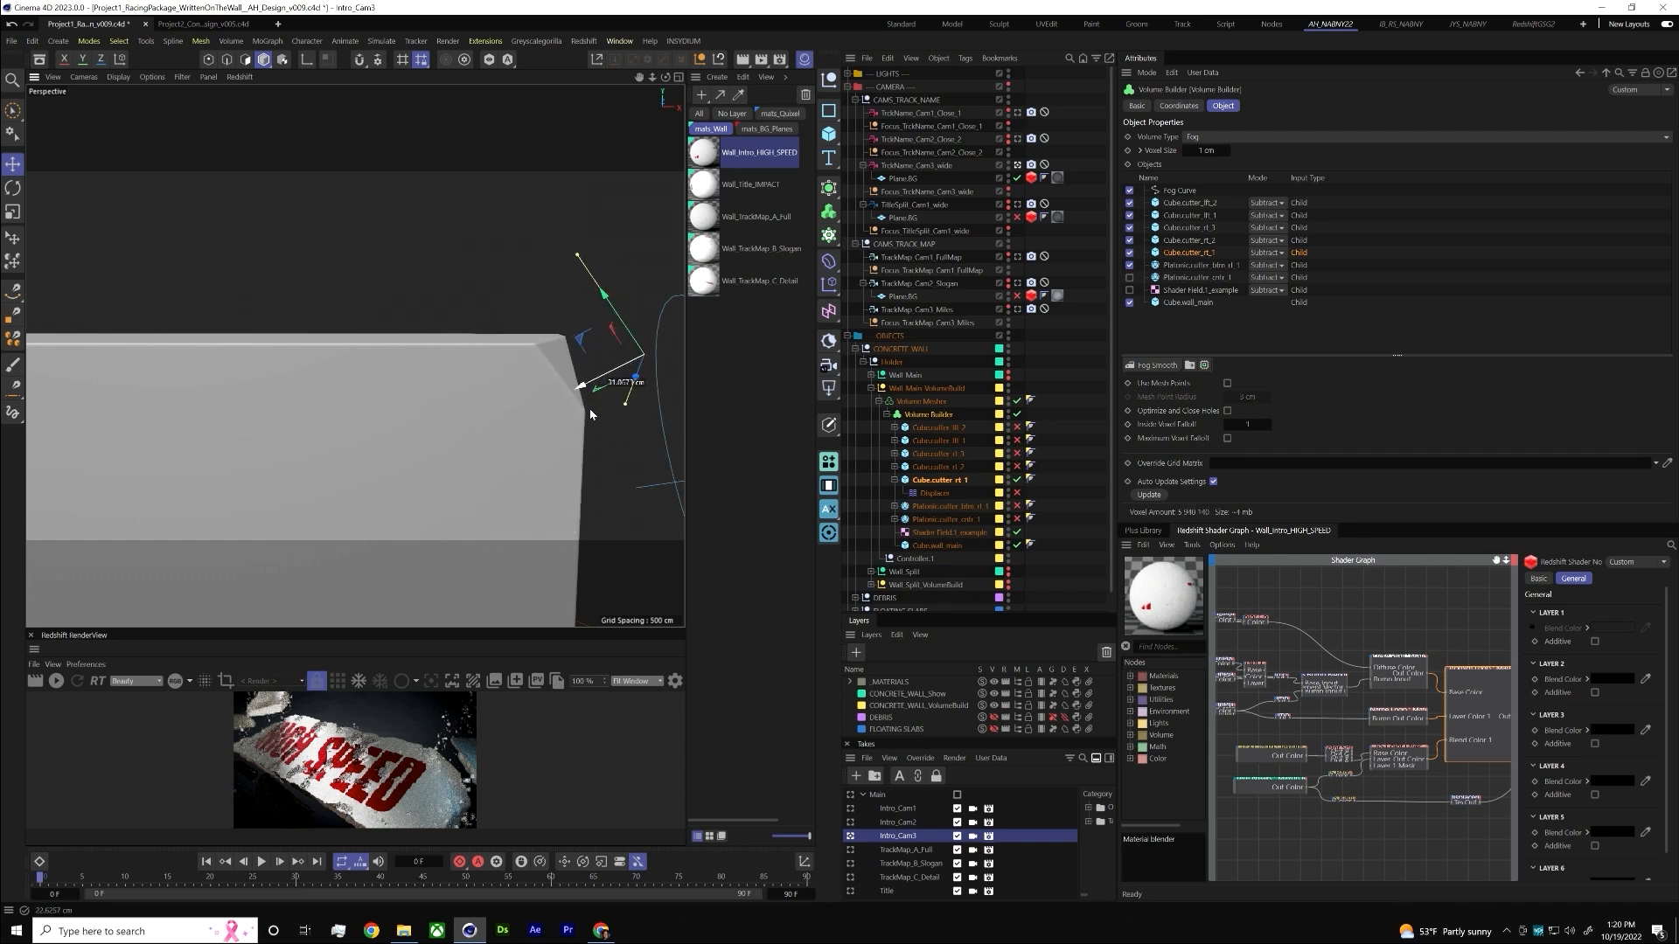
{"action": "left_click_drag", "start_coordinate": [471, 429], "coordinate": [348, 205]}
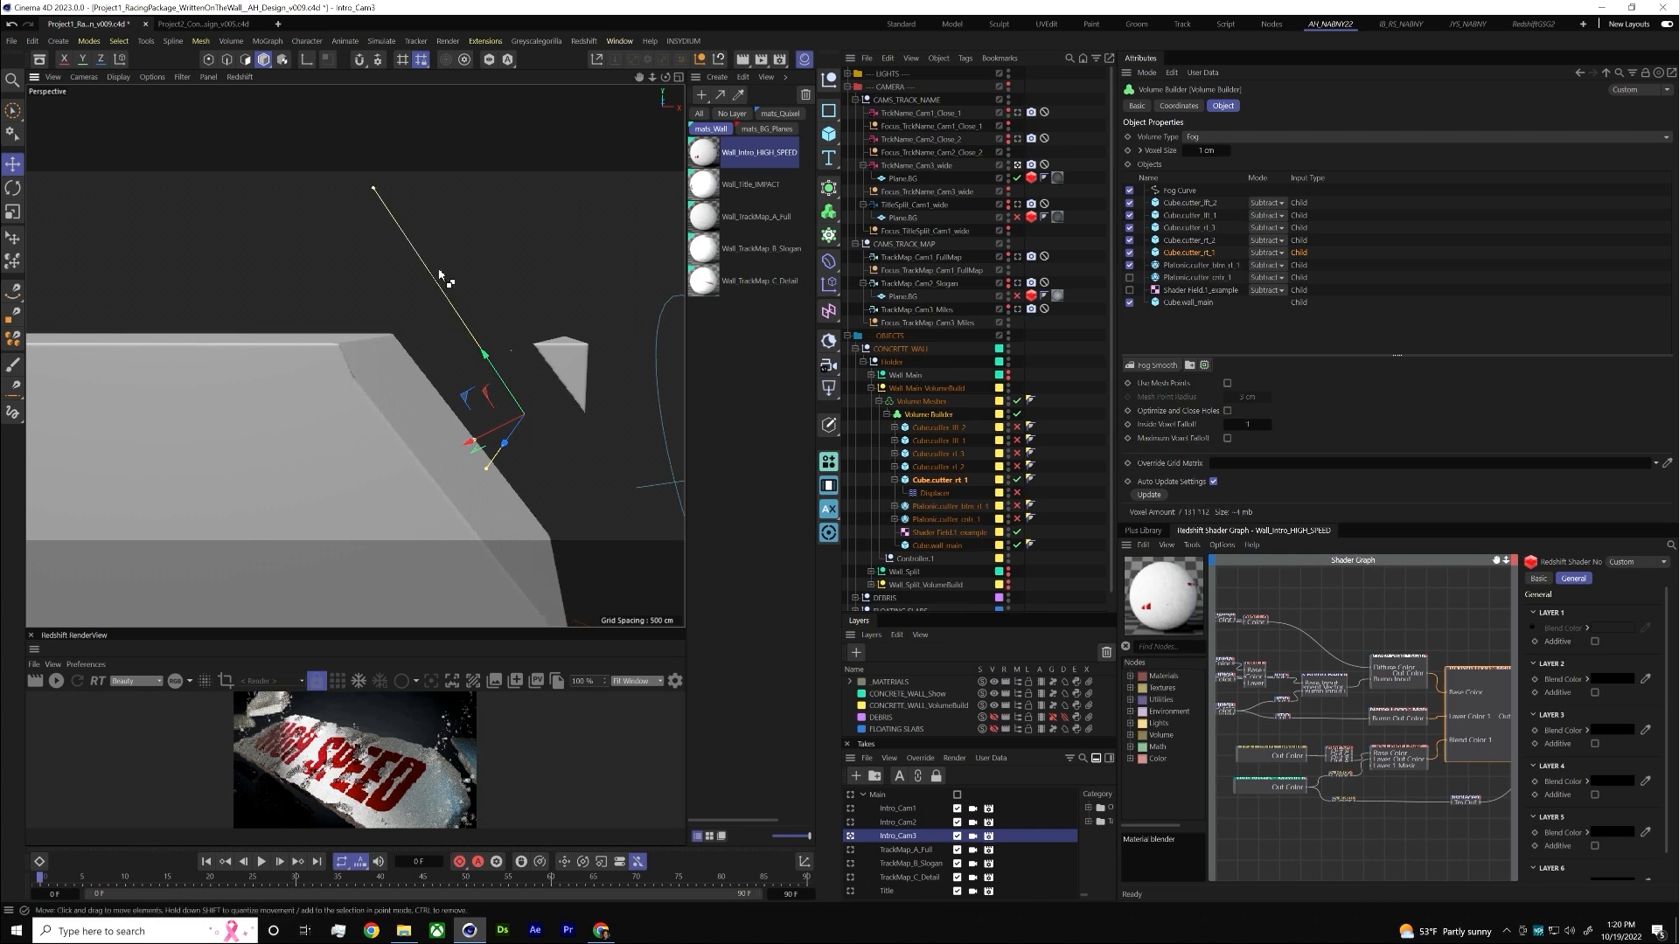
{"action": "key", "text": "ctrl+z"}
{"action": "key", "text": "ctrl+z"}
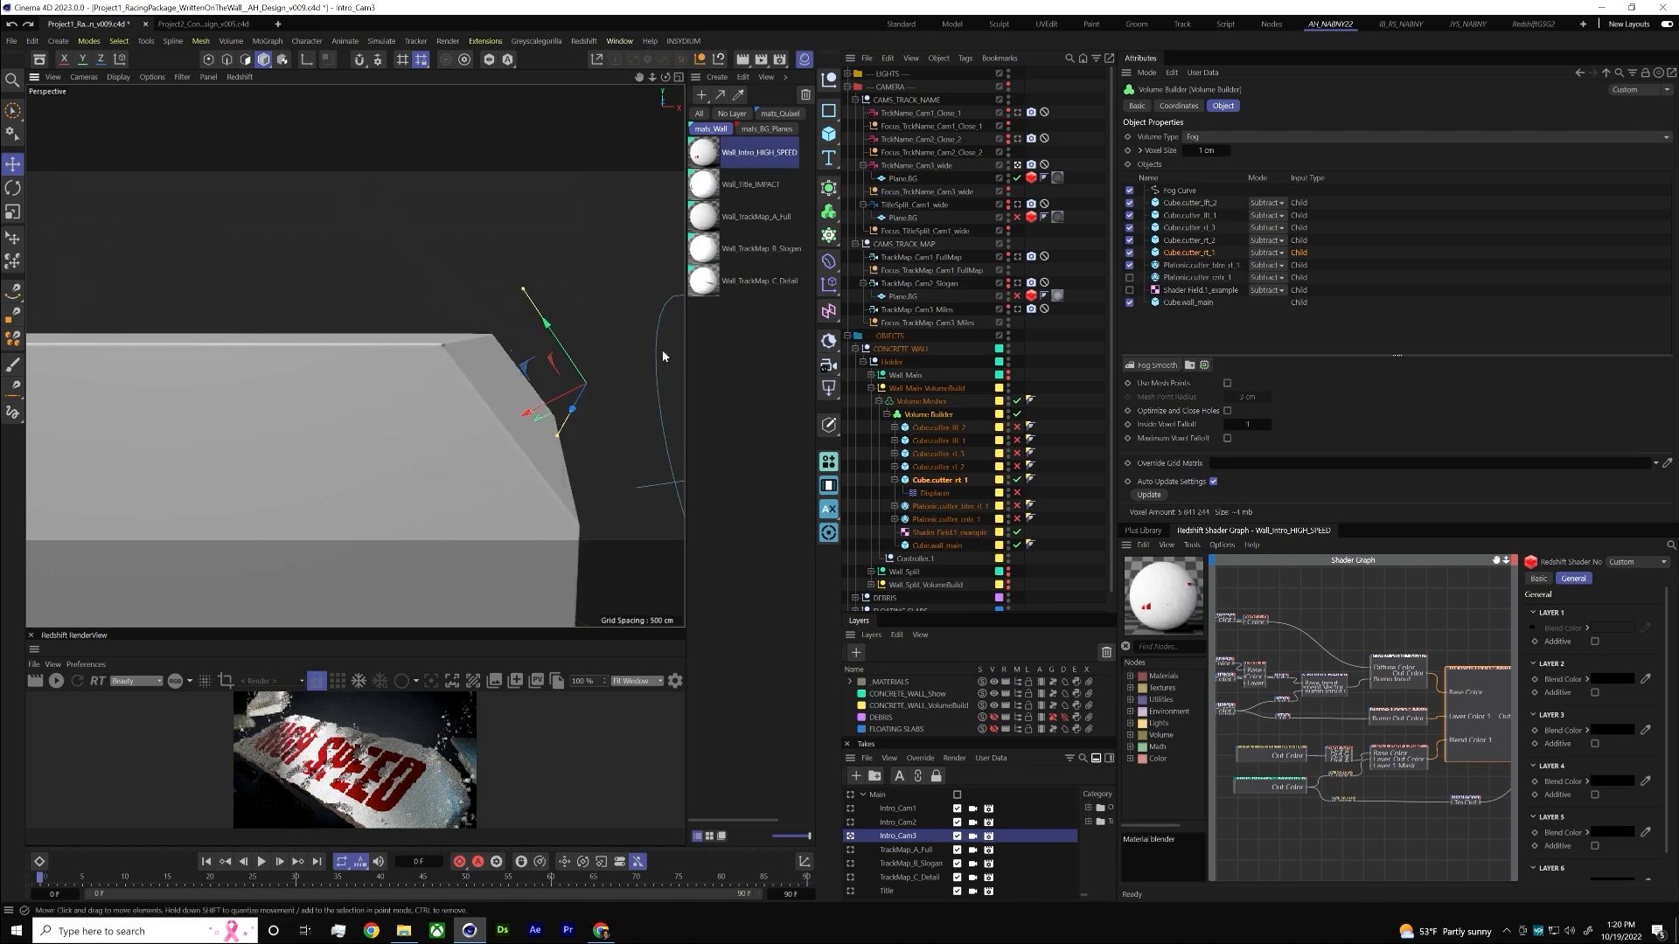
- Reposition Cube.cutter_rt_1 slightly to adjust the diagonal cut at the wall's upper corner
{"action": "left_click_drag", "start_coordinate": [280, 402], "coordinate": [564, 358], "text": "alt"}
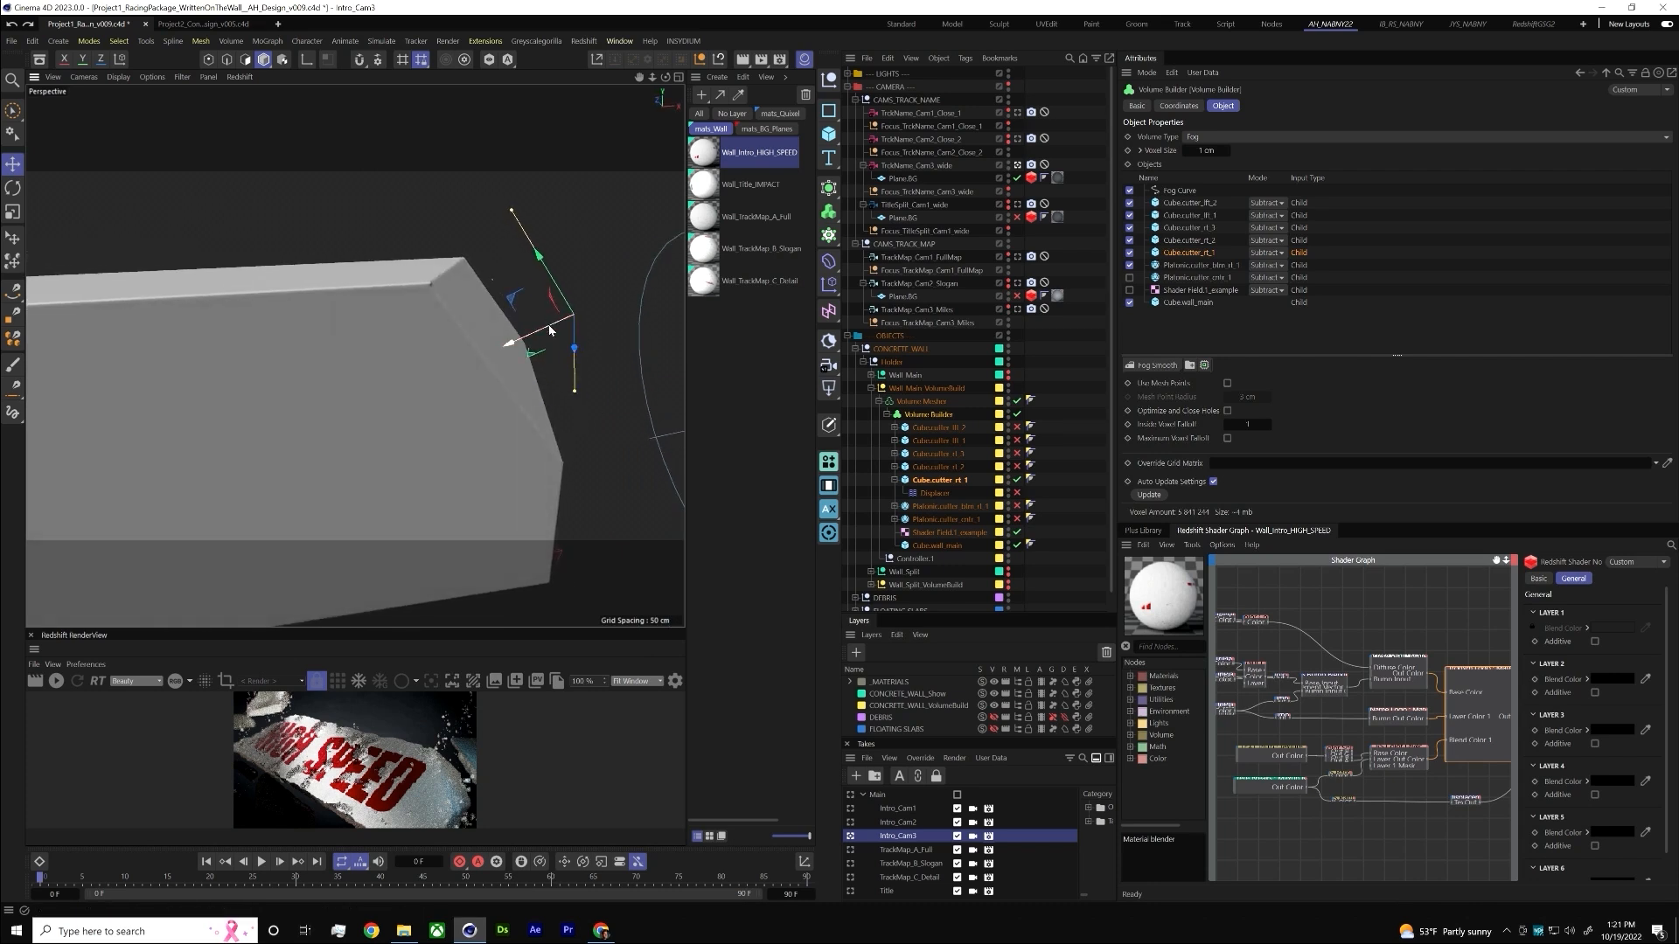
{"action": "left_click_drag", "start_coordinate": [587, 340], "coordinate": [382, 366]}
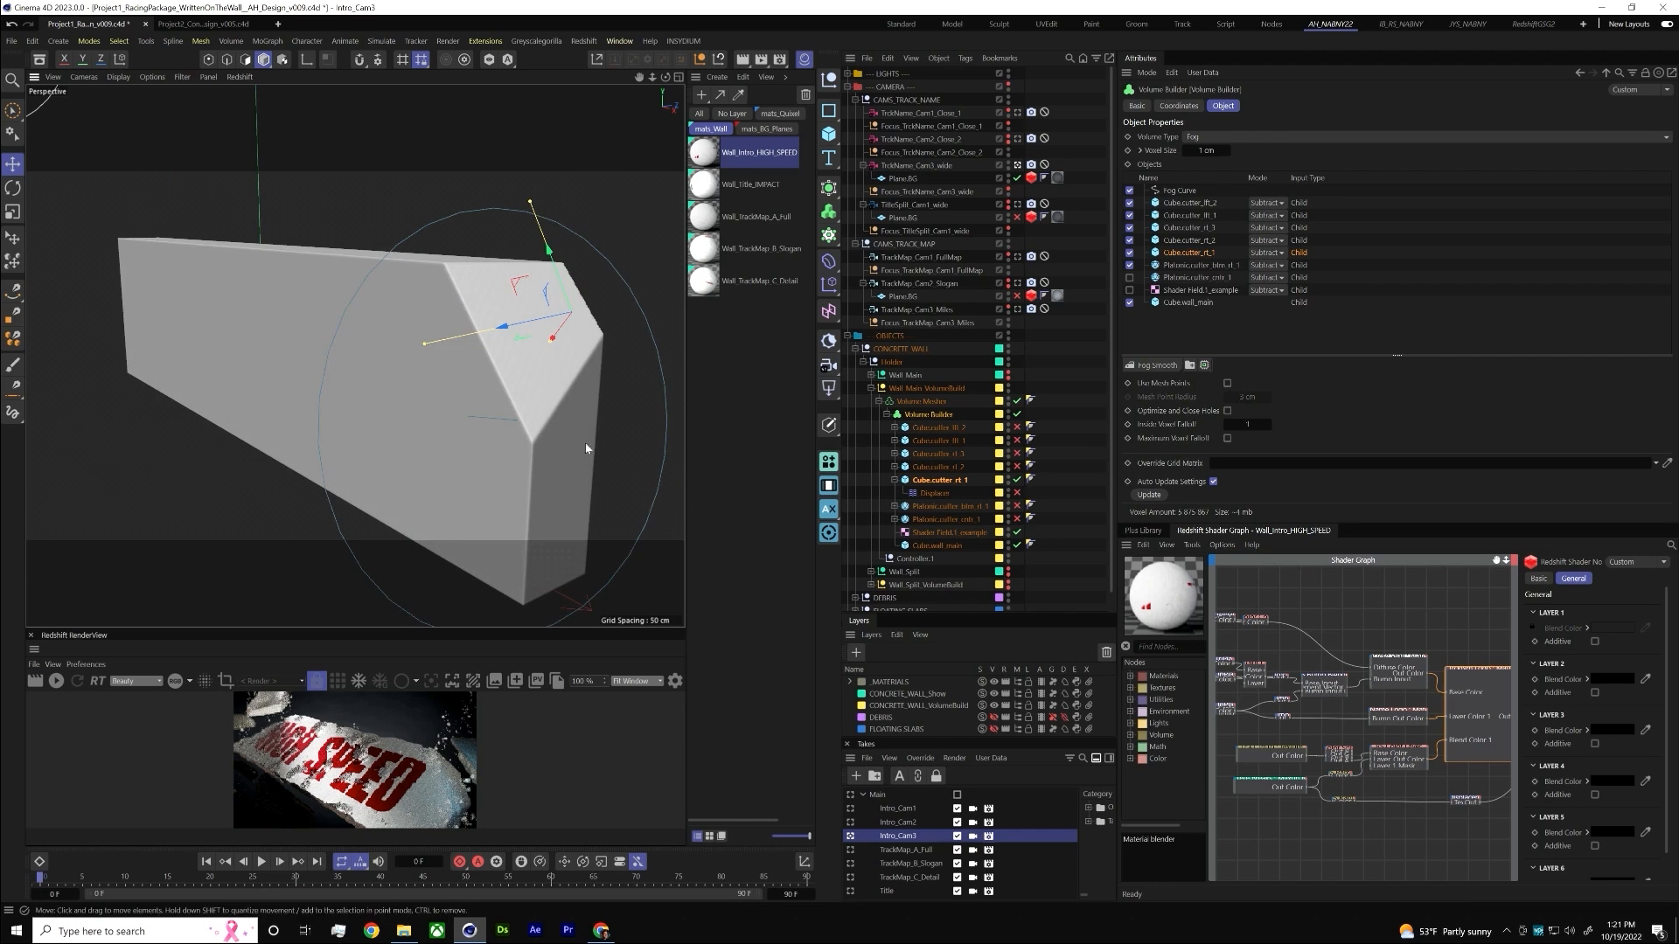
{"action": "scroll", "coordinate": [480, 350], "scroll_direction": "up", "scroll_amount": 5}
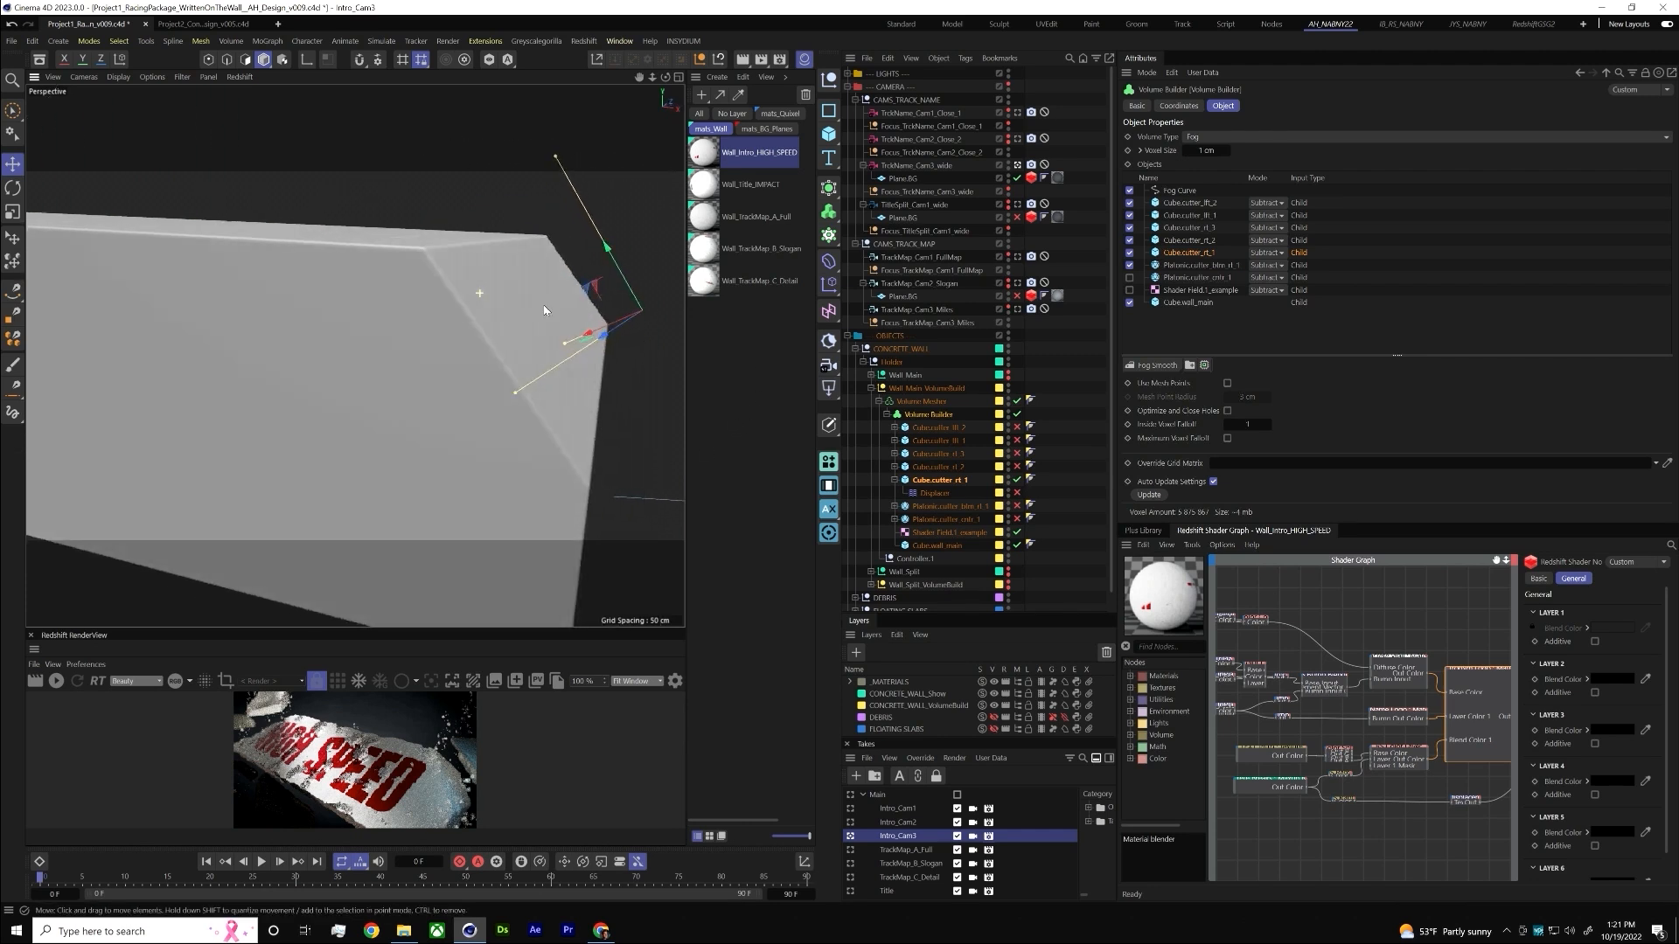
{"action": "left_click_drag", "start_coordinate": [528, 284], "coordinate": [367, 349], "text": "alt"}
- Preview the roughened cut with the cutter's Displacer enabled, and switch off both the Displacer and the Volume Builder
{"action": "left_click", "coordinate": [937, 494]}
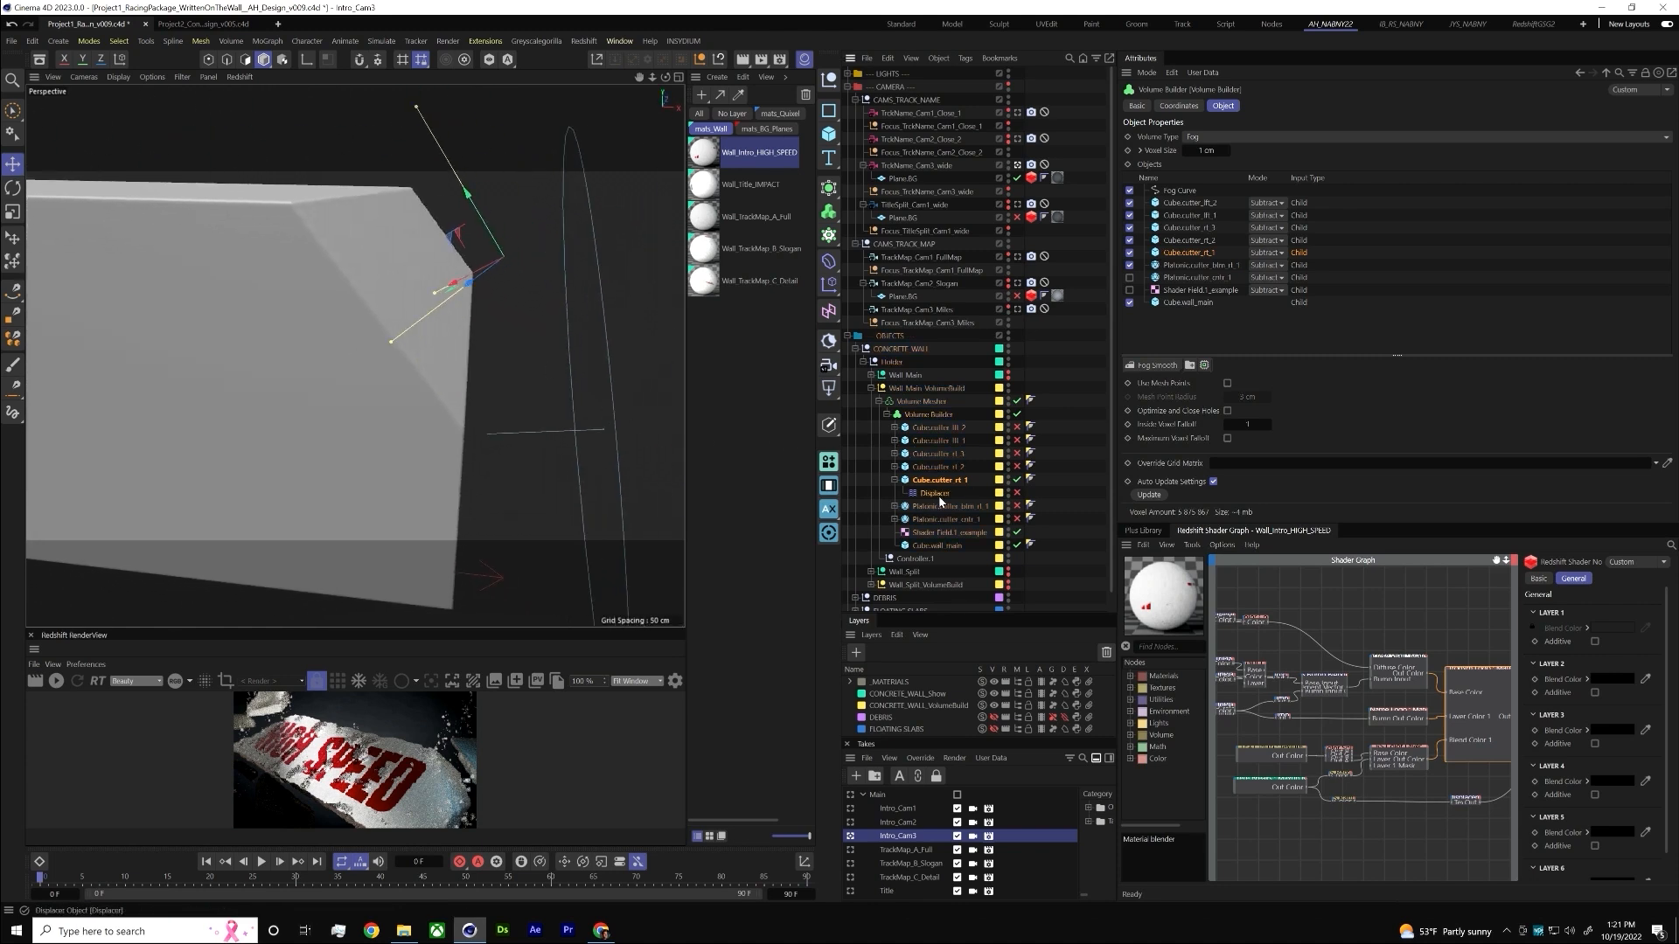
{"action": "left_click", "coordinate": [1016, 493]}
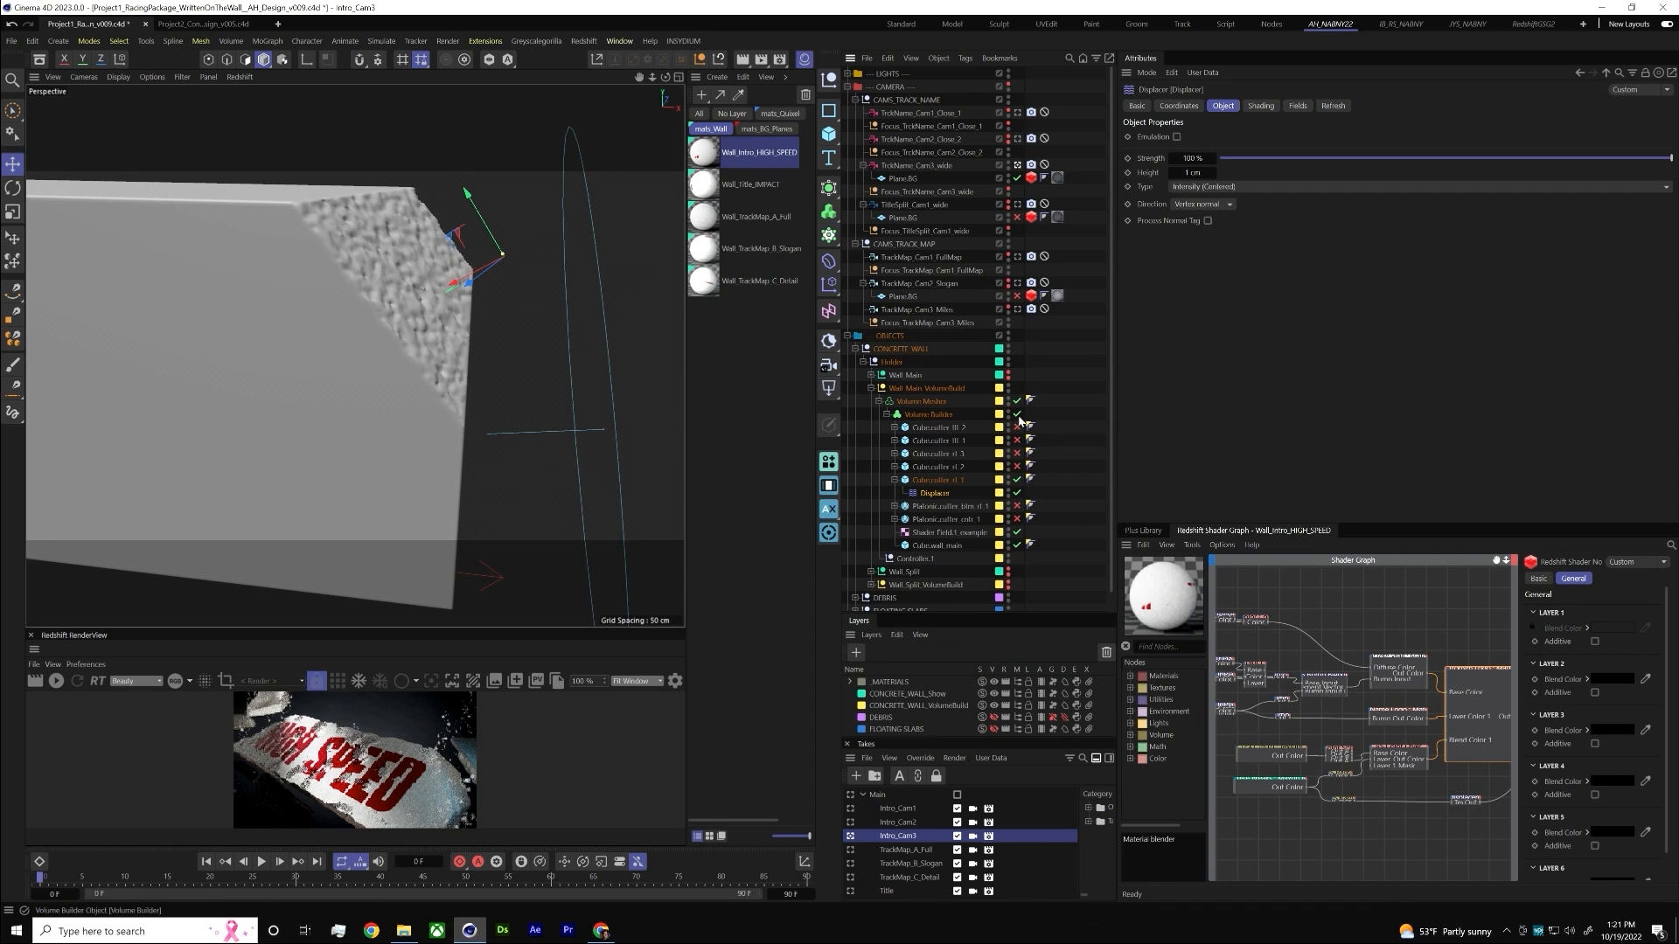
{"action": "left_click", "coordinate": [1016, 494]}
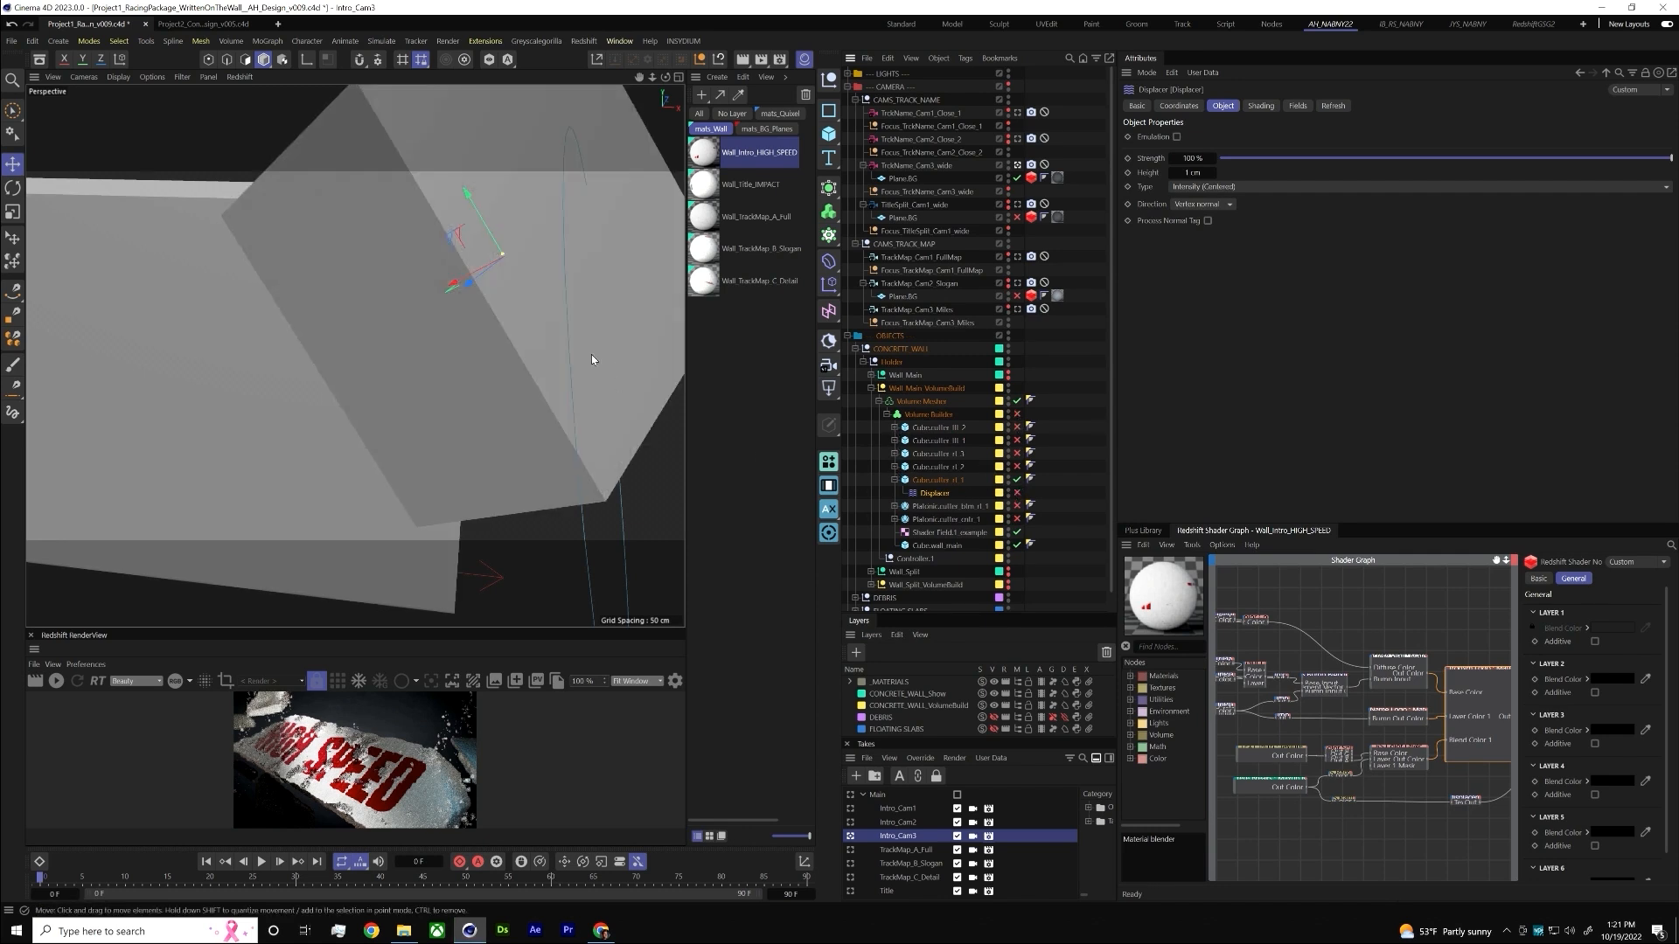
- Compare Quick Shading with Quick Shading (Lines) on the cutter and wall, keeping the view with lines
{"action": "scroll", "coordinate": [574, 349], "scroll_direction": "up", "scroll_amount": 2}
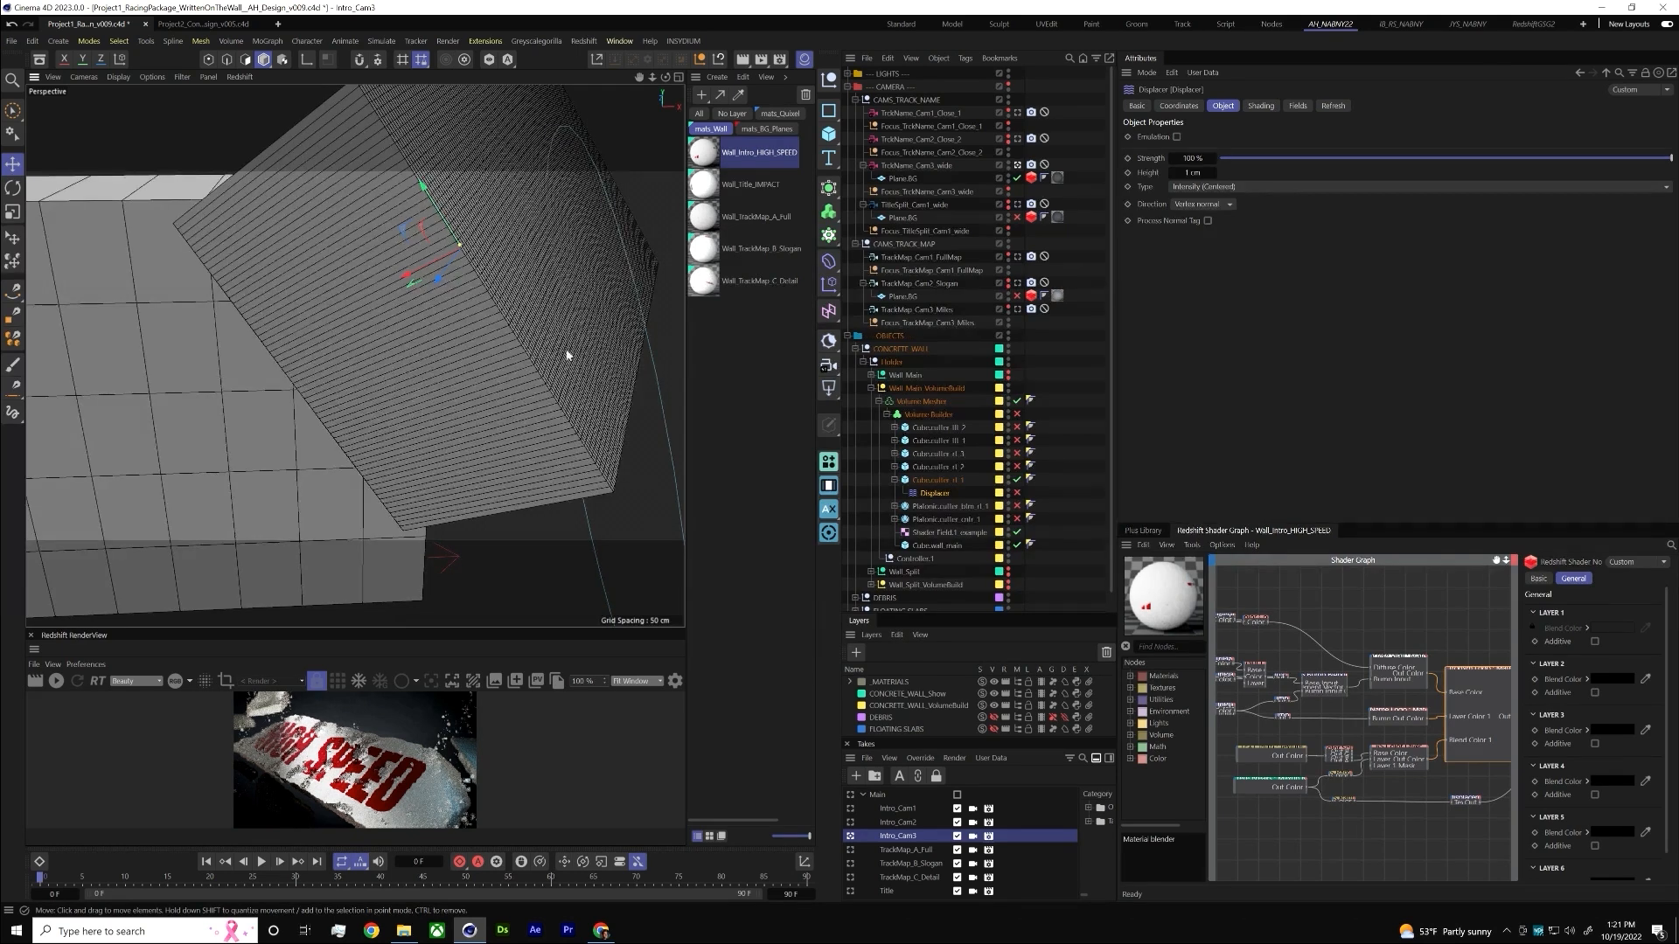
{"action": "left_click_drag", "start_coordinate": [566, 355], "coordinate": [487, 361], "text": "alt"}
{"action": "left_click", "coordinate": [127, 77]}
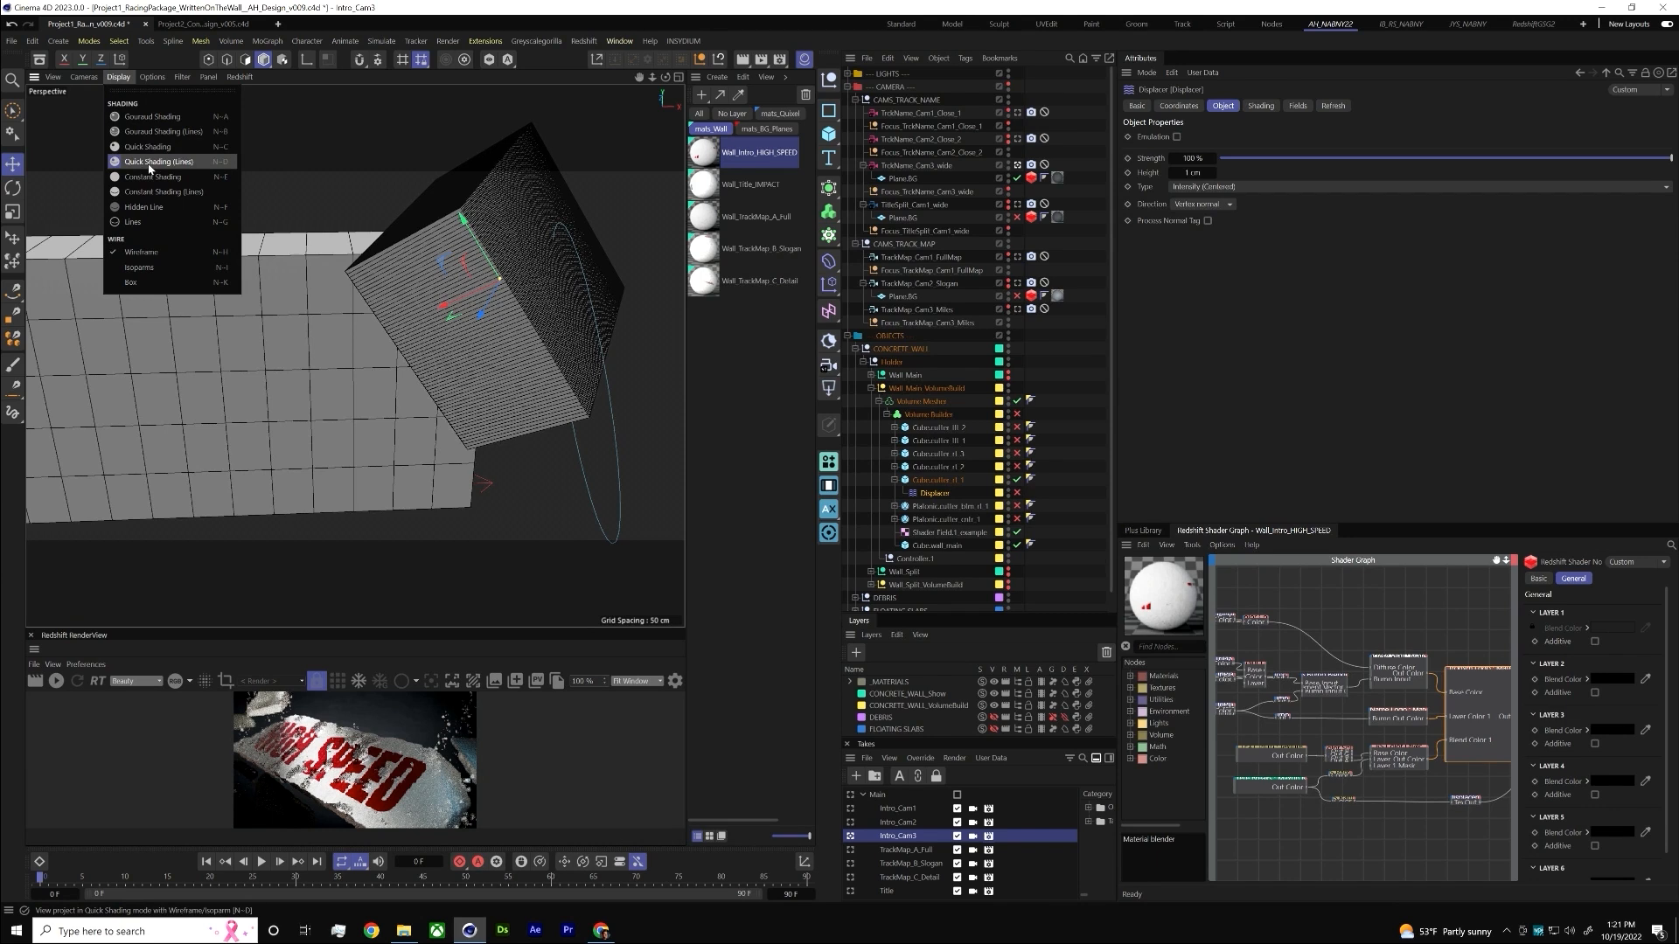
{"action": "left_click", "coordinate": [149, 147]}
{"action": "left_click", "coordinate": [119, 78]}
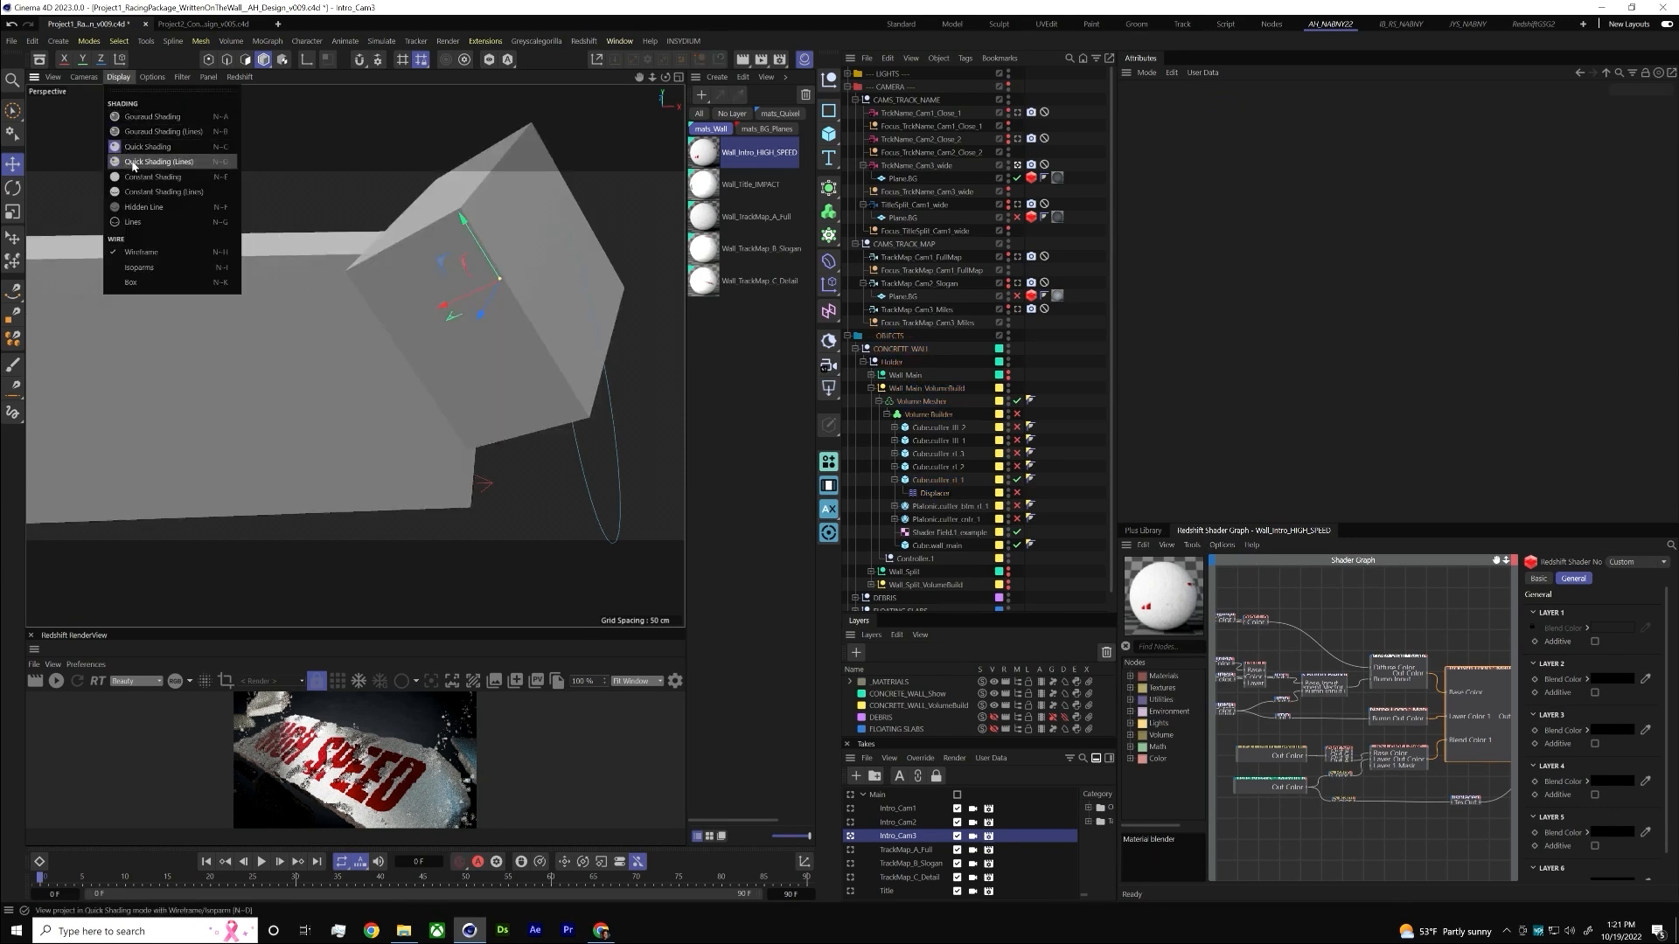
{"action": "left_click", "coordinate": [133, 161]}
{"action": "left_click", "coordinate": [120, 77]}
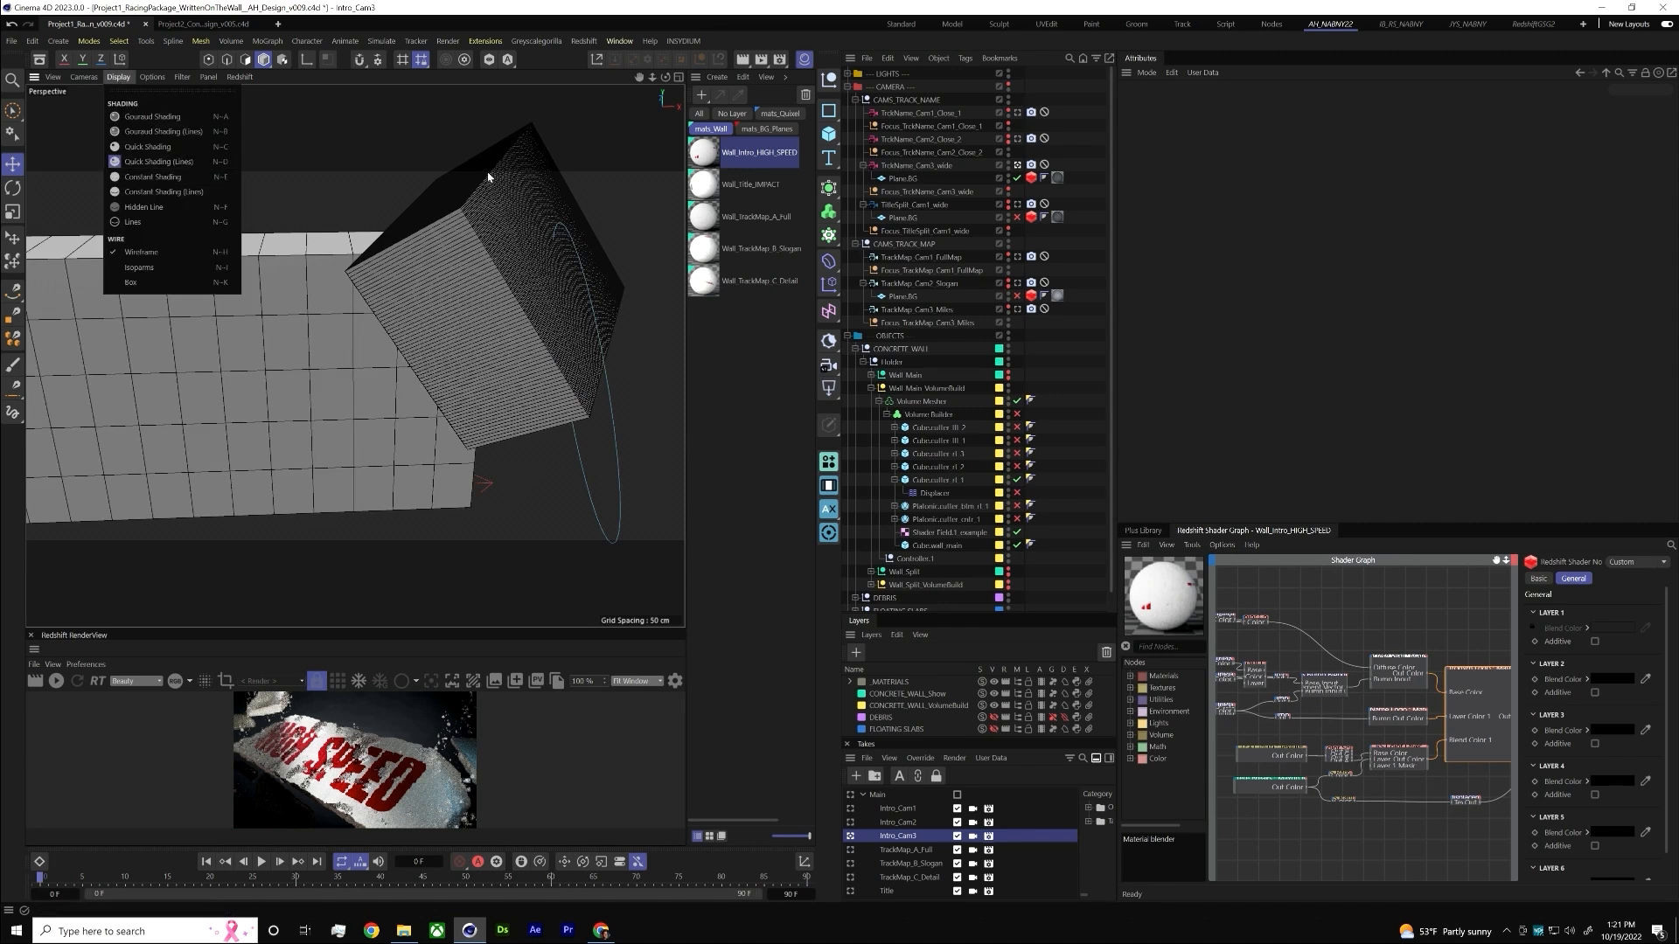
{"action": "left_click", "coordinate": [420, 149]}
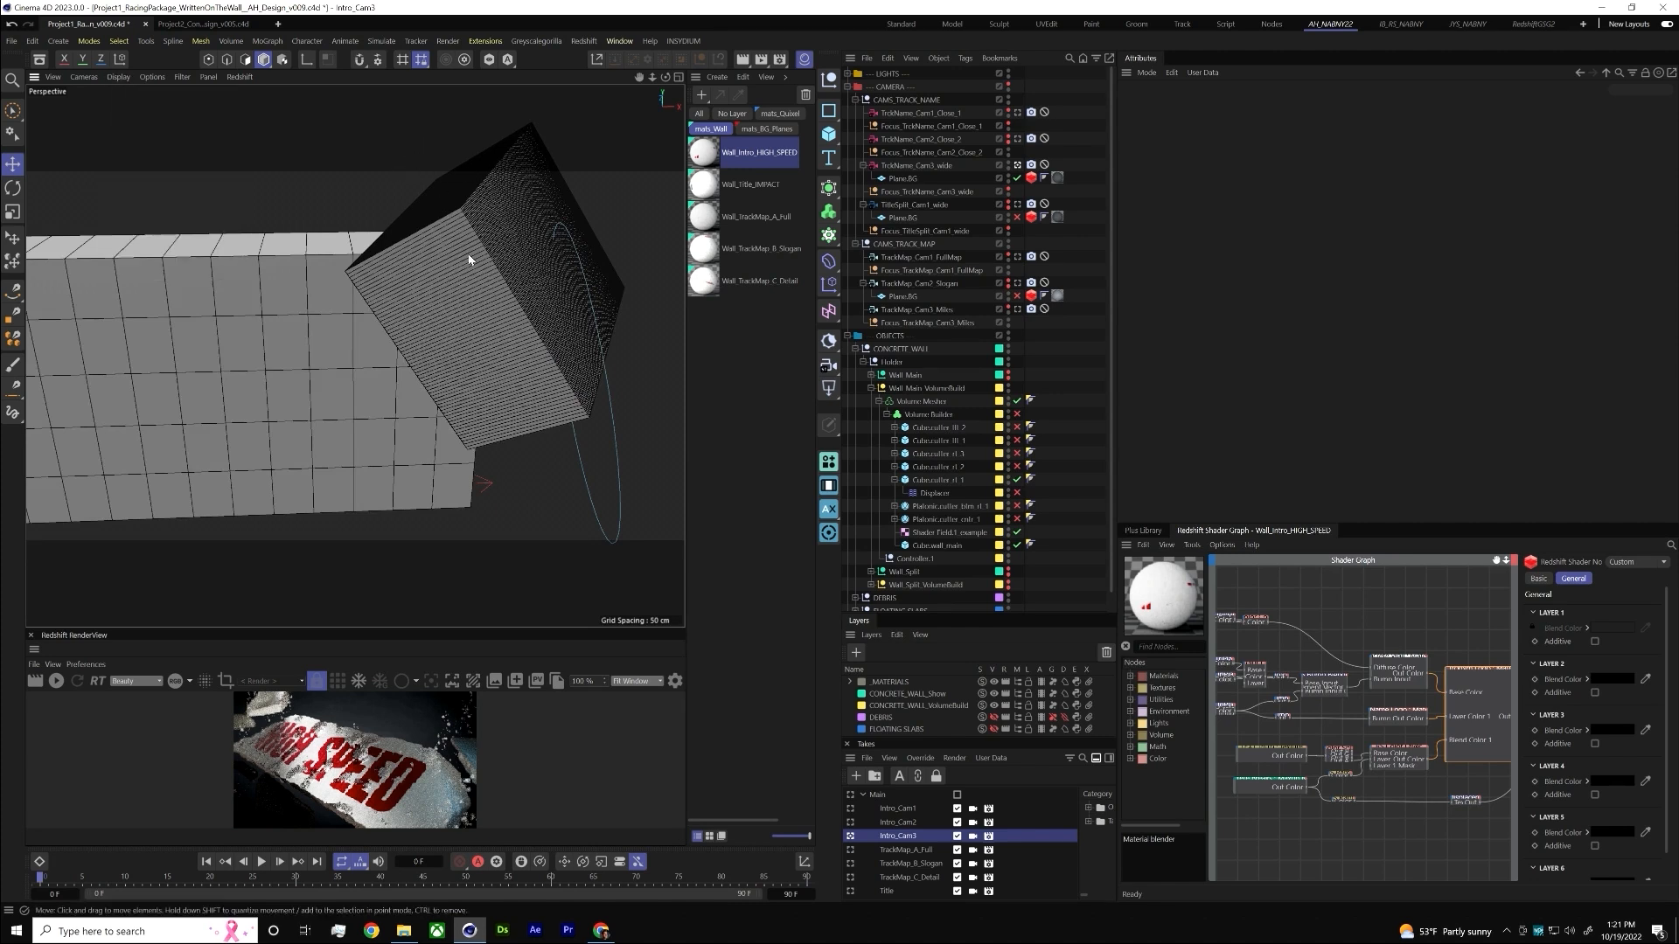
{"action": "left_click_drag", "start_coordinate": [482, 229], "coordinate": [490, 262], "text": "alt"}
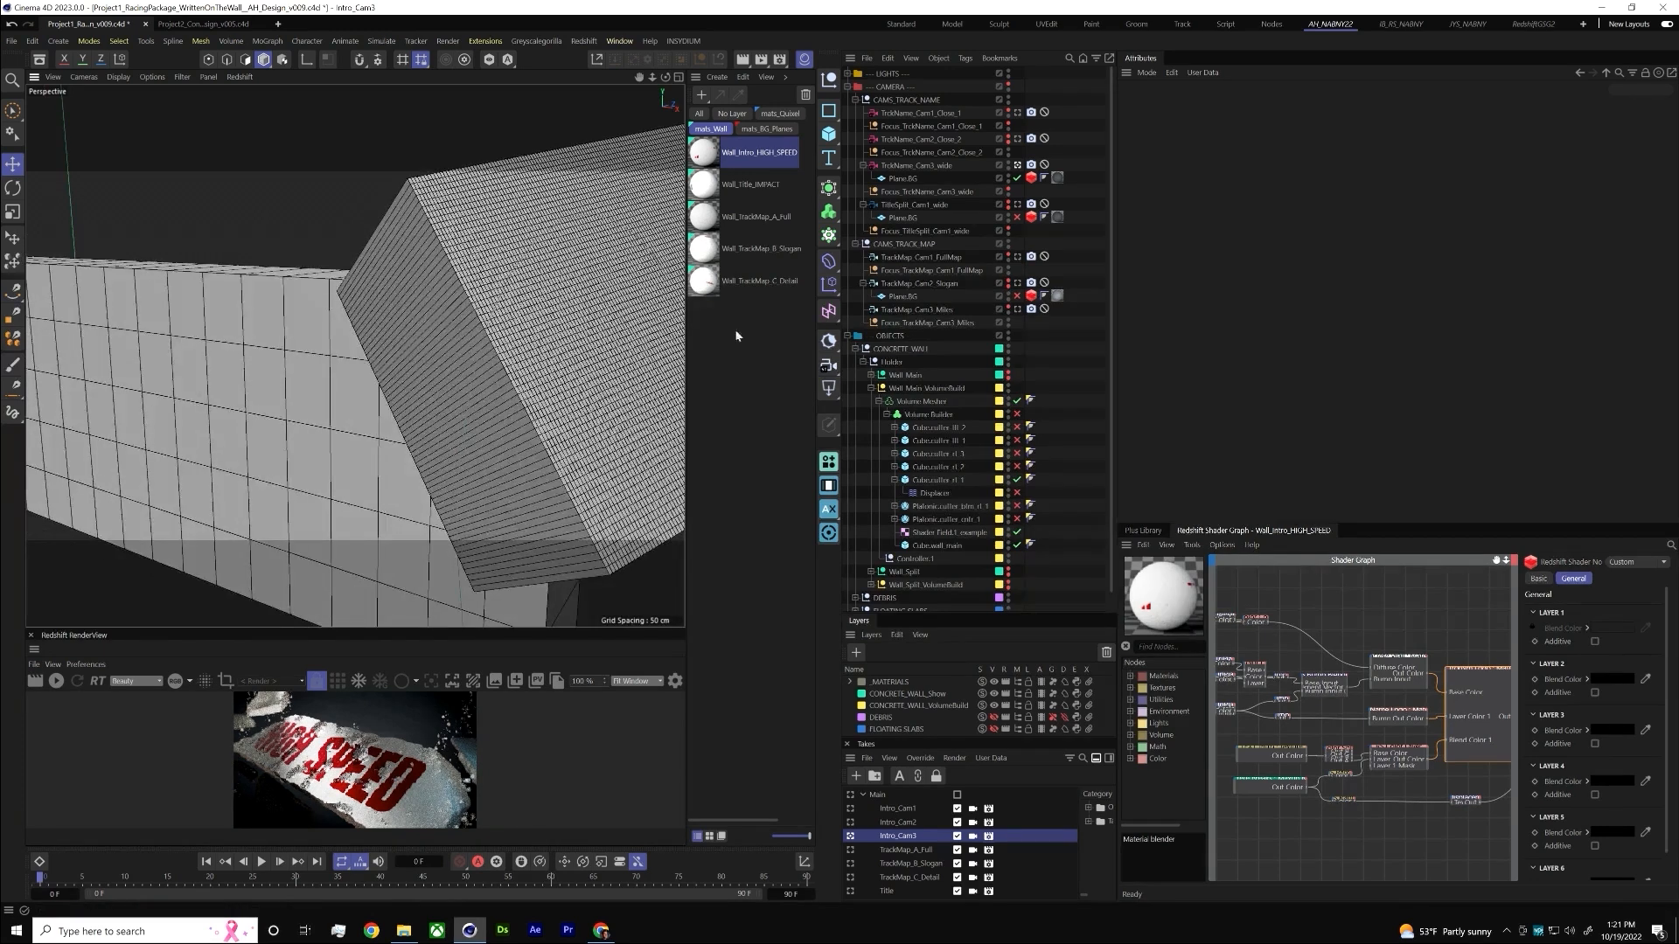
- Examine the segment settings of Cube.cutter_rt_1 and open the Noise shader that drives its Displacer
{"action": "left_click", "coordinate": [940, 481]}
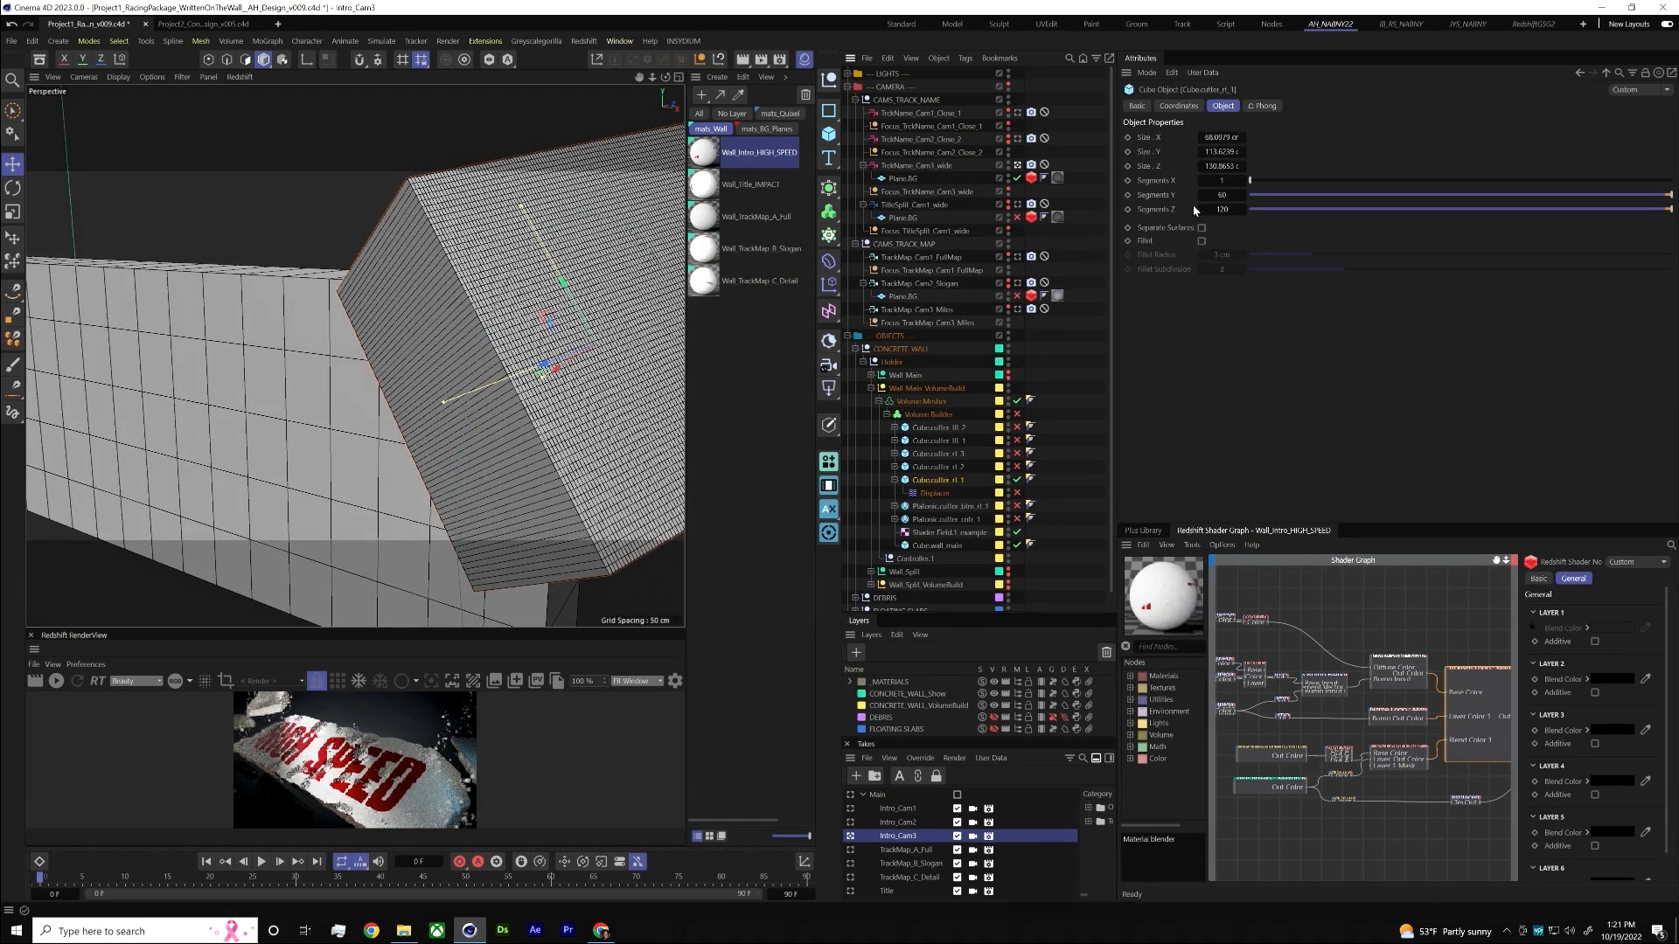
{"action": "left_click_drag", "start_coordinate": [422, 326], "coordinate": [525, 292], "text": "alt"}
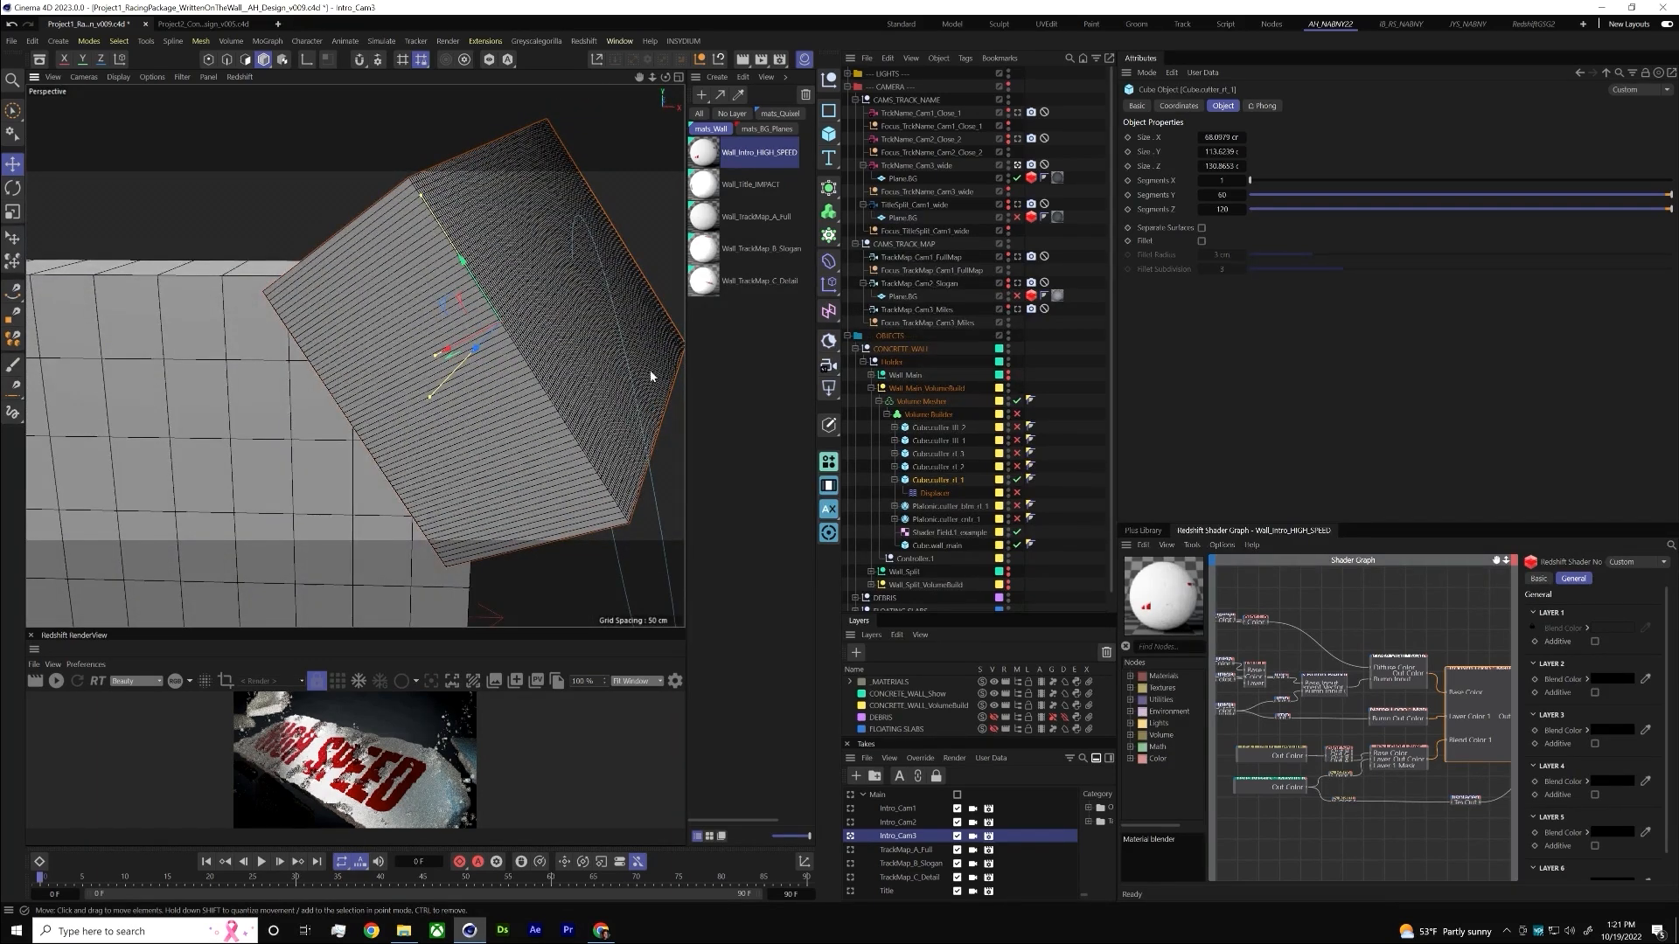
{"action": "left_click", "coordinate": [949, 495]}
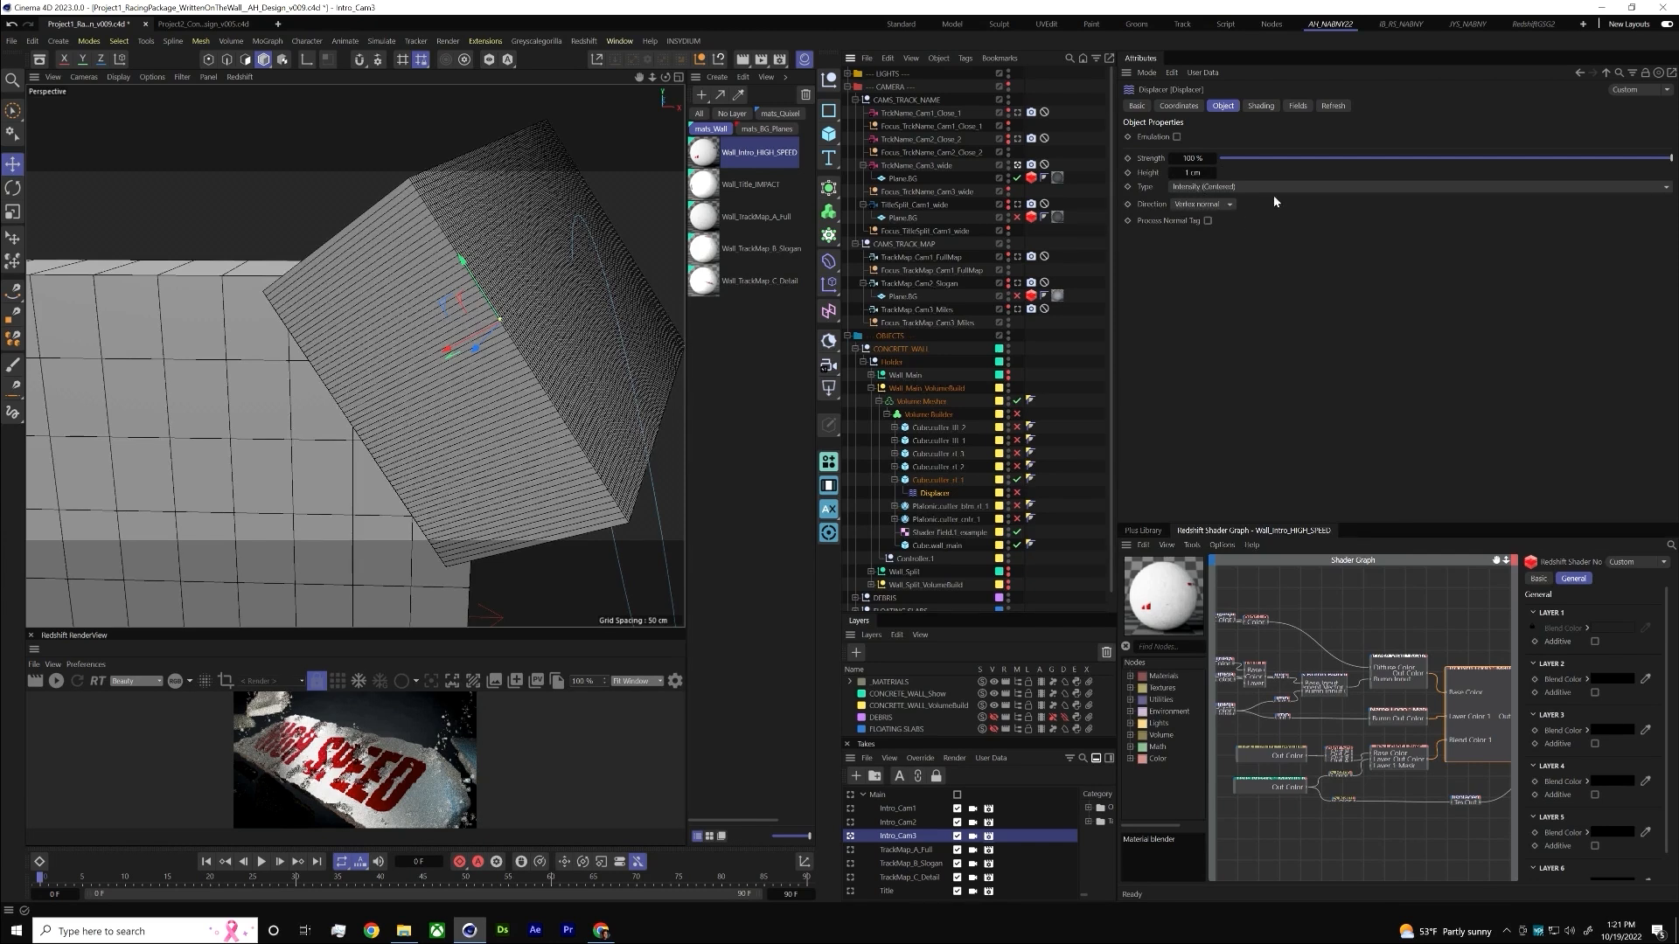
{"action": "left_click", "coordinate": [1260, 107]}
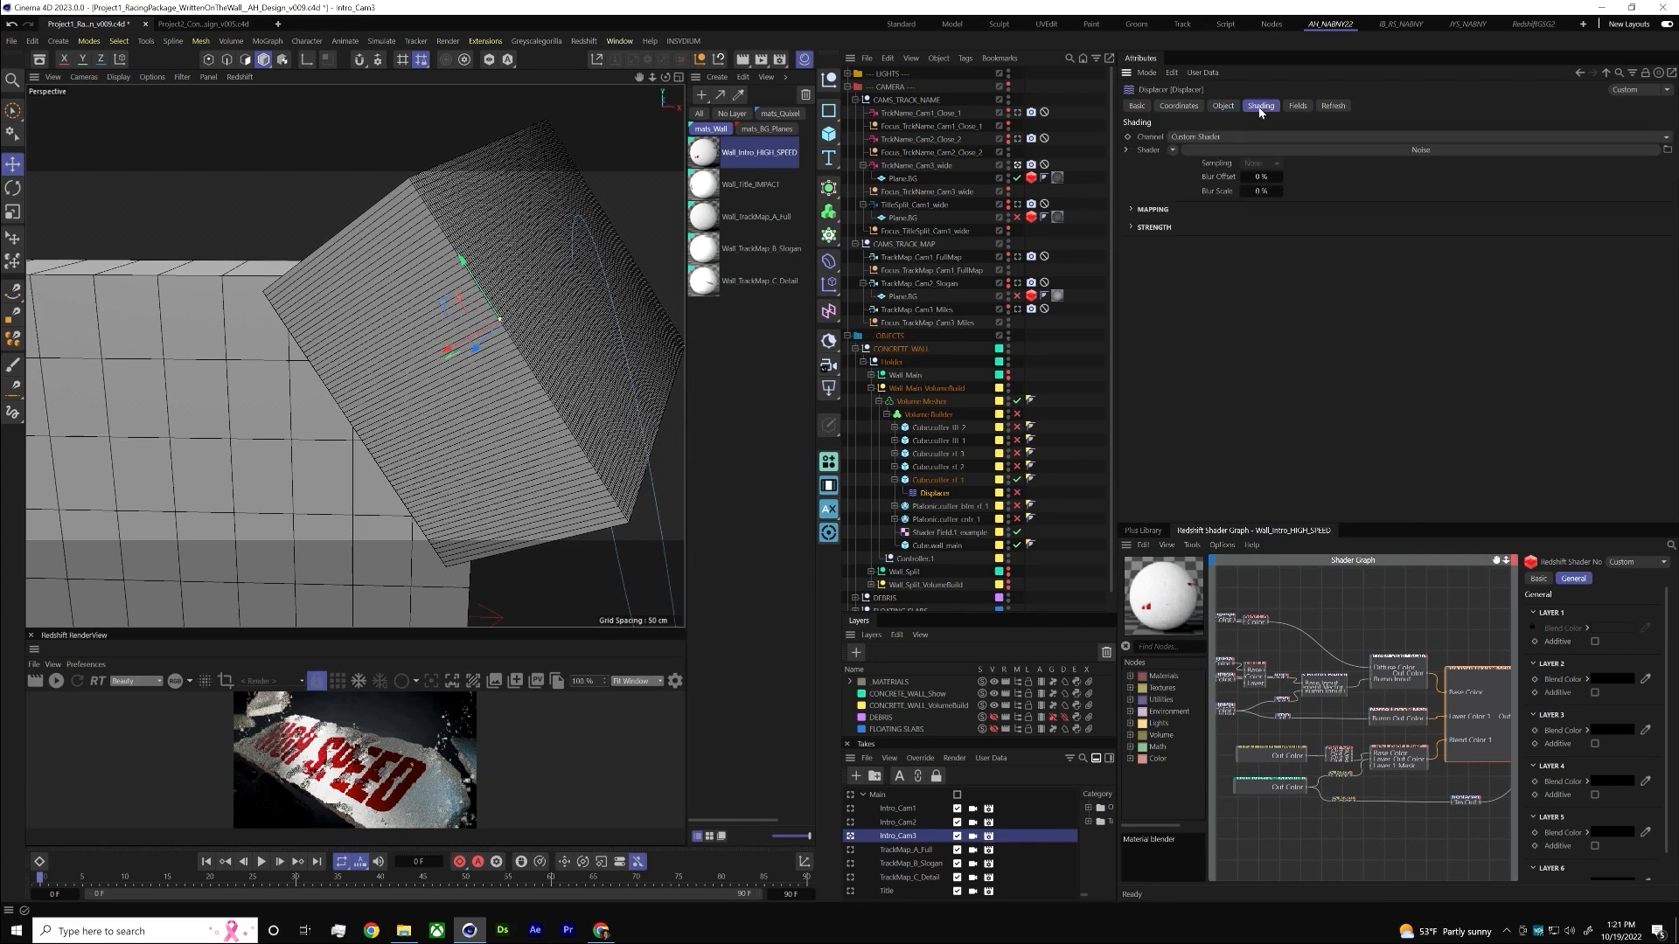
{"action": "left_click", "coordinate": [1247, 151]}
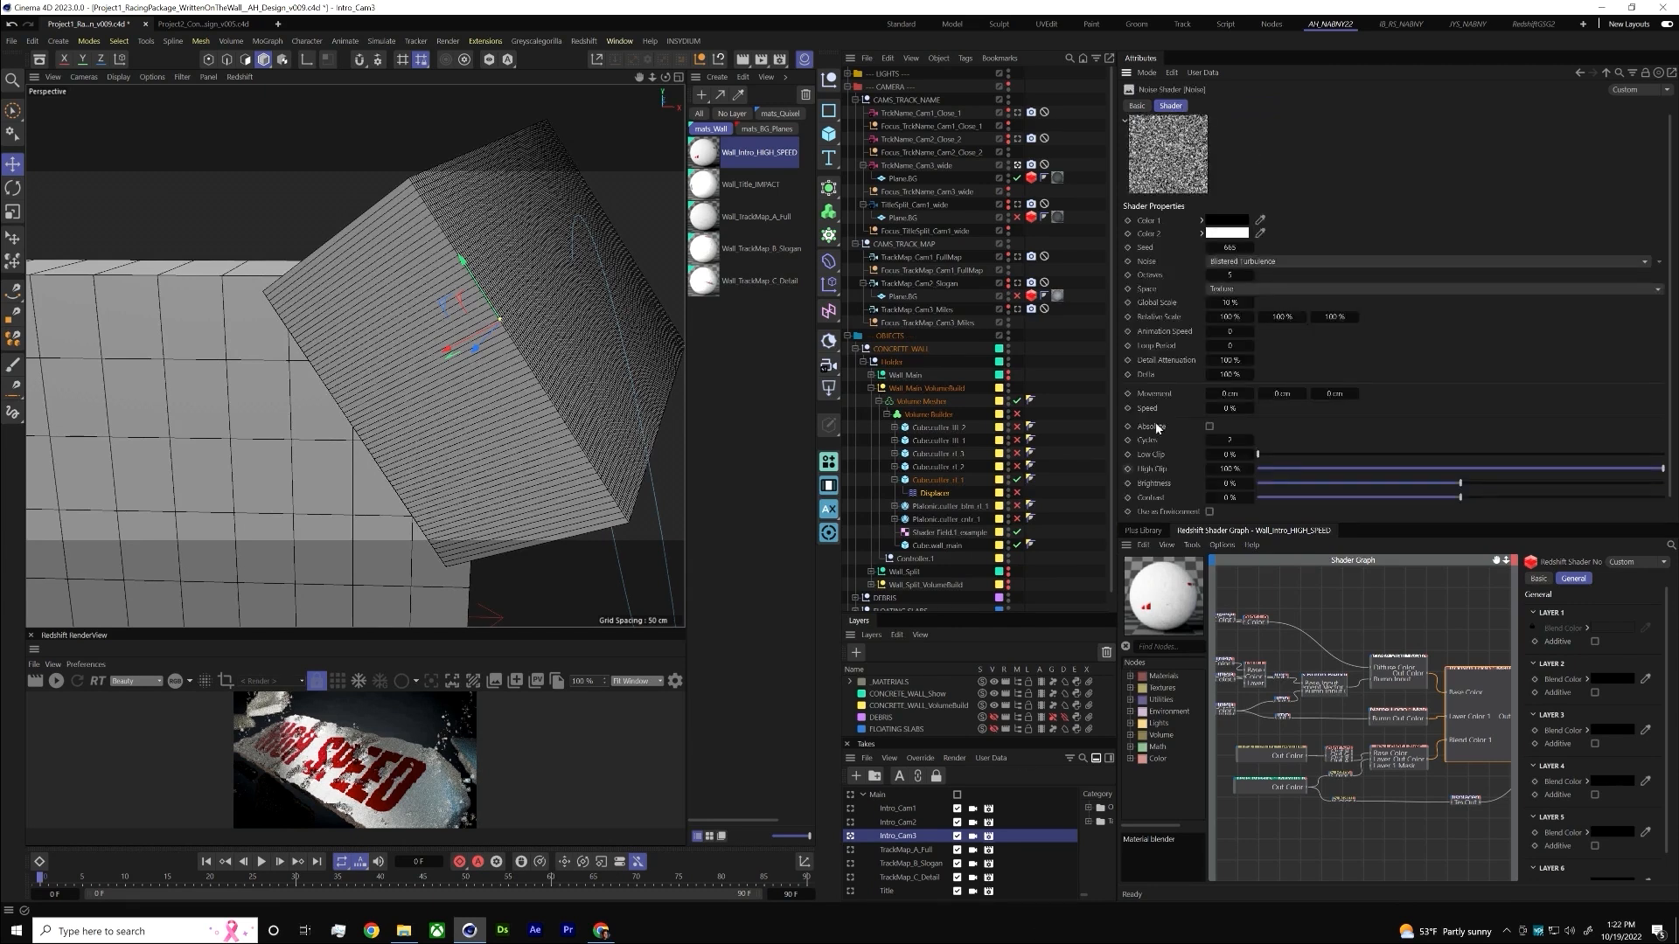
- Examine the noise types and Global Scale of the cutter's Noise shader, with the Displacer enabled on the cube
{"action": "left_click", "coordinate": [1241, 262]}
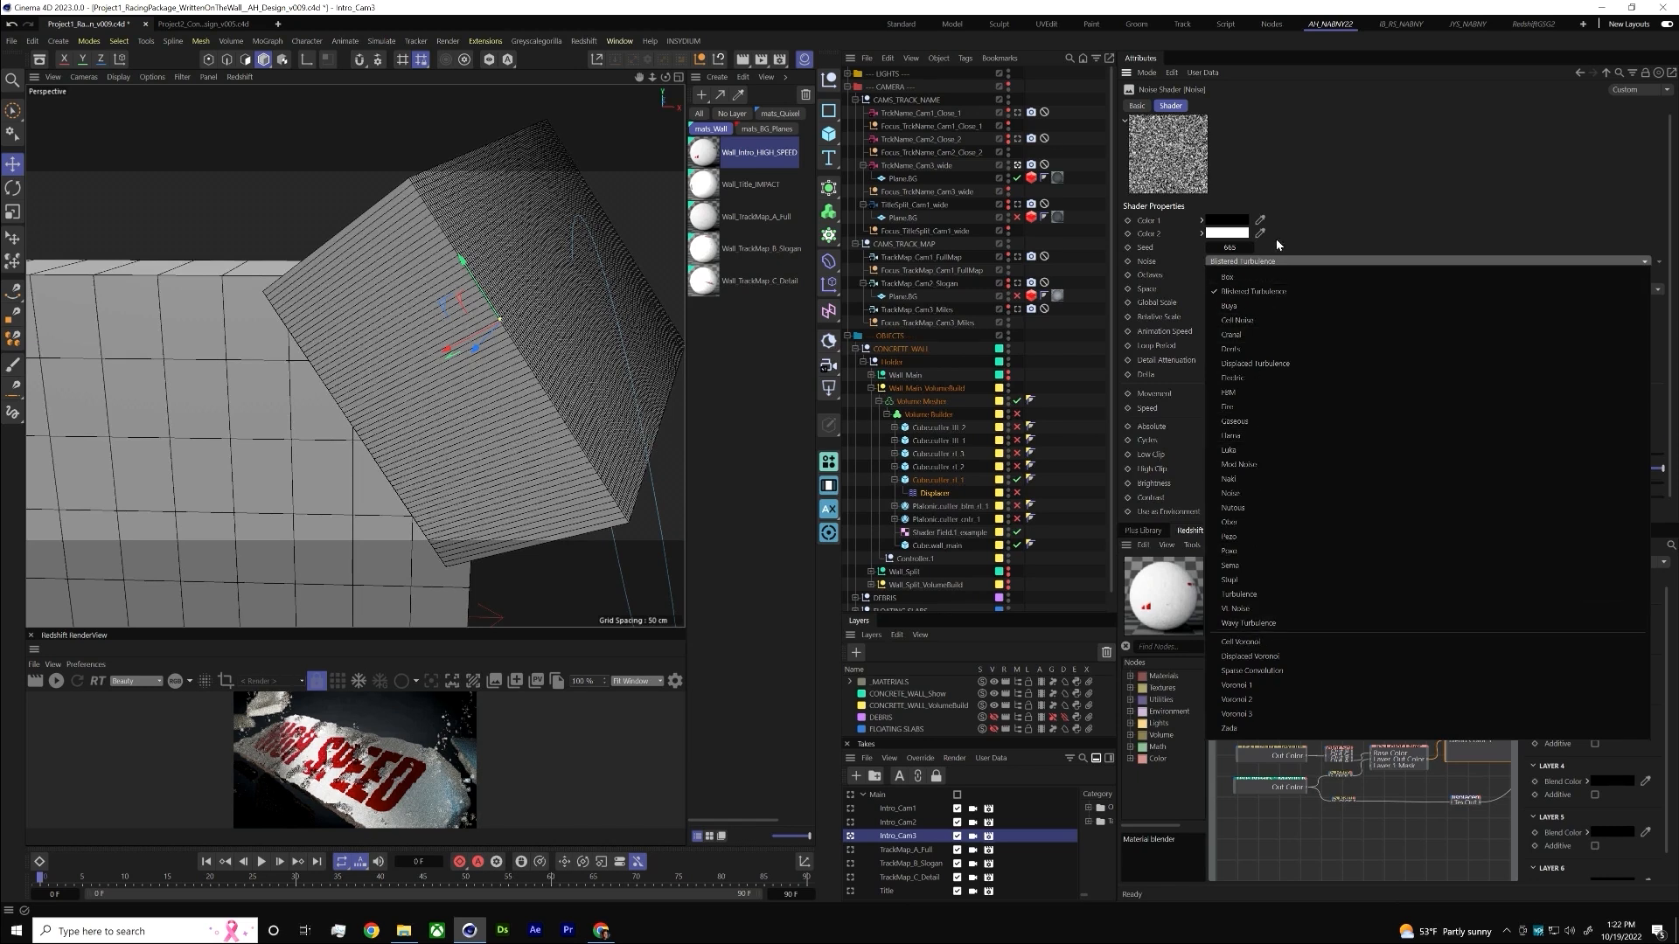
{"action": "left_click", "coordinate": [1361, 158]}
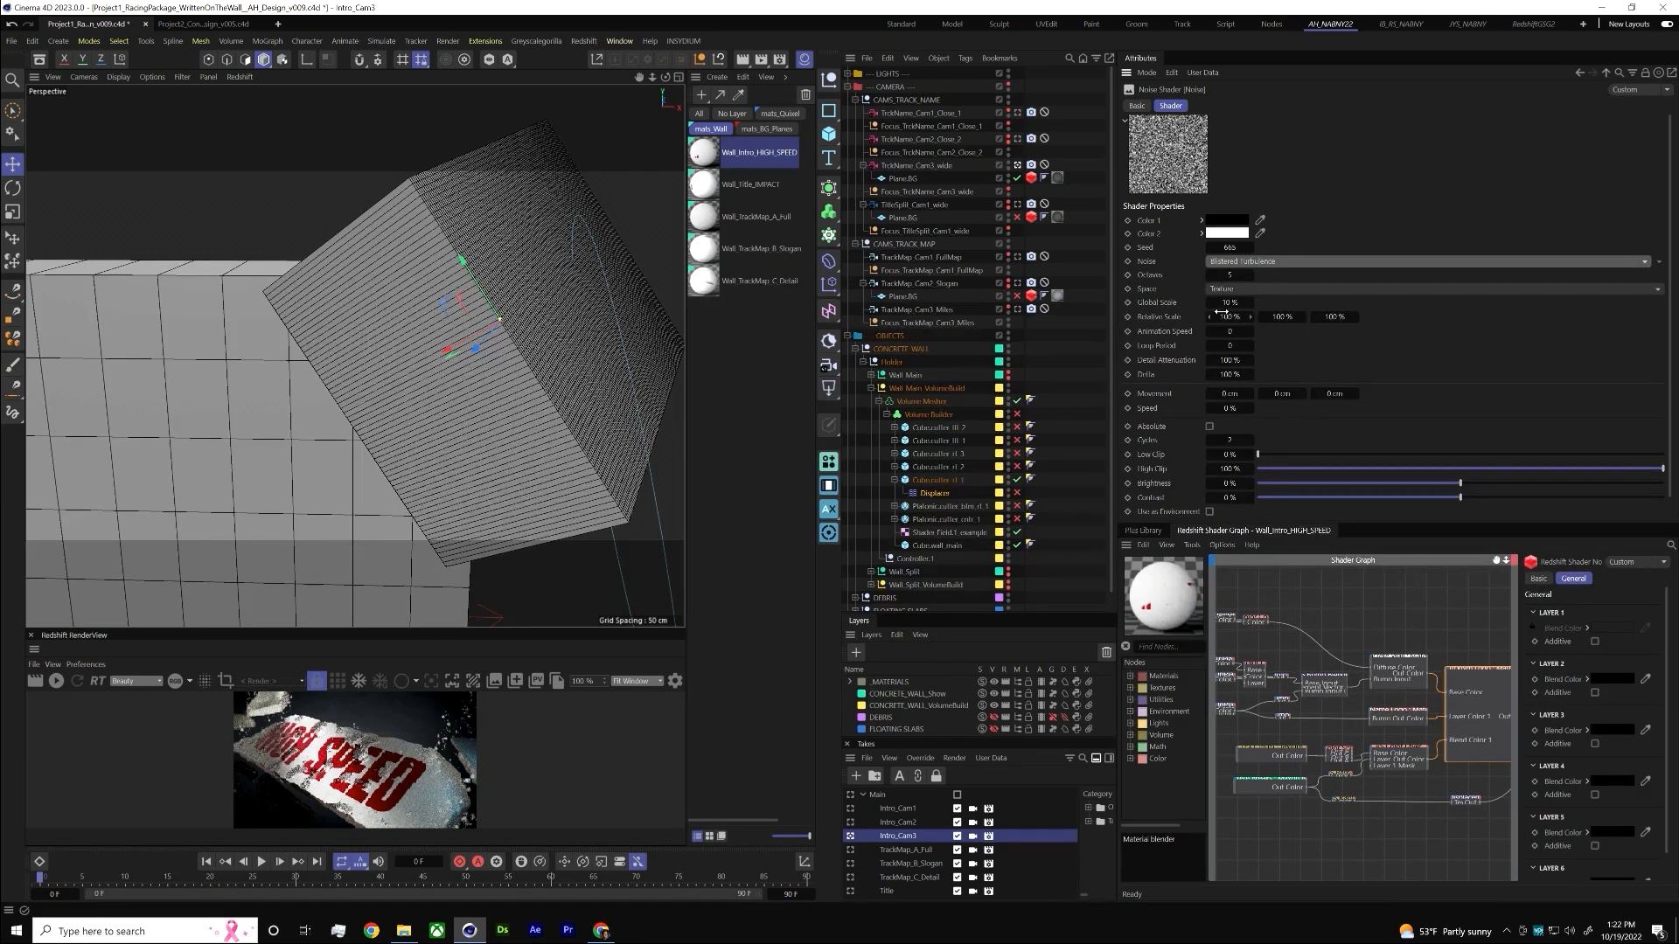
{"action": "mouse_move", "coordinate": [1229, 305]}
{"action": "left_mouse_down"}
{"action": "mouse_move", "coordinate": [1280, 304]}
{"action": "mouse_move", "coordinate": [1240, 311]}
{"action": "left_mouse_up"}
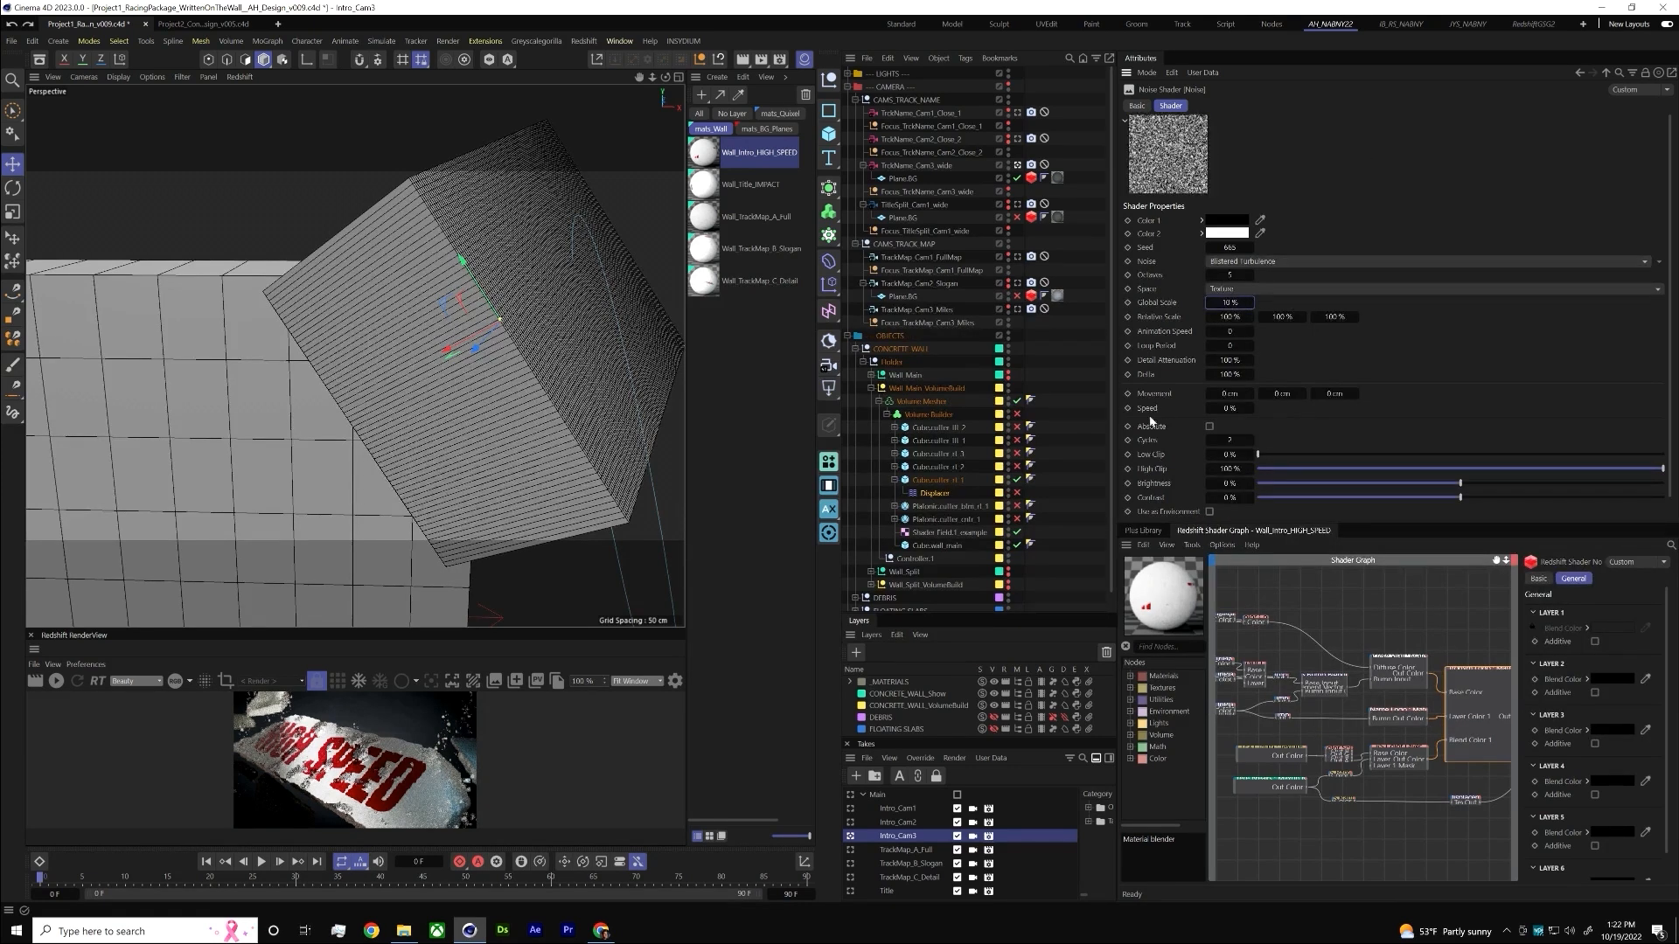
{"action": "left_click_drag", "start_coordinate": [459, 285], "coordinate": [341, 290], "text": "alt"}
{"action": "mouse_move", "coordinate": [1217, 303]}
{"action": "left_mouse_down"}
{"action": "mouse_move", "coordinate": [1301, 320]}
{"action": "mouse_move", "coordinate": [1220, 306]}
{"action": "left_mouse_up"}
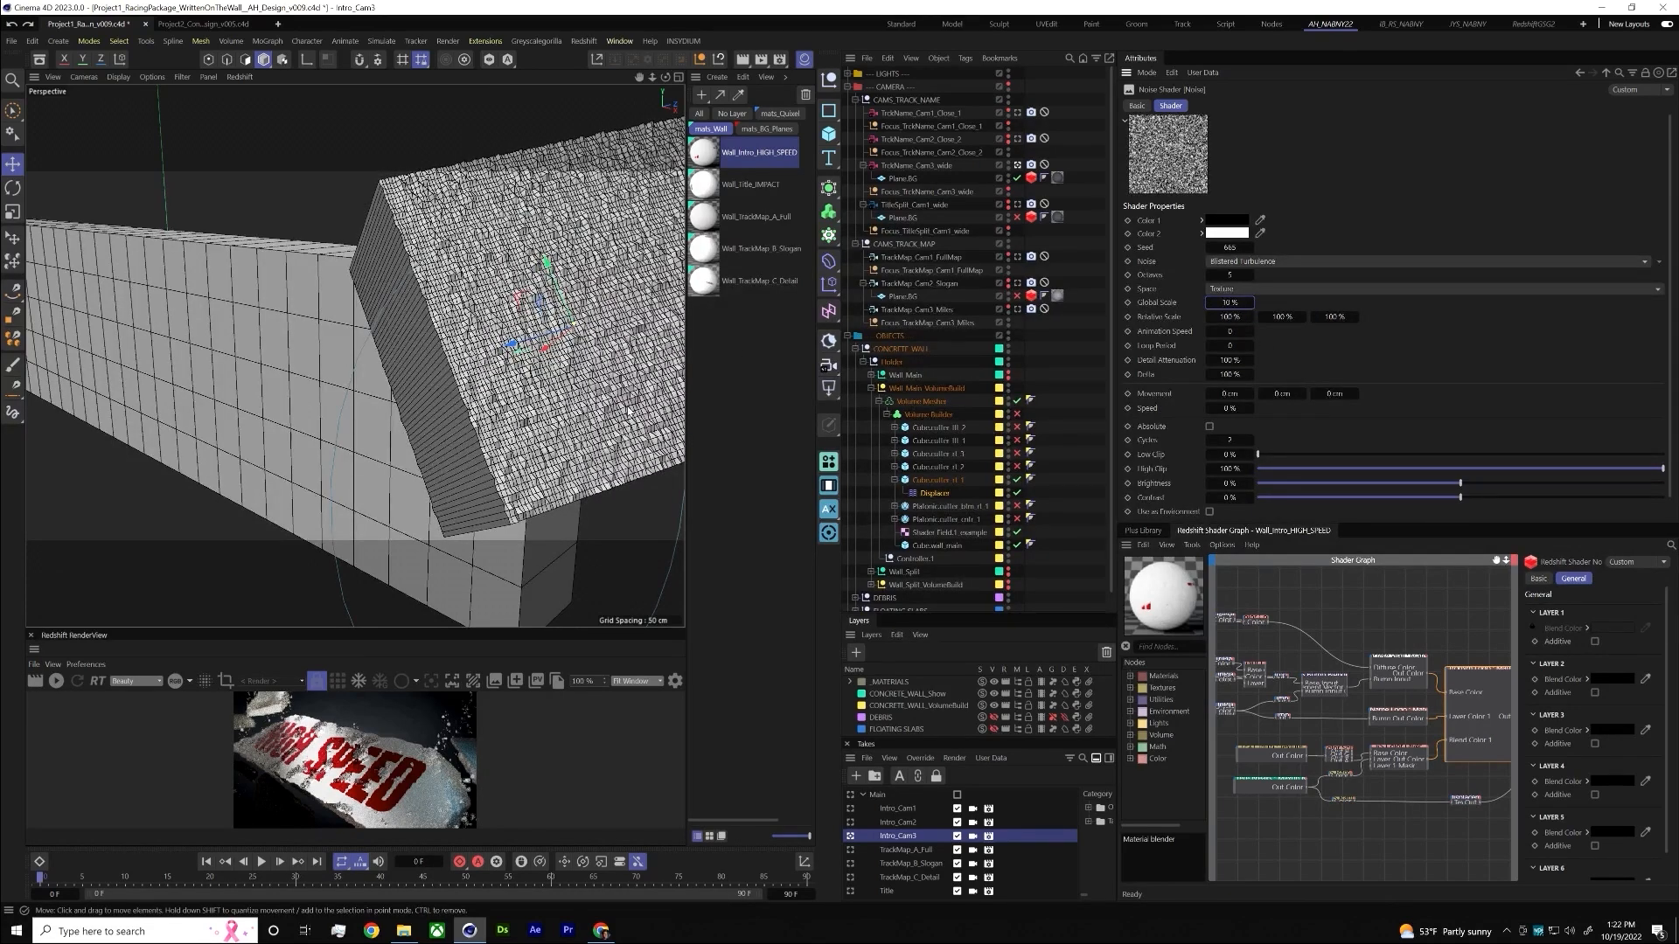
- Show the viewport with Gouraud Shading without lines and re-enable the Volume Builder so Cube.cutter_rt_1 carves the wall corner
{"action": "key", "text": "n"}
{"action": "key", "text": "a"}
{"action": "key", "text": "space"}
{"action": "scroll", "coordinate": [524, 367], "scroll_direction": "up", "scroll_amount": 2}
{"action": "mouse_move", "coordinate": [504, 380]}
{"action": "left_mouse_down", "text": "alt"}
{"action": "mouse_move", "coordinate": [713, 379]}
{"action": "mouse_move", "coordinate": [458, 369]}
{"action": "mouse_move", "coordinate": [712, 385]}
{"action": "left_mouse_up", "text": "alt"}
{"action": "left_click", "coordinate": [957, 479]}
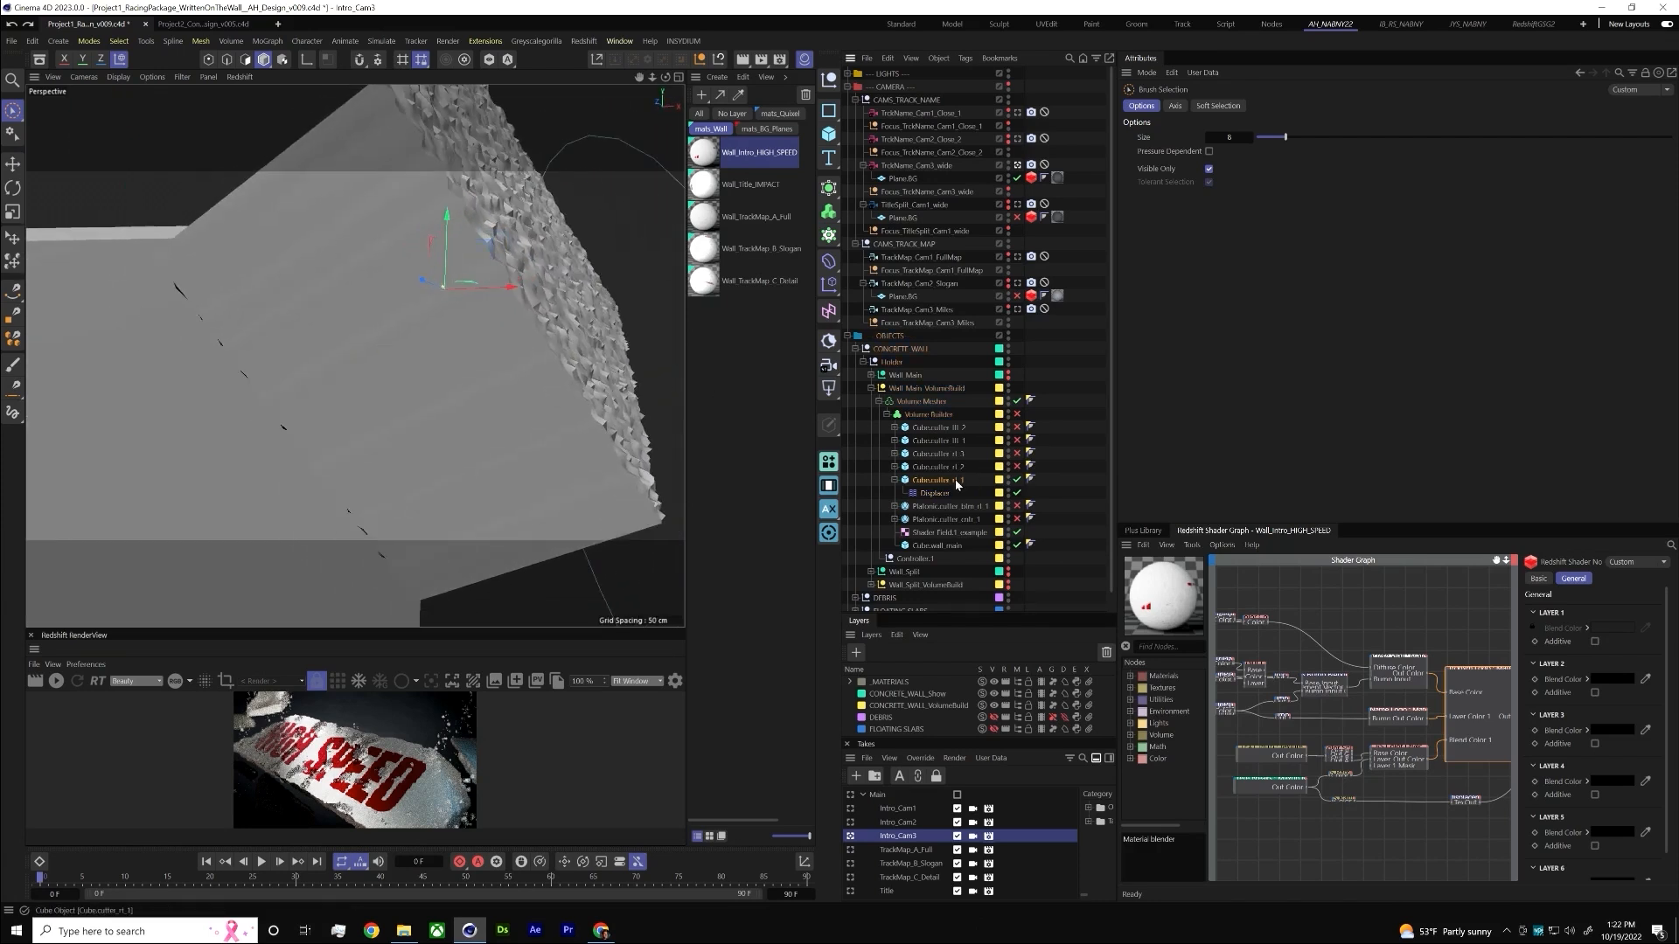
{"action": "left_click", "coordinate": [1017, 414]}
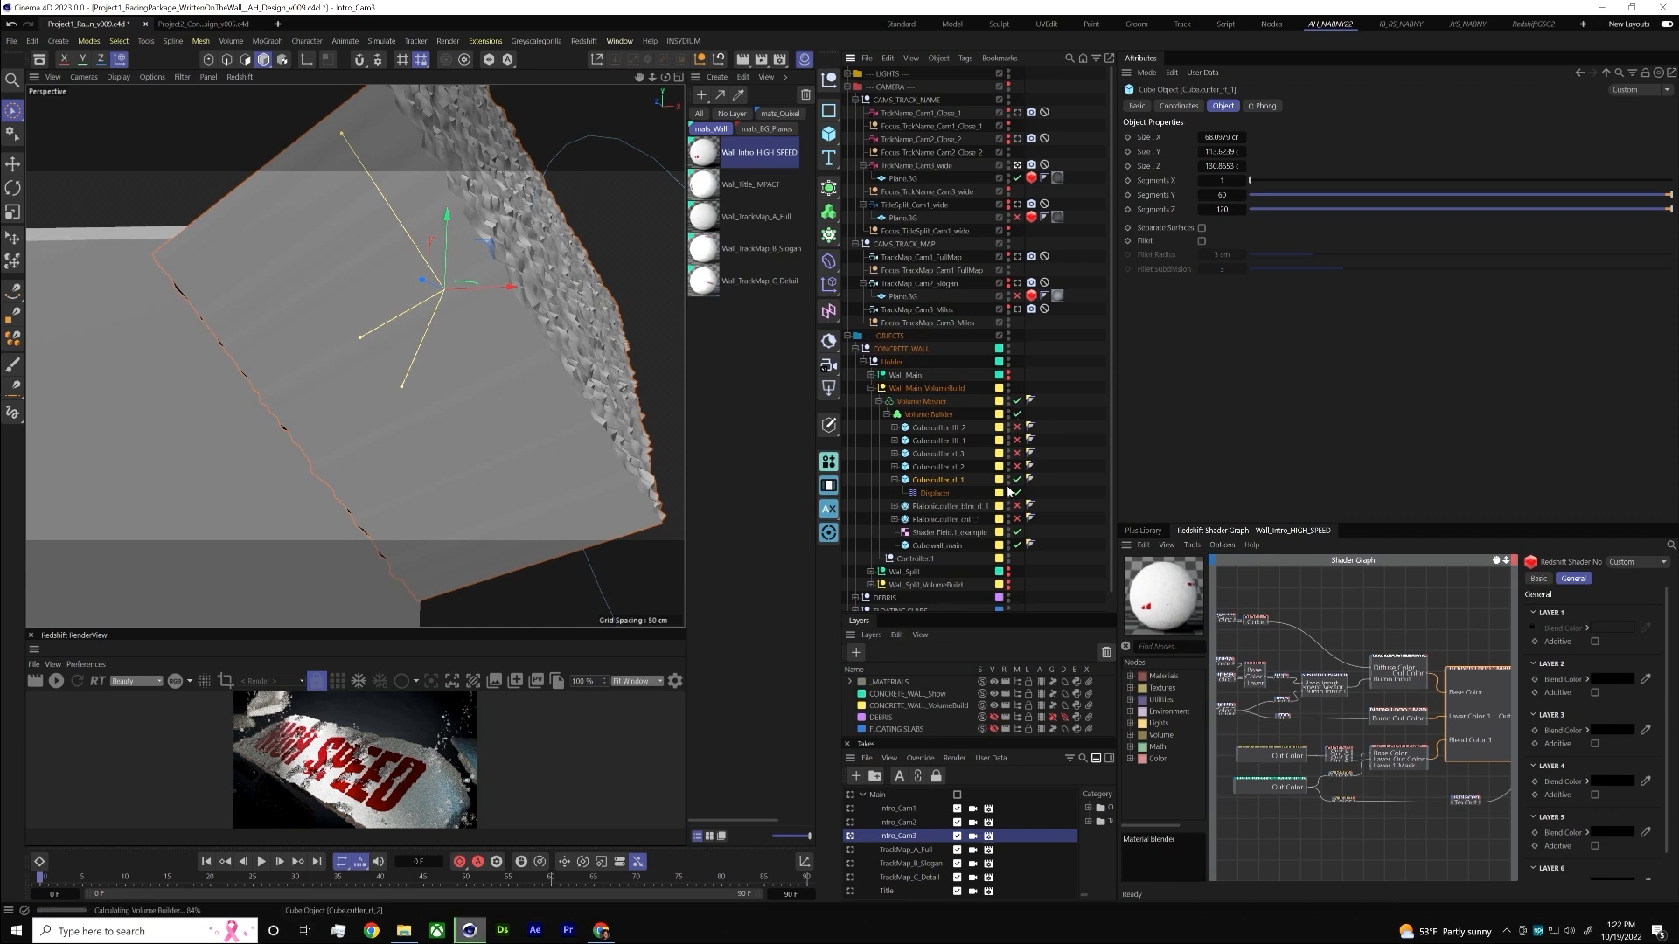
{"action": "left_click_drag", "start_coordinate": [678, 386], "coordinate": [594, 397], "text": "alt"}
- Compare the corner cut with the Displacer off and on, and shift Cube.cutter_rt_1 slightly outward along its own X axis
{"action": "key", "text": "w"}
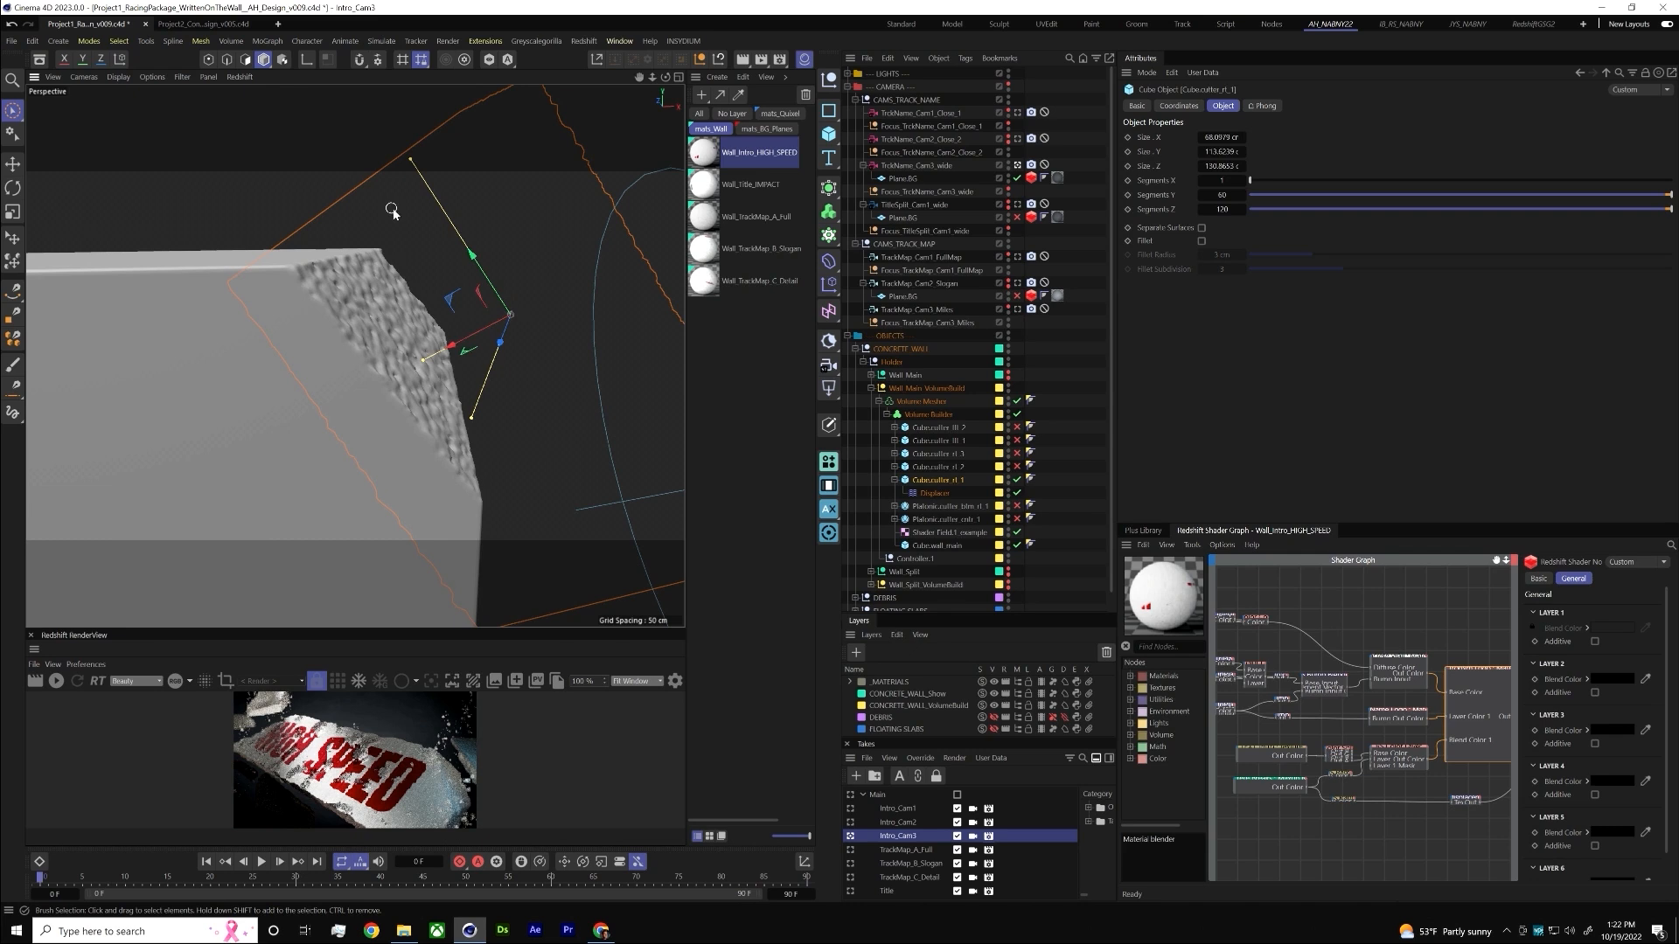
{"action": "left_click", "coordinate": [1016, 494]}
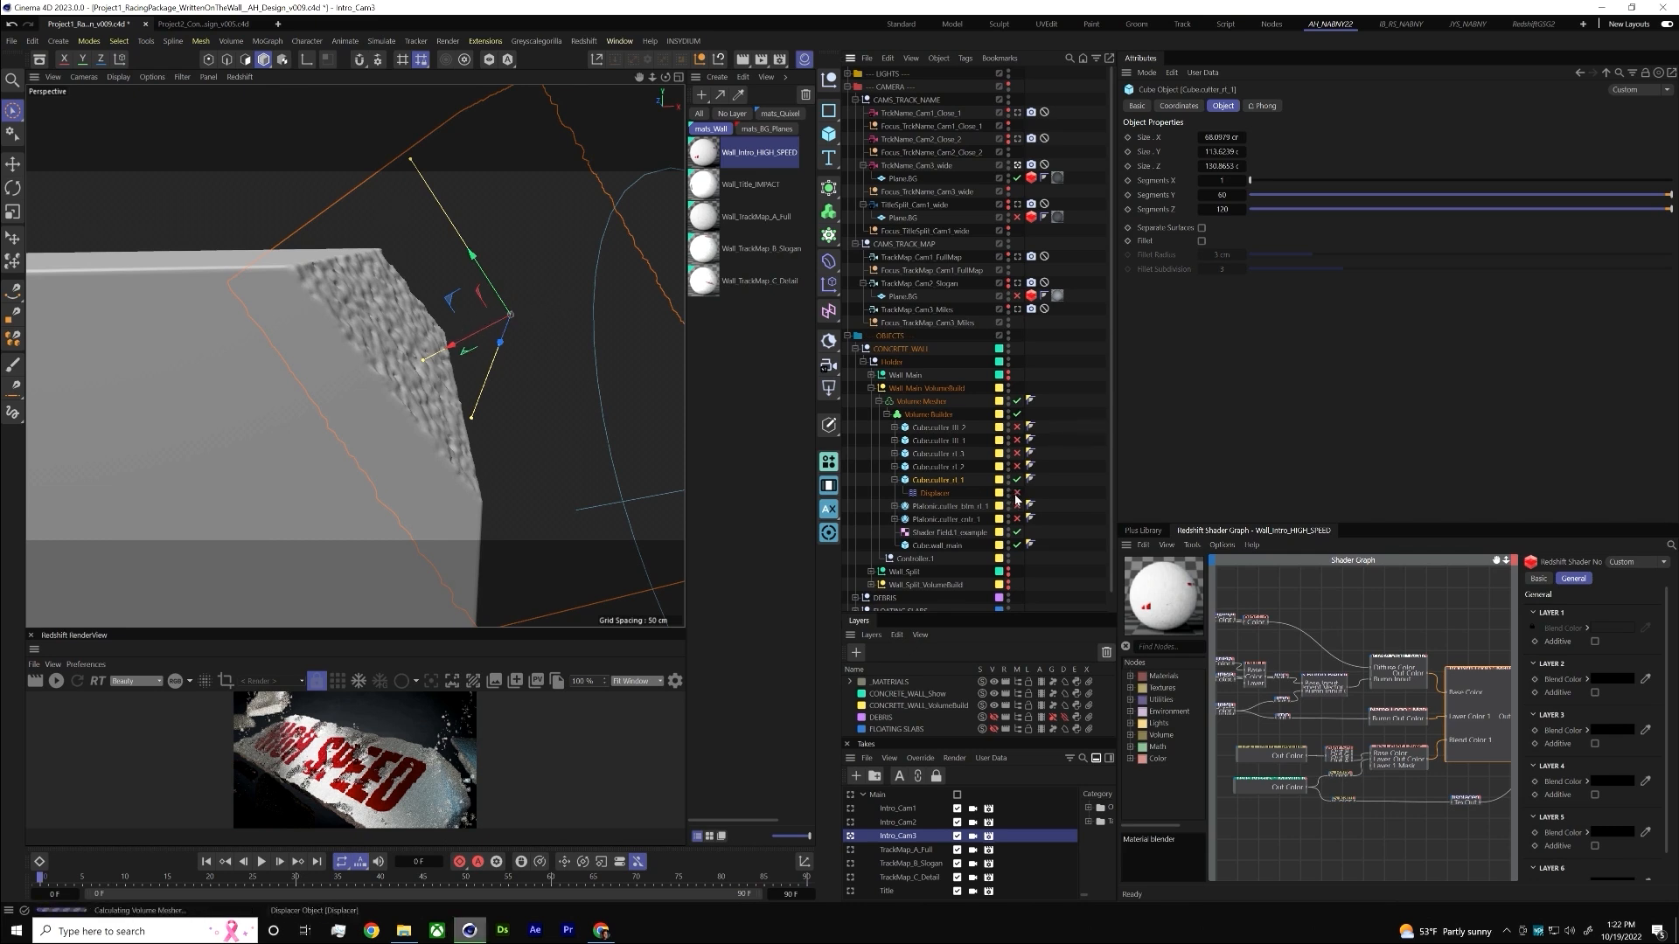
{"action": "left_click", "coordinate": [1016, 494]}
{"action": "left_click_drag", "start_coordinate": [453, 345], "coordinate": [470, 336]}
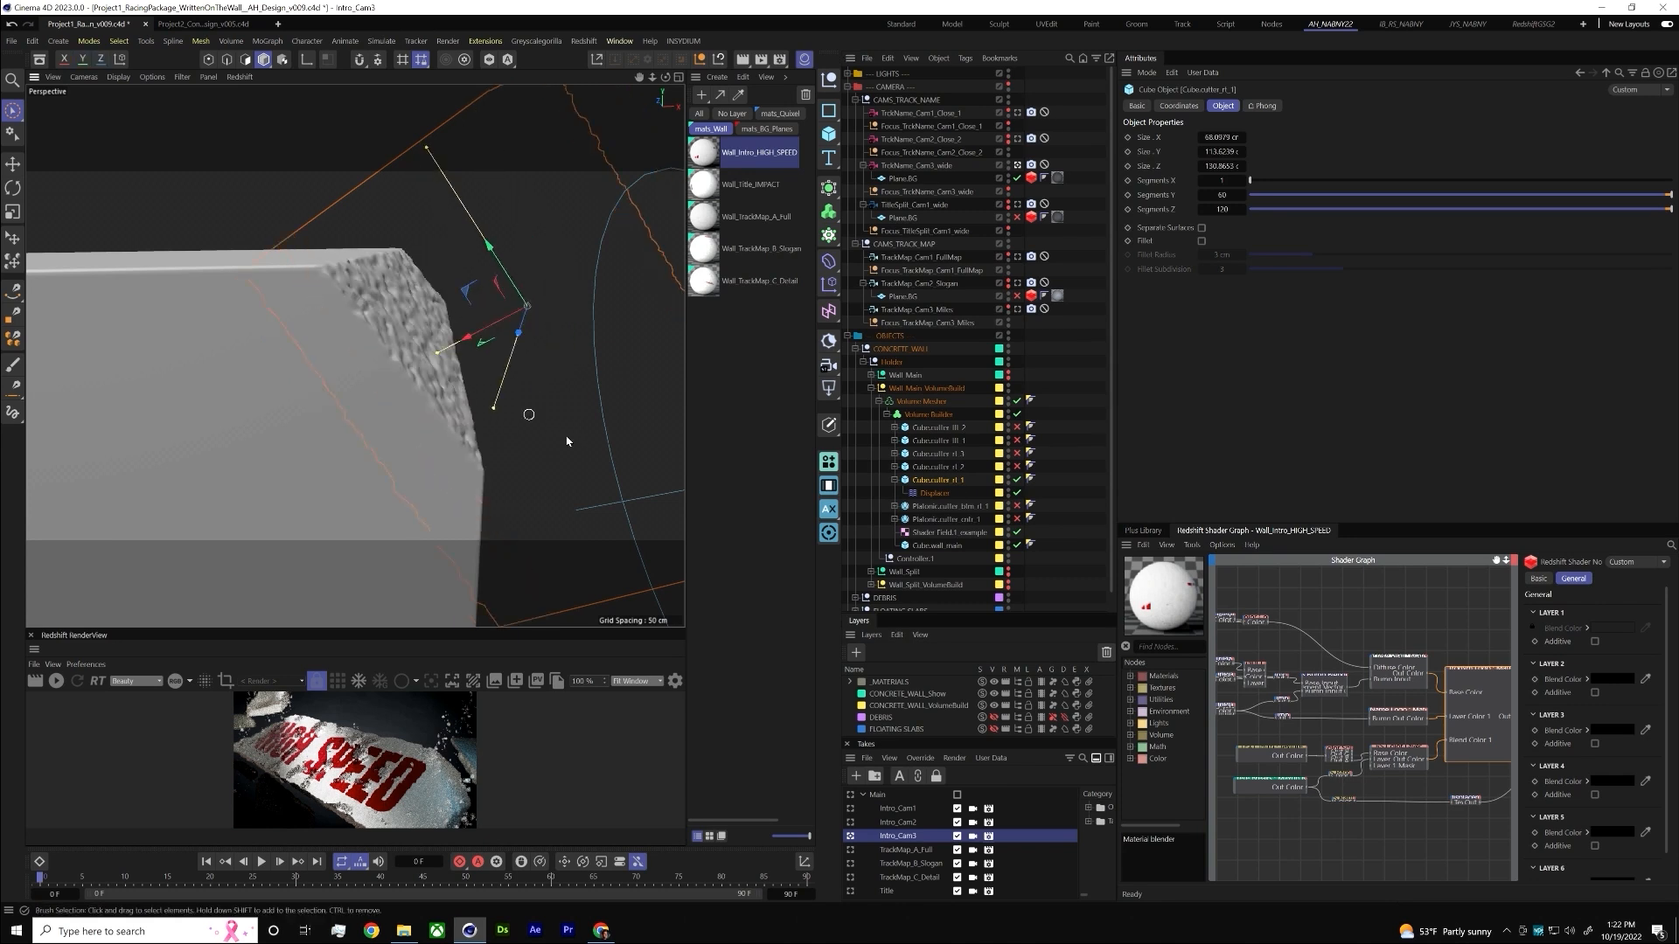
- Enable the remaining cube cutters in the Volume Builder and select all five to show where they cut the wall
{"action": "scroll", "coordinate": [423, 417], "scroll_direction": "down", "scroll_amount": 4}
{"action": "scroll", "coordinate": [411, 467], "scroll_direction": "down", "scroll_amount": 4}
{"action": "left_click_drag", "start_coordinate": [410, 469], "coordinate": [618, 405], "text": "alt"}
{"action": "key", "text": "h"}
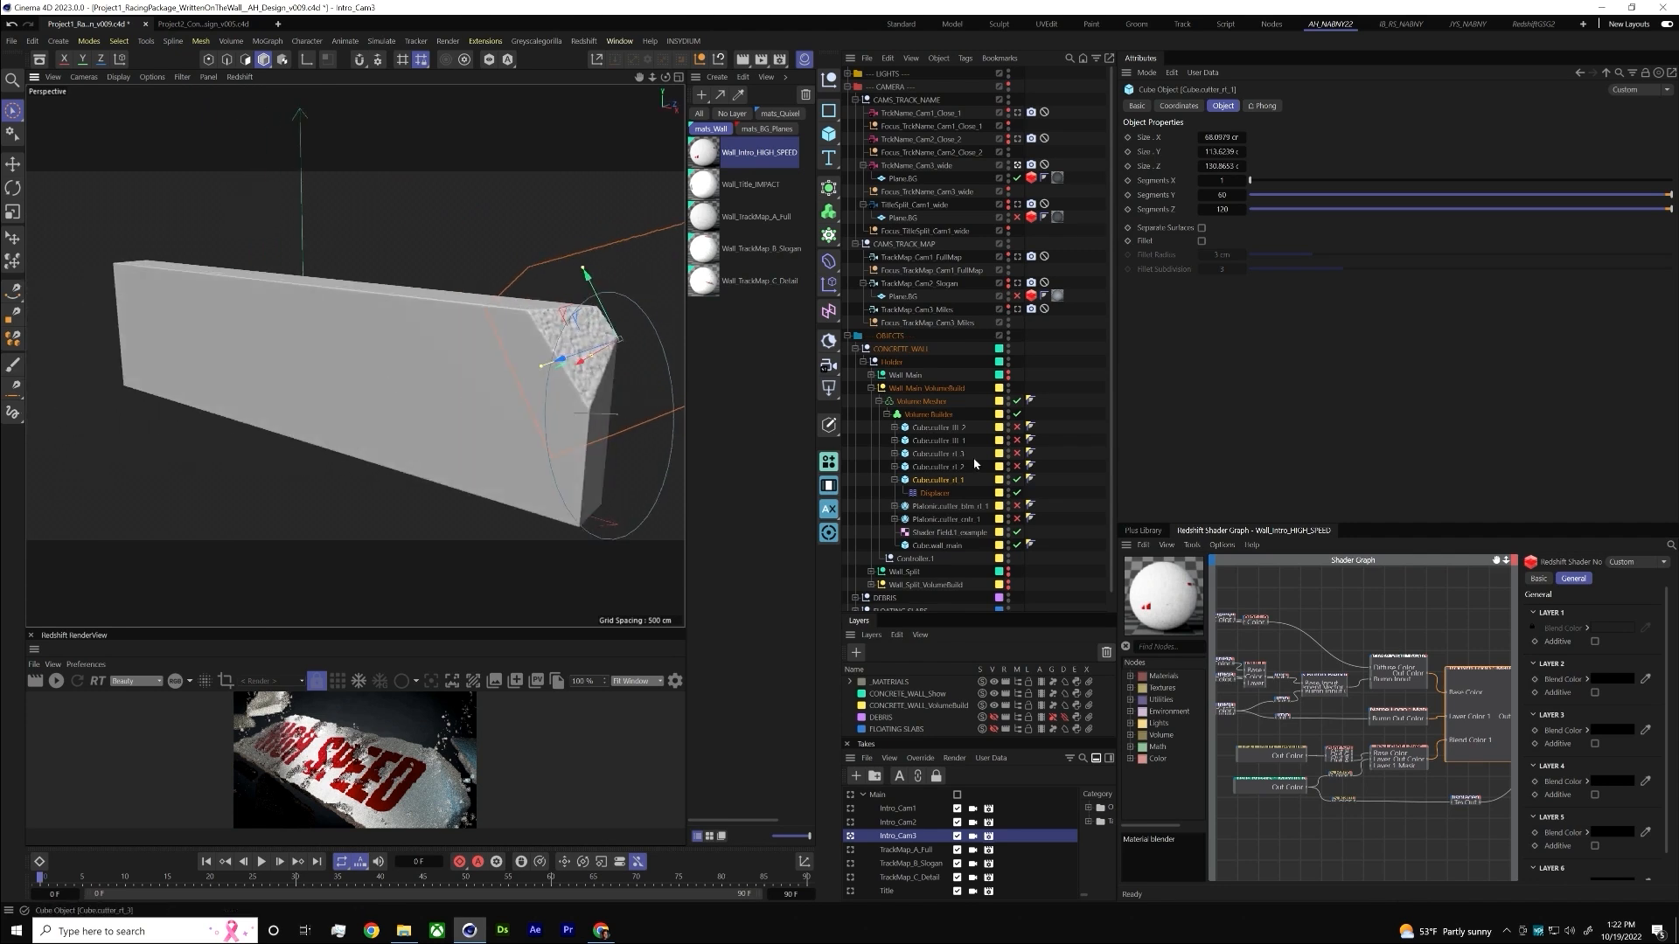
{"action": "left_click", "coordinate": [929, 414]}
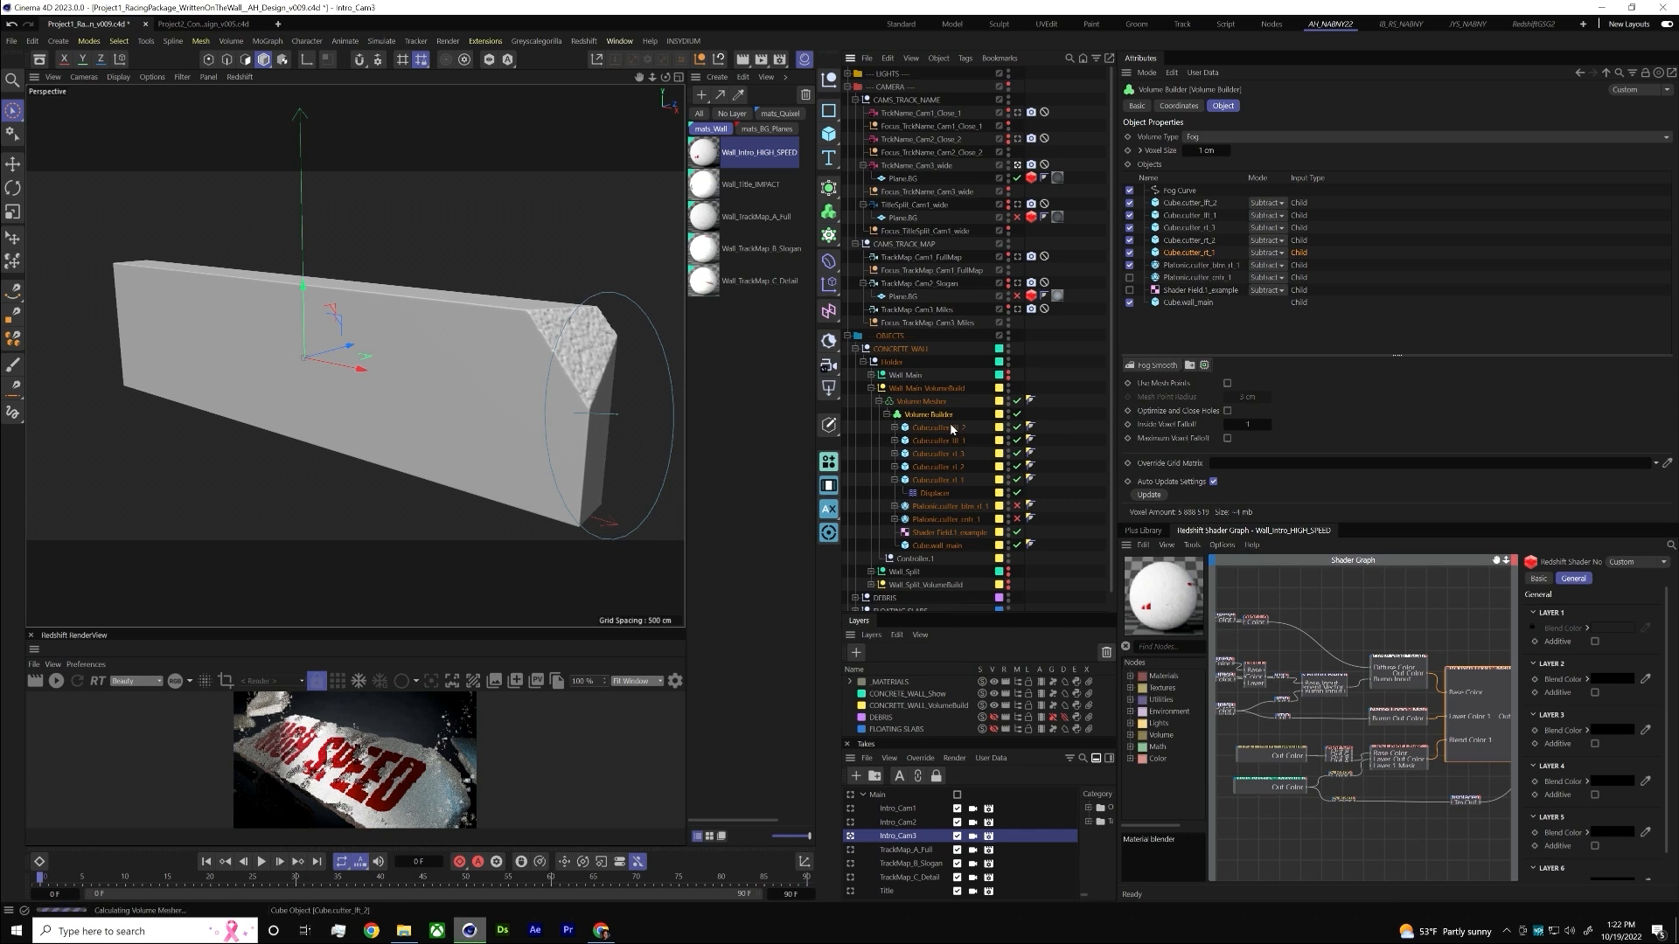
{"action": "left_click_drag", "start_coordinate": [979, 425], "coordinate": [979, 468]}
{"action": "left_click_drag", "start_coordinate": [498, 408], "coordinate": [365, 302], "text": "alt"}
{"action": "right_click_drag", "start_coordinate": [366, 302], "coordinate": [779, 461], "text": "alt"}
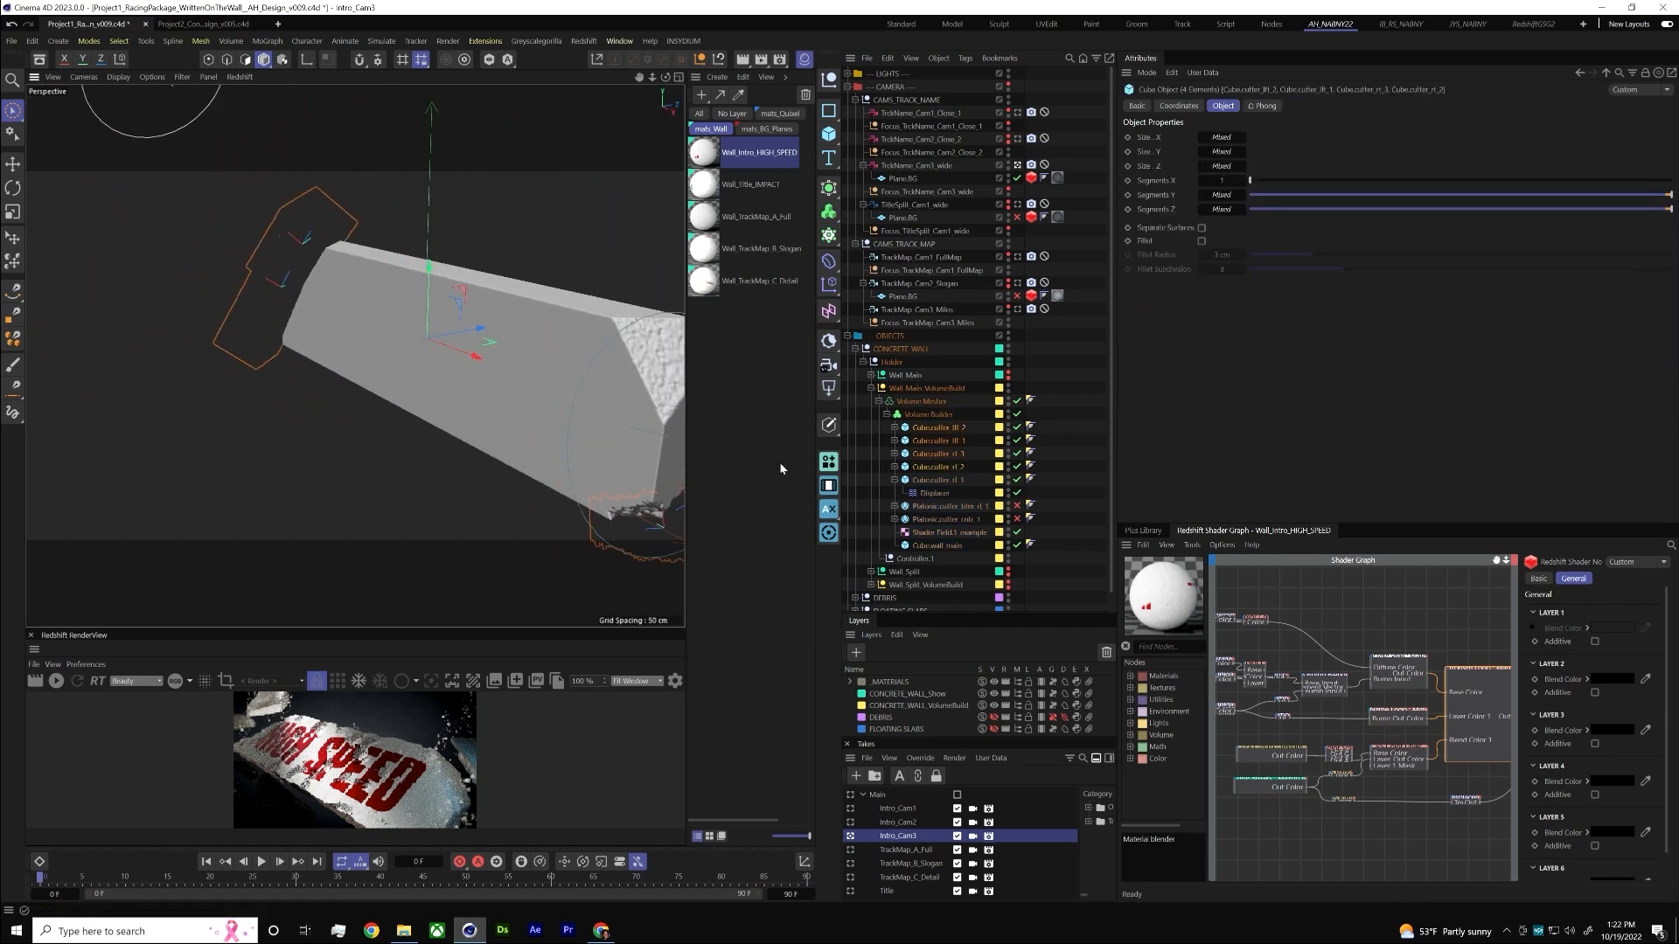
{"action": "left_click", "coordinate": [916, 474], "text": "ctrl"}
- Inspect the rough cut at the wall's lower corner and the Noise shader in the Displacer of Cube.cutter_lft_1
{"action": "right_click_drag", "start_coordinate": [348, 255], "coordinate": [383, 277], "text": "alt"}
{"action": "left_click_drag", "start_coordinate": [383, 276], "coordinate": [255, 237], "text": "alt"}
{"action": "right_click_drag", "start_coordinate": [255, 278], "coordinate": [332, 295], "text": "alt"}
{"action": "left_click_drag", "start_coordinate": [332, 295], "coordinate": [407, 469], "text": "alt"}
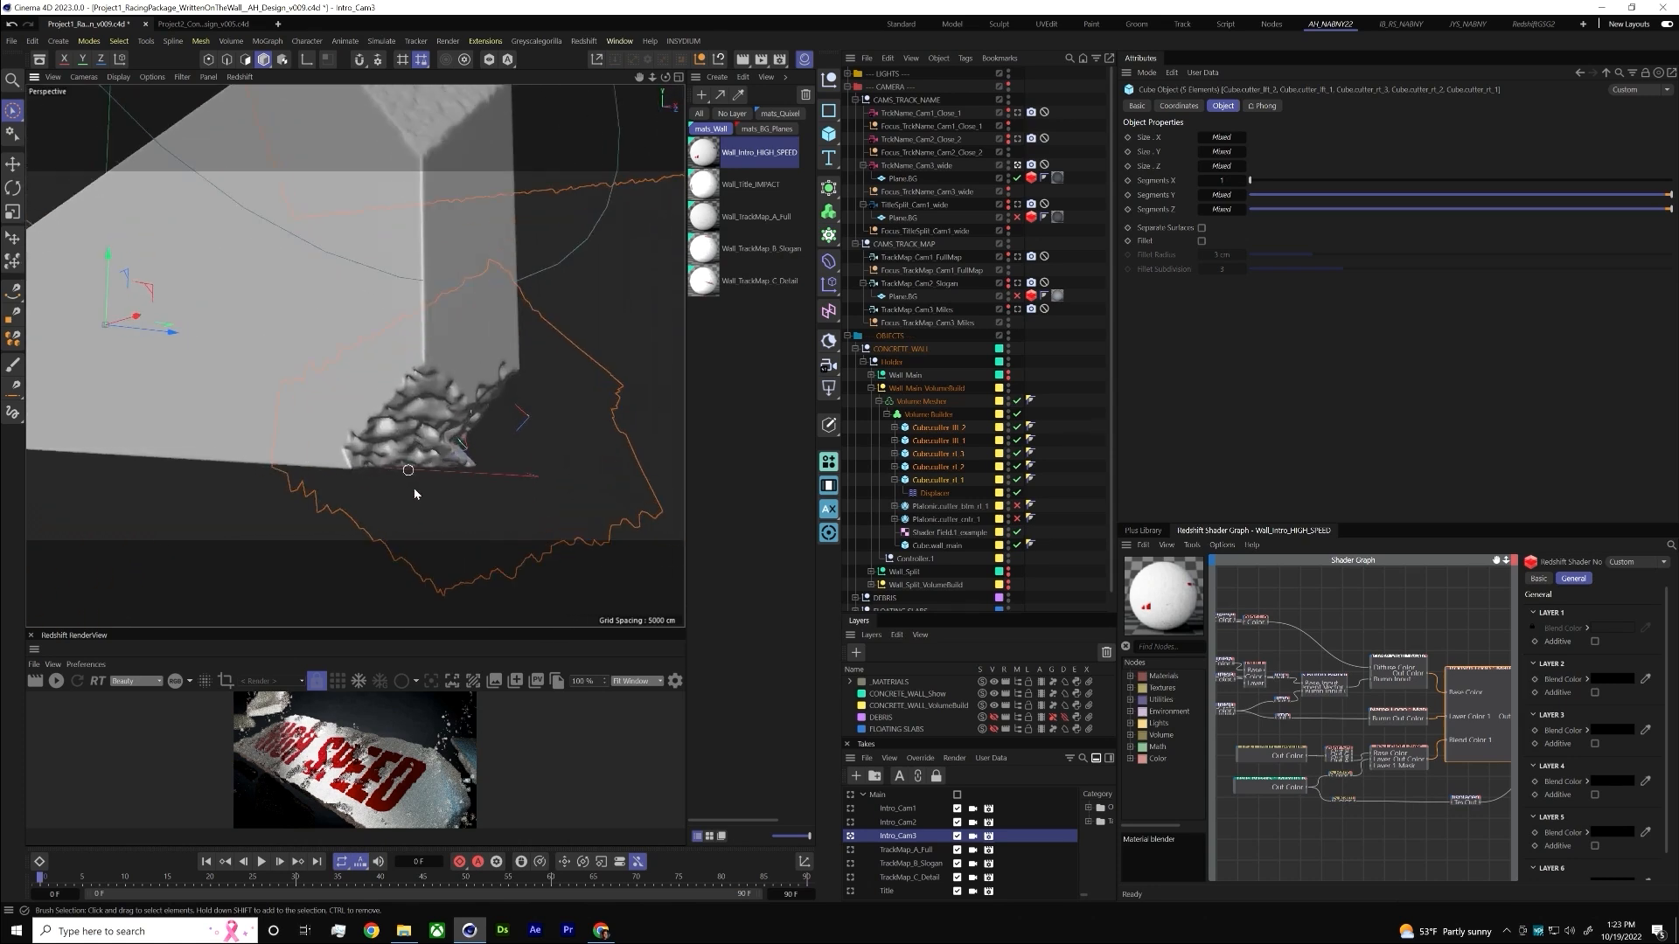
{"action": "right_click_drag", "start_coordinate": [415, 494], "coordinate": [432, 455], "text": "alt"}
{"action": "left_click", "coordinate": [935, 479]}
{"action": "left_click", "coordinate": [894, 441]}
{"action": "left_click", "coordinate": [936, 454]}
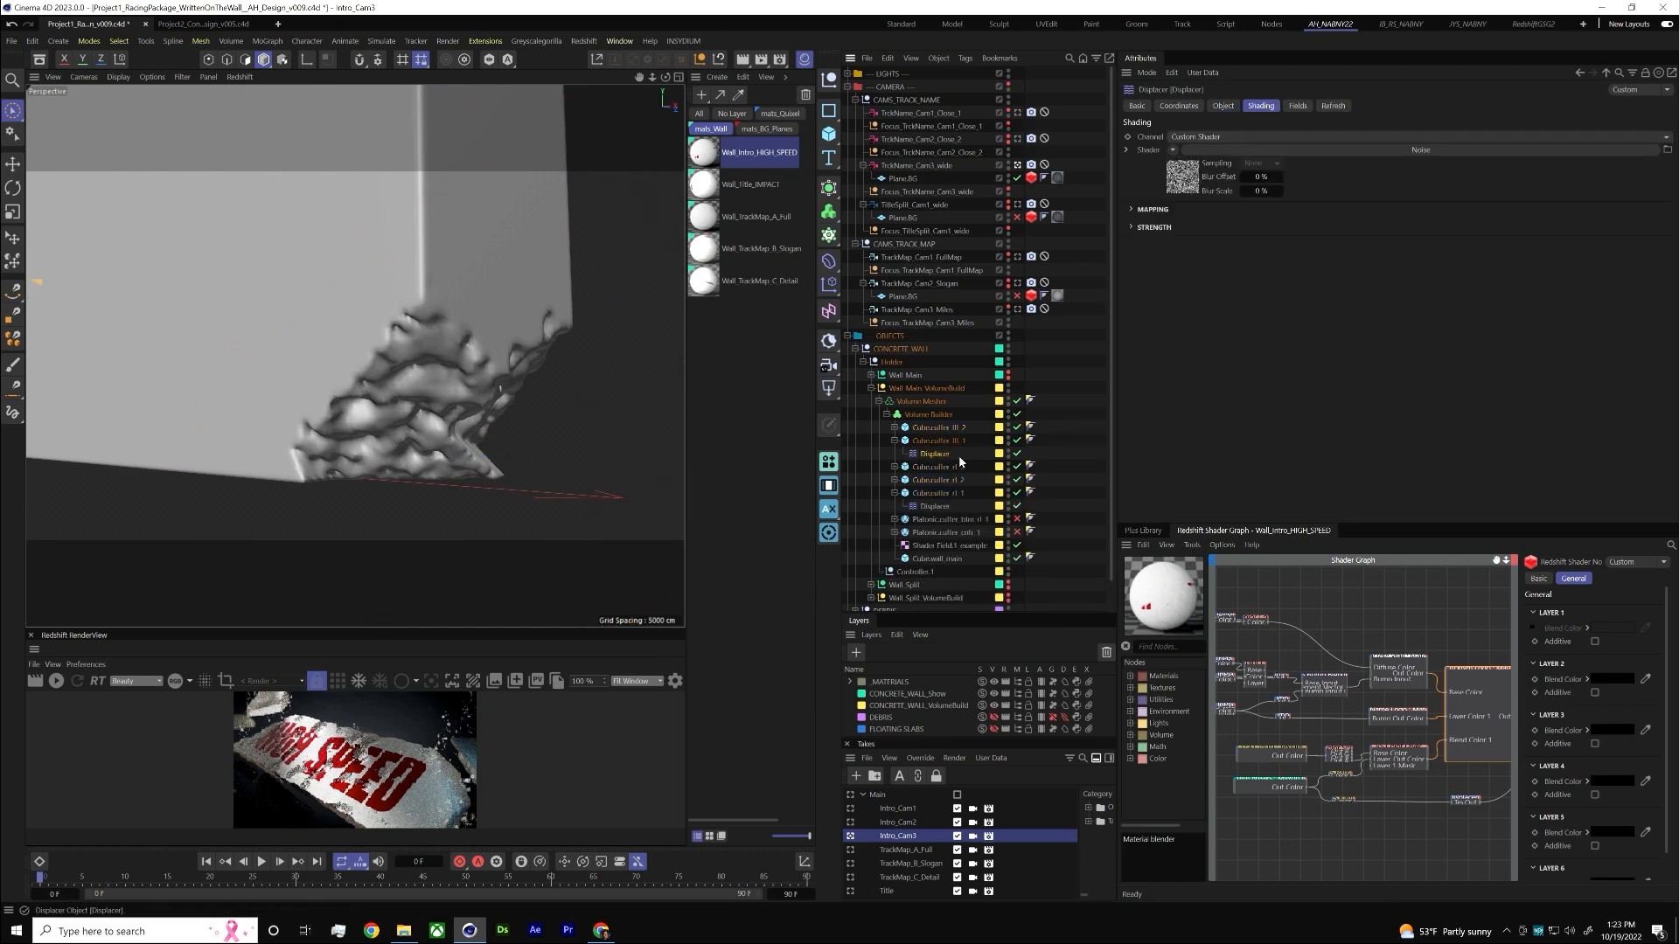
{"action": "left_click", "coordinate": [1192, 153]}
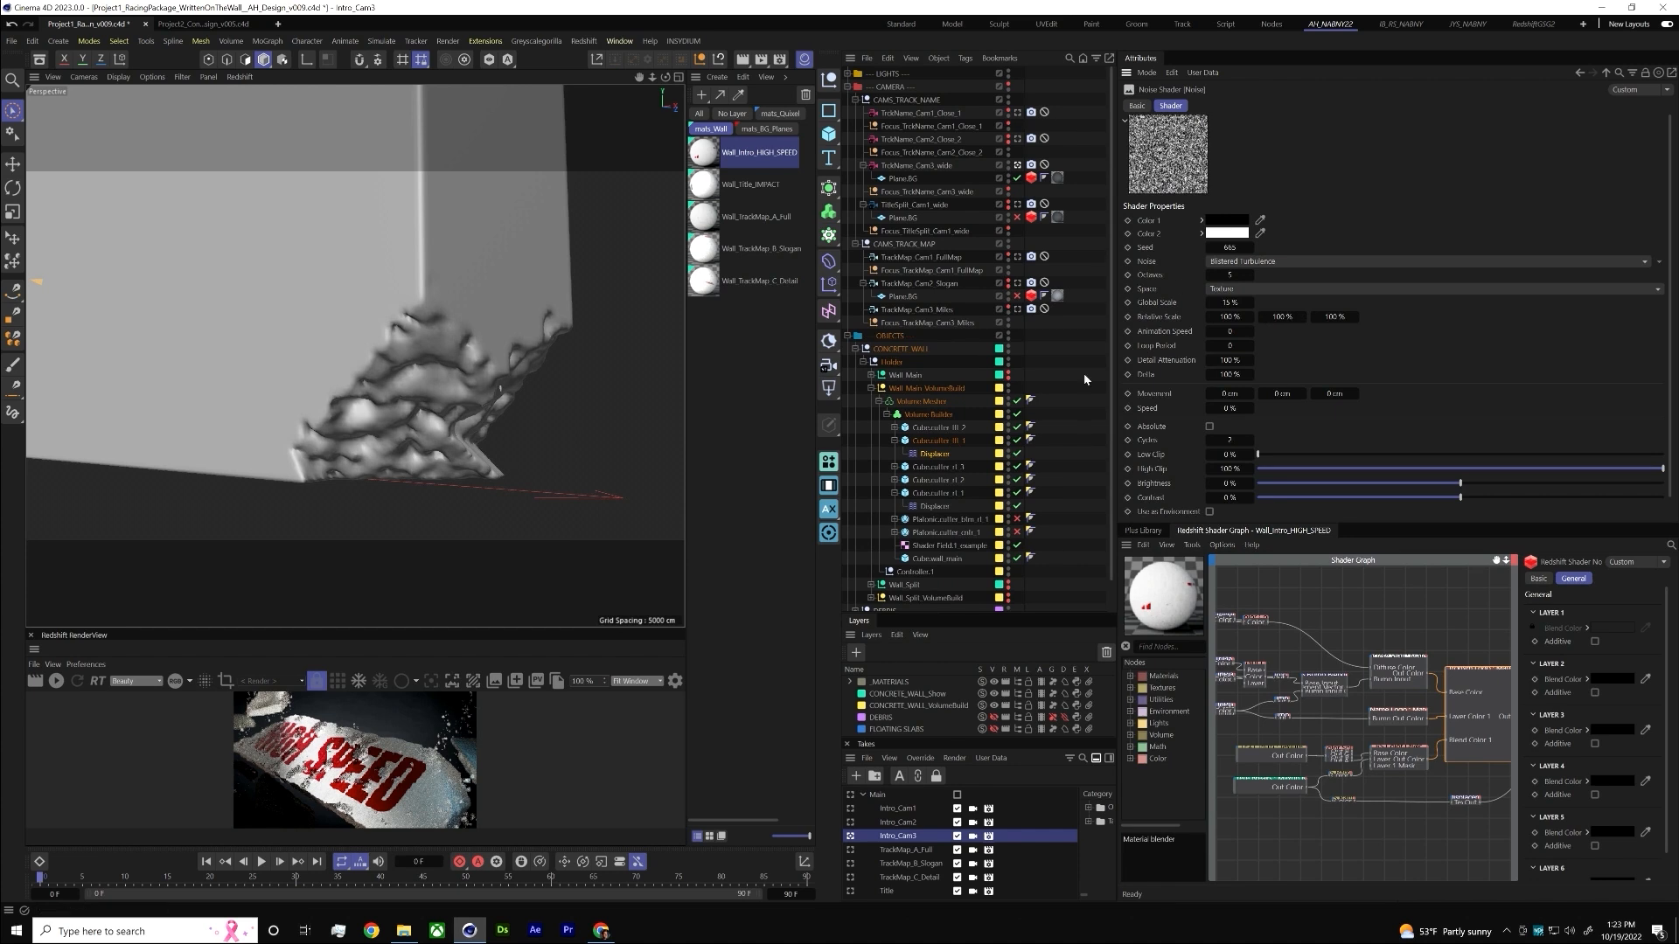
- Set the Noise shader's Global Scale to 54% in the Displacer of Cube.cutter_rt_2
{"action": "left_click", "coordinate": [895, 466]}
{"action": "left_click", "coordinate": [934, 480]}
{"action": "left_click", "coordinate": [895, 493]}
{"action": "left_click", "coordinate": [1194, 137]}
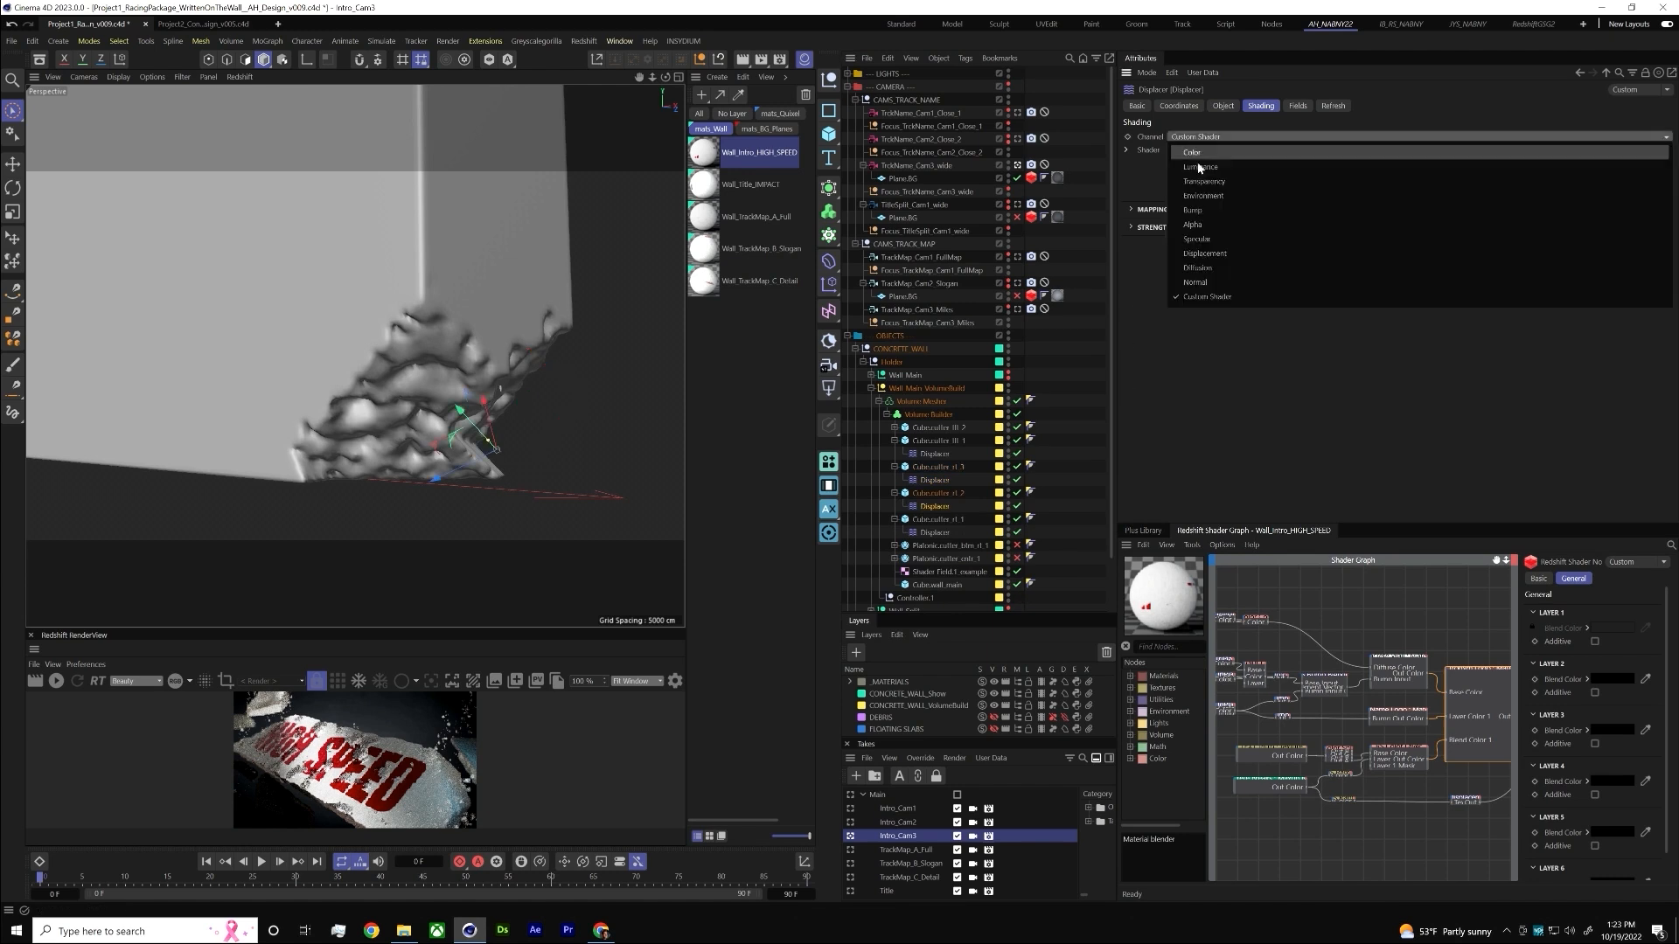
{"action": "left_click", "coordinate": [1130, 170]}
{"action": "left_click", "coordinate": [1196, 152]}
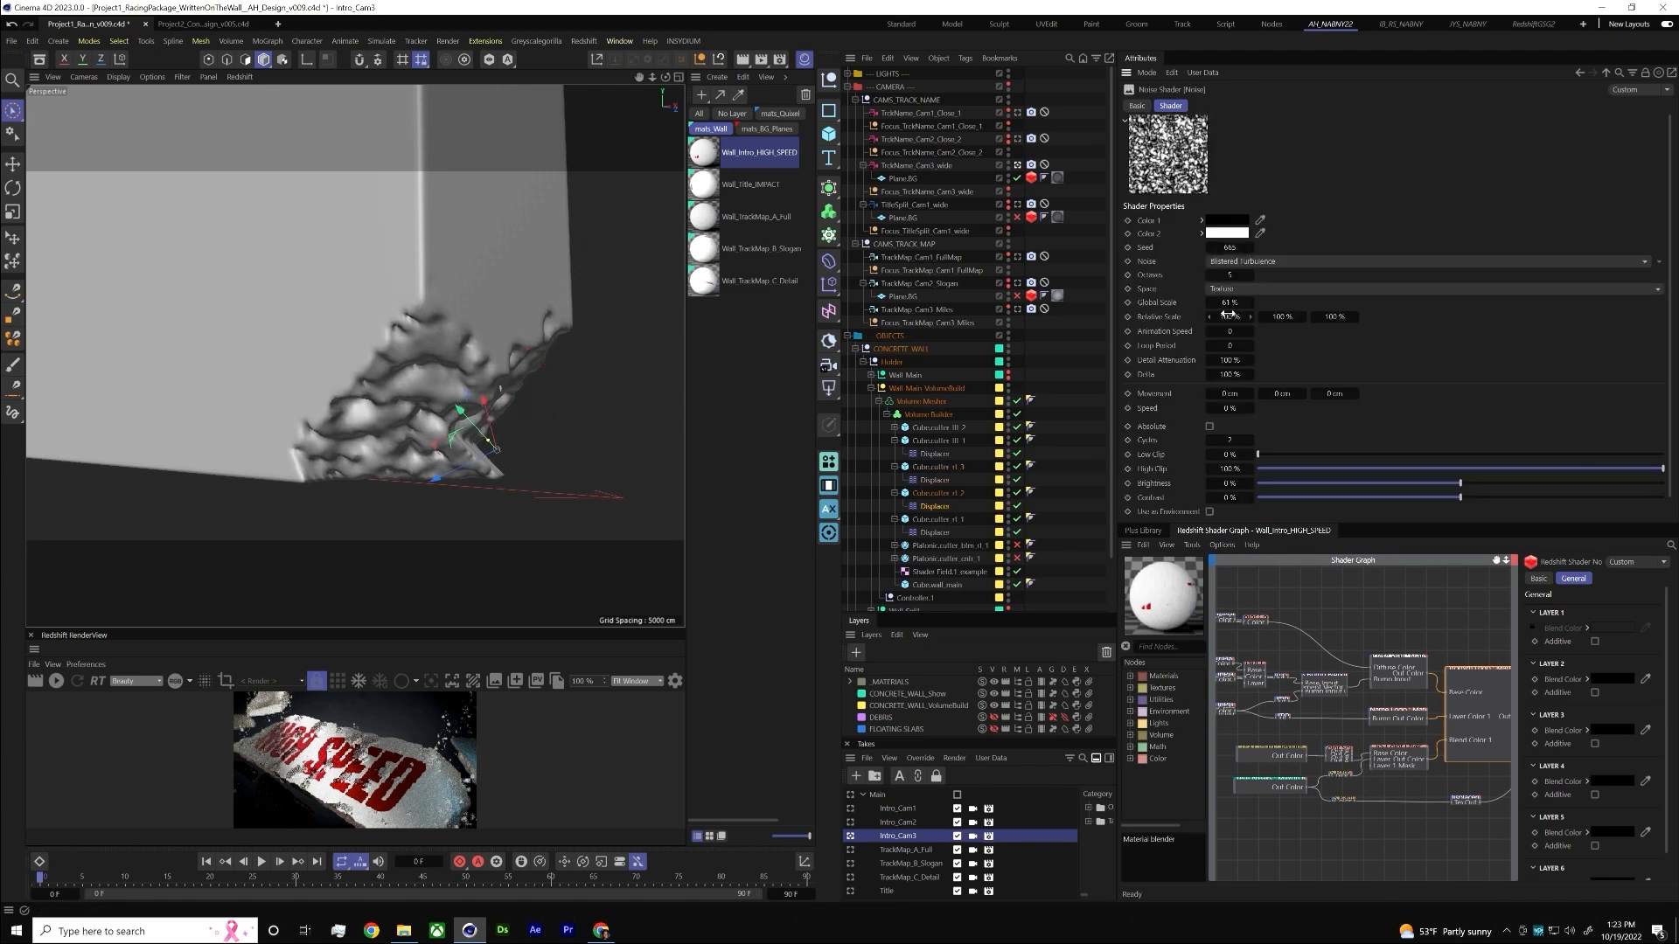
{"action": "left_click_drag", "start_coordinate": [1182, 299], "coordinate": [1254, 318]}
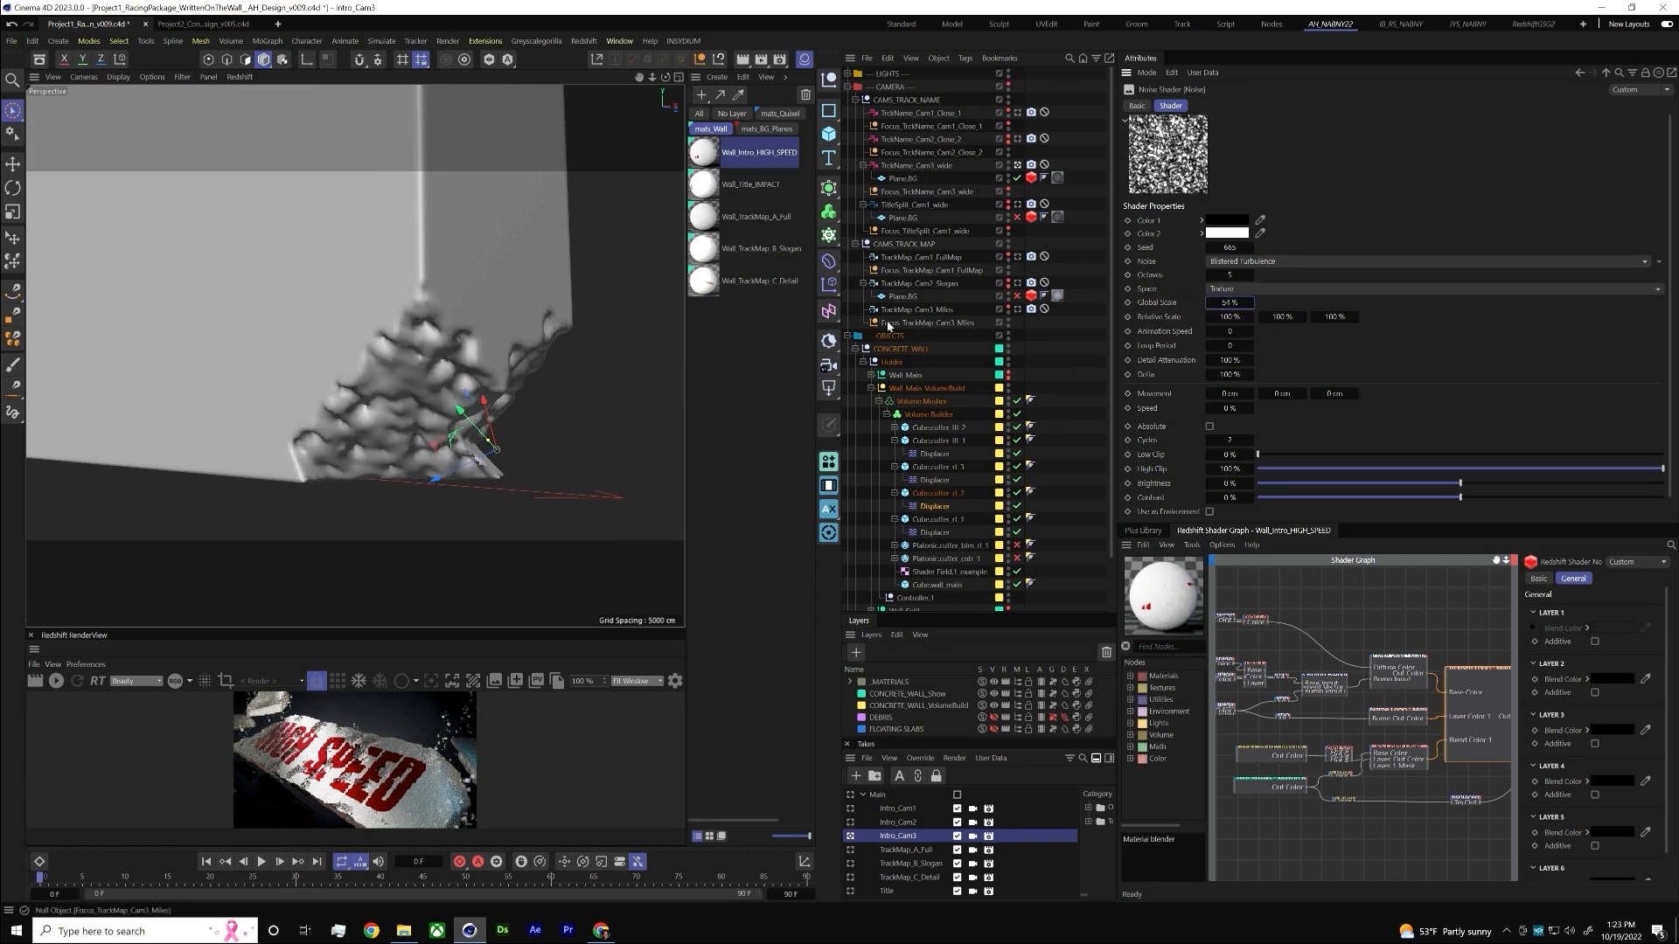
- Set the Volume Builder's Voxel Size to 5 cm and inspect the coarser wall mesh
{"action": "left_click_drag", "start_coordinate": [553, 335], "coordinate": [577, 394], "text": "alt"}
{"action": "left_click", "coordinate": [906, 419]}
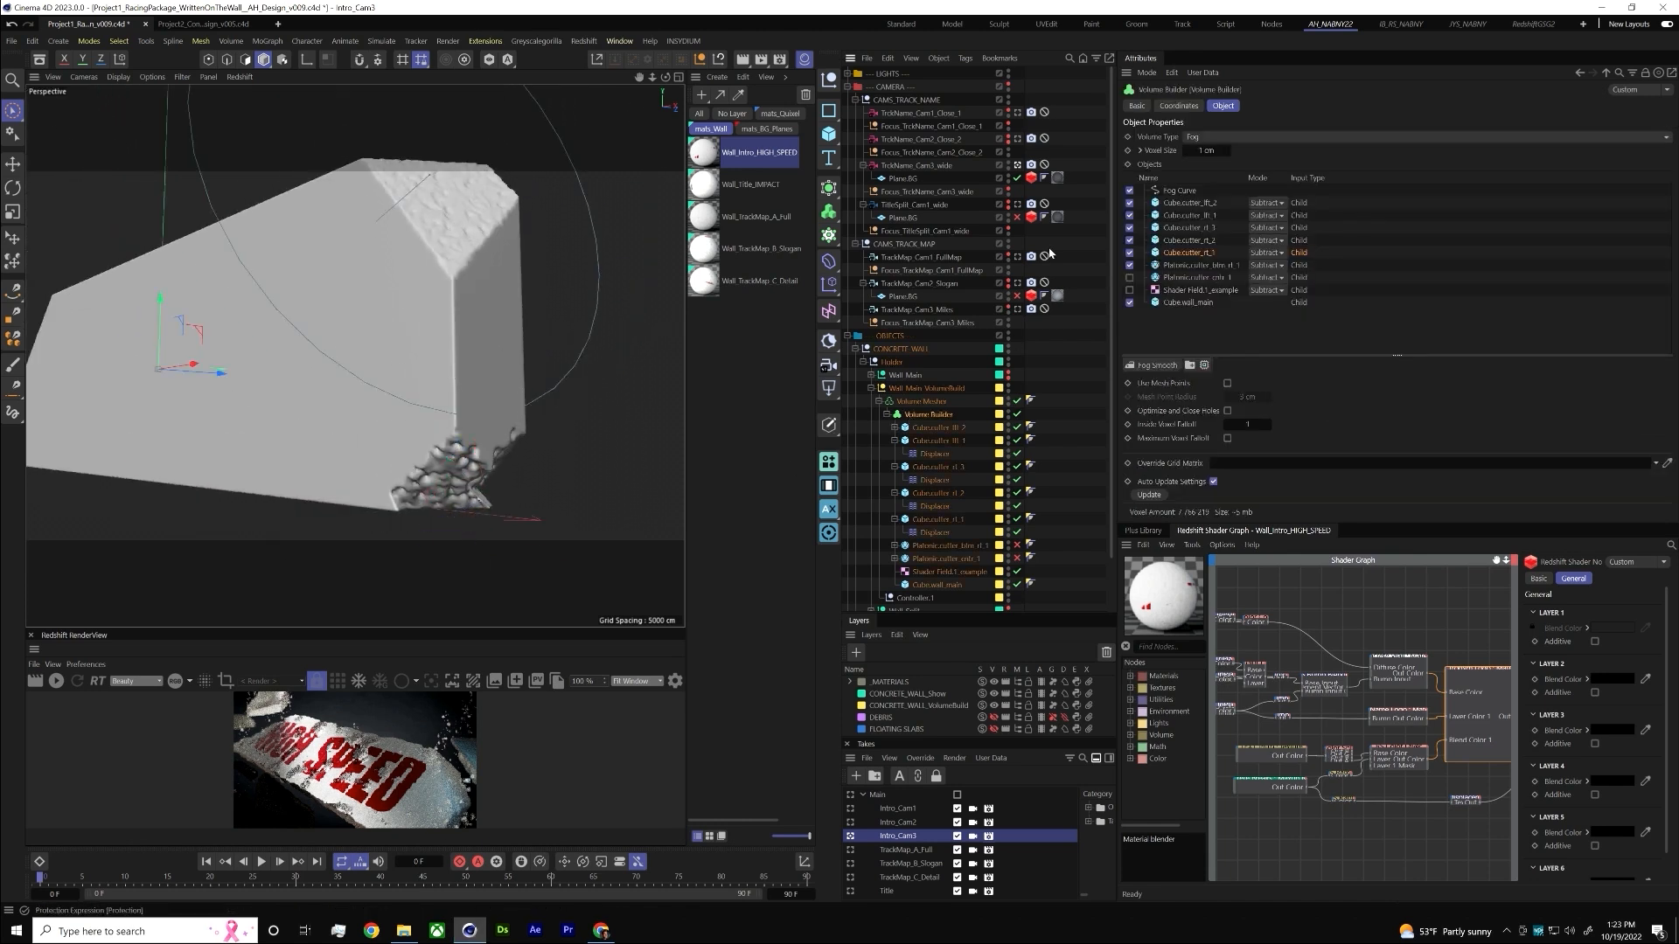
{"action": "left_click", "coordinate": [1204, 151]}
{"action": "key", "text": "Return"}
{"action": "left_click_drag", "start_coordinate": [471, 312], "coordinate": [523, 344], "text": "alt"}
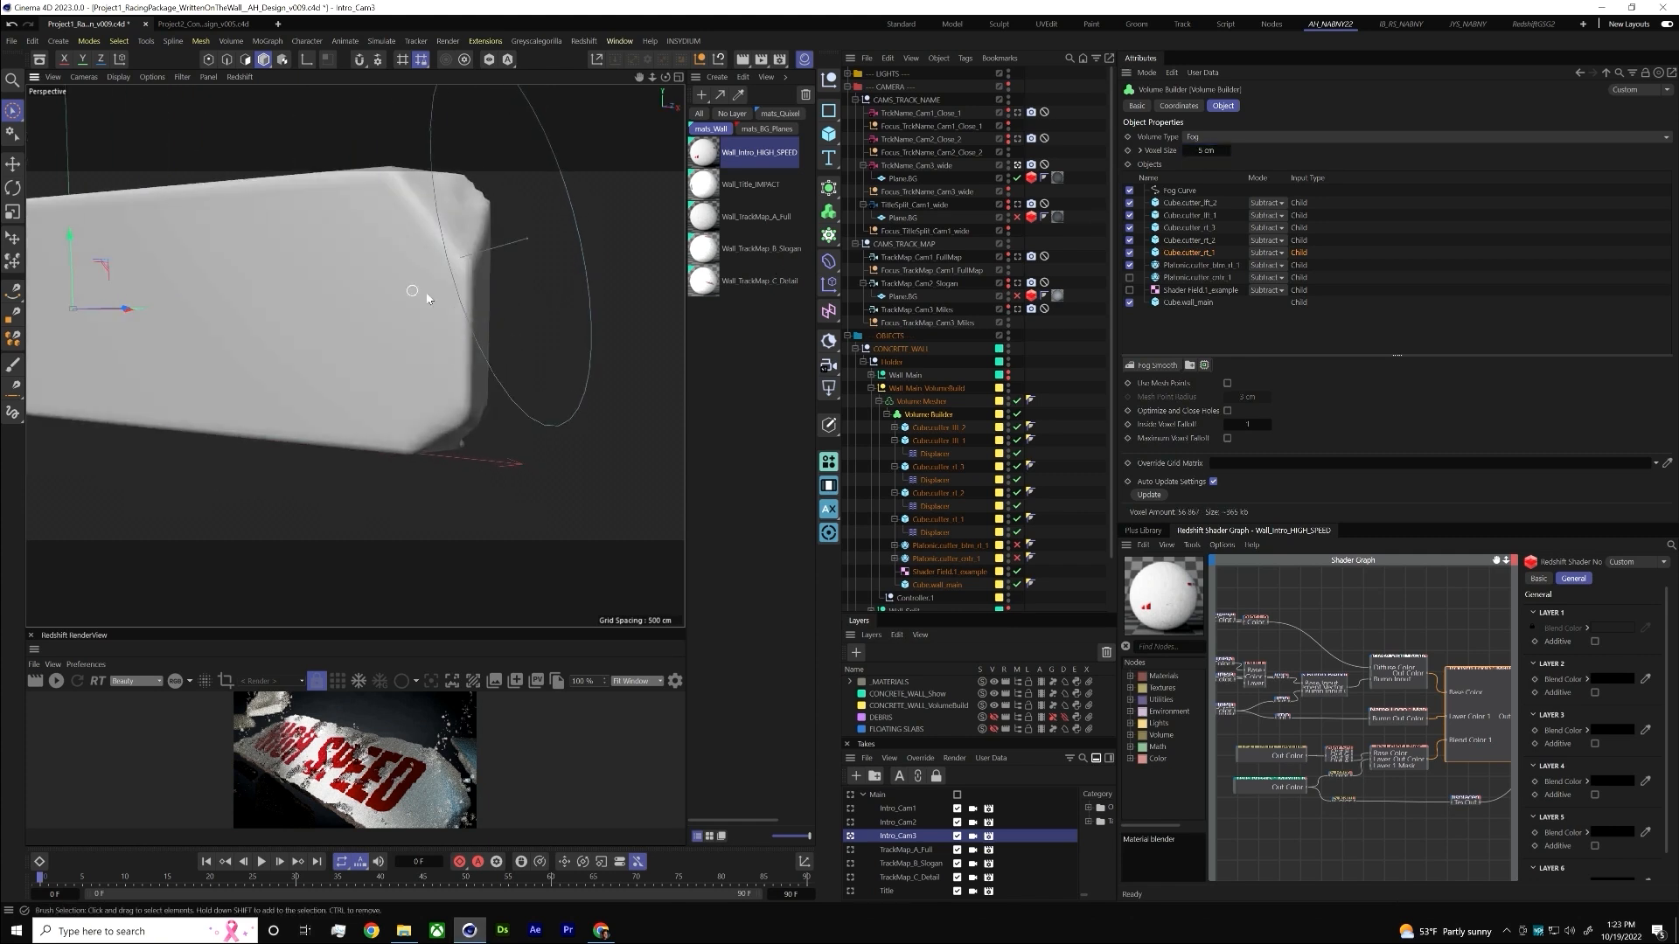
- Try enlarging Cube.cutter_rt_1 along X to preview a deeper cut, and undo the change
{"action": "left_click", "coordinate": [933, 520]}
{"action": "left_click_drag", "start_coordinate": [473, 245], "coordinate": [436, 310]}
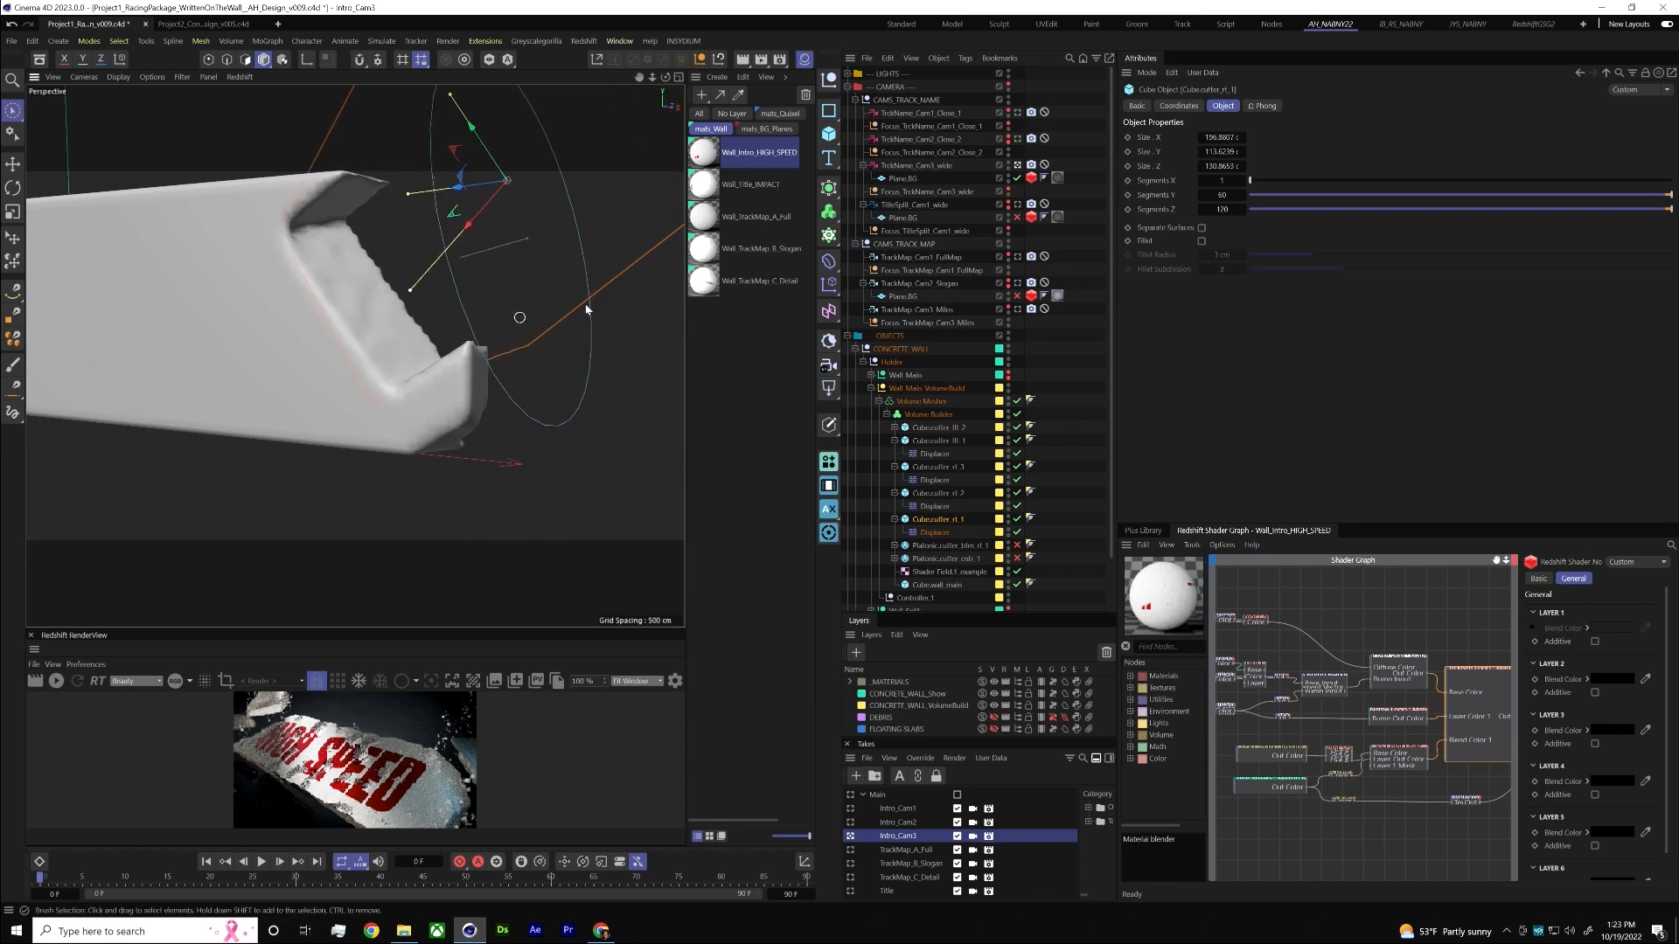
{"action": "key", "text": "ctrl+z"}
- Set the Volume Builder's Voxel Size to 1 cm
{"action": "left_click", "coordinate": [929, 414]}
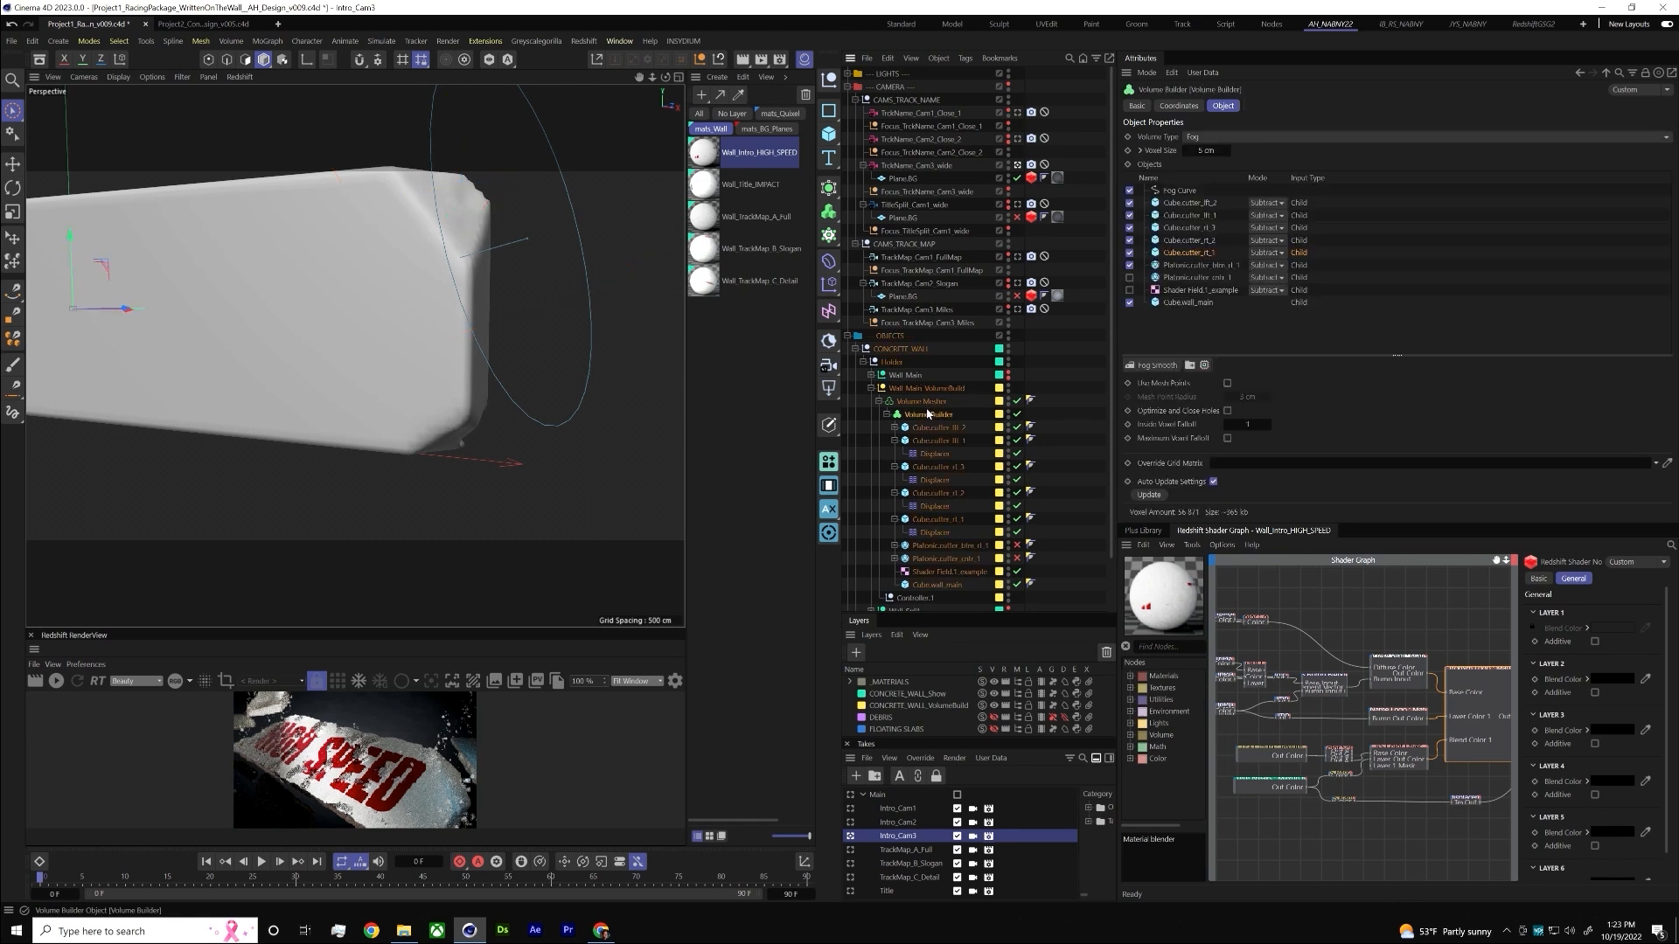
{"action": "left_click", "coordinate": [1224, 150]}
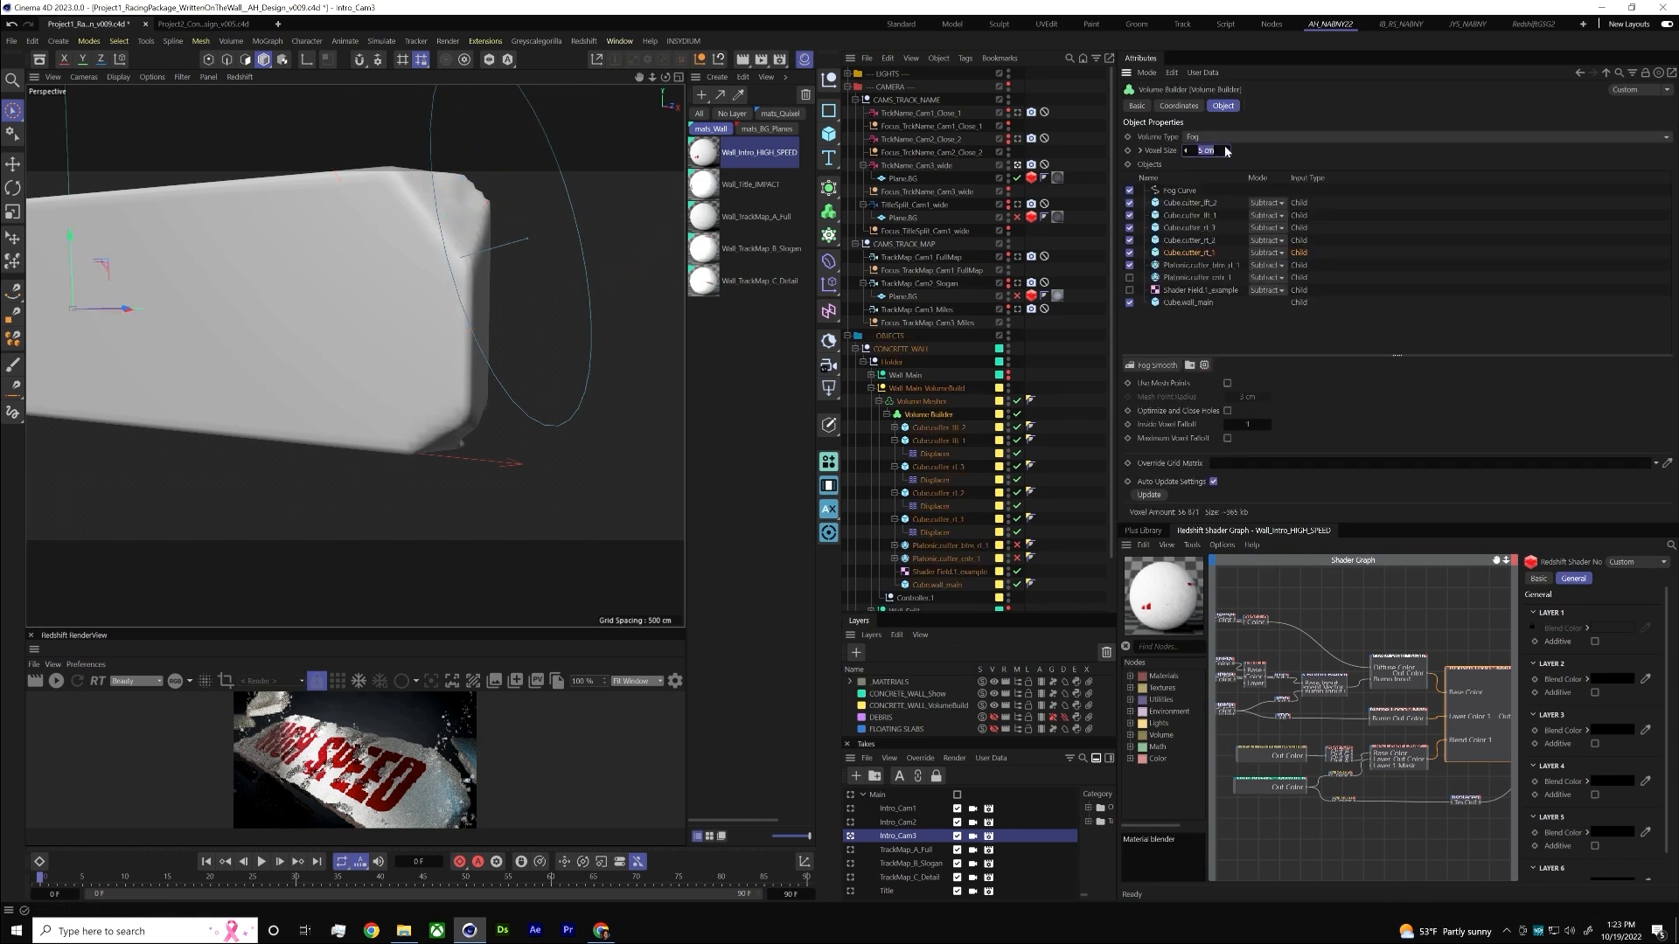
{"action": "type", "text": "1"}
{"action": "key", "text": "Return"}
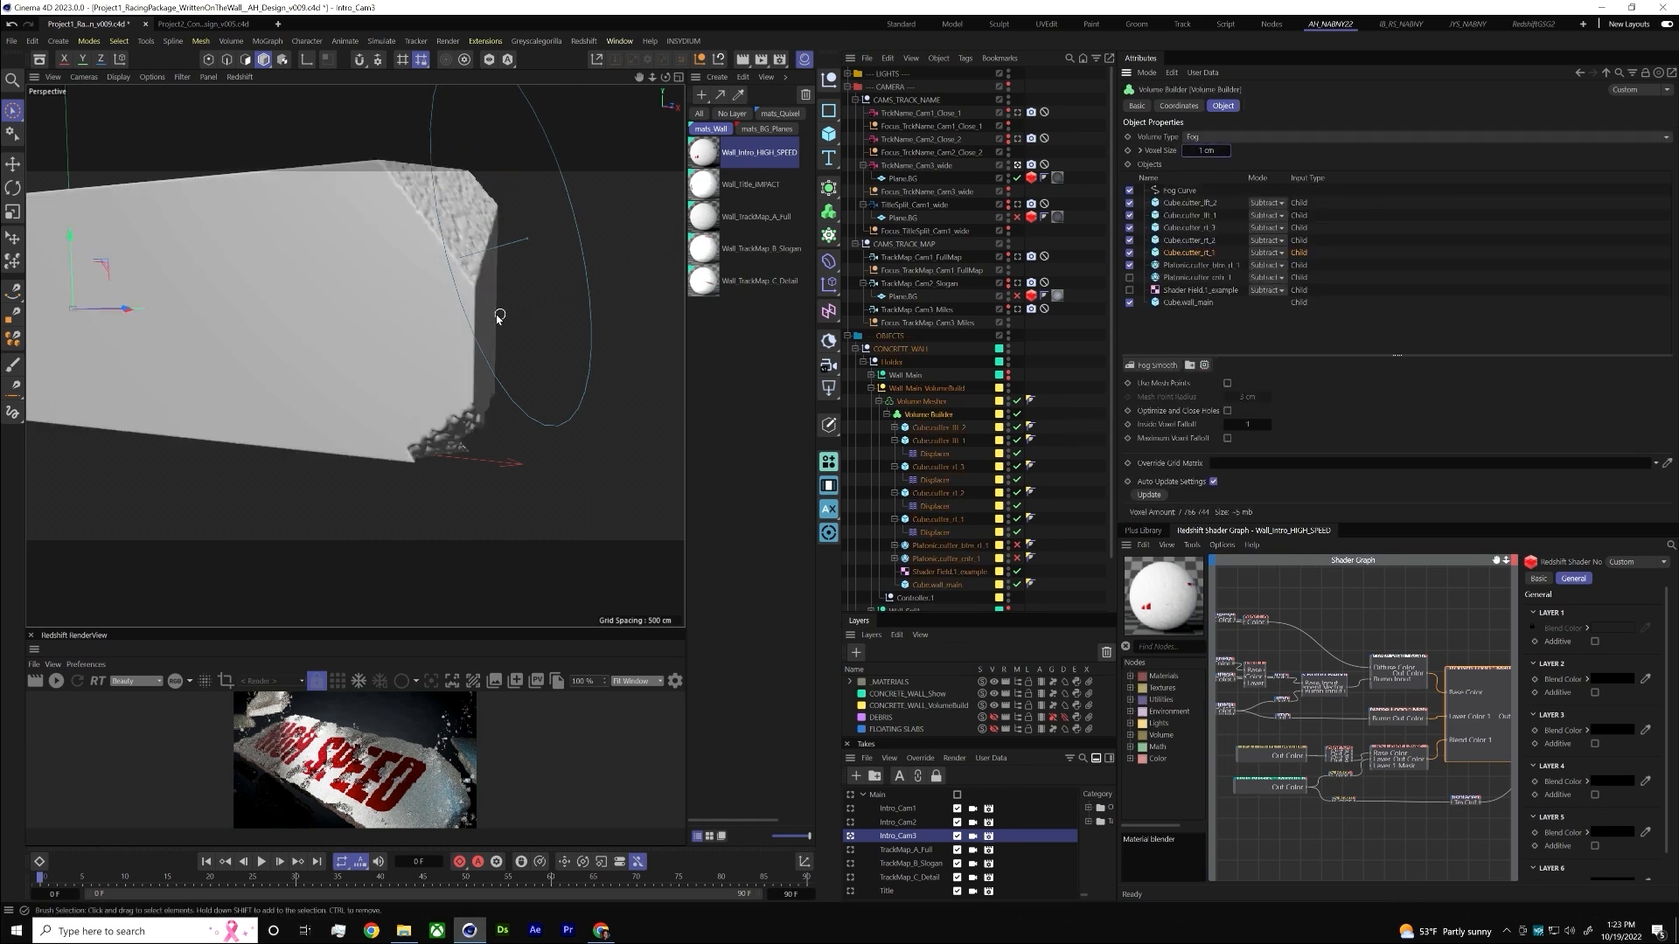
- Enable Platonic.cutter_btm_rt_1 and move it along the wall's bottom edge, away from the corner
{"action": "left_click_drag", "start_coordinate": [405, 314], "coordinate": [779, 495], "text": "alt"}
{"action": "left_click", "coordinate": [946, 545]}
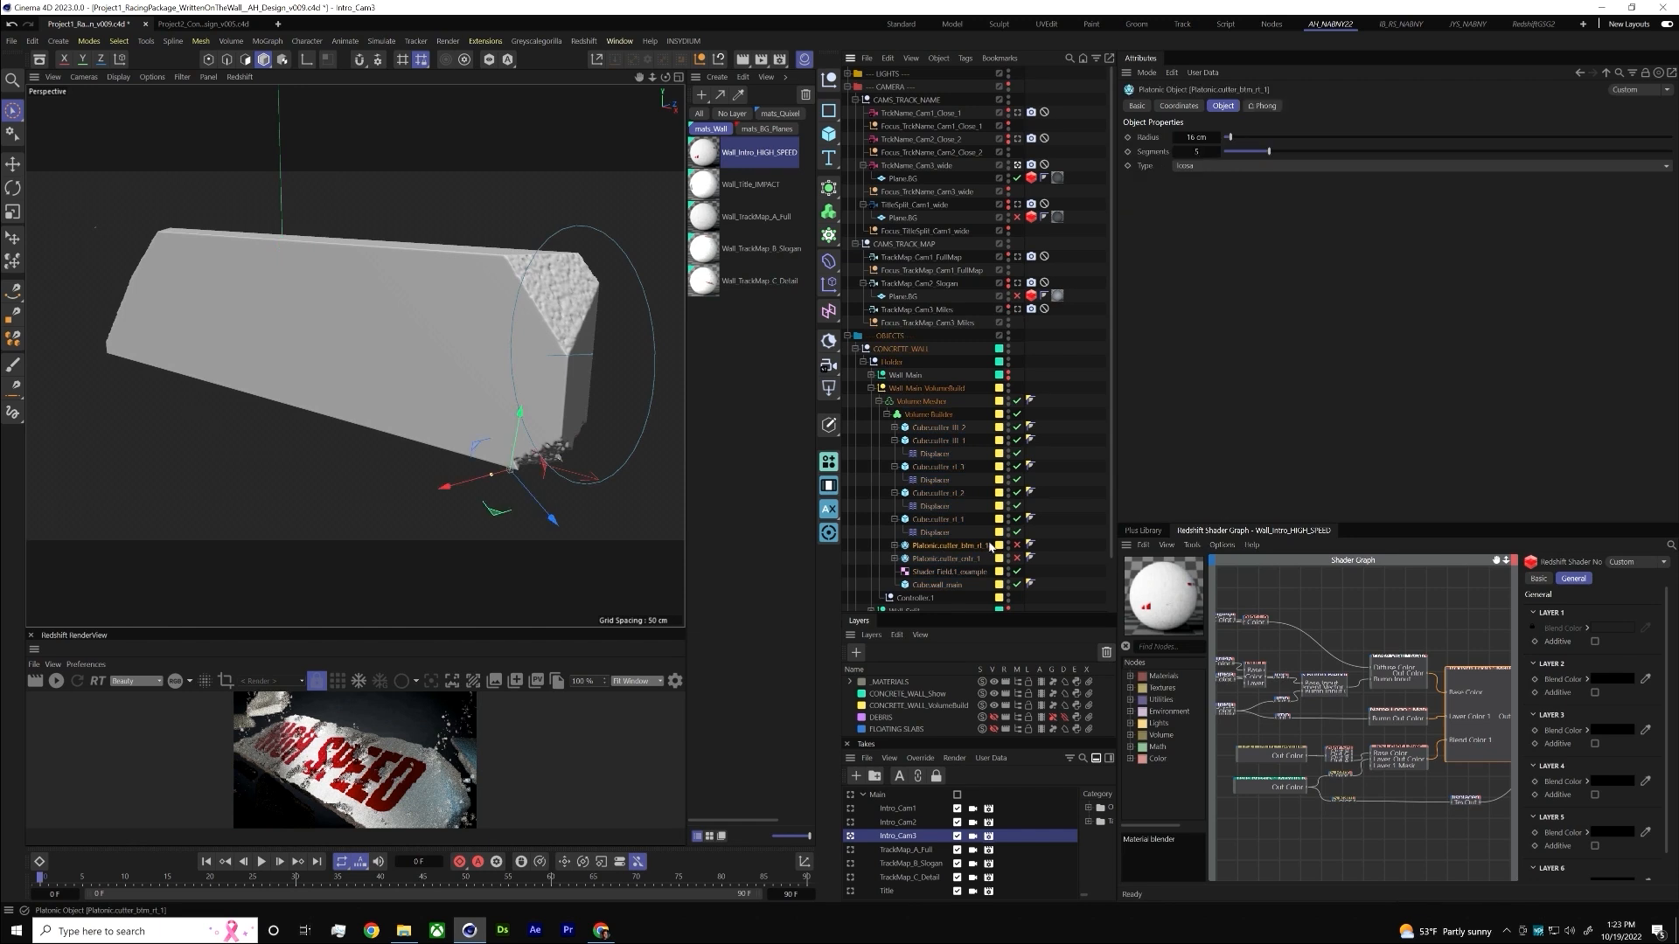
{"action": "scroll", "coordinate": [516, 479], "scroll_direction": "up", "scroll_amount": 3}
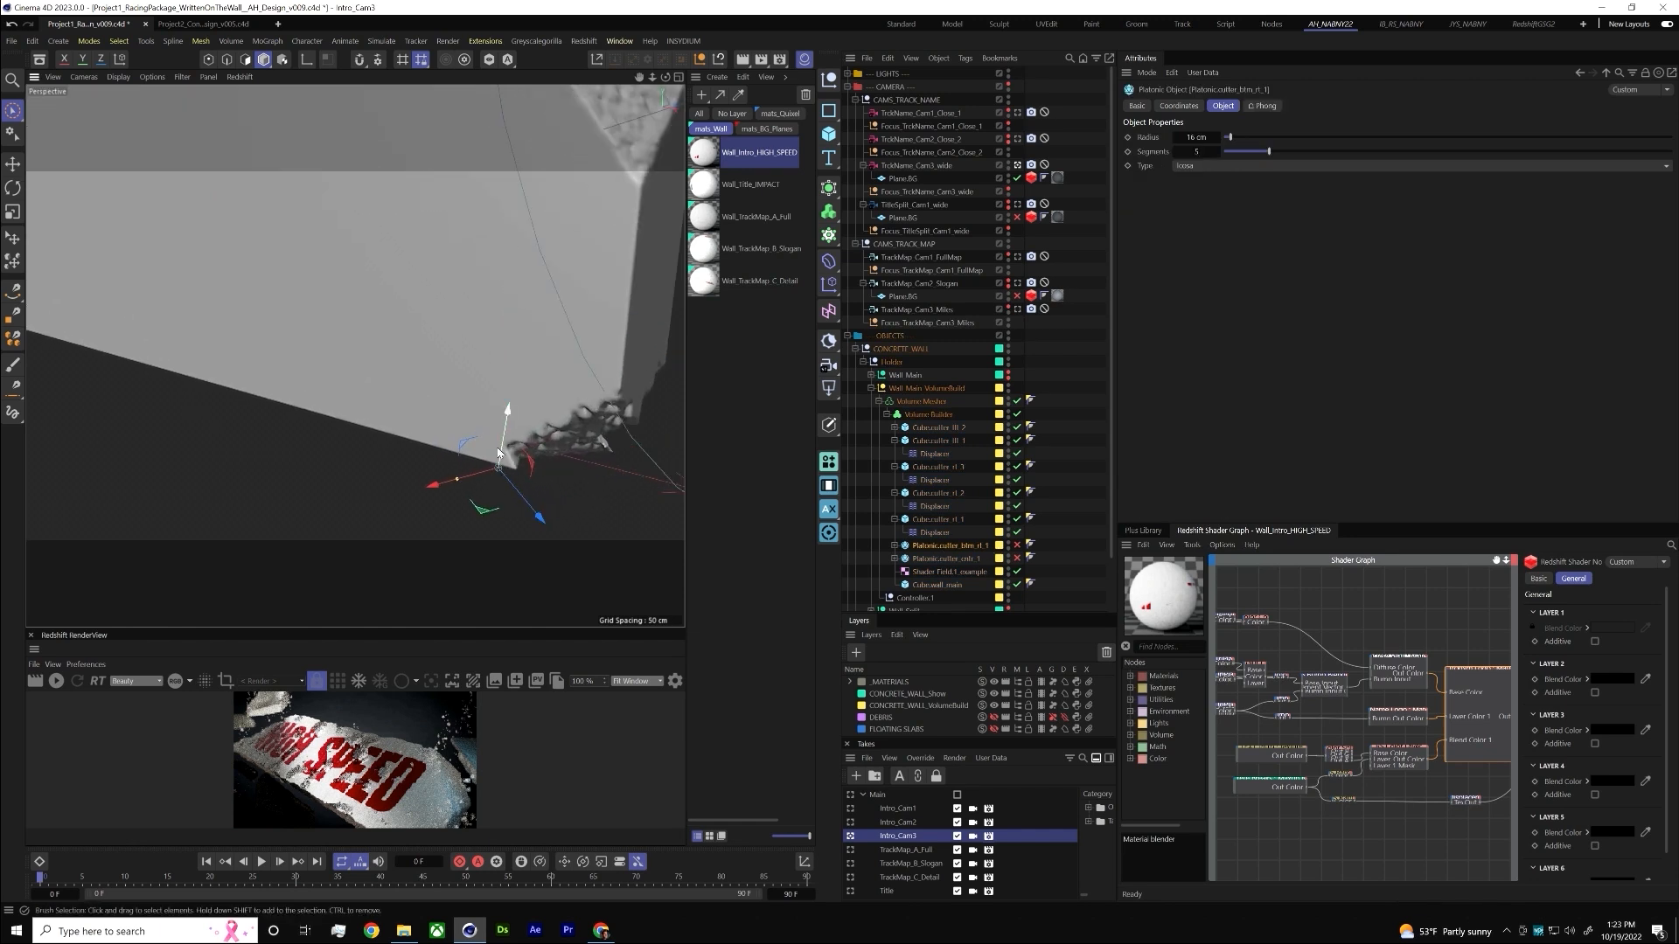
{"action": "scroll", "coordinate": [516, 480], "scroll_direction": "down", "scroll_amount": 4}
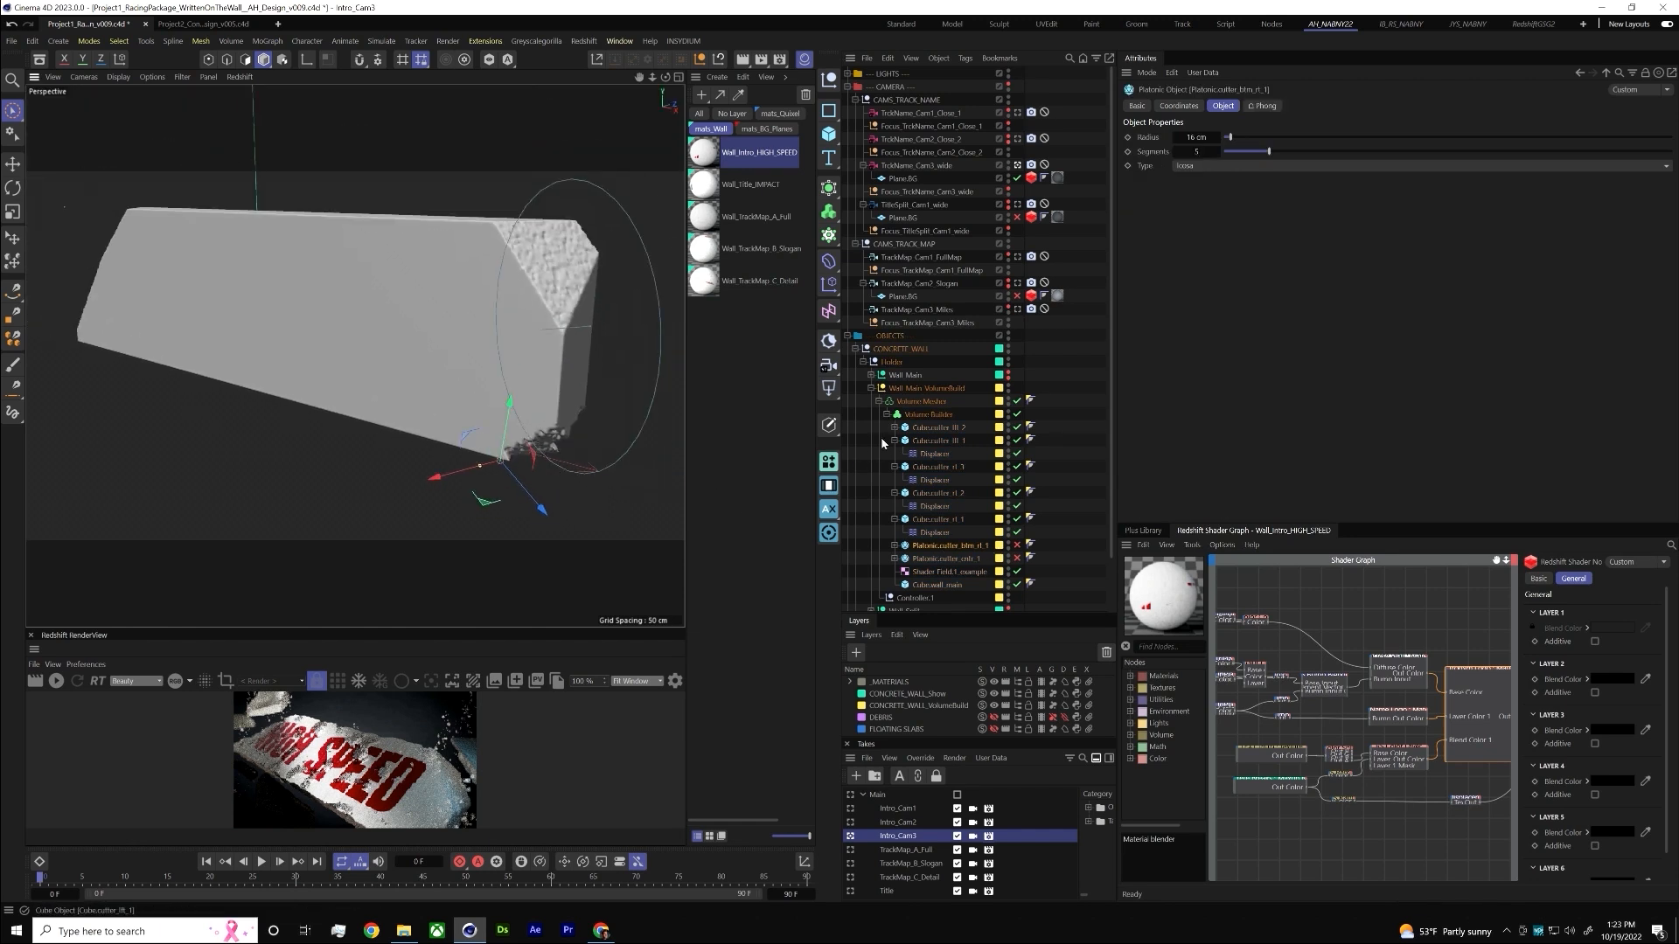
{"action": "left_click", "coordinate": [925, 416]}
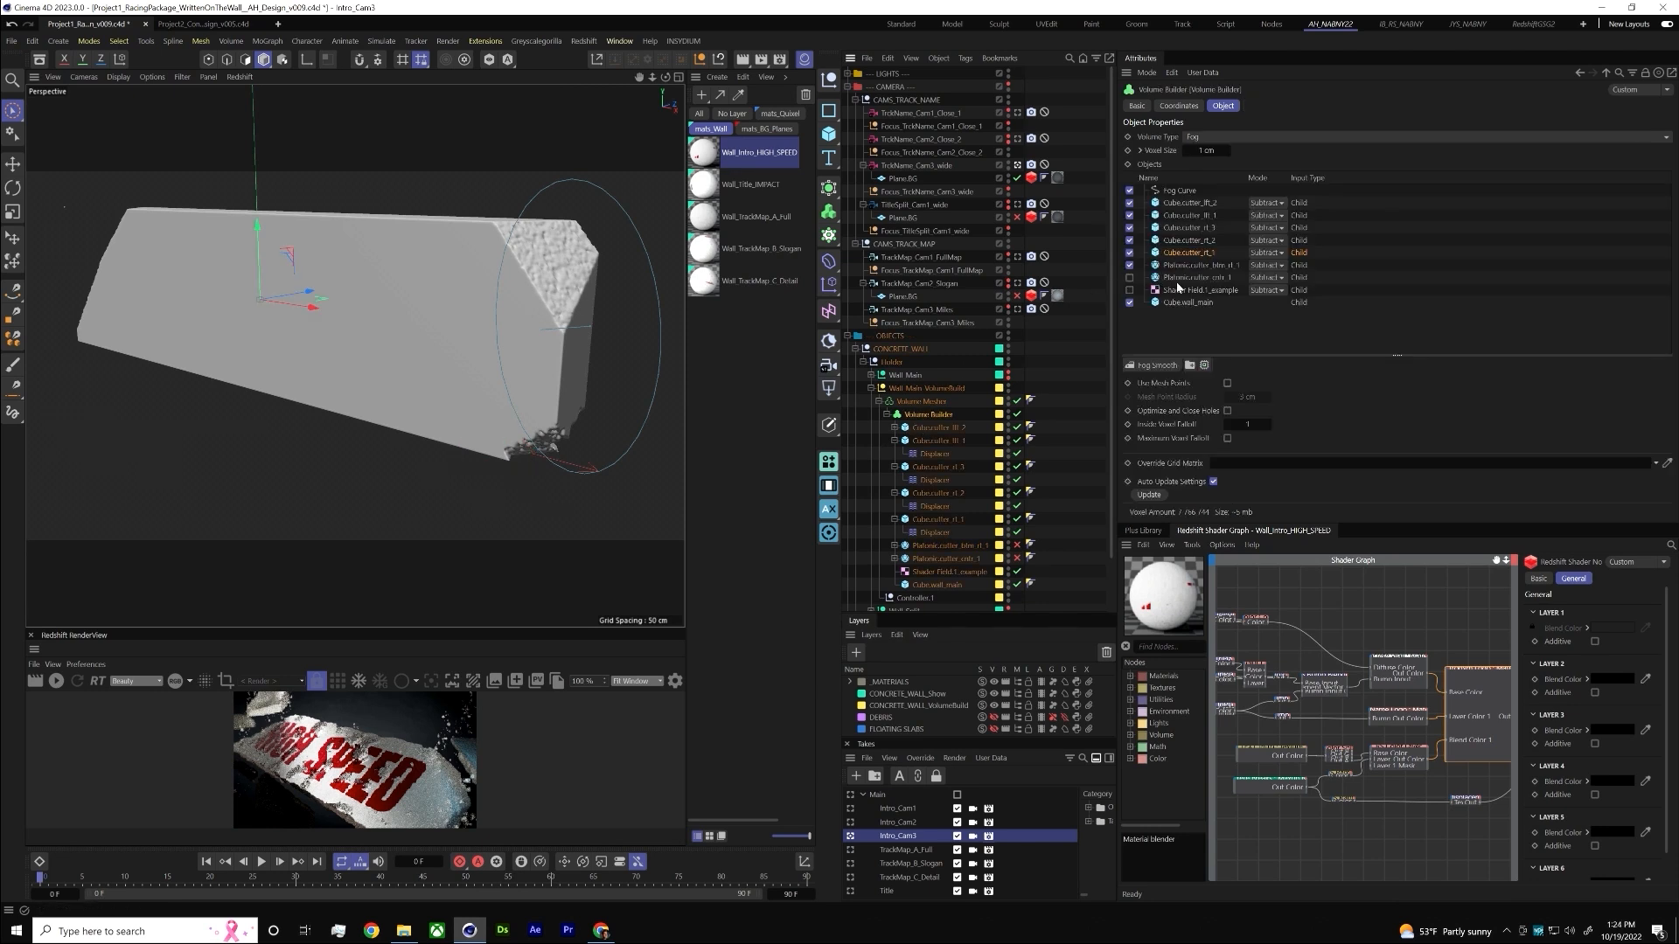
{"action": "left_click", "coordinate": [1019, 546]}
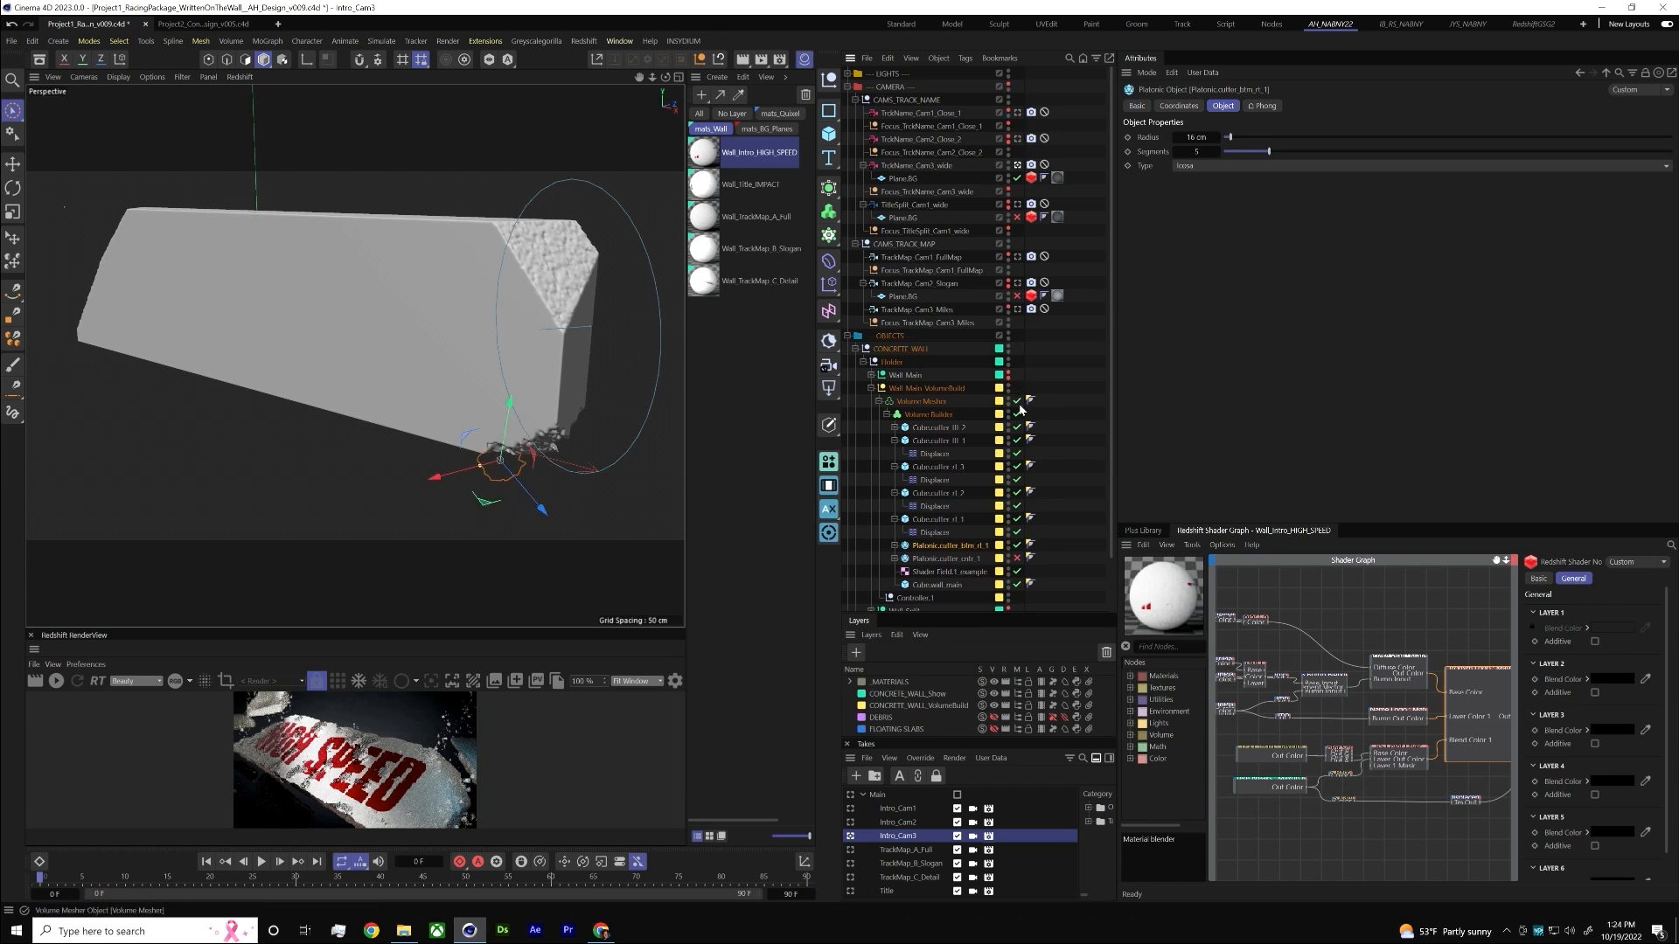
{"action": "left_click_drag", "start_coordinate": [442, 477], "coordinate": [328, 506]}
- Add a default Platonic object to show the cutter's base shape, and delete it
{"action": "left_click_drag", "start_coordinate": [836, 136], "coordinate": [875, 303]}
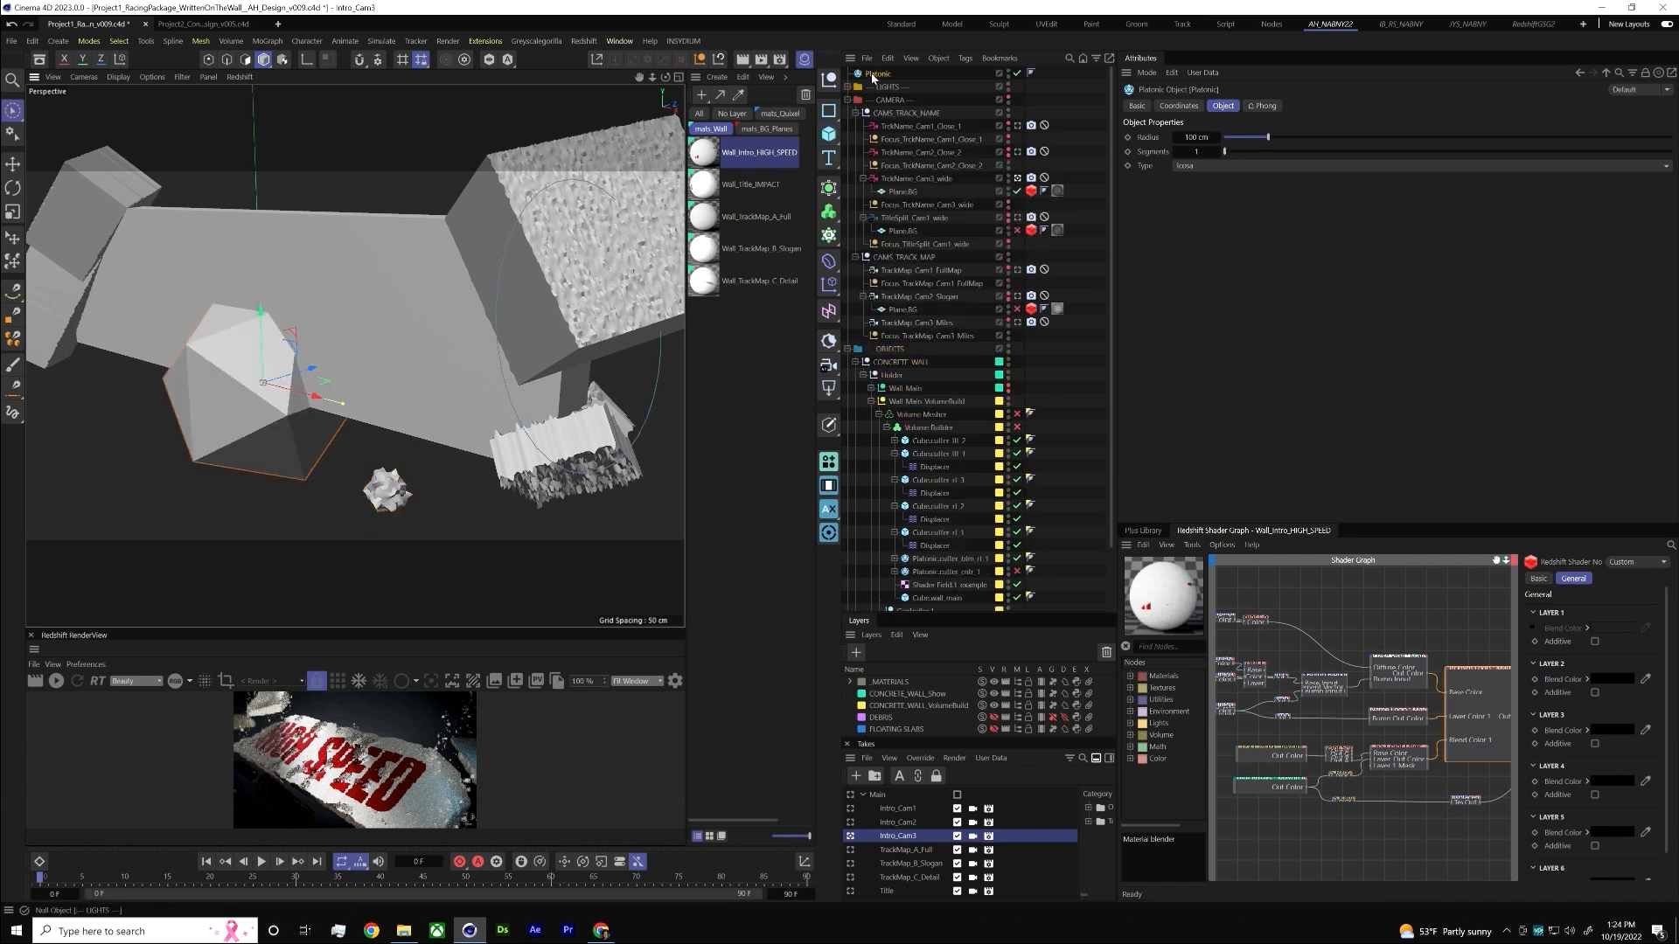
{"action": "key", "text": "Delete"}
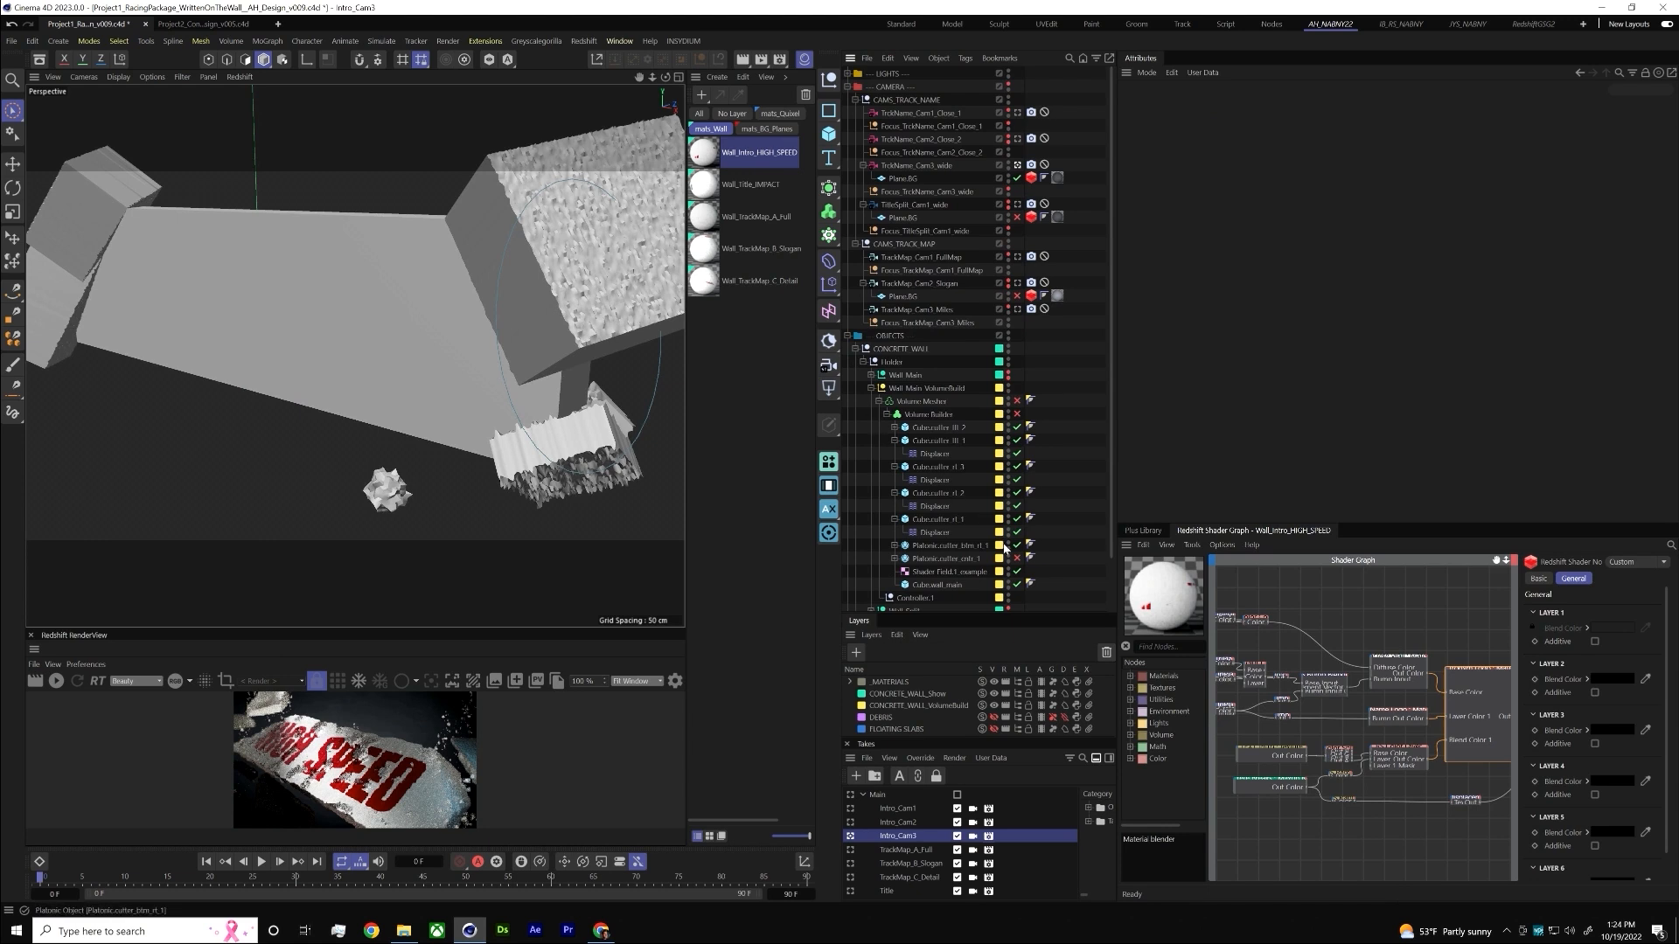
- Inspect the Displacer under Platonic.cutter_btm_rt_1 and show the cutter's mesh with Gouraud Shading (Lines)
{"action": "left_click", "coordinate": [894, 545]}
{"action": "left_click", "coordinate": [932, 557]}
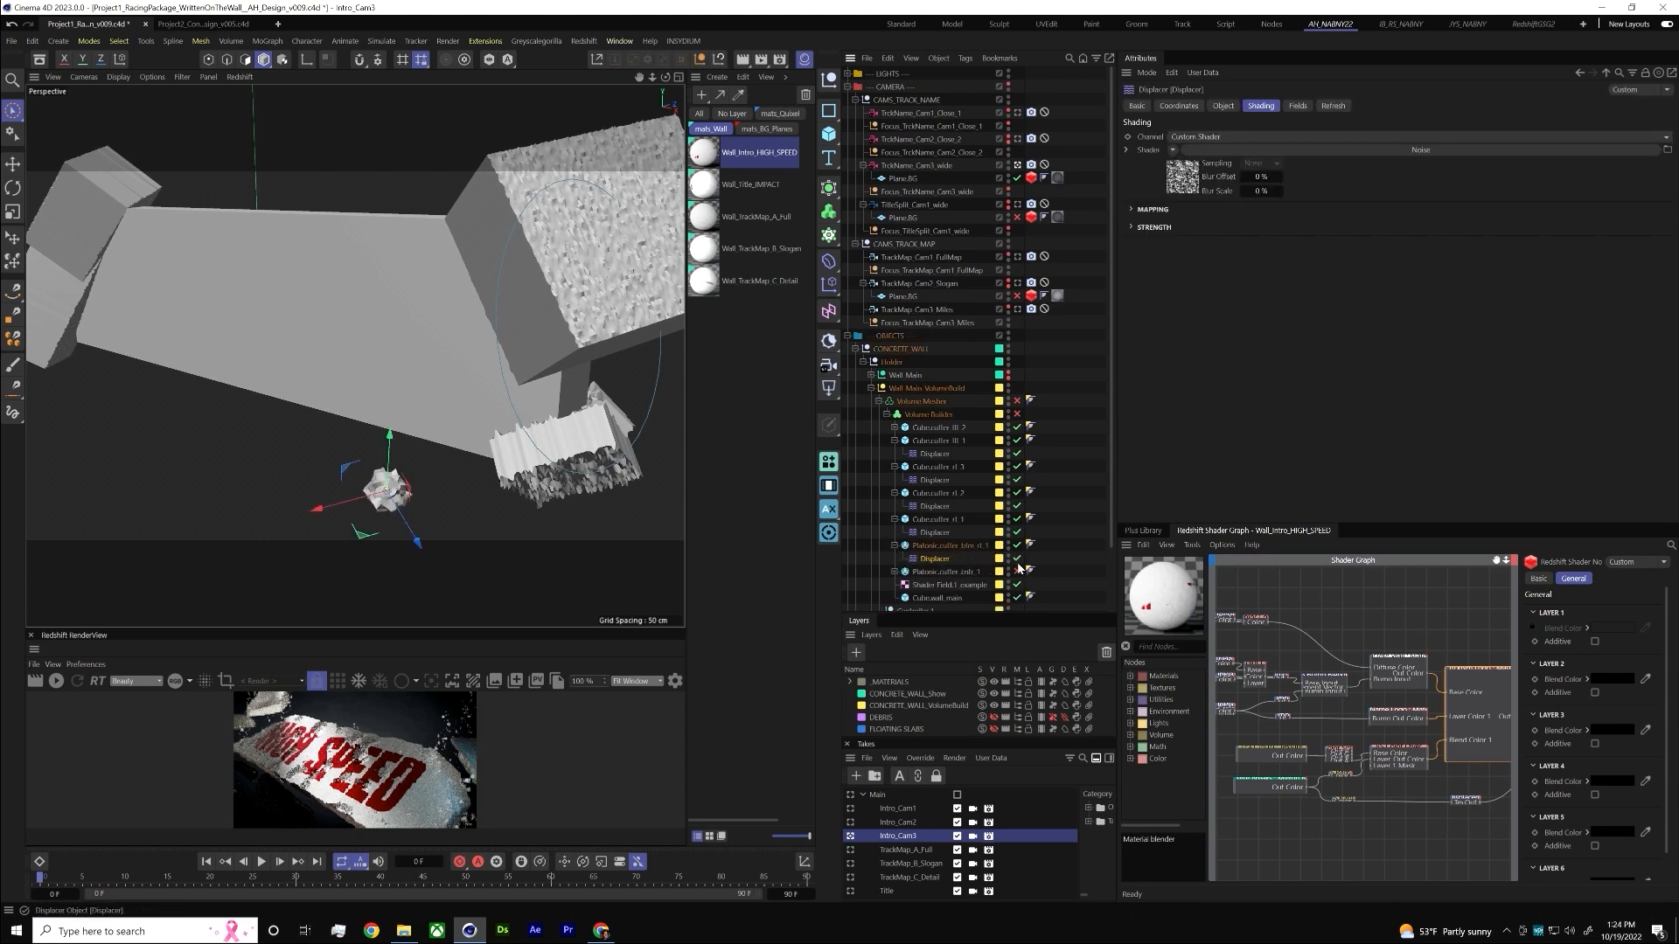
{"action": "left_click", "coordinate": [962, 547]}
{"action": "key", "text": "n"}
{"action": "key", "text": "b"}
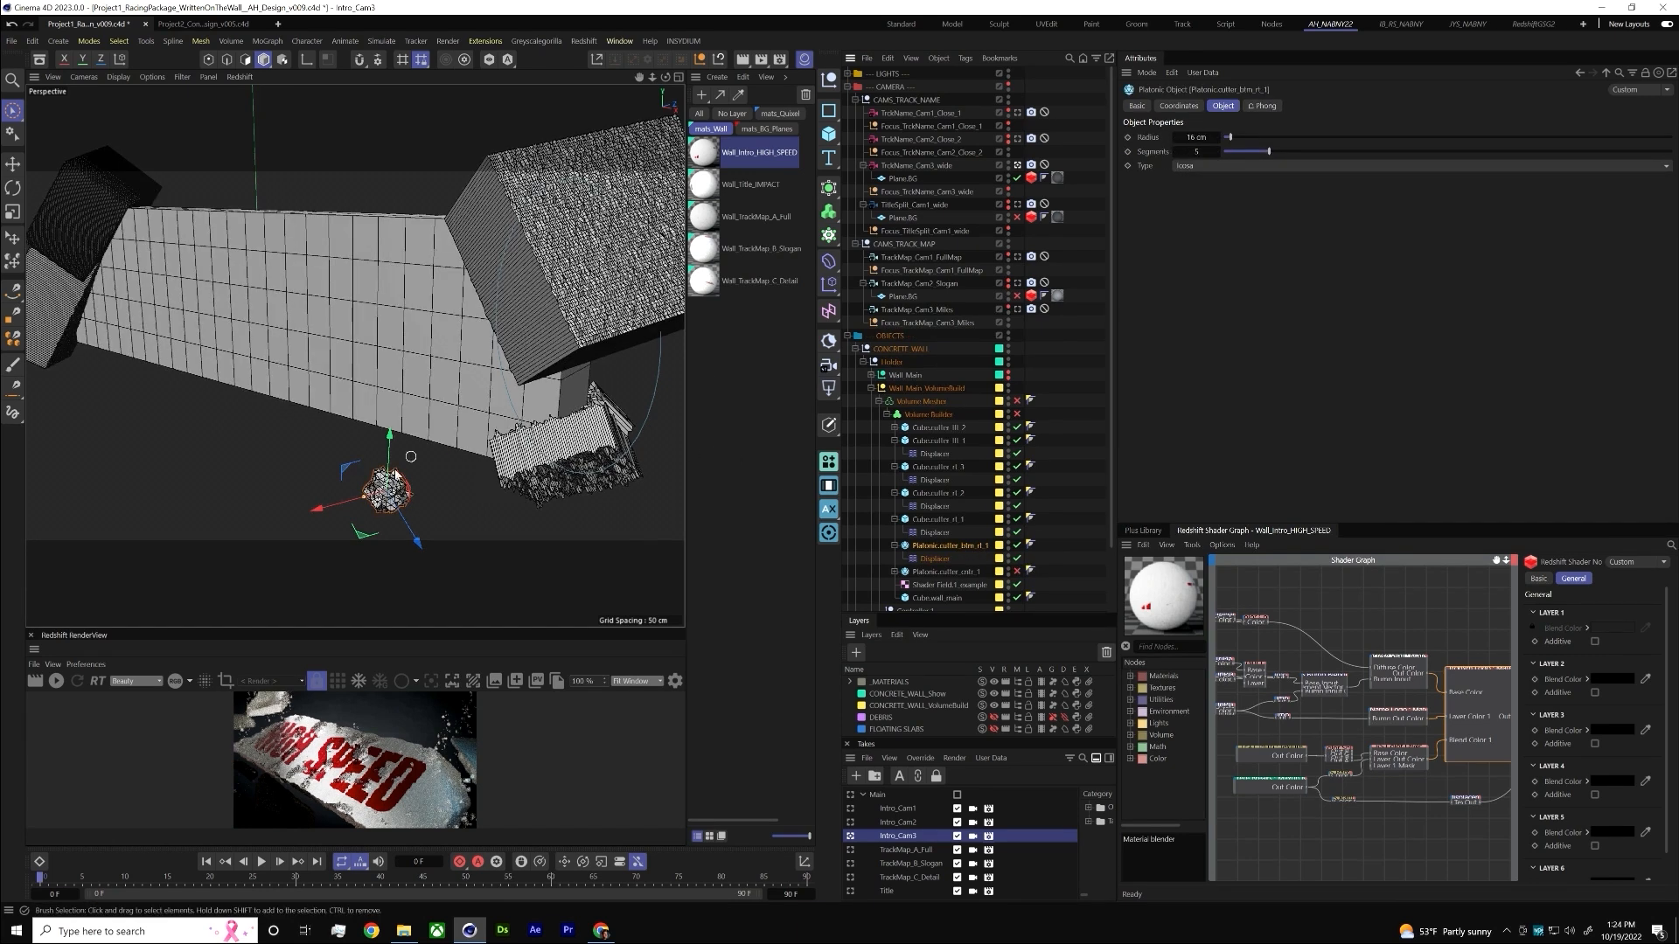
- Compare the Platonic cutter with its Displacer off and on, and re-enable the Volume Builder and Volume Mesher
{"action": "left_click", "coordinate": [936, 558]}
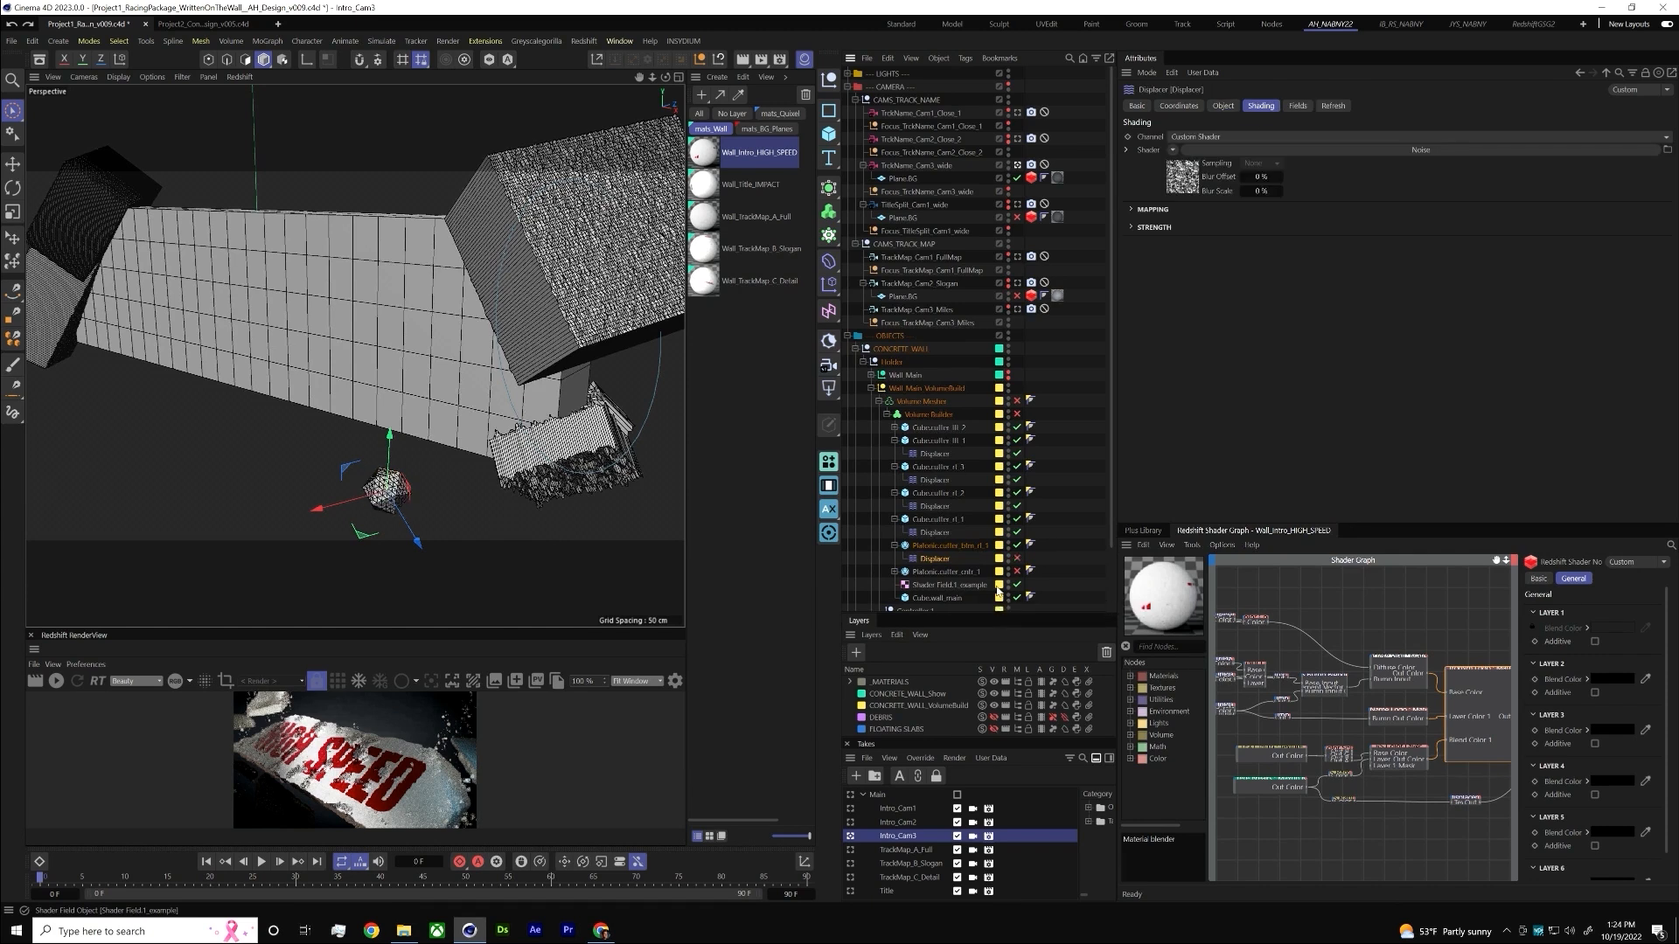
{"action": "left_click", "coordinate": [1017, 558]}
{"action": "left_click", "coordinate": [1017, 413]}
{"action": "left_click", "coordinate": [1017, 400]}
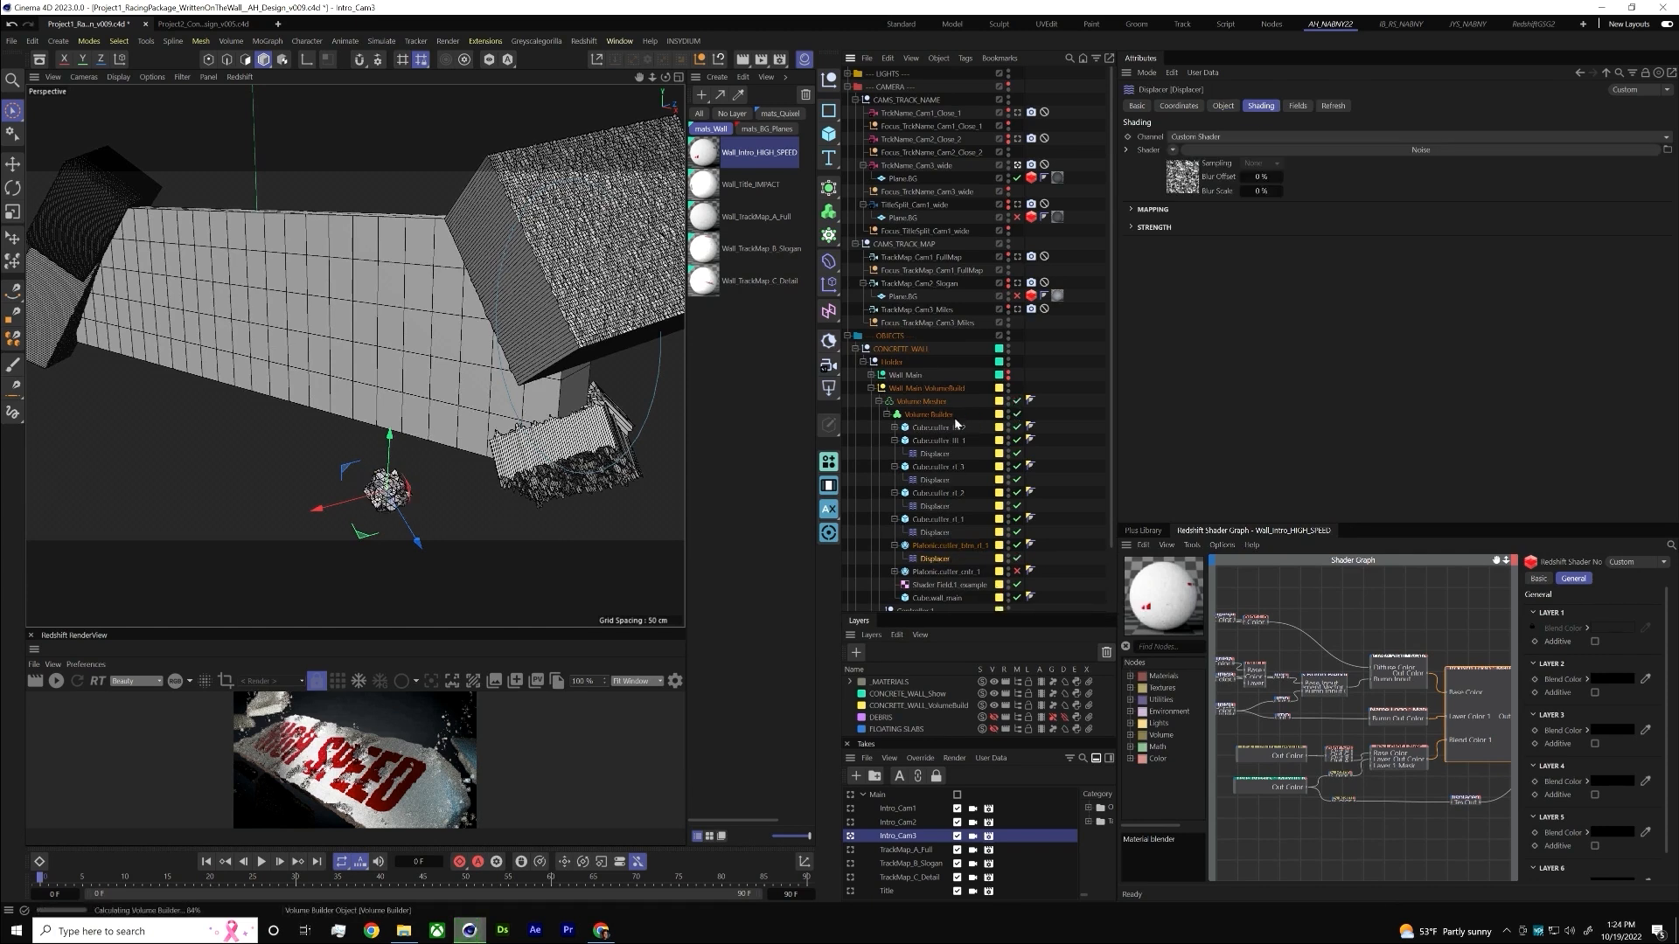
- Undo the last changes to the Platonic cutter and re-enable the Volume Mesher and Volume Builder
{"action": "key", "text": "ctrl+z"}
{"action": "key", "text": "ctrl+z"}
{"action": "key", "text": "ctrl+z"}
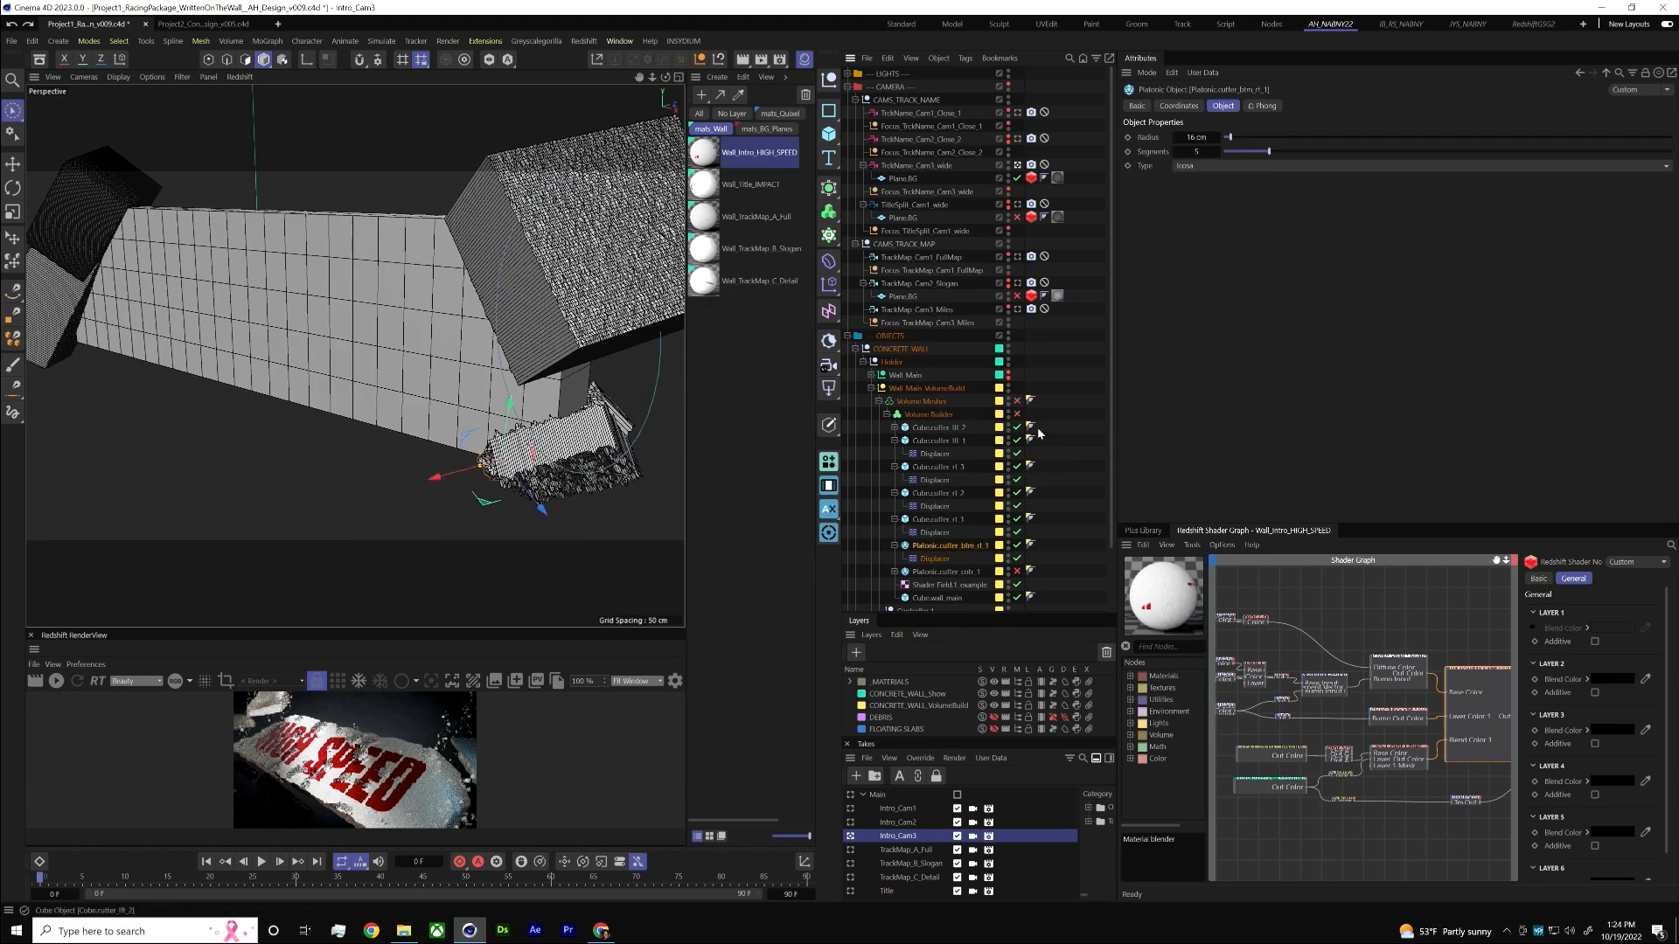
{"action": "left_click", "coordinate": [1017, 400]}
{"action": "left_click", "coordinate": [1018, 415]}
{"action": "left_click", "coordinate": [1018, 415]}
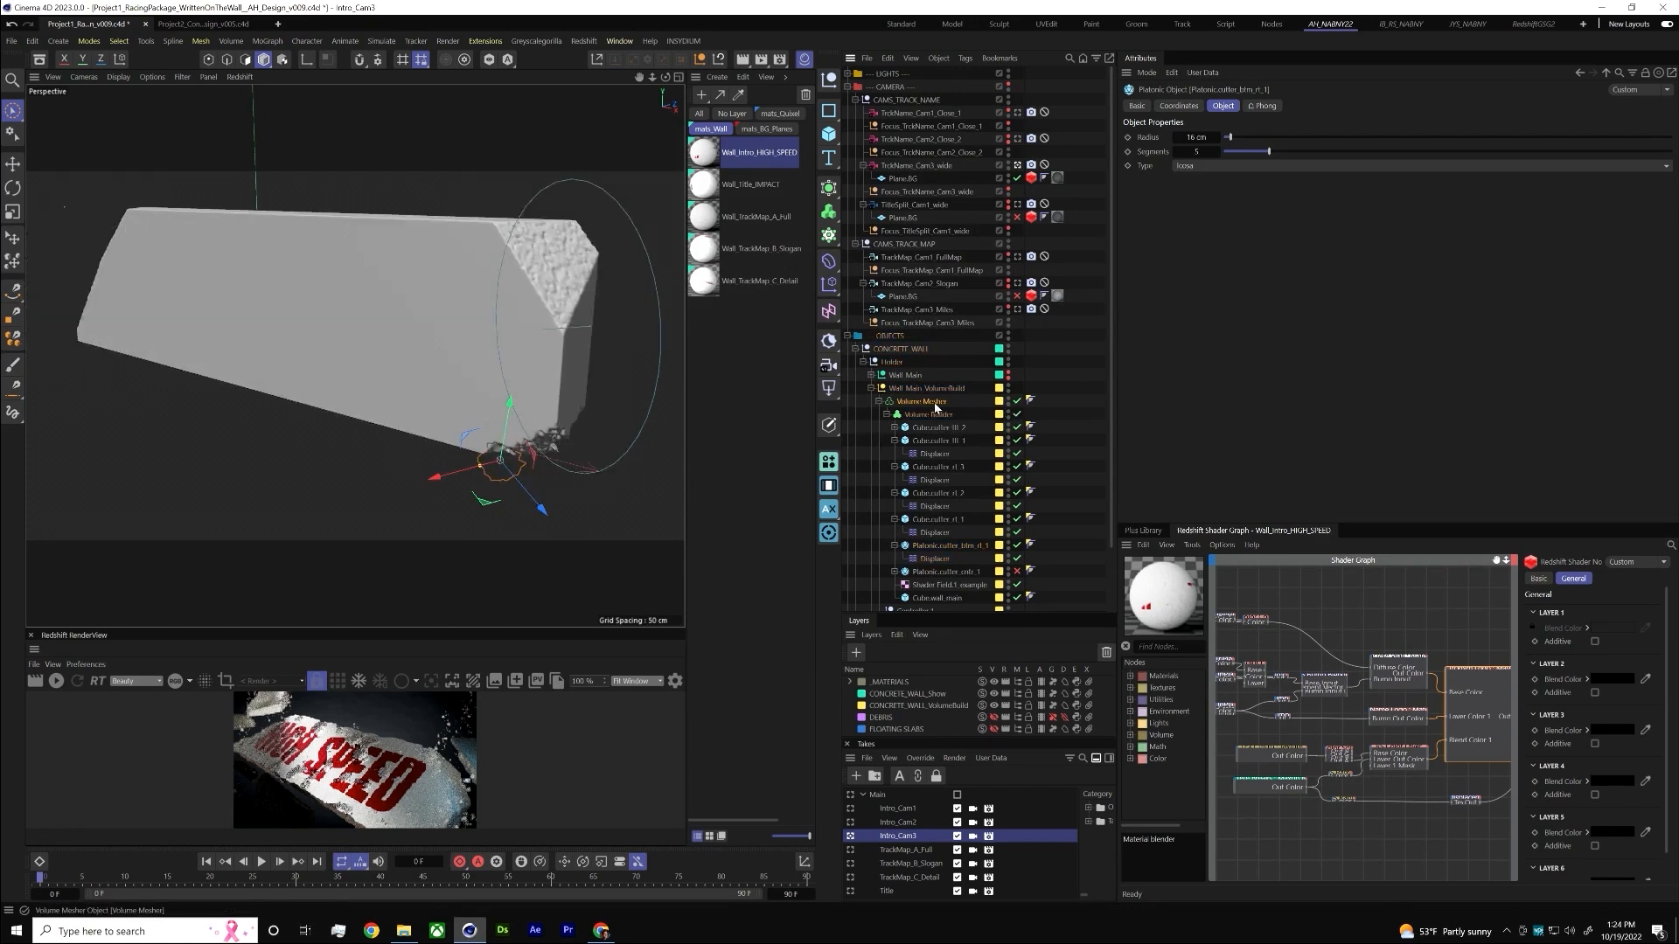
- Enable Platonic.cutter_cntr_1 in the Volume Builder's object list to carve a hole in the wall's face
{"action": "left_click", "coordinate": [930, 414]}
{"action": "scroll", "coordinate": [515, 423], "scroll_direction": "up", "scroll_amount": 2}
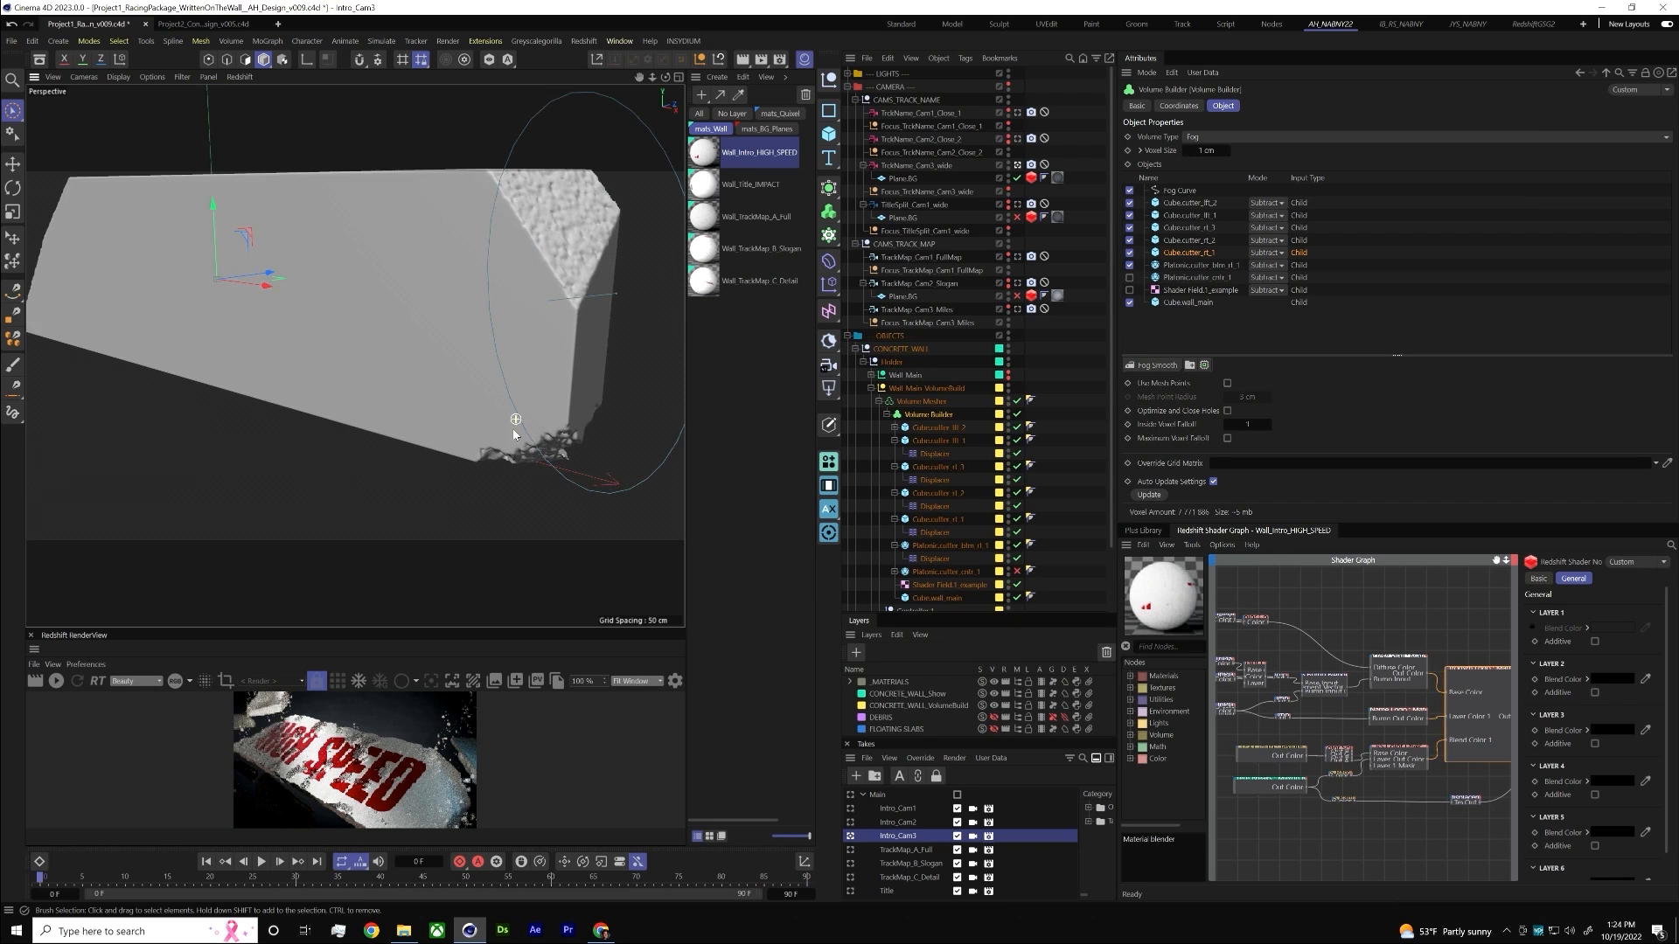
{"action": "left_click_drag", "start_coordinate": [505, 451], "coordinate": [484, 403], "text": "alt"}
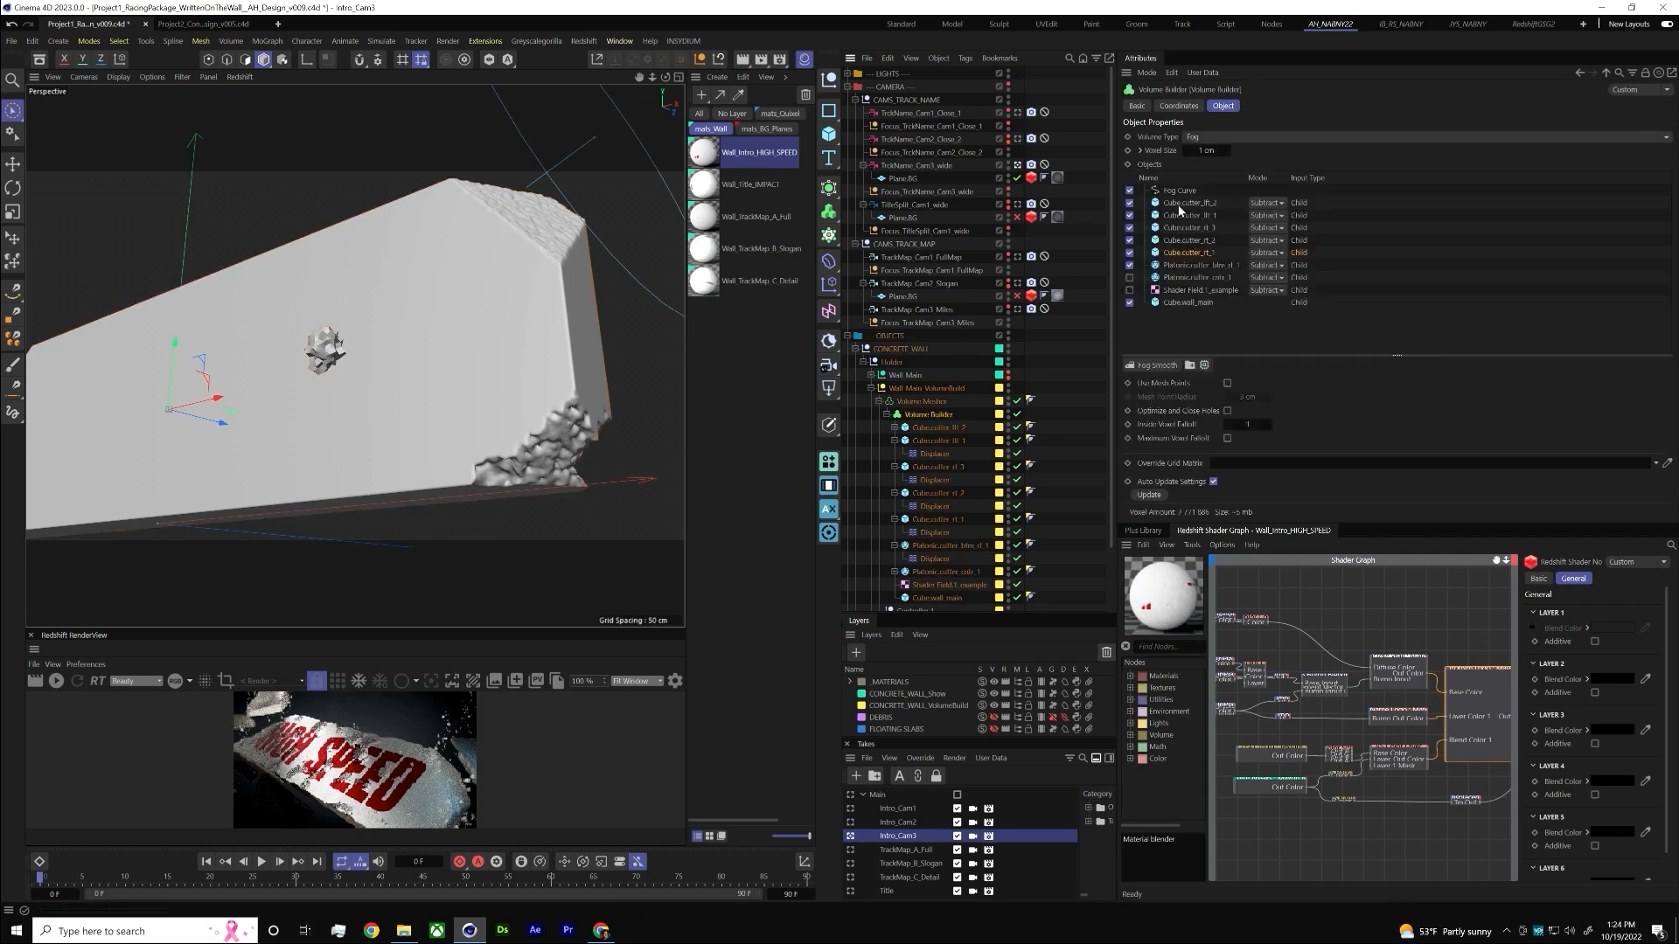
{"action": "left_click", "coordinate": [1129, 289]}
{"action": "left_click_drag", "start_coordinate": [221, 354], "coordinate": [406, 393], "text": "alt"}
{"action": "scroll", "coordinate": [935, 577], "scroll_direction": "down", "scroll_amount": 3}
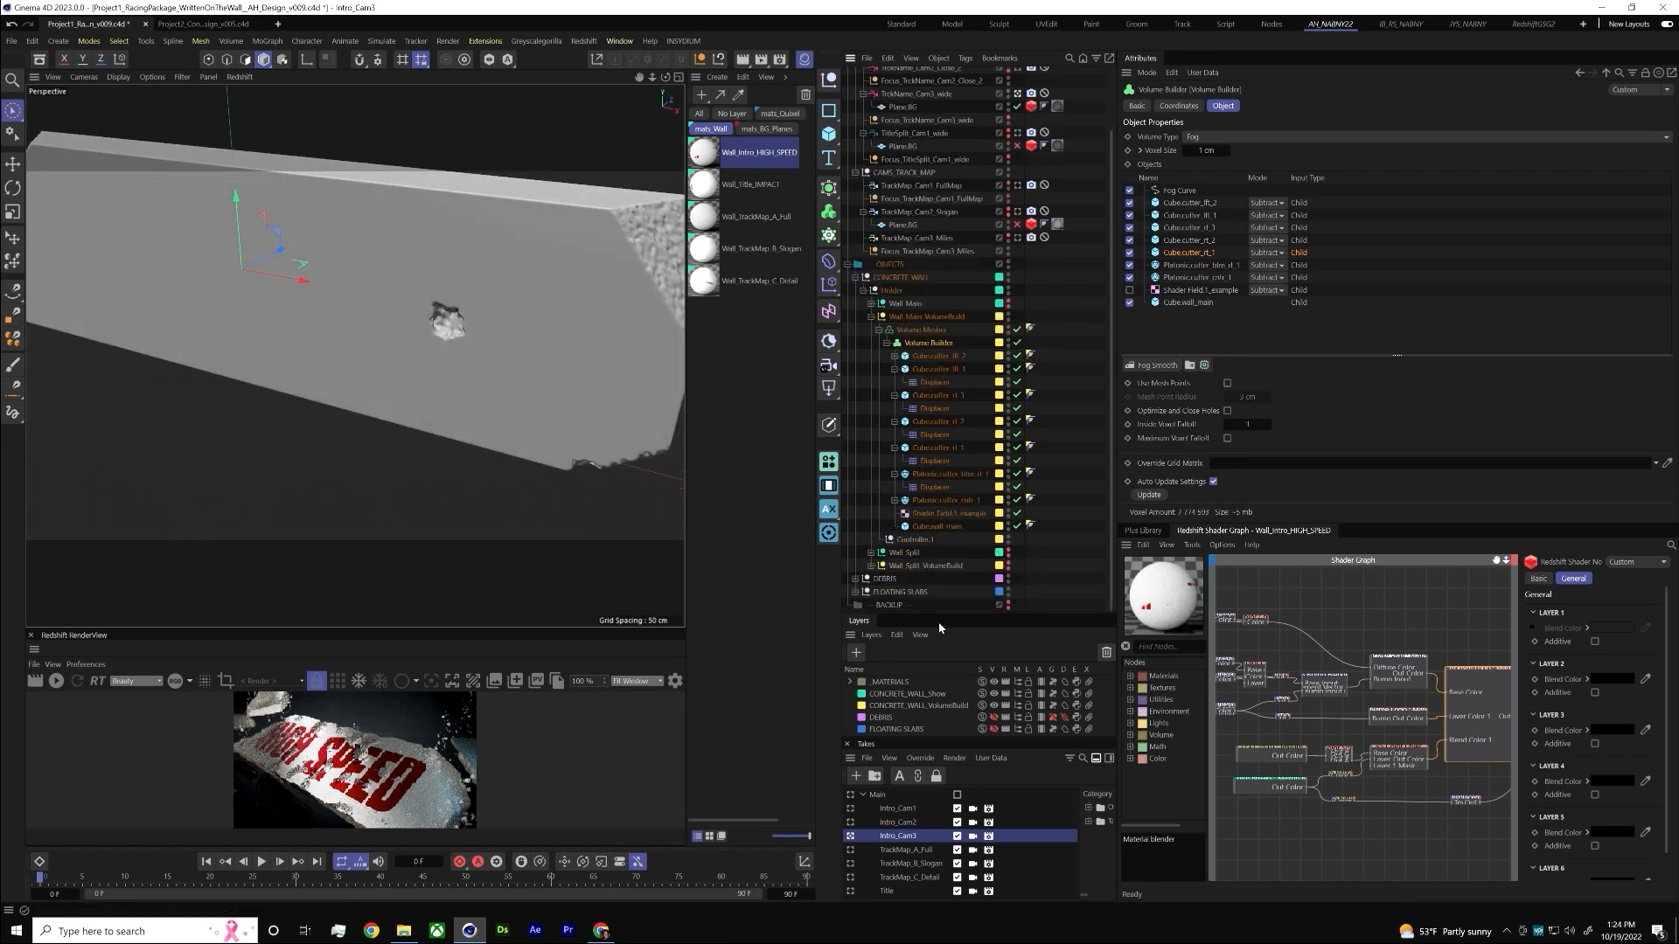
- Disable the Platonic.cutter_cntr_1 object and show the Volume Builder's object list again
{"action": "left_click", "coordinate": [448, 325]}
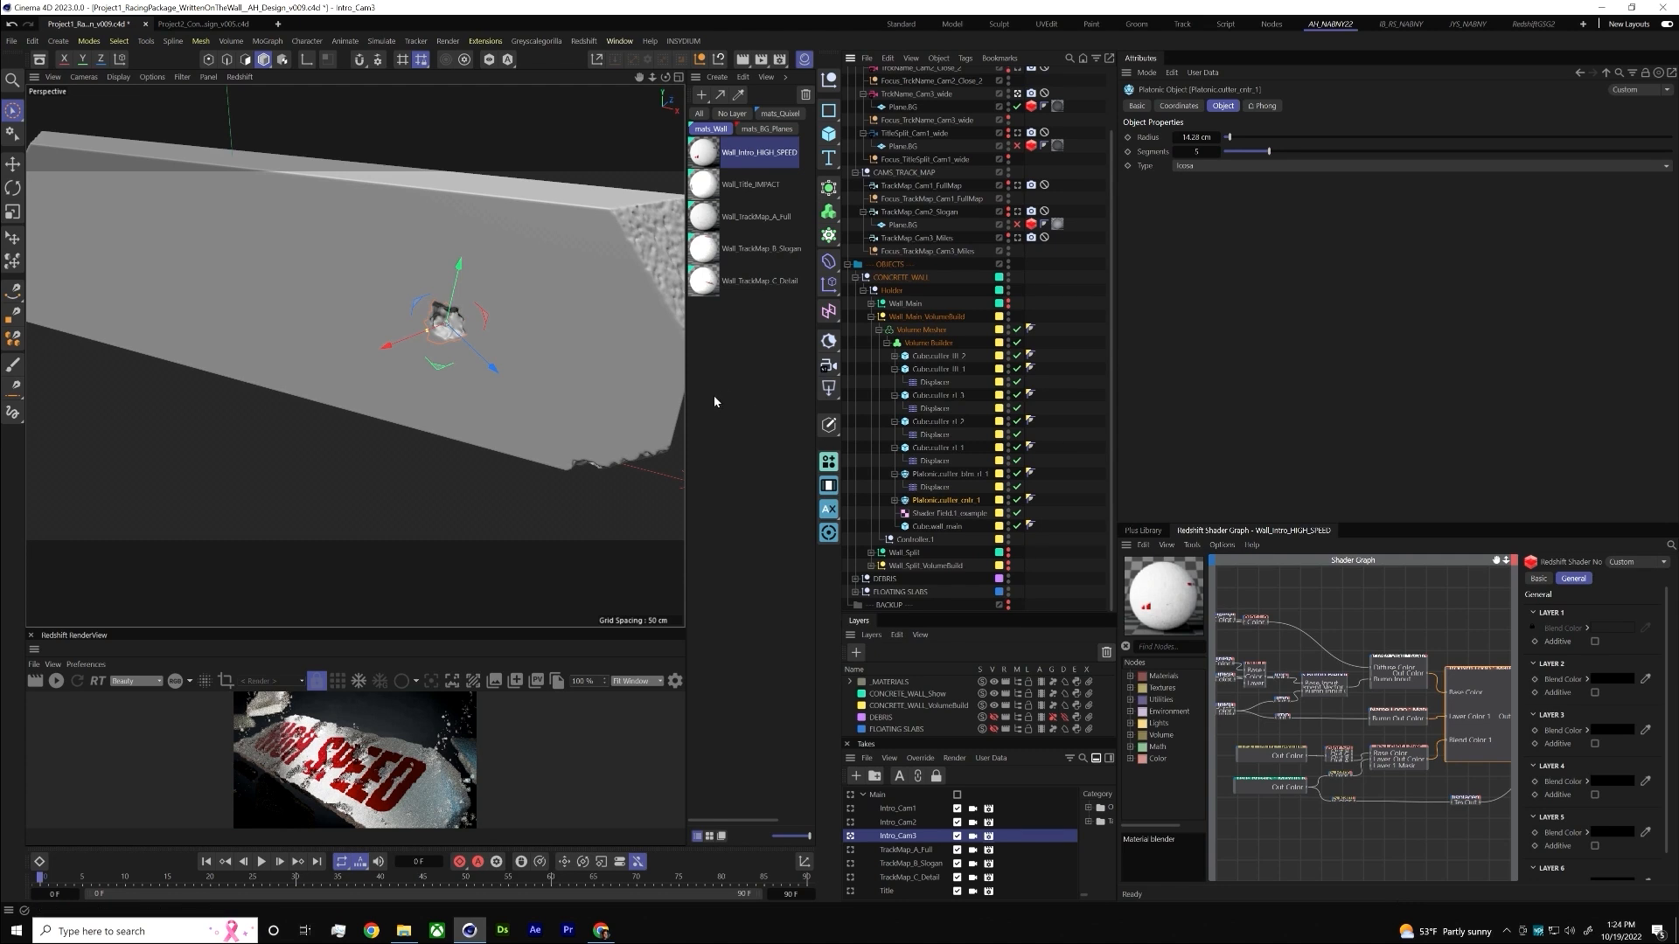
{"action": "left_click", "coordinate": [1017, 502]}
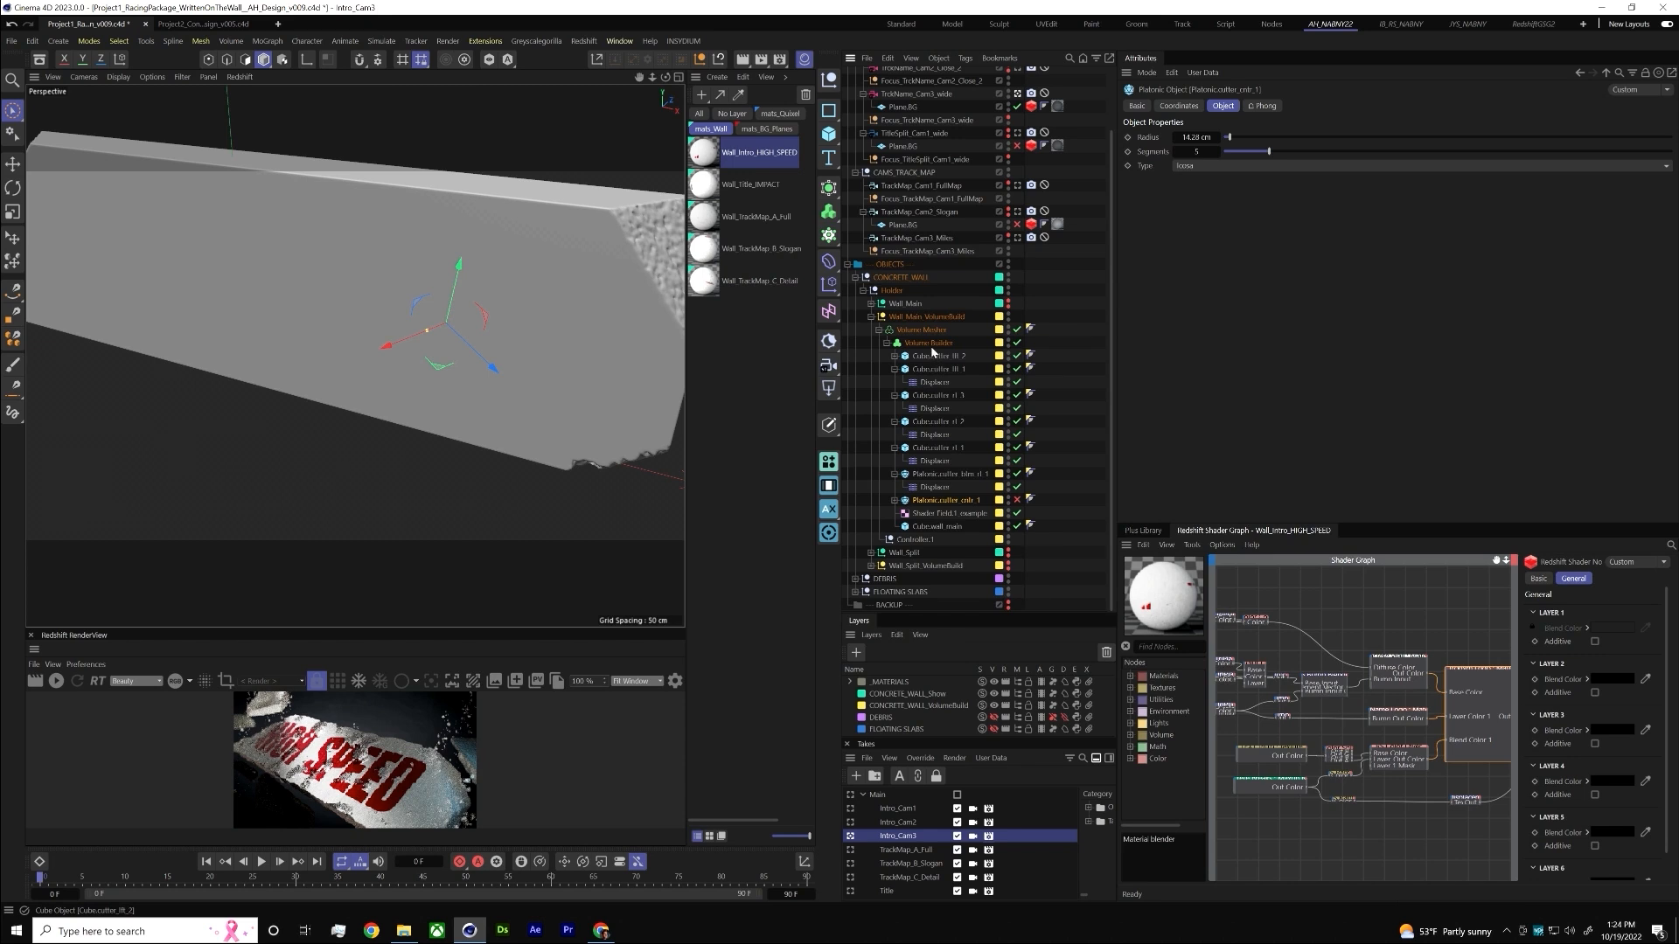
{"action": "left_click", "coordinate": [930, 345]}
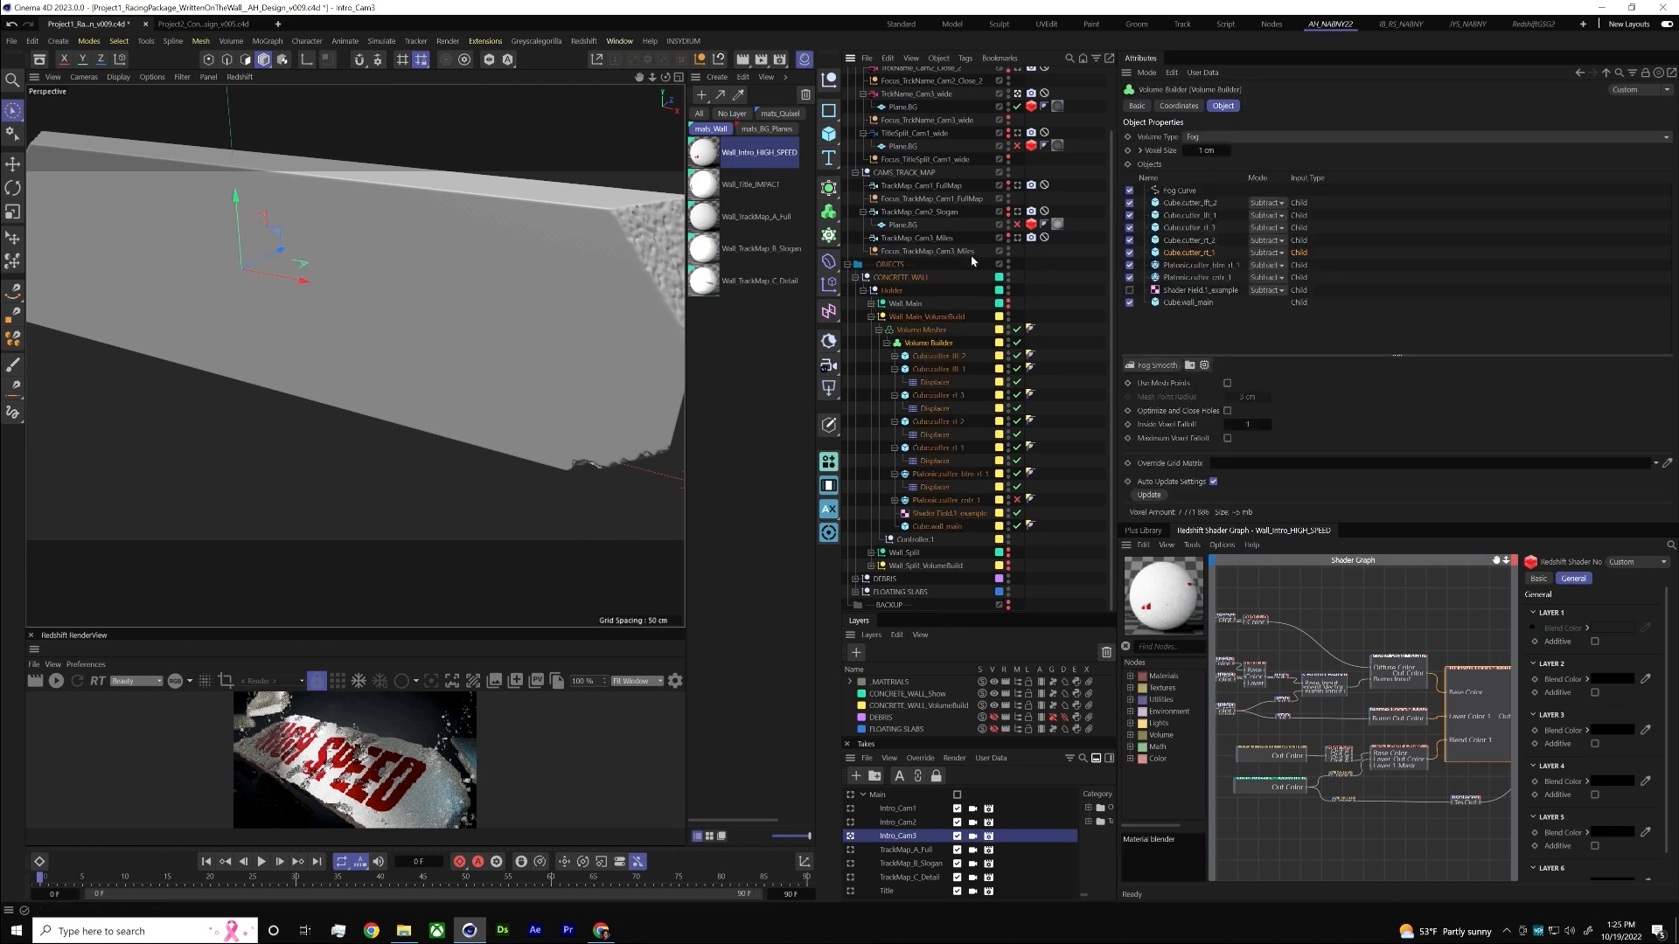
- Look up the Shader Field among the available fields and by searching commands for "shader", and inspect Shader Field.1_example
{"action": "left_click", "coordinate": [829, 312]}
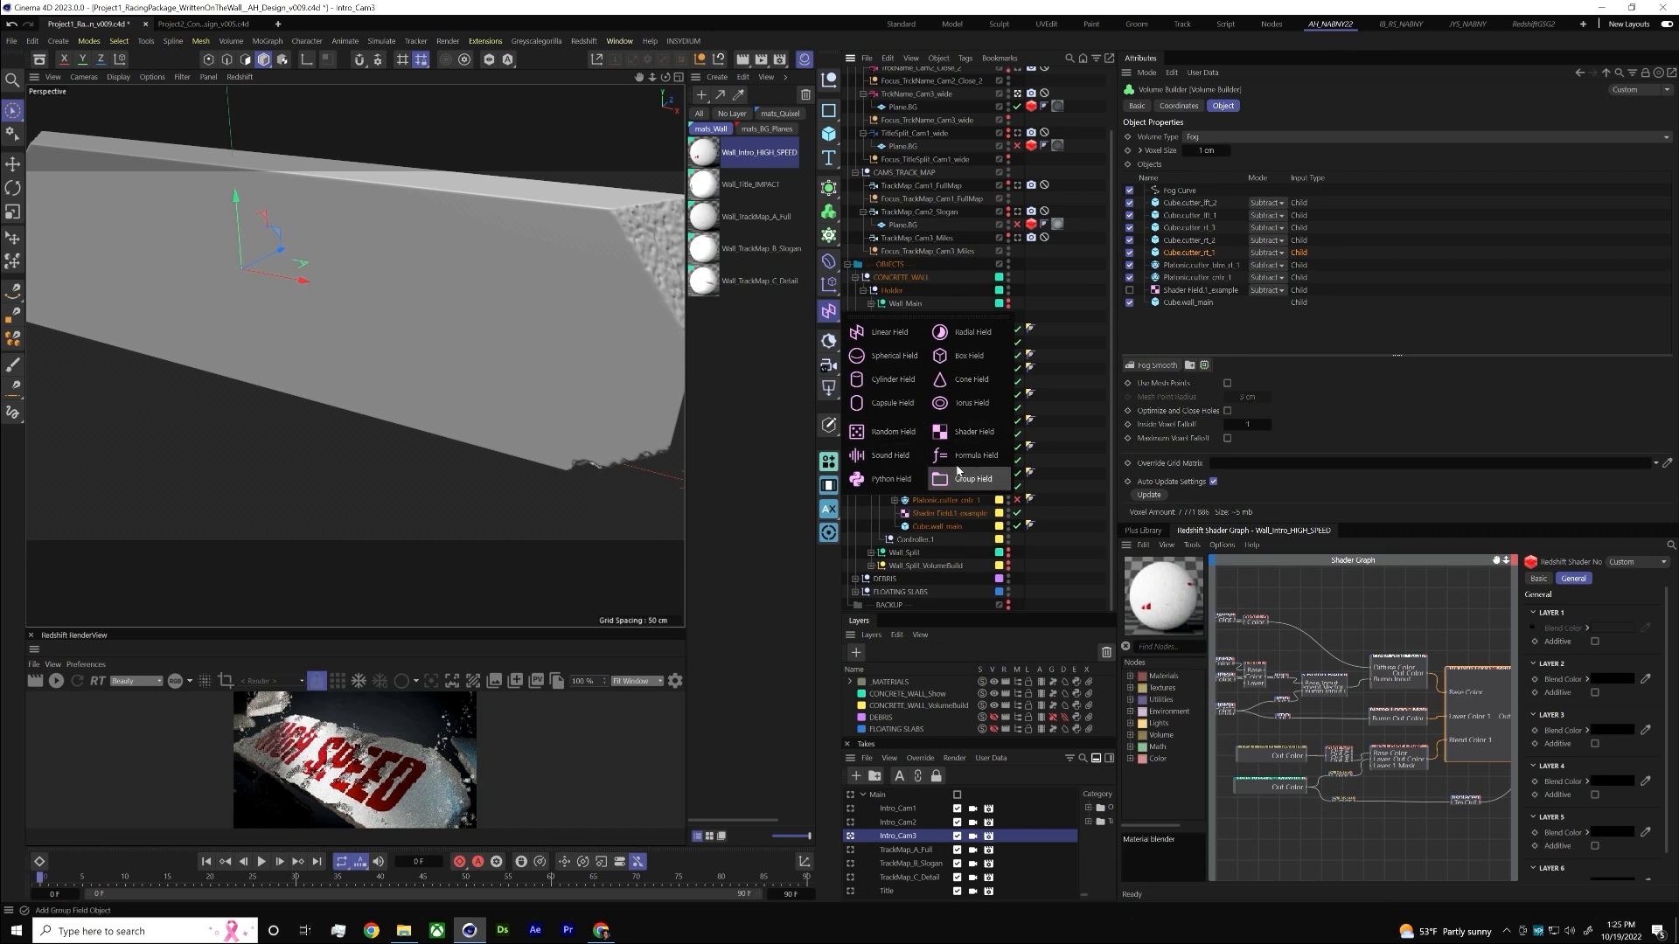
{"action": "left_click", "coordinate": [58, 41]}
{"action": "mouse_move", "coordinate": [92, 172]}
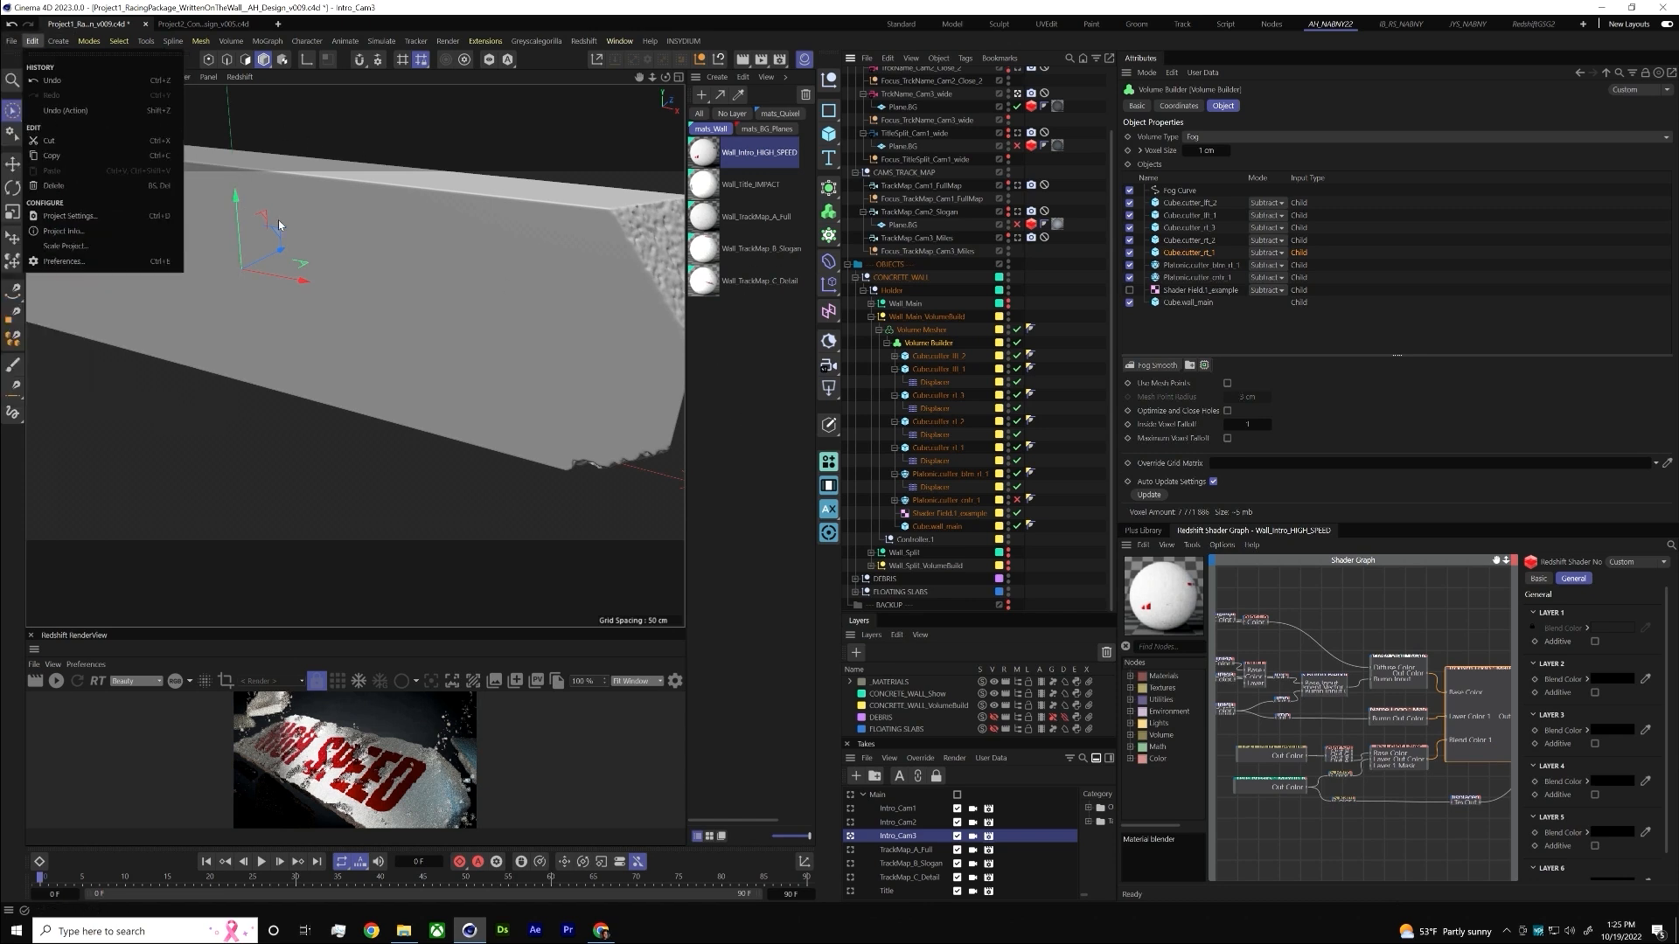
{"action": "left_click", "coordinate": [1057, 336]}
{"action": "left_click", "coordinate": [1056, 335]}
{"action": "key", "text": "shift+c"}
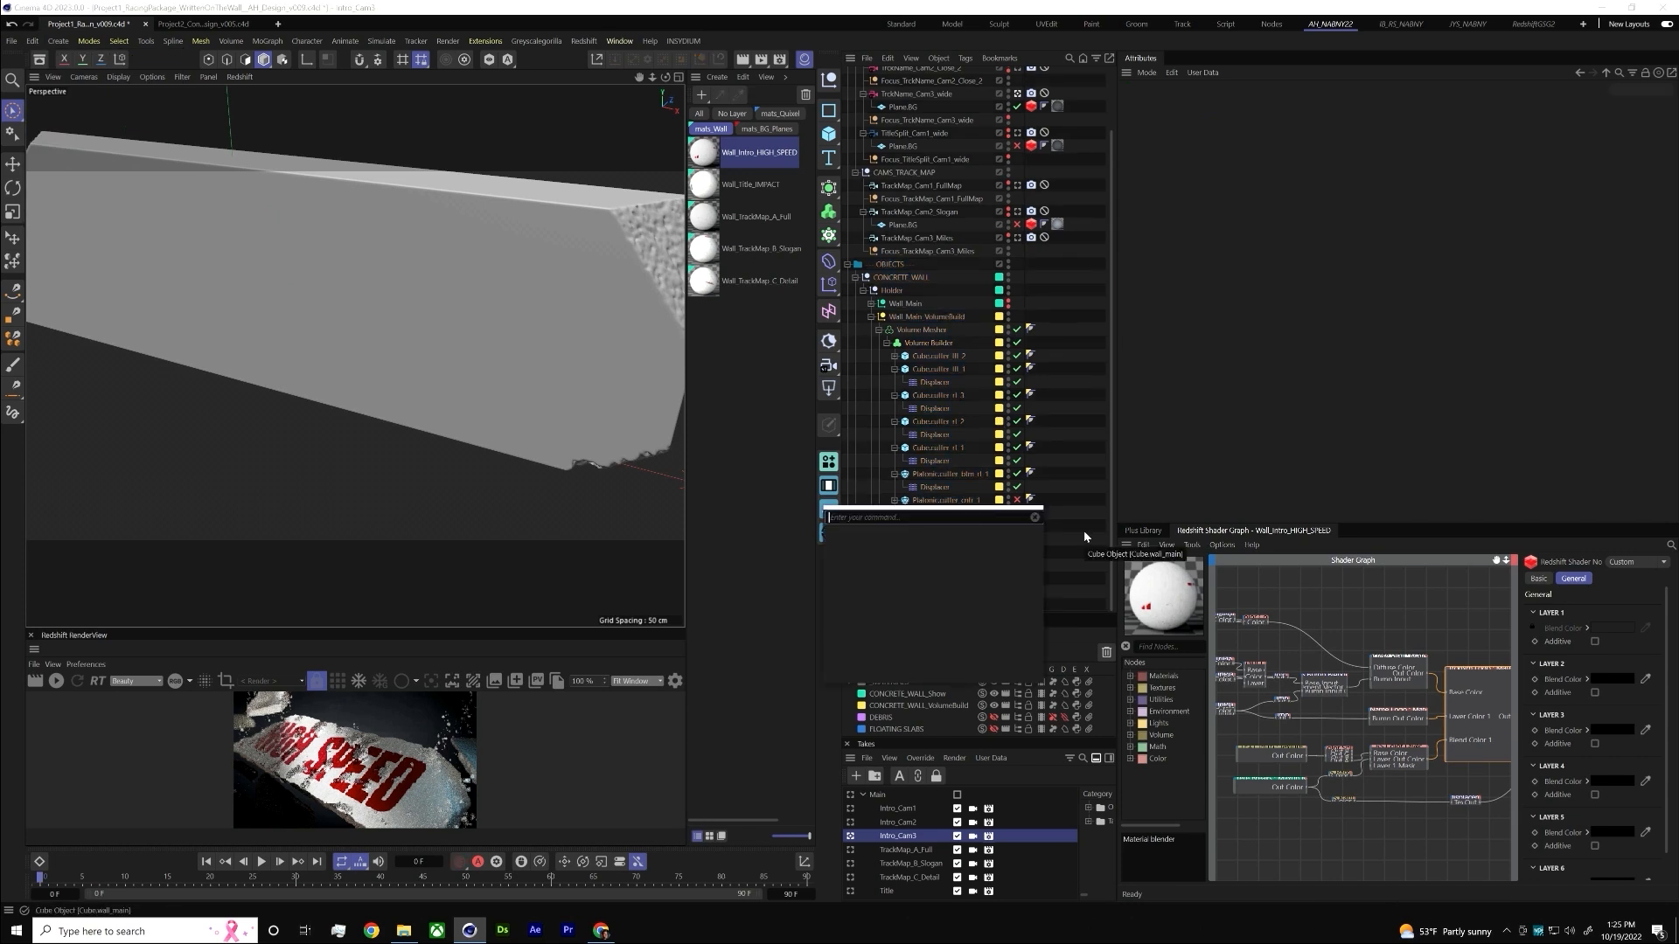
{"action": "type", "text": "shader"}
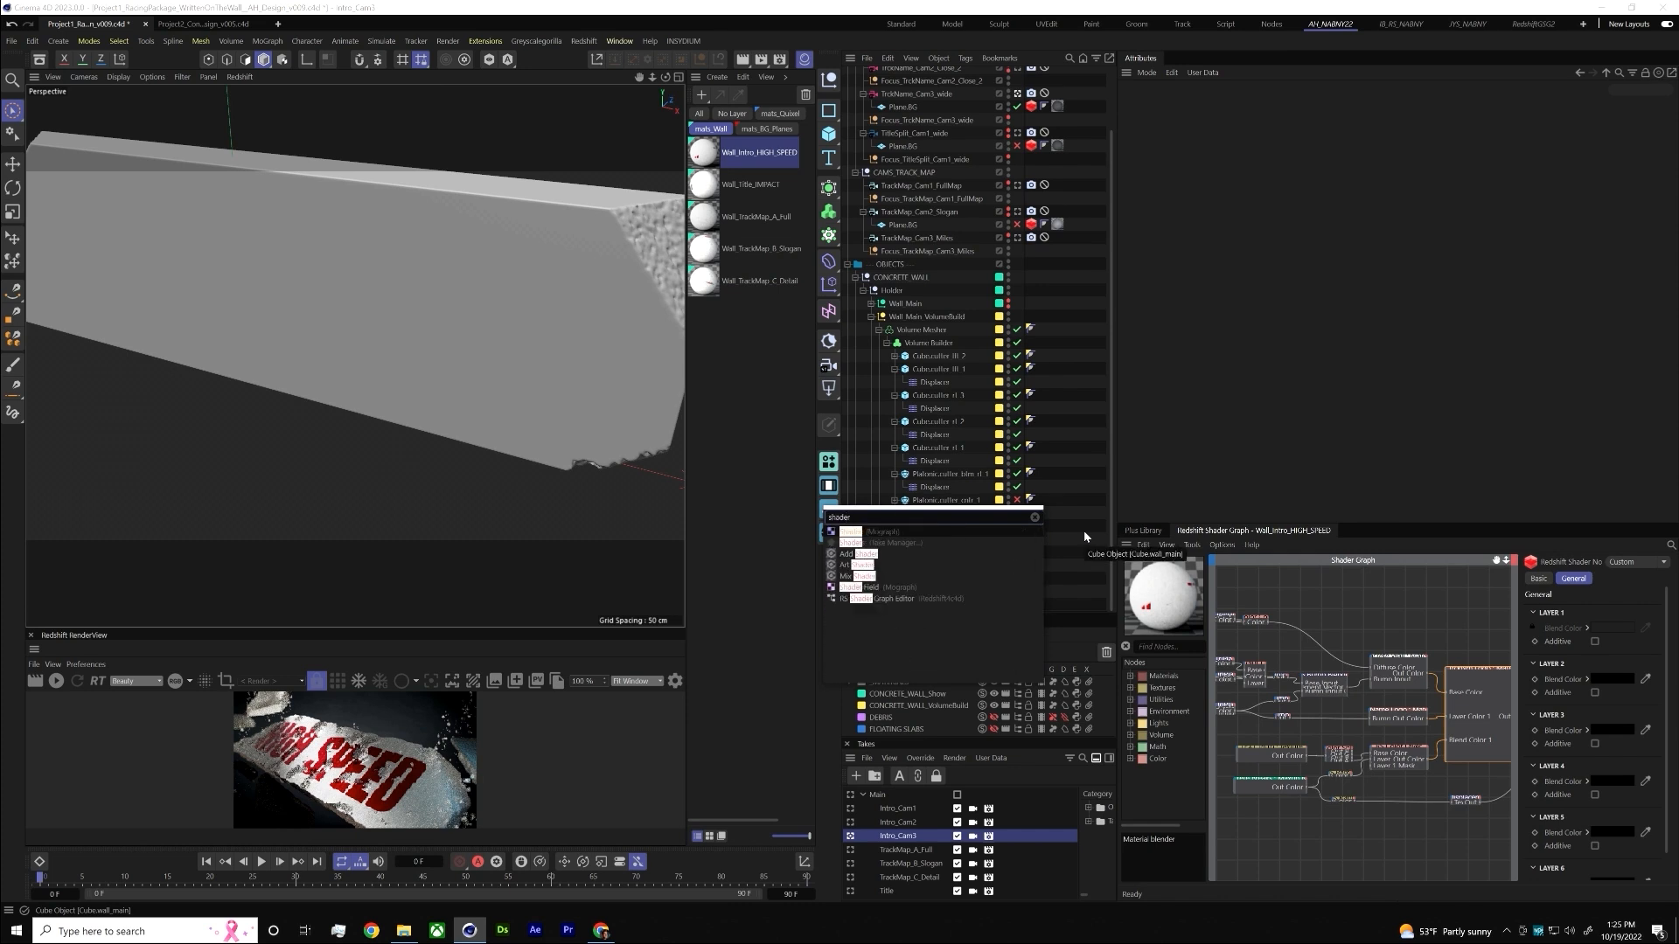
{"action": "left_click", "coordinate": [984, 586]}
{"action": "left_click", "coordinate": [944, 513]}
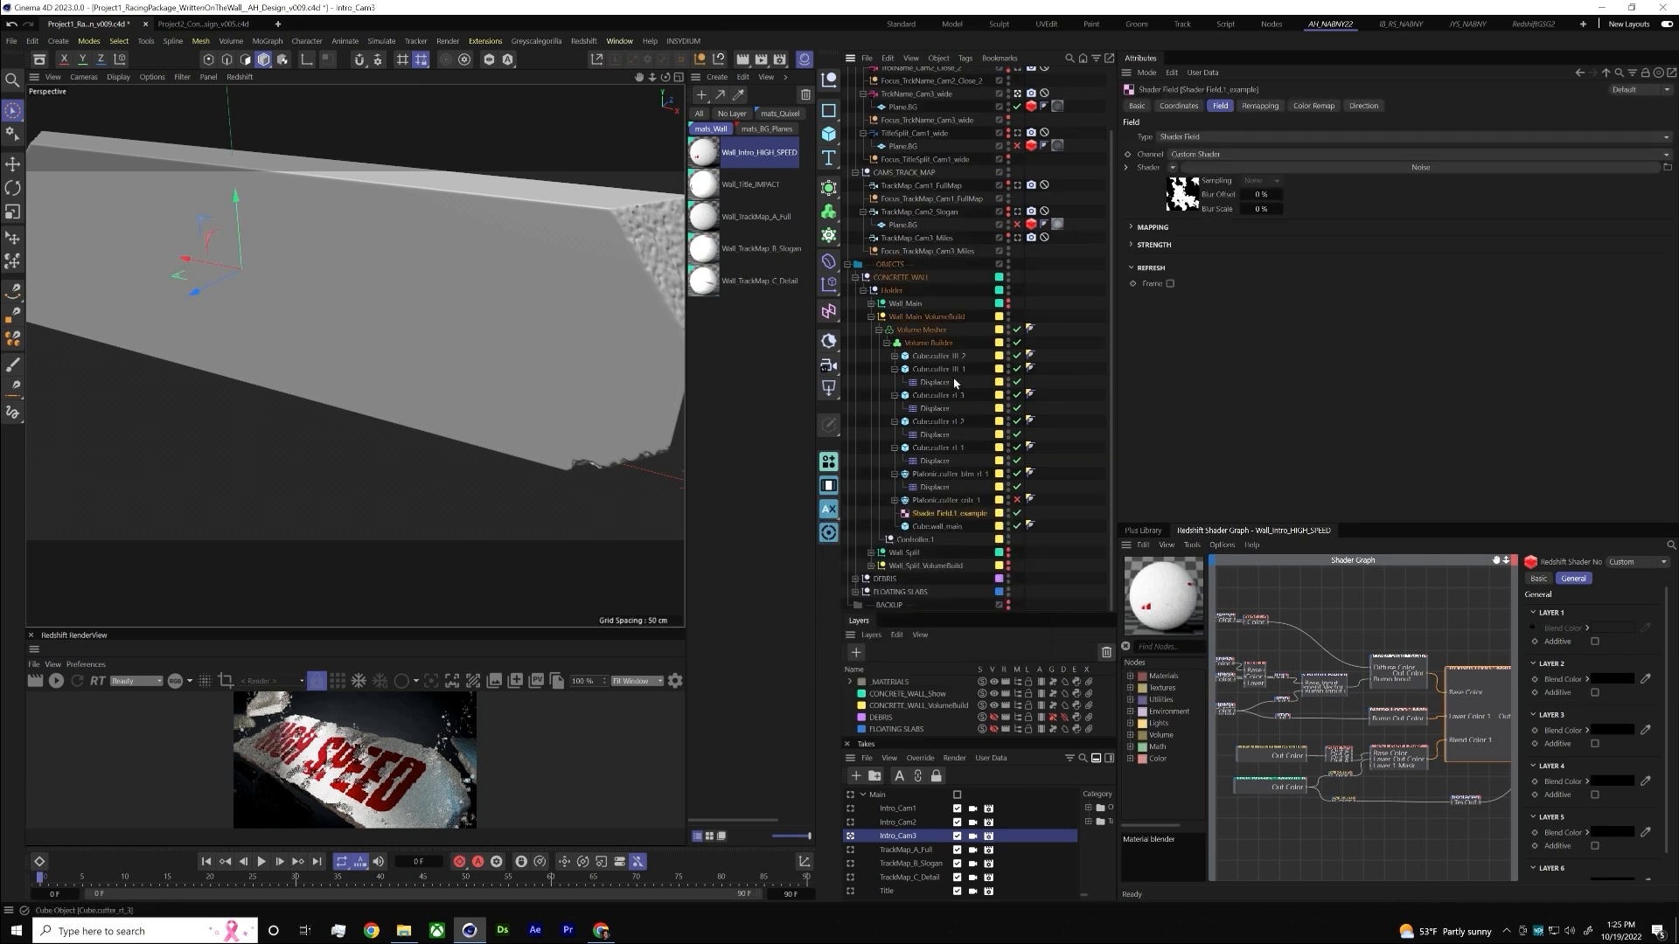
- Enable Shader Field.1_example in the Volume Builder so that it subtracts from the wall
{"action": "left_click", "coordinate": [928, 342]}
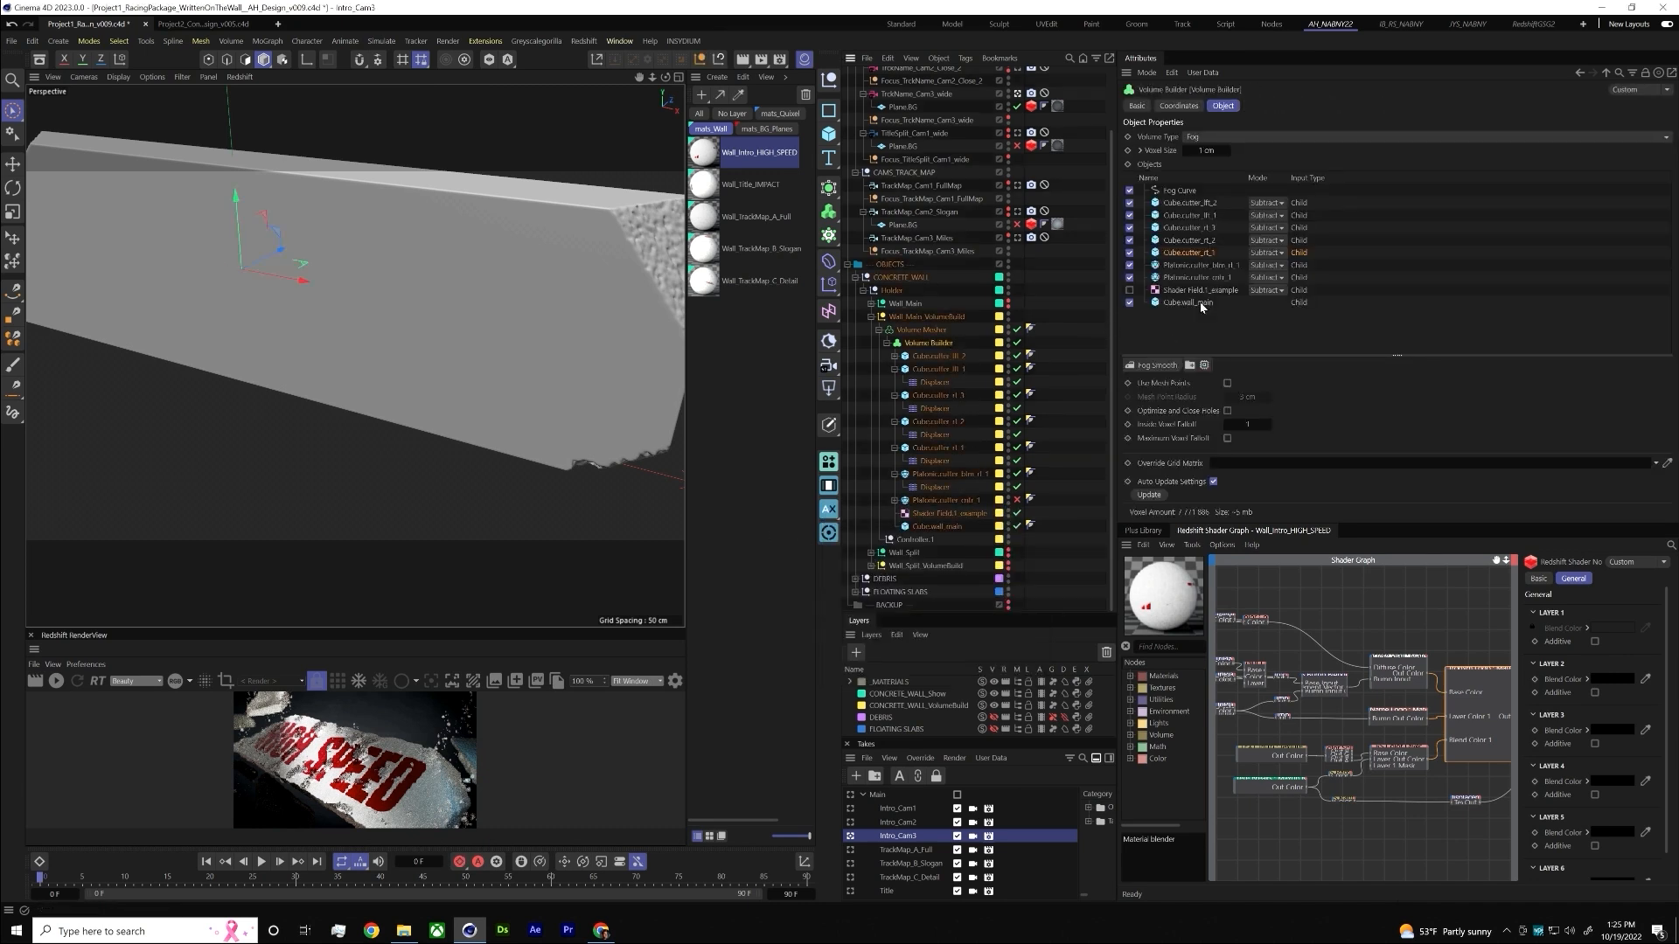
{"action": "left_click", "coordinate": [1130, 290]}
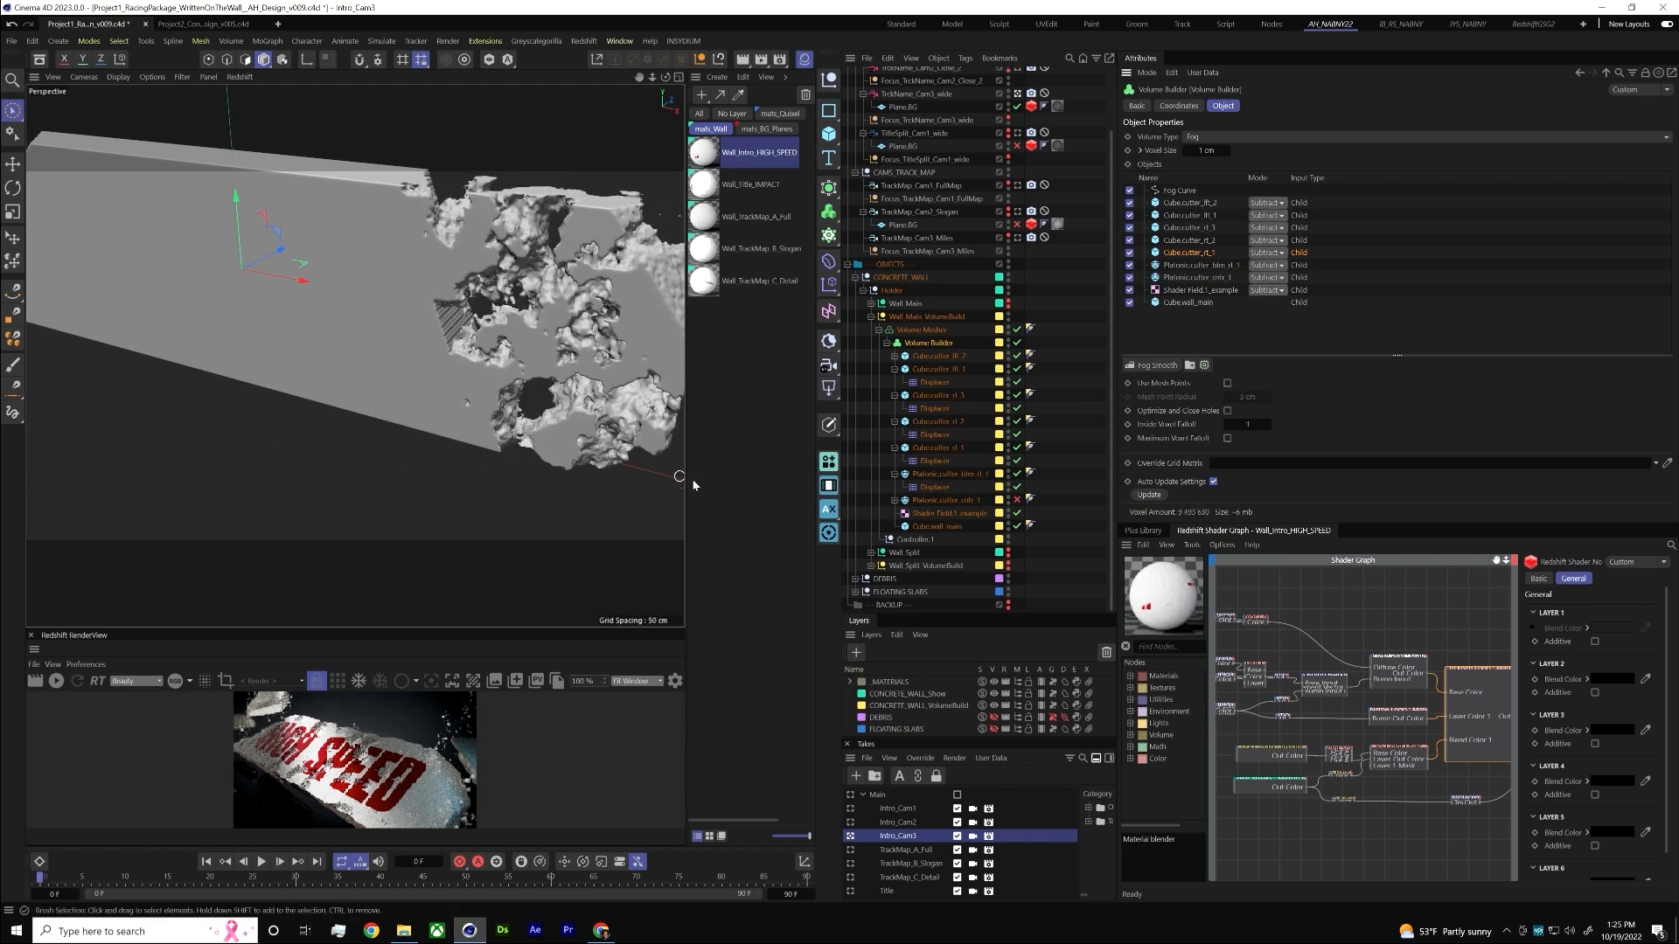
{"action": "left_click_drag", "start_coordinate": [655, 466], "coordinate": [413, 309], "text": "alt"}
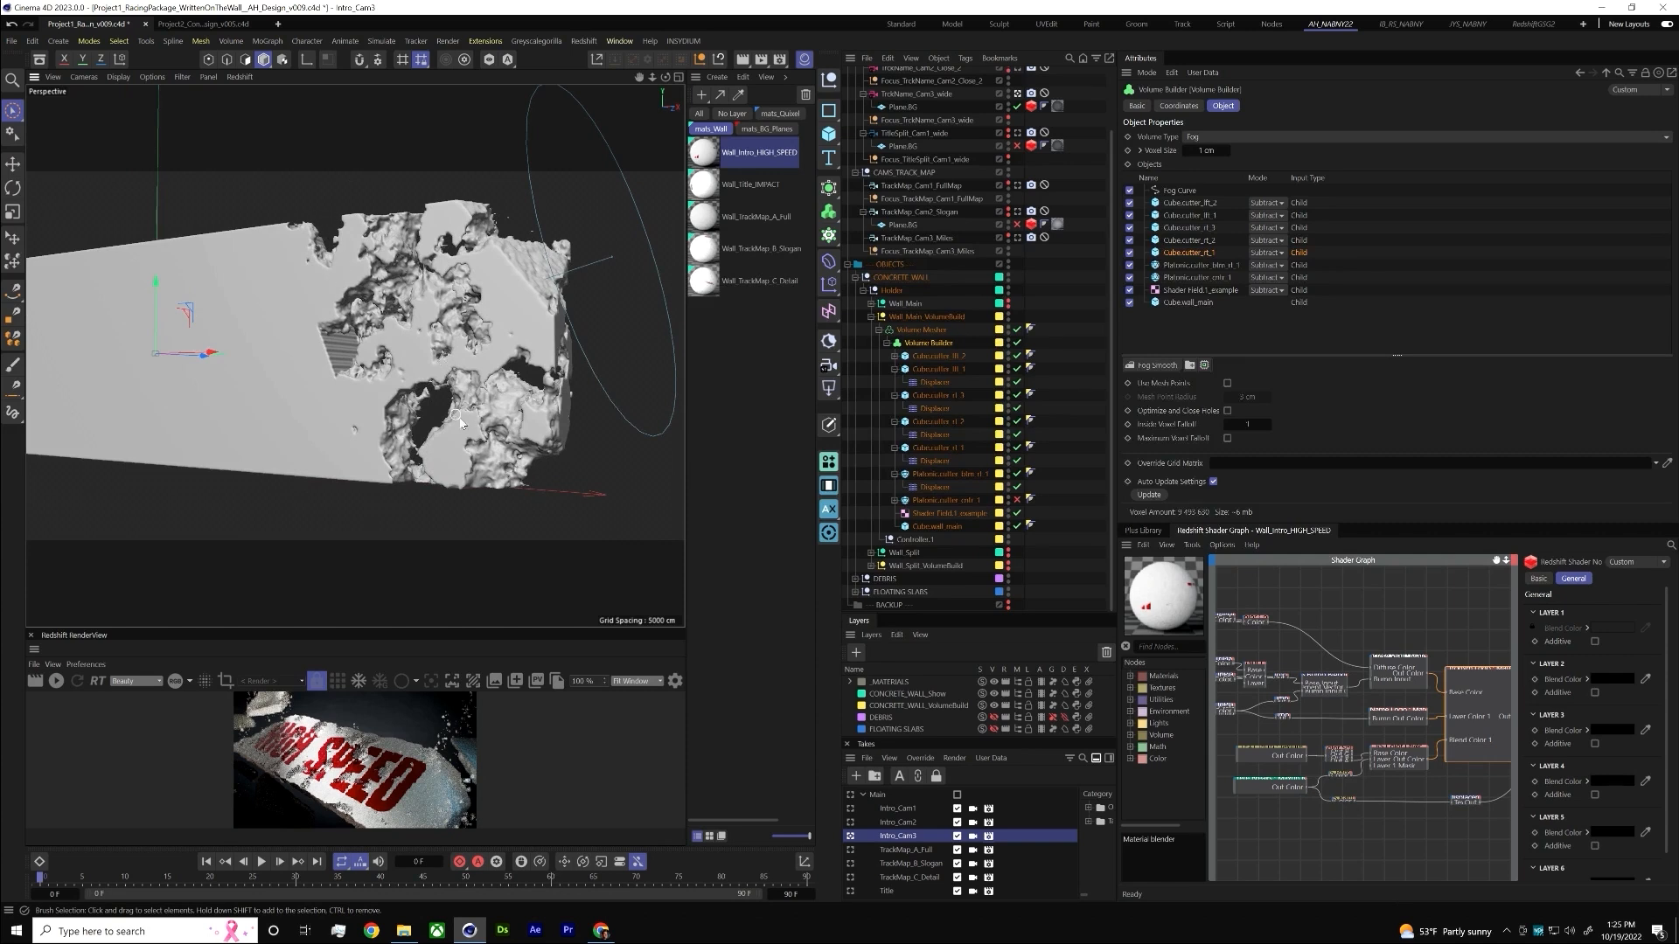
- Inspect the shader field's Noise, and clear Controller.1 from its Override Box Matrix in the Volume Builder
{"action": "left_click", "coordinate": [951, 514]}
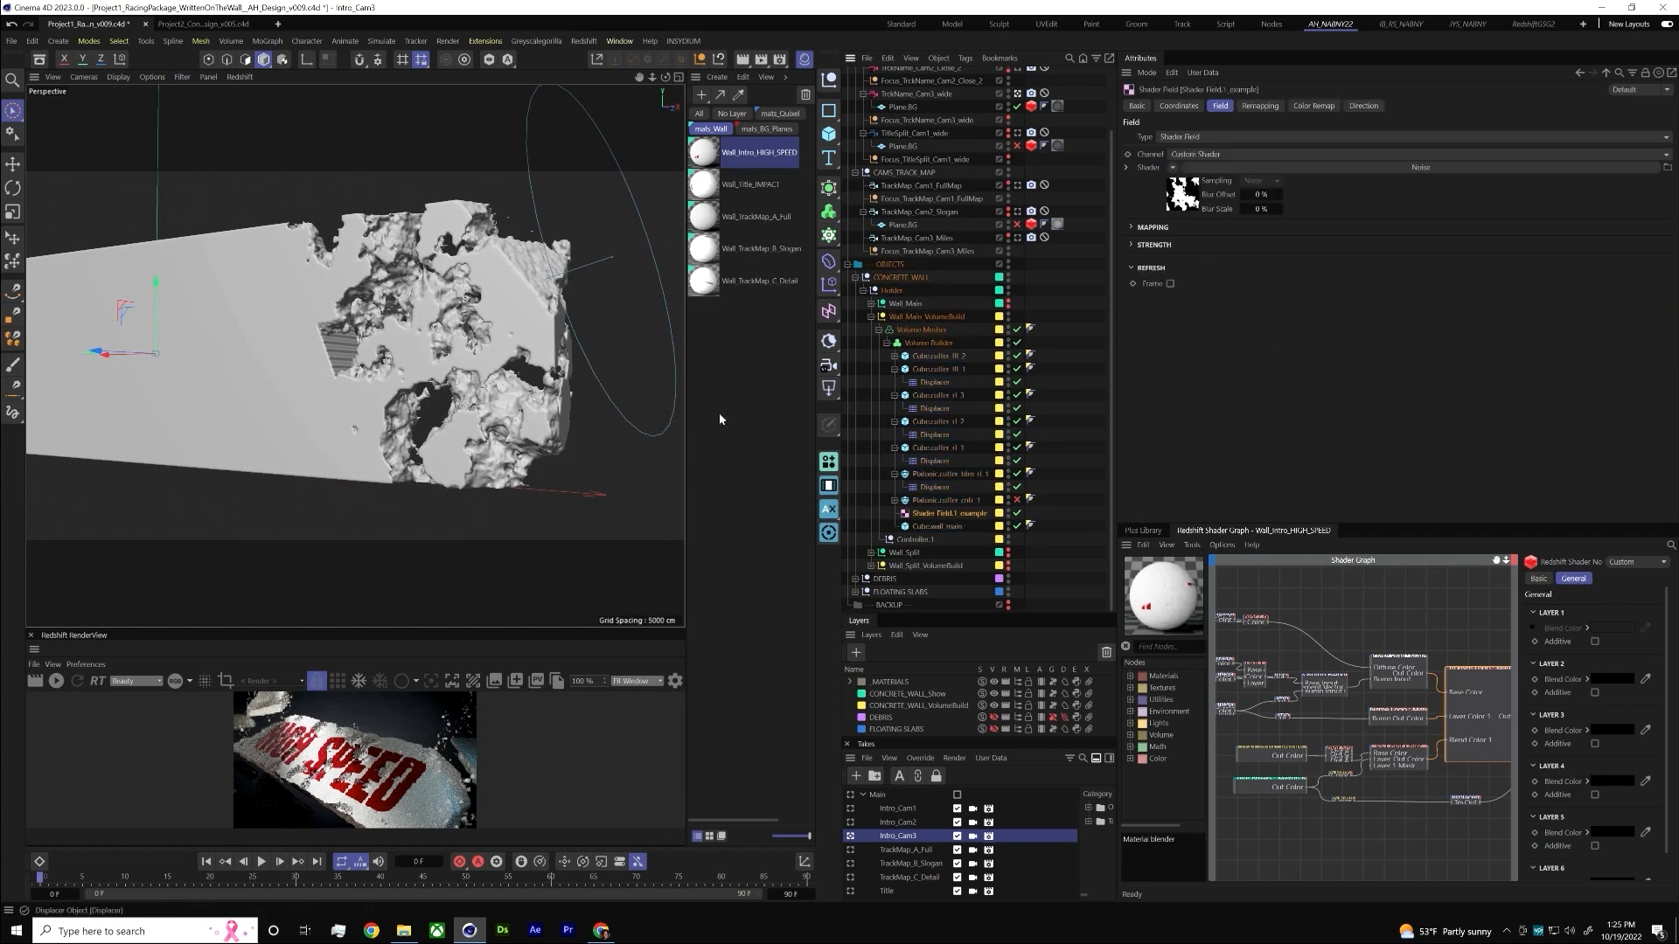
{"action": "left_click", "coordinate": [928, 343]}
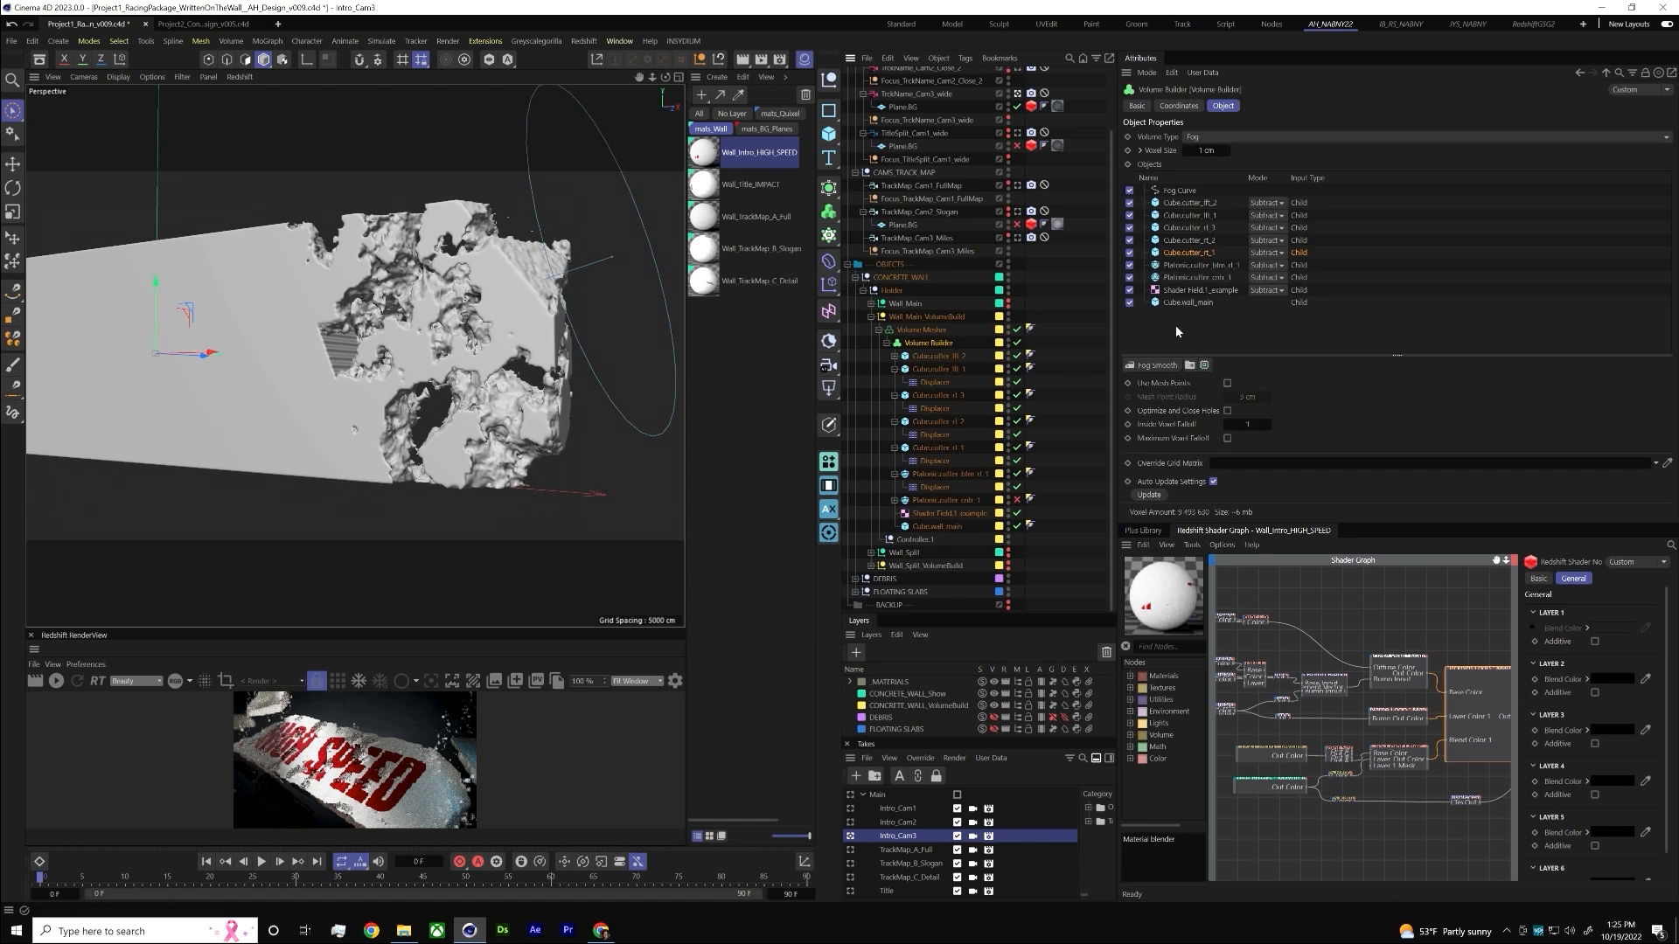
{"action": "left_click", "coordinate": [1201, 291]}
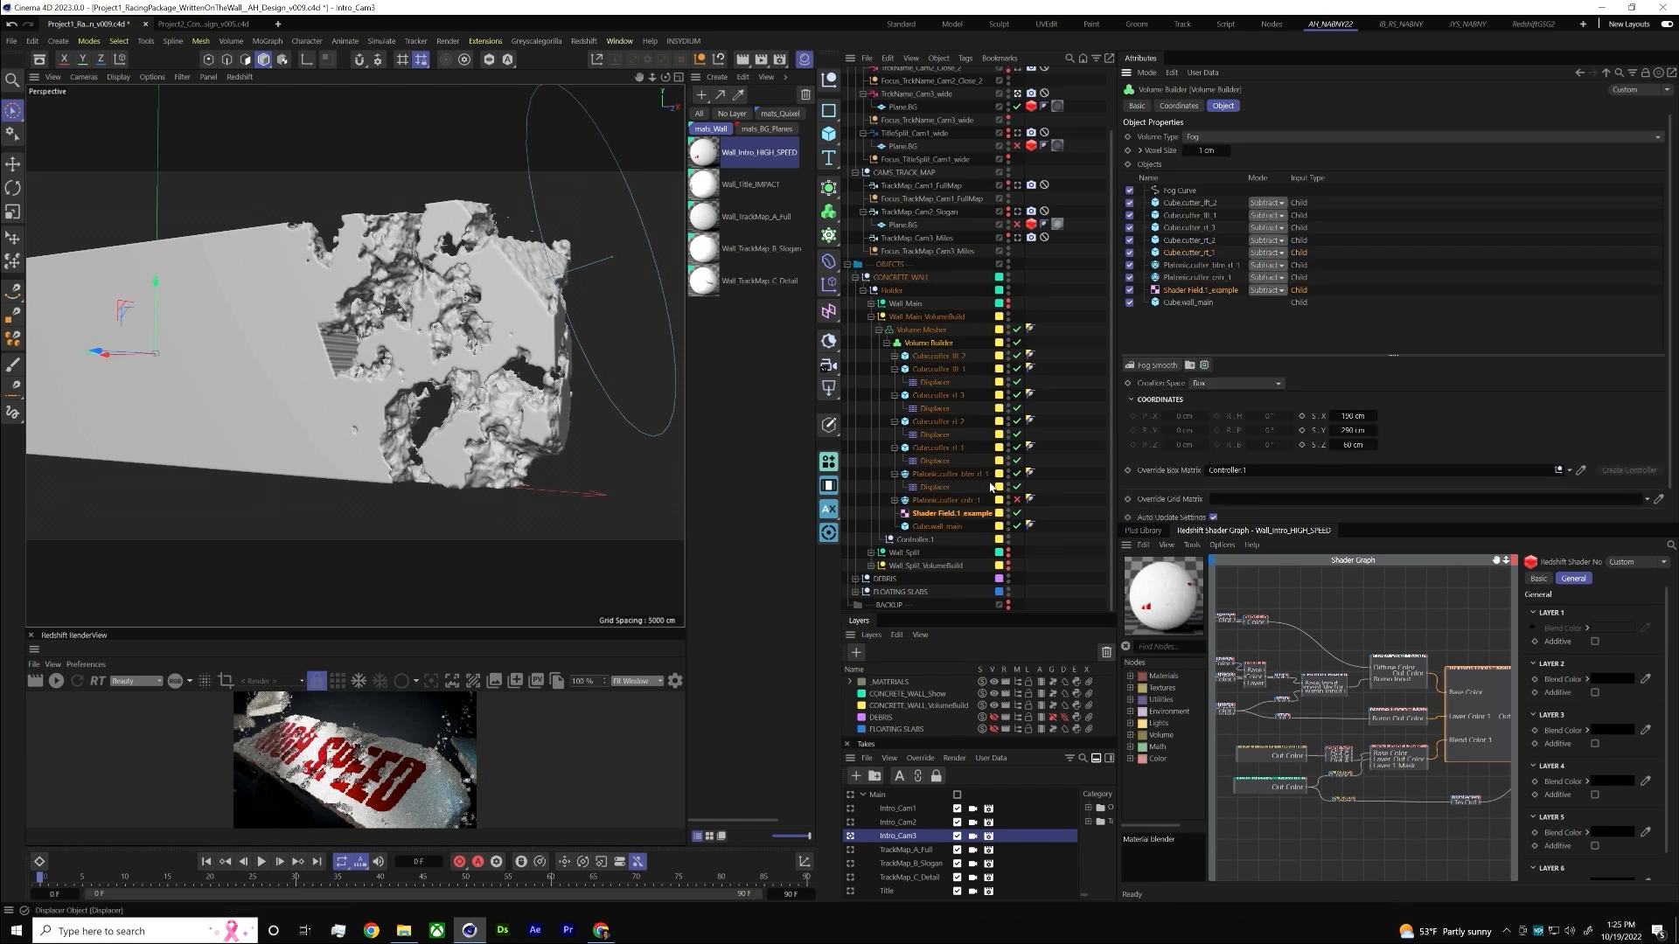
{"action": "left_click", "coordinate": [1564, 478]}
{"action": "left_click", "coordinate": [1591, 486]}
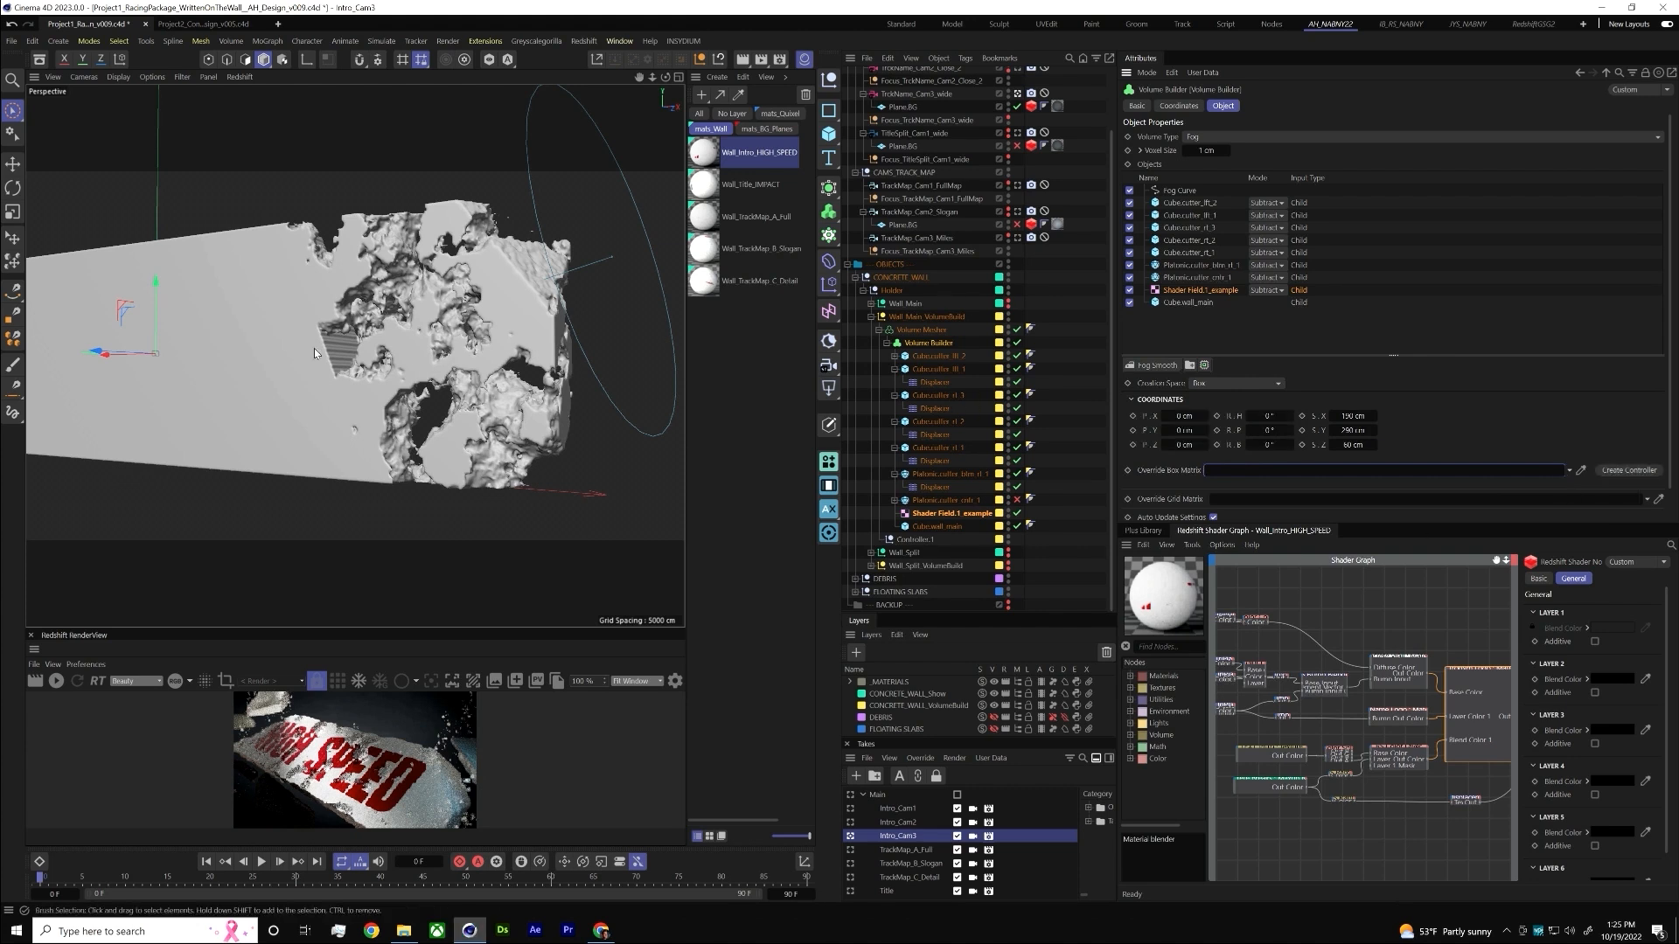
{"action": "left_click_drag", "start_coordinate": [315, 353], "coordinate": [406, 376], "text": "alt"}
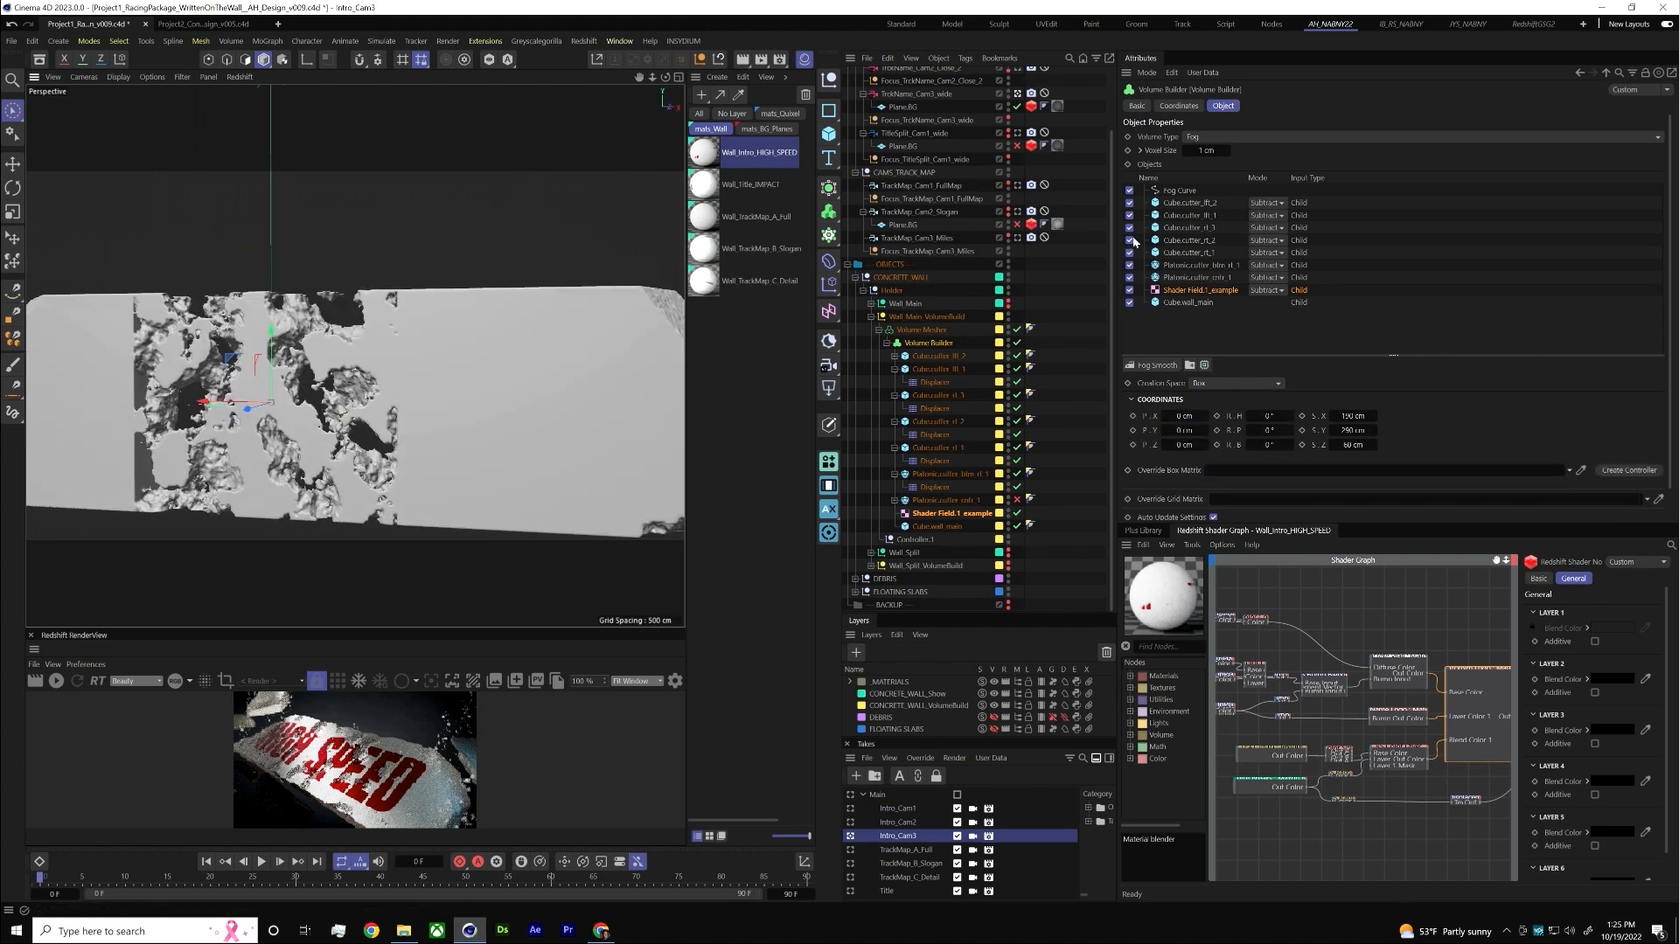
- Set the Volume Builder's voxel size to 3 cm and try a different size for the shader field's box
{"action": "left_click", "coordinate": [1197, 151]}
{"action": "type", "text": "3"}
{"action": "key", "text": "Return"}
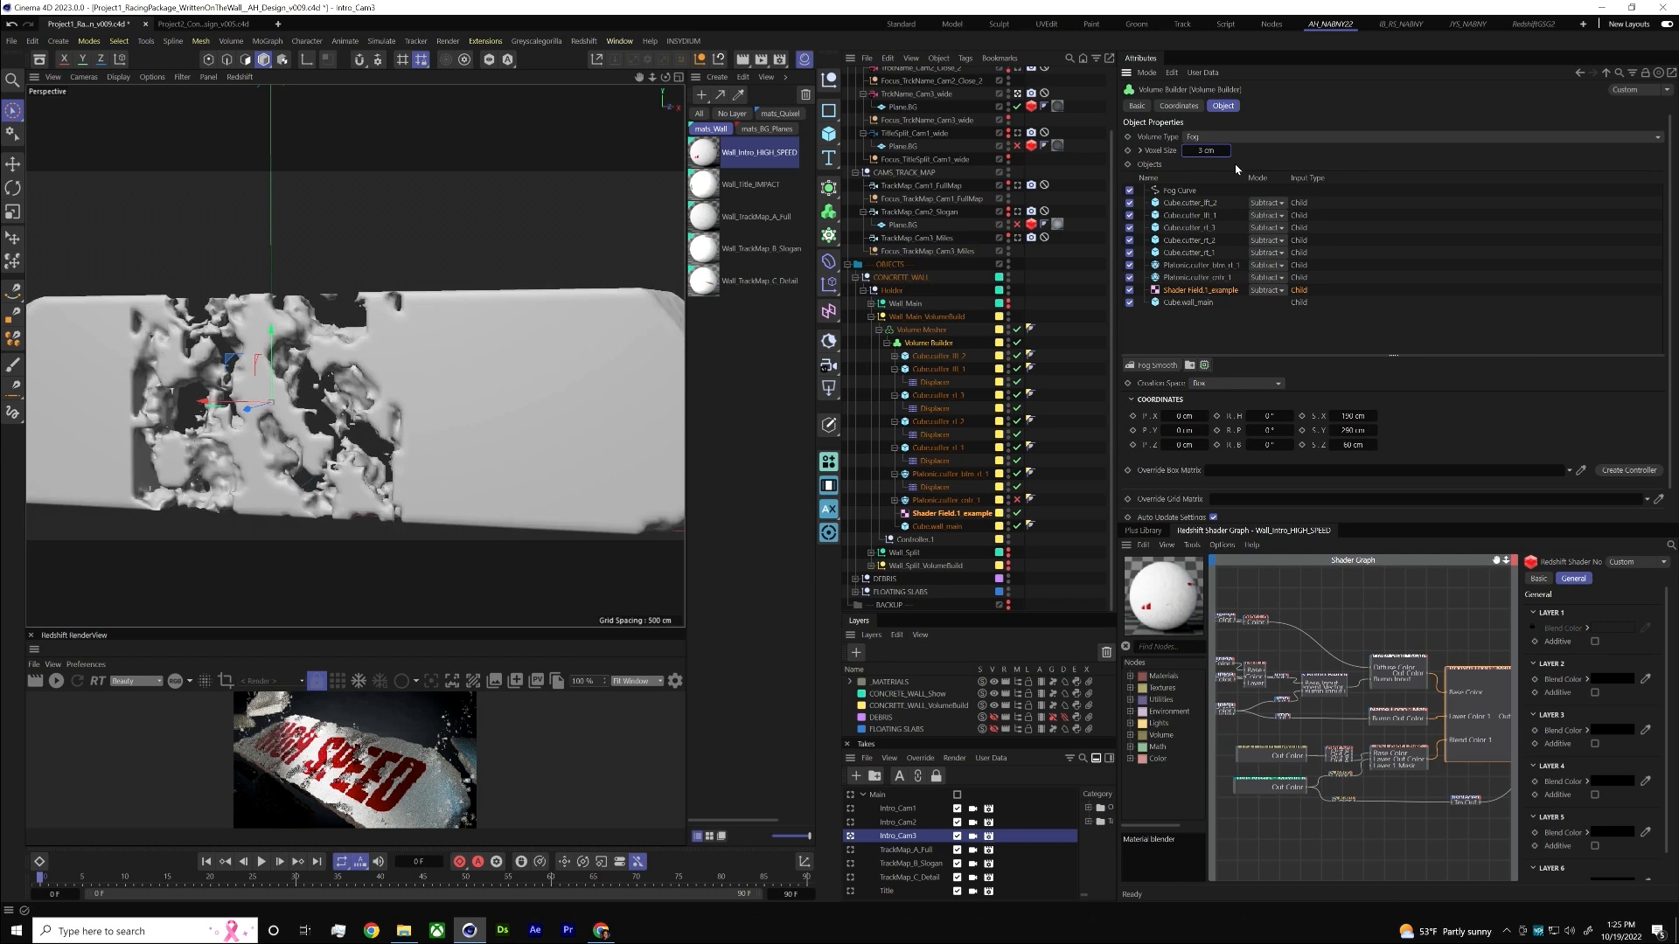
{"action": "mouse_move", "coordinate": [1356, 423]}
{"action": "left_mouse_down"}
{"action": "mouse_move", "coordinate": [1393, 435]}
{"action": "mouse_move", "coordinate": [1332, 434]}
{"action": "left_mouse_up"}
{"action": "key", "text": "ctrl+z"}
{"action": "left_click_drag", "start_coordinate": [477, 465], "coordinate": [286, 388], "text": "alt"}
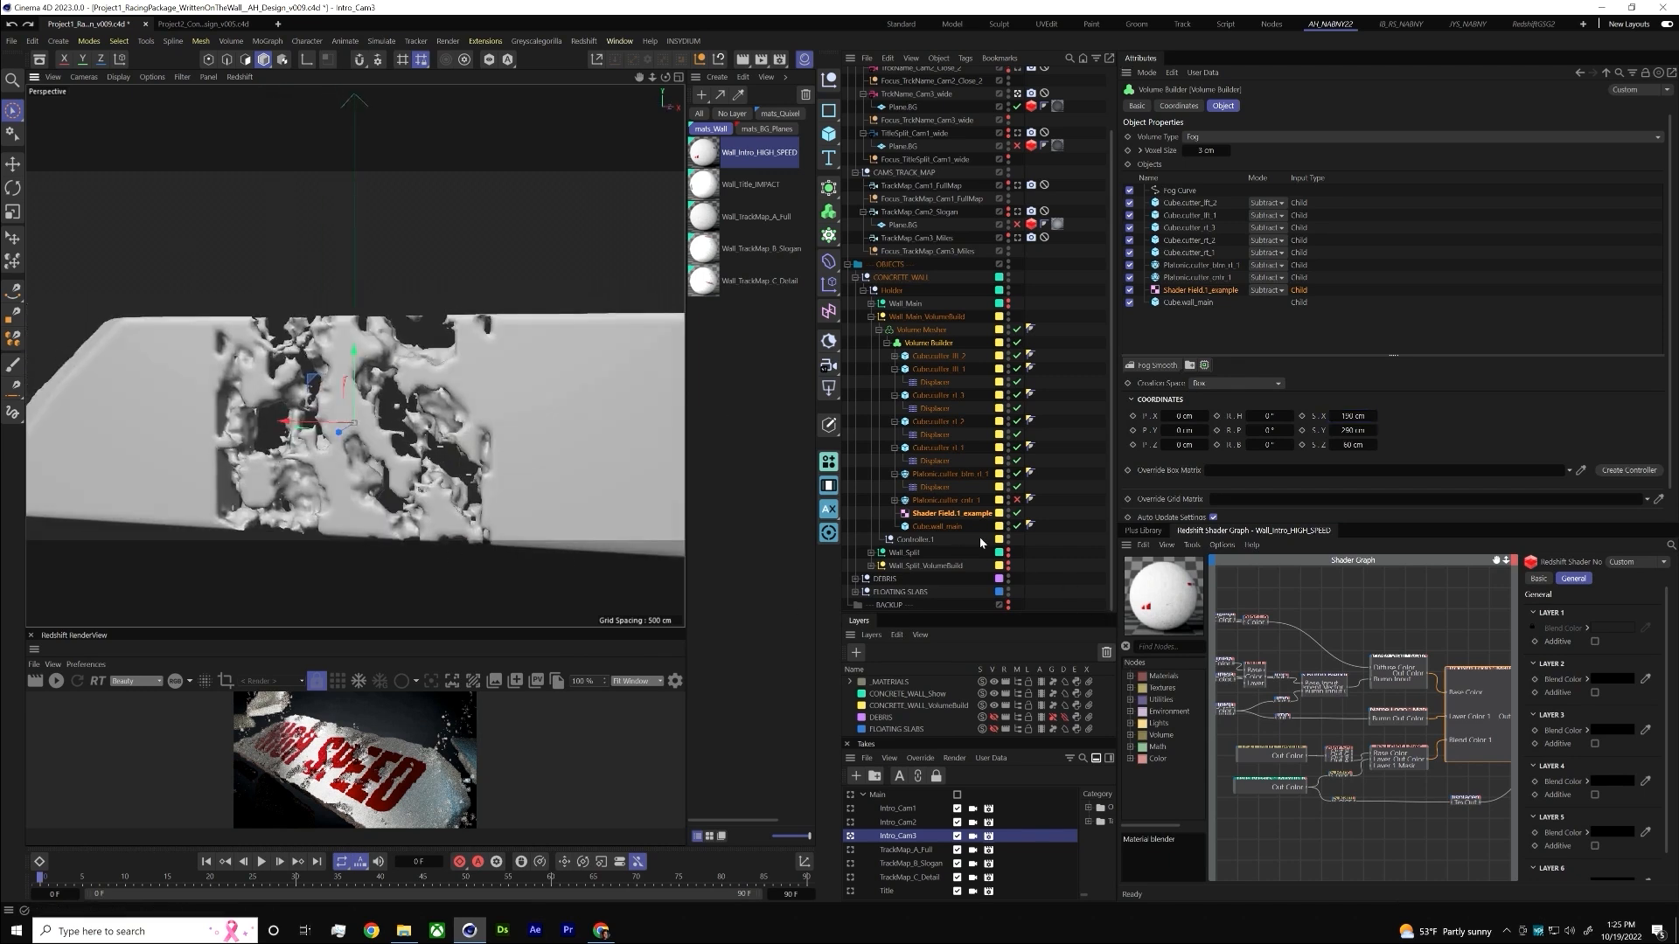
- Change the shader field's Creation Space to Objects Below
{"action": "left_click", "coordinate": [1202, 389]}
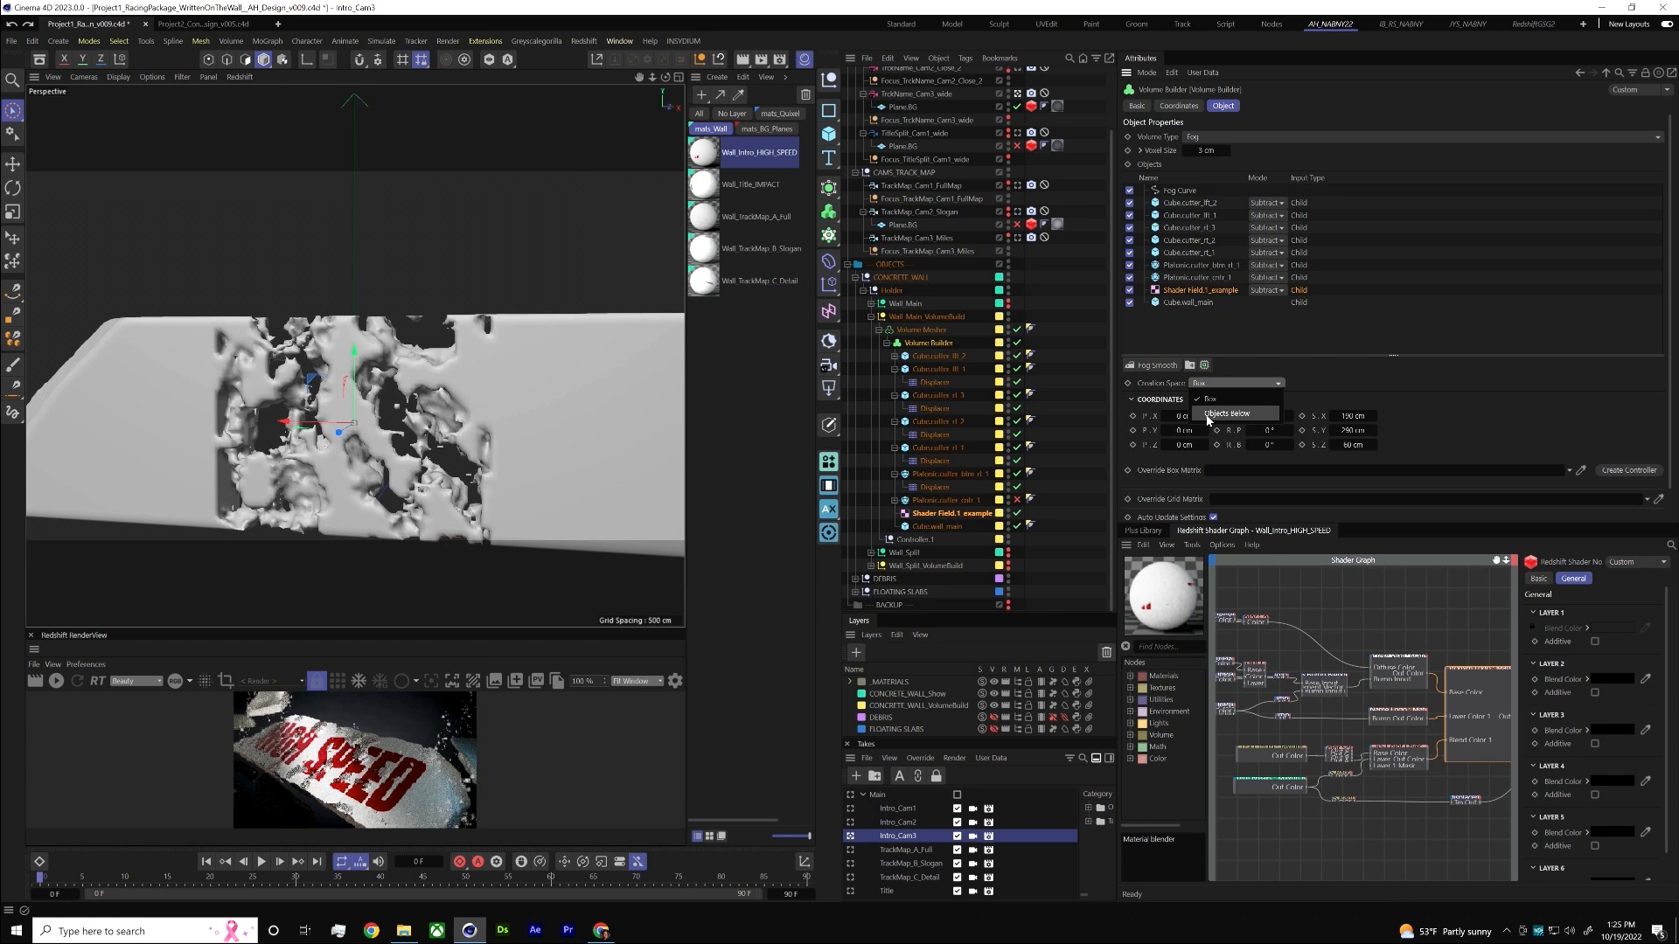
{"action": "left_click", "coordinate": [1224, 414]}
{"action": "left_click_drag", "start_coordinate": [437, 476], "coordinate": [409, 426], "text": "alt"}
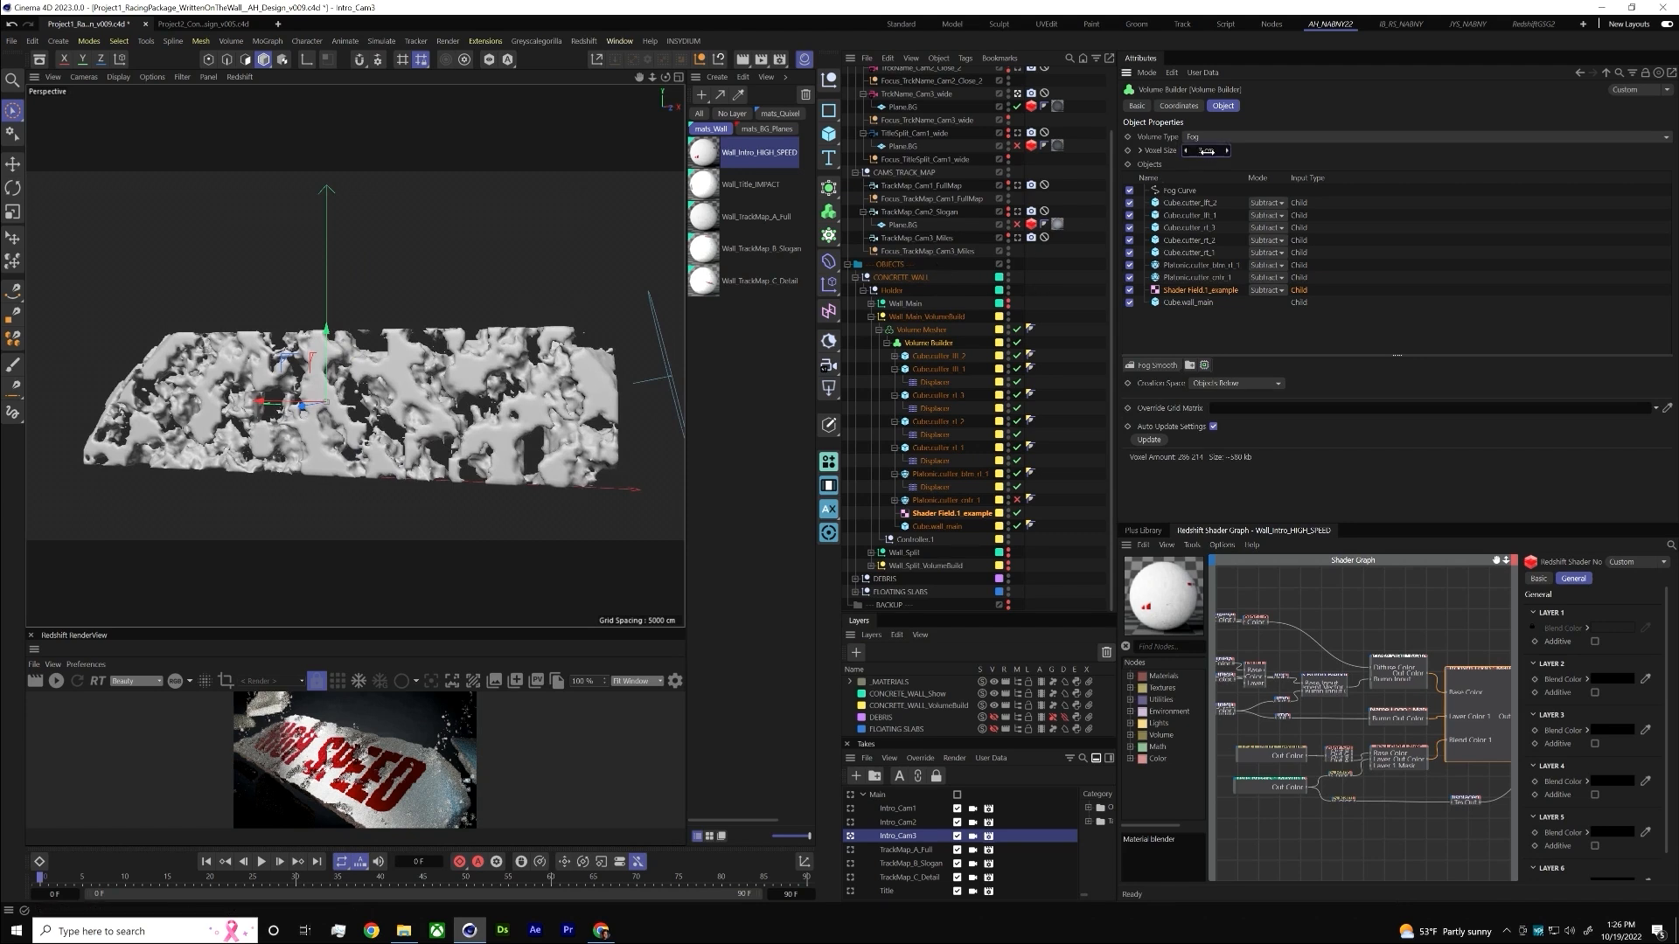
- Set the Volume Builder's voxel size to 1 cm and examine the noise-carved wall up close
{"action": "type", "text": "1"}
{"action": "key", "text": "Return"}
{"action": "scroll", "coordinate": [429, 423], "scroll_direction": "up", "scroll_amount": 10}
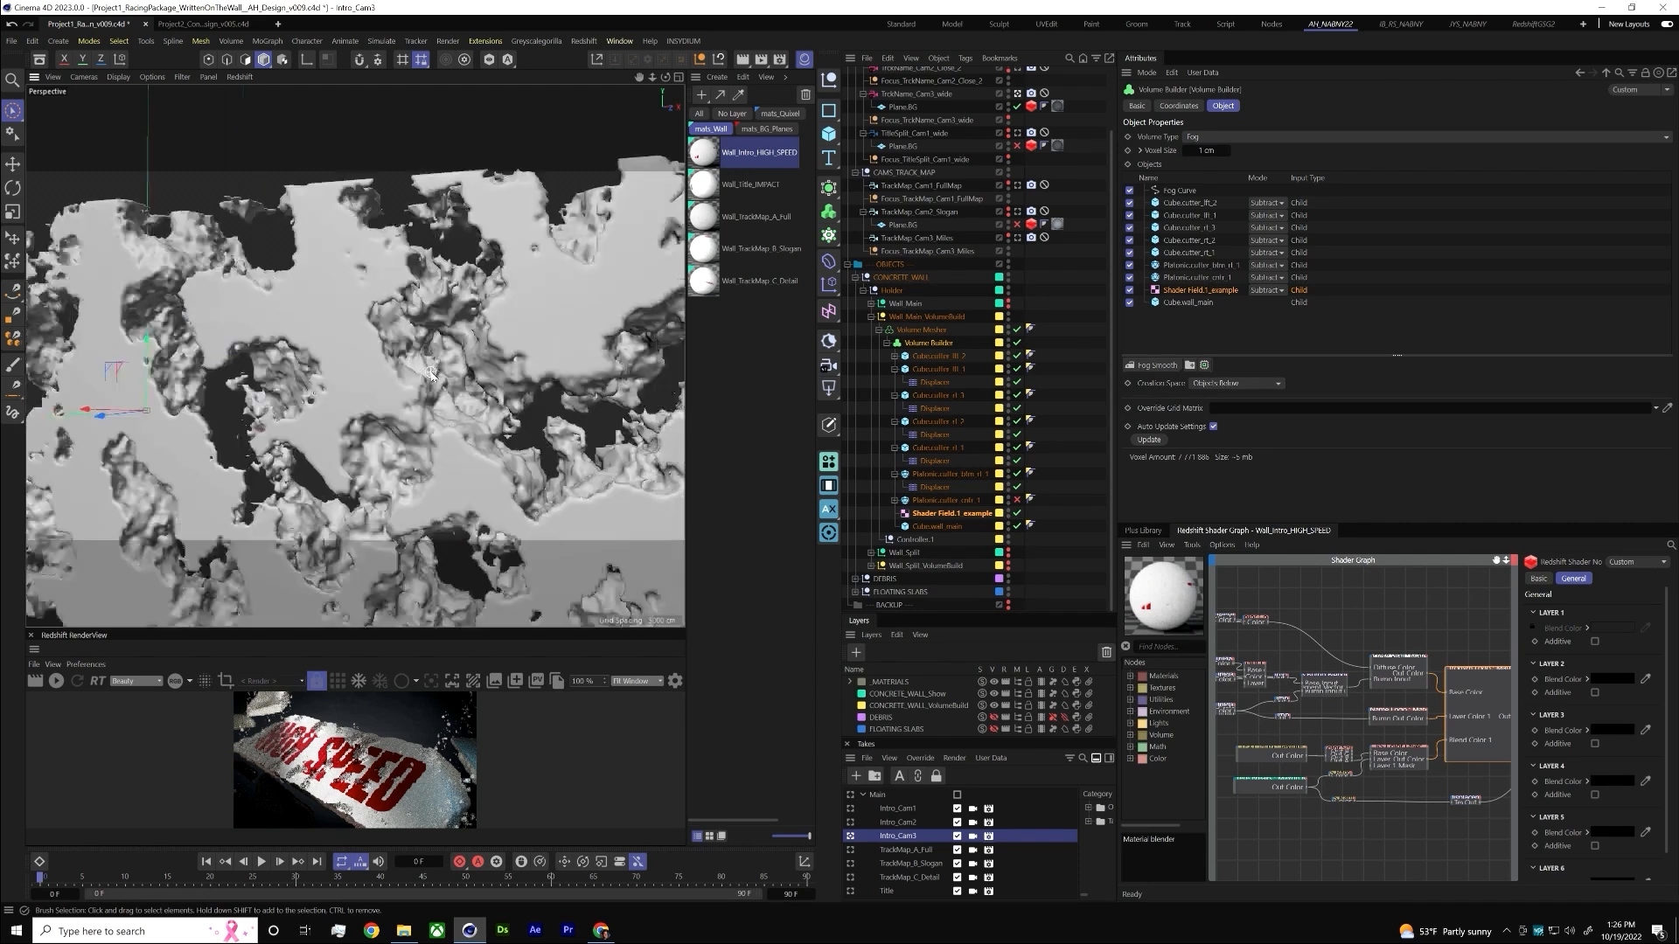
{"action": "scroll", "coordinate": [430, 377], "scroll_direction": "down", "scroll_amount": 8}
{"action": "left_click_drag", "start_coordinate": [430, 378], "coordinate": [453, 406], "text": "alt"}
{"action": "scroll", "coordinate": [453, 406], "scroll_direction": "up", "scroll_amount": 4}
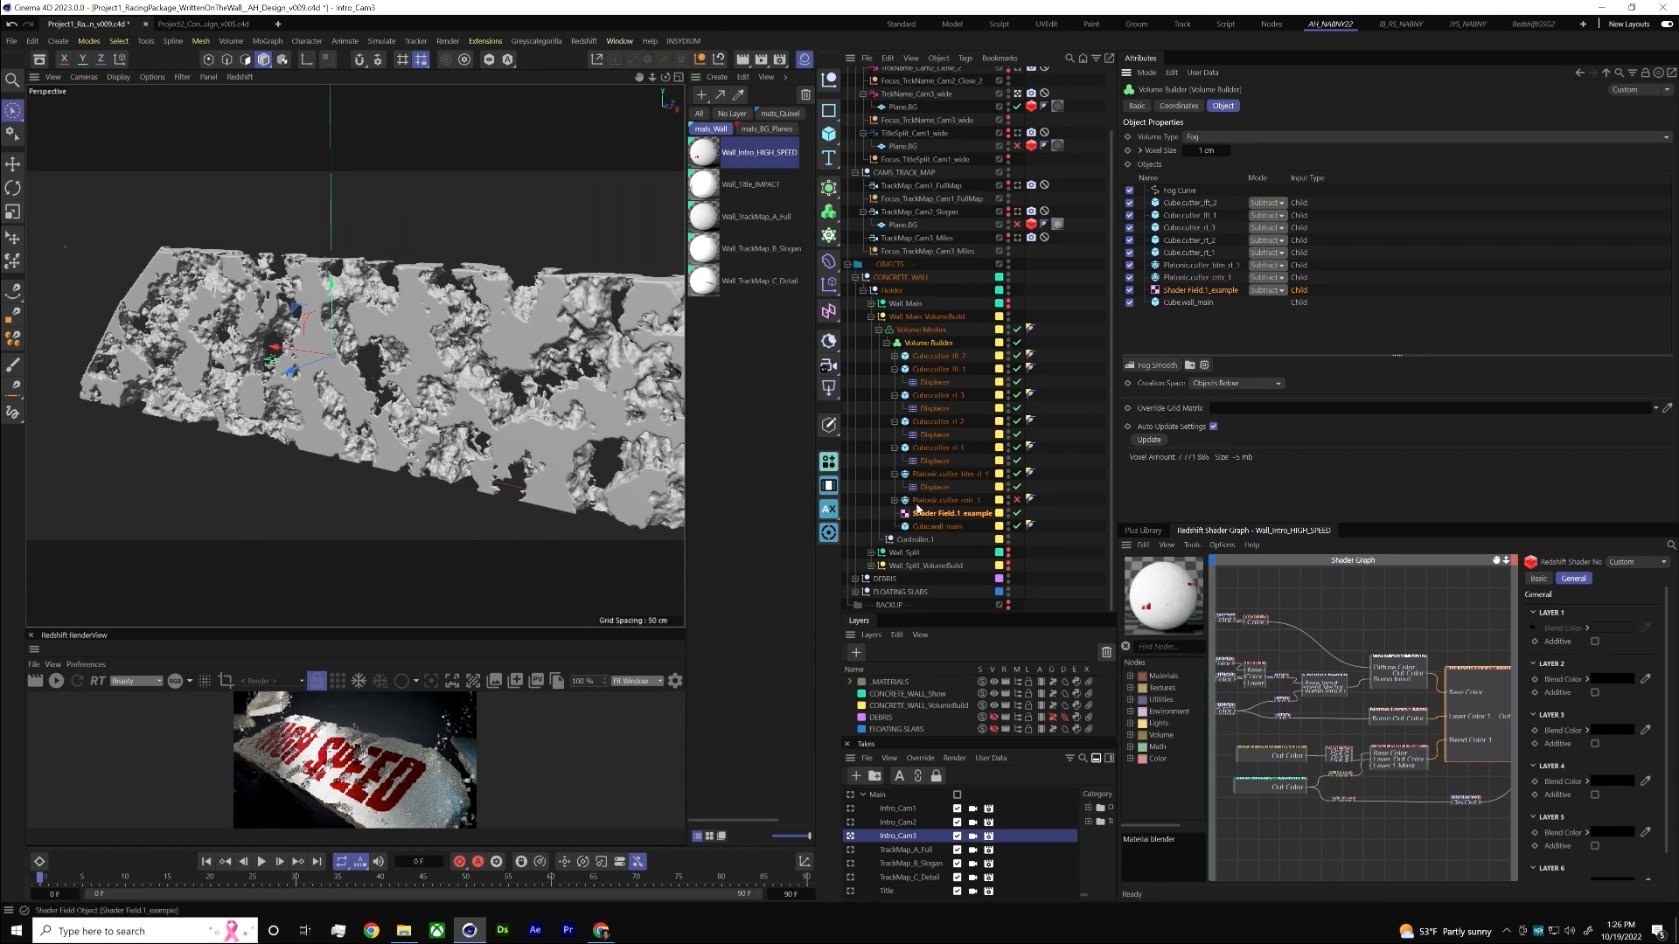
- Set the shader field's Creation Space to Box and assign Controller.1 as its Override Box Matrix
{"action": "double_click", "coordinate": [1200, 290]}
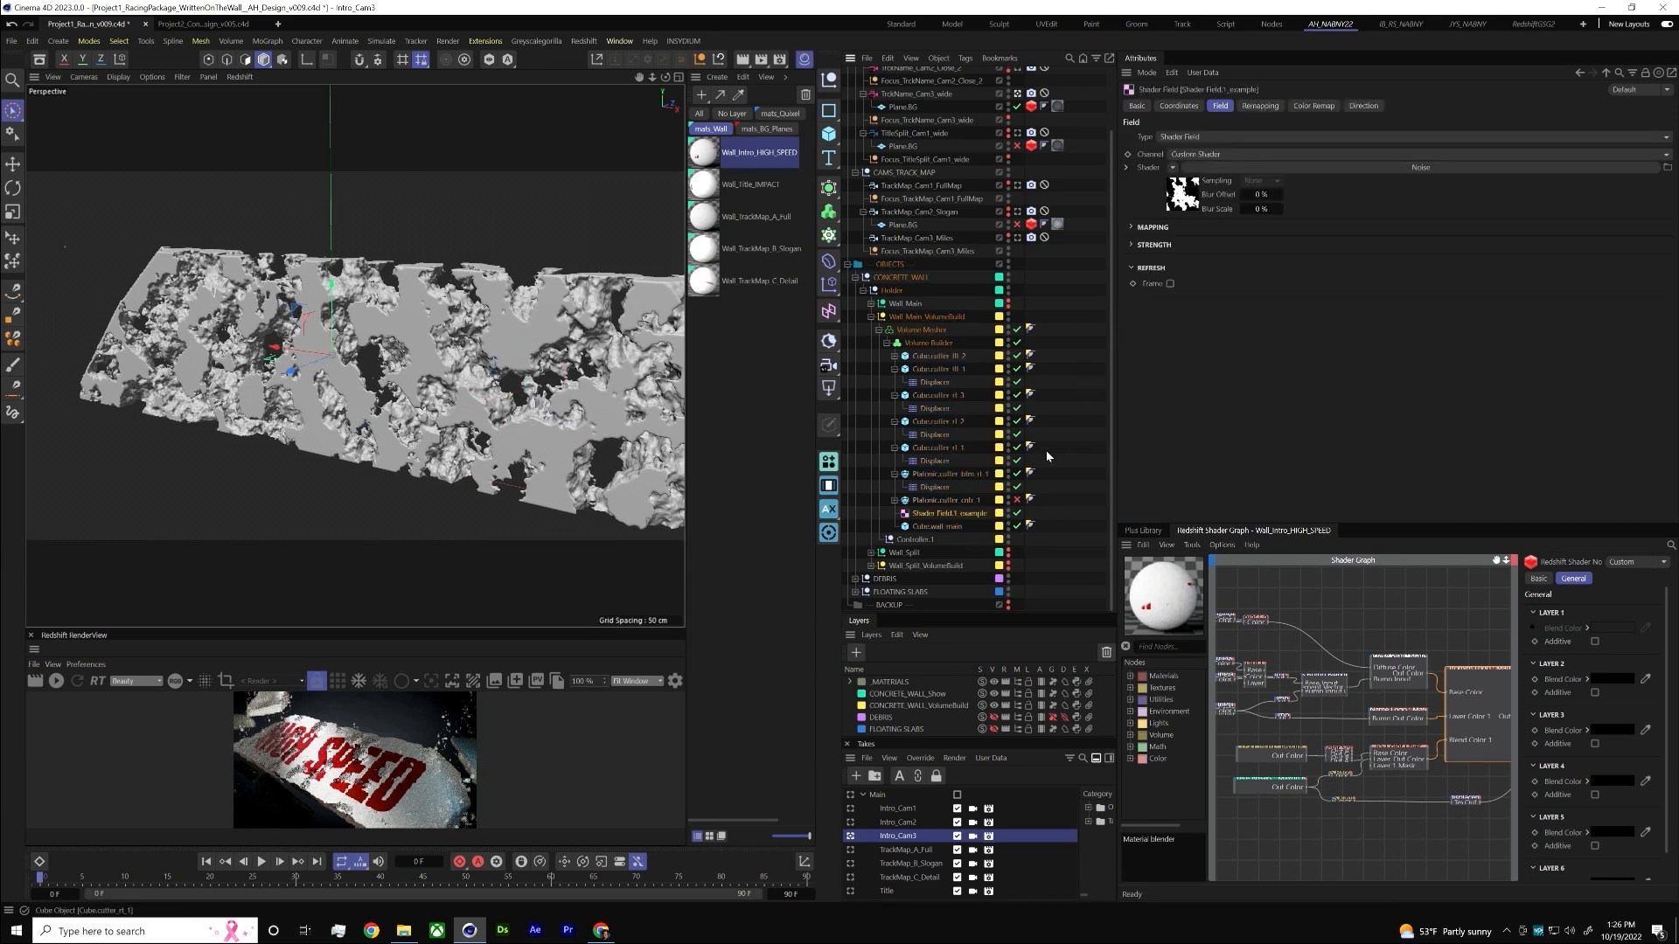
{"action": "left_click", "coordinate": [944, 343]}
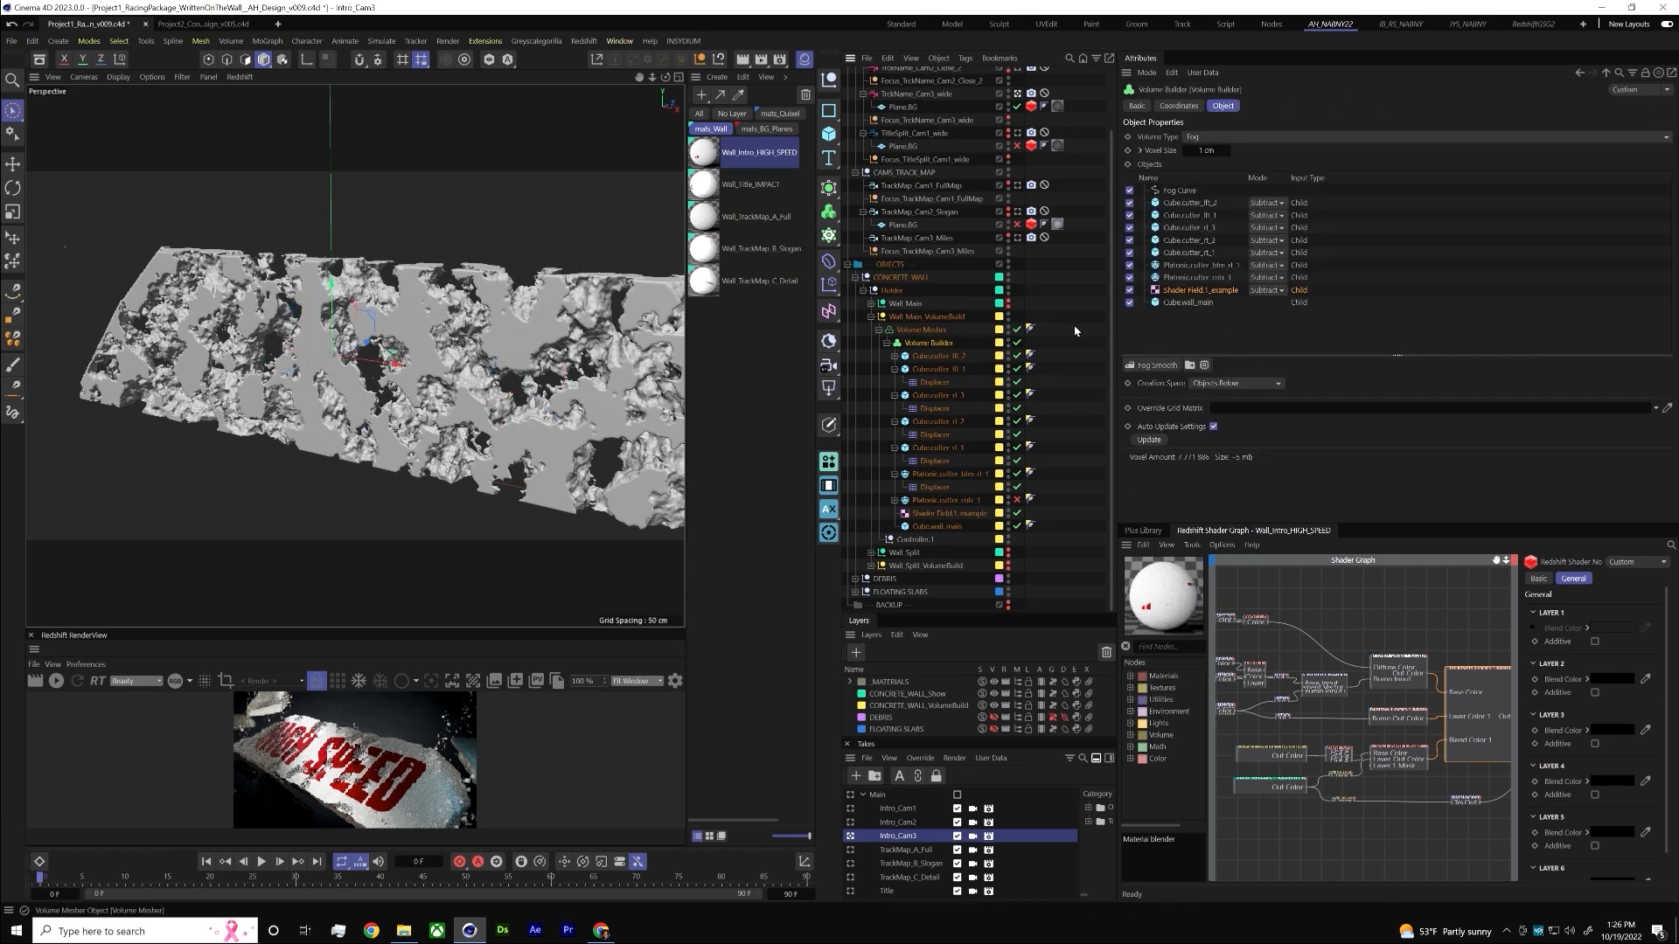
{"action": "left_click", "coordinate": [1197, 290]}
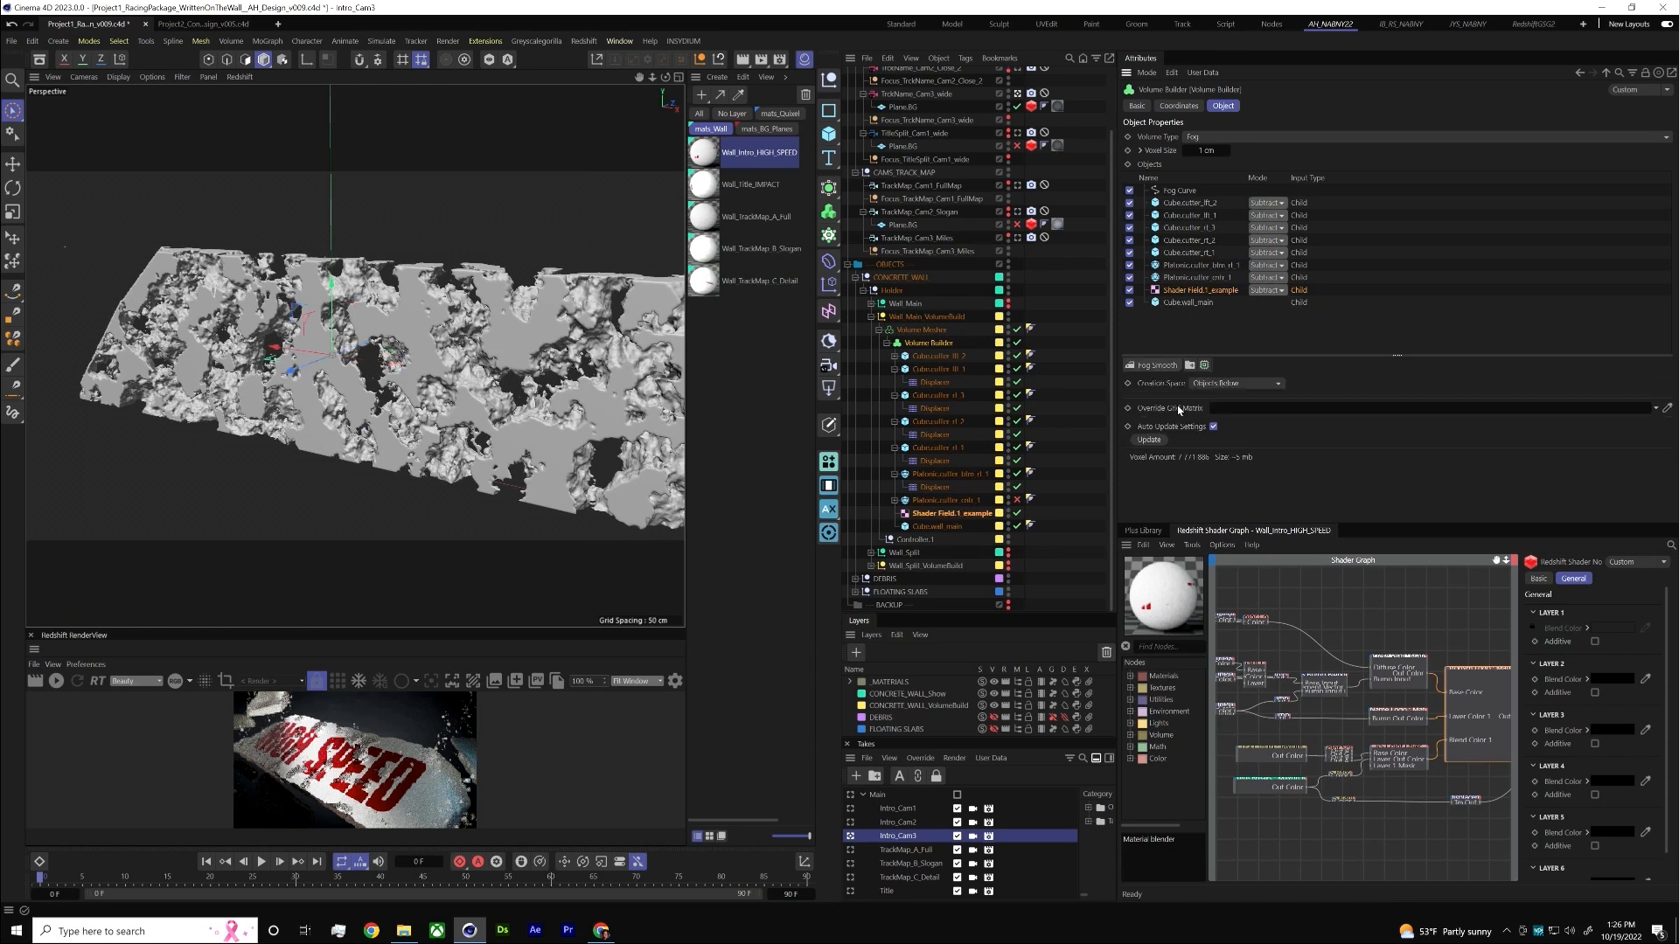
{"action": "left_click", "coordinate": [1226, 389]}
{"action": "left_click", "coordinate": [1229, 409]}
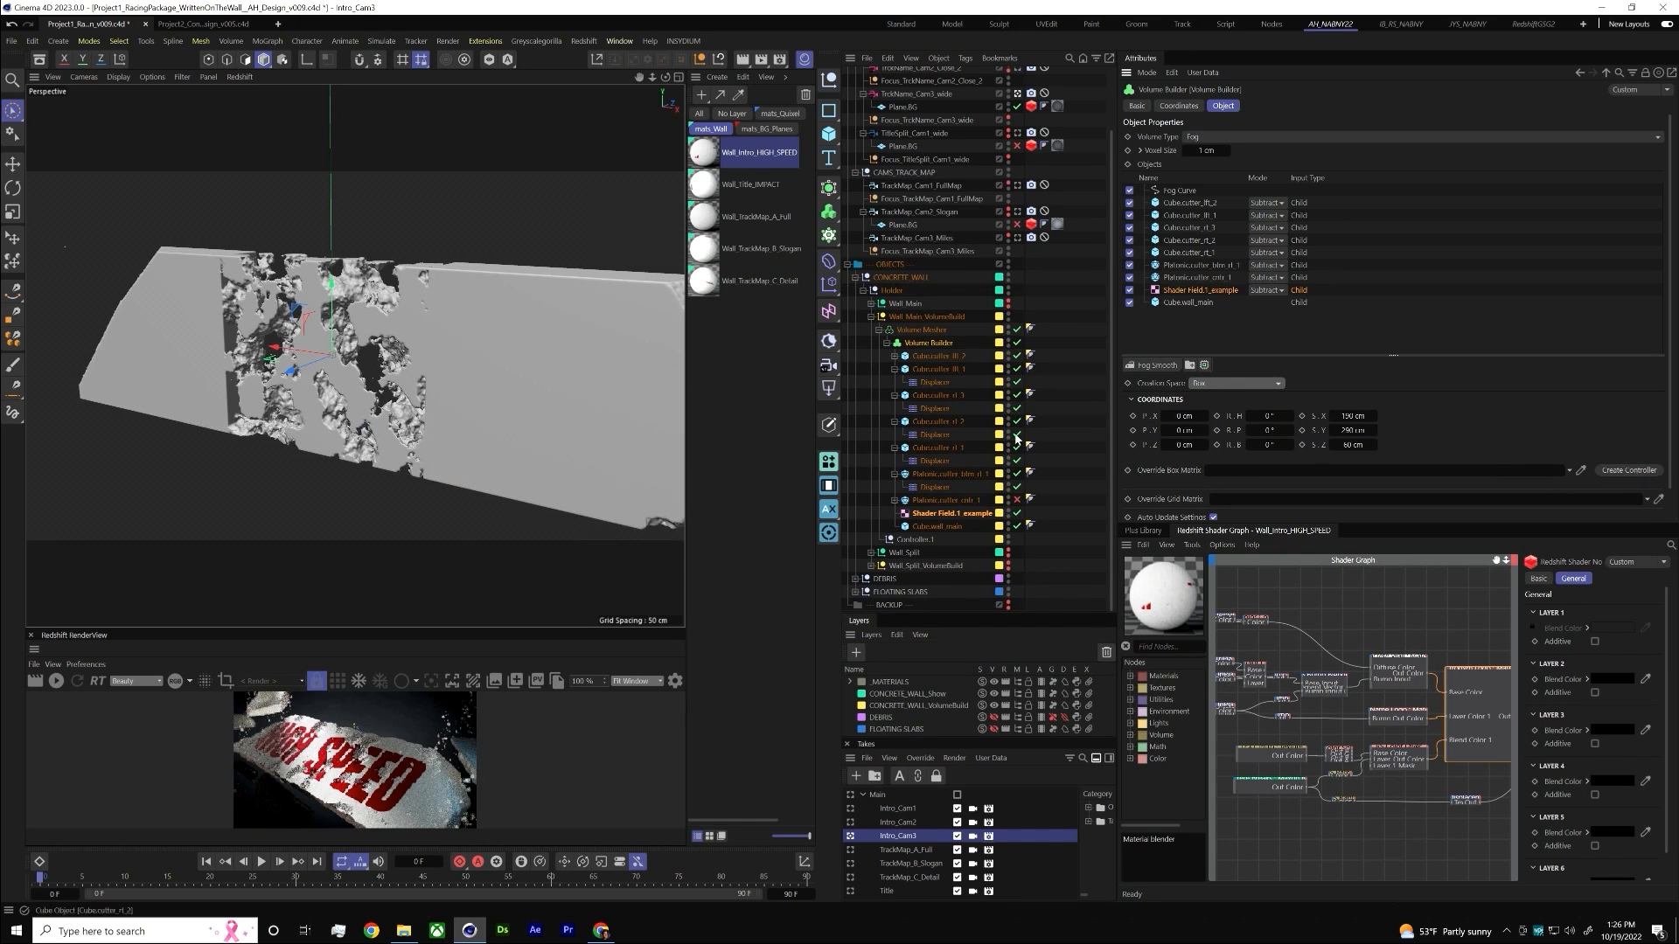
{"action": "left_click_drag", "start_coordinate": [929, 541], "coordinate": [1129, 516]}
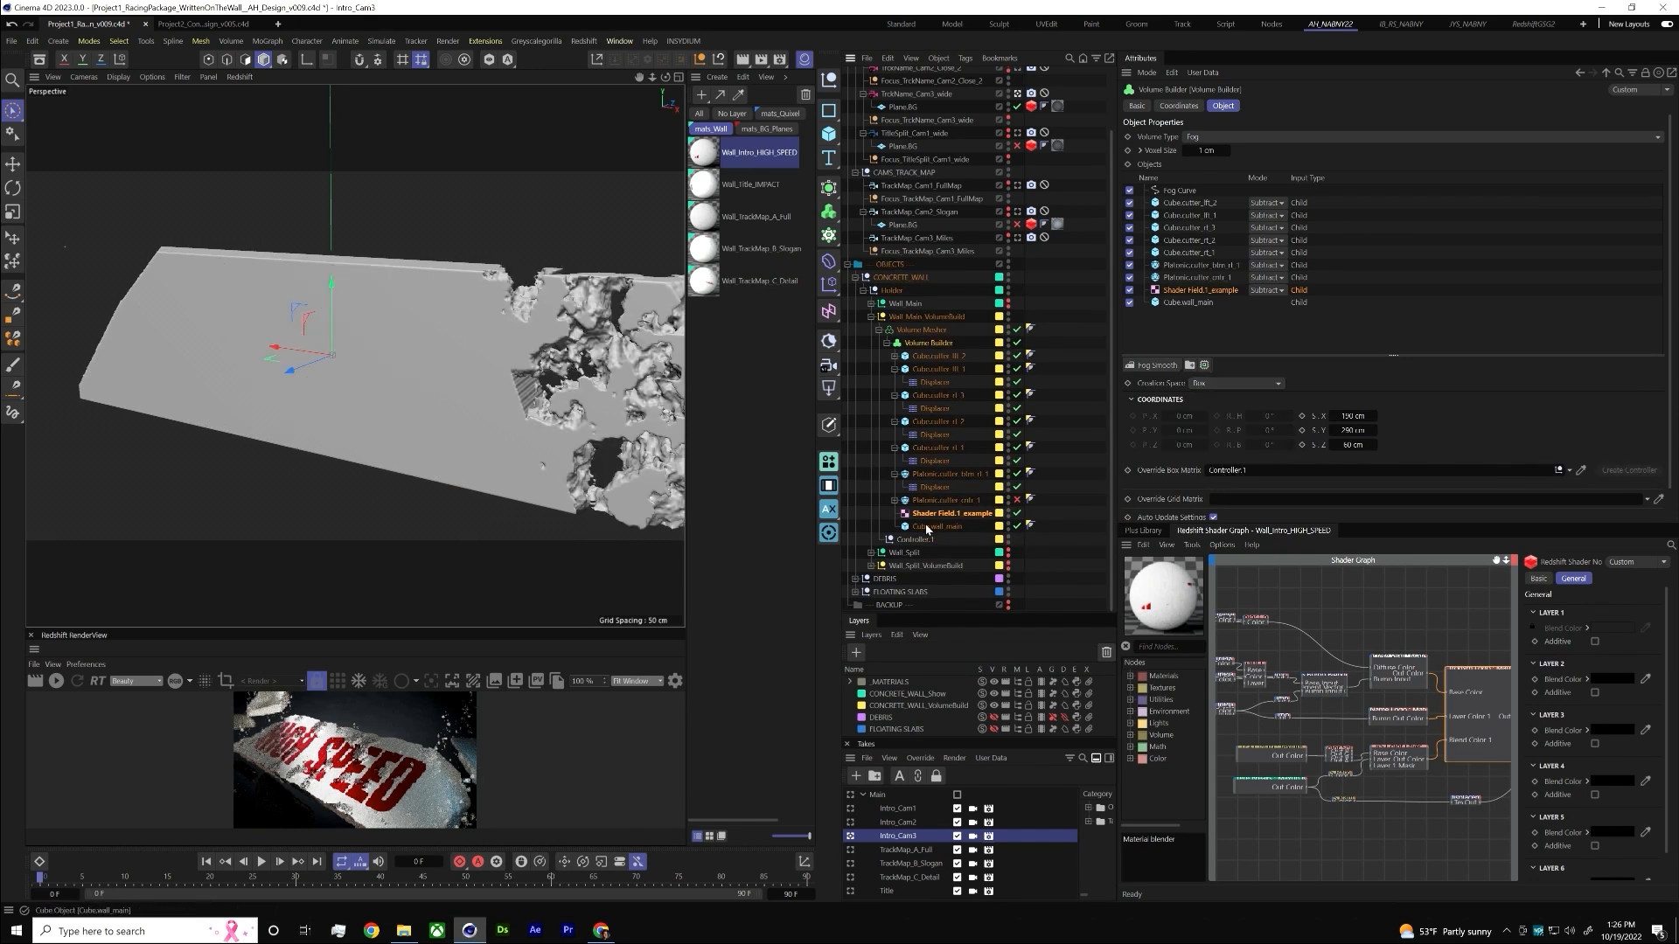
- Review Shader Field.1_example and the Volume Builder, and frame the Controller.1 null at the wall's carved end
{"action": "left_click", "coordinate": [649, 442]}
{"action": "left_click", "coordinate": [949, 513]}
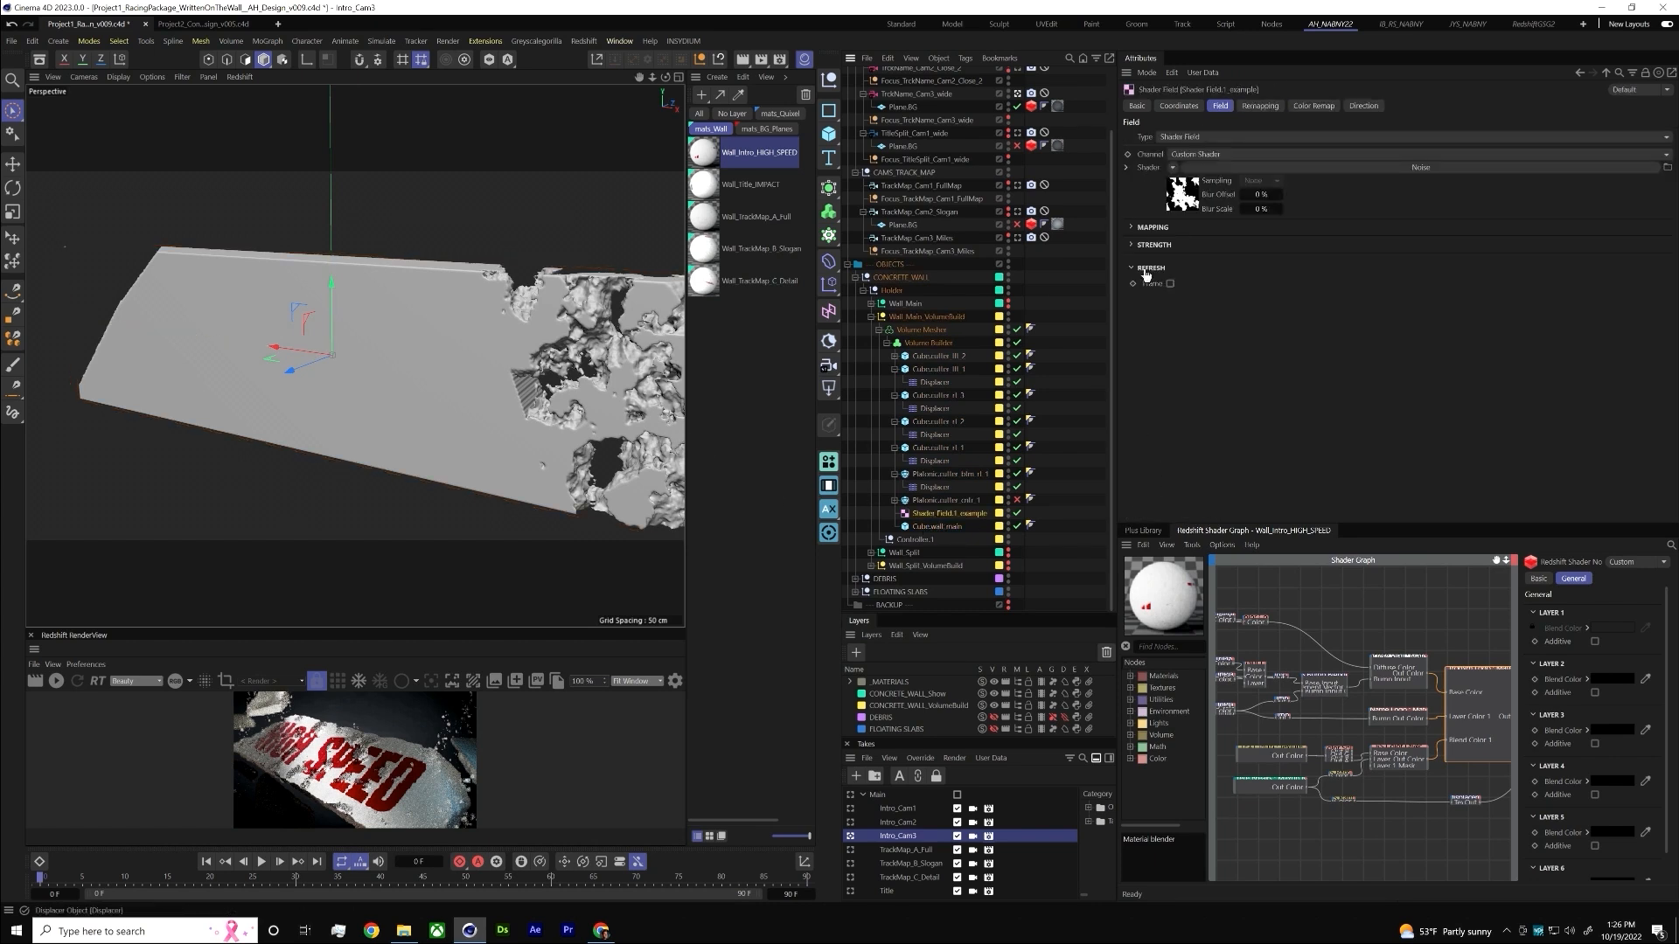
{"action": "left_click", "coordinate": [953, 342]}
{"action": "key", "text": "o"}
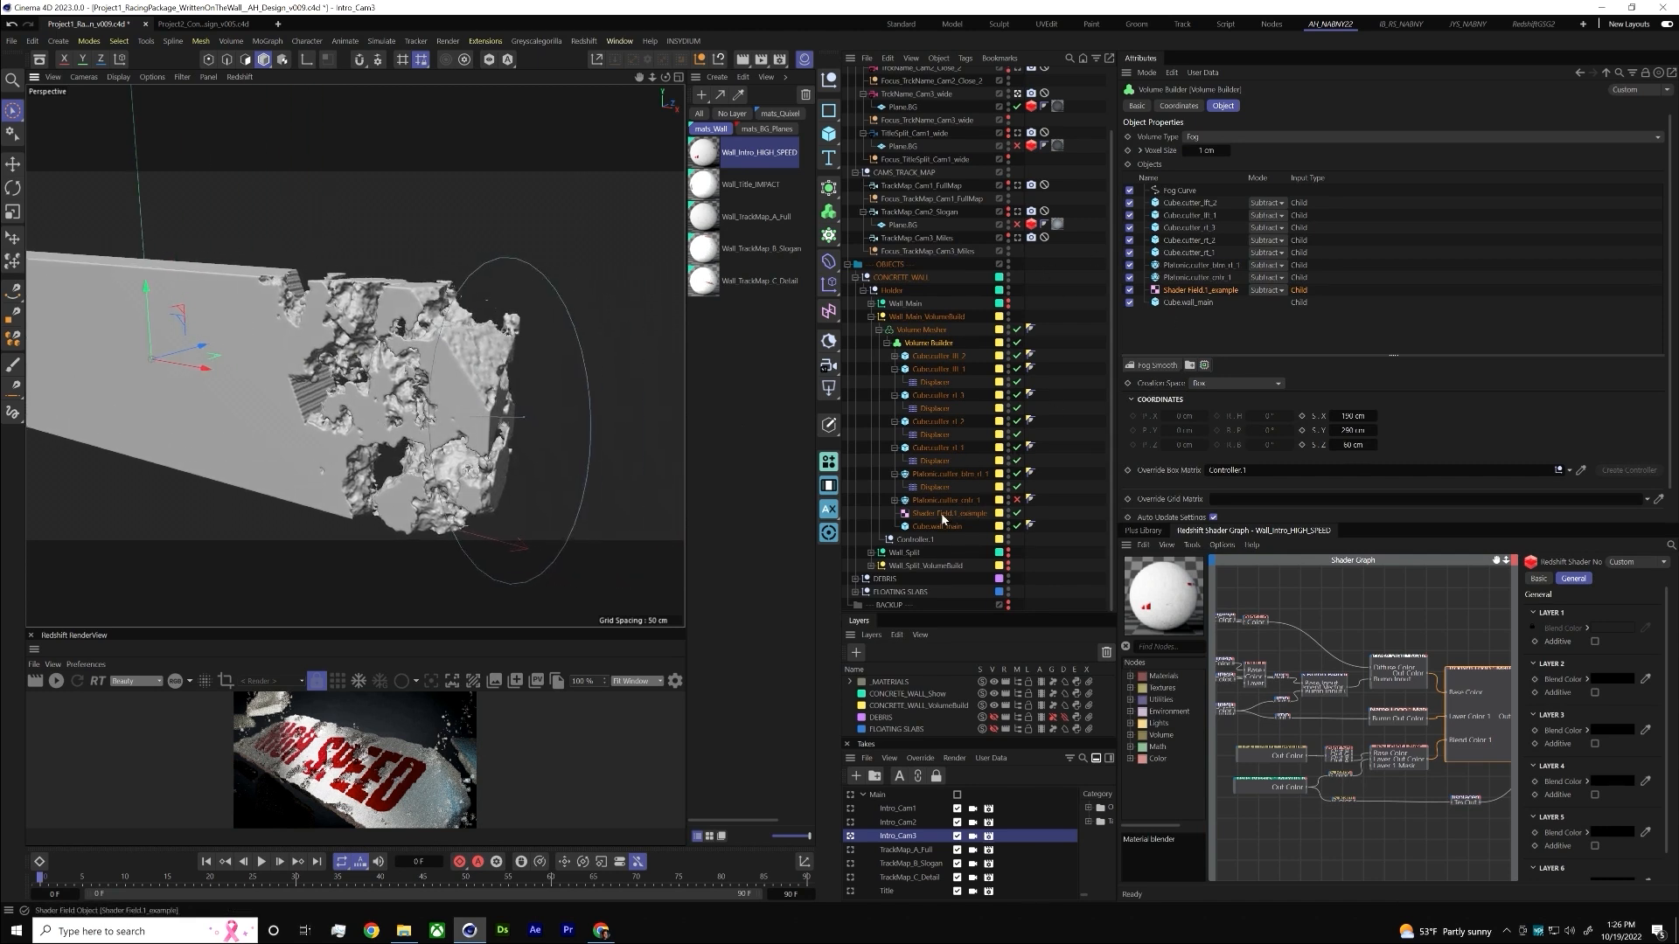
{"action": "left_click", "coordinate": [915, 540]}
{"action": "key", "text": "o"}
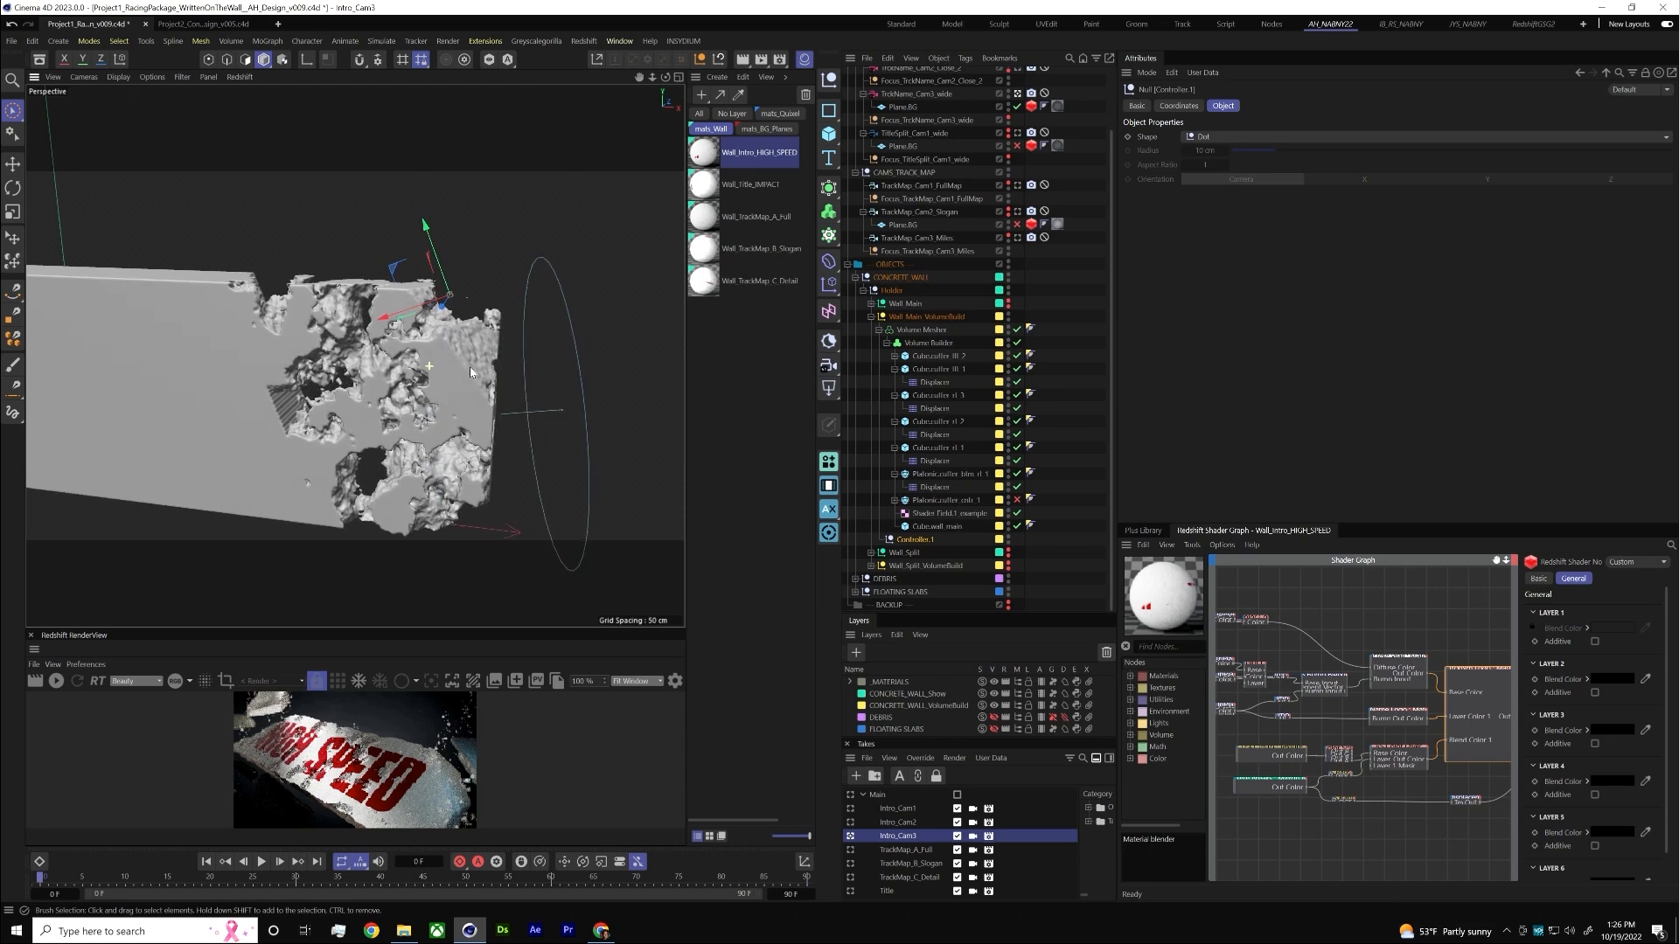
- Disable Shader Field.1_example among the wall's Volume Builder children
{"action": "left_click_drag", "start_coordinate": [443, 302], "coordinate": [384, 321]}
{"action": "left_click_drag", "start_coordinate": [296, 415], "coordinate": [254, 402]}
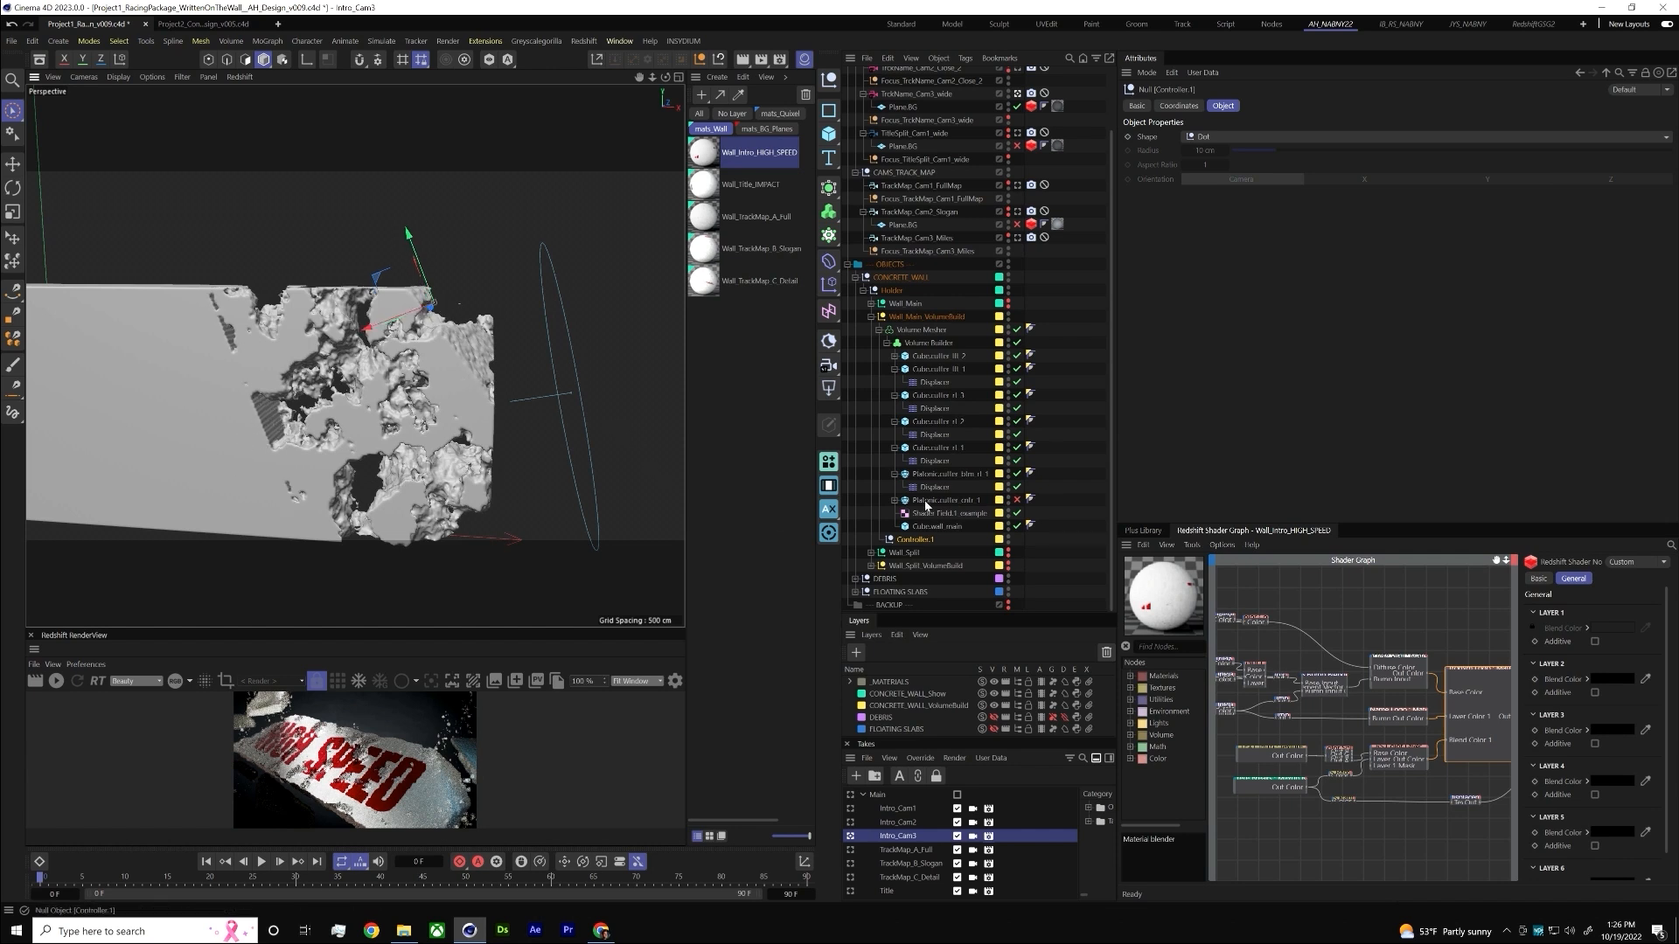
{"action": "left_click", "coordinate": [930, 344]}
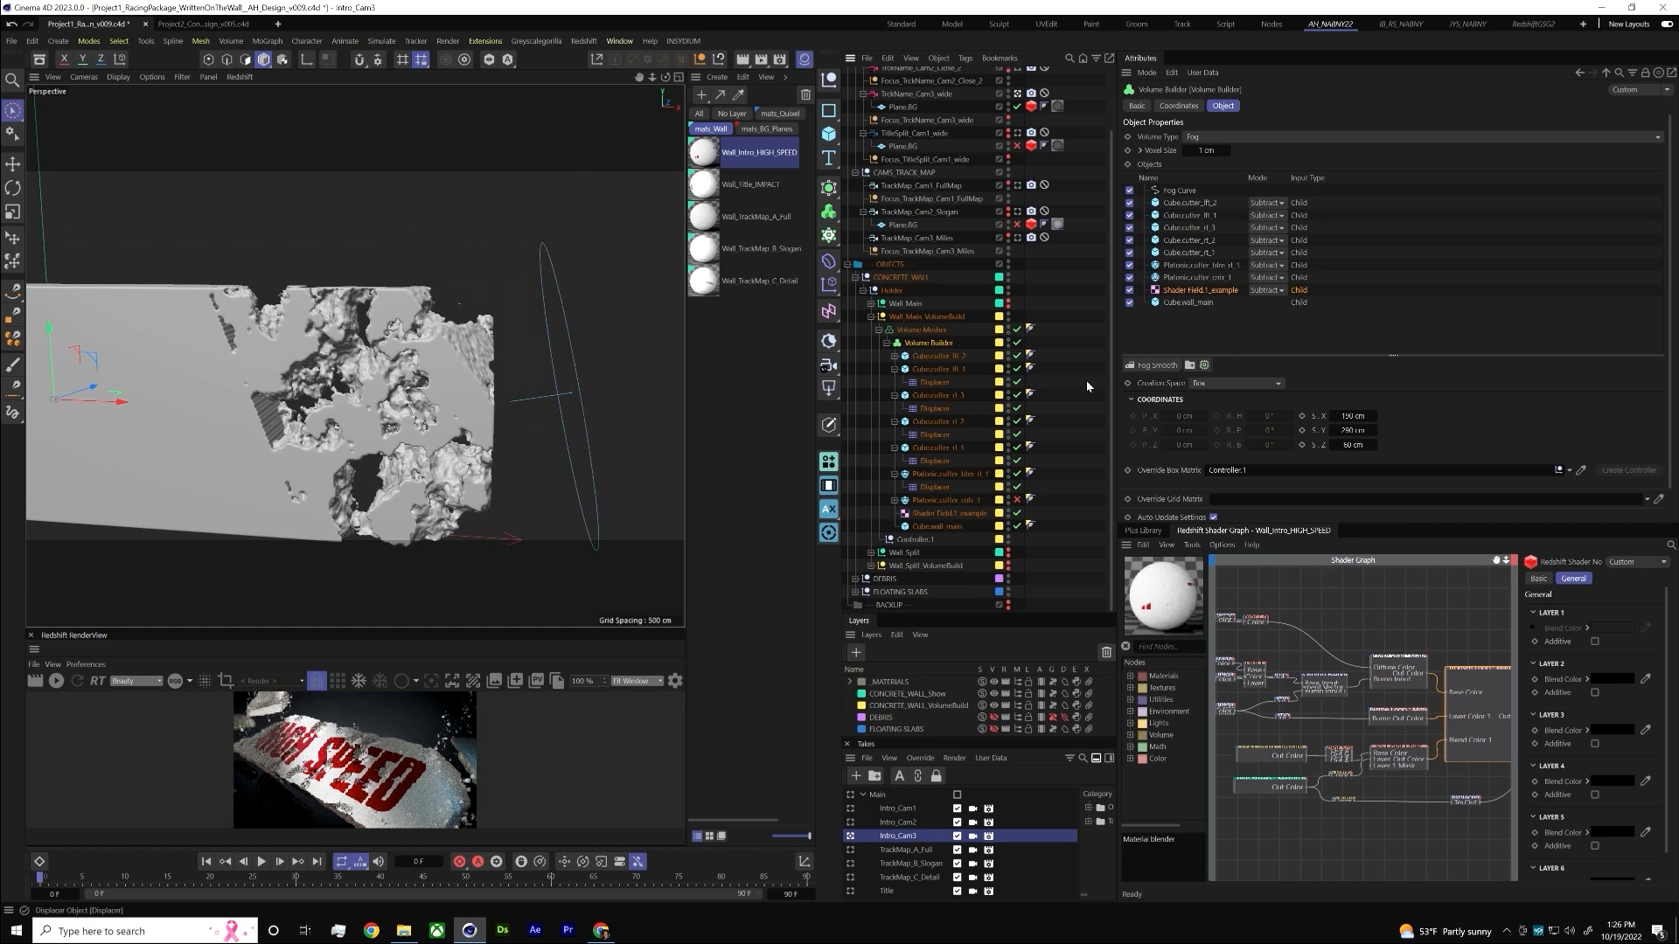
{"action": "left_click", "coordinate": [1017, 514]}
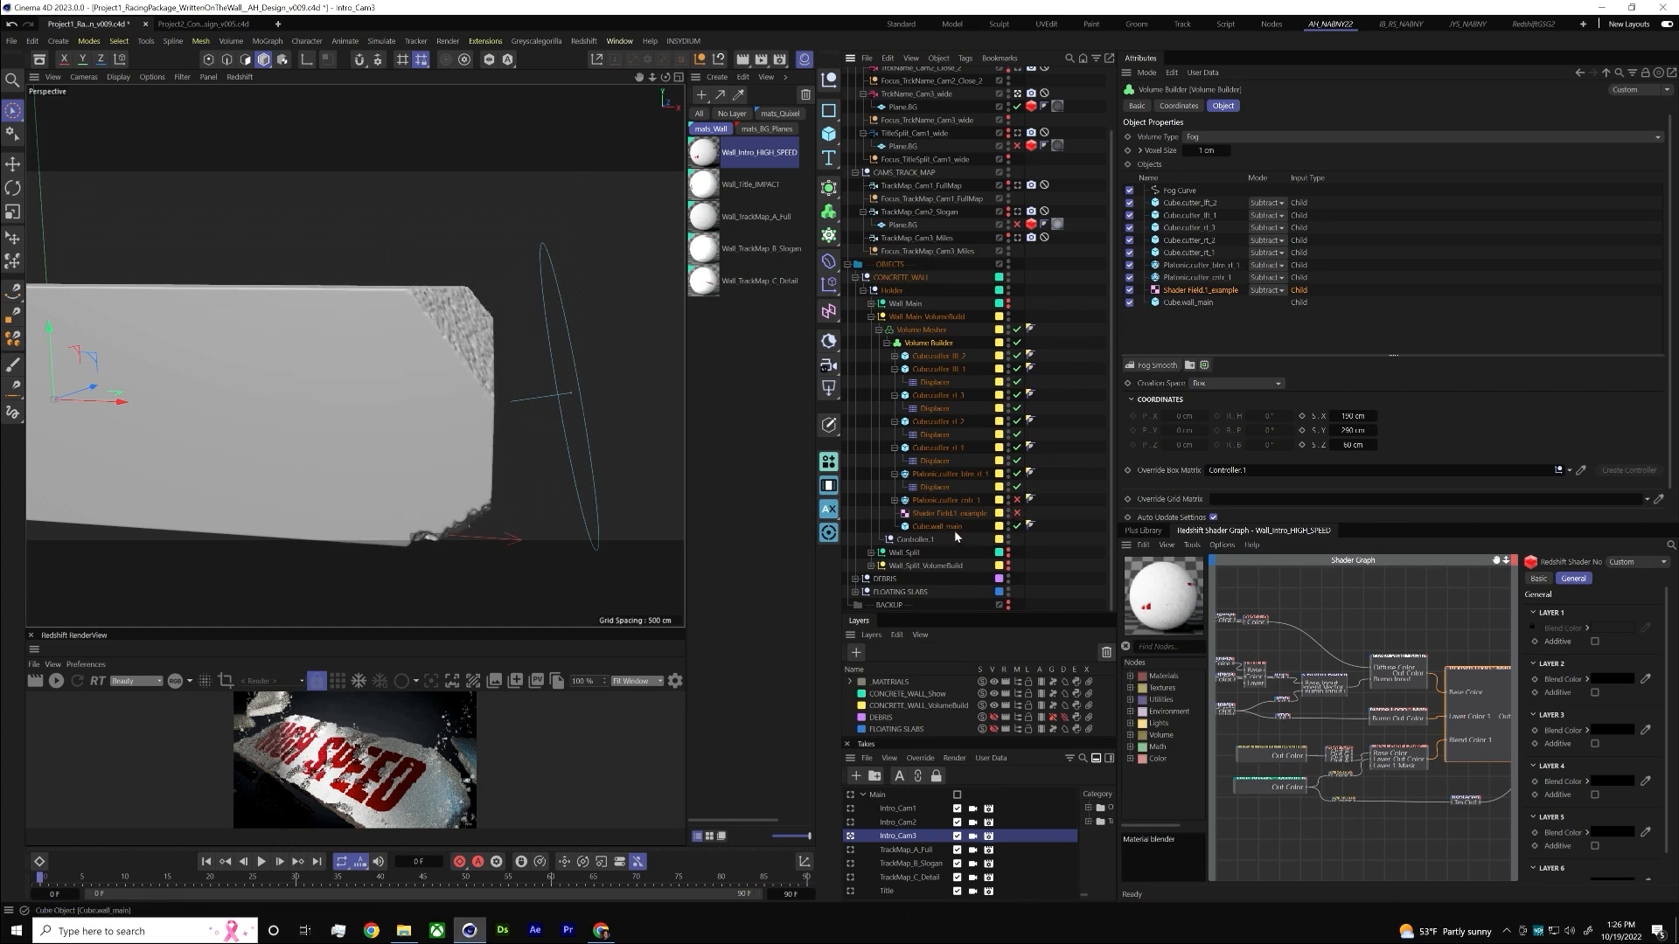
- Inspect the Cube.wall_main base object and the Wall_Main_VolumeBuild group with the whole wall in view
{"action": "left_click", "coordinate": [953, 528]}
{"action": "left_click_drag", "start_coordinate": [560, 482], "coordinate": [465, 501], "text": "alt"}
{"action": "middle_click_drag", "start_coordinate": [465, 501], "coordinate": [508, 463], "text": "alt"}
{"action": "left_click_drag", "start_coordinate": [505, 462], "coordinate": [756, 427], "text": "alt"}
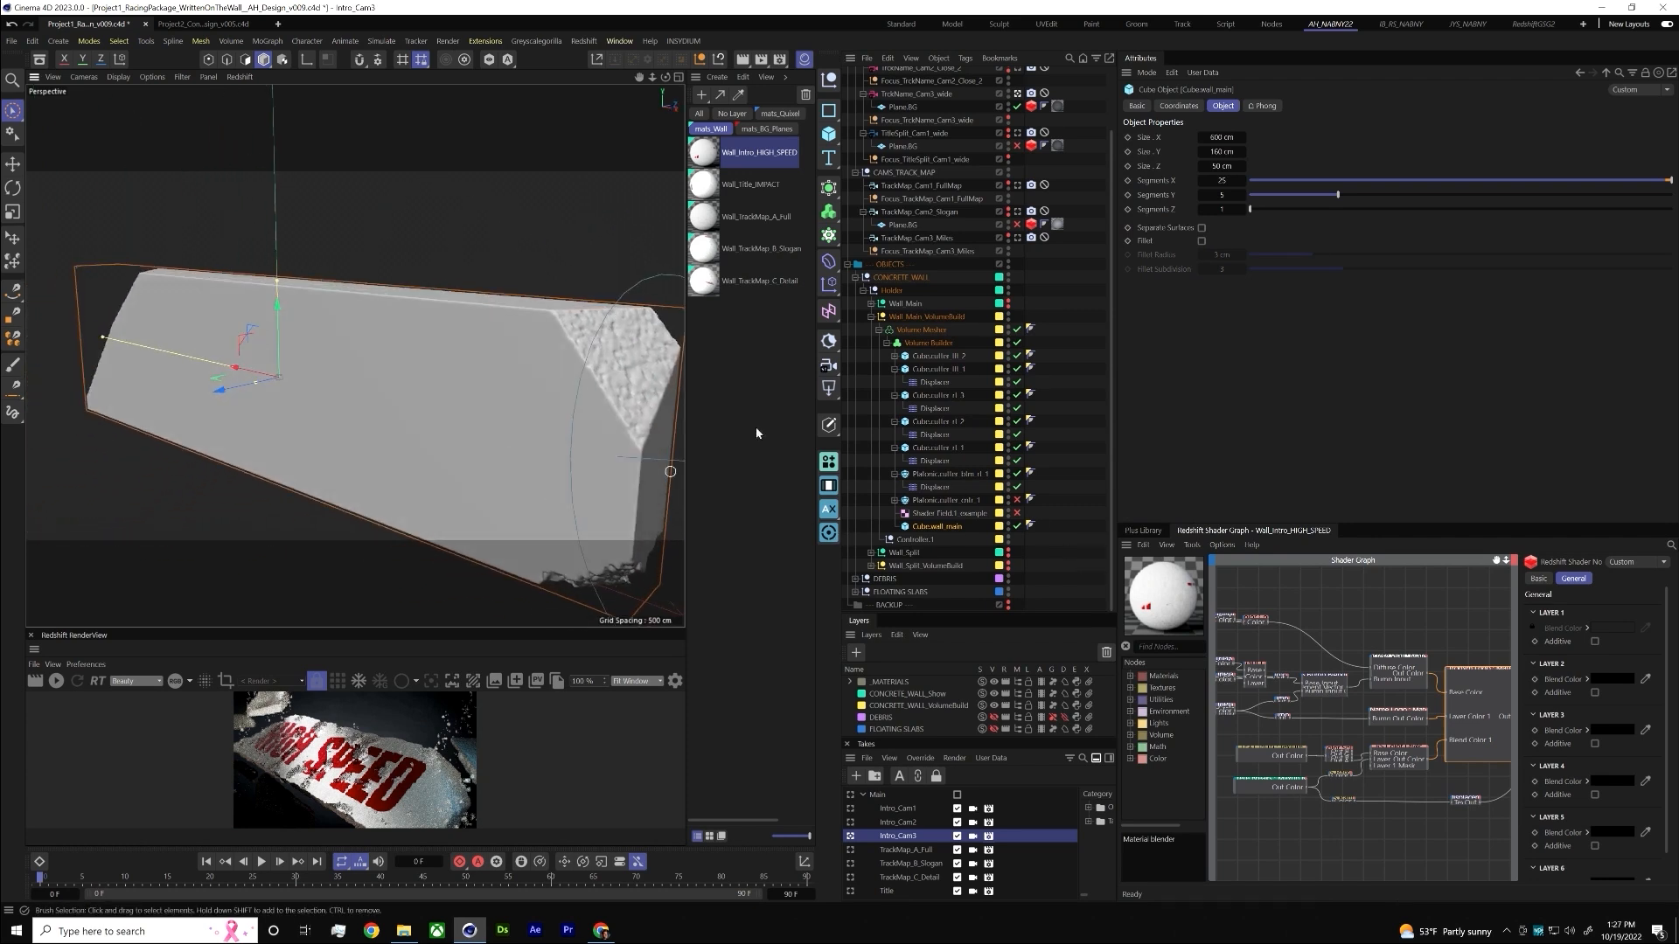
{"action": "right_click_drag", "start_coordinate": [412, 401], "coordinate": [386, 450], "text": "alt"}
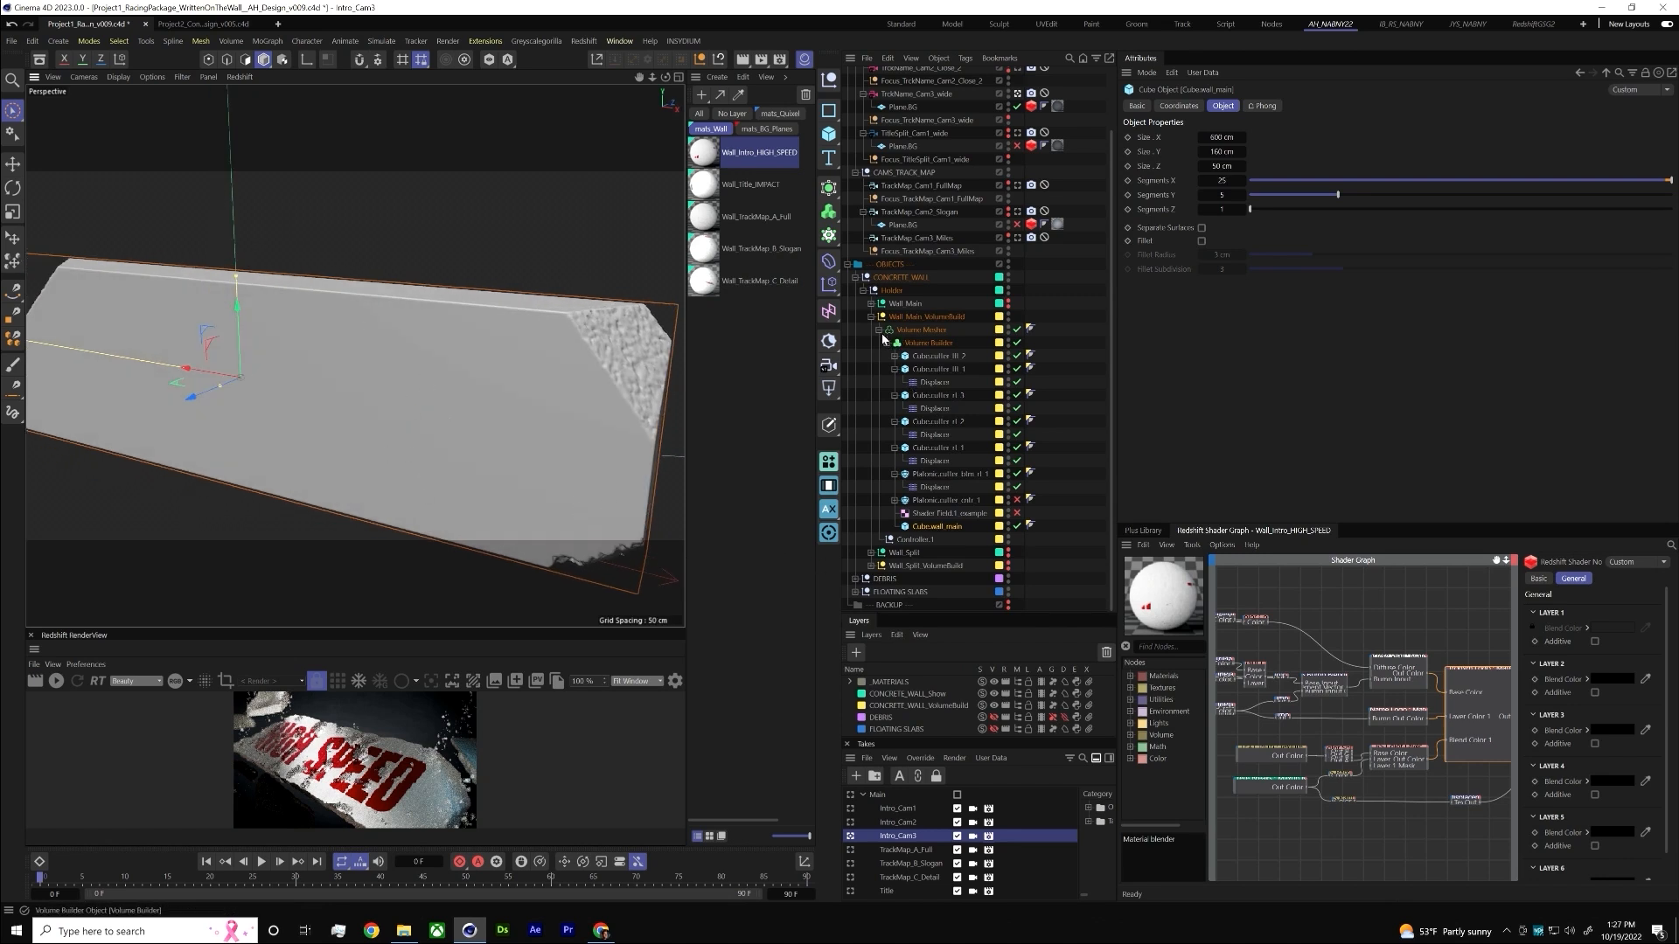
{"action": "left_click", "coordinate": [925, 317]}
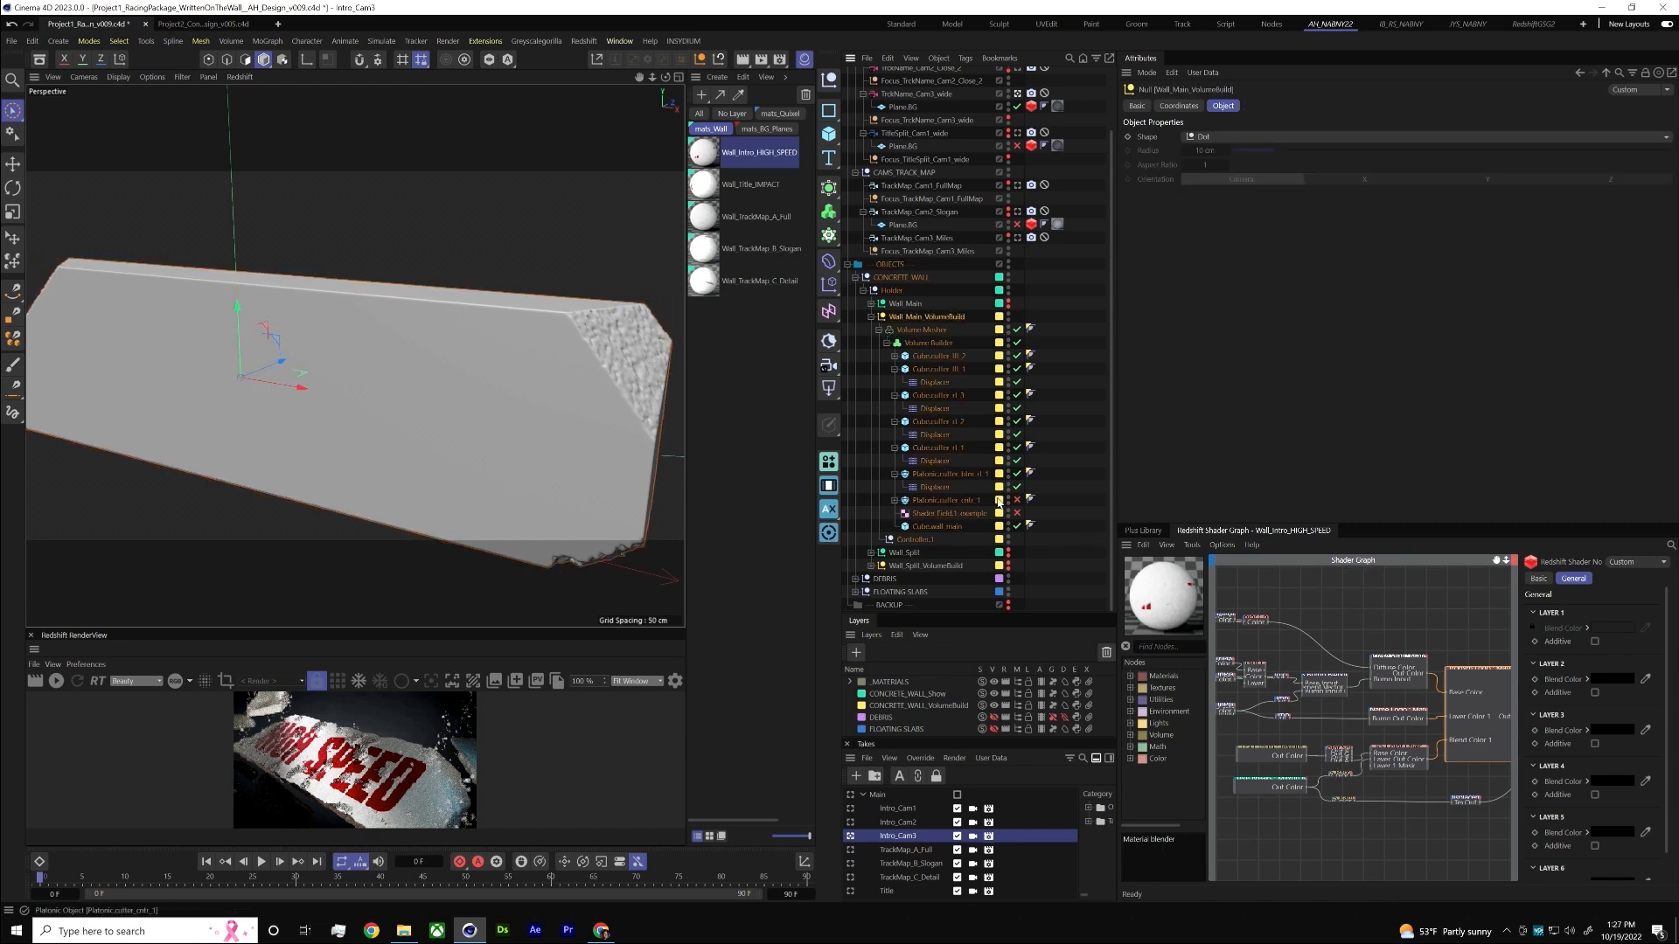
- Turn off the Fog Curve filter in the Volume Builder's object list
{"action": "left_click", "coordinate": [937, 345]}
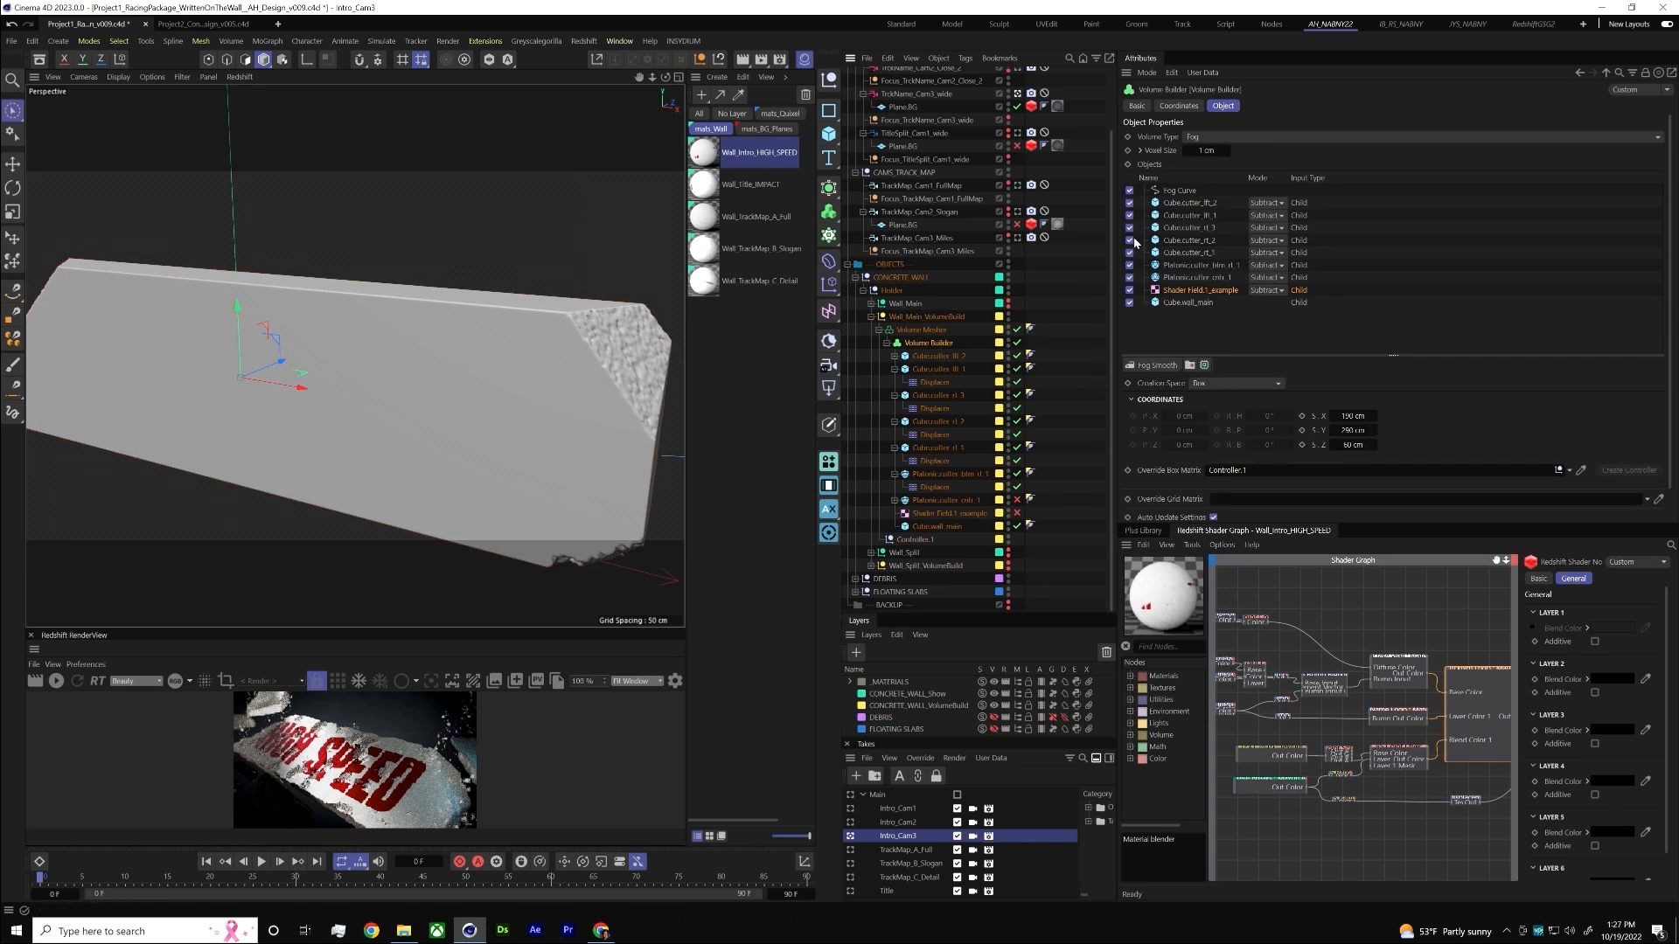
{"action": "left_click", "coordinate": [1130, 190]}
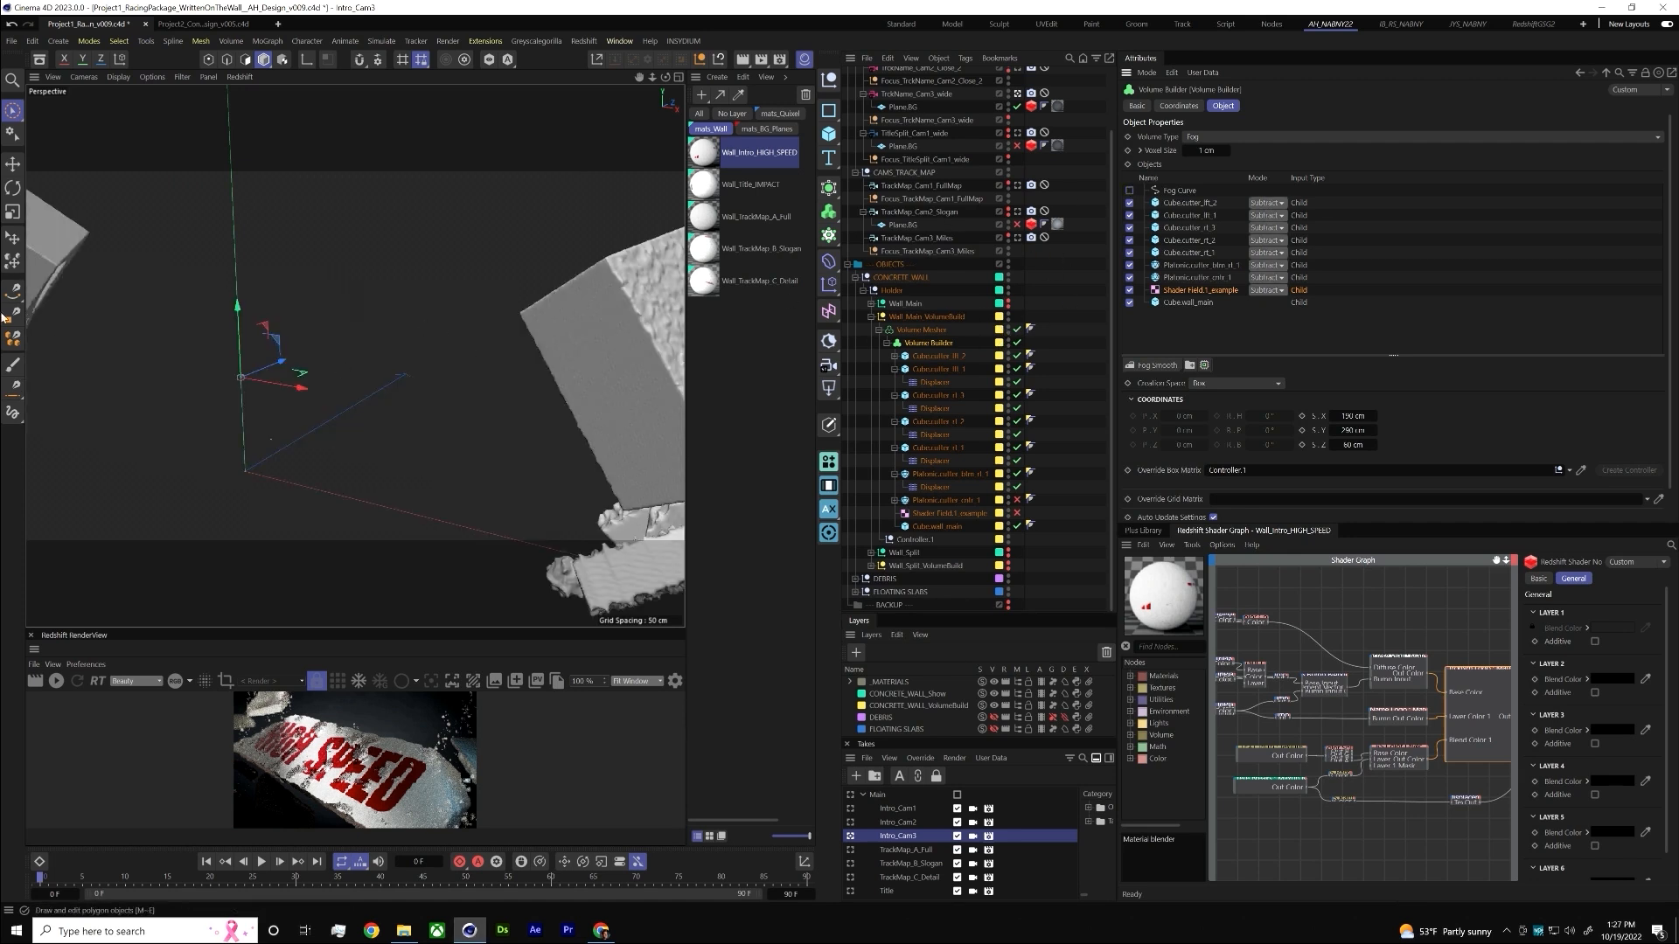
{"action": "scroll", "coordinate": [428, 399], "scroll_direction": "down", "scroll_amount": 2}
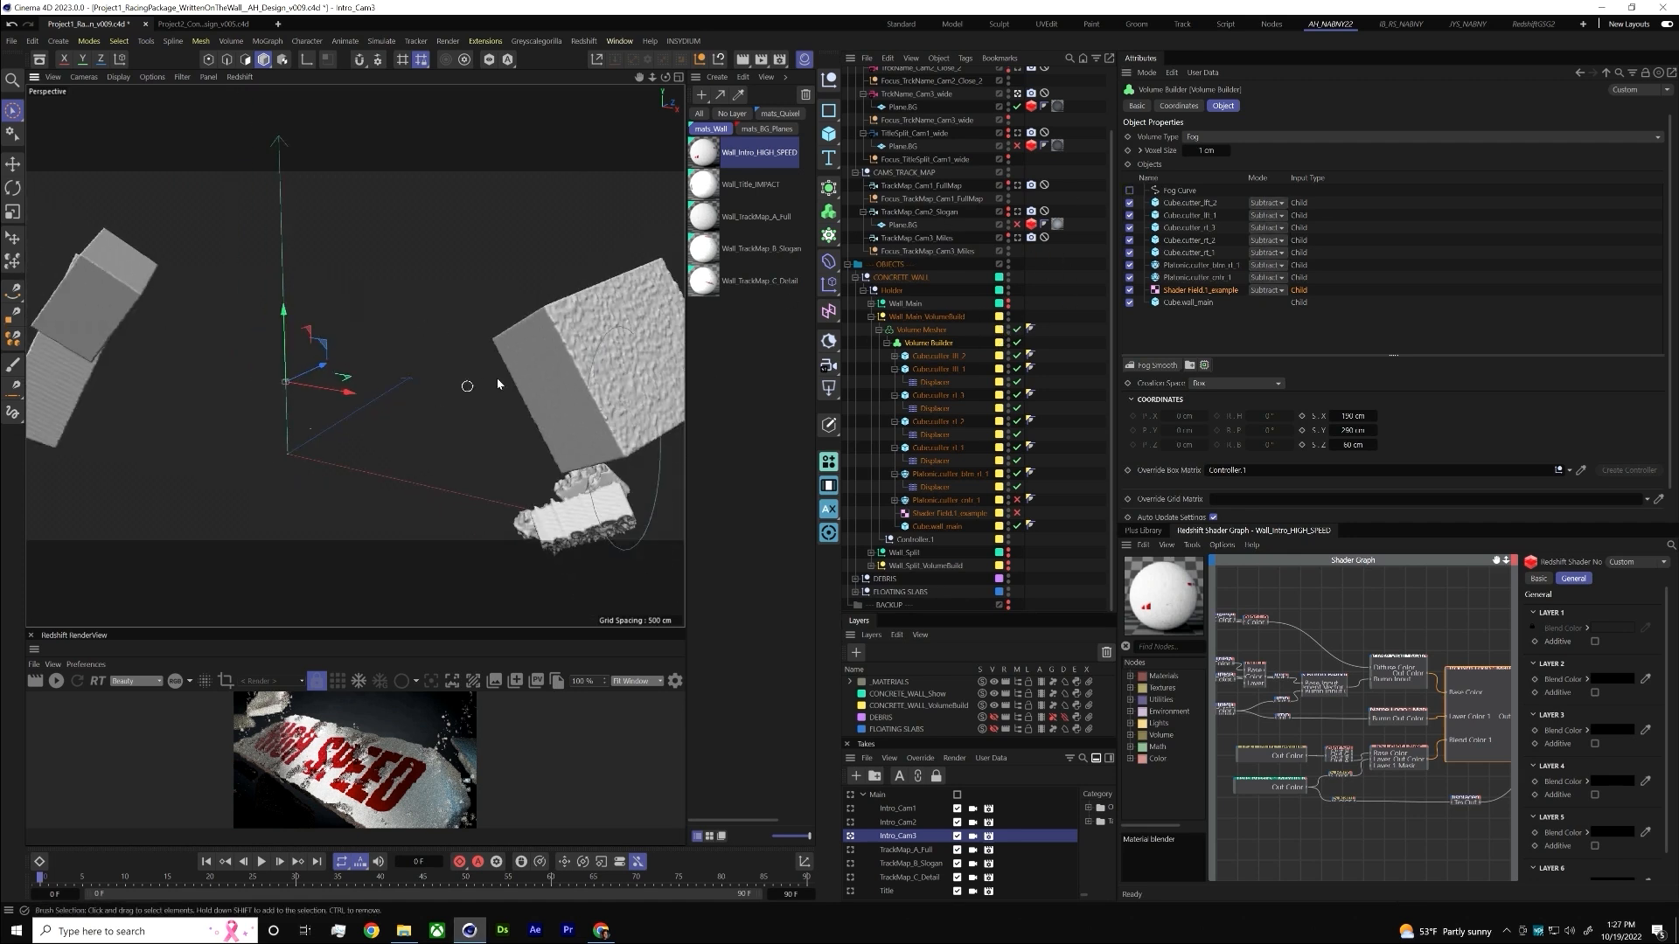
- Disable the Volume Mesher and change the Volume Builder's Volume Type to Signed Distance Field
{"action": "left_click", "coordinate": [1018, 342]}
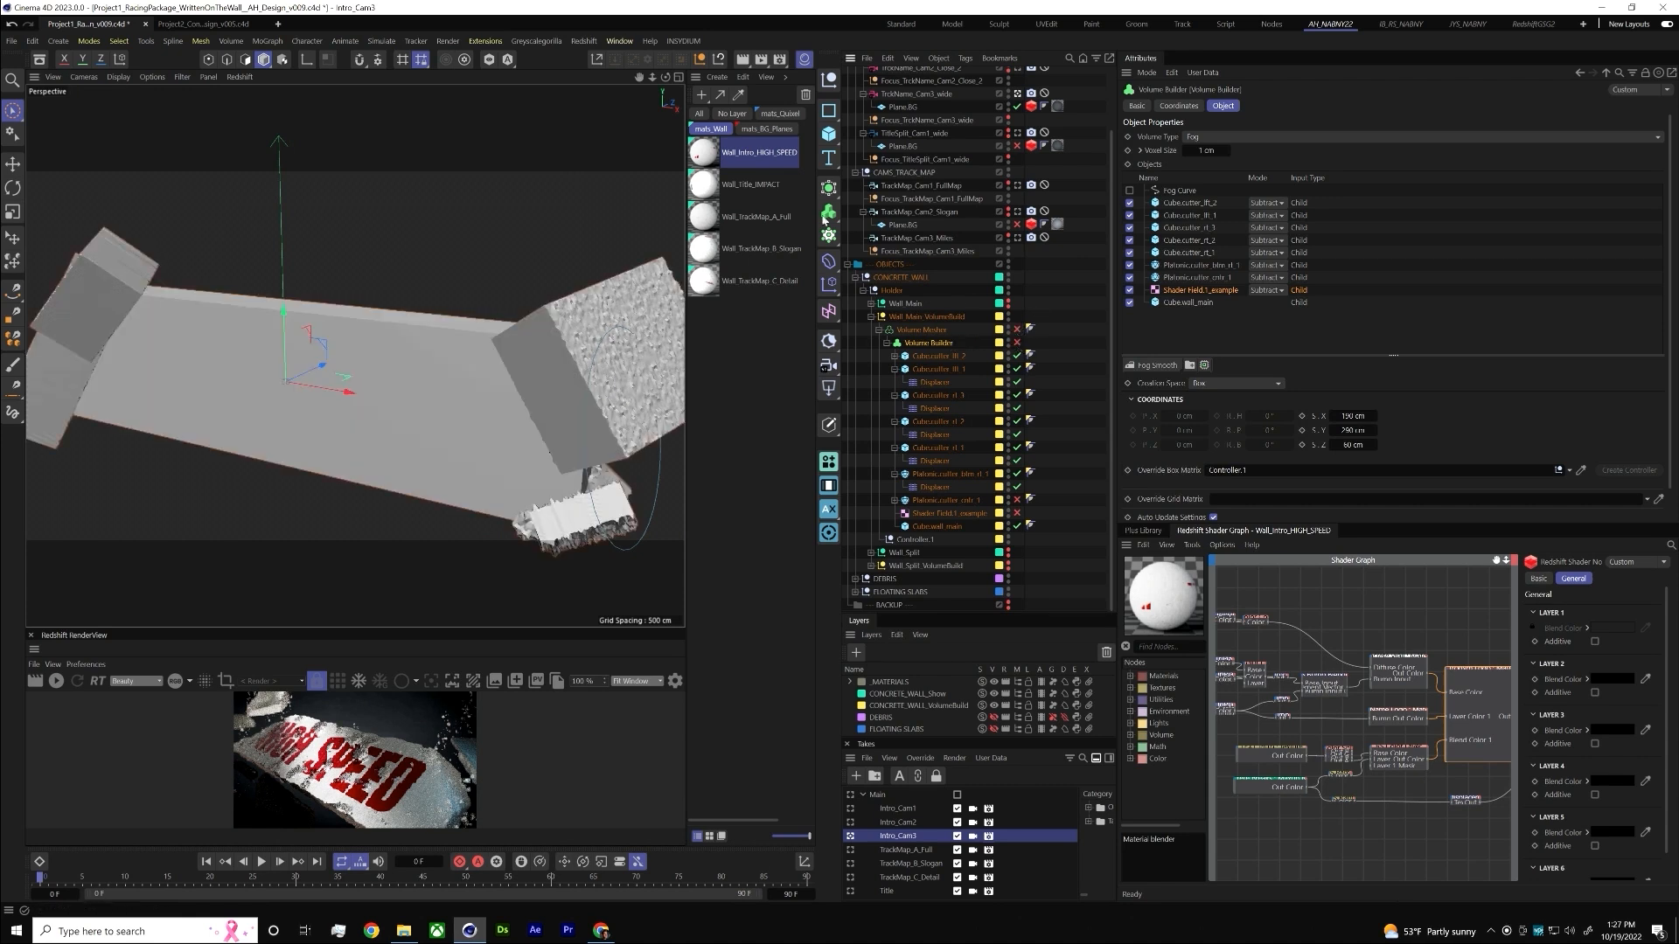
{"action": "left_click", "coordinate": [1196, 138]}
{"action": "left_click", "coordinate": [1201, 153]}
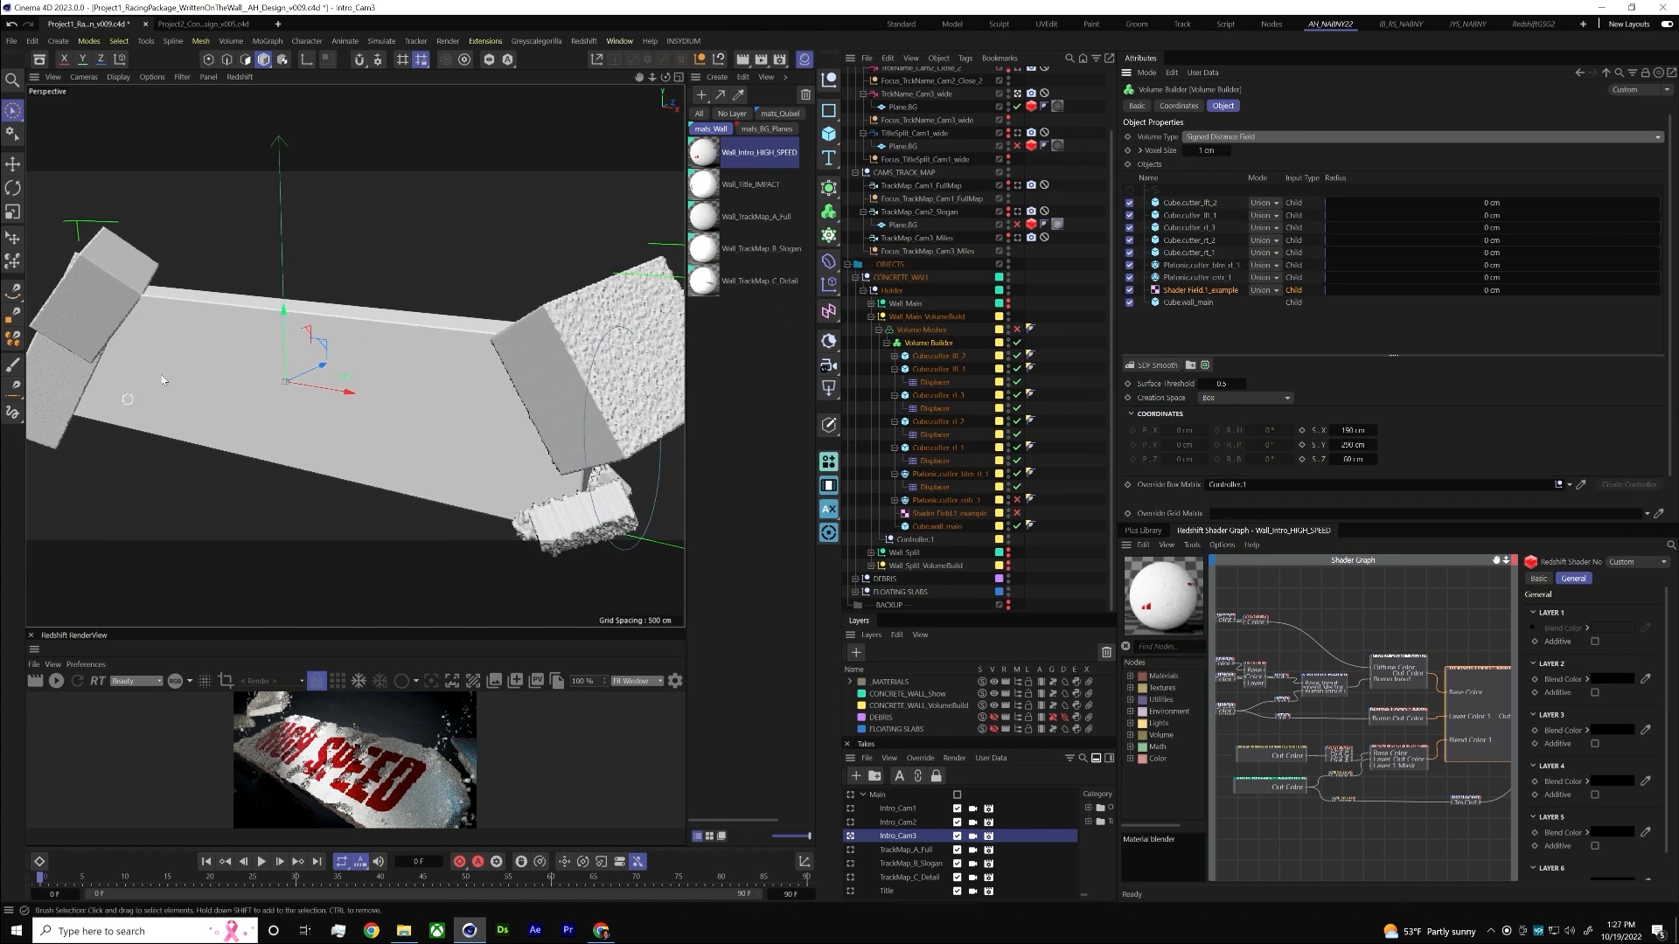
- Add a 200 cm cube and raise it in front of the wall as a solid-geometry example
{"action": "left_click", "coordinate": [828, 134]}
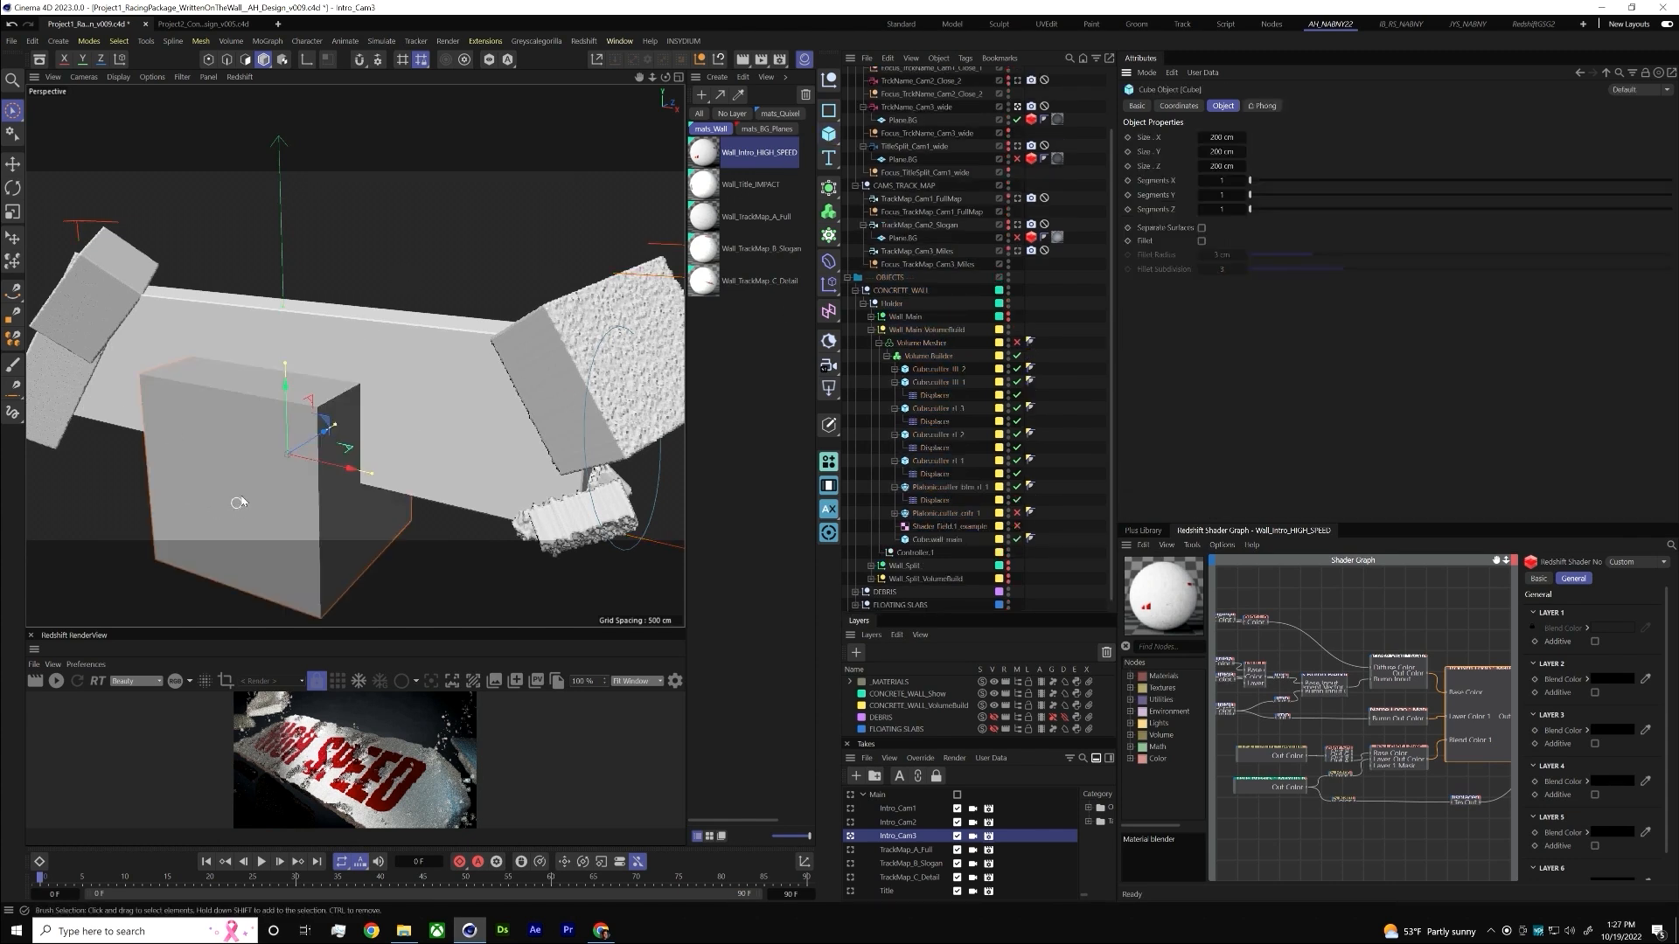
{"action": "left_click_drag", "start_coordinate": [285, 427], "coordinate": [545, 363]}
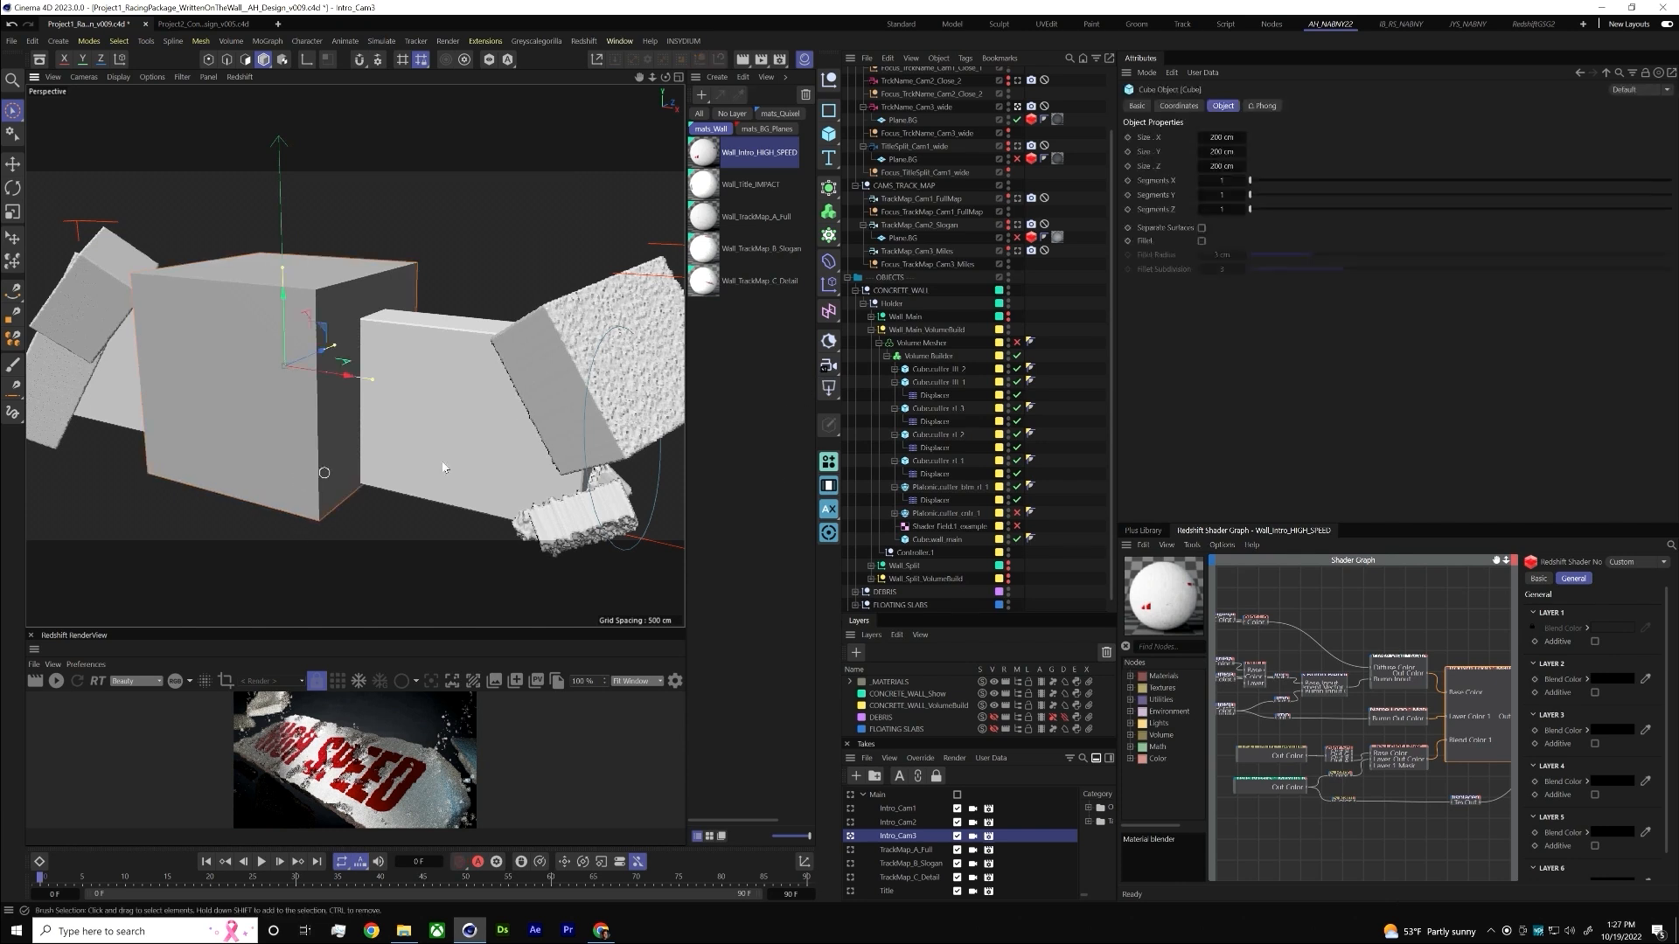
{"action": "left_click", "coordinate": [827, 387]}
- Review the Volume Builder's available volume types and the blend modes offered for a Signed Distance Field
{"action": "left_click", "coordinate": [929, 343]}
{"action": "left_click", "coordinate": [1224, 137]}
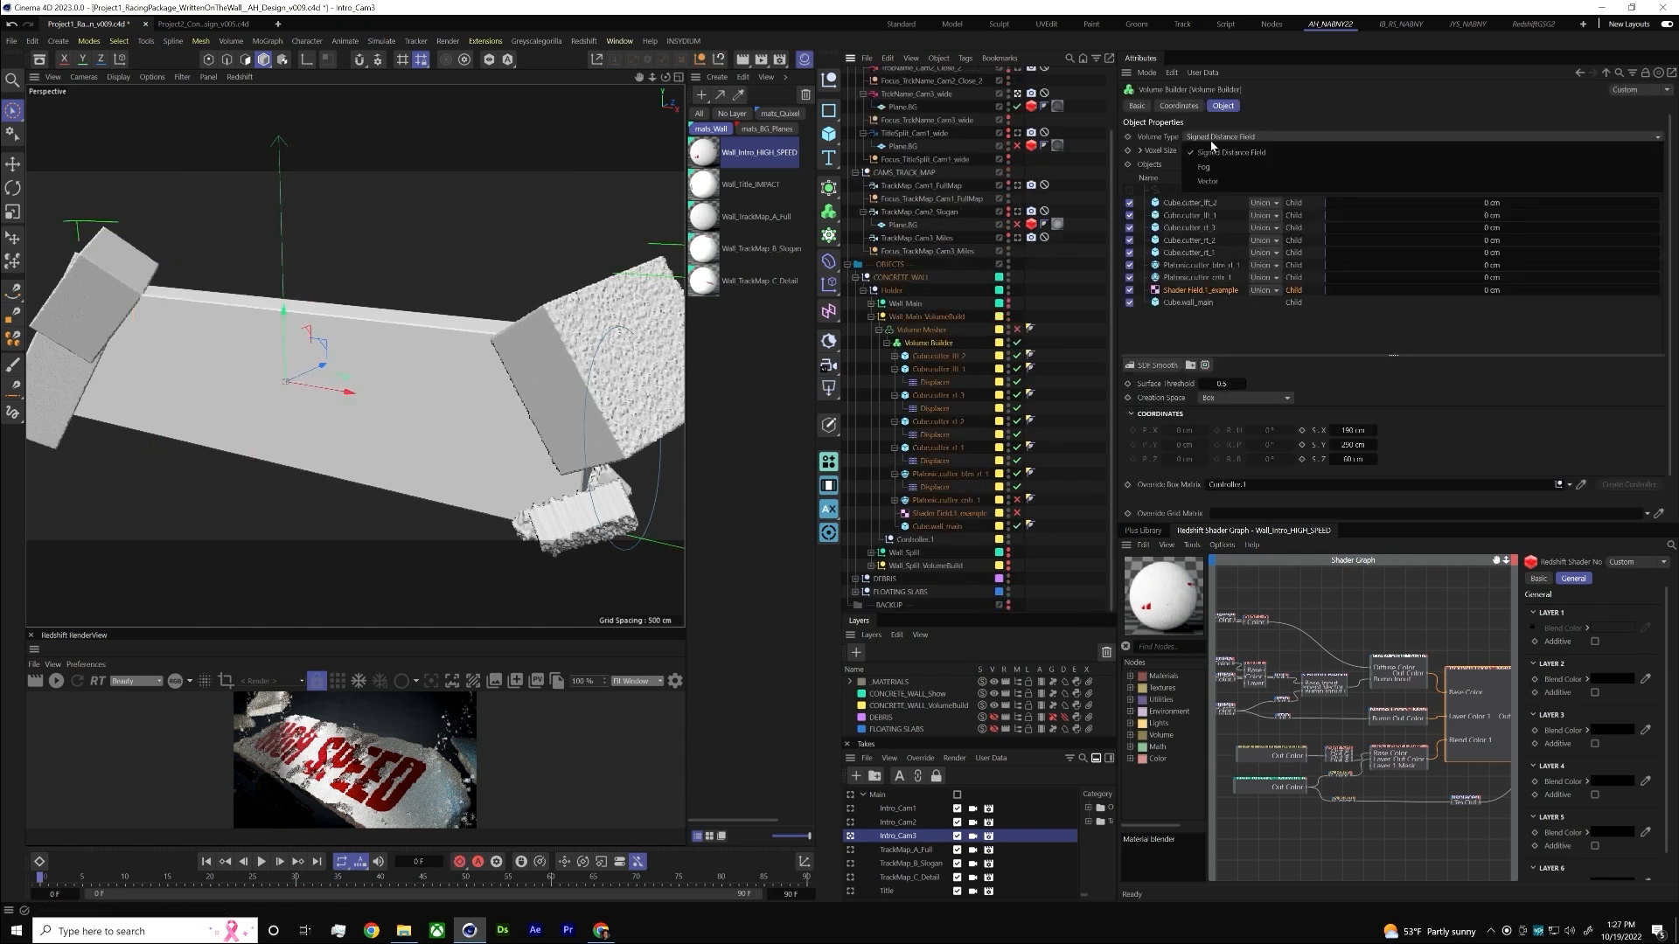
{"action": "left_click", "coordinate": [1264, 290]}
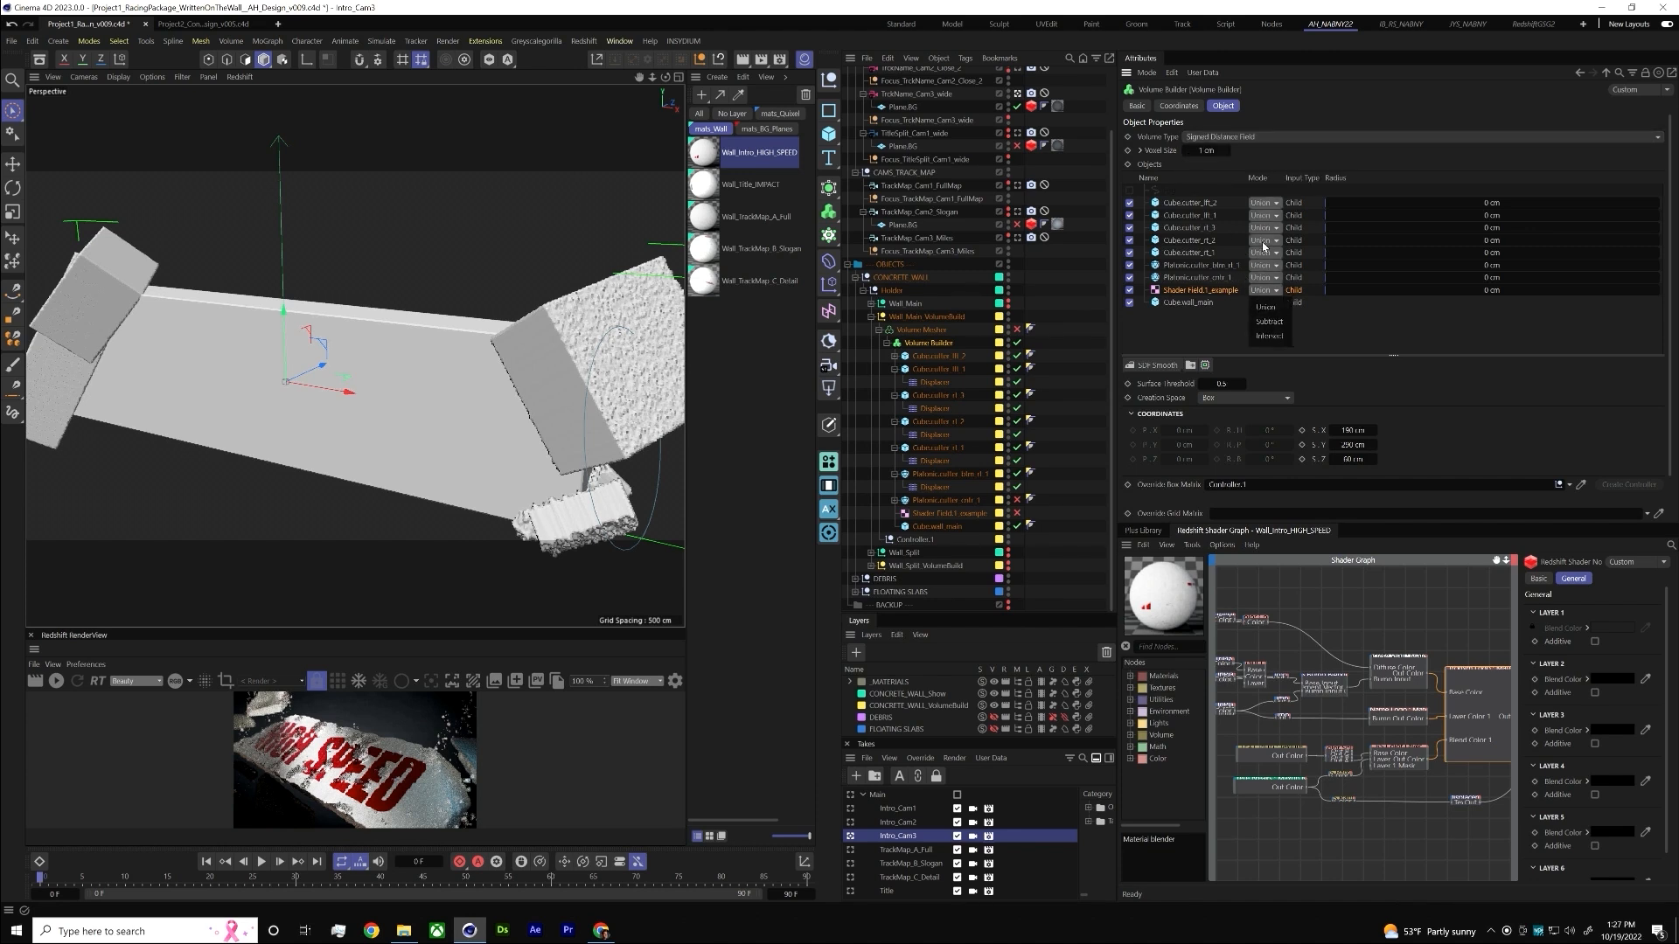
{"action": "left_click", "coordinate": [1226, 320]}
- Set the Volume Builder's Volume Type to Fog and review the blend modes available for its cutters
{"action": "left_click", "coordinate": [1223, 142]}
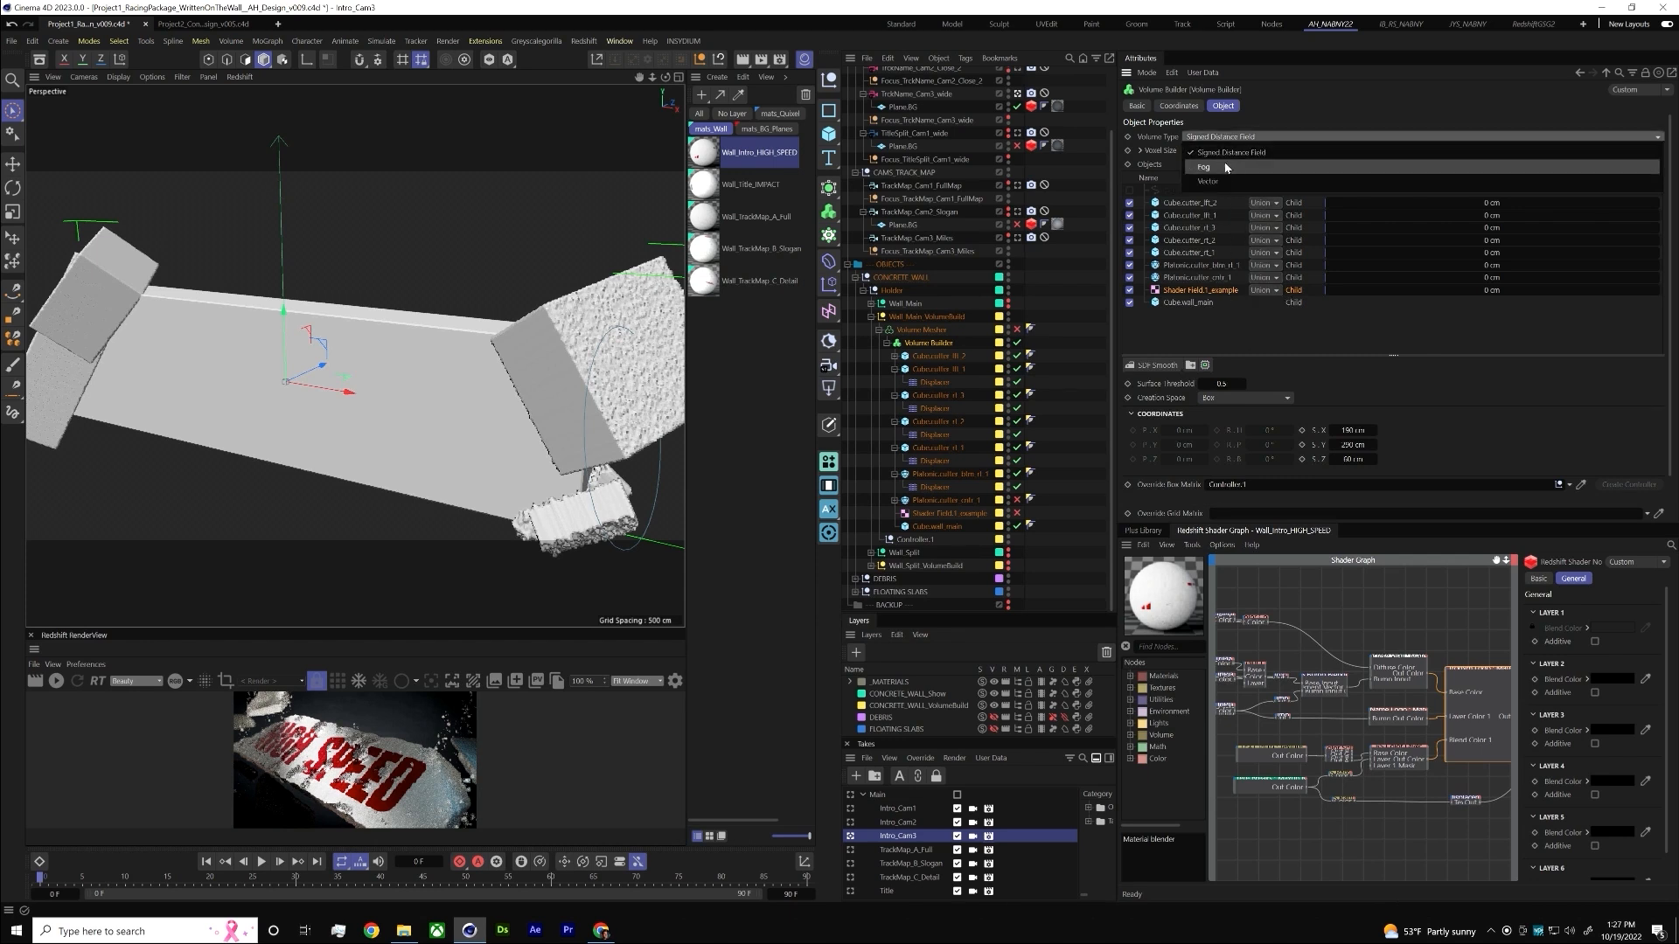
{"action": "left_click", "coordinate": [1224, 166]}
{"action": "left_click", "coordinate": [1265, 227]}
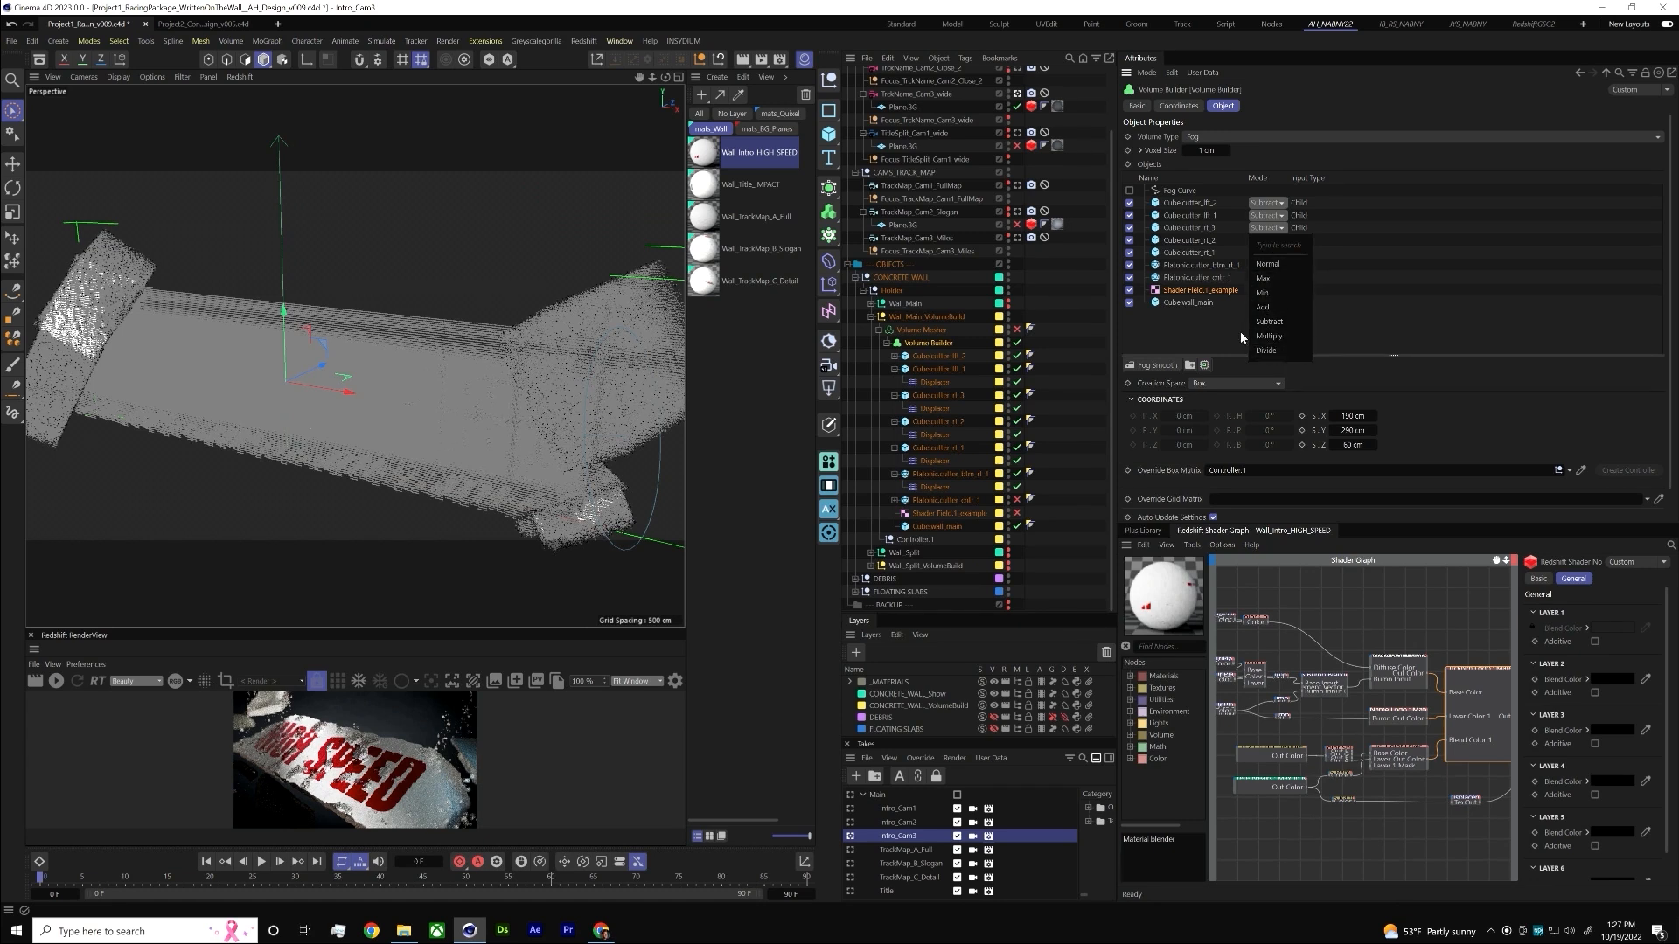
{"action": "left_click", "coordinate": [1164, 317]}
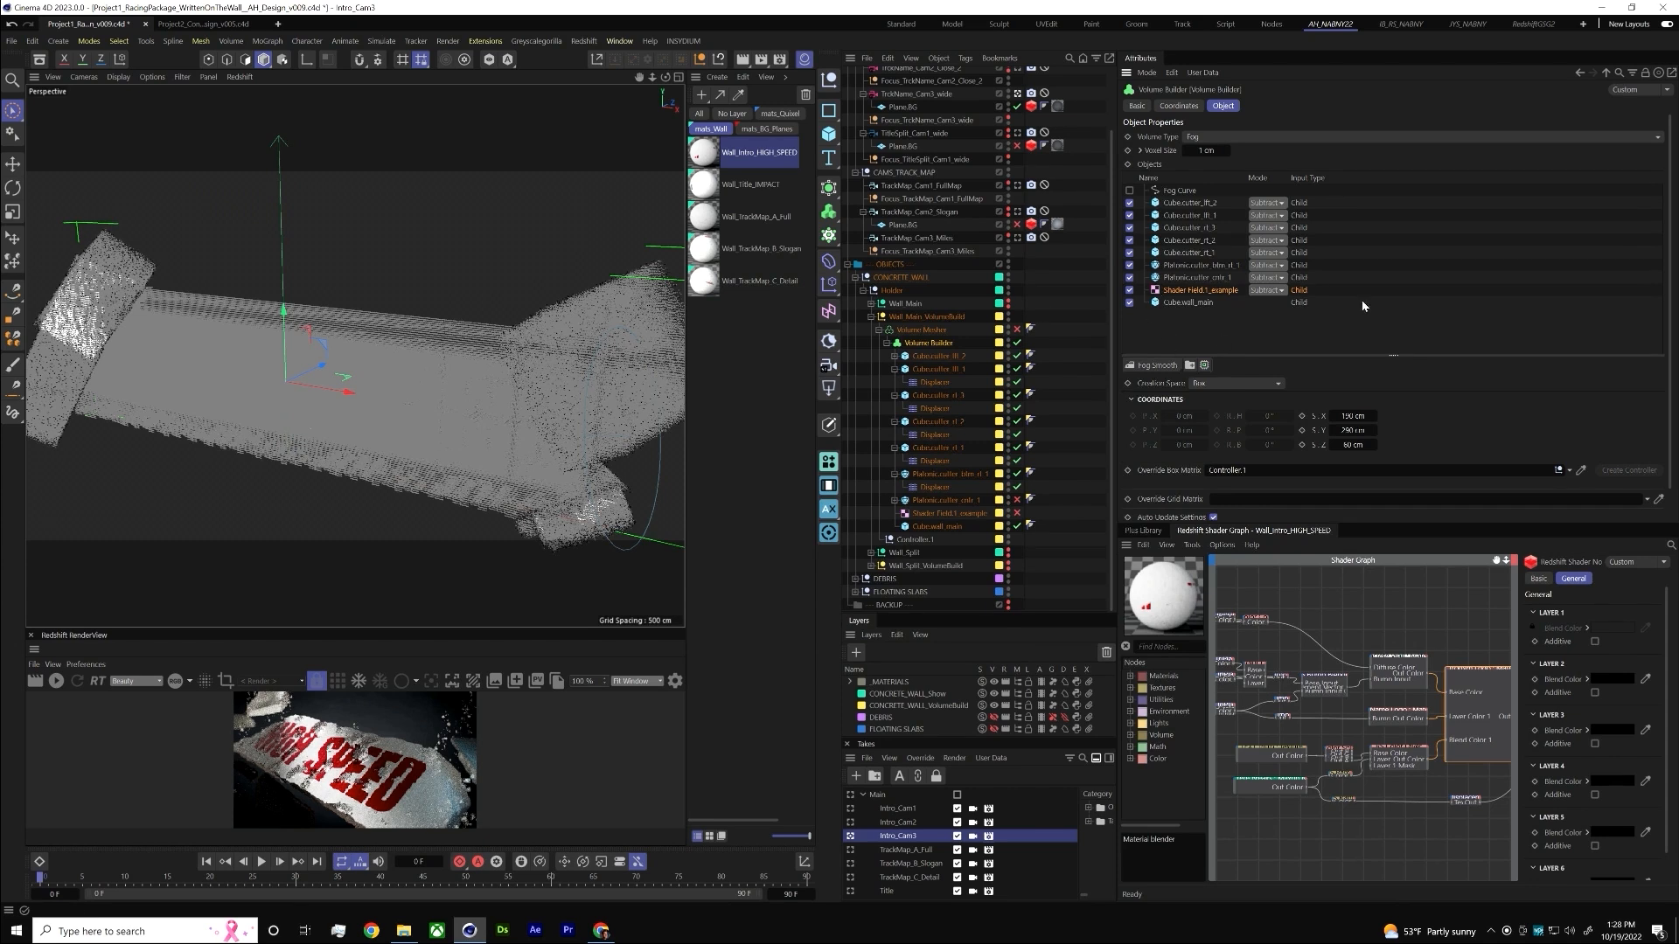
- Re-enable the Volume Mesher, try a 52% Voxel Range Threshold, and set it to 62%
{"action": "left_click", "coordinate": [1017, 329]}
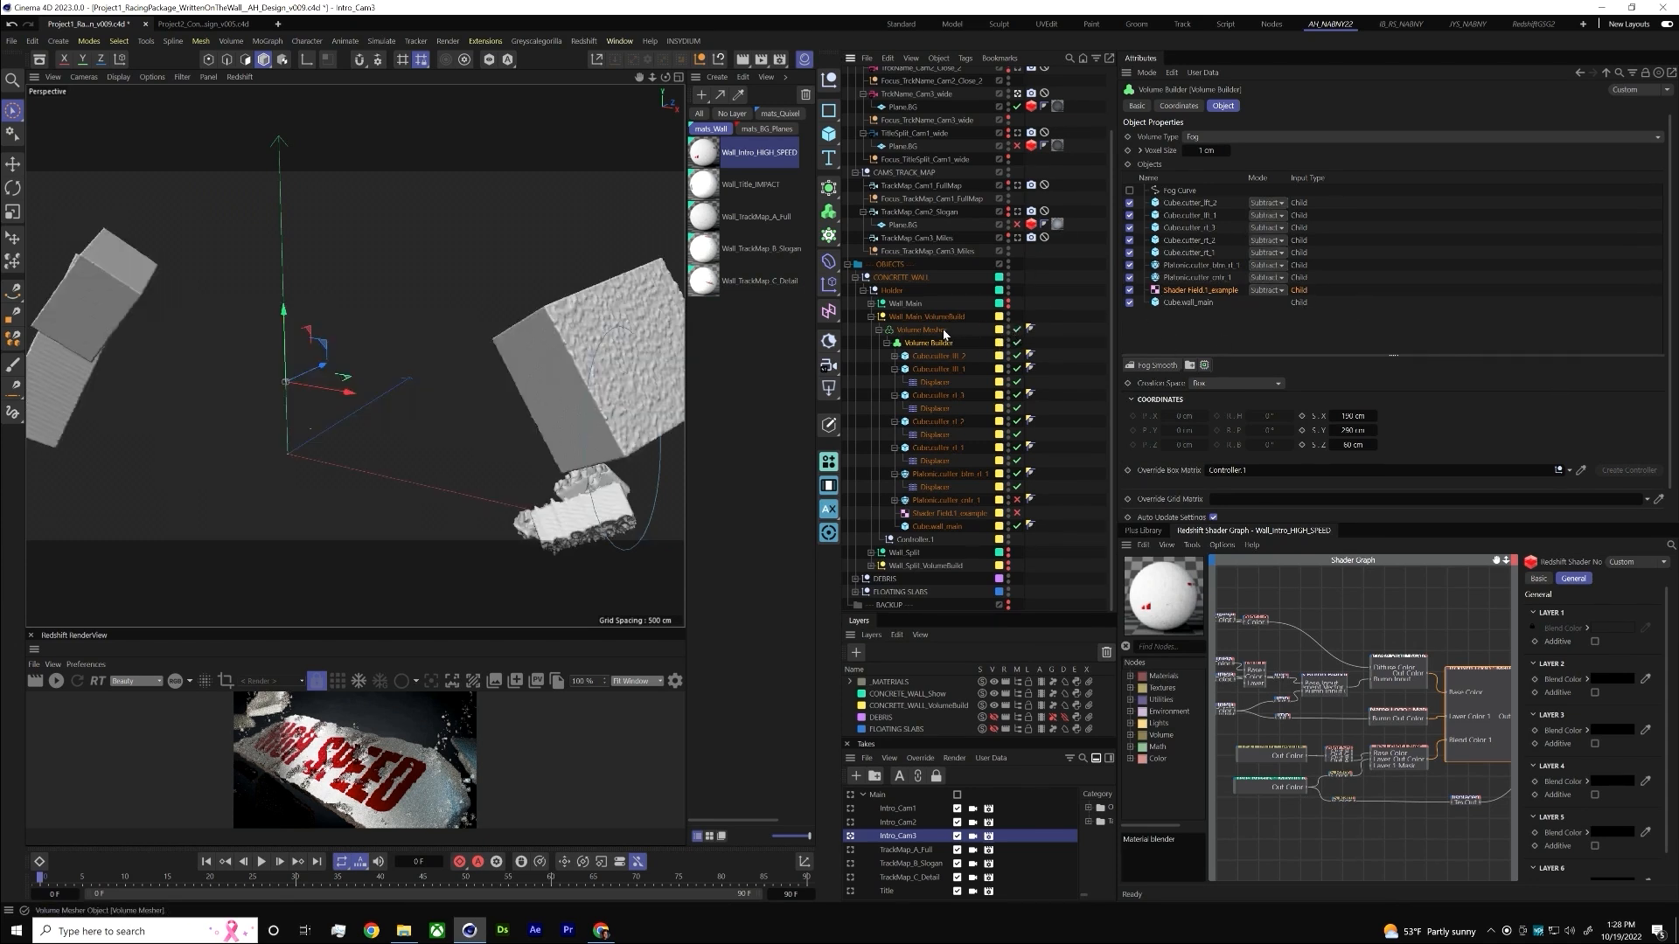
{"action": "left_click", "coordinate": [927, 331]}
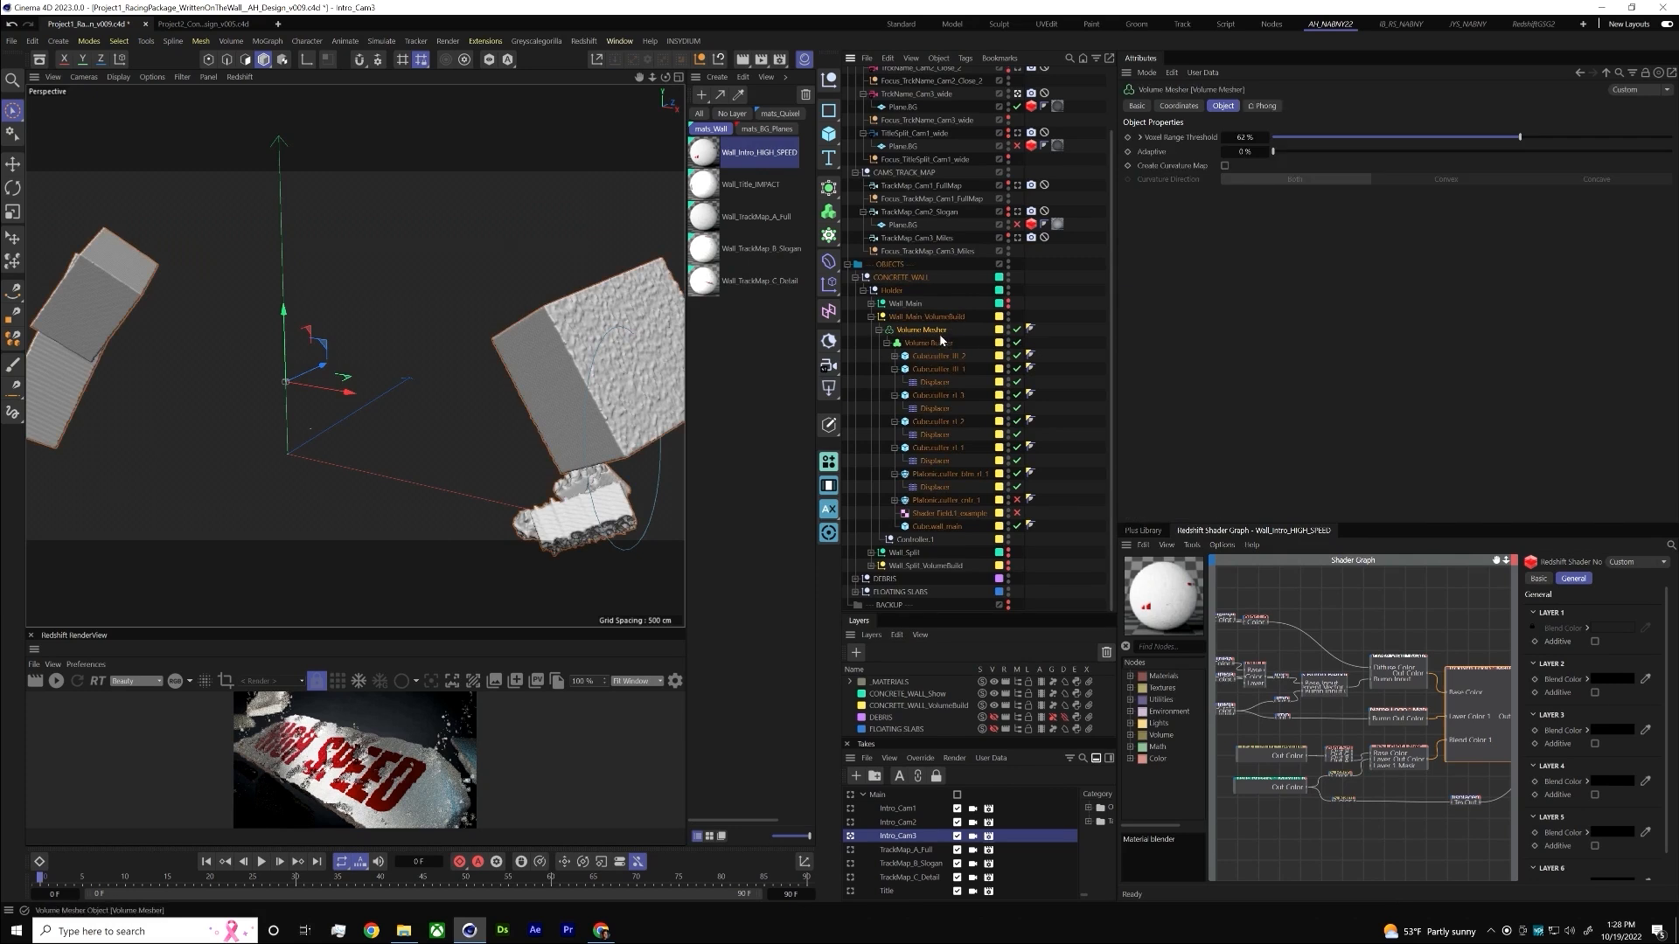
{"action": "left_click_drag", "start_coordinate": [1411, 140], "coordinate": [1482, 248]}
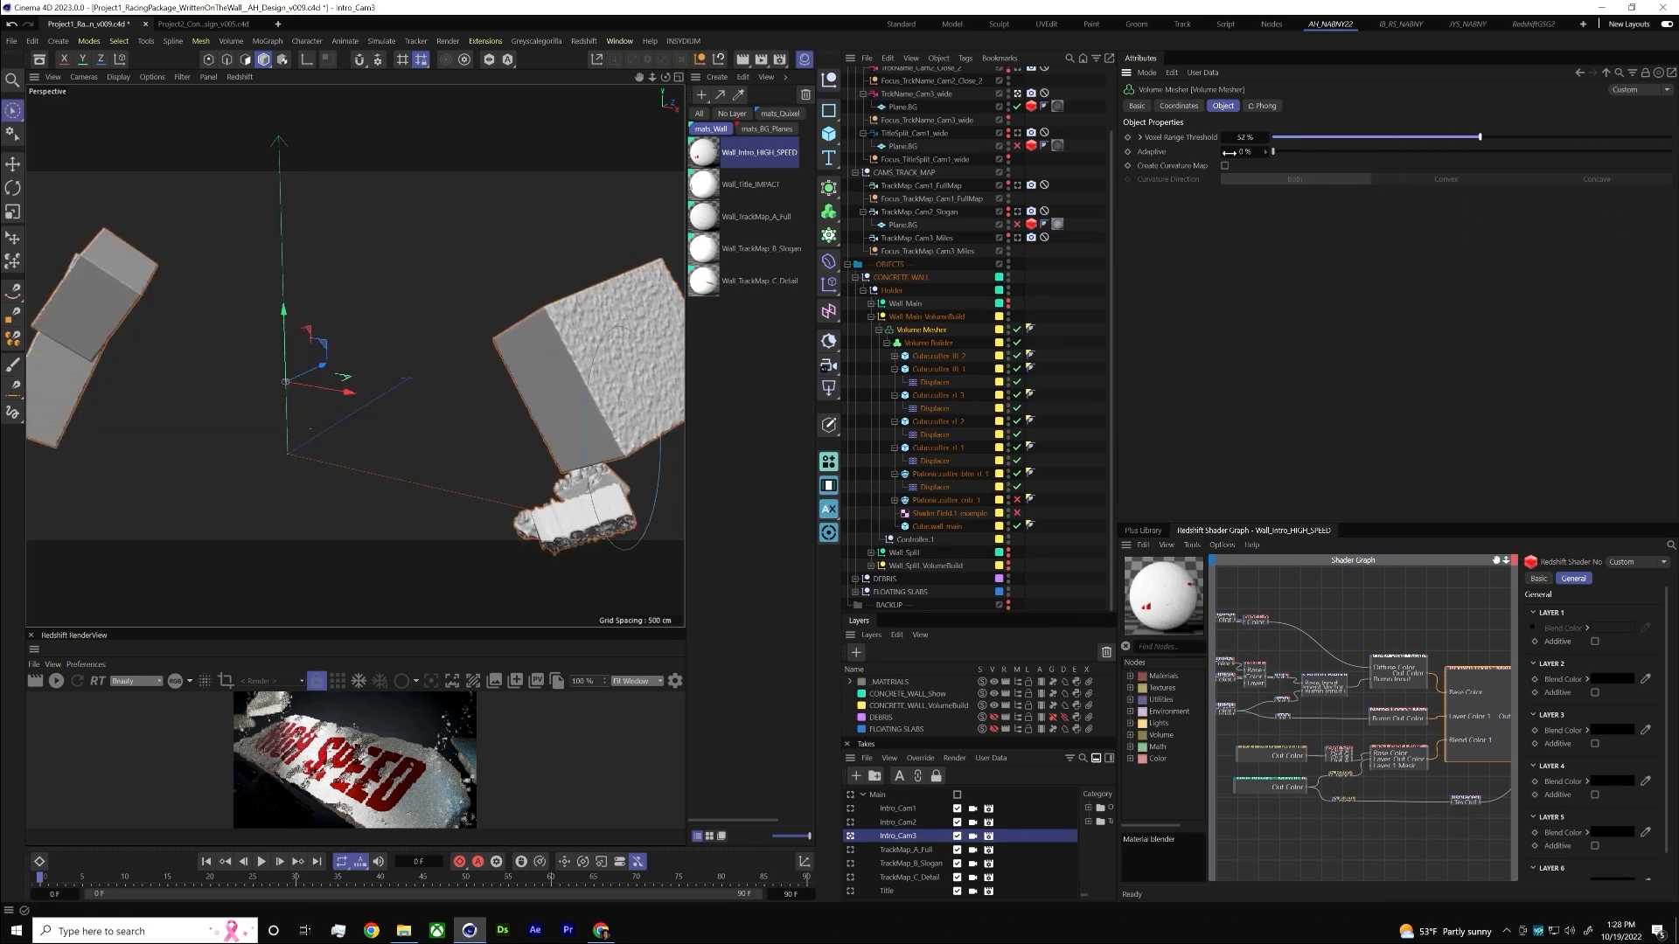
{"action": "left_click_drag", "start_coordinate": [1497, 131], "coordinate": [1573, 198]}
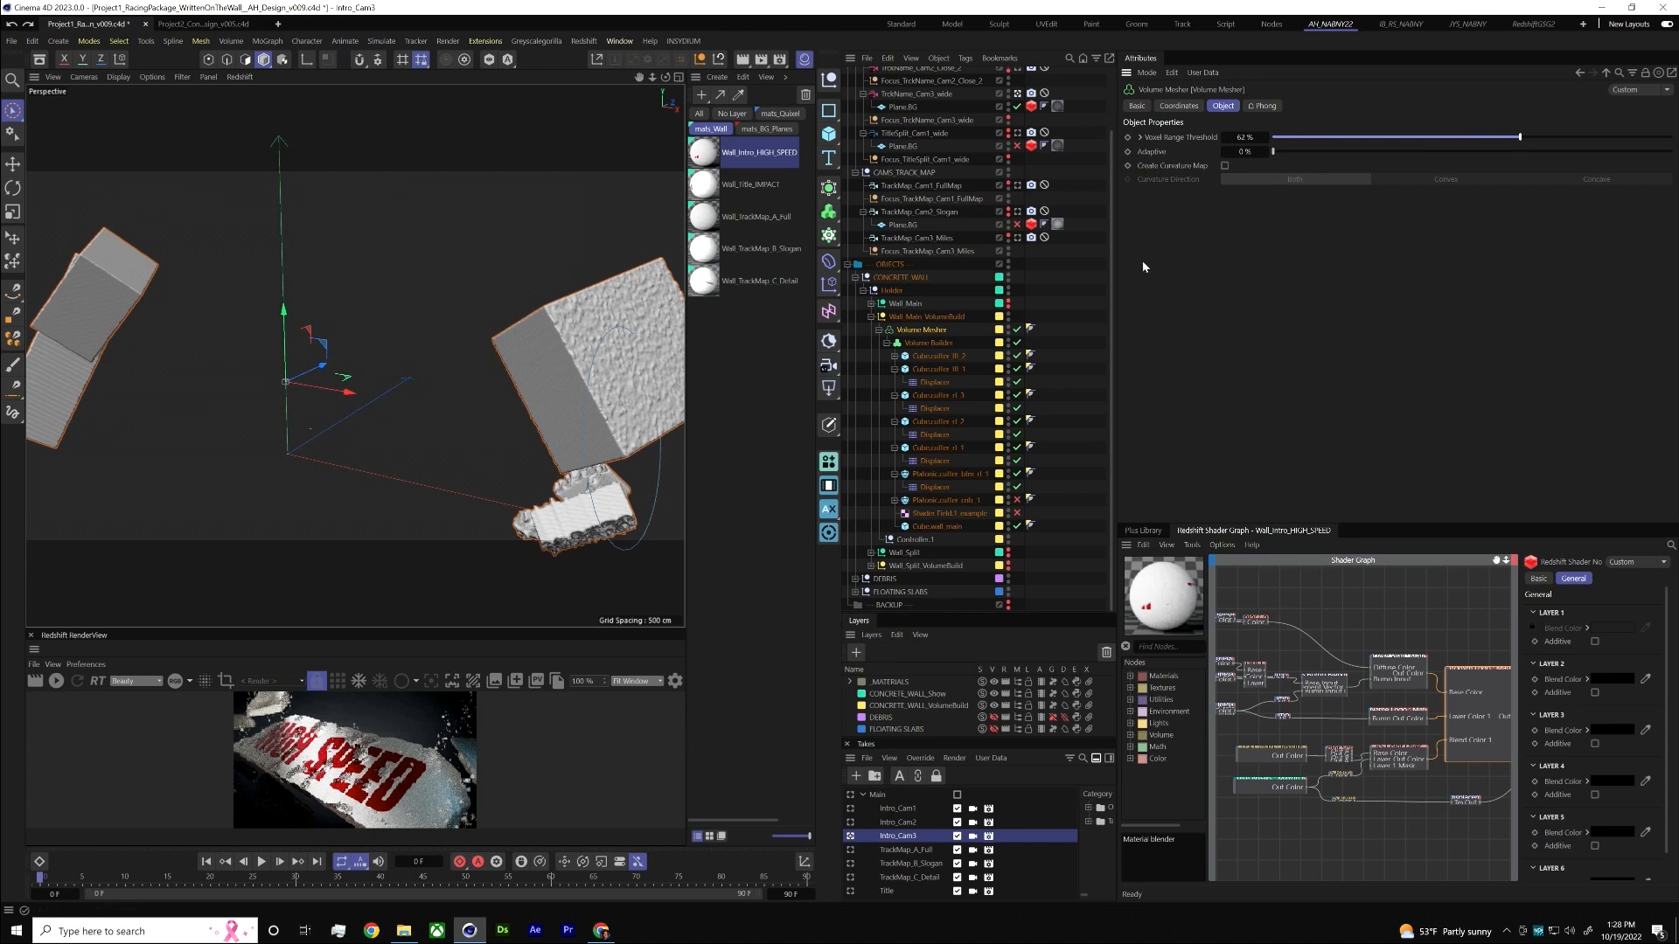
- Try adding a second Fog Curve filter to the Volume Builder, and undo the deletion of the builder
{"action": "left_click", "coordinate": [935, 343]}
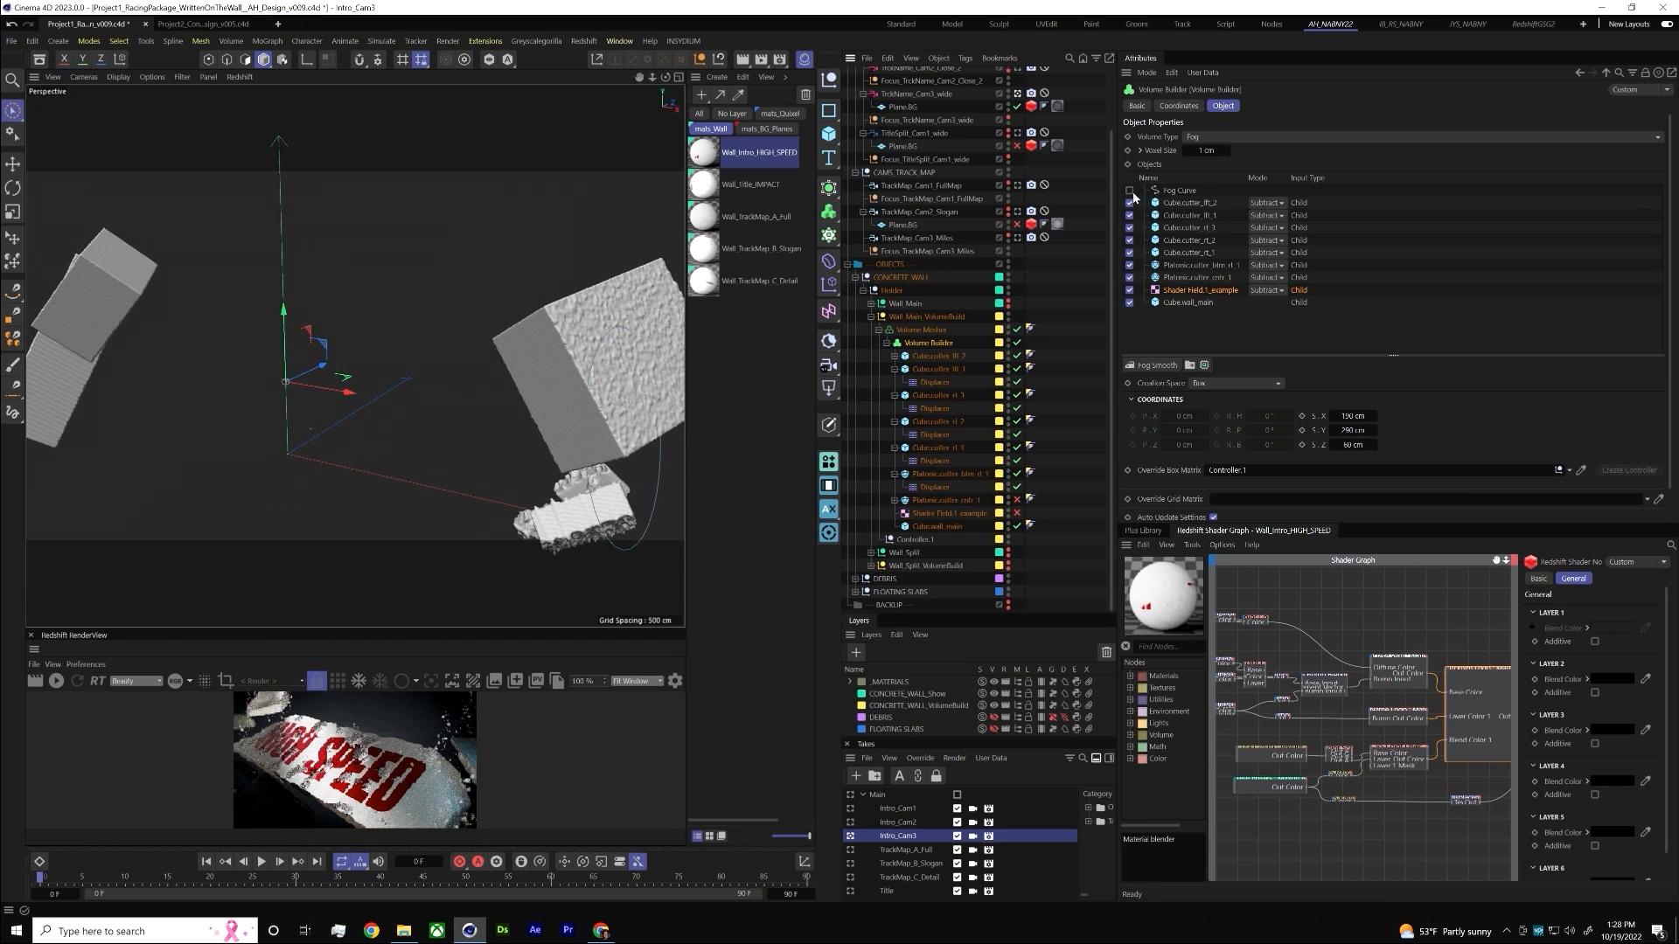
{"action": "left_click", "coordinate": [1156, 365]}
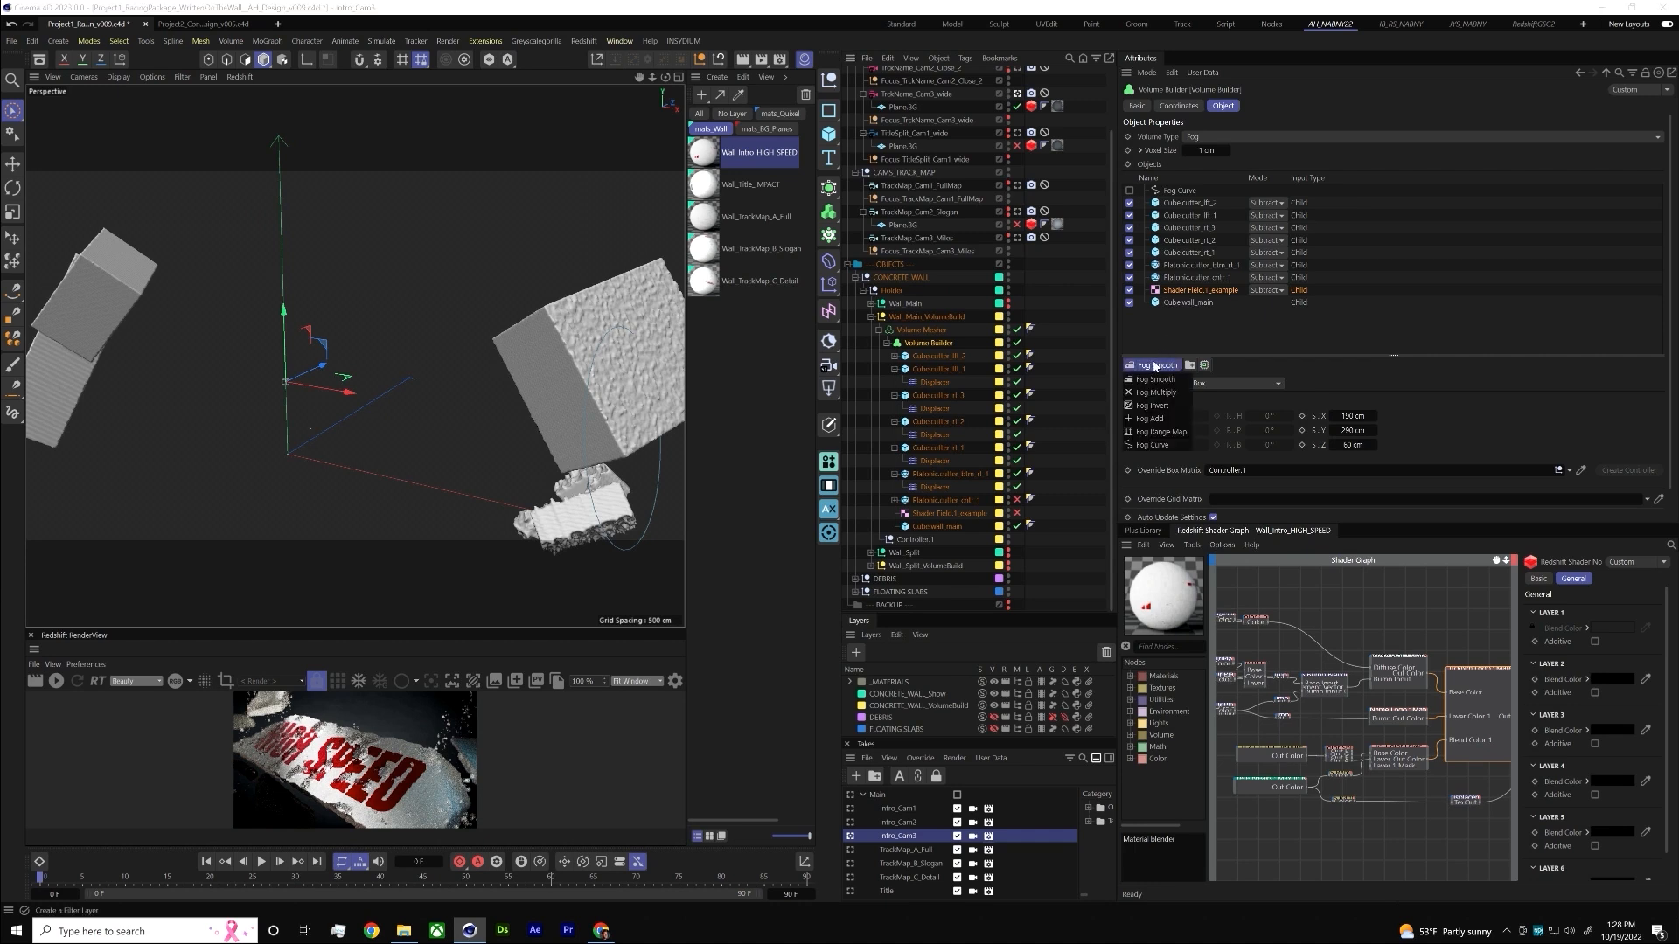
{"action": "left_click", "coordinate": [1154, 446]}
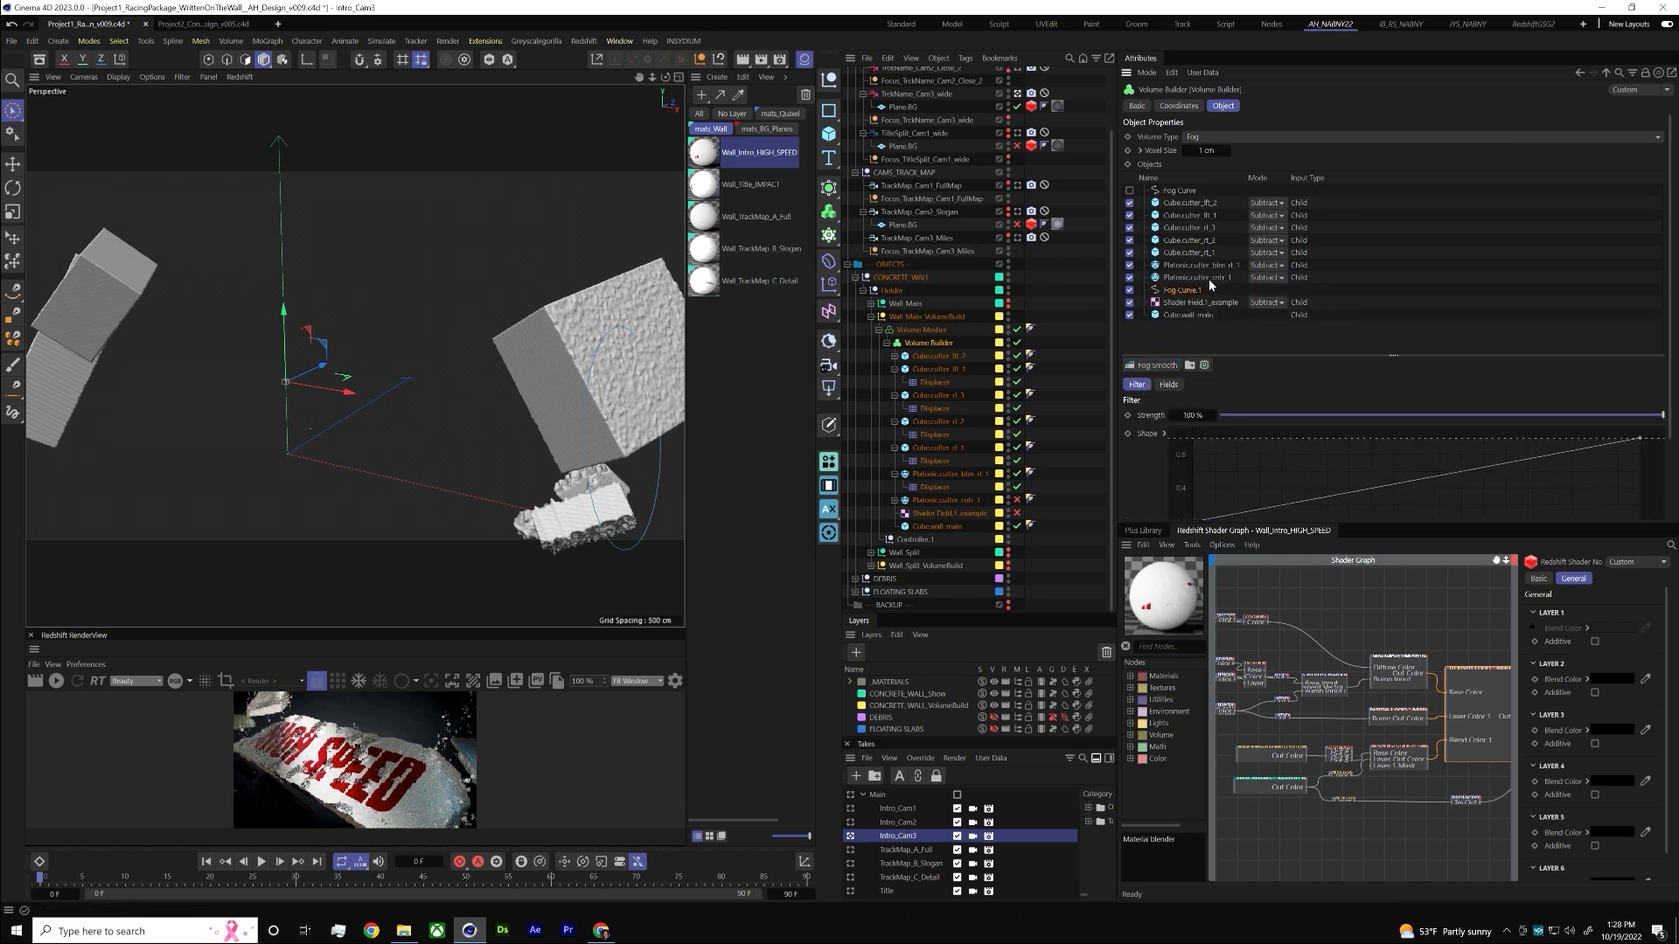
{"action": "key", "text": "F5"}
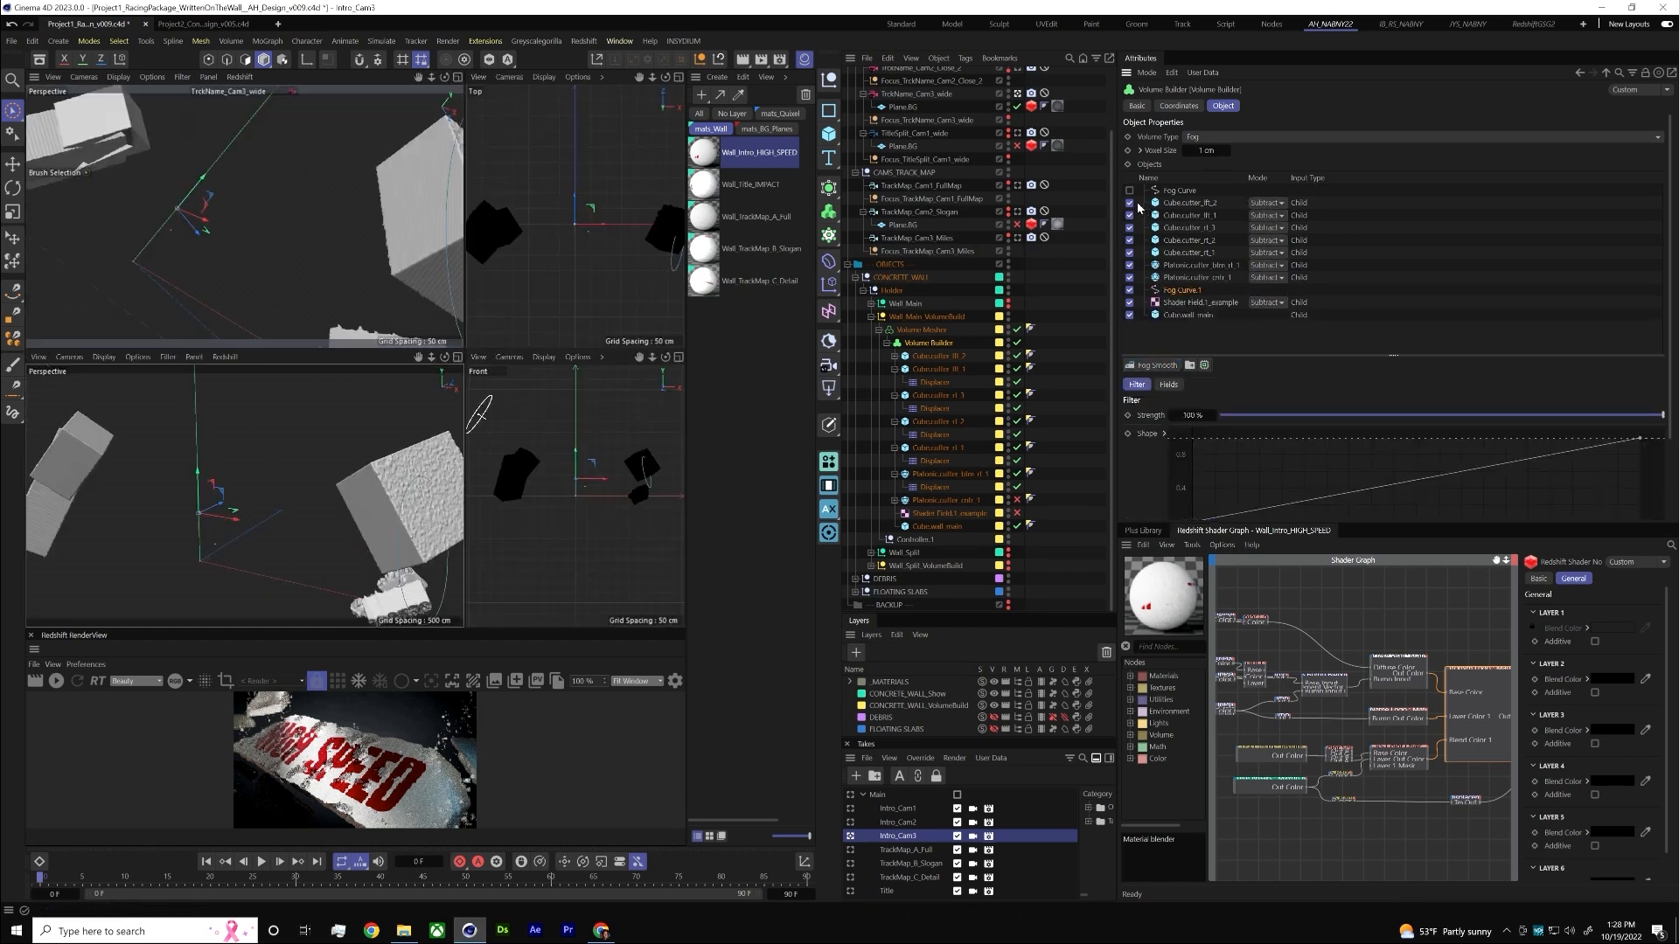
{"action": "key", "text": "Delete"}
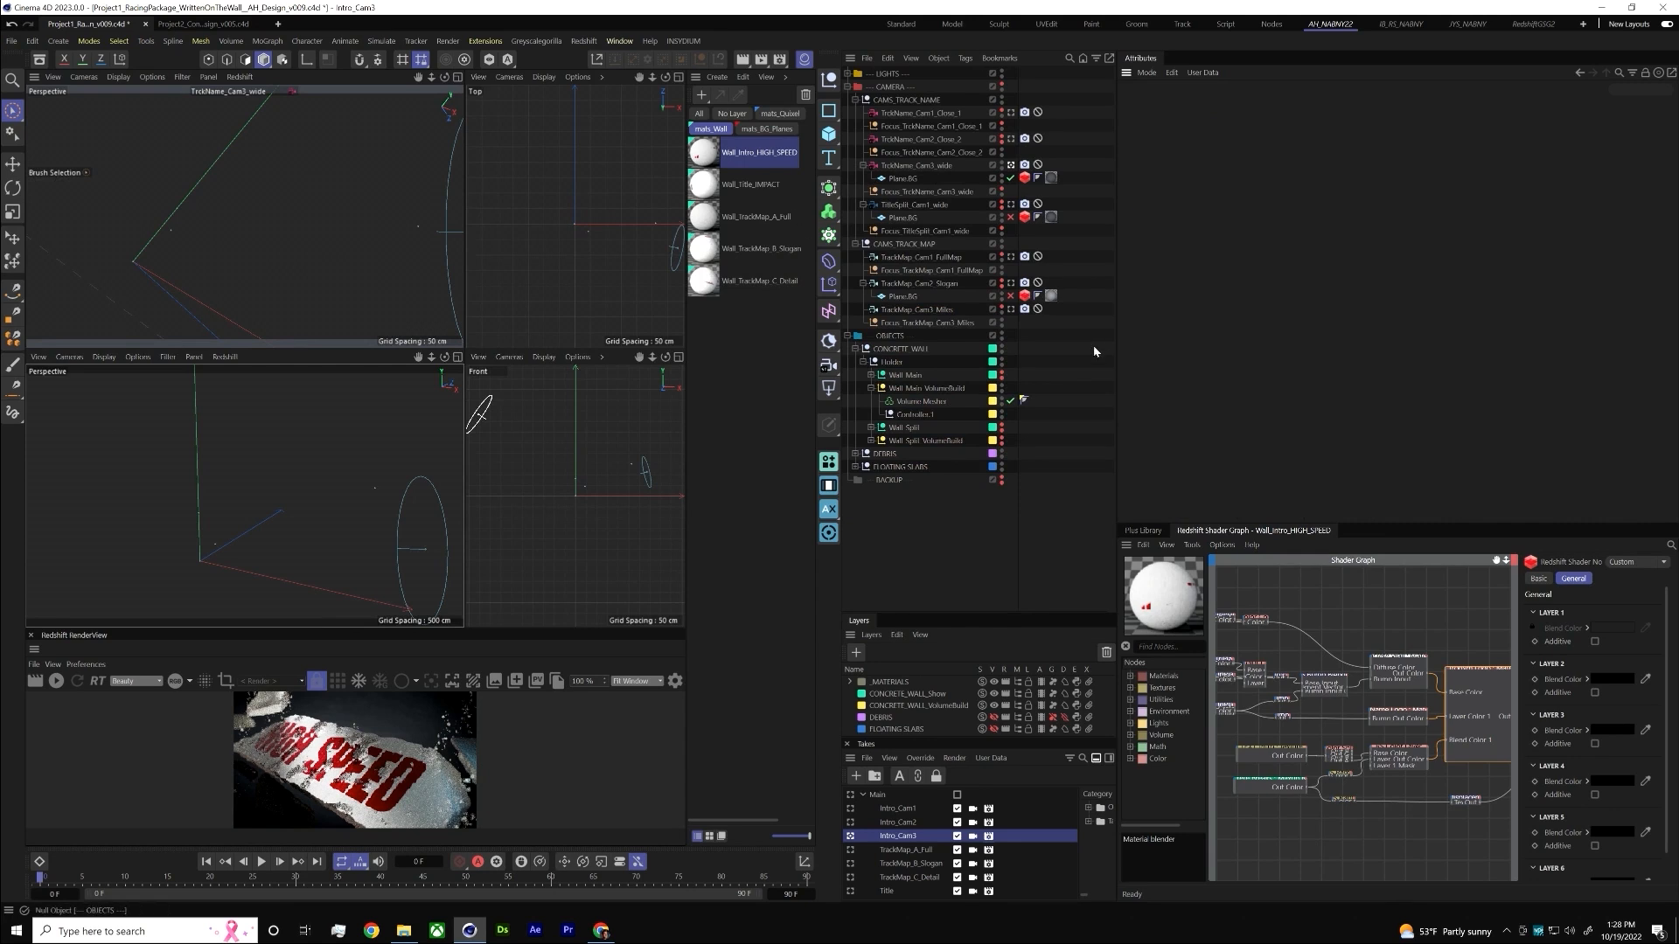
{"action": "key", "text": "ctrl+z"}
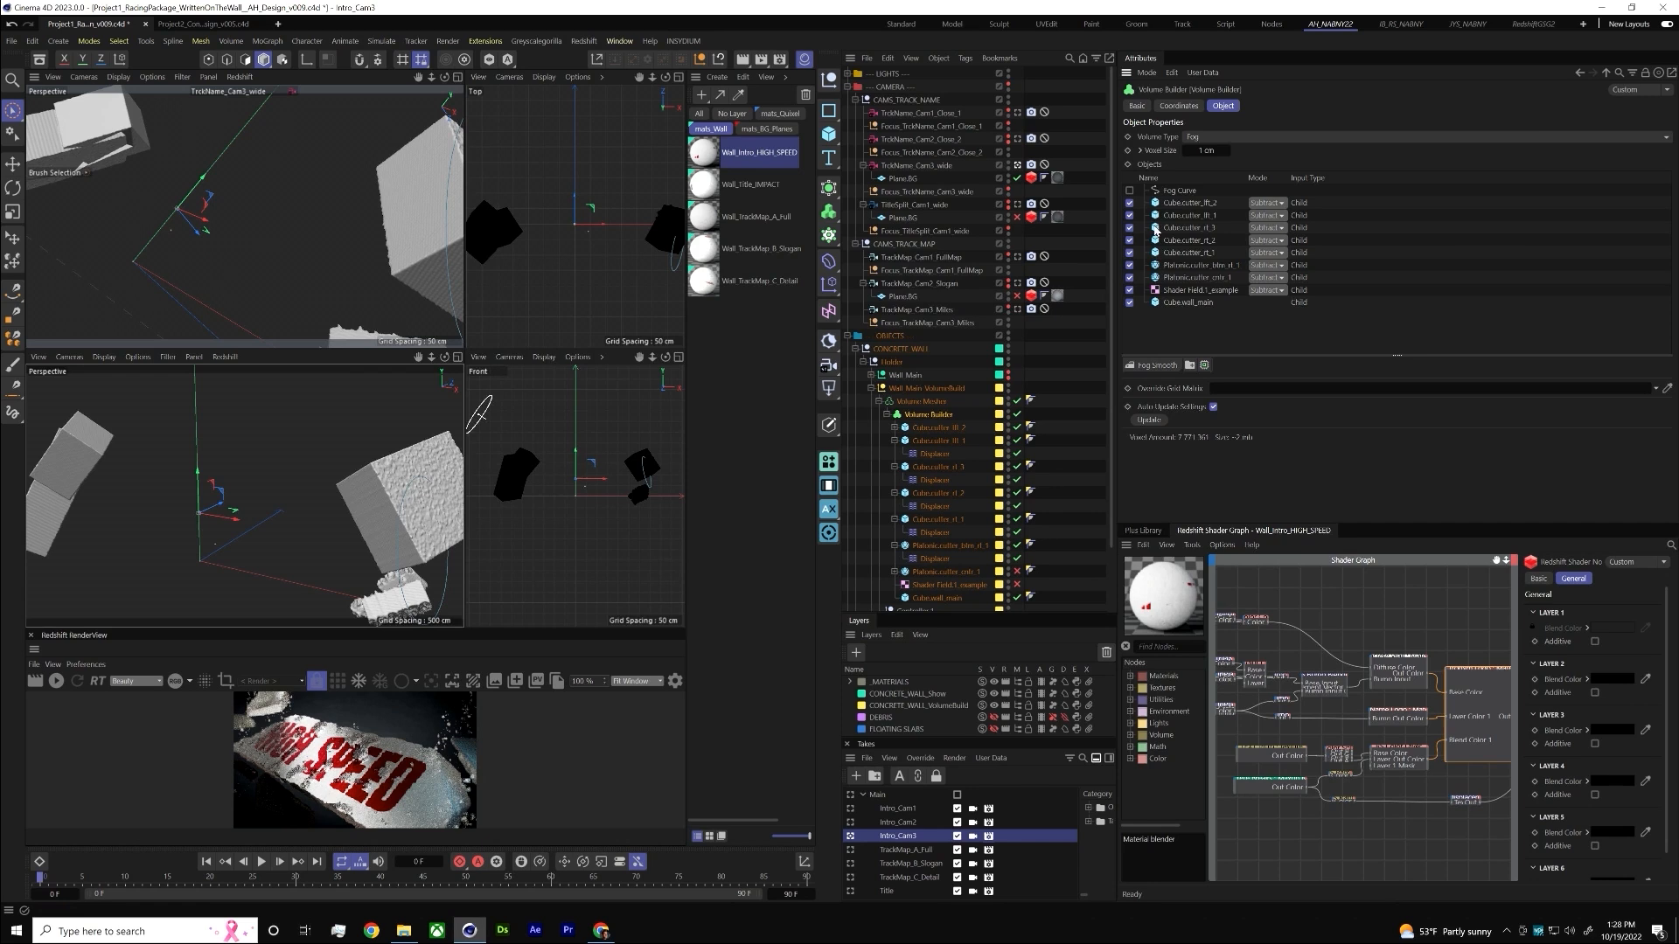
- Turn on the Volume Builder's Fog Curve filter and enlarge the attribute area to show its curve graph
{"action": "left_click", "coordinate": [1130, 190]}
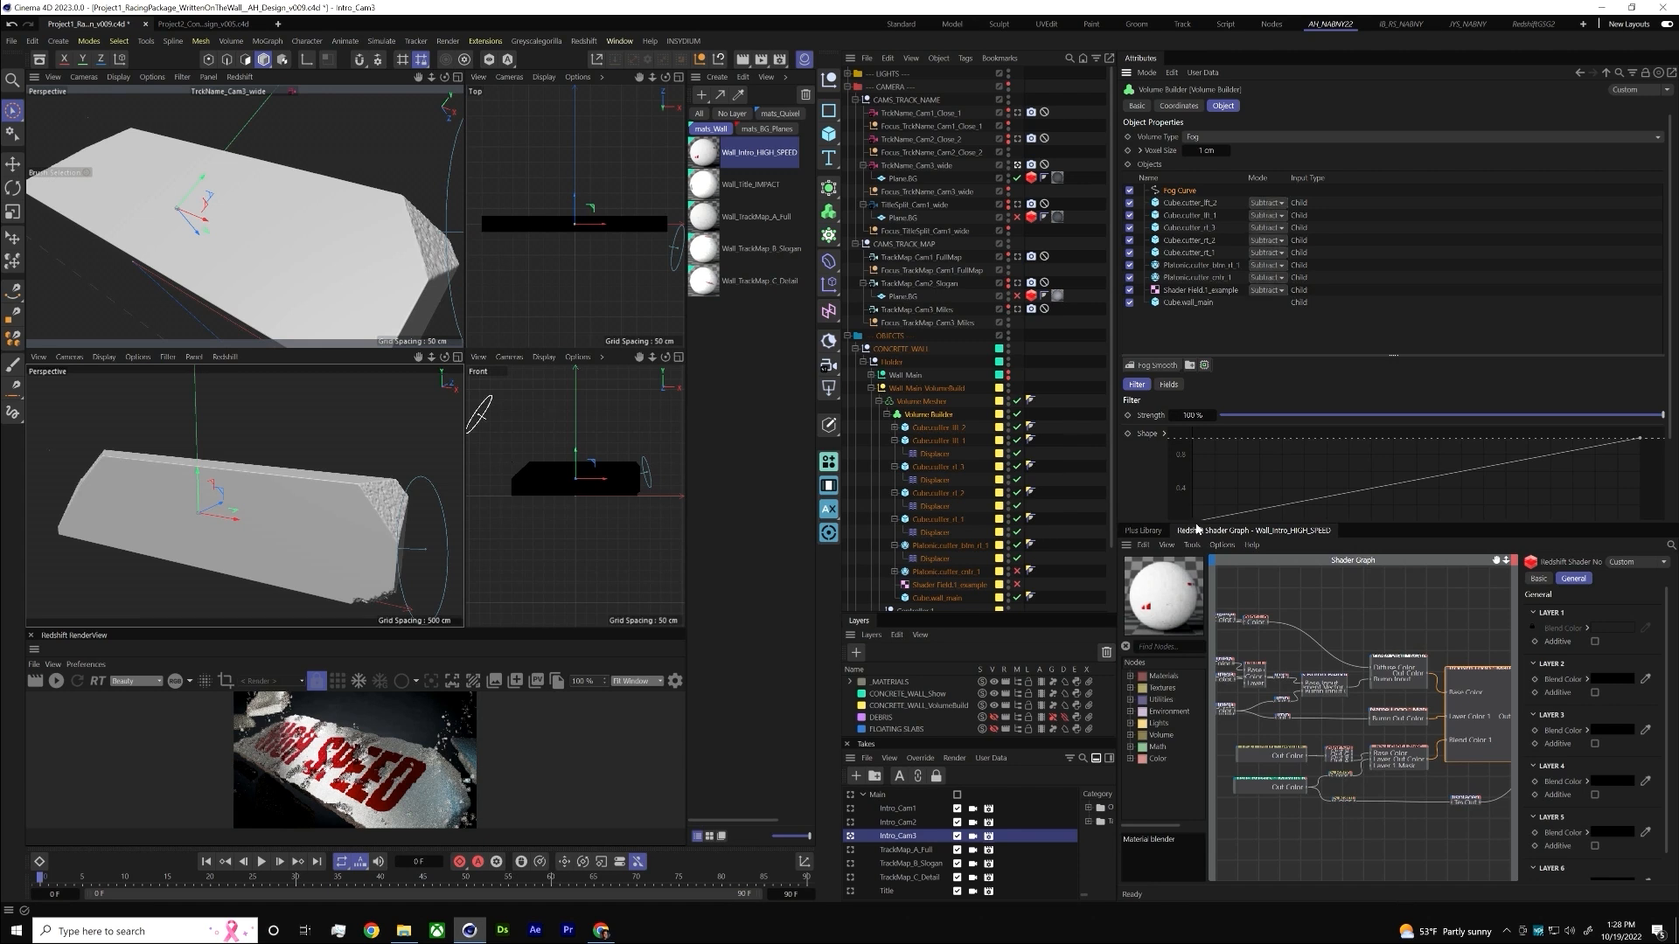
{"action": "left_click_drag", "start_coordinate": [1193, 522], "coordinate": [1199, 540]}
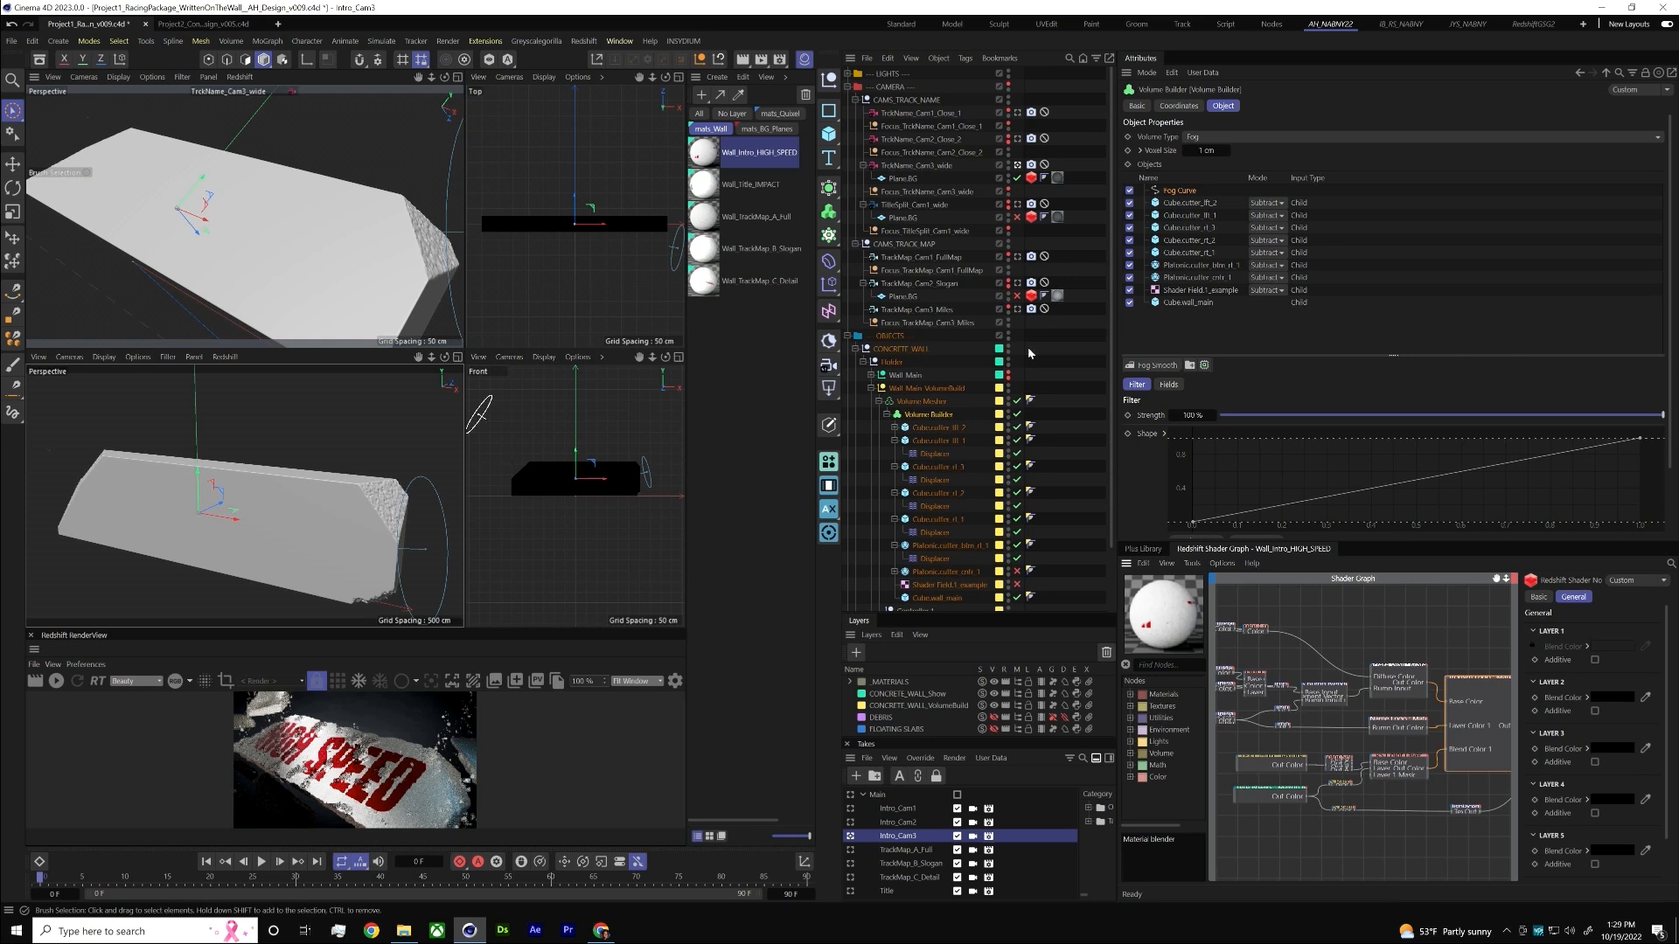
- Set the Volume Mesher's Adaptive value to 0.1% and examine the wall's wireframe density
{"action": "left_click", "coordinate": [952, 404]}
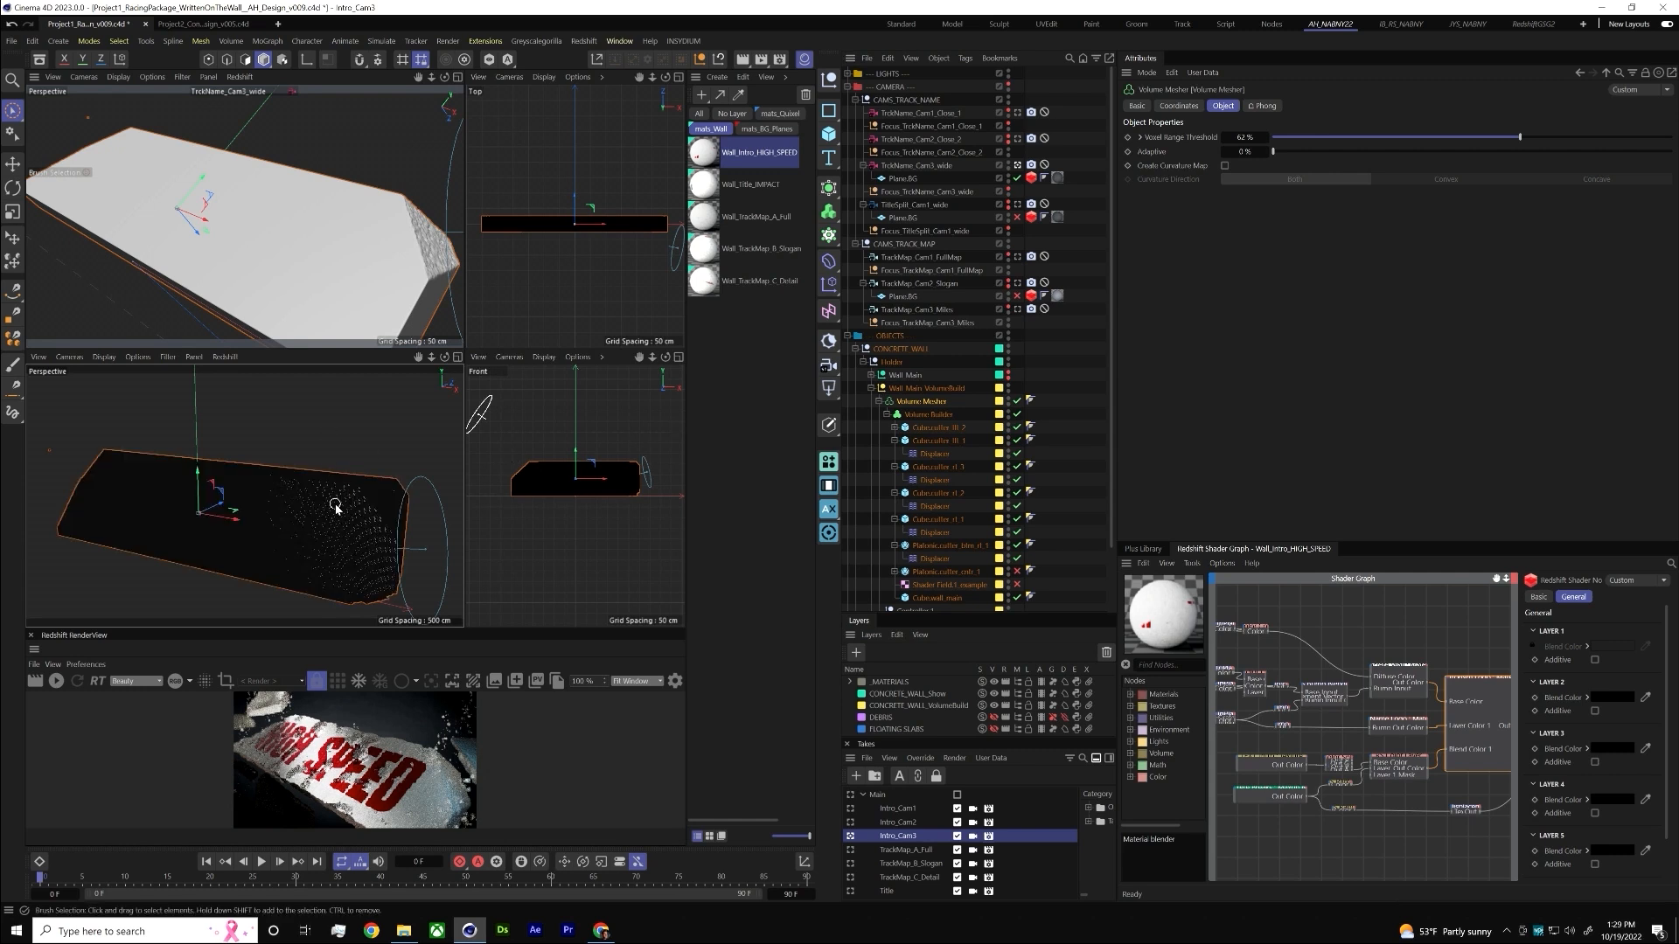
{"action": "scroll", "coordinate": [343, 507], "scroll_direction": "up", "scroll_amount": 3}
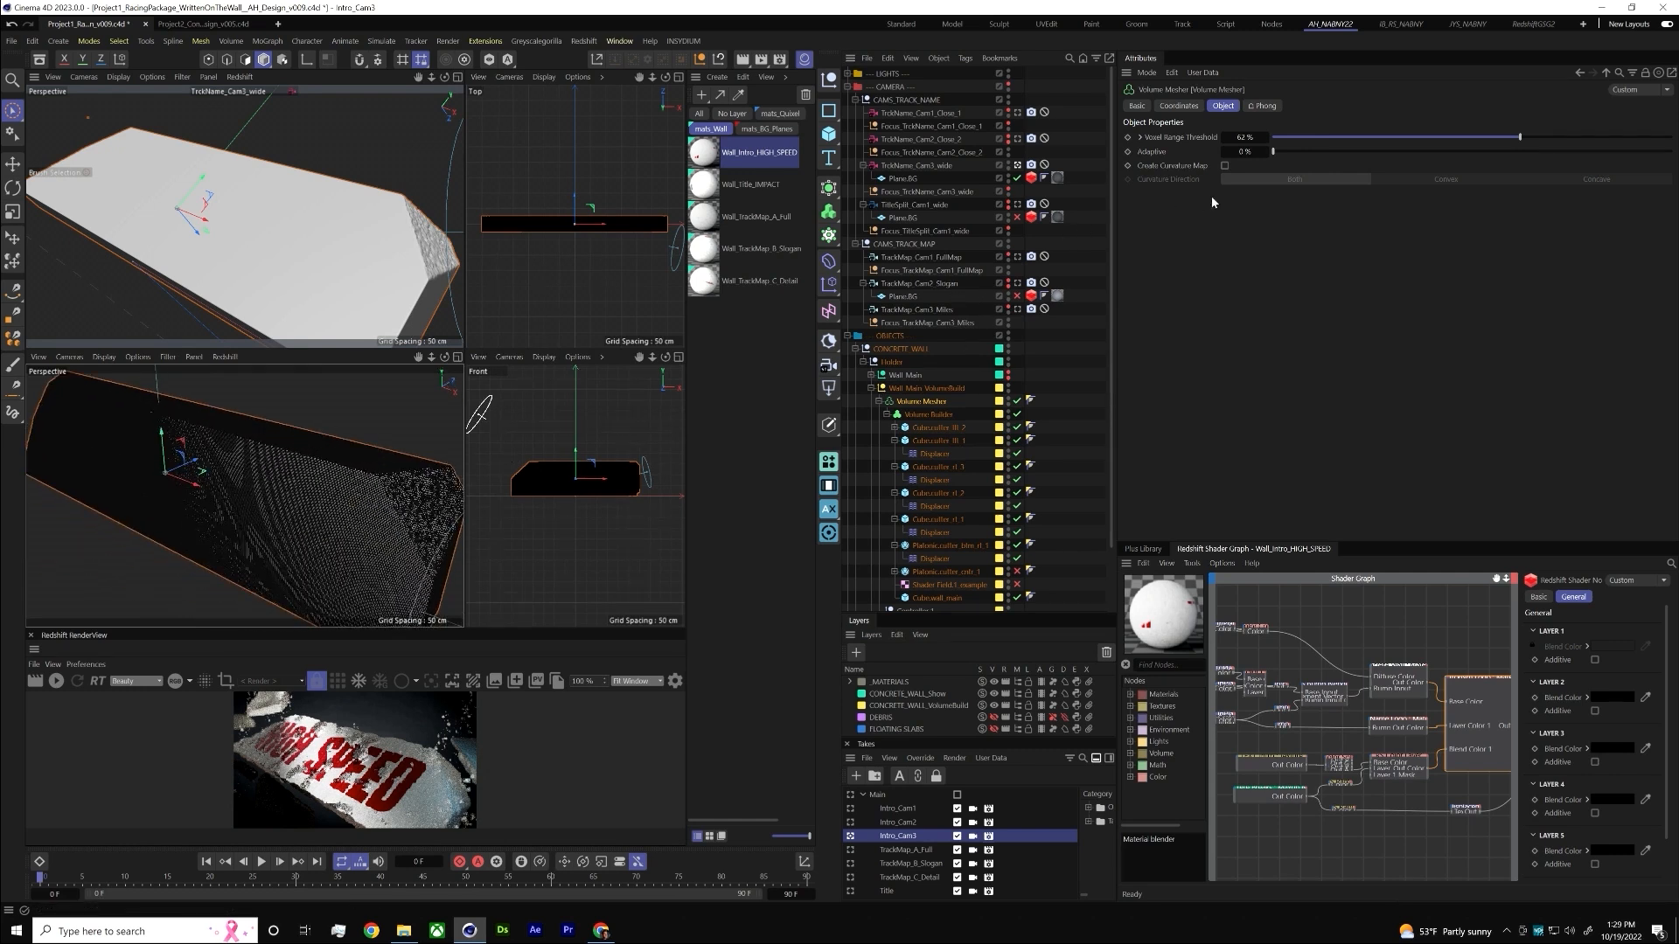
{"action": "key", "text": "F1"}
{"action": "left_click_drag", "start_coordinate": [480, 402], "coordinate": [525, 367], "text": "alt"}
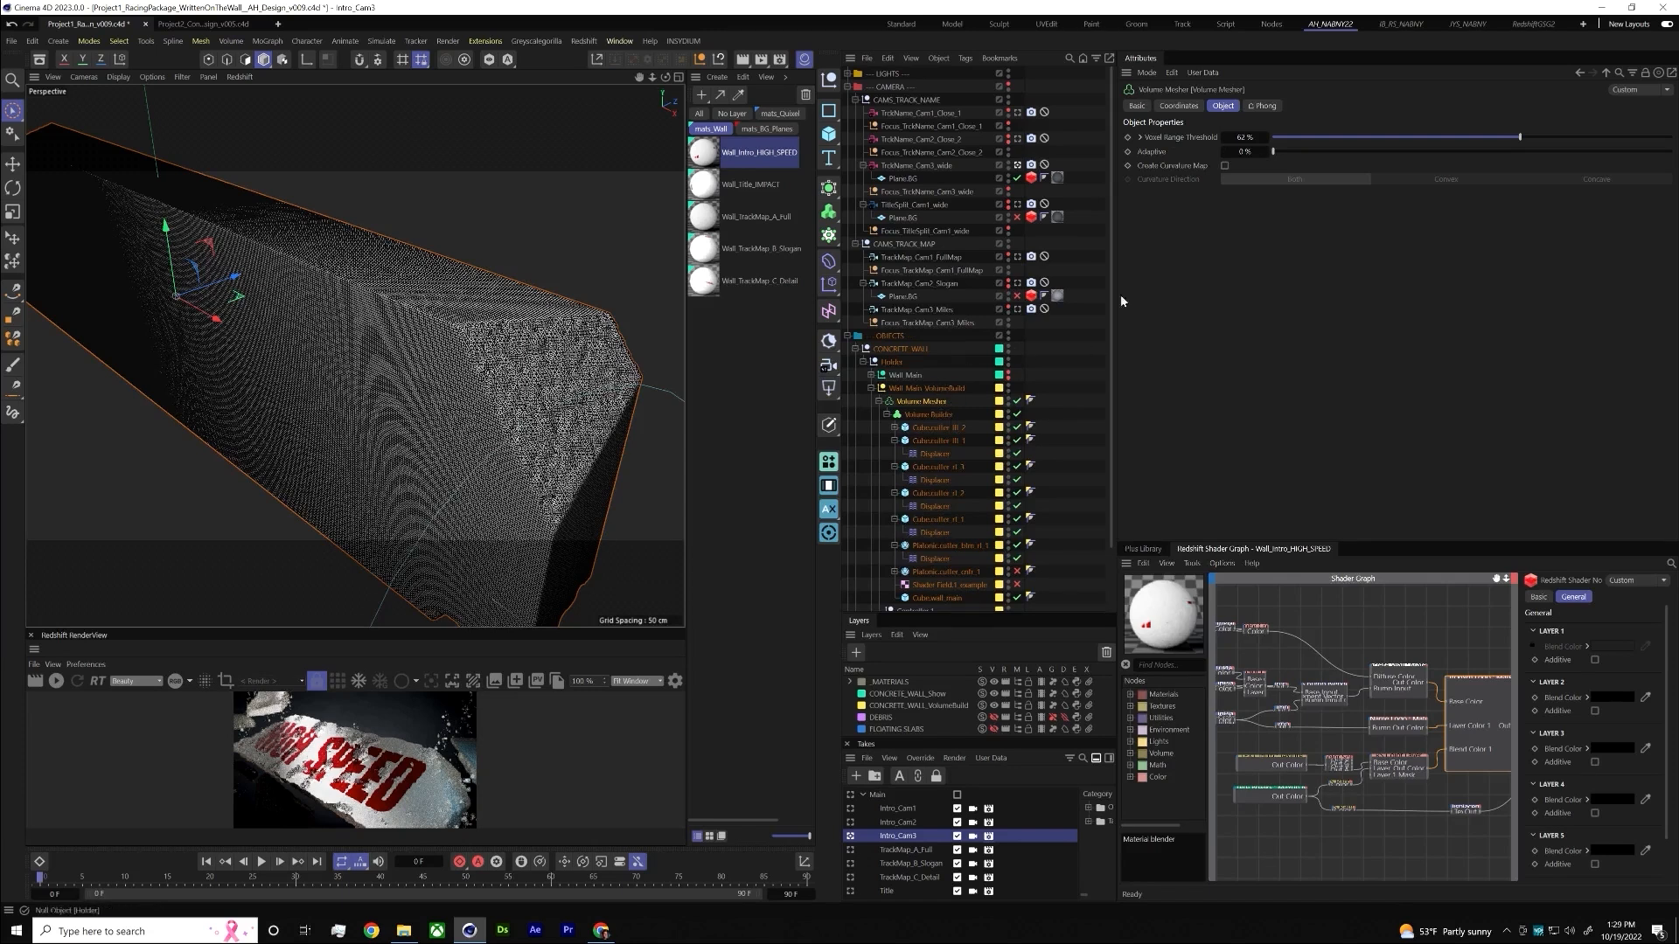
{"action": "left_click", "coordinate": [1265, 156]}
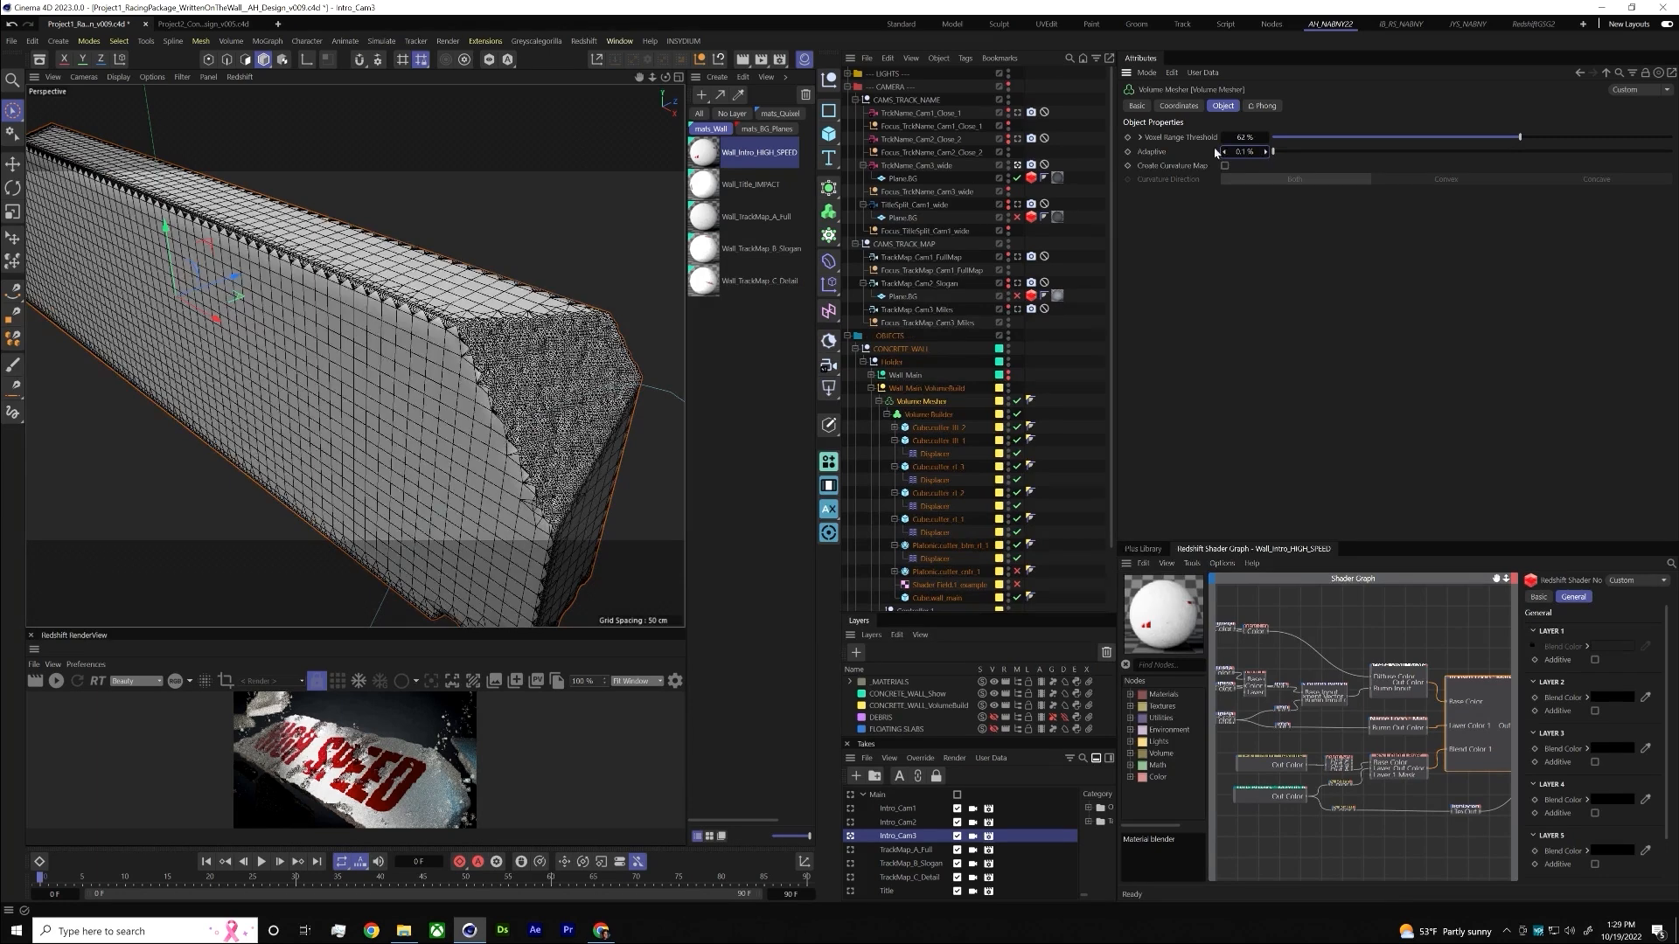
{"action": "scroll", "coordinate": [504, 326], "scroll_direction": "up", "scroll_amount": 5}
{"action": "left_click_drag", "start_coordinate": [572, 383], "coordinate": [531, 349], "text": "alt"}
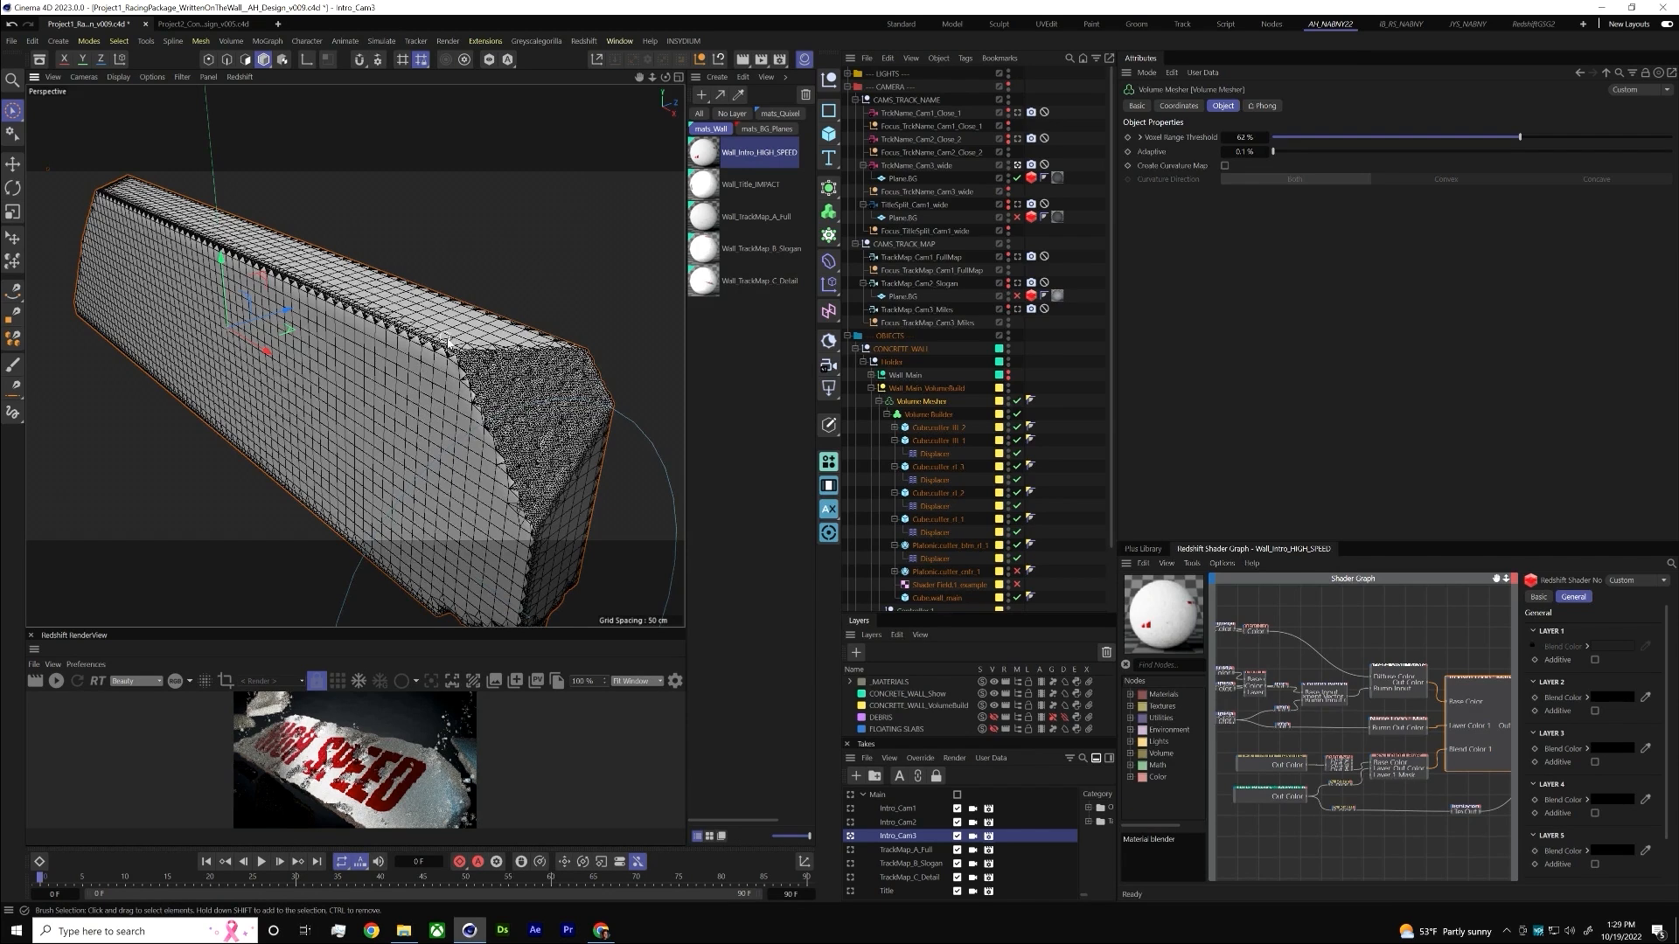
- Set the Volume Mesher's Adaptive value to 0% and bring the wall's rough cut end into view
{"action": "scroll", "coordinate": [451, 341], "scroll_direction": "up", "scroll_amount": 2}
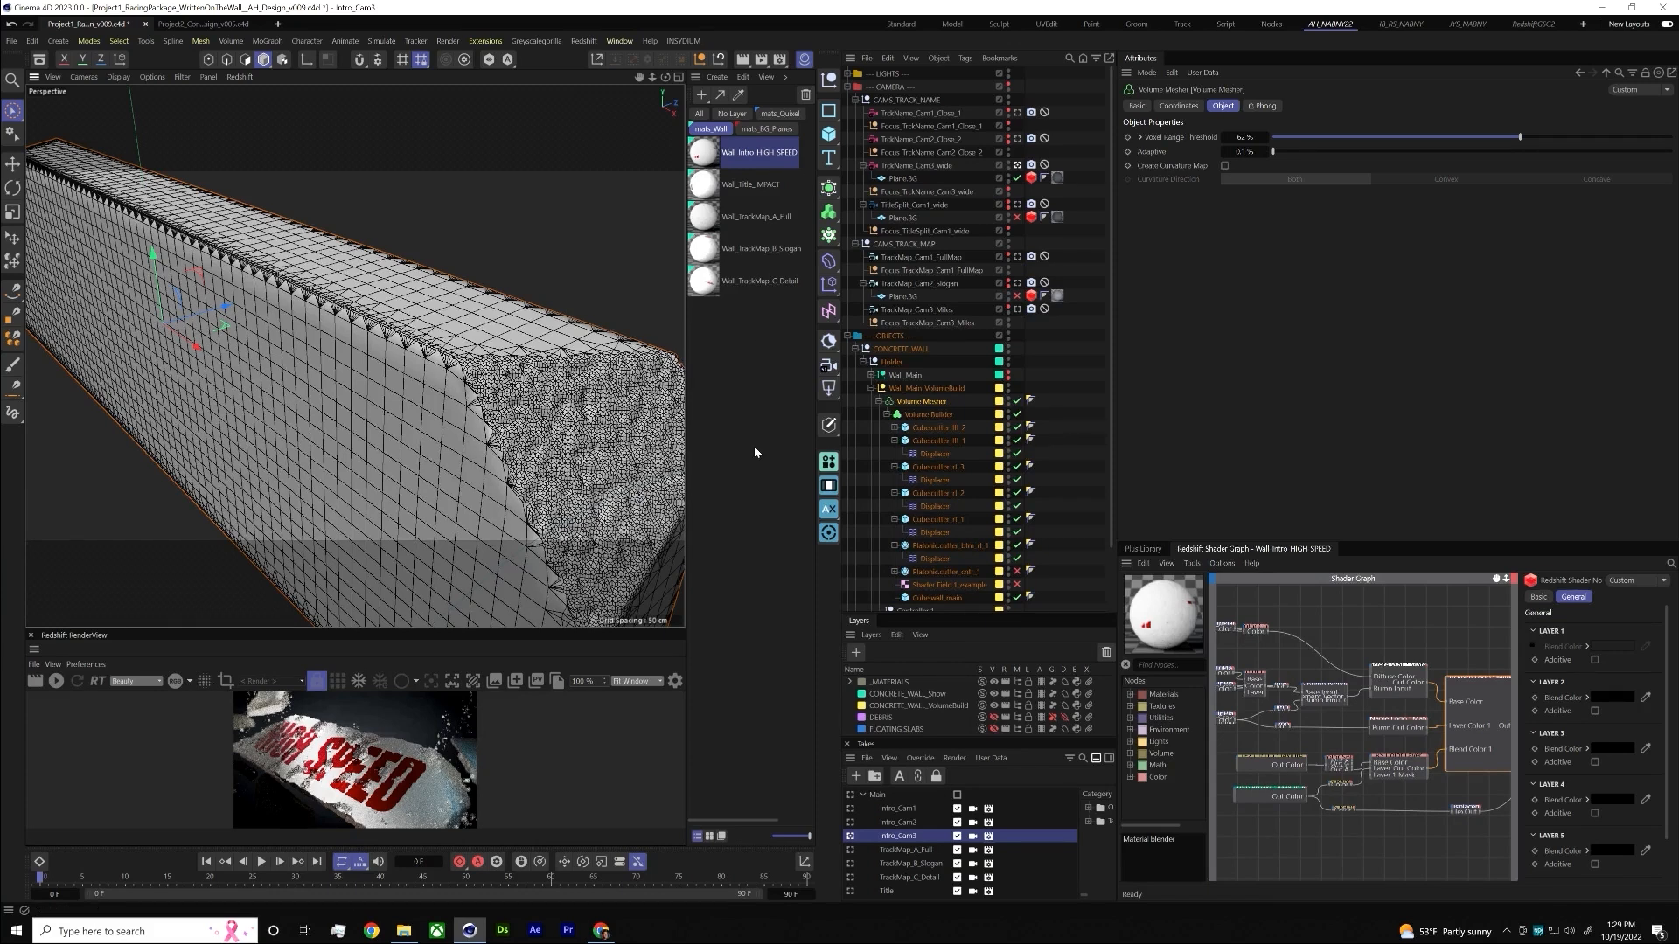
{"action": "left_click", "coordinate": [1225, 153]}
{"action": "left_click_drag", "start_coordinate": [562, 516], "coordinate": [348, 428], "text": "alt"}
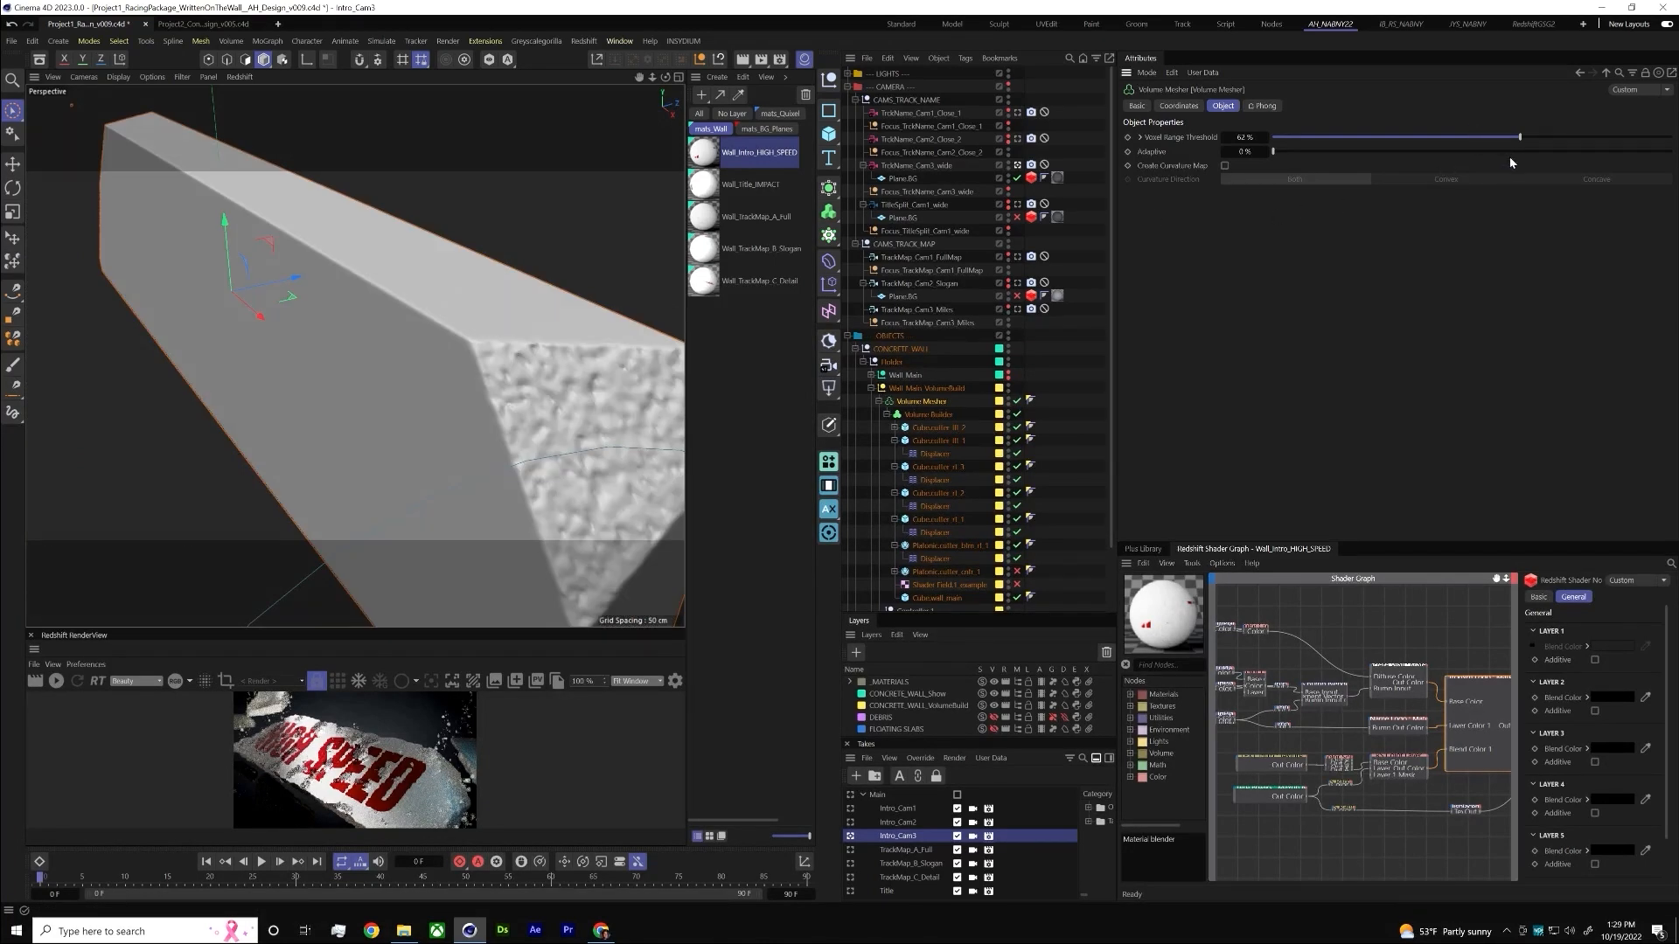
- Try a 100% Voxel Range Threshold on the Volume Mesher and examine the wall's cut edge up close
{"action": "left_click_drag", "start_coordinate": [1512, 140], "coordinate": [1499, 140]}
{"action": "right_click", "coordinate": [1267, 141]}
{"action": "left_click_drag", "start_coordinate": [1472, 137], "coordinate": [1675, 137]}
{"action": "scroll", "coordinate": [611, 317], "scroll_direction": "up", "scroll_amount": 3}
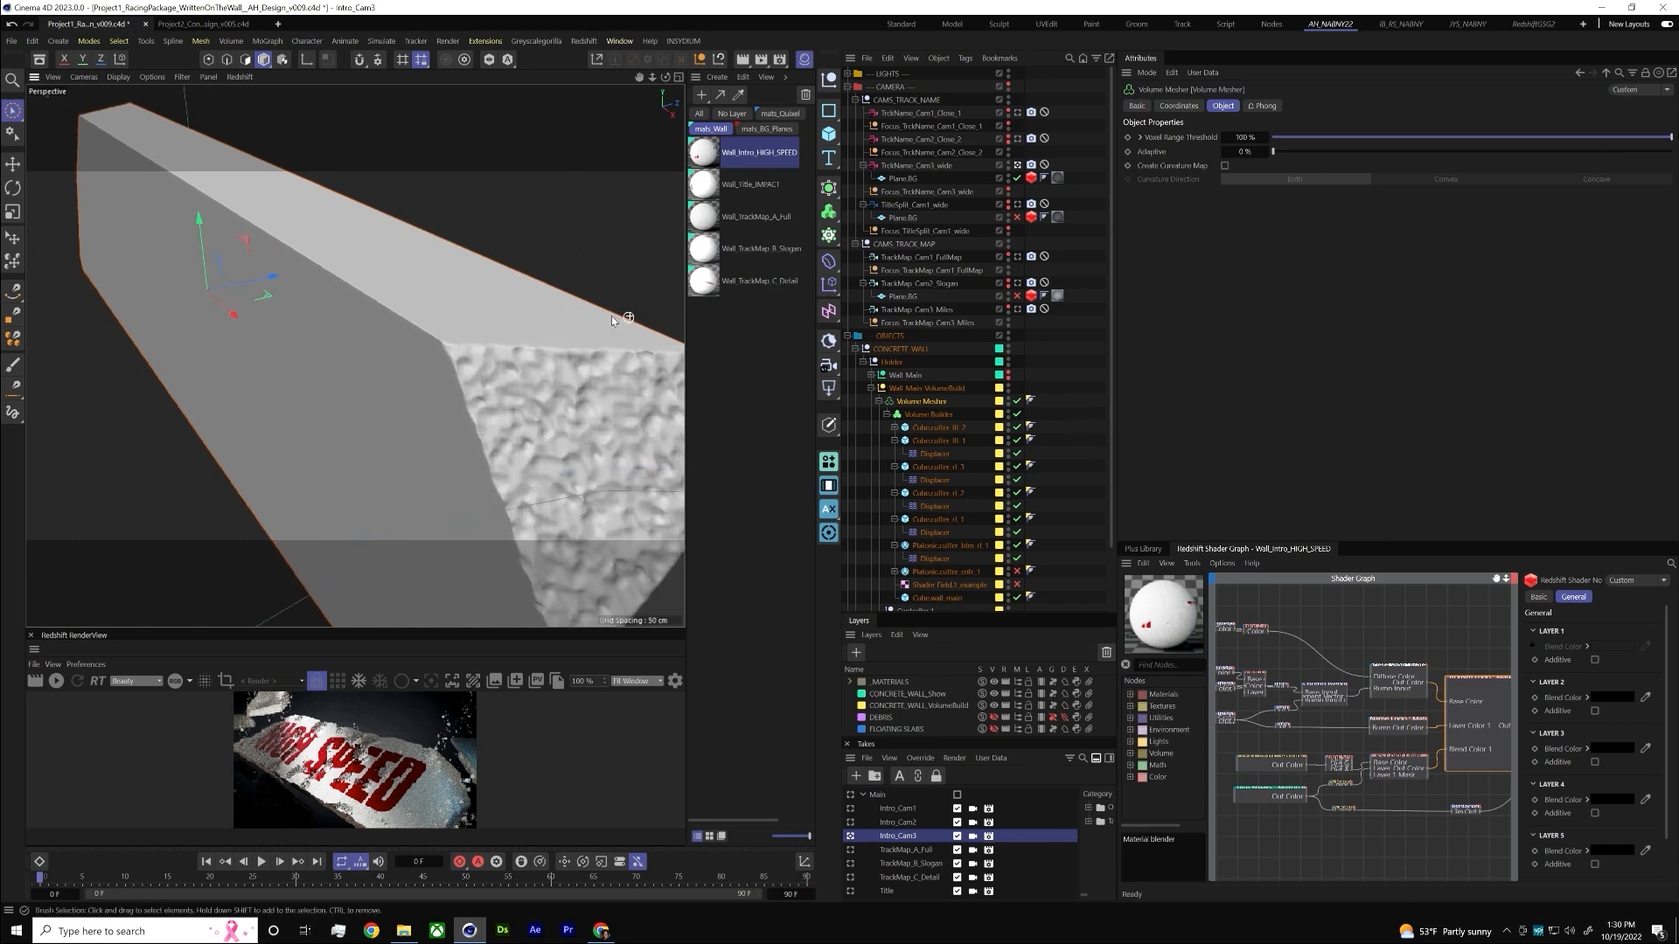
{"action": "scroll", "coordinate": [322, 350], "scroll_direction": "up", "scroll_amount": 3}
{"action": "scroll", "coordinate": [322, 350], "scroll_direction": "down", "scroll_amount": 5}
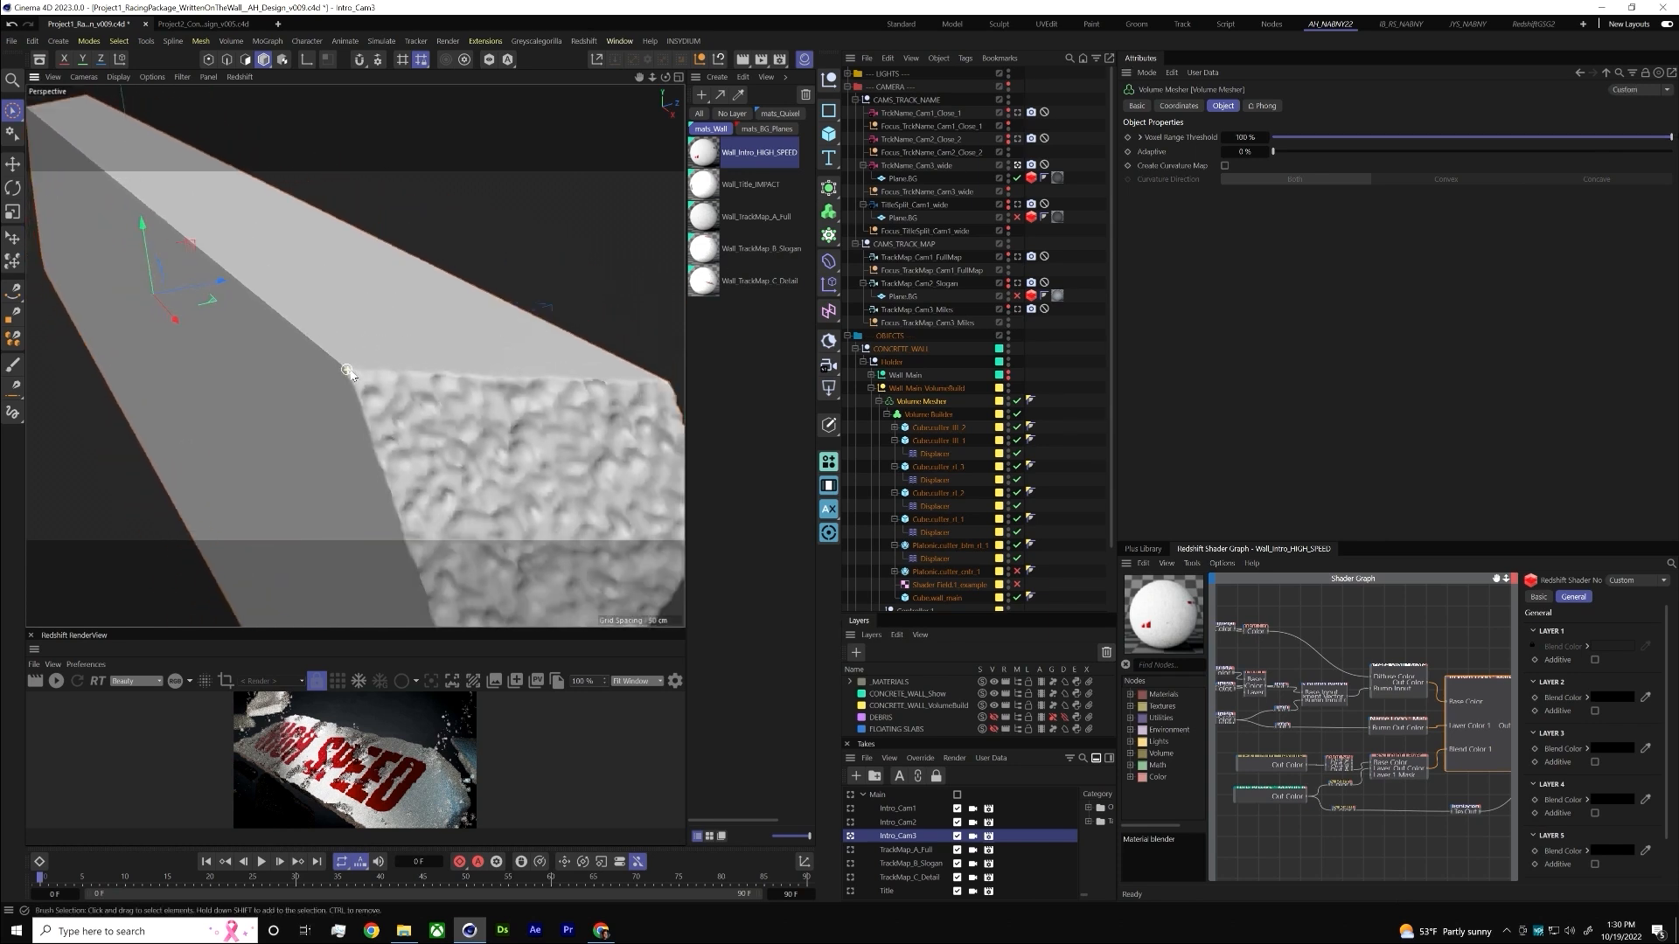
{"action": "scroll", "coordinate": [313, 358], "scroll_direction": "up", "scroll_amount": 5}
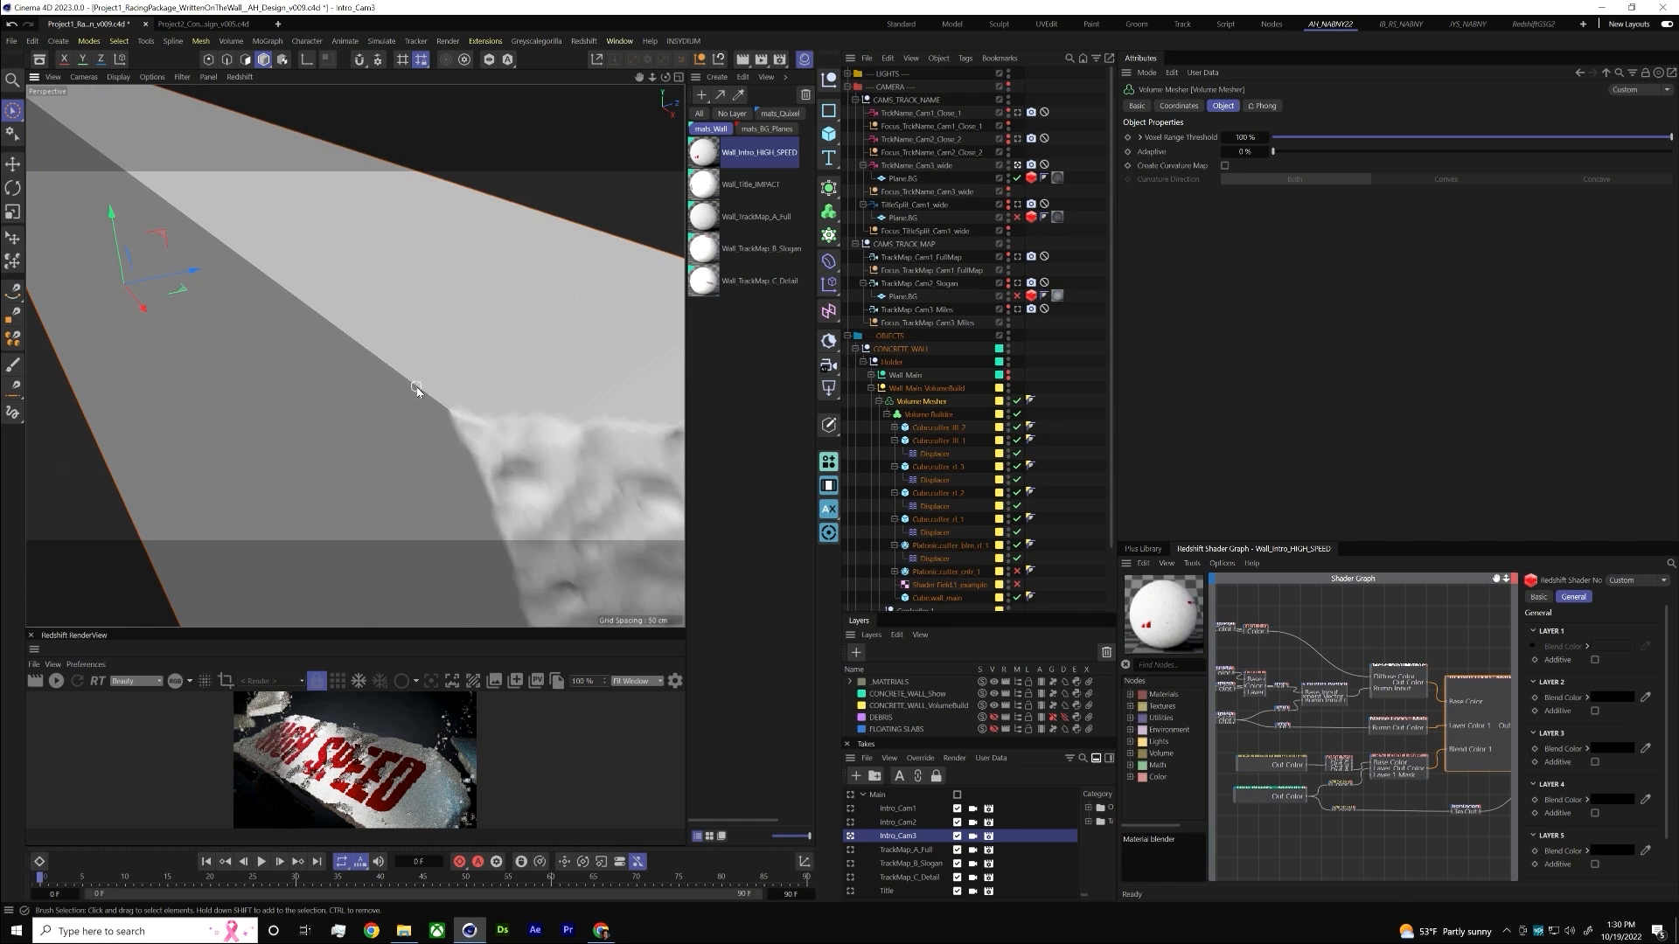
{"action": "left_click_drag", "start_coordinate": [416, 389], "coordinate": [621, 313], "text": "alt"}
- Try a 0% Voxel Range Threshold on the Volume Mesher, and raise it to an intermediate value
{"action": "left_click_drag", "start_coordinate": [1650, 135], "coordinate": [1154, 140]}
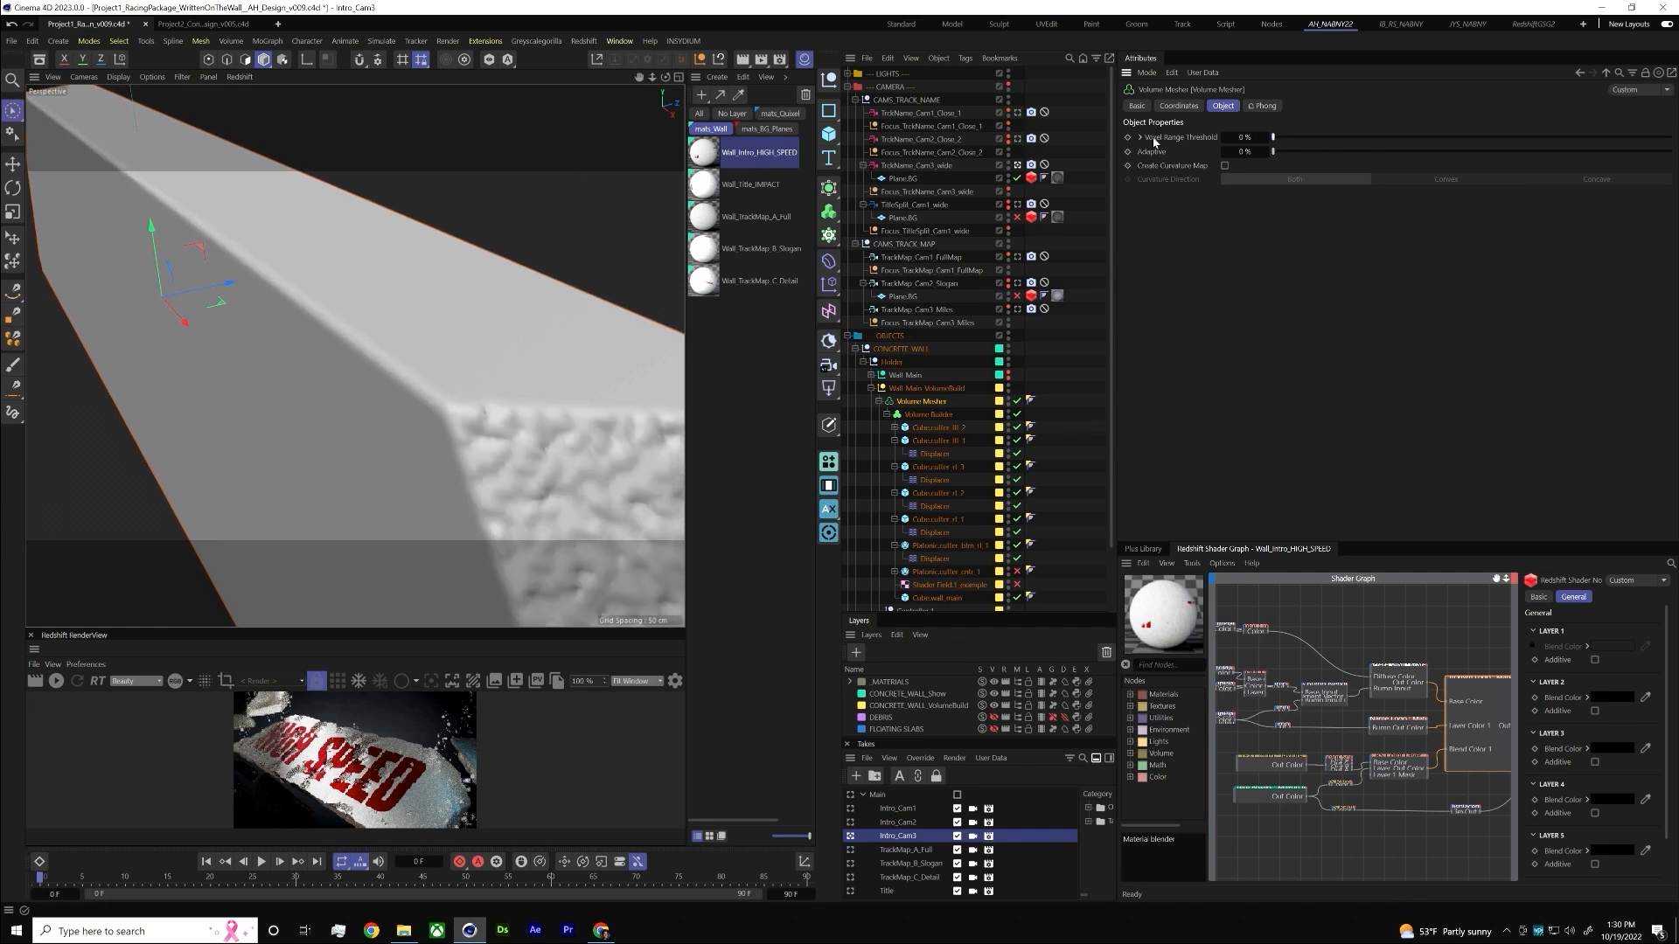
{"action": "left_click_drag", "start_coordinate": [1272, 138], "coordinate": [1451, 140]}
{"action": "left_click_drag", "start_coordinate": [1499, 198], "coordinate": [947, 216]}
{"action": "left_click", "coordinate": [1237, 139]}
{"action": "key", "text": "Return"}
{"action": "left_click_drag", "start_coordinate": [673, 389], "coordinate": [719, 382], "text": "alt"}
- Try a polygon copy of the Volume Mesher wall offset beside the original, and delete the copy
{"action": "left_click", "coordinate": [913, 389]}
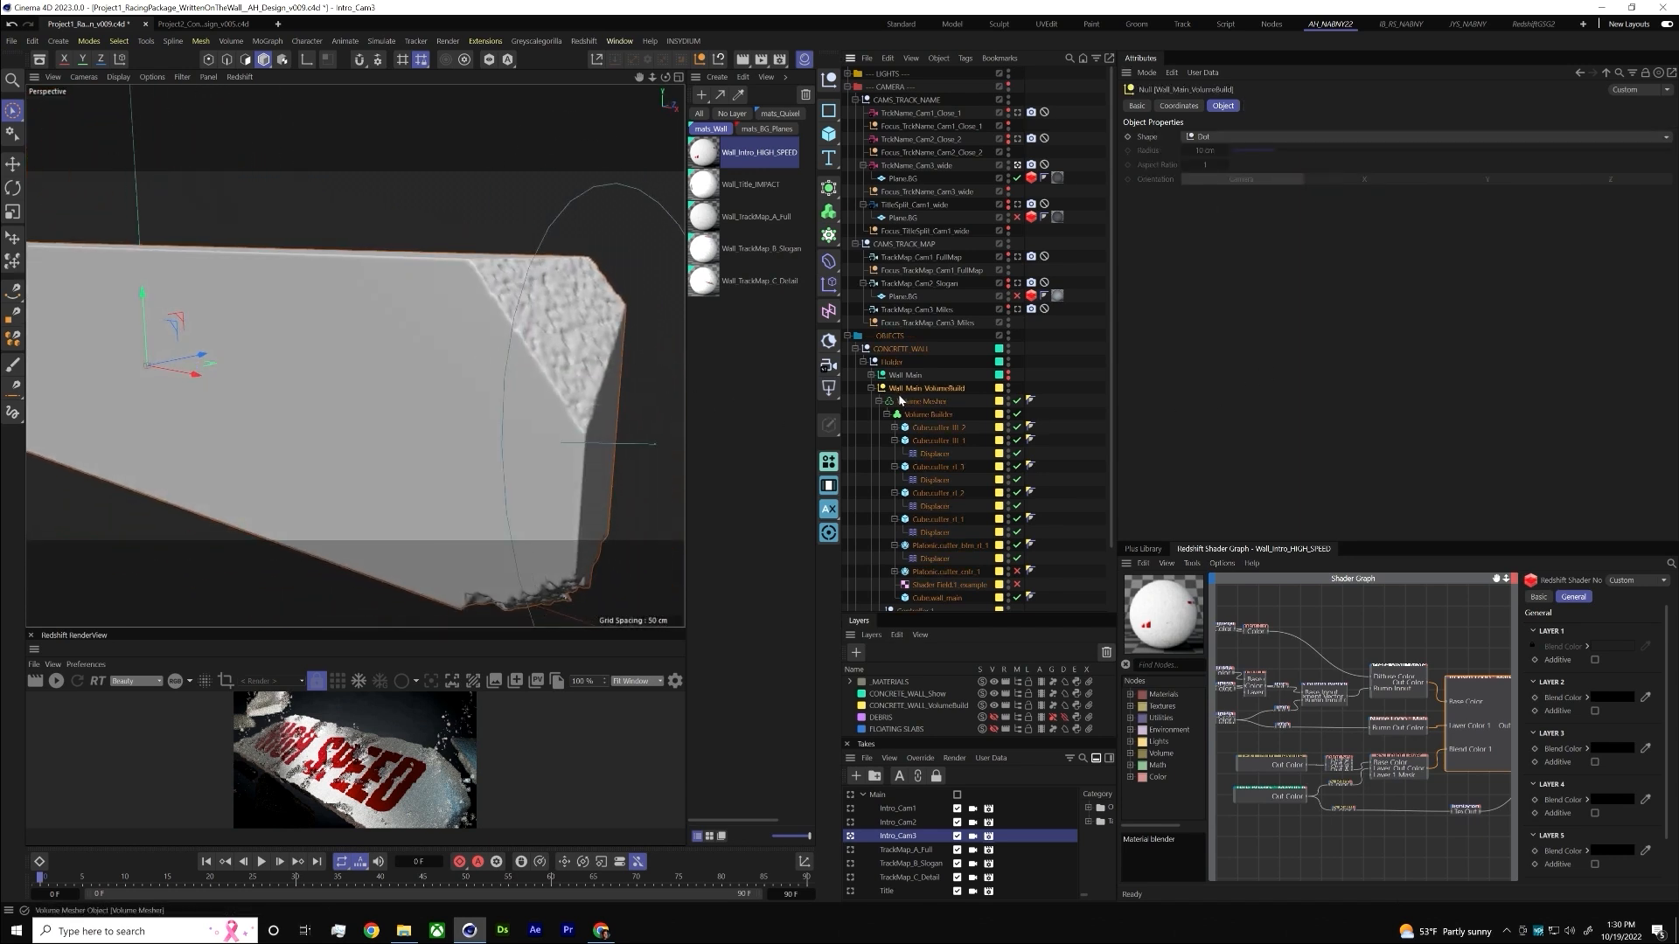
{"action": "right_click", "coordinate": [901, 400]}
{"action": "left_click", "coordinate": [932, 623]}
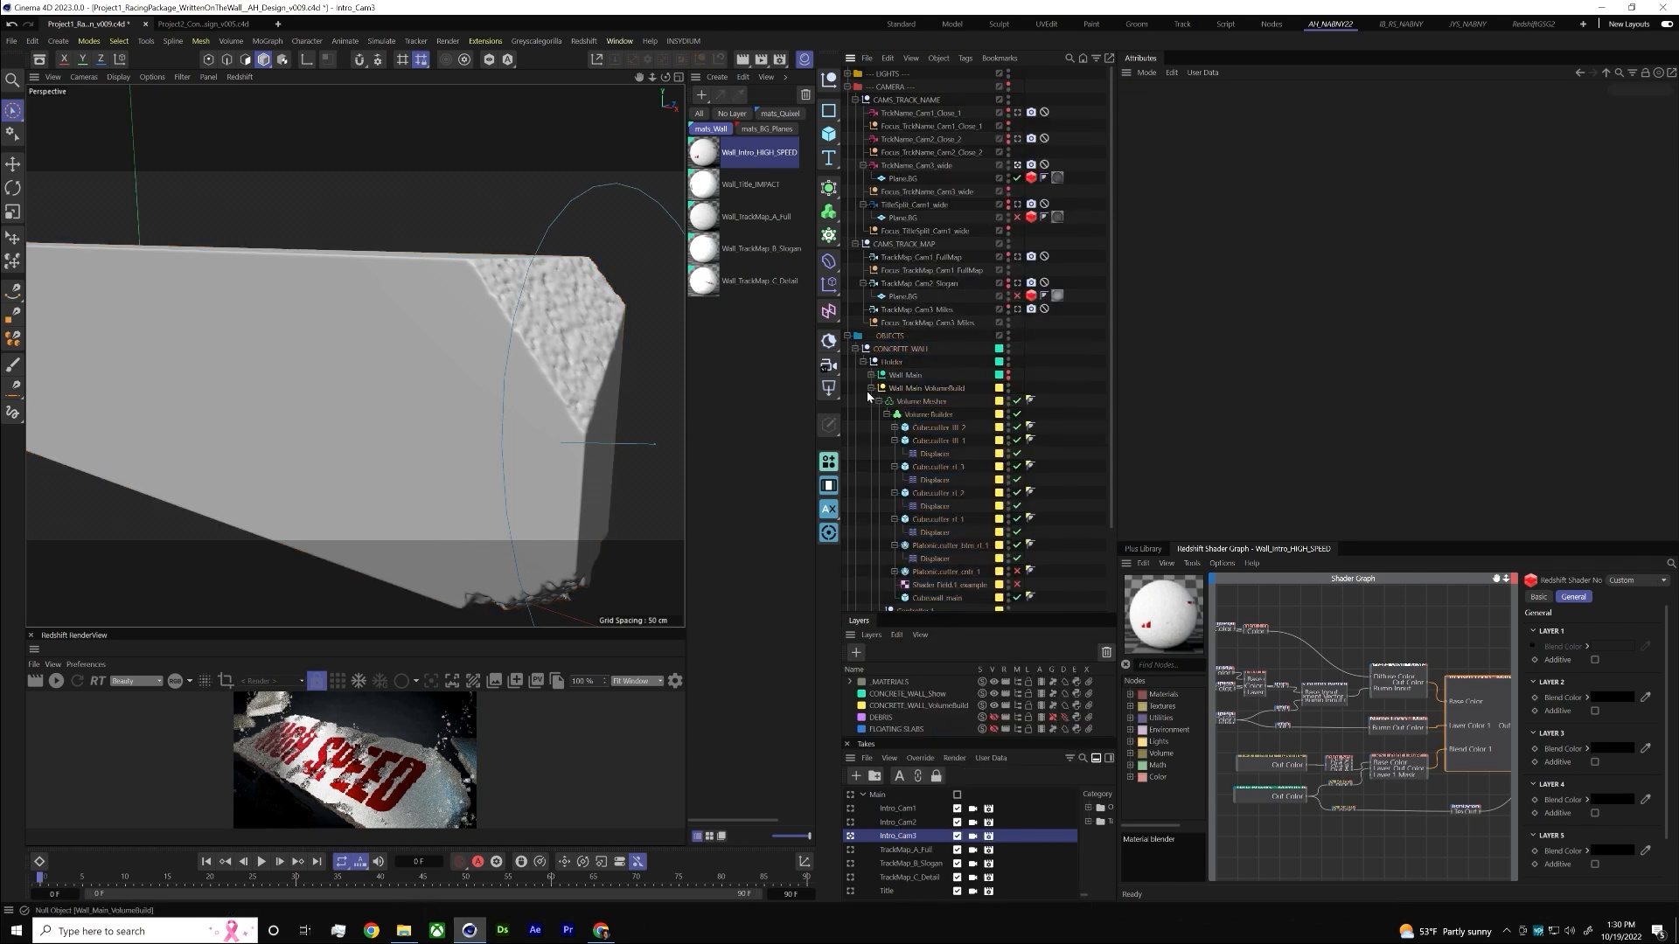
{"action": "left_click", "coordinate": [911, 417]}
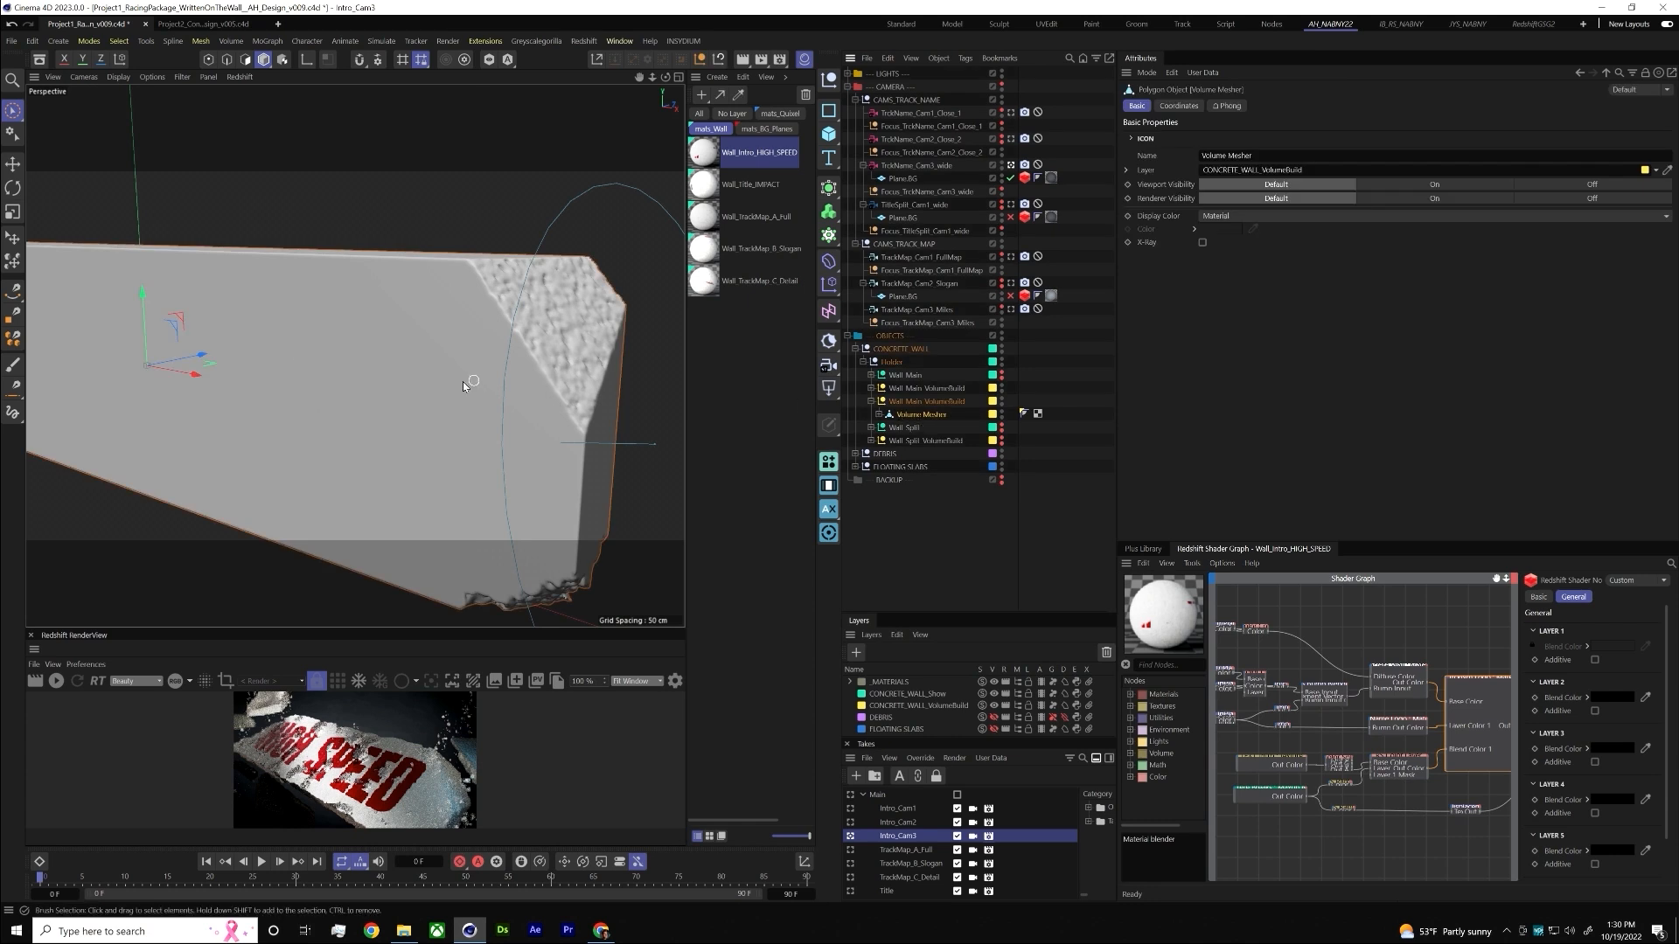
{"action": "left_click_drag", "start_coordinate": [181, 358], "coordinate": [70, 520]}
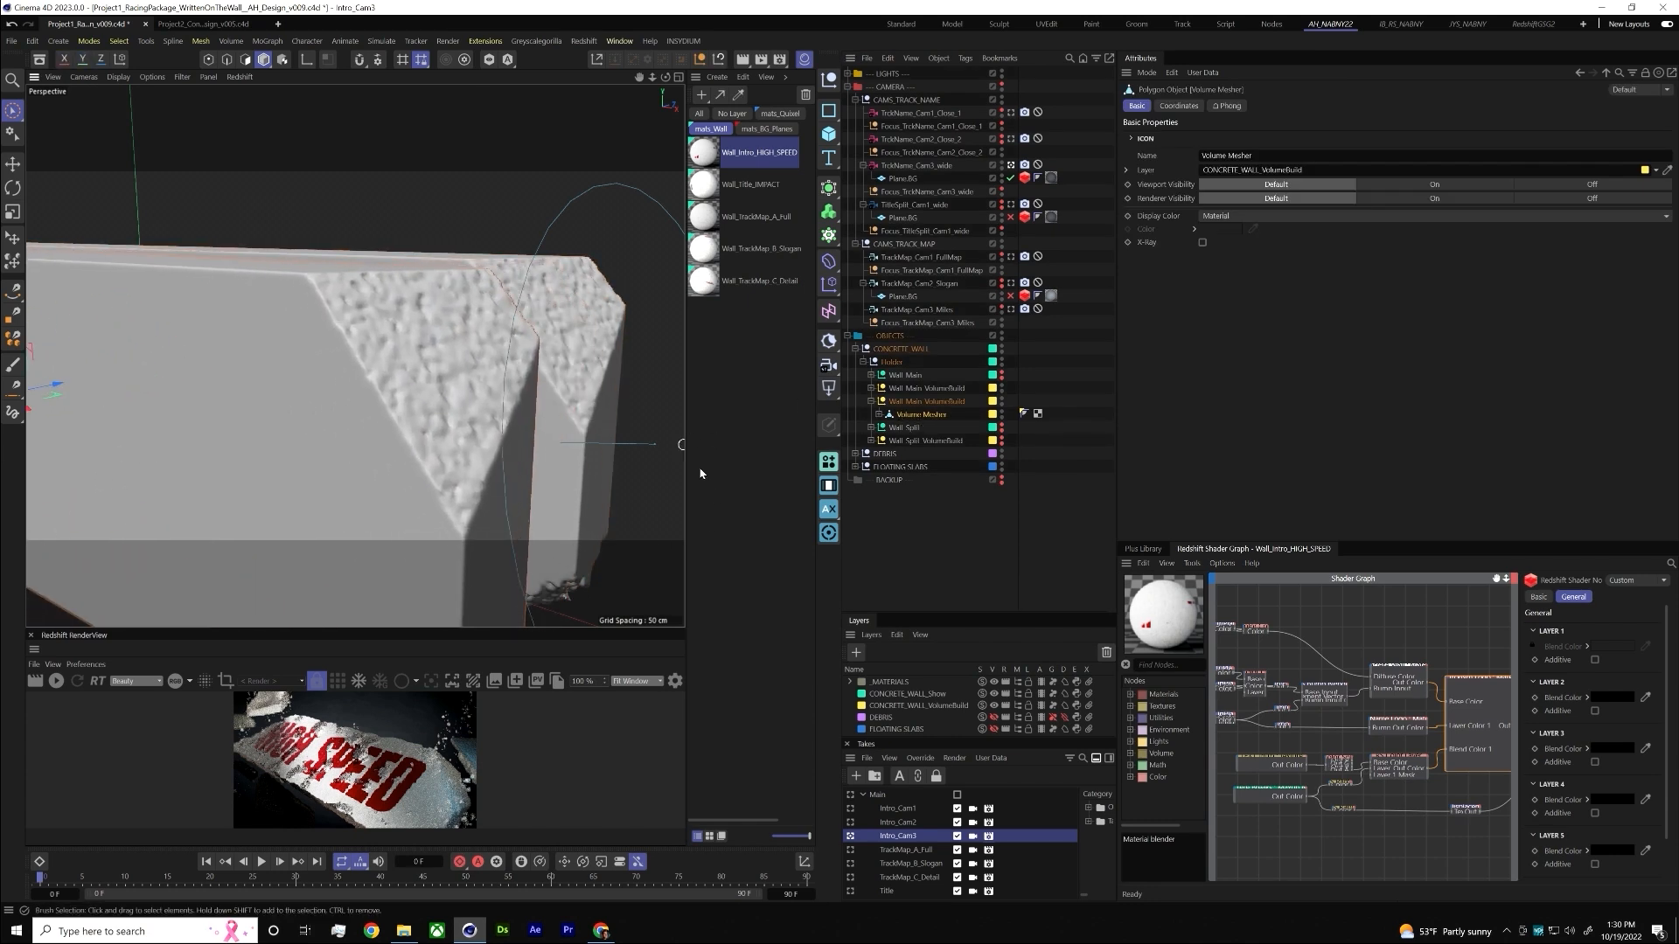
{"action": "left_click", "coordinate": [925, 402]}
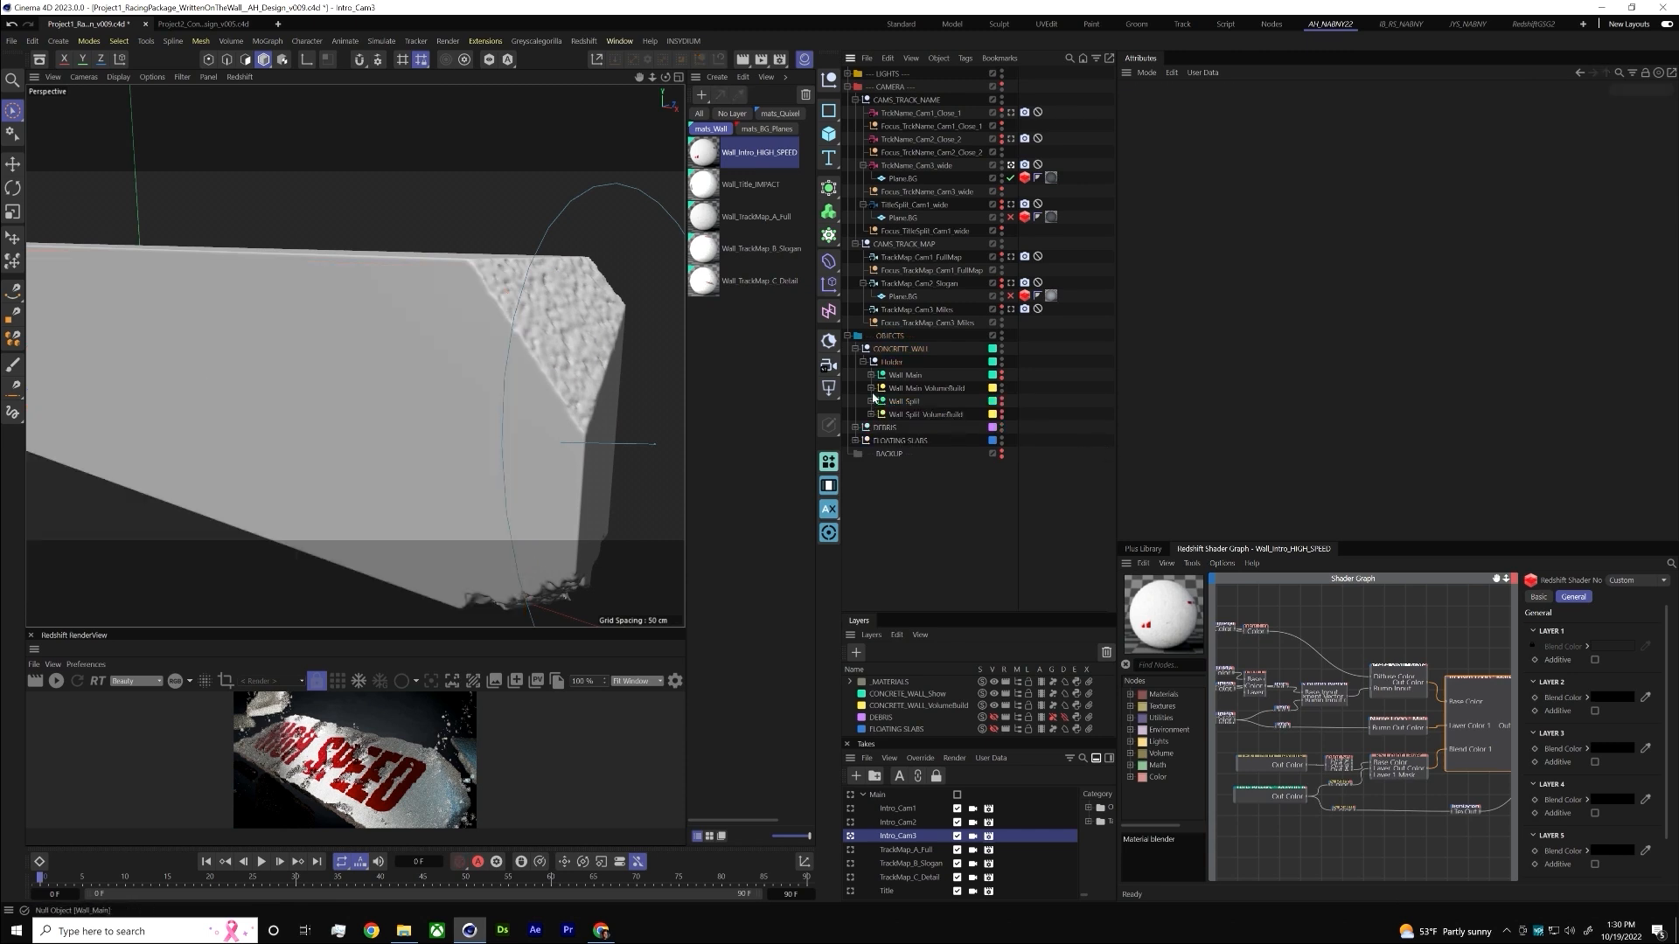
- Swap visibility from Wall_Main_VolumeBuild to the Wall_Main group and expand Wall_Main to show its objects
{"action": "left_click", "coordinate": [996, 389]}
{"action": "left_click", "coordinate": [1002, 385]}
{"action": "left_click", "coordinate": [1002, 387], "text": "alt"}
{"action": "left_click", "coordinate": [1002, 374], "text": "alt"}
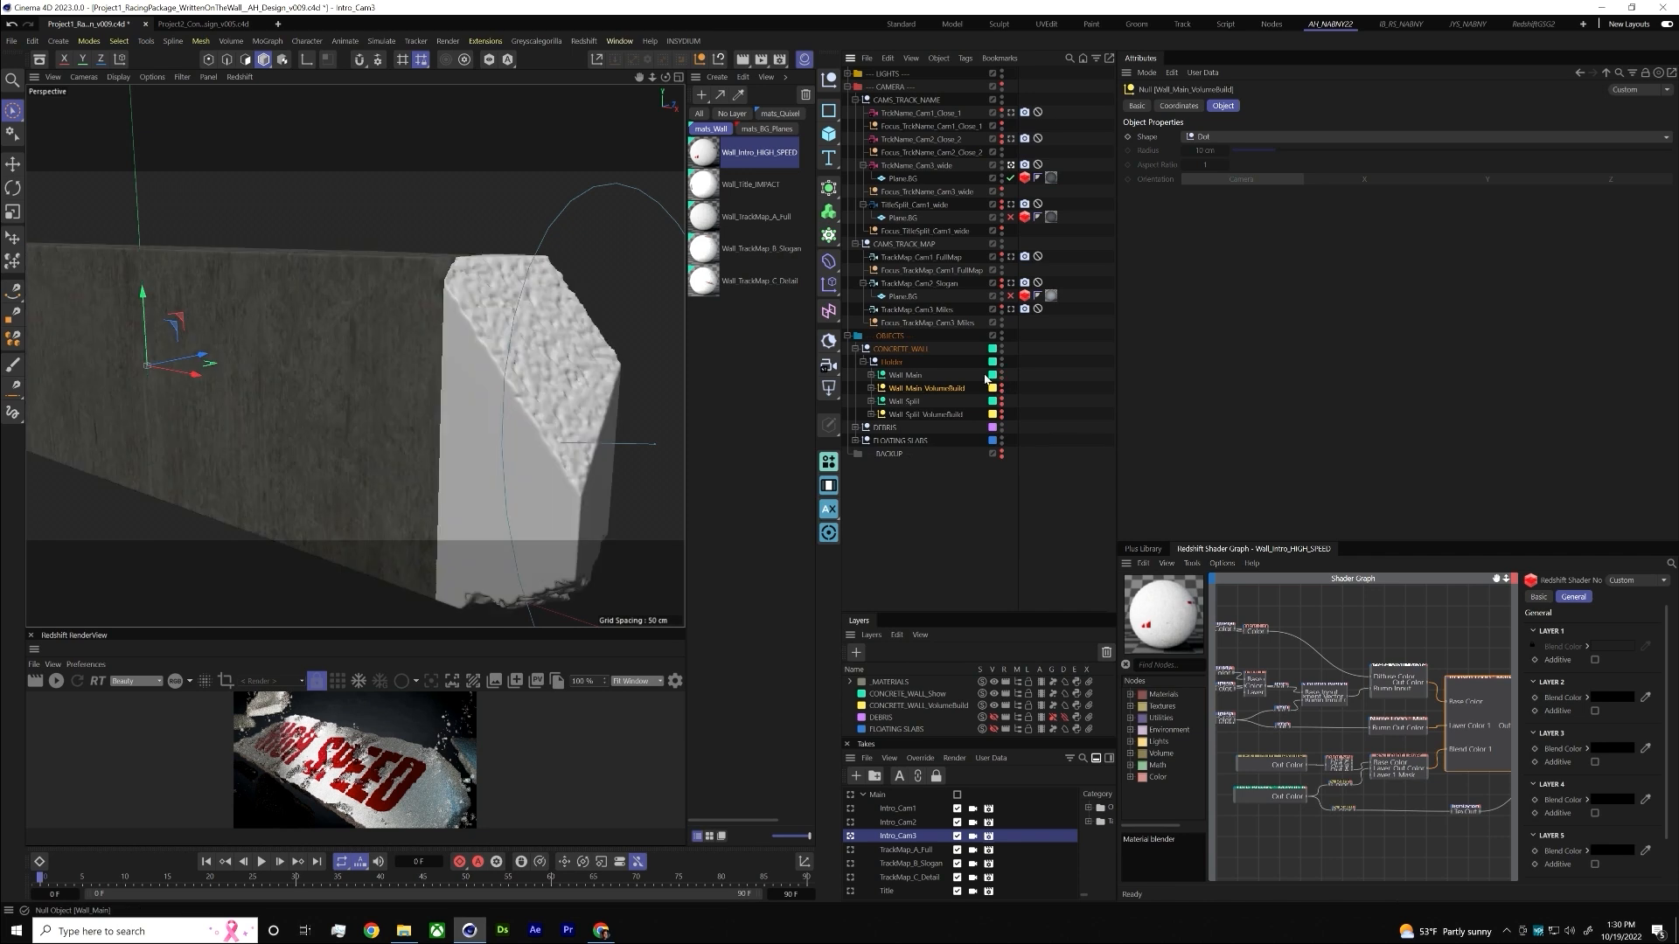
{"action": "left_click", "coordinate": [871, 375]}
{"action": "left_click", "coordinate": [904, 378]}
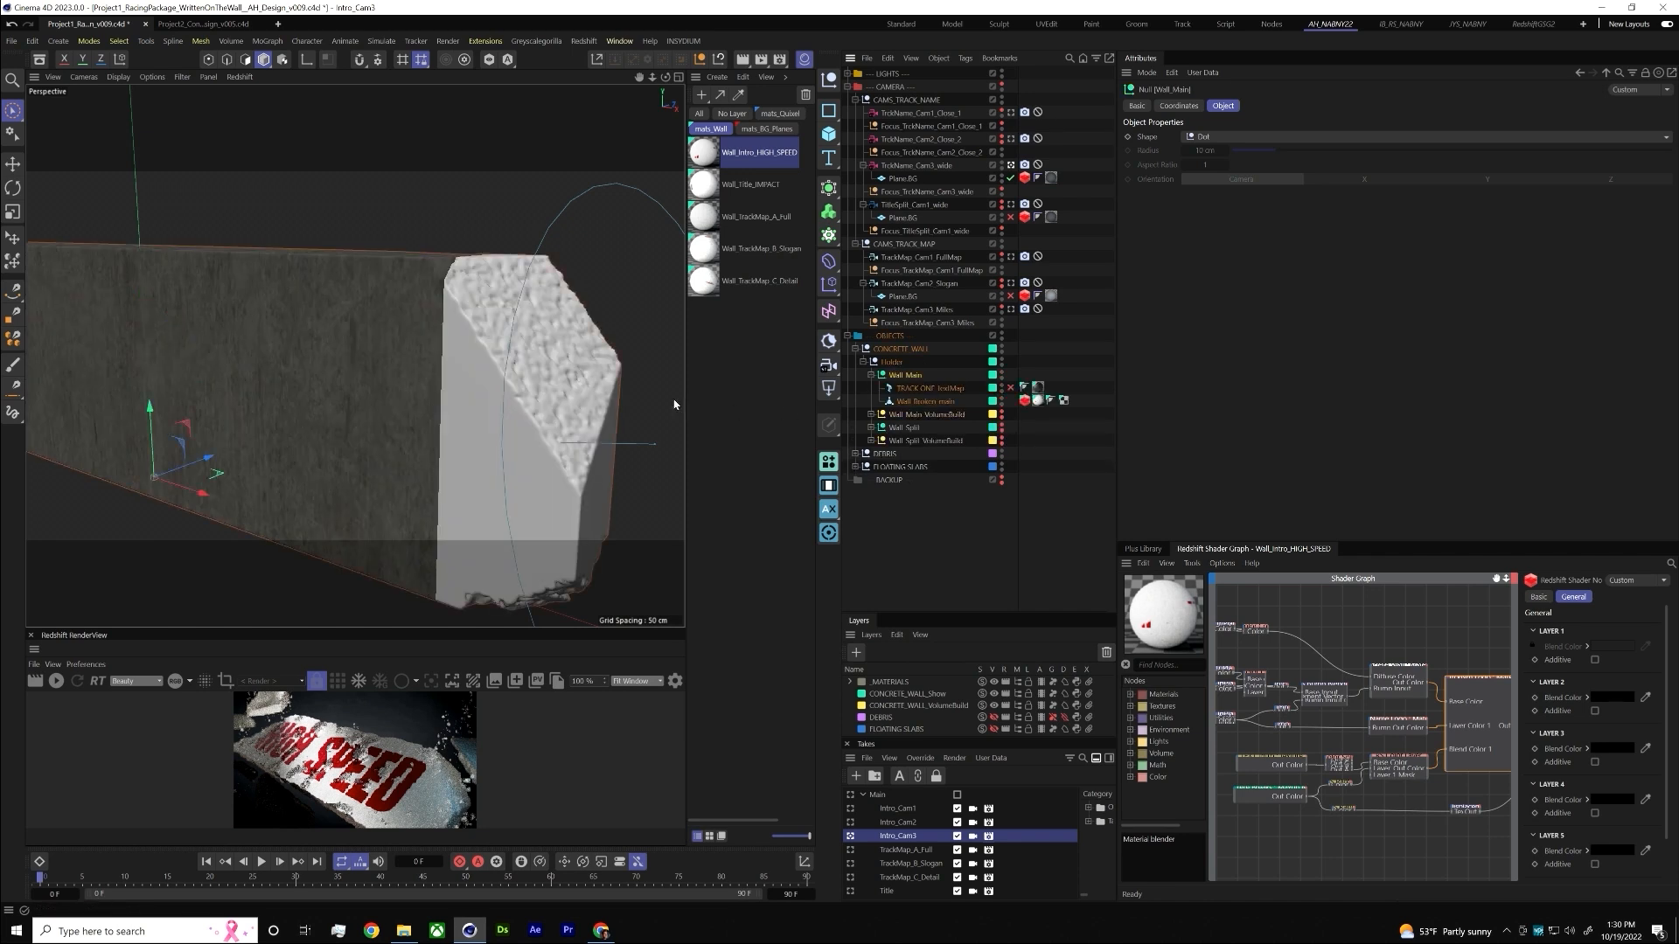
- Inspect the textured main wall and the Wall_Intro_HIGH_SPEED material, and select its tag on the broken wall mesh
{"action": "left_click_drag", "start_coordinate": [338, 374], "coordinate": [325, 320], "text": "alt"}
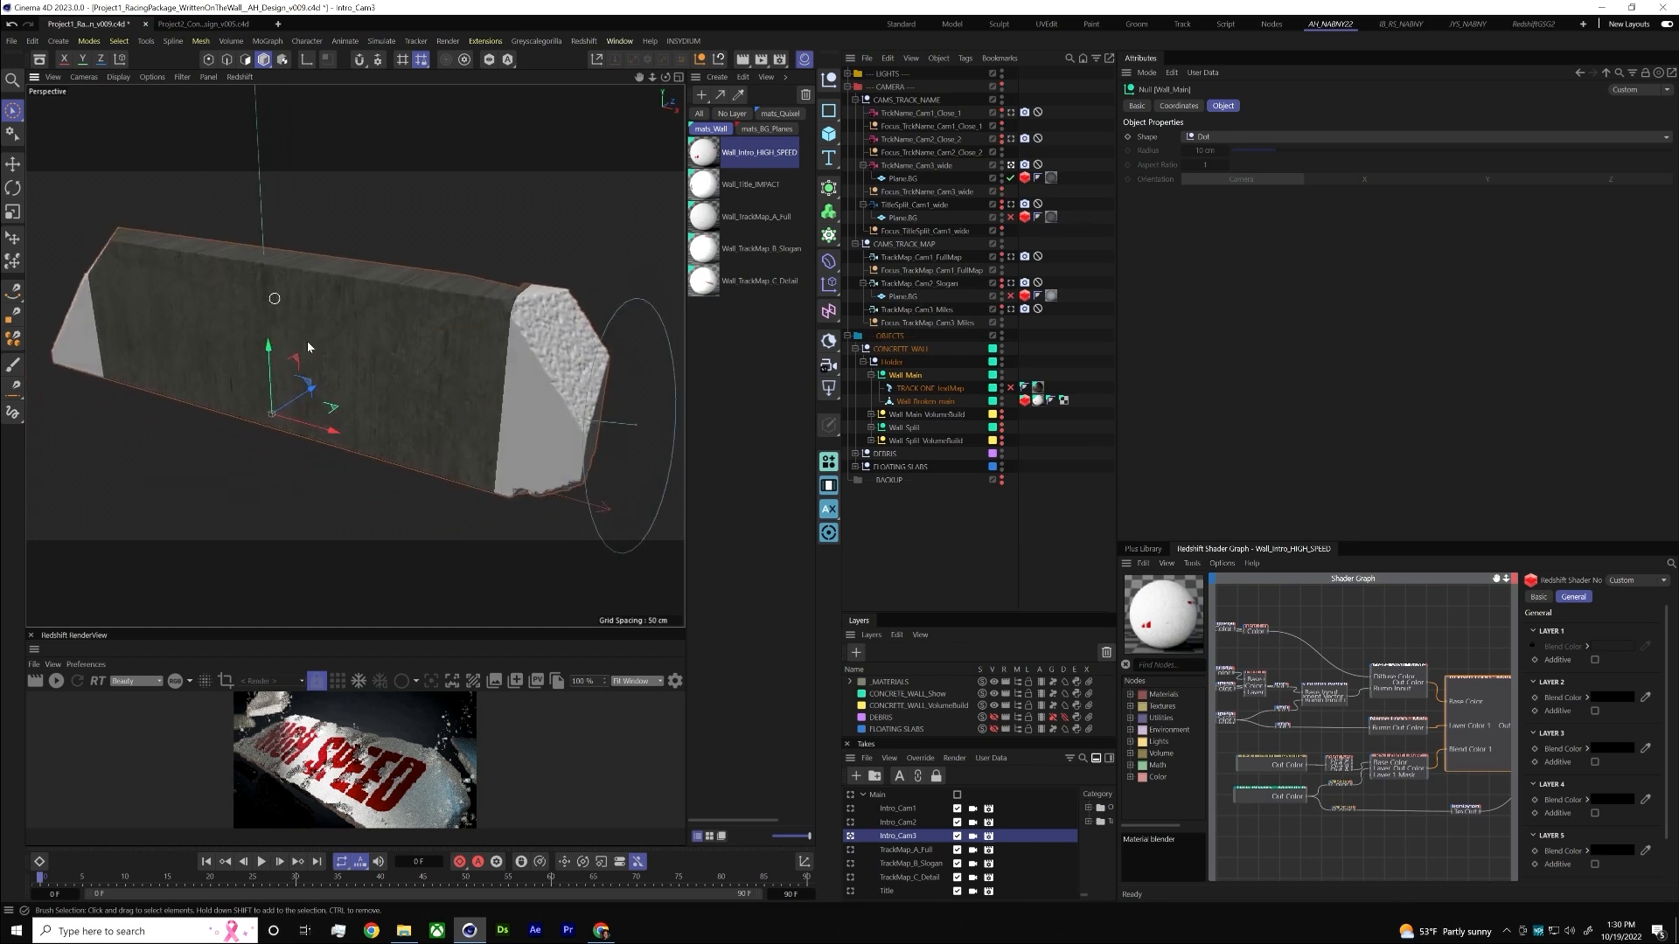
{"action": "left_click_drag", "start_coordinate": [382, 450], "coordinate": [560, 511], "text": "alt"}
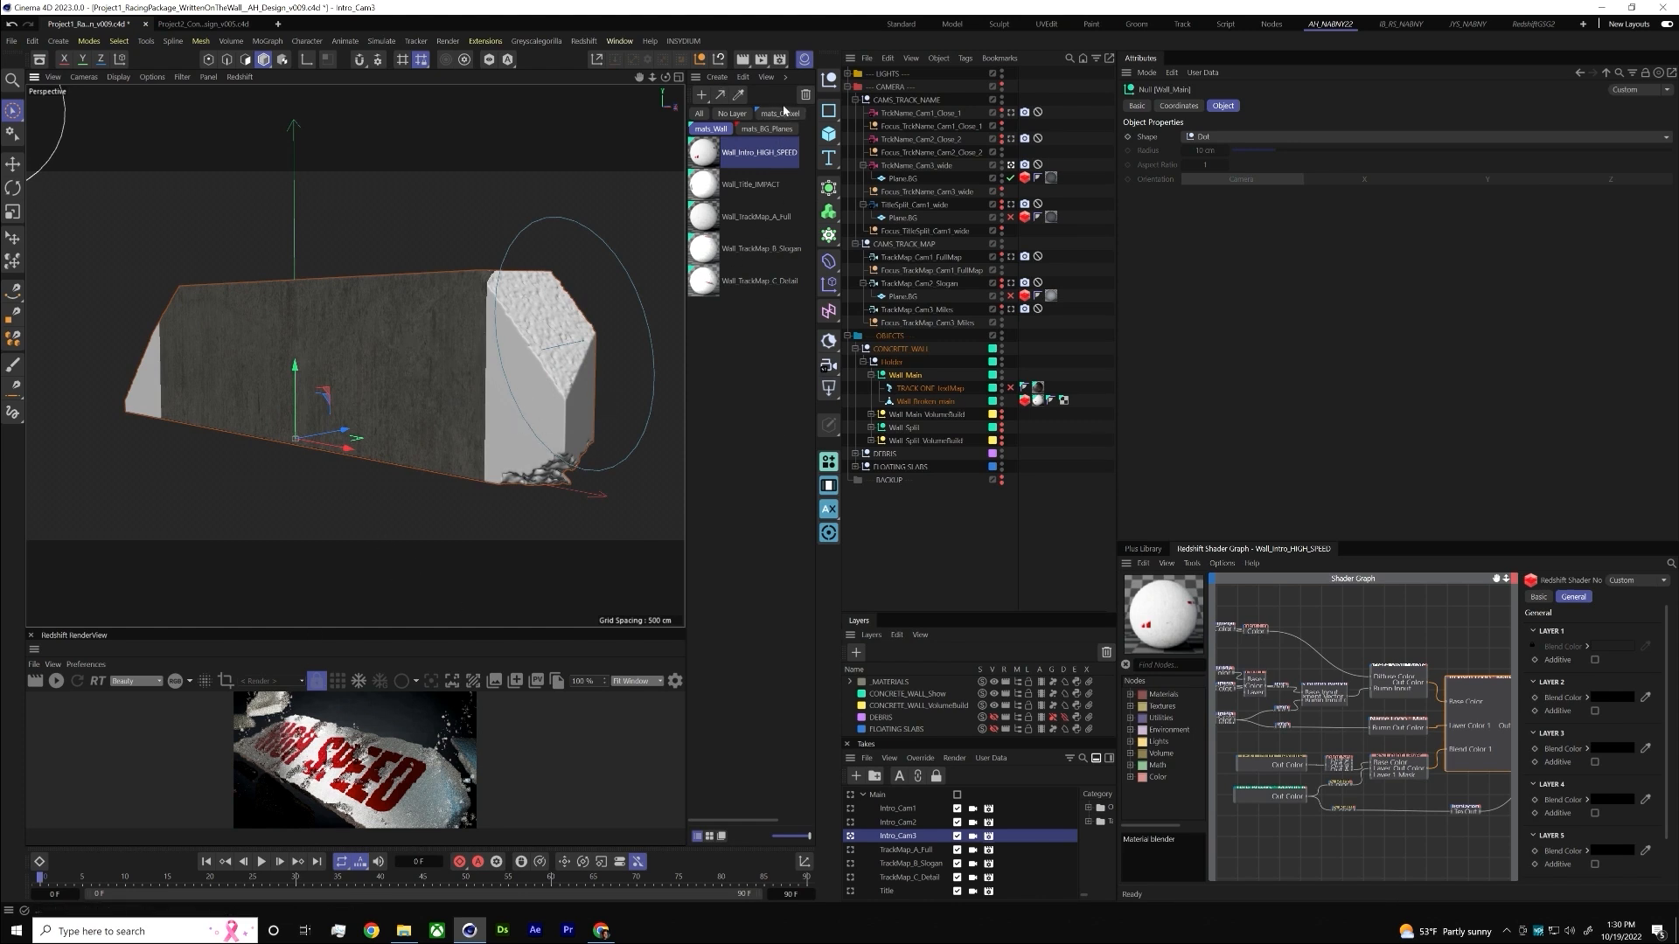
{"action": "left_click", "coordinate": [757, 152]}
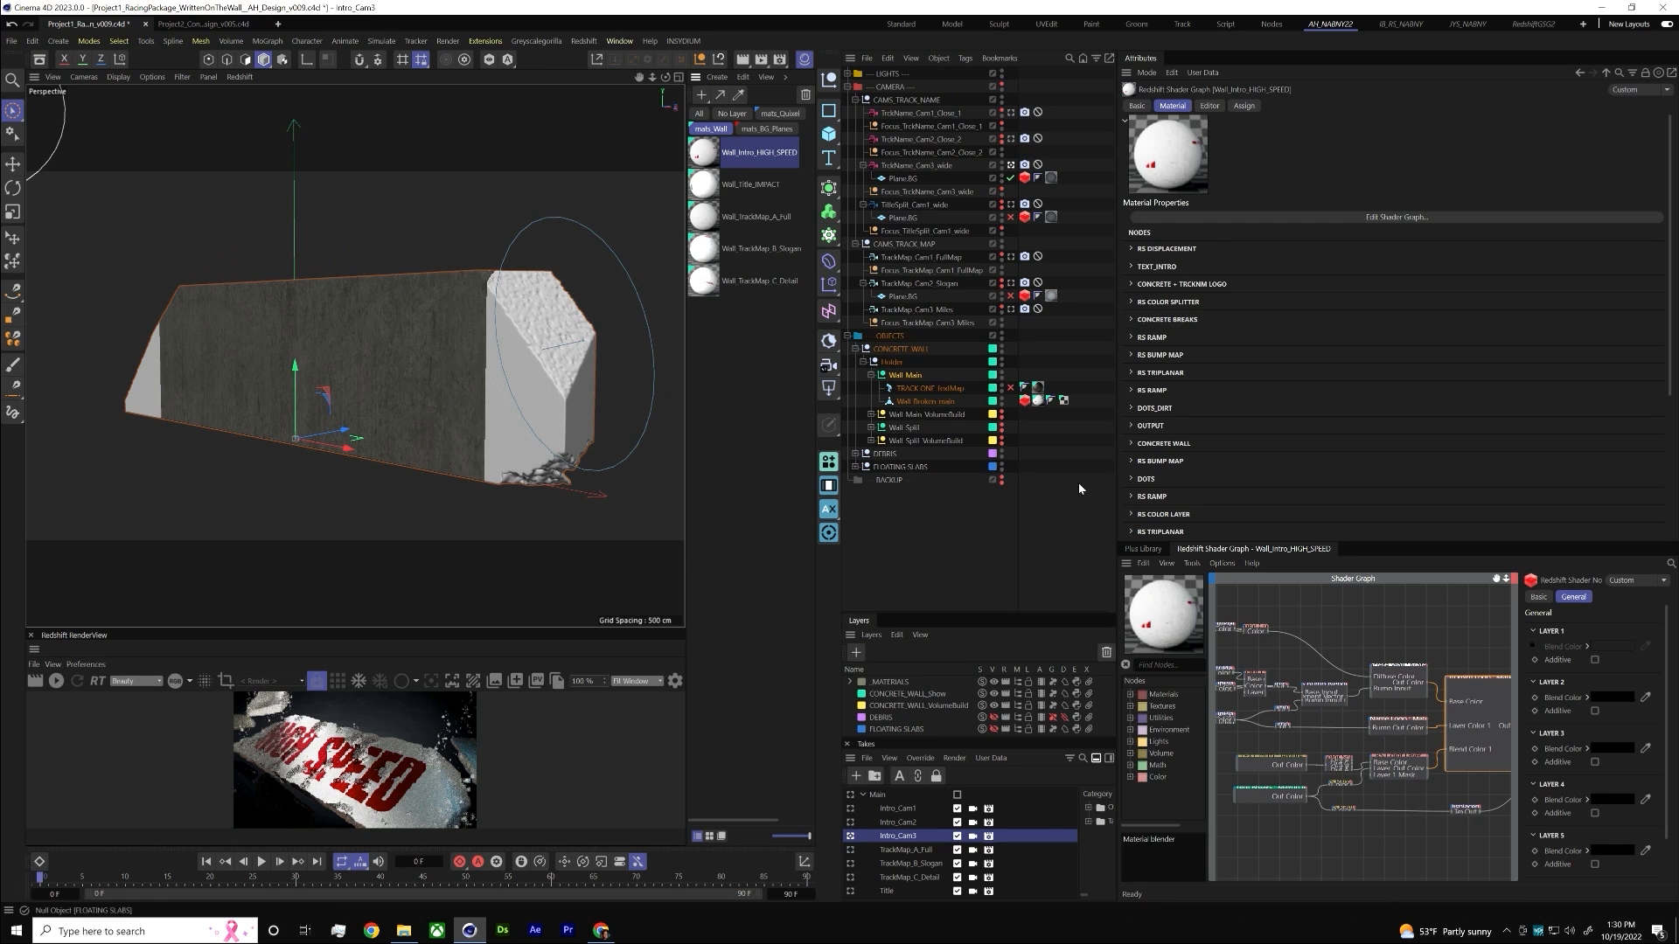
{"action": "left_click", "coordinate": [1036, 401]}
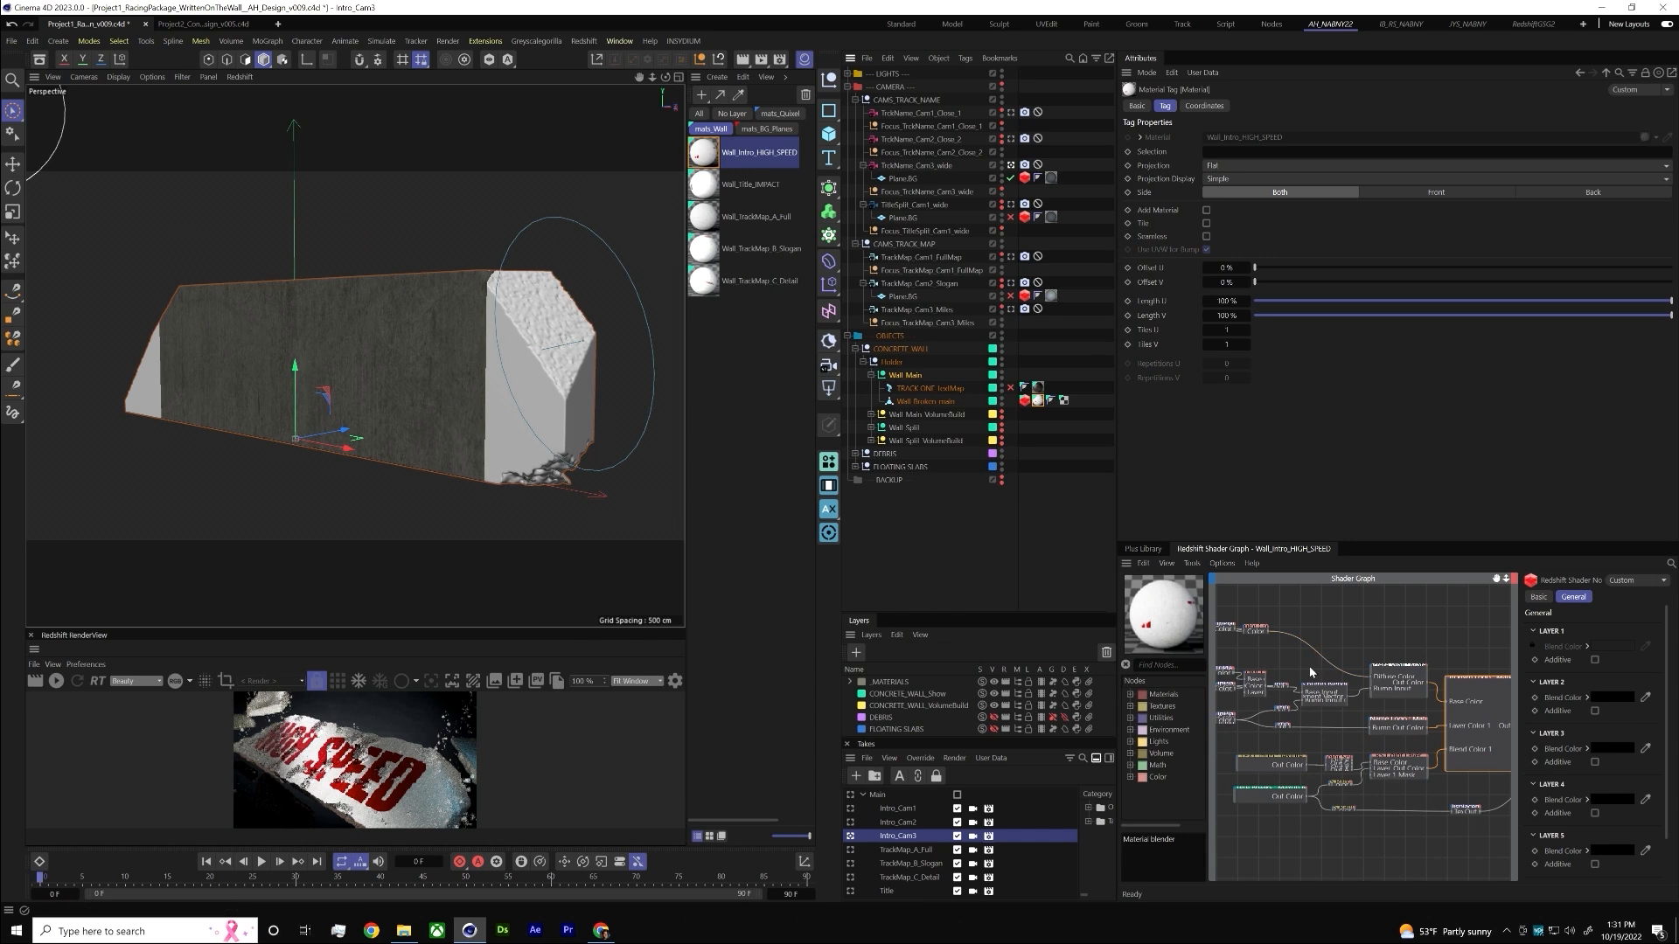
- Undock the Redshift Shader Graph into its own window and enlarge it to show the whole node network
{"action": "left_click", "coordinate": [54, 41]}
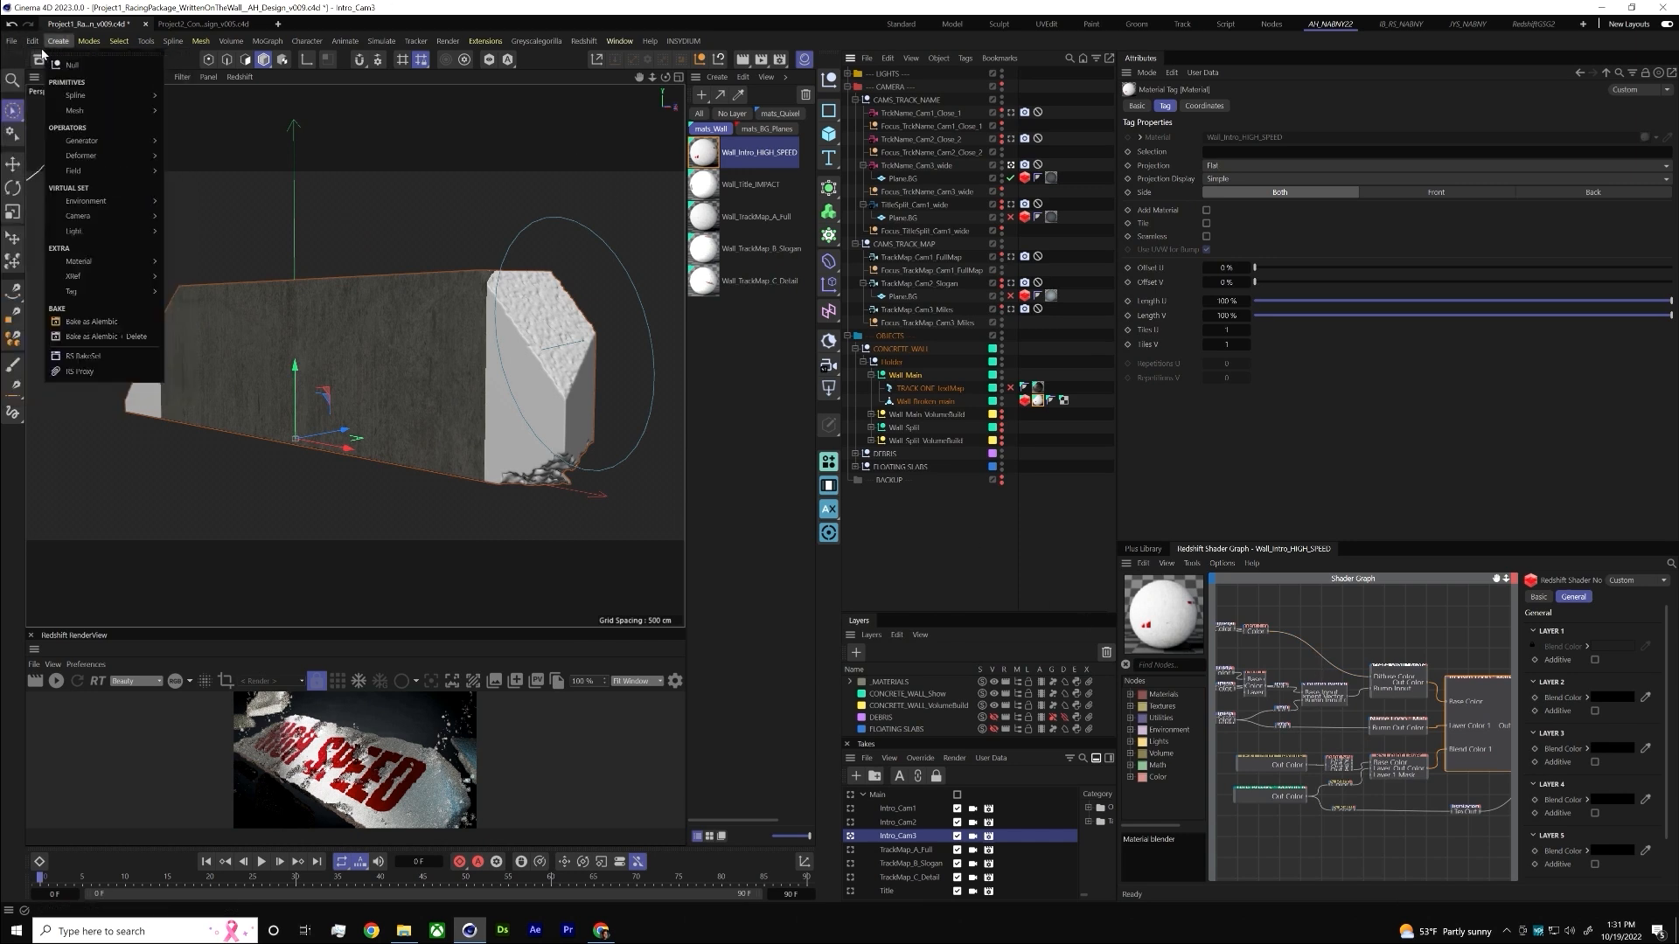
{"action": "mouse_move", "coordinate": [27, 49]}
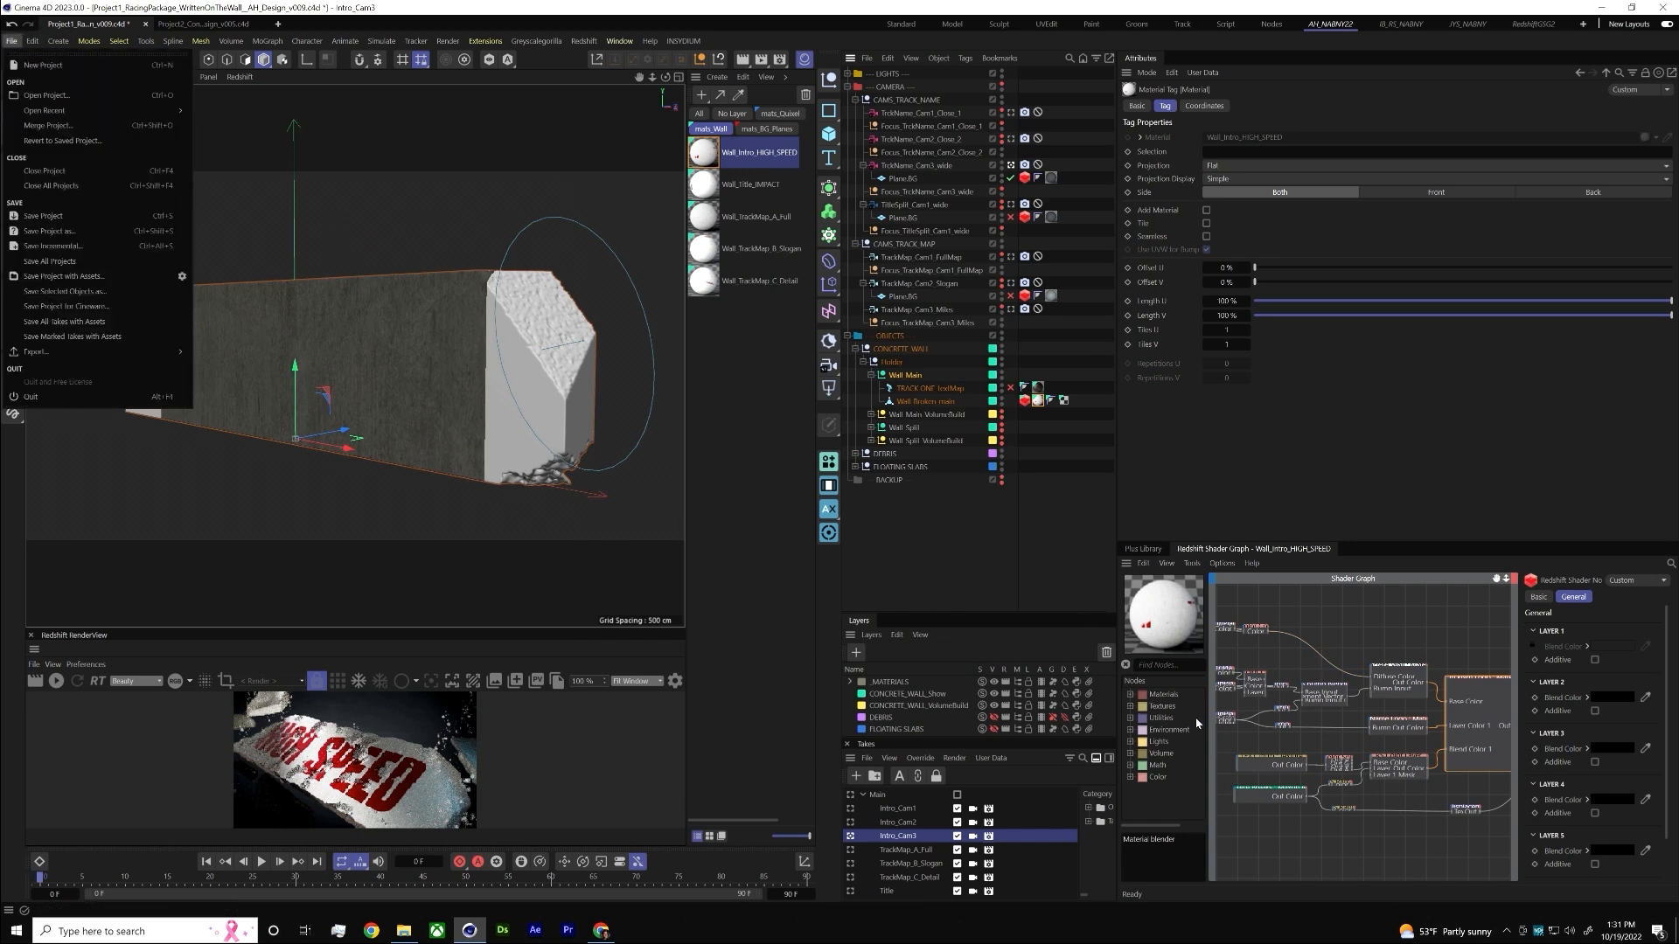
{"action": "left_click", "coordinate": [1129, 572]}
{"action": "left_click", "coordinate": [1126, 563]}
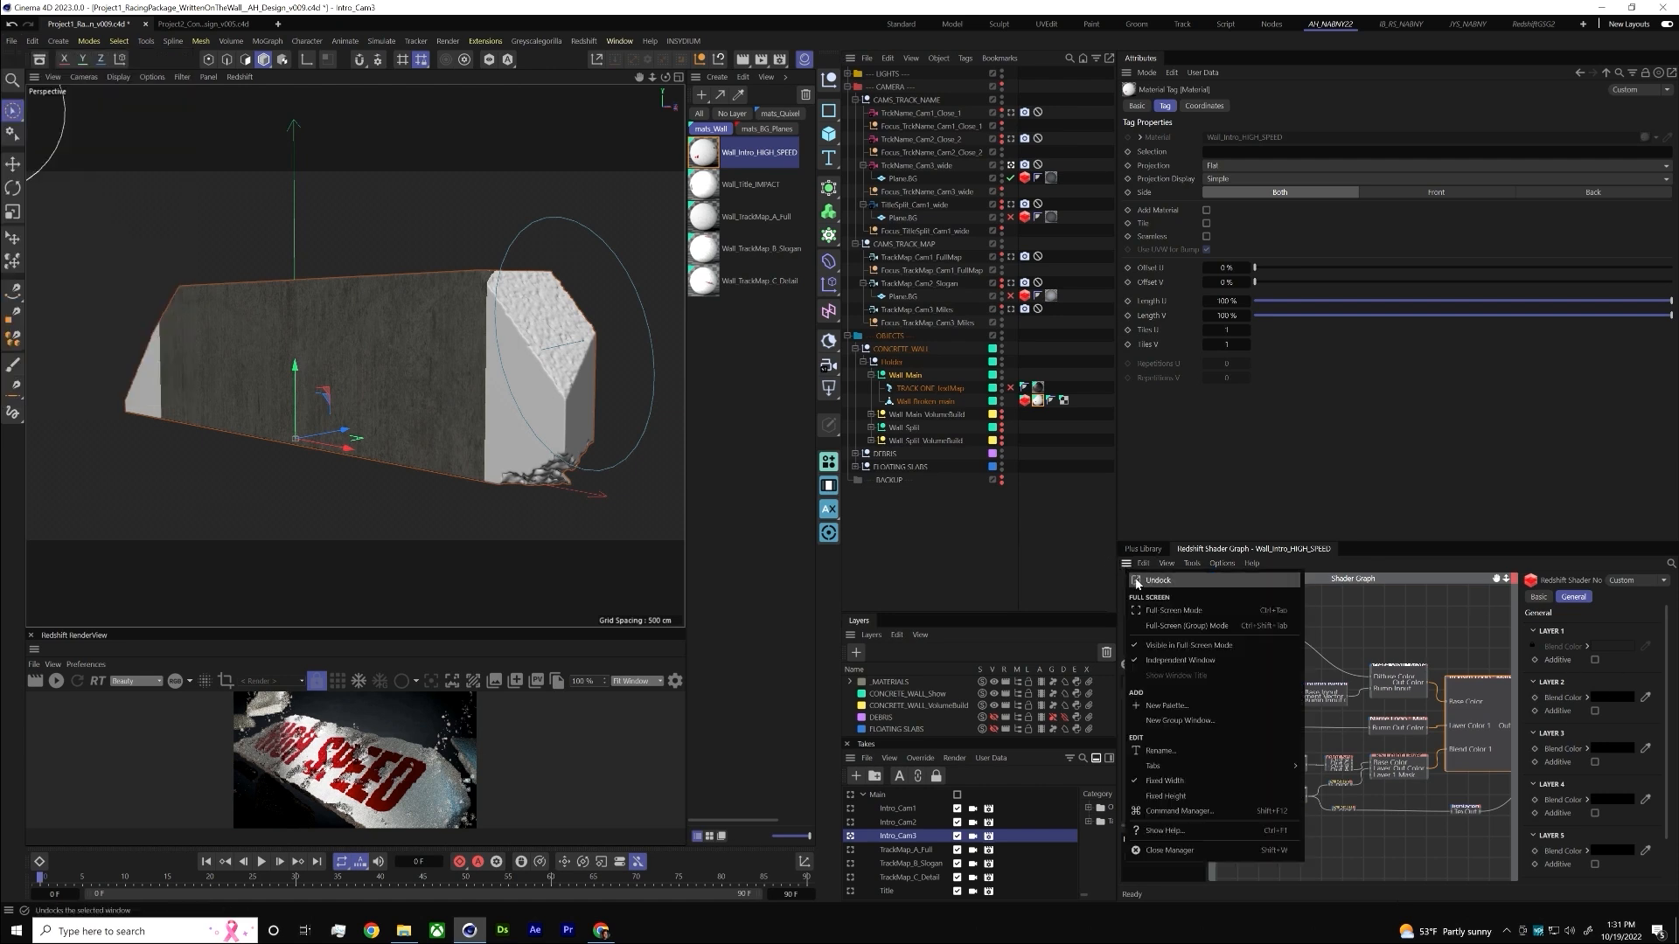
{"action": "key", "text": "Escape"}
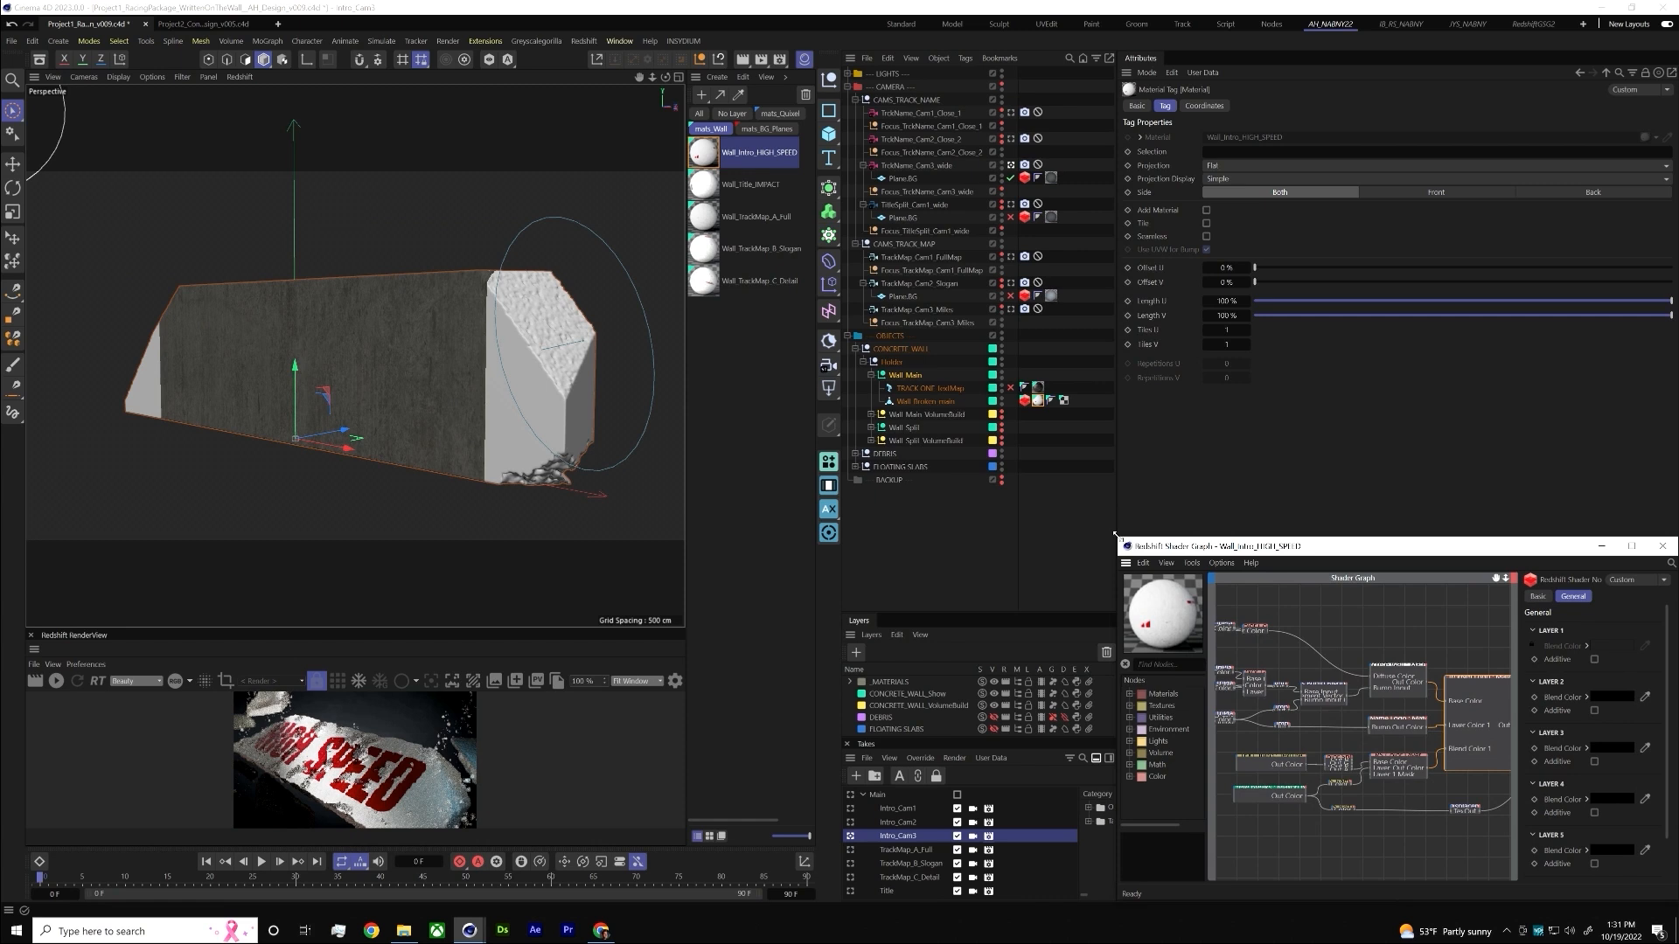
{"action": "left_click_drag", "start_coordinate": [934, 376], "coordinate": [798, 386]}
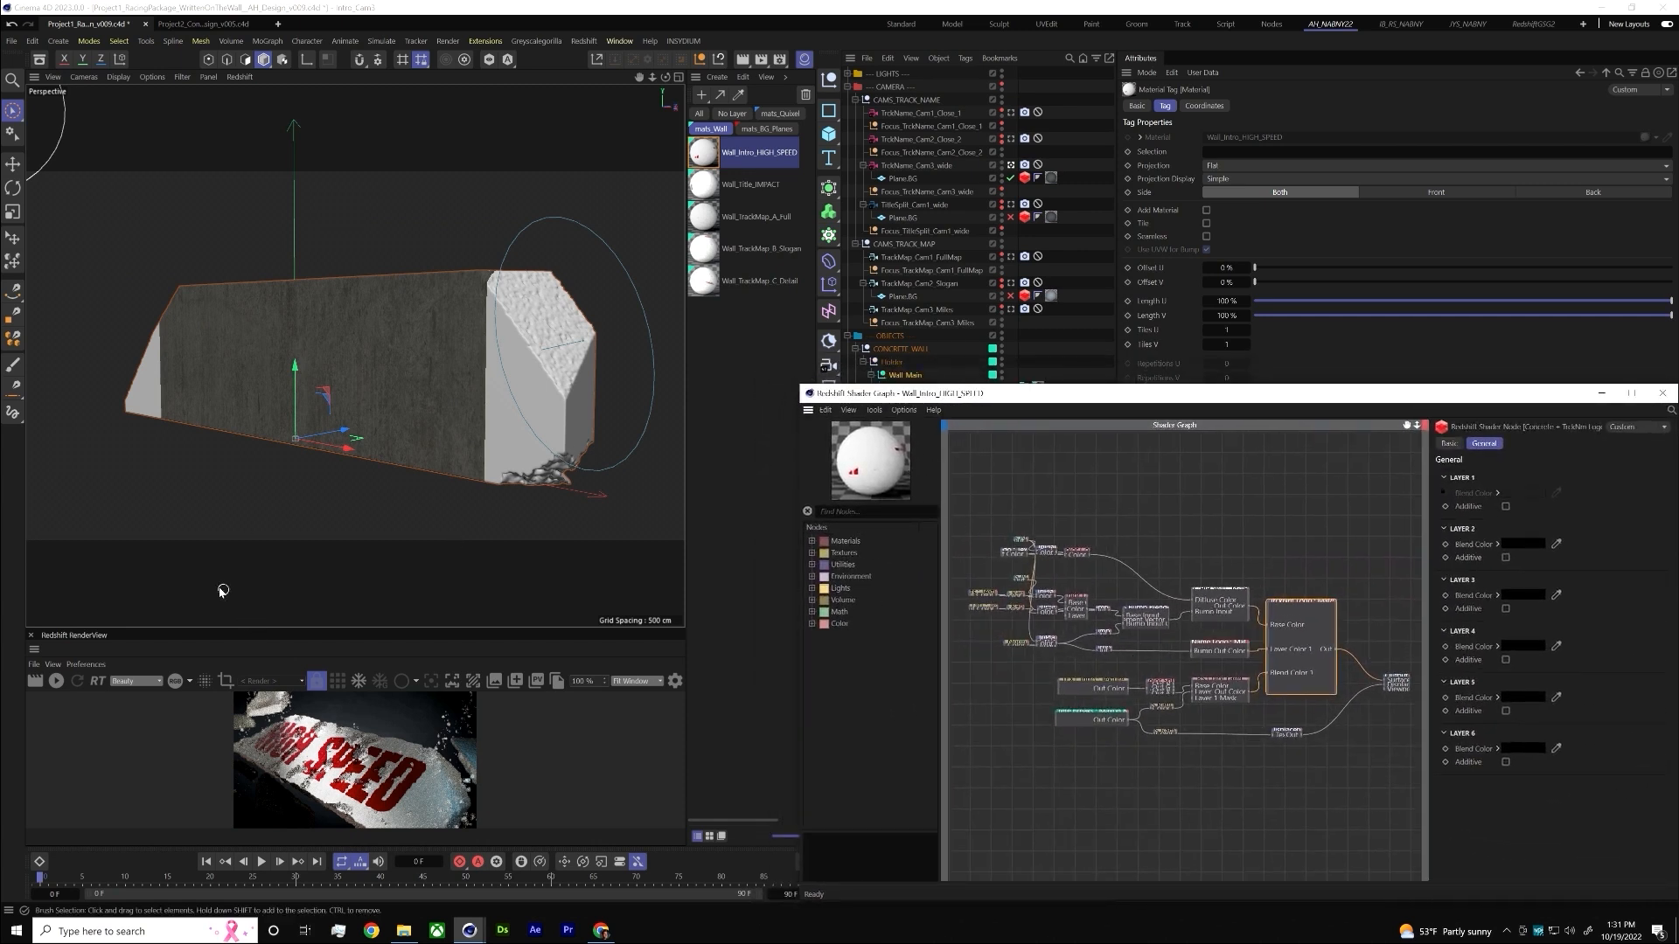
- Enlarge the Redshift RenderView and start a live render of the HIGH SPEED wall
{"action": "left_click_drag", "start_coordinate": [252, 628], "coordinate": [252, 389]}
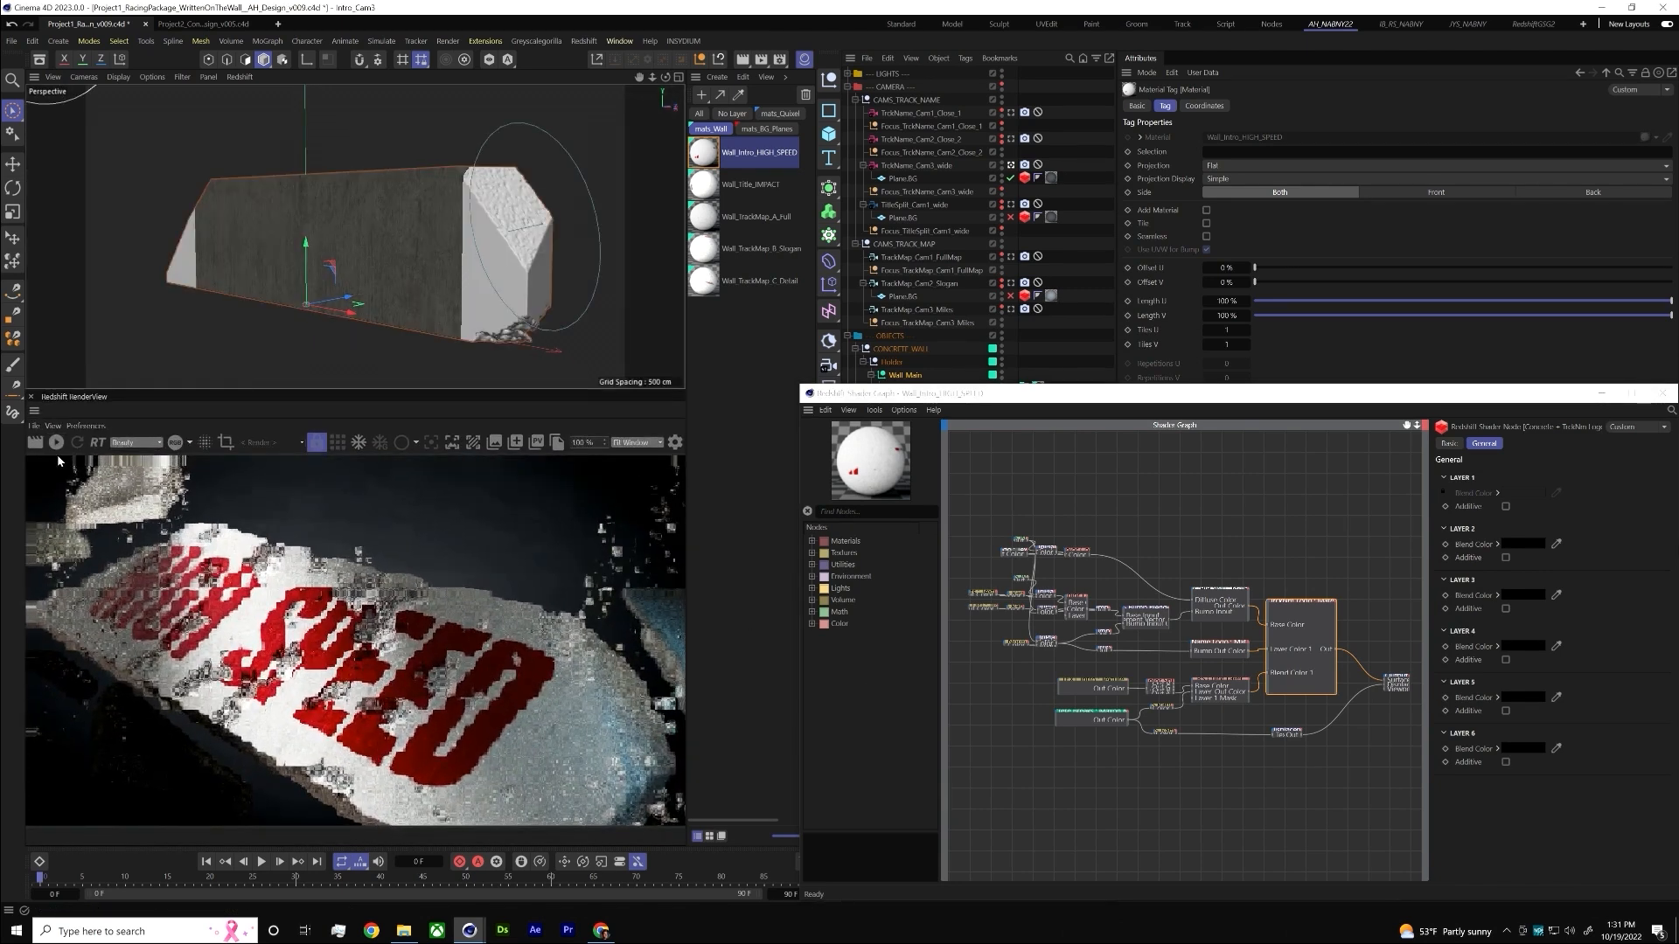
{"action": "left_click", "coordinate": [55, 442]}
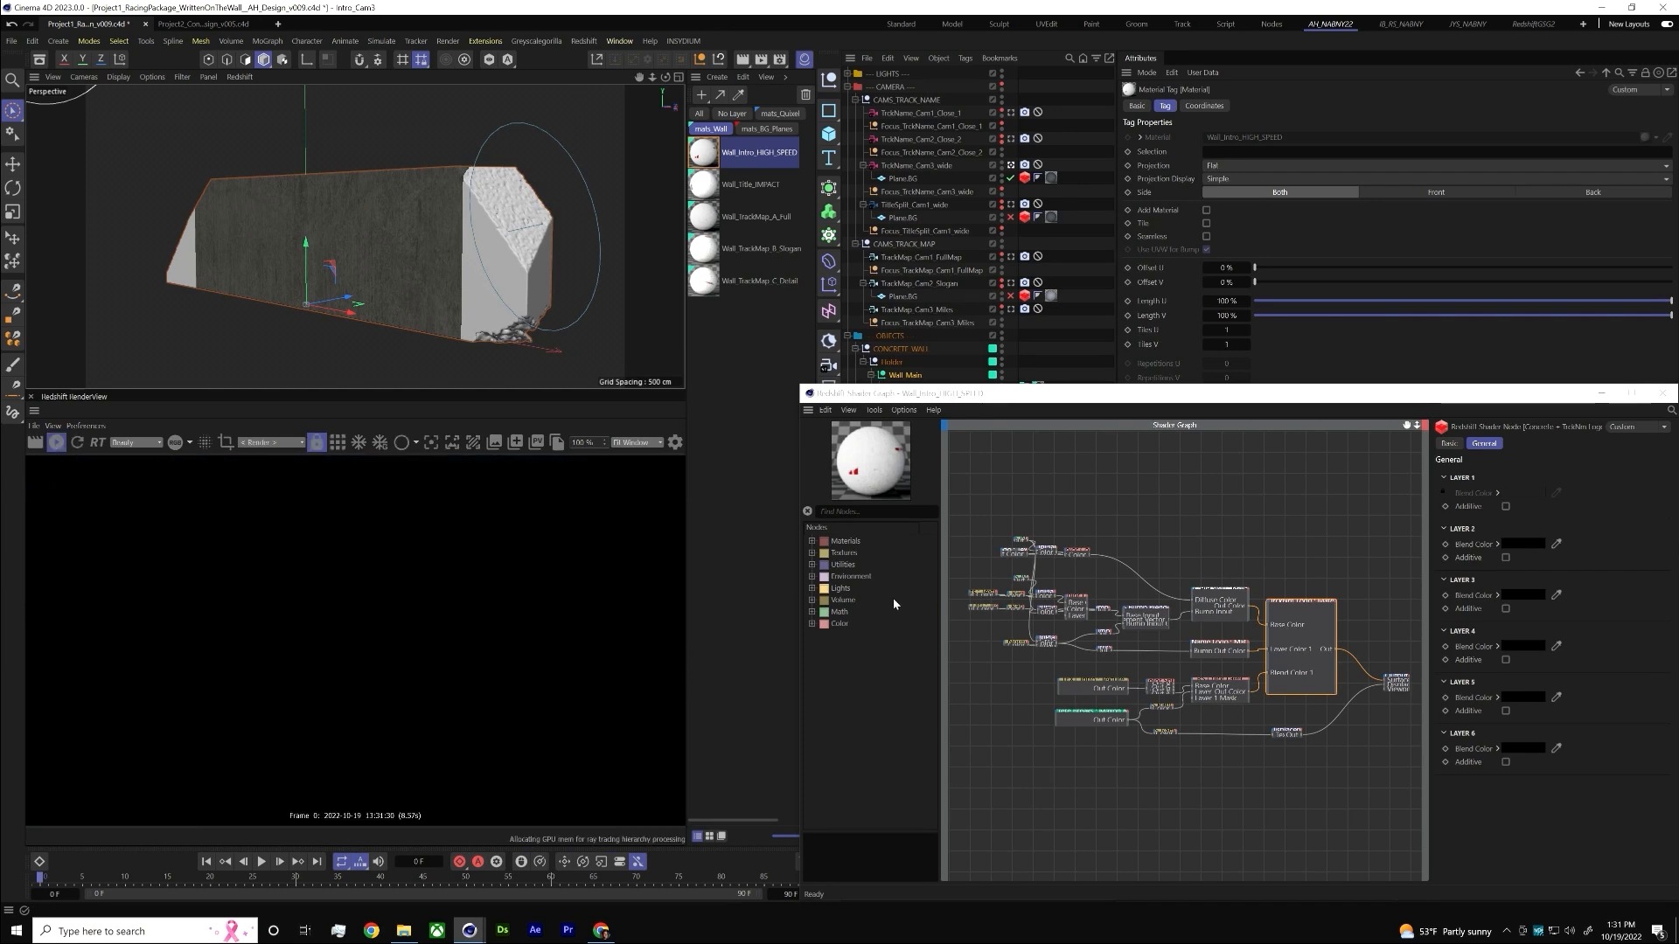
{"action": "middle_click", "coordinate": [244, 200]}
{"action": "middle_click", "coordinate": [244, 200]}
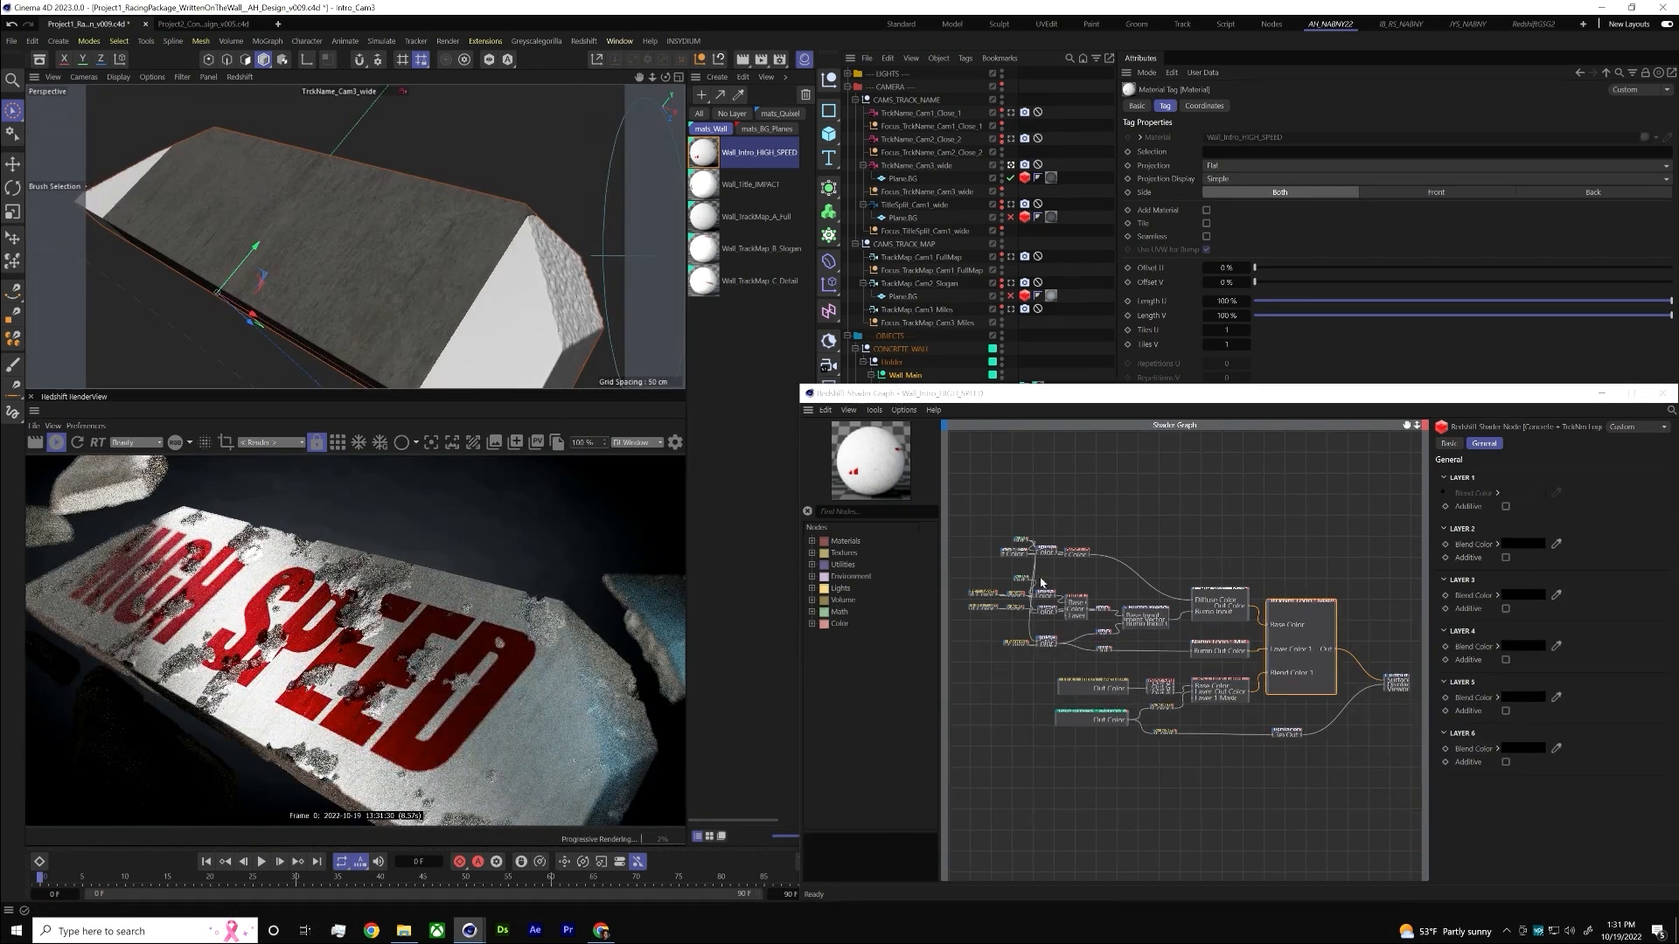
- Shorten the shader graph window to uncover the wall's tags, and preview the RS Color Splitter node on the wall
{"action": "left_click", "coordinate": [1041, 673]}
{"action": "scroll", "coordinate": [1075, 665], "scroll_direction": "up", "scroll_amount": 3}
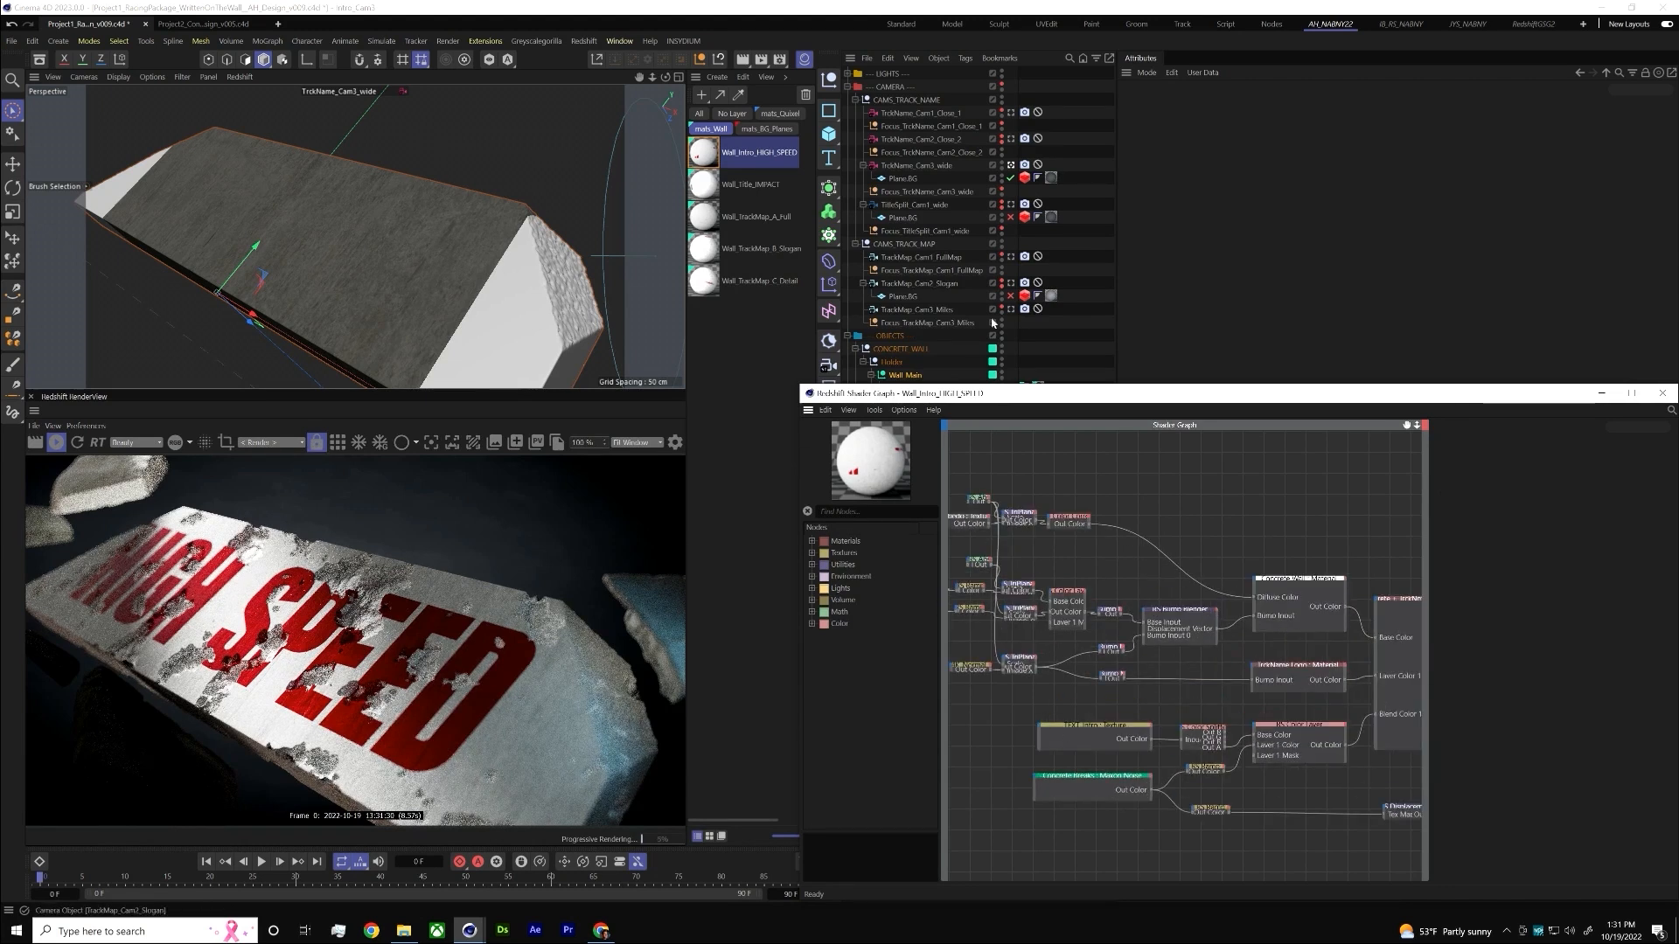
{"action": "left_click_drag", "start_coordinate": [993, 385], "coordinate": [992, 454]}
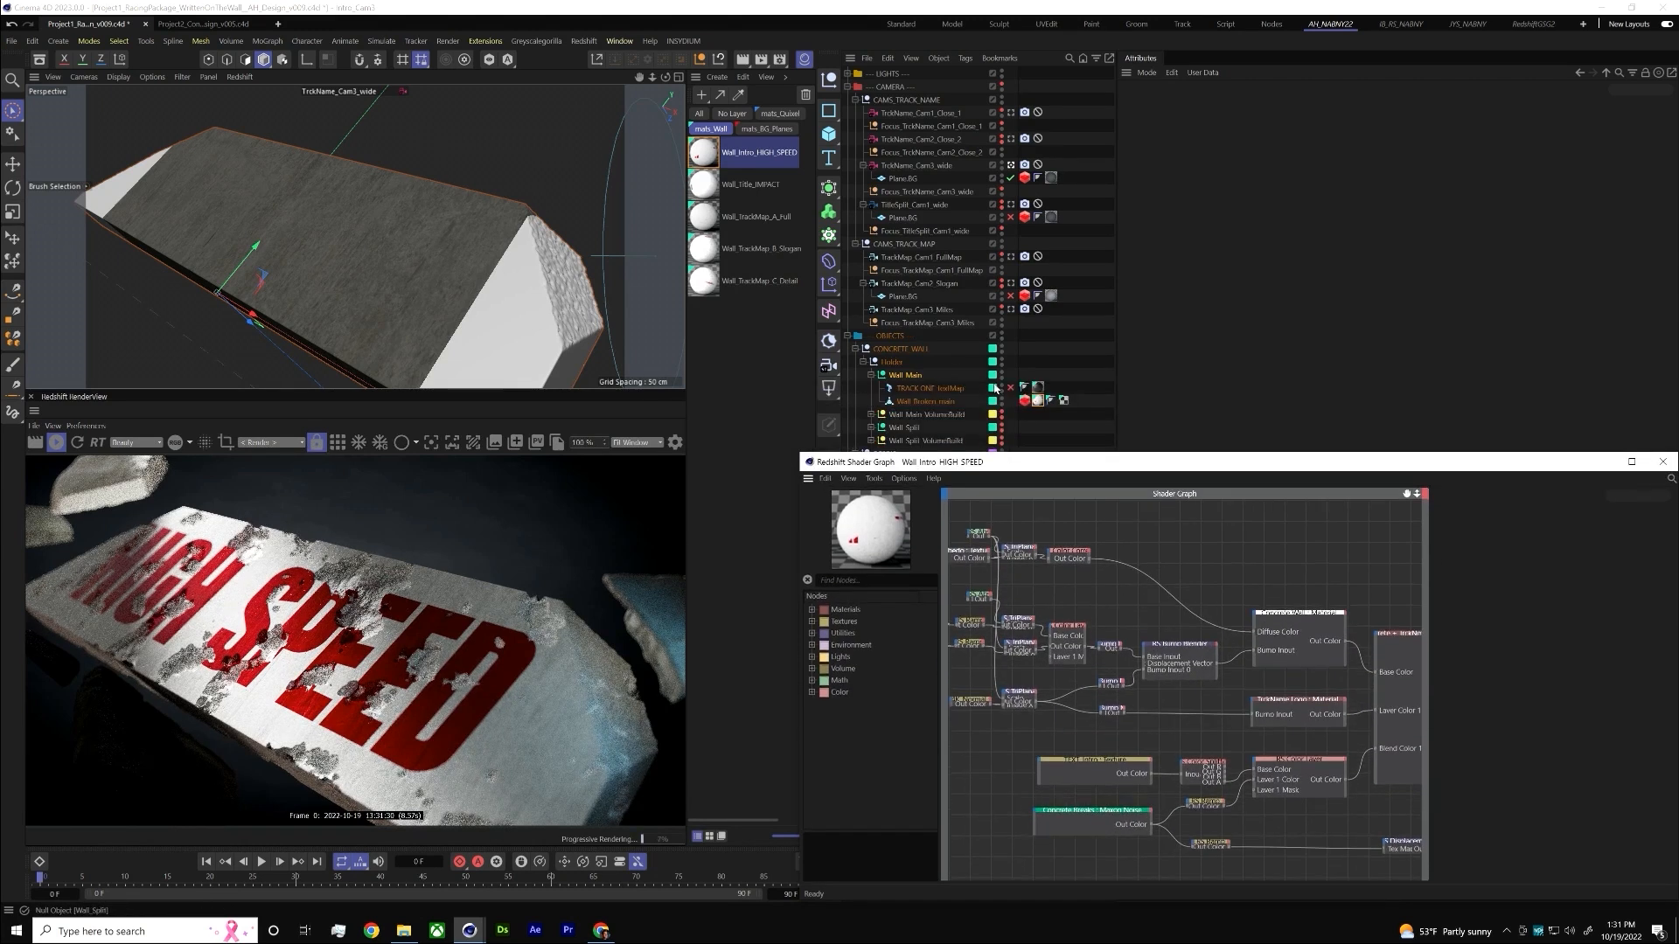
{"action": "left_click", "coordinate": [1037, 399]}
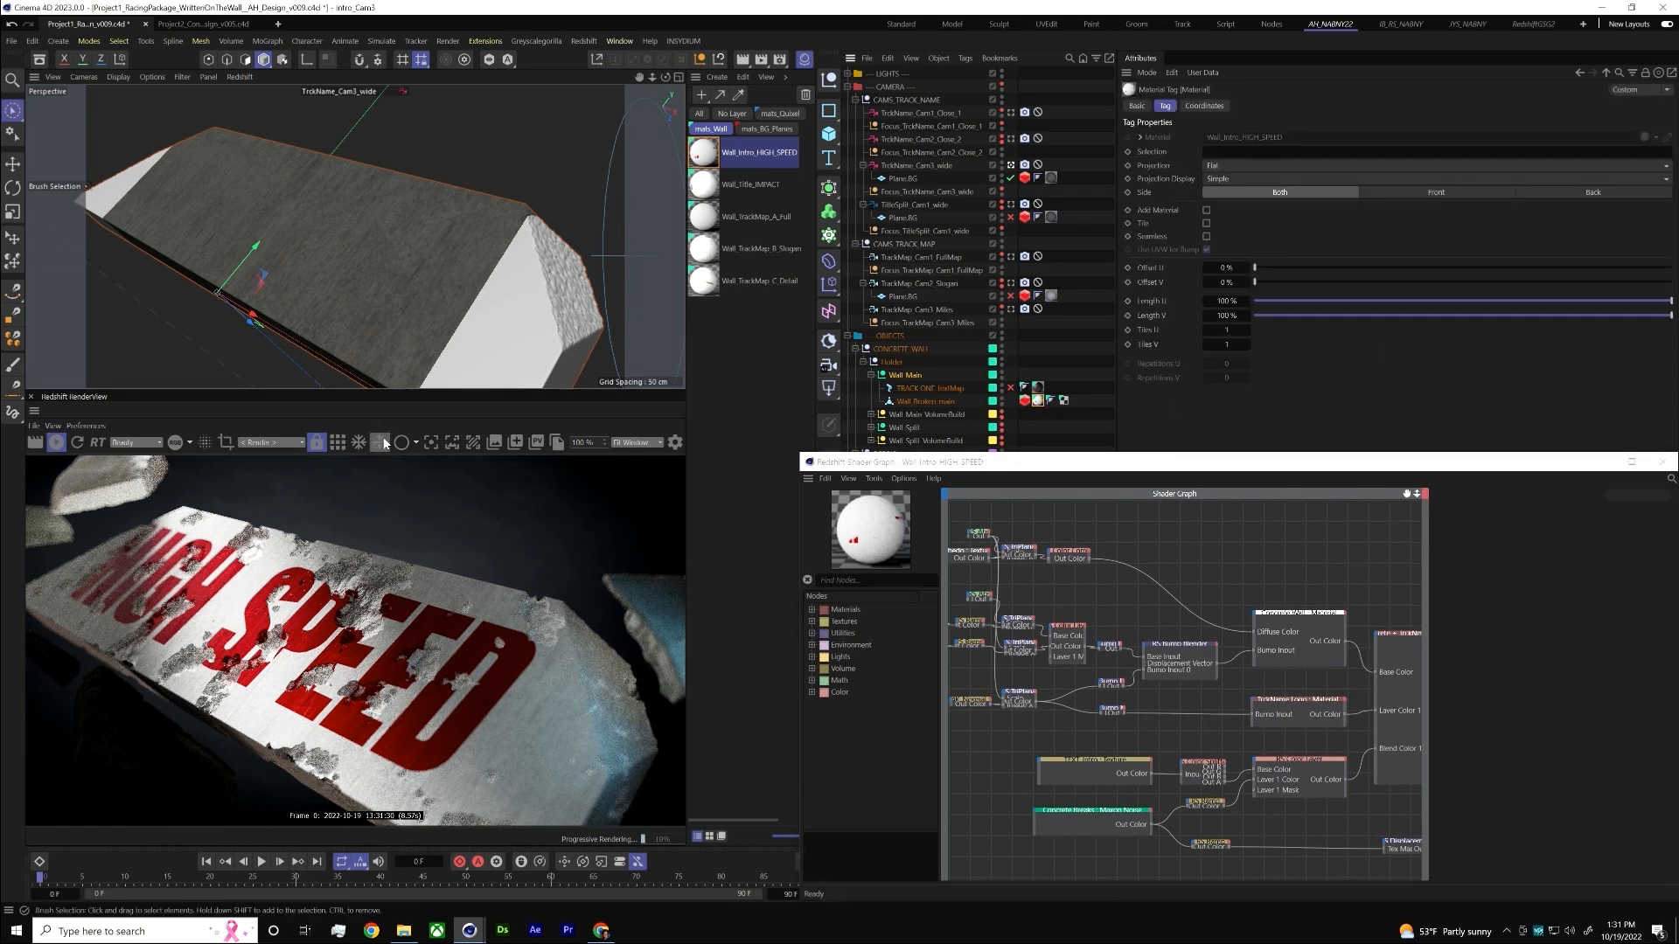
{"action": "left_click", "coordinate": [1220, 768]}
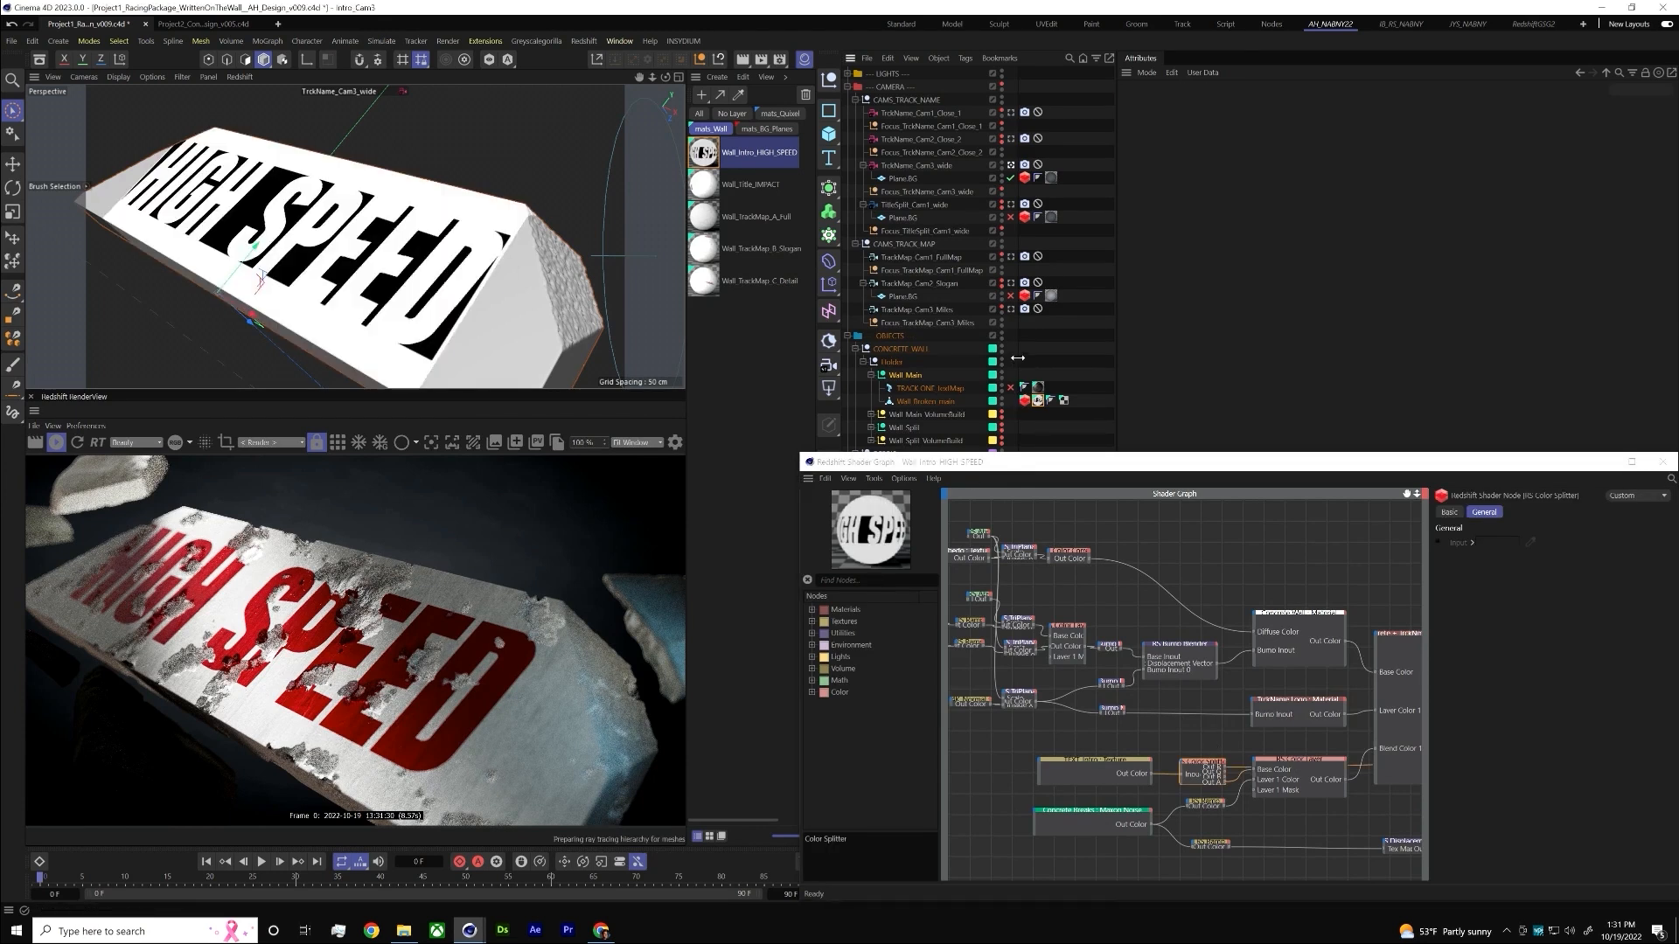
- Move the flat projection of the Wall_Intro_HIGH_SPEED material tag toward the wall's rough cut end
{"action": "left_click", "coordinate": [1038, 401]}
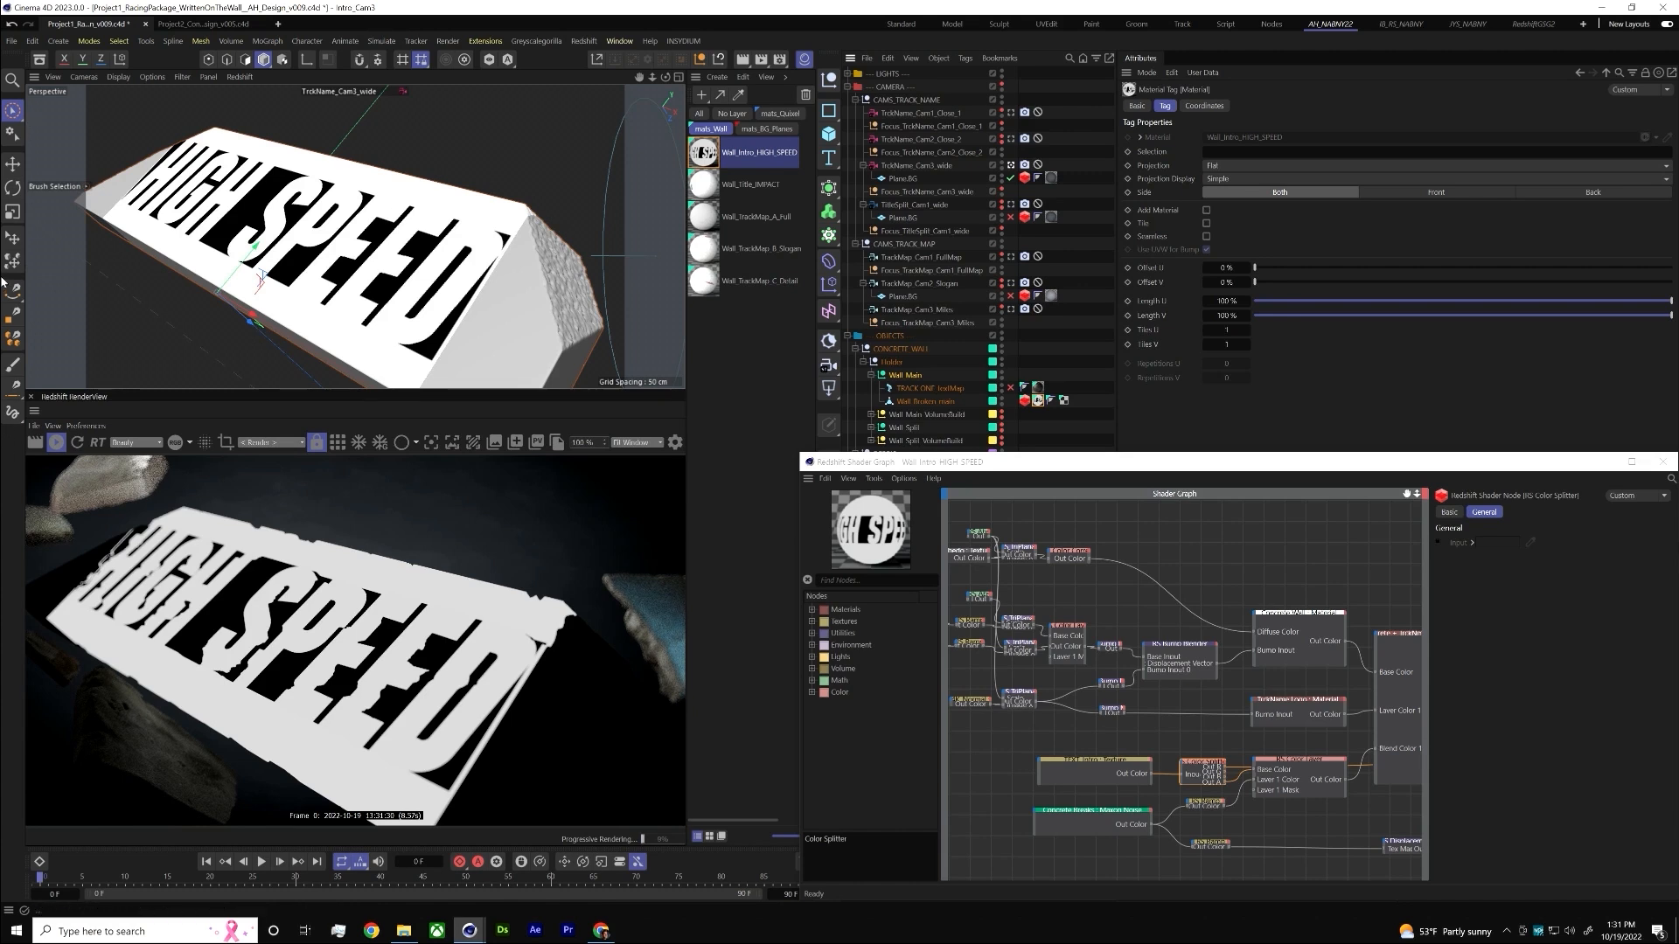
{"action": "left_click", "coordinate": [14, 168]}
{"action": "key", "text": "Return"}
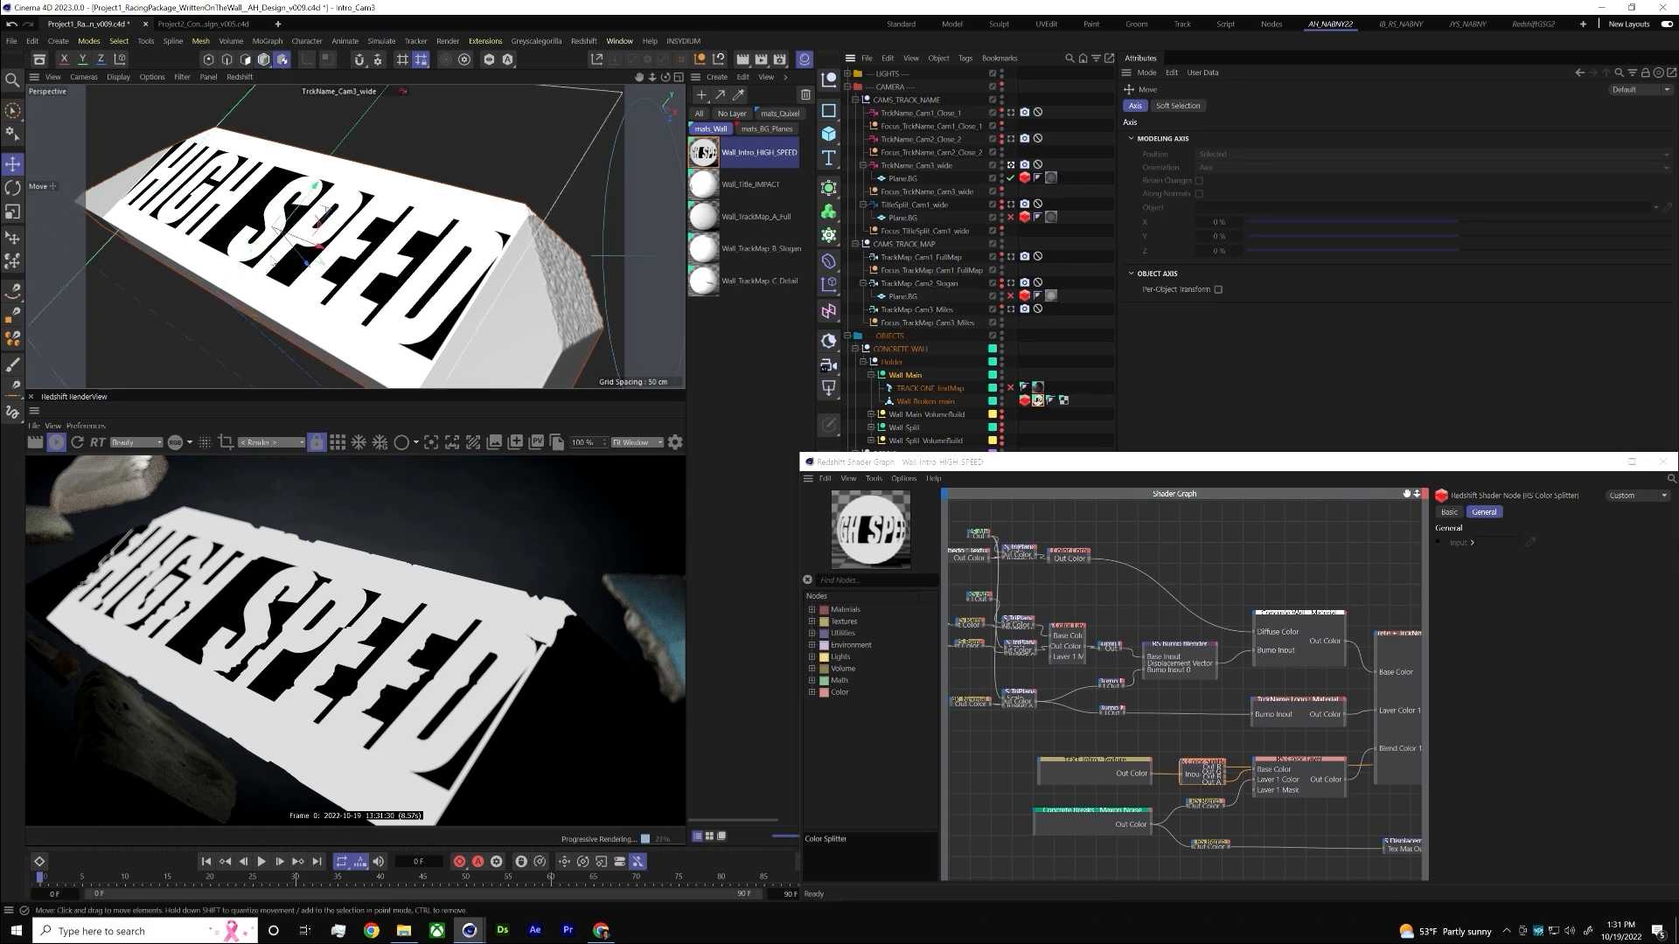
{"action": "left_click_drag", "start_coordinate": [302, 238], "coordinate": [533, 532]}
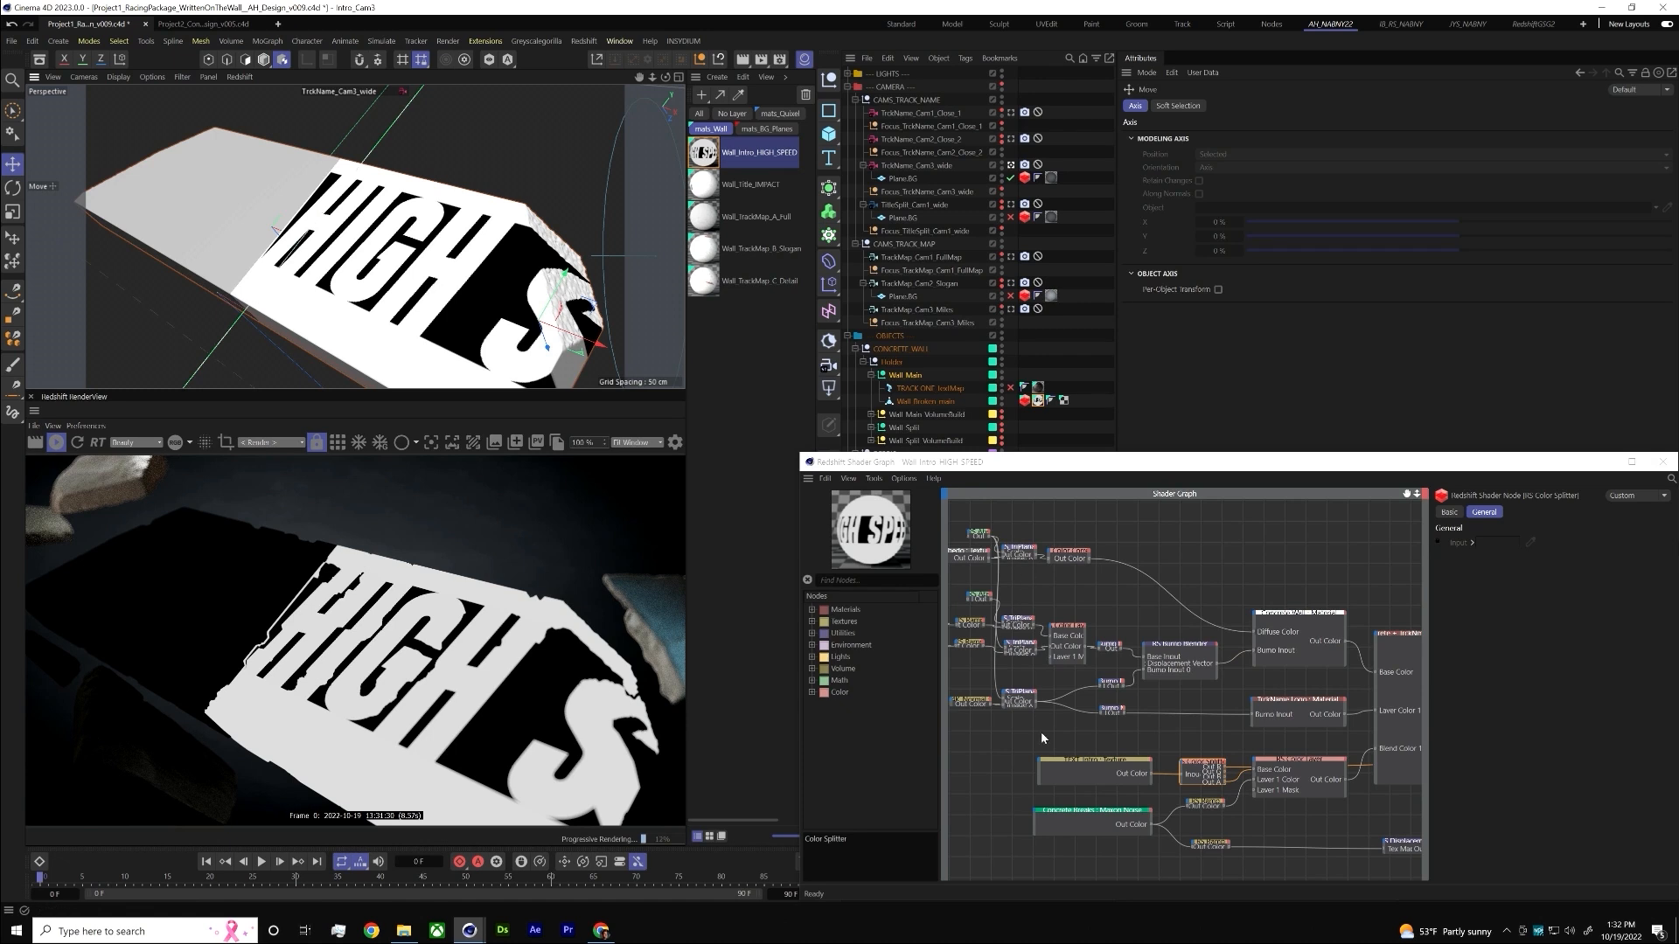
- Preview the full Material Blender result, stop the live render, and select the TEXT_INTRO texture node
{"action": "left_click", "coordinate": [1383, 668]}
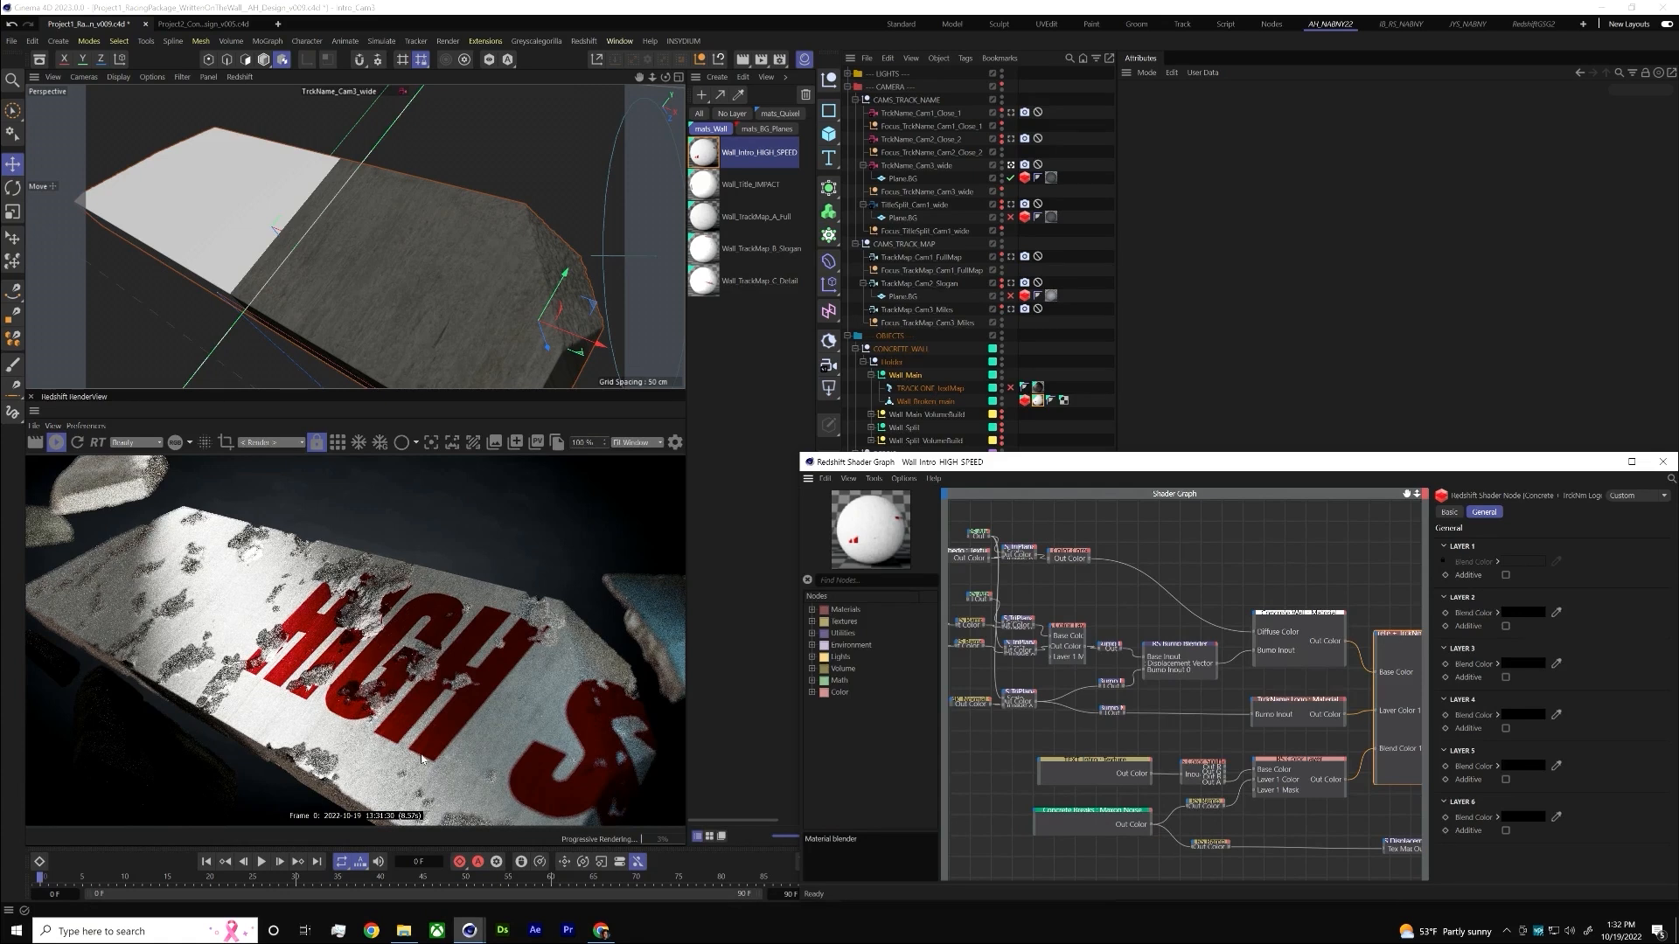
{"action": "left_click", "coordinate": [63, 449]}
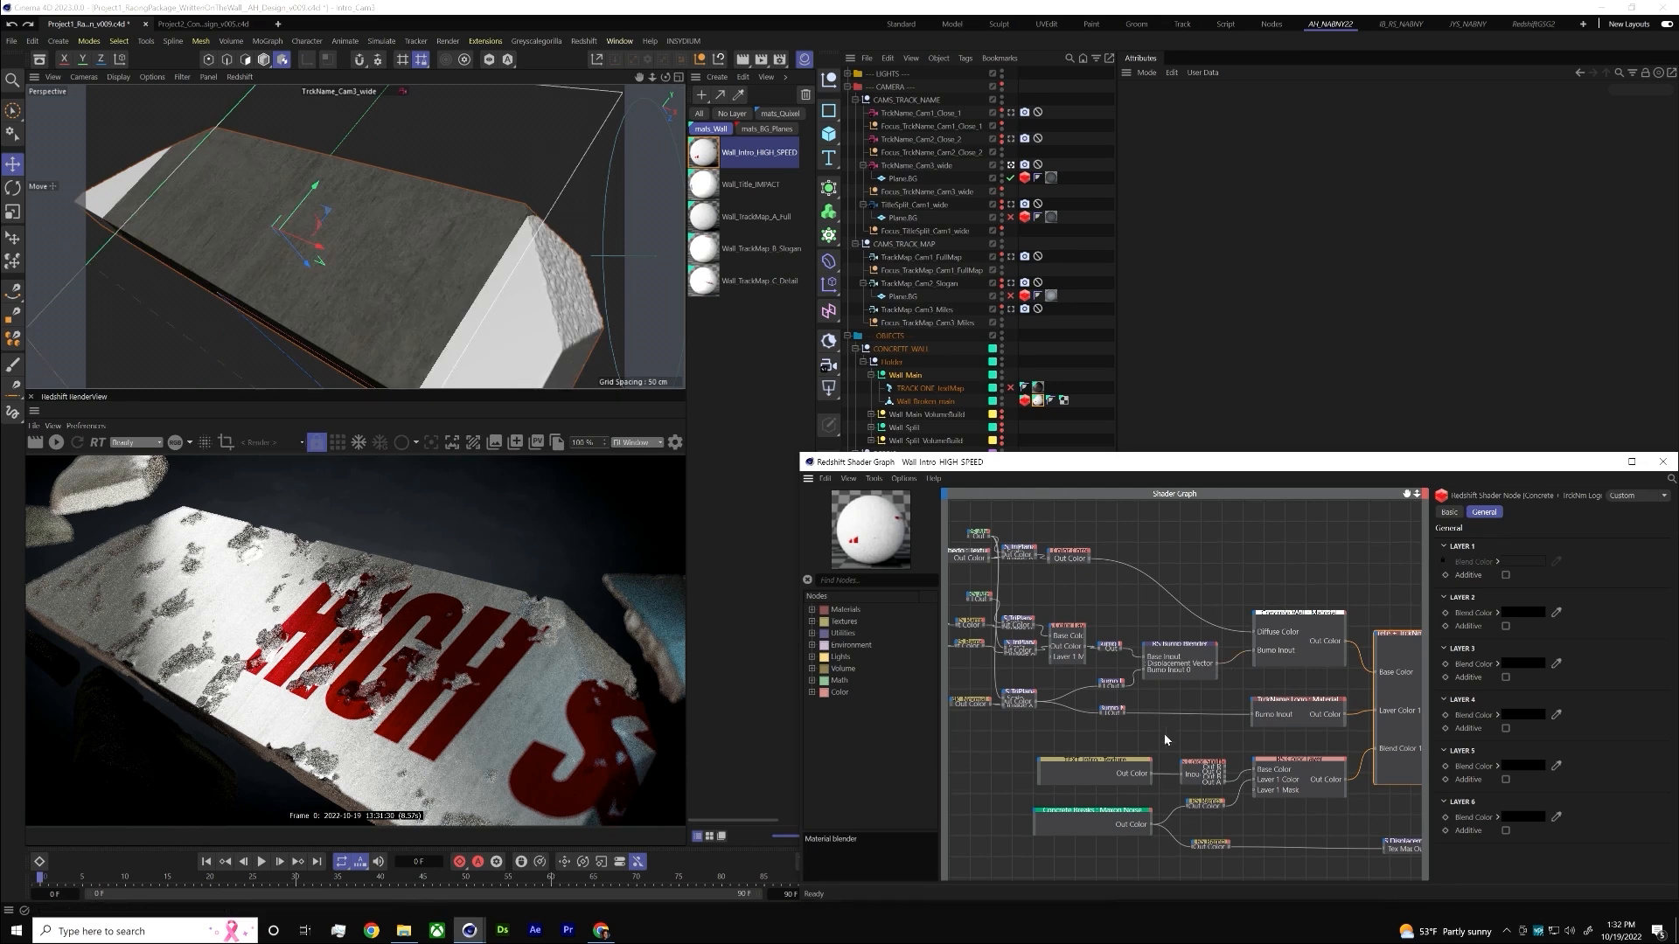
{"action": "left_click", "coordinate": [1138, 759]}
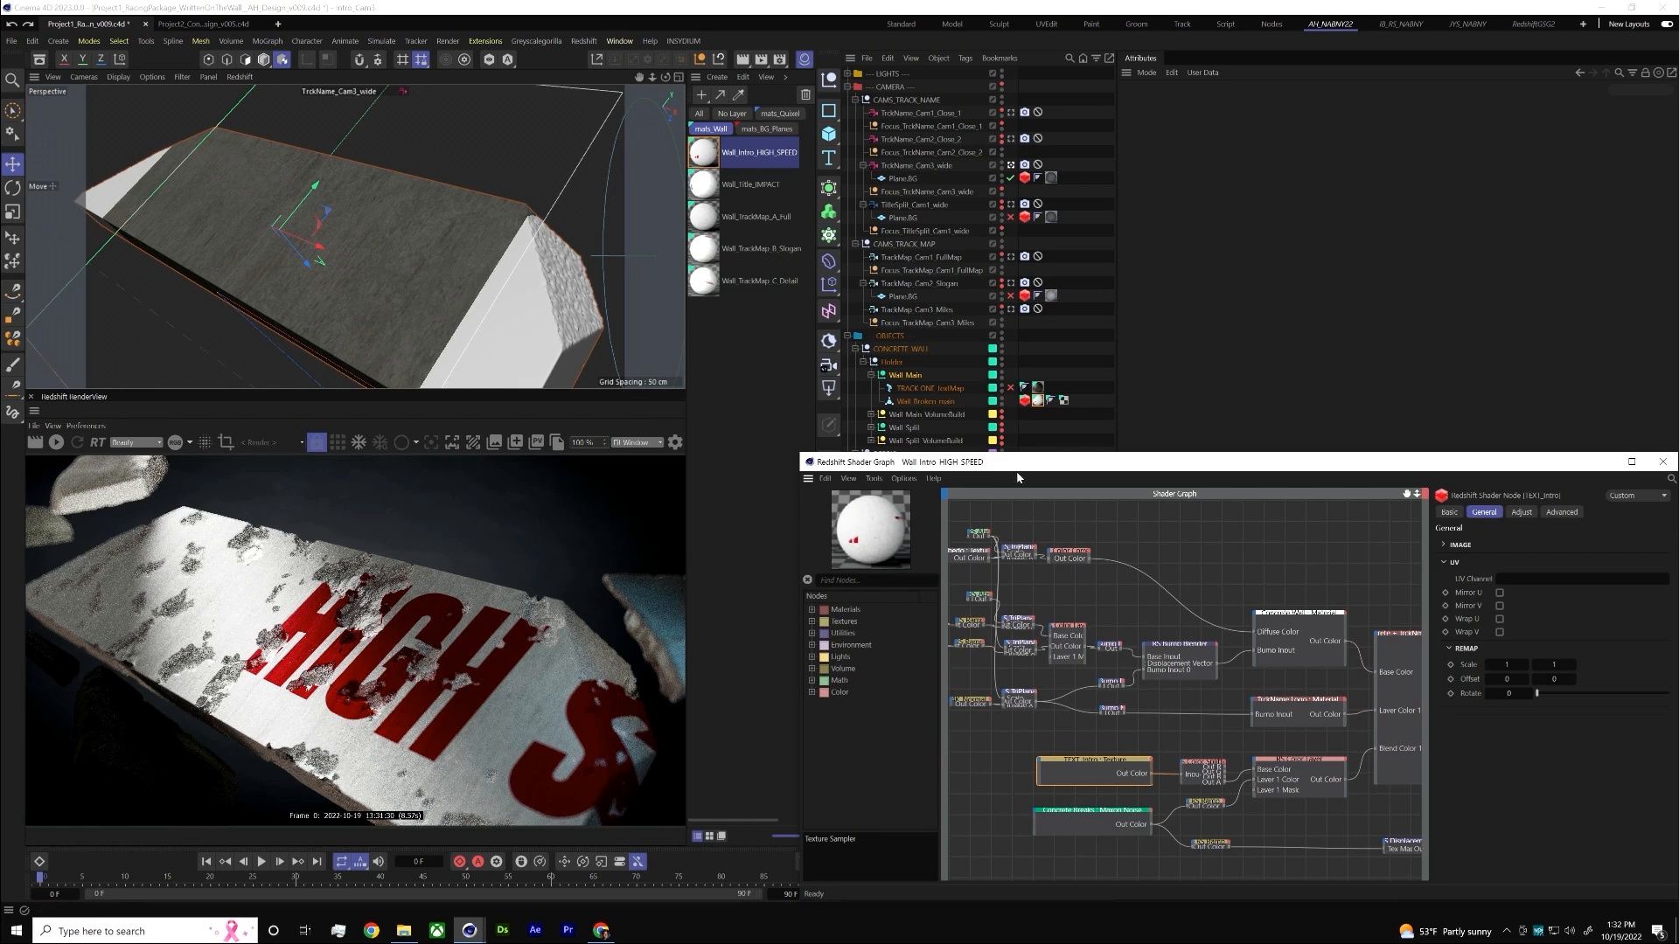
- Examine the UV layout of the Wall_Broken_main mesh in the Texture UV Editor
{"action": "left_click", "coordinate": [1063, 403]}
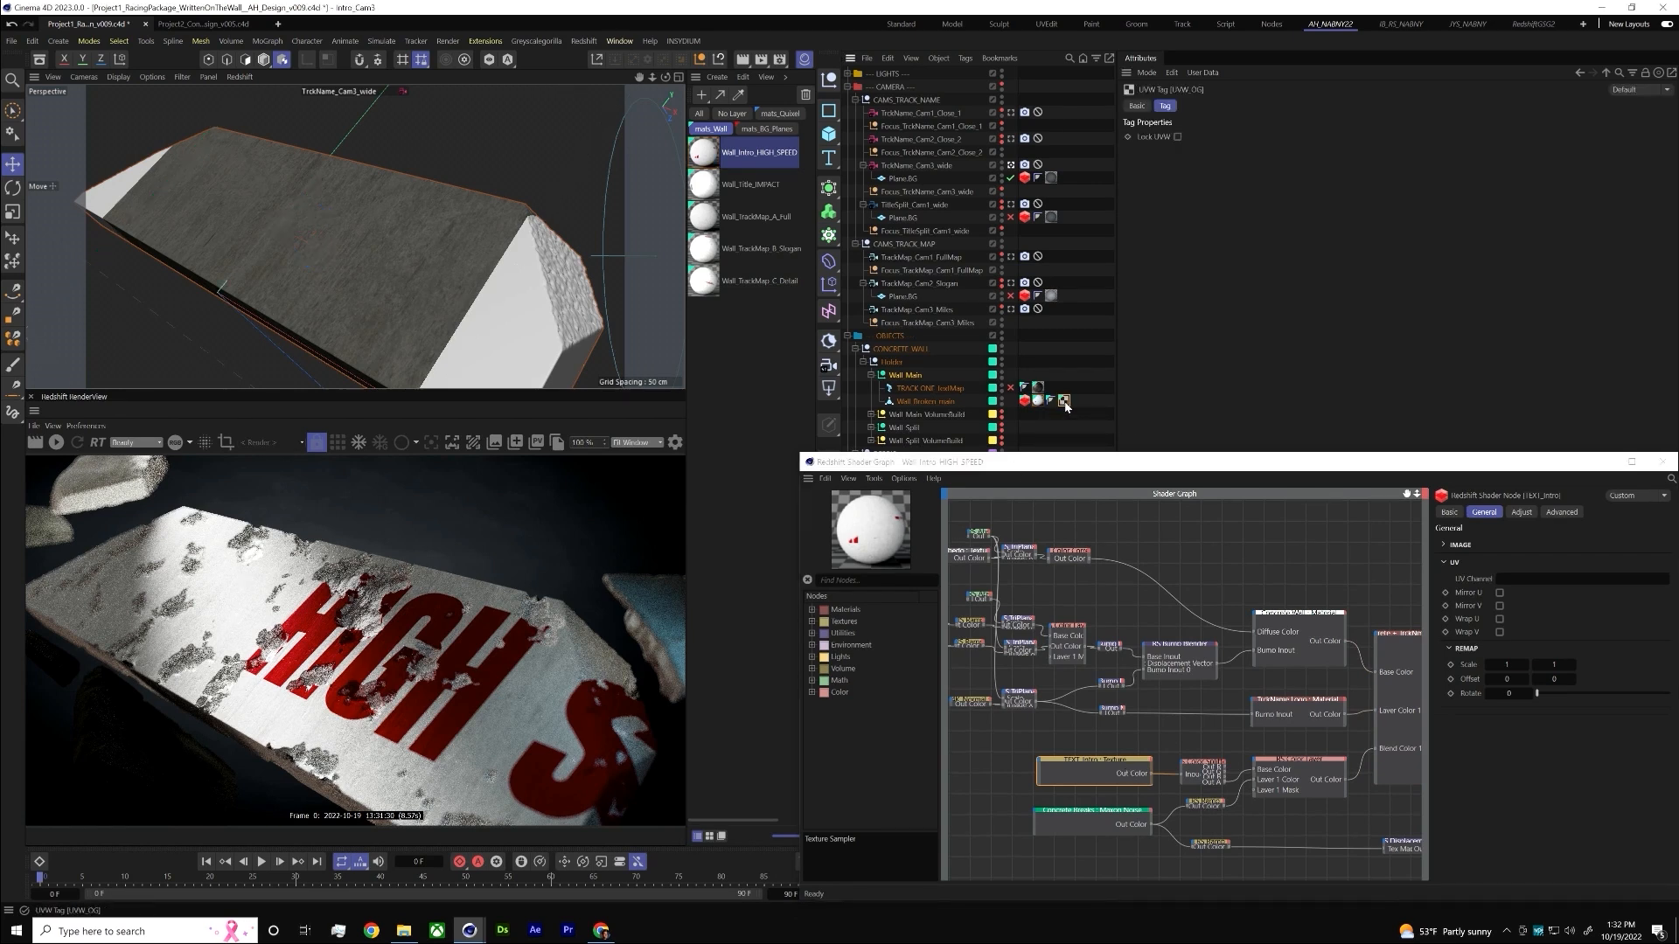
{"action": "double_click", "coordinate": [1064, 401]}
{"action": "left_click_drag", "start_coordinate": [394, 388], "coordinate": [770, 704]}
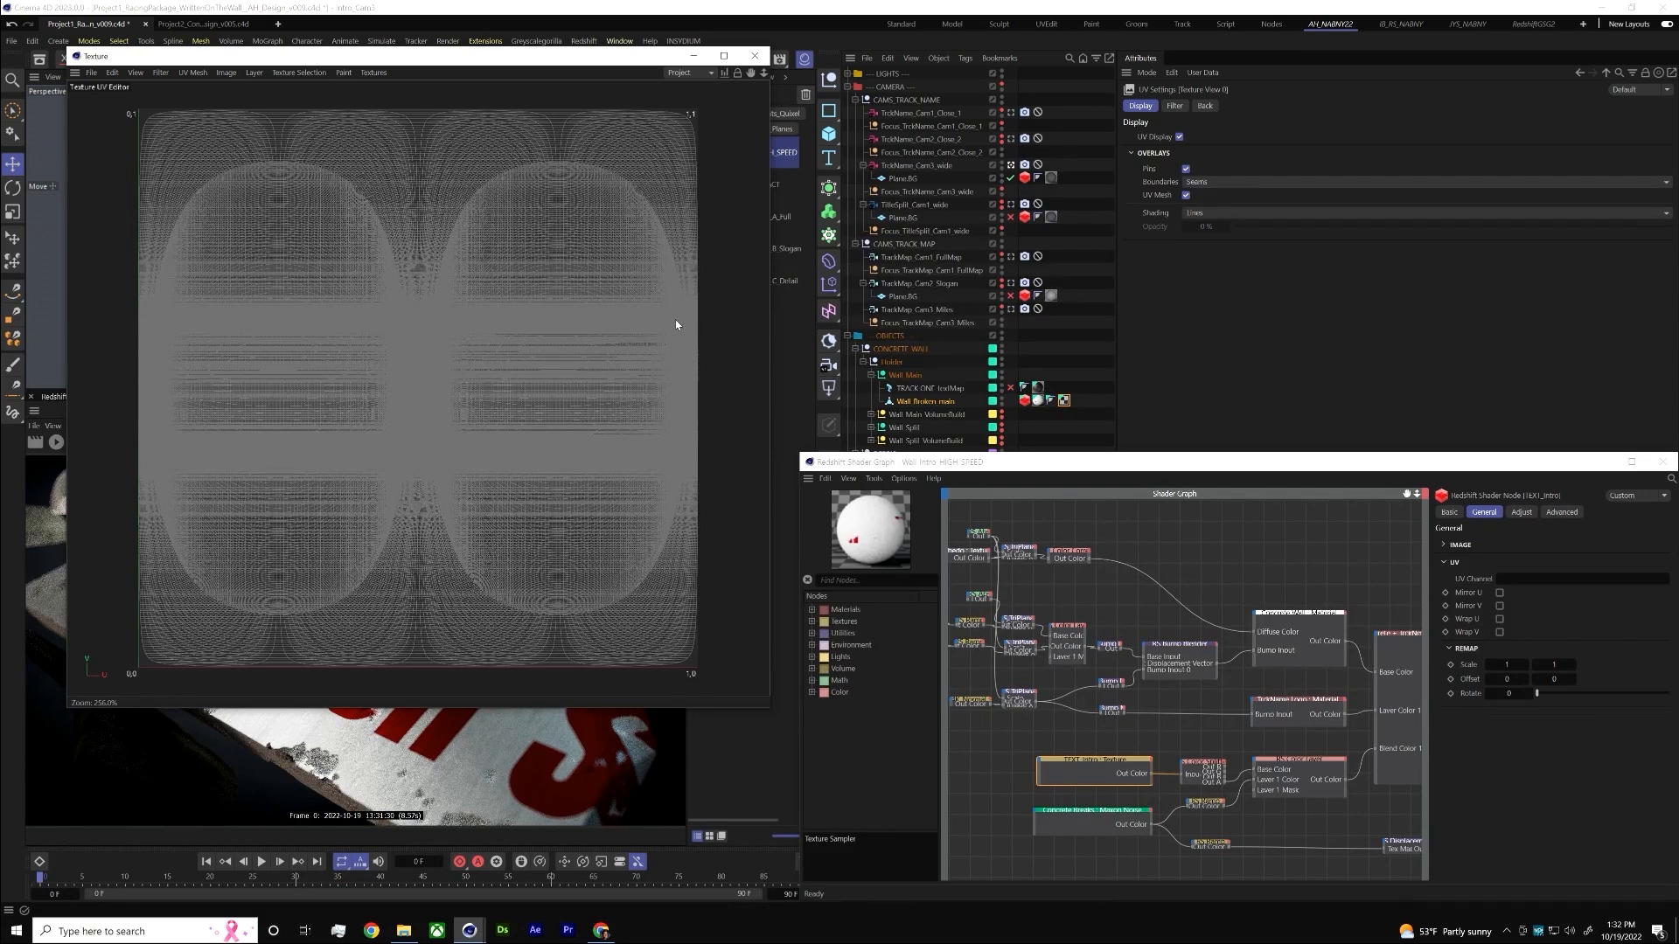
{"action": "left_click", "coordinate": [755, 56]}
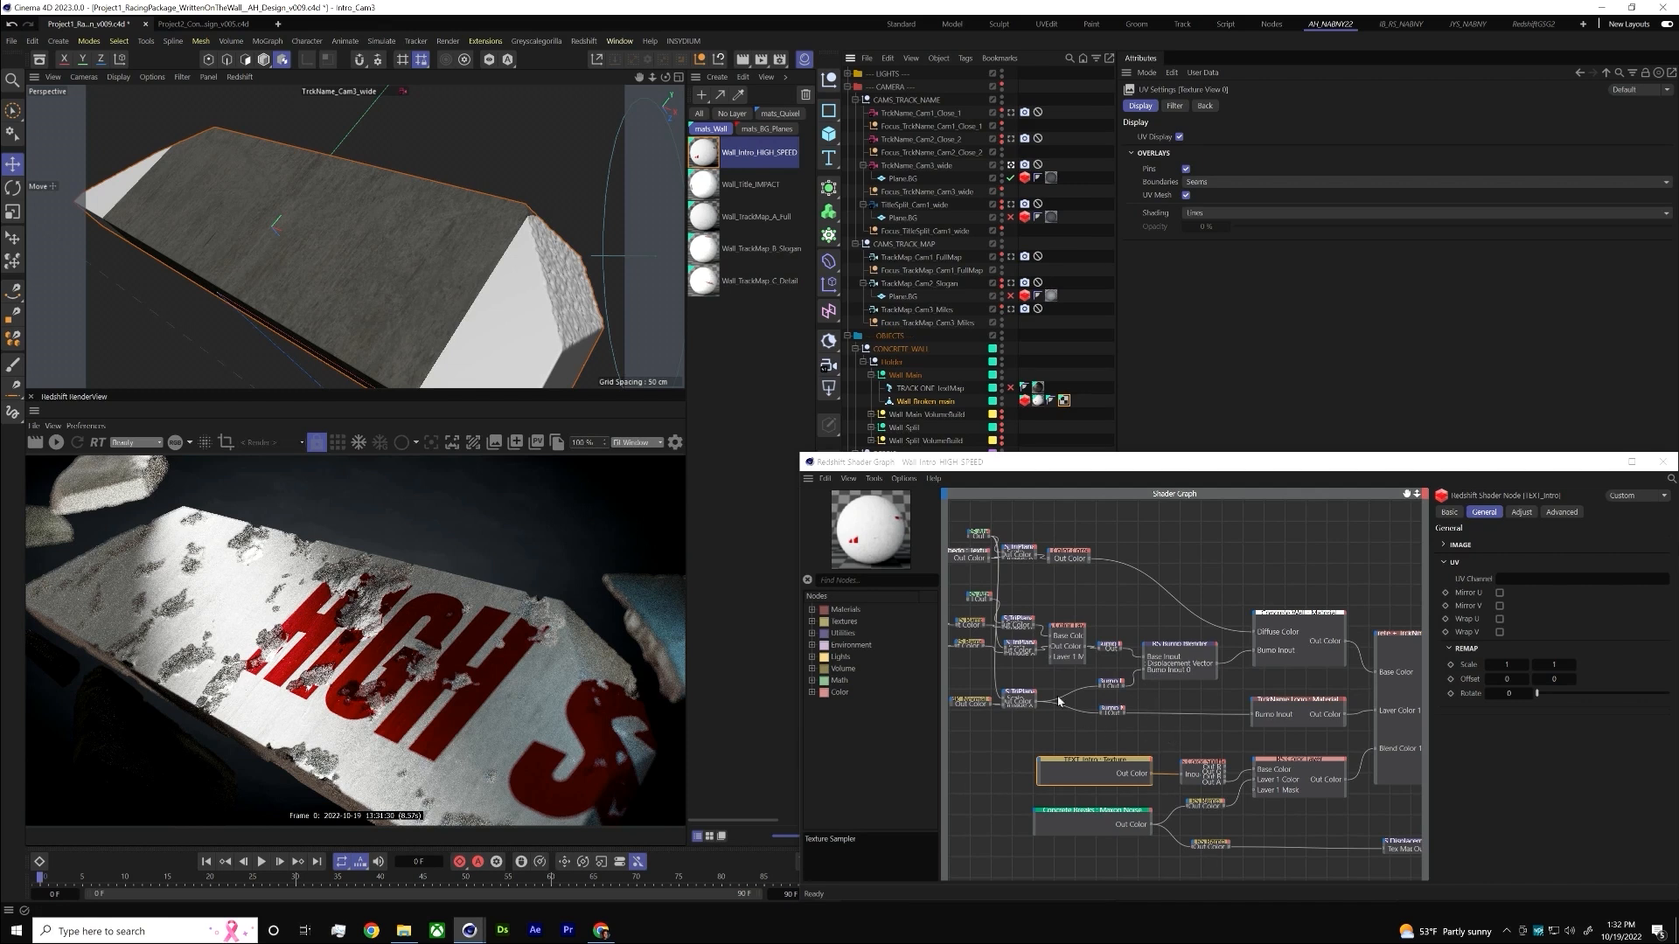
- Show the RS Color Splitter and Material Blender nodes in turn, and start the live Redshift render
{"action": "left_click", "coordinate": [1208, 768]}
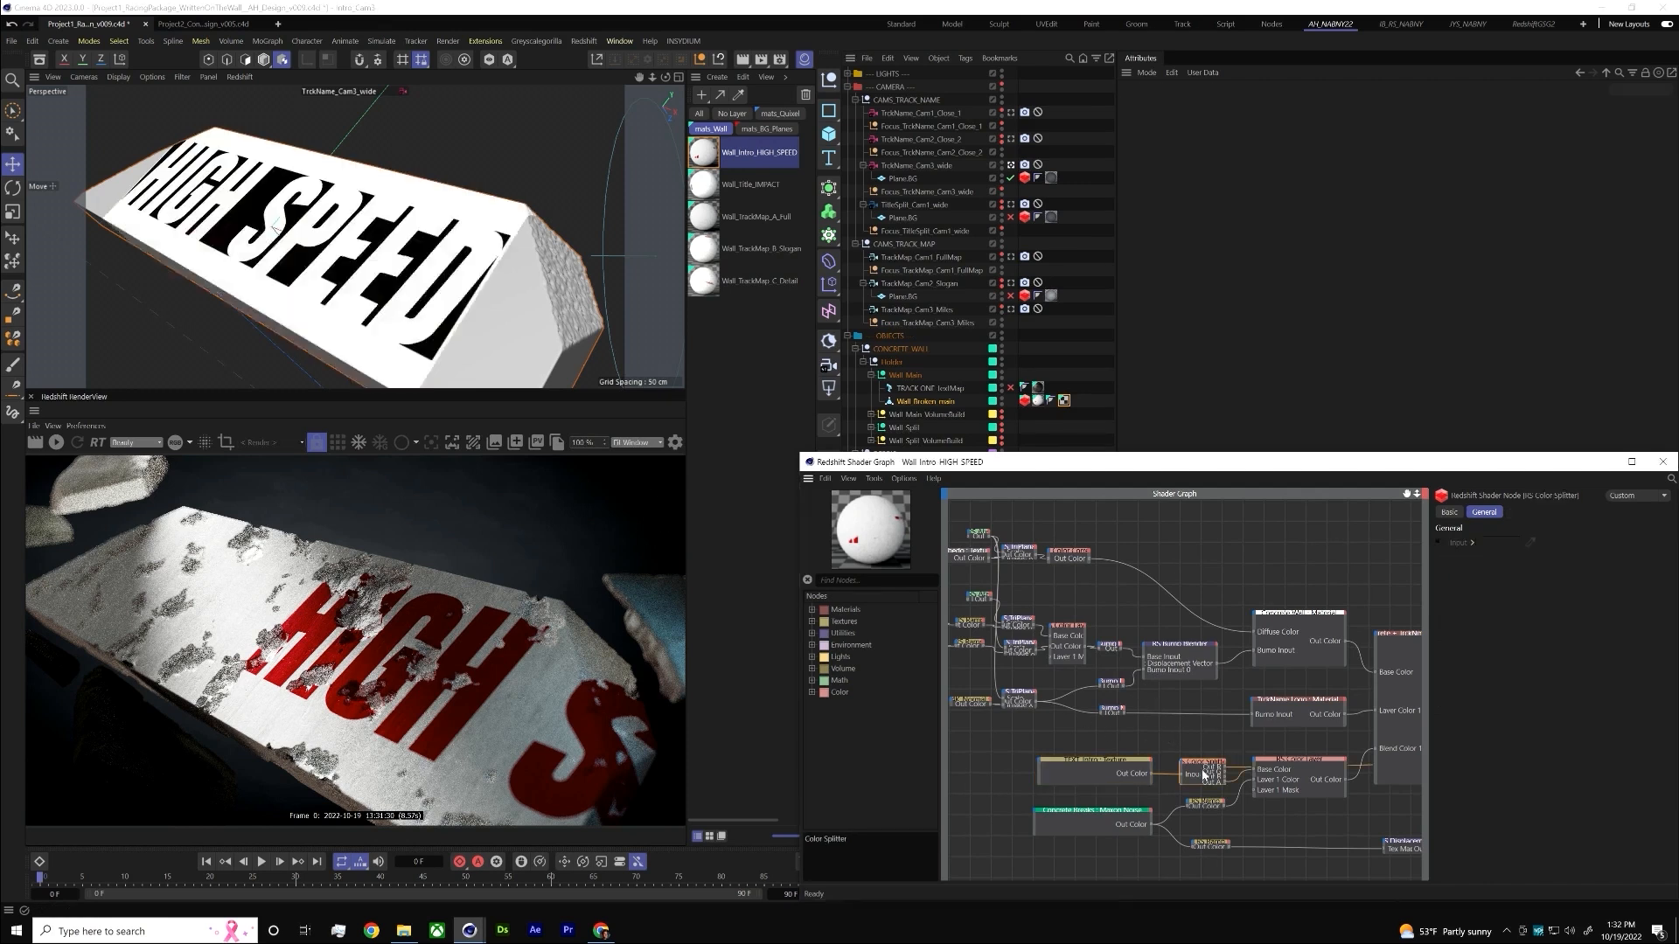
{"action": "left_click", "coordinate": [1404, 673]}
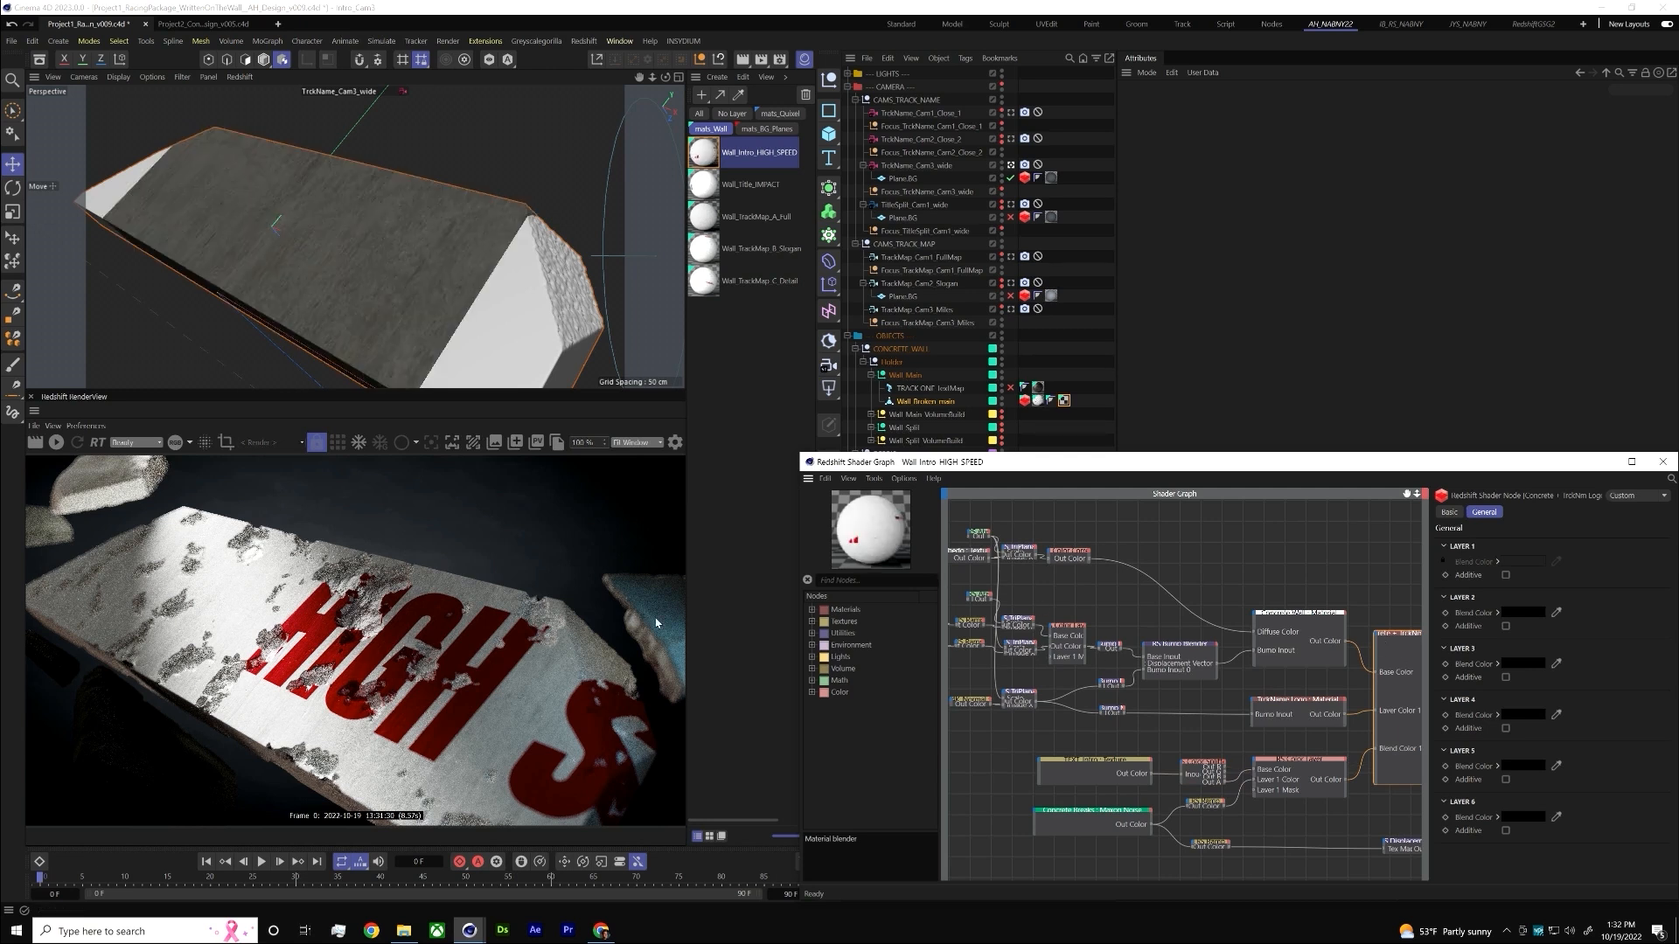
{"action": "left_click", "coordinate": [56, 442]}
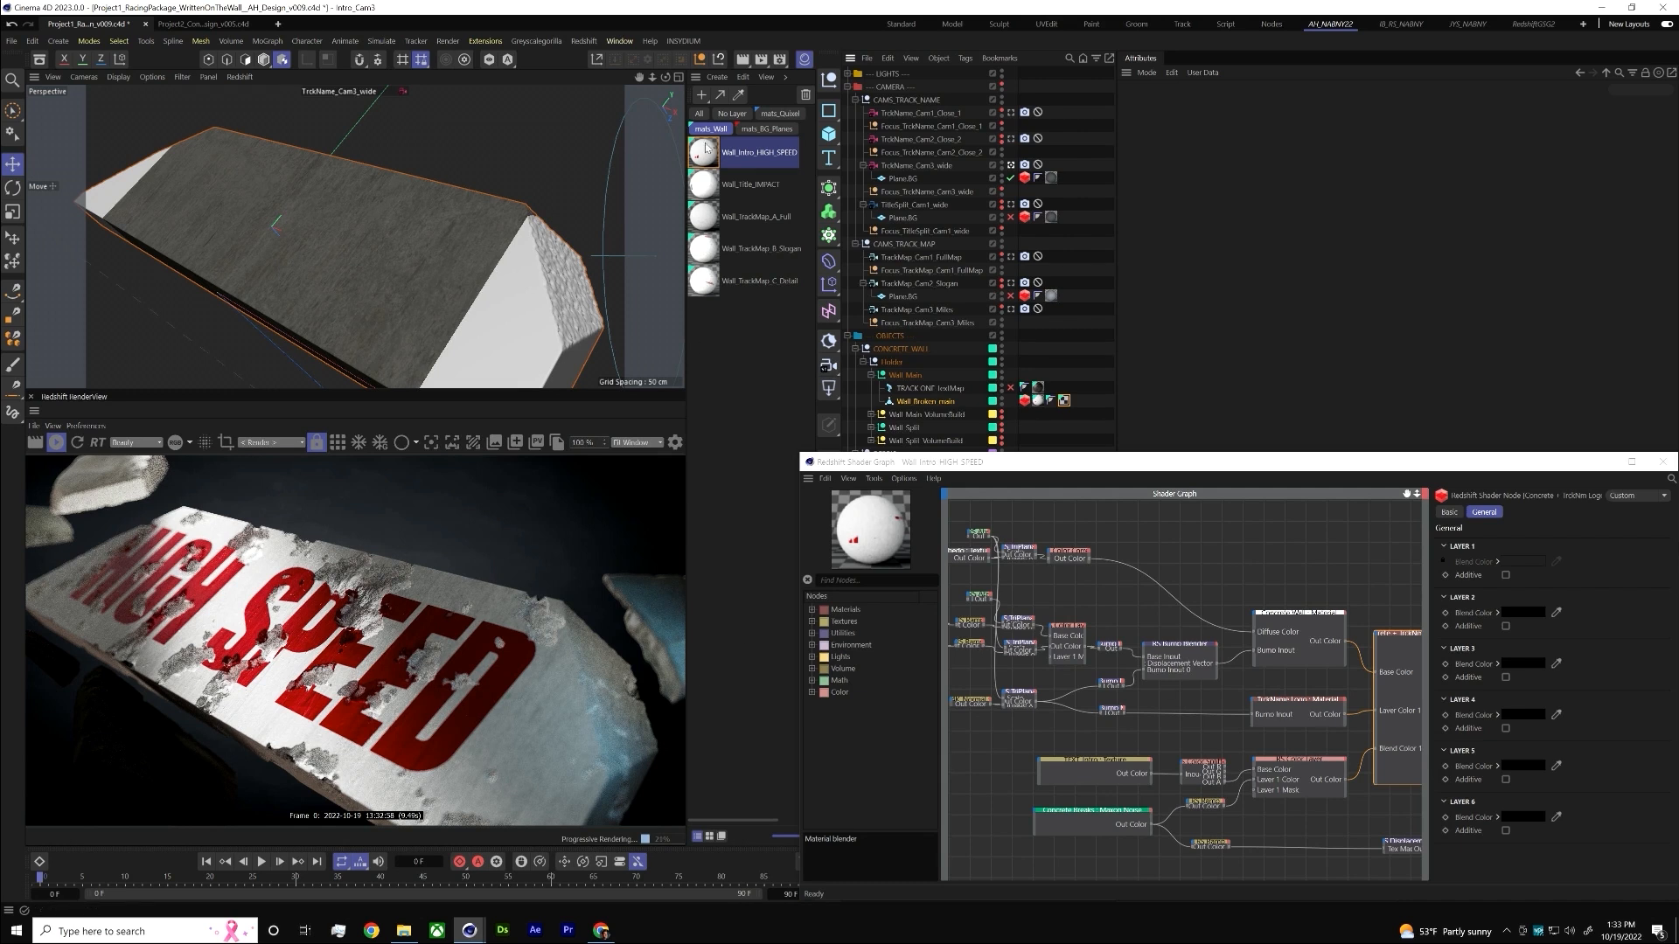
- Turn off Tessellation and Displacement in Redshift's Globals render settings, and move the settings window clear of the object list
{"action": "left_click", "coordinate": [779, 60]}
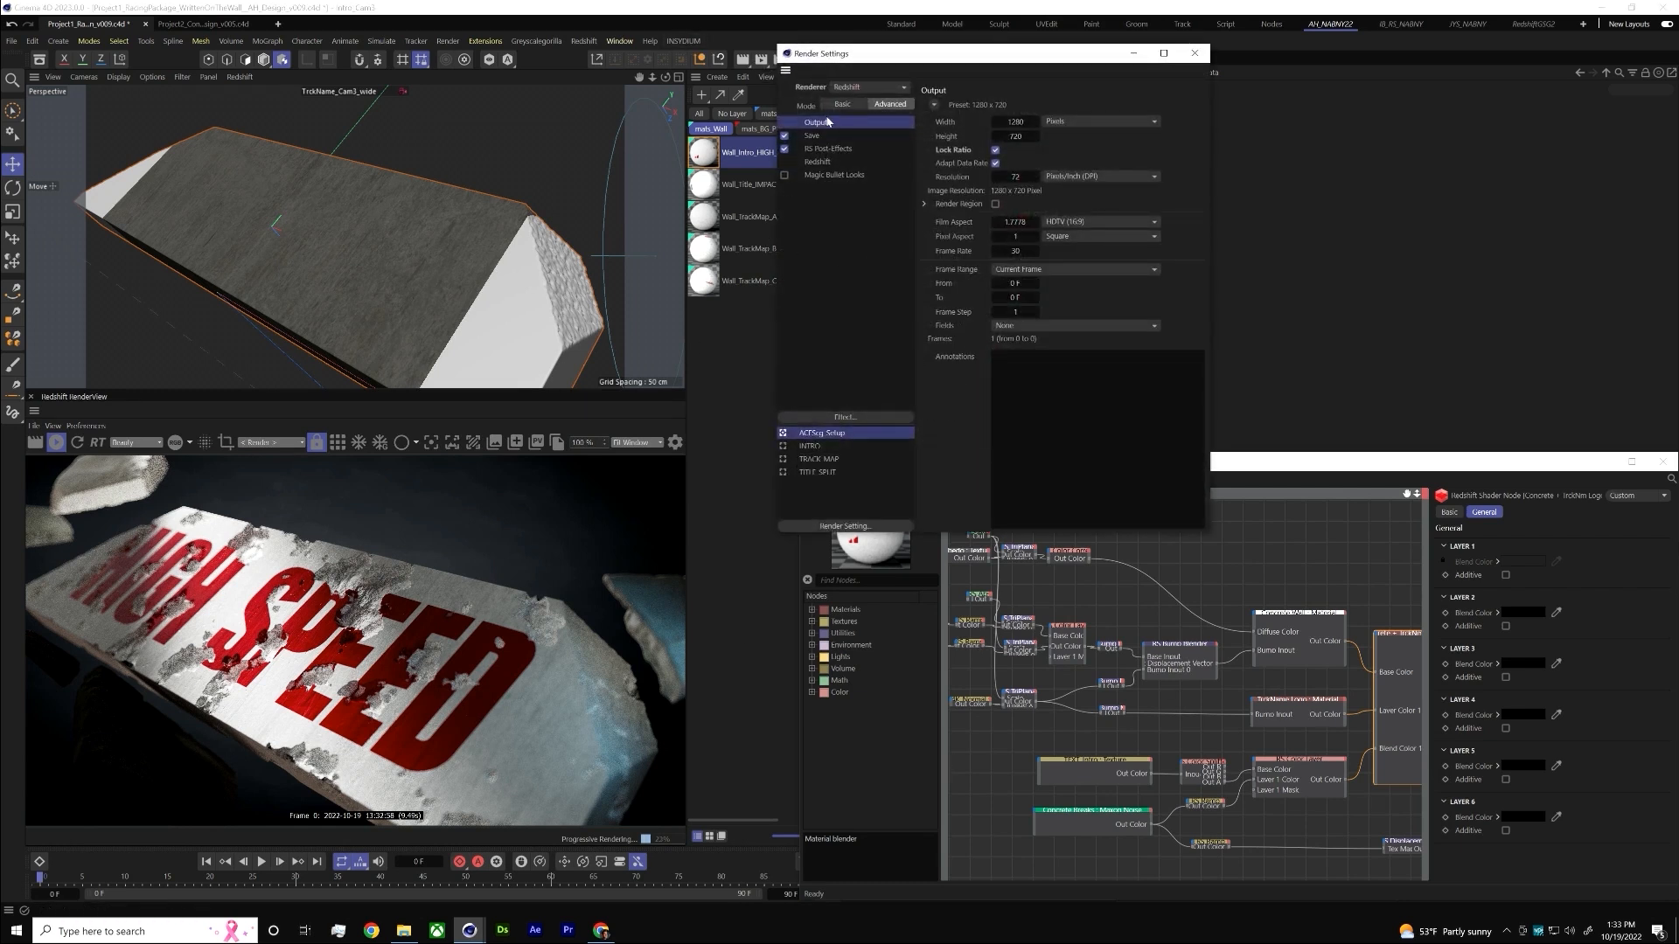
{"action": "left_click", "coordinate": [834, 162]}
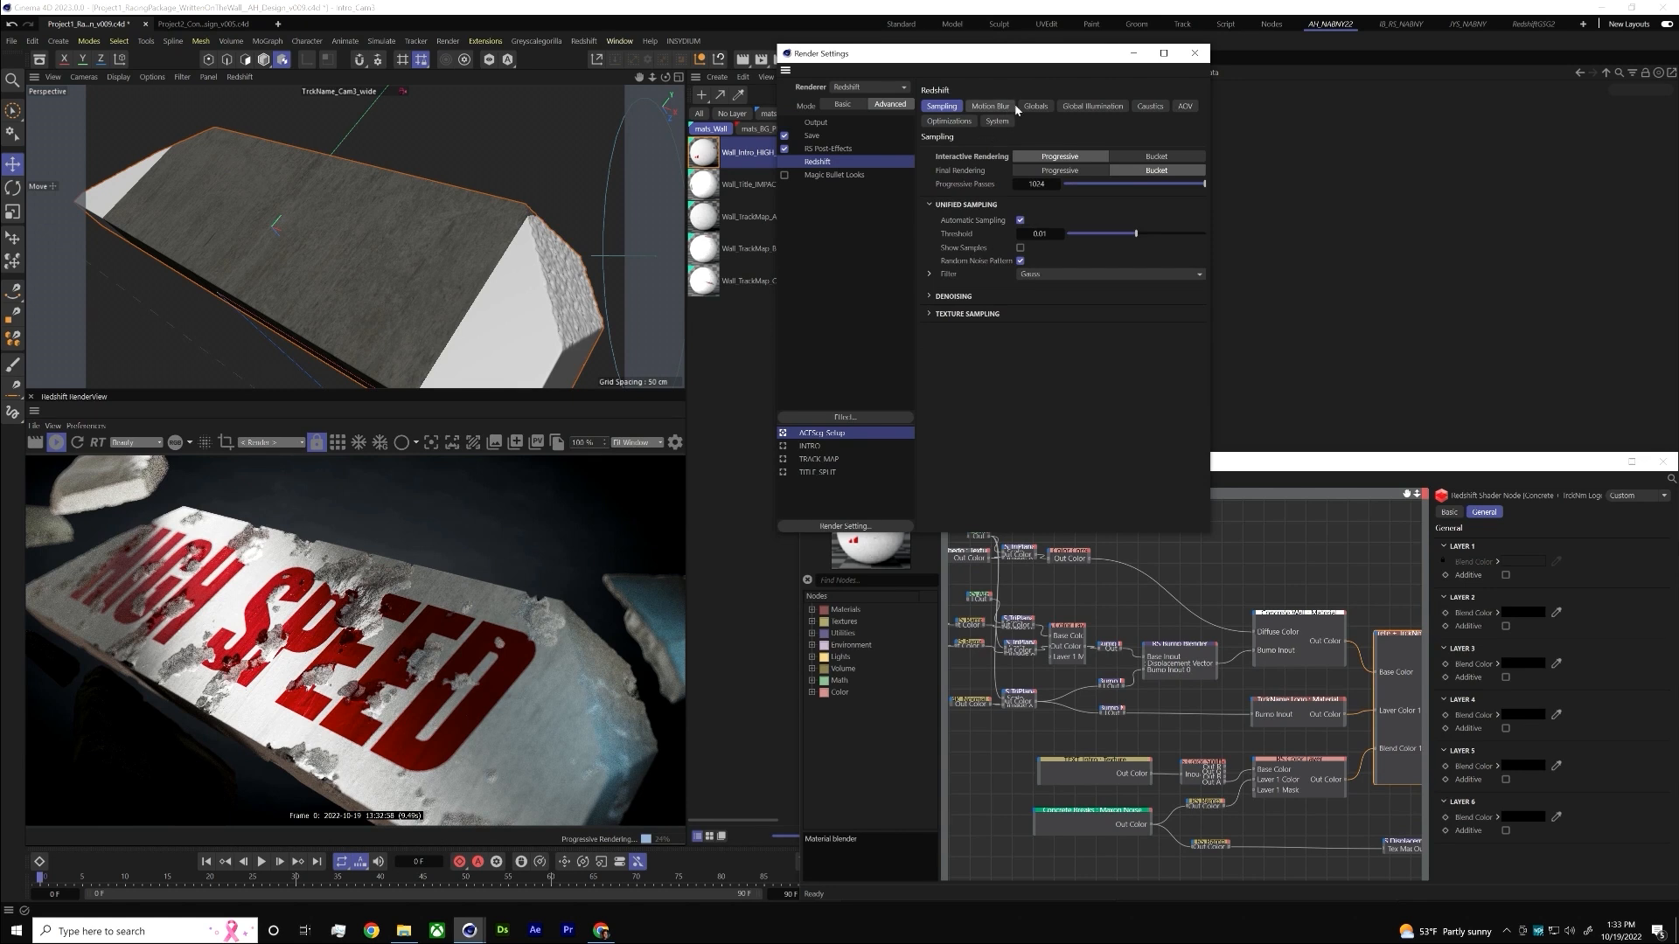
{"action": "left_click", "coordinate": [1034, 106]}
{"action": "left_click_drag", "start_coordinate": [1029, 541], "coordinate": [962, 645]}
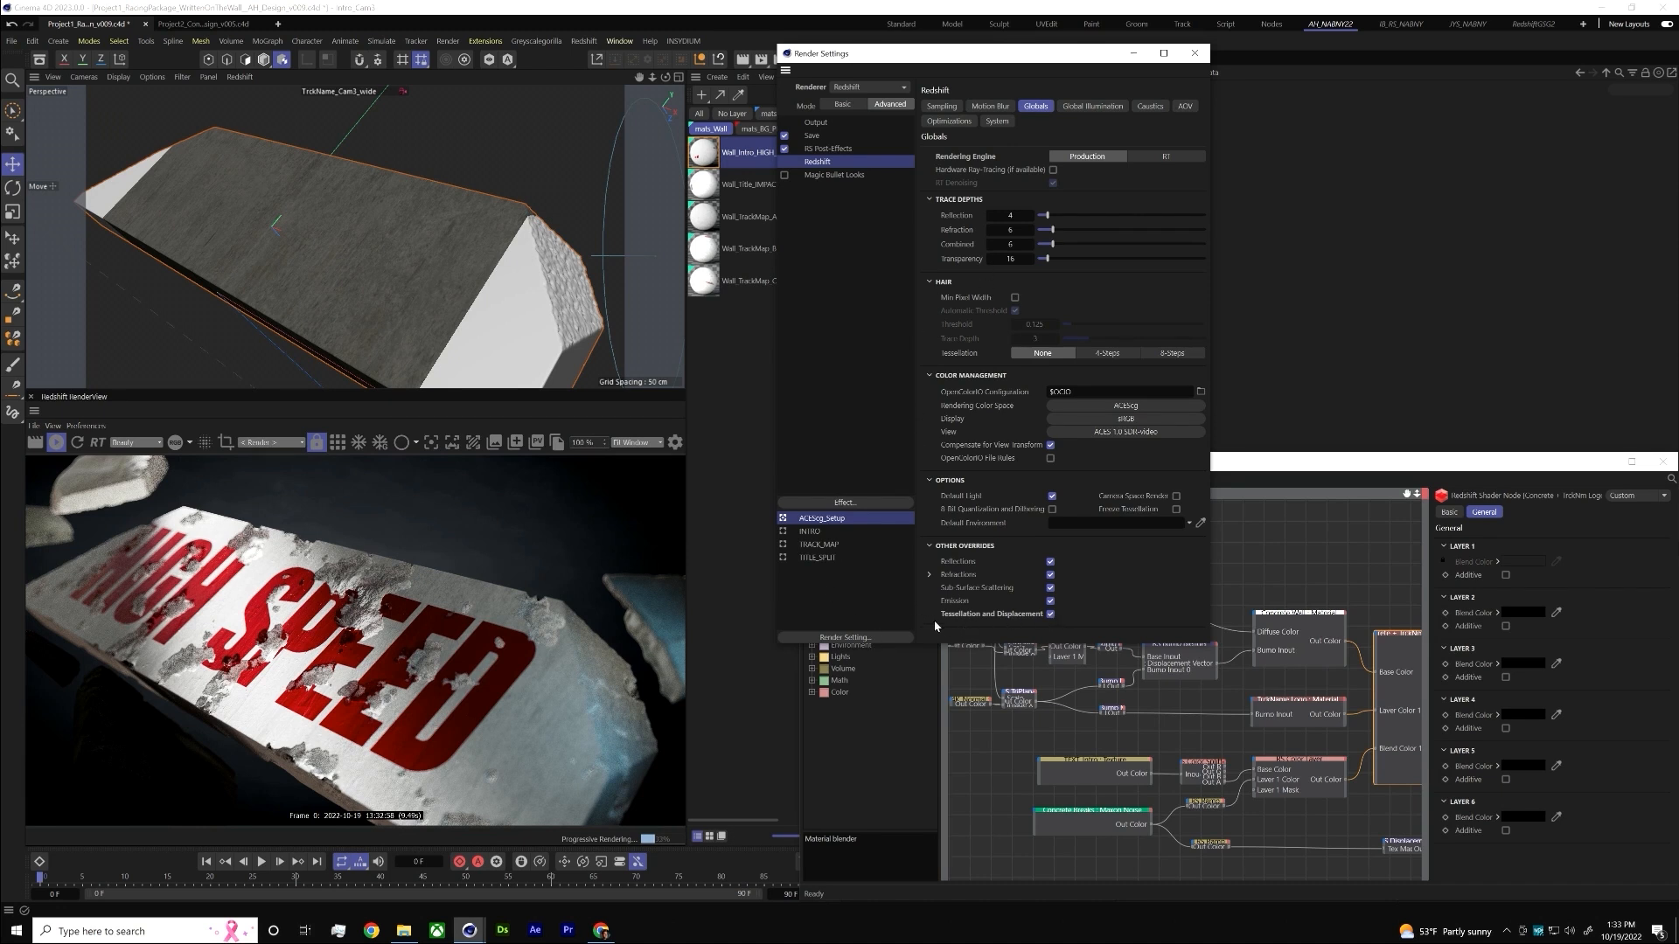
{"action": "left_click", "coordinate": [1050, 615]}
{"action": "left_click_drag", "start_coordinate": [1032, 53], "coordinate": [627, 56]}
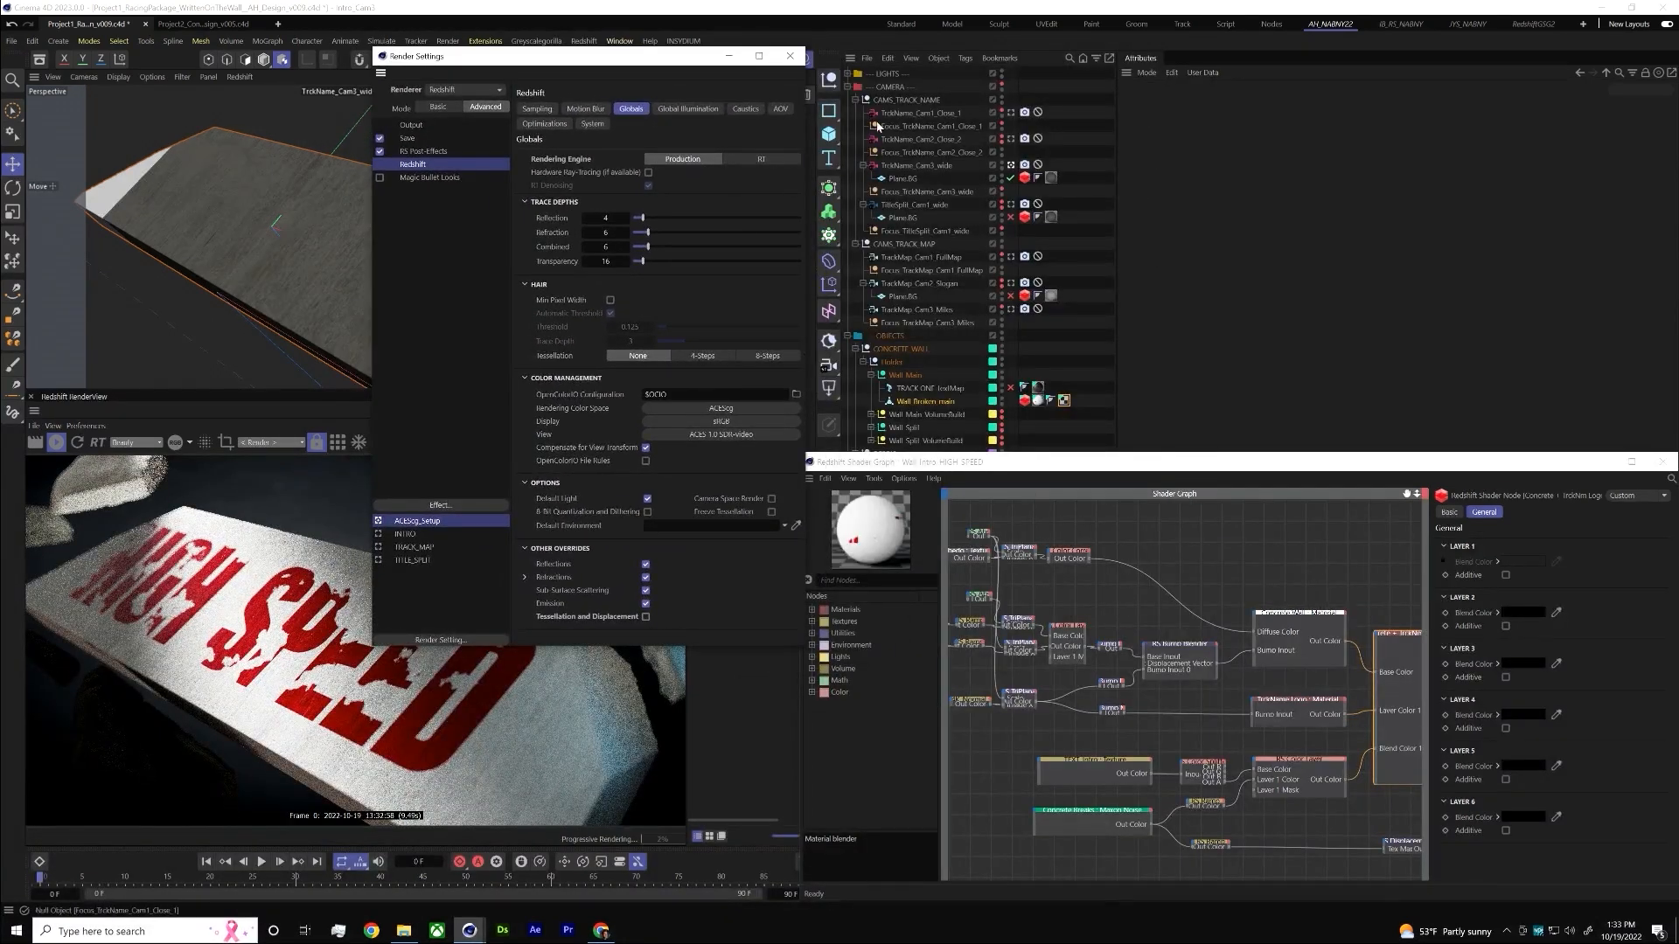
- Collapse the CAMERA group, show the Geometry settings of Wall_Broken_main's Redshift Object tag, and close the render settings
{"action": "left_click", "coordinate": [849, 87]}
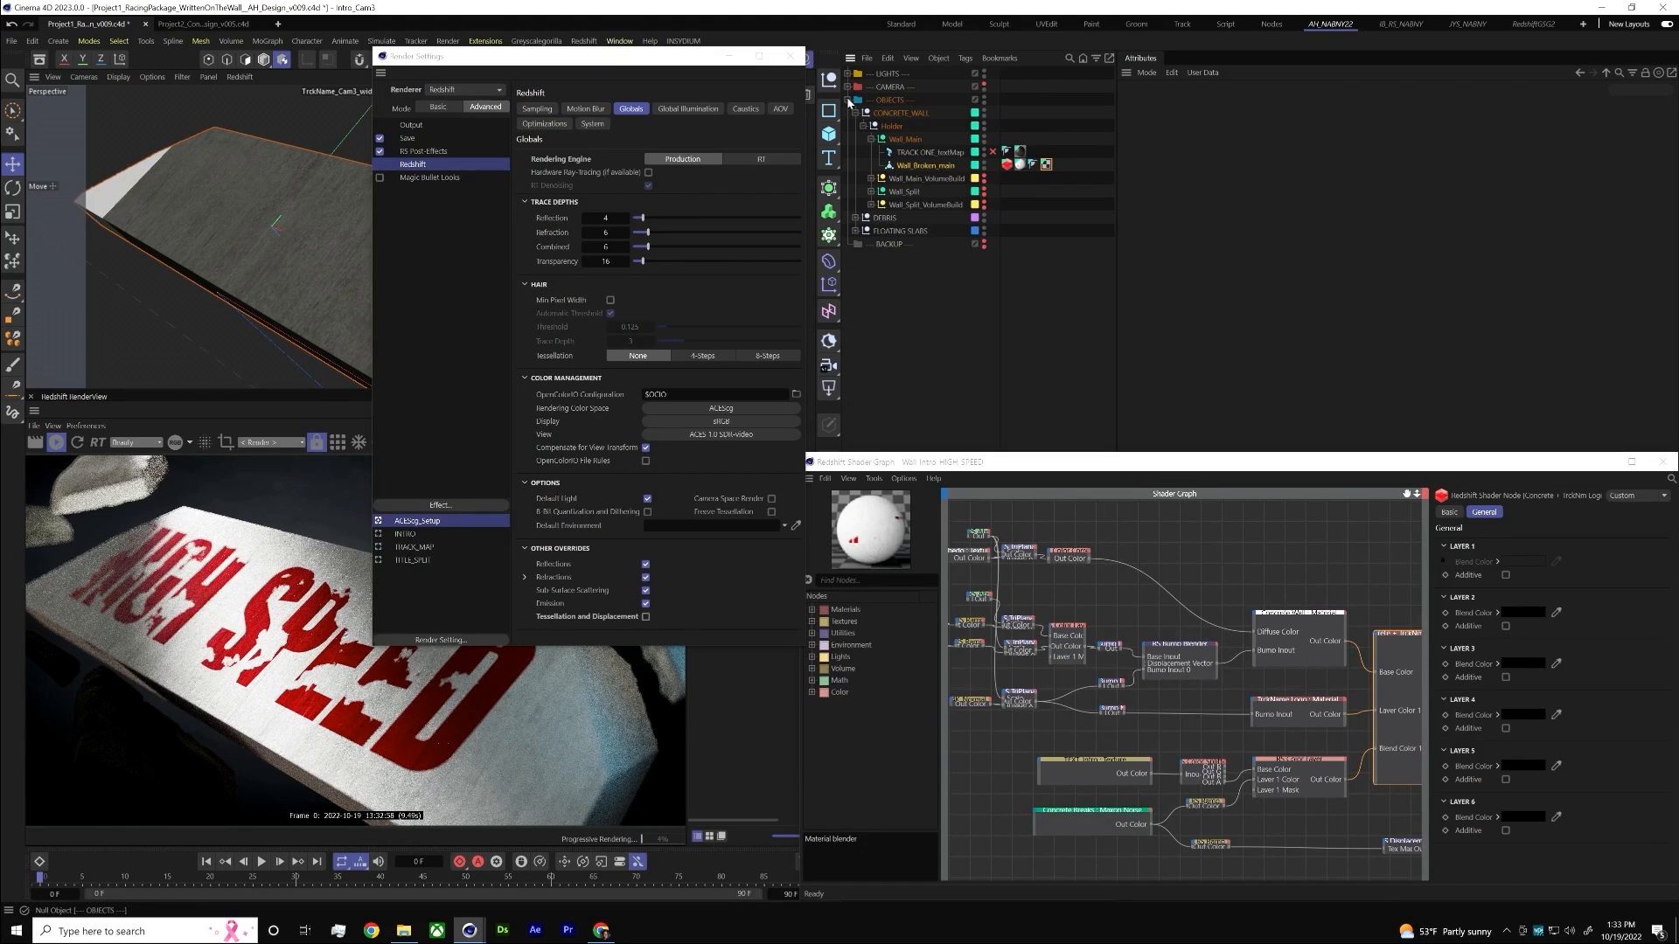
{"action": "left_click", "coordinate": [1006, 165]}
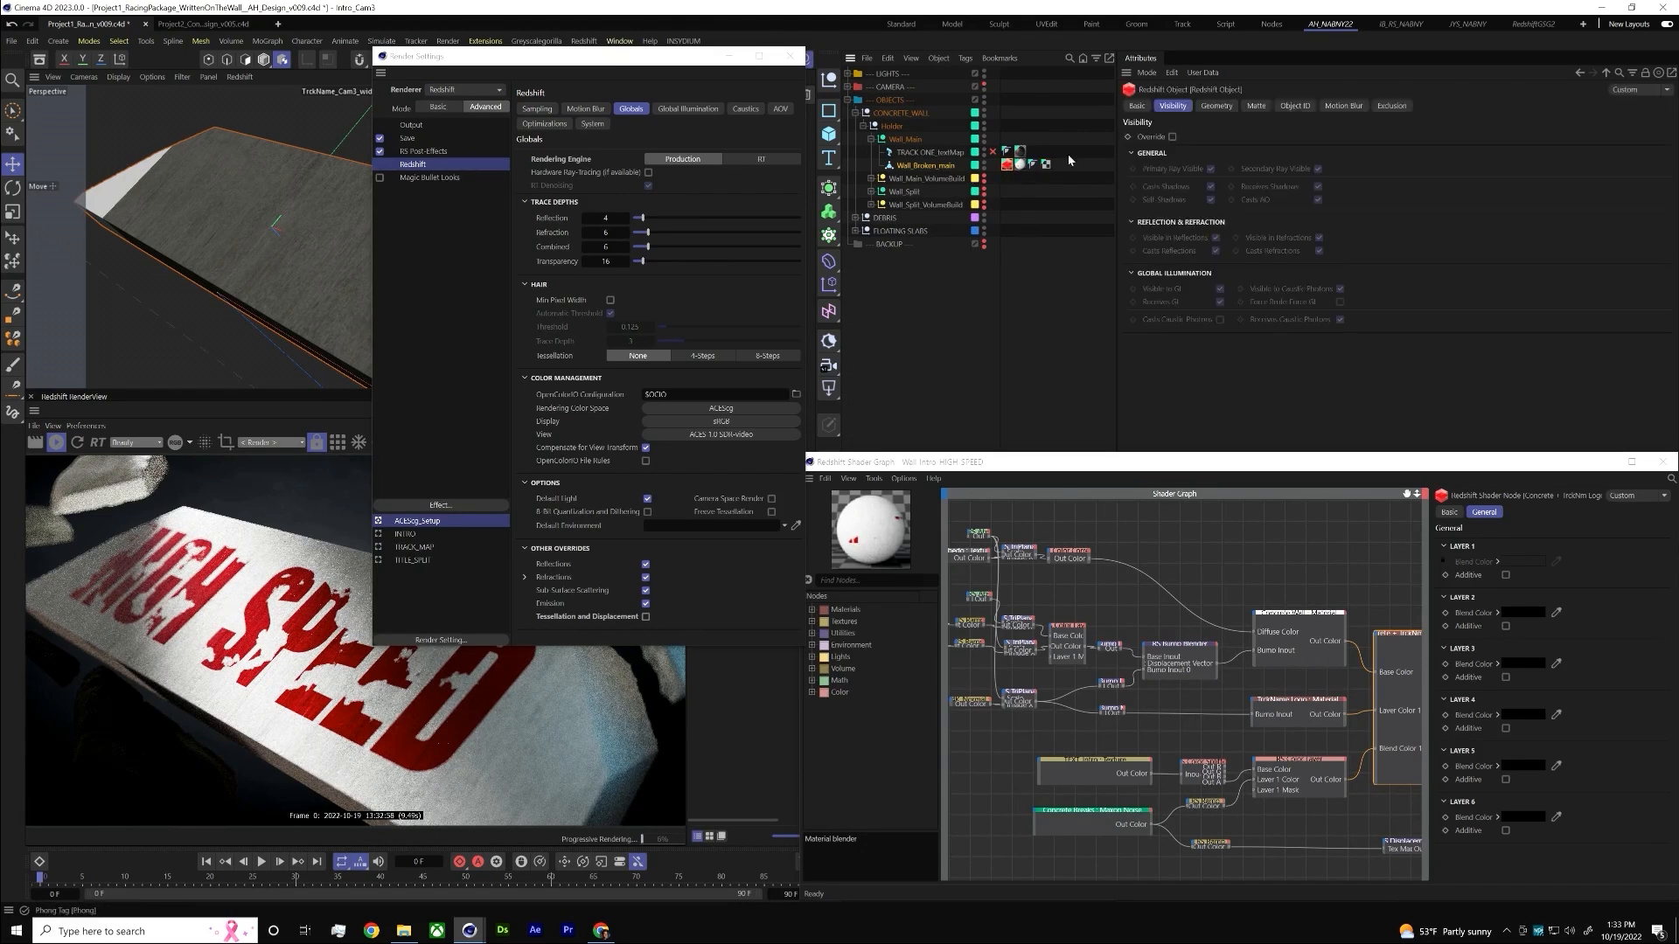
{"action": "left_click", "coordinate": [1218, 106]}
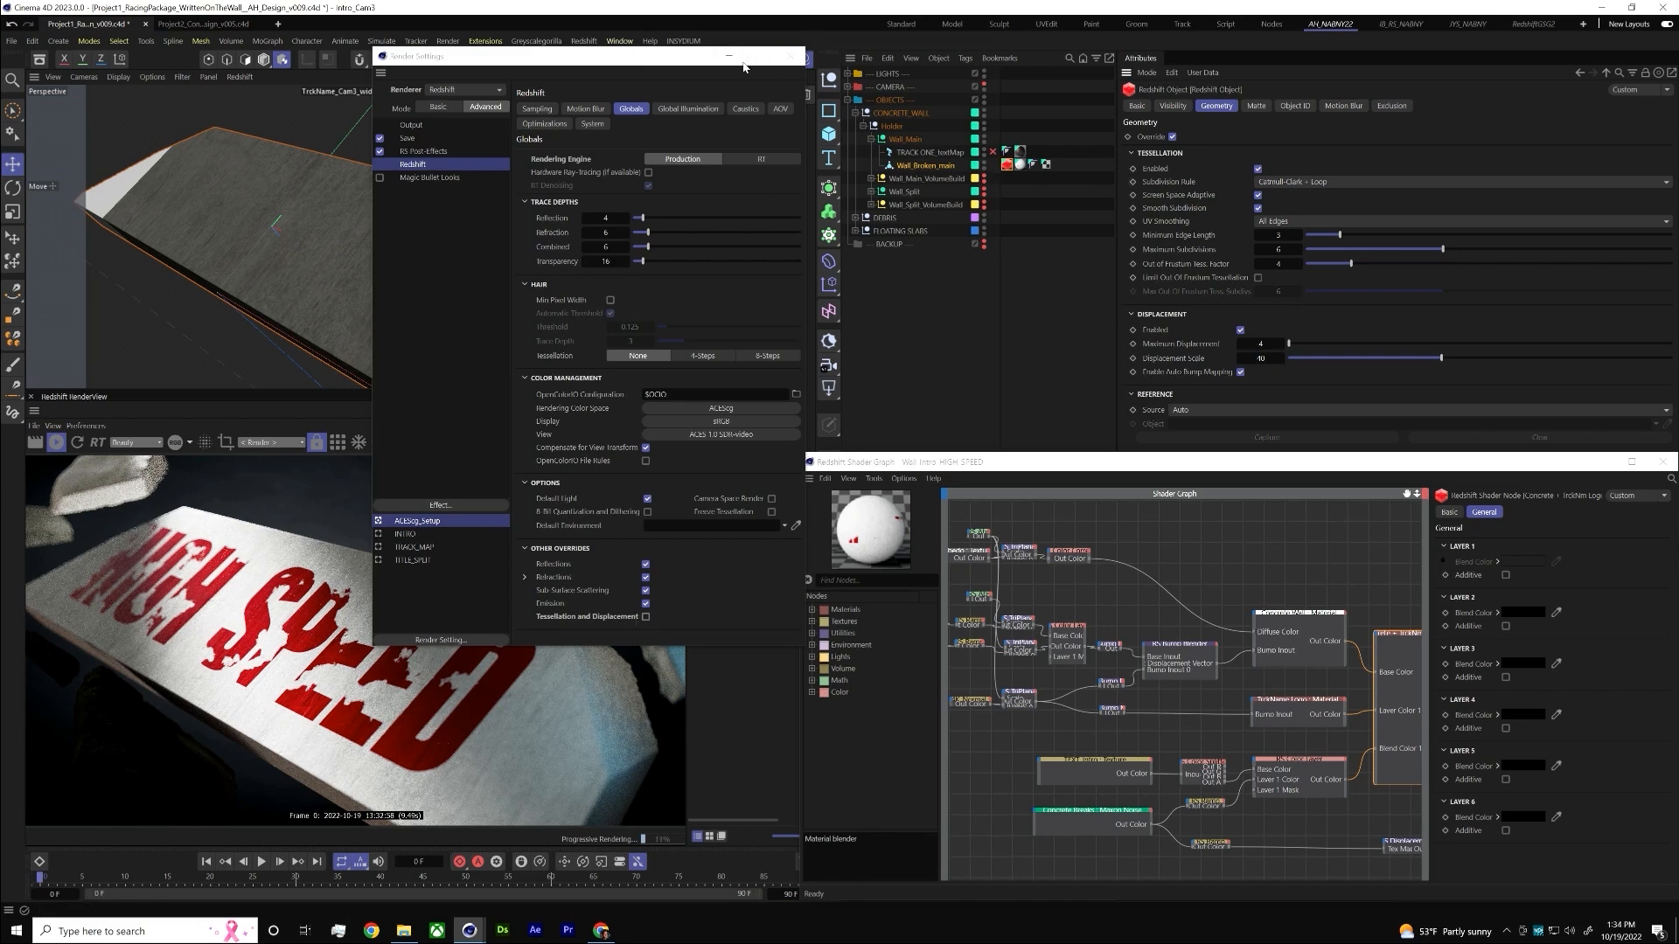
{"action": "left_click", "coordinate": [790, 56]}
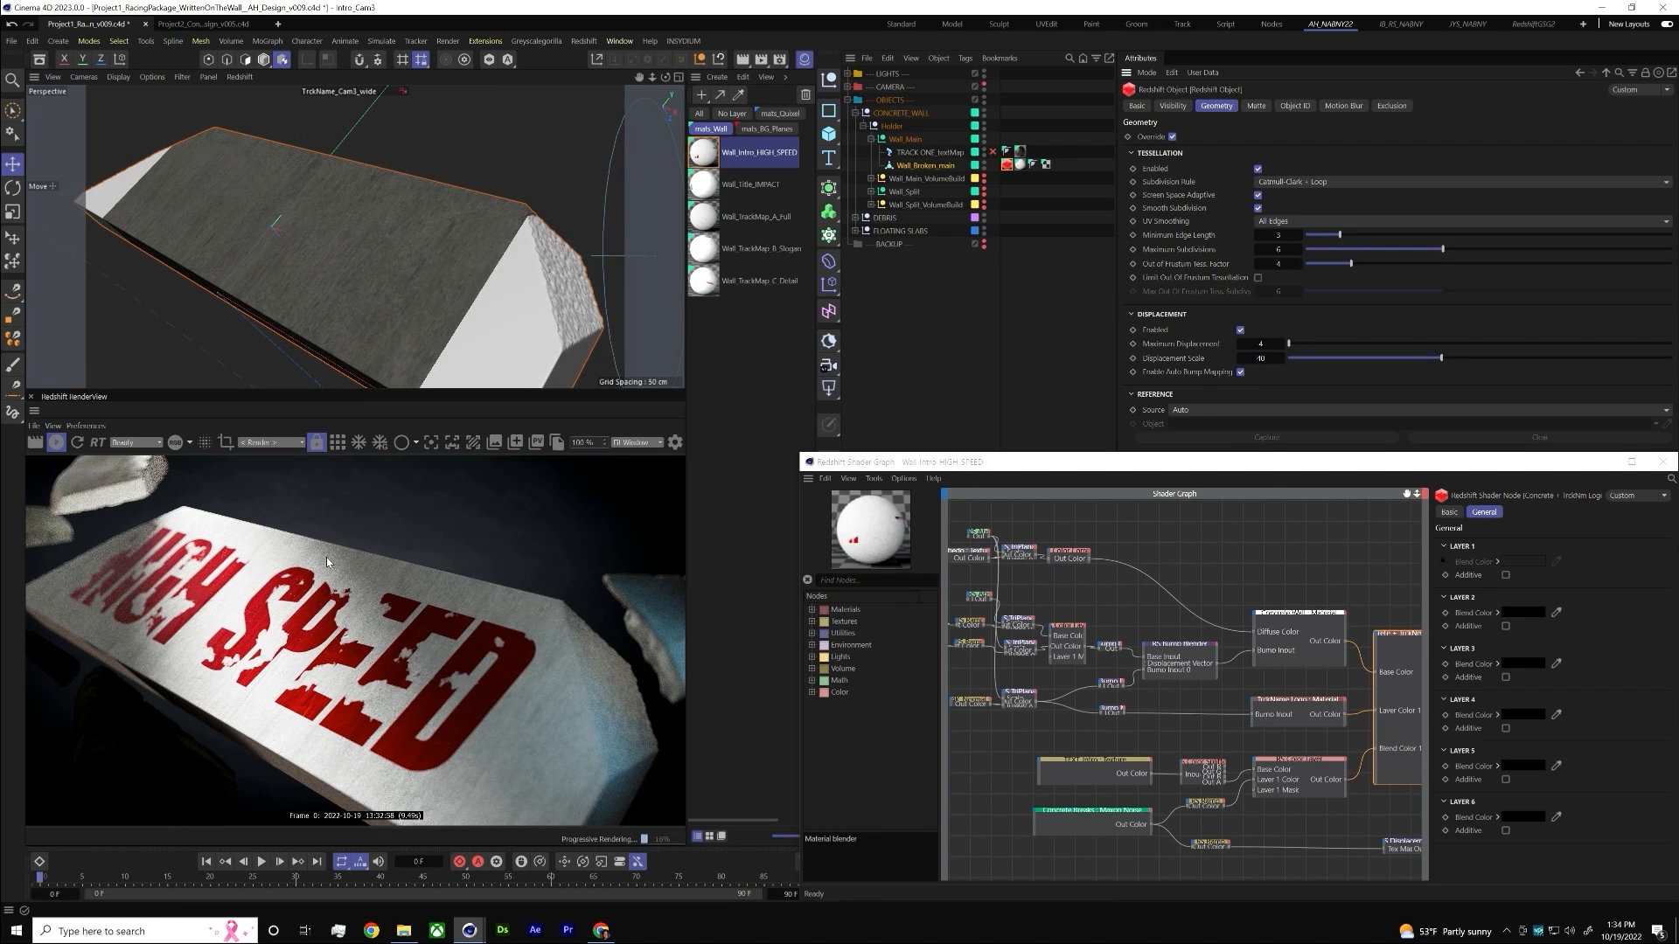
- Unlock the RenderView from its camera and inspect the undisplaced wall up close in the free perspective view
{"action": "middle_click", "coordinate": [391, 348]}
{"action": "middle_click", "coordinate": [386, 341]}
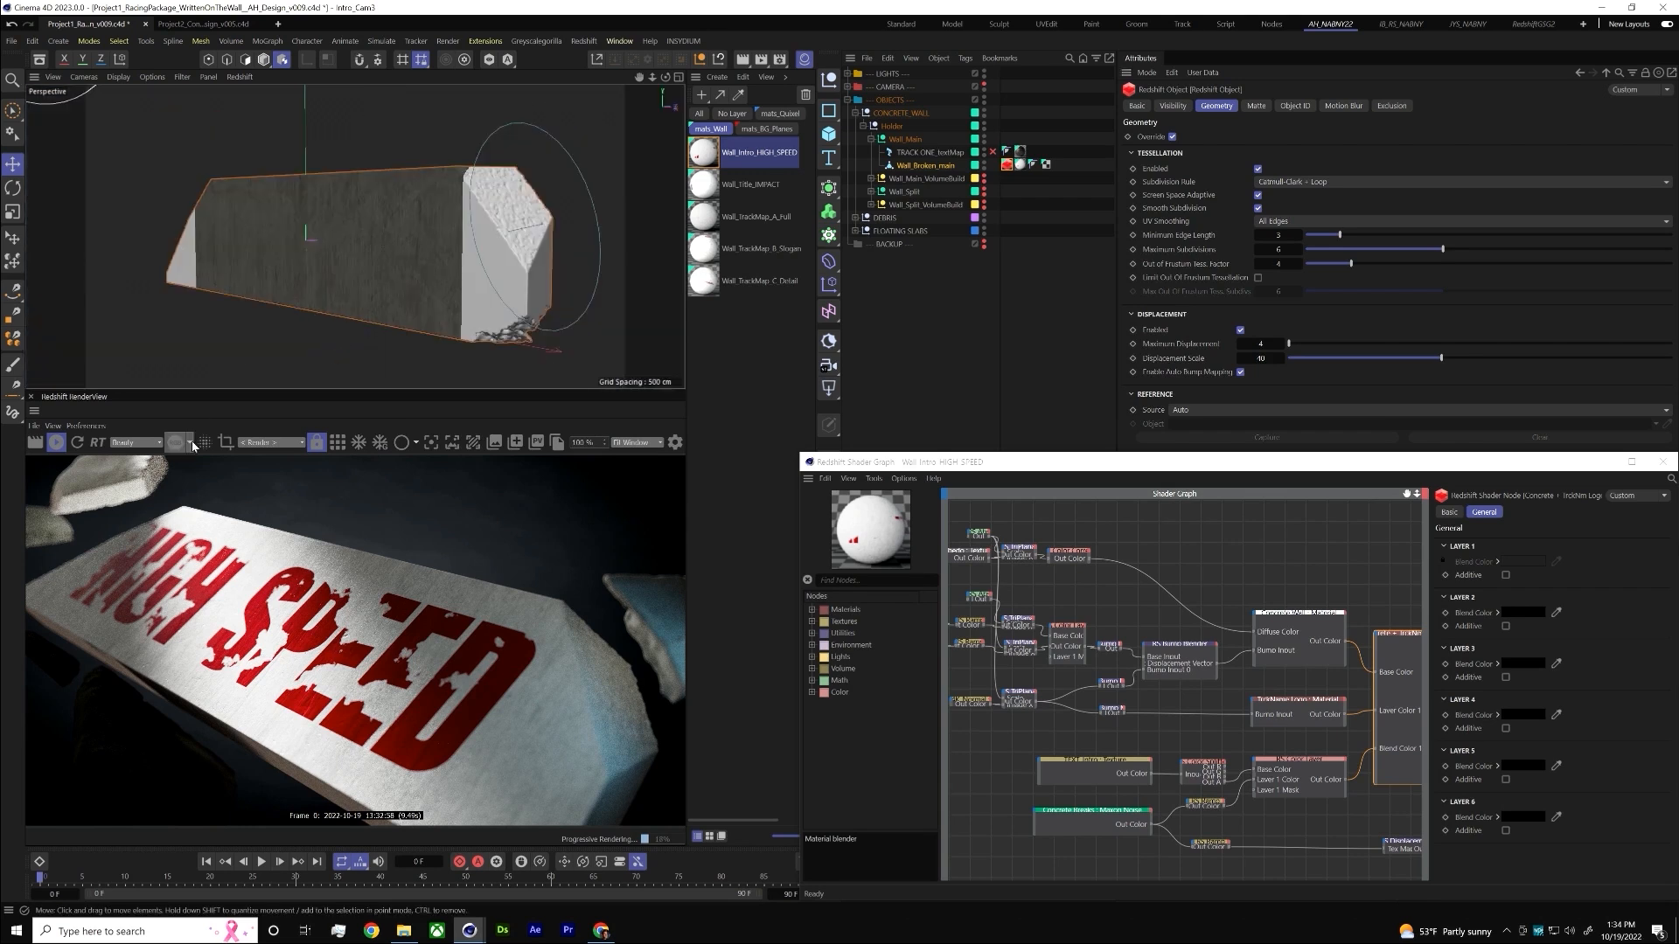
{"action": "left_click", "coordinate": [313, 444]}
{"action": "right_click_drag", "start_coordinate": [407, 285], "coordinate": [469, 227], "text": "alt"}
{"action": "left_click_drag", "start_coordinate": [469, 227], "coordinate": [372, 270], "text": "alt"}
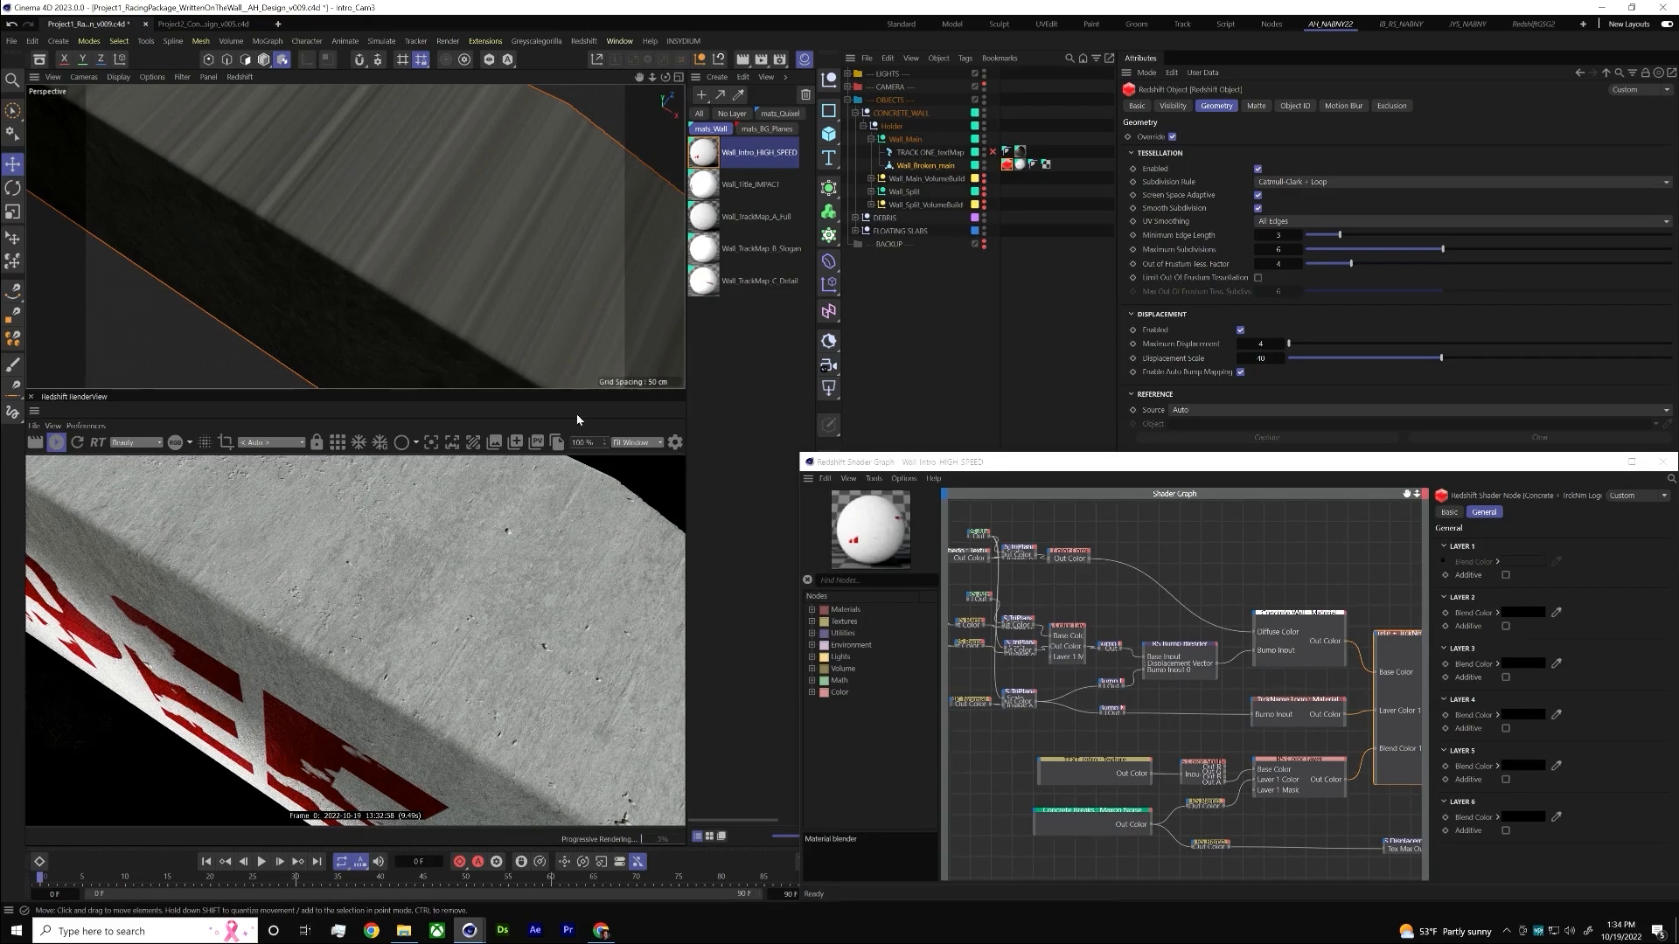
{"action": "left_click_drag", "start_coordinate": [514, 238], "coordinate": [435, 280], "text": "alt"}
{"action": "scroll", "coordinate": [424, 325], "scroll_direction": "down", "scroll_amount": 5}
{"action": "scroll", "coordinate": [435, 300], "scroll_direction": "up", "scroll_amount": 5}
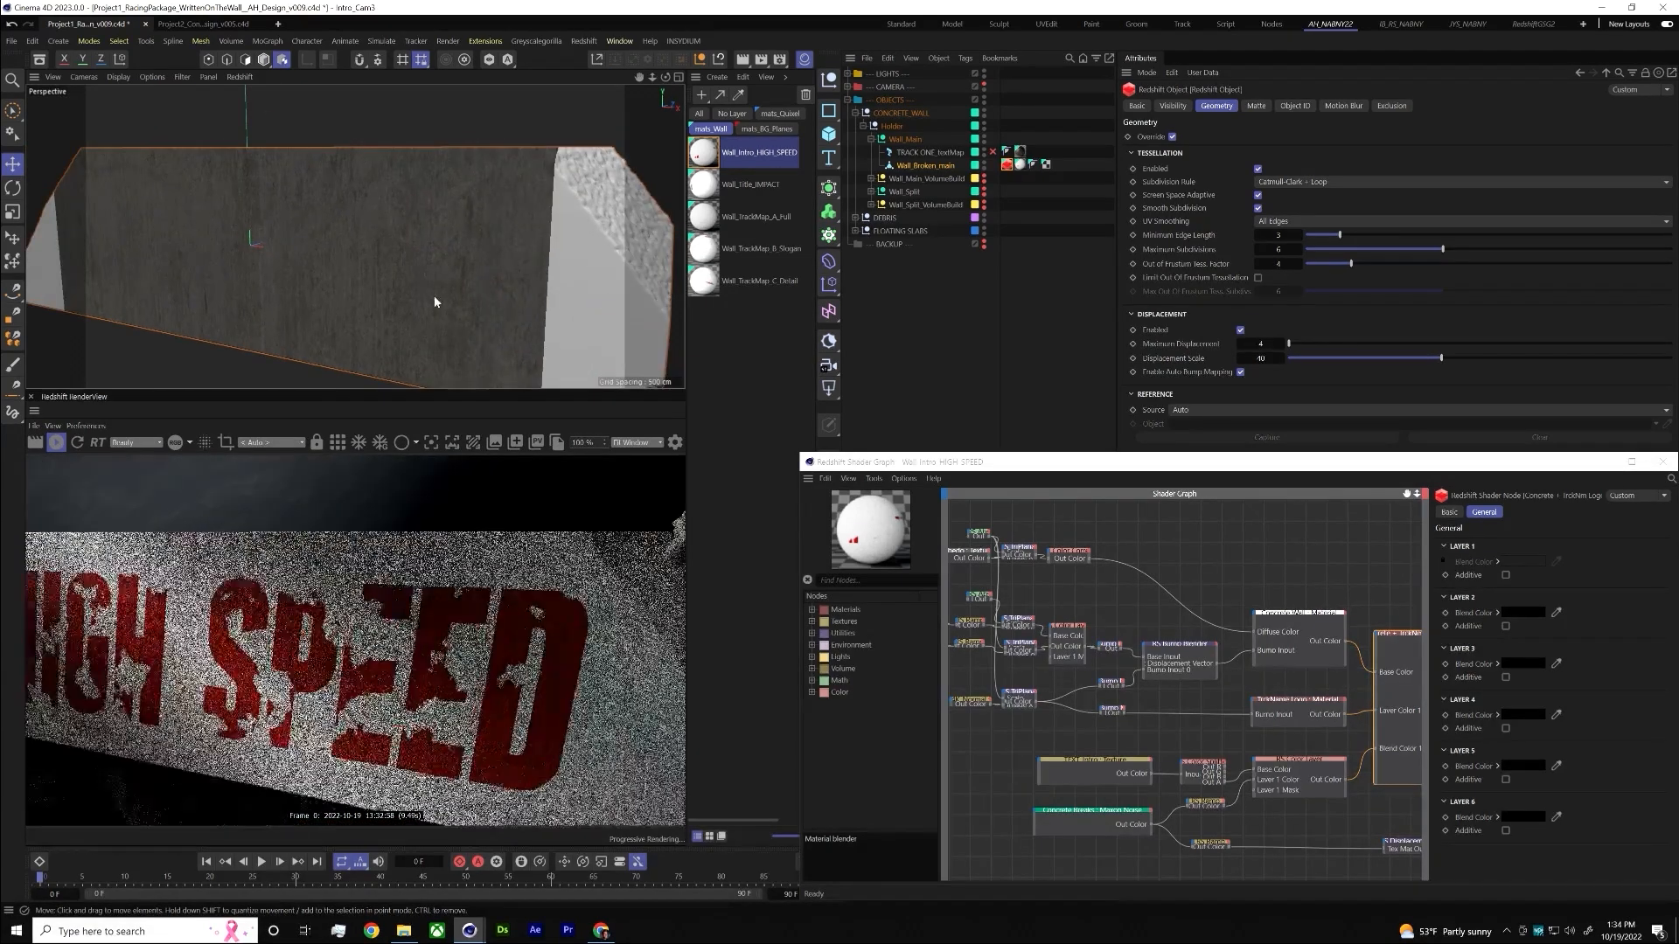
- Return the viewport to the TrckName_Cam3_wide camera and lock the RenderView to it
{"action": "middle_click", "coordinate": [400, 288]}
{"action": "middle_click", "coordinate": [278, 205]}
{"action": "left_click", "coordinate": [316, 442]}
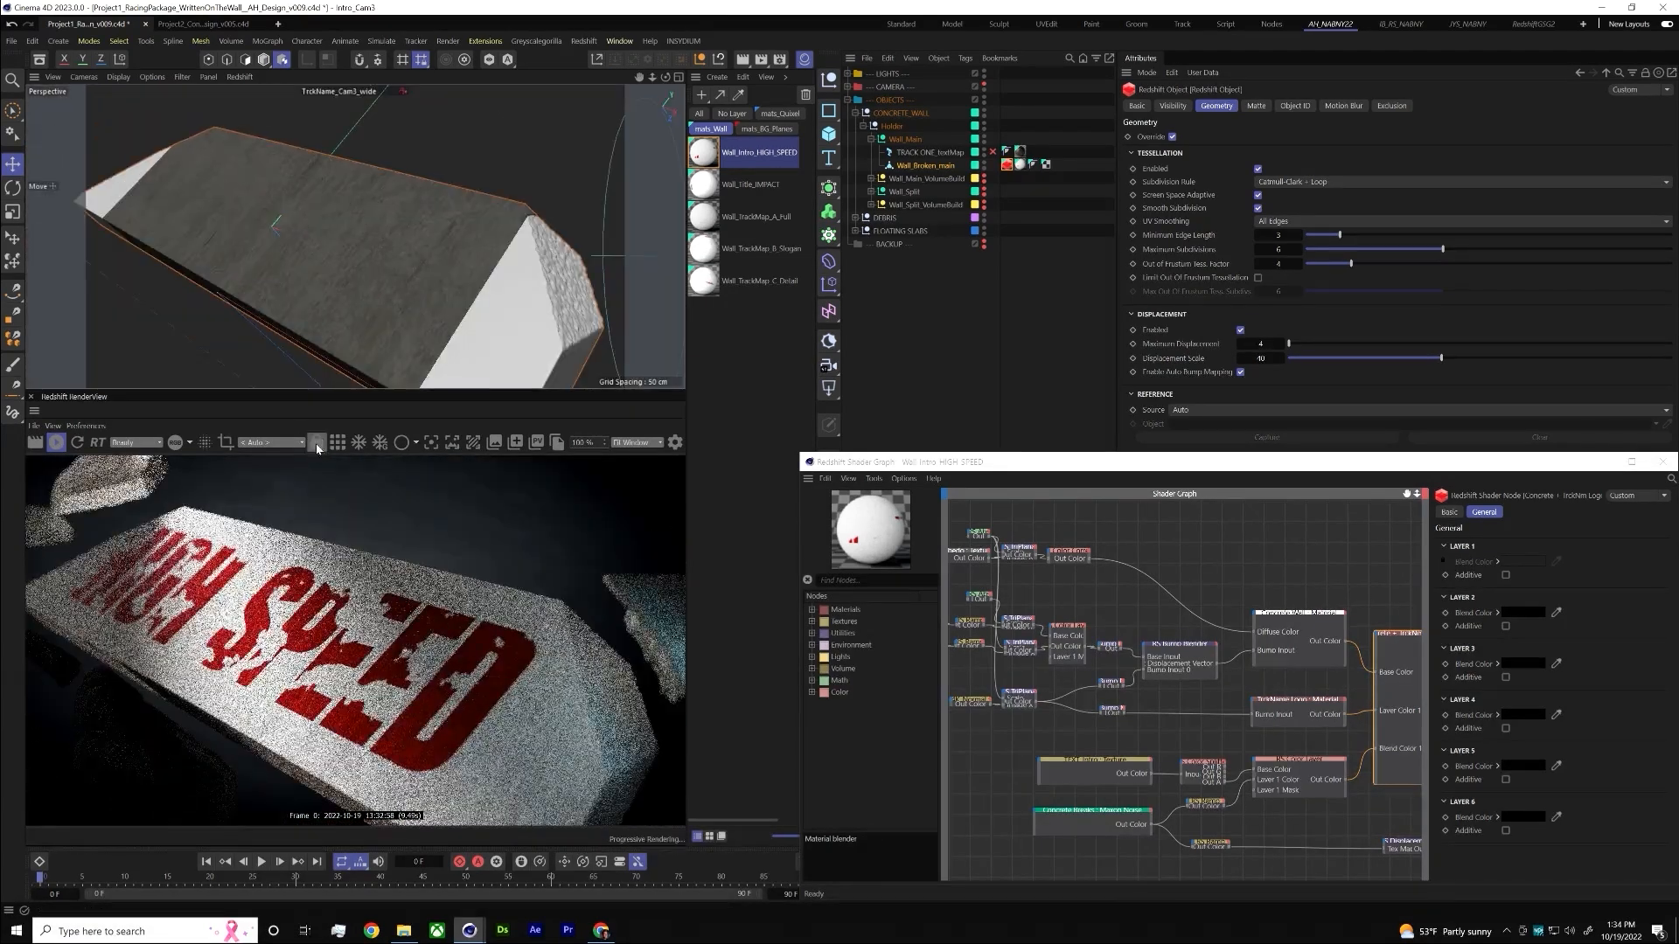
- Open the Albedo texture node's 4K concrete image from the shader graph to examine it, and close the image viewer
{"action": "left_click", "coordinate": [1030, 575]}
{"action": "scroll", "coordinate": [1030, 560], "scroll_direction": "up", "scroll_amount": 4}
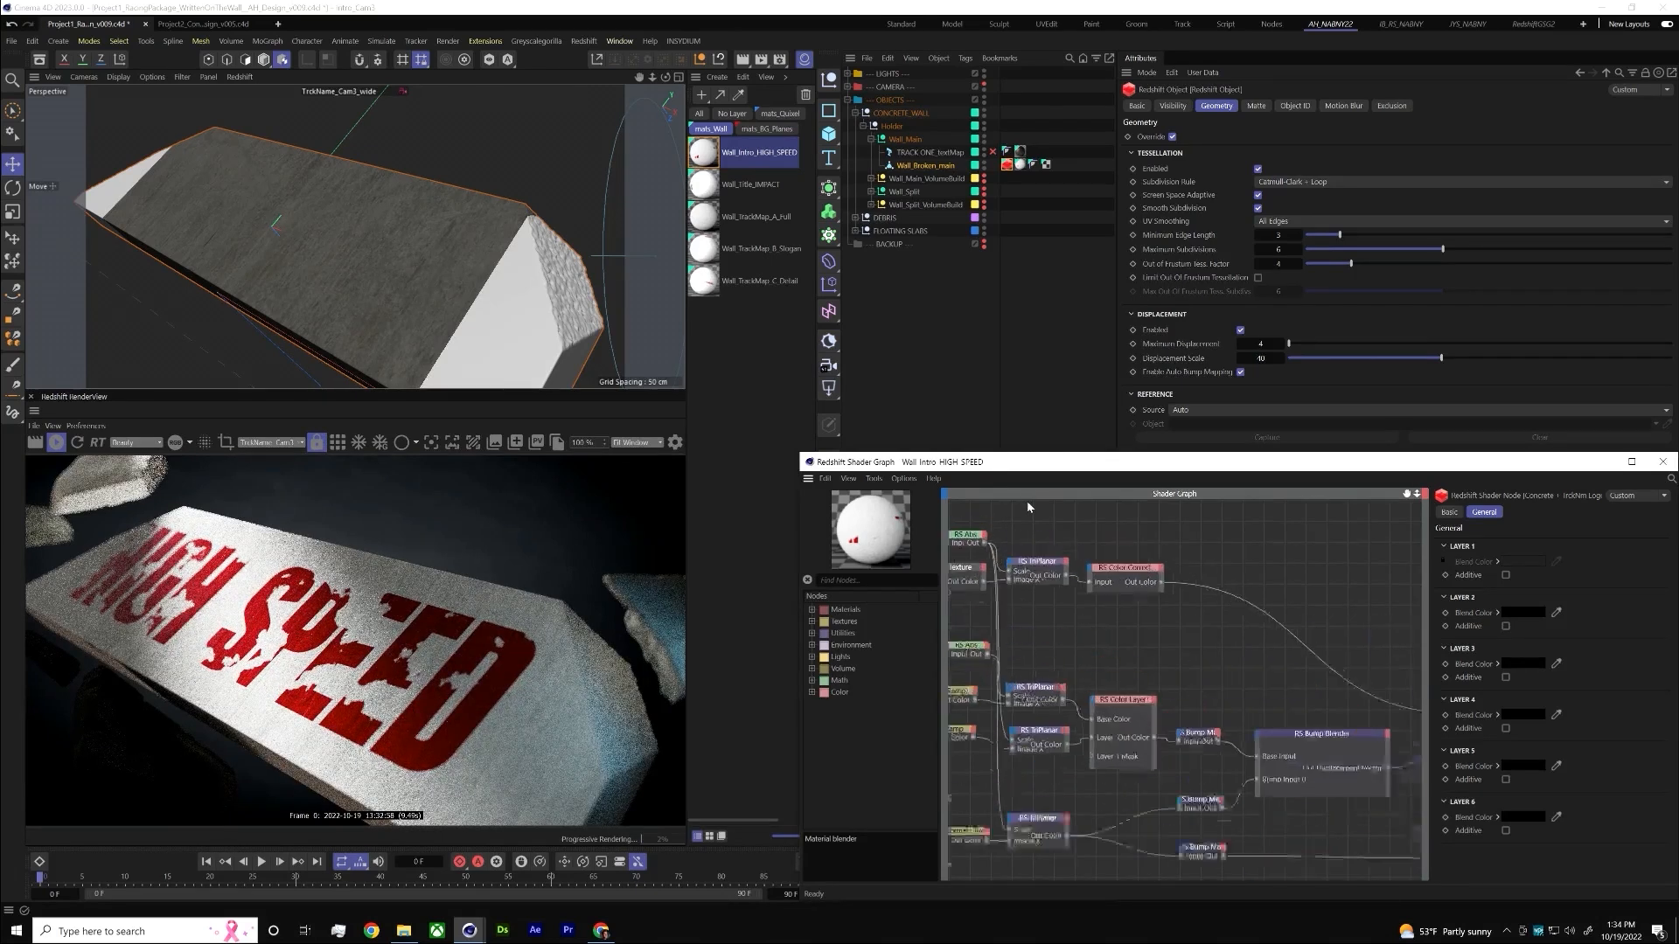
{"action": "middle_click_drag", "start_coordinate": [1030, 546], "coordinate": [1109, 566]}
{"action": "left_click", "coordinate": [1056, 613]}
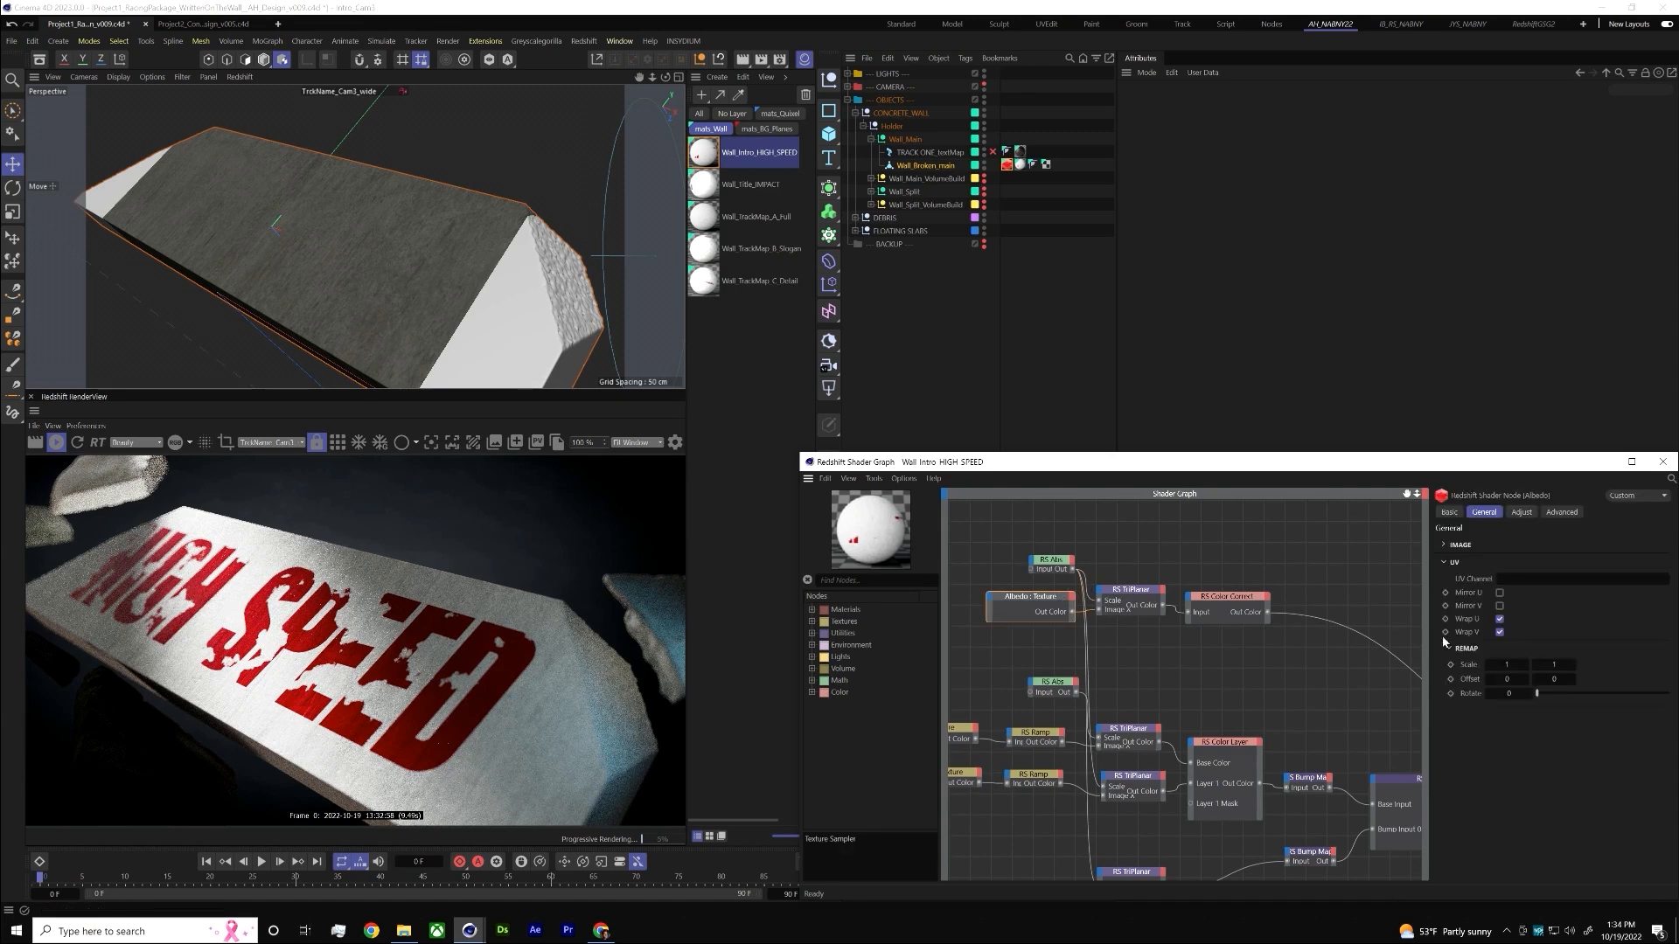
{"action": "left_click", "coordinate": [1520, 513]}
{"action": "left_click", "coordinate": [1484, 512]}
{"action": "left_click", "coordinate": [1459, 545]}
{"action": "left_click", "coordinate": [1565, 595]}
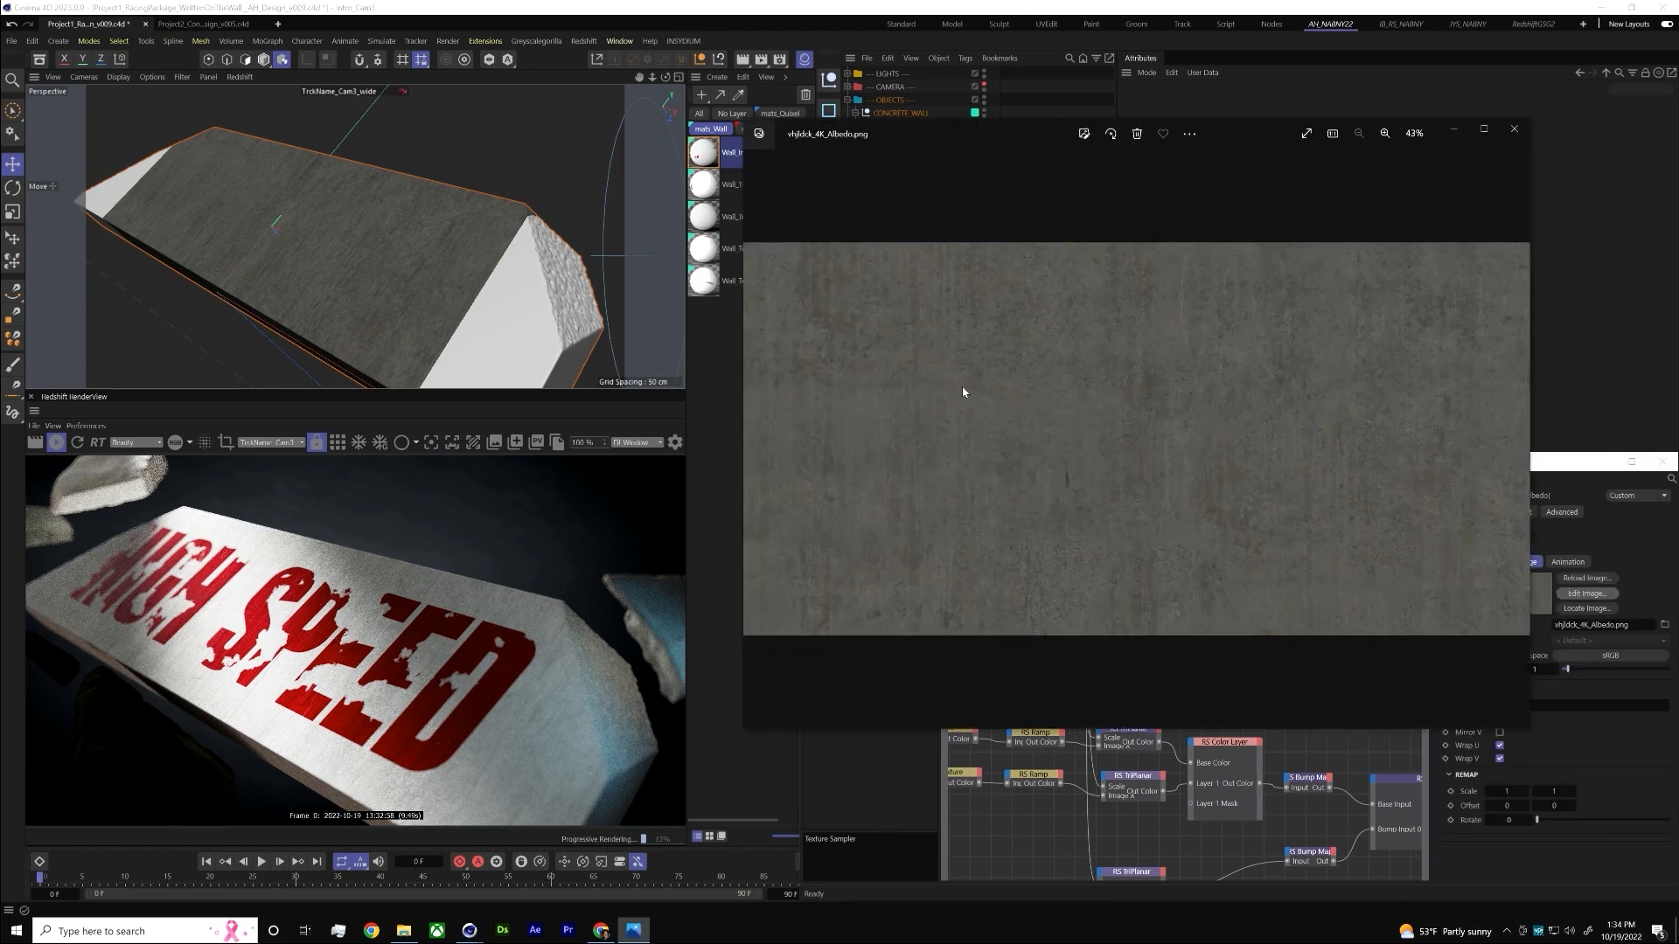
{"action": "left_click", "coordinate": [1514, 129]}
- Show the settings of the Albedo branch's RS Color Correct and RS TriPlanar nodes, and preview the Color Correct output on the wall
{"action": "left_click", "coordinate": [1233, 594]}
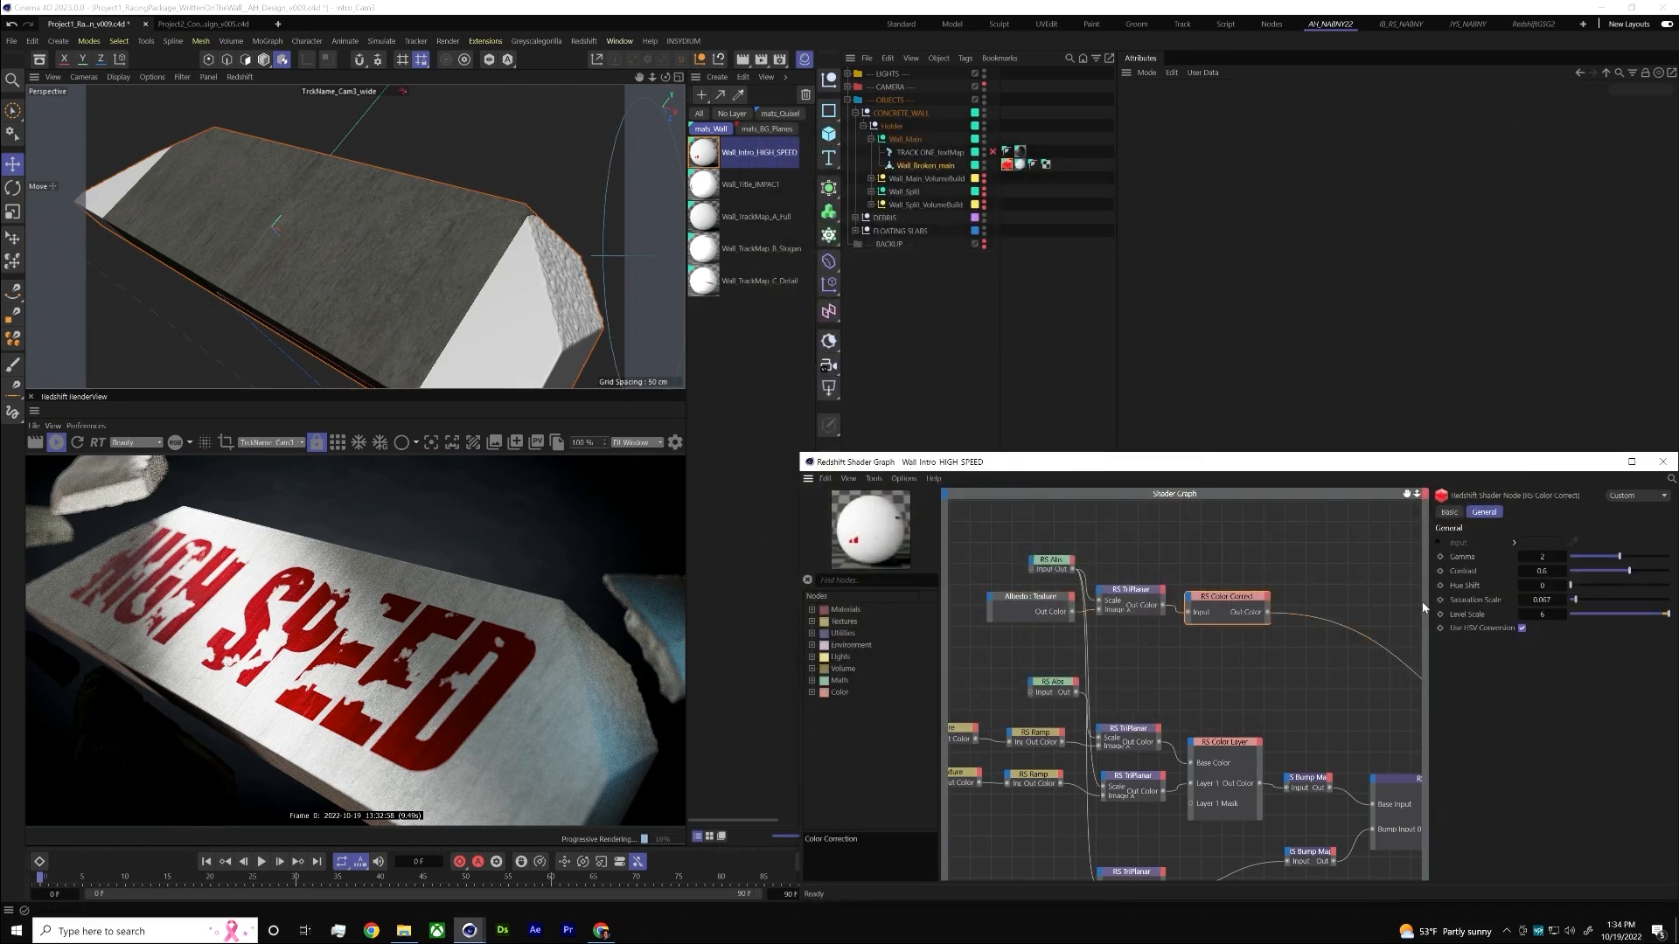
{"action": "left_click", "coordinate": [1132, 603]}
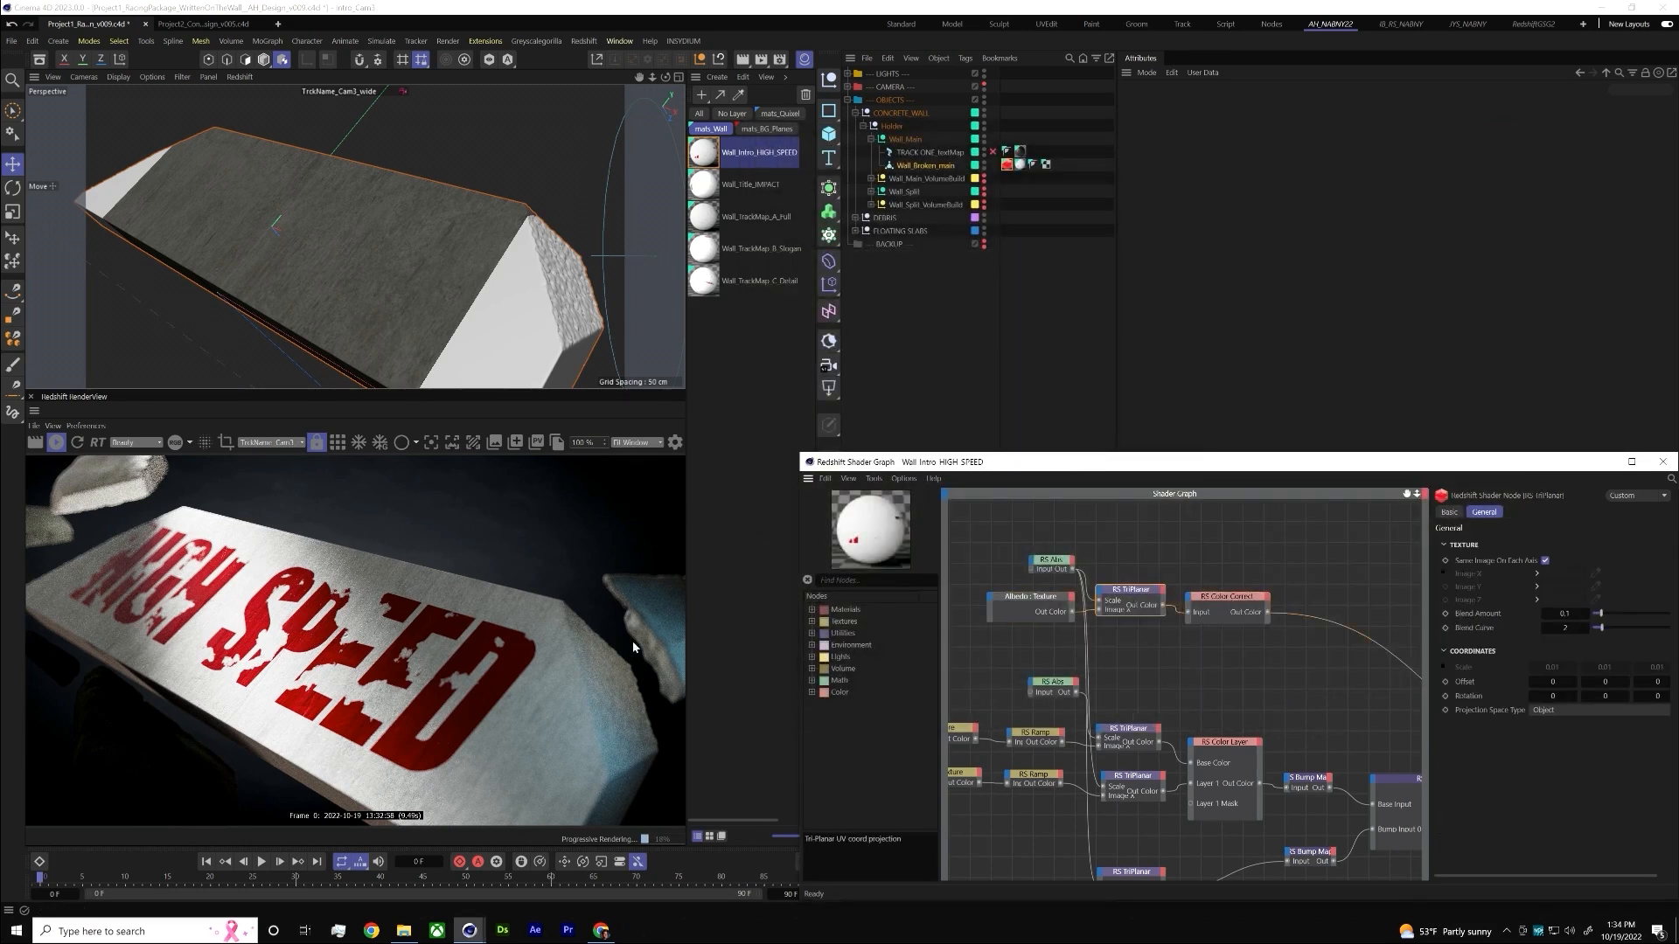
{"action": "left_click", "coordinate": [1234, 612]}
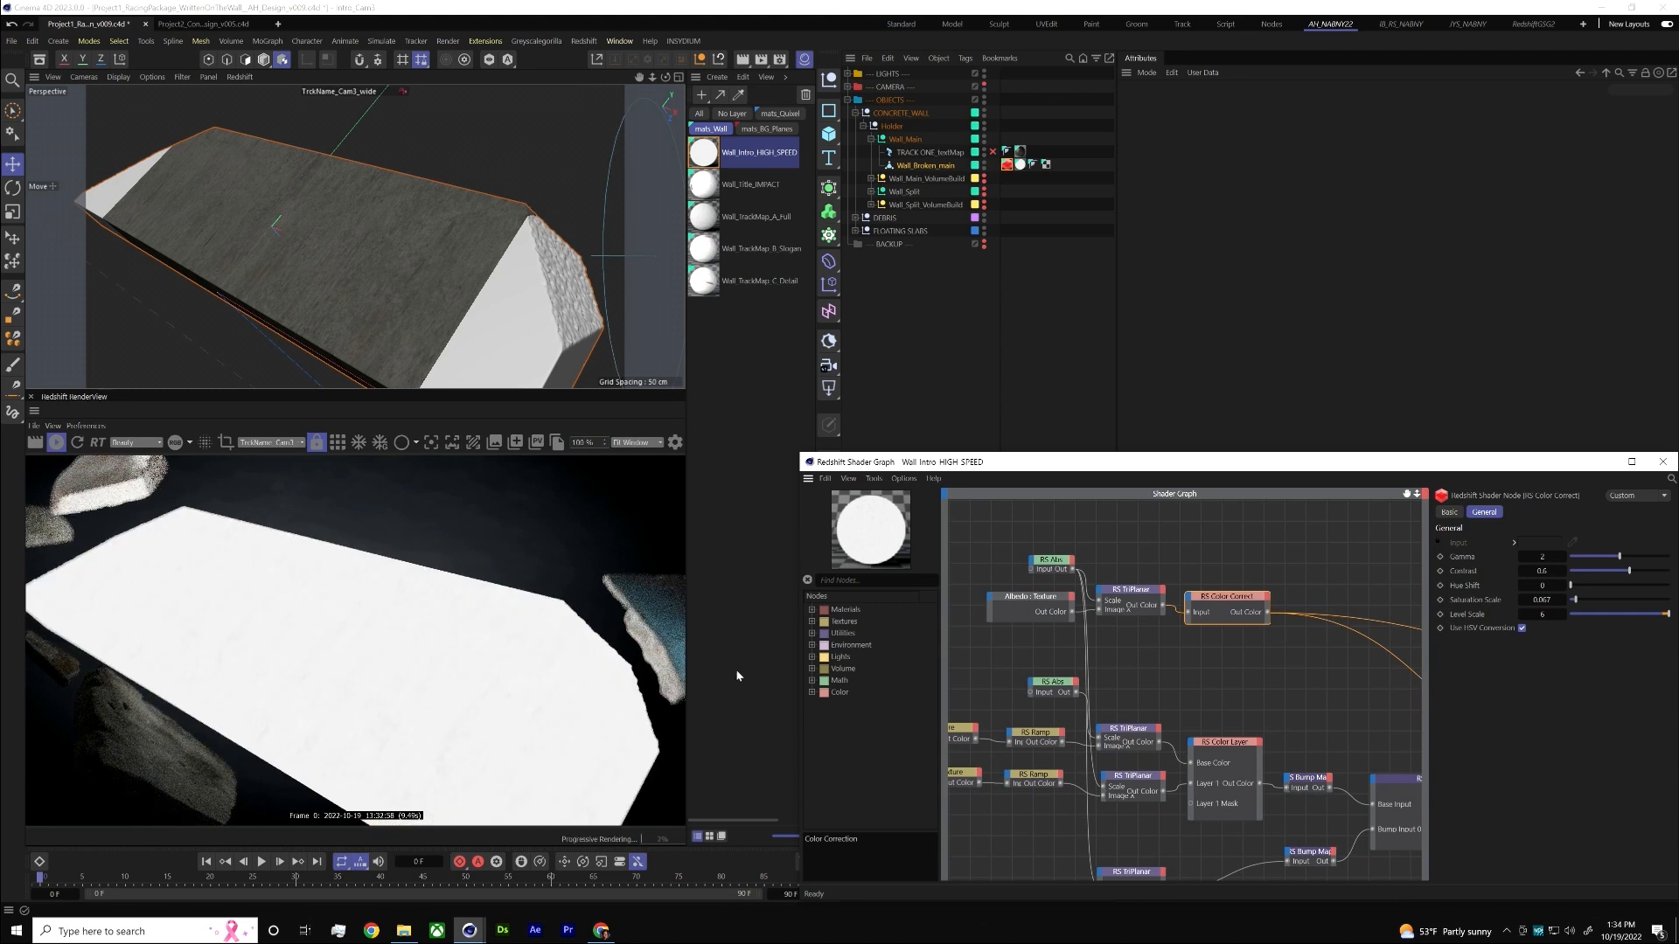
- Disconnect the RS Color Correct output from the Concrete Wall material and reconnect it to the Diffuse Color input
{"action": "middle_click_drag", "start_coordinate": [1194, 690], "coordinate": [975, 614]}
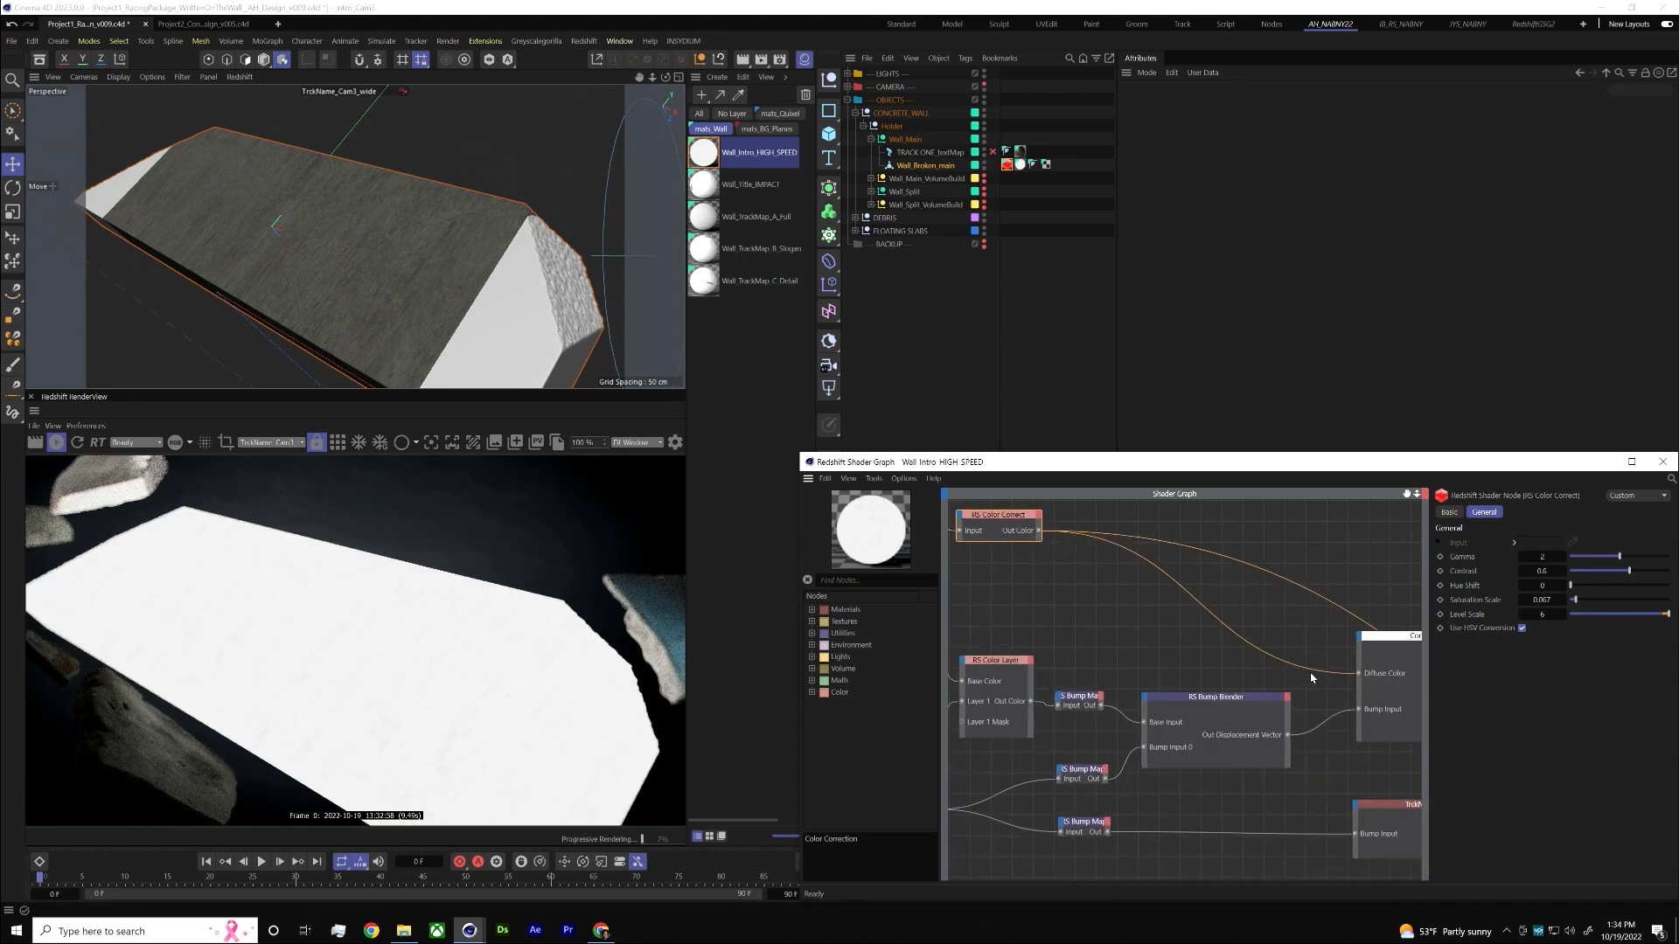
{"action": "left_click_drag", "start_coordinate": [1359, 673], "coordinate": [1352, 675]}
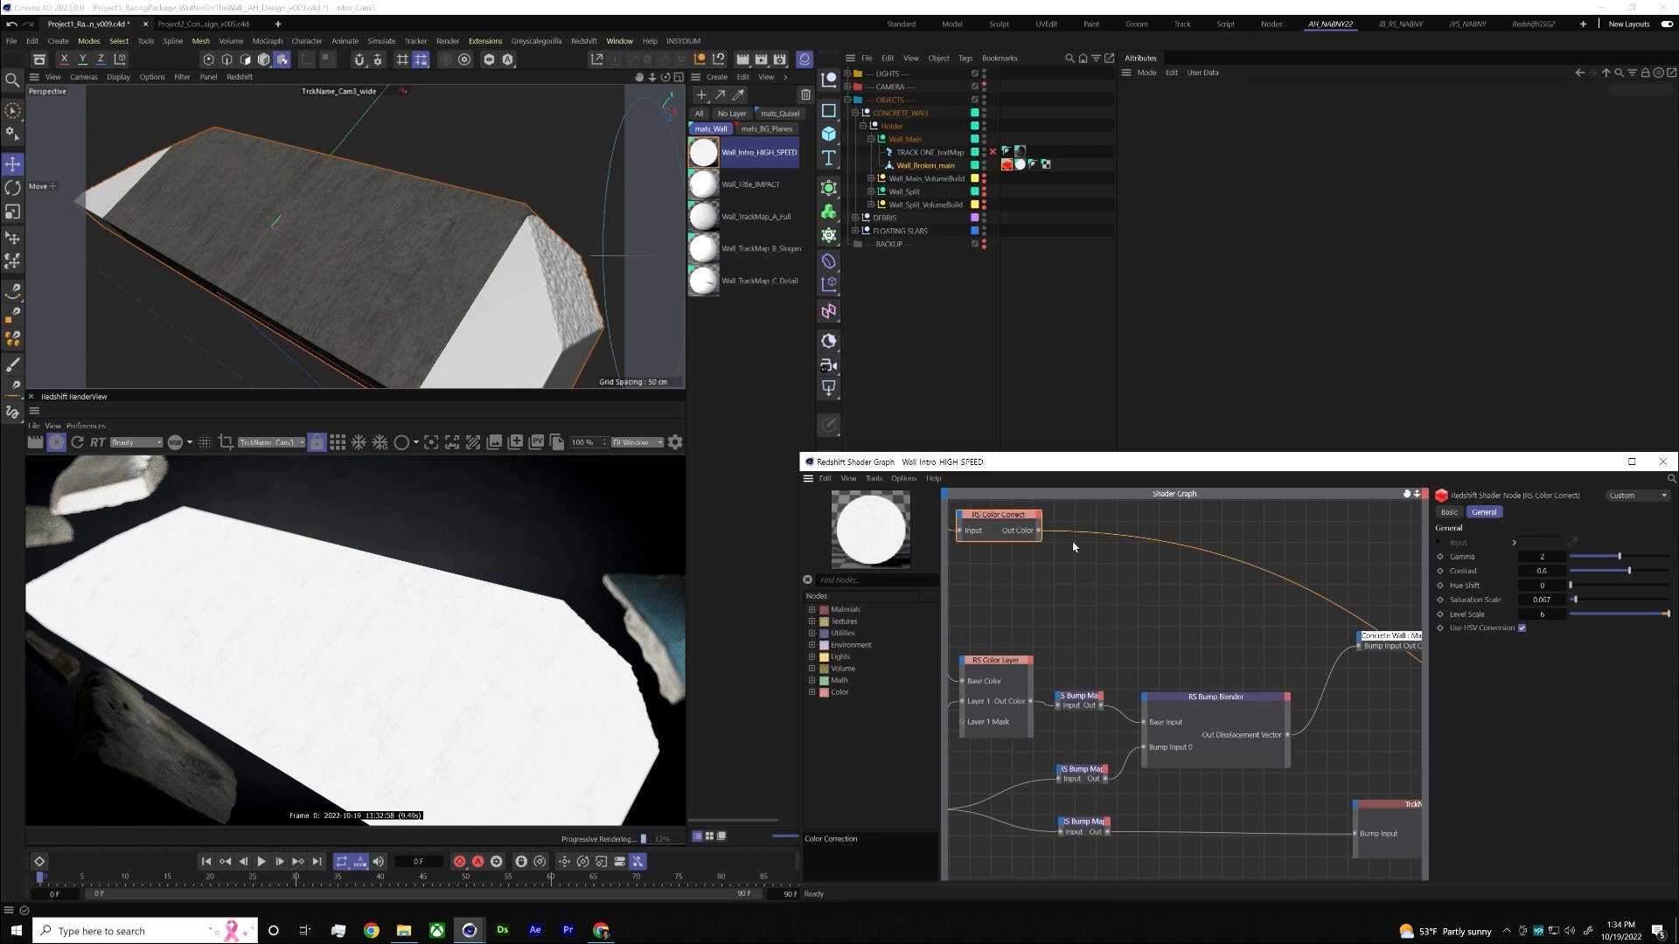
{"action": "left_click_drag", "start_coordinate": [1038, 531], "coordinate": [1359, 640]}
{"action": "mouse_move", "coordinate": [1513, 664]}
{"action": "left_click", "coordinate": [1573, 667]}
- Show the Concrete Wall material's base properties and preview that material alone on the wall
{"action": "left_click", "coordinate": [1406, 641]}
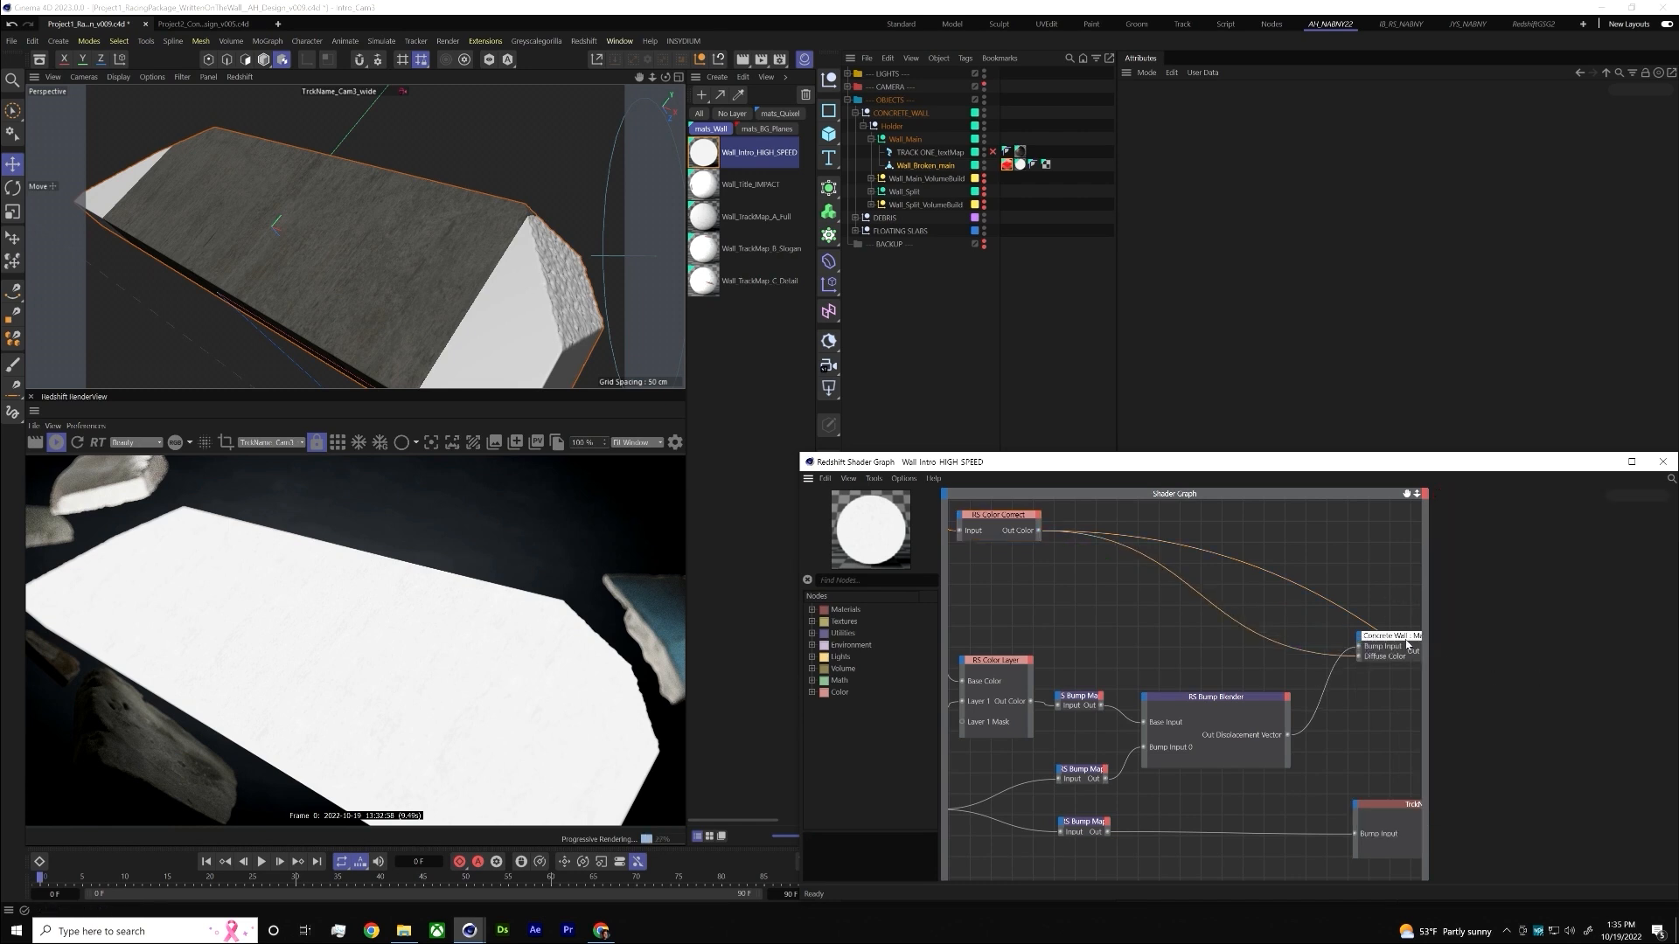
{"action": "middle_click_drag", "start_coordinate": [1405, 640], "coordinate": [1248, 619]}
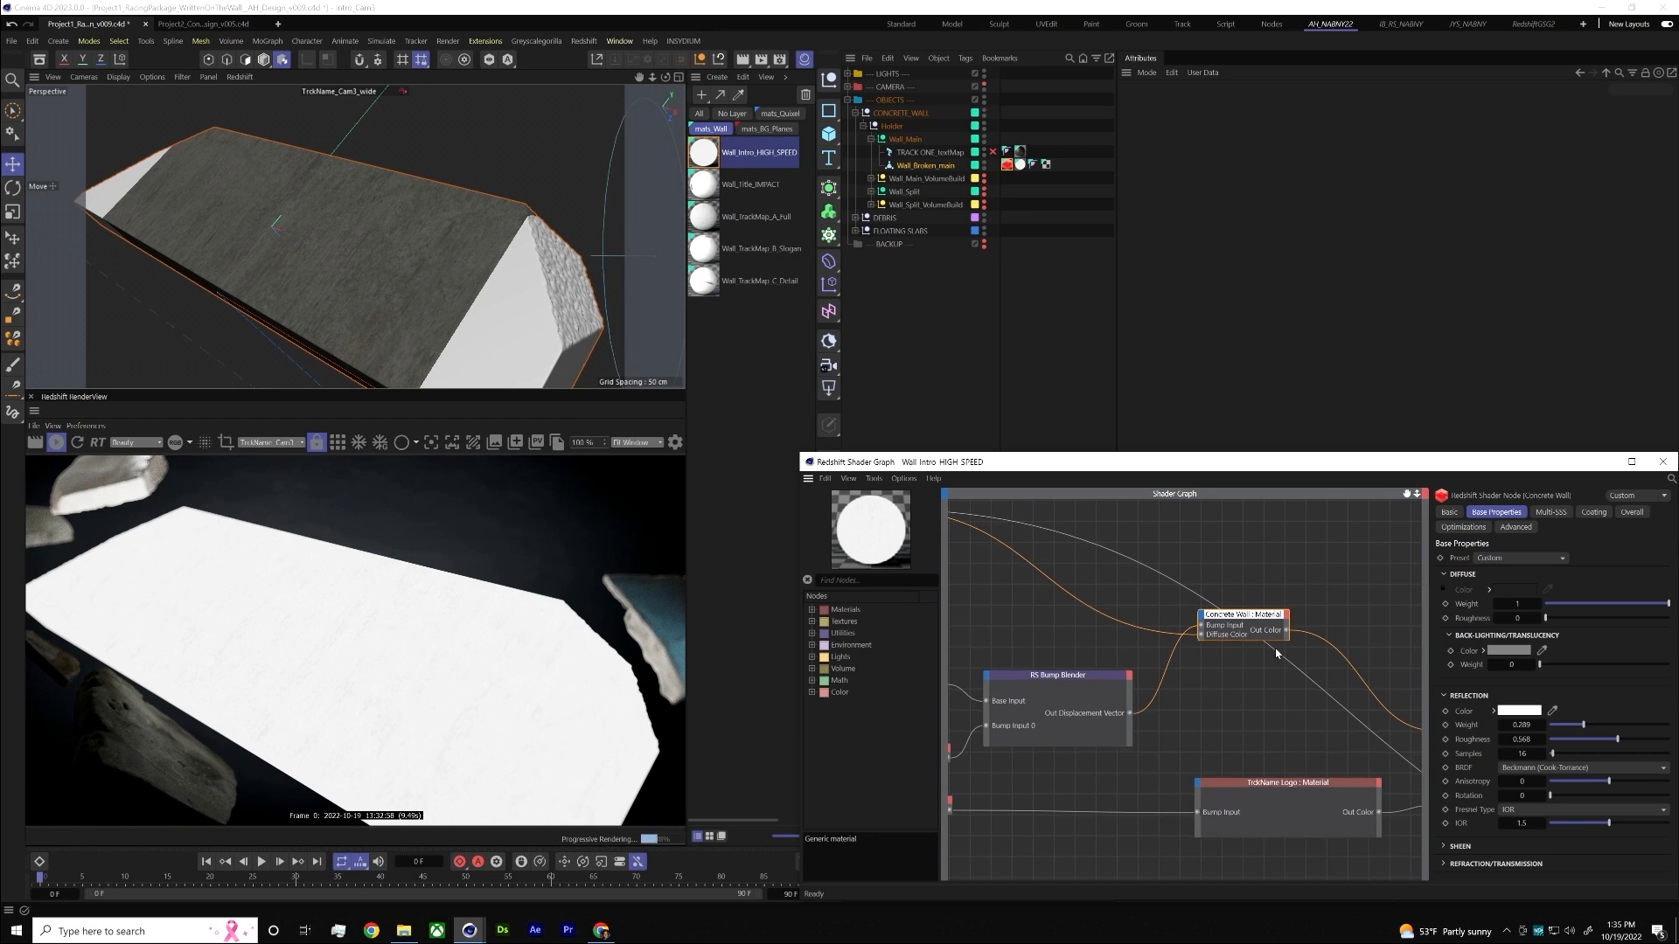
{"action": "middle_click_drag", "start_coordinate": [1278, 648], "coordinate": [1066, 605]}
{"action": "double_click", "coordinate": [1047, 578], "text": "alt"}
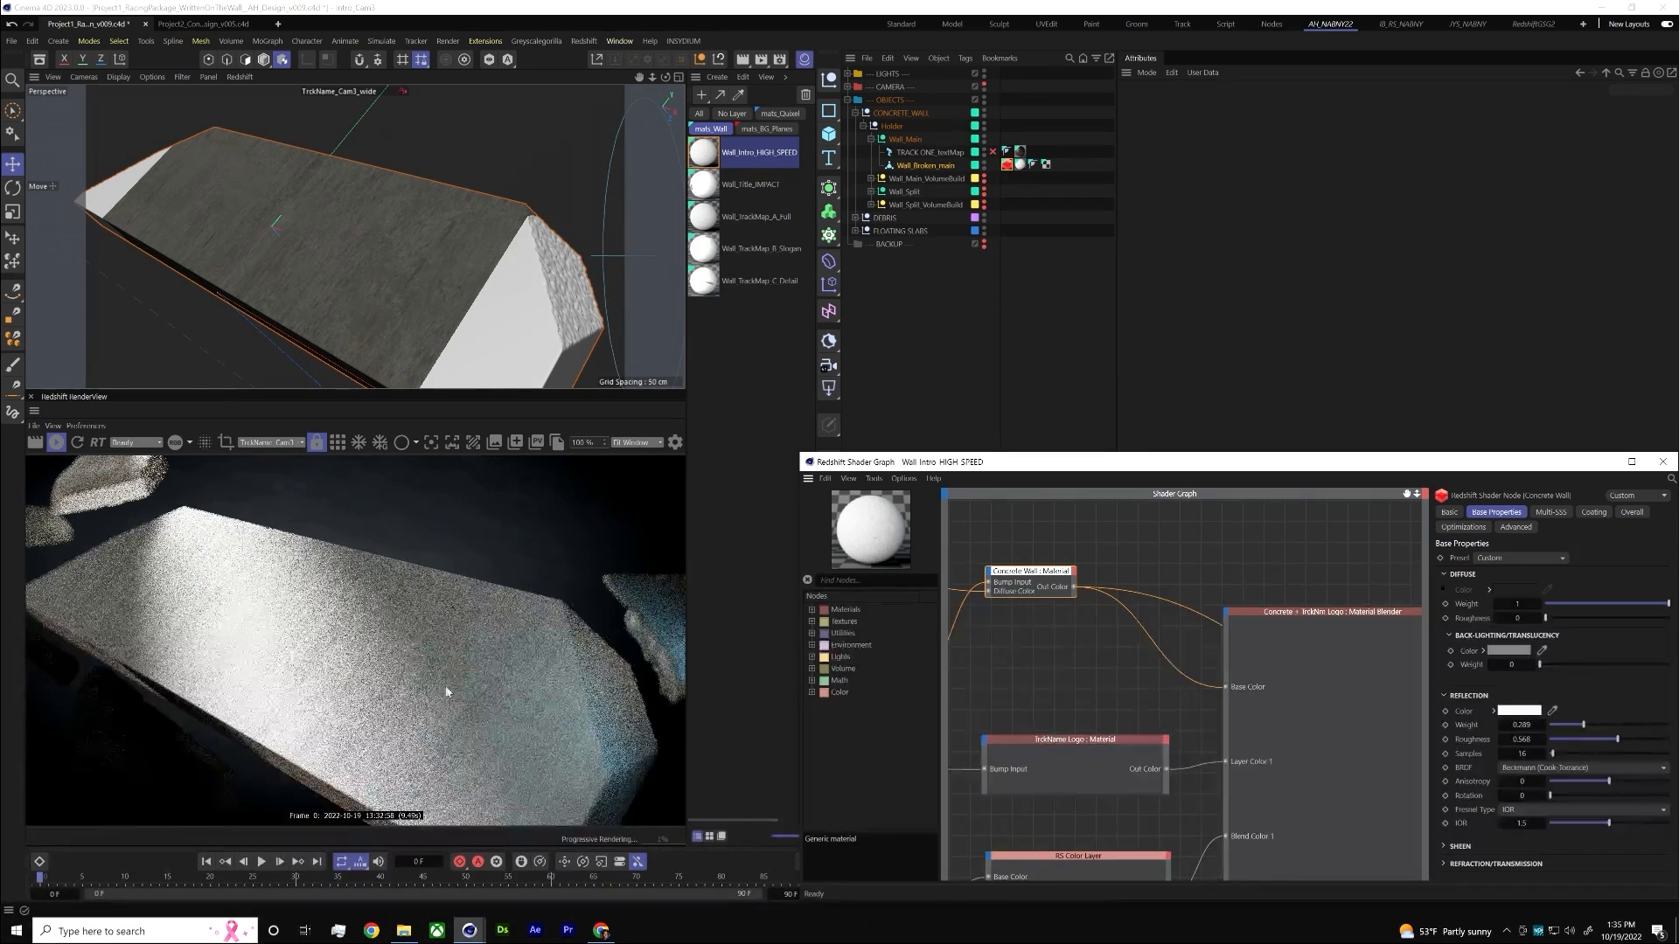
- Show the red TrckName Logo material's base properties and preview that material on the wall
{"action": "middle_click_drag", "start_coordinate": [962, 633], "coordinate": [1221, 723]}
{"action": "left_click", "coordinate": [1233, 721]}
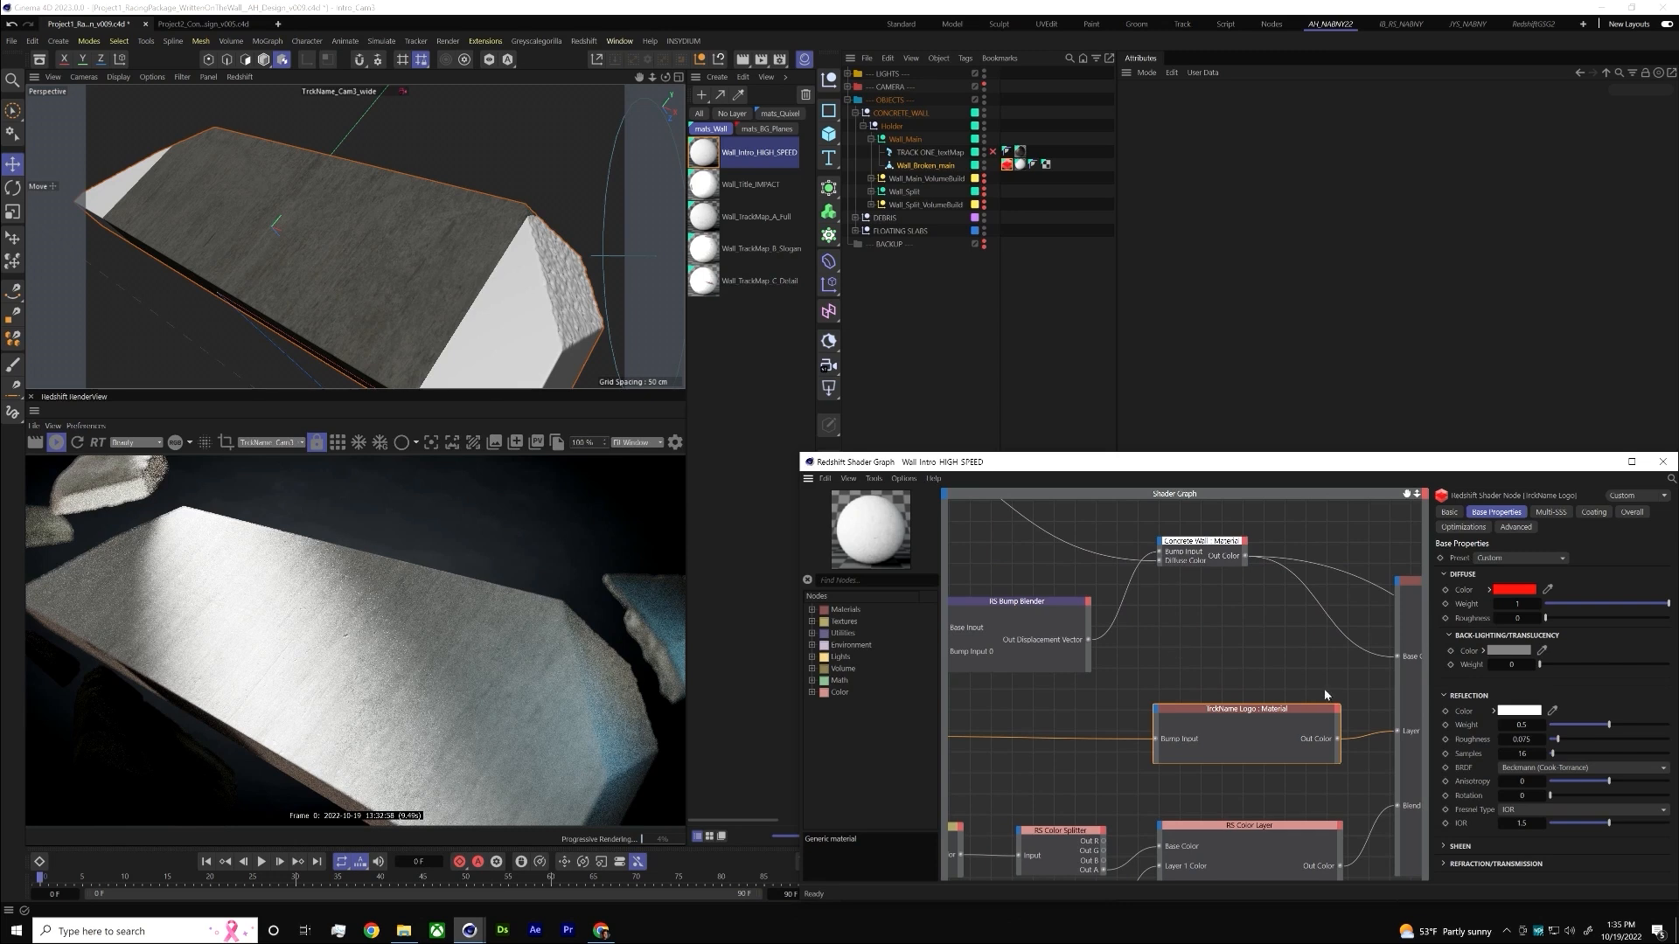
{"action": "left_click_drag", "start_coordinate": [1336, 739], "coordinate": [1397, 741]}
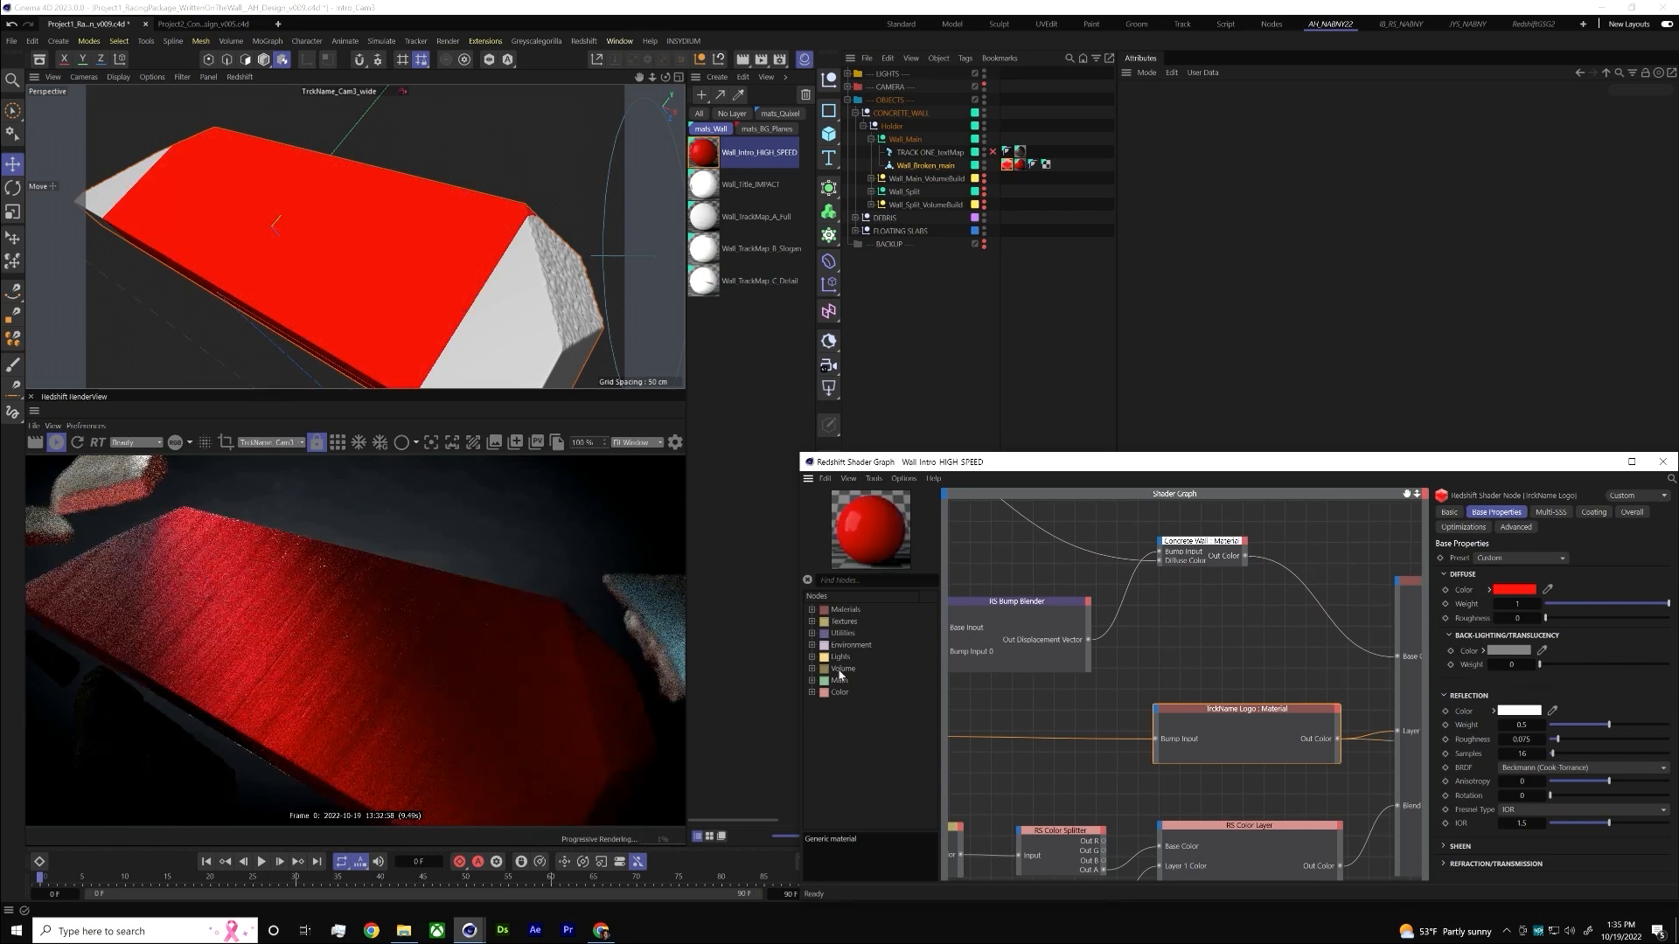
- Open the 4K Normal texture node's image feeding the logo's bump to examine it, and close the image viewer
{"action": "middle_click_drag", "start_coordinate": [1021, 697], "coordinate": [1128, 641]}
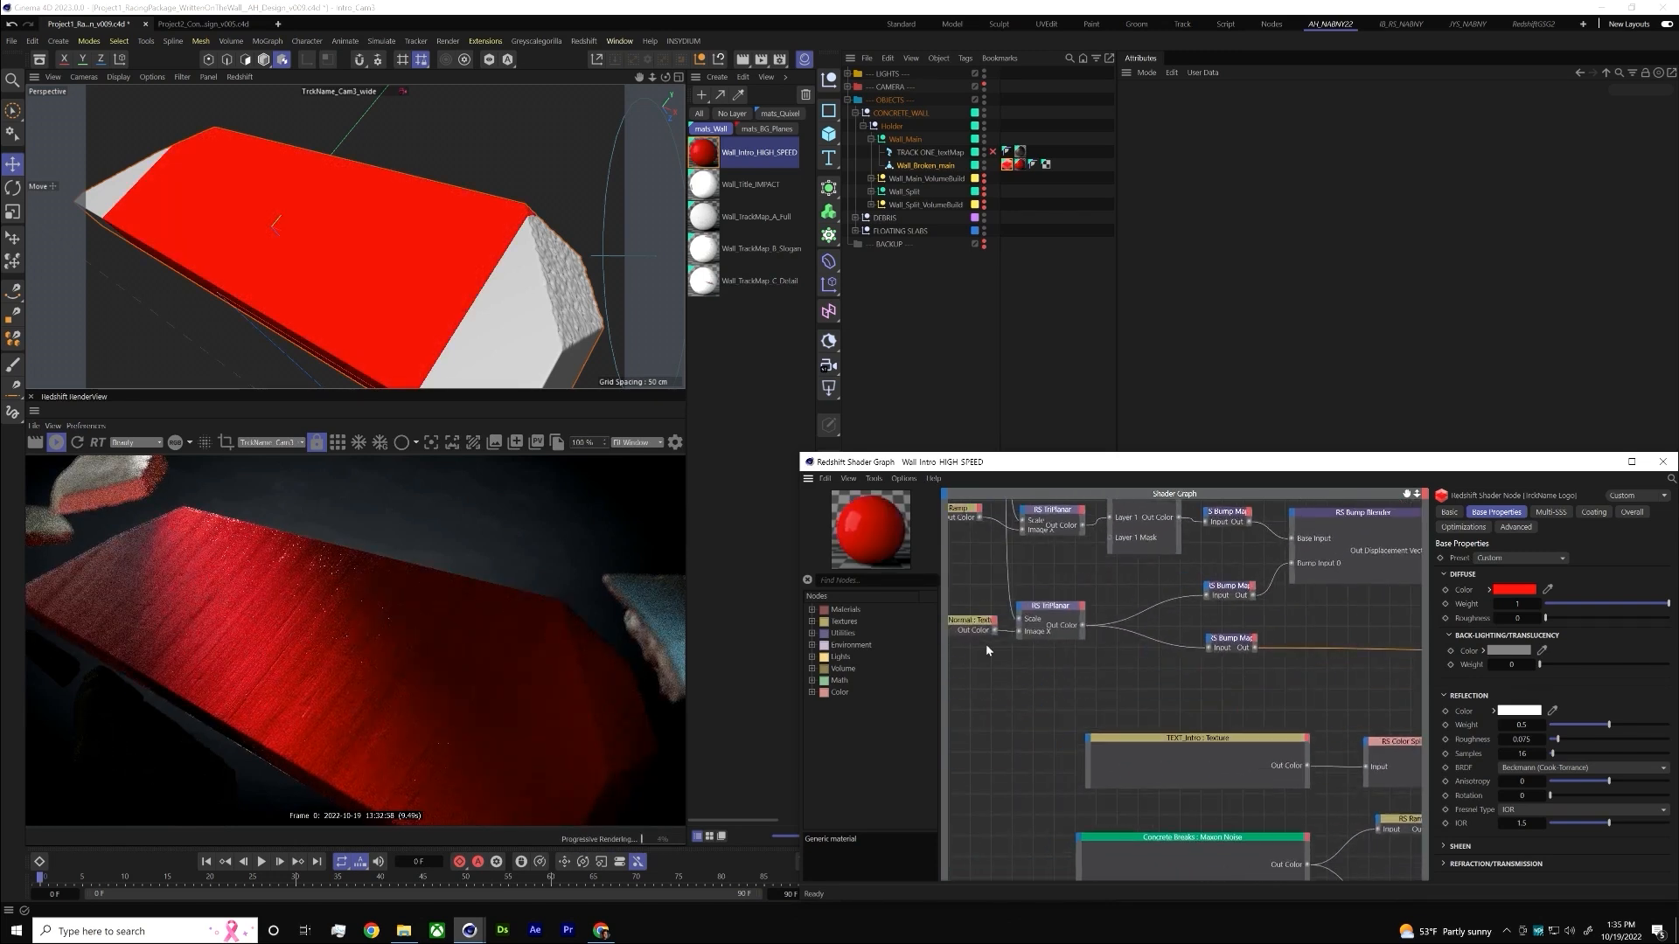
{"action": "middle_click_drag", "start_coordinate": [985, 644], "coordinate": [1040, 700]}
{"action": "left_click", "coordinate": [1037, 692]}
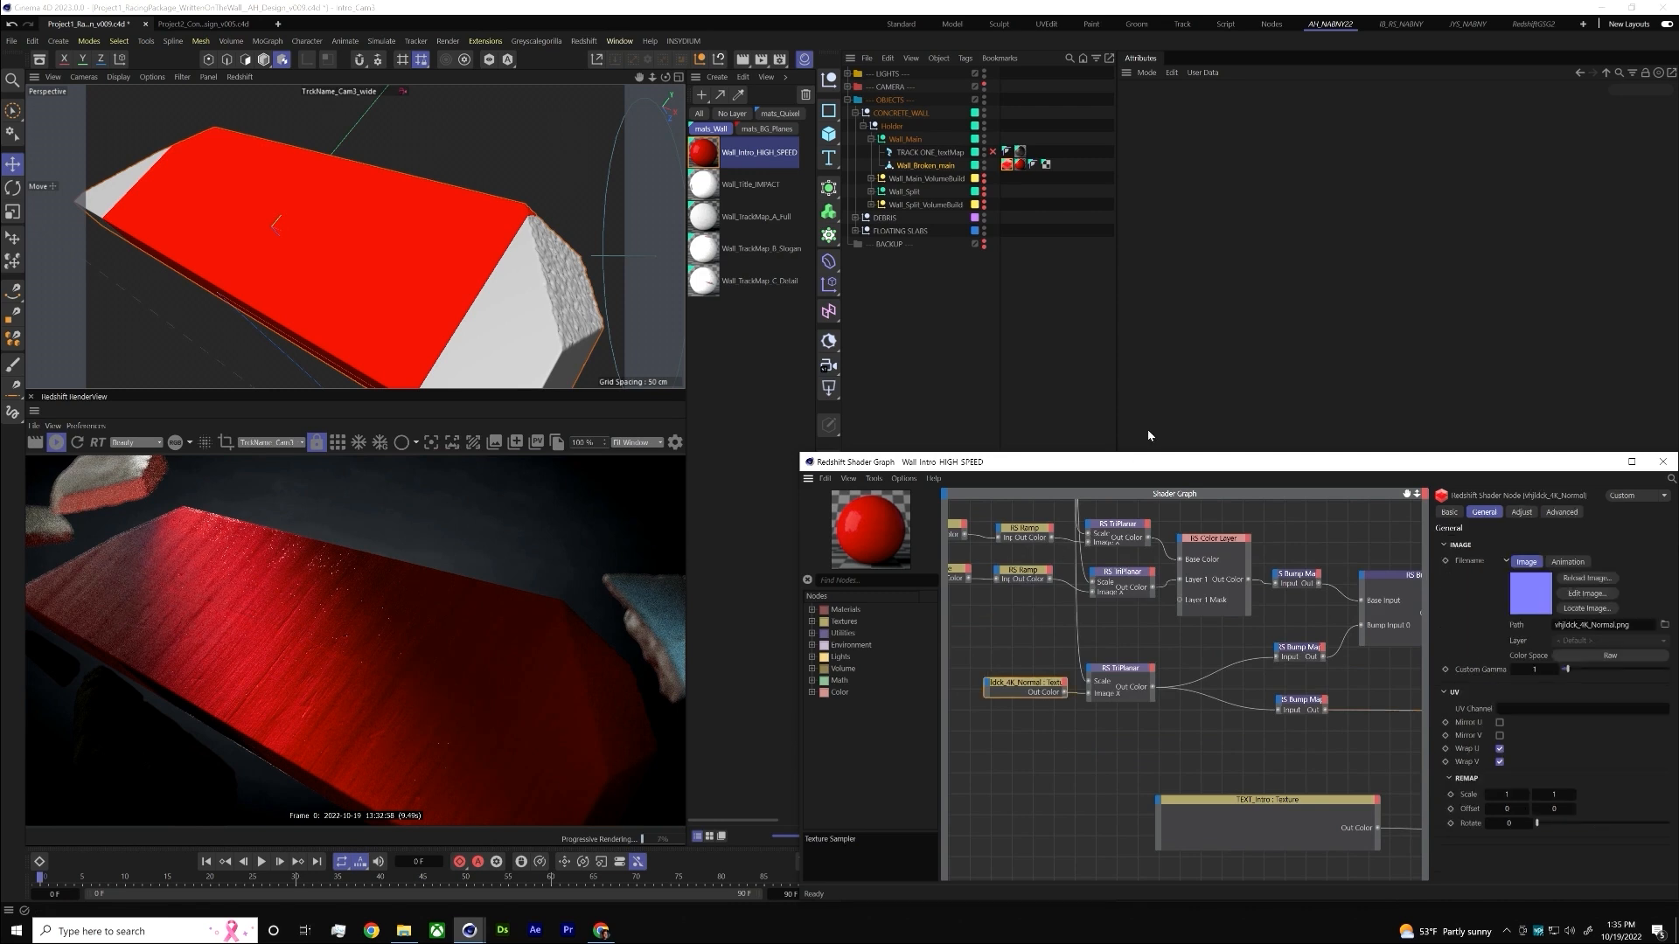
{"action": "left_click", "coordinate": [1584, 594]}
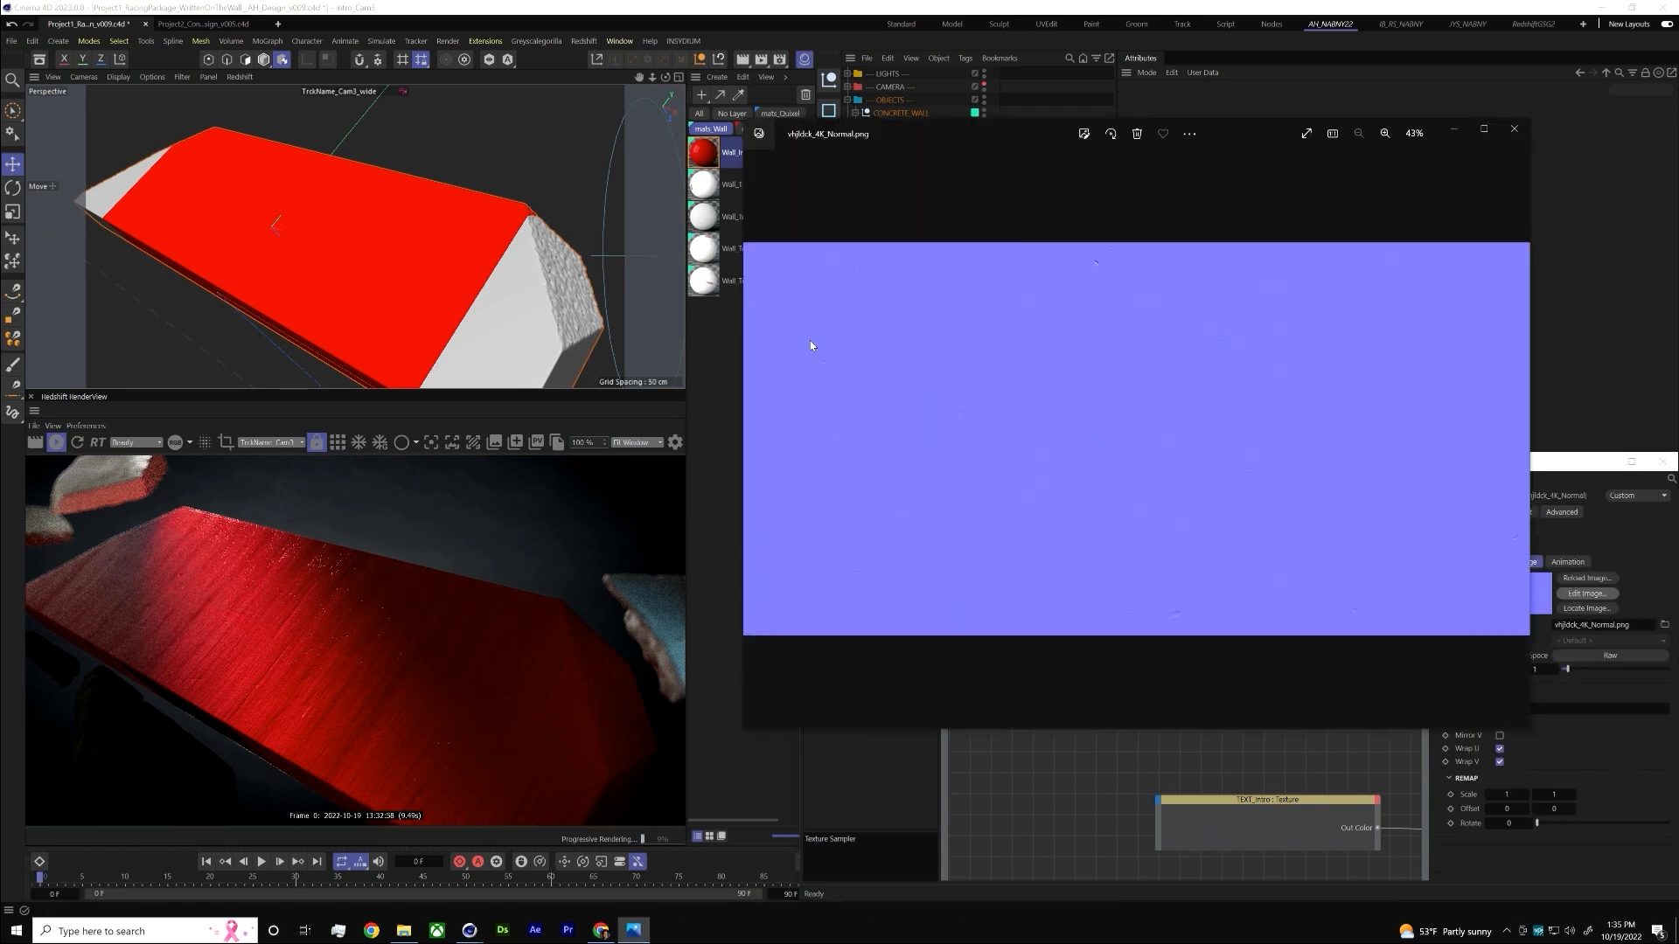
{"action": "left_click", "coordinate": [1512, 136]}
- Trace the bump nodes from the RS Ramp to the Material Blender combining concrete and logo, and show the blender's layer properties
{"action": "middle_click_drag", "start_coordinate": [1291, 719], "coordinate": [1332, 814]}
{"action": "left_click", "coordinate": [1063, 665]}
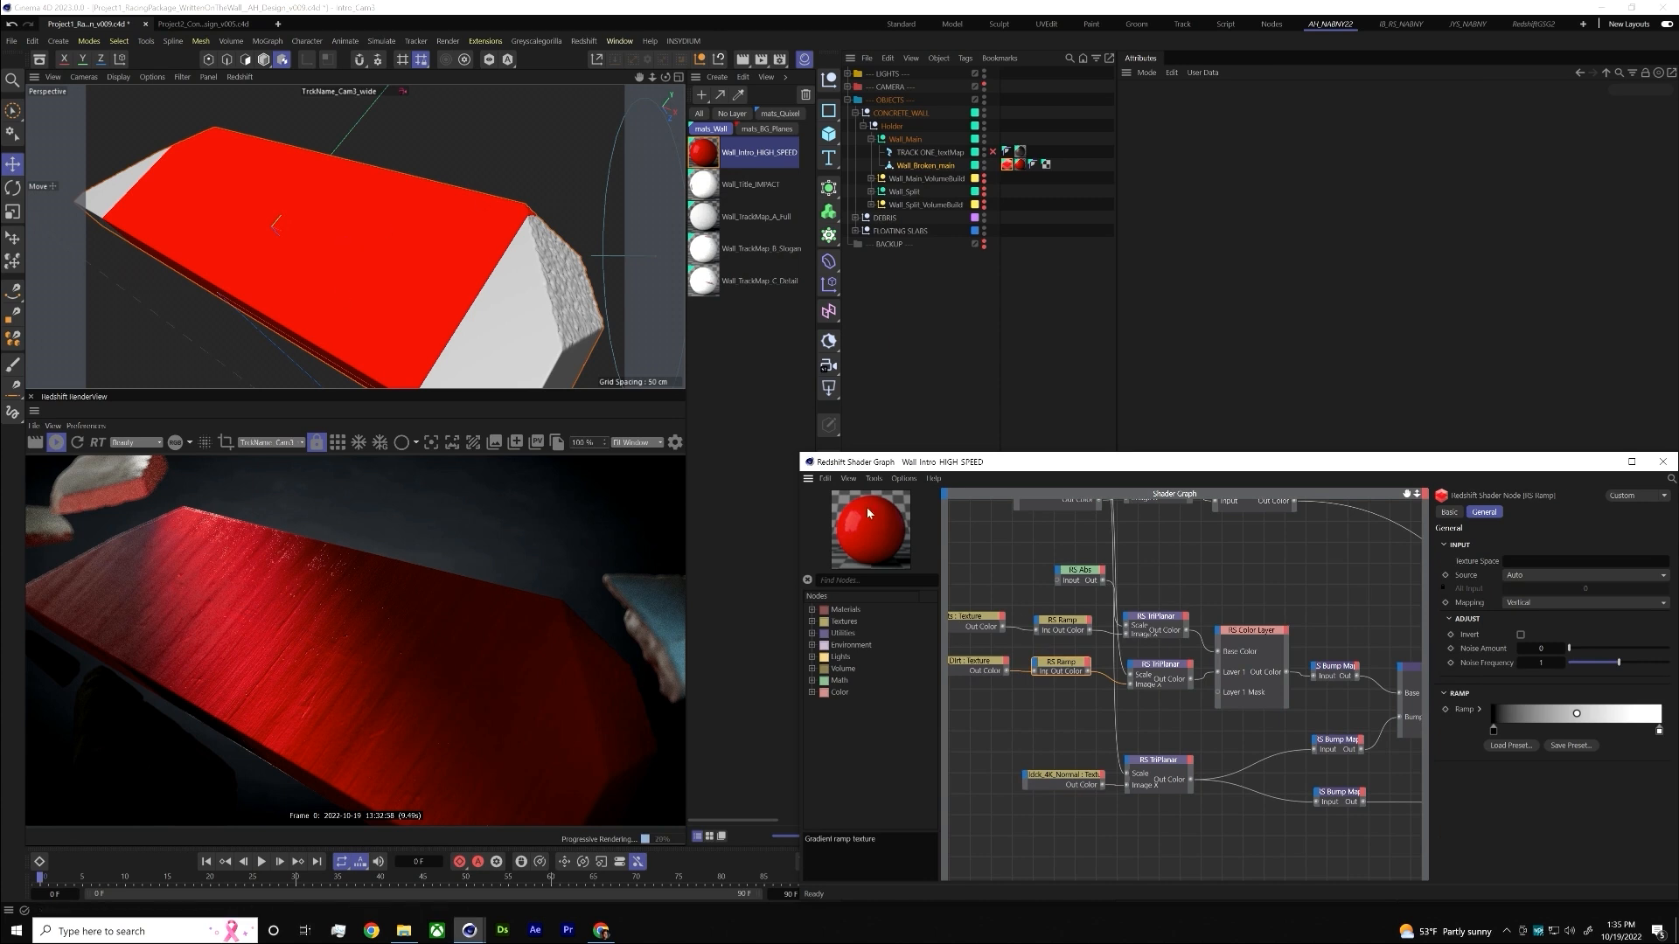
{"action": "middle_click_drag", "start_coordinate": [1321, 739], "coordinate": [1043, 621]}
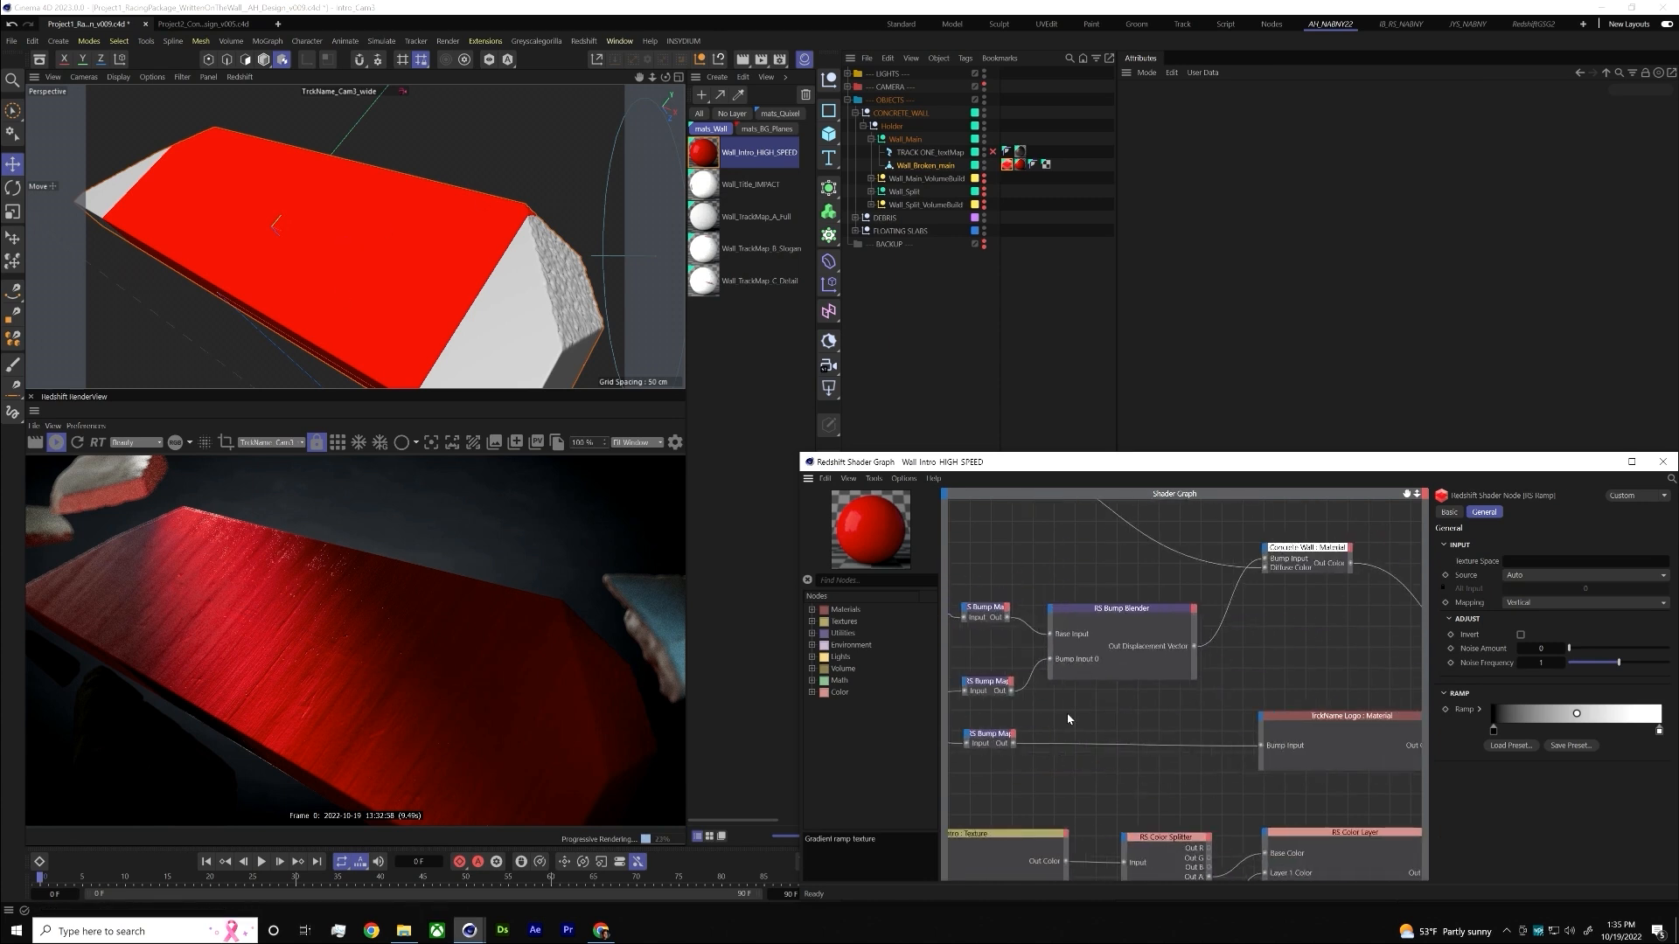
{"action": "middle_click_drag", "start_coordinate": [1067, 719], "coordinate": [1062, 651]}
{"action": "middle_click_drag", "start_coordinate": [1351, 662], "coordinate": [1206, 647]}
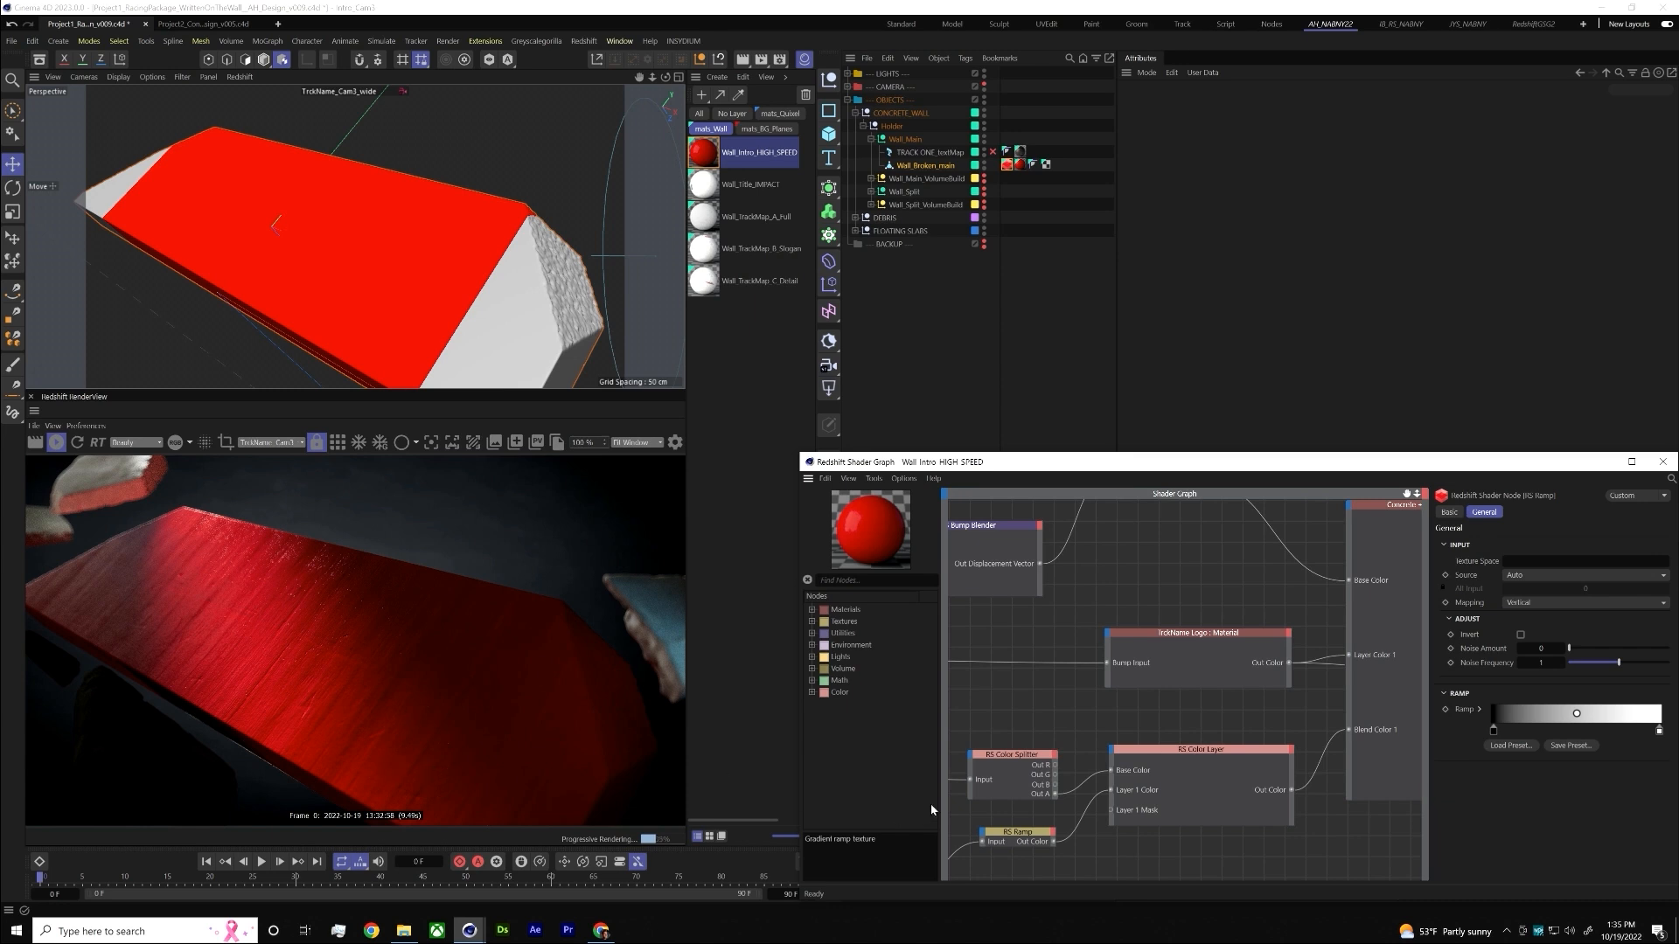
{"action": "middle_click_drag", "start_coordinate": [1374, 653], "coordinate": [1154, 680]}
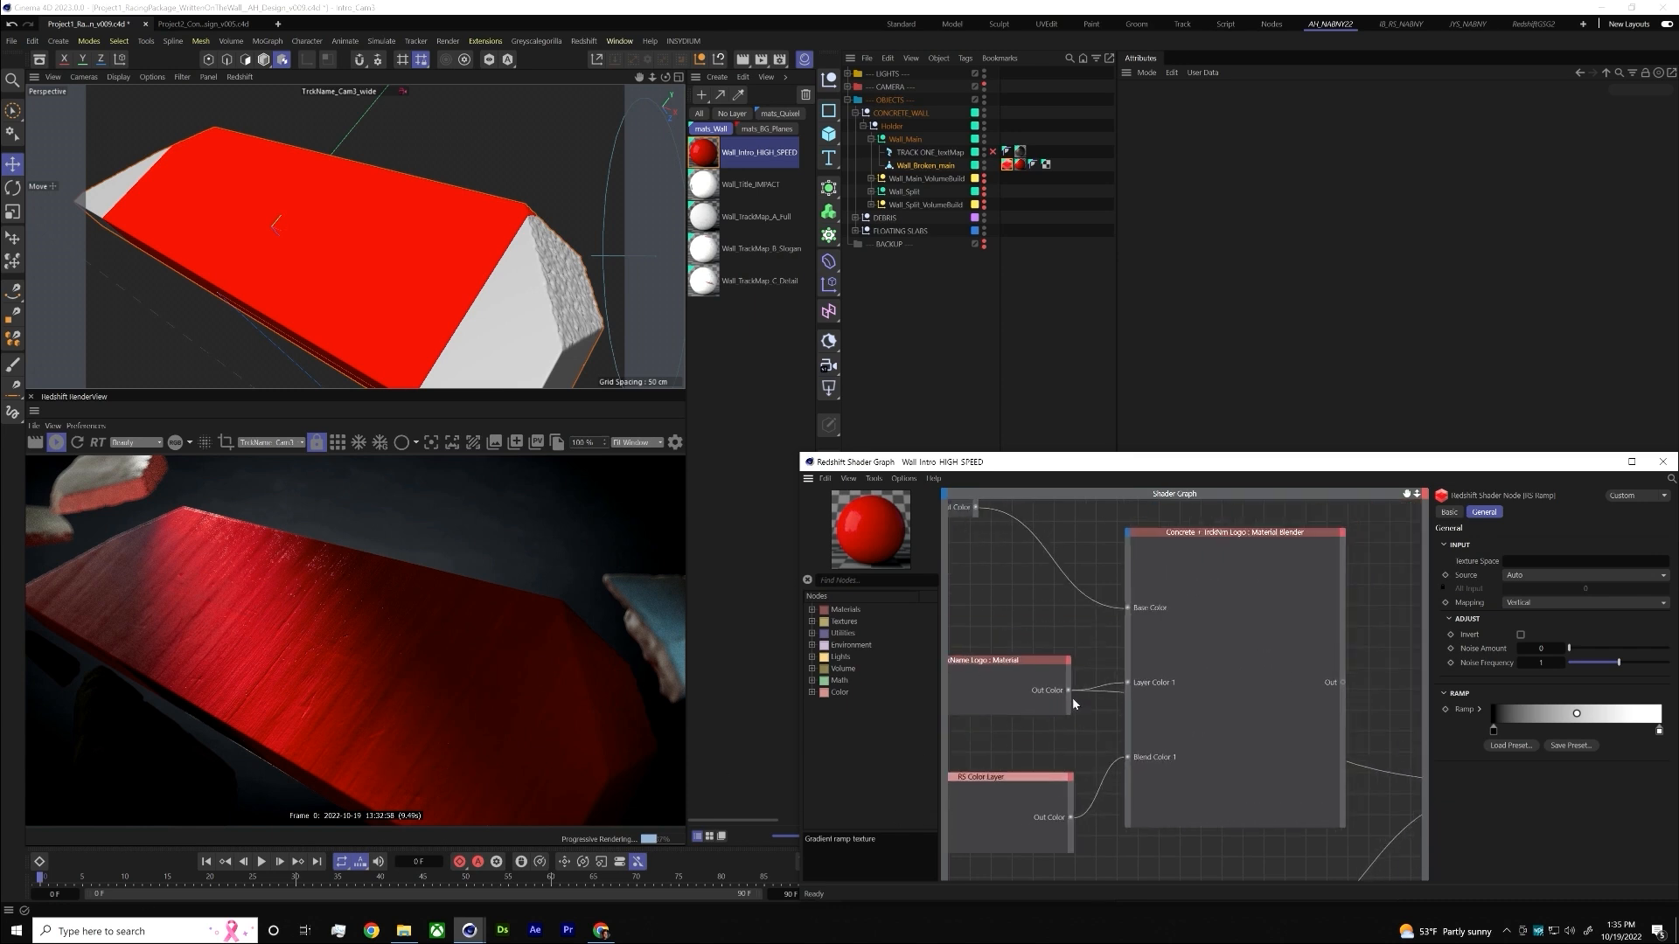
{"action": "left_click", "coordinate": [1282, 614]}
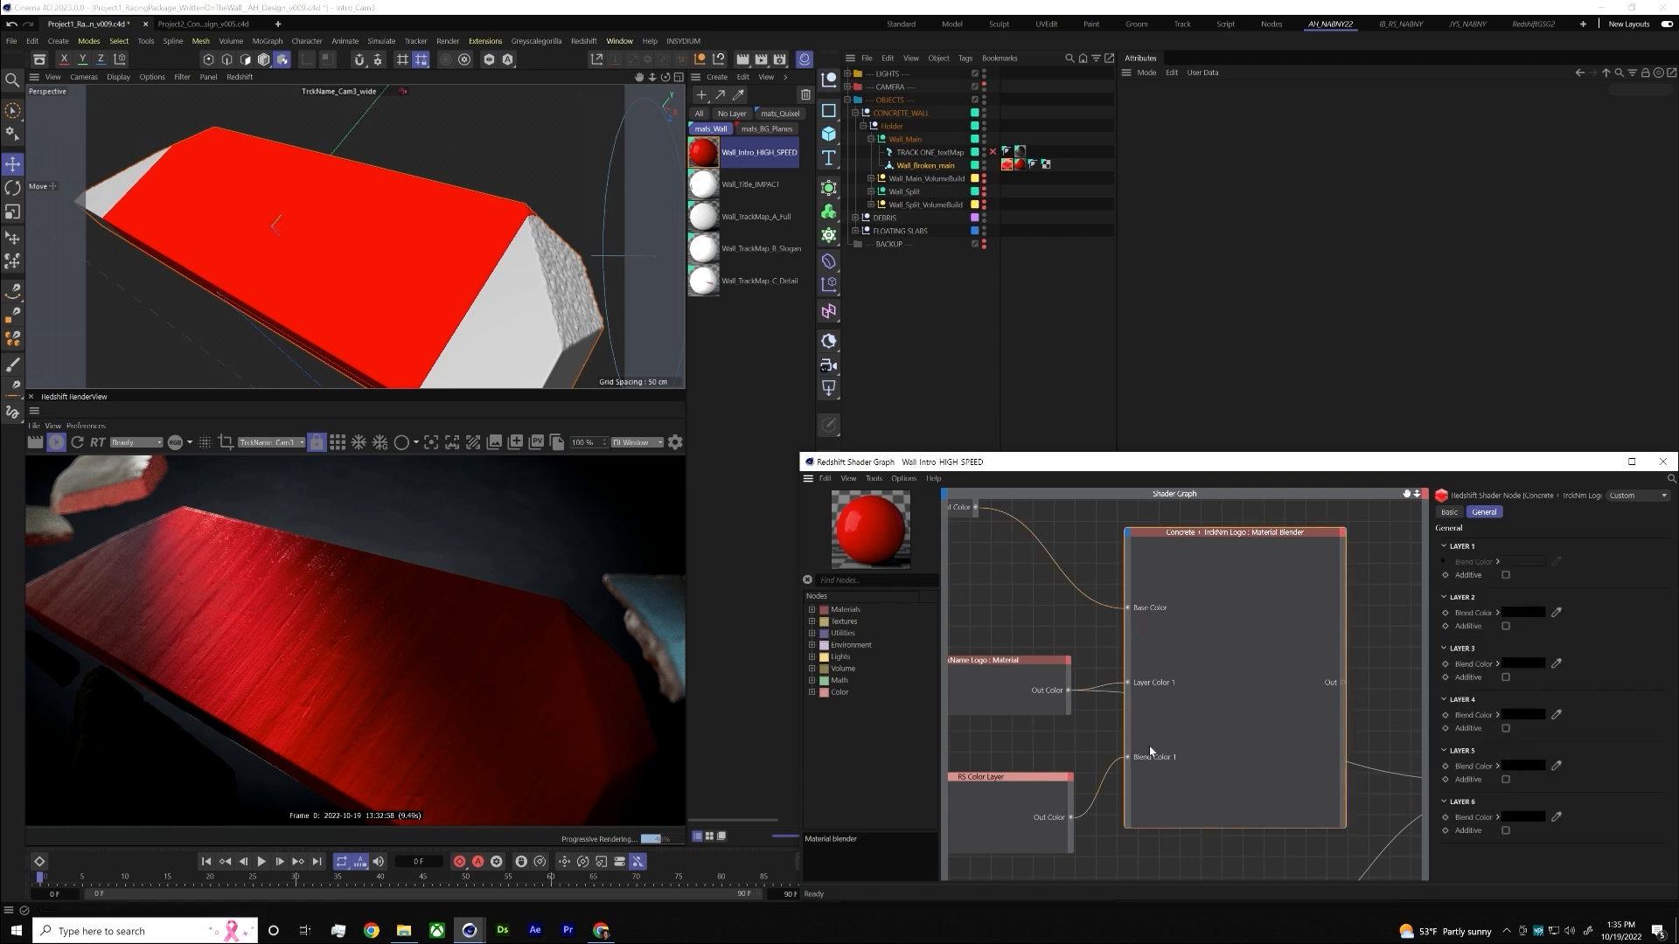
- Open the TEXT_Intro texture node's image to examine it, close the image viewer, and show the connected RS Color Splitter's properties
{"action": "middle_click_drag", "start_coordinate": [1055, 749], "coordinate": [1090, 685]}
{"action": "left_click", "coordinate": [1092, 683]}
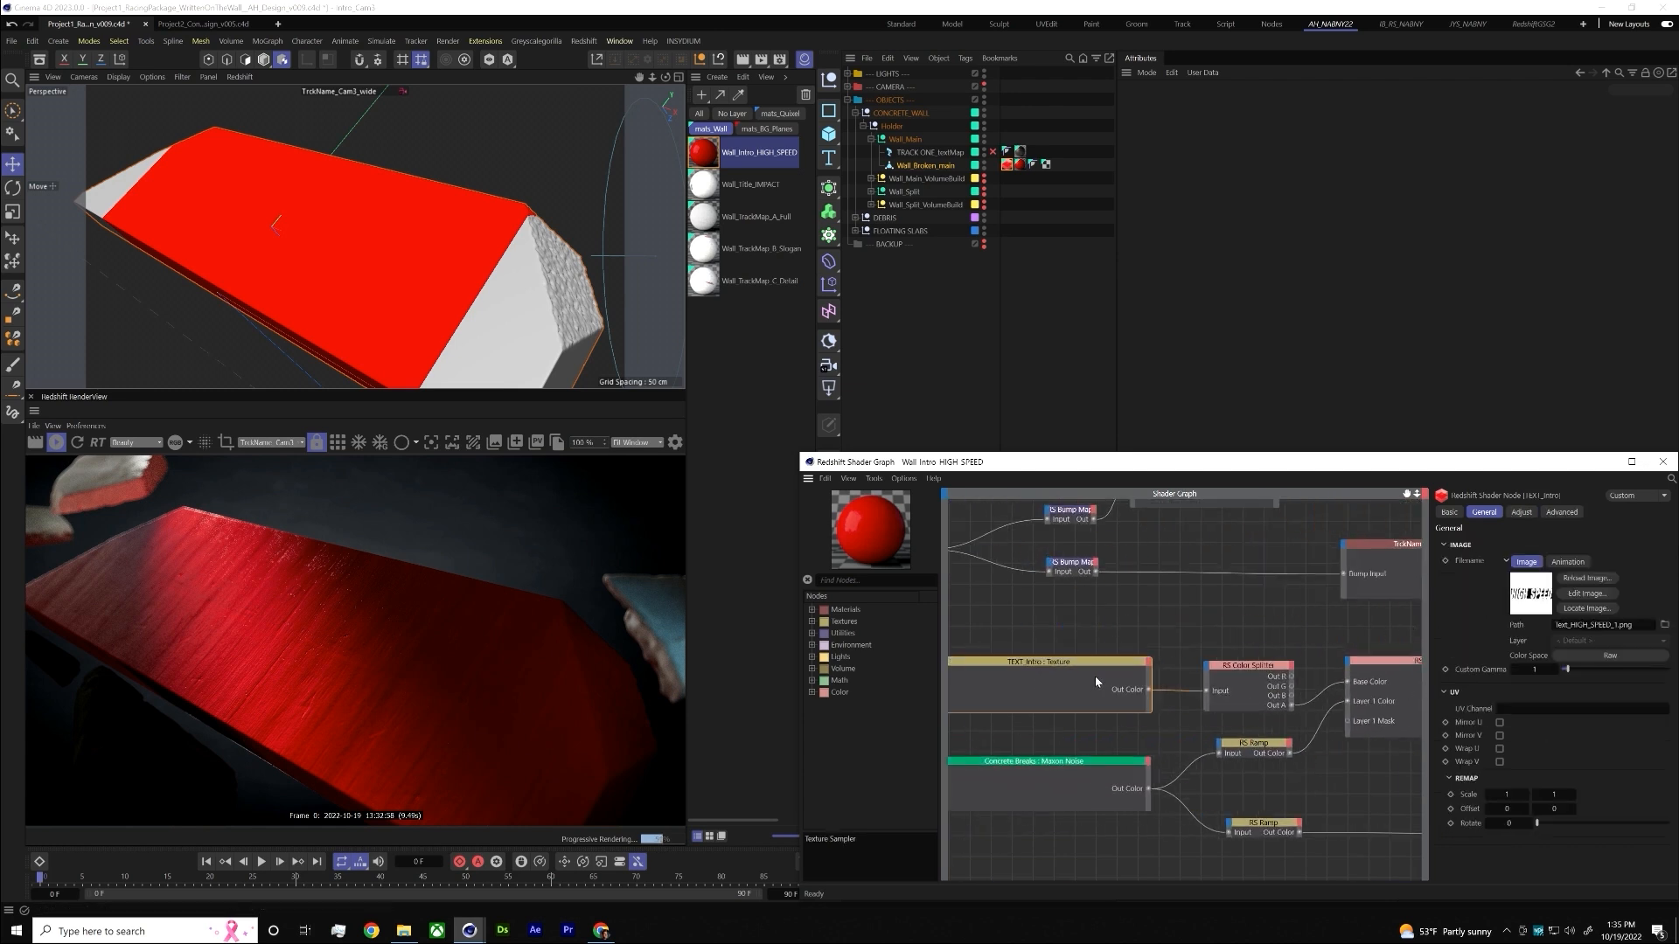
{"action": "left_click", "coordinate": [1583, 593]}
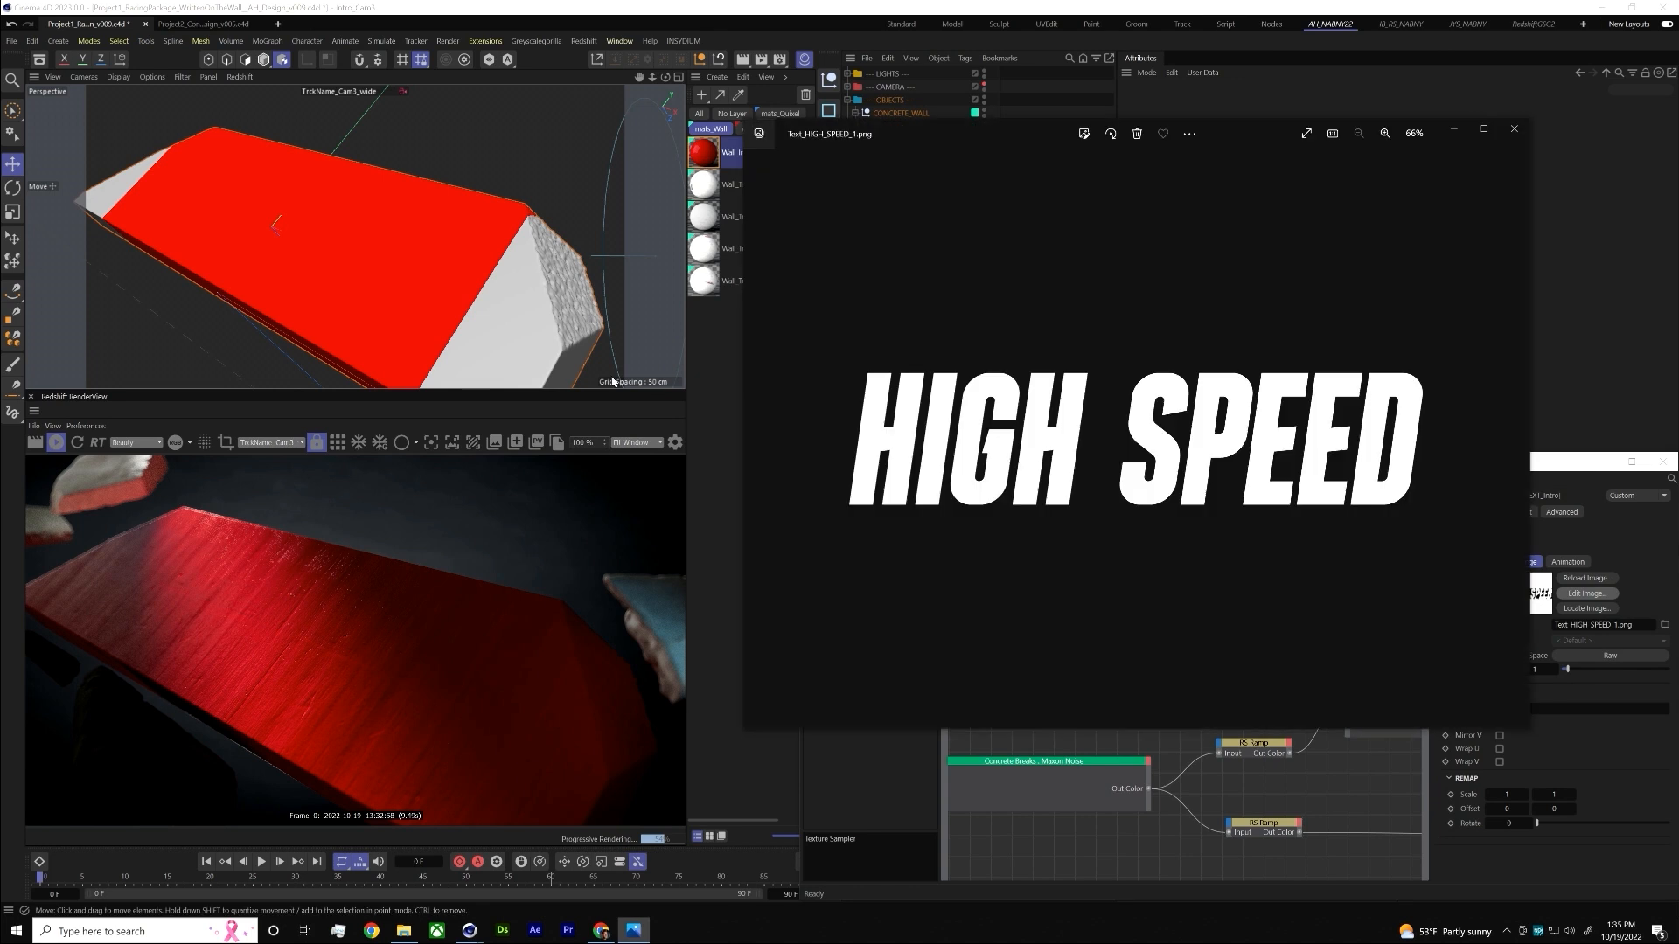
{"action": "left_click", "coordinate": [1526, 133]}
{"action": "left_click", "coordinate": [1226, 690]}
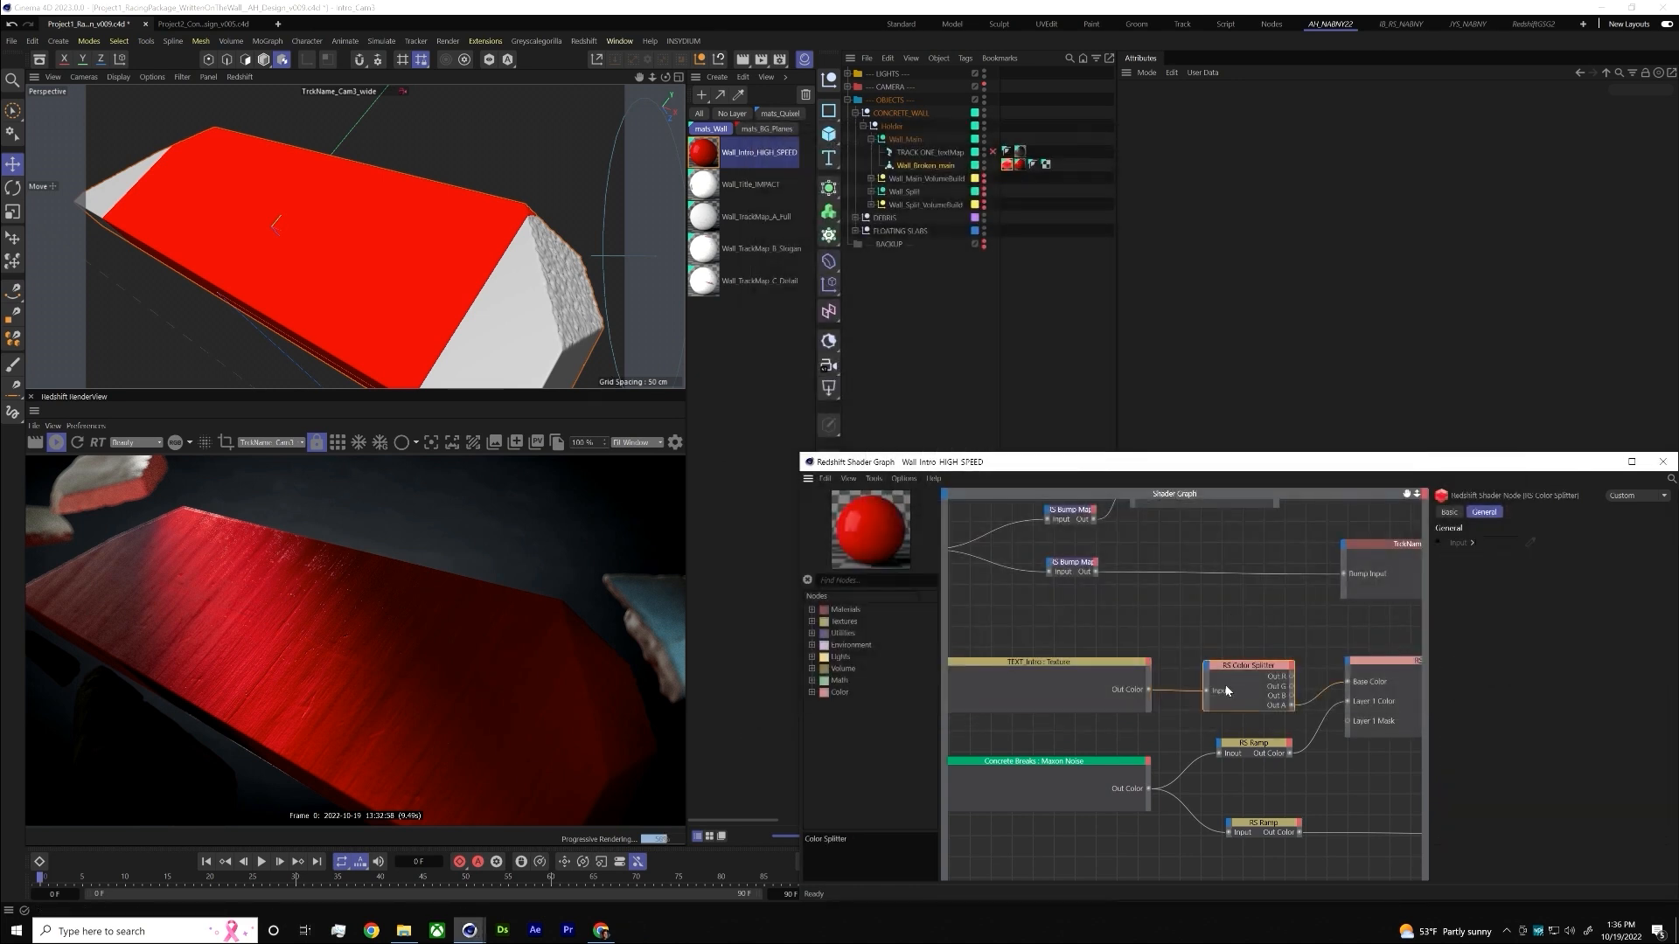
- Preview the RS Color Splitter's output on the wall to view the HIGH SPEED text texture by itself
{"action": "middle_click_drag", "start_coordinate": [1326, 710], "coordinate": [1179, 654]}
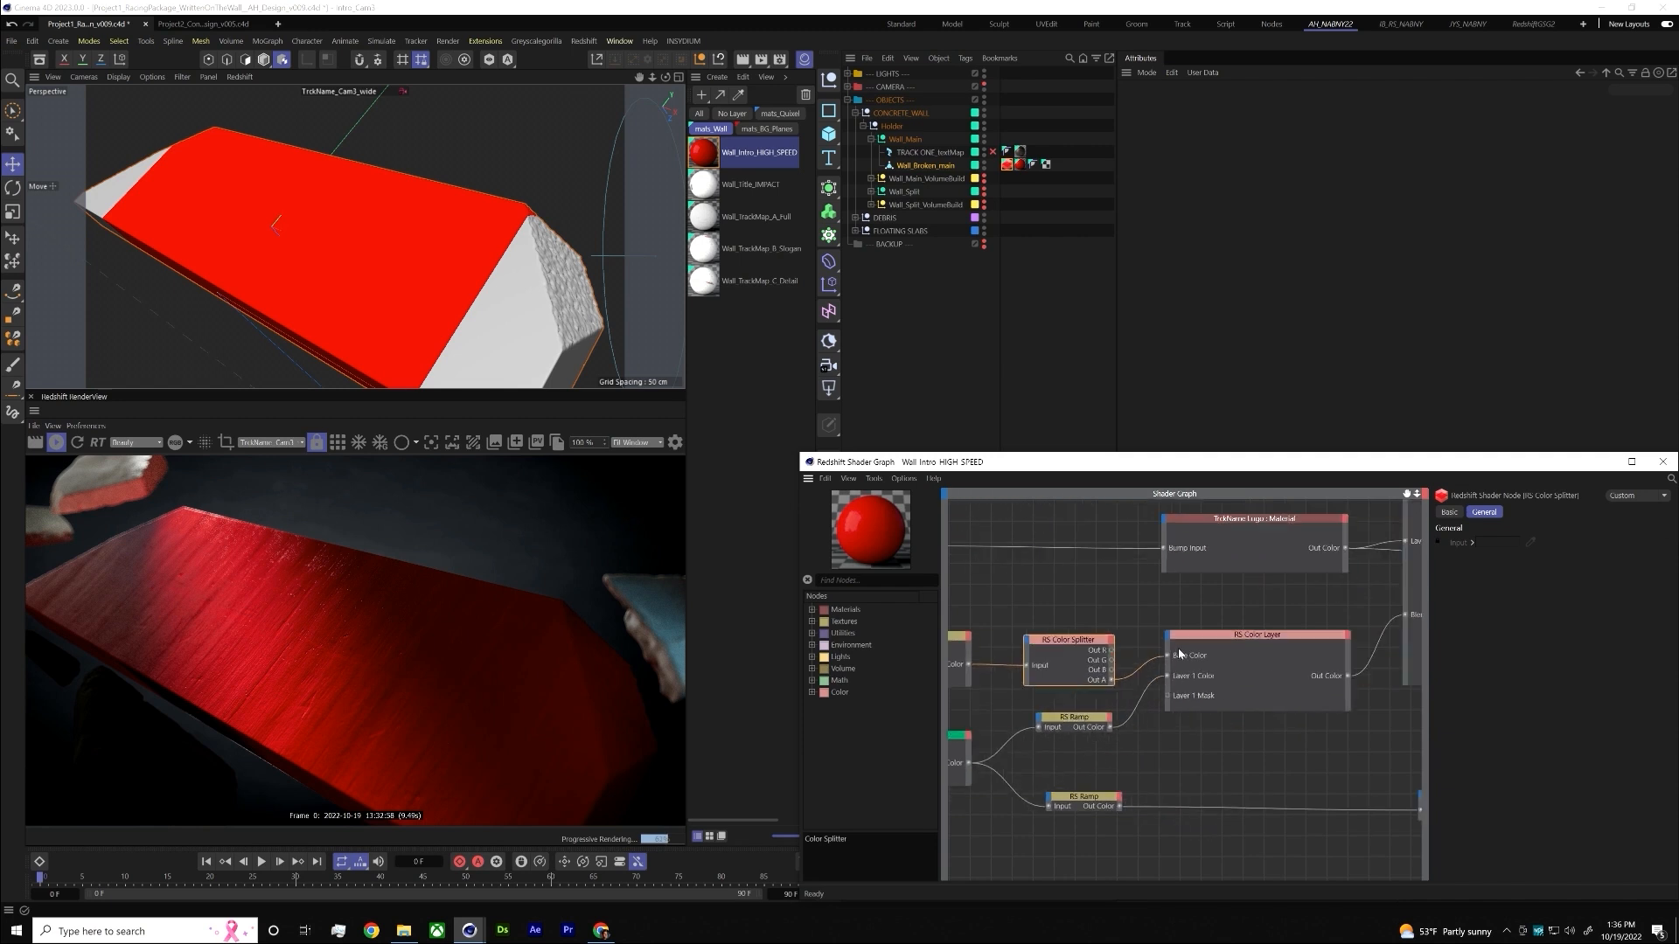
{"action": "left_click_drag", "start_coordinate": [1111, 650], "coordinate": [1167, 655]}
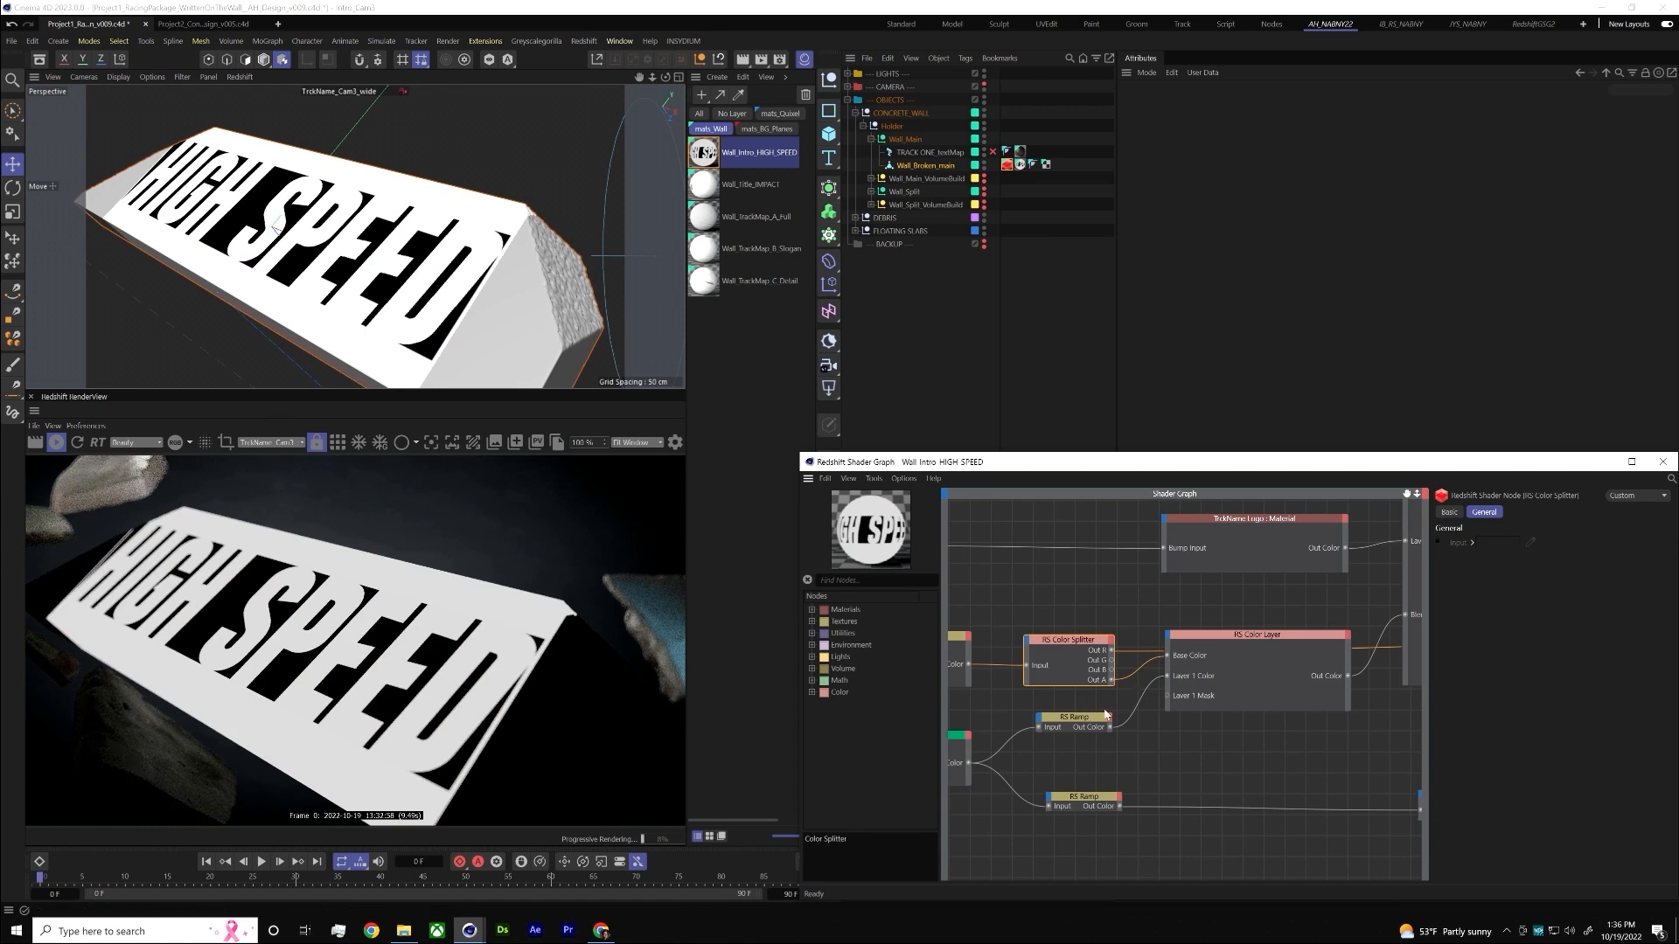
{"action": "middle_click_drag", "start_coordinate": [1106, 715], "coordinate": [1135, 720]}
- Review the RS Color Layer node's Layer 1 settings and the available Color nodes
{"action": "left_click", "coordinate": [1289, 673]}
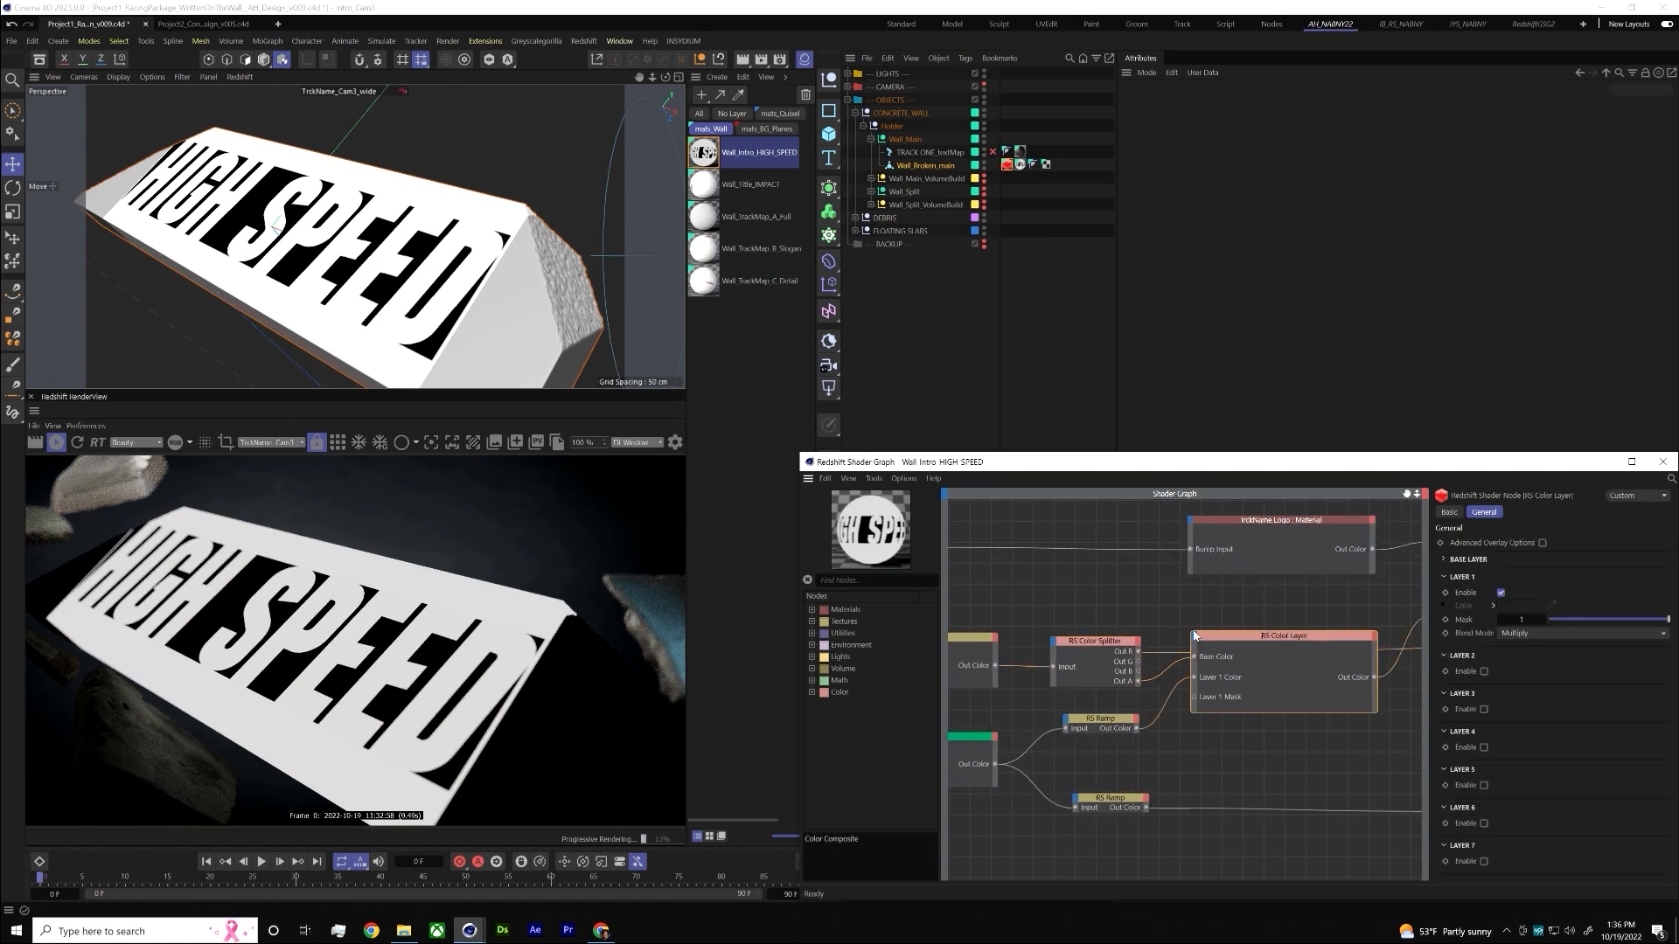
{"action": "left_click", "coordinate": [812, 693]}
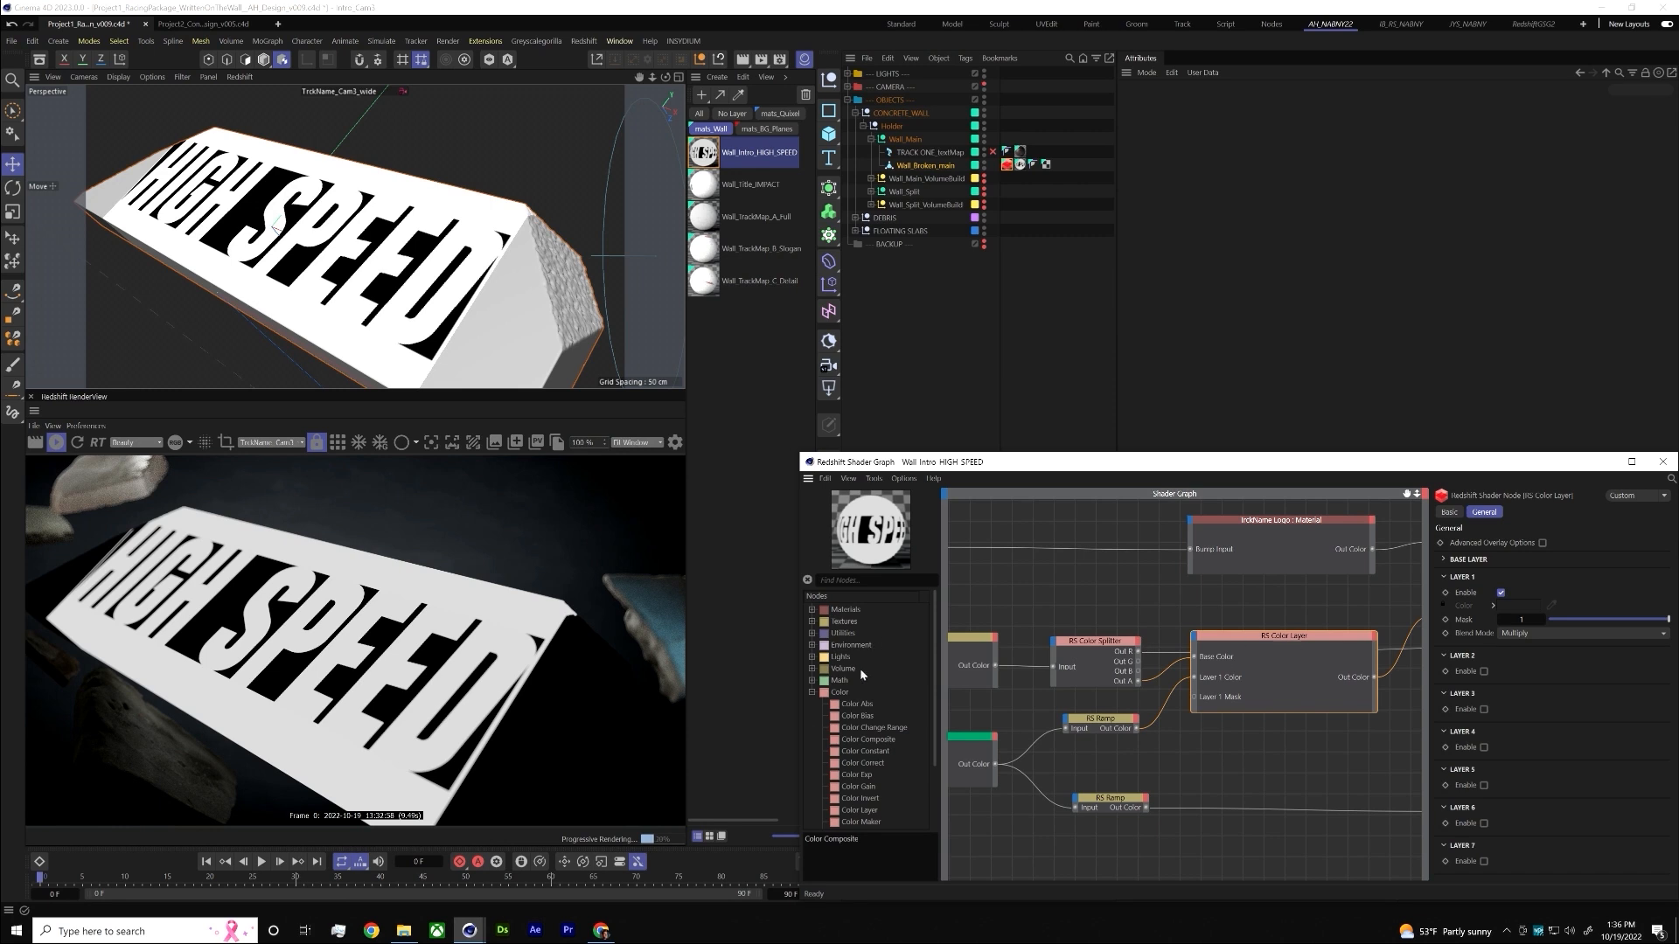
{"action": "left_click", "coordinate": [811, 692]}
{"action": "middle_click_drag", "start_coordinate": [1111, 706], "coordinate": [1245, 683]}
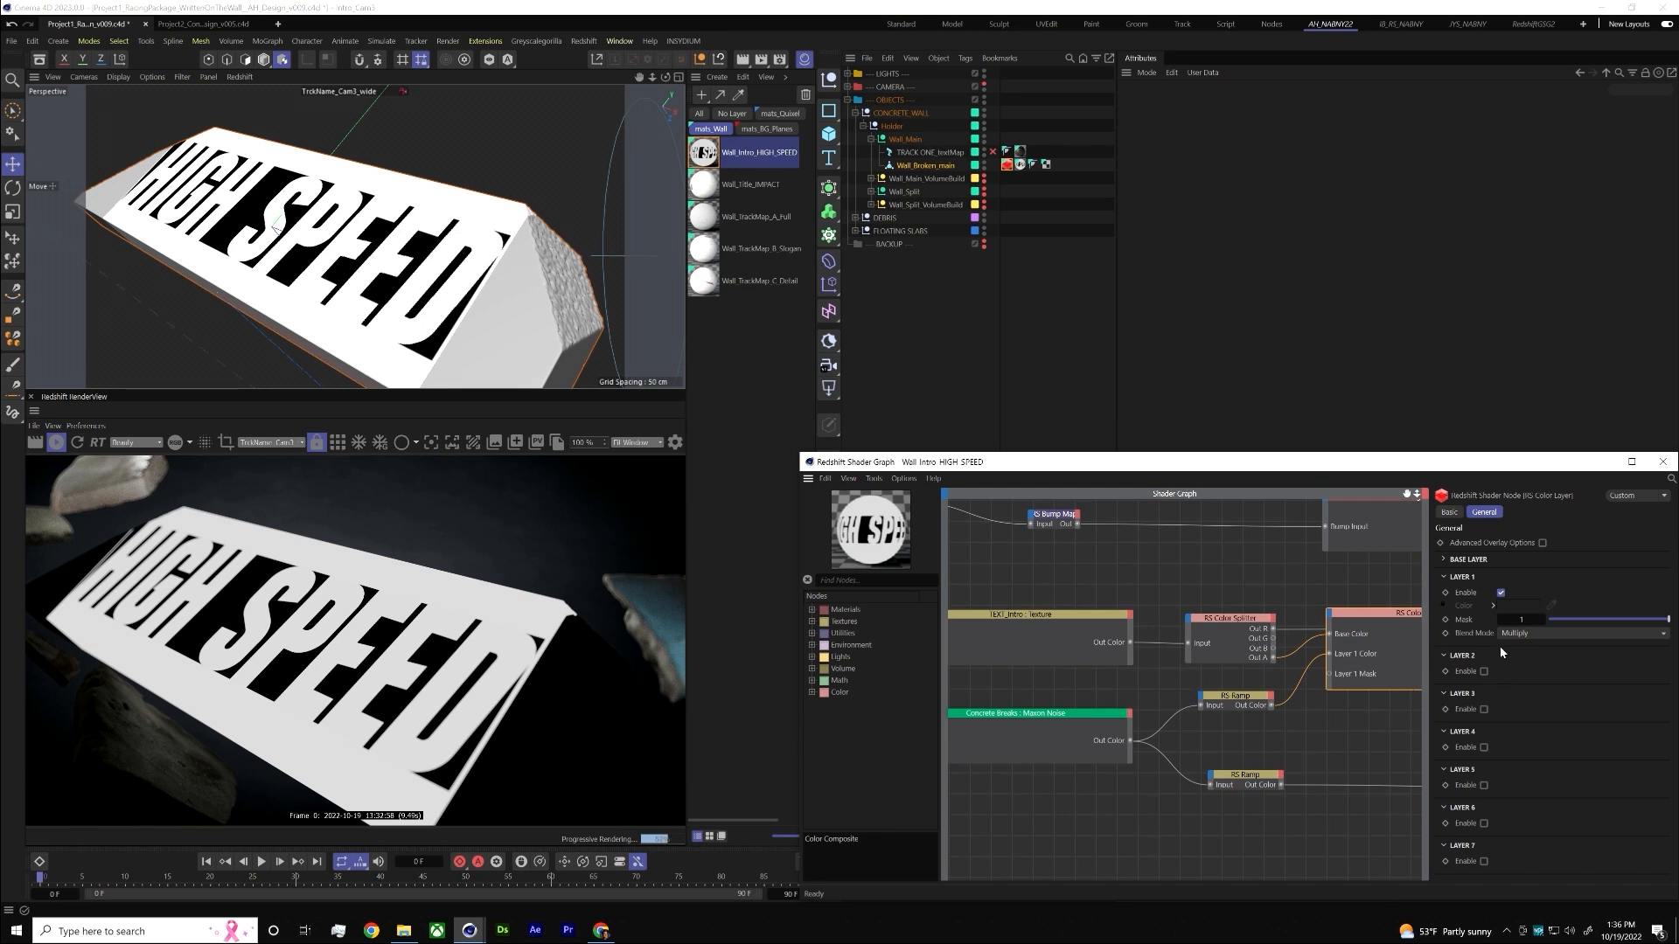
{"action": "left_click", "coordinate": [1104, 720]}
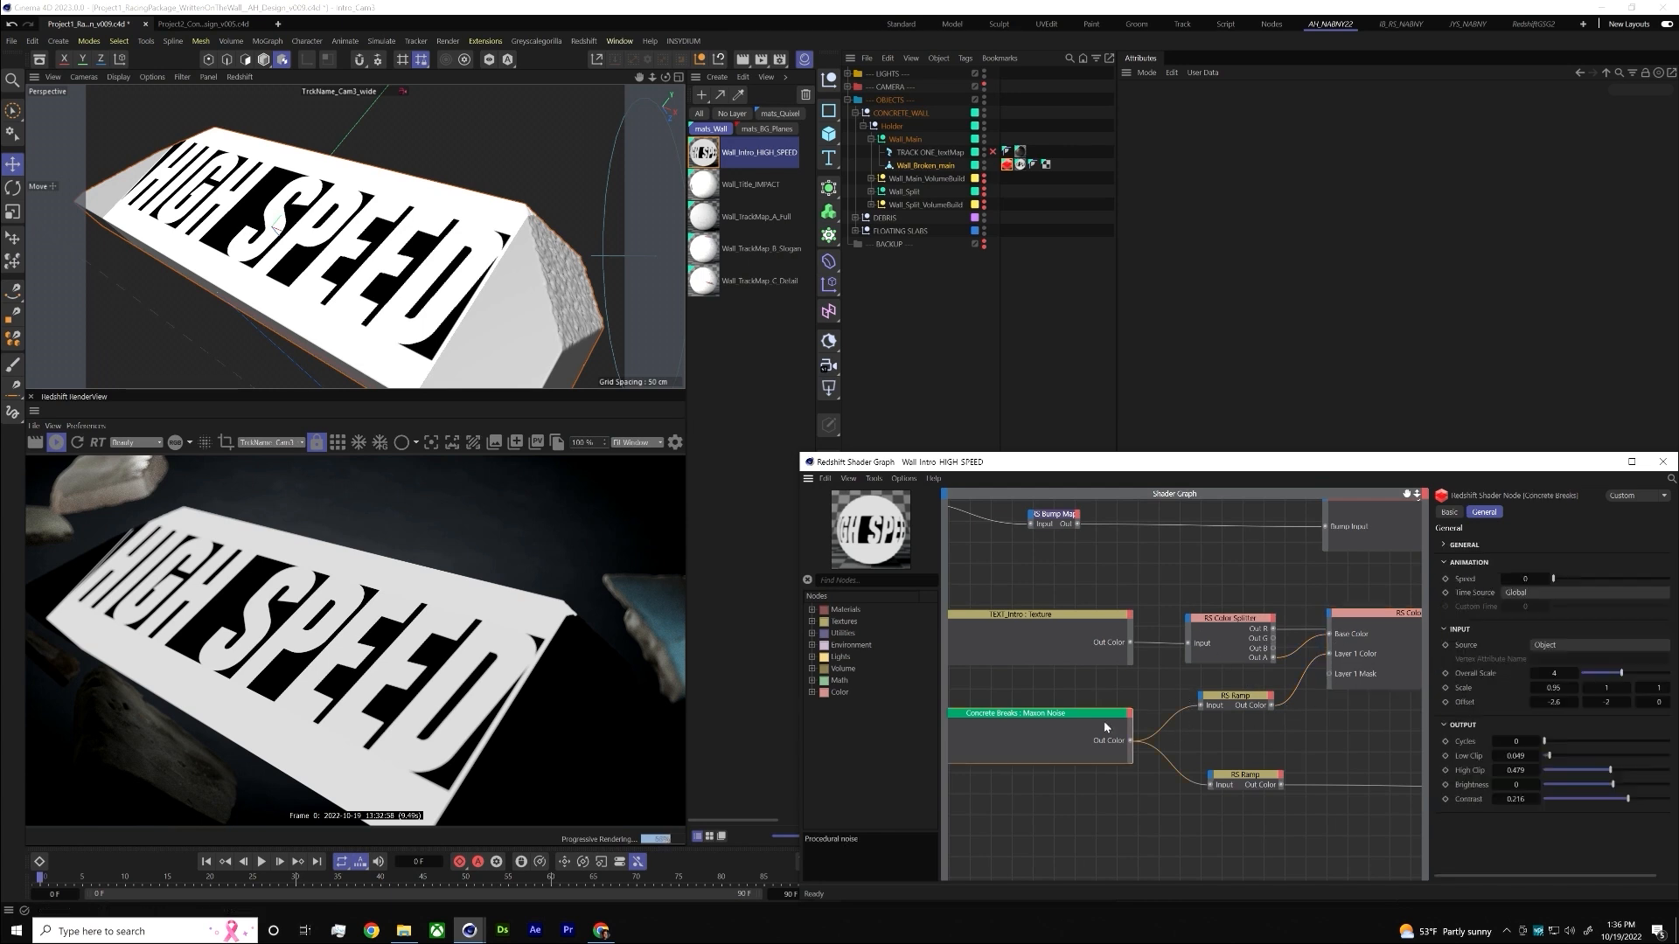
{"action": "right_click", "coordinate": [1243, 792]}
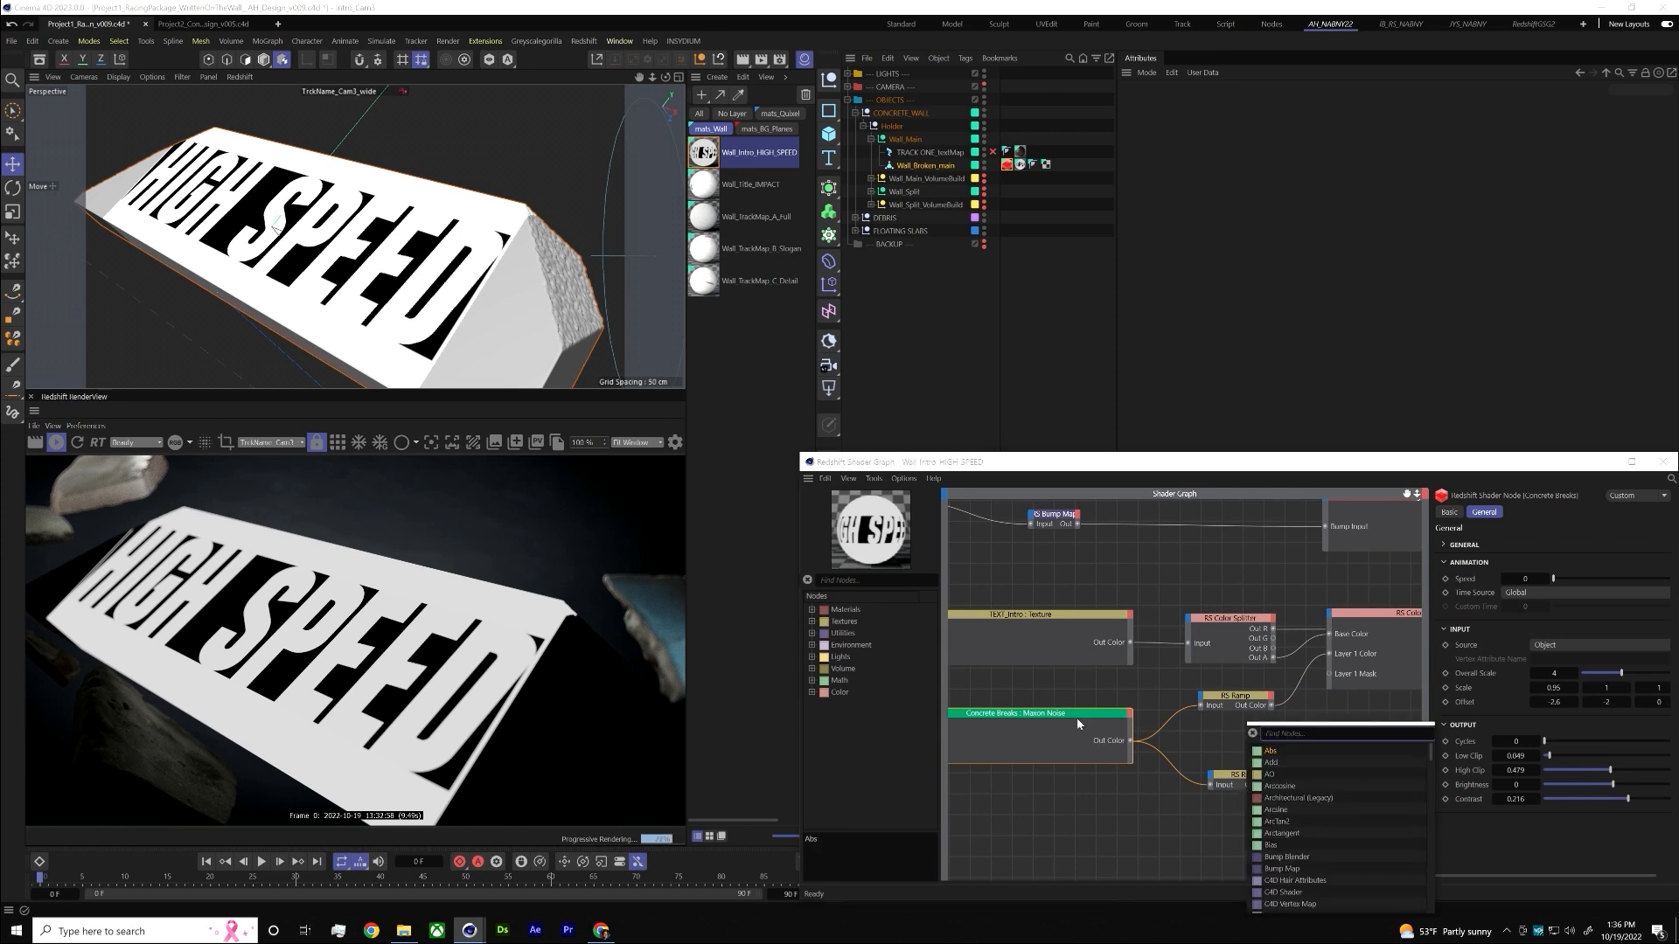
{"action": "left_click", "coordinate": [1083, 748]}
{"action": "key", "text": "Tab"}
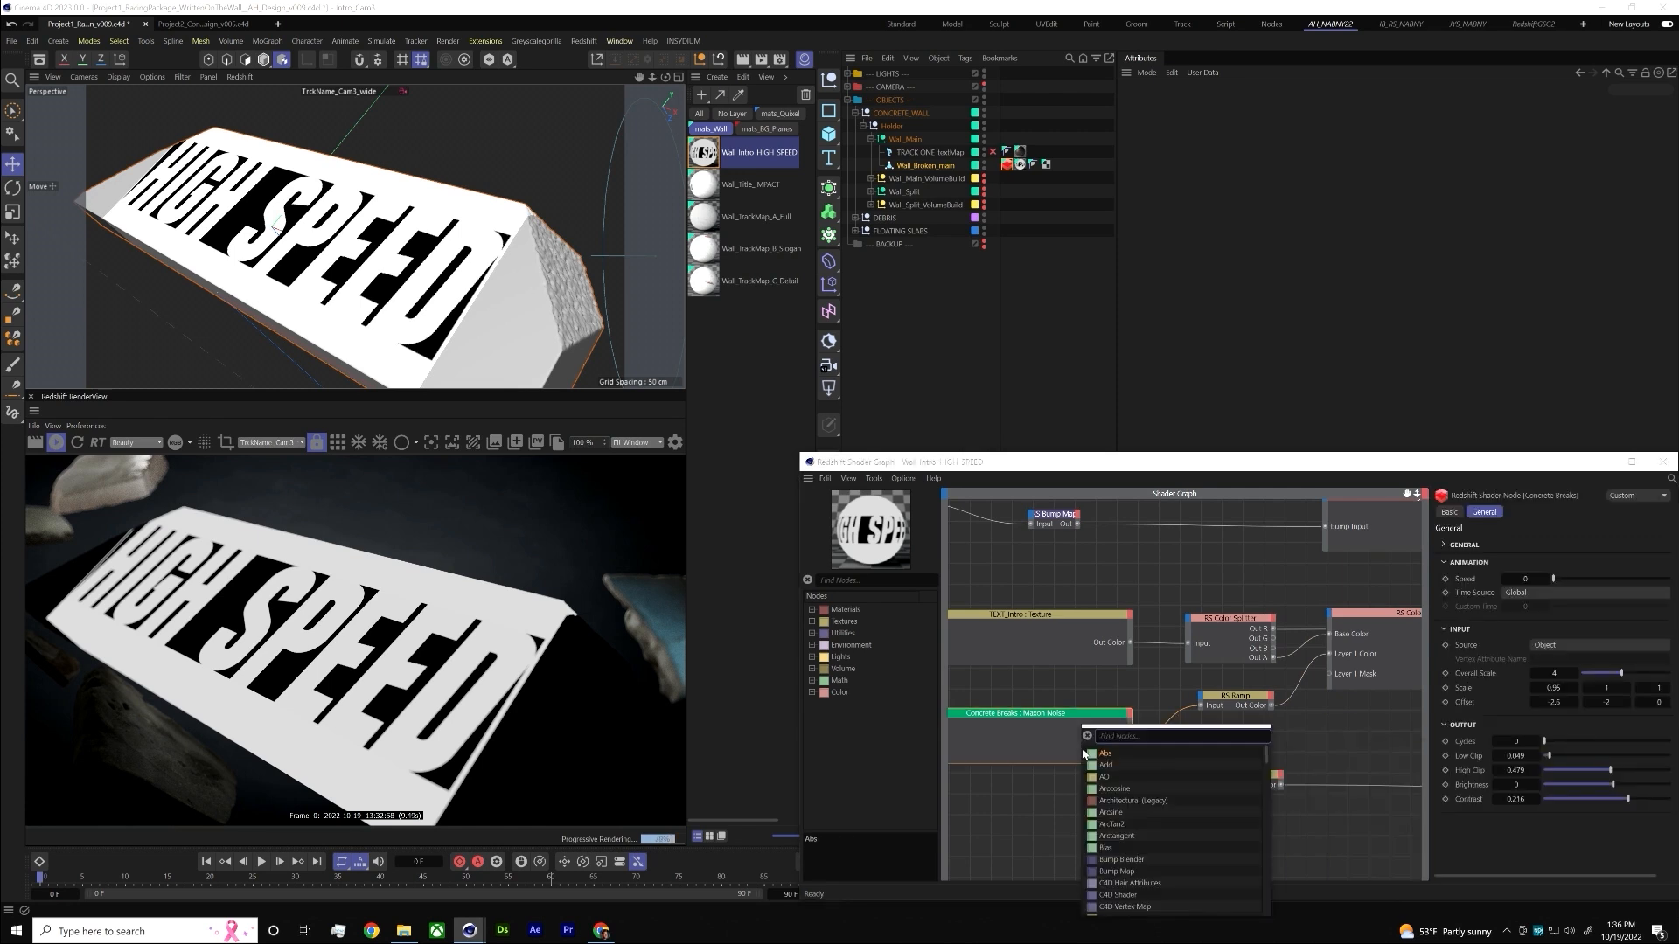
{"action": "key", "text": "Escape"}
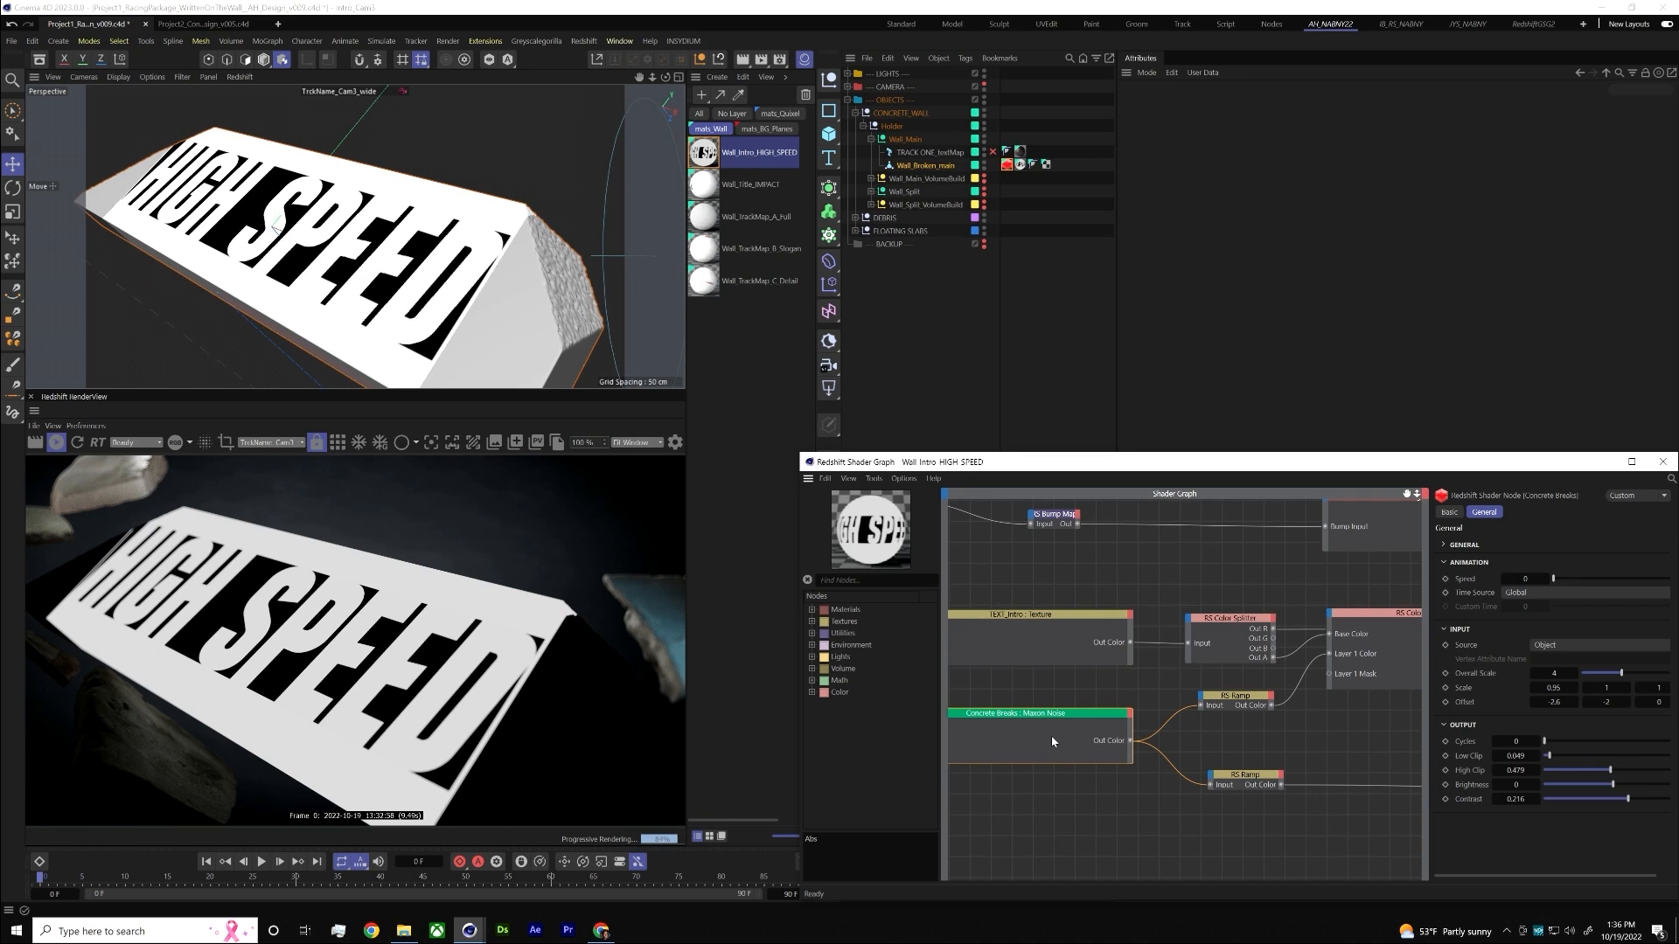
{"action": "left_click", "coordinate": [1040, 759]}
{"action": "key", "text": "Tab"}
{"action": "key", "text": "Escape"}
{"action": "left_click", "coordinate": [968, 750]}
{"action": "key", "text": "Tab"}
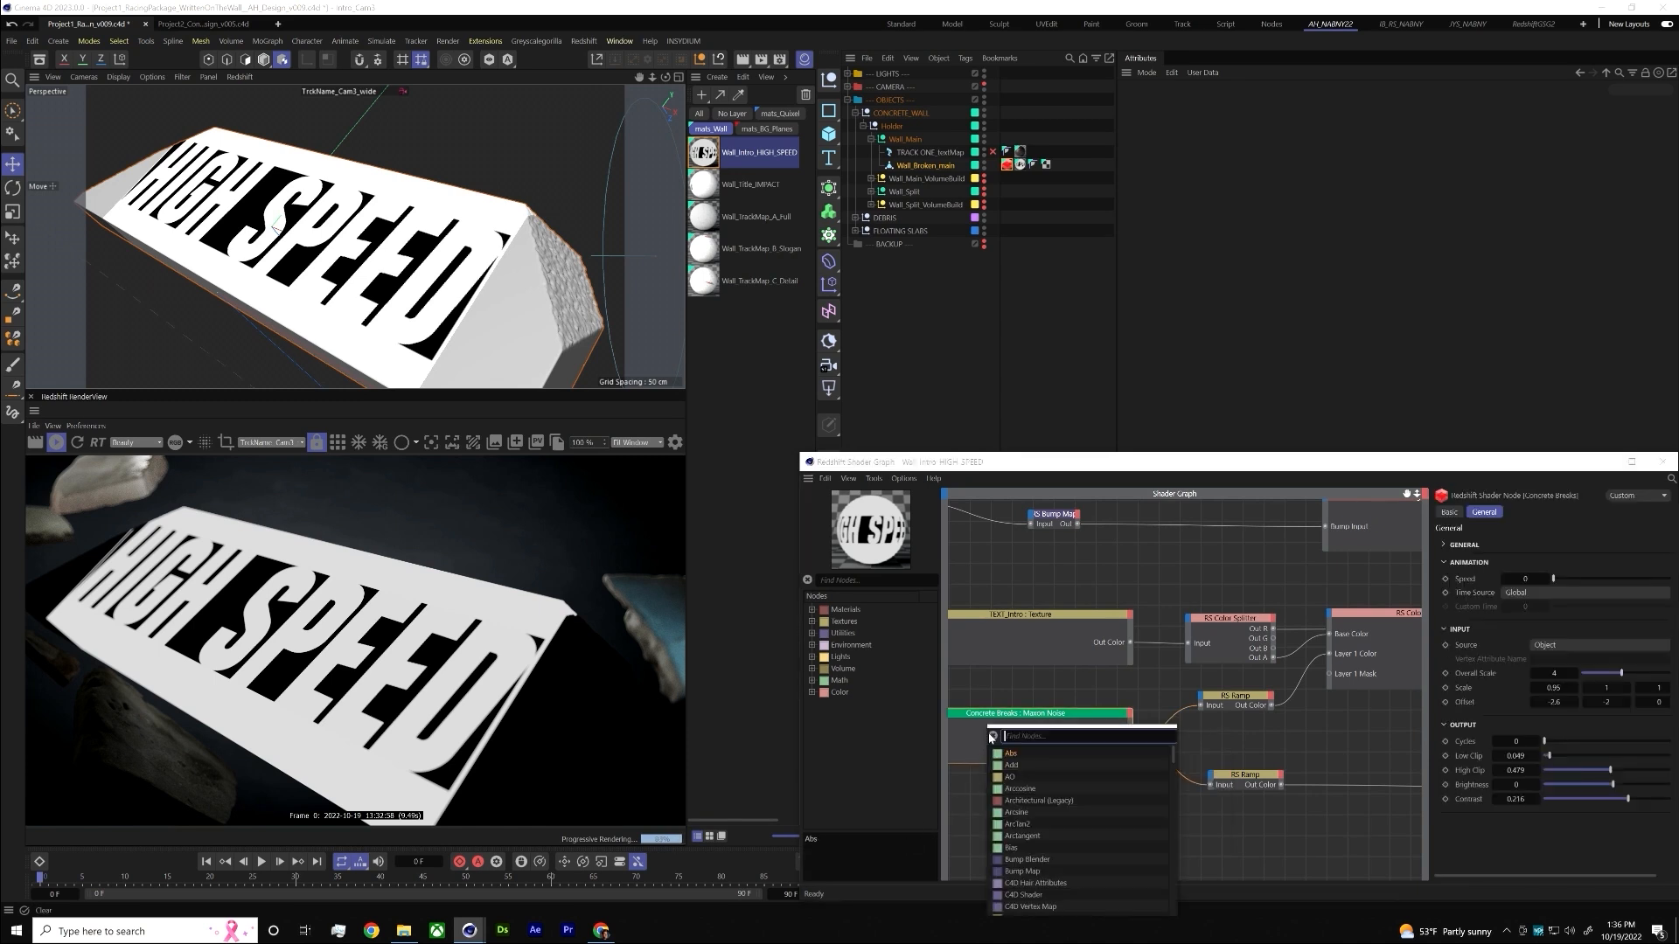
{"action": "key", "text": "Escape"}
- Connect the Concrete Breaks noise node to the output to preview it on the wall
{"action": "left_click", "coordinate": [875, 480]}
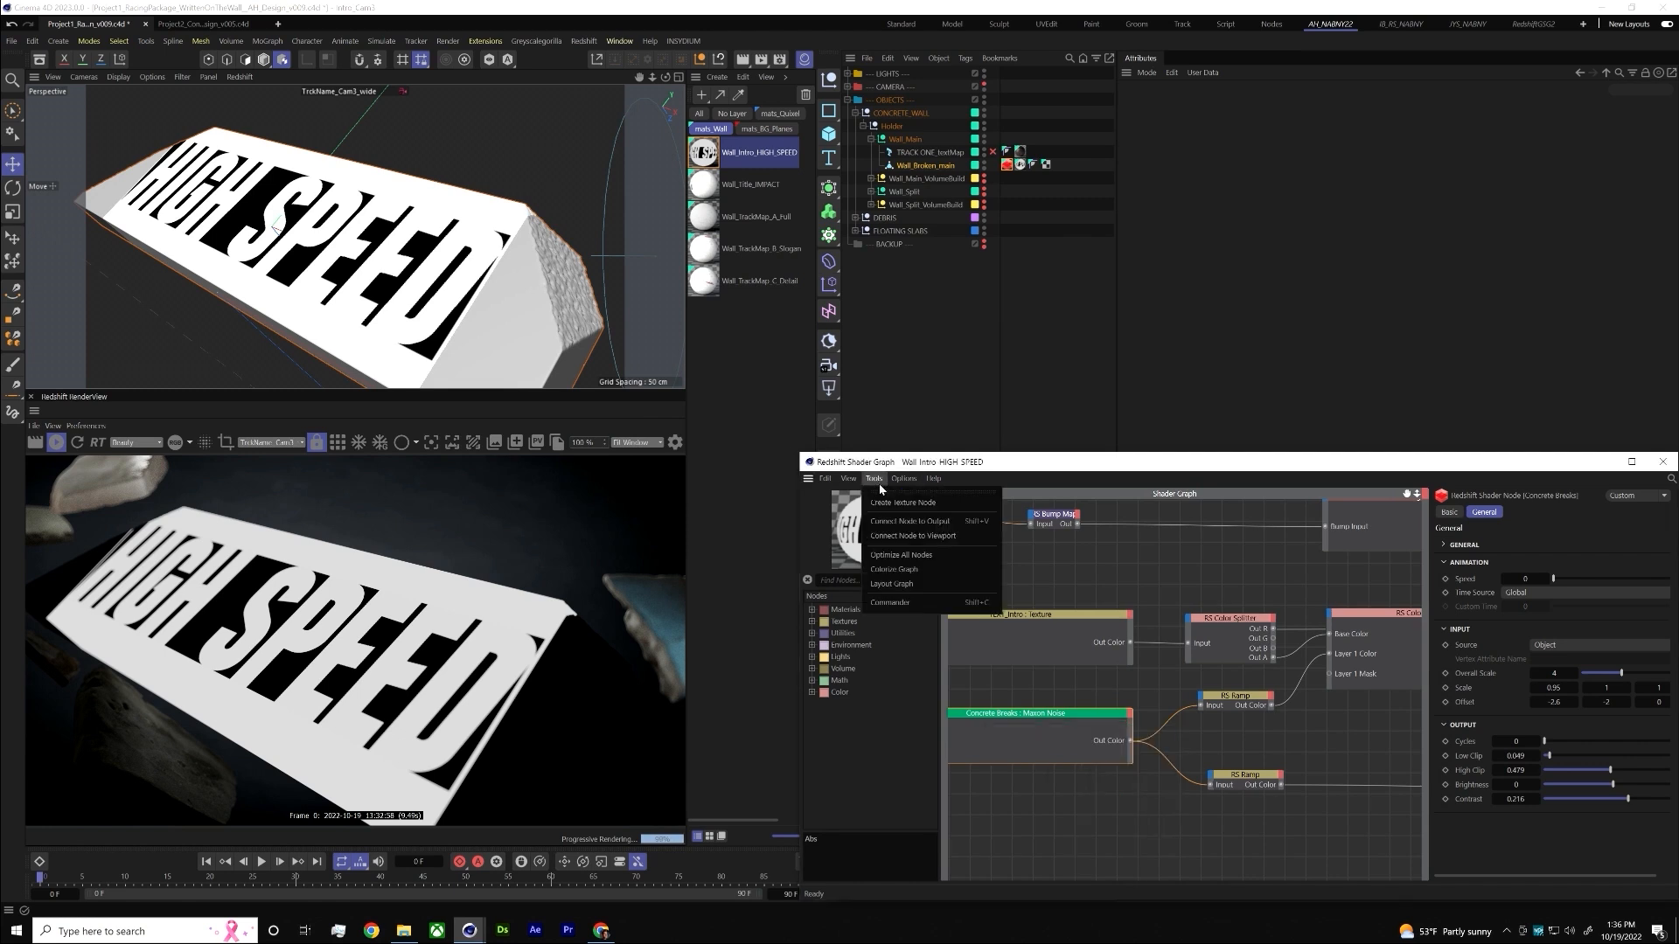
{"action": "left_click", "coordinate": [909, 522]}
{"action": "left_click", "coordinate": [1022, 730]}
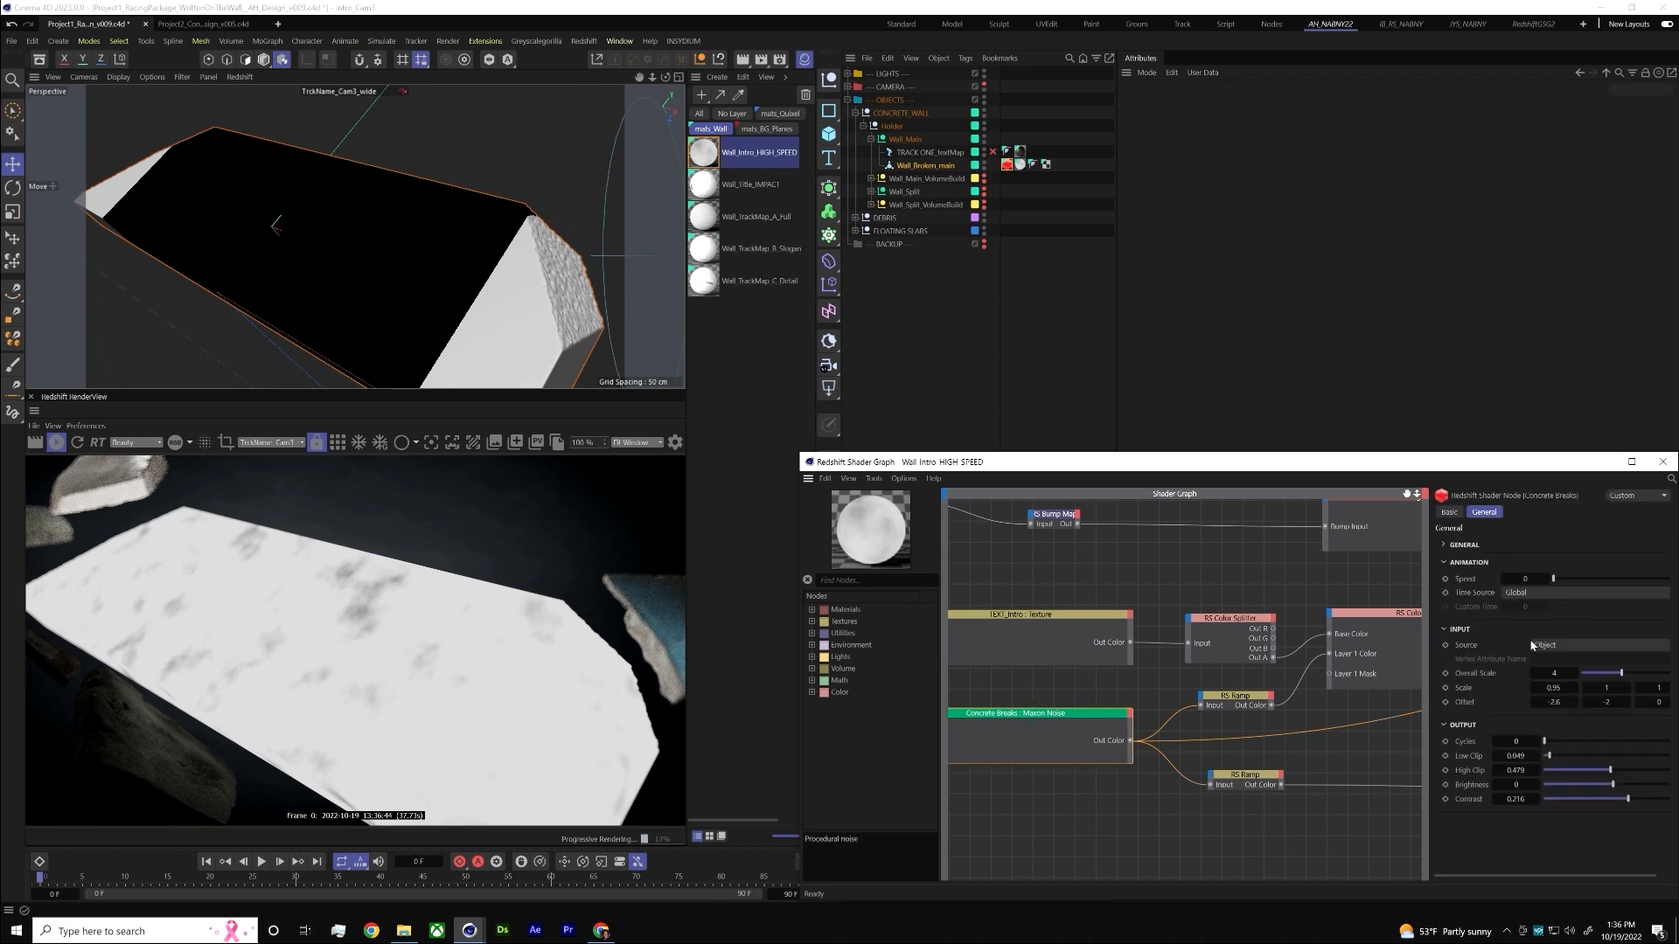
- Examine the Concrete Breaks noise's general settings, its available noise types, and its input and output values
{"action": "left_click", "coordinate": [1475, 547]}
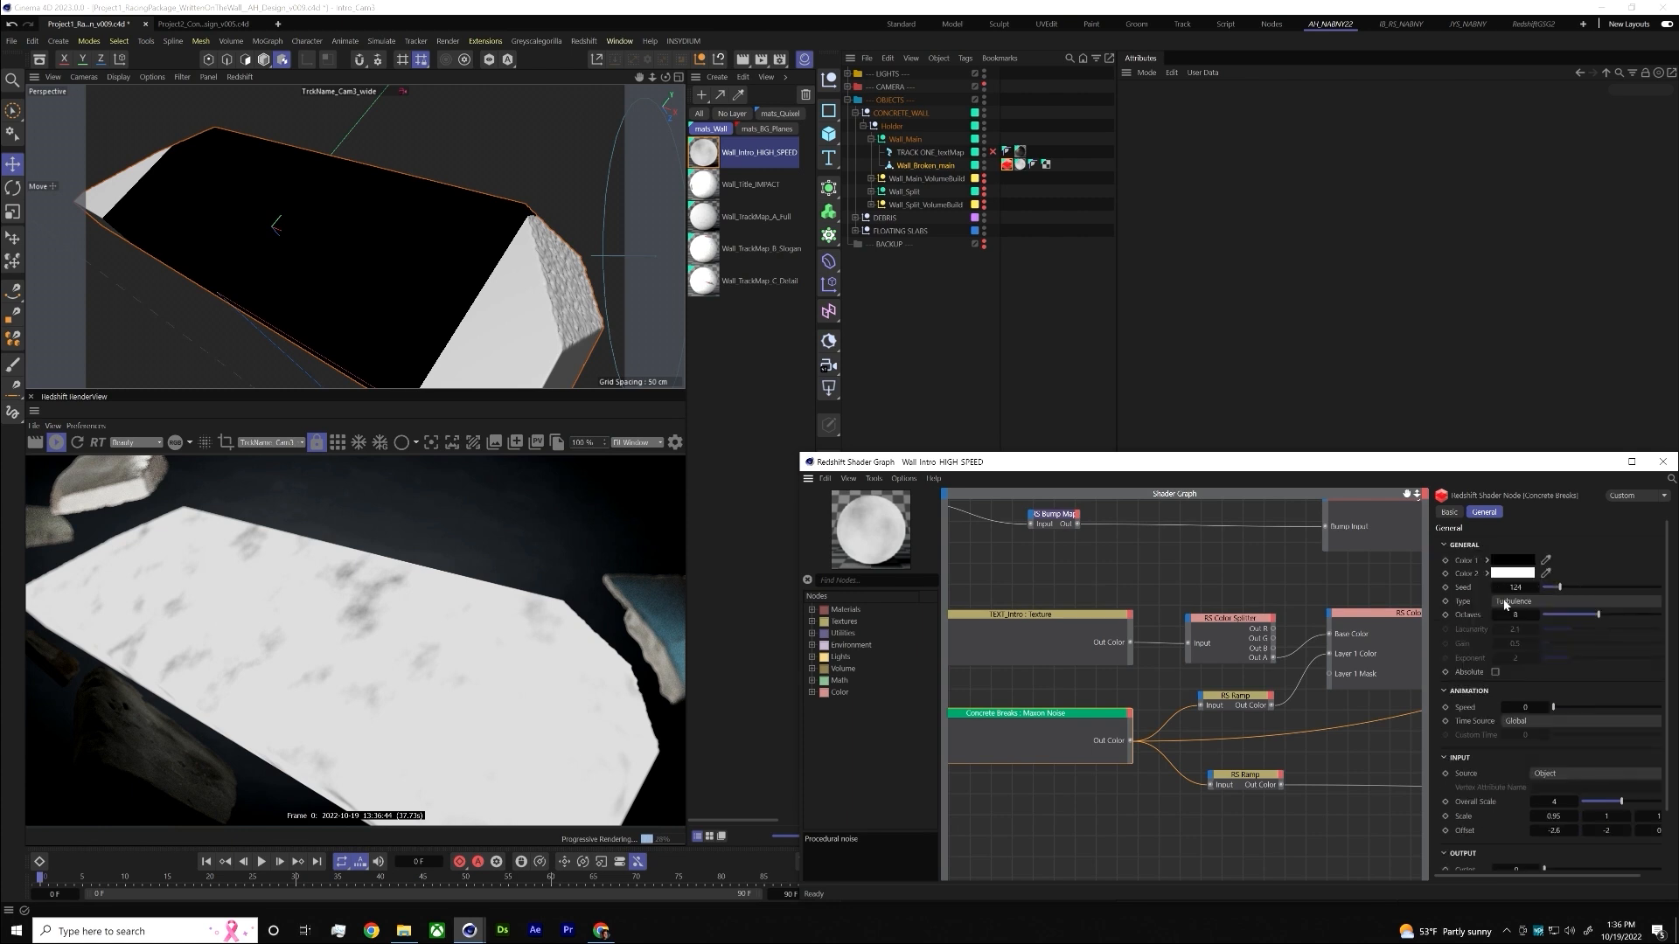
{"action": "left_click", "coordinate": [1505, 604]}
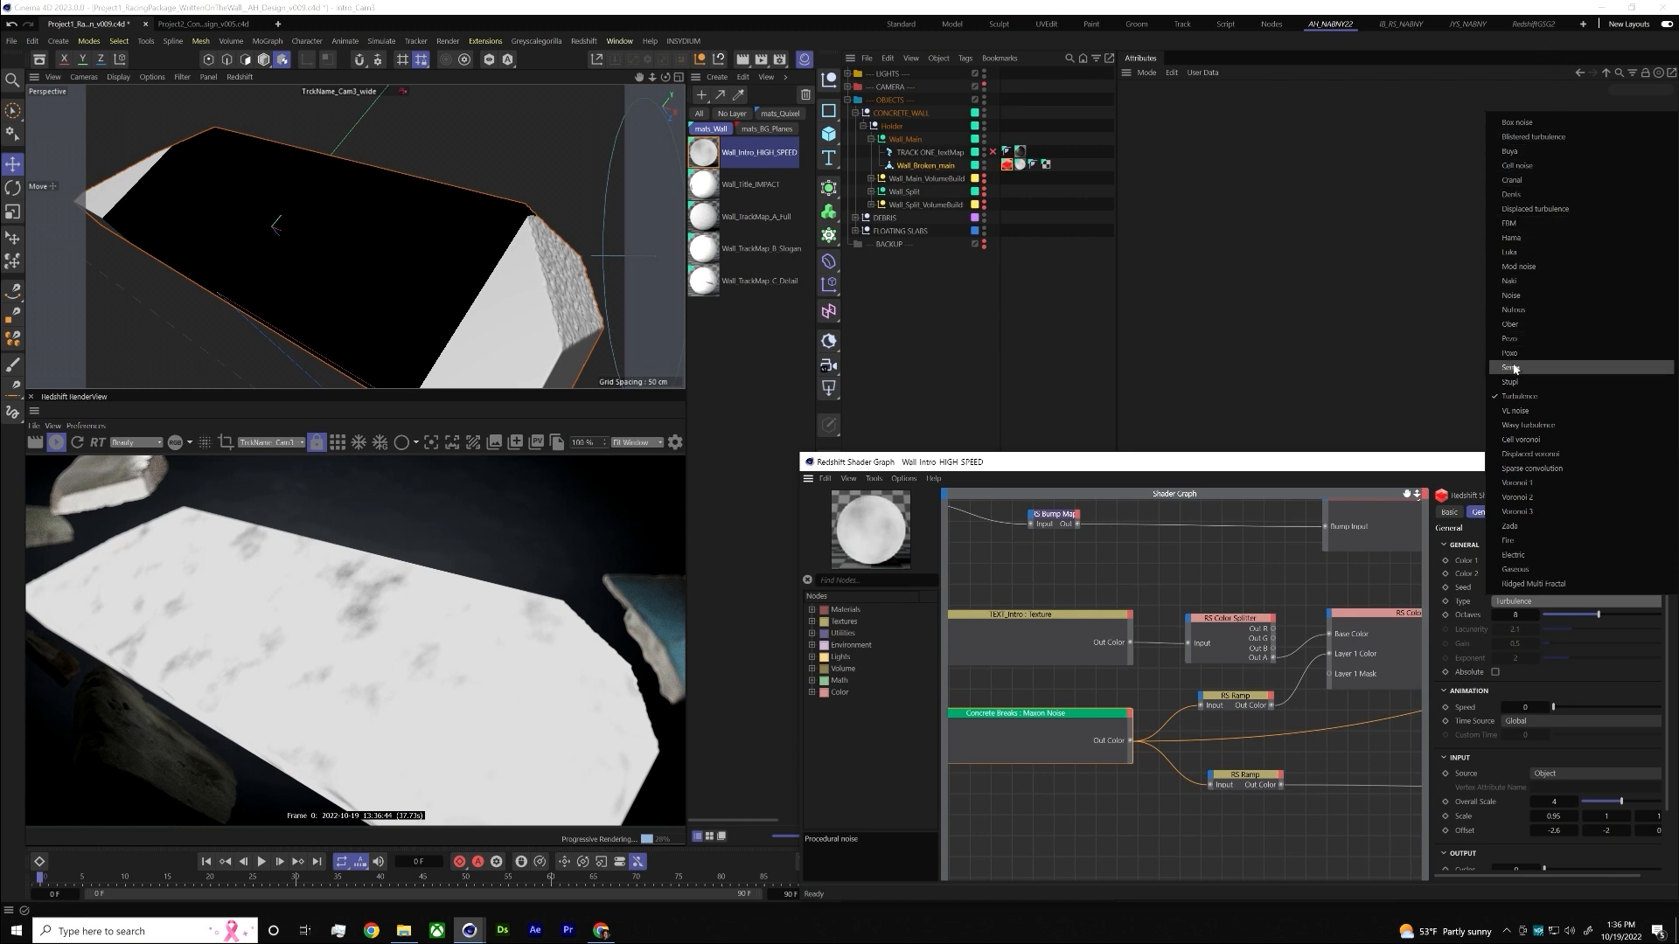
{"action": "left_click", "coordinate": [1342, 751]}
{"action": "scroll", "coordinate": [1498, 865], "scroll_direction": "down", "scroll_amount": 2}
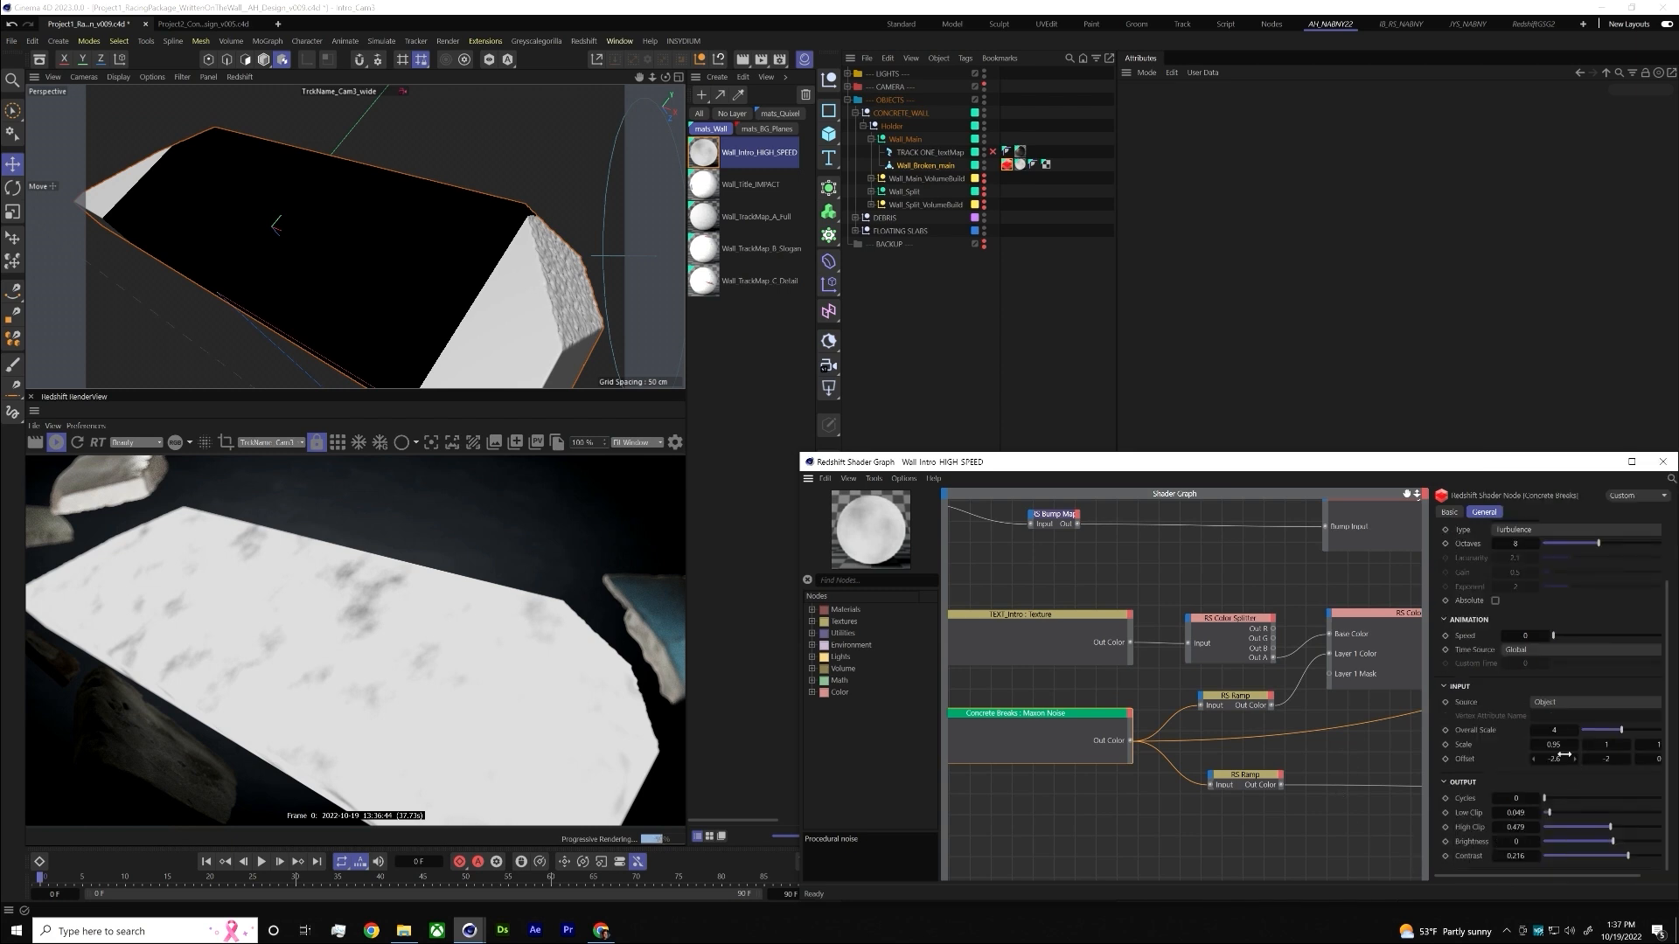
- Try varying the Concrete Breaks noise's low clip, high clip and contrast, and restore the values
{"action": "left_click_drag", "start_coordinate": [1547, 812], "coordinate": [1607, 859]}
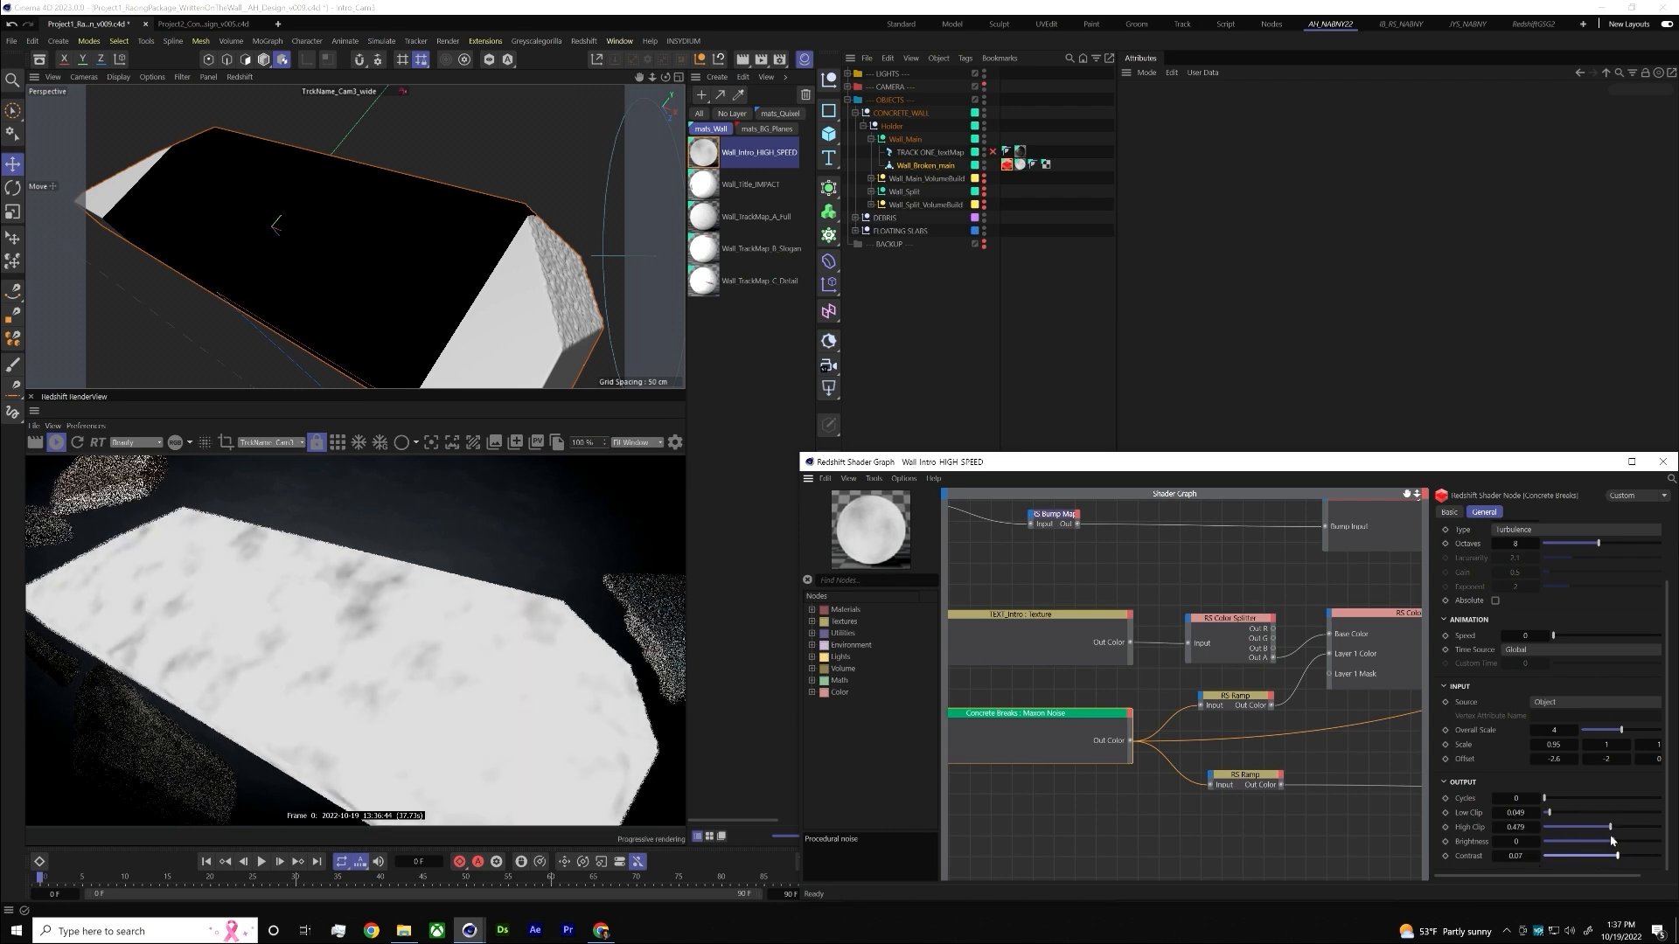
{"action": "left_click_drag", "start_coordinate": [1548, 812], "coordinate": [1493, 814]}
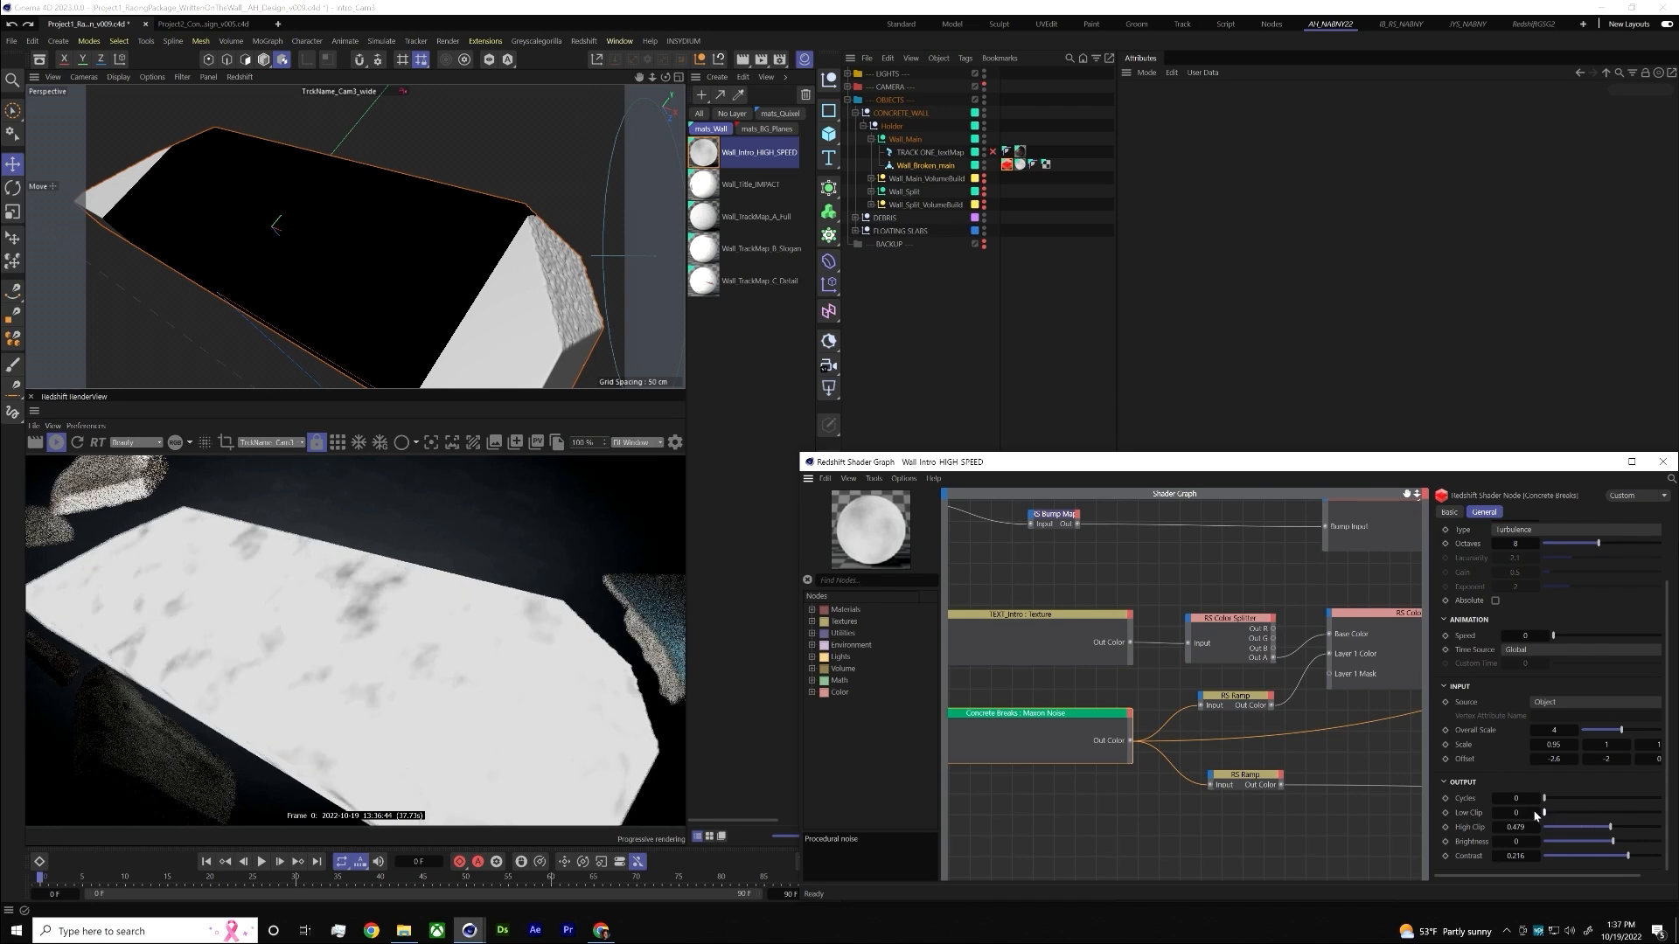
{"action": "key", "text": "ctrl+z"}
{"action": "left_click_drag", "start_coordinate": [1579, 826], "coordinate": [1528, 823]}
{"action": "left_click_drag", "start_coordinate": [1569, 830], "coordinate": [1609, 827]}
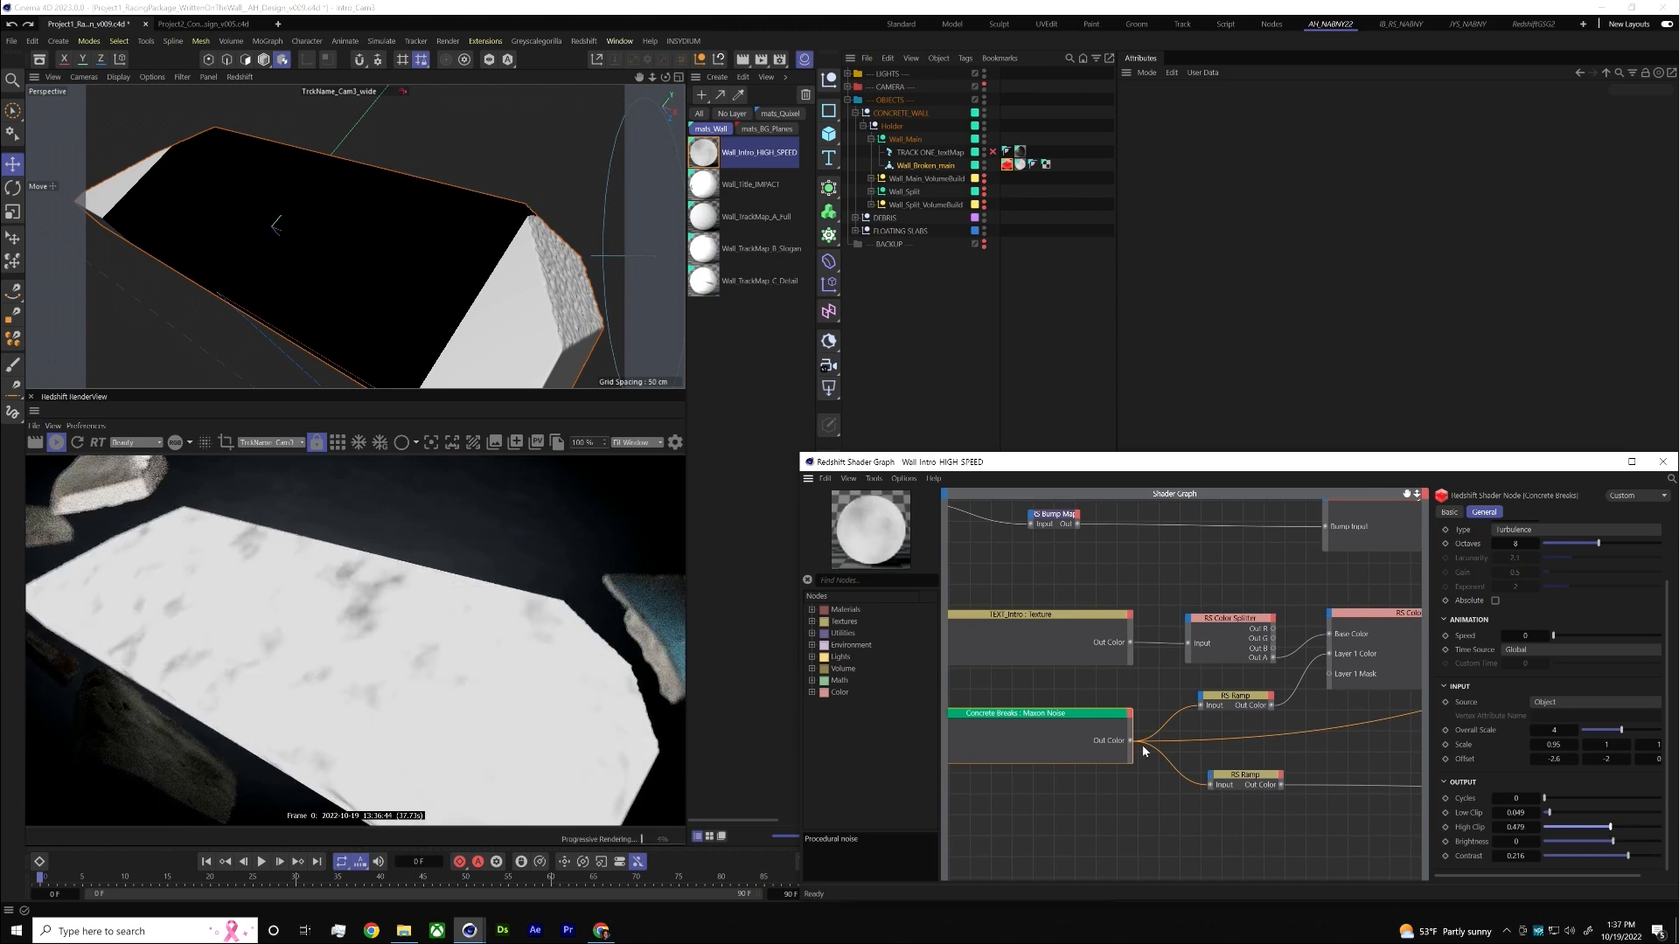
- Search the node list for "maxon", add a Maxon Noise node below Concrete Breaks, and delete it again
{"action": "left_click", "coordinate": [1074, 720]}
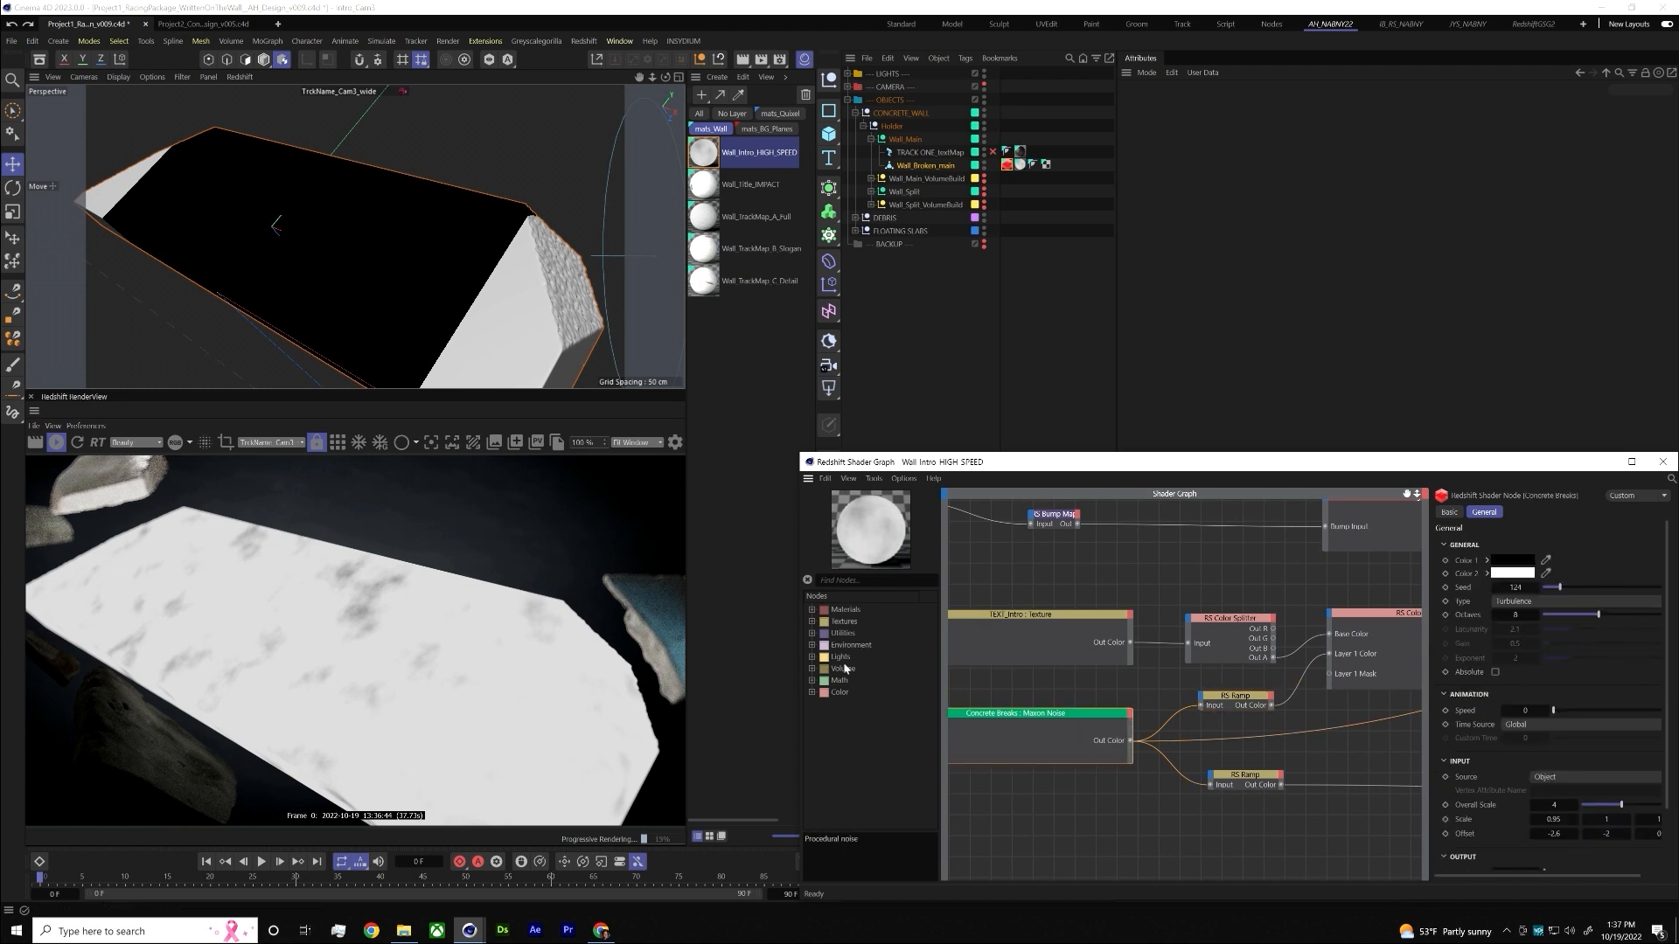
{"action": "left_click", "coordinate": [822, 580]}
{"action": "type", "text": "maxon"}
{"action": "left_click_drag", "start_coordinate": [868, 620], "coordinate": [1045, 792]}
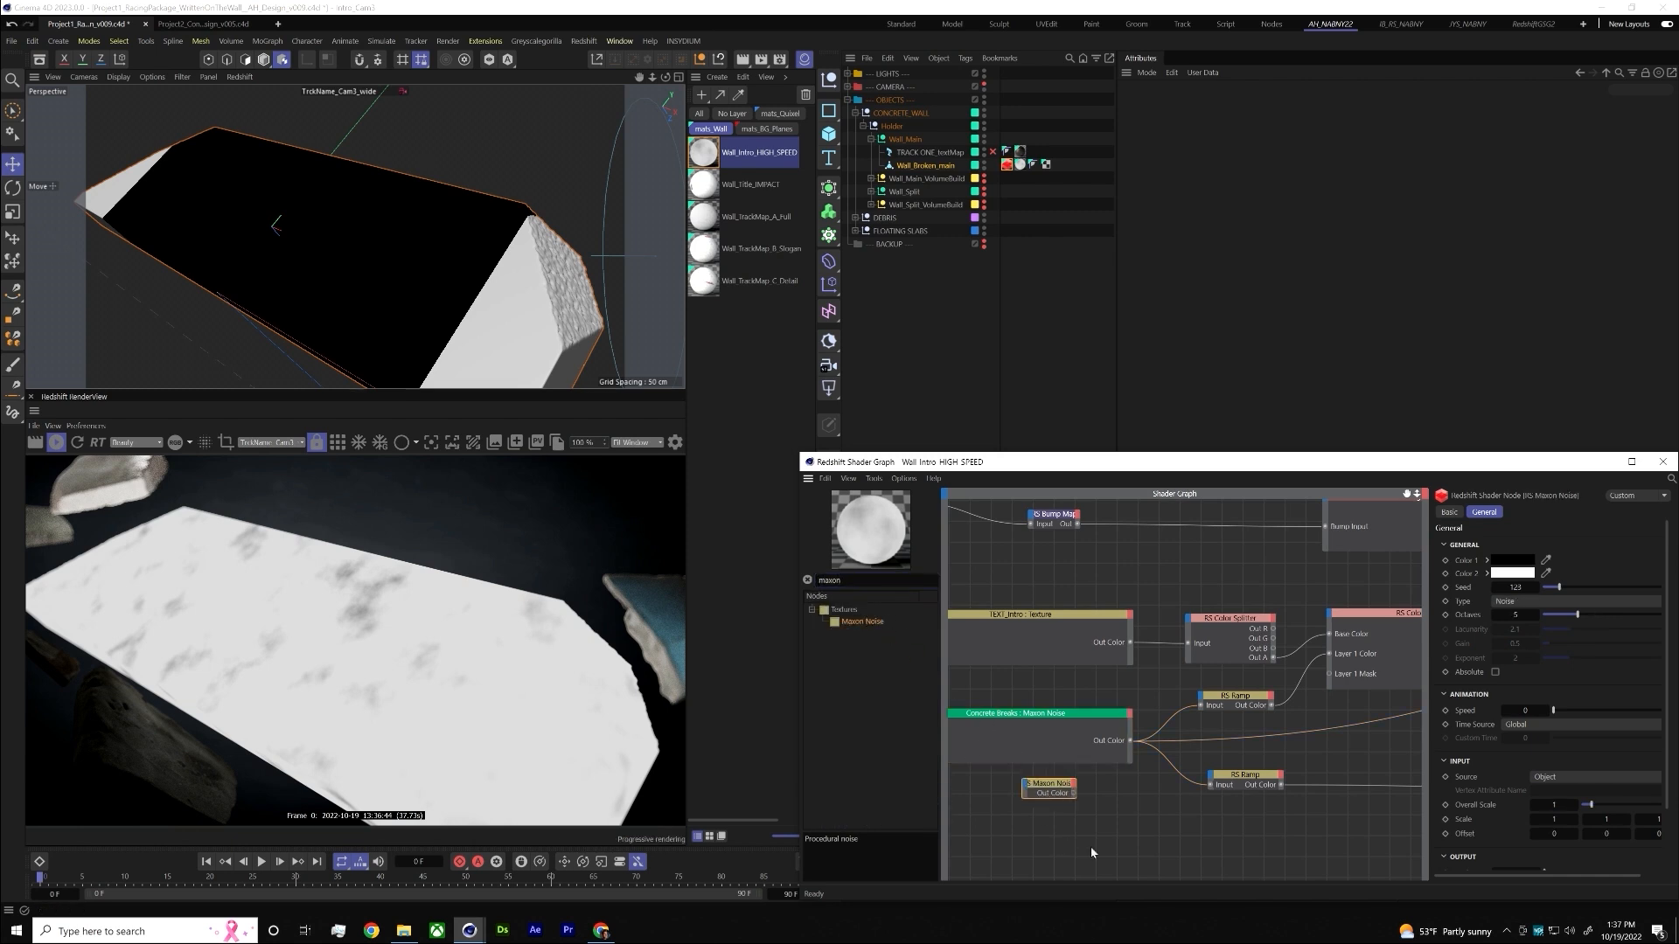
{"action": "key", "text": "Delete"}
- Preview the ramp feeding Layer 1 Color on the wall, followed by the combined RS Color Layer result
{"action": "left_click", "coordinate": [979, 728]}
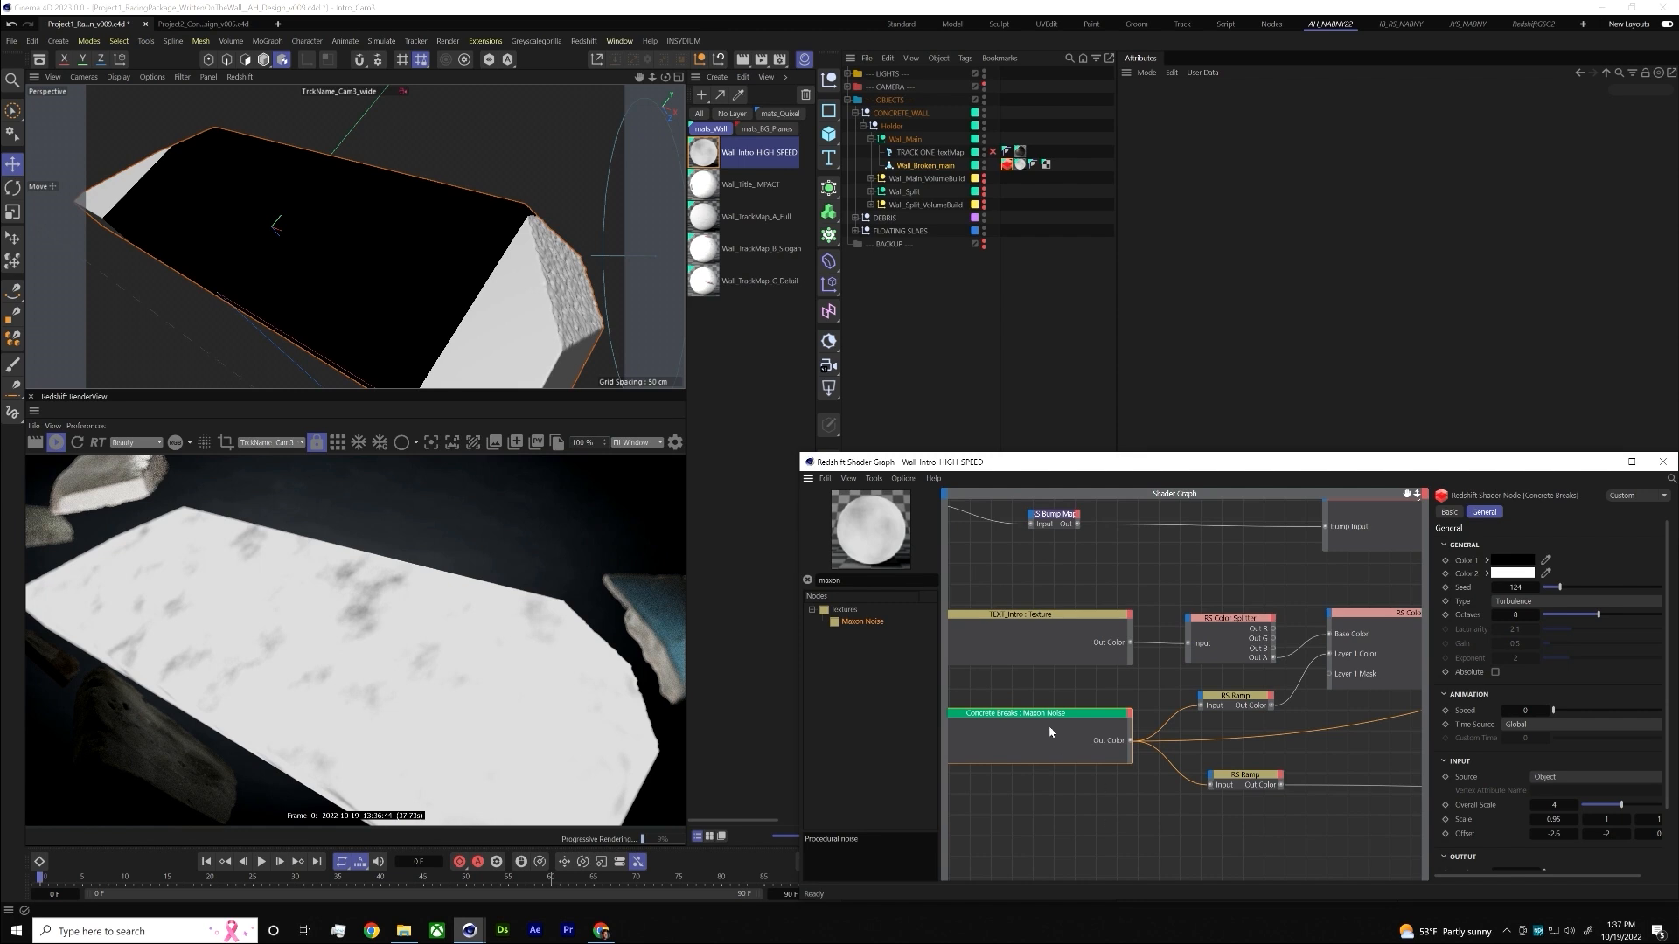
{"action": "left_click", "coordinate": [1233, 697]}
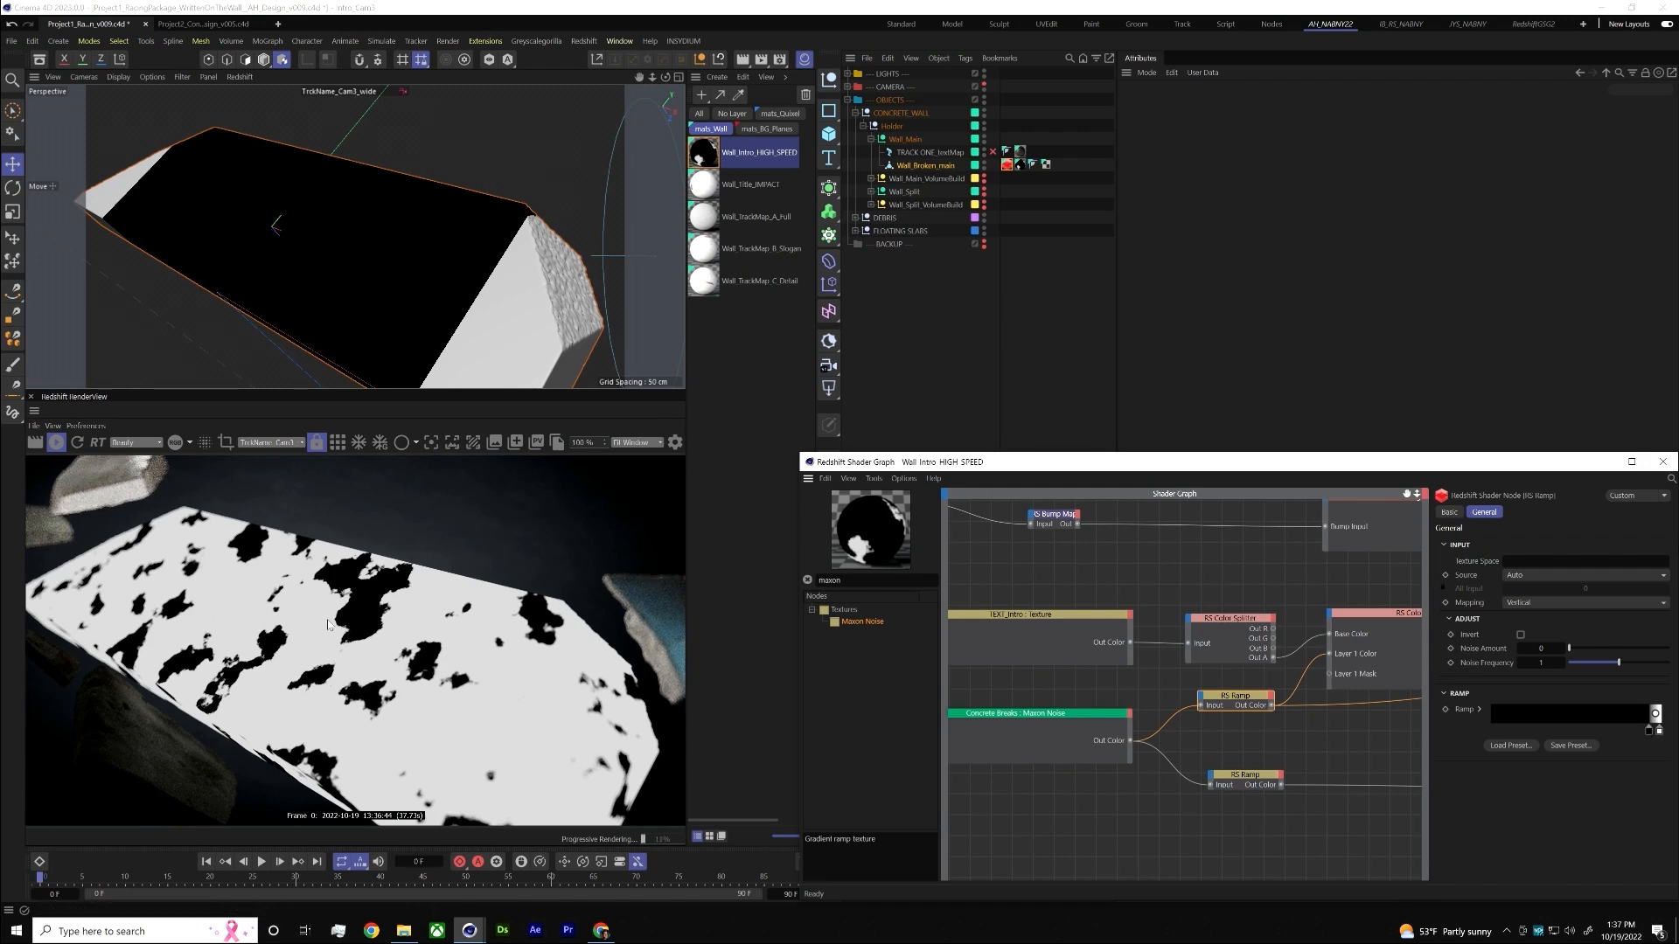
{"action": "middle_click_drag", "start_coordinate": [1203, 724], "coordinate": [1068, 762]}
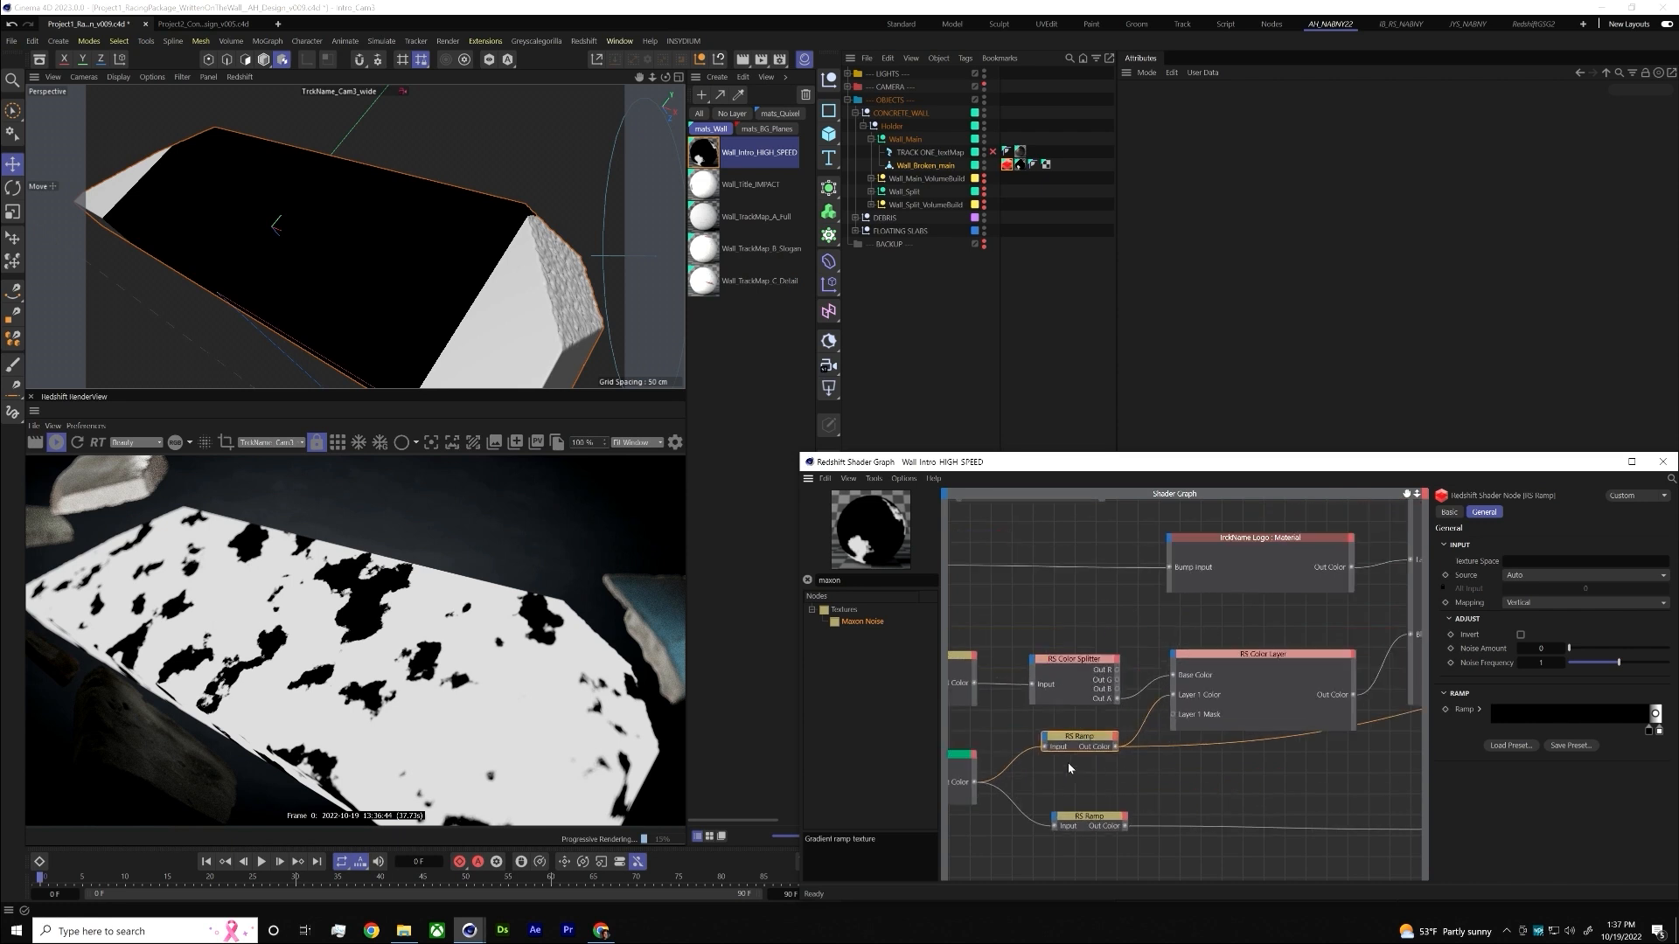
{"action": "left_click", "coordinate": [1295, 674]}
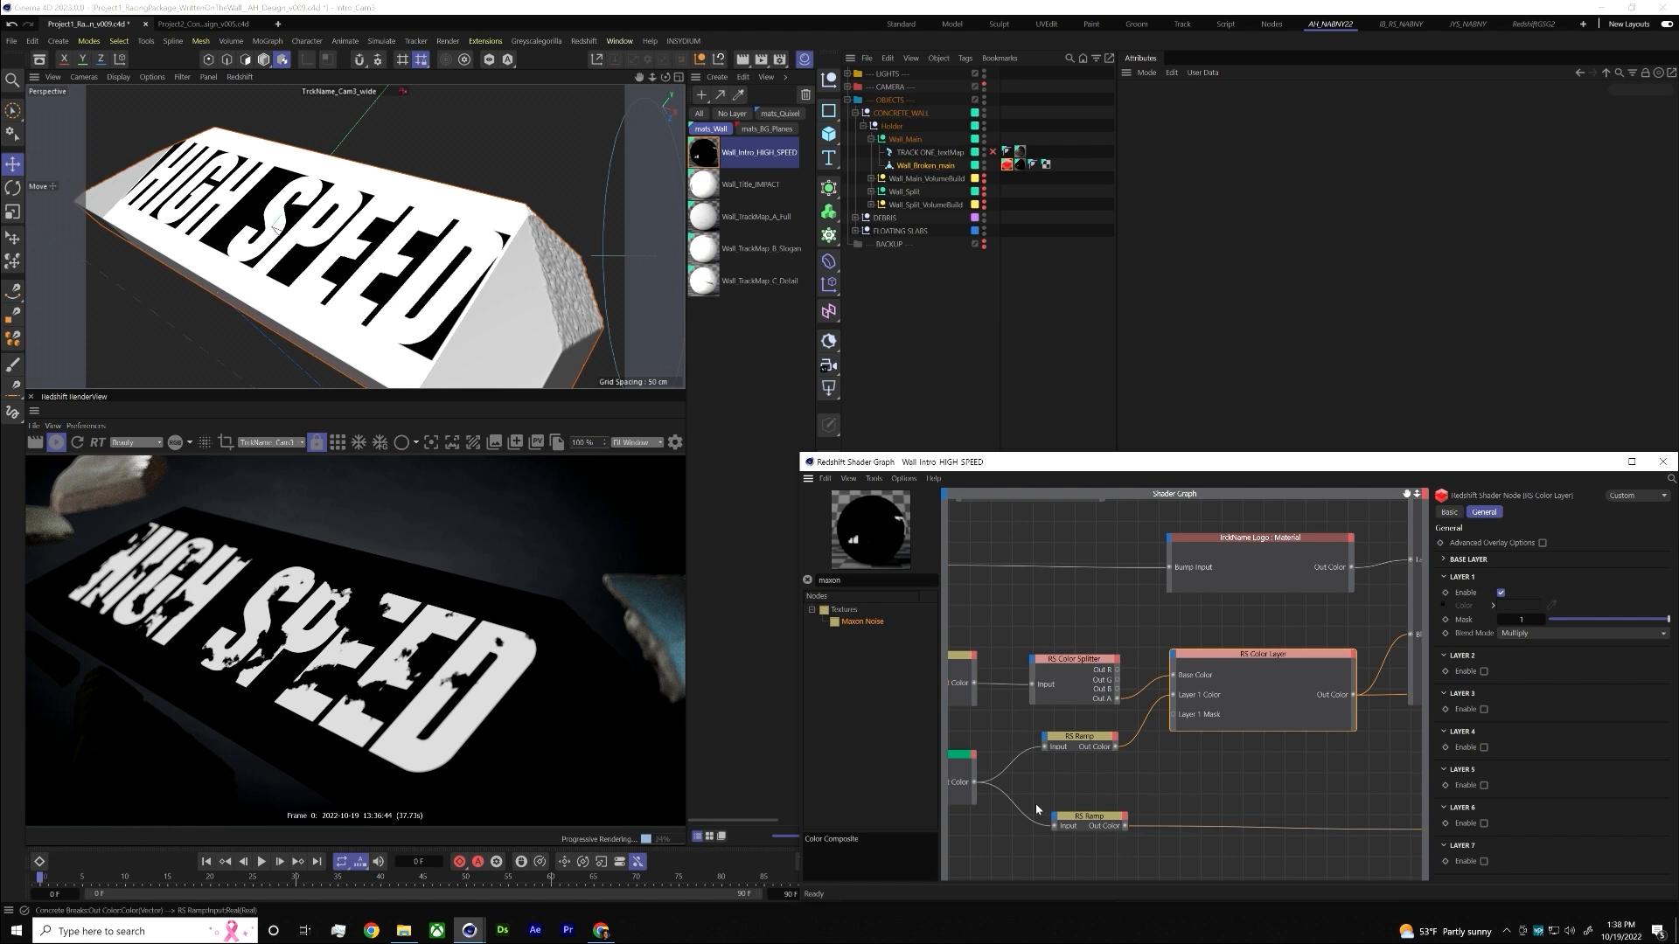
- Preview the displacement ramp fed by Concrete Breaks and try adding knots to its gradient
{"action": "left_click", "coordinate": [961, 777]}
{"action": "middle_click_drag", "start_coordinate": [1028, 759], "coordinate": [1120, 722]}
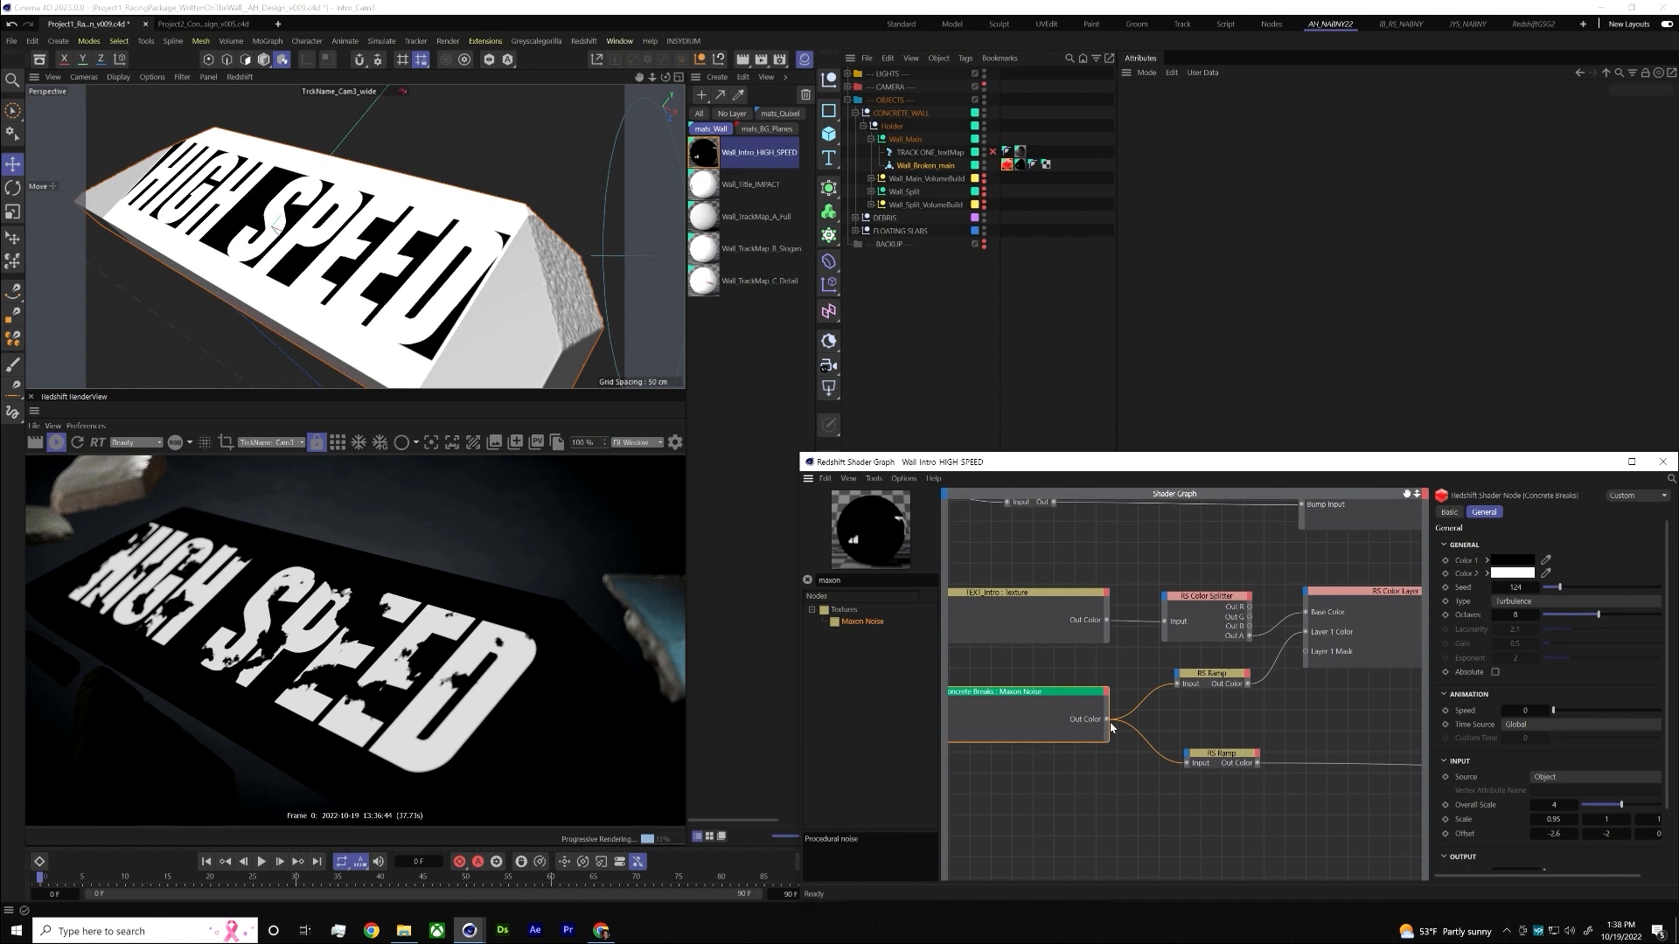
{"action": "left_click", "coordinate": [1200, 755]}
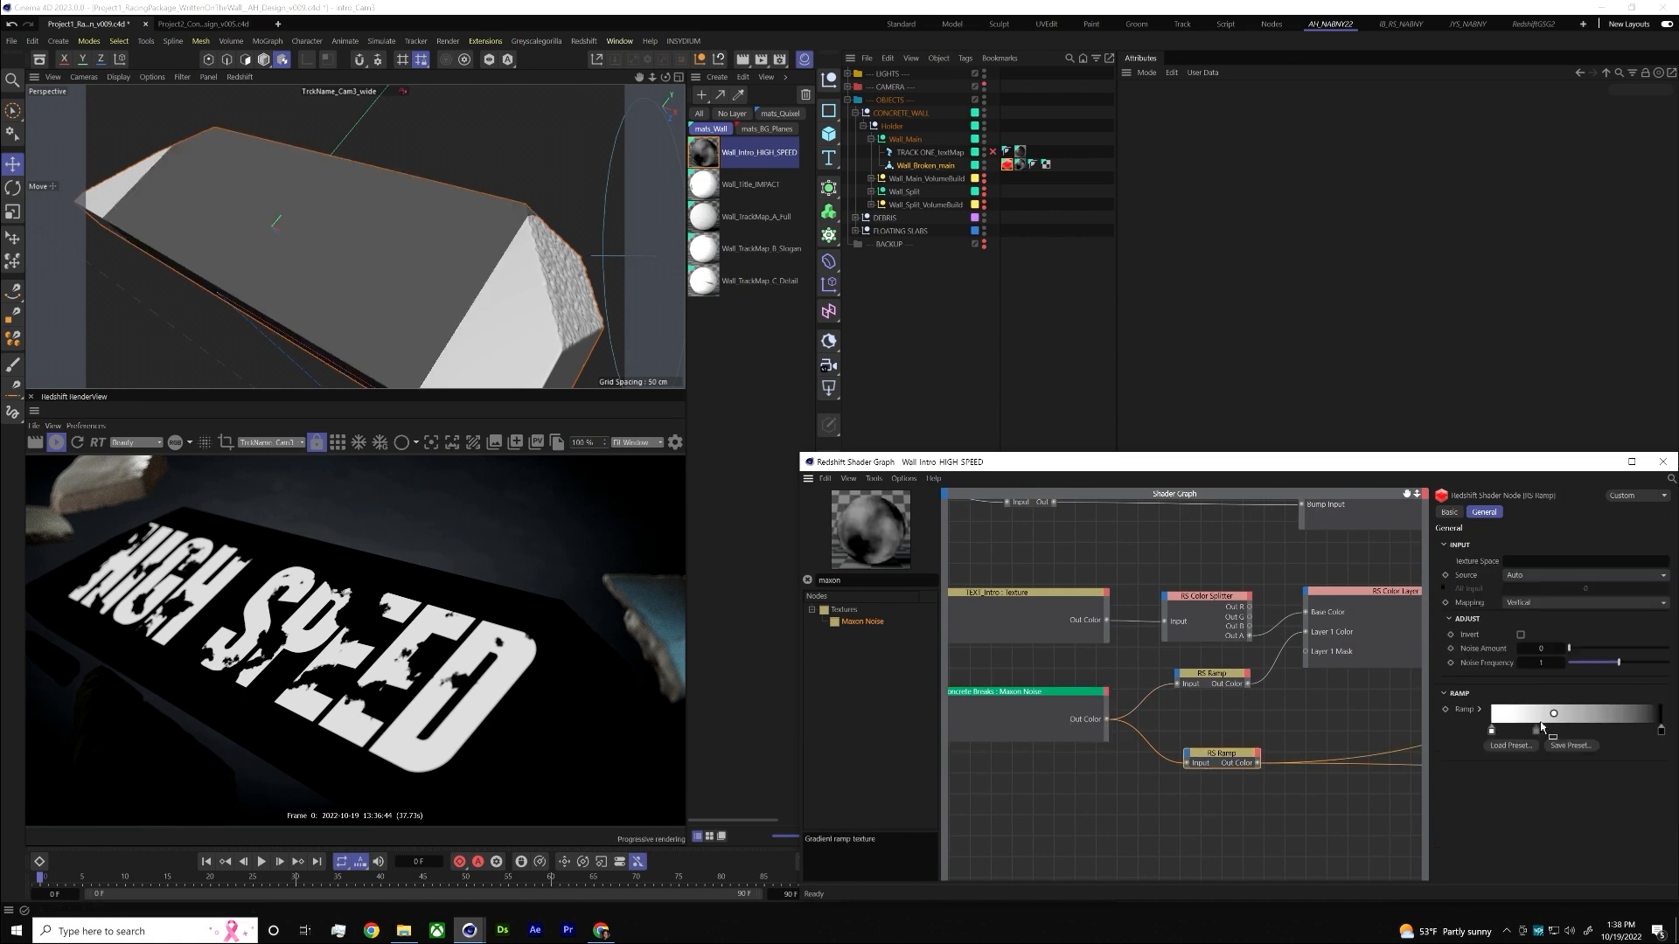
{"action": "left_click_drag", "start_coordinate": [1541, 727], "coordinate": [1543, 743]}
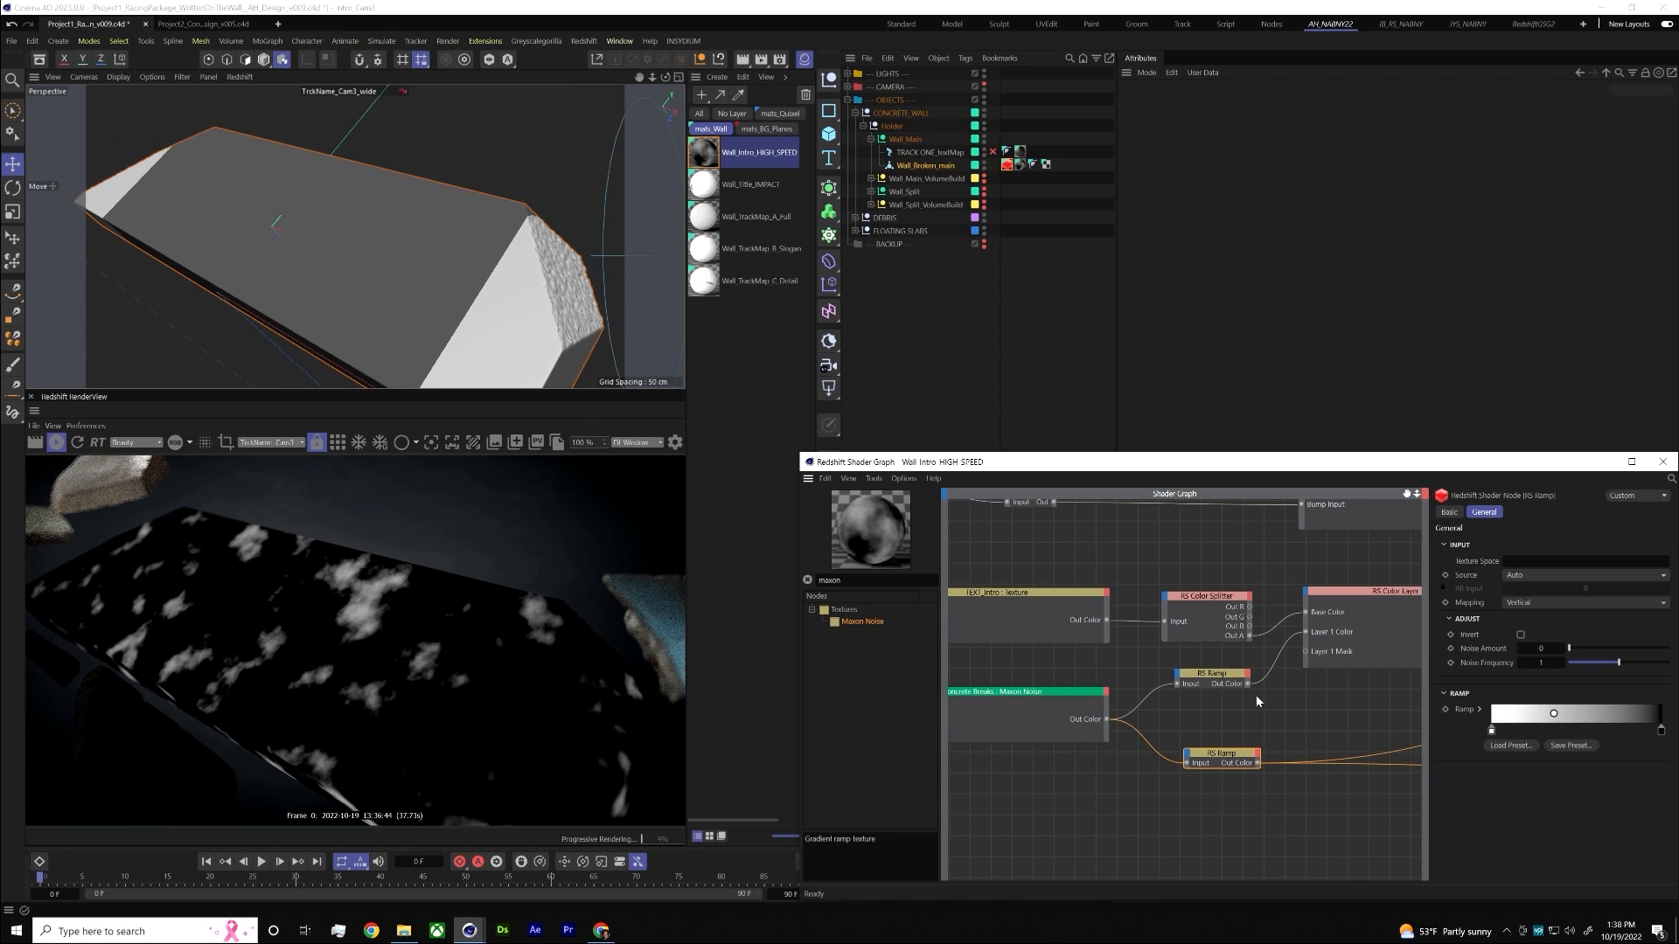
{"action": "left_click", "coordinate": [1500, 731]}
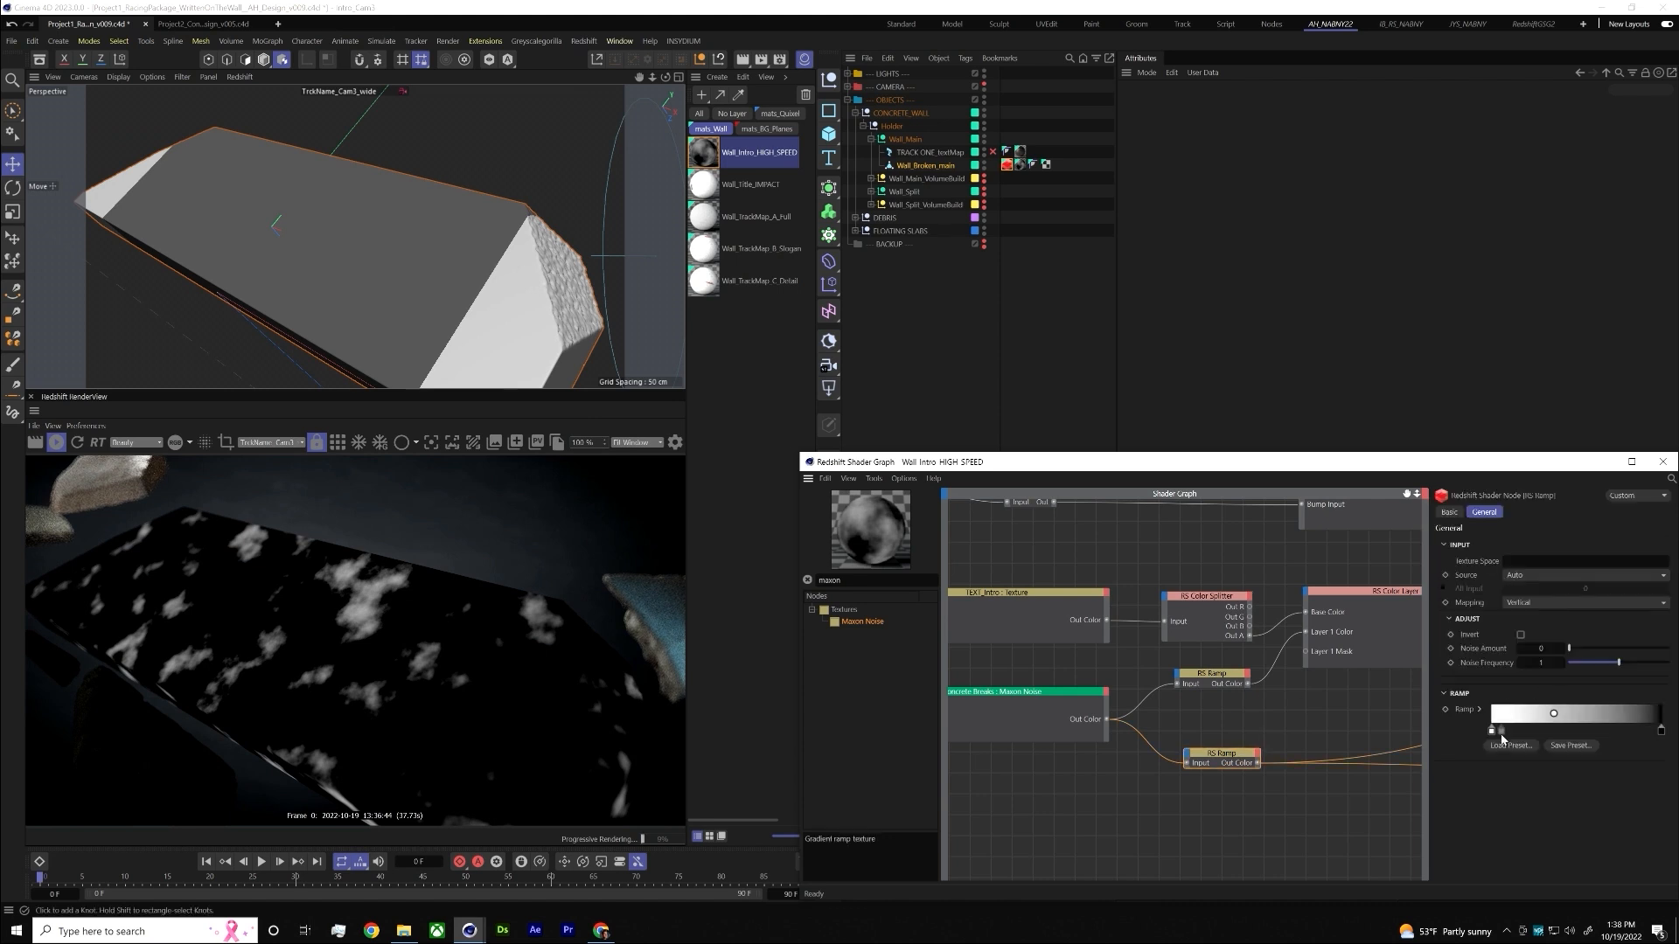
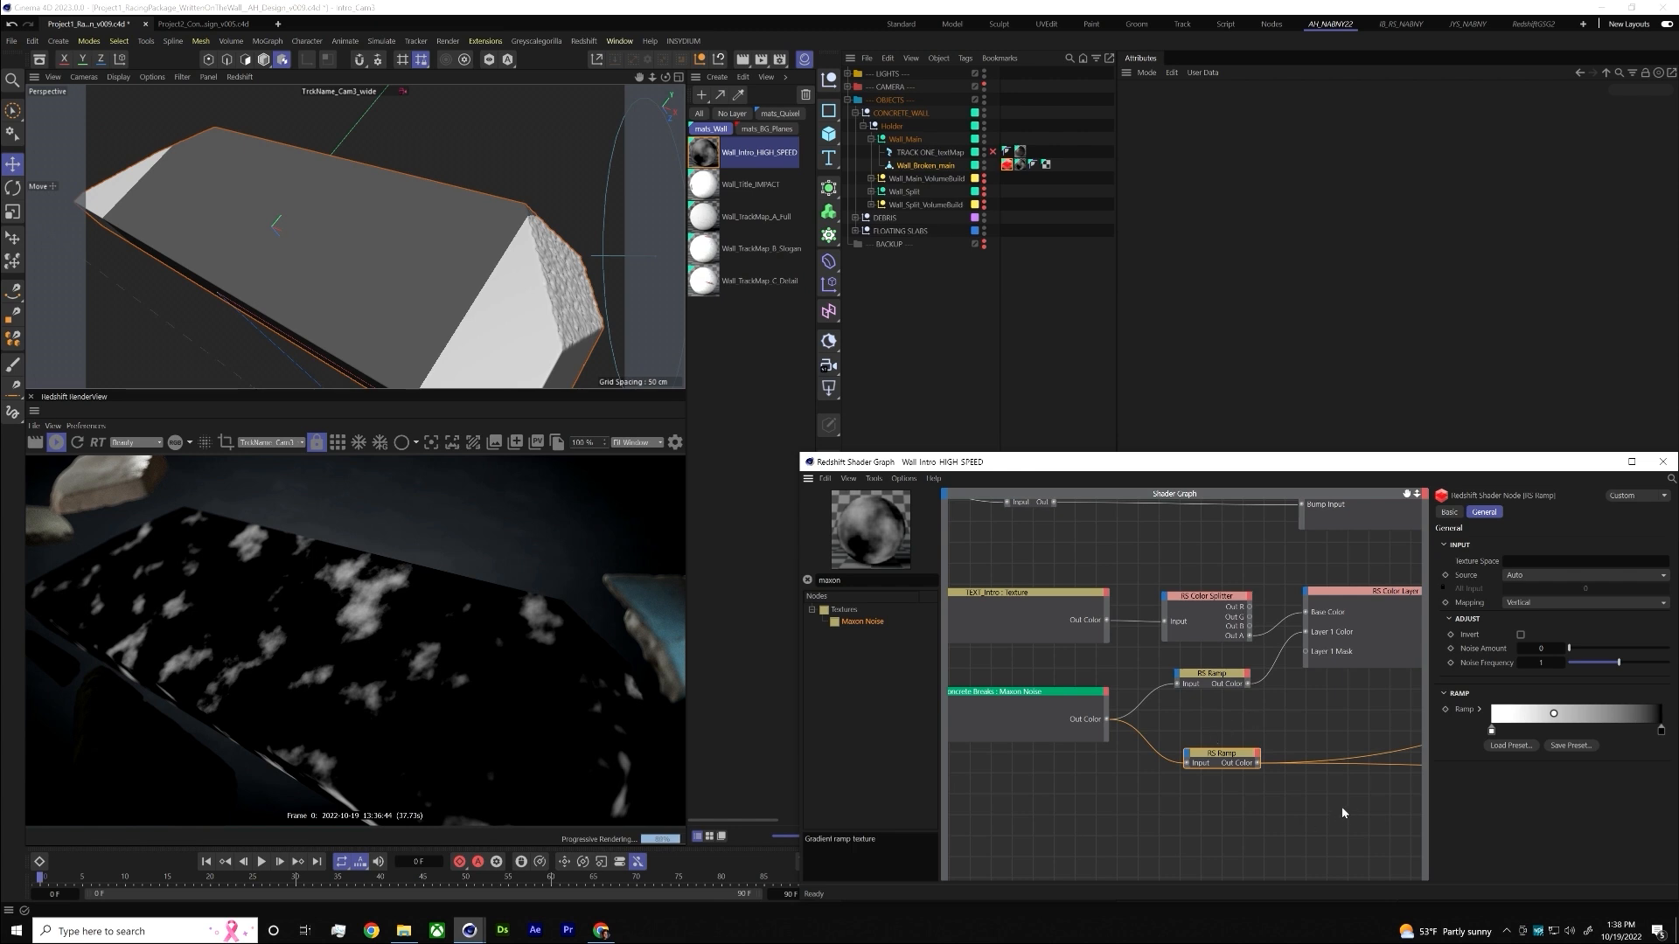
- Preview the RS Displacement node on the wall and reconnect the material blender to the output
{"action": "middle_click_drag", "start_coordinate": [1322, 821], "coordinate": [1073, 789]}
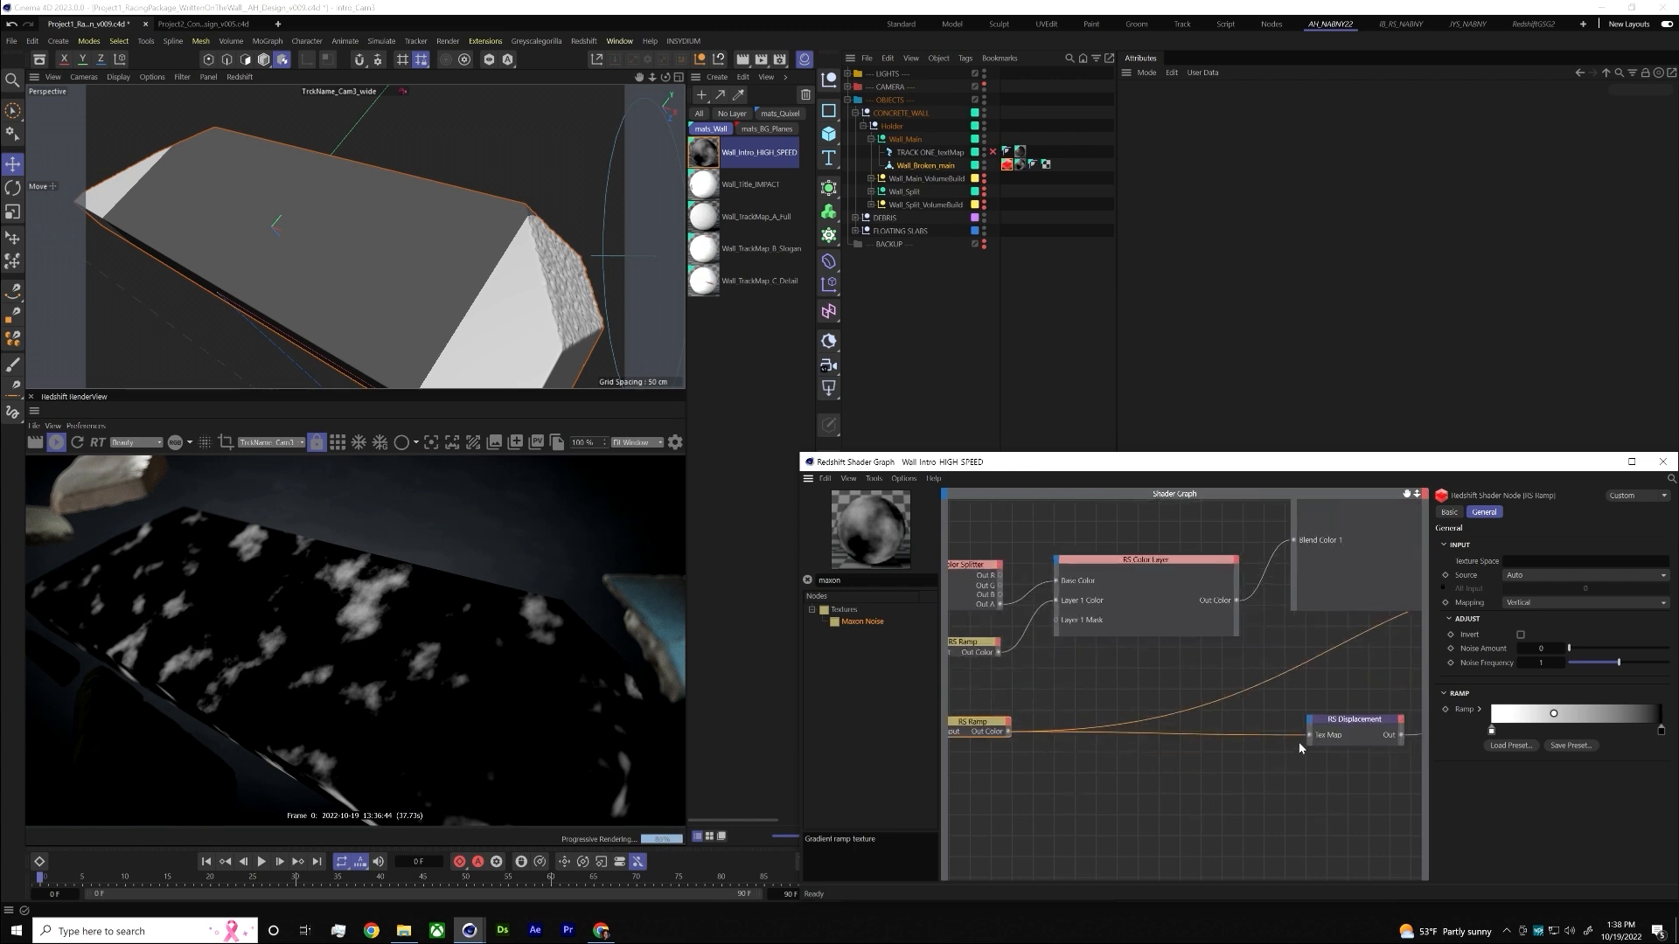
{"action": "left_click", "coordinate": [1326, 722]}
{"action": "middle_click_drag", "start_coordinate": [1303, 801], "coordinate": [1083, 787]}
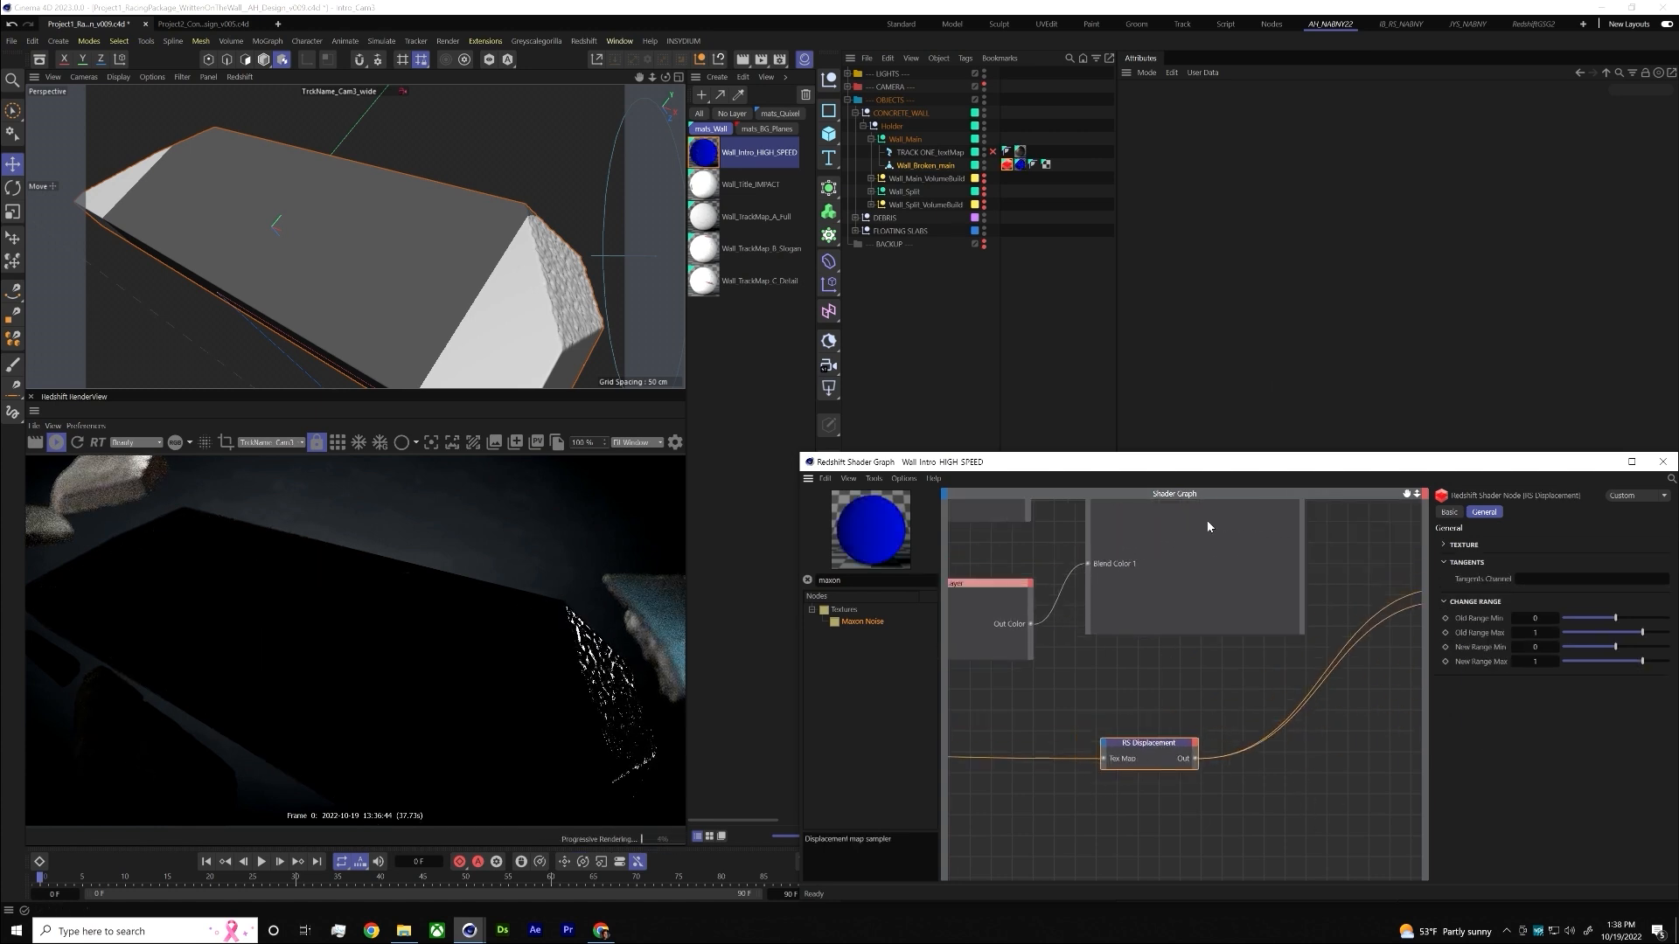
{"action": "left_click", "coordinate": [1258, 610]}
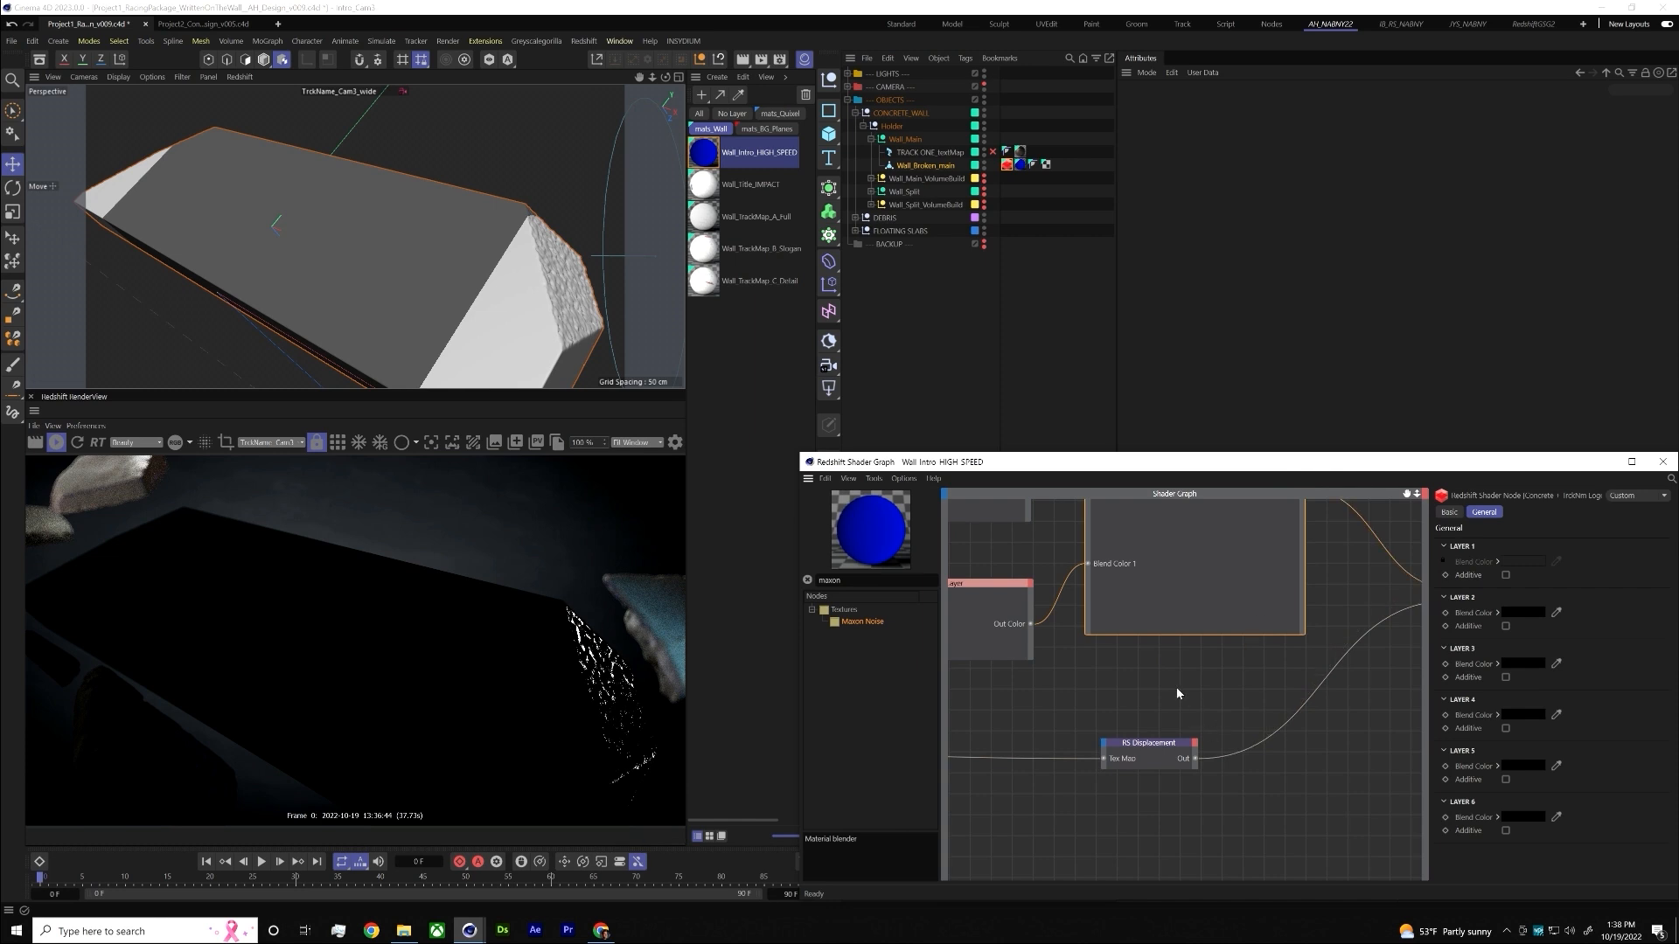
- Show the RS Displacement node's texture scale settings and open the Redshift render settings
{"action": "left_click", "coordinate": [1147, 744]}
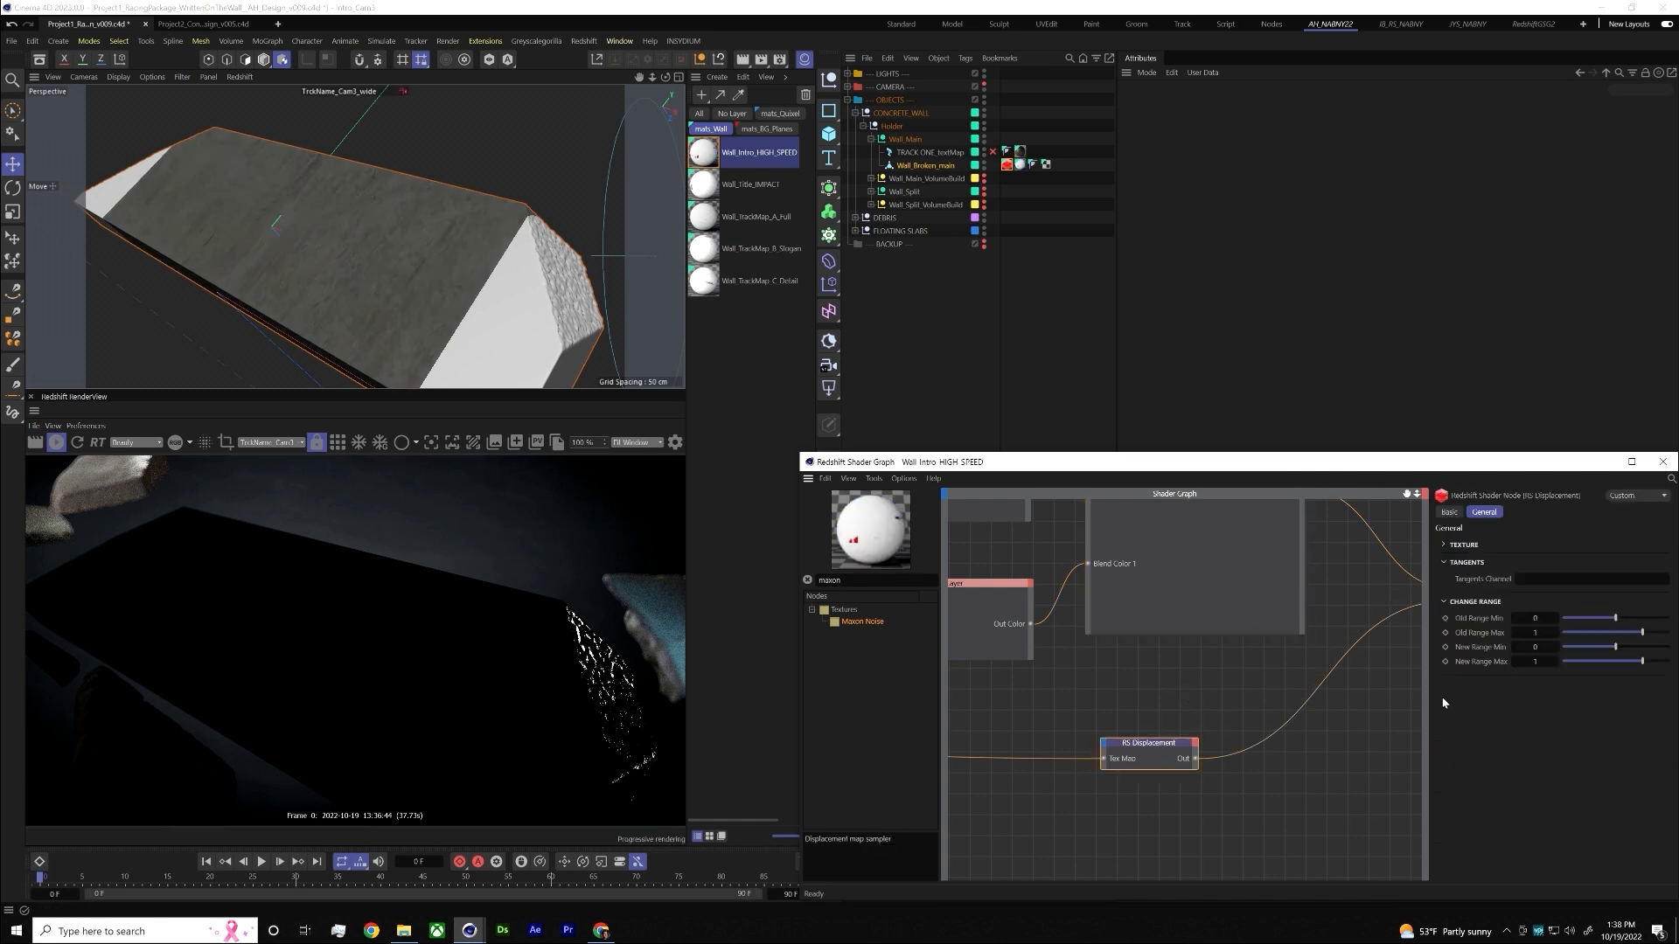
{"action": "left_click", "coordinate": [1463, 545]}
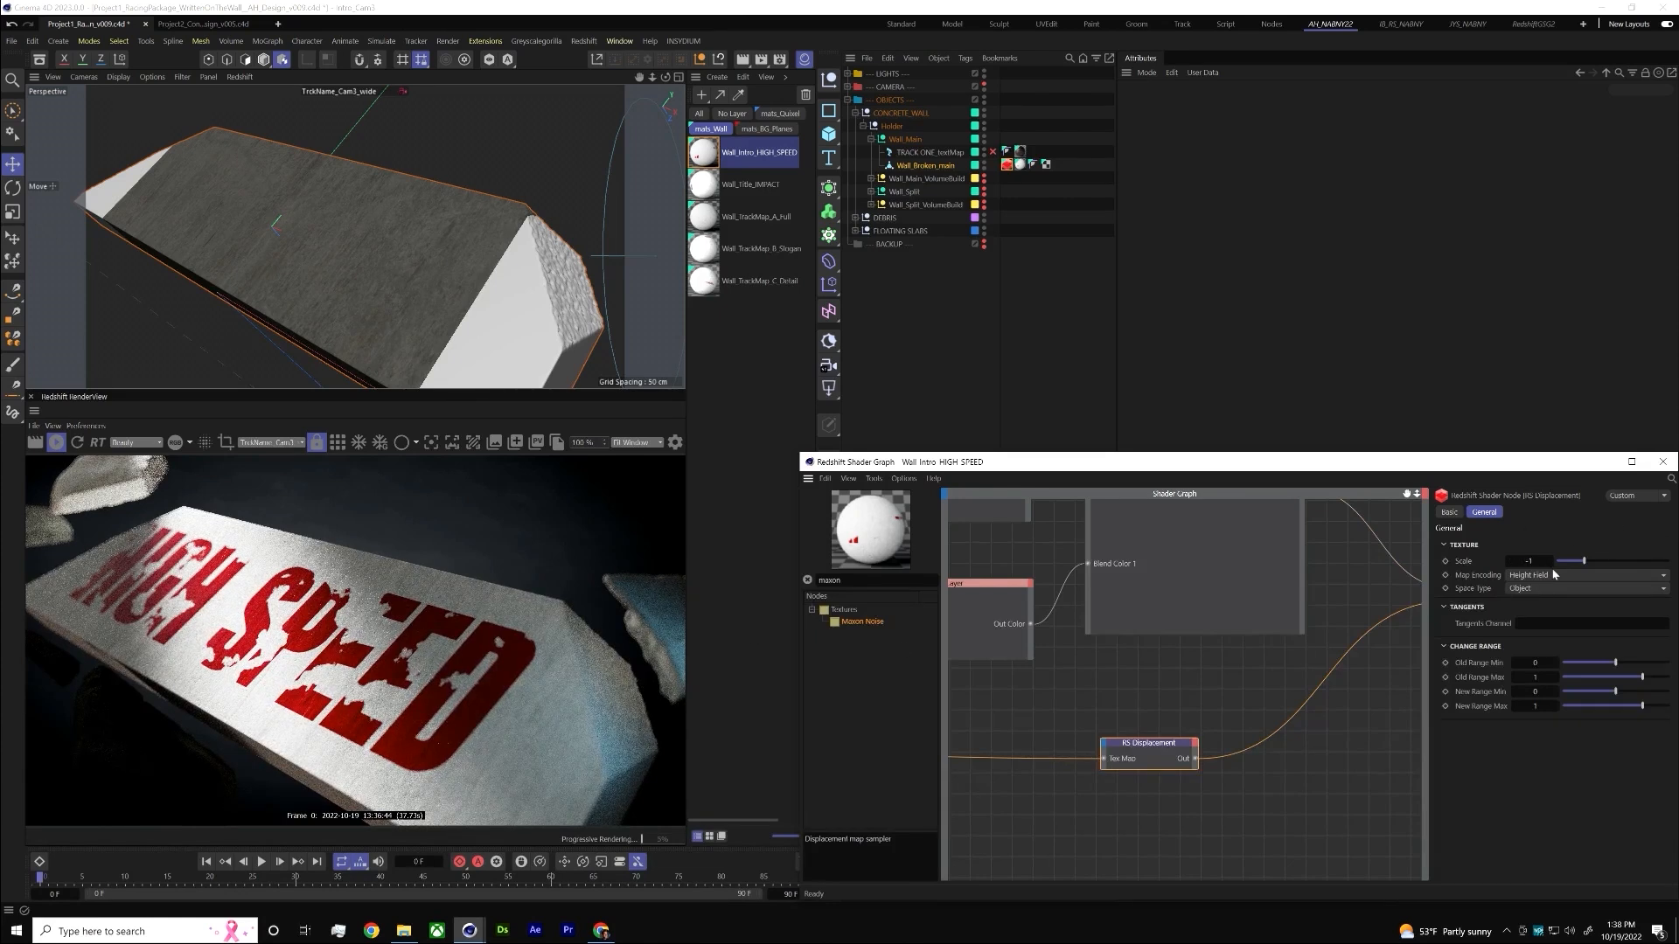
{"action": "key", "text": "ctrl+b"}
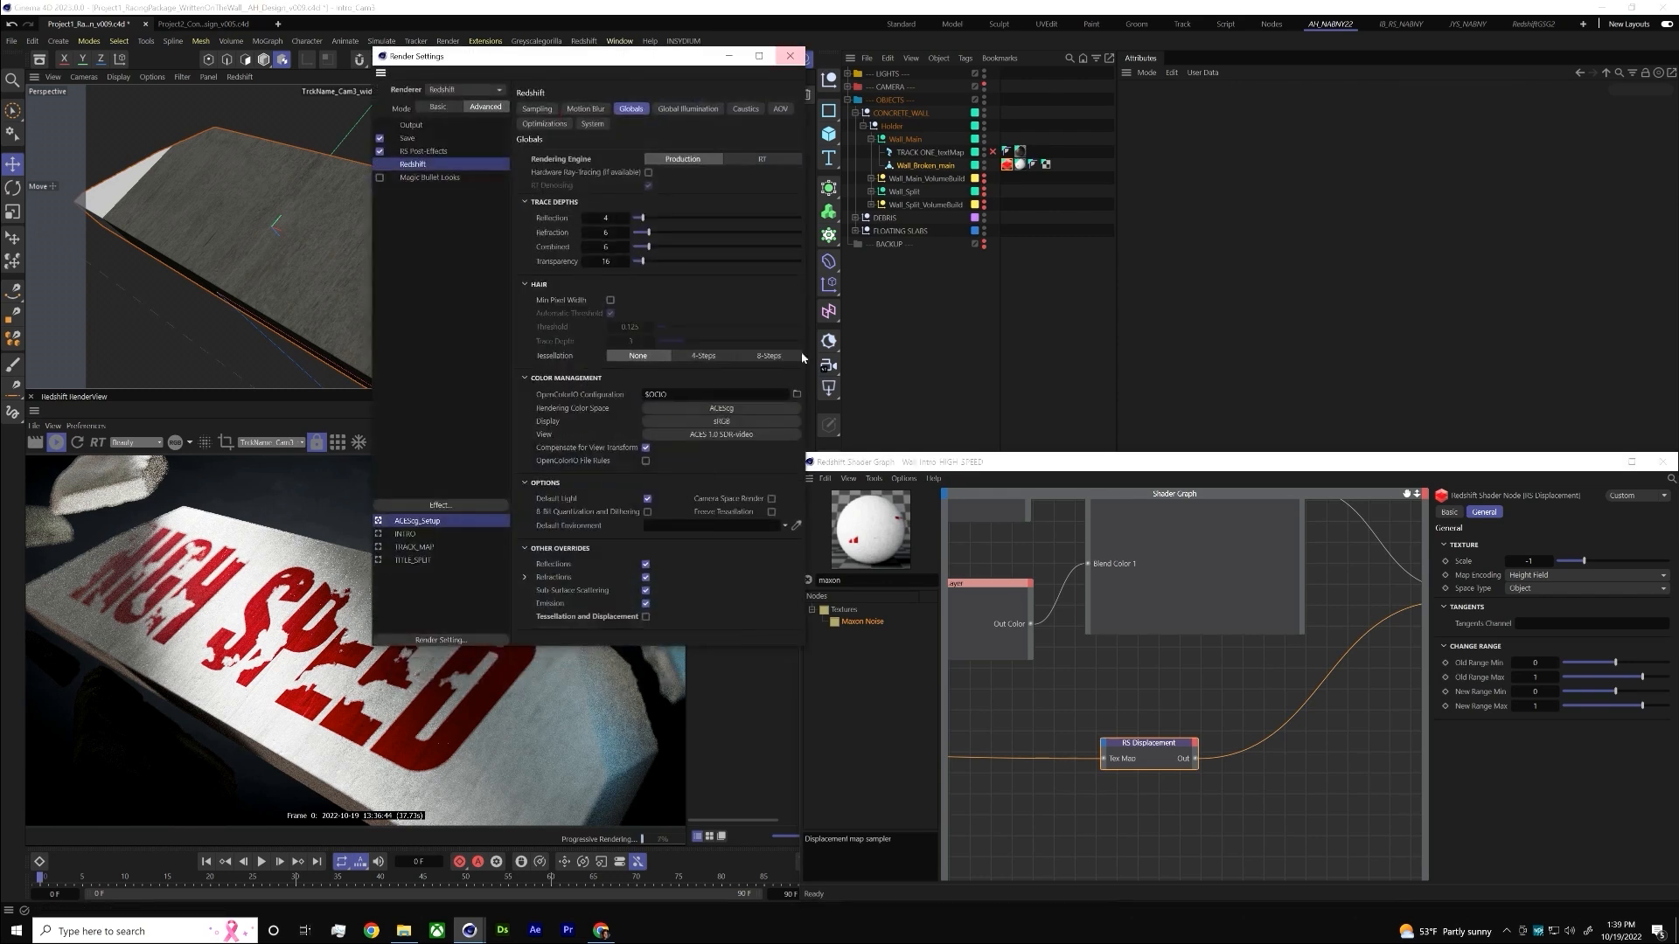
- Enable the Tessellation and Displacement override in the Redshift global settings and close the render settings
{"action": "left_click", "coordinate": [645, 616]}
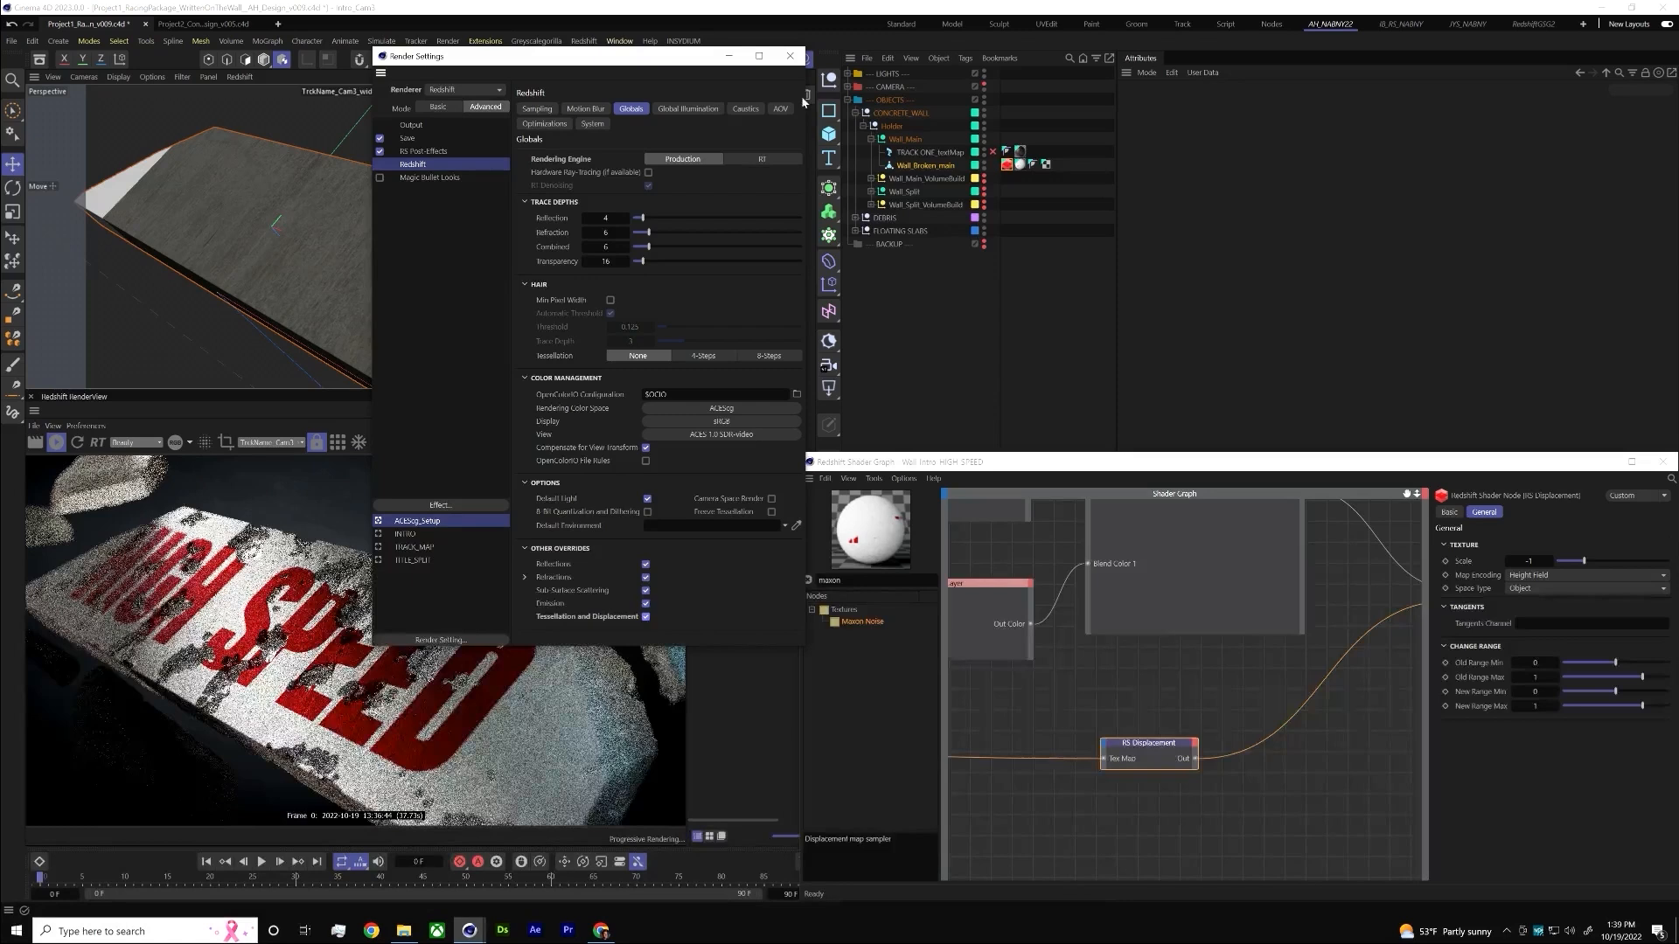
{"action": "left_click", "coordinate": [790, 55]}
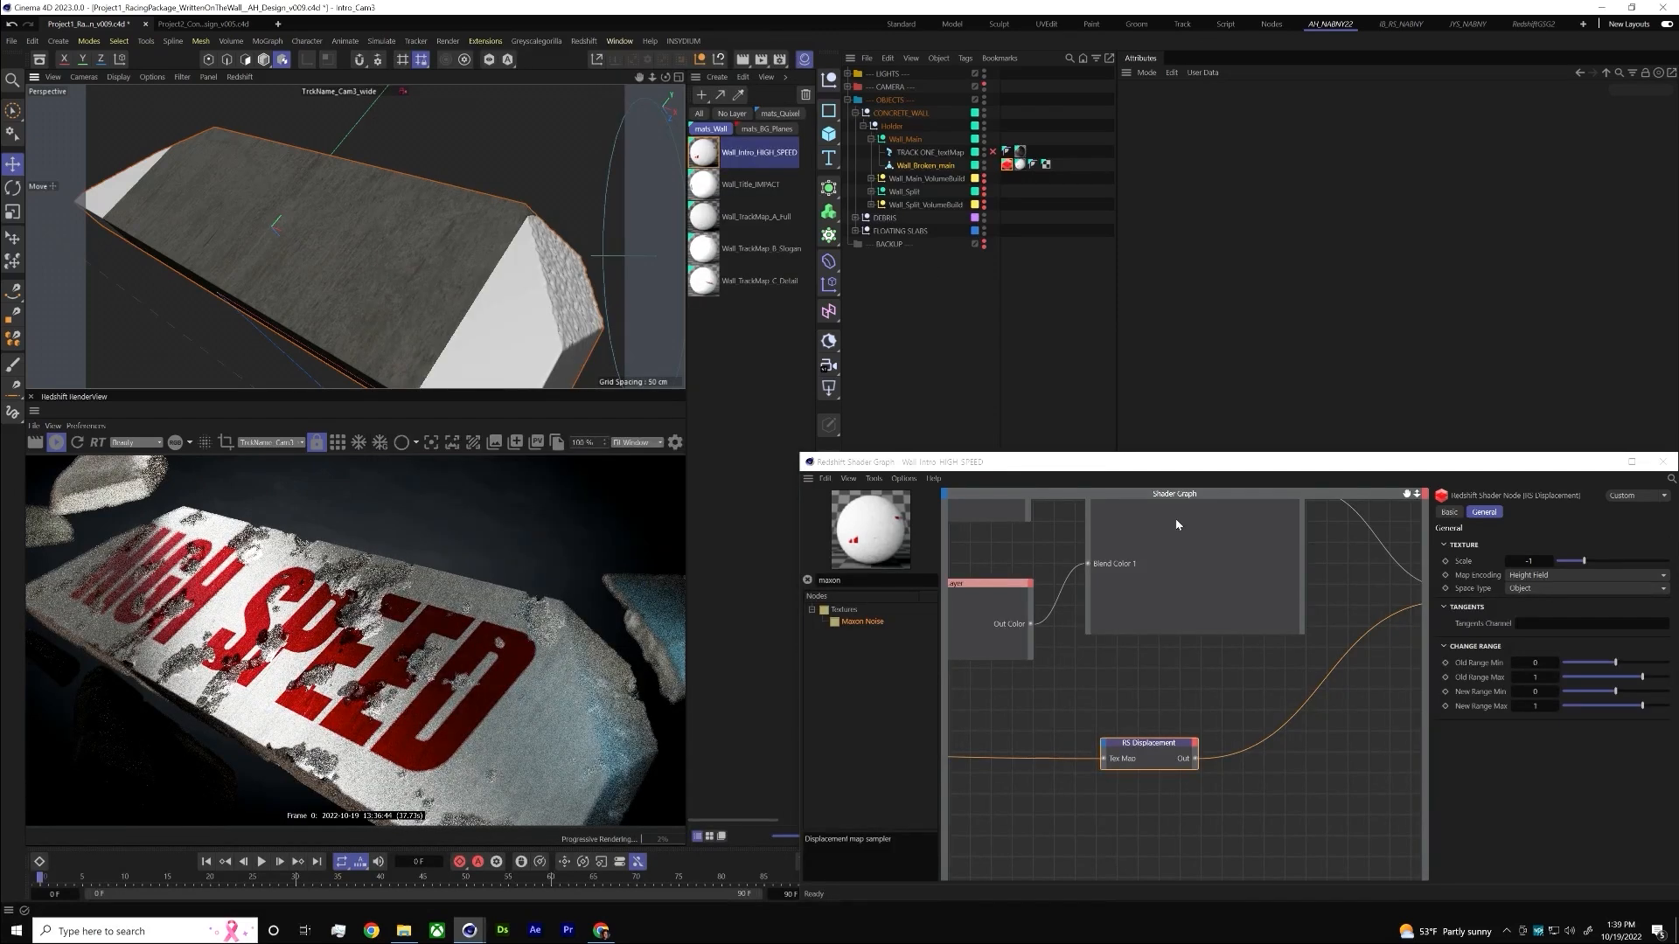
- Try a texture scale of 1 on the RS Displacement node and restore it to -1
{"action": "left_click", "coordinate": [1530, 562]}
{"action": "type", "text": "1"}
{"action": "key", "text": "Return"}
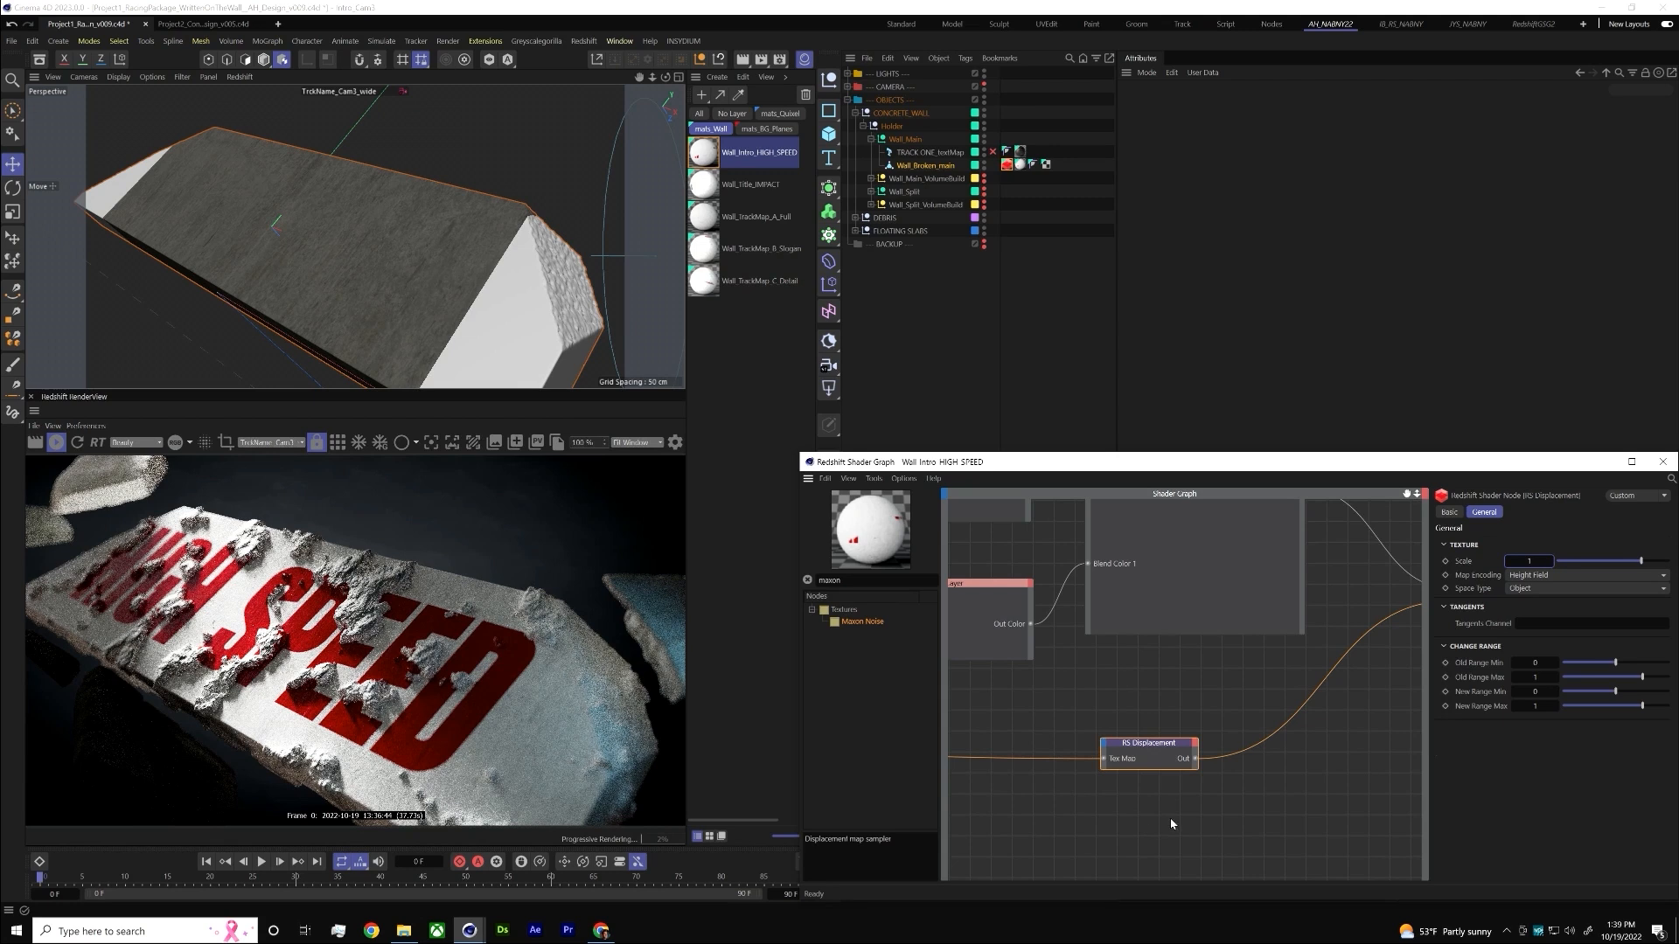
{"action": "left_click", "coordinate": [1536, 566]}
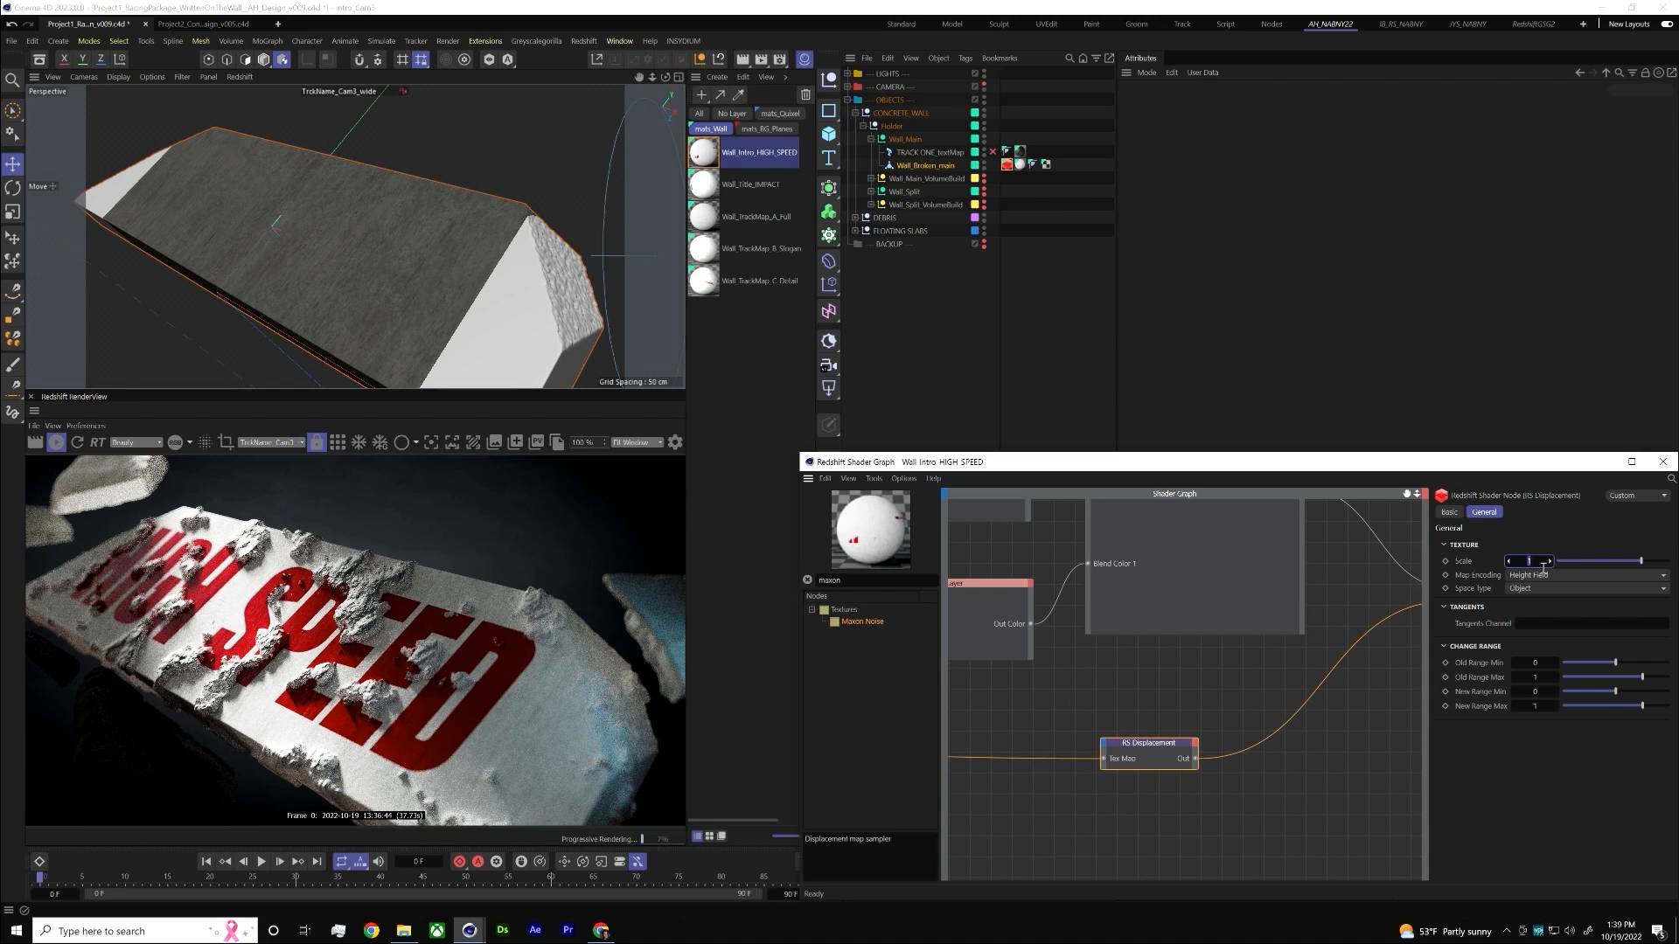
{"action": "key", "text": "Return"}
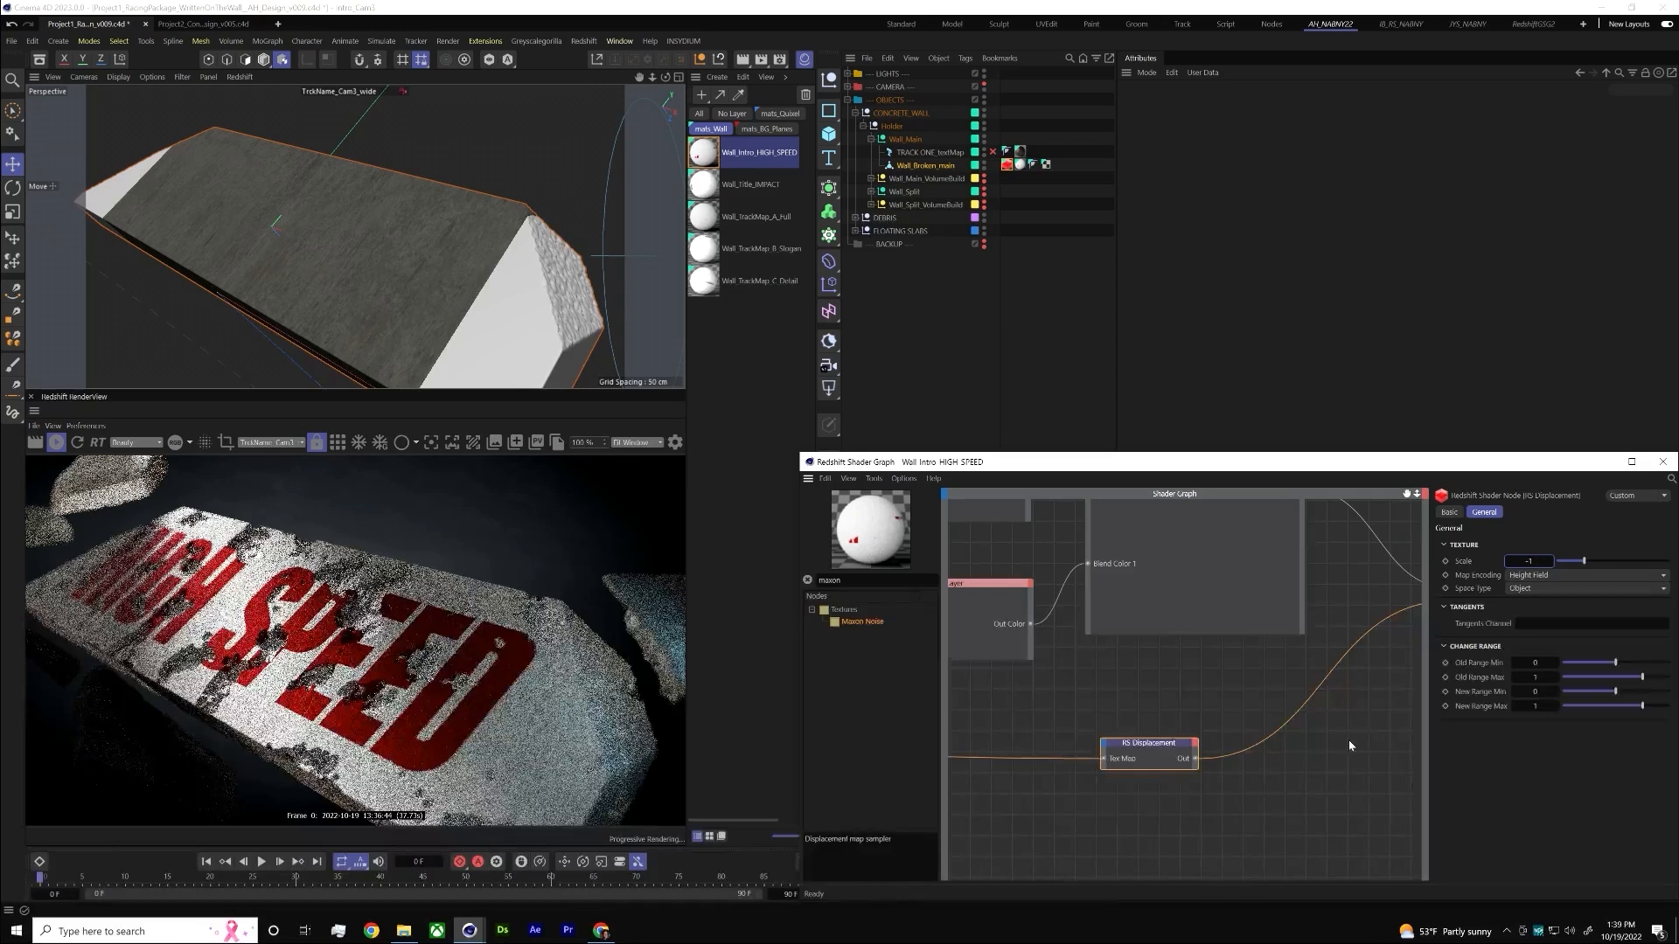
{"action": "middle_click_drag", "start_coordinate": [1146, 775], "coordinate": [1198, 720]}
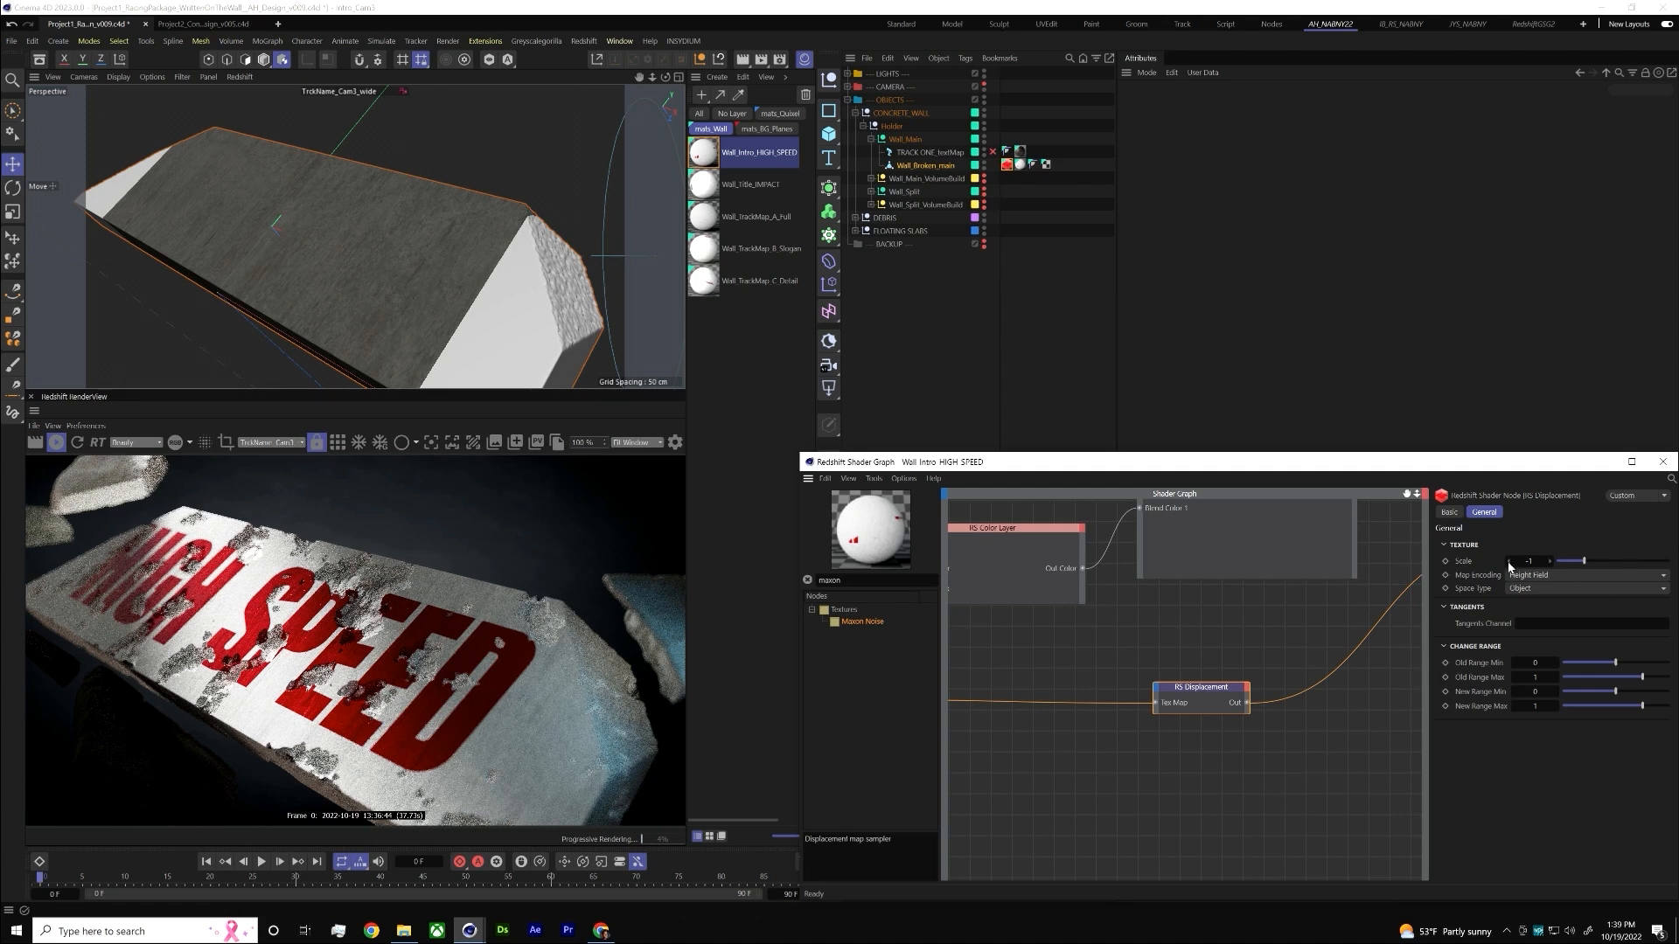
{"action": "left_click", "coordinate": [1119, 640]}
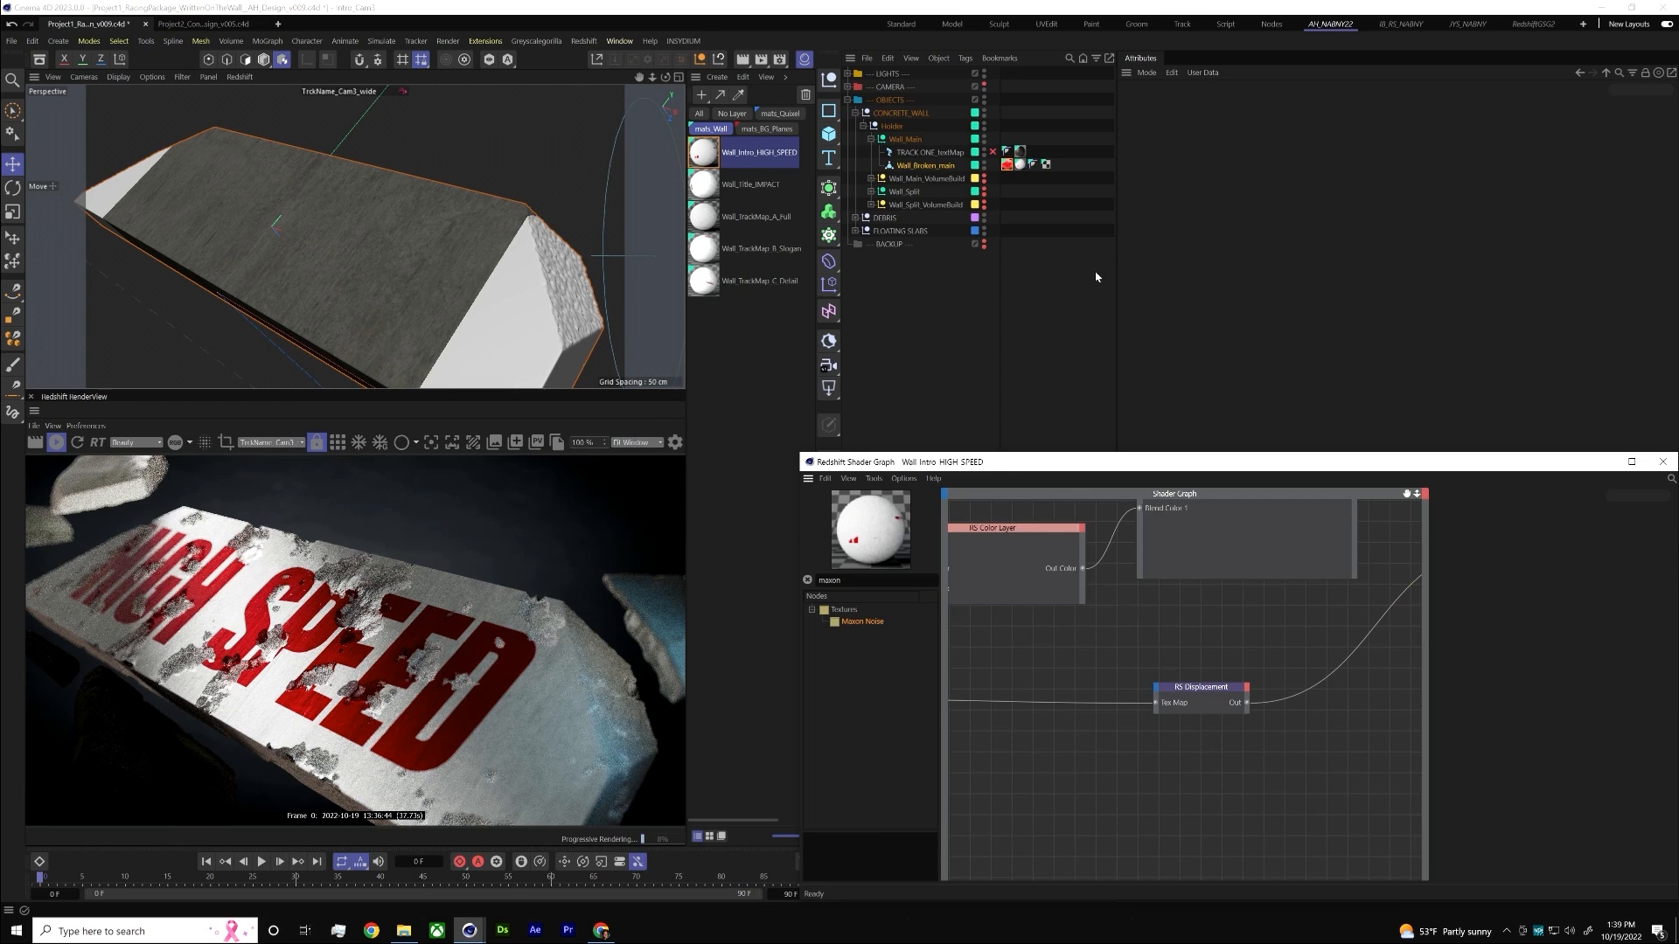
{"action": "left_click", "coordinate": [1191, 690]}
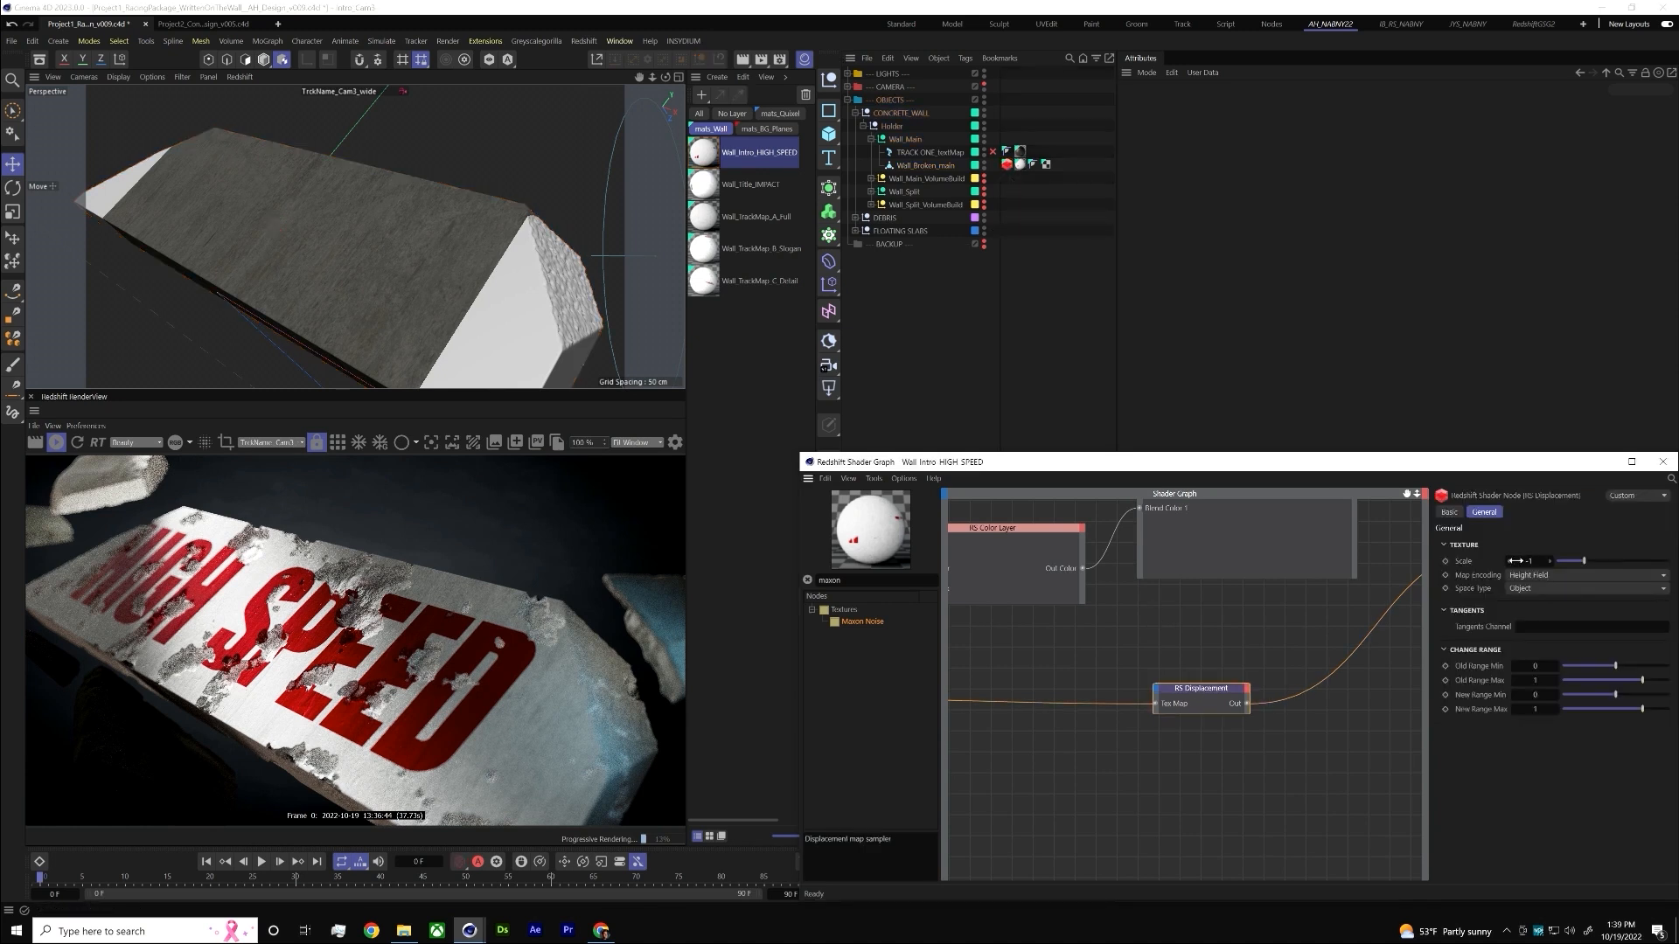
{"action": "middle_click_drag", "start_coordinate": [1137, 655], "coordinate": [1104, 631]}
{"action": "left_click", "coordinate": [1014, 734]}
{"action": "left_click", "coordinate": [1191, 663]}
- Select Wall_Broken_main and show the RS Object entry among the render tags available for it
{"action": "left_click", "coordinate": [1006, 165]}
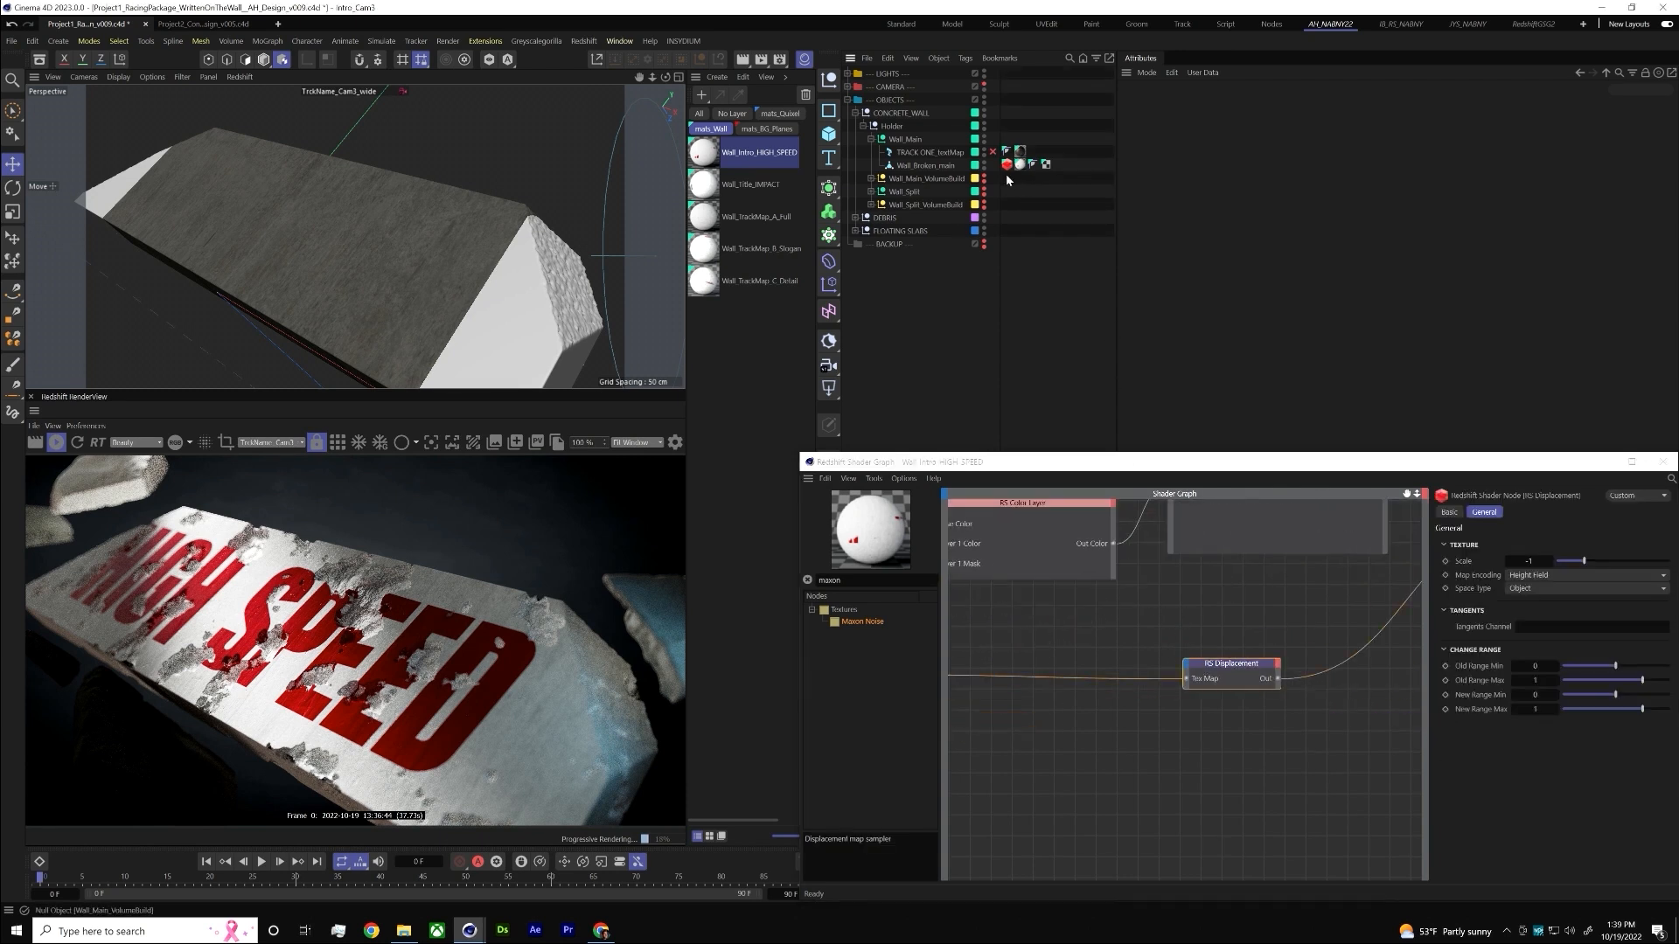
{"action": "left_click", "coordinate": [935, 167]}
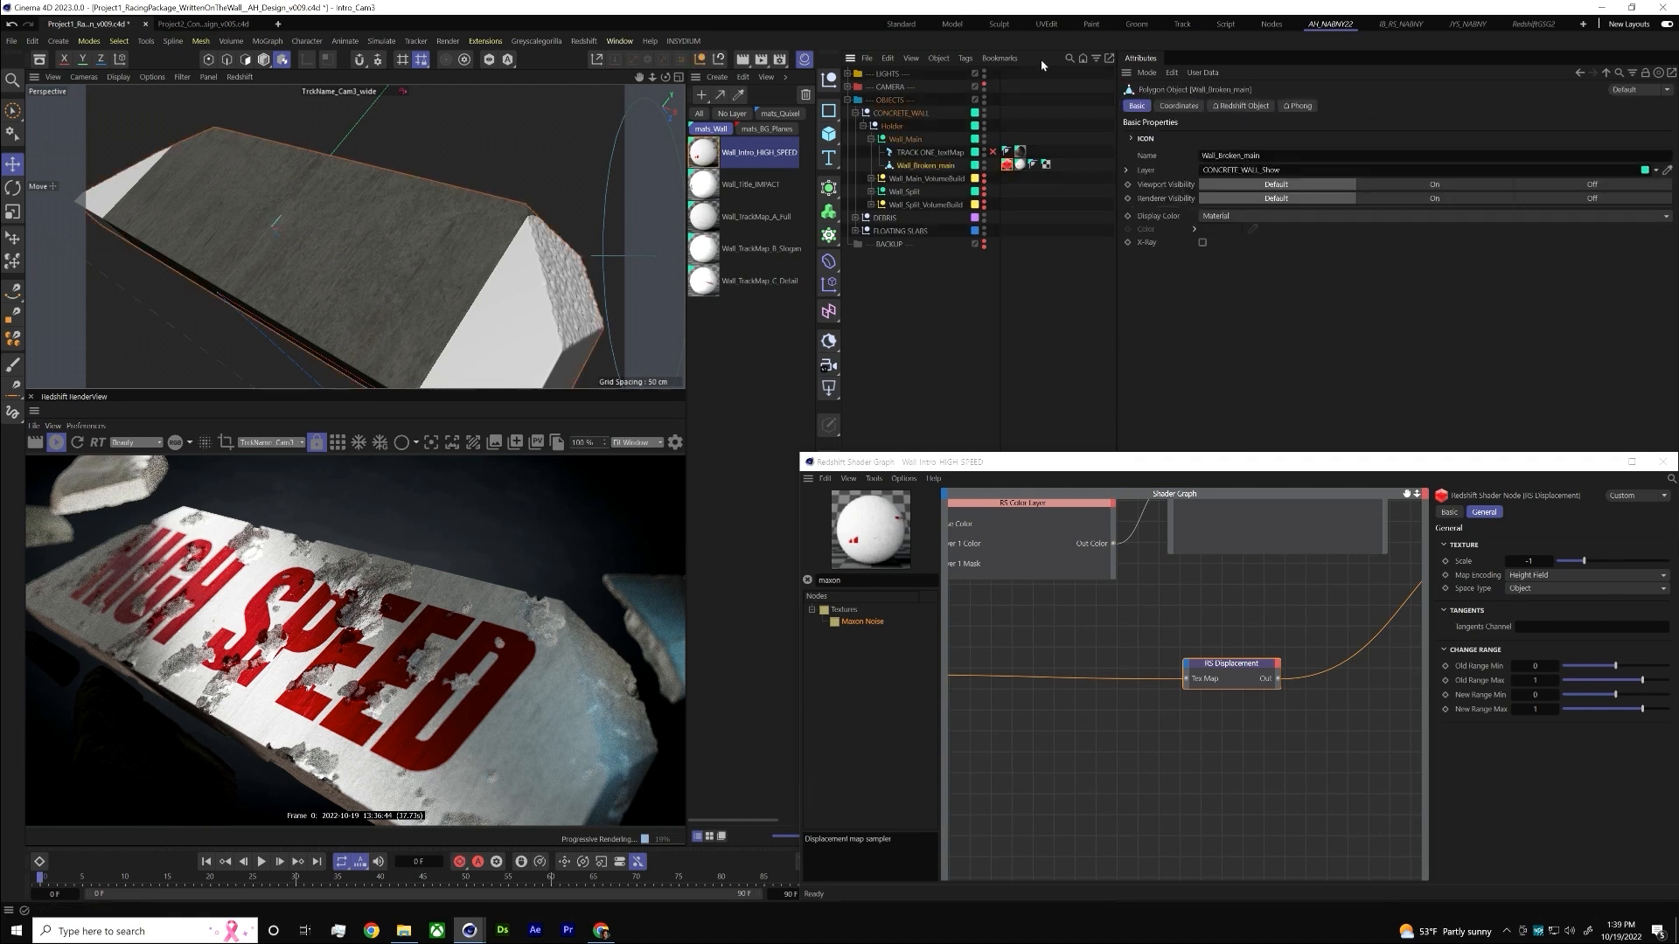
{"action": "left_click", "coordinate": [966, 58]}
{"action": "mouse_move", "coordinate": [1003, 204]}
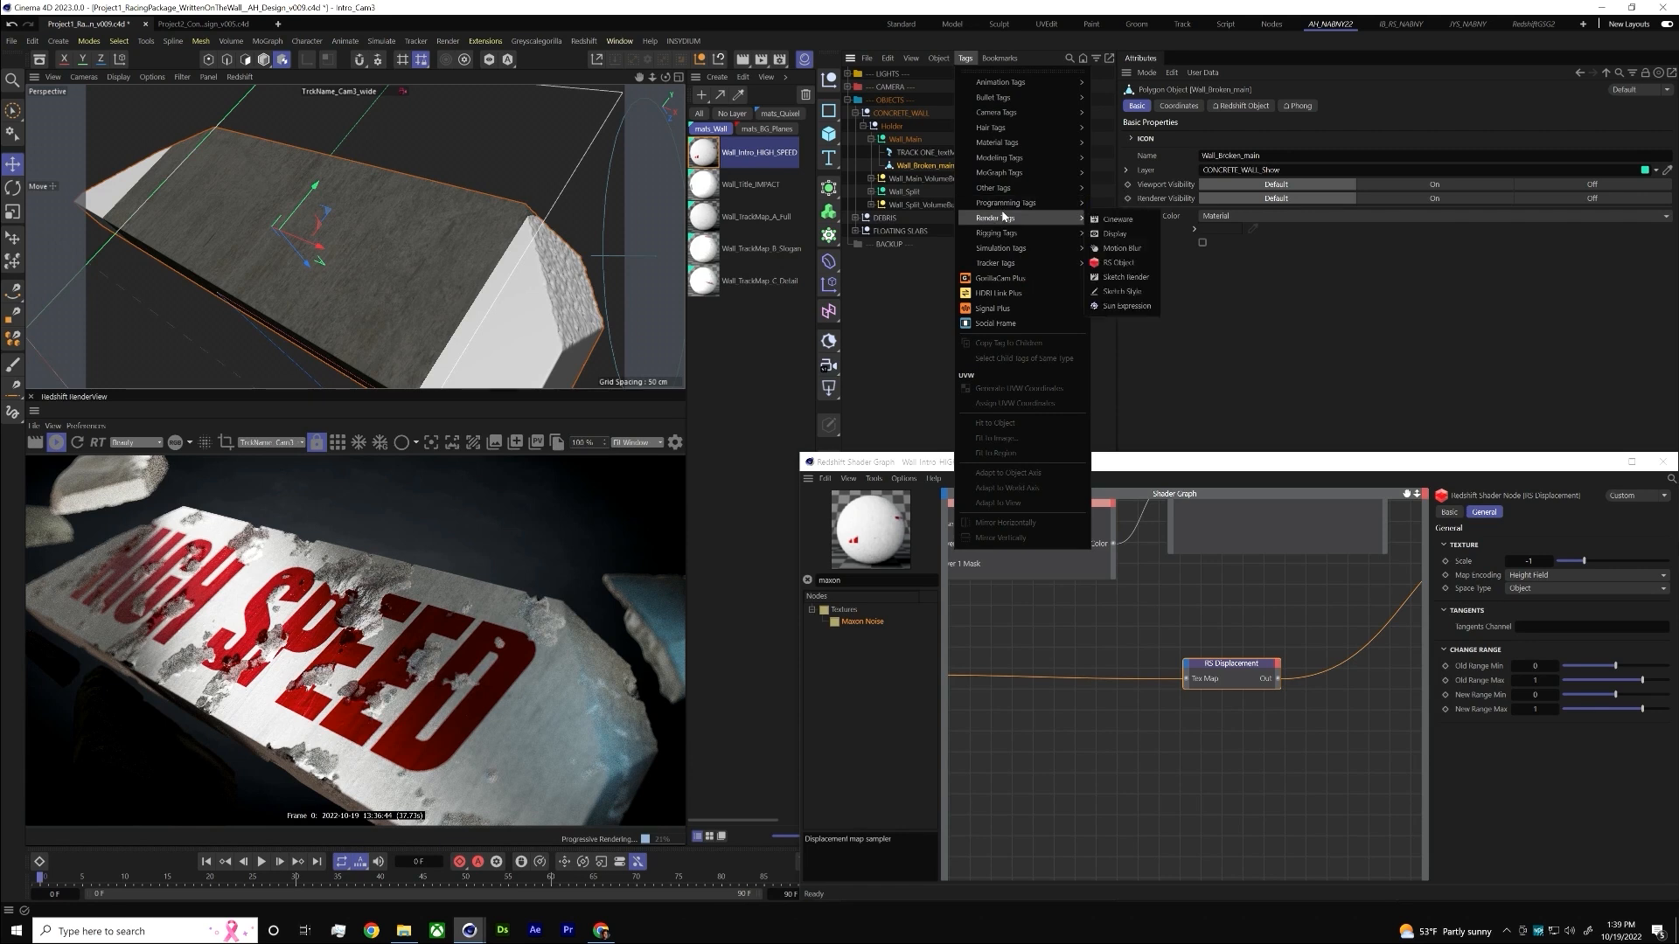
{"action": "left_click", "coordinate": [1120, 264]}
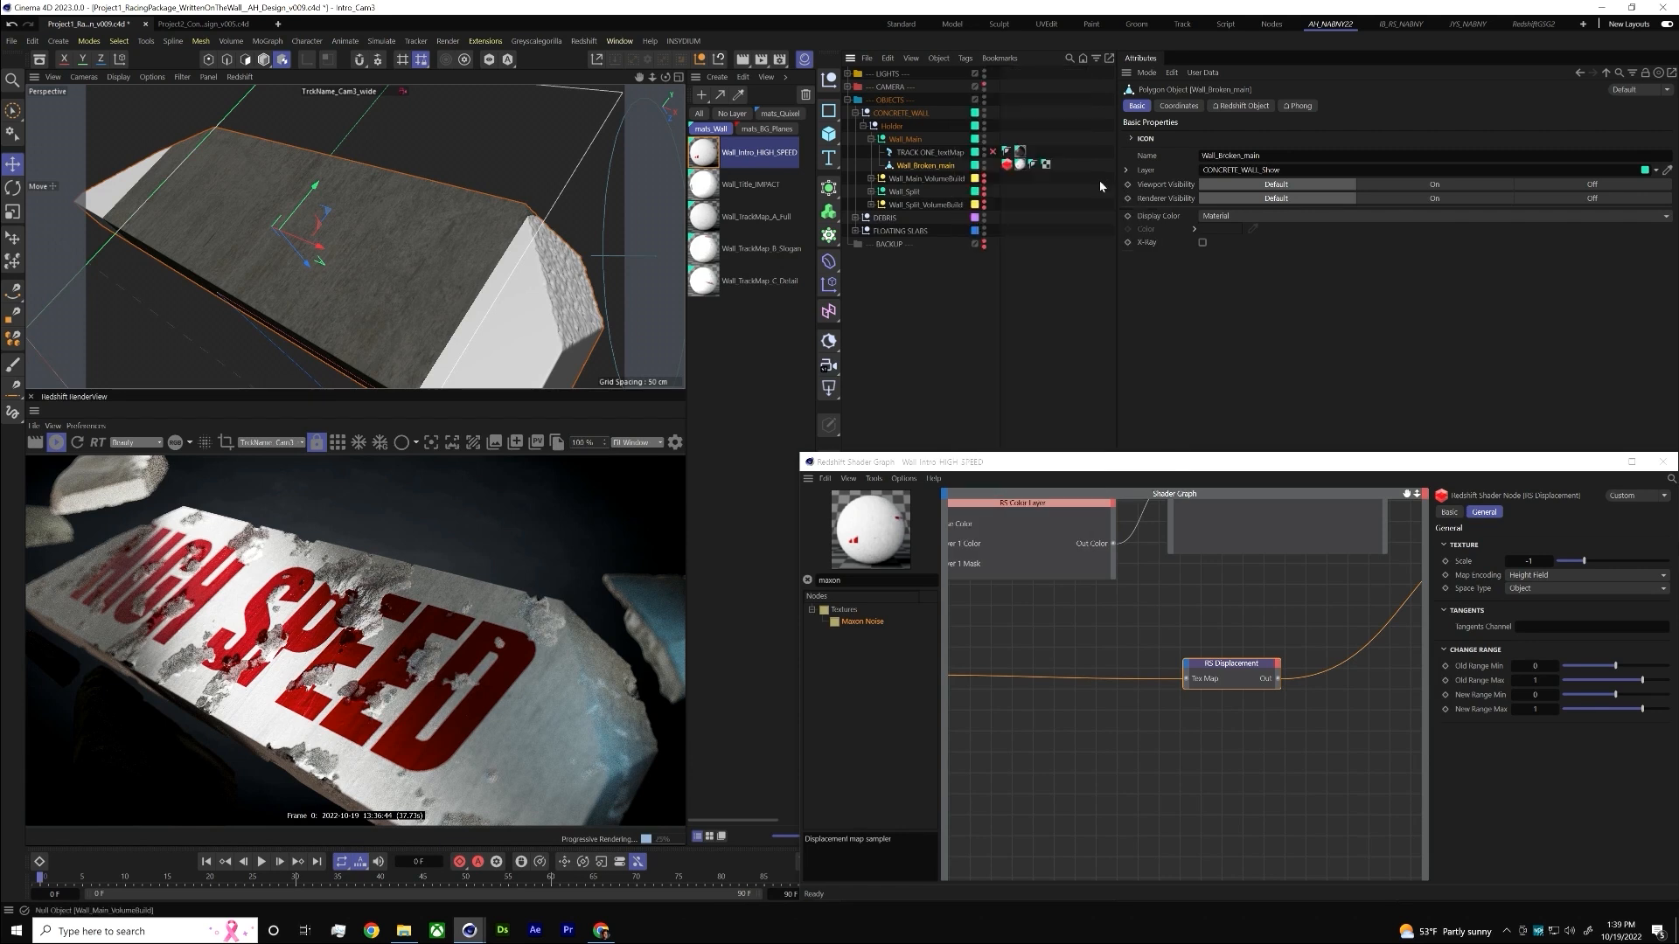
- Switch the geometry override in Wall_Broken_main's Redshift Object tag off and on again, leaving its tessellation enabled
{"action": "left_click", "coordinate": [1006, 166]}
{"action": "left_click", "coordinate": [1171, 136]}
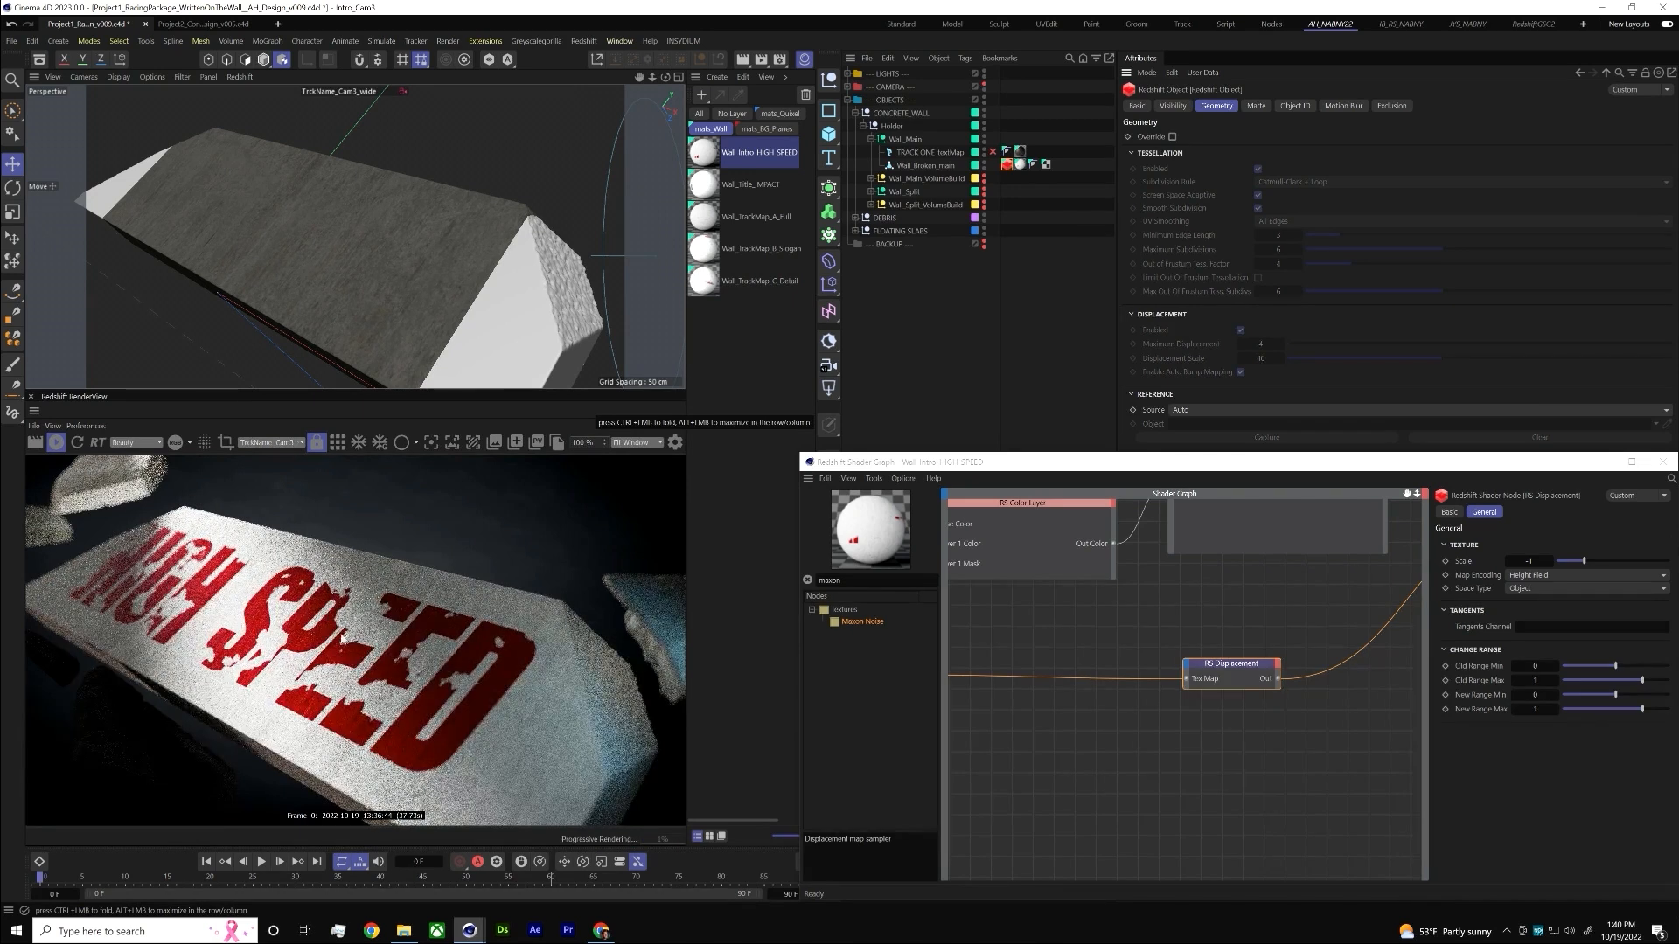
{"action": "left_click", "coordinate": [1172, 138]}
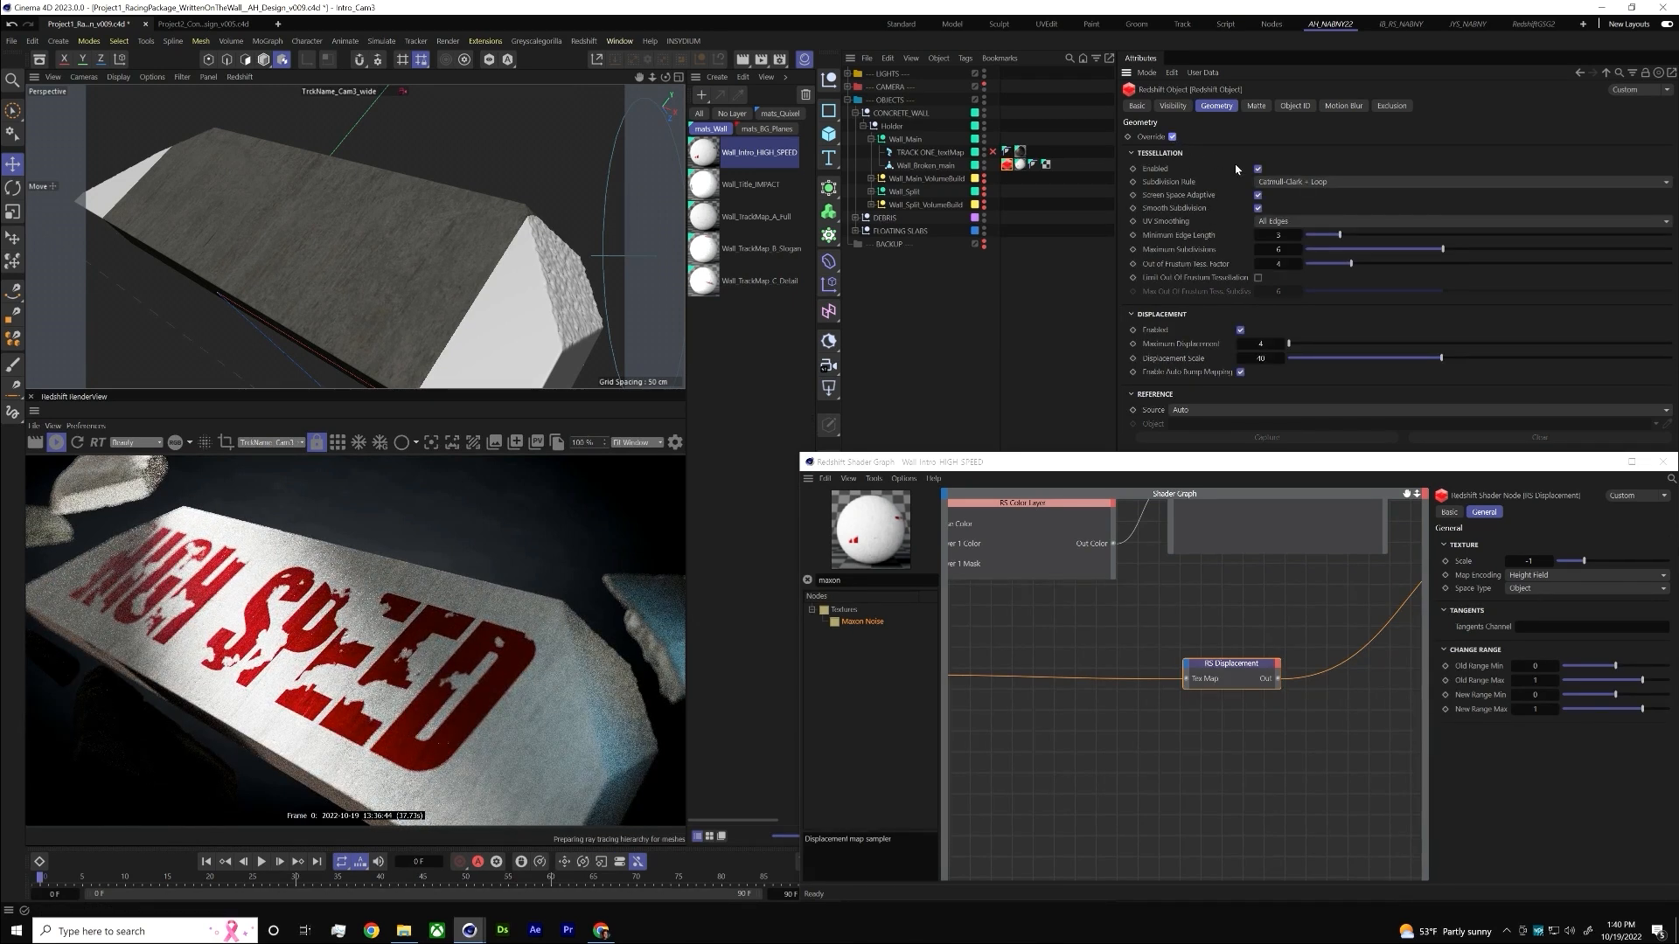
{"action": "left_click", "coordinate": [1258, 170]}
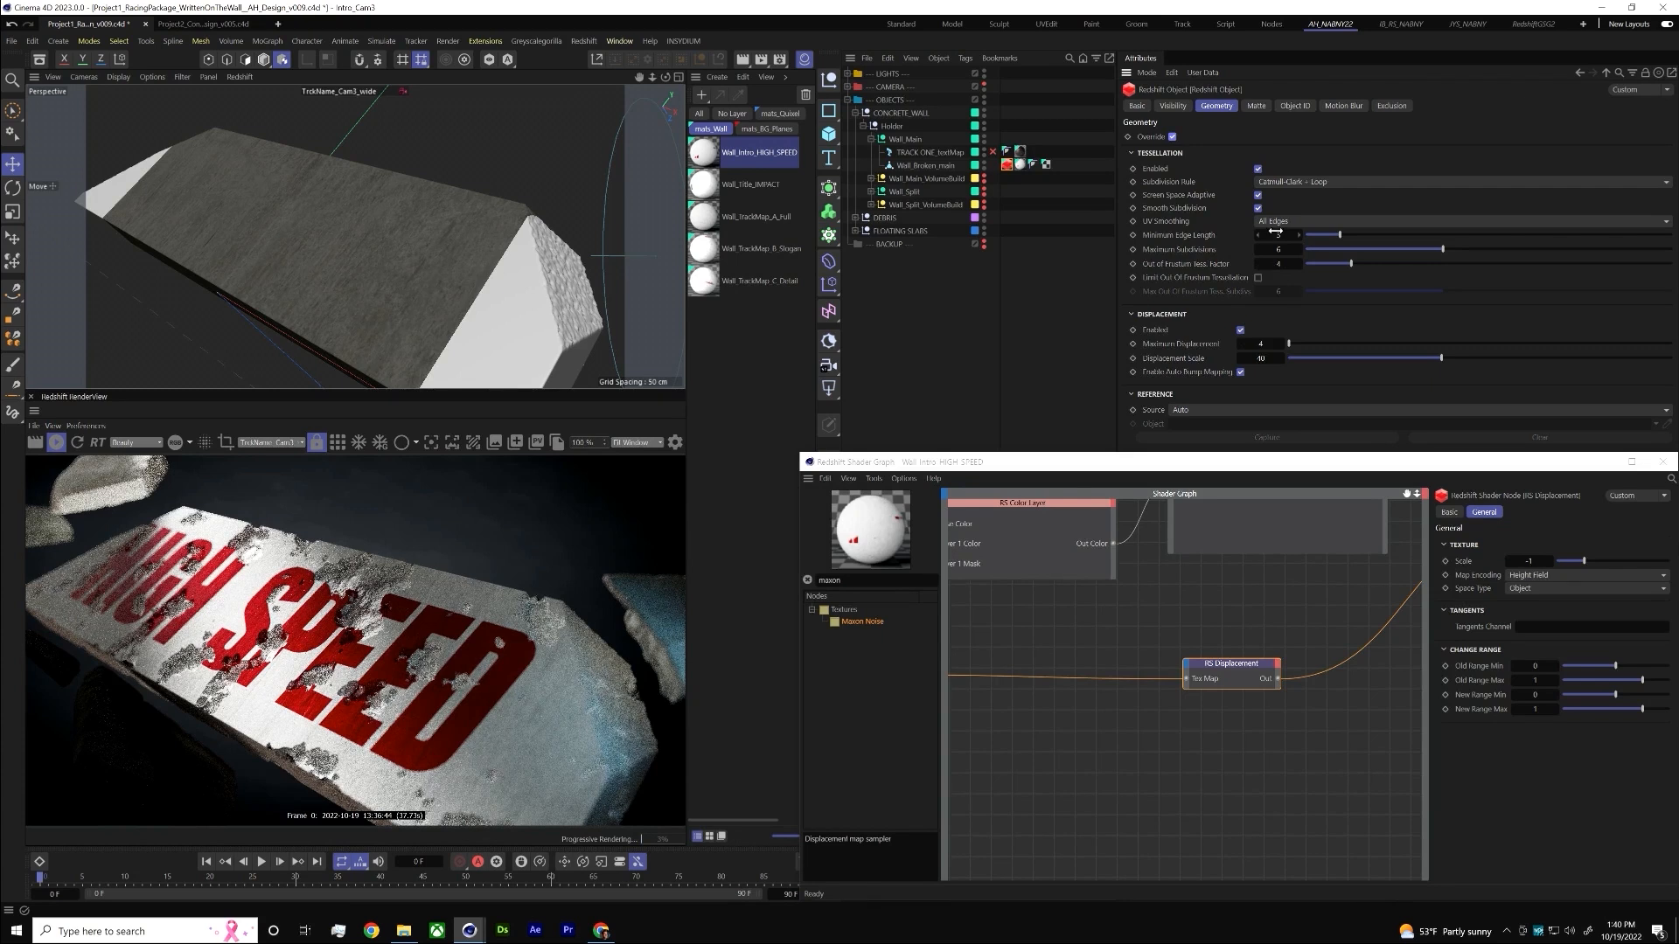
- Select the wall in the viewport and display it shaded with its polygon lines
{"action": "left_click", "coordinate": [507, 272]}
{"action": "key", "text": "n"}
{"action": "key", "text": "b"}
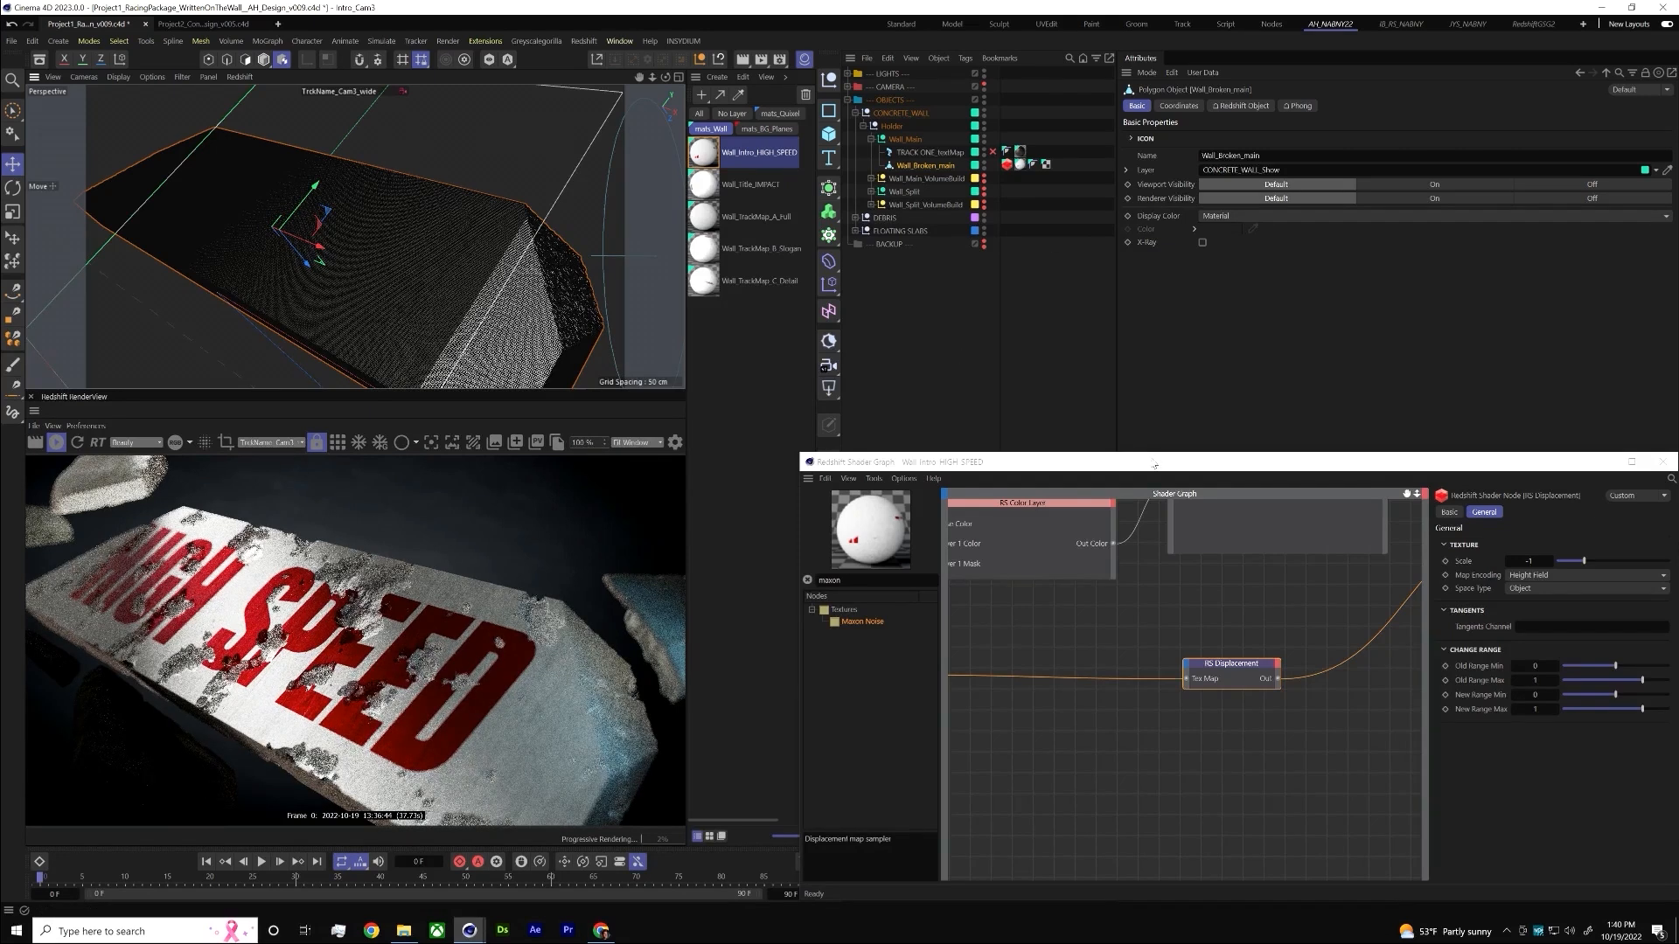
- Switch displacement off and on again in Wall_Broken_main's Redshift Object tag
{"action": "left_click", "coordinate": [1008, 164]}
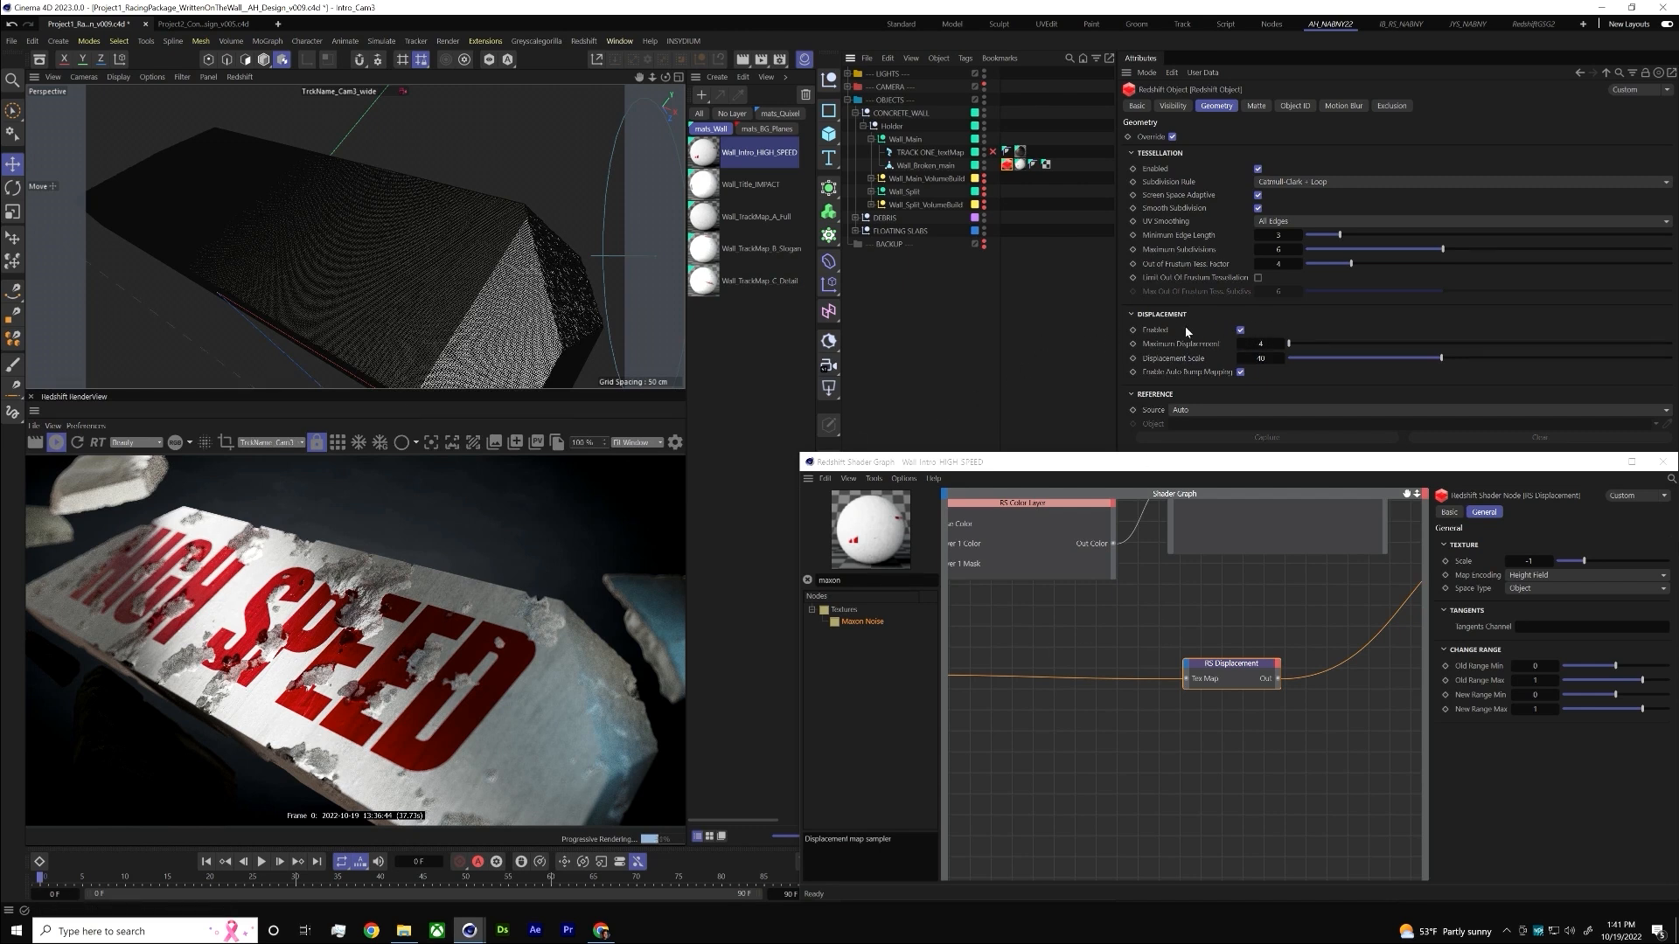
{"action": "left_click", "coordinate": [1242, 330]}
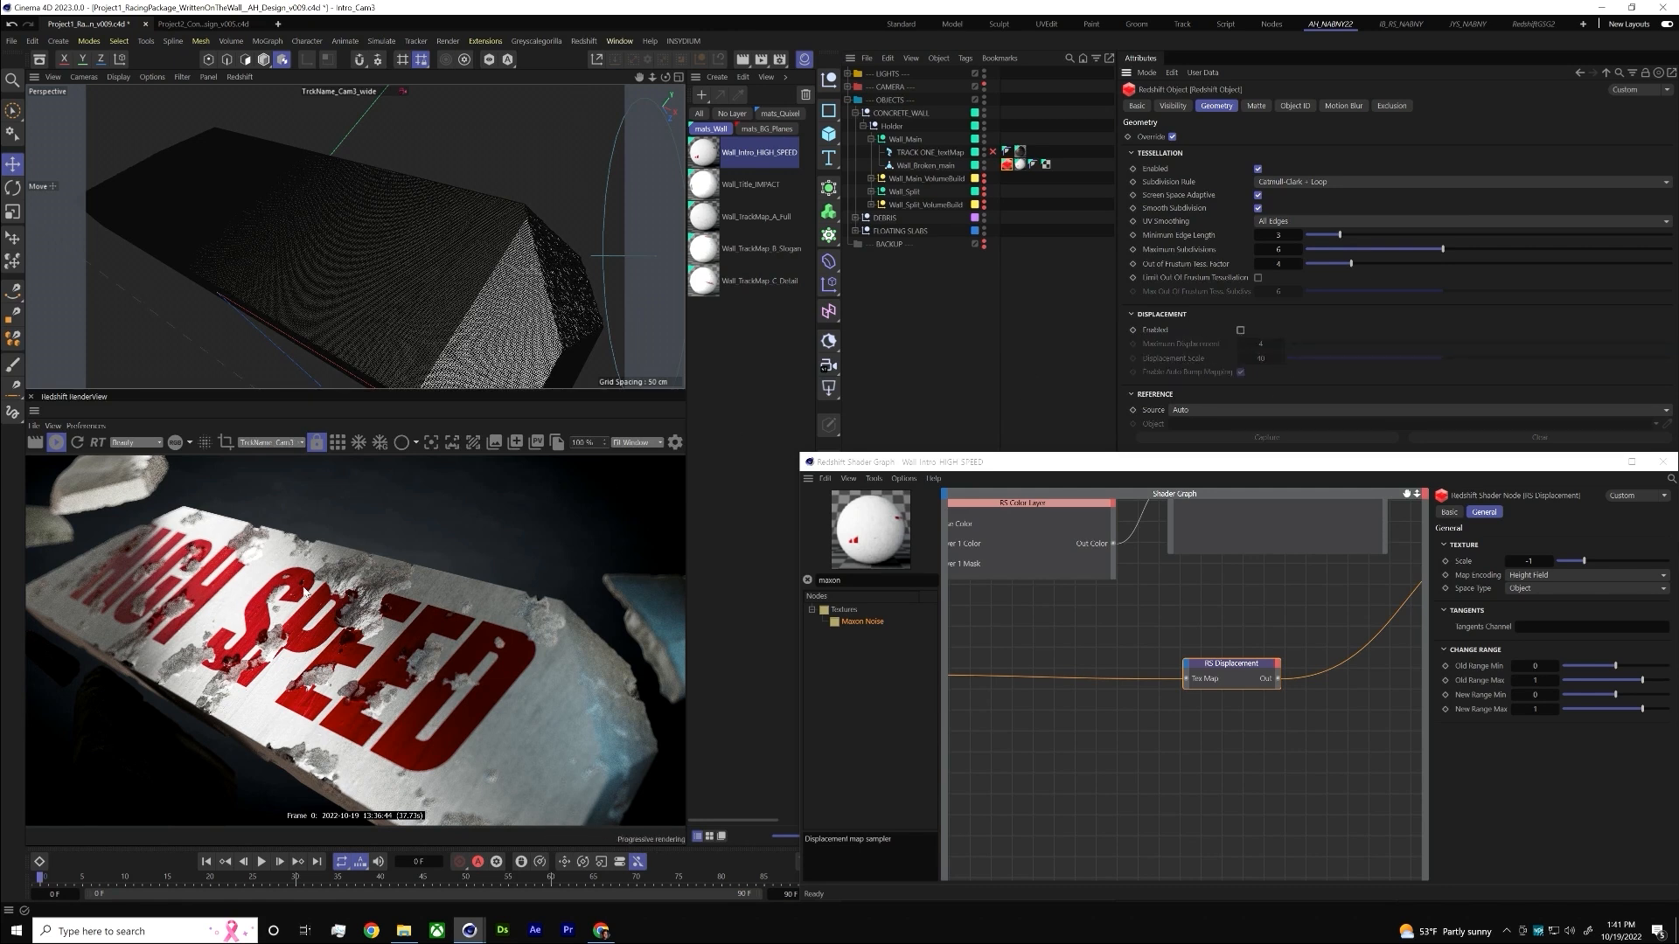
{"action": "left_click", "coordinate": [1240, 331]}
- Try a maximum displacement of 1 and a displacement scale of 1, and examine the wall render up close
{"action": "left_click_drag", "start_coordinate": [1287, 345], "coordinate": [1262, 444]}
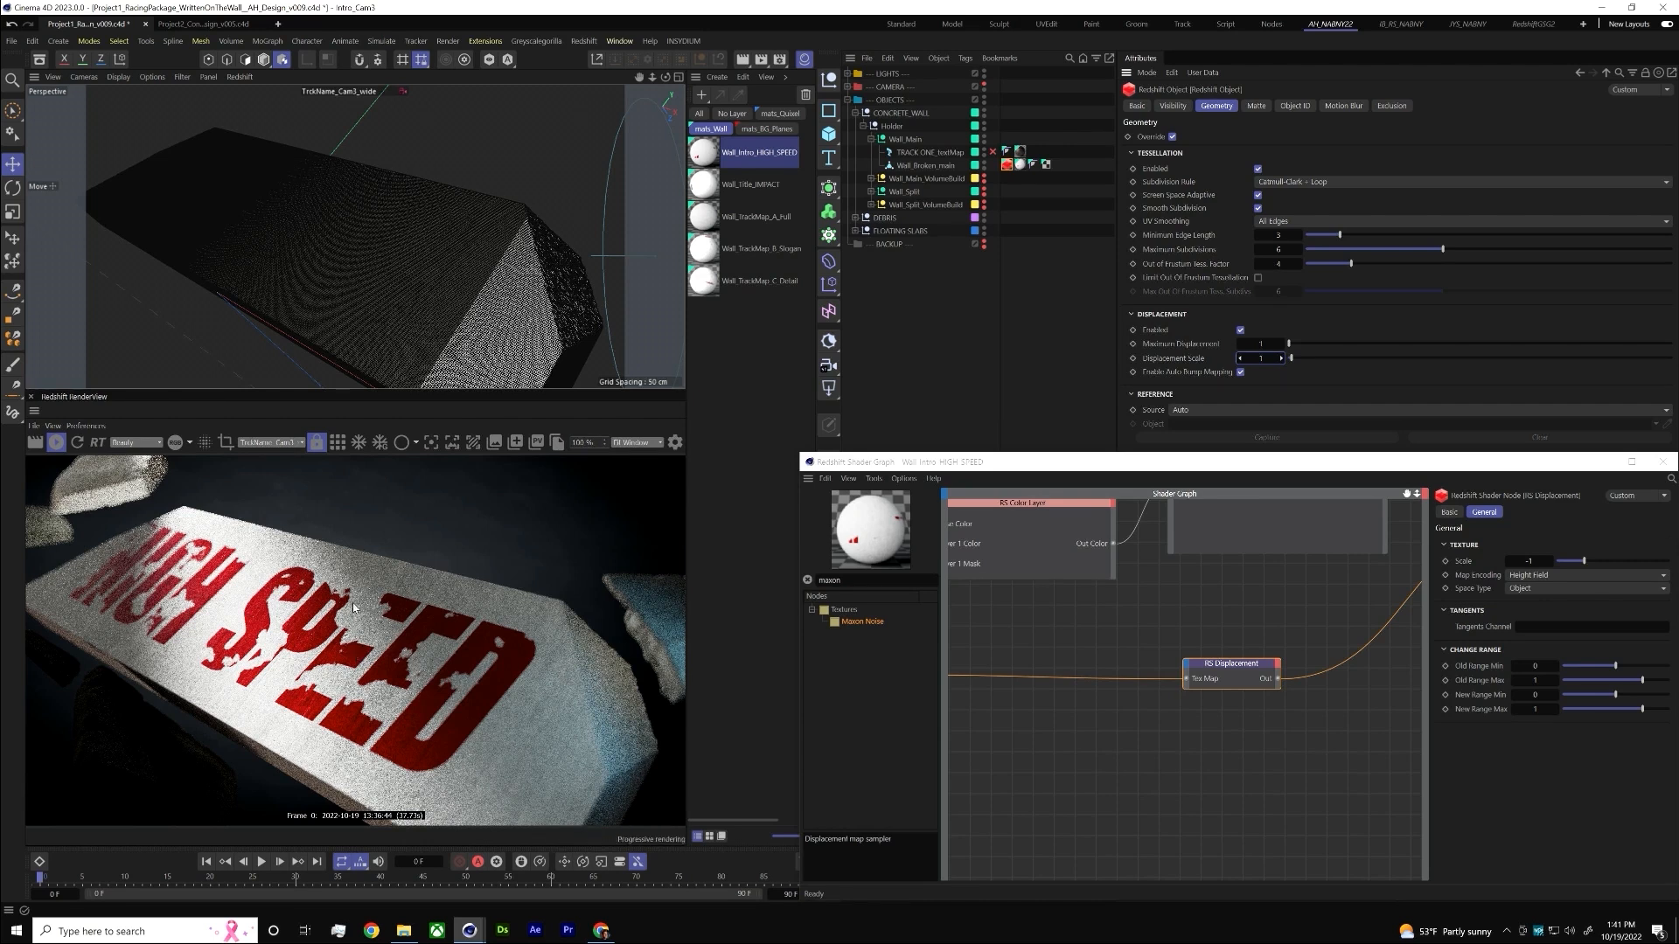
{"action": "scroll", "coordinate": [350, 621], "scroll_direction": "up", "scroll_amount": 4}
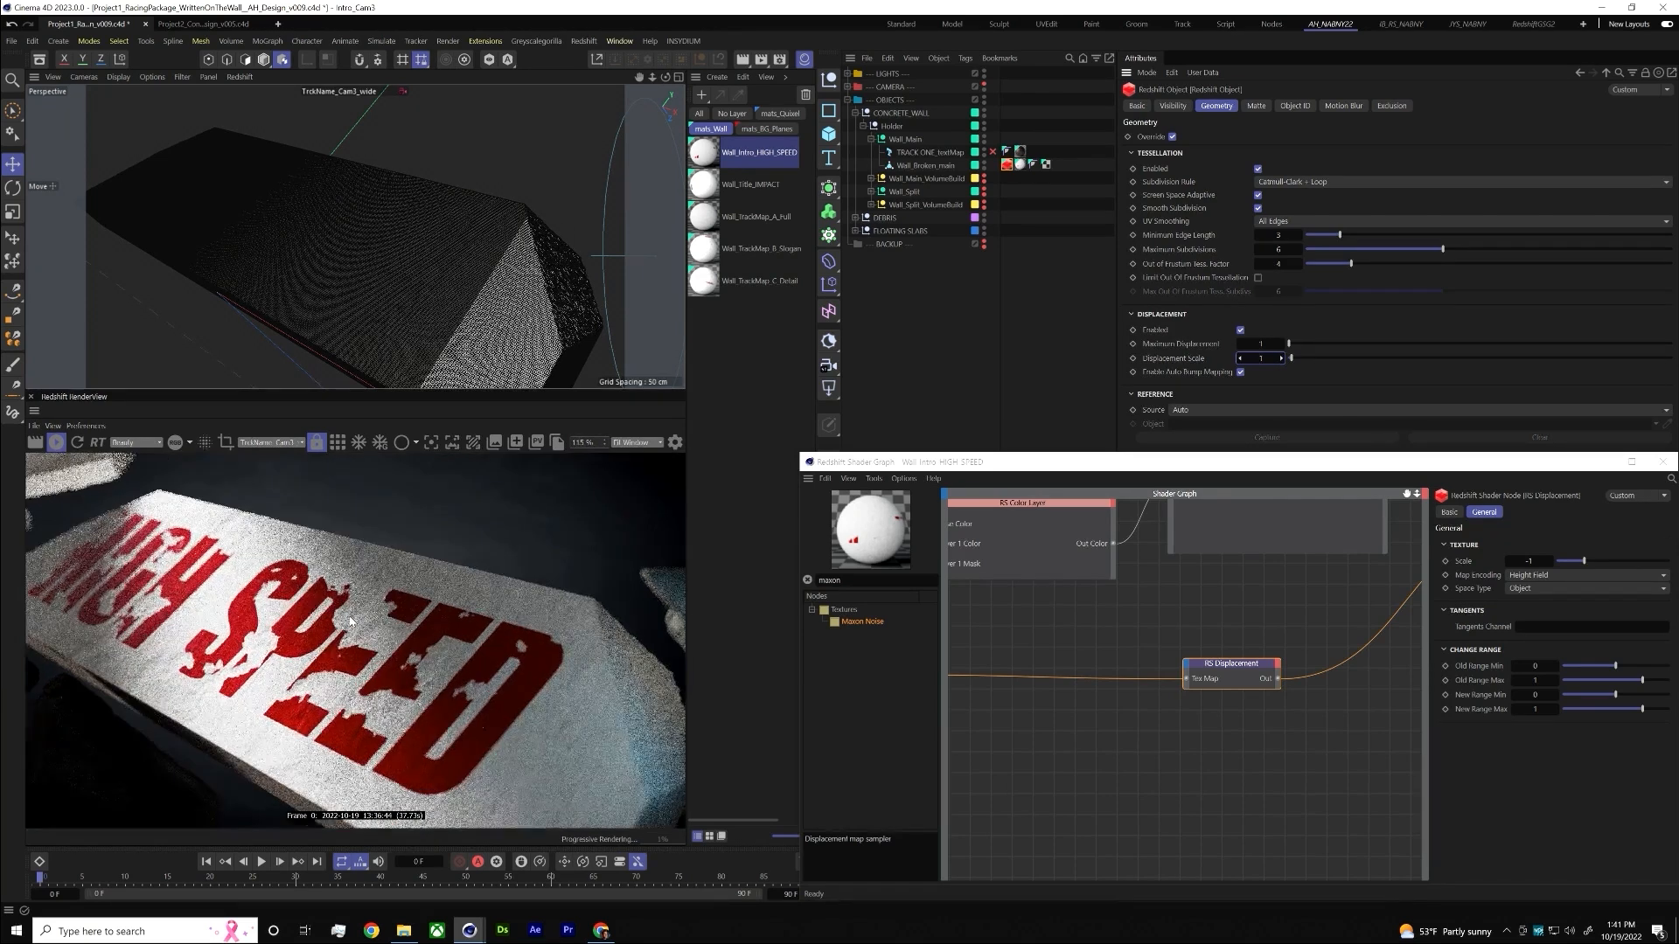
{"action": "scroll", "coordinate": [371, 575], "scroll_direction": "down", "scroll_amount": 1}
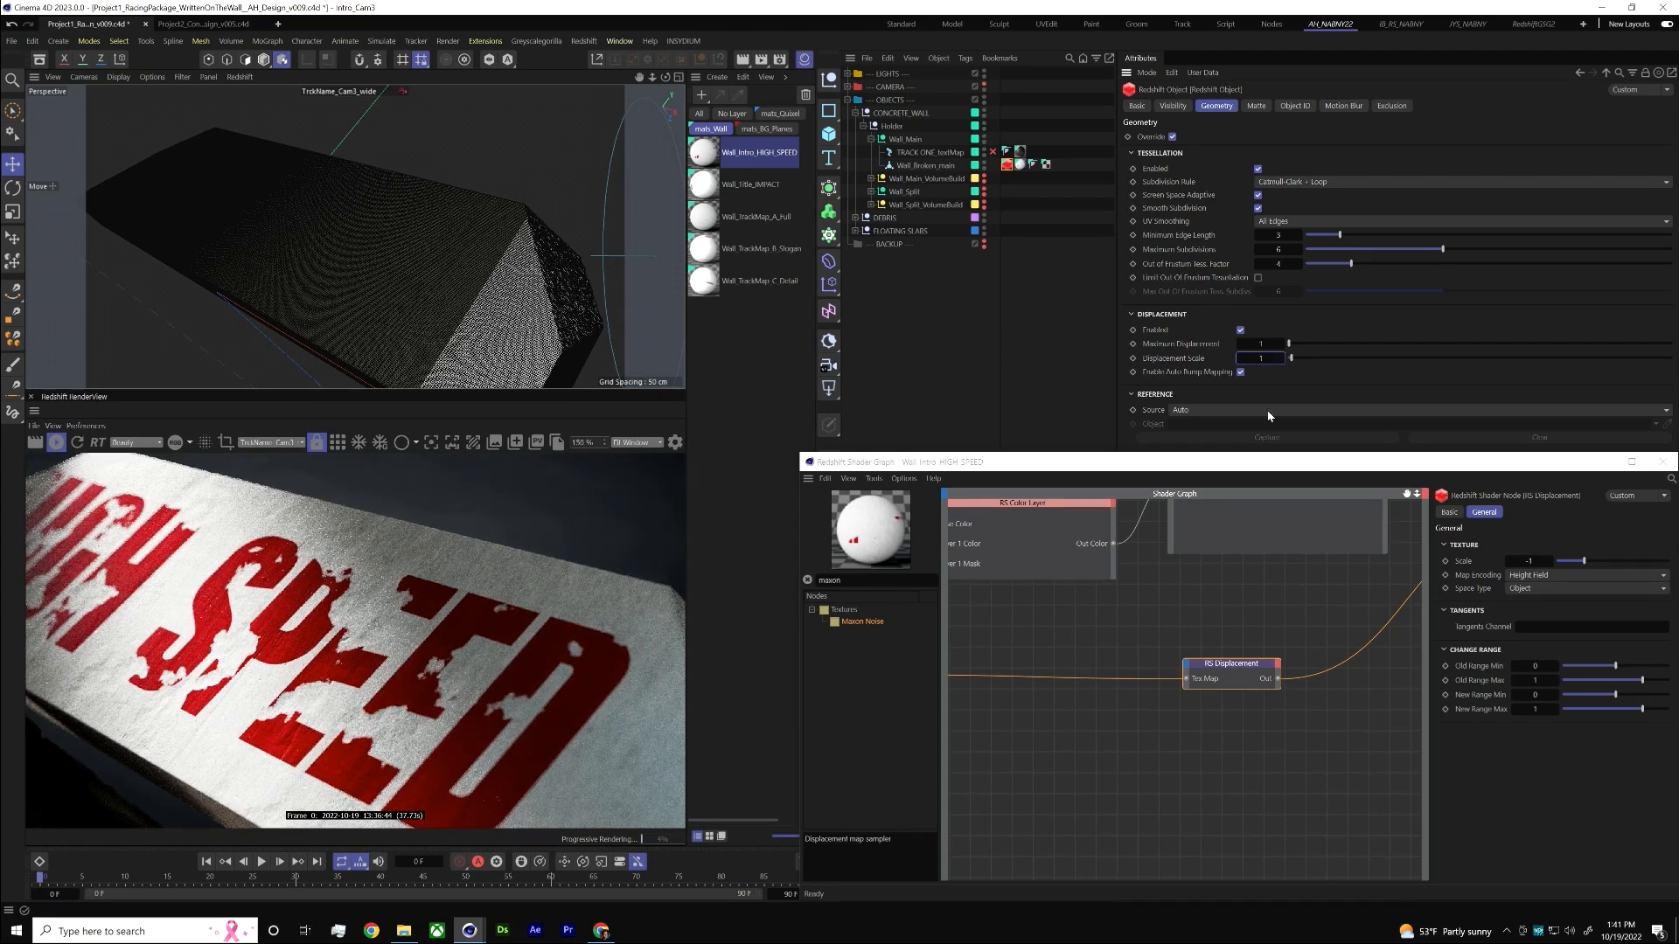
{"action": "left_click", "coordinate": [1252, 518]}
{"action": "left_click", "coordinate": [1221, 668]}
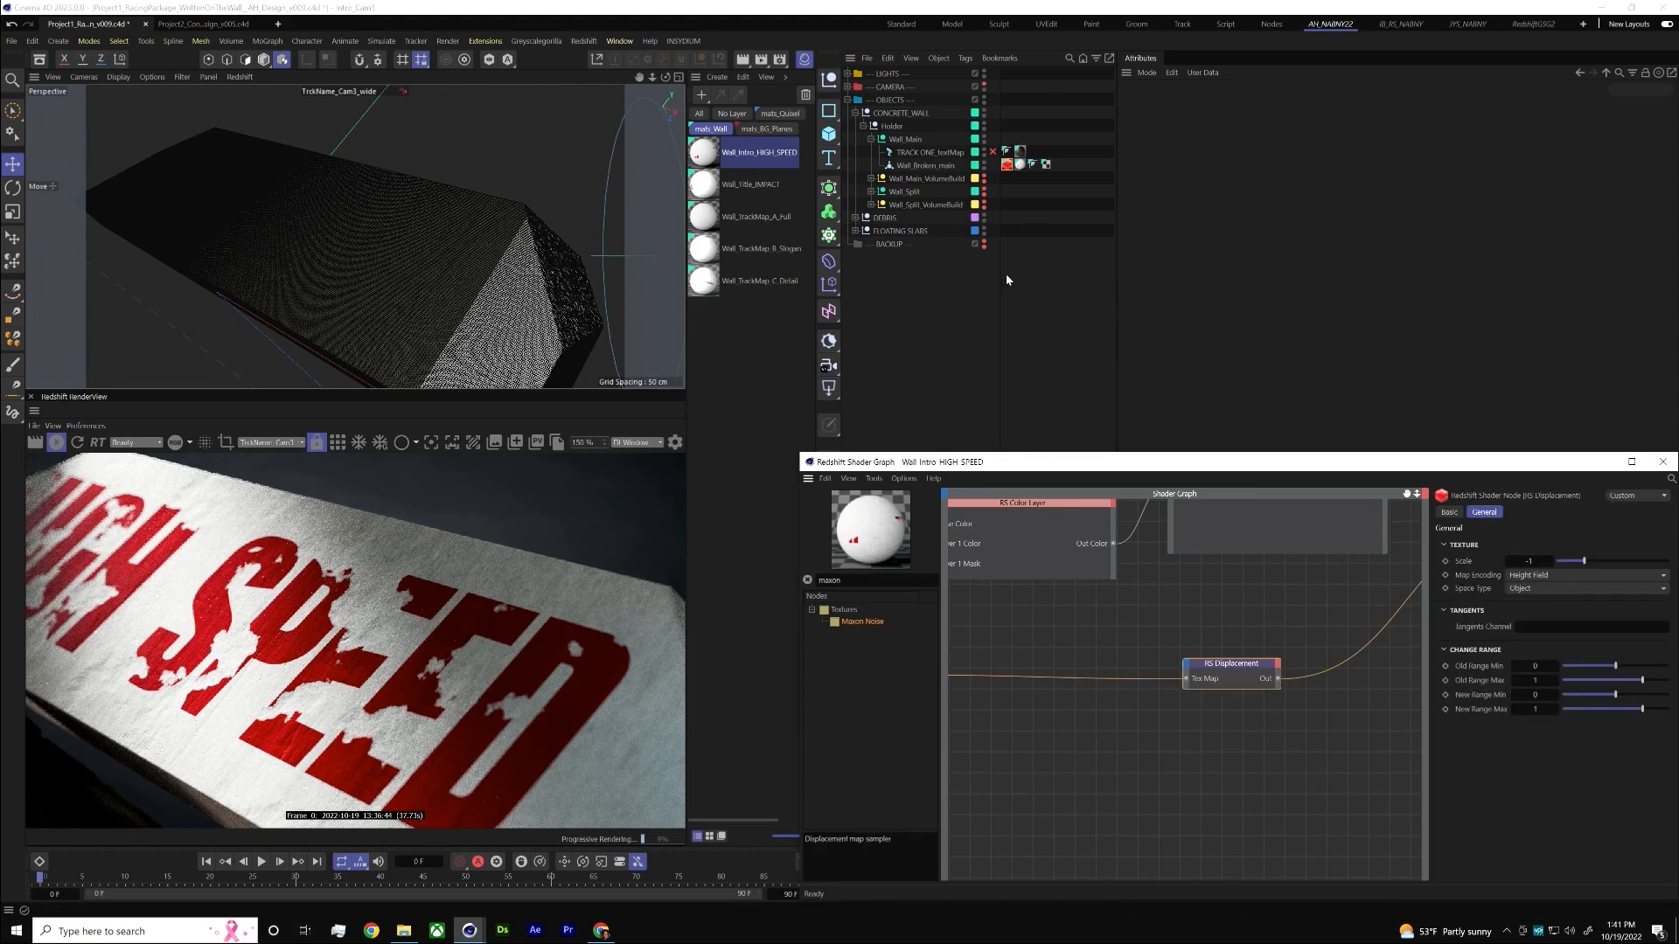
- Reopen the wall's Redshift Object tag and set maximum displacement to 4 and displacement scale to 40
{"action": "left_click", "coordinate": [975, 208]}
{"action": "left_click", "coordinate": [1009, 166]}
{"action": "left_click", "coordinate": [1007, 165]}
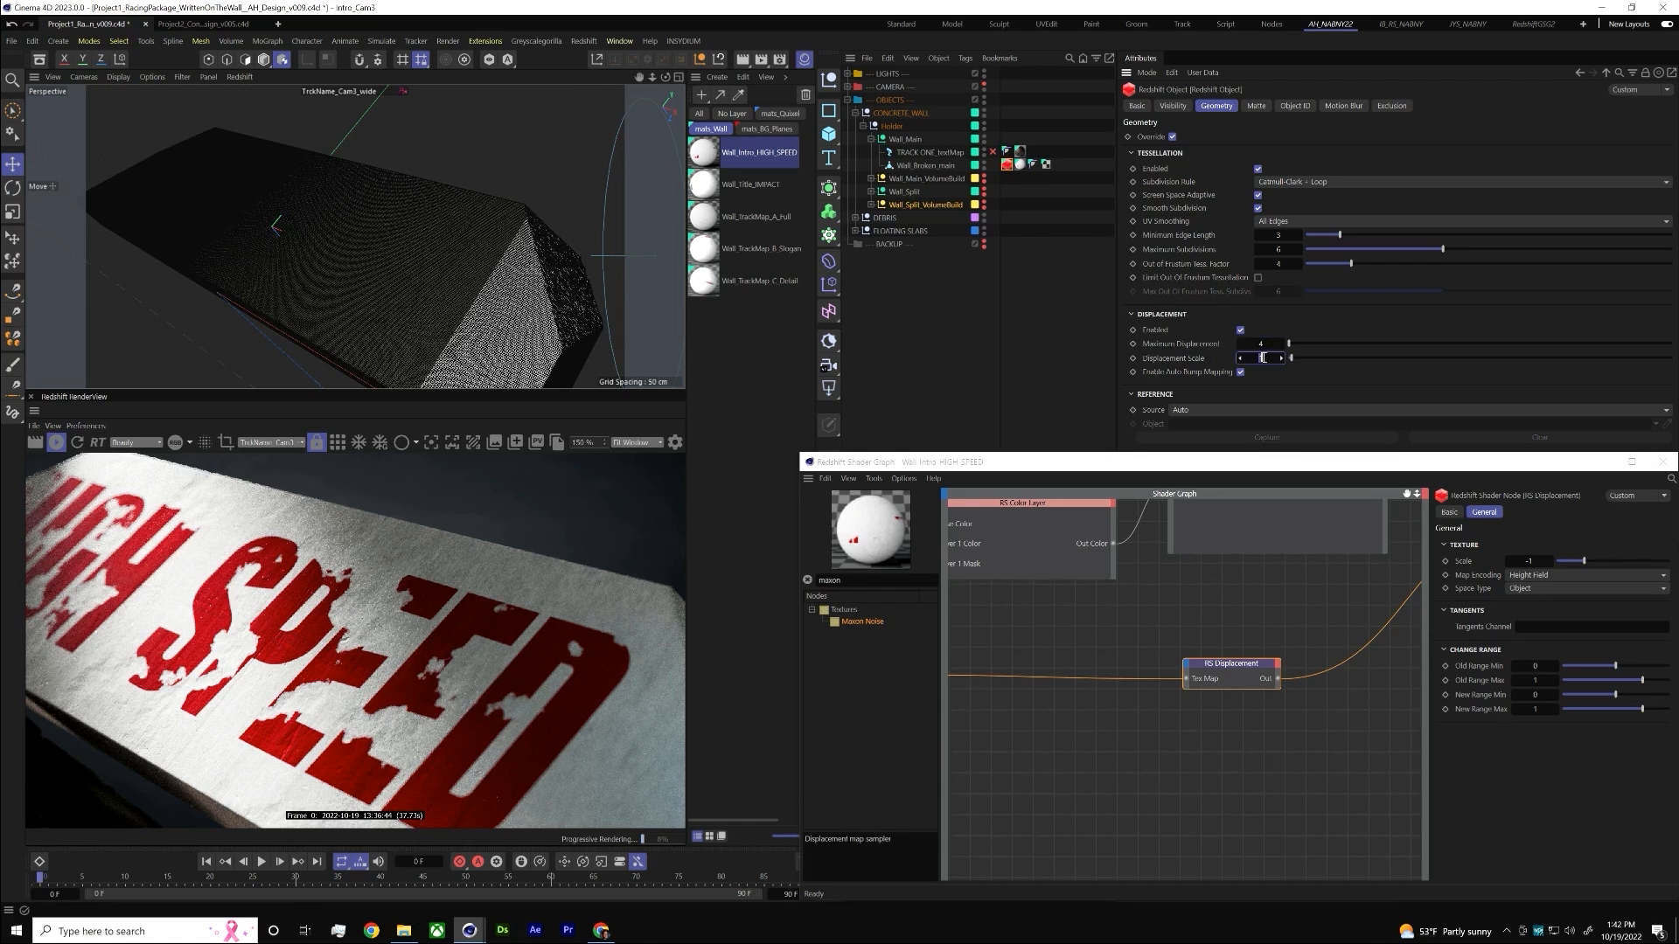
{"action": "type", "text": "10"}
{"action": "key", "text": "Return"}
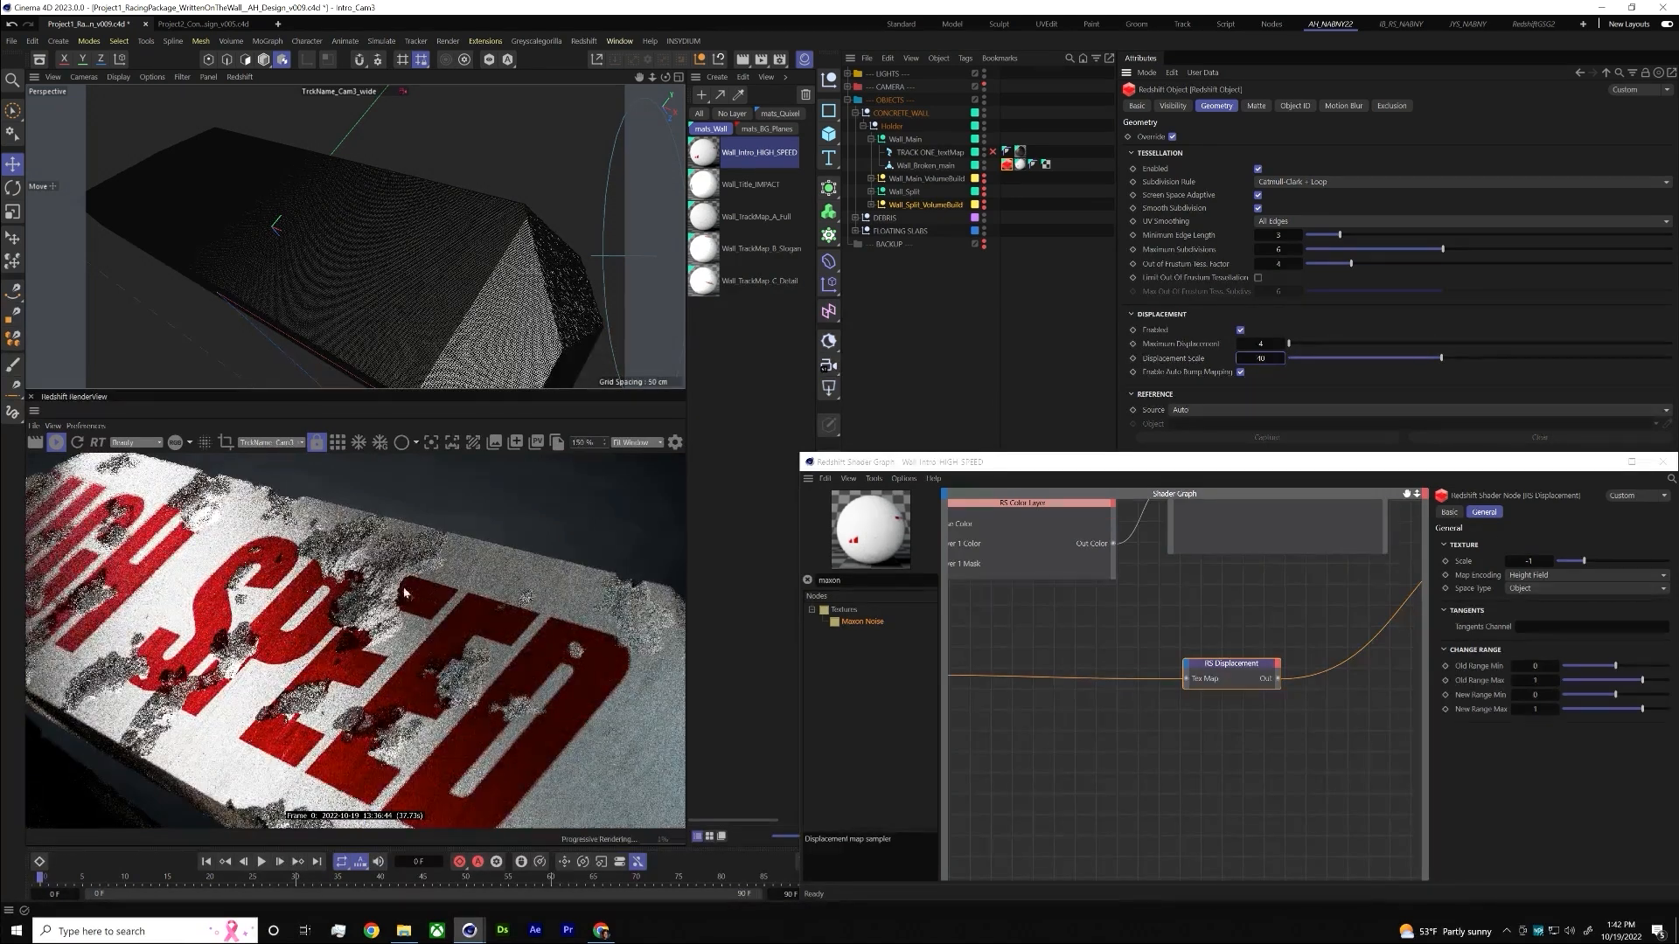
- Set the wall's maximum displacement to 1 and its displacement scale to 10
{"action": "left_click", "coordinate": [1272, 344]}
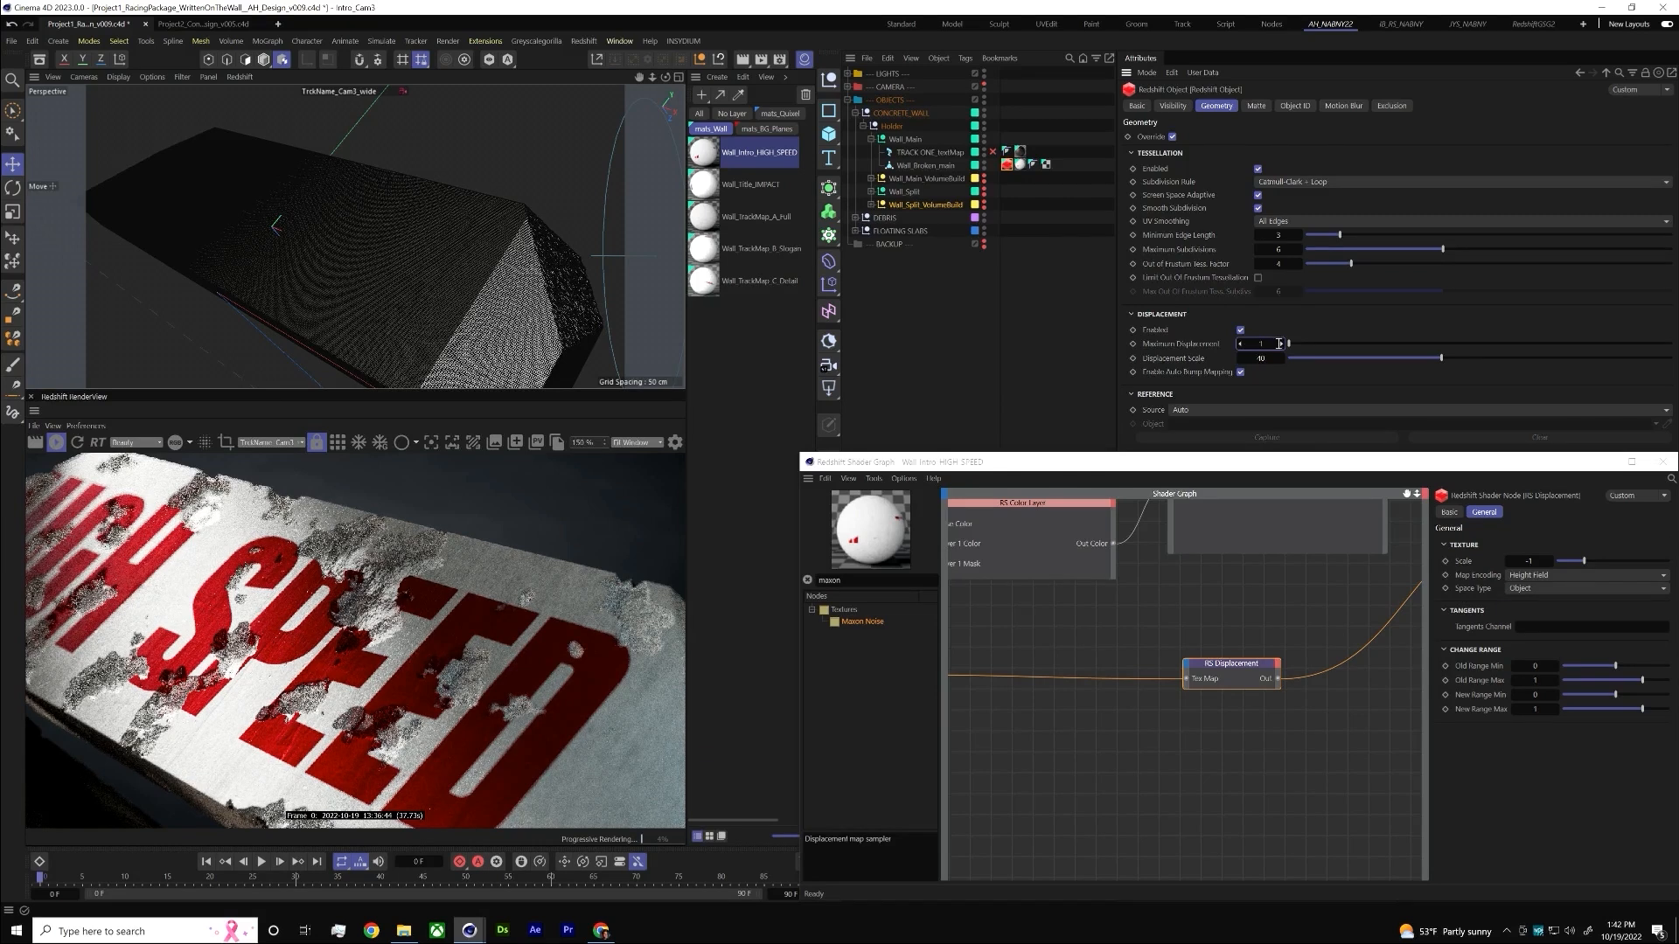
{"action": "key", "text": "Return"}
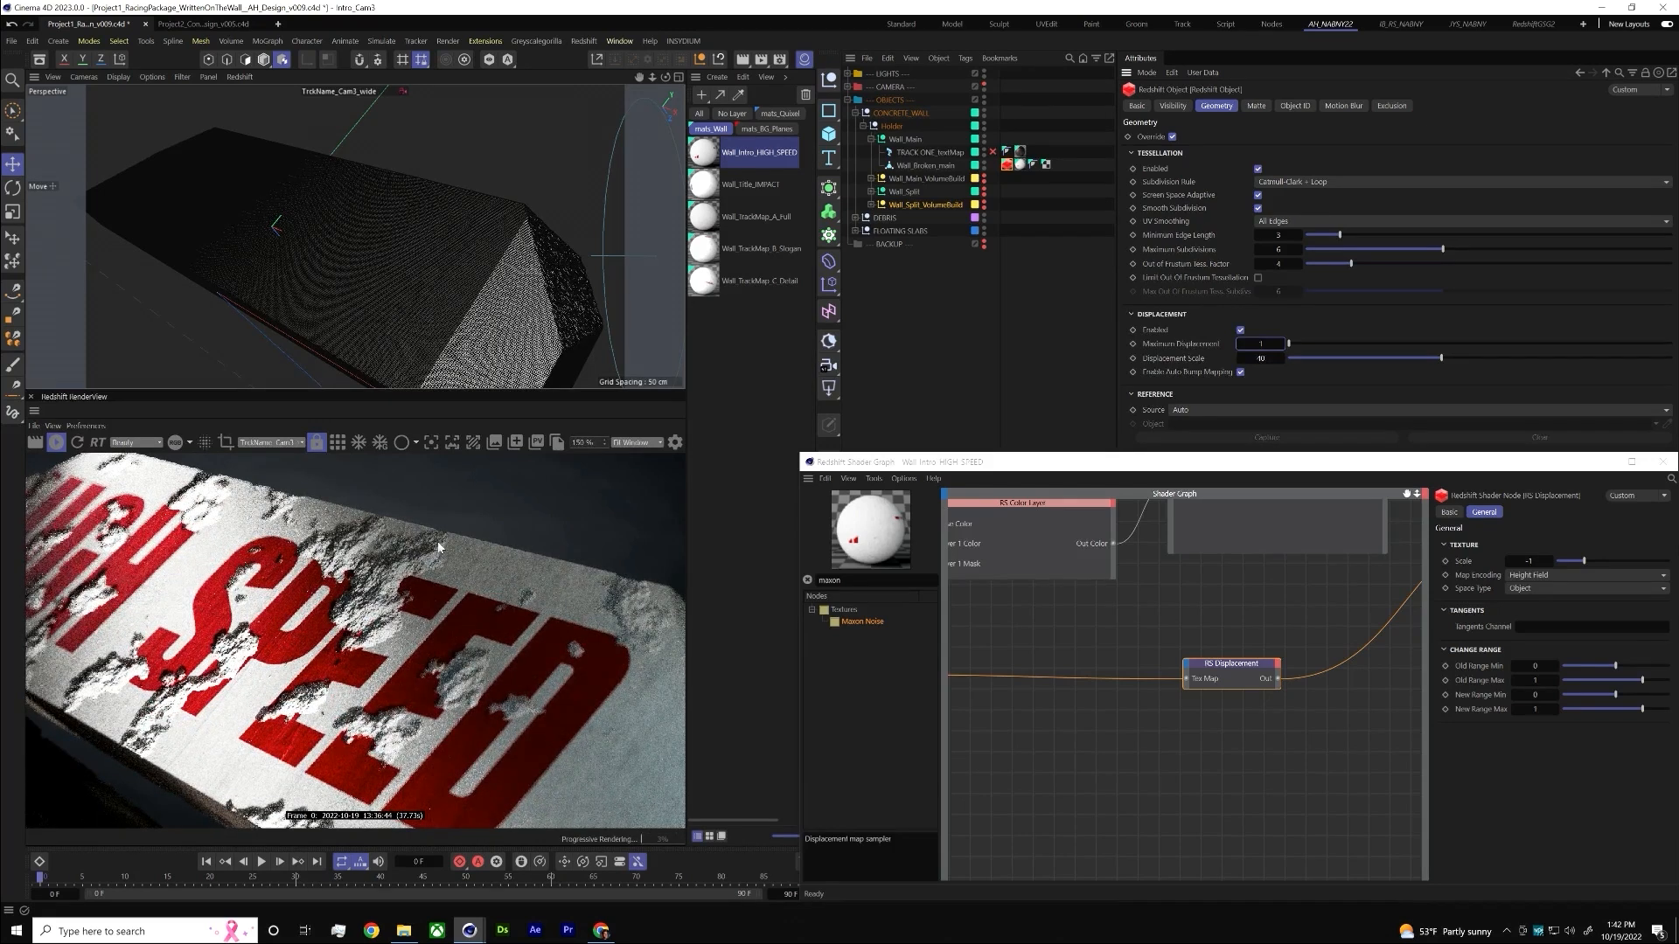
{"action": "left_click", "coordinate": [1261, 359]}
{"action": "type", "text": "10"}
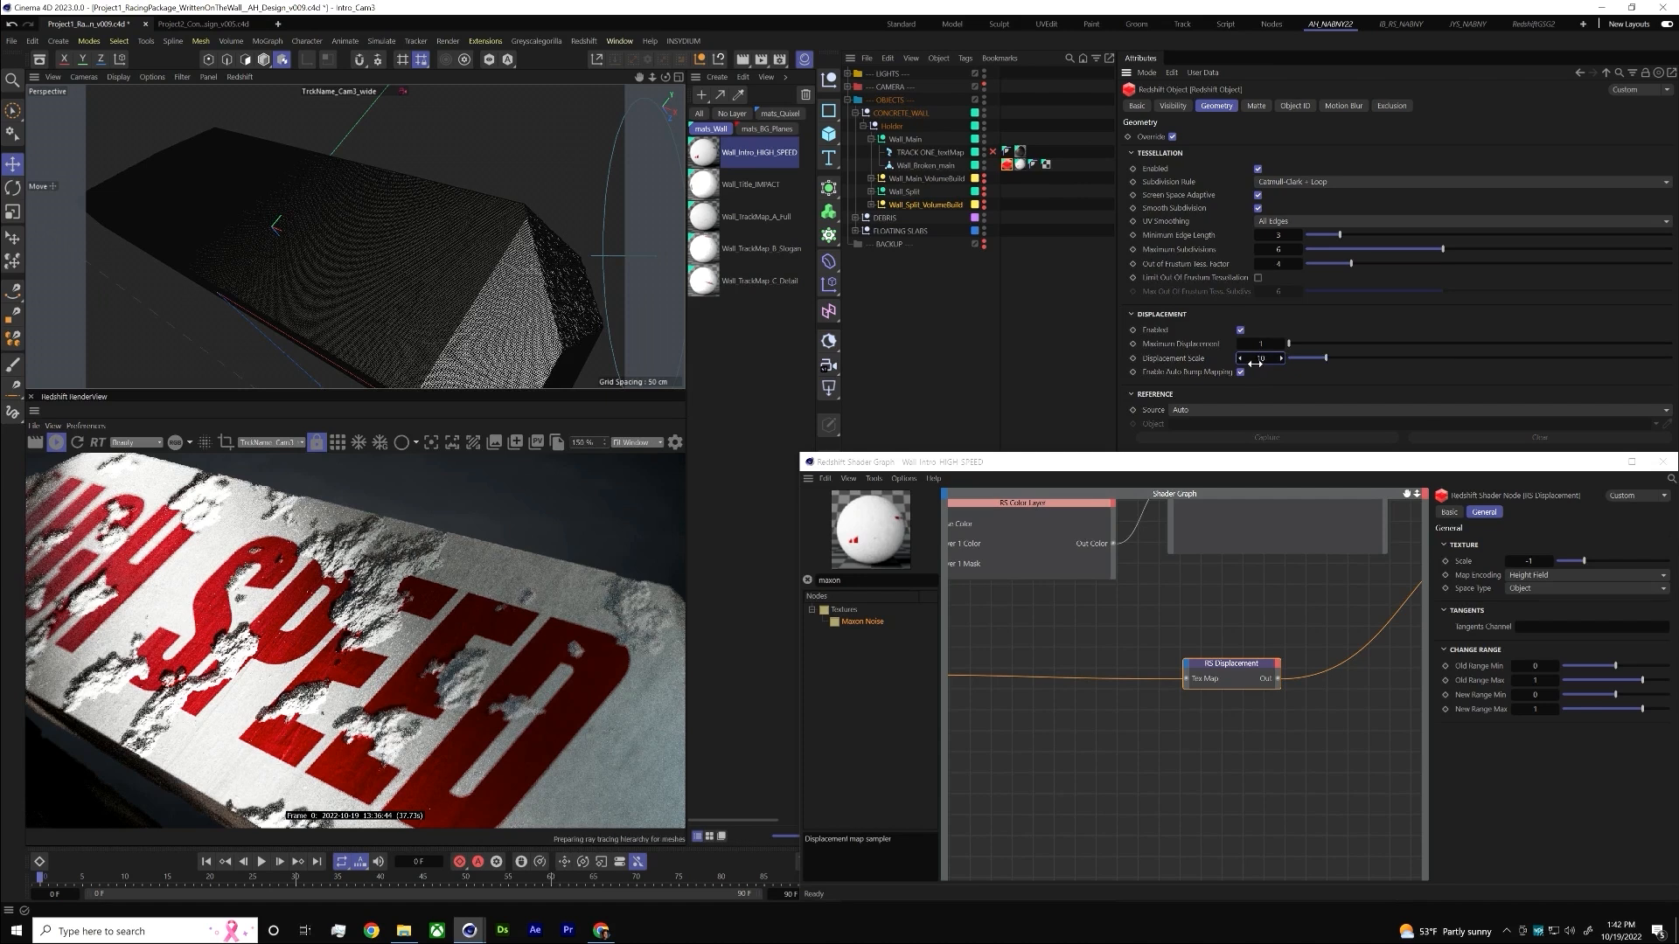
{"action": "key", "text": "Return"}
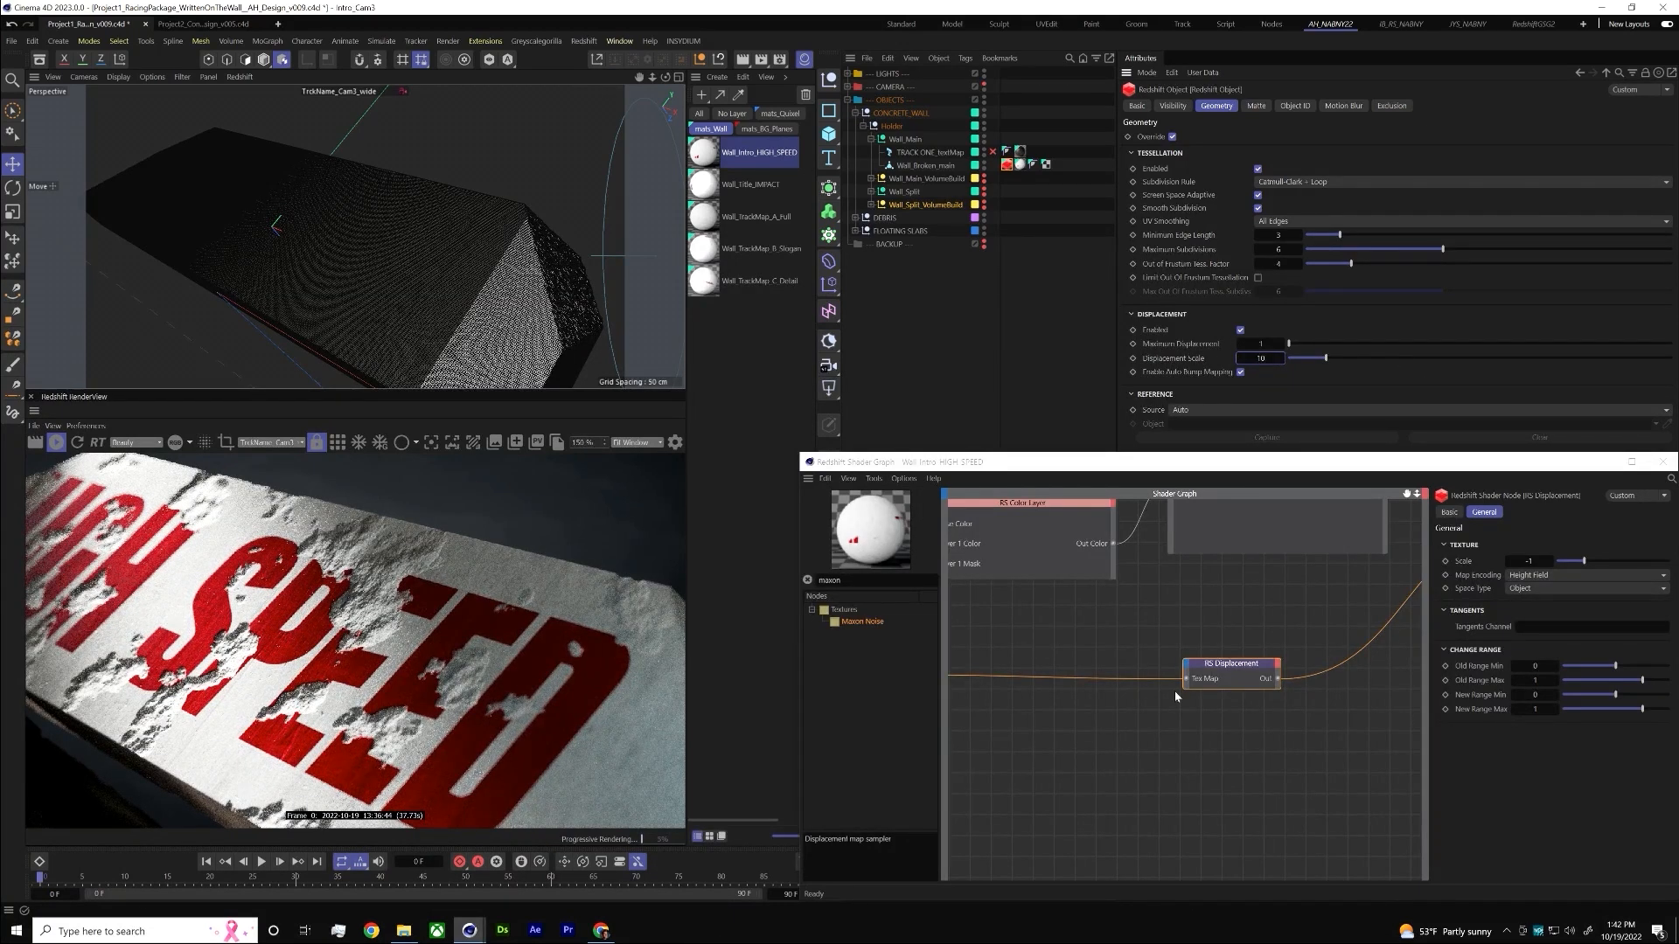
- Raise the wall's maximum displacement to 20 and its displacement scale to 80
{"action": "left_click", "coordinate": [1266, 344]}
{"action": "key", "text": "Return"}
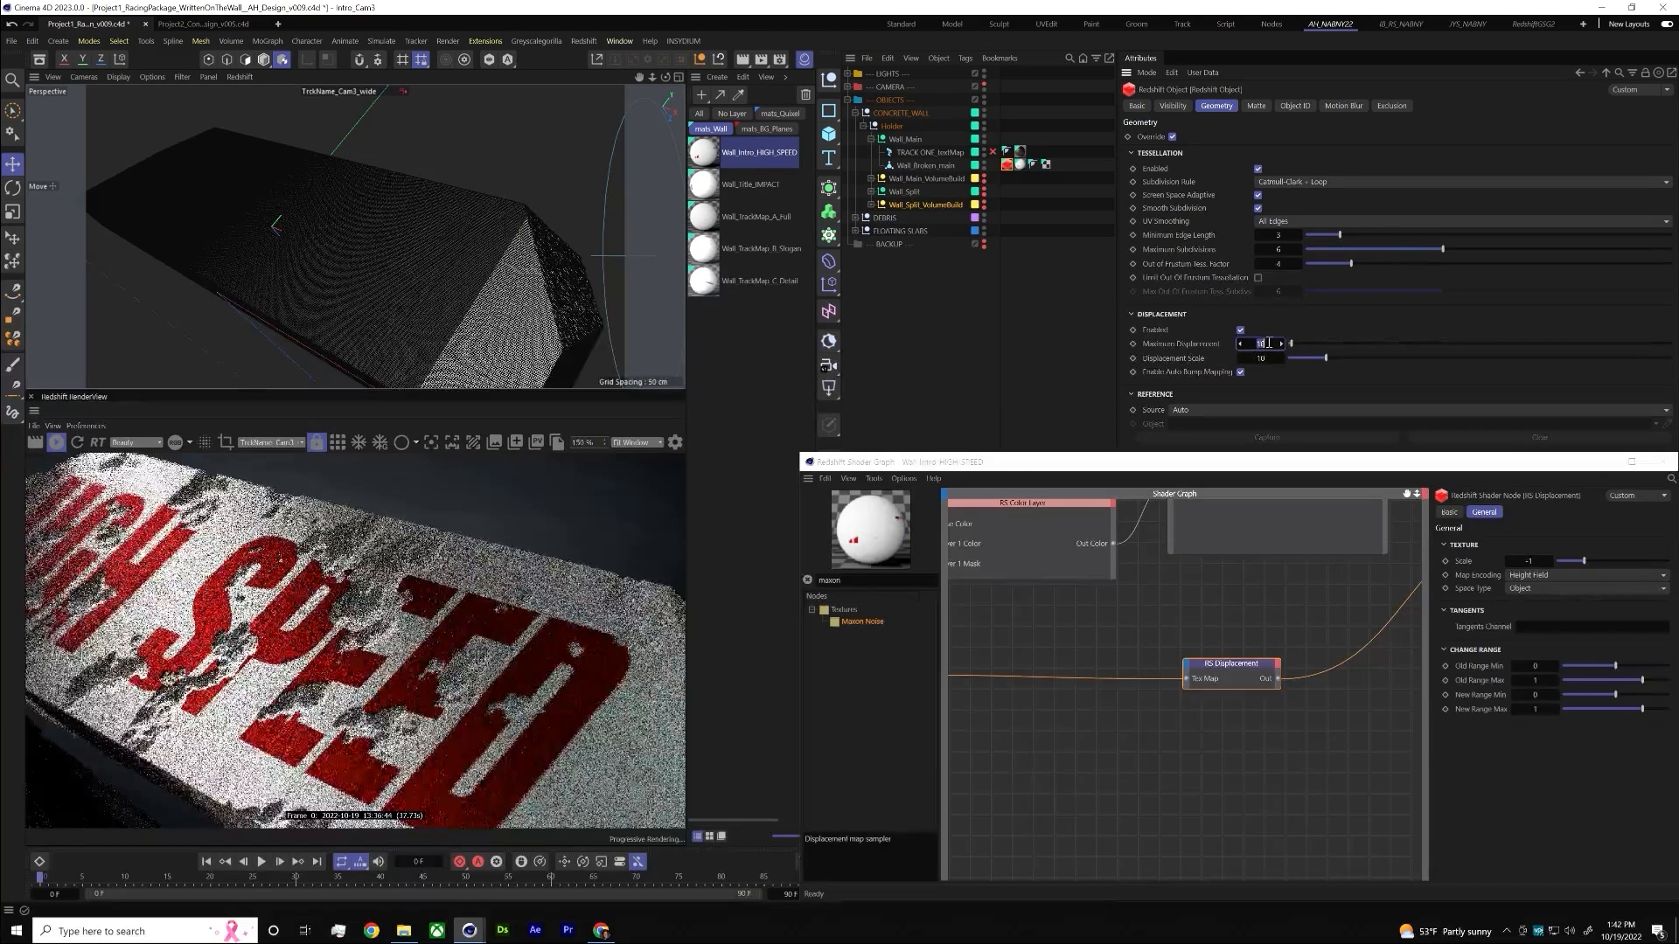
{"action": "type", "text": "20"}
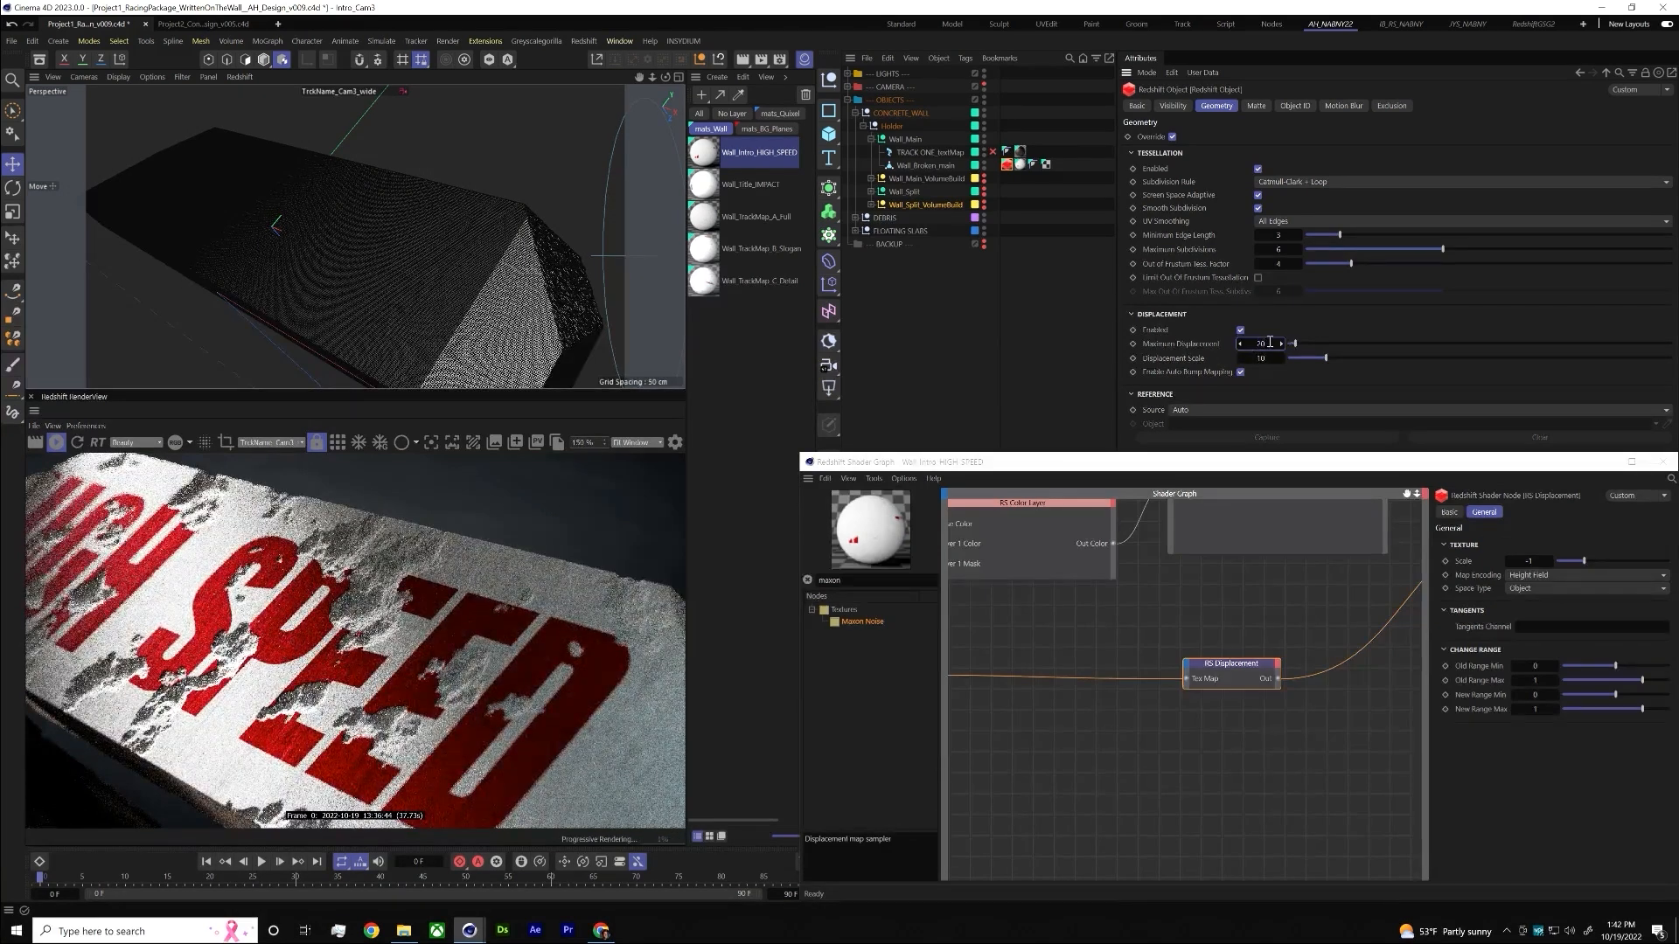
{"action": "double_click", "coordinate": [1264, 359]}
{"action": "type", "text": "80"}
{"action": "key", "text": "Return"}
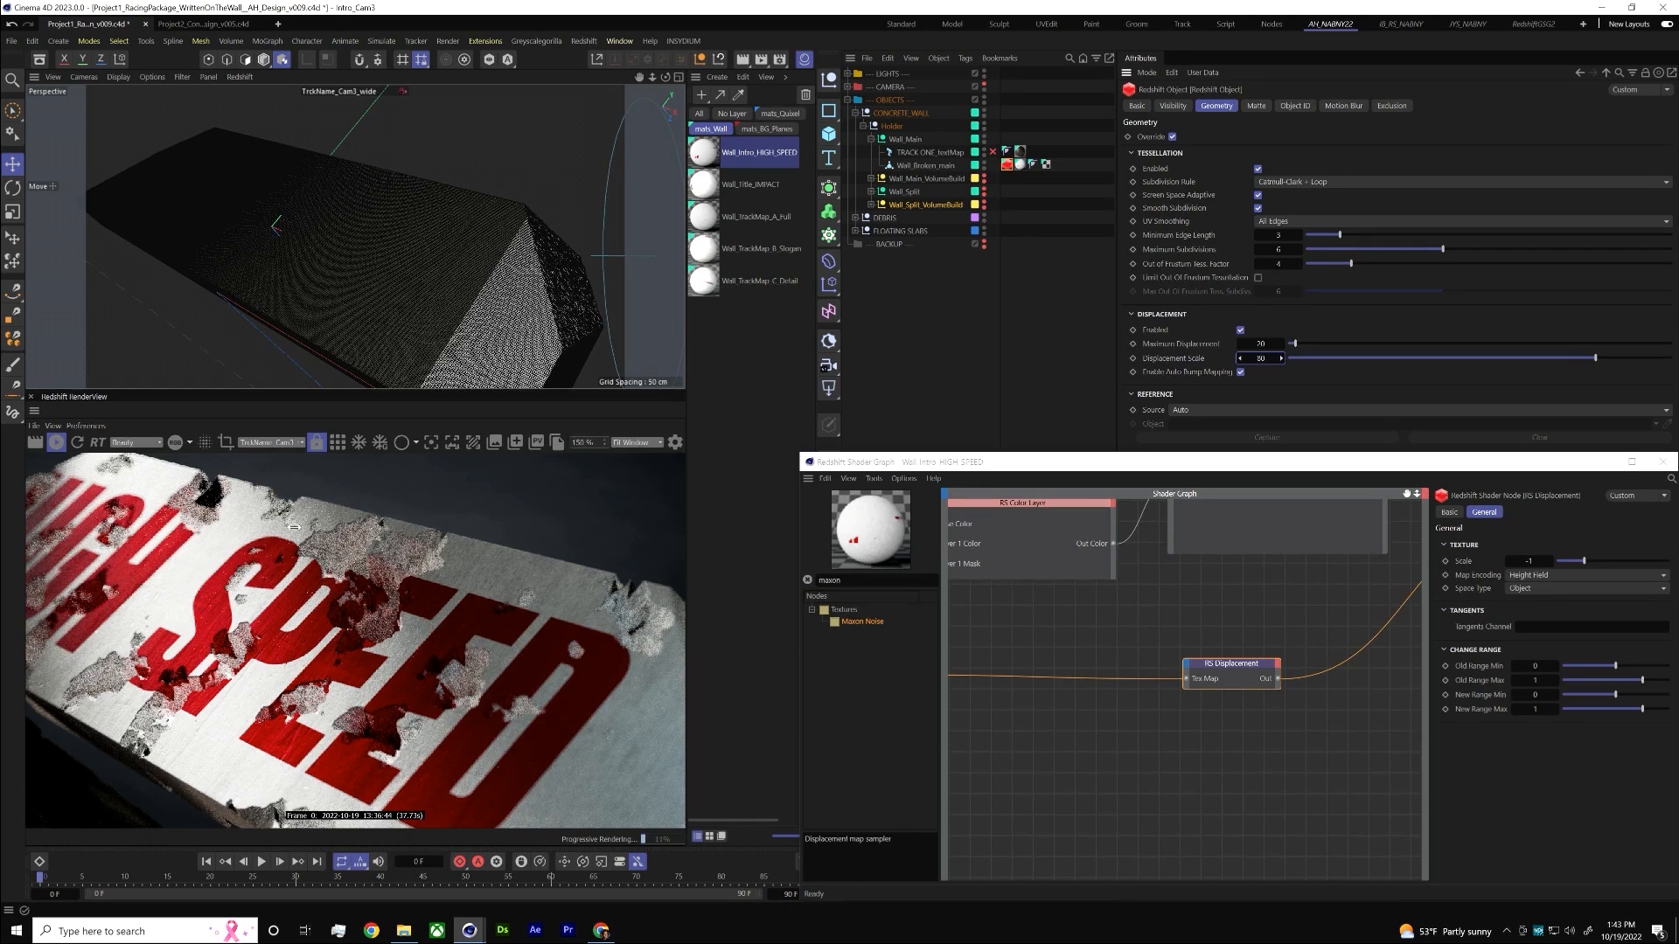
- Set the wall's maximum displacement to 4 and its displacement scale to 10
{"action": "left_click", "coordinate": [1259, 344]}
{"action": "type", "text": "4"}
{"action": "key", "text": "Tab"}
{"action": "type", "text": "10"}
{"action": "key", "text": "Return"}
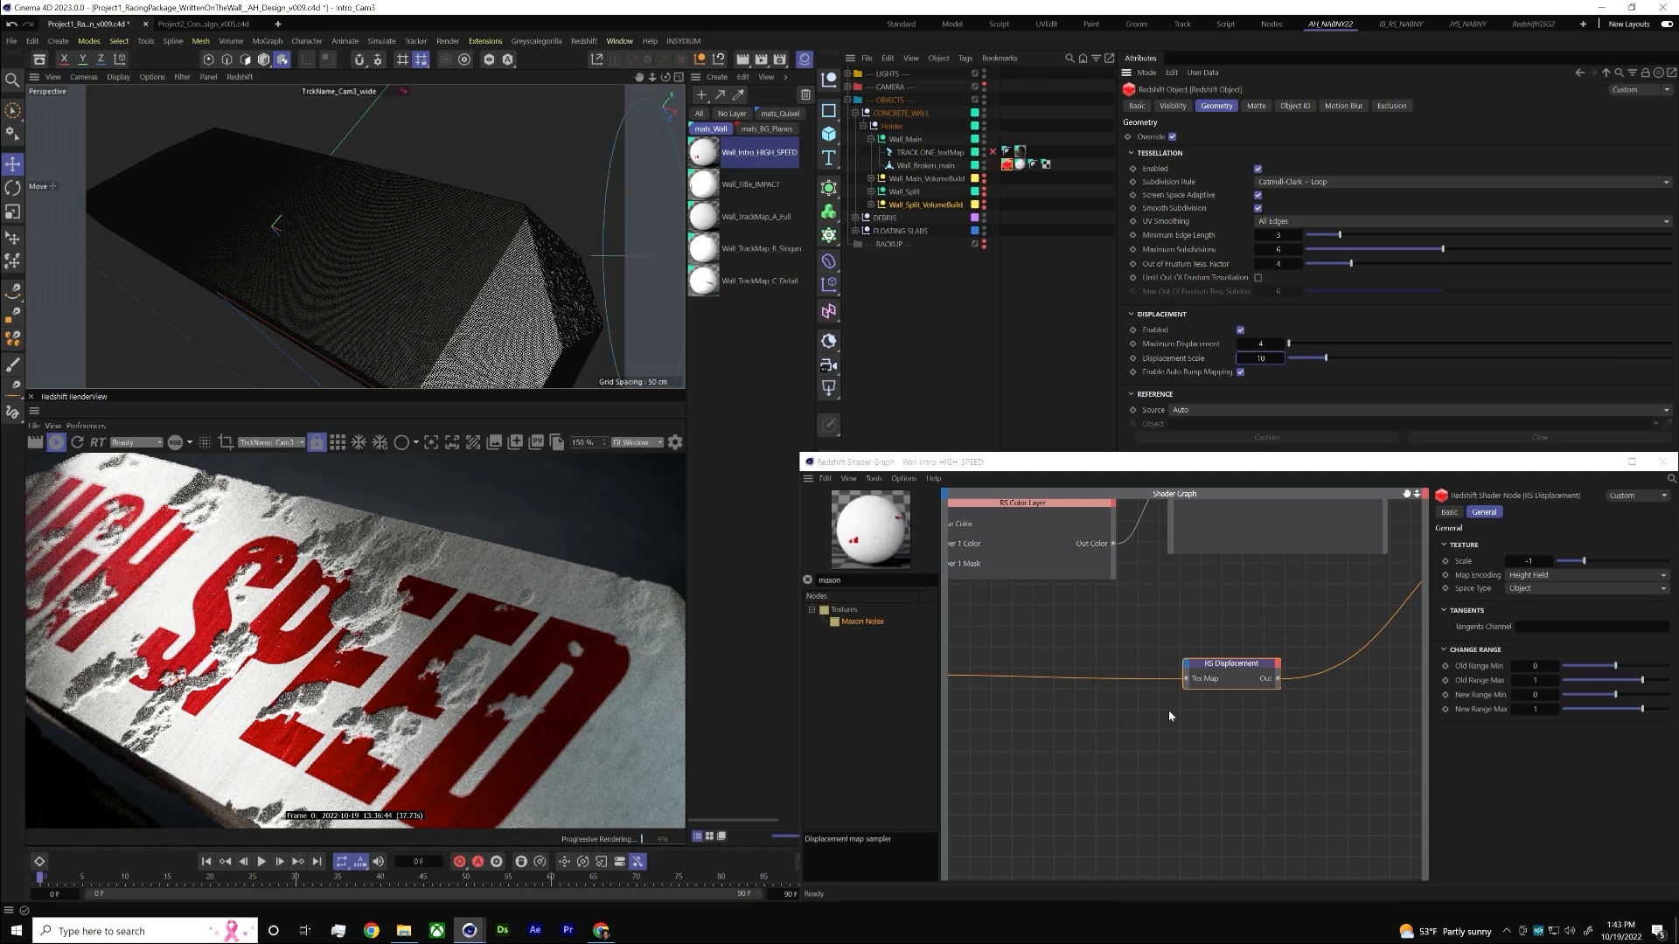
- Try a stronger negative texture scale on the RS Displacement node and revert it
{"action": "left_click", "coordinate": [1245, 673]}
{"action": "double_click", "coordinate": [1529, 560]}
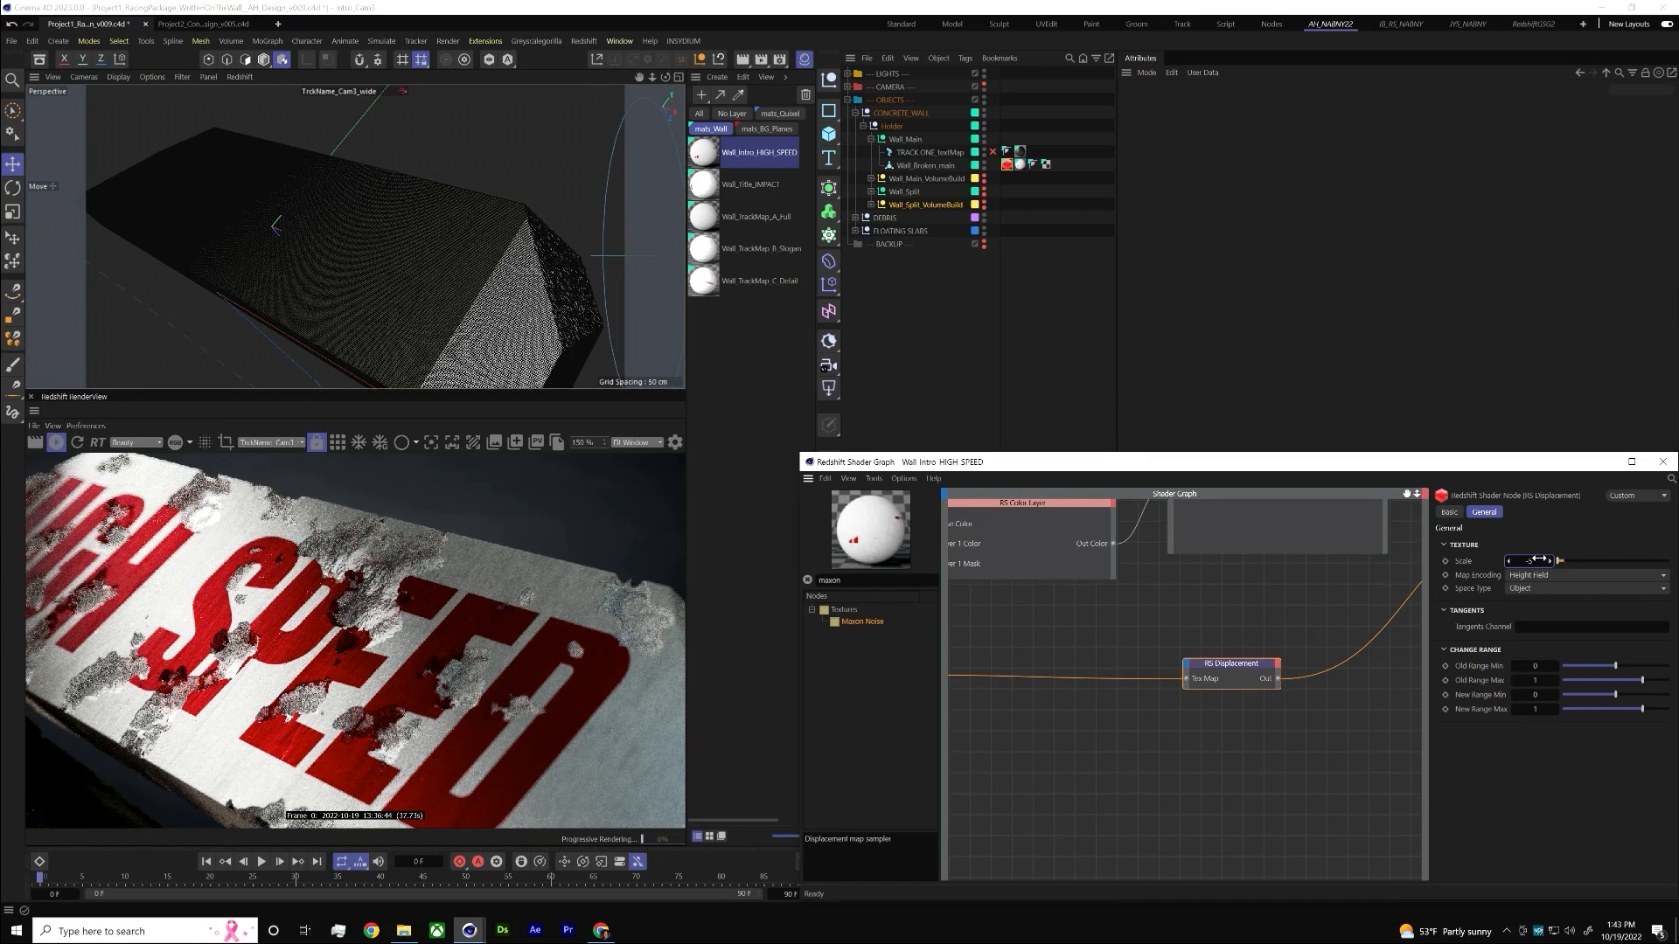
{"action": "left_click_drag", "start_coordinate": [1534, 560], "coordinate": [1543, 559]}
- Examine the Concrete Breaks noise node with its ramp connections and the displaced wall render
{"action": "left_click", "coordinate": [1063, 654]}
{"action": "scroll", "coordinate": [1058, 660], "scroll_direction": "down", "scroll_amount": 3}
{"action": "middle_click_drag", "start_coordinate": [1058, 660], "coordinate": [1246, 734]}
{"action": "left_click", "coordinate": [1054, 697]}
{"action": "middle_click_drag", "start_coordinate": [1053, 760], "coordinate": [1114, 738]}
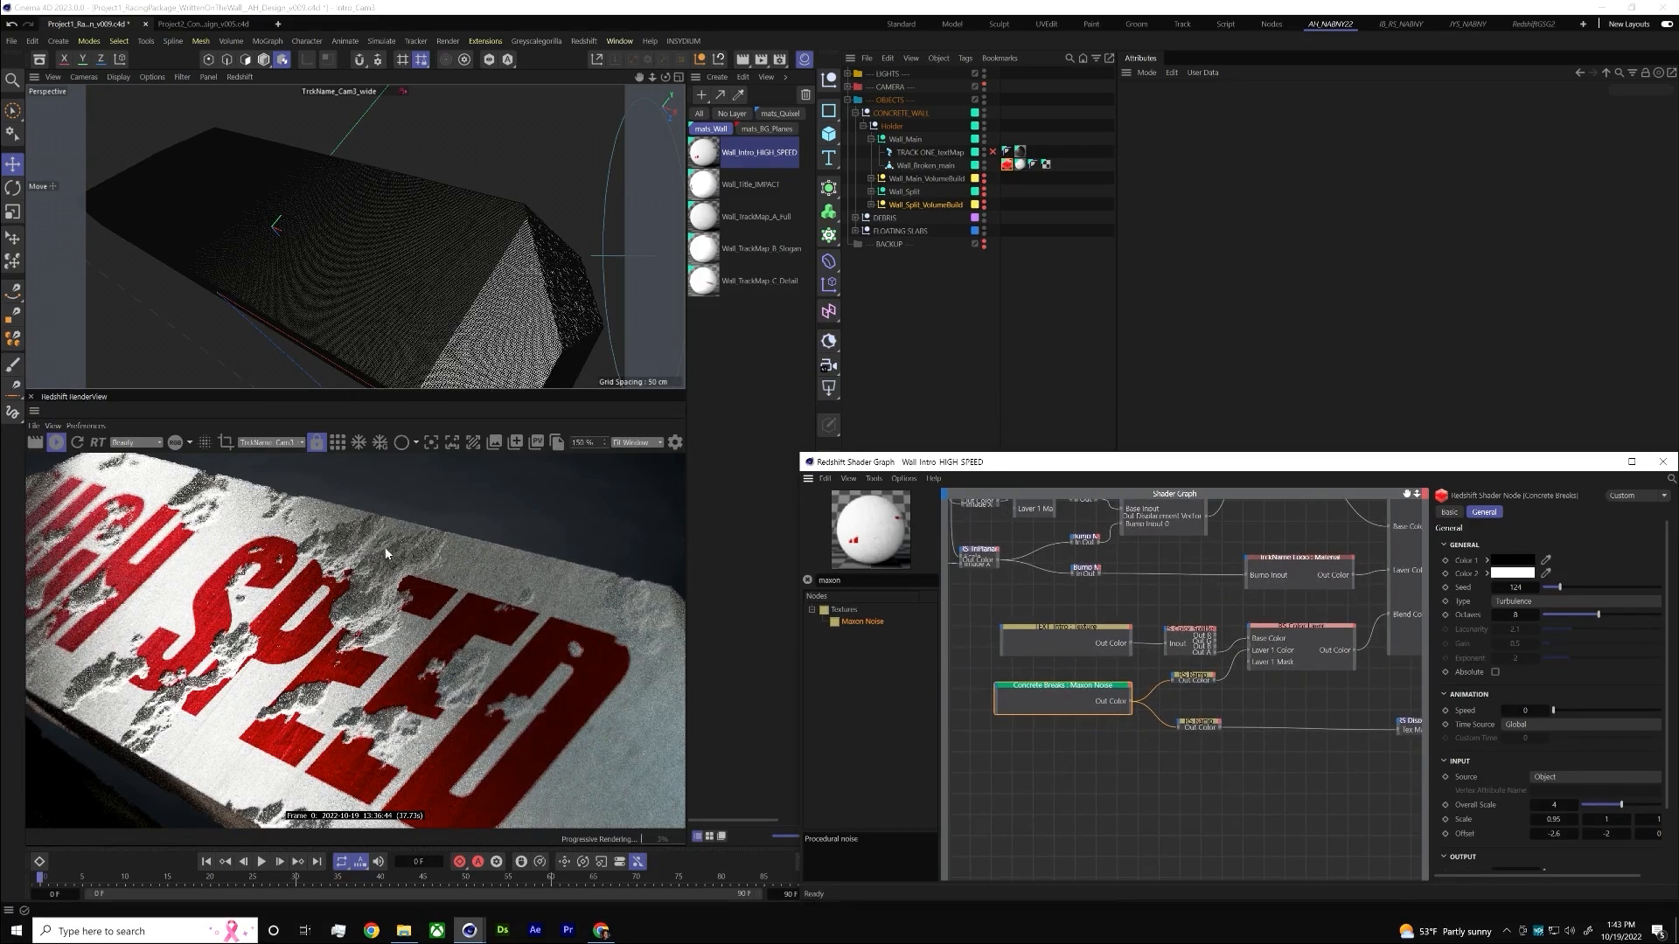
{"action": "scroll", "coordinate": [294, 602], "scroll_direction": "down", "scroll_amount": 2}
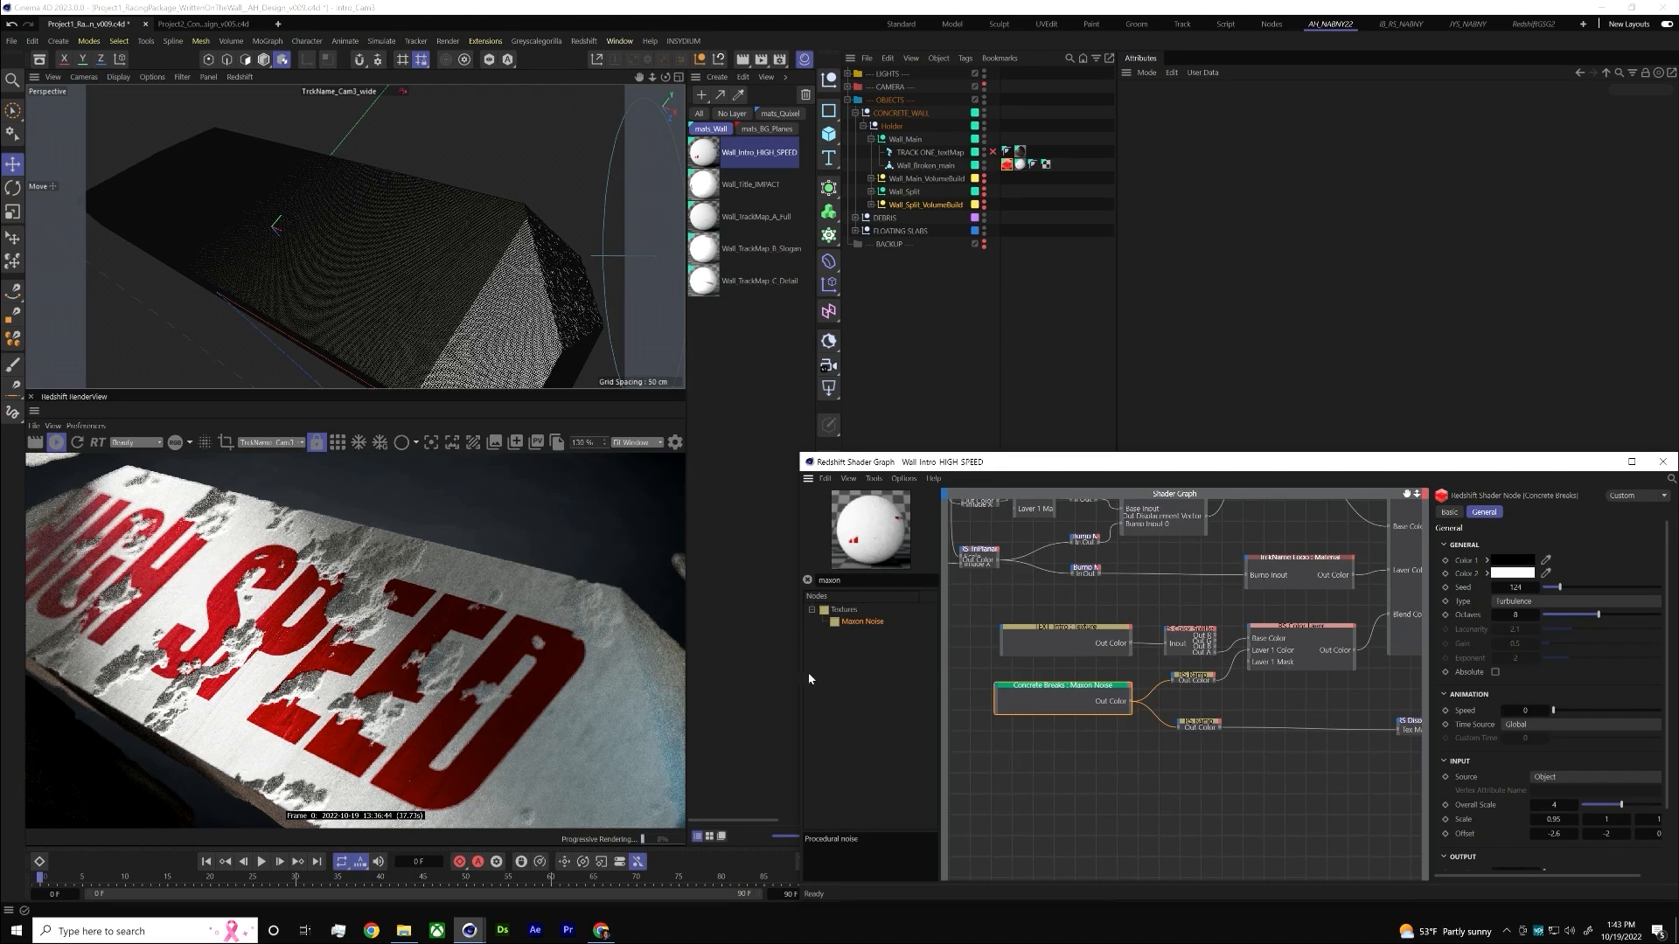
- Set the Concrete Breaks noise offset to -5 and -3, with a low clip of 0.137 and a high clip of 0.39
{"action": "left_click", "coordinate": [1554, 835]}
{"action": "left_click_drag", "start_coordinate": [1431, 846], "coordinate": [1305, 812]}
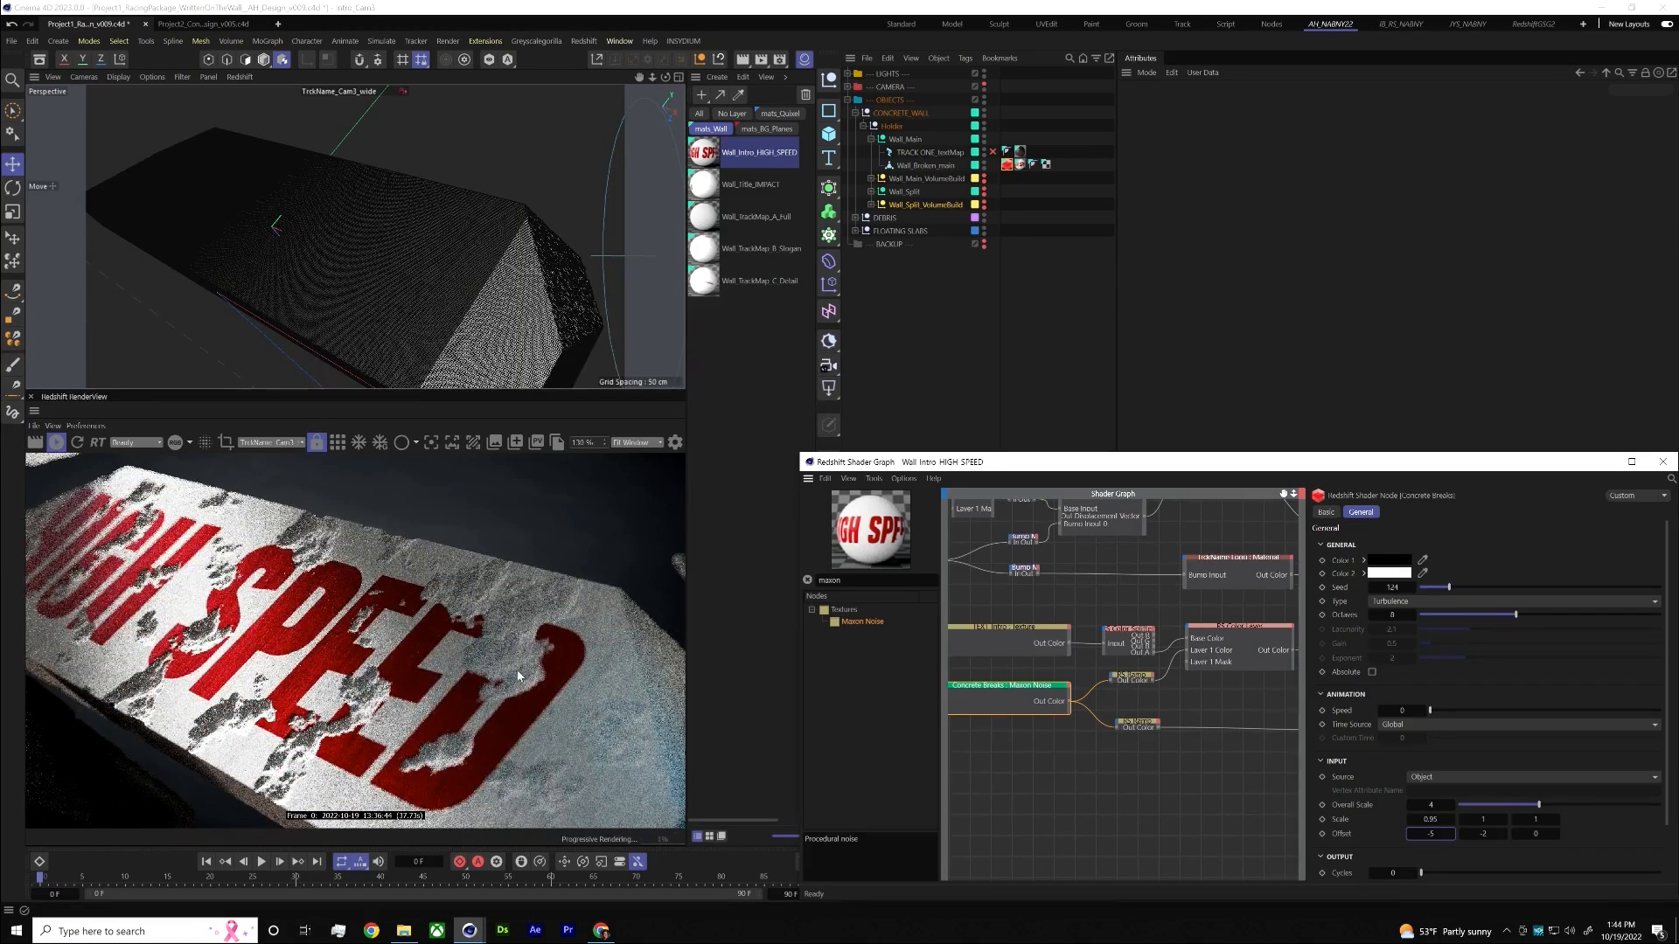
{"action": "left_click", "coordinate": [1494, 836]}
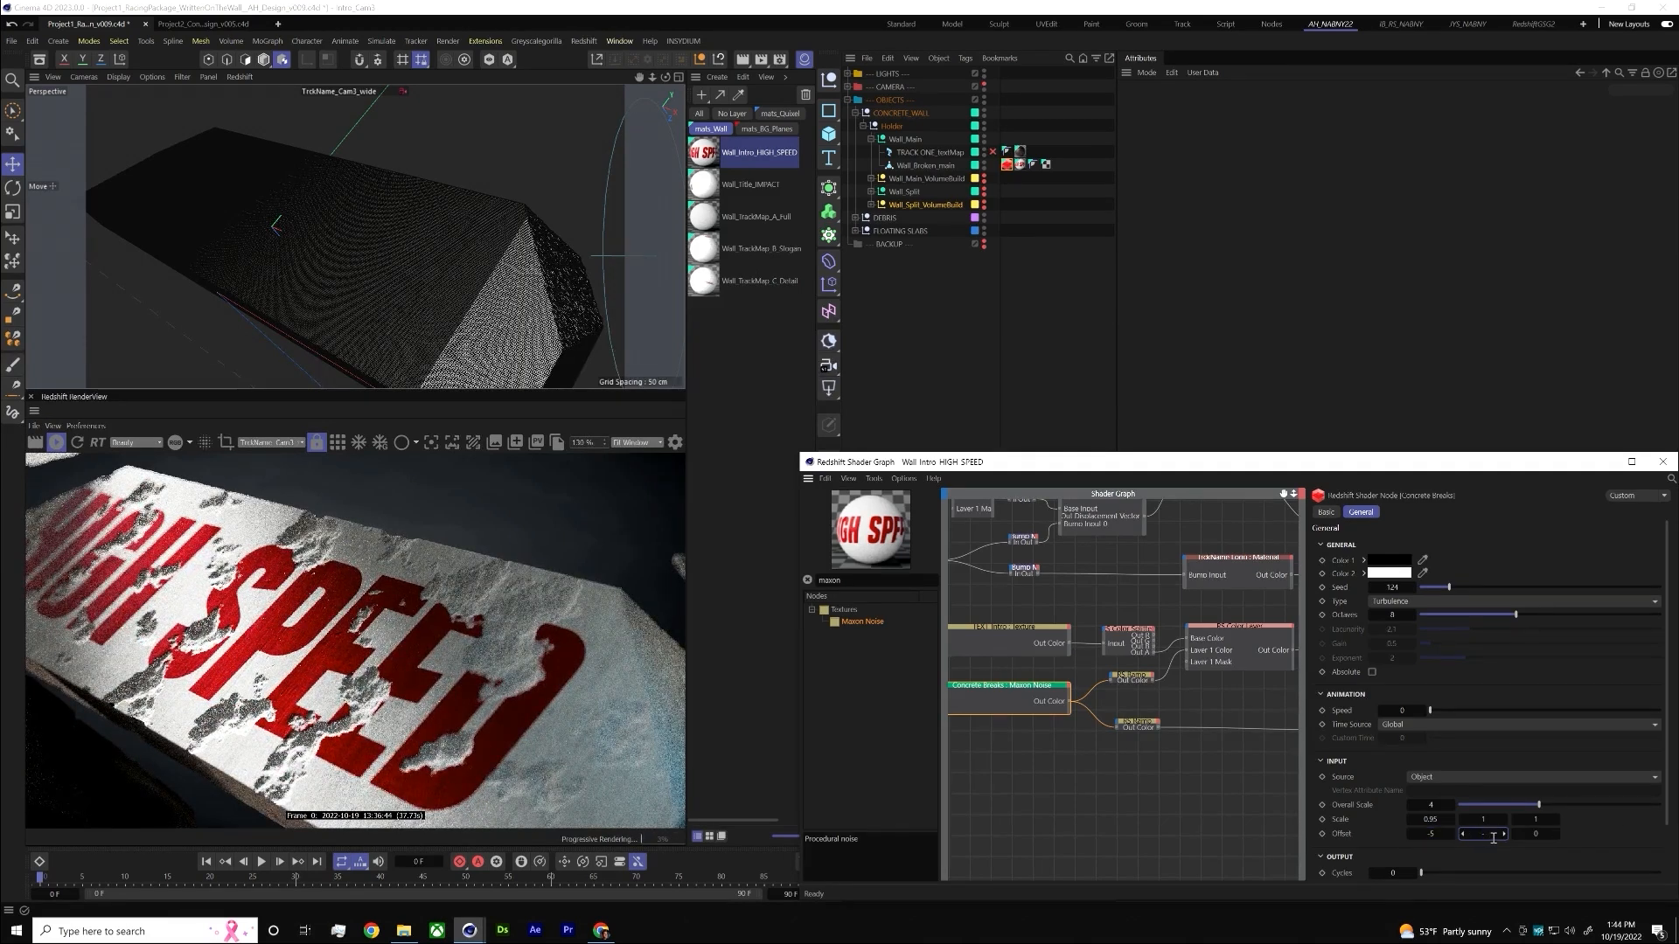
{"action": "key", "text": "Return"}
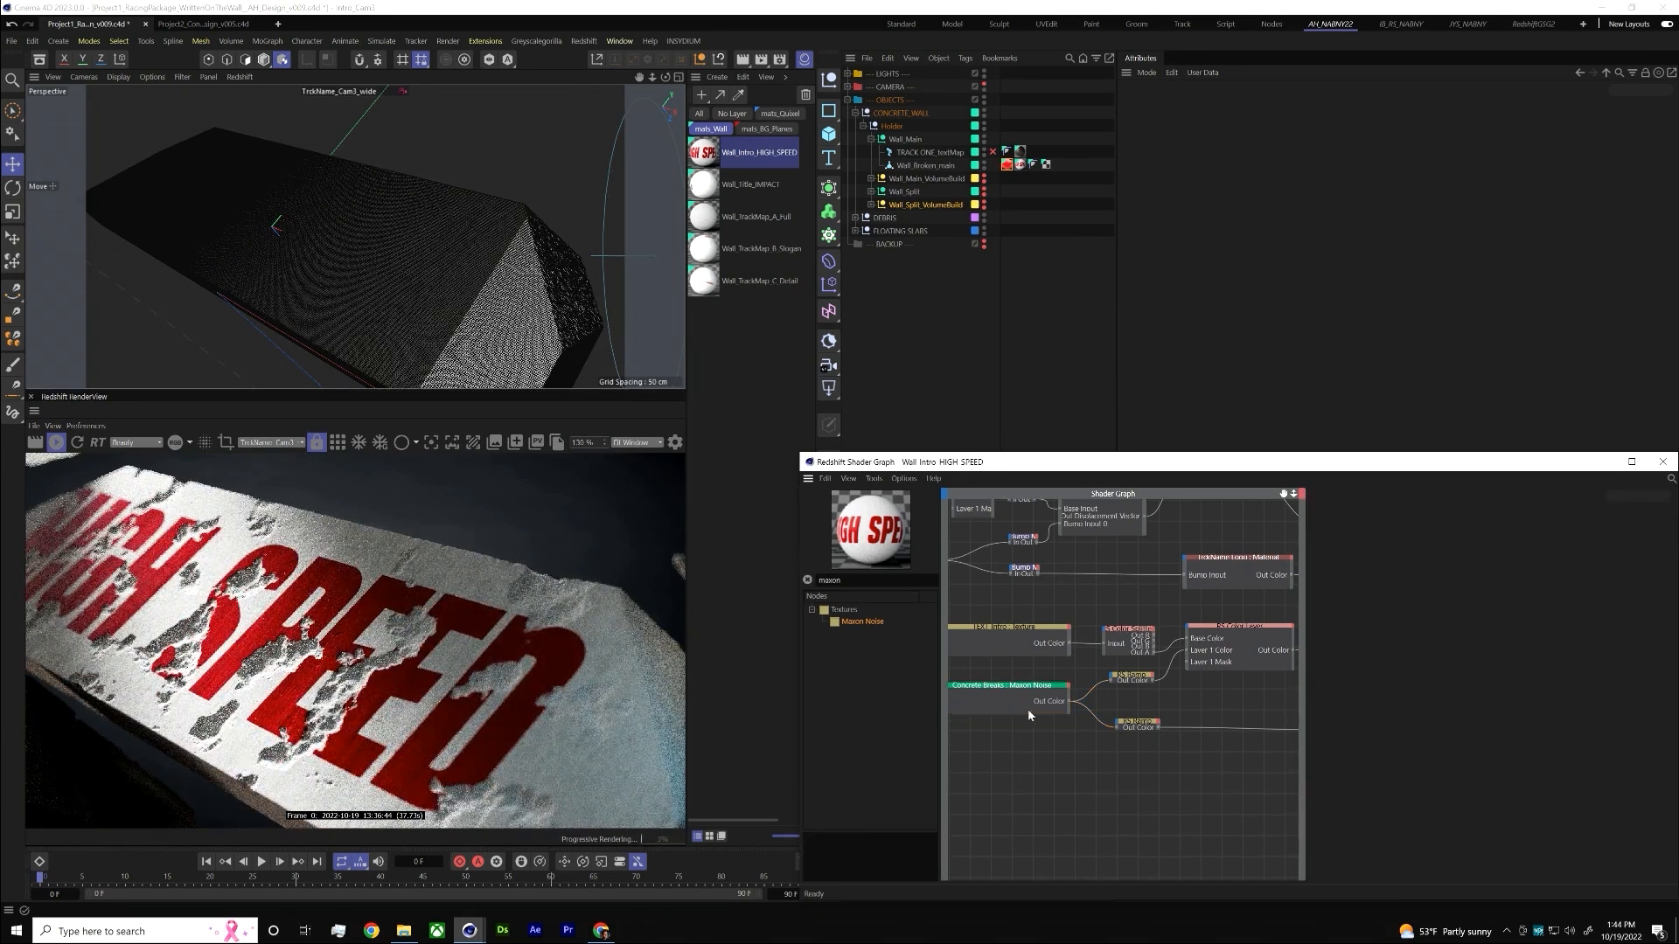
{"action": "scroll", "coordinate": [1467, 829], "scroll_direction": "down", "scroll_amount": 2}
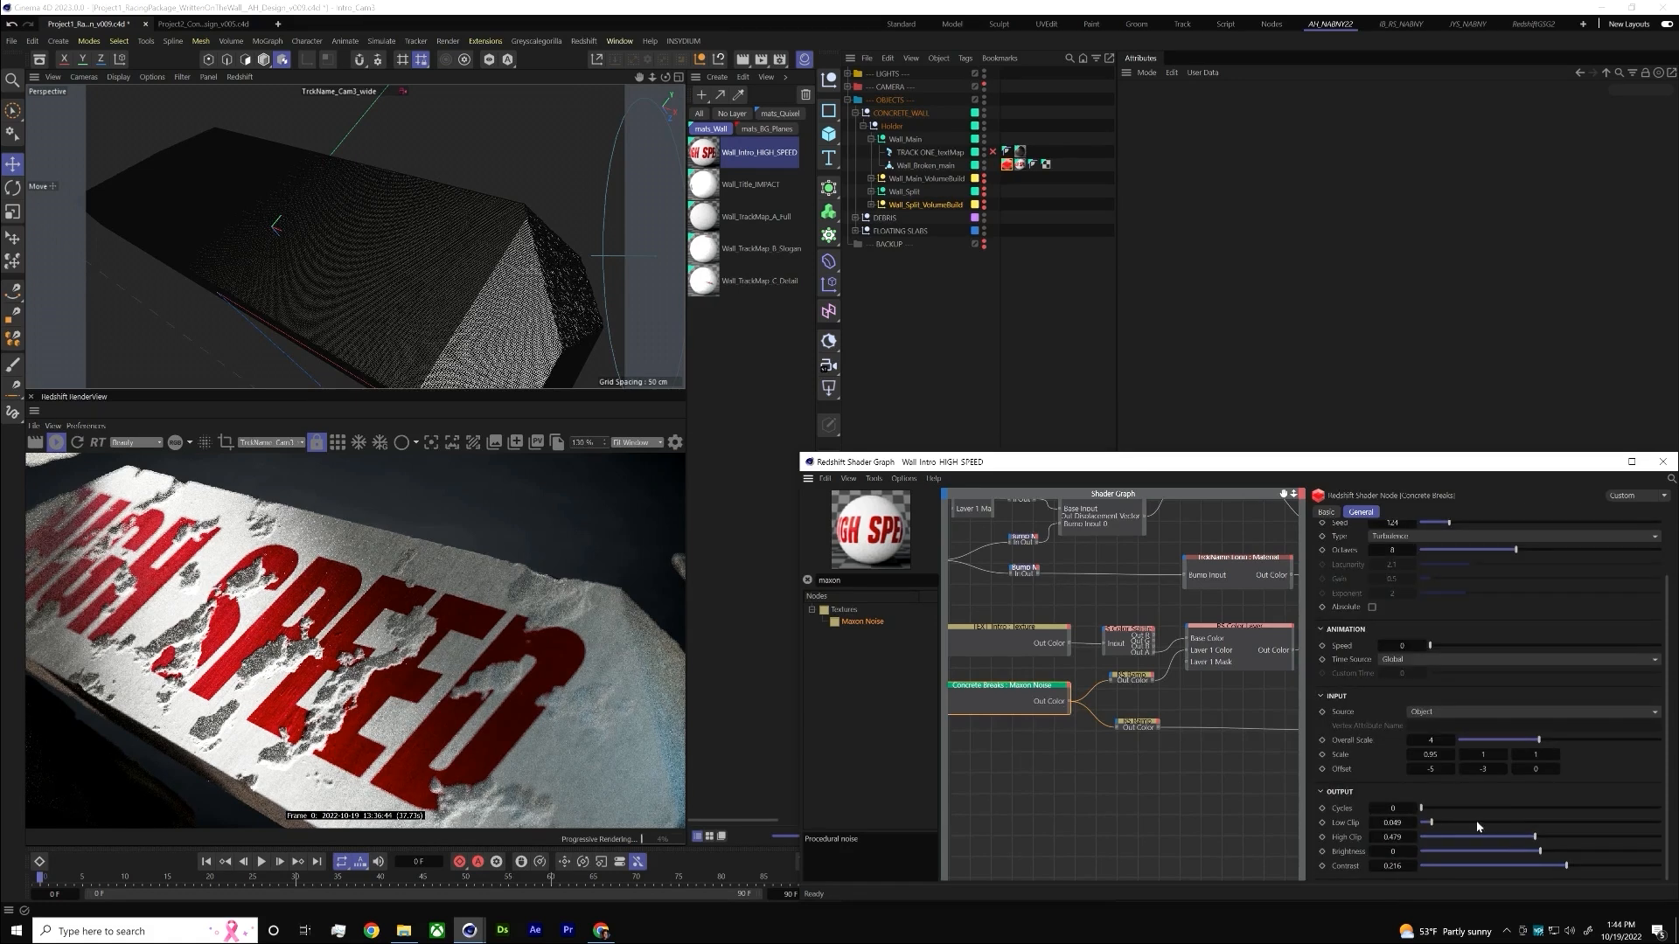
{"action": "left_click_drag", "start_coordinate": [1471, 829], "coordinate": [1455, 830]}
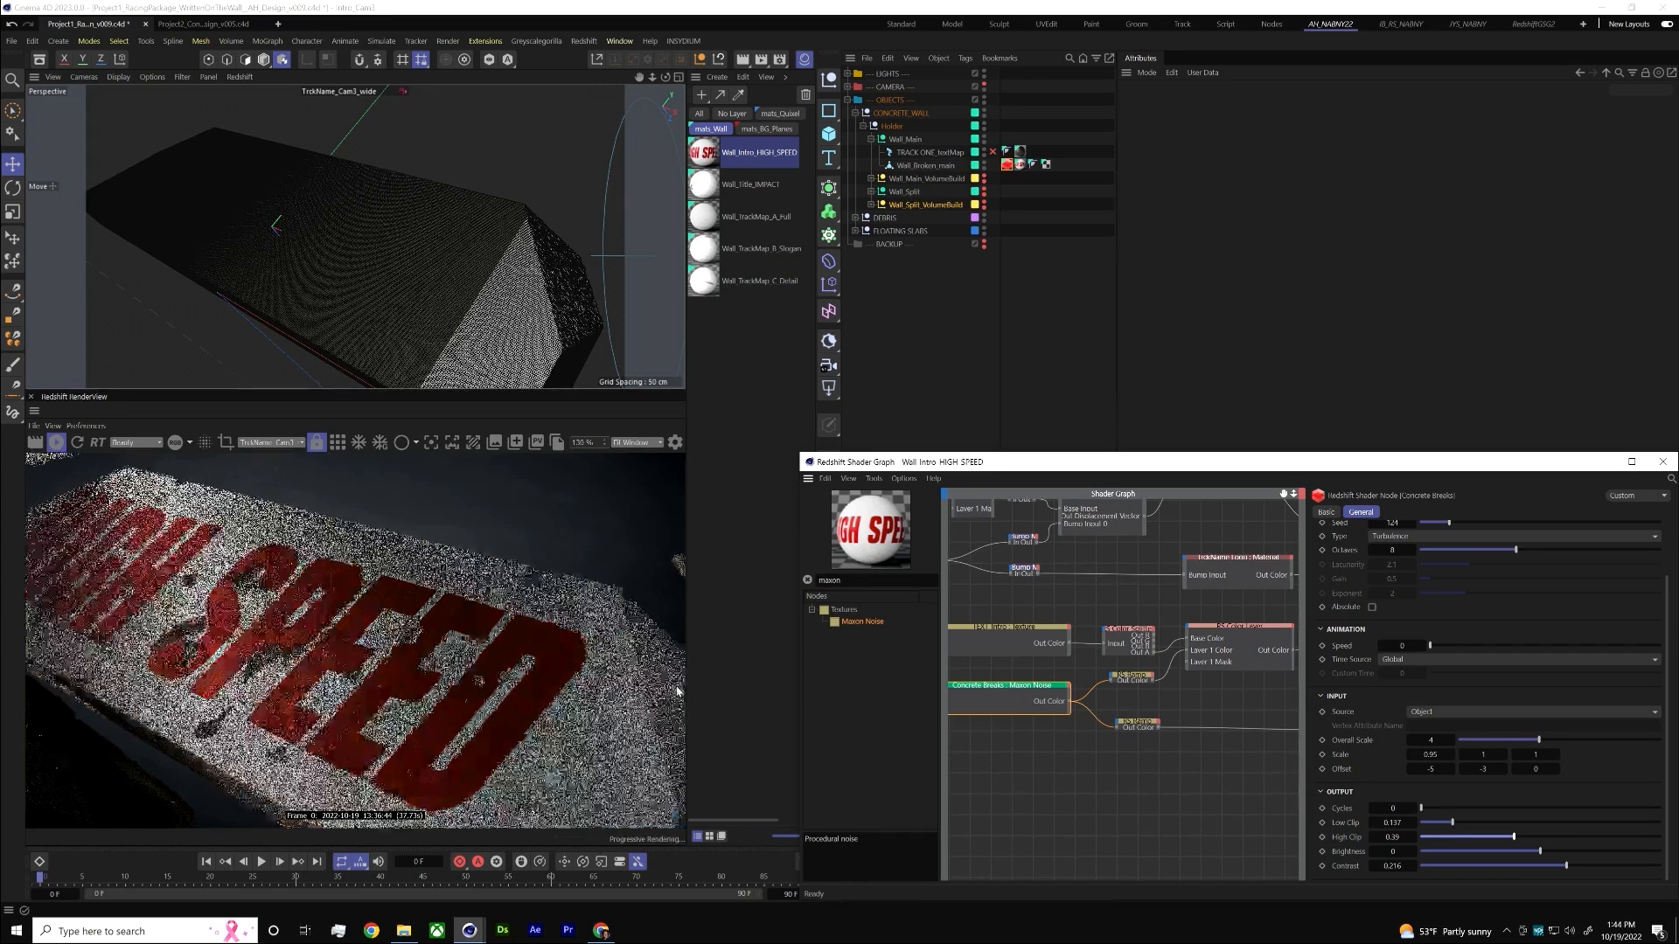
- Try the Naki and Luka noise types on Concrete Breaks and settle on Blistered turbulence
{"action": "left_click", "coordinate": [1399, 536]}
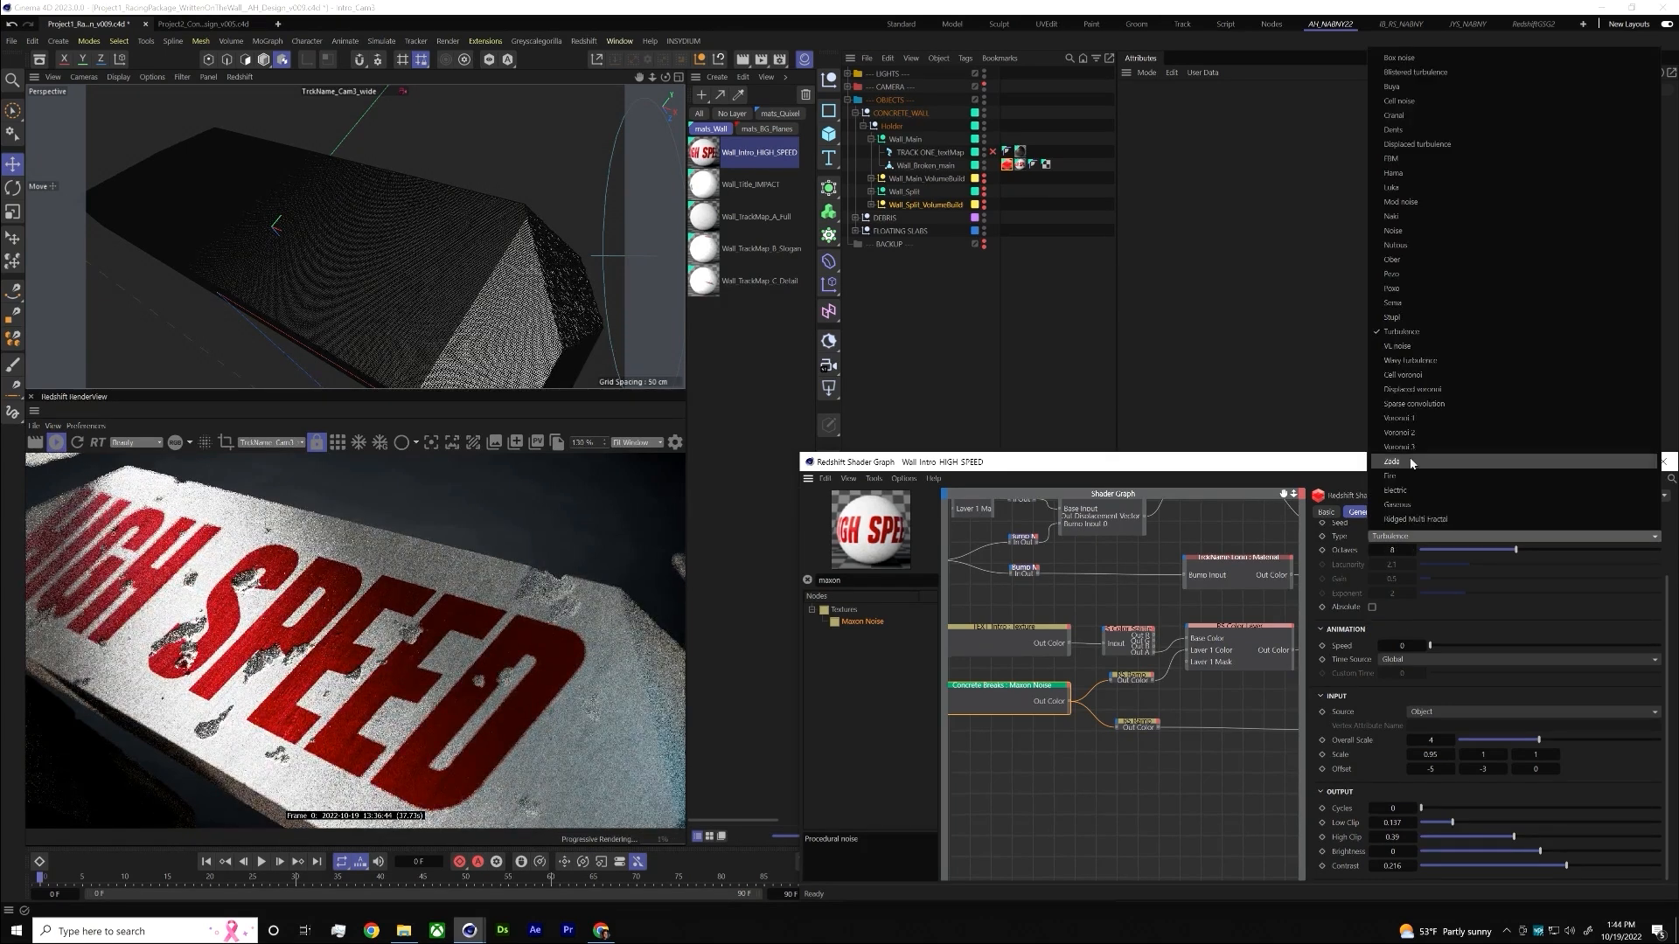
{"action": "left_click", "coordinate": [1408, 217]}
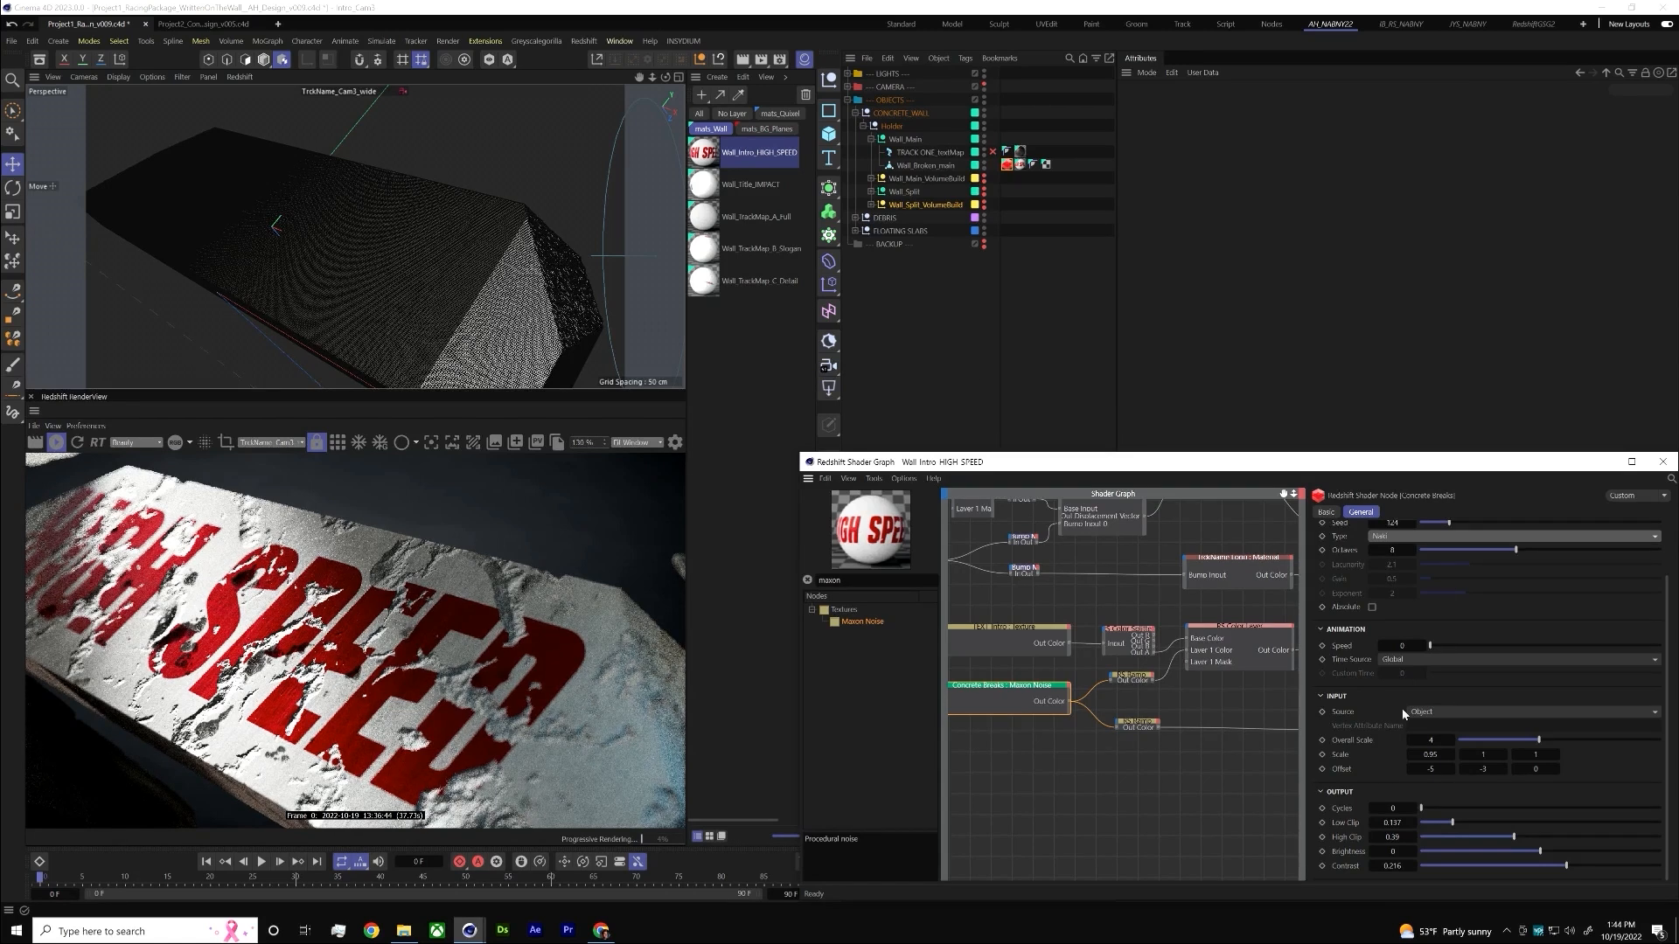
{"action": "left_click", "coordinate": [1449, 541]}
{"action": "left_click", "coordinate": [1450, 198]}
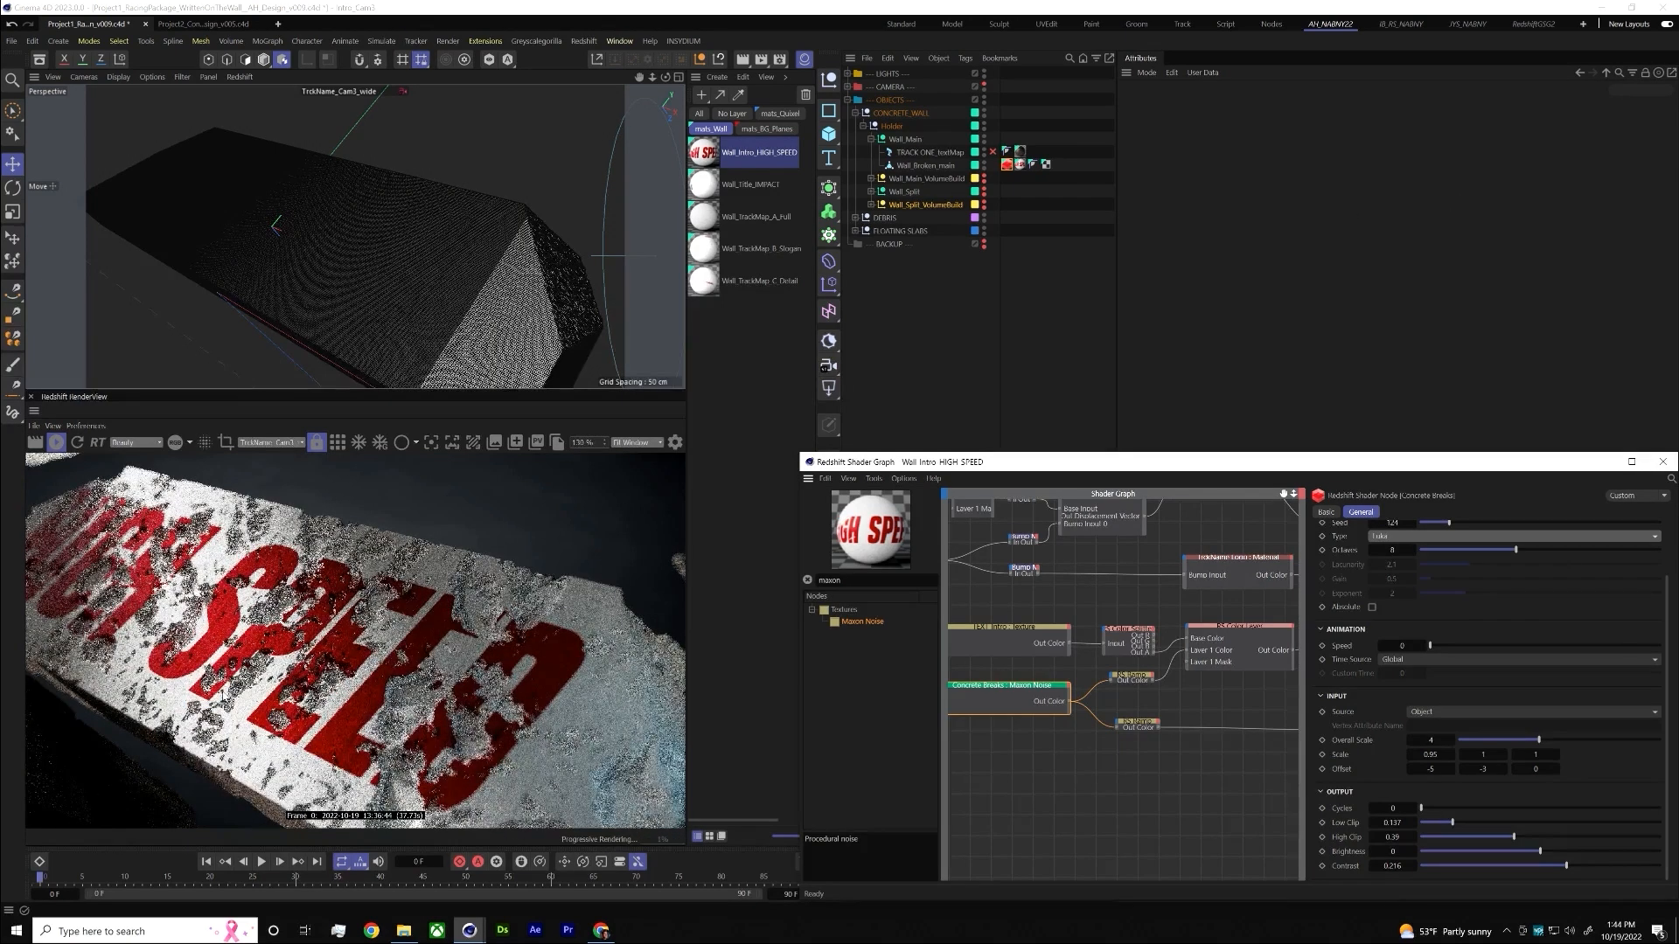
{"action": "left_click", "coordinate": [1394, 537]}
{"action": "left_click", "coordinate": [1441, 80]}
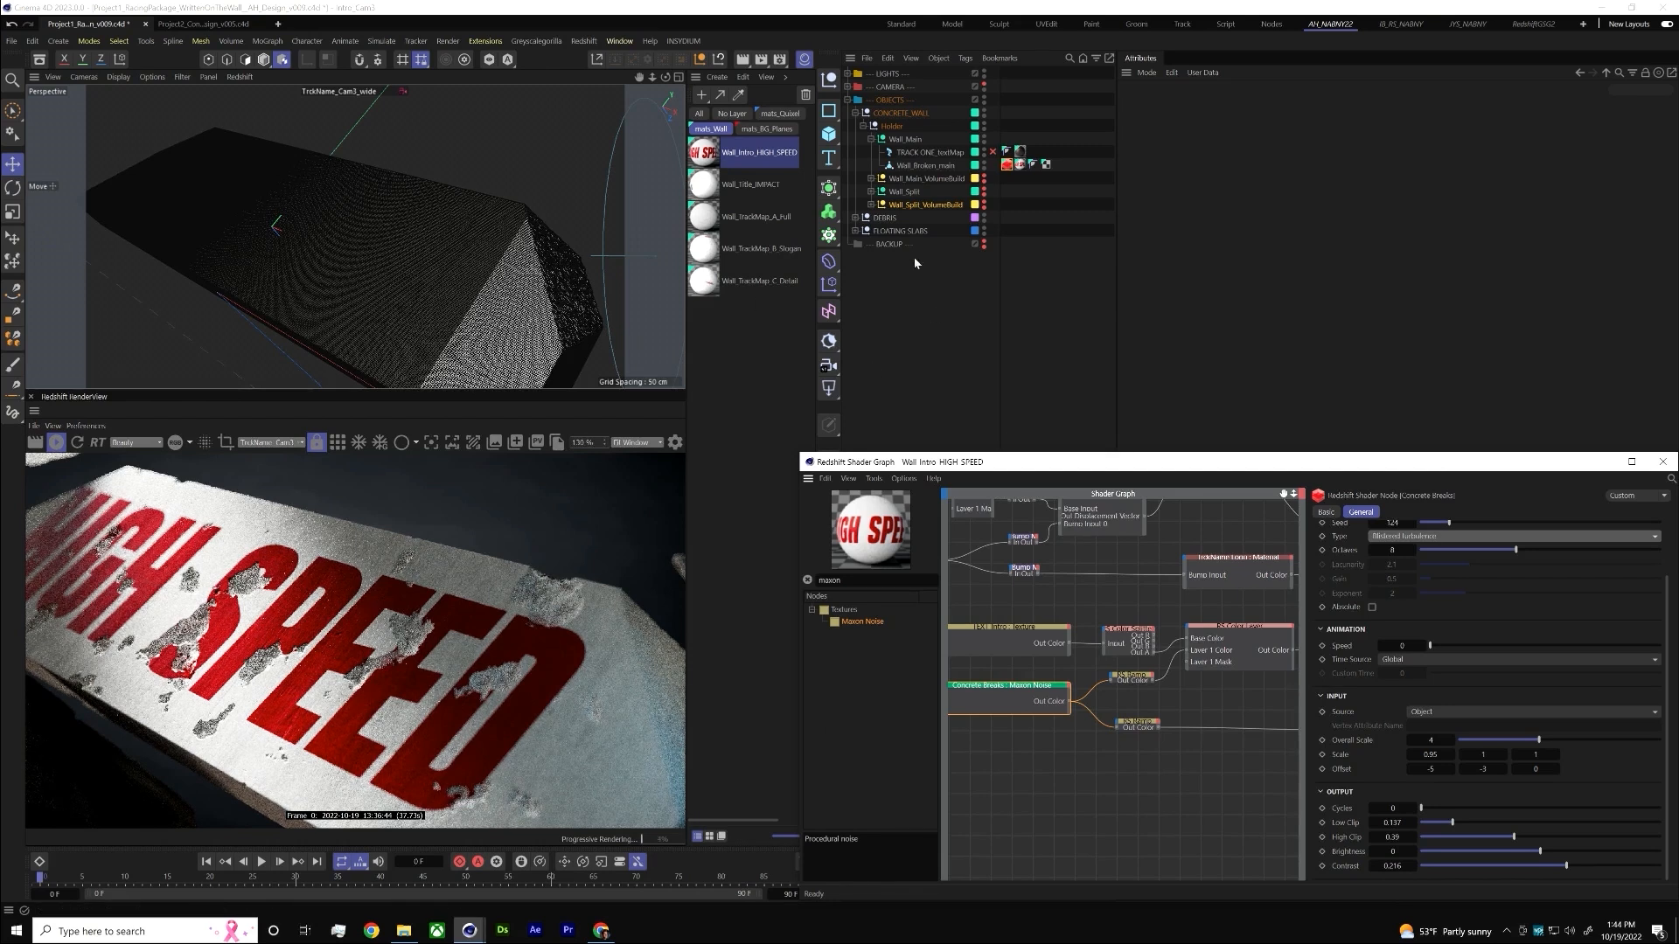
- Collapse the Wall_Main group and hide it from the scene
{"action": "left_click", "coordinate": [871, 140]}
{"action": "left_click", "coordinate": [982, 142]}
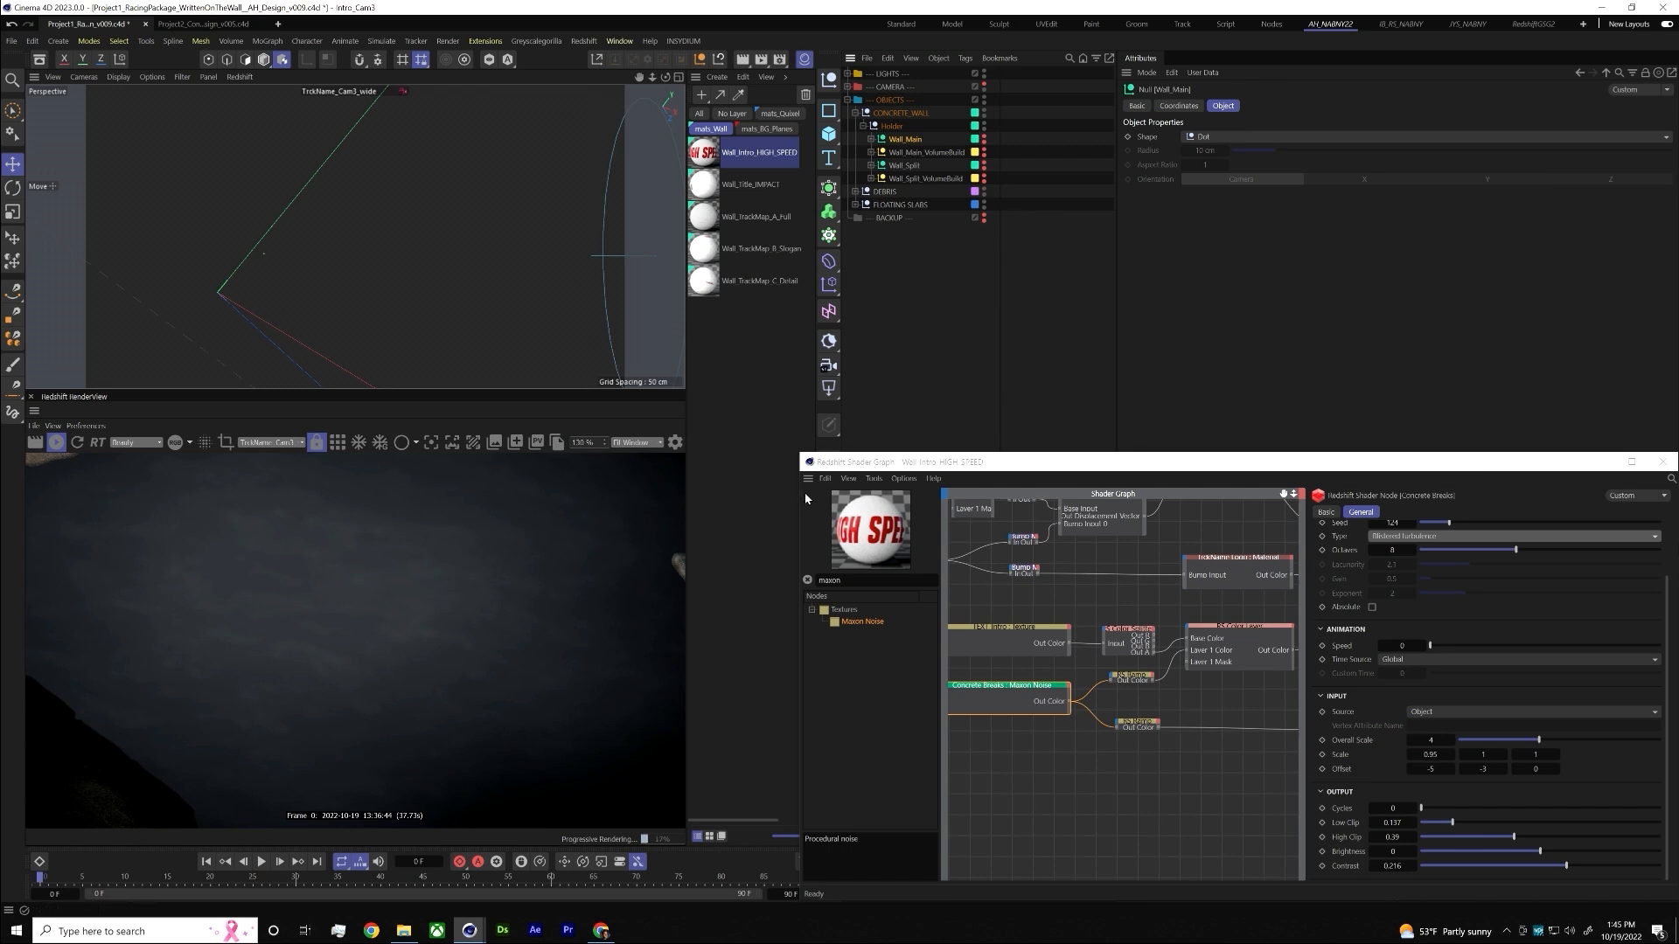
- Switch to the slide presentation, review the reference imagery and procedural concrete damage slides, and return to Cinema 4D
{"action": "key", "text": "alt+Tab"}
{"action": "left_click", "coordinate": [1111, 472]}
{"action": "key", "text": "Right"}
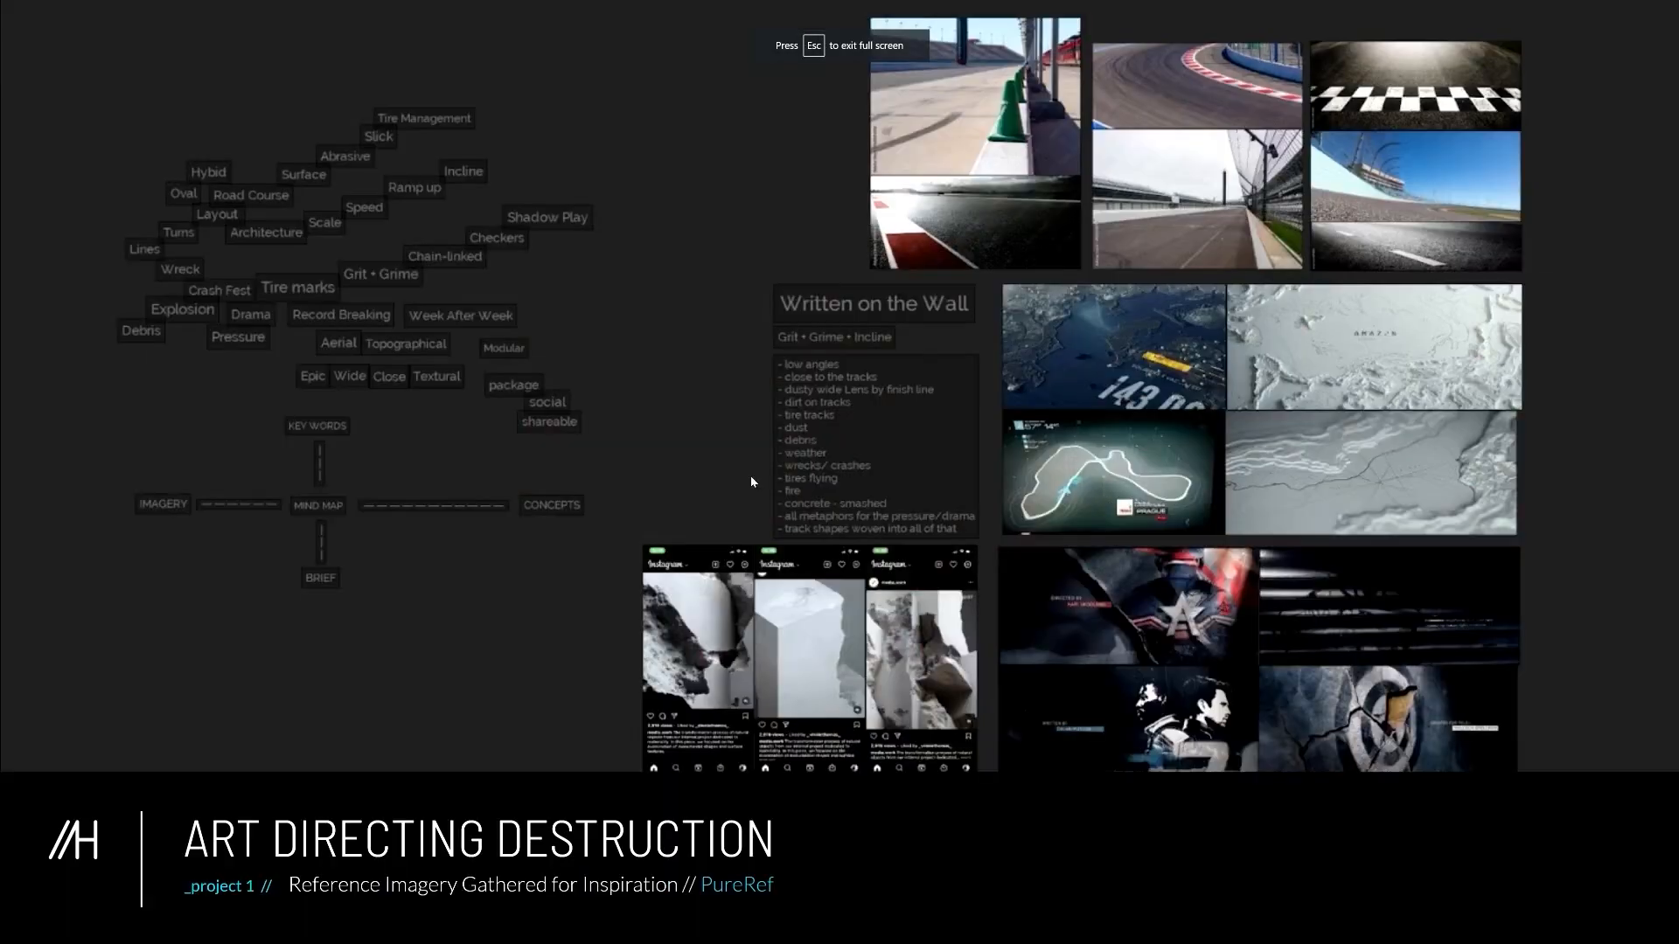
{"action": "key", "text": "Right"}
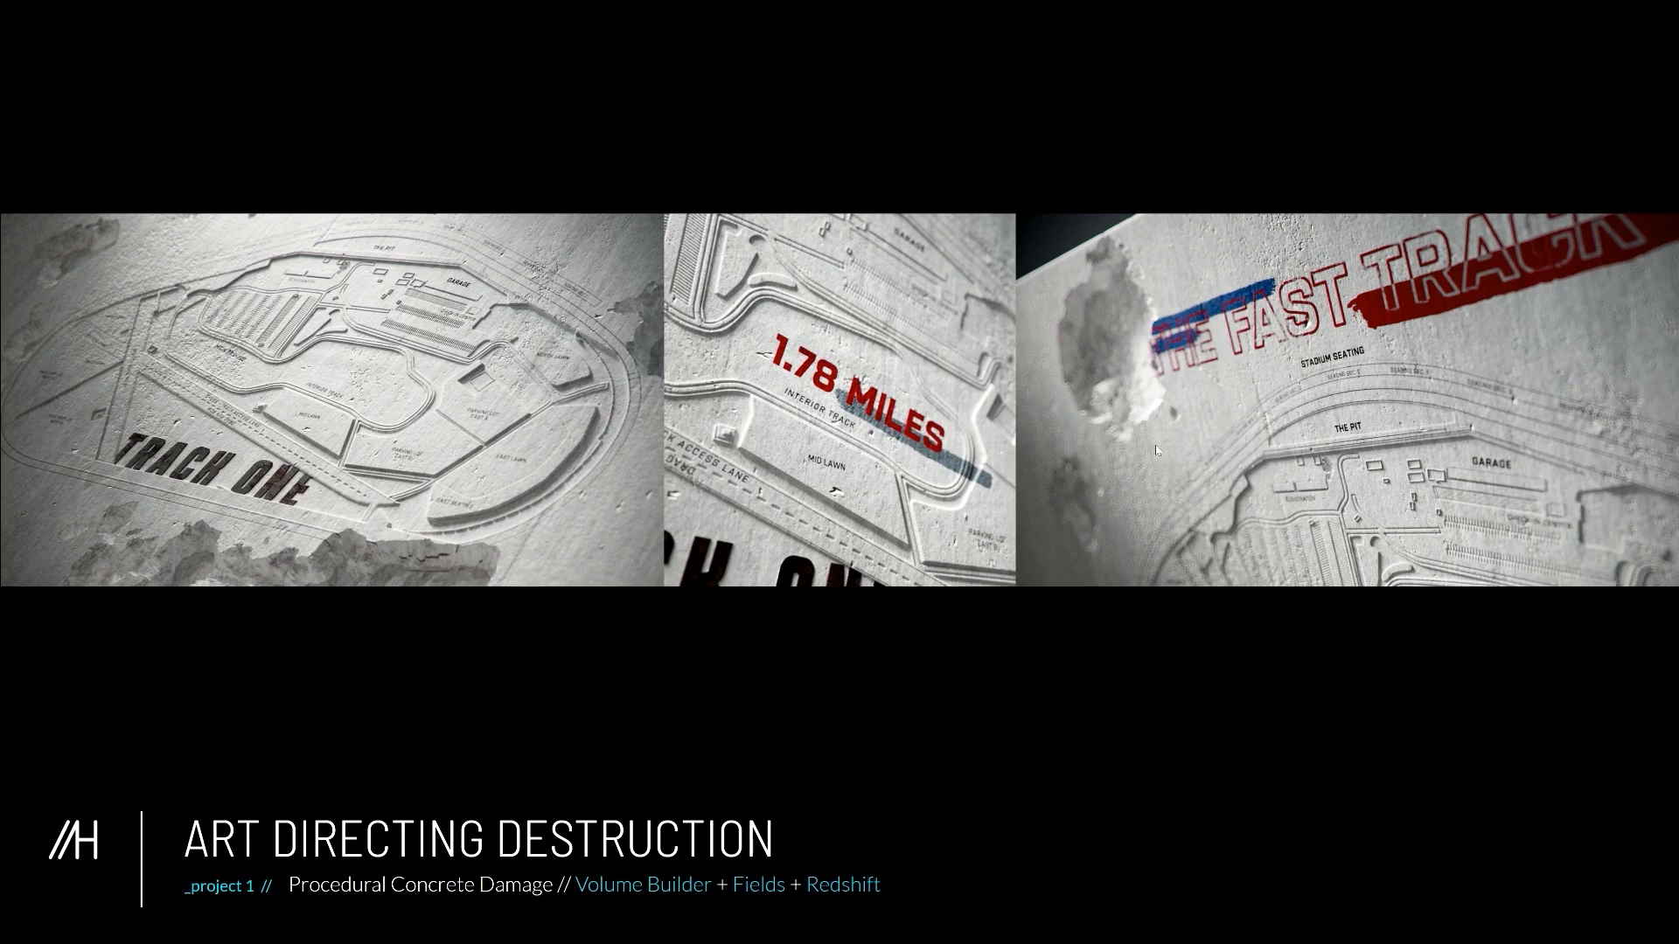
{"action": "key", "text": "Escape"}
{"action": "key", "text": "alt+Tab"}
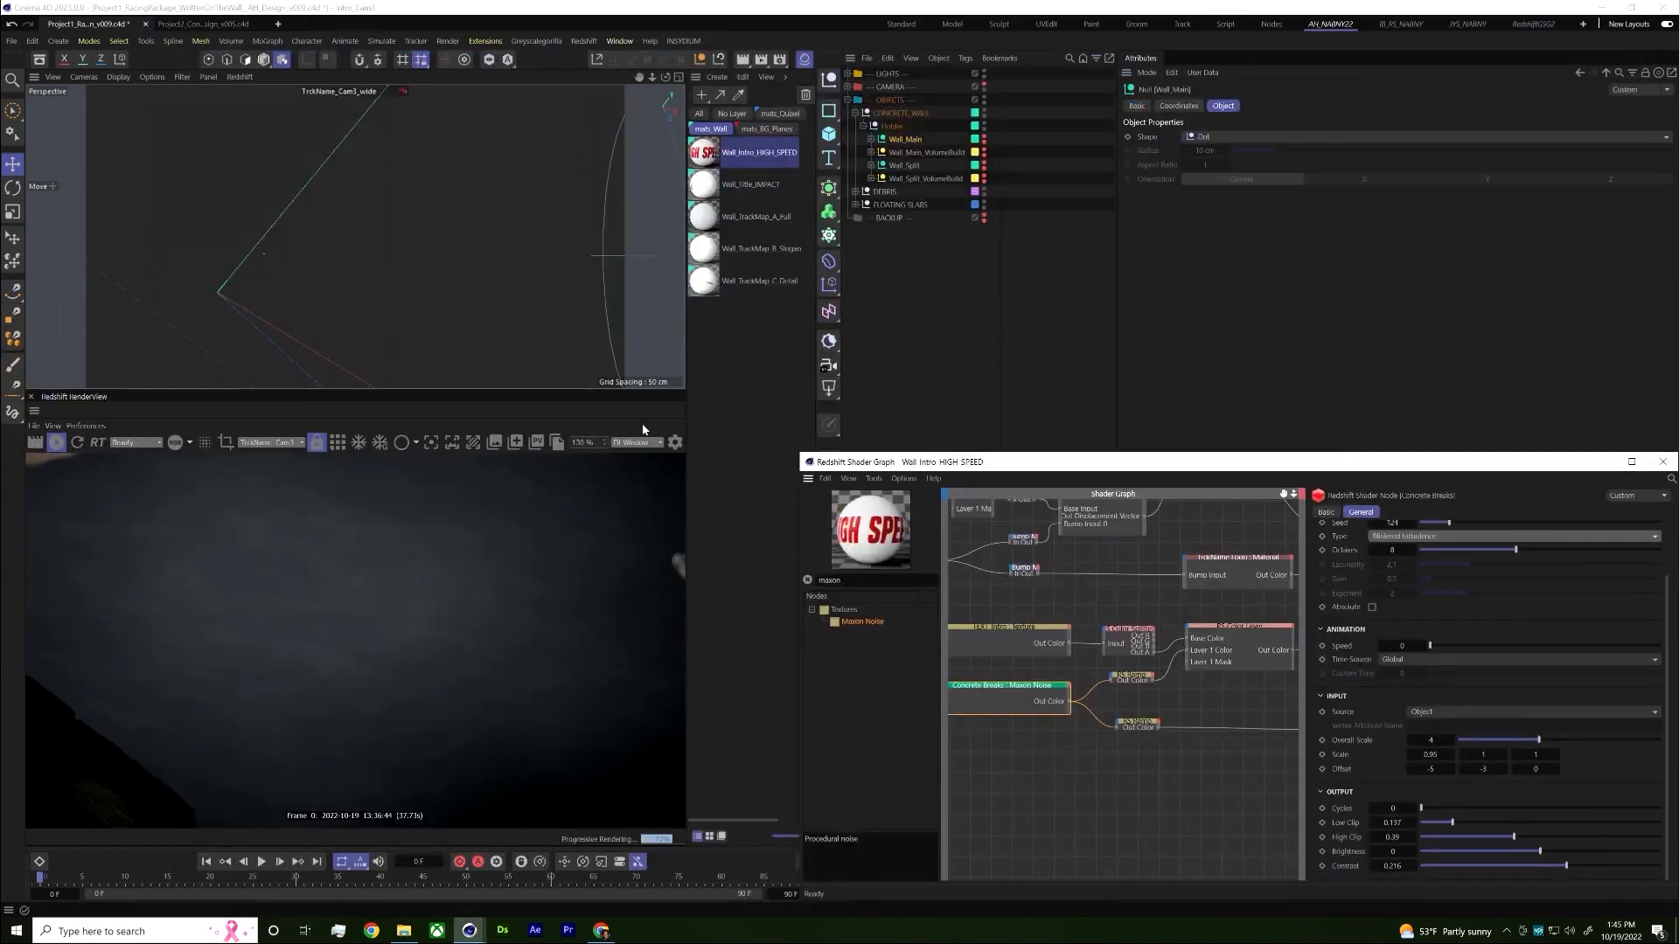
- Show Wall_Split_VolumeBuild with its hierarchy expanded in an enlarged perspective viewport
{"action": "left_click", "coordinate": [983, 180], "text": "alt"}
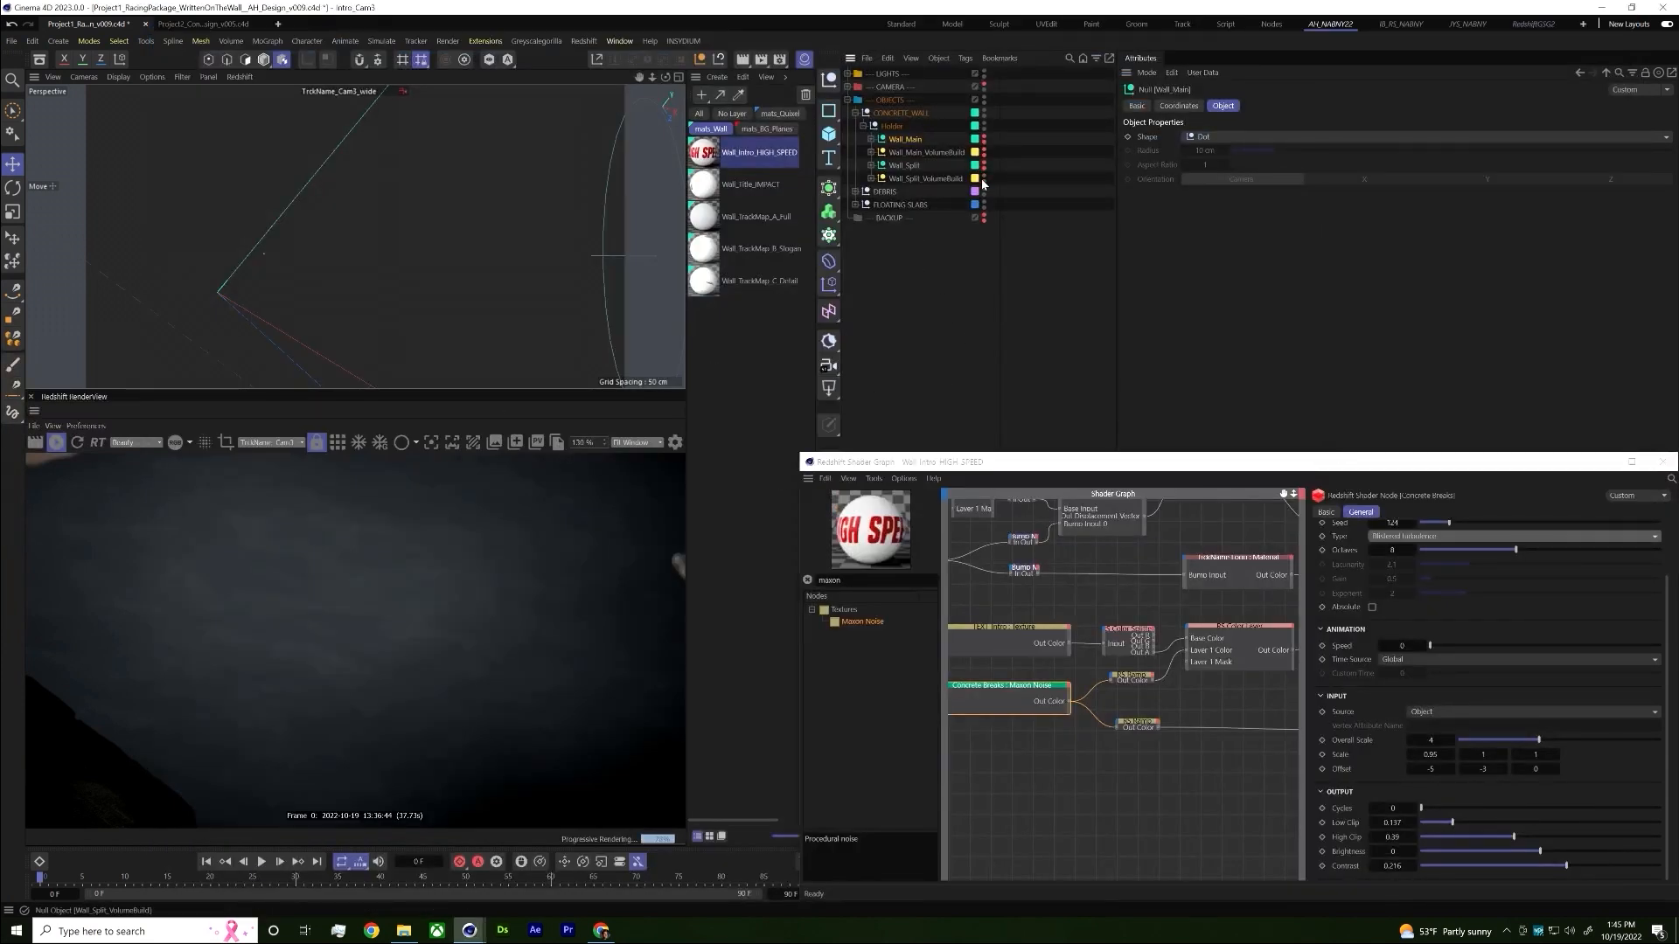
{"action": "left_click", "coordinate": [871, 179]}
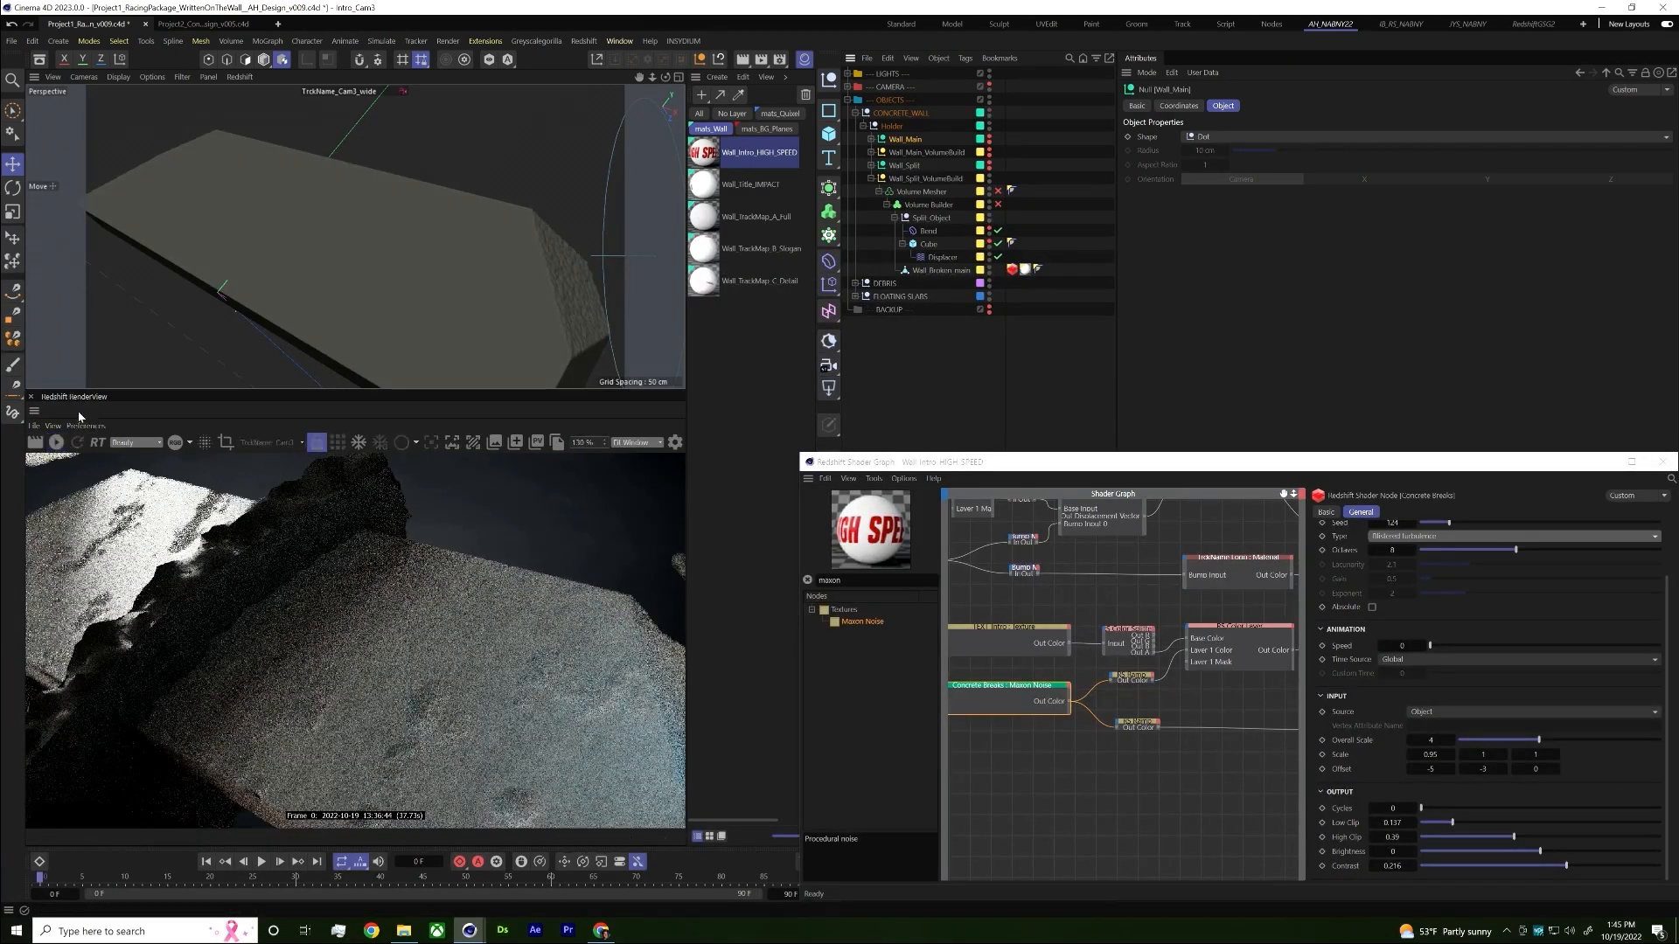
{"action": "left_click_drag", "start_coordinate": [80, 392], "coordinate": [81, 647]}
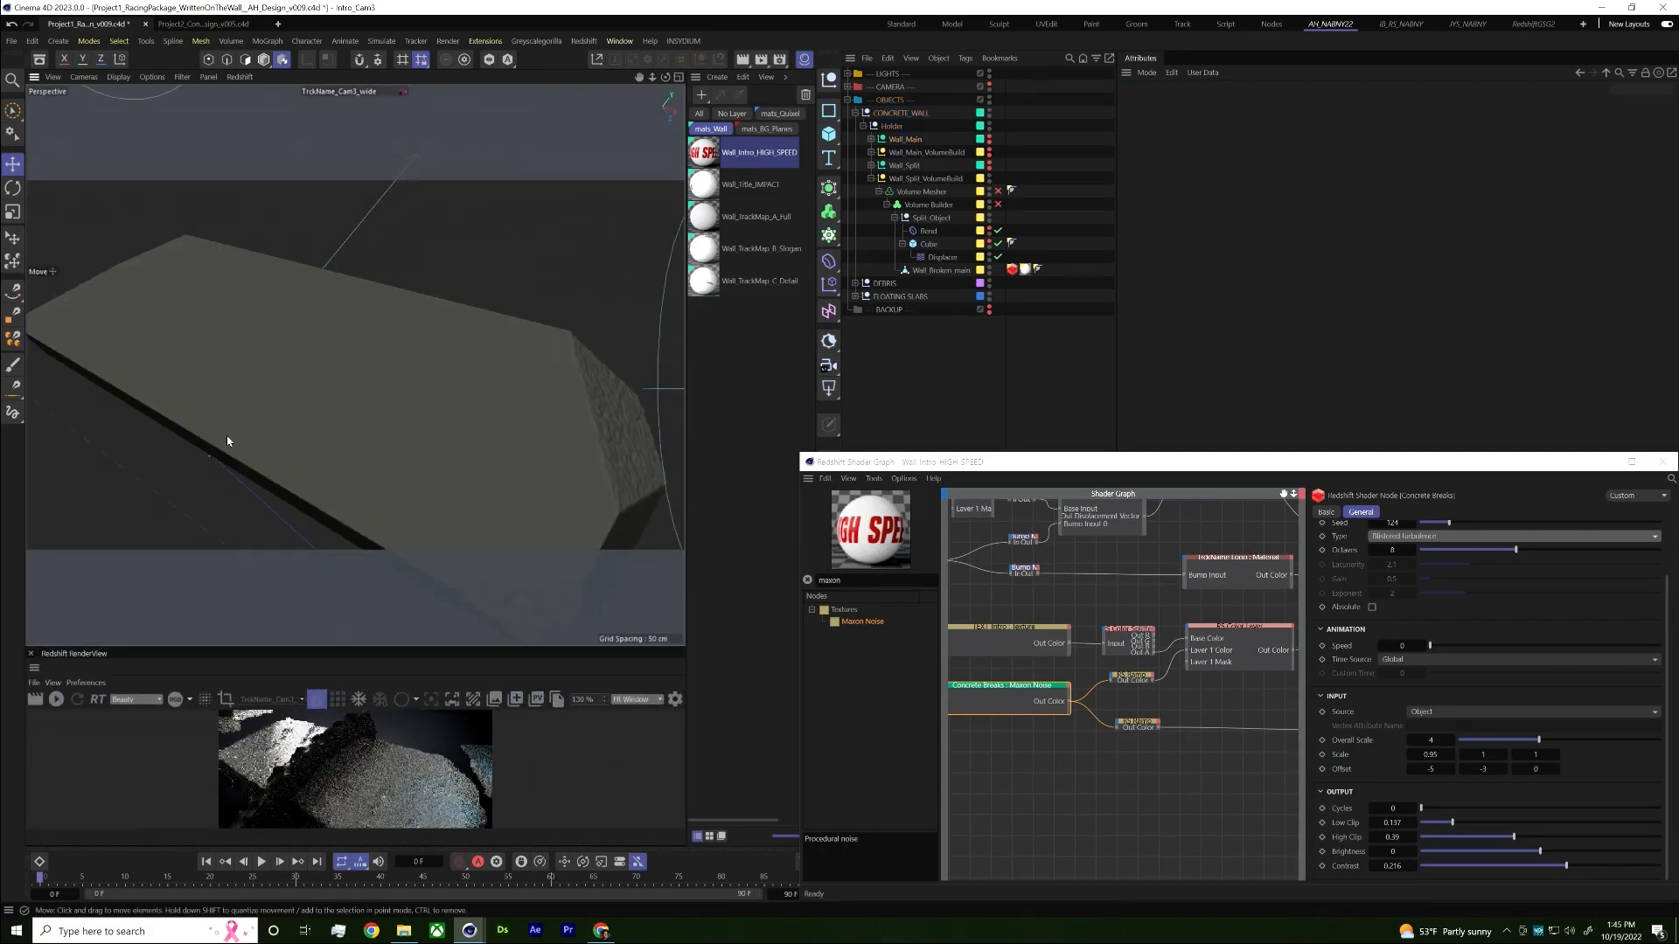
{"action": "middle_click", "coordinate": [203, 538]}
{"action": "middle_click", "coordinate": [203, 538]}
{"action": "scroll", "coordinate": [390, 442], "scroll_direction": "down", "scroll_amount": 5}
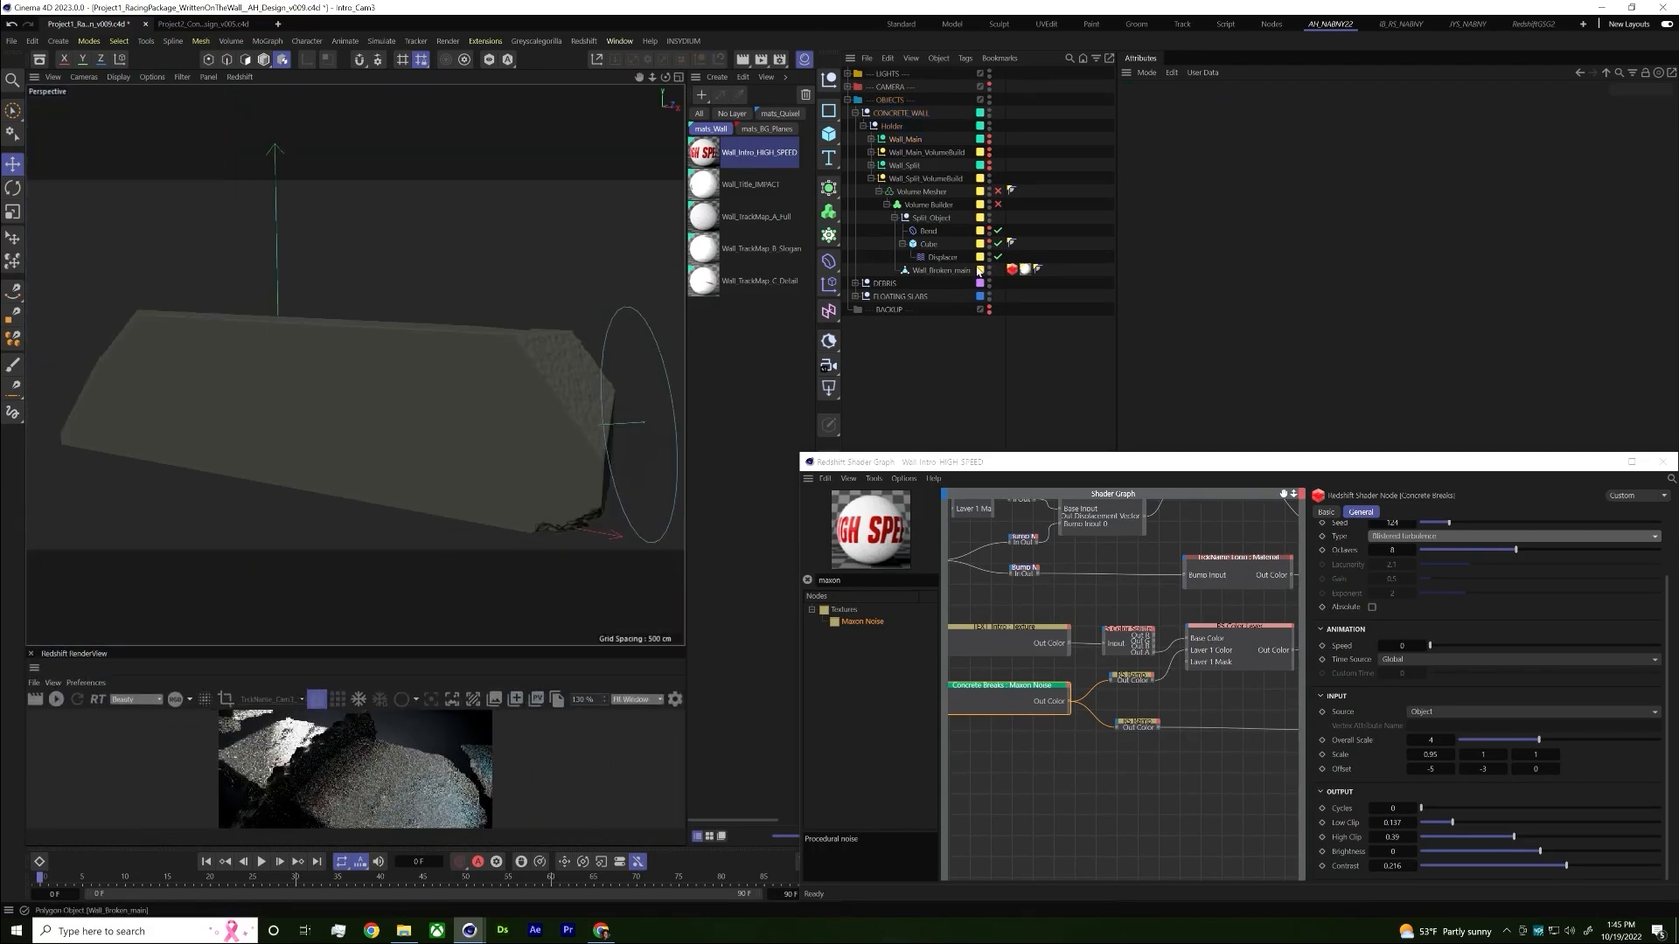
- Display Wall_Split in place of Wall_Split_VolumeBuild to inspect the jagged break up close, and switch back to the volume build
{"action": "left_click", "coordinate": [871, 179]}
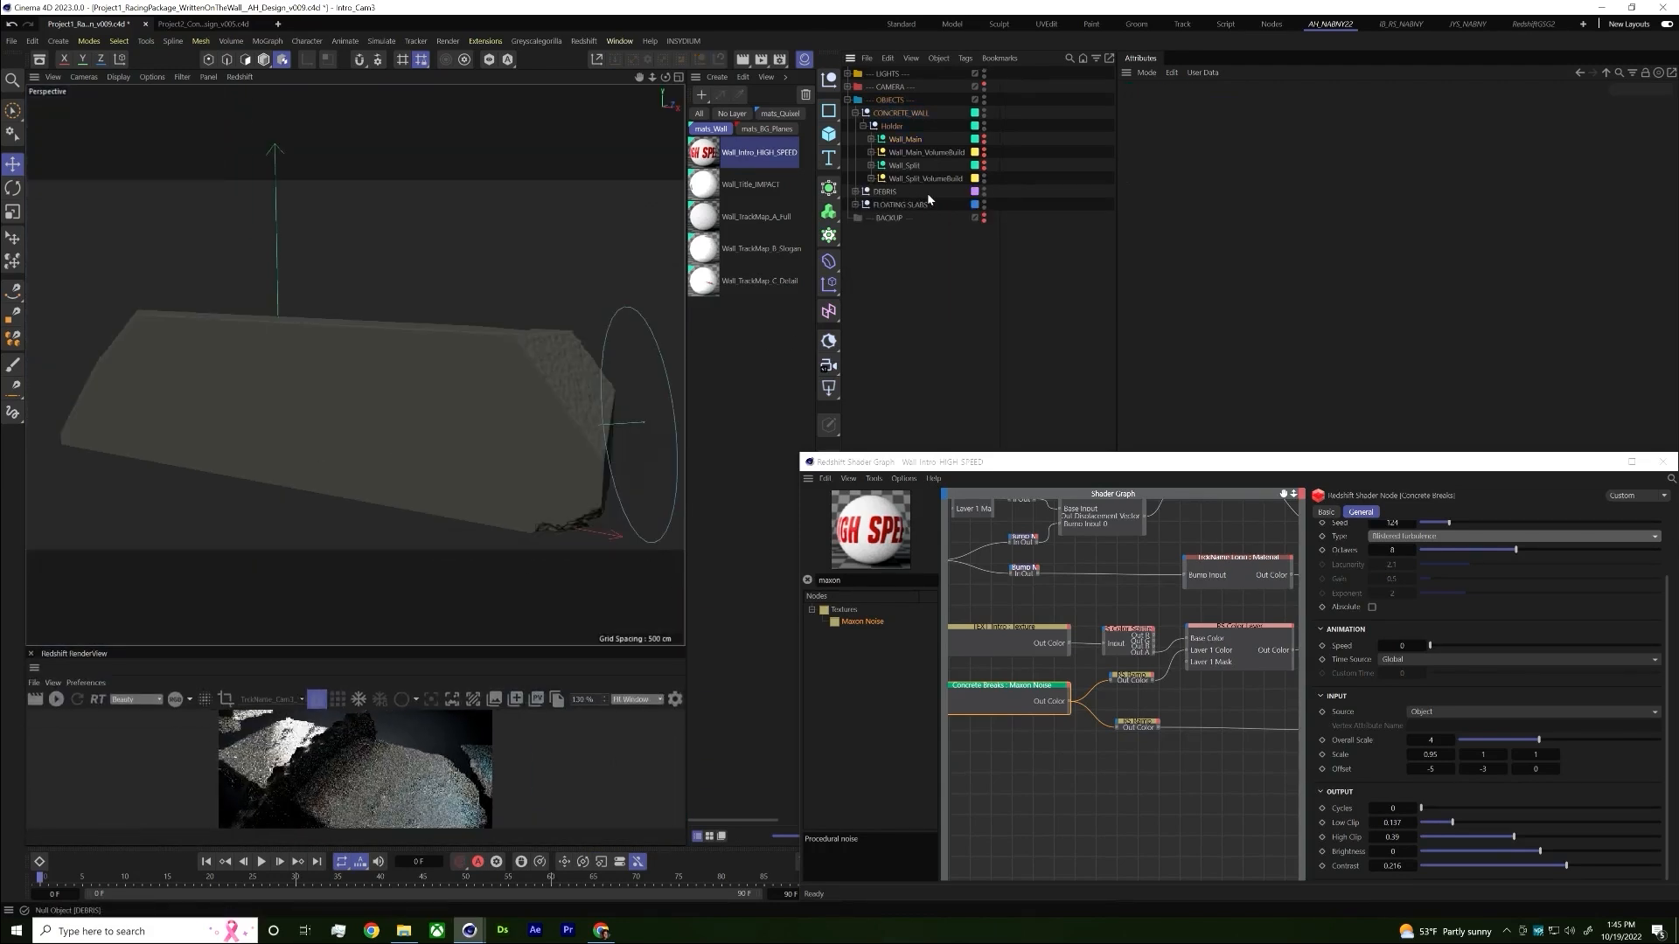
{"action": "left_click", "coordinate": [983, 173]}
{"action": "left_click", "coordinate": [983, 173]}
{"action": "scroll", "coordinate": [280, 333], "scroll_direction": "up", "scroll_amount": 5}
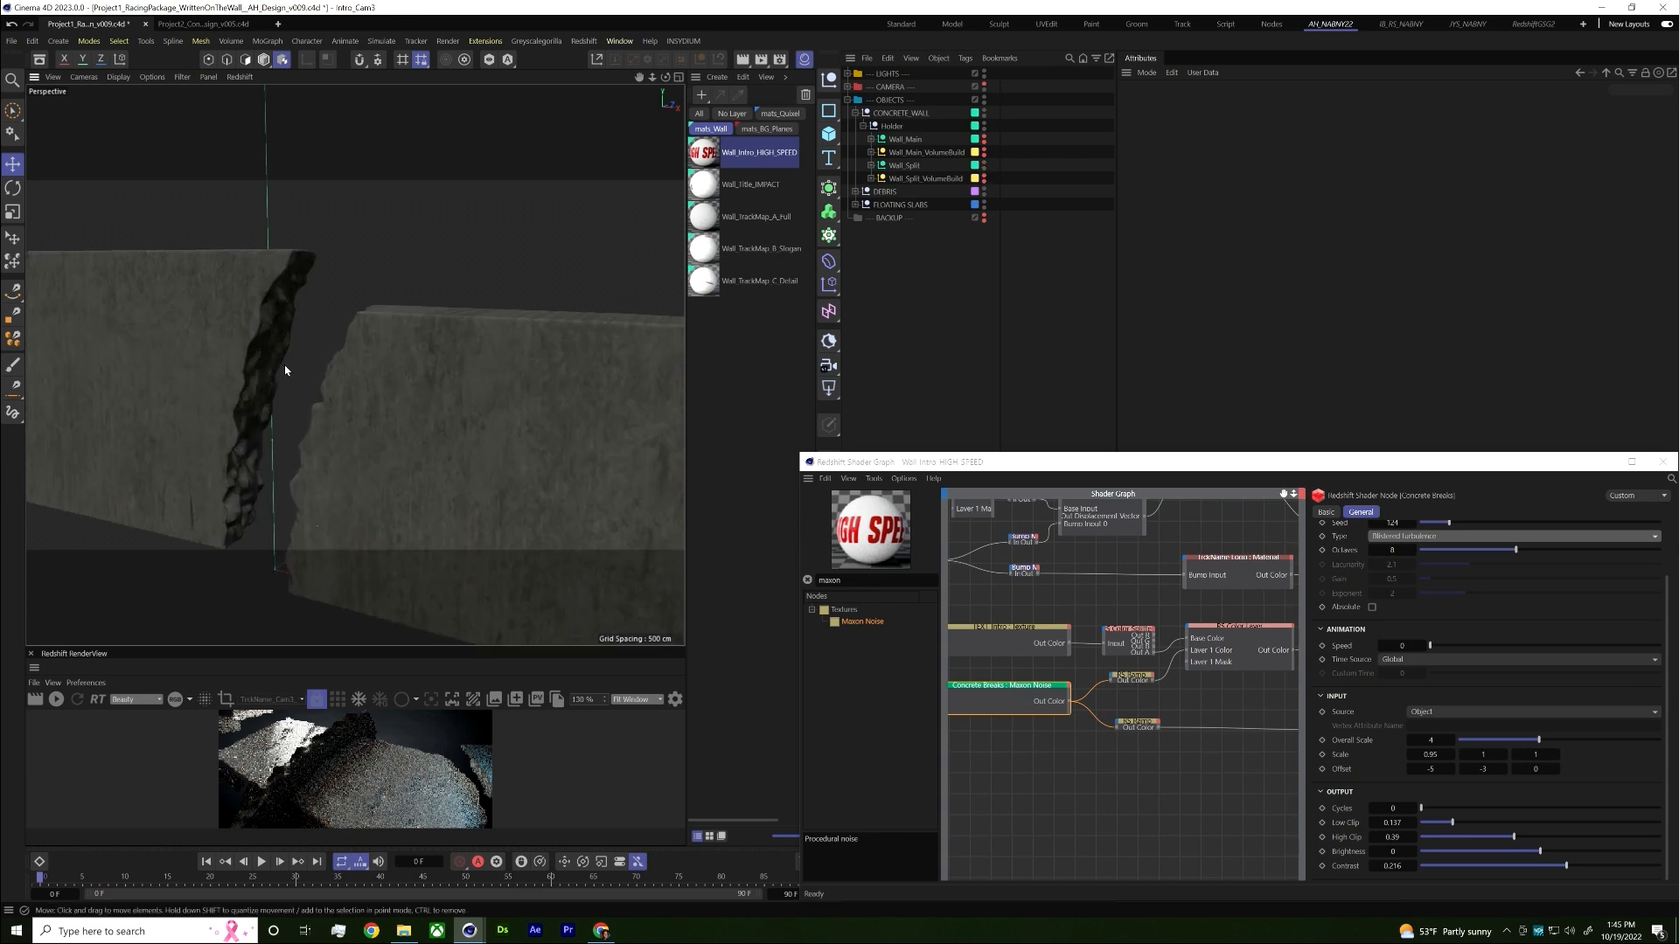
{"action": "scroll", "coordinate": [398, 374], "scroll_direction": "up", "scroll_amount": 3}
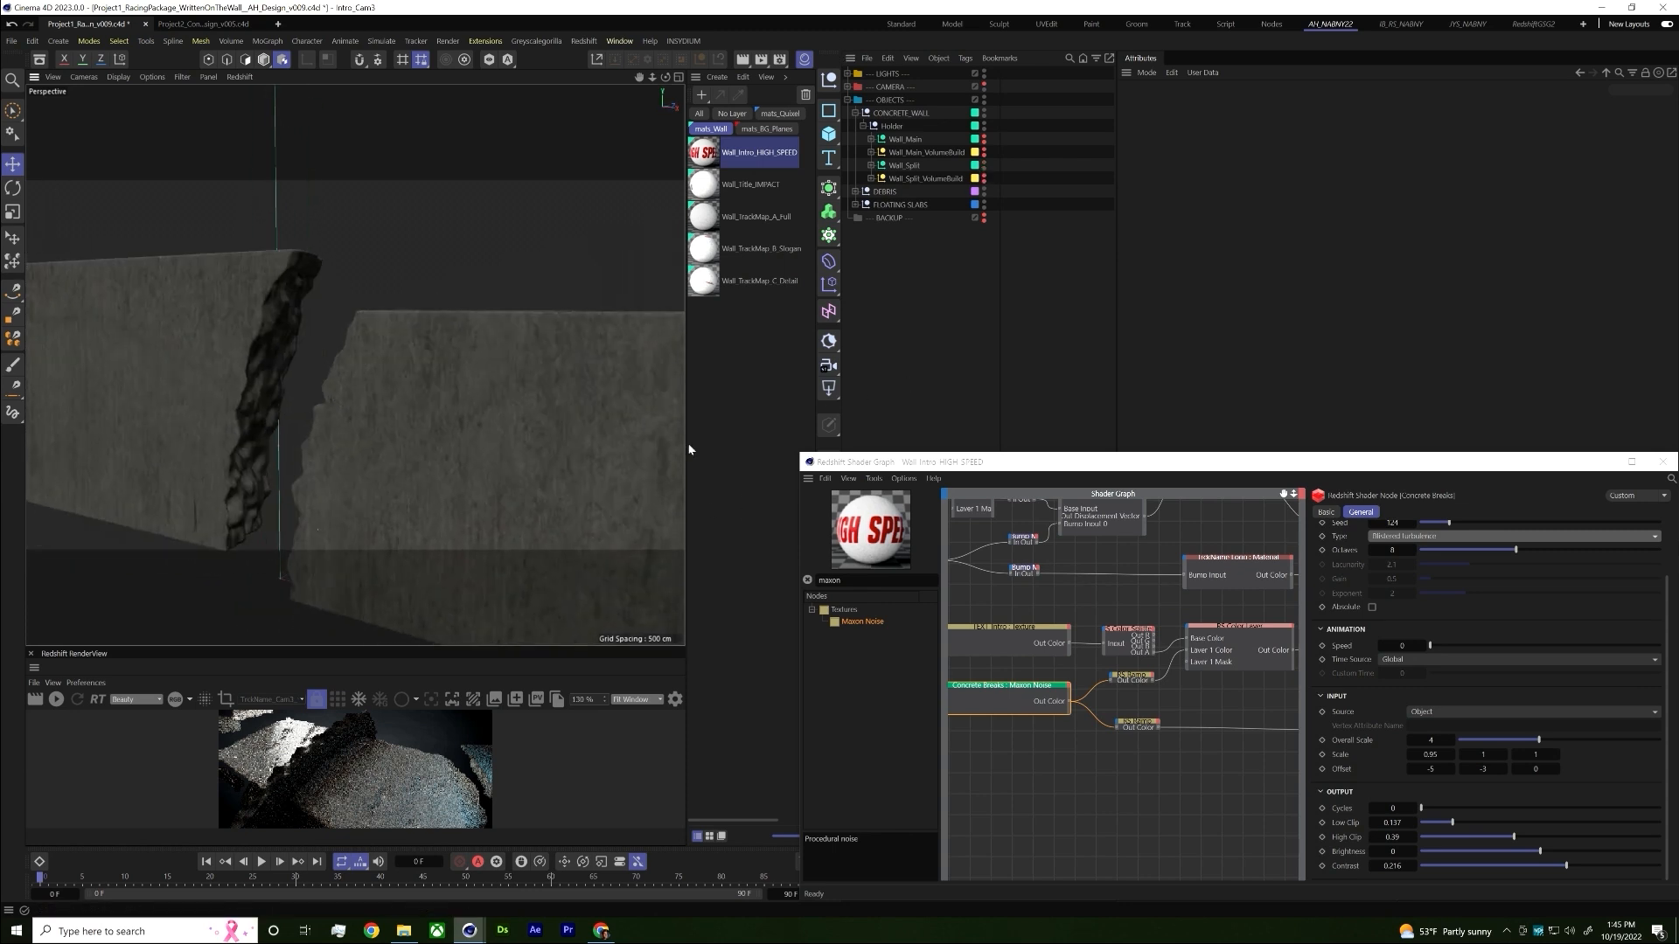
{"action": "left_click", "coordinate": [982, 171]}
{"action": "left_click", "coordinate": [871, 179]}
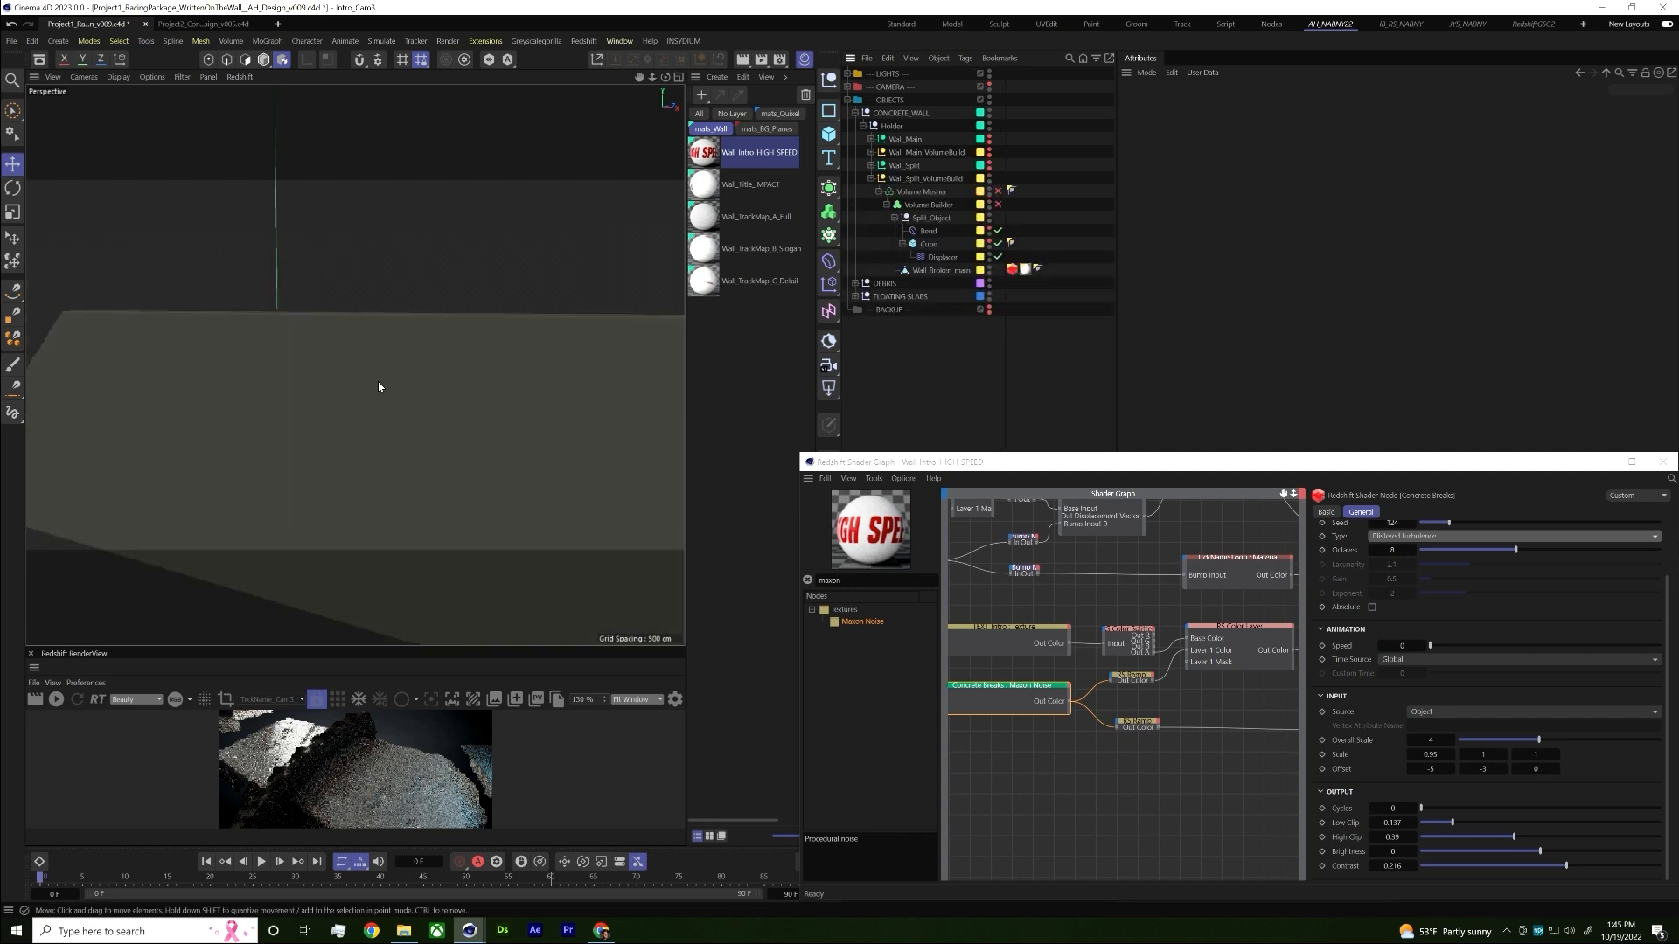
- Enable the Volume Builder and Volume Mesher of Wall_Split_VolumeBuild
{"action": "left_click", "coordinate": [416, 412]}
{"action": "left_click", "coordinate": [958, 210]}
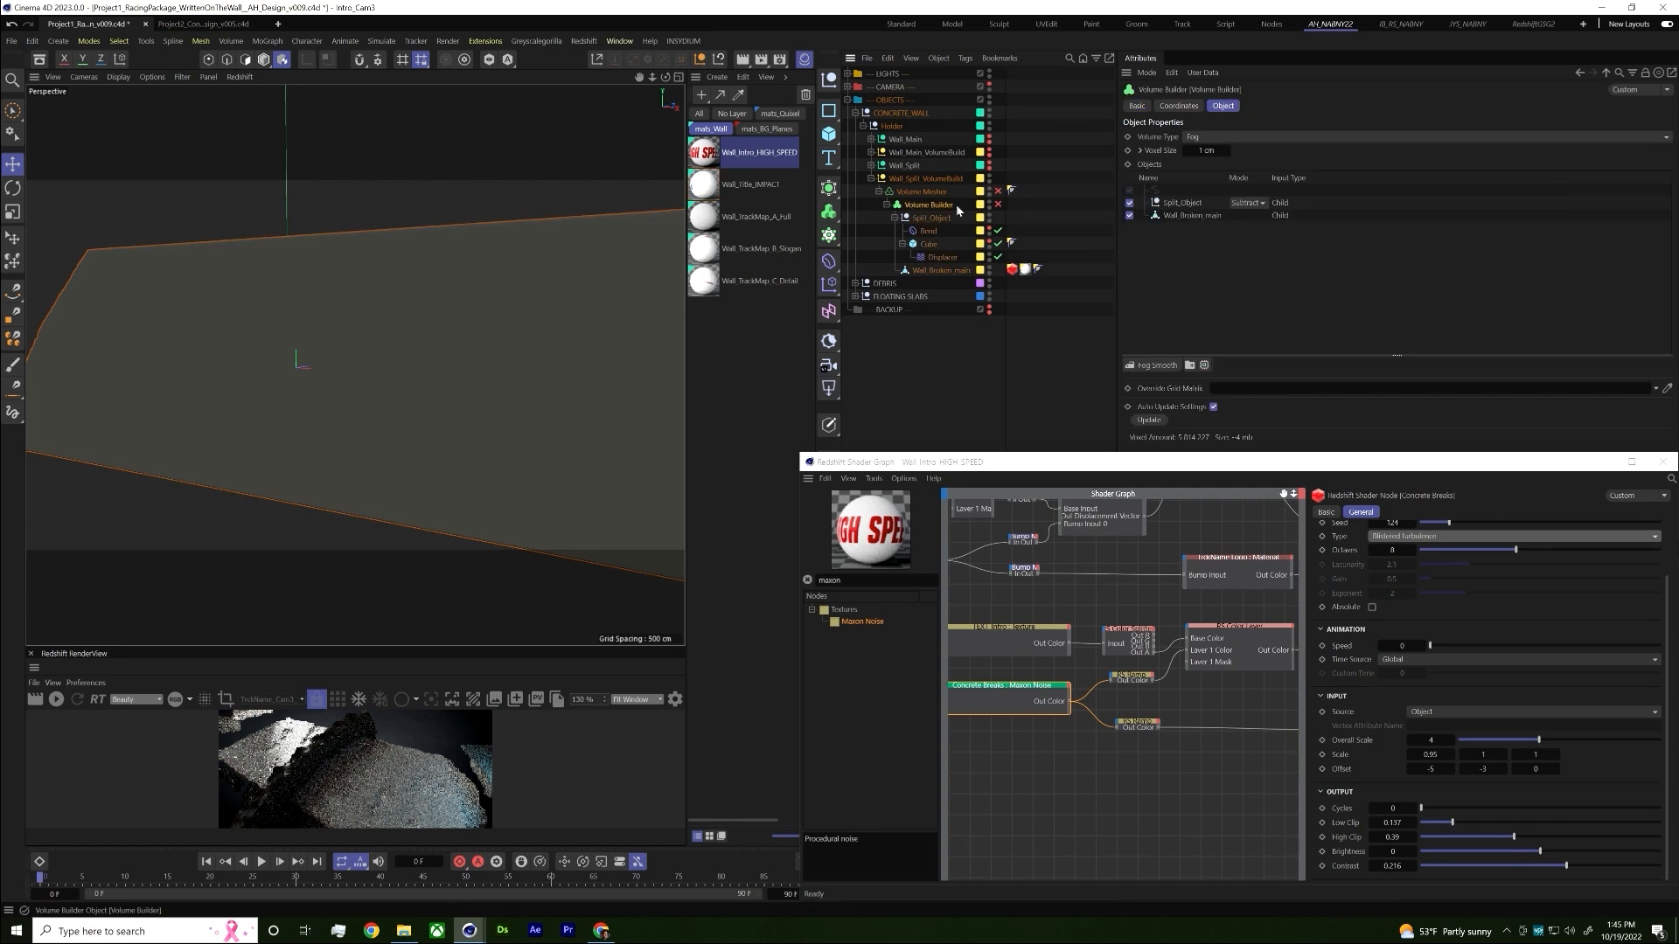
{"action": "left_click", "coordinate": [998, 190]}
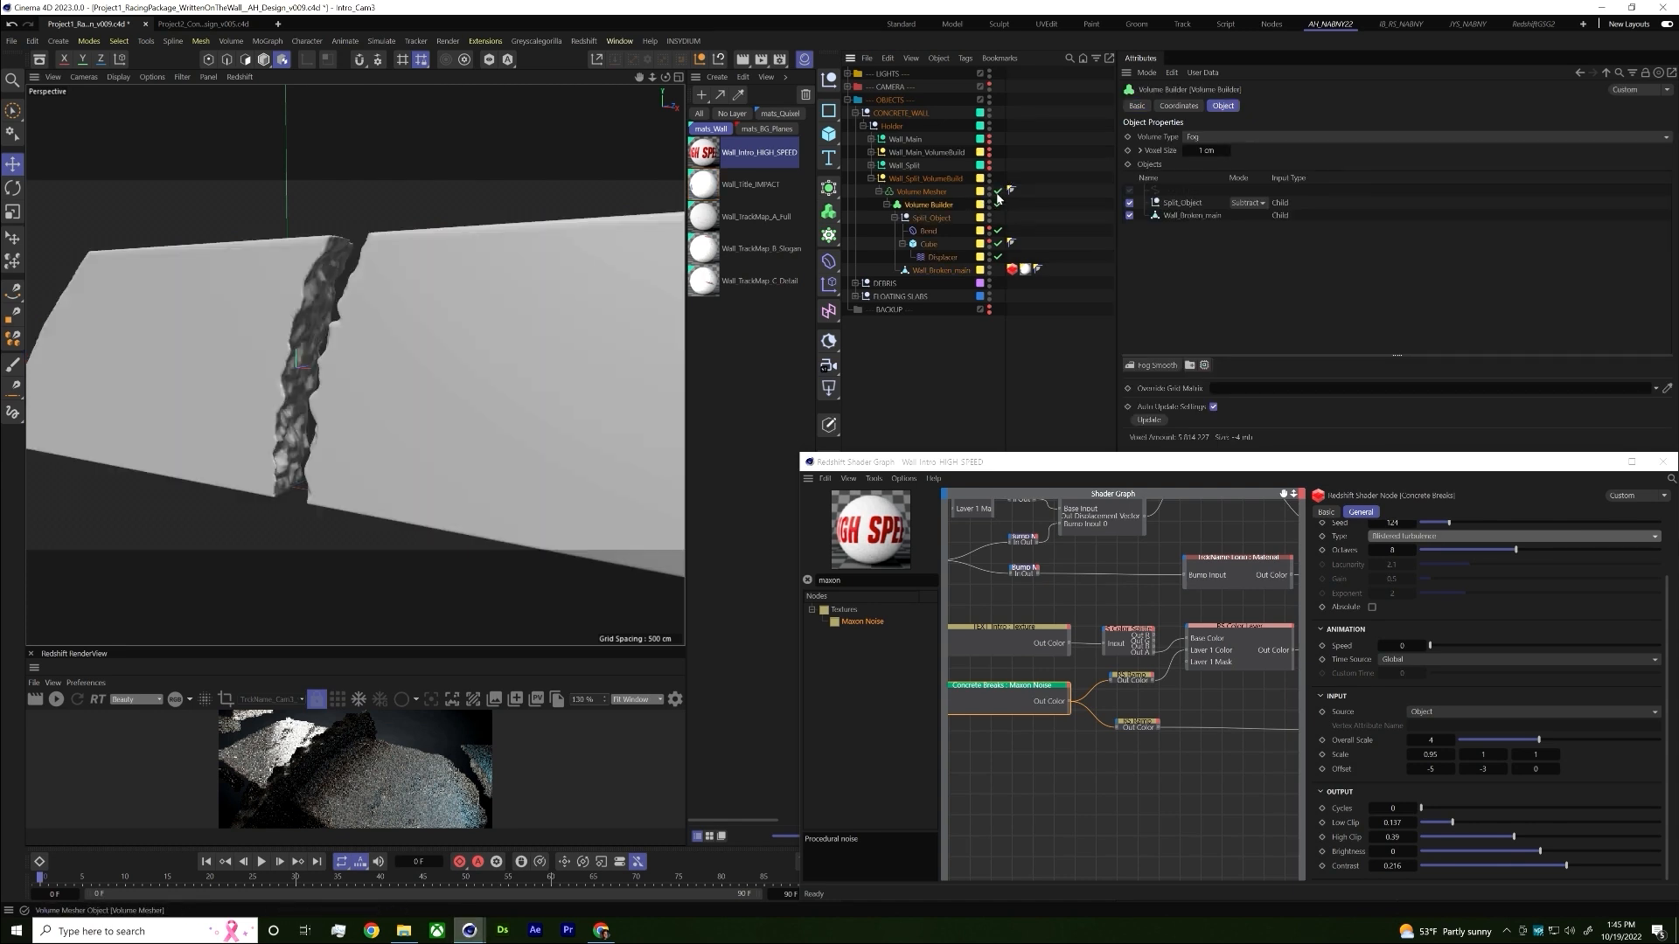
- Examine Wall_Broken_main, Split_Object and how the Volume Builder combines them through its Subtract mode
{"action": "left_click", "coordinate": [895, 218]}
{"action": "left_click", "coordinate": [937, 230]}
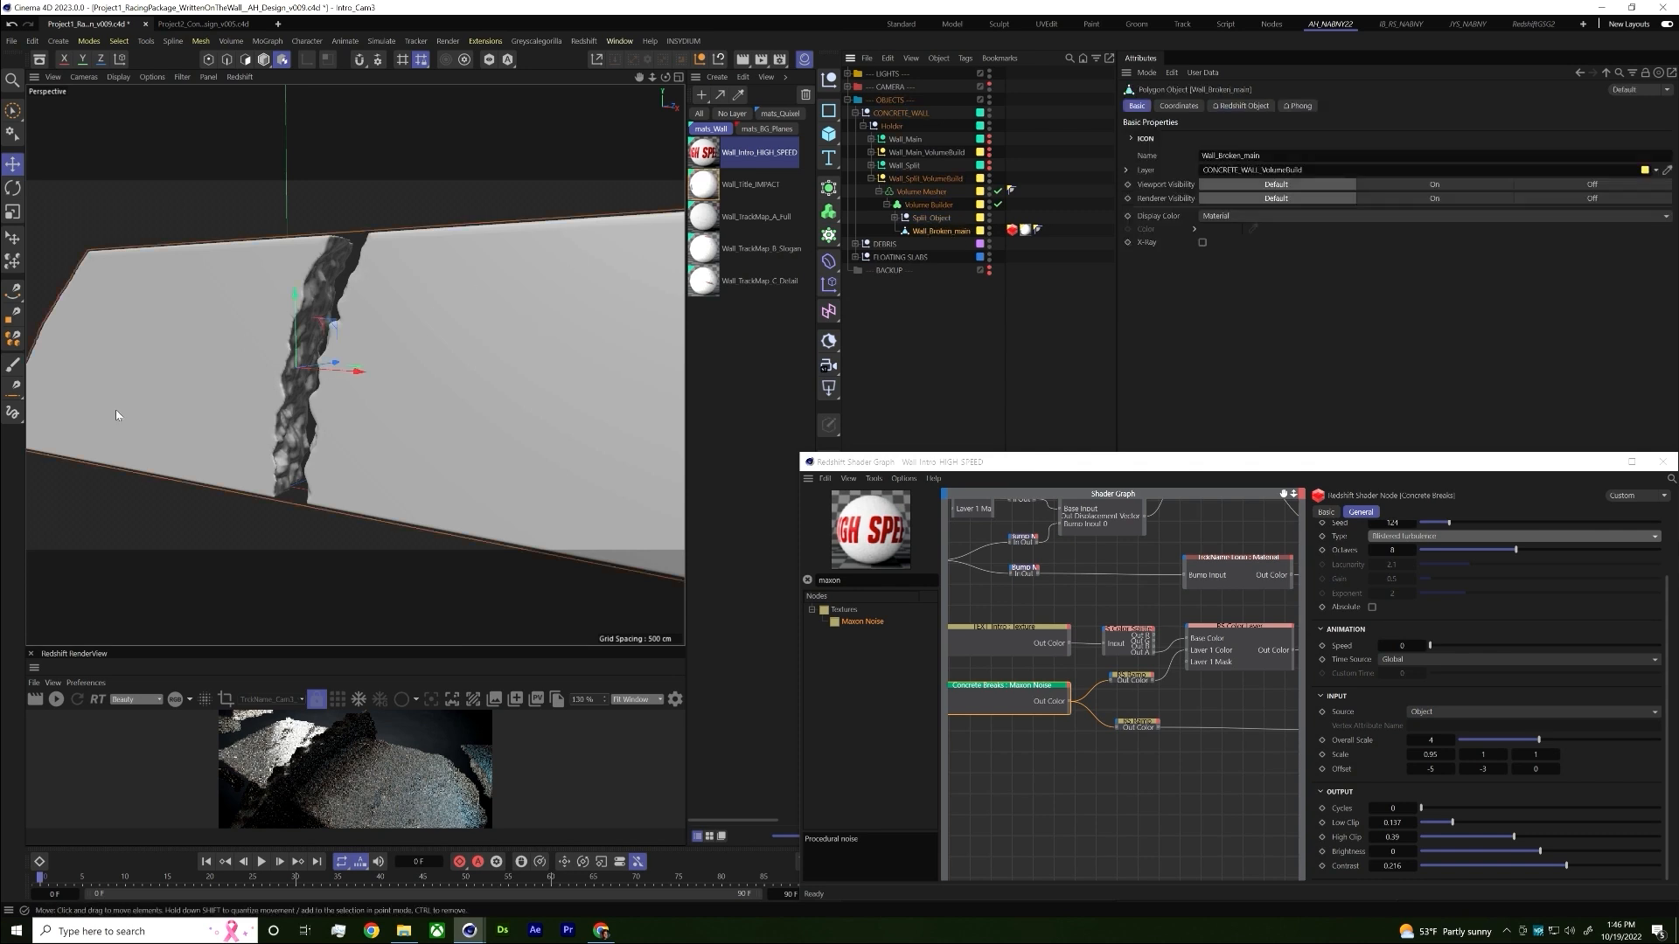
{"action": "left_click", "coordinate": [927, 204]}
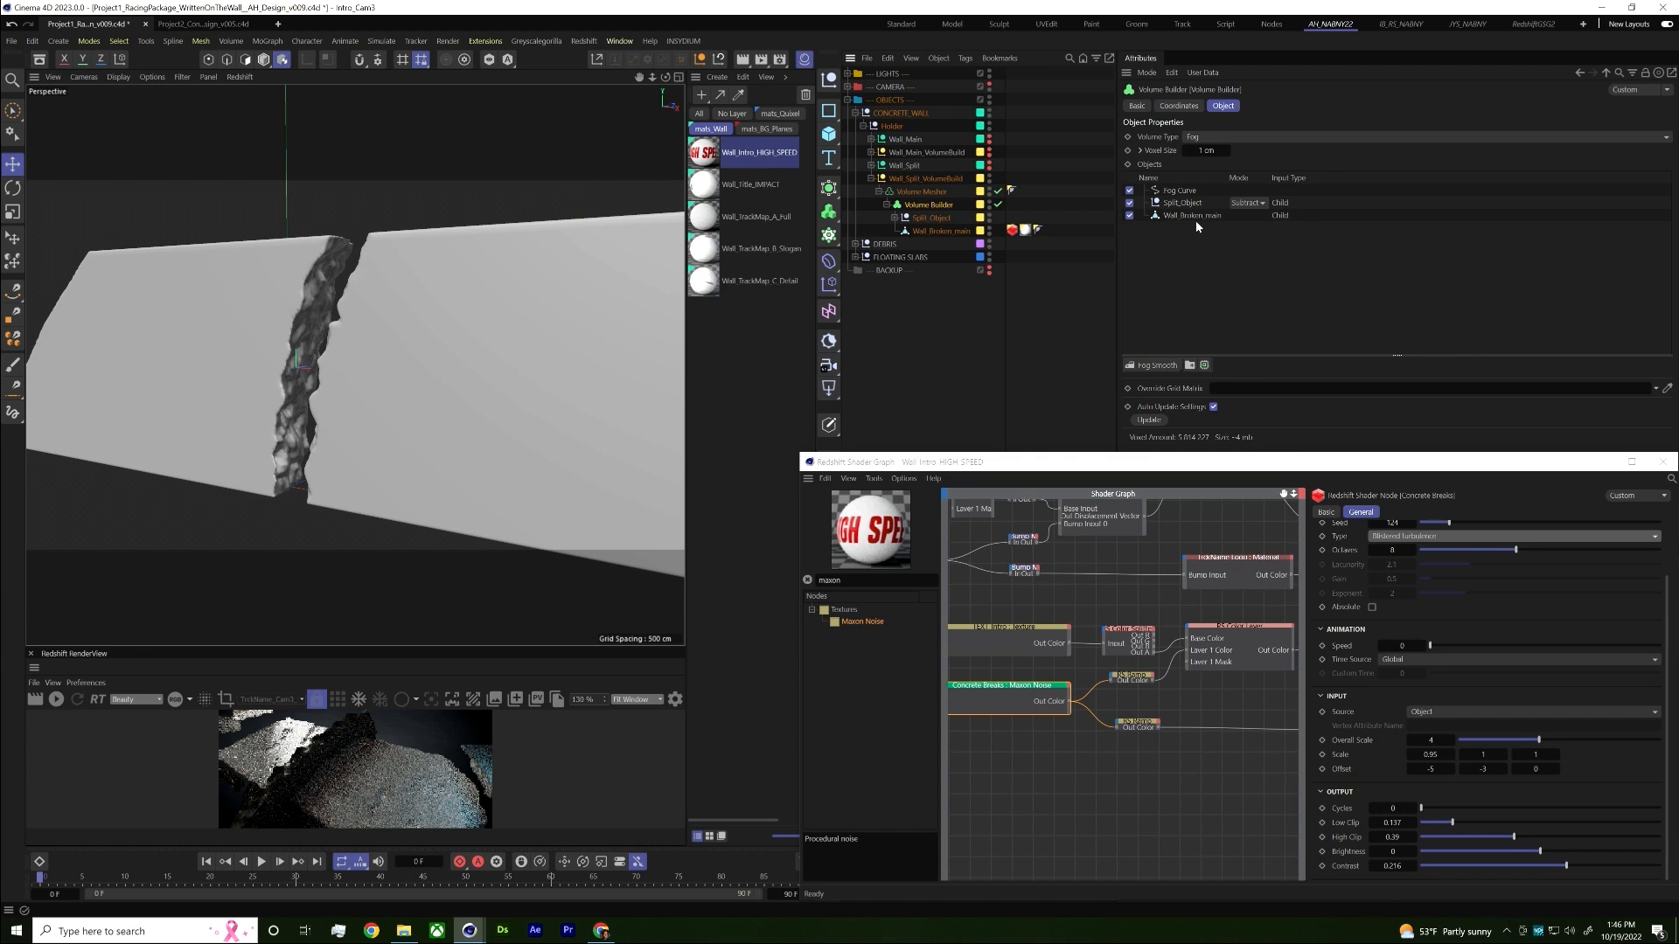
{"action": "left_click", "coordinate": [896, 219]}
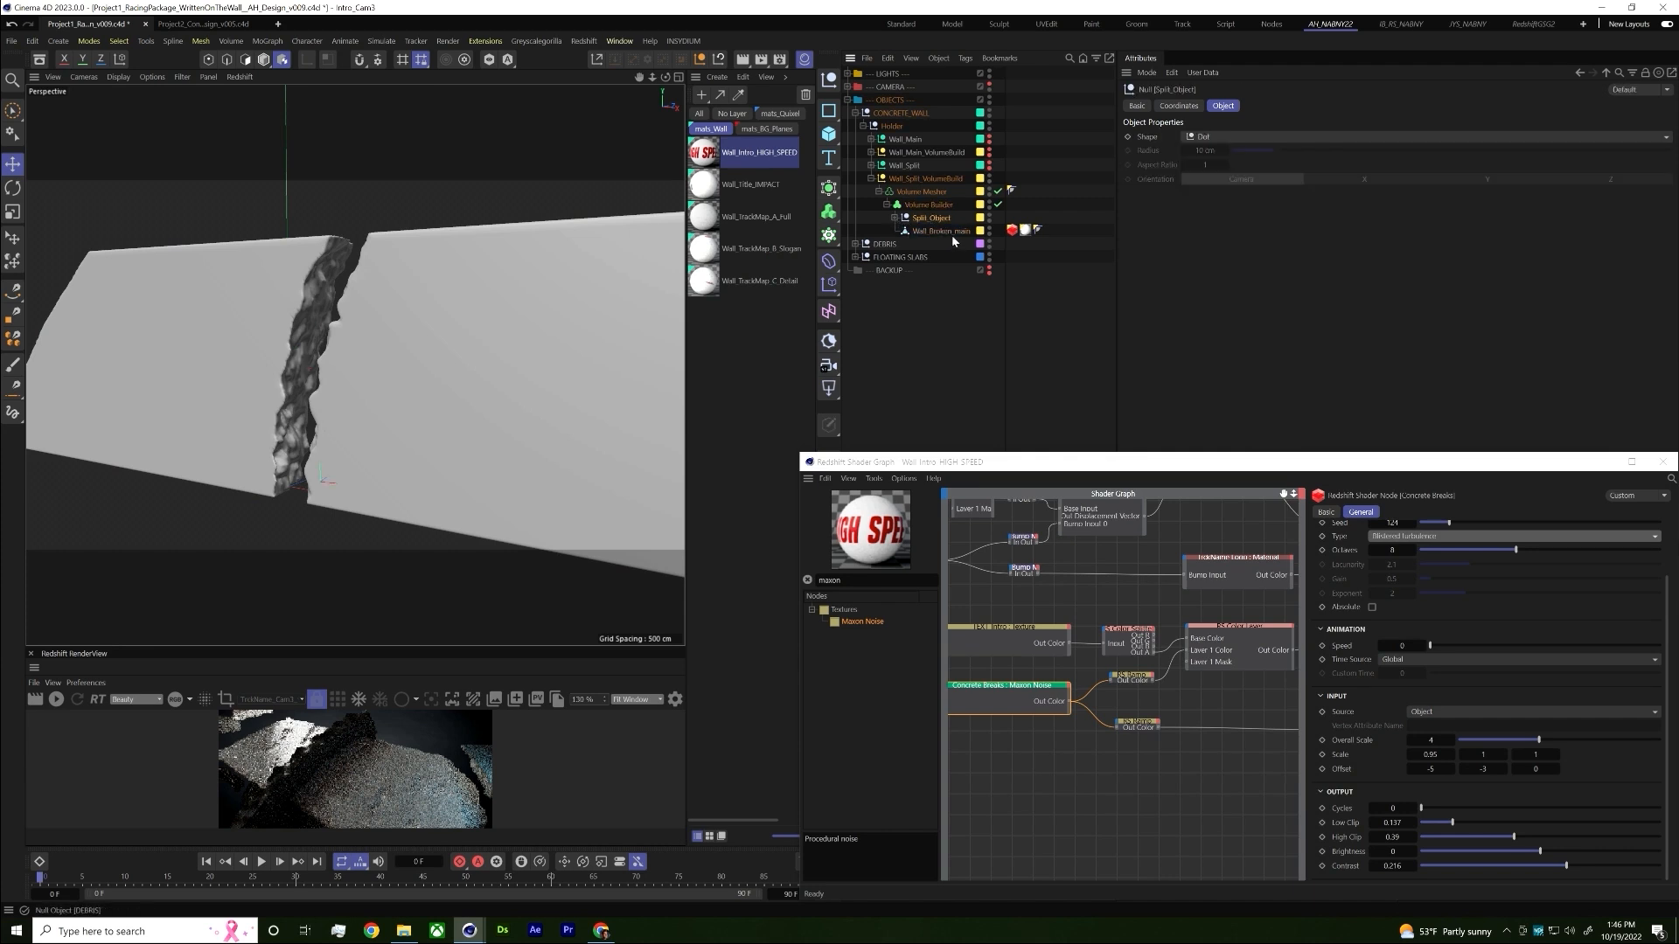
{"action": "left_click", "coordinate": [927, 205]}
{"action": "left_click_drag", "start_coordinate": [914, 223], "coordinate": [970, 225]}
{"action": "mouse_move", "coordinate": [1120, 226]}
{"action": "left_mouse_down"}
{"action": "mouse_move", "coordinate": [932, 212]}
{"action": "mouse_move", "coordinate": [1128, 234]}
{"action": "left_mouse_up"}
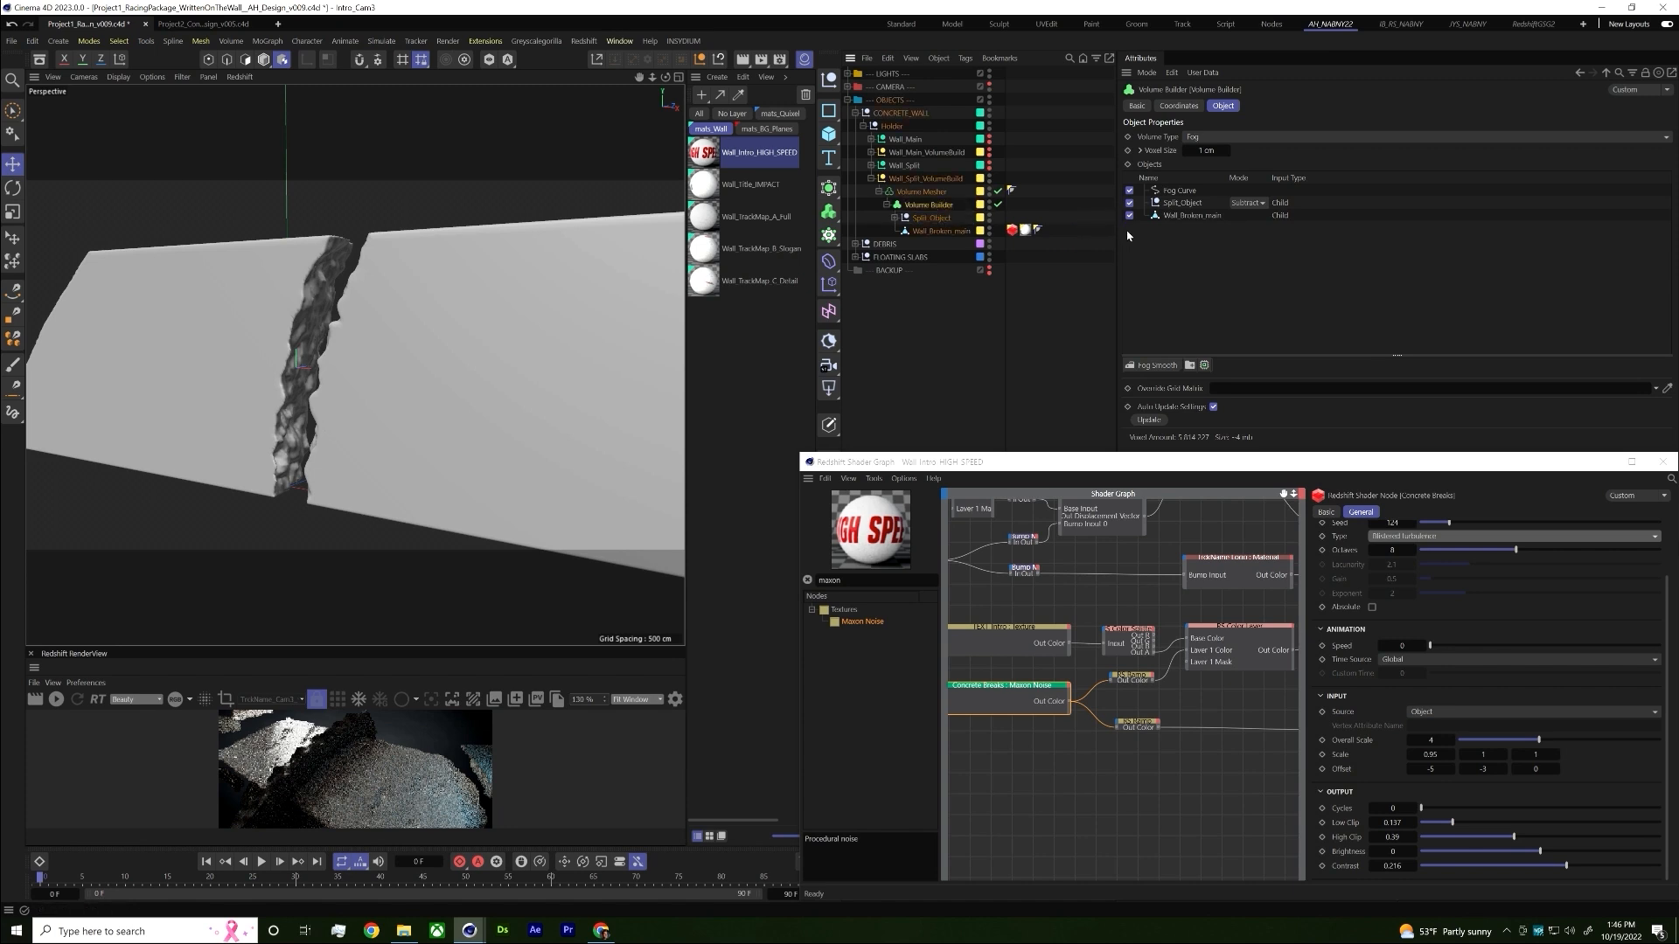
{"action": "left_click", "coordinate": [901, 218]}
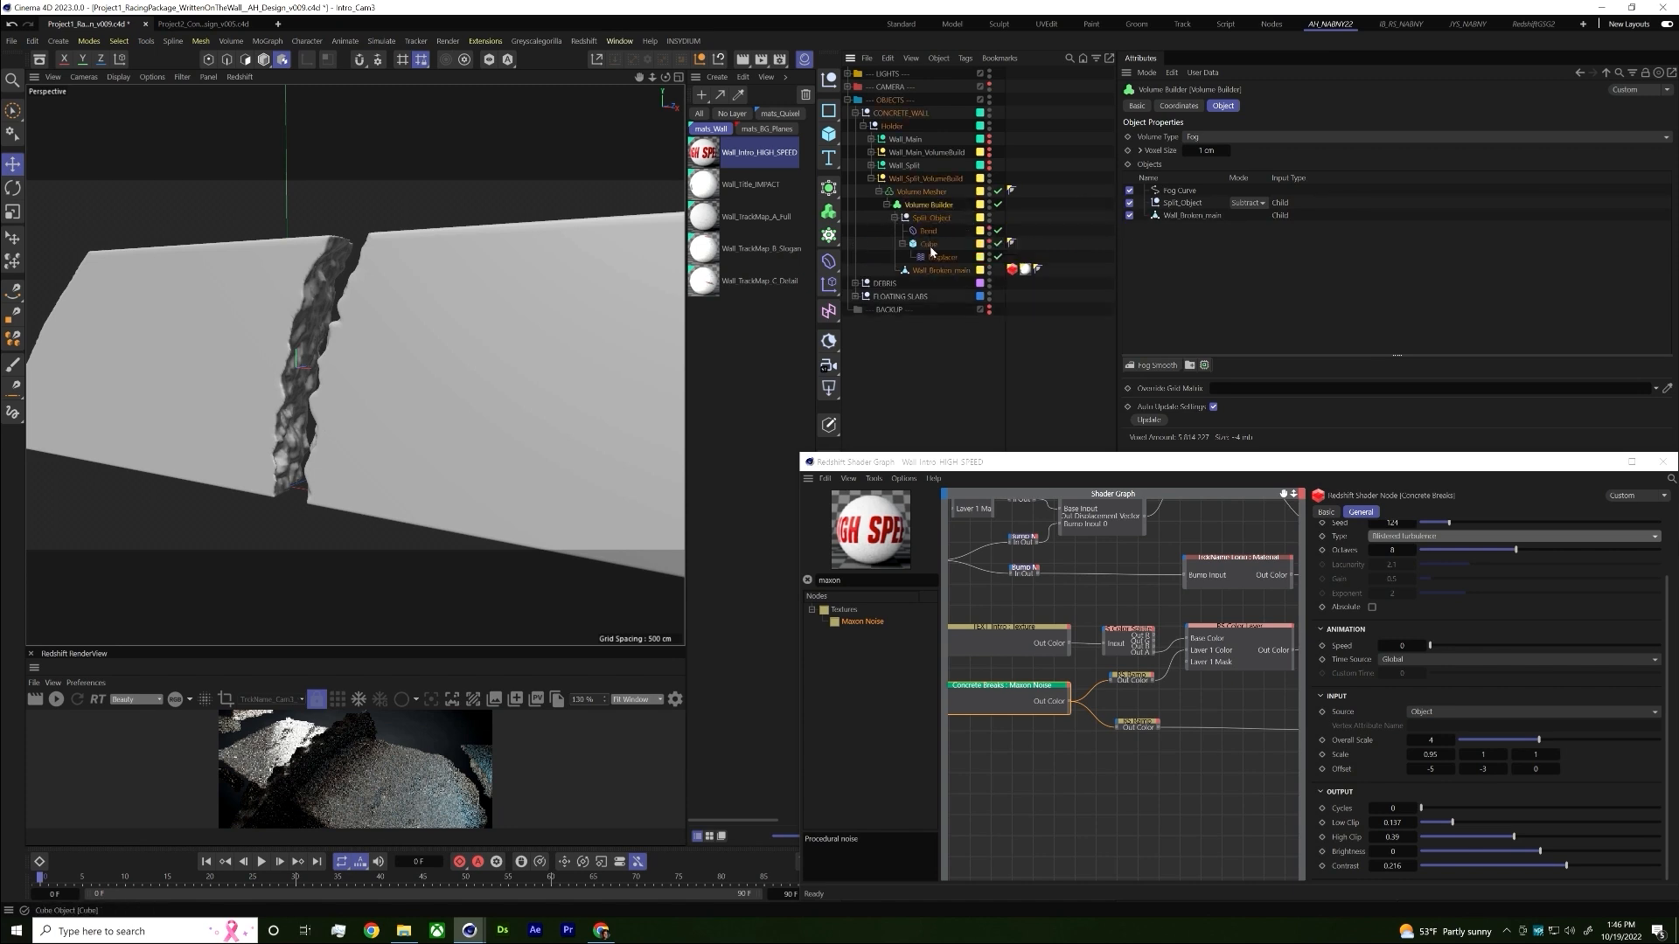
{"action": "left_click", "coordinate": [902, 218]}
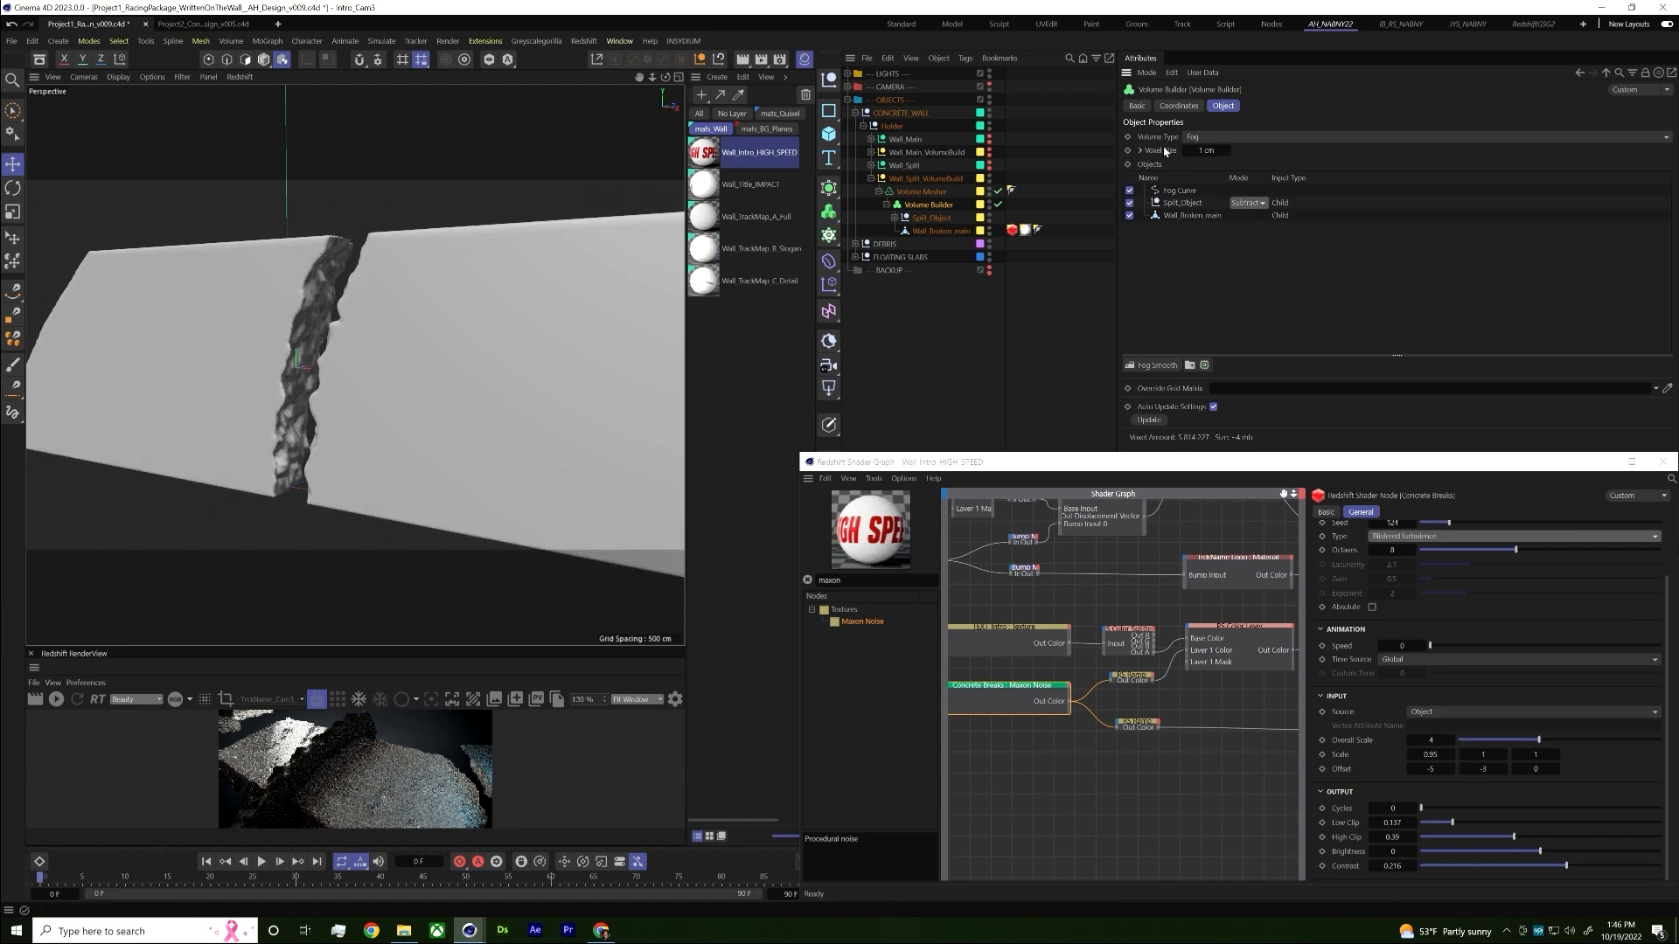
- Disable the Volume Builder, Volume Mesher, Bend and Displacer to expose the plain cutting cube inside Split_Object
{"action": "left_click", "coordinate": [896, 218]}
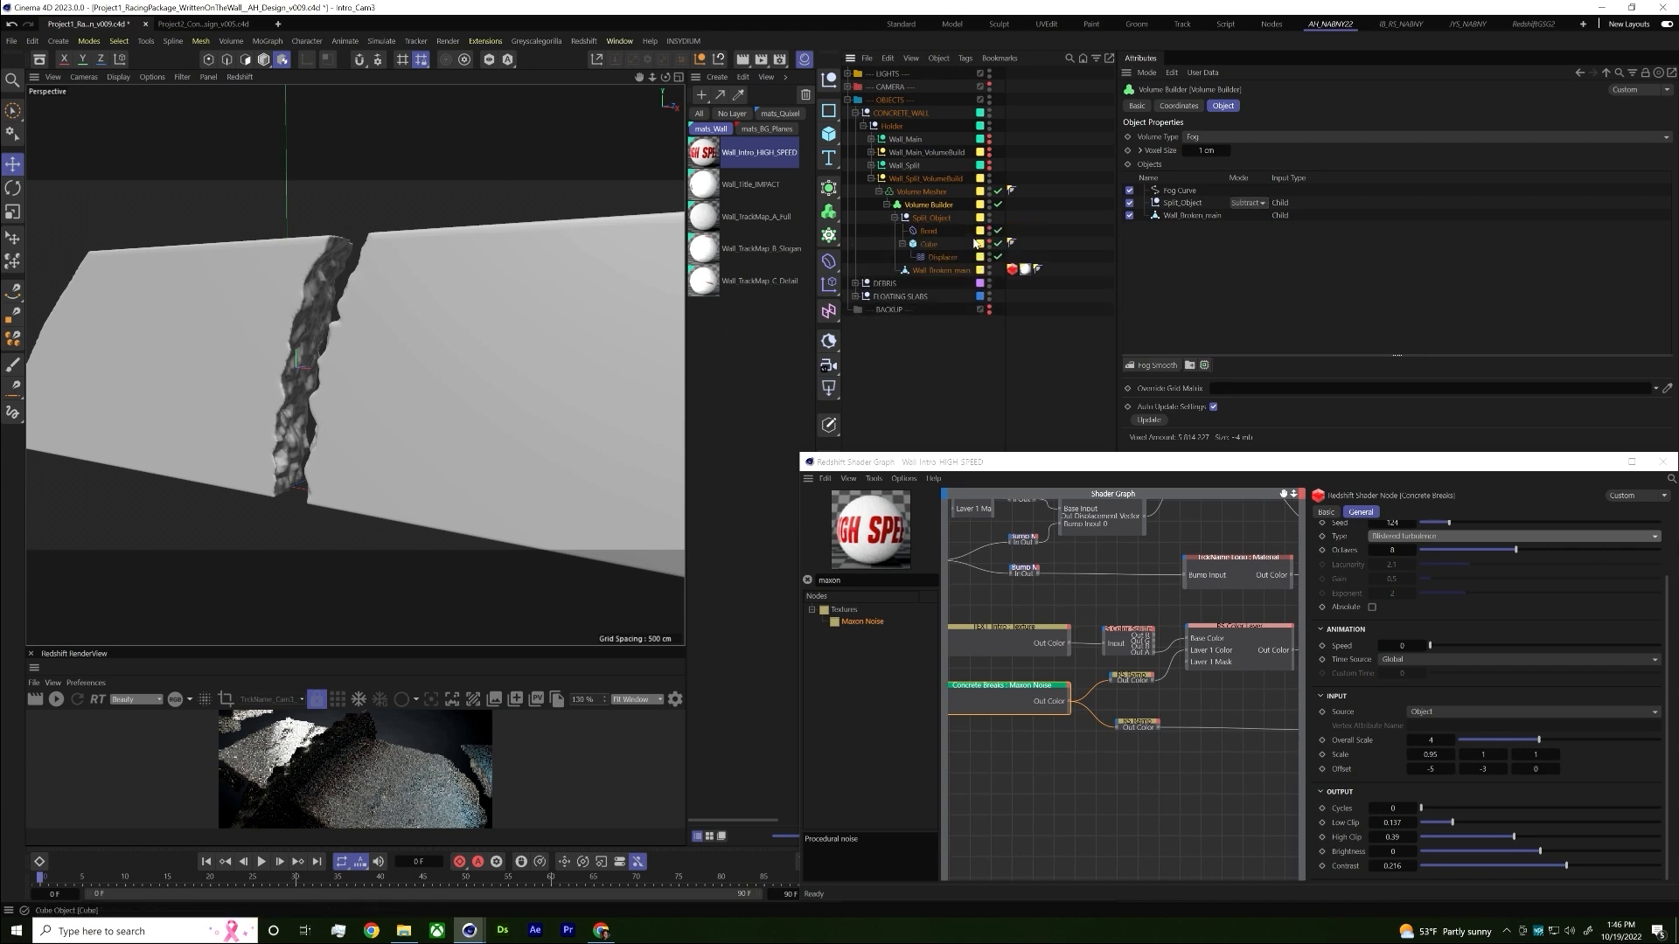
{"action": "left_click", "coordinate": [997, 204]}
{"action": "left_click", "coordinate": [998, 191]}
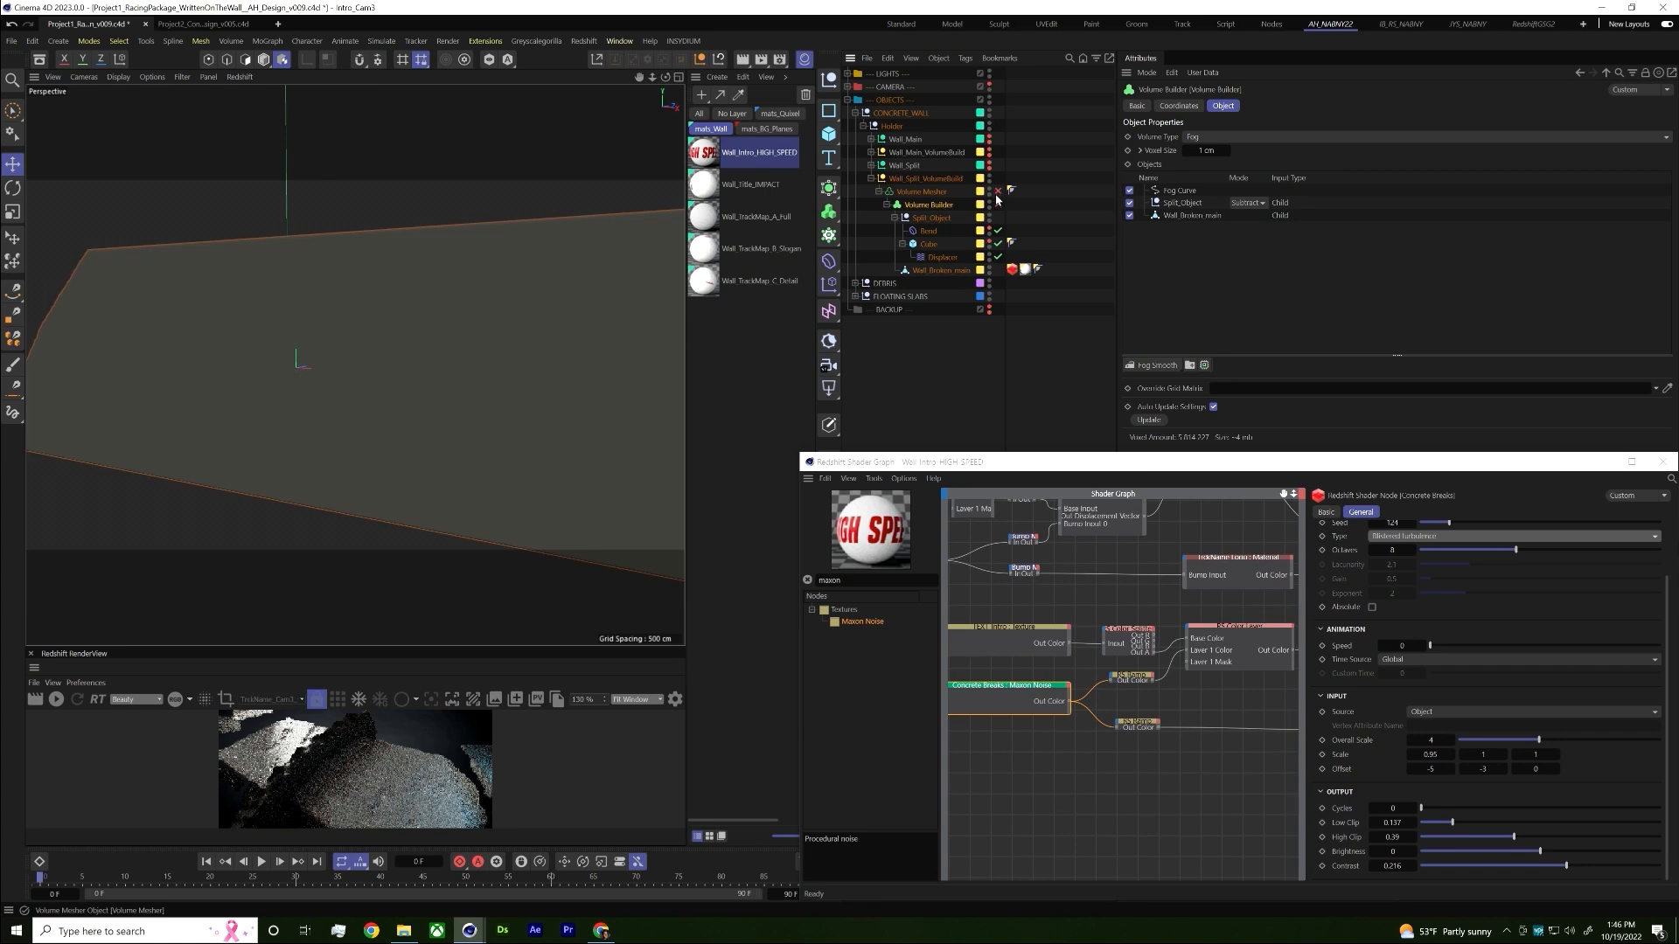
{"action": "left_click_drag", "start_coordinate": [409, 277], "coordinate": [461, 318], "text": "alt"}
{"action": "left_click", "coordinate": [997, 231]}
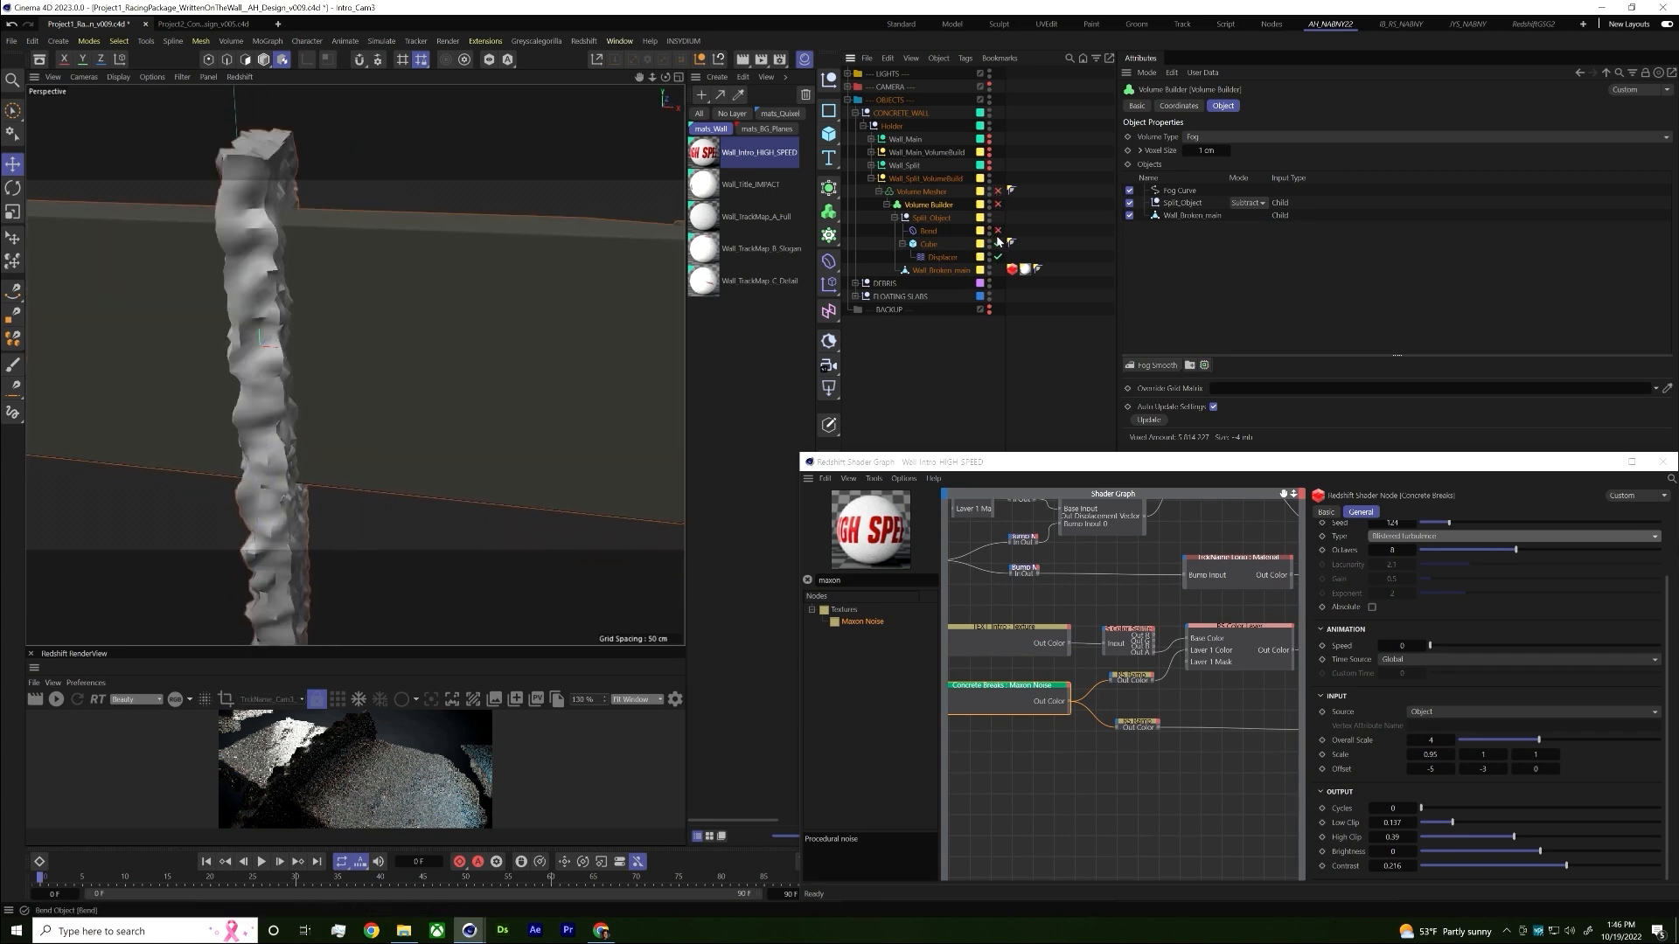
{"action": "left_click", "coordinate": [997, 256]}
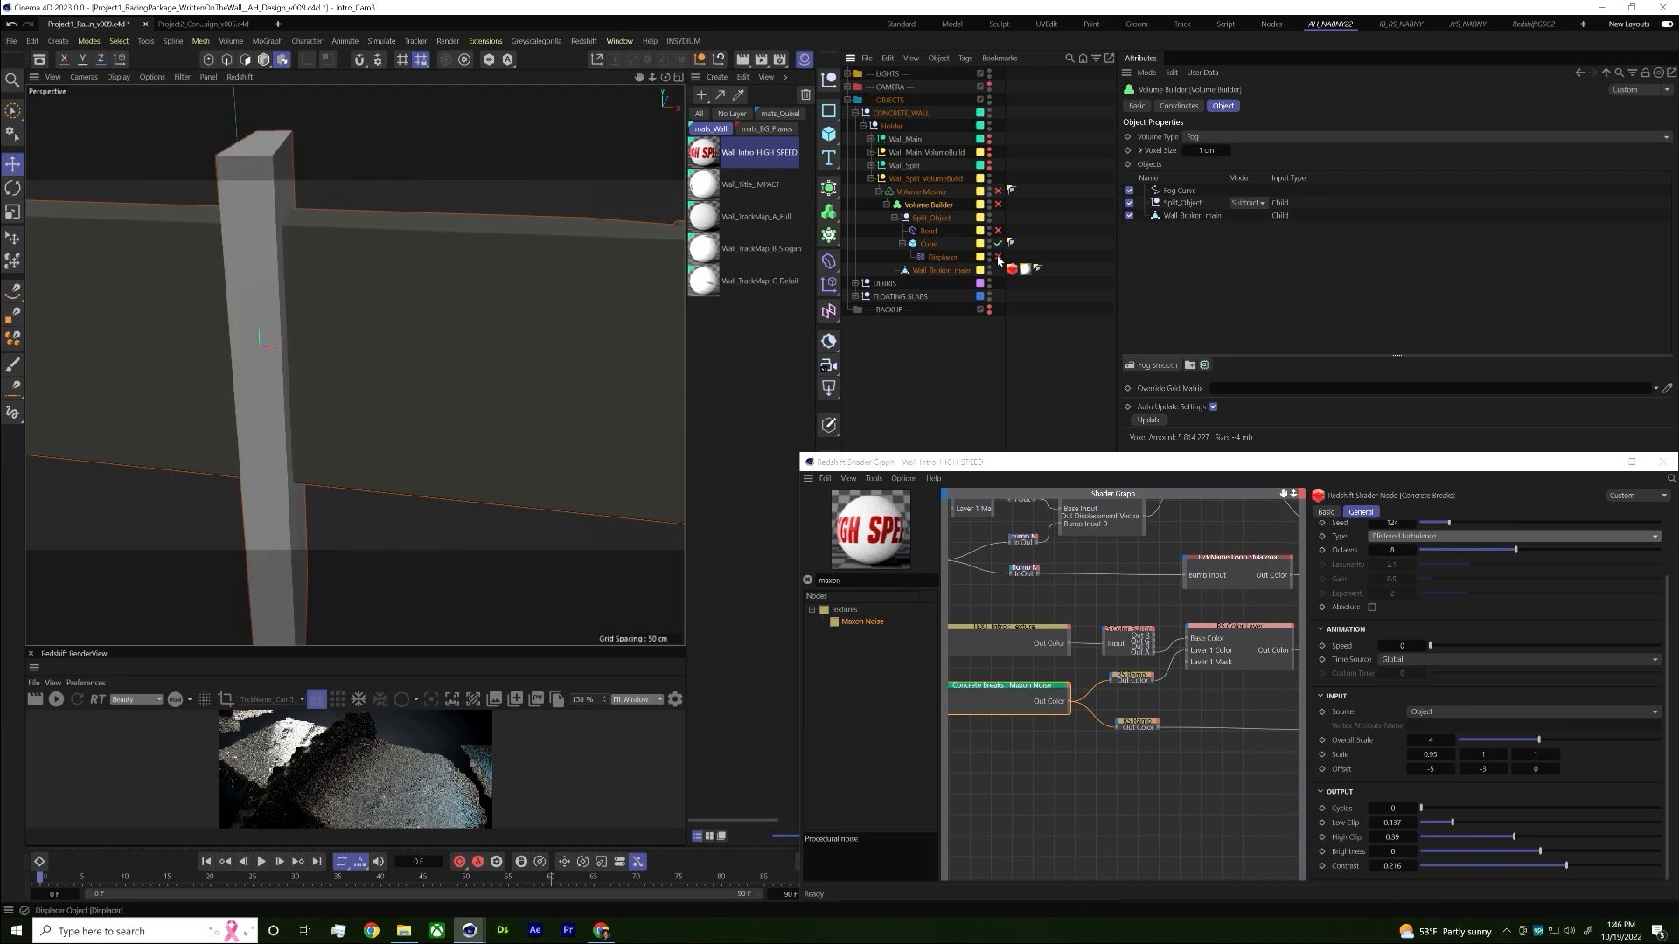
- Re-enable the Volume Builder and Volume Mesher, and turn the cube's Displacer back on to roughen the cut
{"action": "left_click", "coordinate": [998, 205]}
{"action": "left_click", "coordinate": [998, 193]}
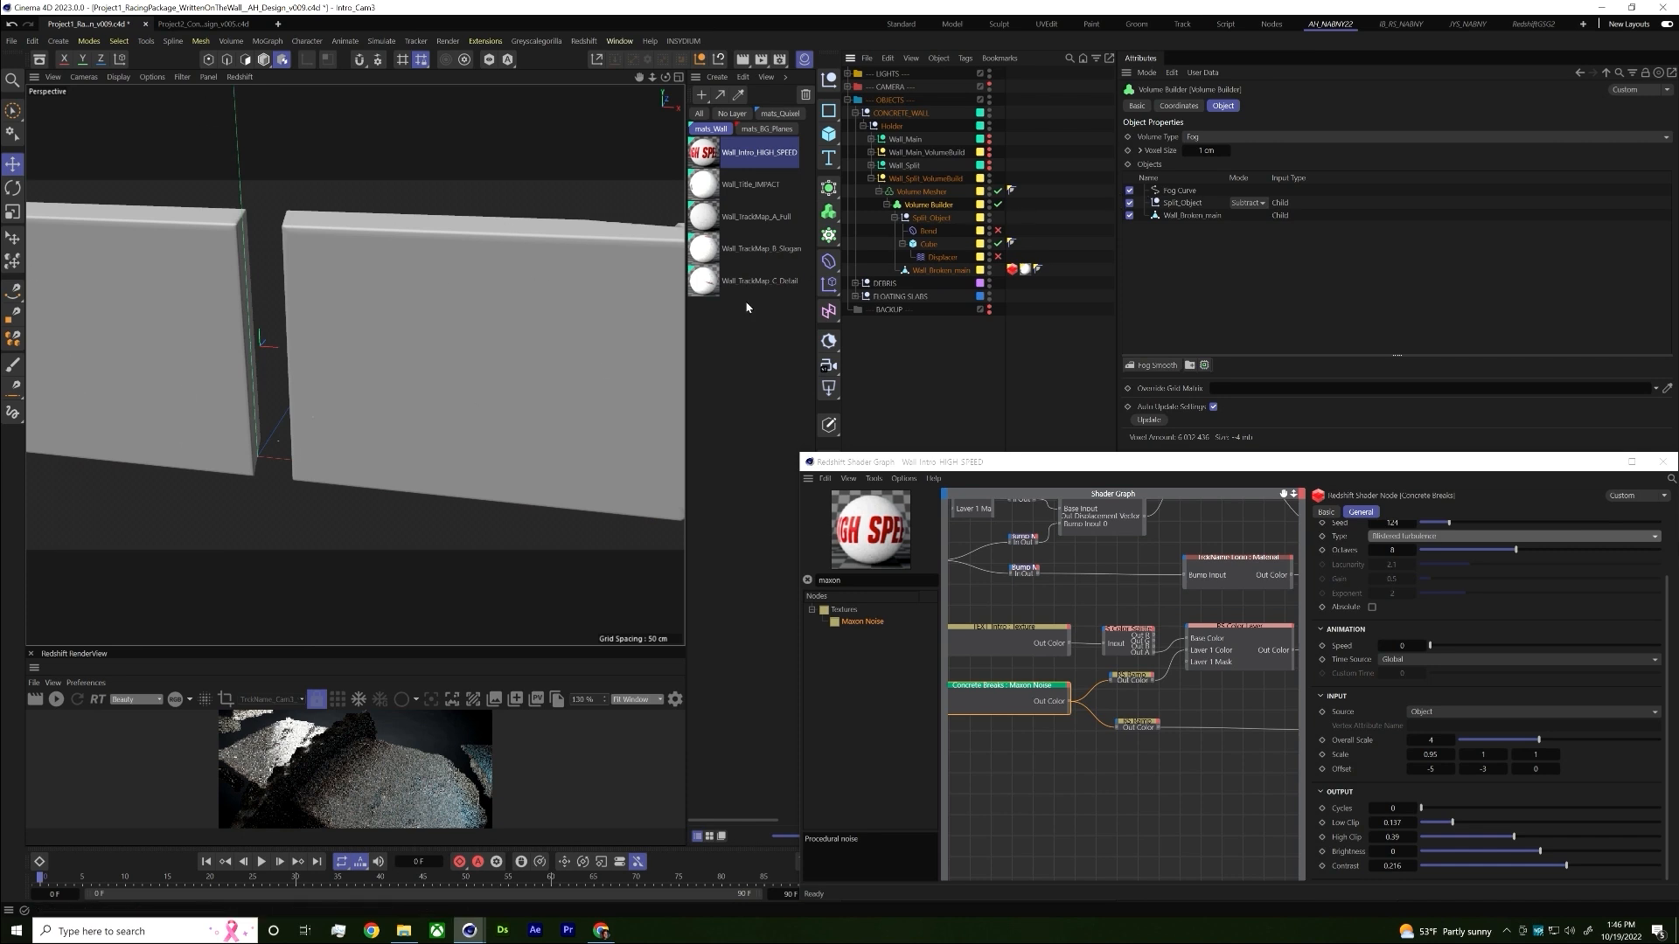
{"action": "left_click", "coordinate": [997, 257]}
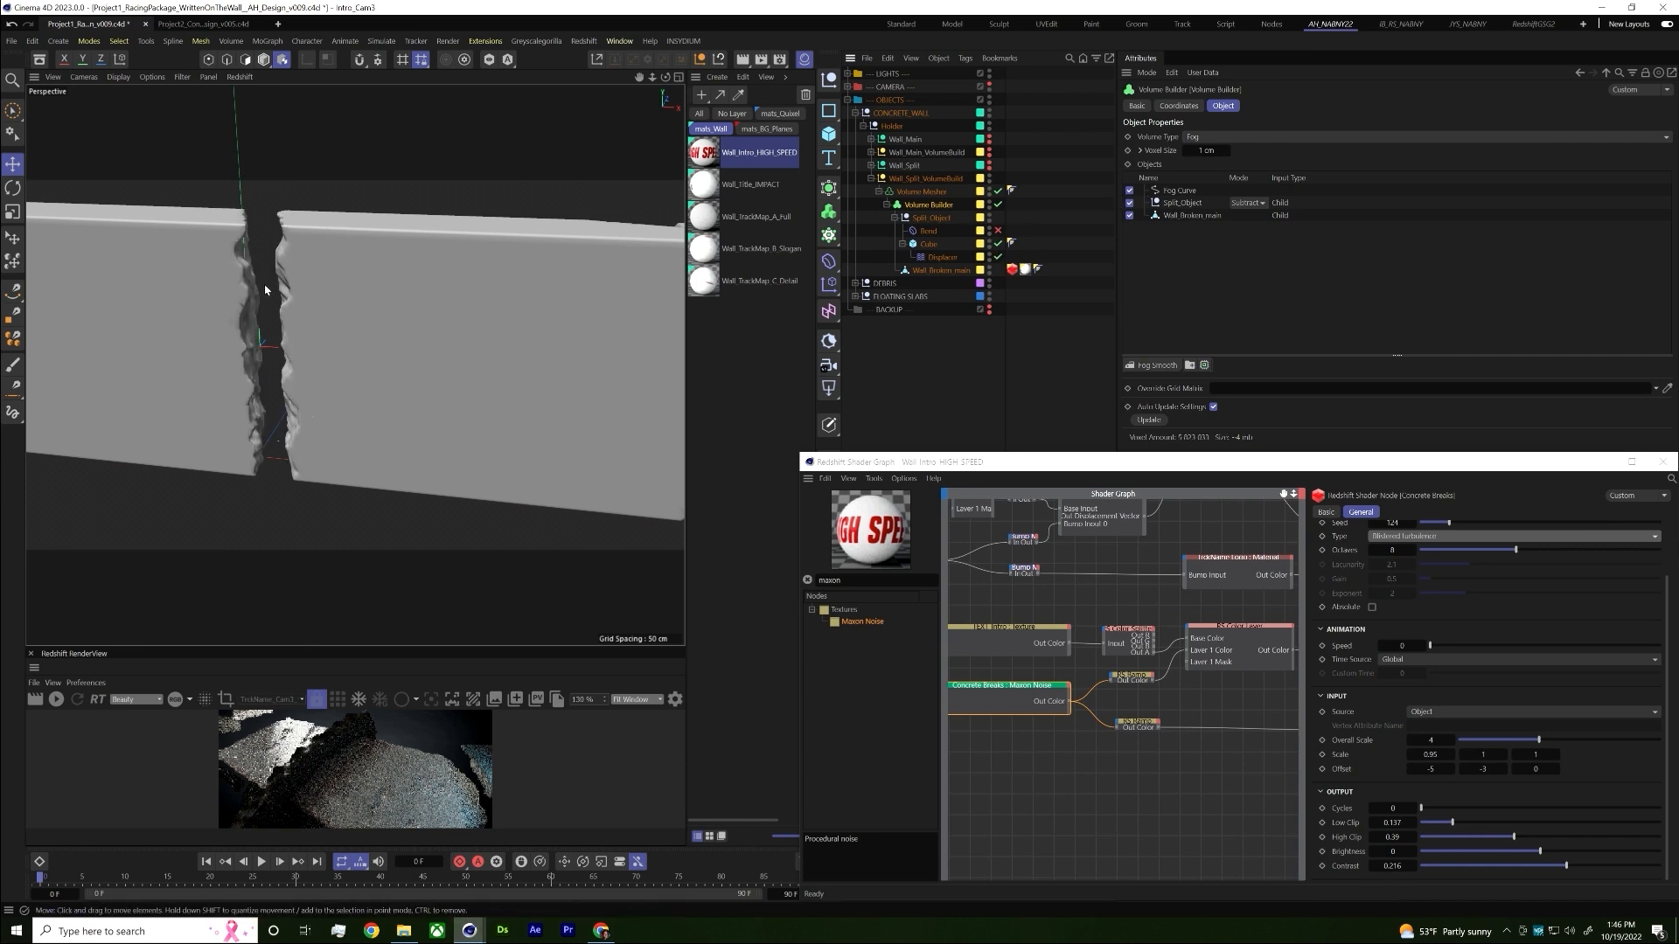
- Turn the Bend deformer in Split_Object back on to curve the displaced cut through the wall
{"action": "mouse_move", "coordinate": [274, 313]}
{"action": "left_mouse_down", "text": "alt"}
{"action": "mouse_move", "coordinate": [376, 289]}
{"action": "mouse_move", "coordinate": [358, 323]}
{"action": "mouse_move", "coordinate": [294, 323]}
{"action": "left_mouse_up", "text": "alt"}
{"action": "left_click", "coordinate": [998, 231]}
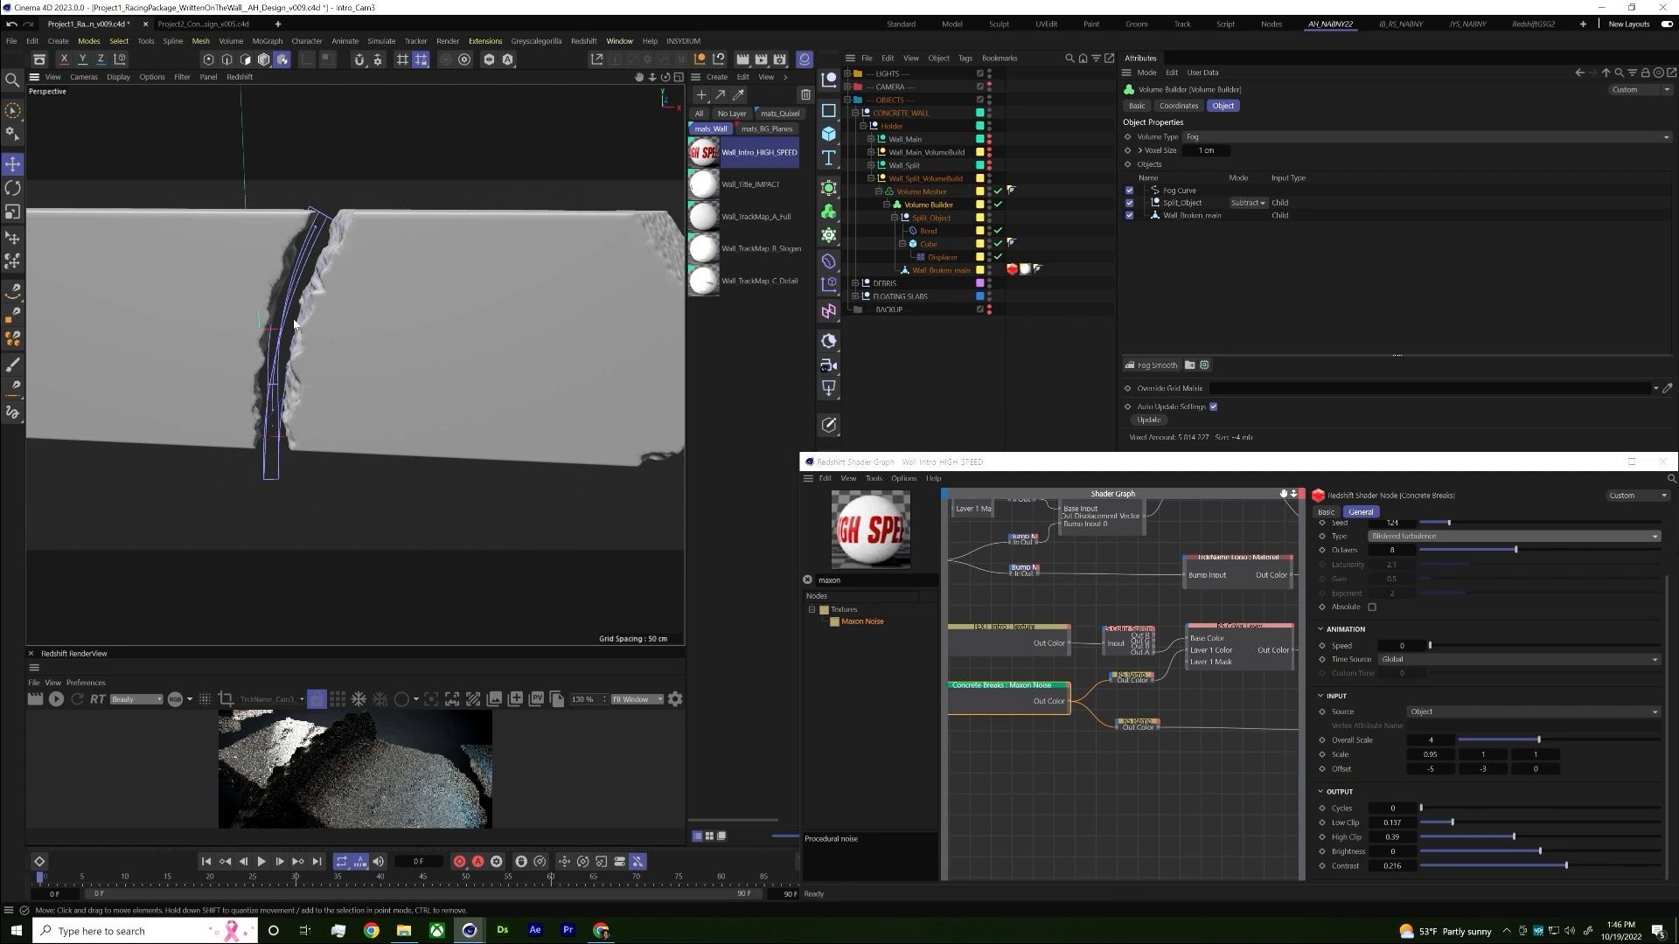
{"action": "mouse_move", "coordinate": [308, 355]}
{"action": "left_mouse_down", "text": "alt"}
{"action": "mouse_move", "coordinate": [262, 351]}
{"action": "mouse_move", "coordinate": [318, 362]}
{"action": "left_mouse_up", "text": "alt"}
- Switch to the _OUTPUT folder, play the rendered motion test to the IMPACT wall-splitting shot, and return to Cinema 4D
{"action": "key", "text": "alt+Tab"}
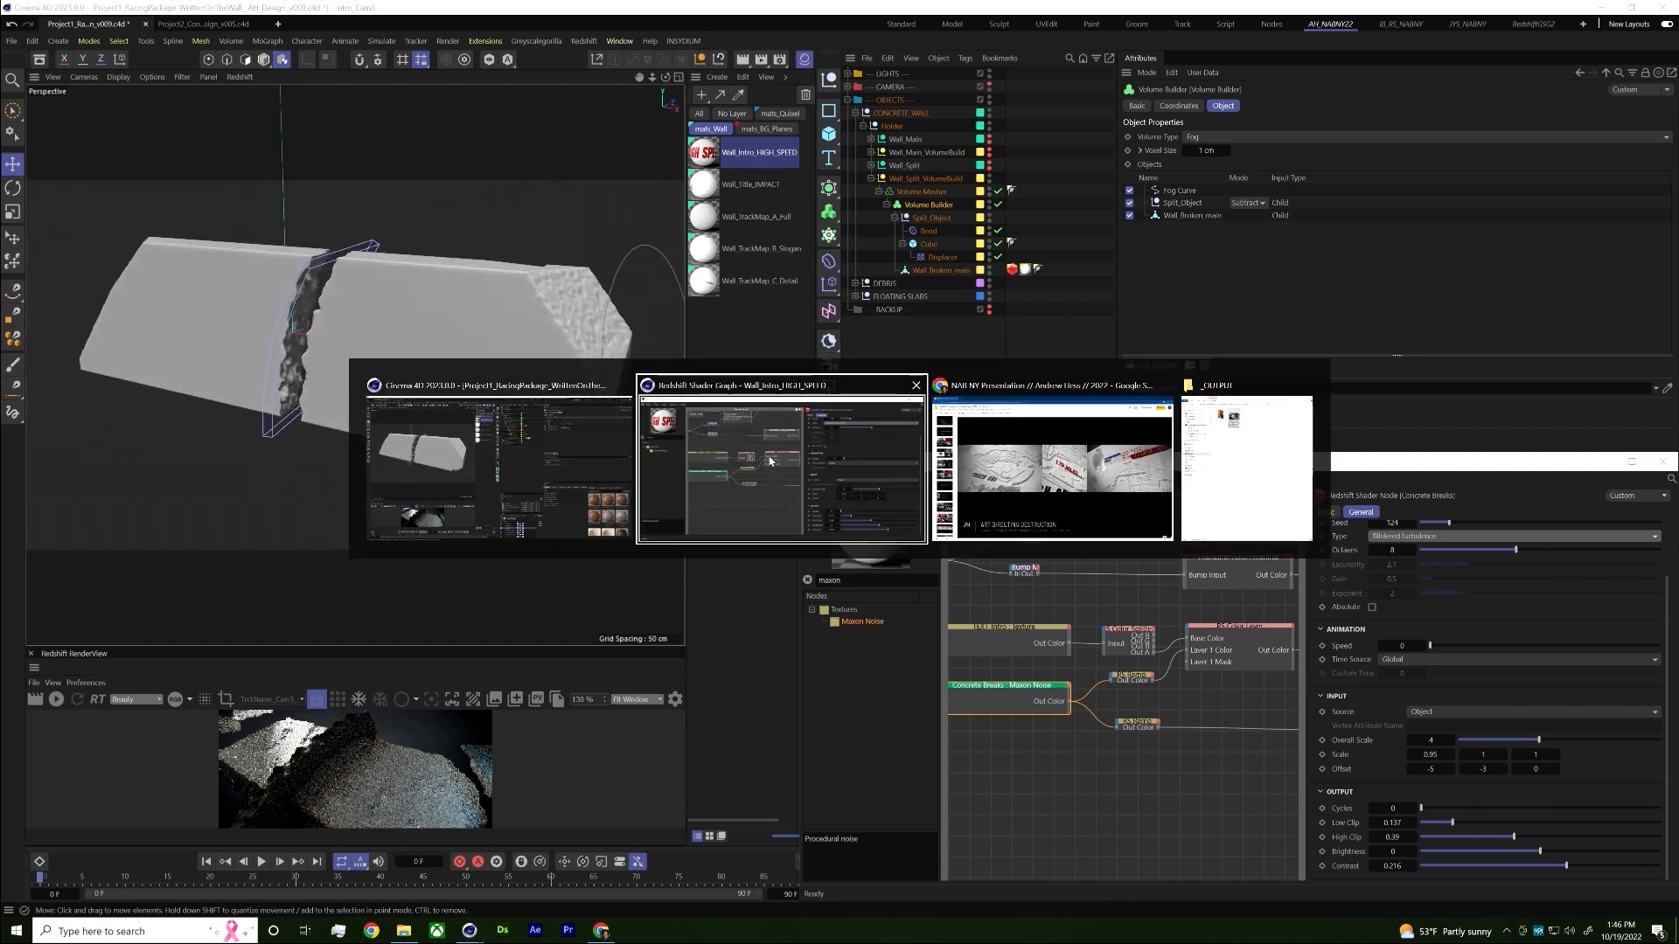
{"action": "key", "text": "alt+Tab"}
{"action": "key", "text": "alt+Tab"}
{"action": "double_click", "coordinate": [350, 125]}
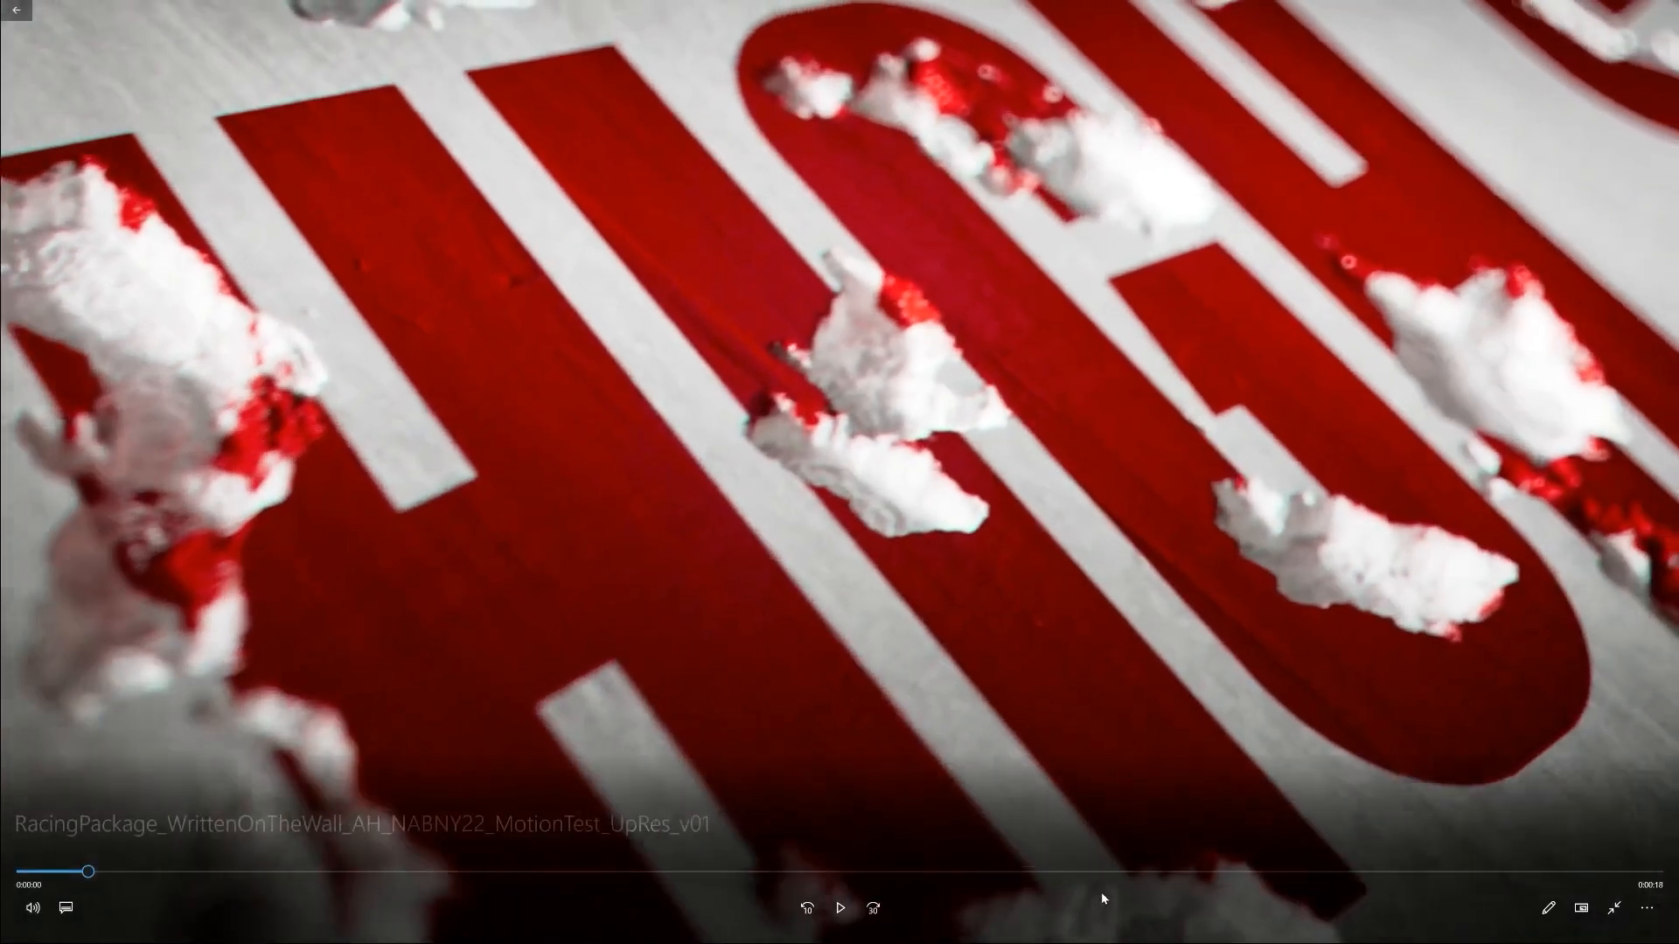
{"action": "left_click_drag", "start_coordinate": [1094, 871], "coordinate": [1248, 852]}
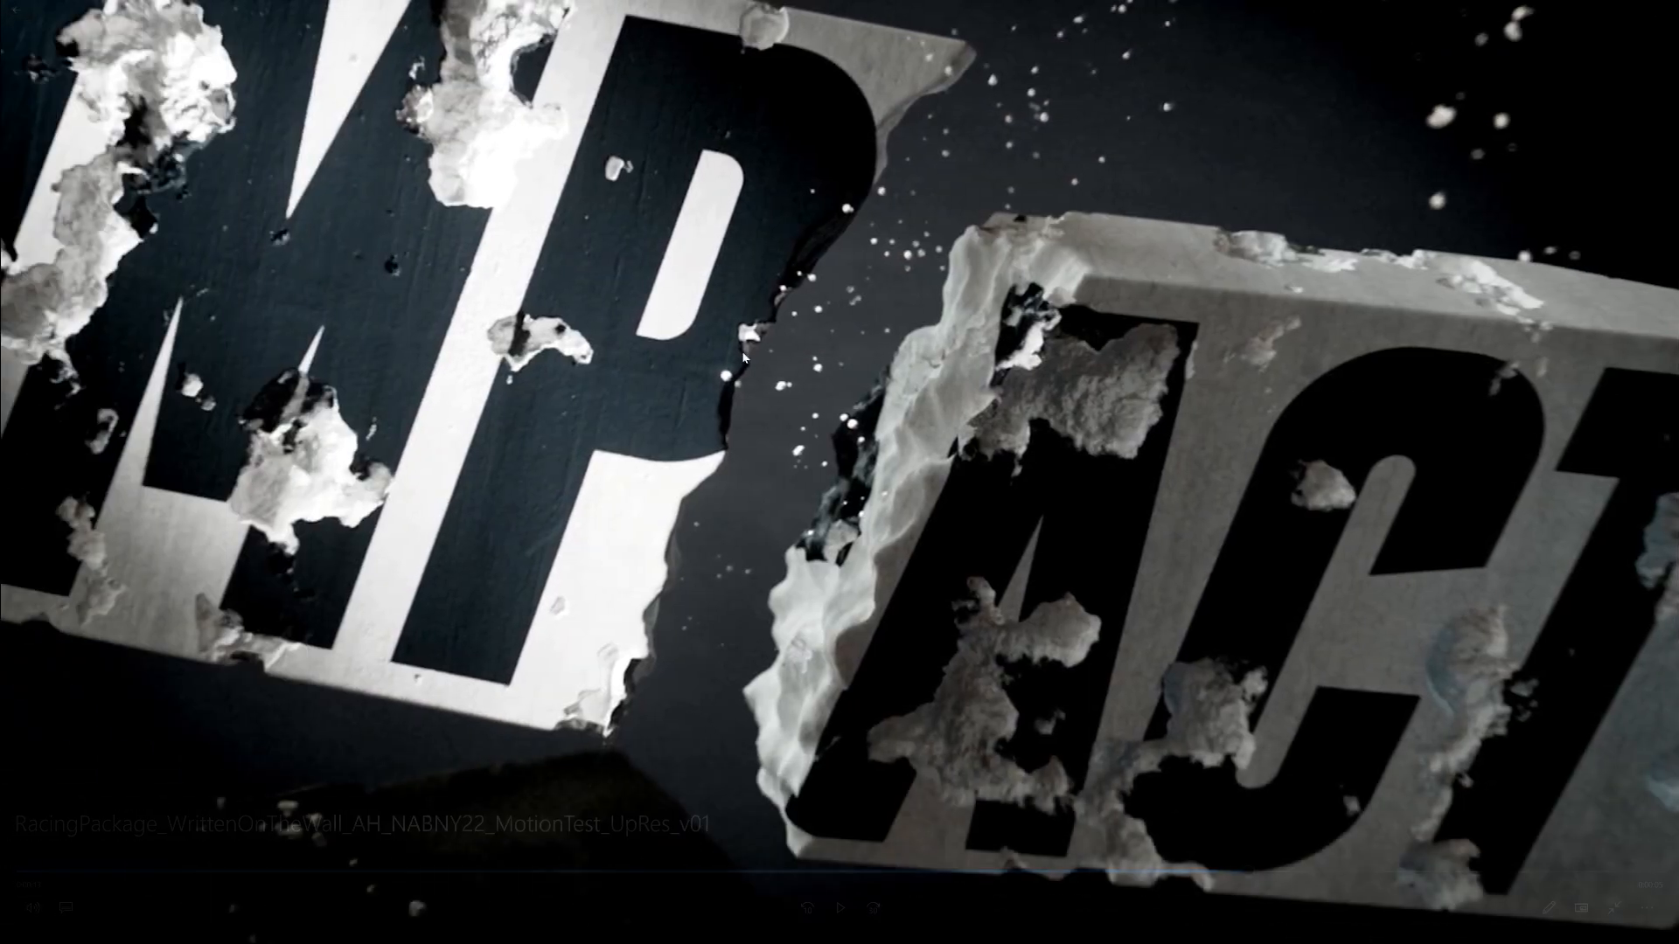
{"action": "key", "text": "alt+Tab"}
{"action": "left_click", "coordinate": [730, 428]}
{"action": "key", "text": "alt+Tab"}
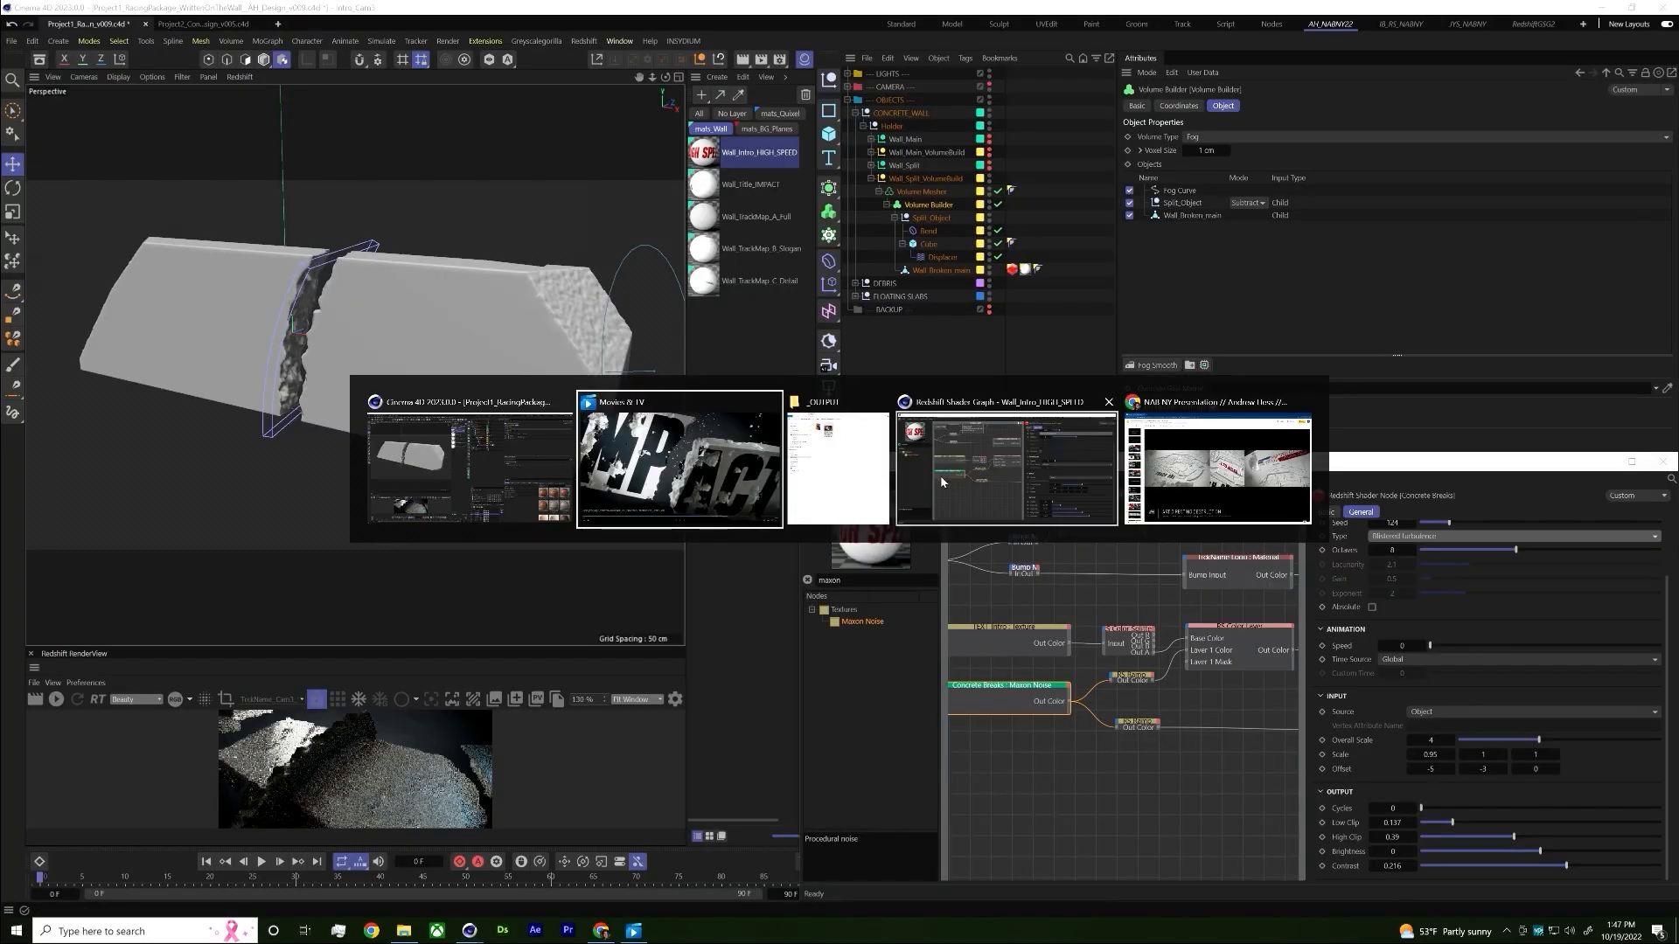
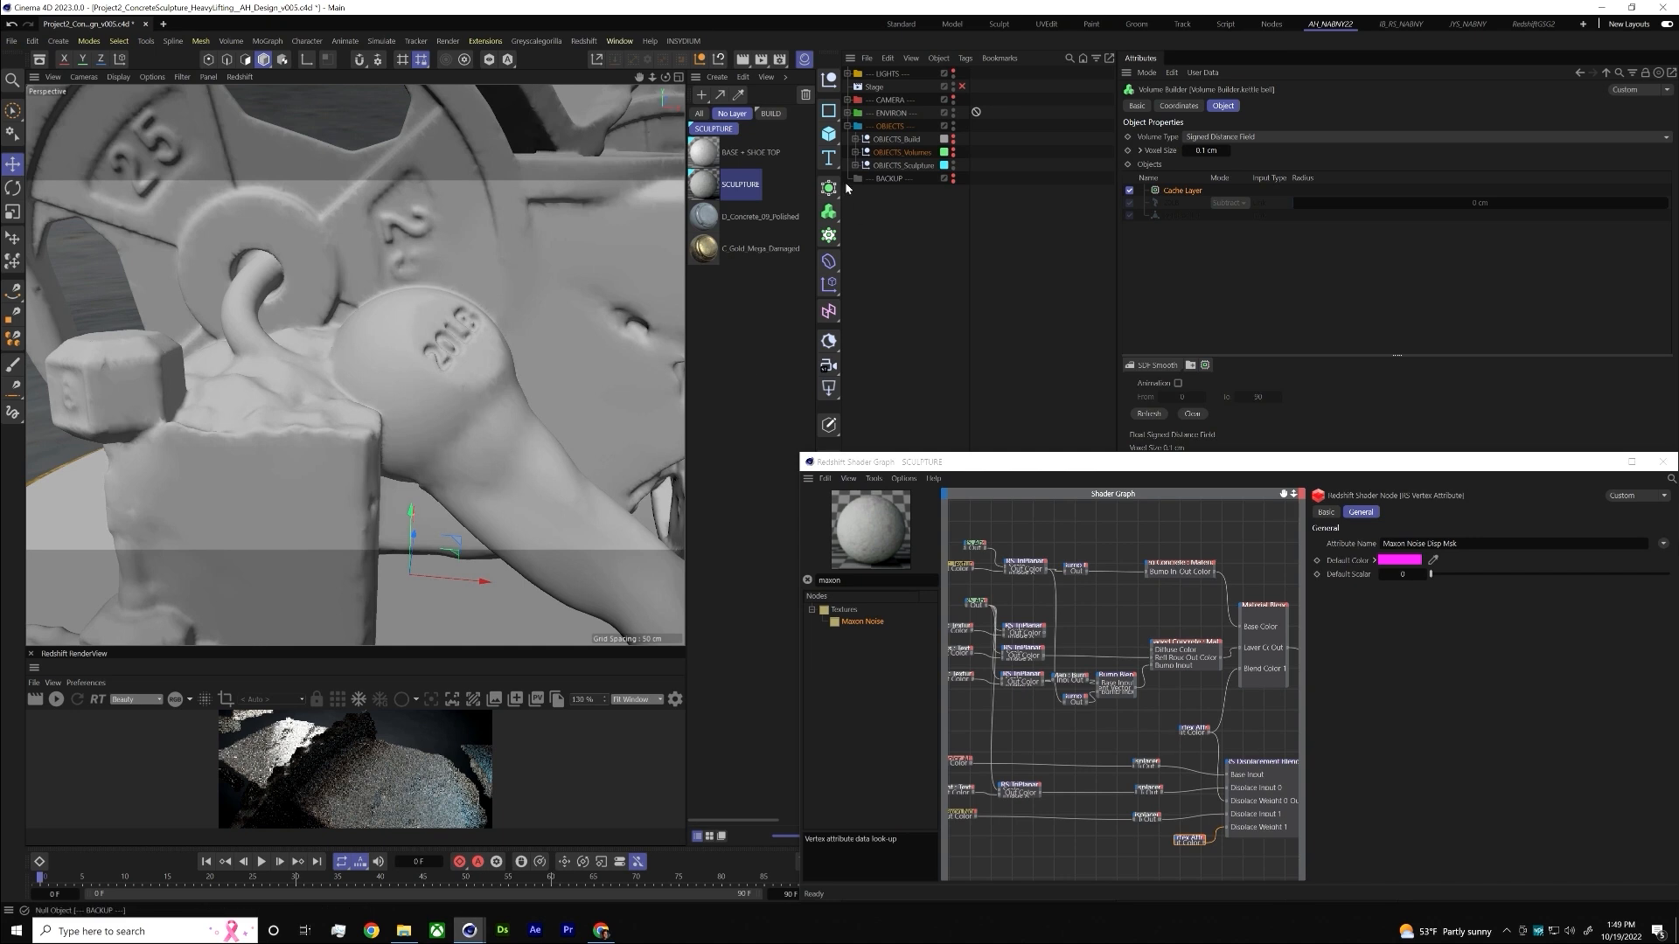
- Show OBJECTS_Build in place of the finished sculpture and expand the group to list its parts
{"action": "scroll", "coordinate": [304, 422], "scroll_direction": "down", "scroll_amount": 3}
{"action": "scroll", "coordinate": [243, 422], "scroll_direction": "down", "scroll_amount": 2}
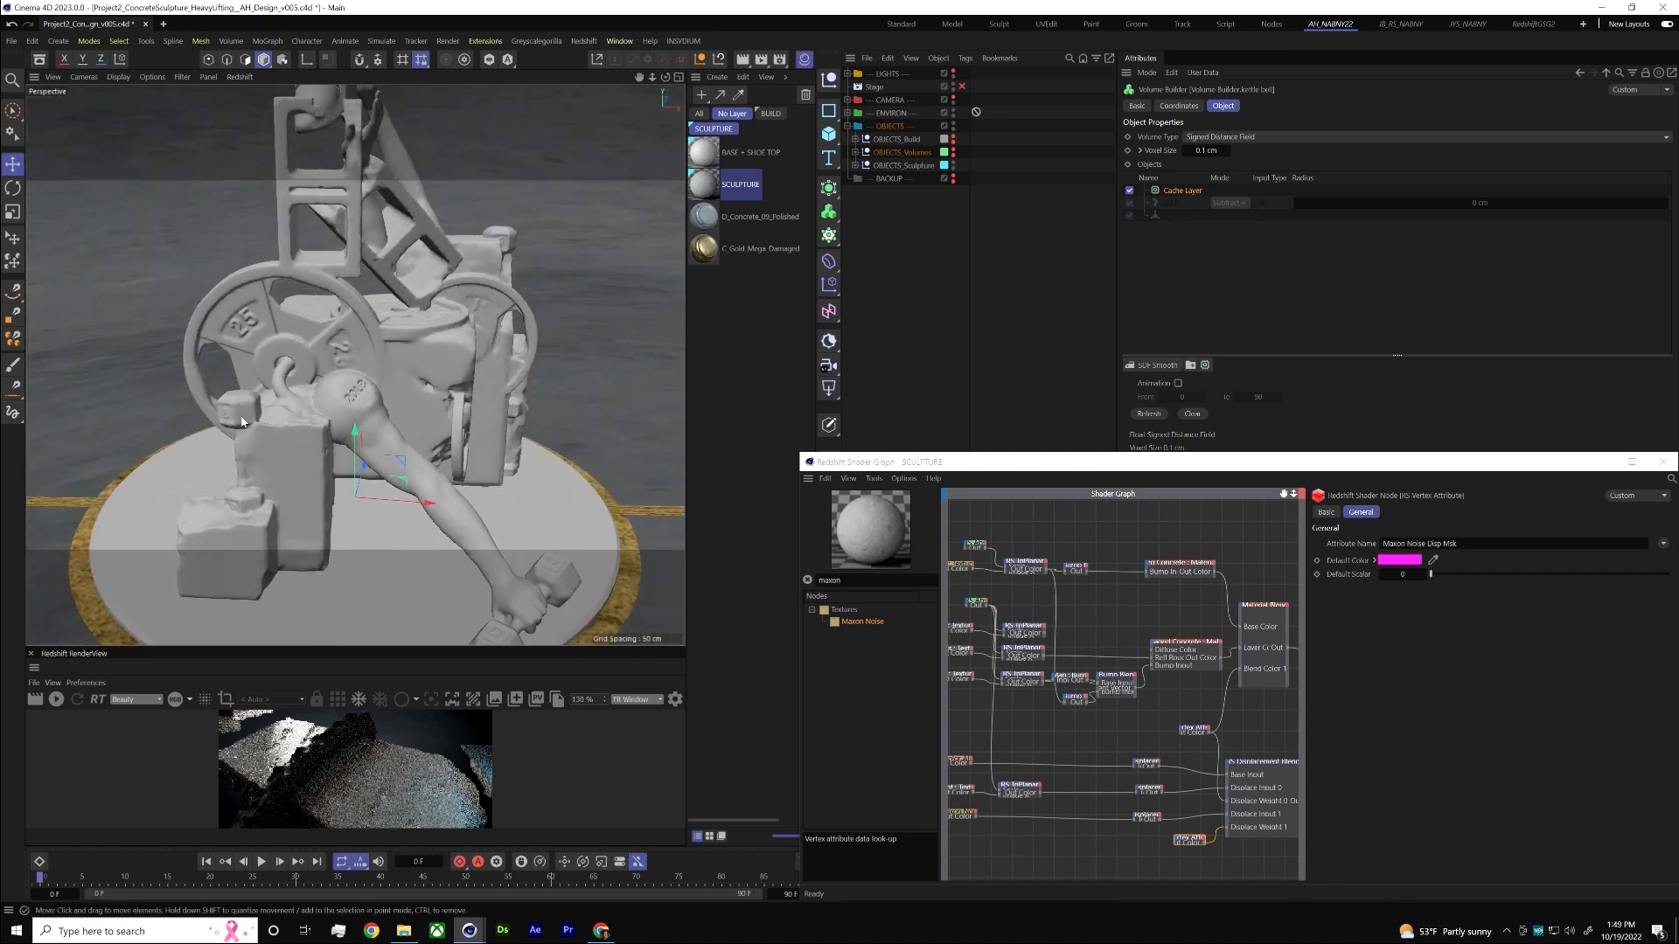
{"action": "scroll", "coordinate": [394, 385], "scroll_direction": "up", "scroll_amount": 6}
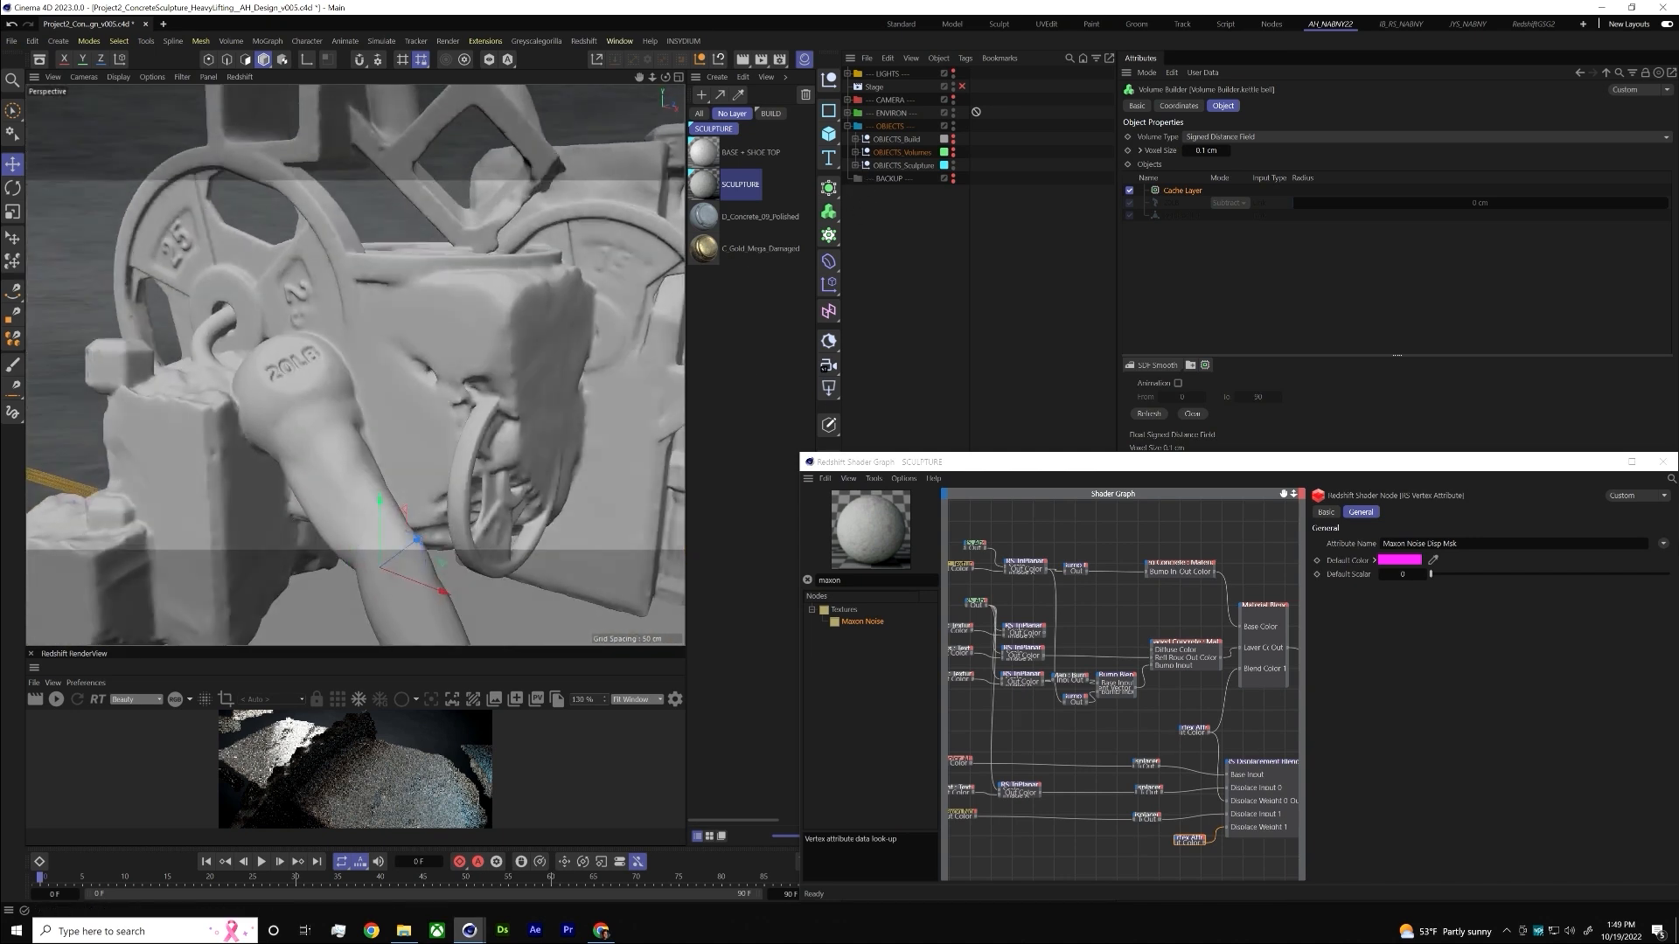
{"action": "left_click", "coordinate": [952, 161]}
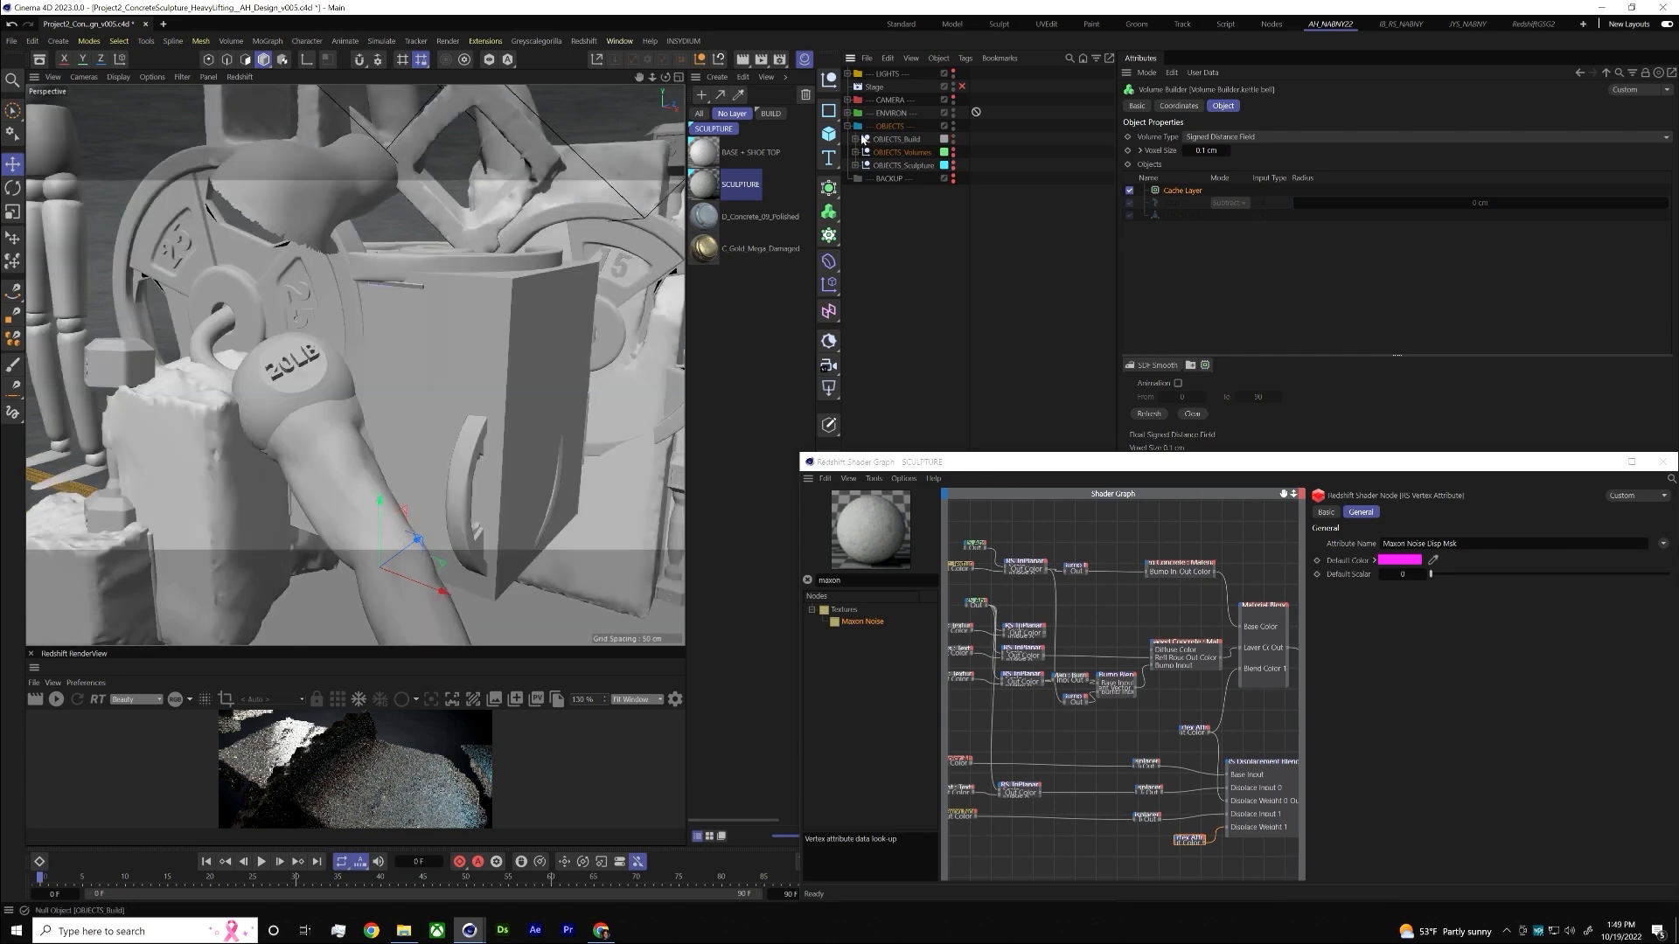
{"action": "left_click", "coordinate": [856, 139]}
{"action": "left_click", "coordinate": [865, 139]}
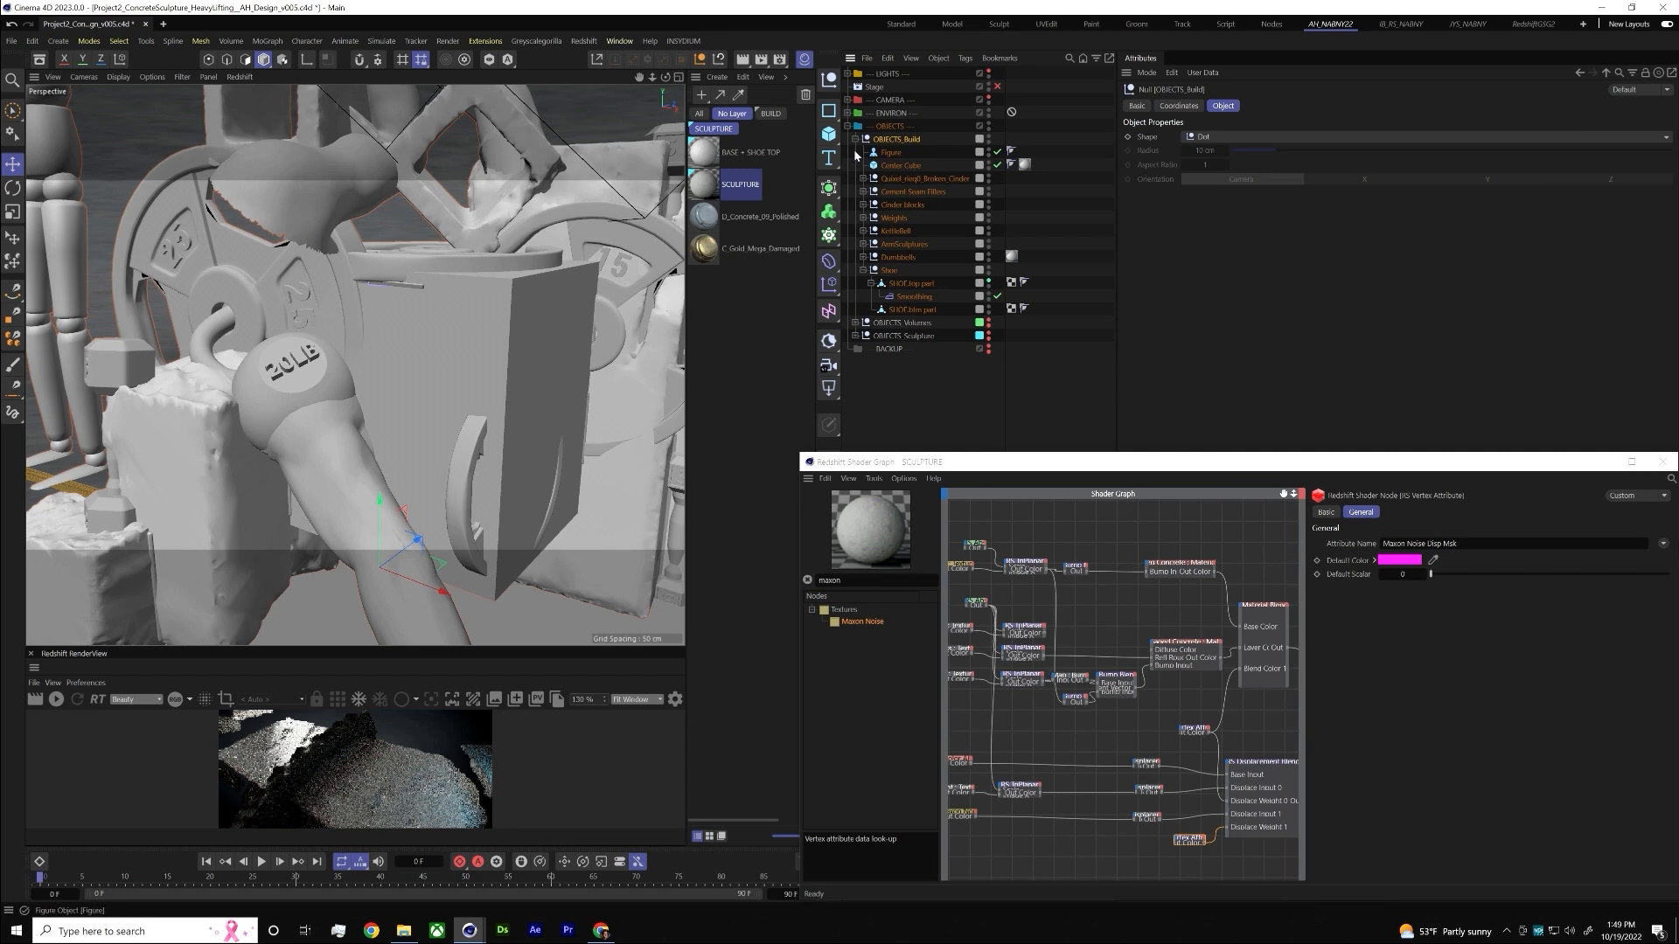
{"action": "left_click", "coordinate": [856, 141]}
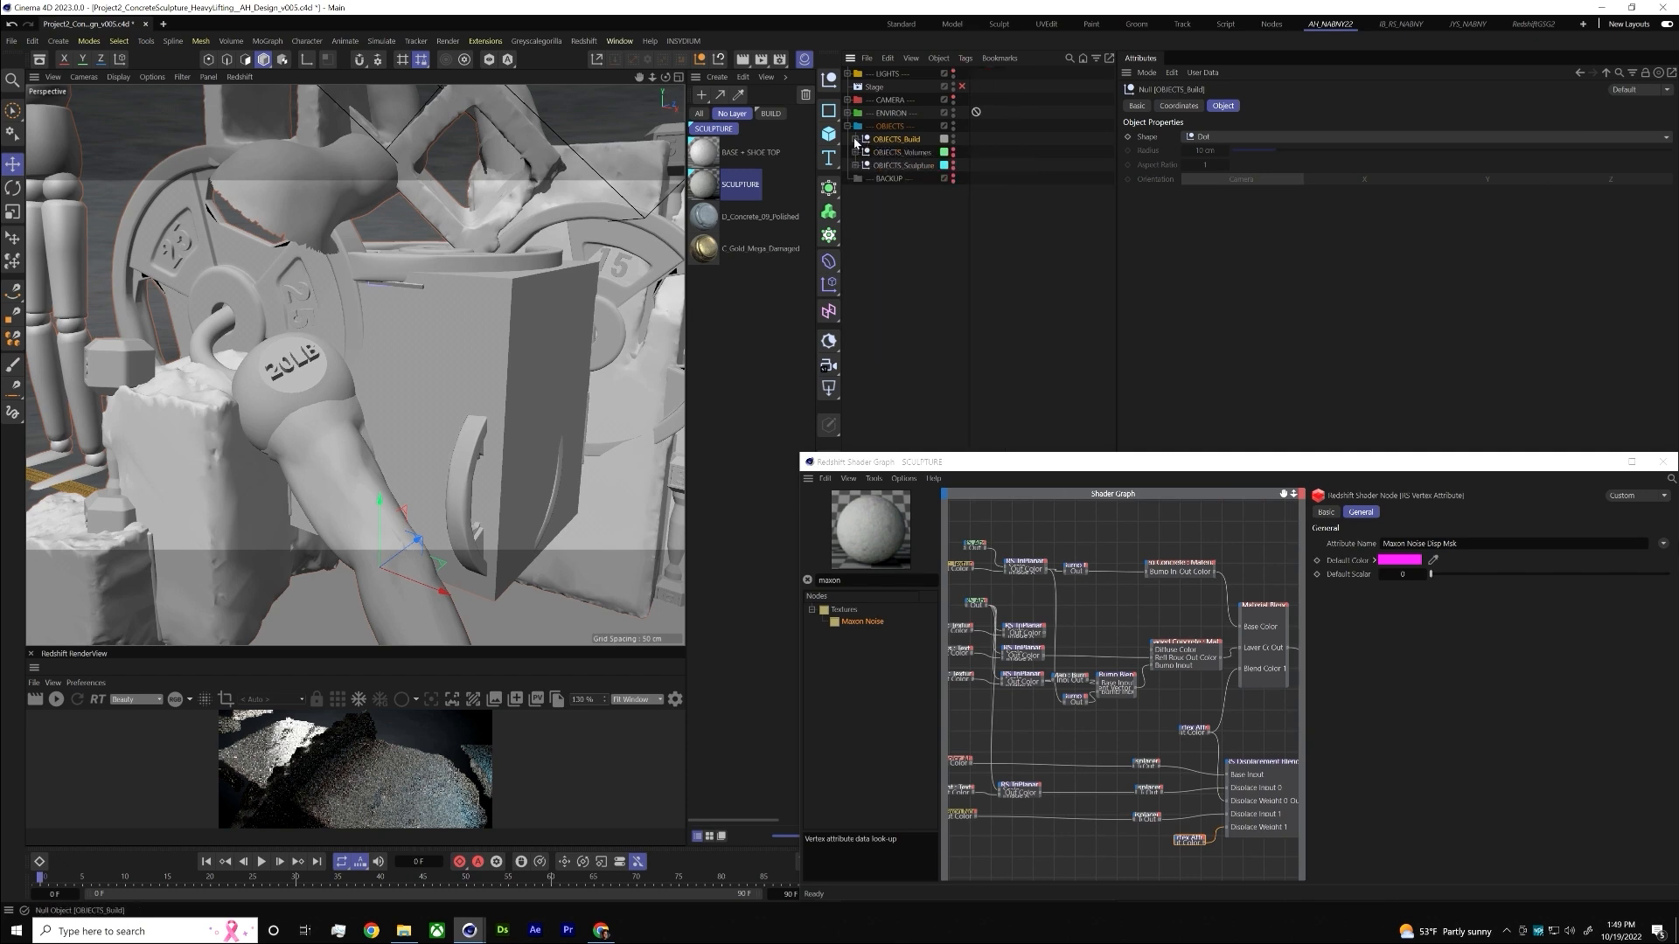
{"action": "left_click", "coordinate": [856, 139]}
- Hide the build parts on the round base, including the broken cinder pieces and Center Cube, keeping the Figure and Shoe visible
{"action": "scroll", "coordinate": [531, 318], "scroll_direction": "down", "scroll_amount": 6}
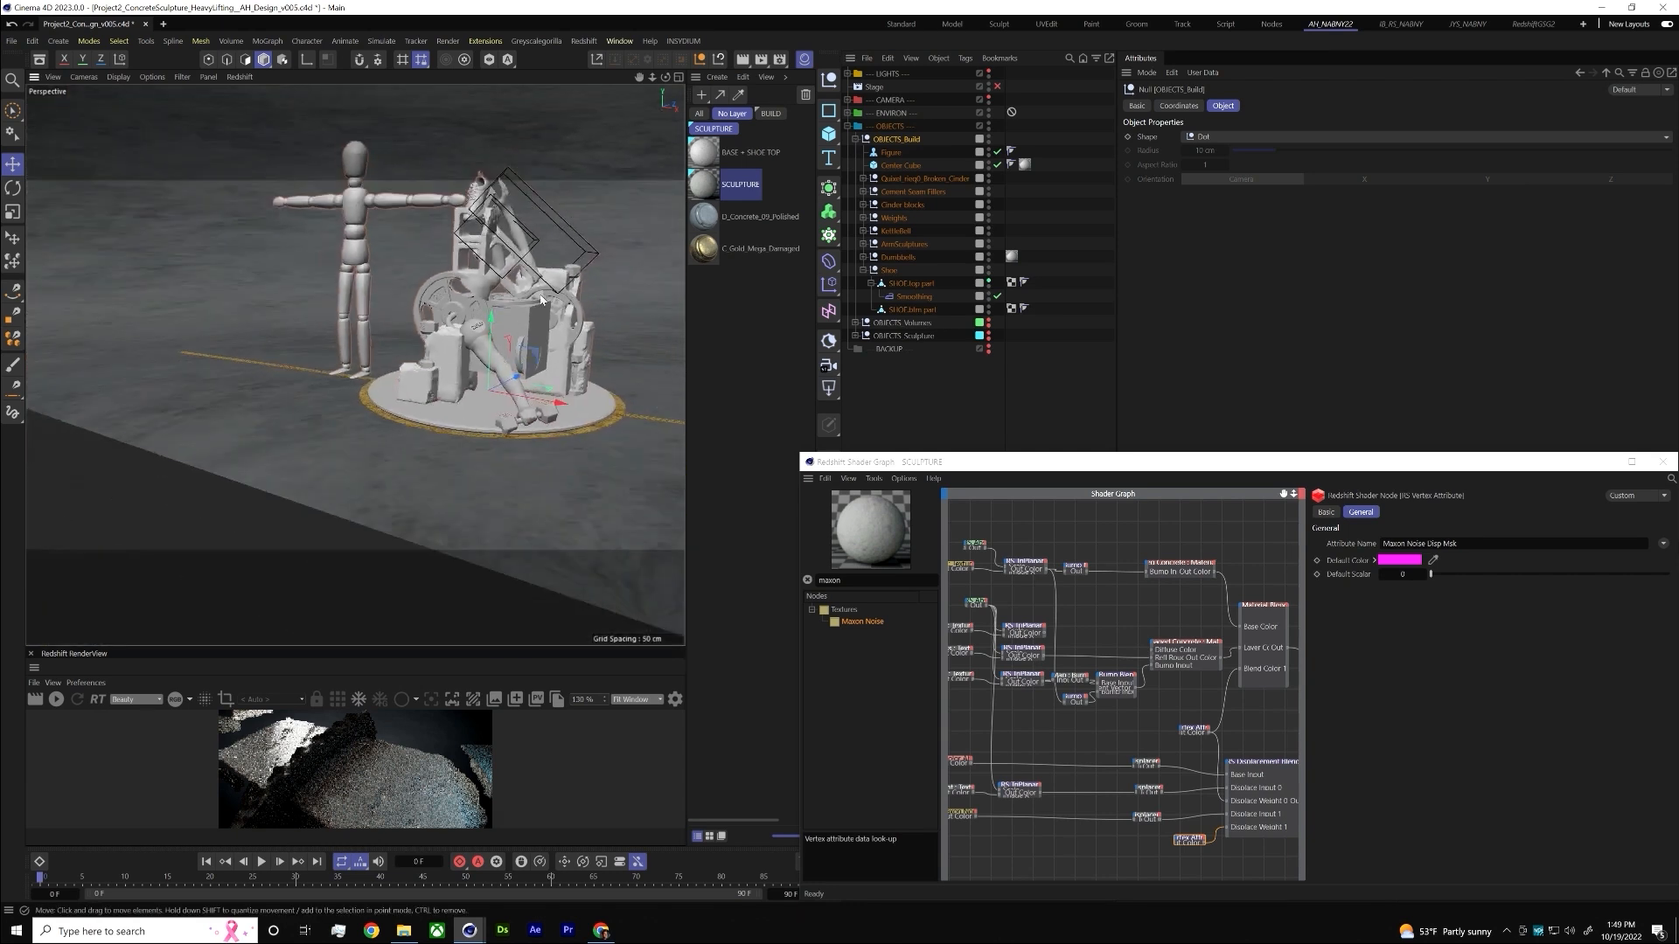
{"action": "scroll", "coordinate": [538, 299], "scroll_direction": "down", "scroll_amount": 3}
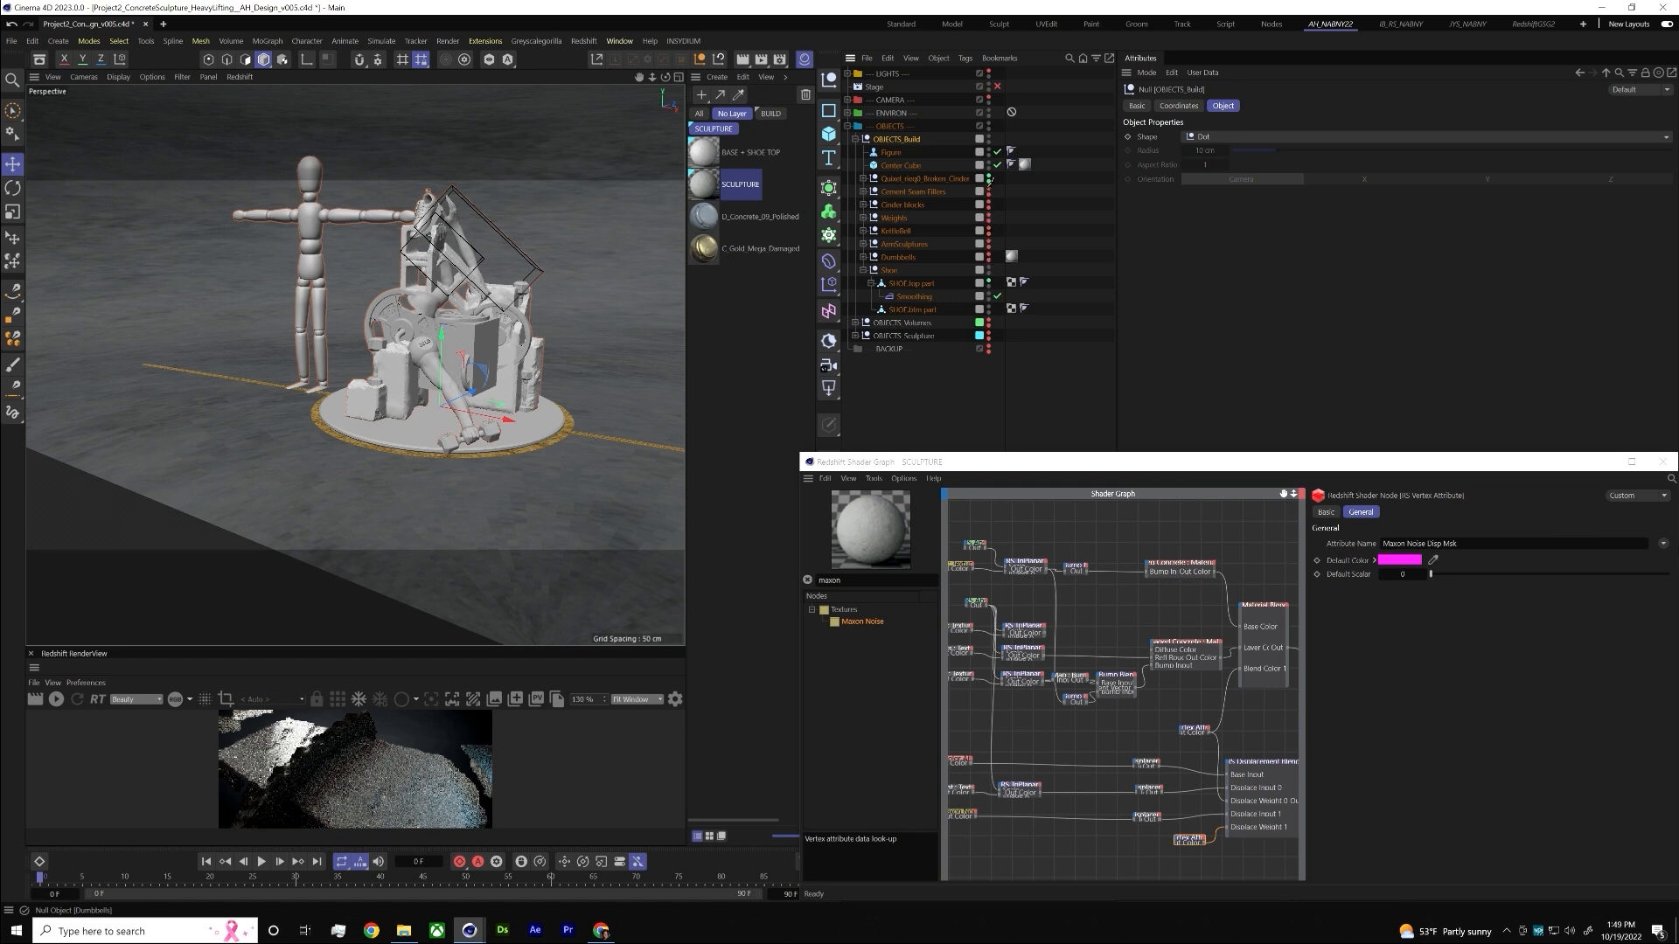
{"action": "left_click", "coordinate": [989, 179]}
{"action": "left_click", "coordinate": [863, 178]}
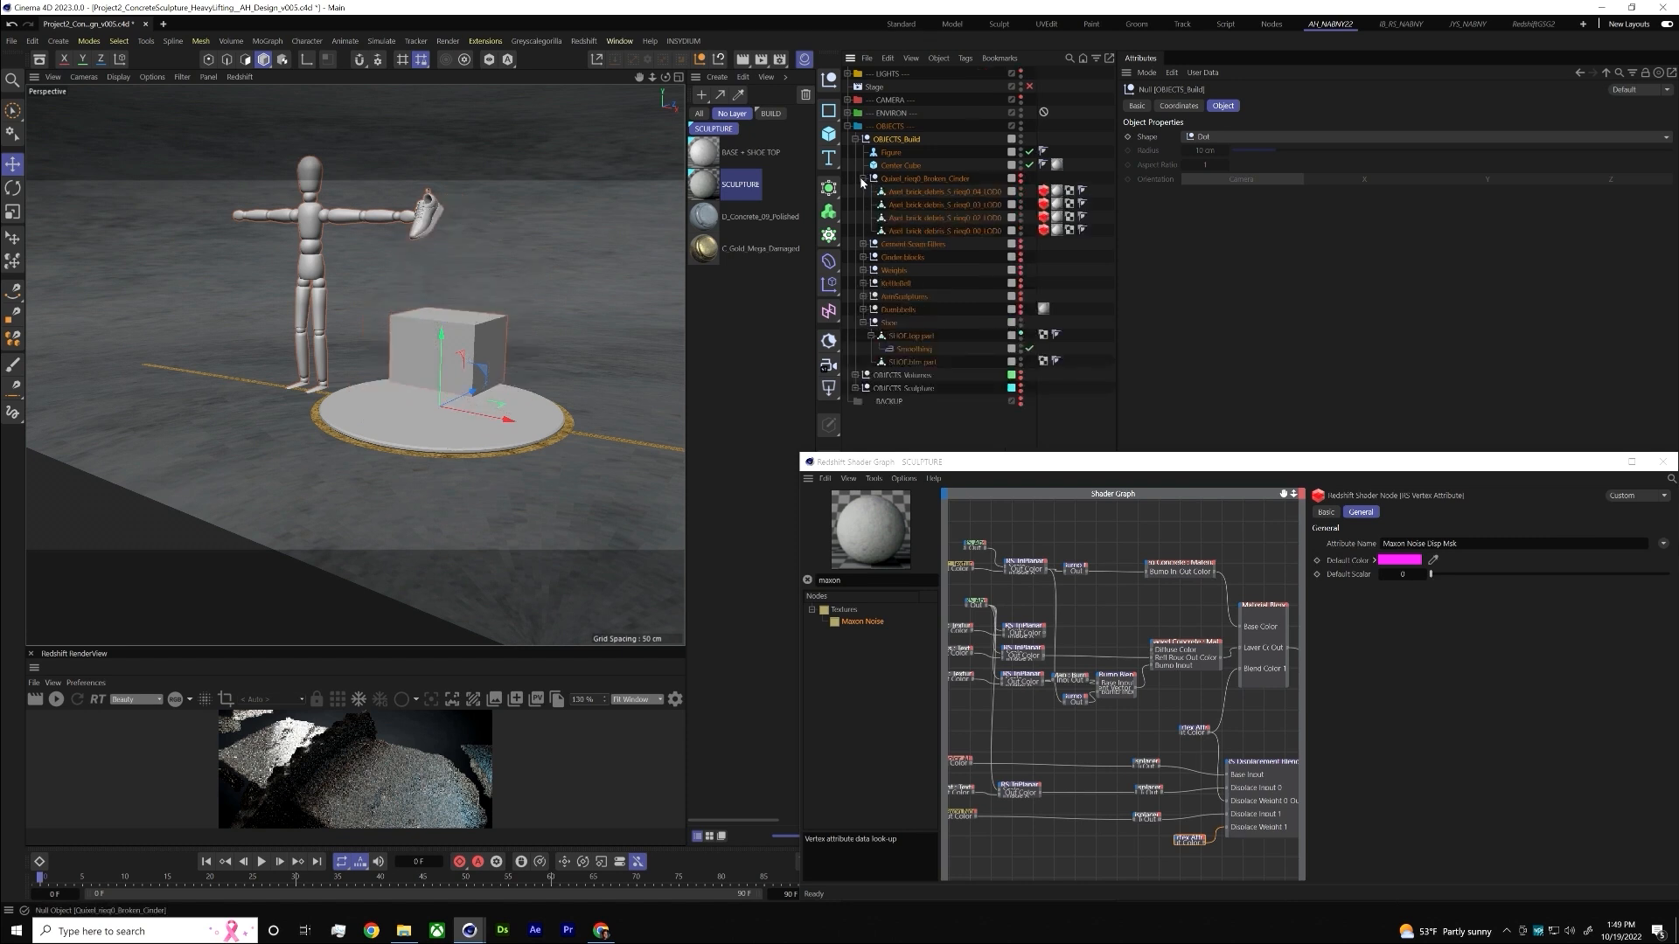
{"action": "left_click", "coordinate": [863, 179]}
{"action": "left_click", "coordinate": [989, 166]}
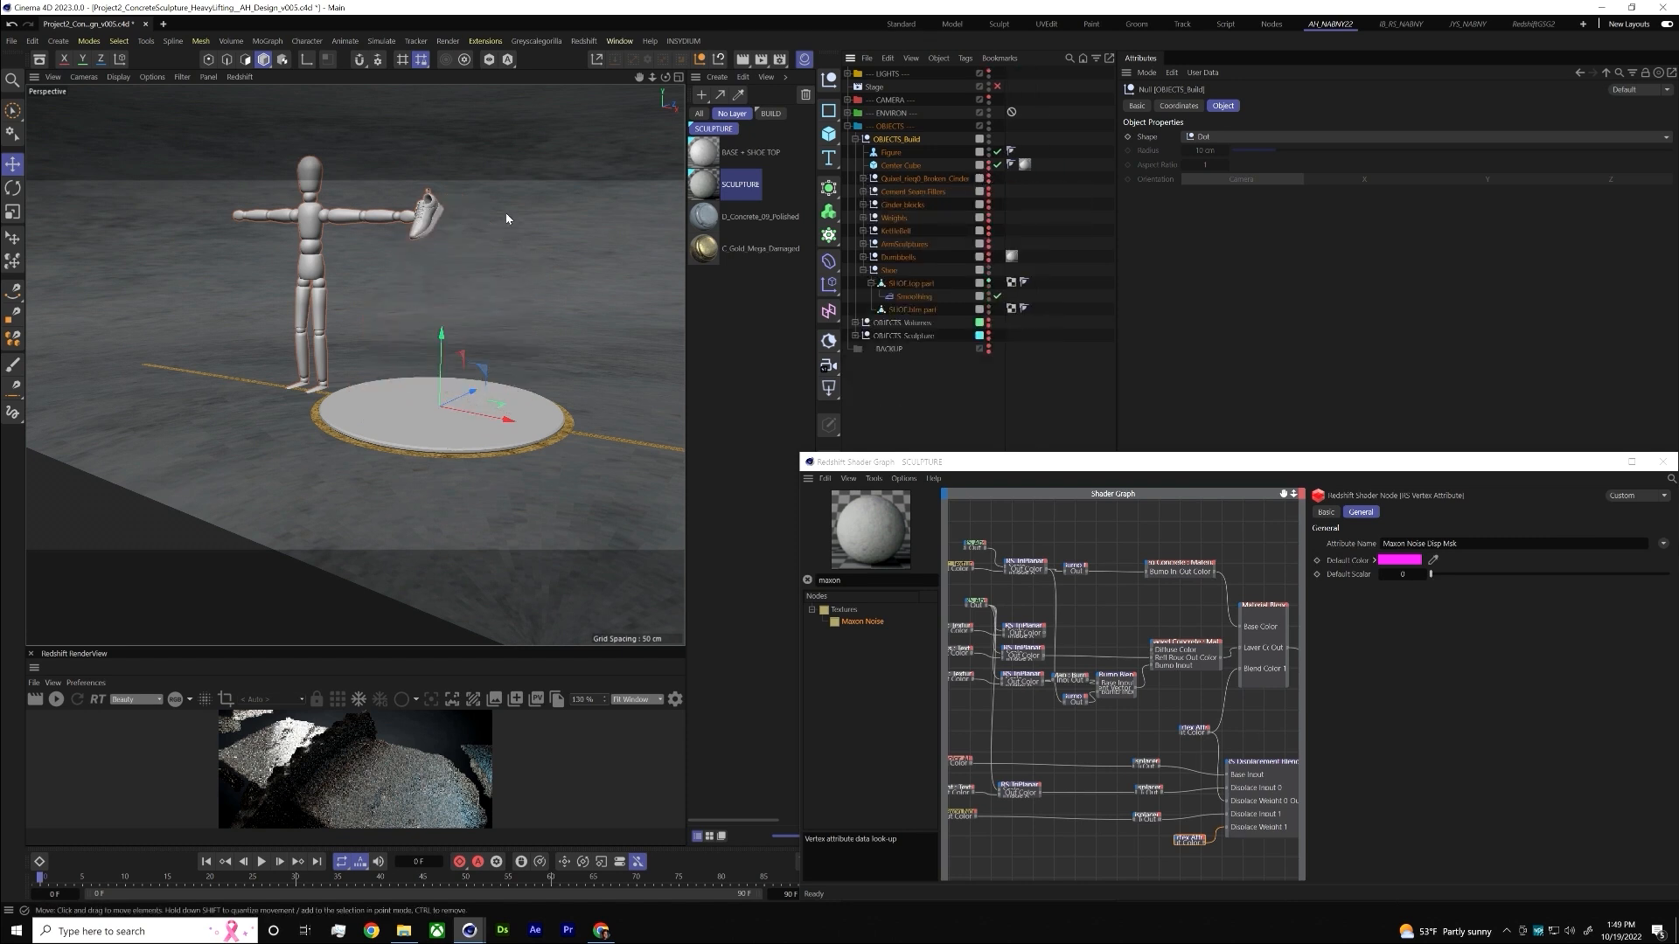
- Examine the mannequin Figure and the floating shoe around the base, and briefly show the Dumbbells
{"action": "scroll", "coordinate": [332, 259], "scroll_direction": "up", "scroll_amount": 5}
{"action": "scroll", "coordinate": [253, 215], "scroll_direction": "down", "scroll_amount": 2}
{"action": "middle_click_drag", "start_coordinate": [254, 218], "coordinate": [370, 360], "text": "alt"}
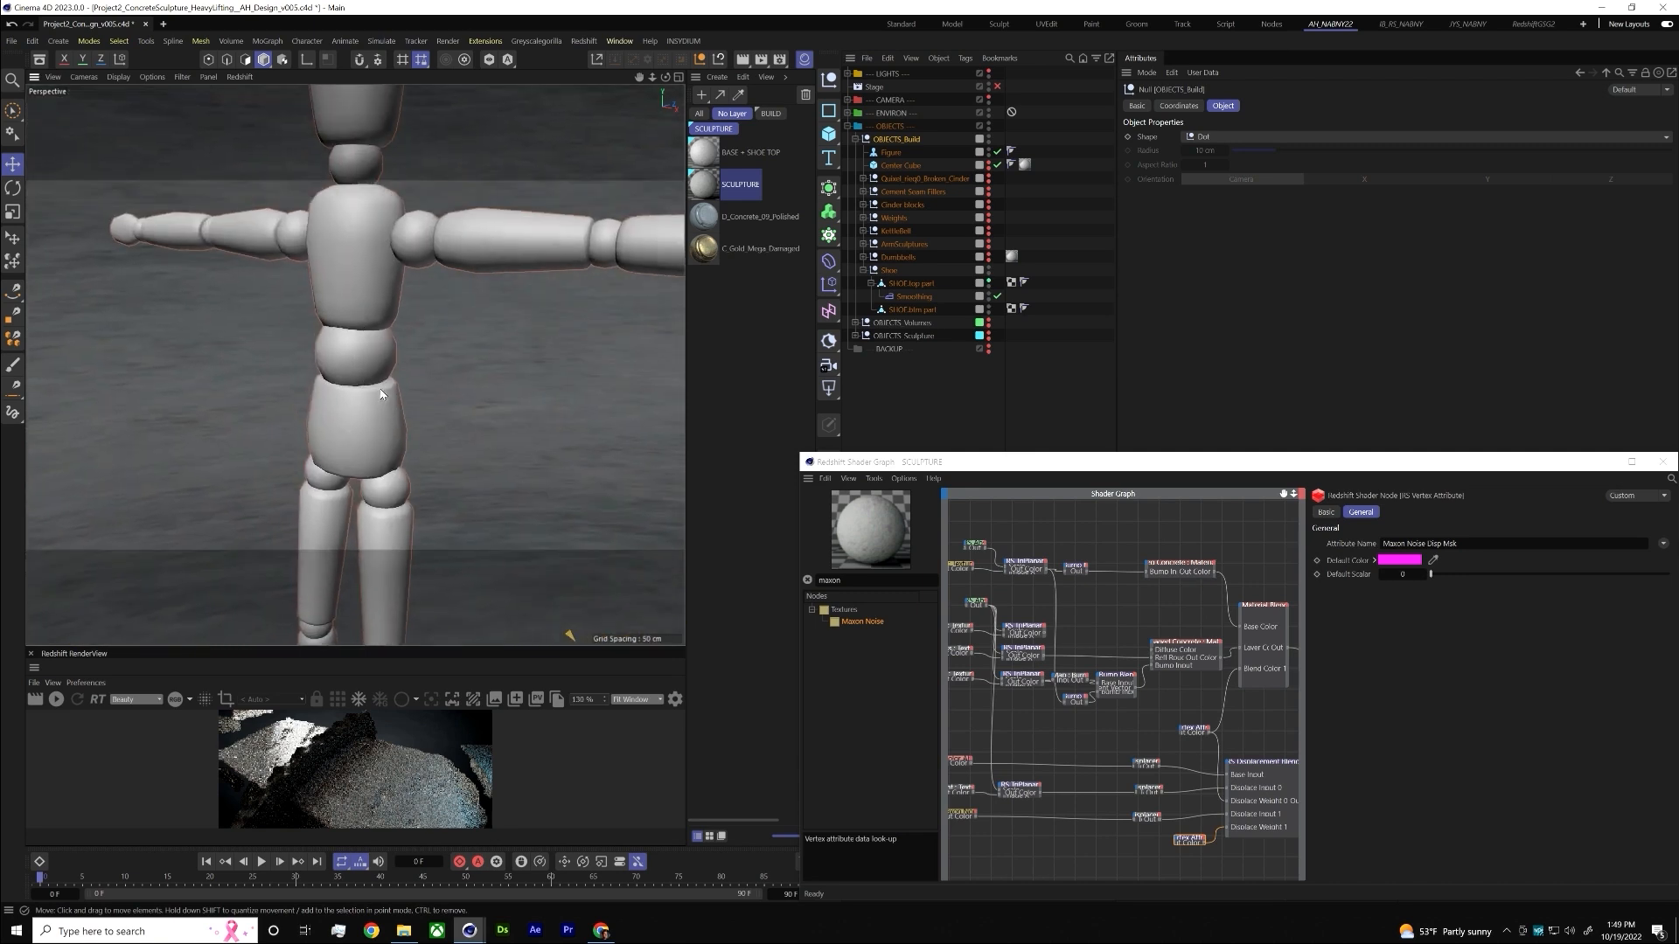
{"action": "scroll", "coordinate": [357, 289], "scroll_direction": "down", "scroll_amount": 3}
{"action": "mouse_move", "coordinate": [357, 290]}
{"action": "left_mouse_down", "text": "alt"}
{"action": "mouse_move", "coordinate": [441, 284]}
{"action": "mouse_move", "coordinate": [343, 261]}
{"action": "mouse_move", "coordinate": [434, 290]}
{"action": "mouse_move", "coordinate": [362, 265]}
{"action": "left_mouse_up", "text": "alt"}
{"action": "right_click_drag", "start_coordinate": [360, 261], "coordinate": [307, 307], "text": "alt"}
{"action": "left_click_drag", "start_coordinate": [307, 307], "coordinate": [346, 323], "text": "alt"}
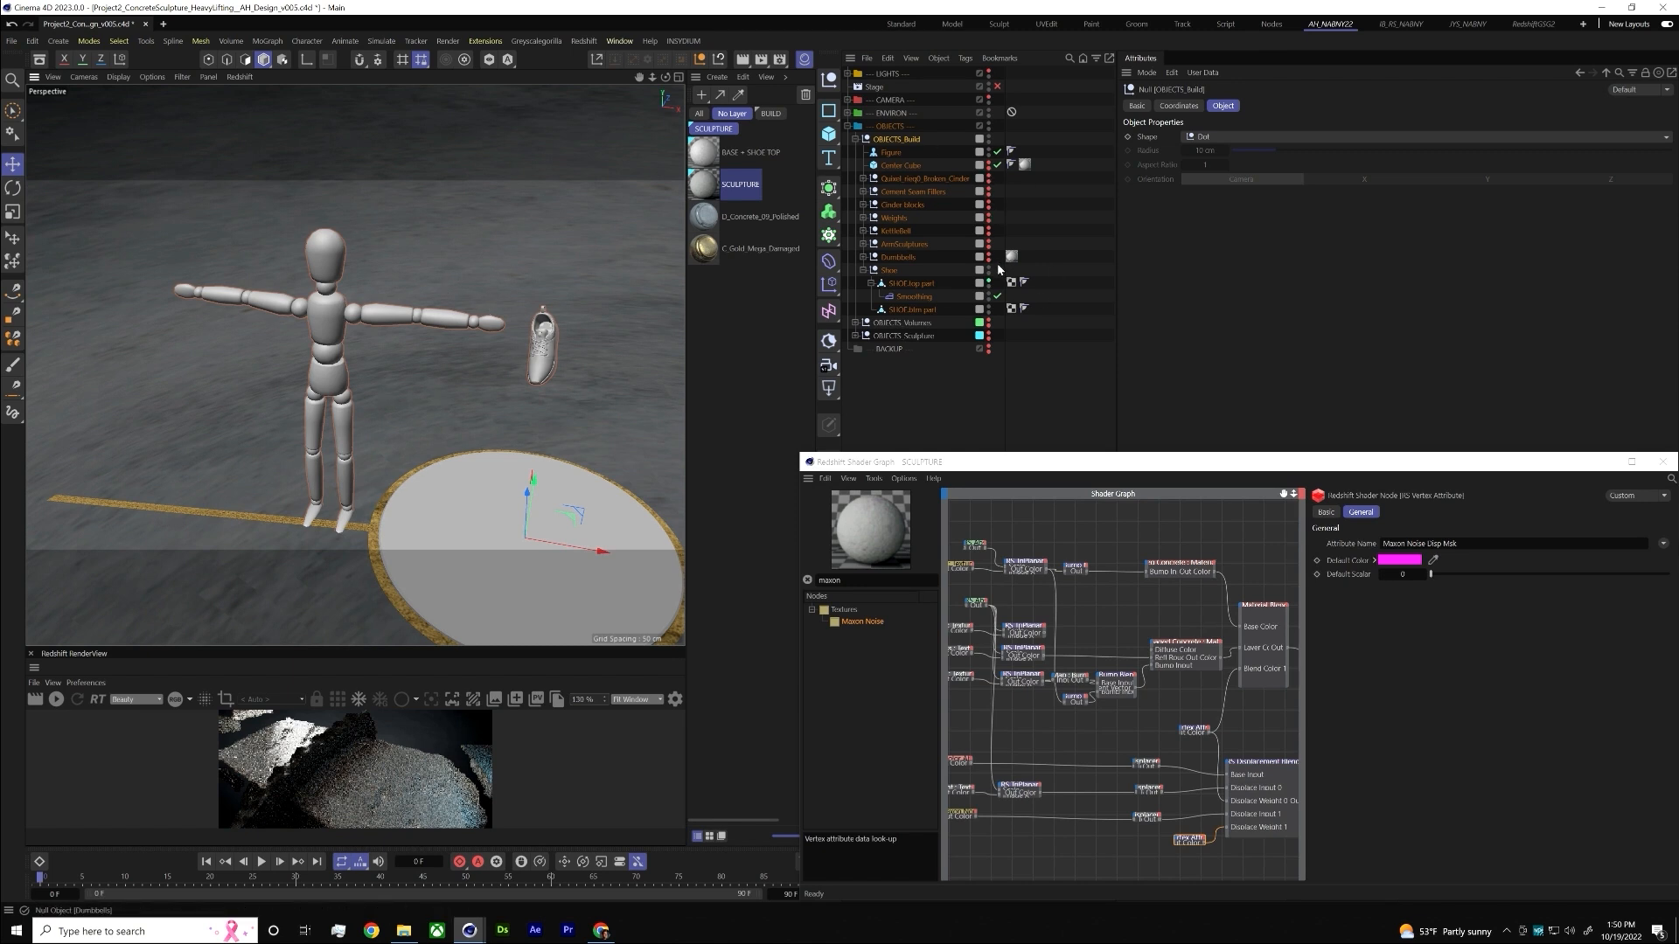
{"action": "left_click", "coordinate": [989, 256]}
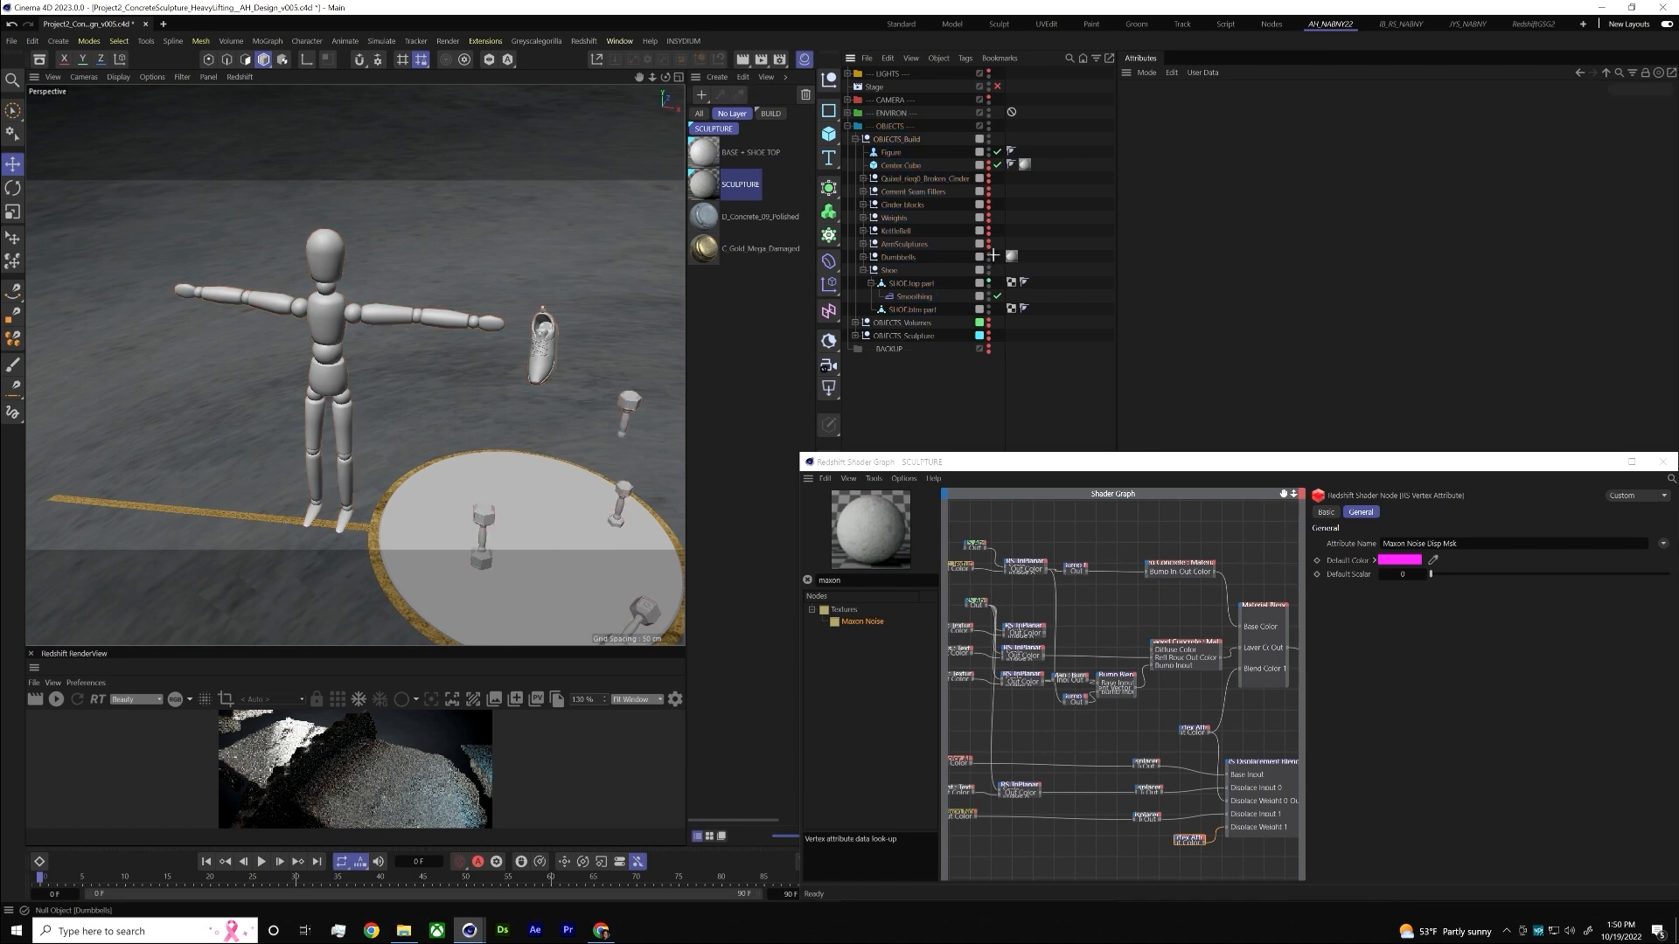
{"action": "left_click", "coordinate": [989, 255]}
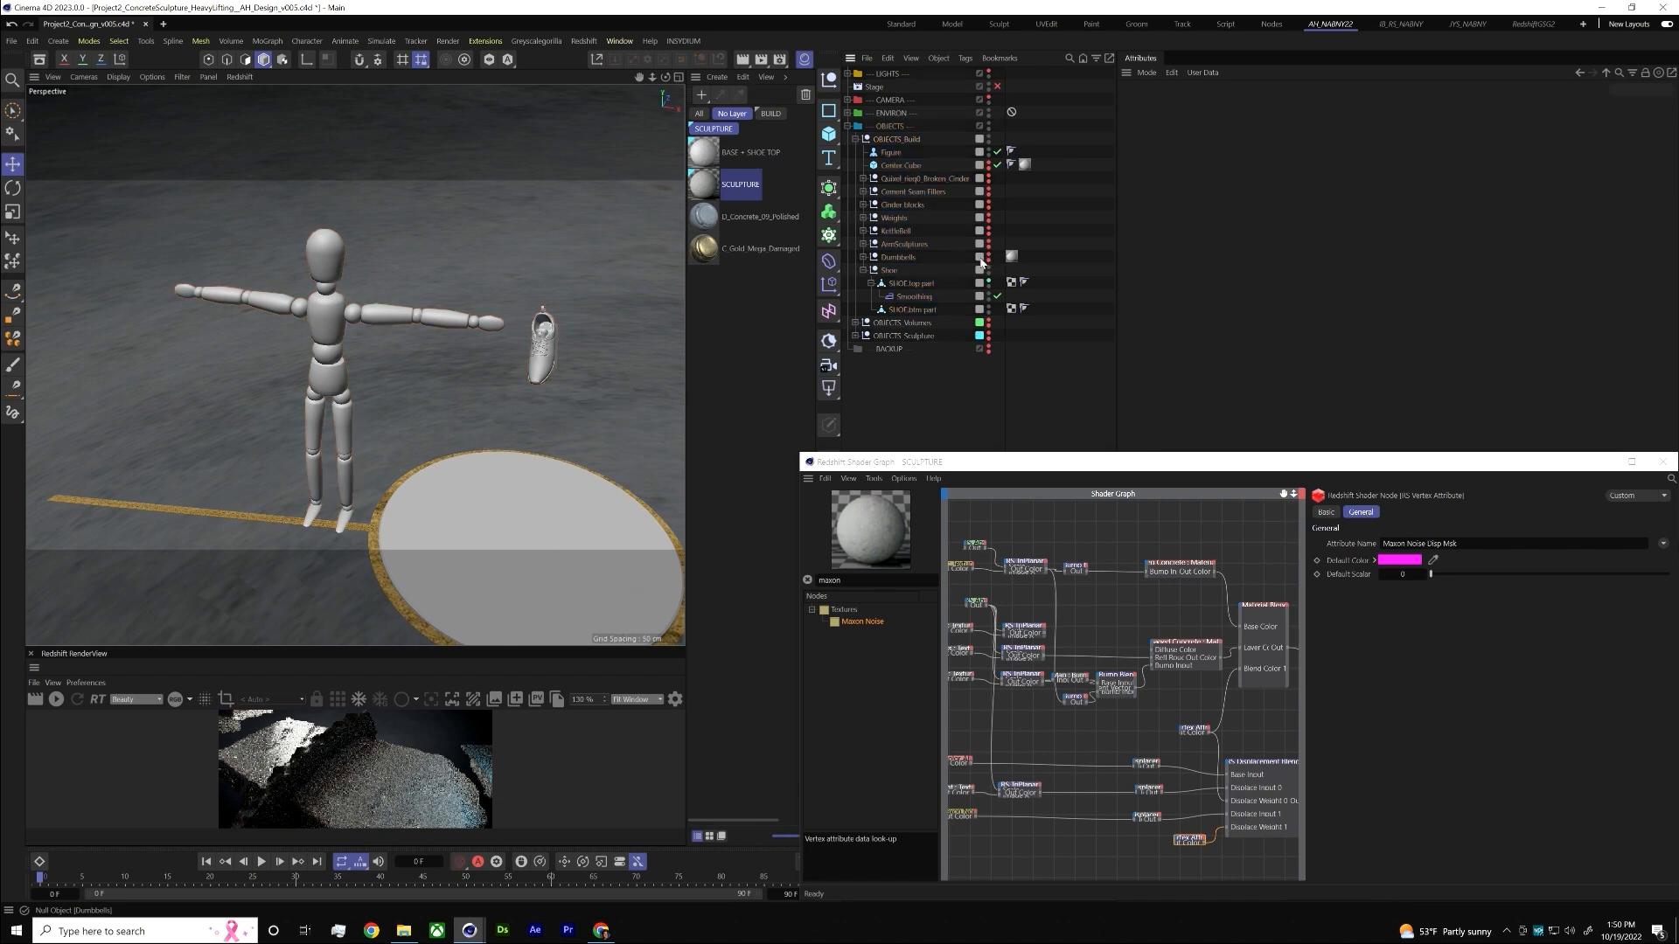
- Collapse the Shoe group and show the Quixel broken cinder pieces standing on the base
{"action": "left_click", "coordinate": [863, 270]}
{"action": "left_click", "coordinate": [989, 178]}
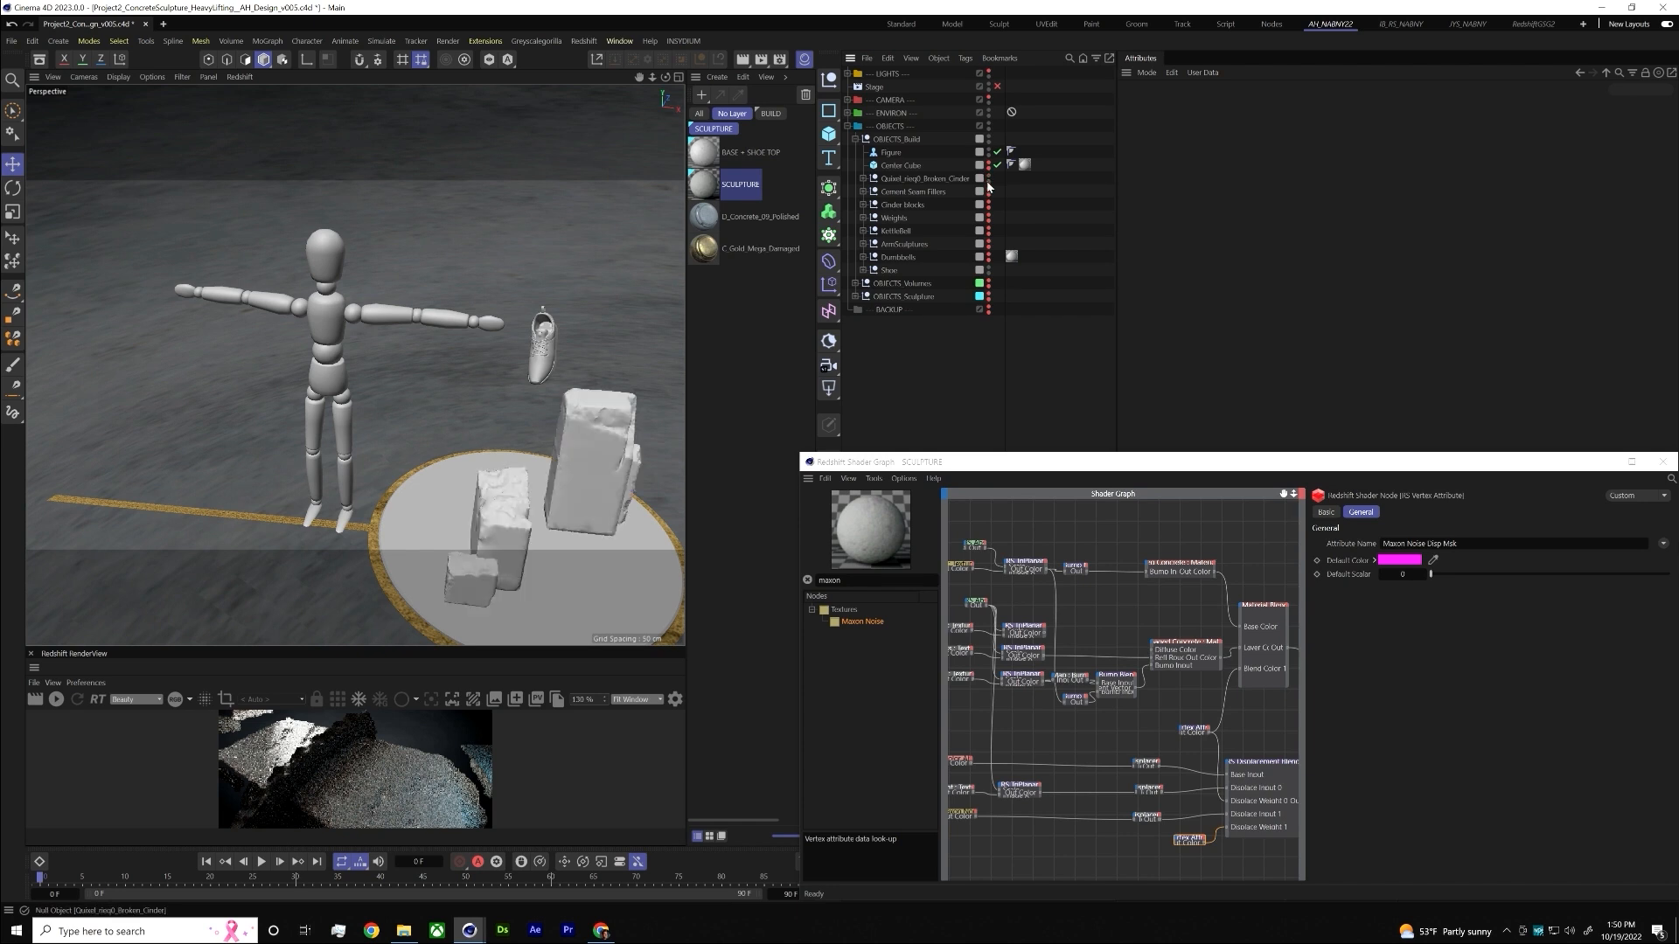
{"action": "key", "text": "o"}
{"action": "left_click_drag", "start_coordinate": [473, 340], "coordinate": [368, 297], "text": "alt"}
{"action": "middle_click_drag", "start_coordinate": [367, 297], "coordinate": [439, 363], "text": "alt"}
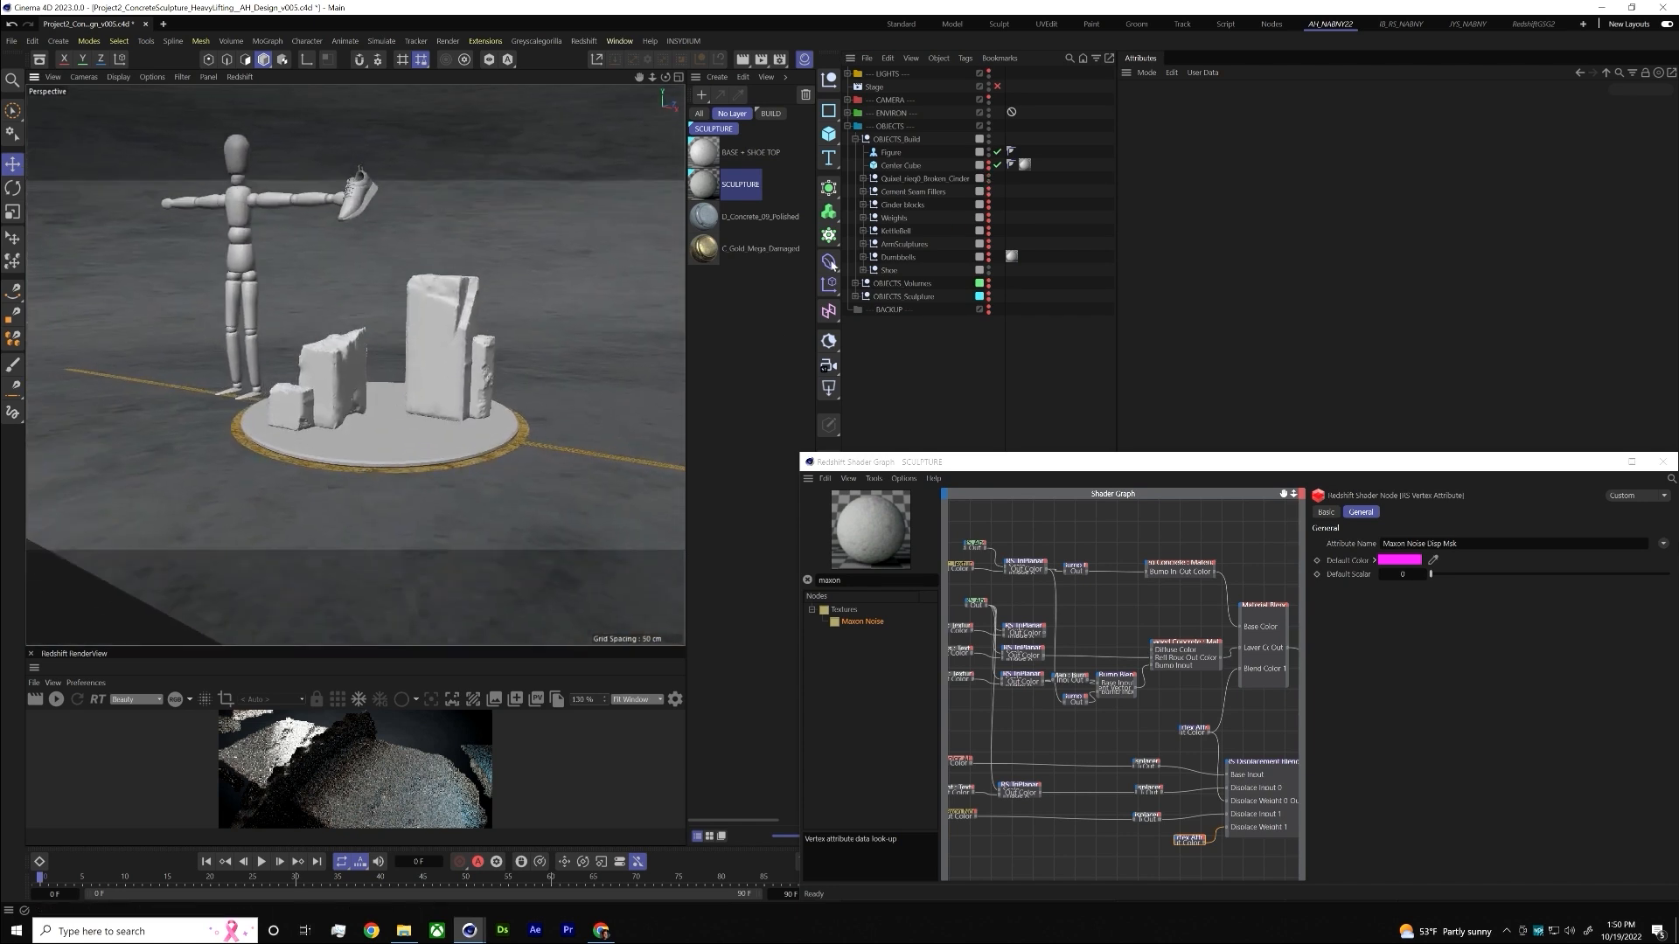
- Select Cement Seam Fillers and show the Center Cube between the broken cinder pieces
{"action": "left_click", "coordinate": [966, 191]}
{"action": "left_click", "coordinate": [988, 163]}
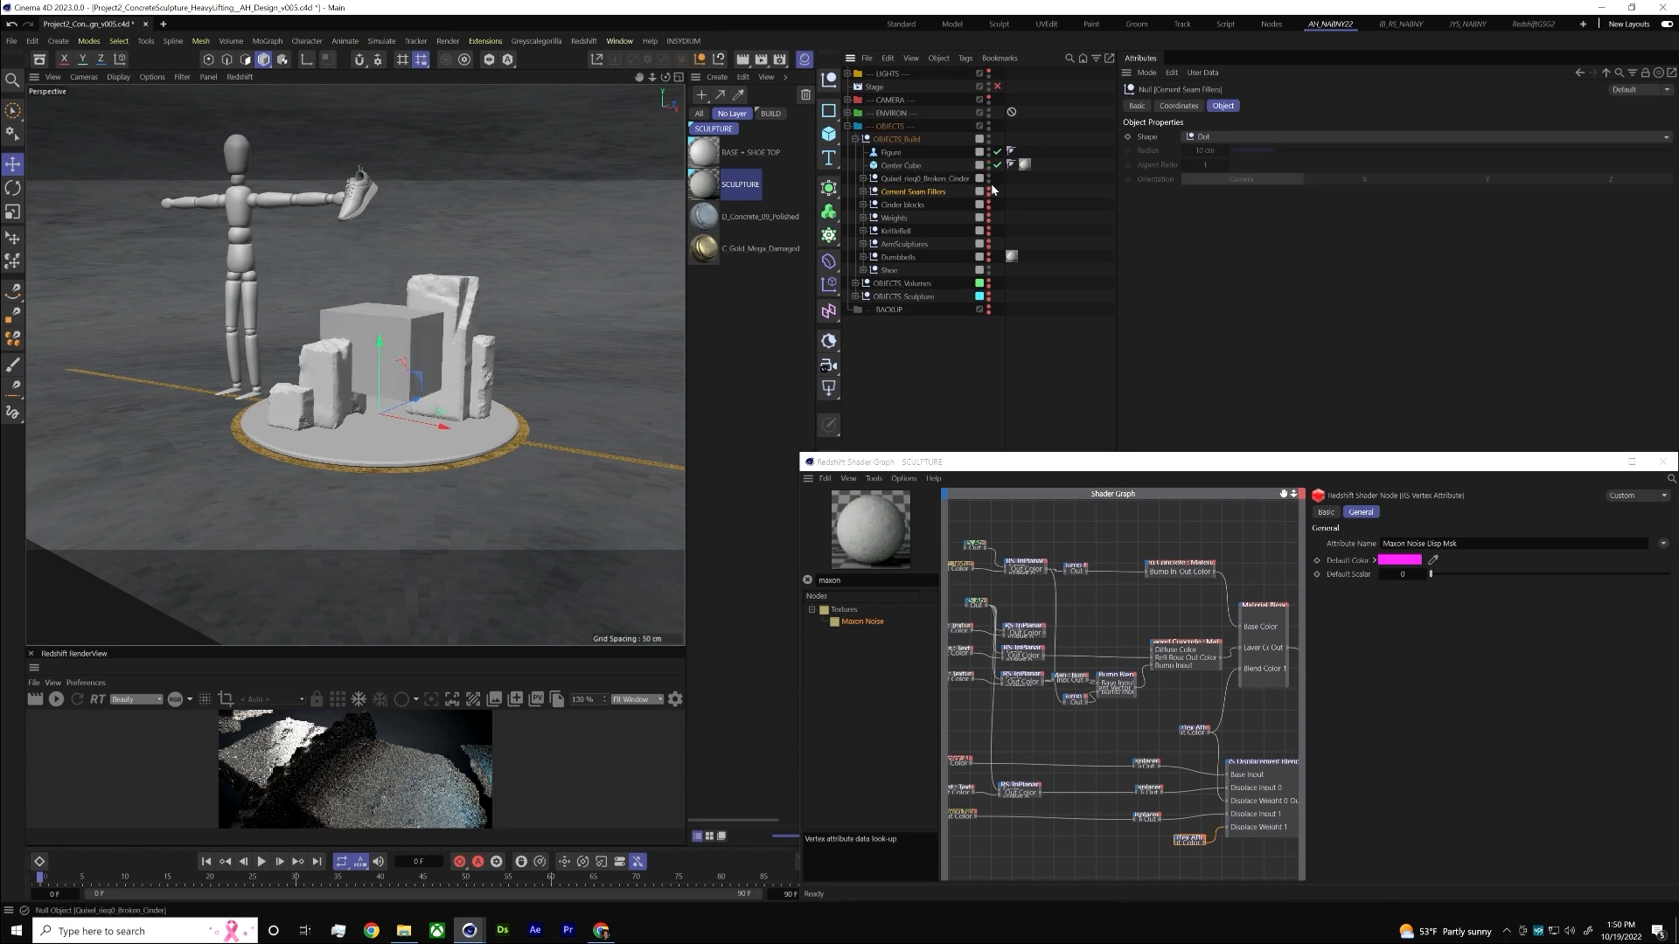
{"action": "scroll", "coordinate": [275, 360], "scroll_direction": "up", "scroll_amount": 6}
{"action": "left_click_drag", "start_coordinate": [275, 355], "coordinate": [376, 324], "text": "alt"}
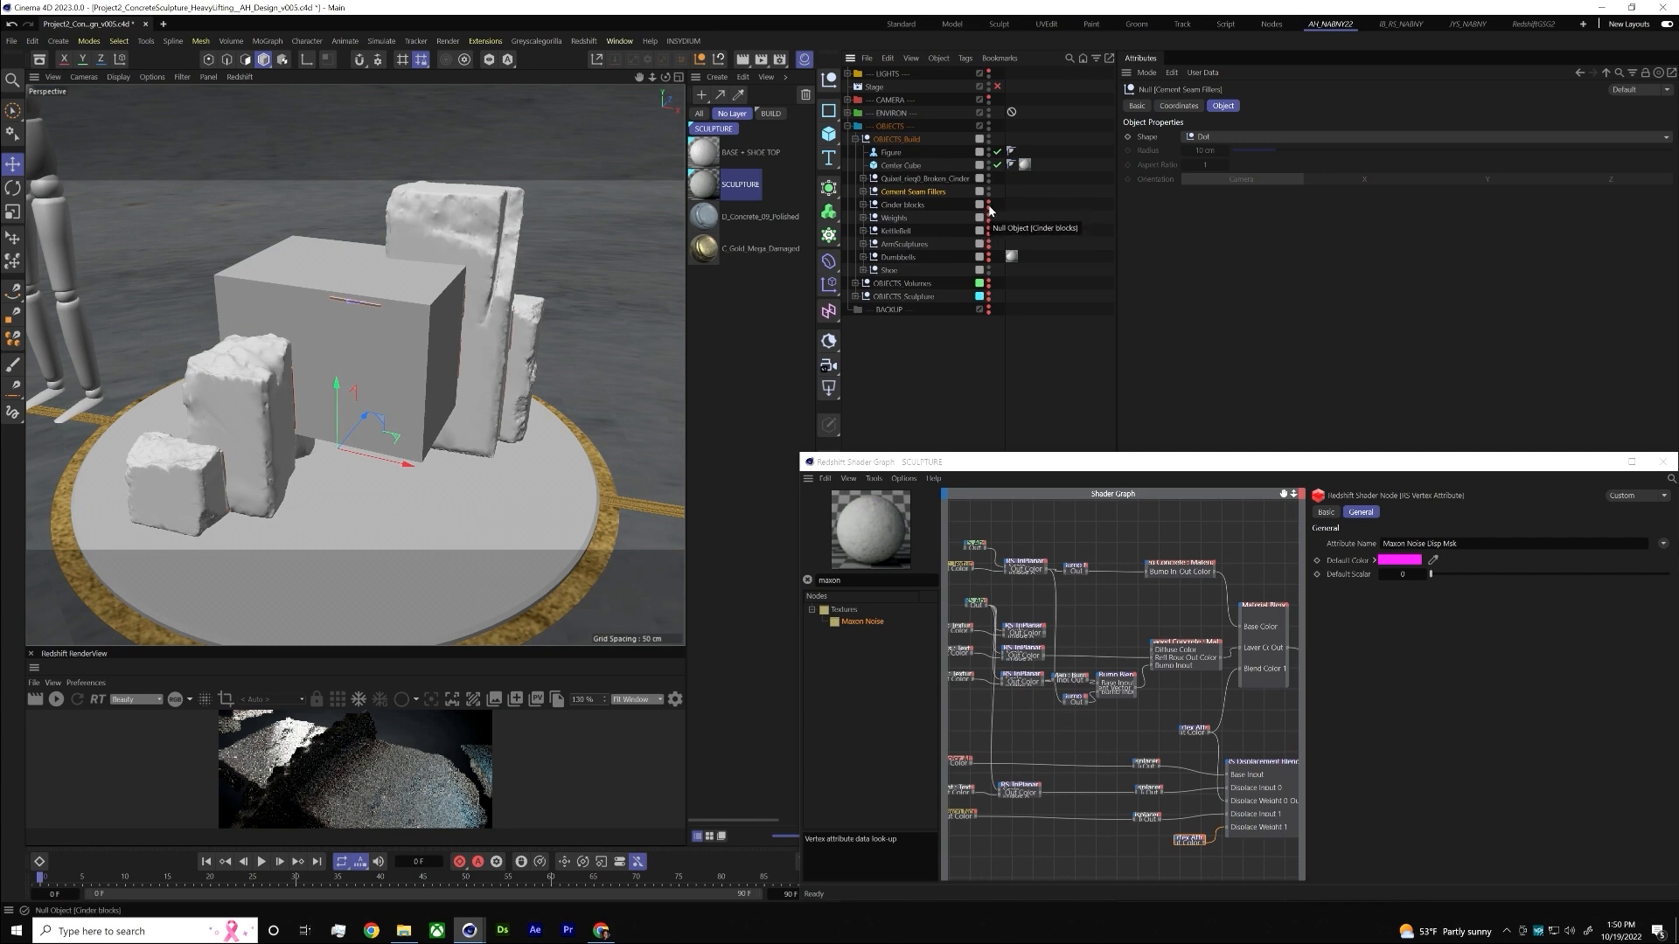
- Show the Cinder blocks and Weights groups stacked around the Center Cube
{"action": "left_click", "coordinate": [988, 215]}
{"action": "mouse_move", "coordinate": [598, 249]}
{"action": "middle_mouse_down", "text": "alt"}
{"action": "mouse_move", "coordinate": [618, 394]}
{"action": "mouse_move", "coordinate": [626, 353]}
{"action": "middle_mouse_up", "text": "alt"}
{"action": "left_click_drag", "start_coordinate": [499, 401], "coordinate": [380, 354], "text": "alt"}
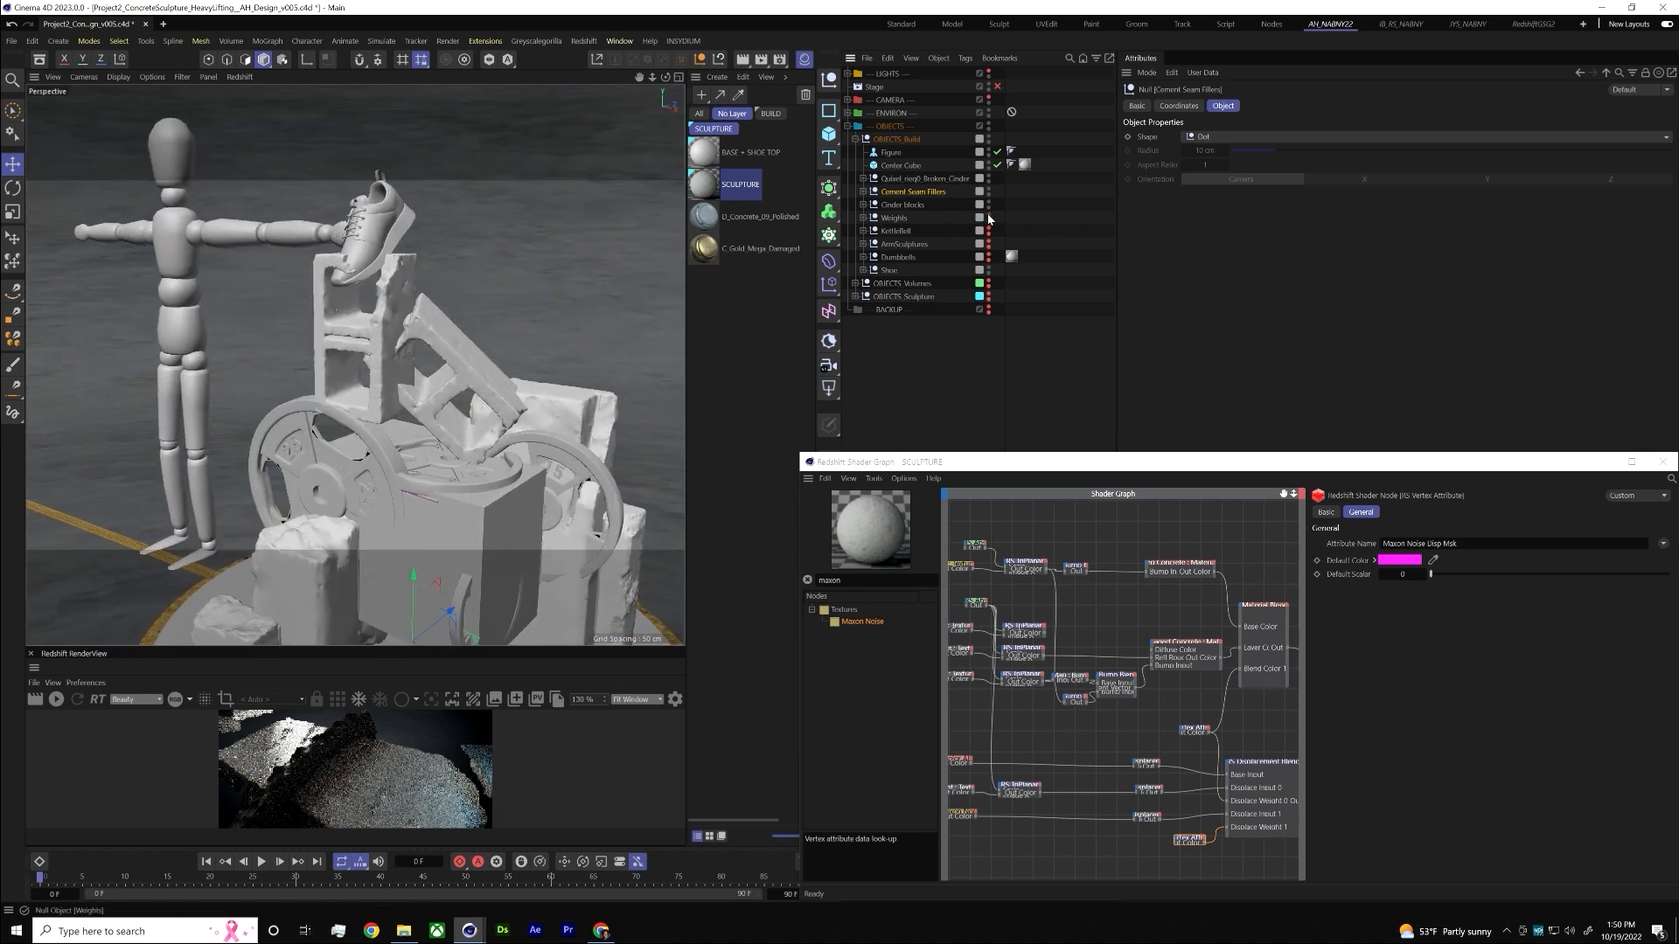
- Show the Kettlebell and ArmSculptures groups in the sculpture build
{"action": "left_click", "coordinate": [988, 256]}
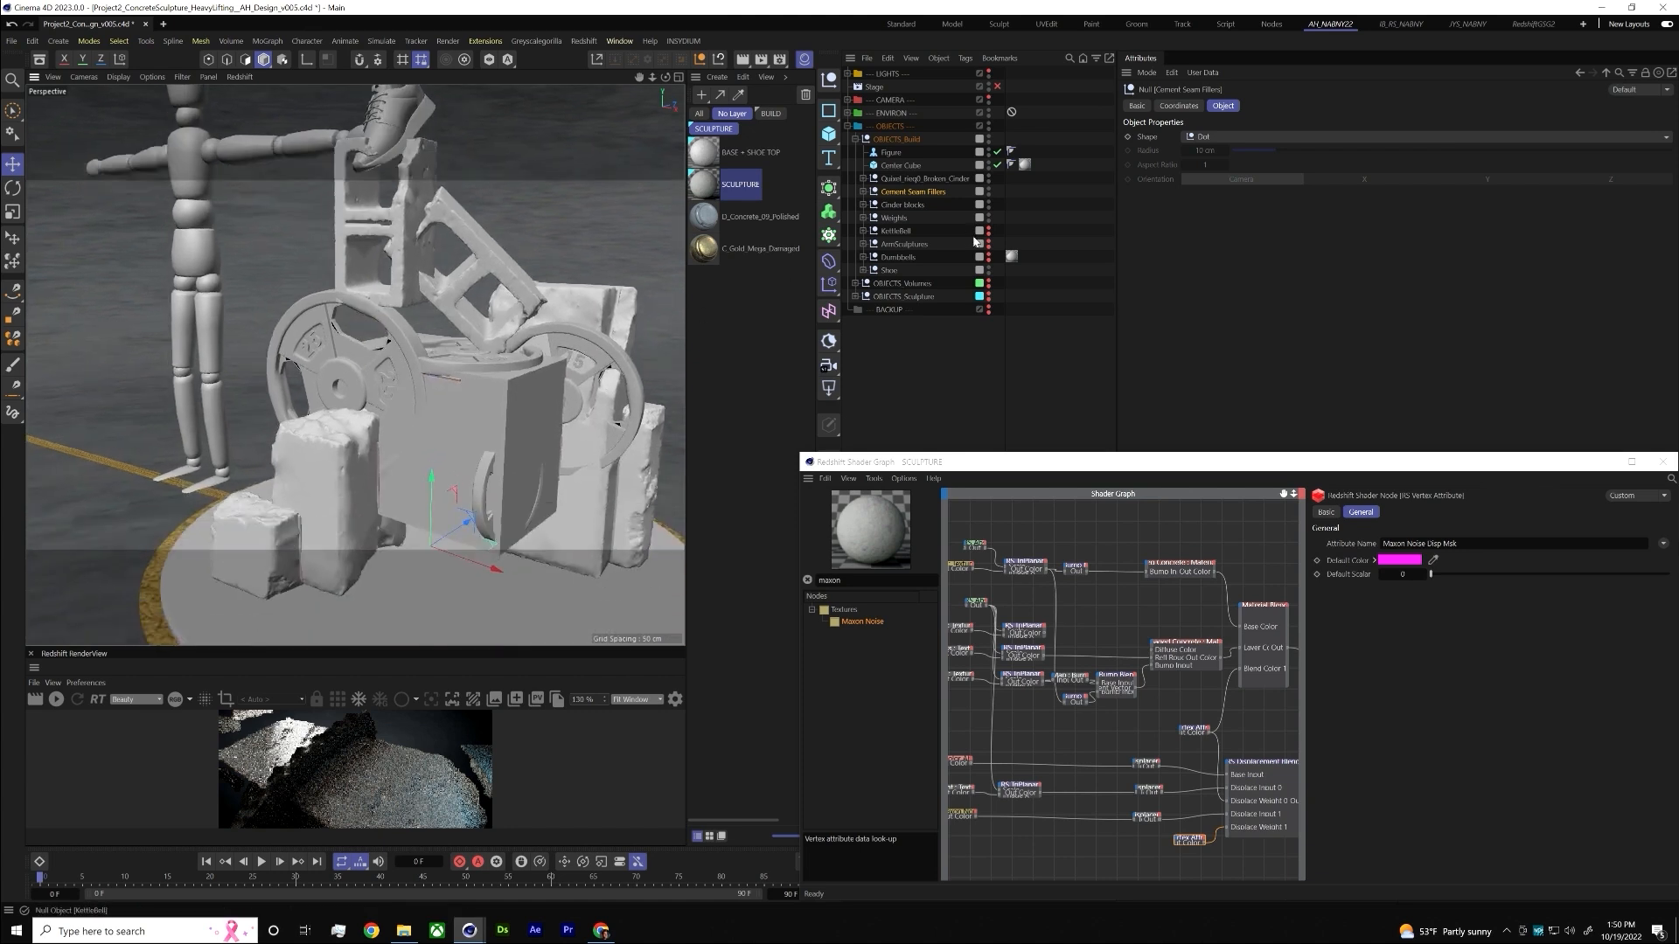
{"action": "left_click", "coordinate": [988, 230]}
{"action": "left_click", "coordinate": [988, 244]}
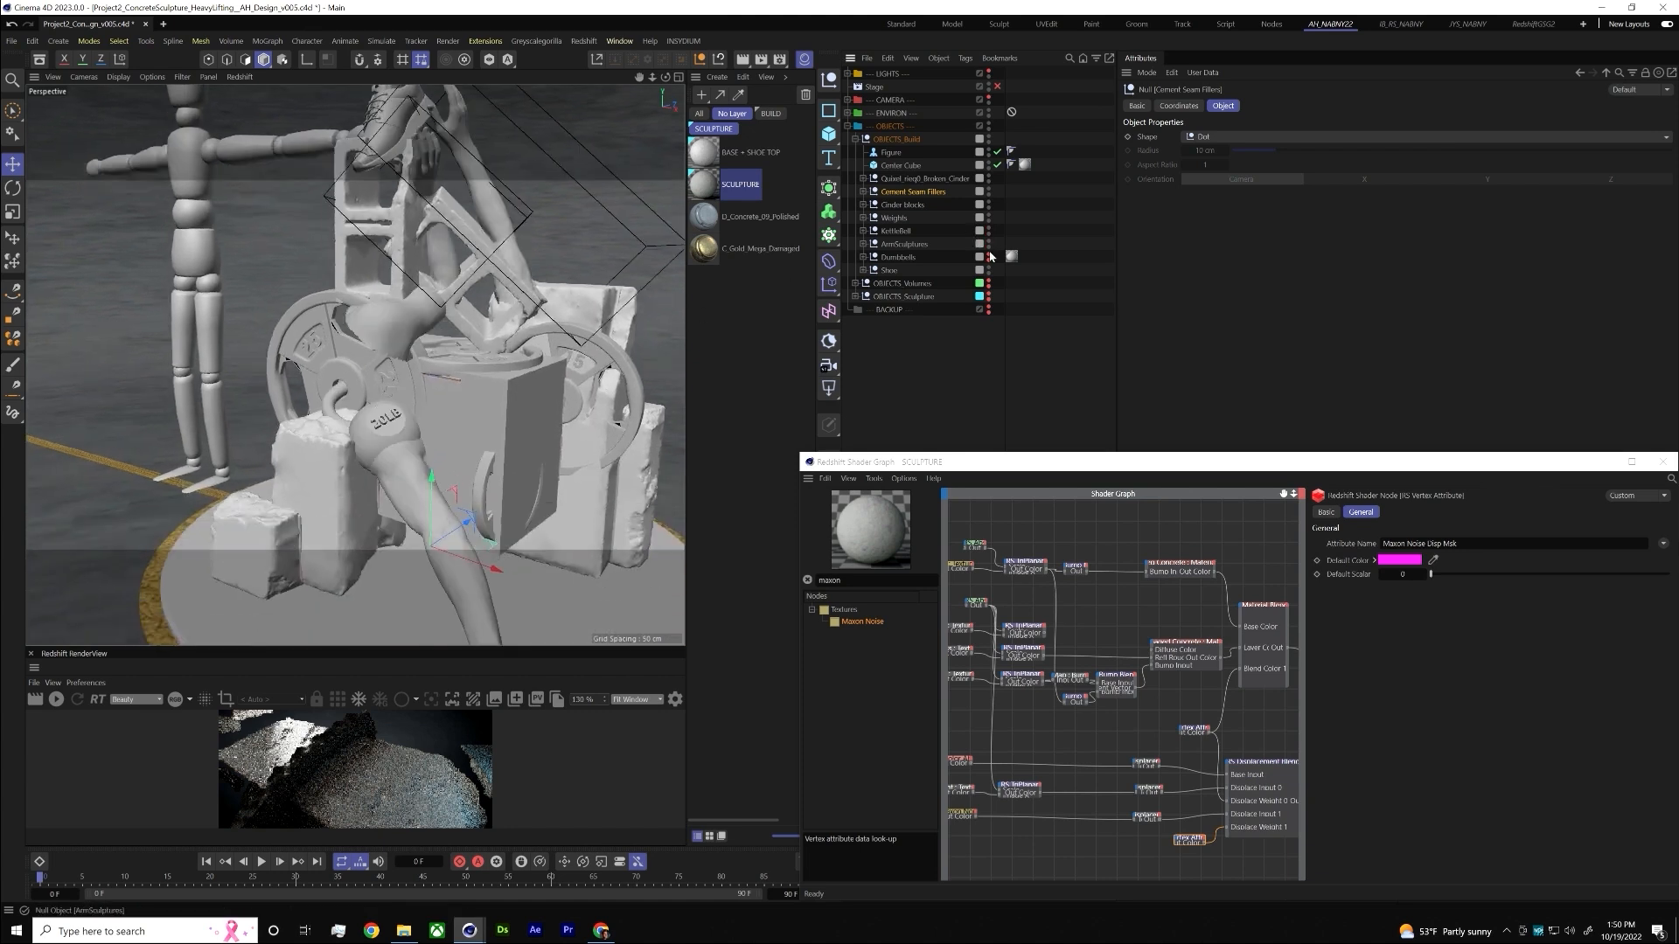
{"action": "left_click_drag", "start_coordinate": [443, 258], "coordinate": [544, 237], "text": "alt"}
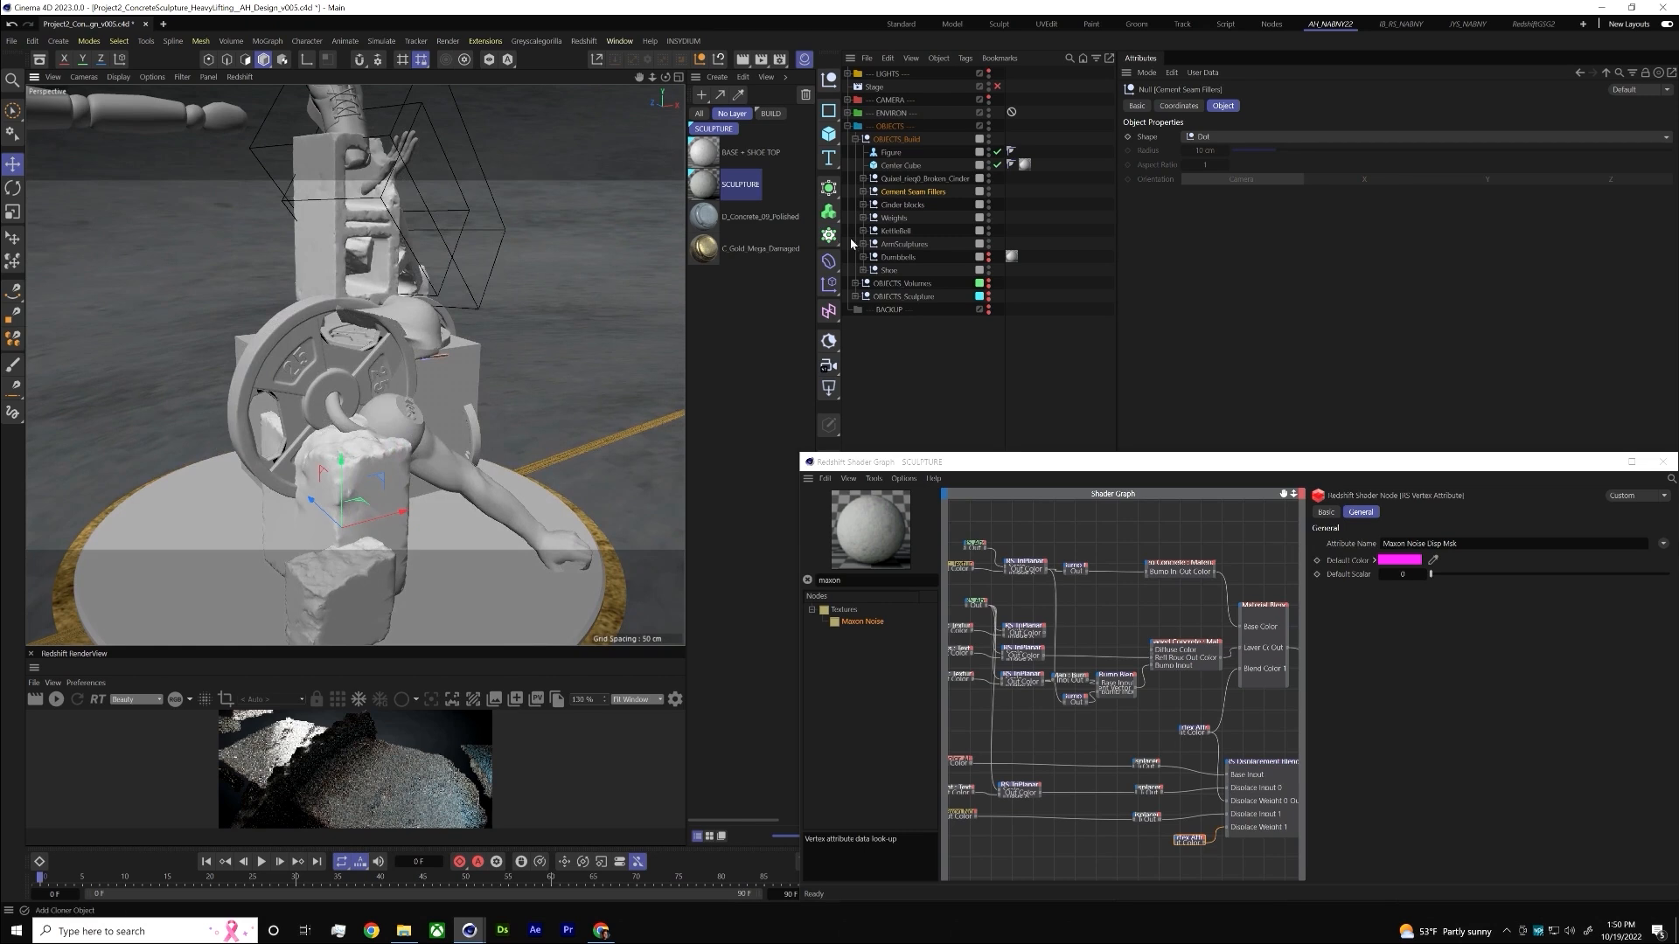
- Expand ArmSculptures and inspect the arm reach cutting cube and its Display tag
{"action": "left_click", "coordinate": [862, 244]}
{"action": "left_click", "coordinate": [945, 296]}
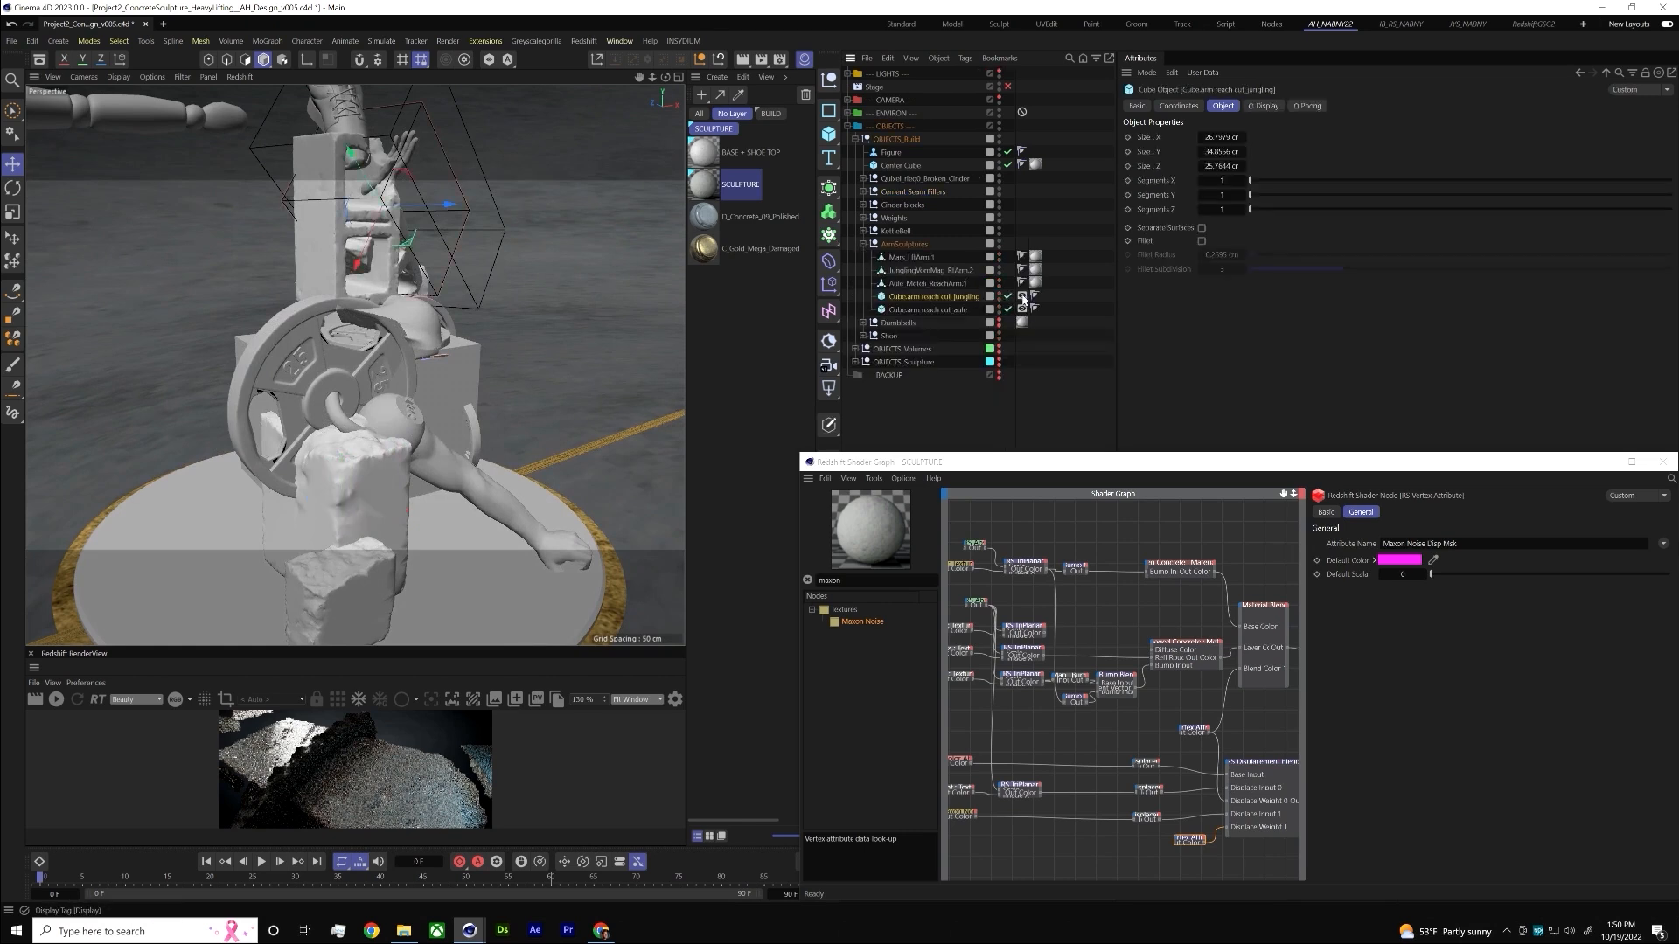
{"action": "left_click", "coordinate": [1021, 296]}
{"action": "left_click", "coordinate": [971, 297]}
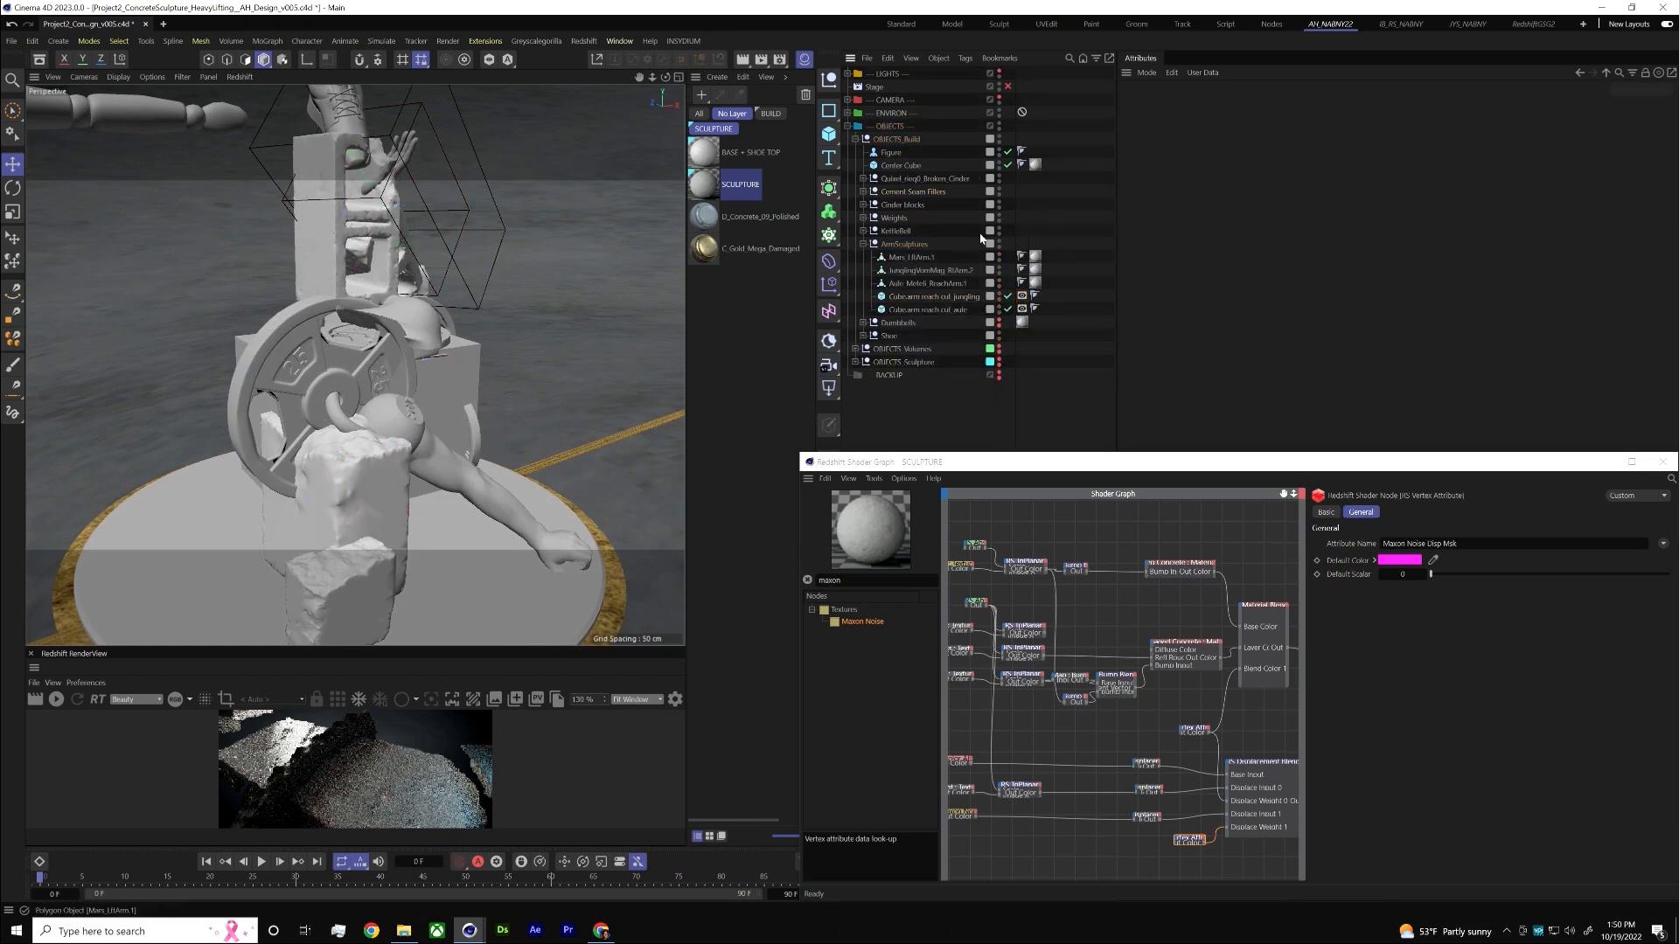
- Review the cutting cube's Display tag with Lines shading and Wireframe style, toggling its use off and on, and examine the arms
{"action": "left_click", "coordinate": [965, 59]}
{"action": "mouse_move", "coordinate": [1023, 218]}
{"action": "left_click", "coordinate": [1093, 156]}
{"action": "left_click", "coordinate": [1091, 154]}
{"action": "left_click", "coordinate": [1023, 297]}
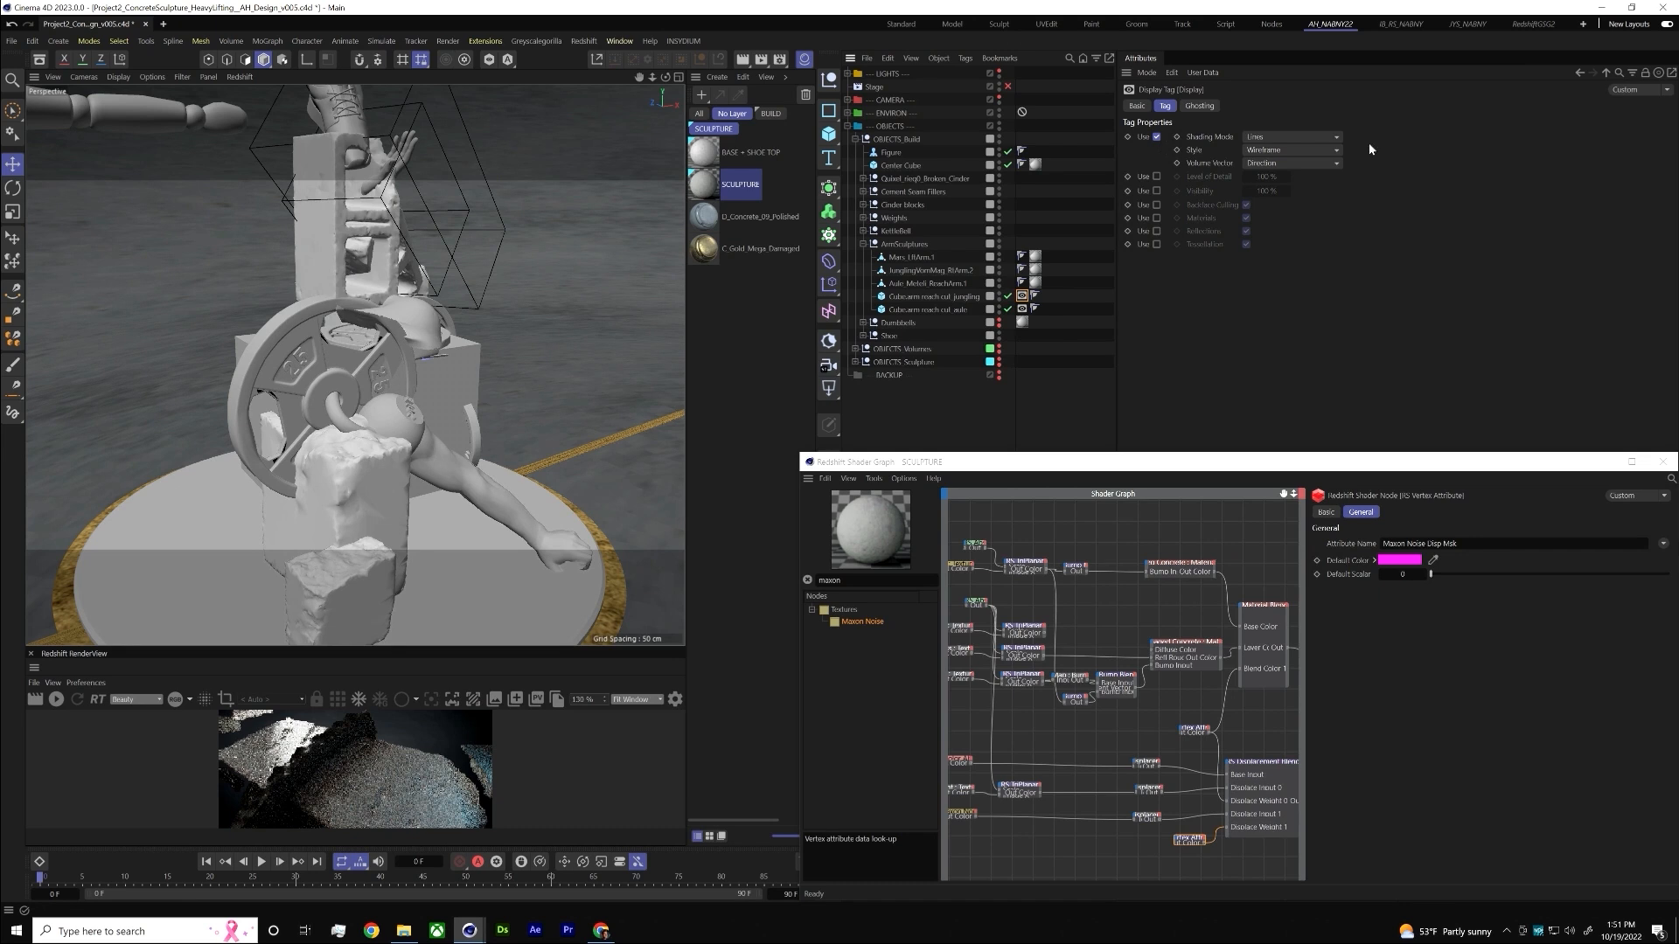
{"action": "left_click", "coordinate": [1157, 137]}
{"action": "left_click", "coordinate": [1156, 138]}
{"action": "left_click_drag", "start_coordinate": [544, 224], "coordinate": [257, 169], "text": "alt"}
{"action": "left_click_drag", "start_coordinate": [374, 288], "coordinate": [466, 308], "text": "alt"}
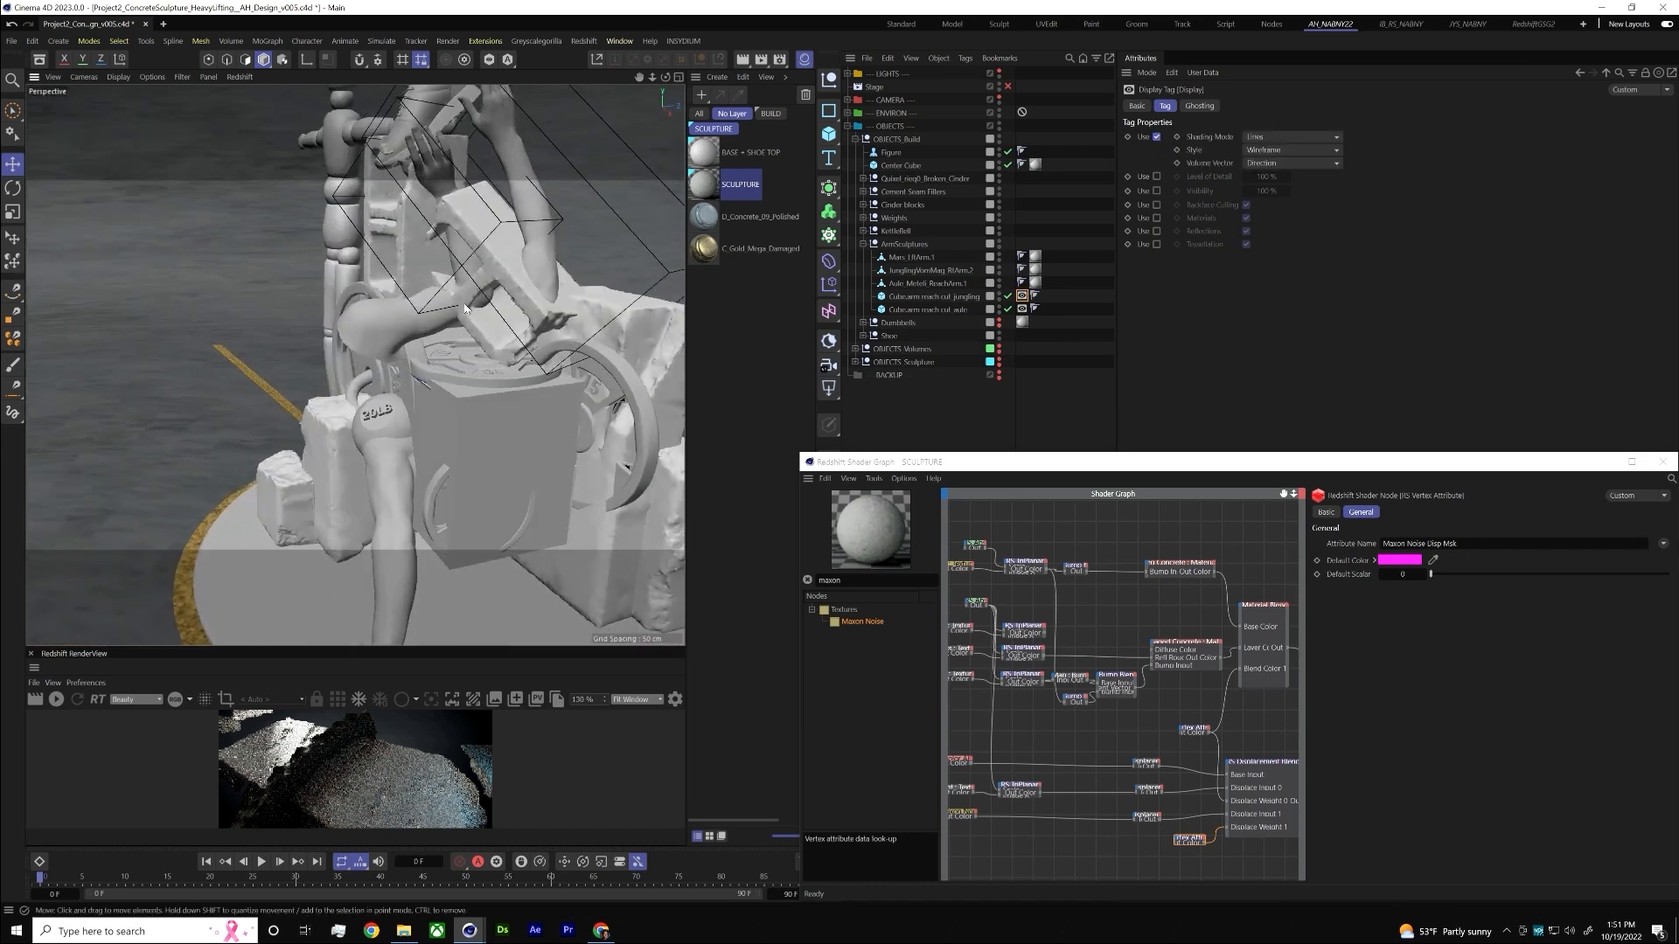
{"action": "scroll", "coordinate": [518, 297], "scroll_direction": "down", "scroll_amount": 6}
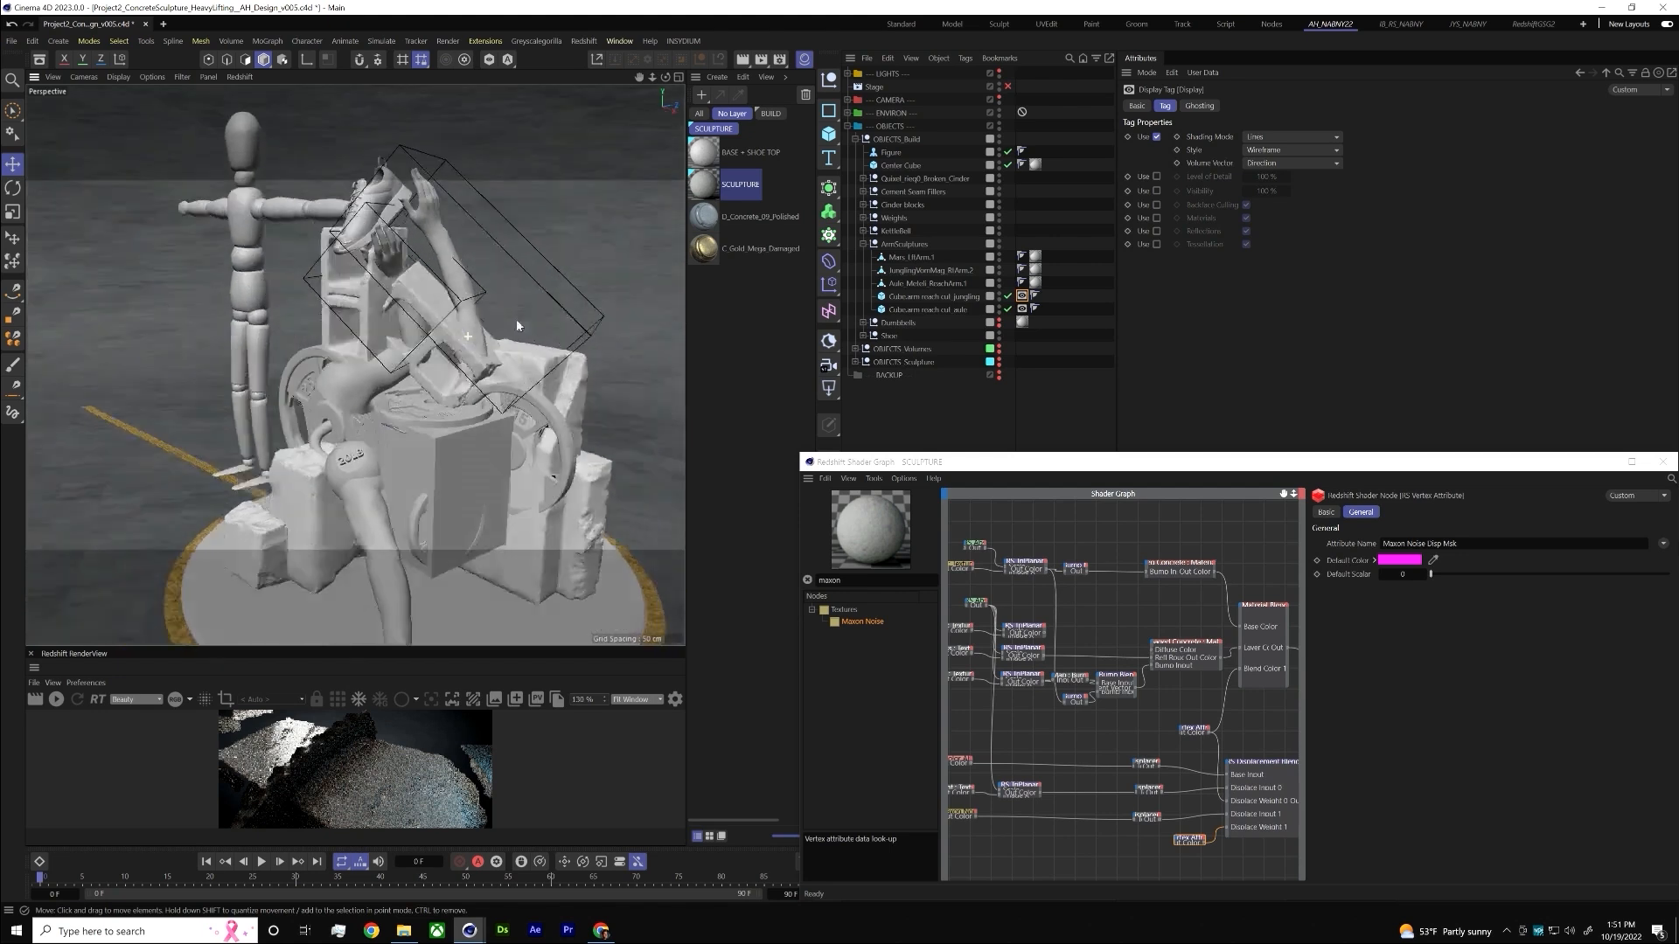
{"action": "scroll", "coordinate": [642, 367], "scroll_direction": "down", "scroll_amount": 4}
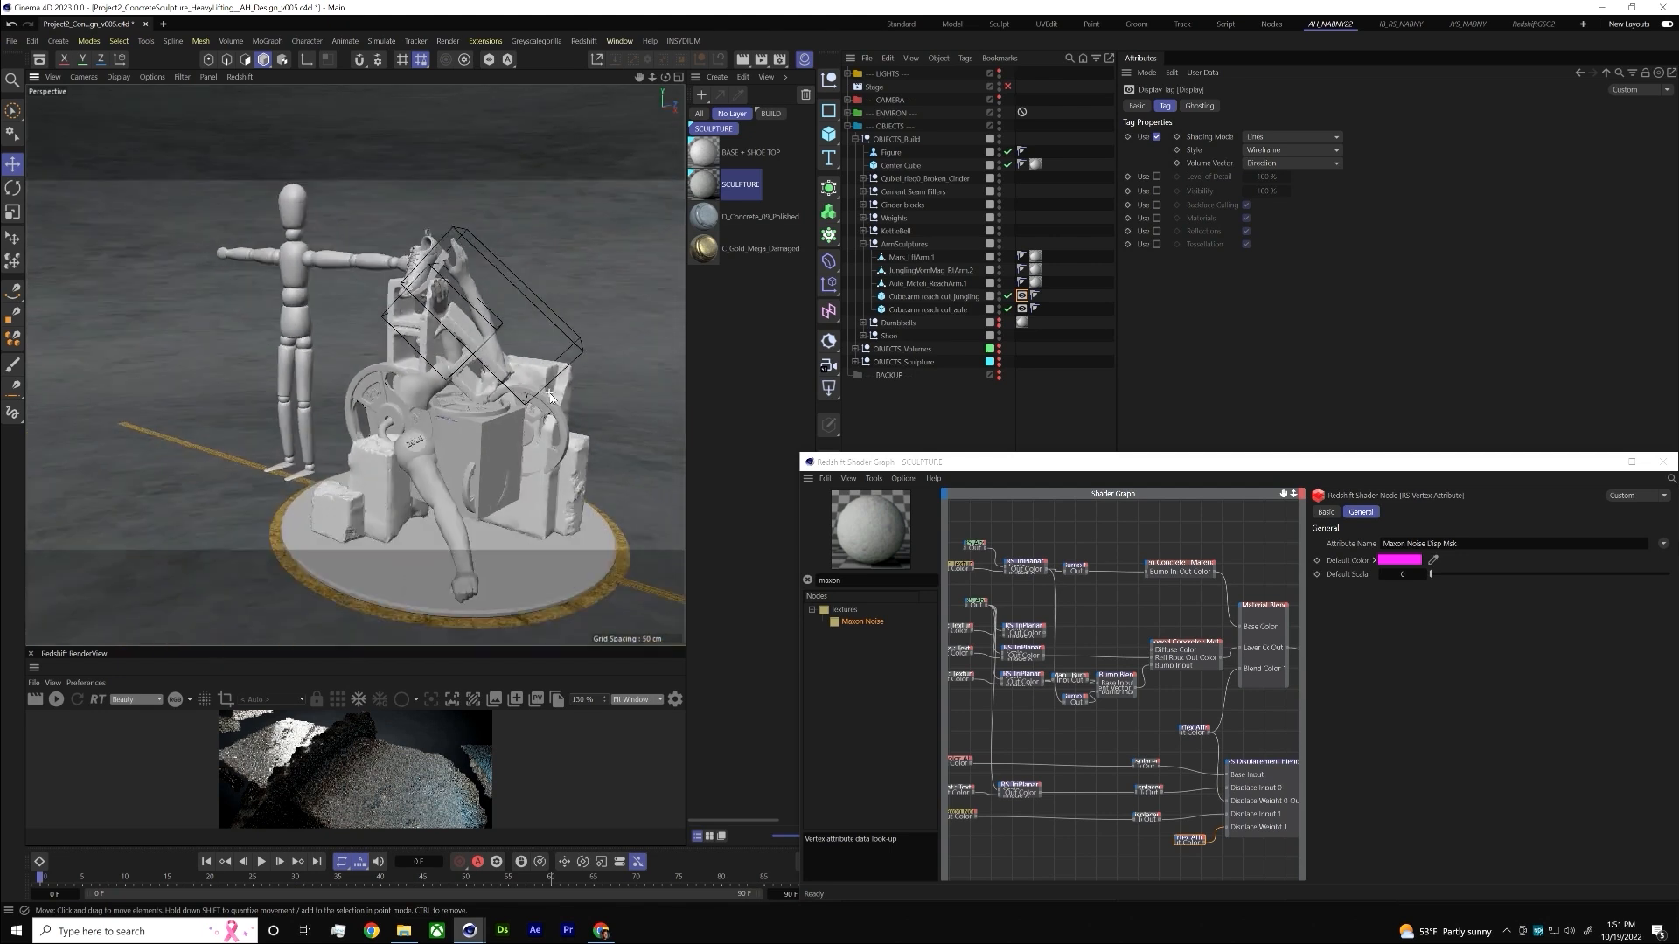
- Collapse ArmSculptures and OBJECTS_Build, and hide the whole OBJECTS_Build group
{"action": "left_click", "coordinate": [862, 244]}
{"action": "left_click", "coordinate": [856, 139]}
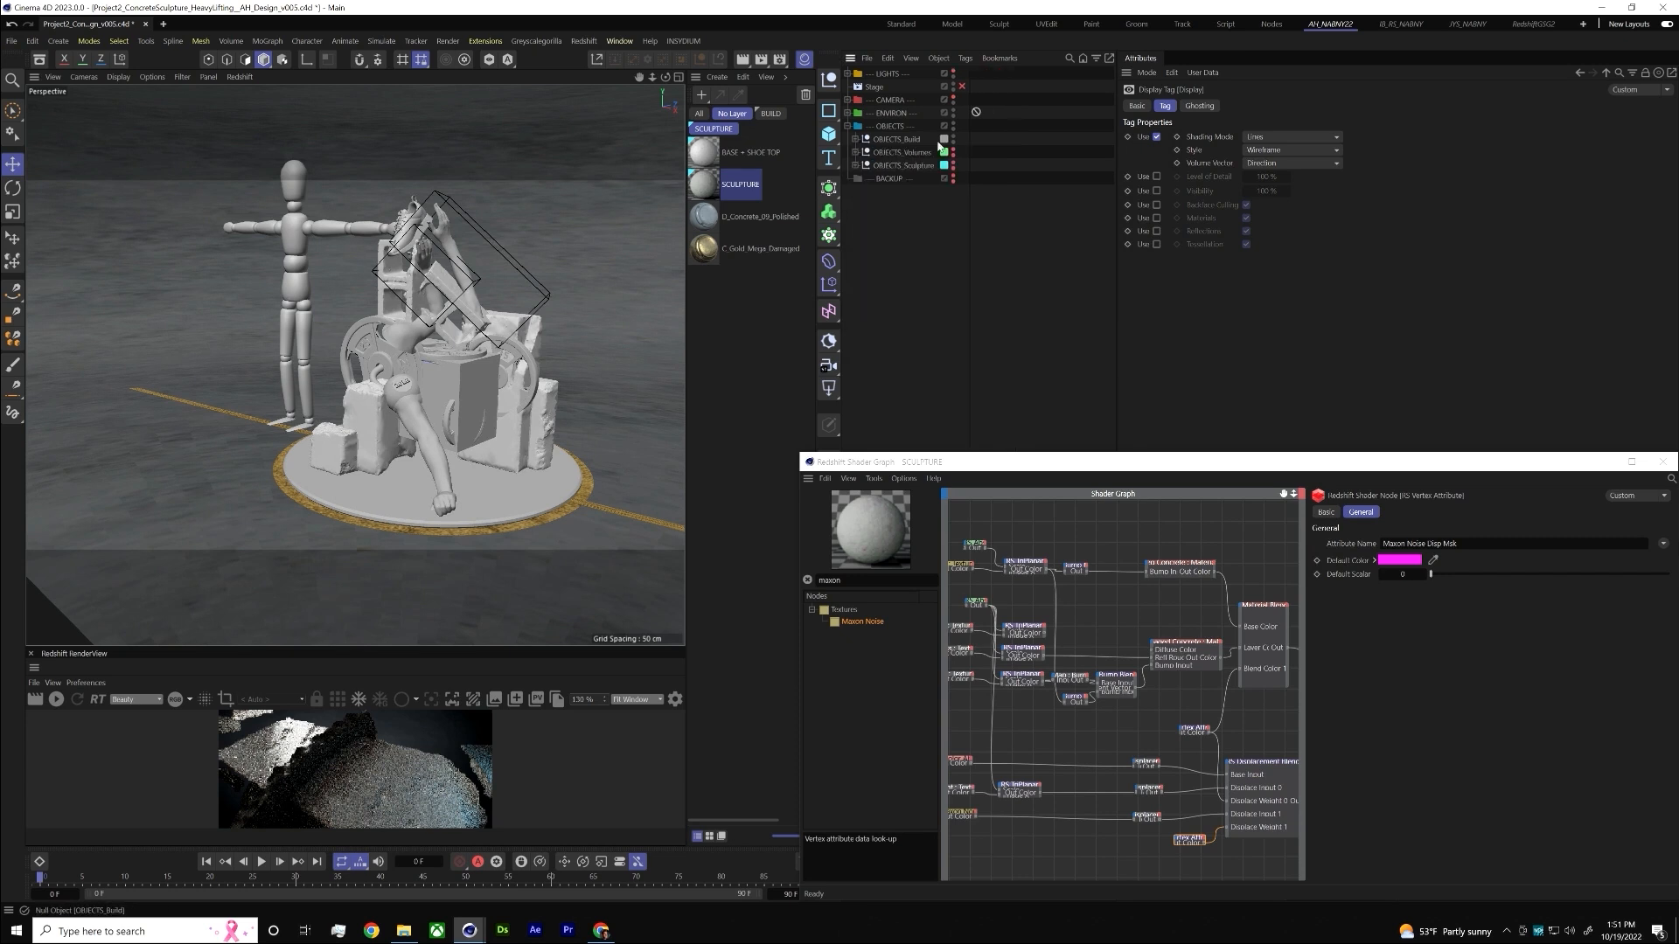
{"action": "left_click", "coordinate": [954, 140]}
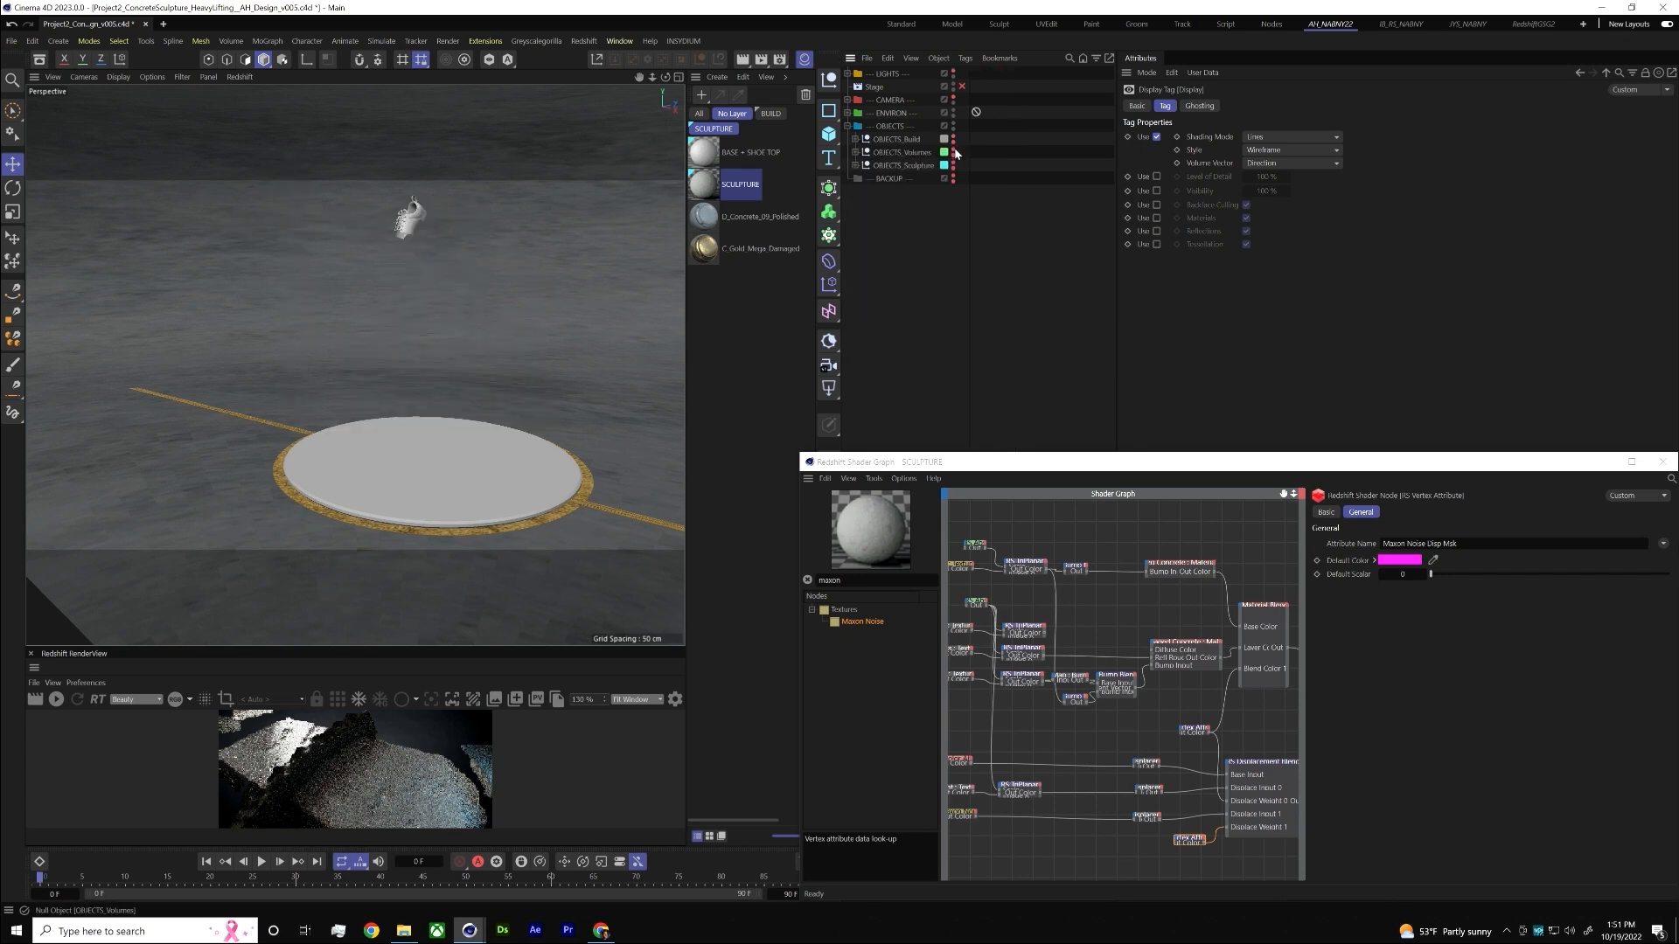
- Show the OBJECTS_Volumes group and expand it to reveal its Volume Meshers and Builders, viewing the whole sculpture
{"action": "scroll", "coordinate": [408, 216], "scroll_direction": "up", "scroll_amount": 5}
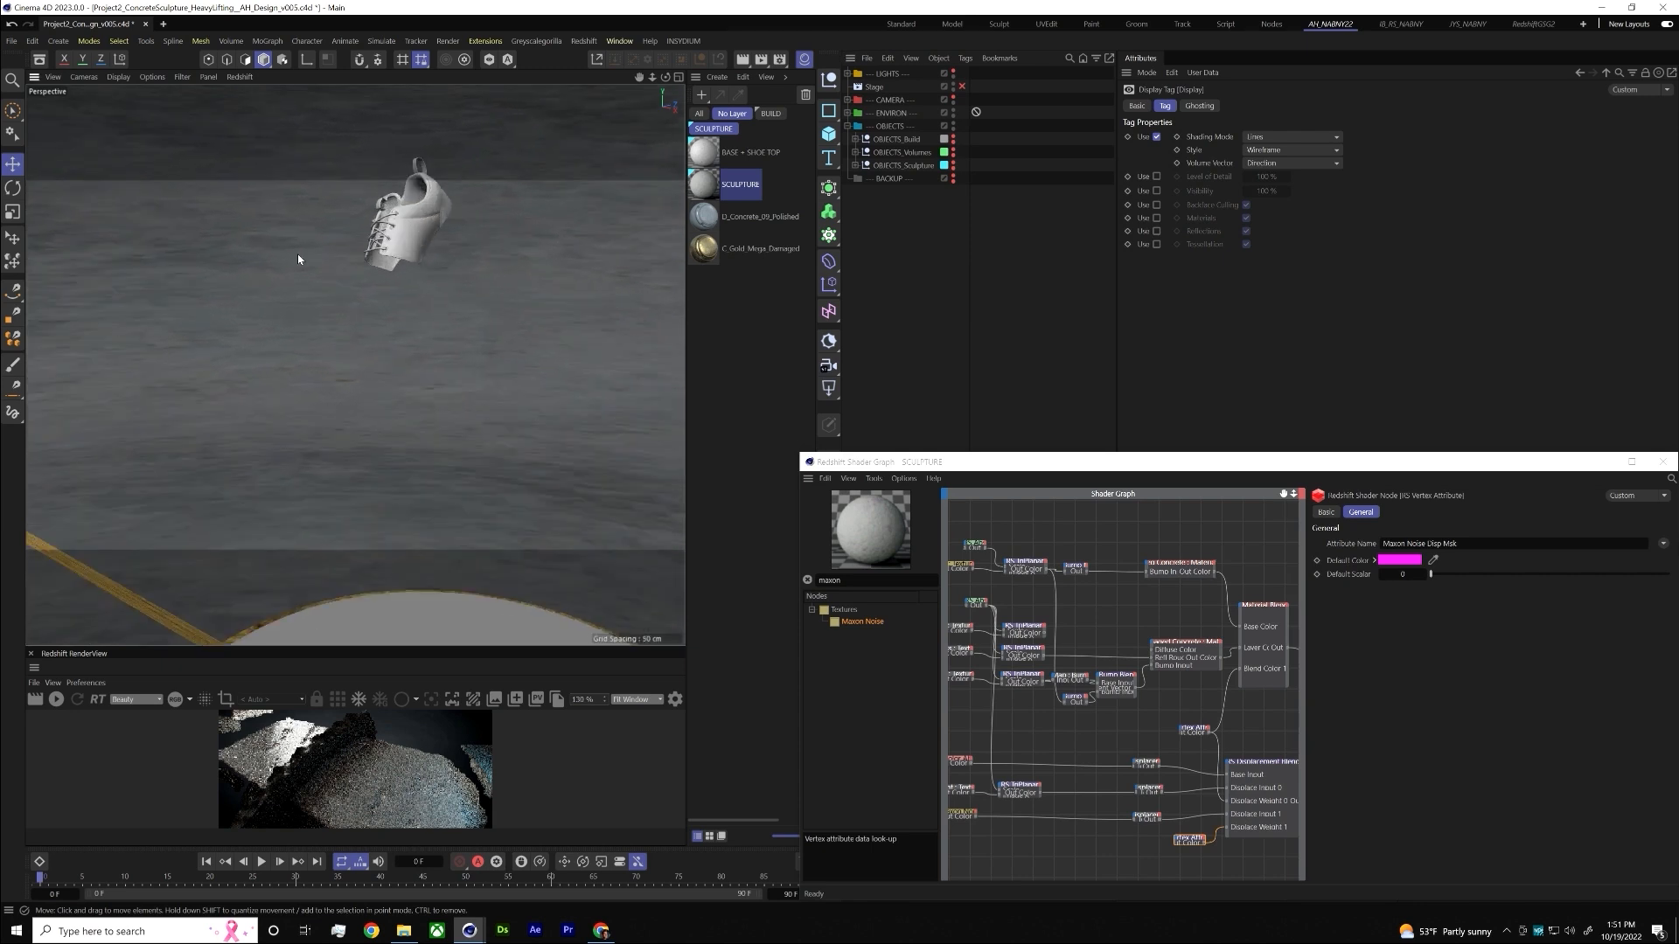
{"action": "left_click", "coordinate": [954, 166]}
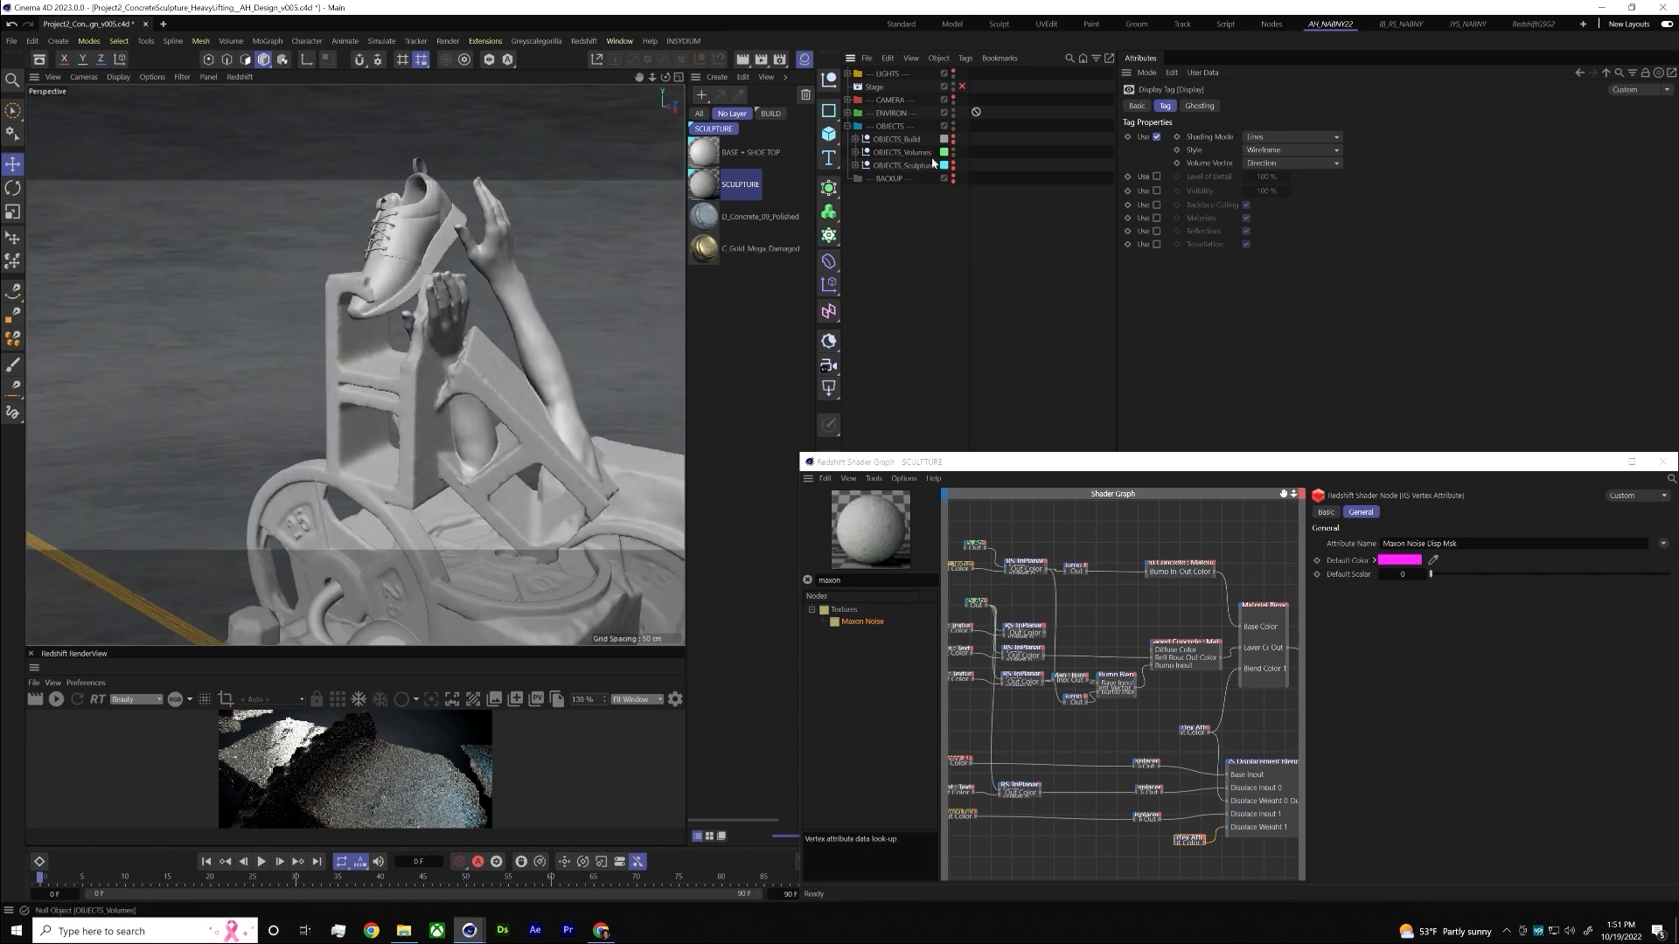
{"action": "left_click", "coordinate": [856, 153]}
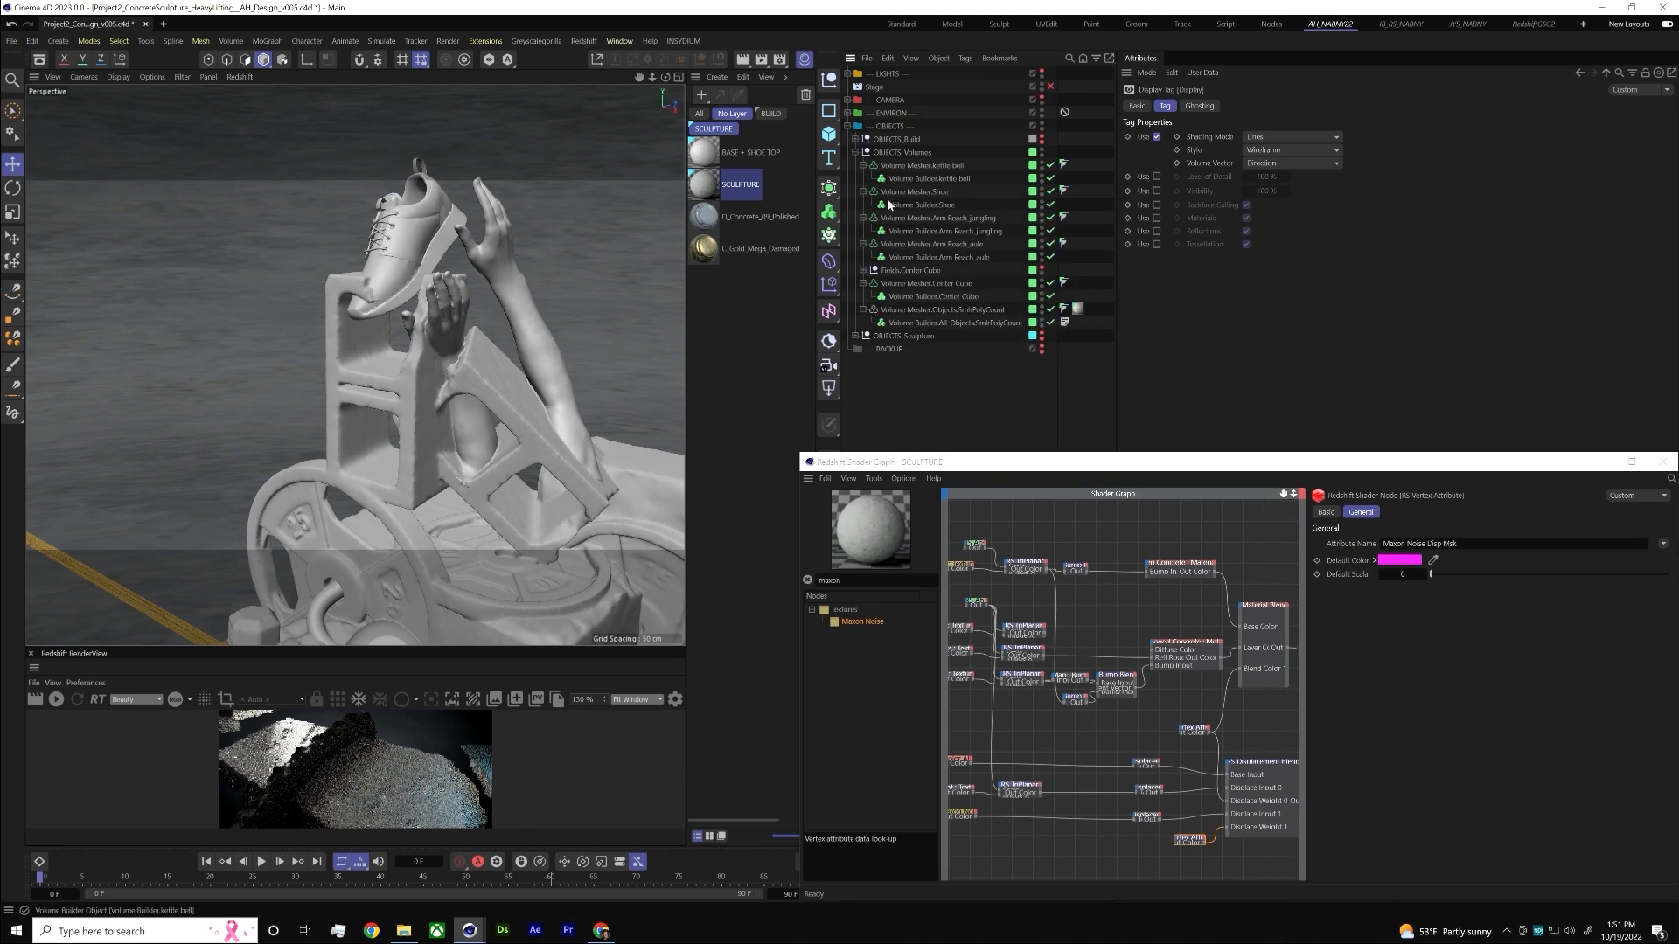
{"action": "scroll", "coordinate": [498, 312], "scroll_direction": "down", "scroll_amount": 3}
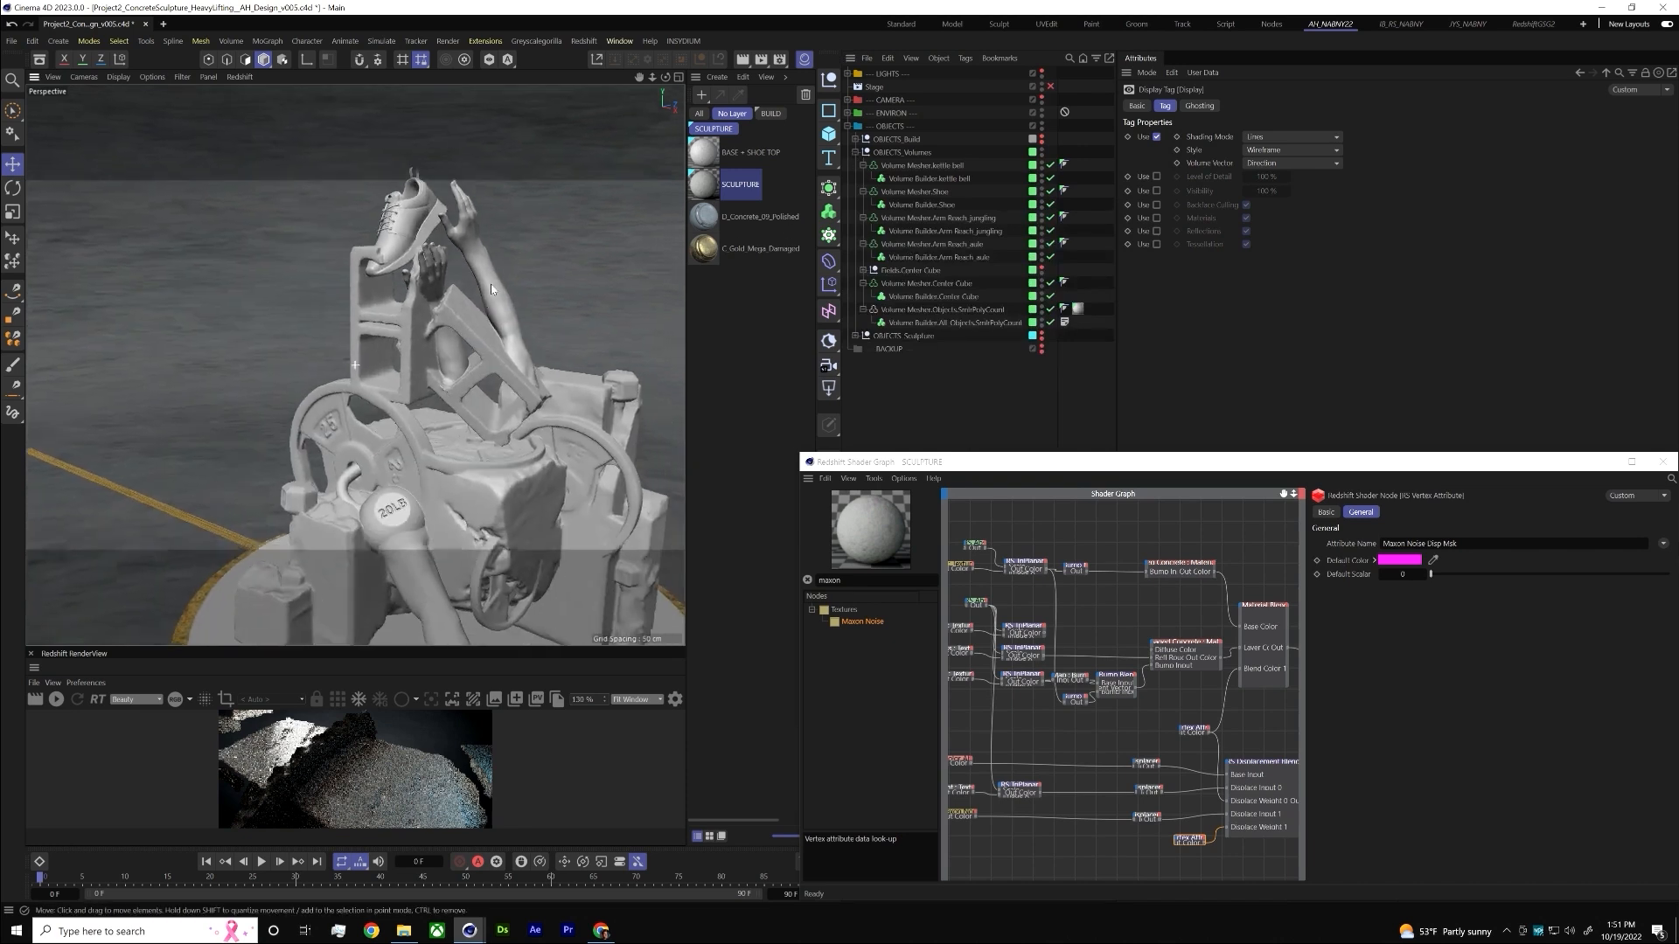
{"action": "left_click_drag", "start_coordinate": [491, 290], "coordinate": [503, 358], "text": "alt"}
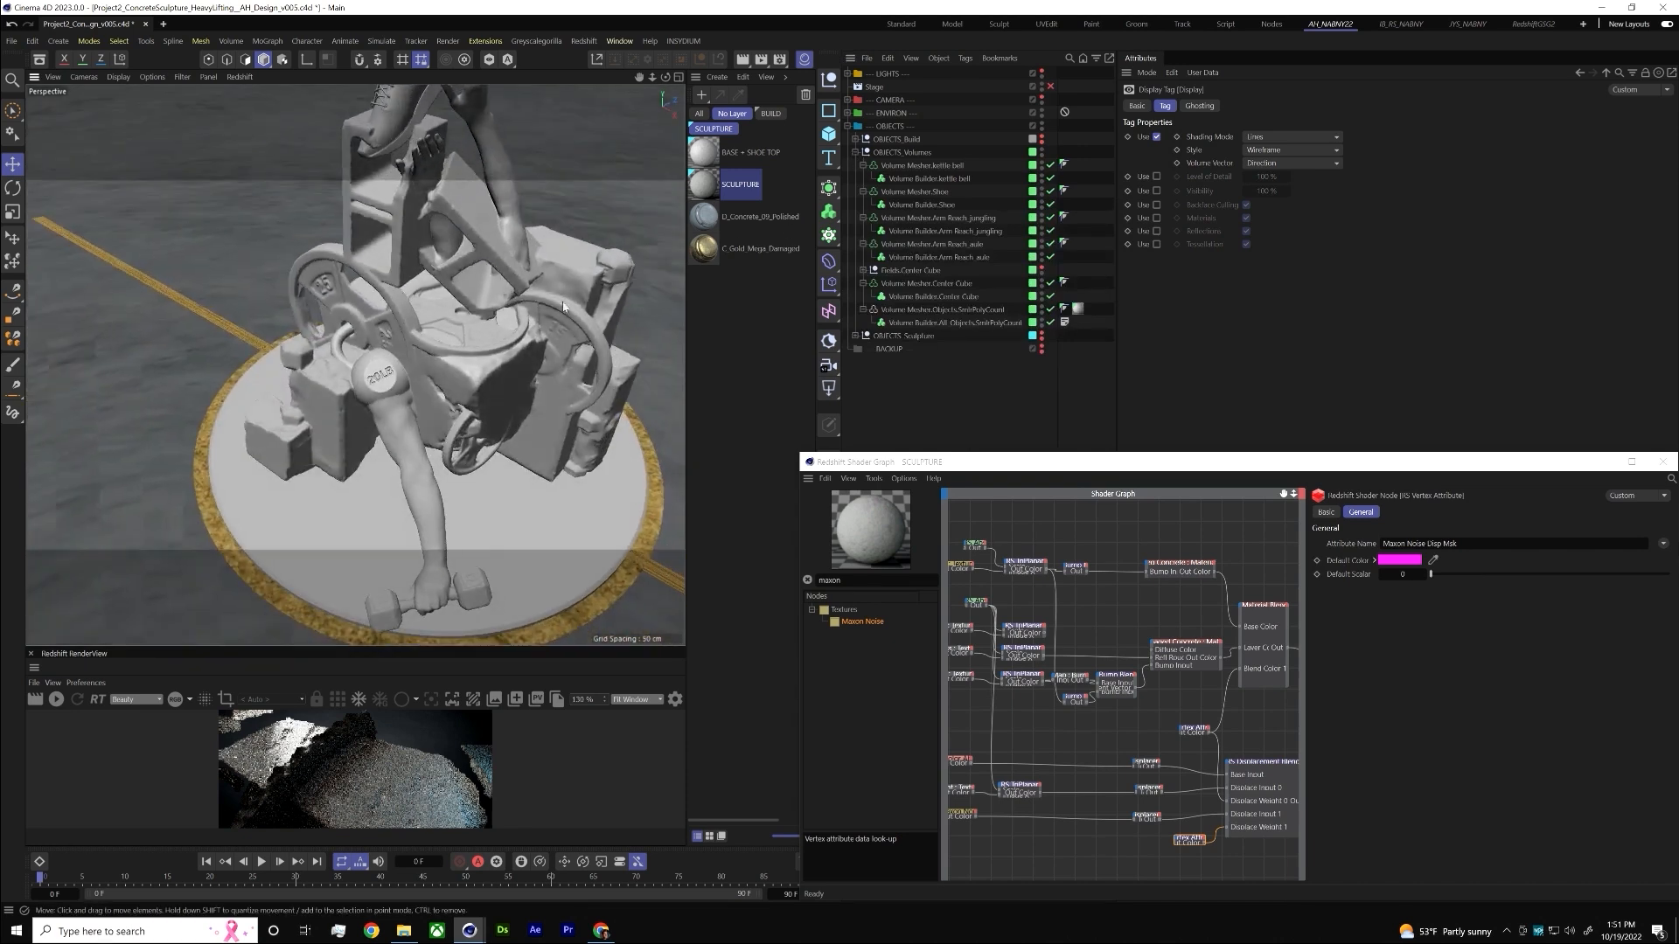
- Disable every Volume Mesher and Builder except the kettle bell's, and turn off the kettle bell builder's Cache Layer
{"action": "left_click", "coordinate": [1051, 323]}
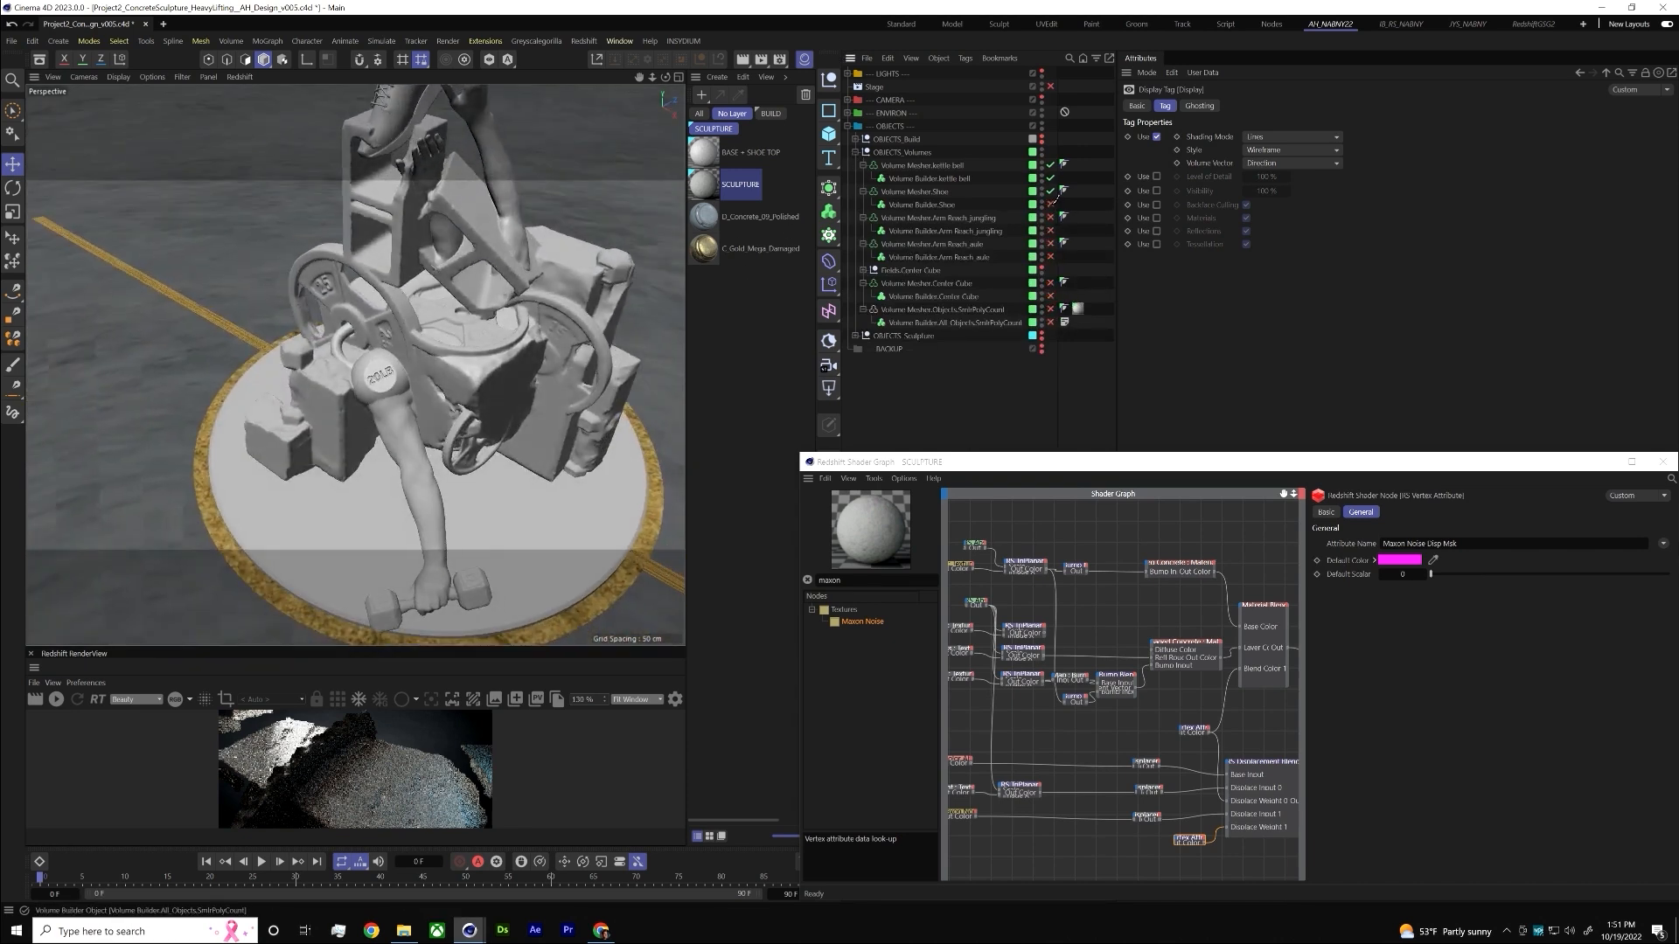
{"action": "scroll", "coordinate": [387, 385], "scroll_direction": "up", "scroll_amount": 10}
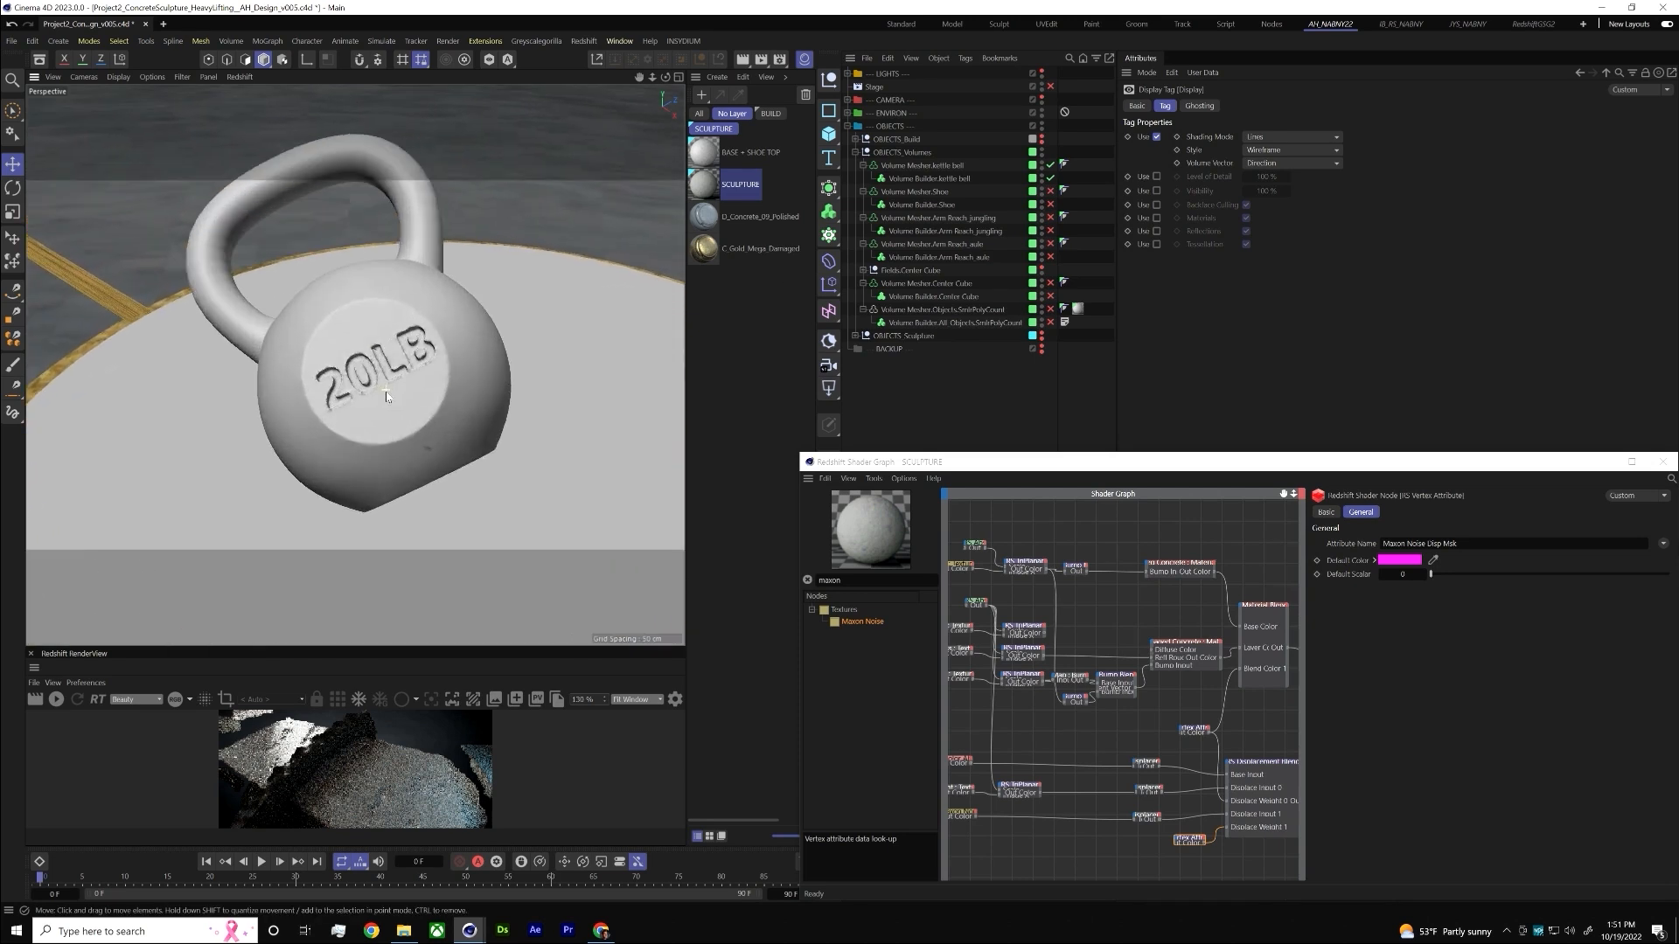
{"action": "left_click", "coordinate": [928, 178]}
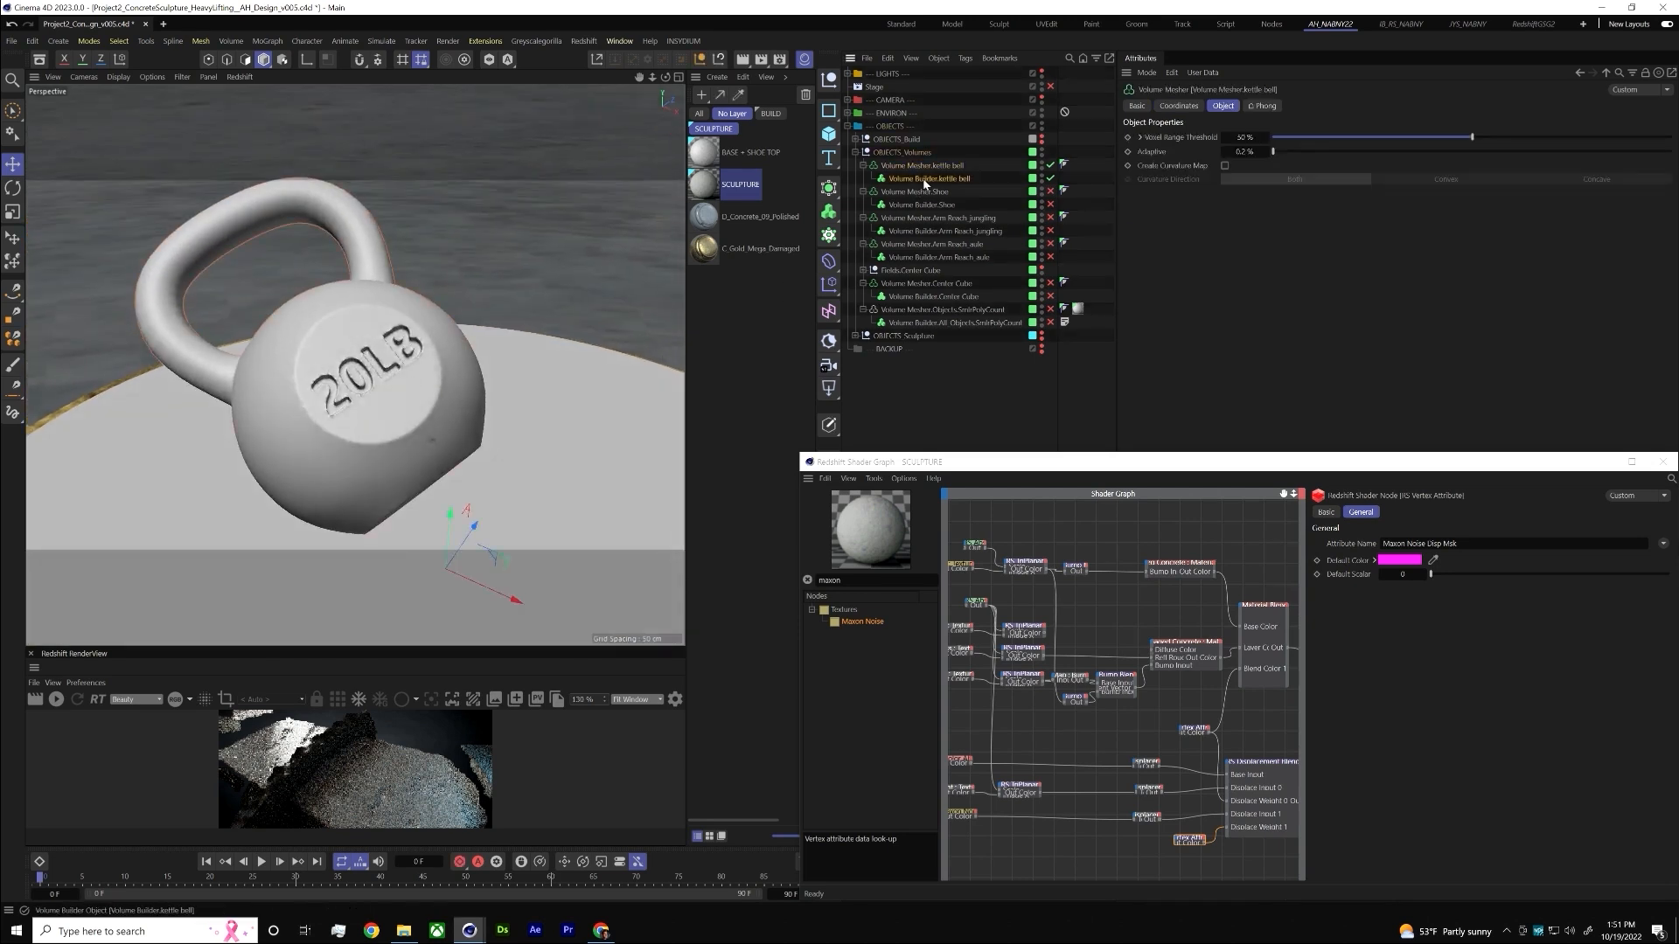
{"action": "left_click", "coordinate": [1129, 190]}
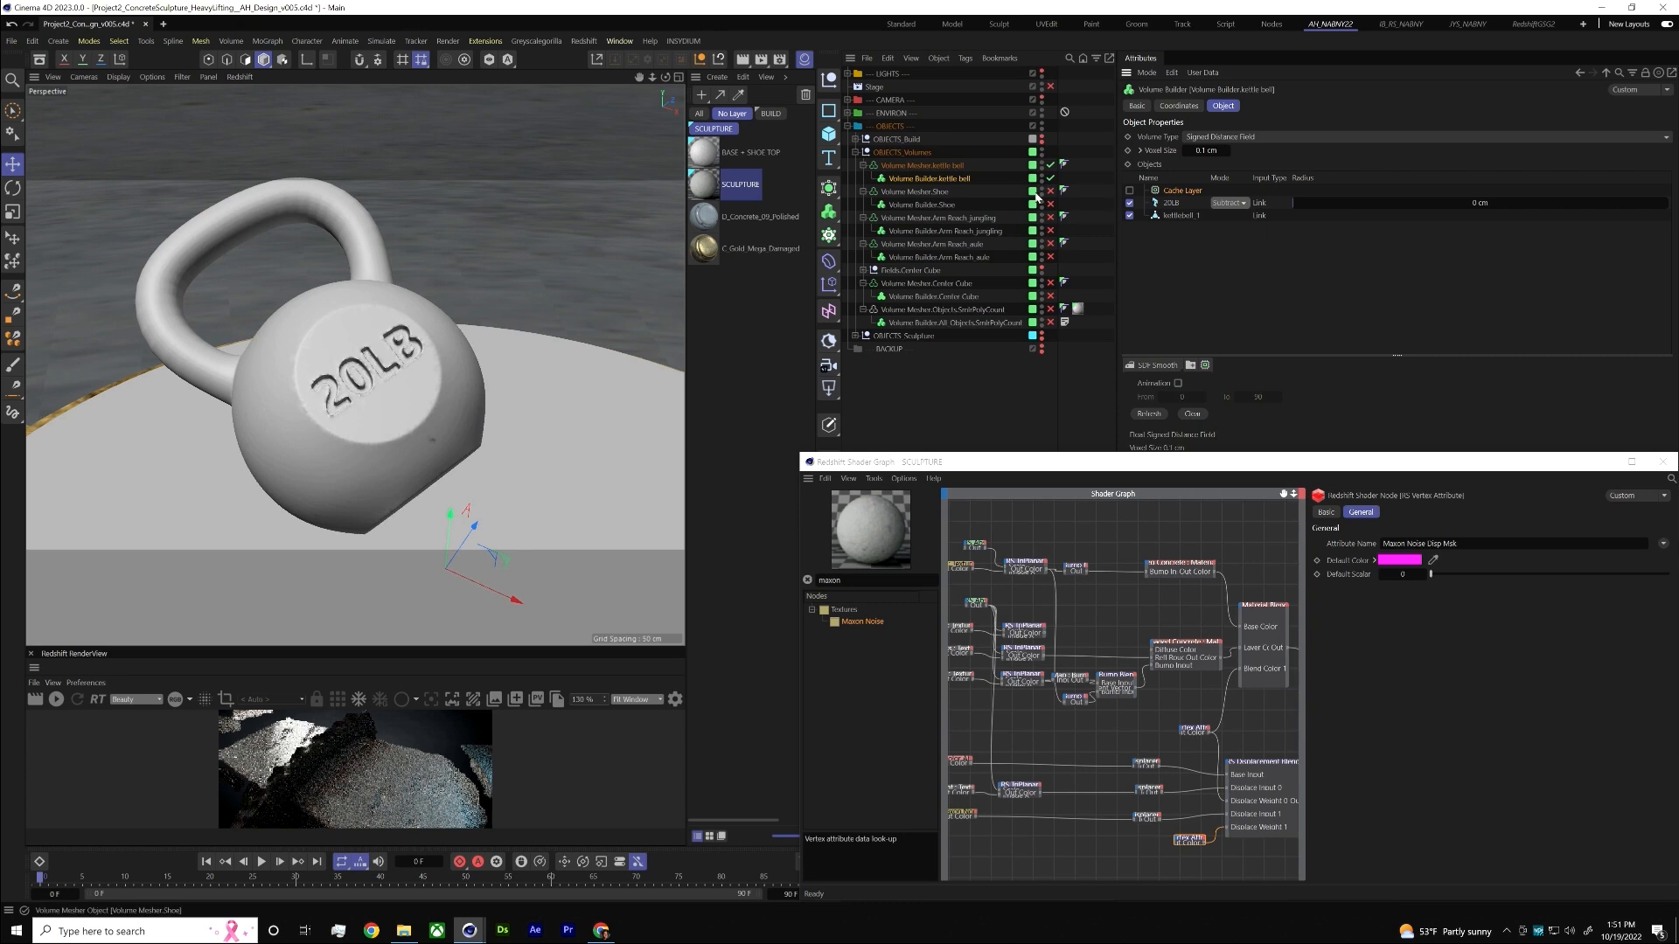
- Expand the KettleBell group in OBJECTS_Build and inspect its 20LB text object alongside the kettle bell Volume Mesher and Builder settings
{"action": "left_click", "coordinate": [855, 139]}
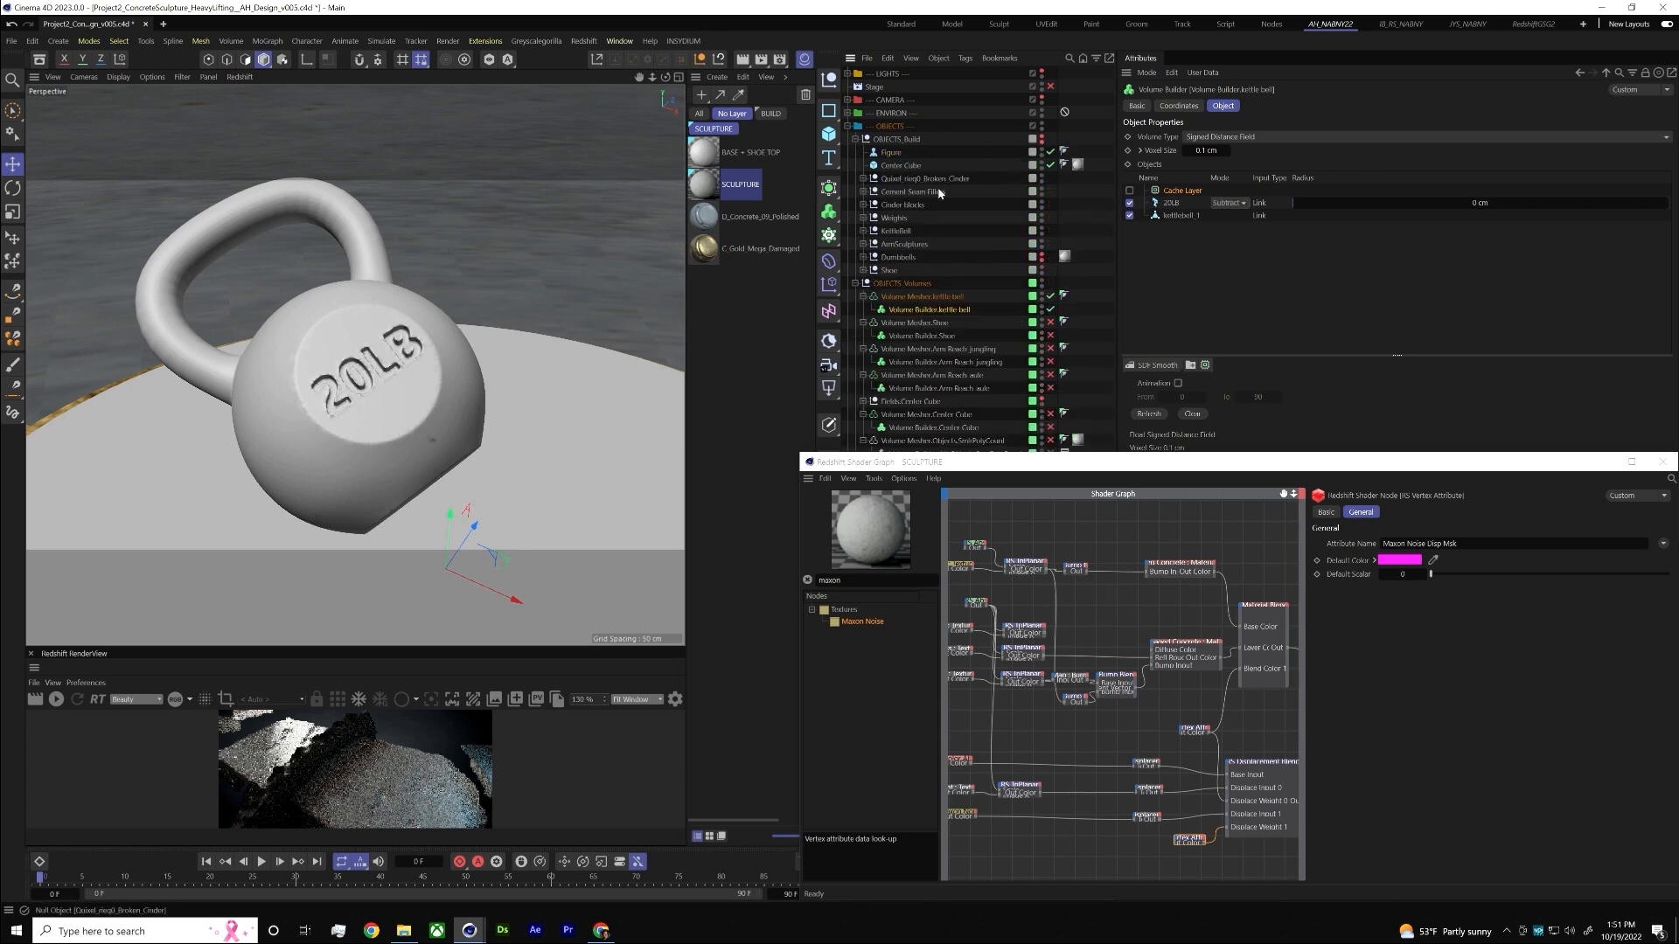
{"action": "left_click", "coordinate": [862, 231]}
{"action": "left_click", "coordinate": [906, 243]}
{"action": "left_click", "coordinate": [905, 257]}
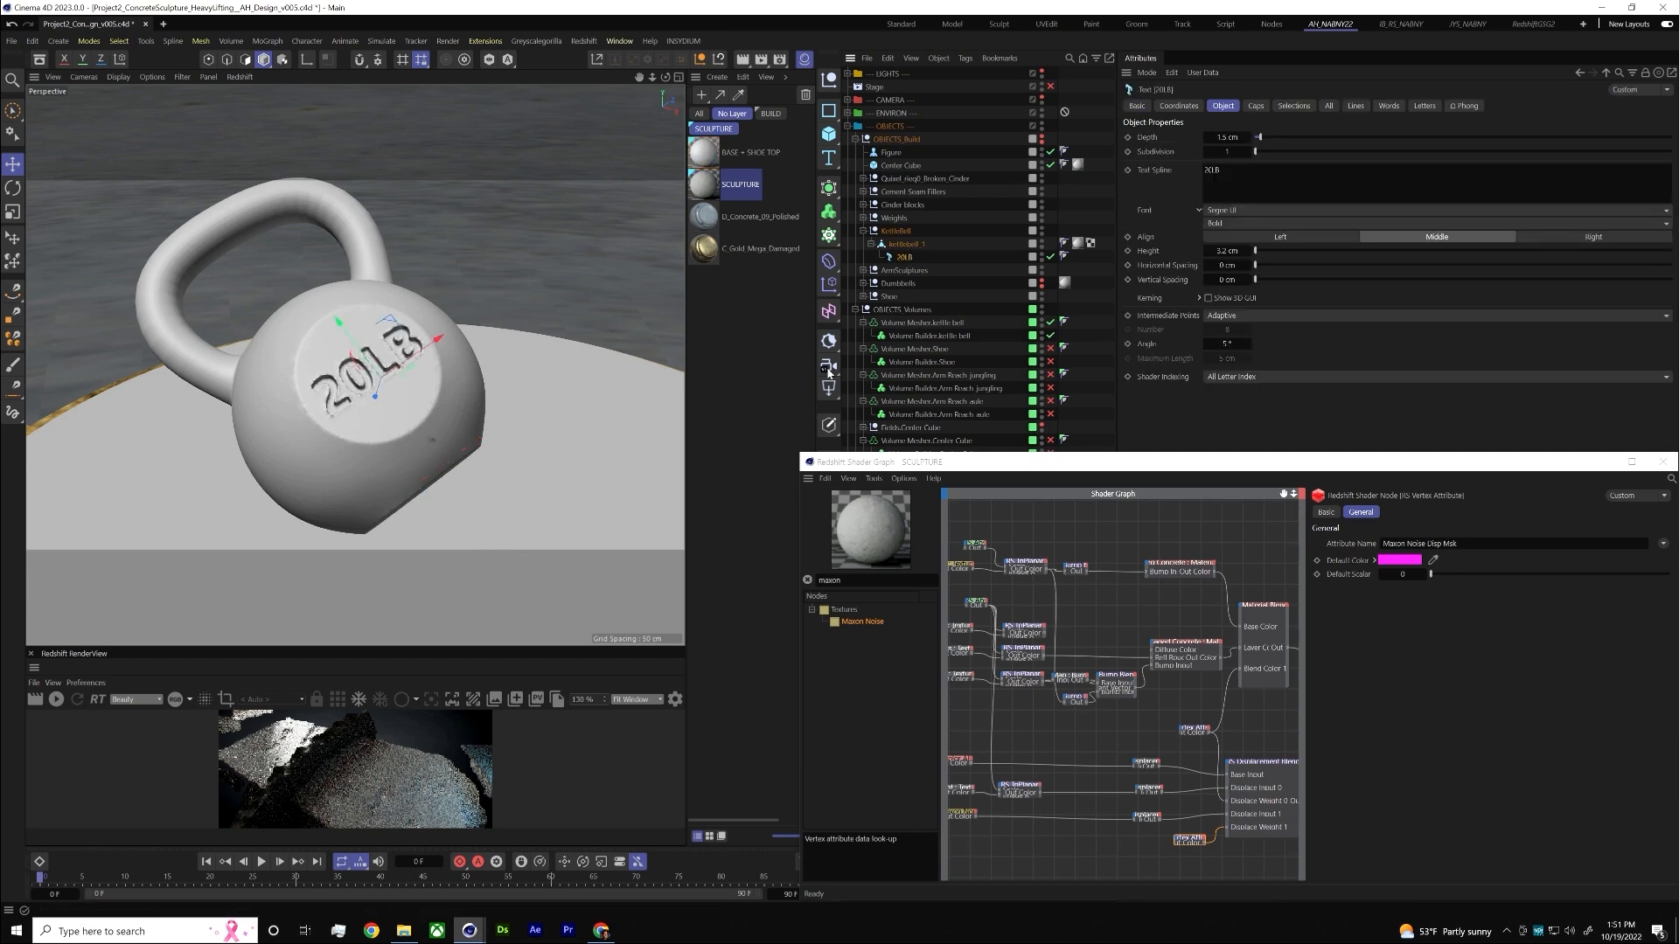
{"action": "left_click", "coordinate": [893, 323]}
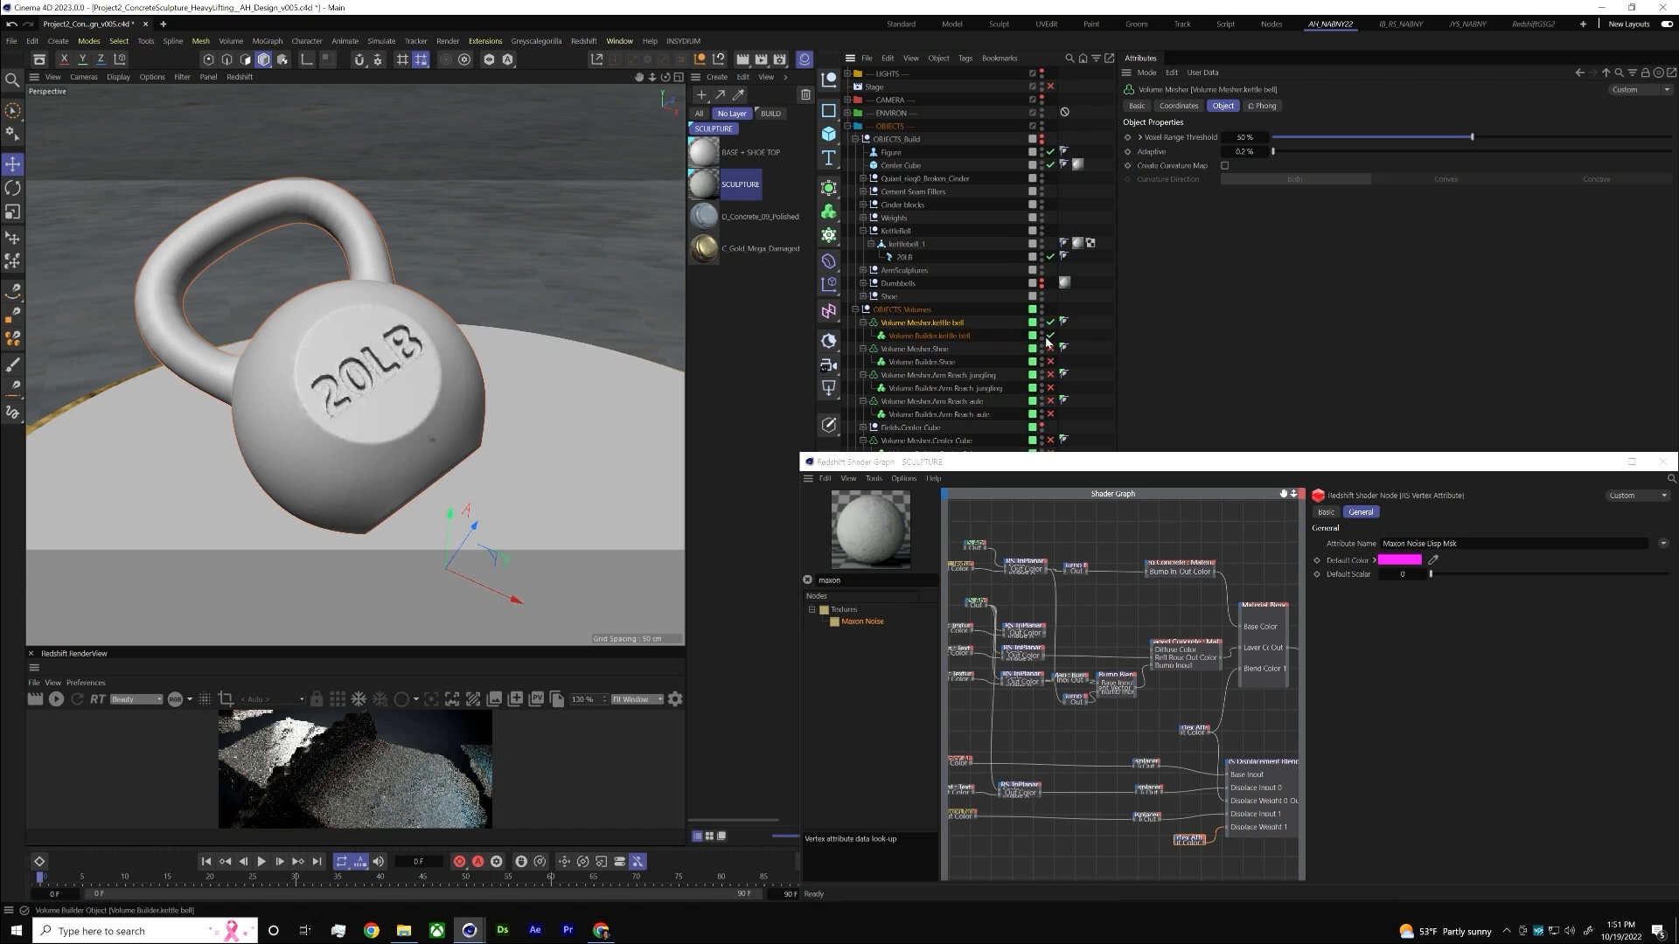
{"action": "left_click", "coordinate": [956, 332]}
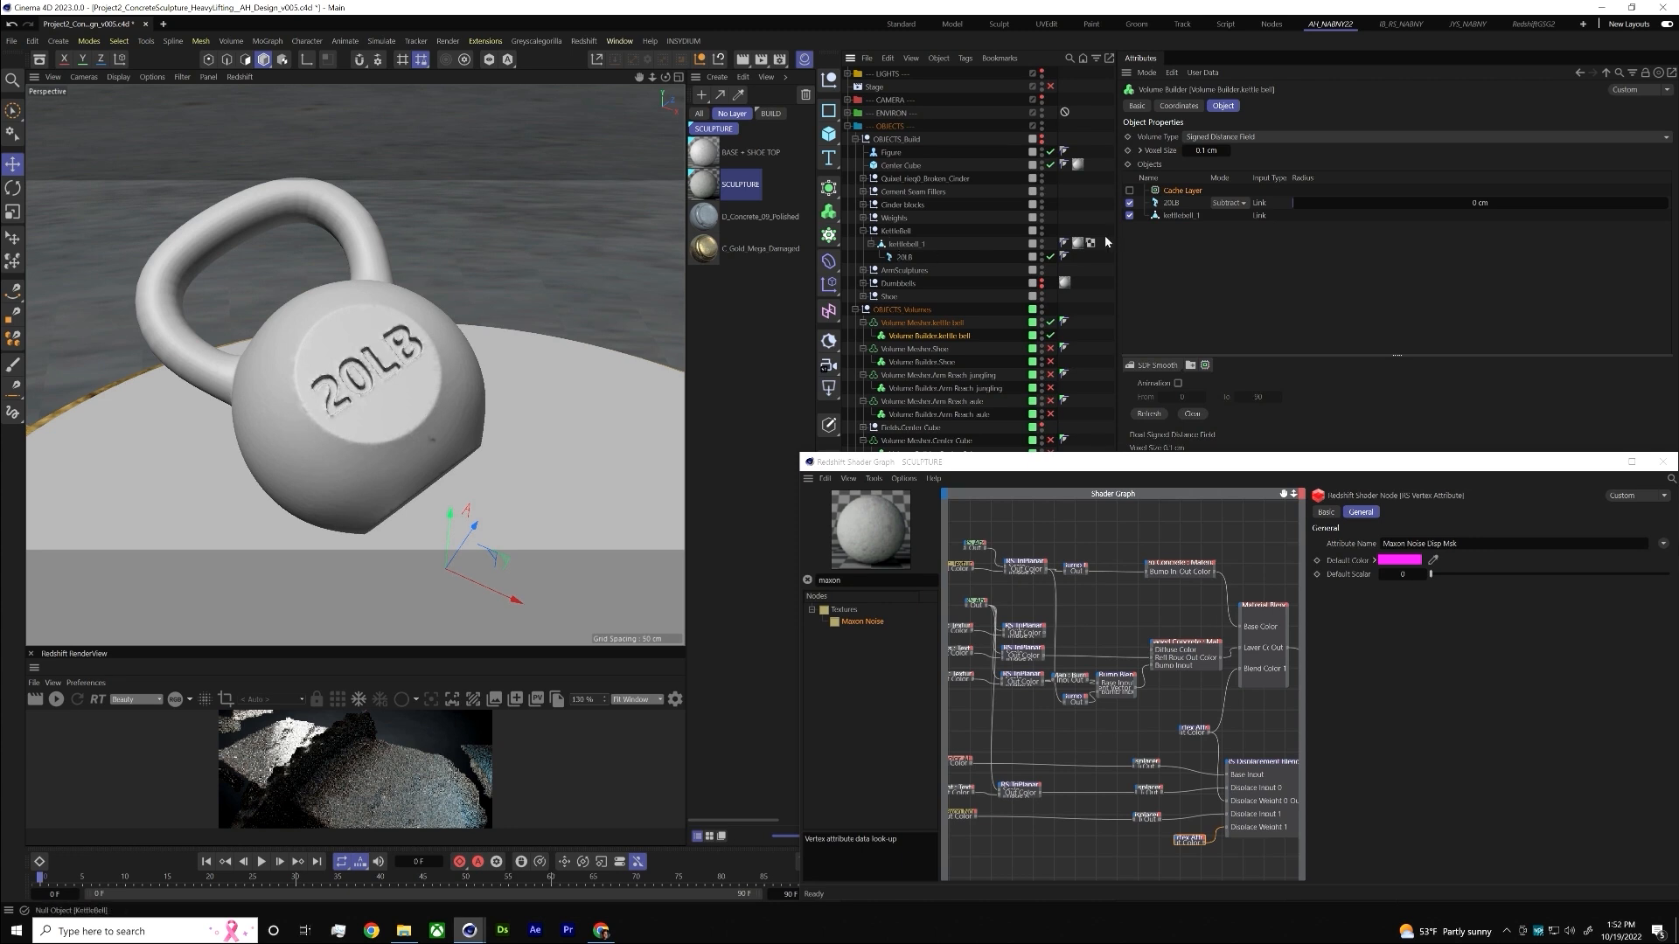
- Try the 20LB text in Union mode in the kettle bell Volume Builder, and return it to Subtract
{"action": "left_click", "coordinate": [1223, 204]}
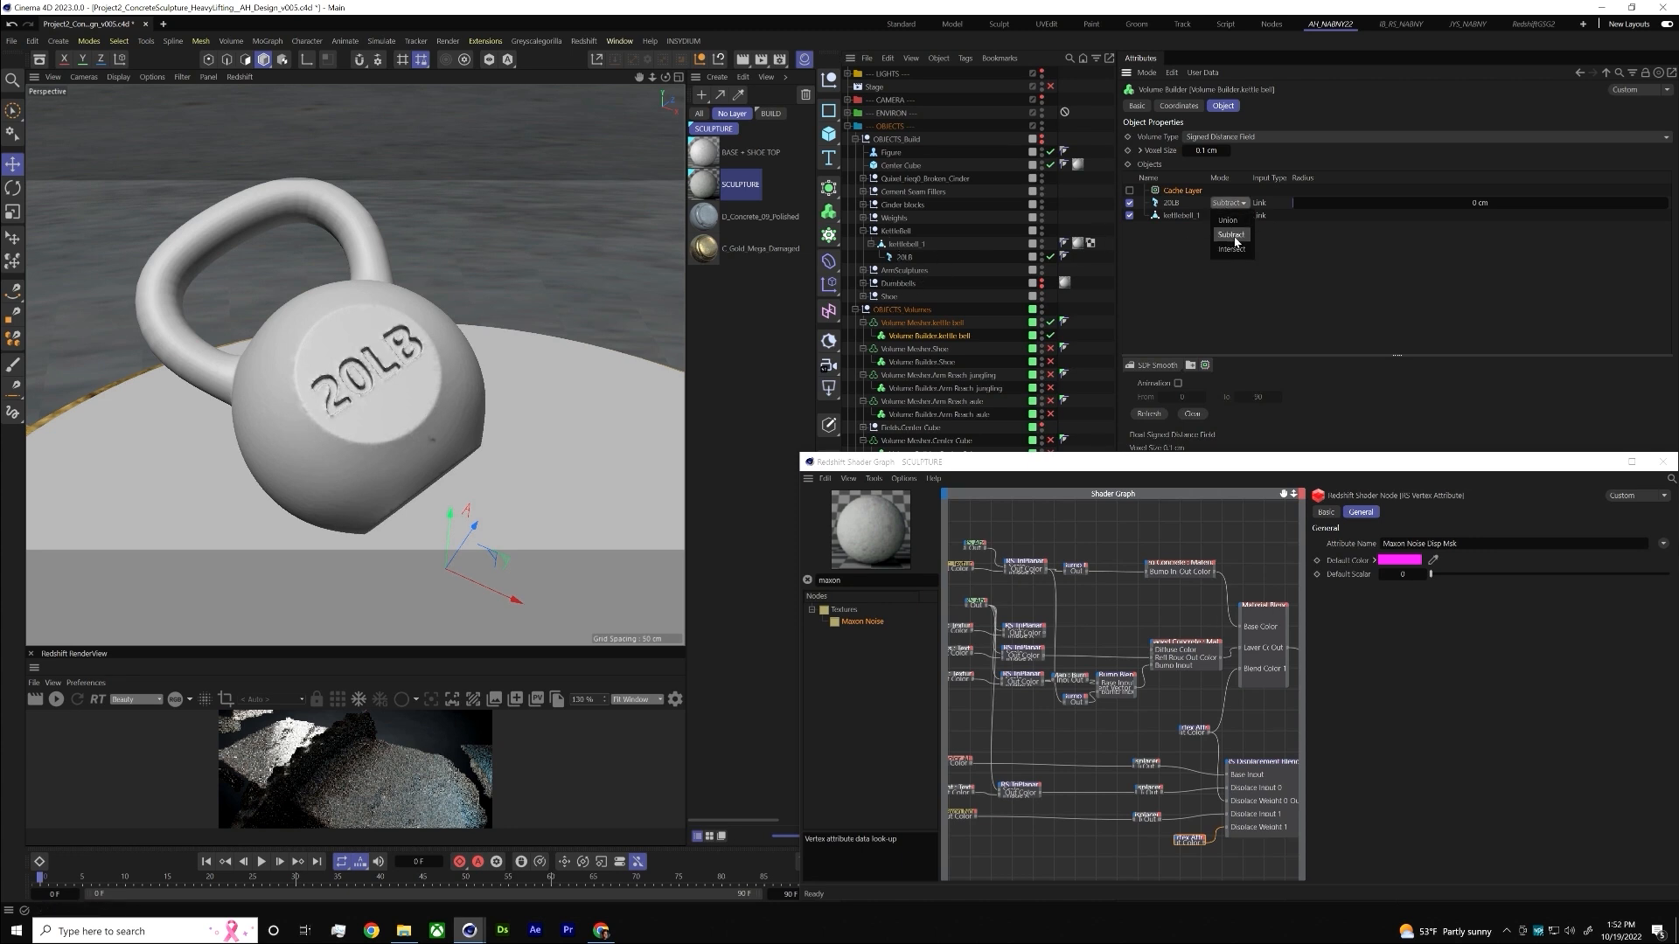
{"action": "left_click", "coordinate": [1227, 220]}
{"action": "scroll", "coordinate": [371, 400], "scroll_direction": "up", "scroll_amount": 3}
{"action": "left_click_drag", "start_coordinate": [371, 400], "coordinate": [392, 313], "text": "alt"}
{"action": "left_click", "coordinate": [1225, 203]}
{"action": "left_click", "coordinate": [1220, 249]}
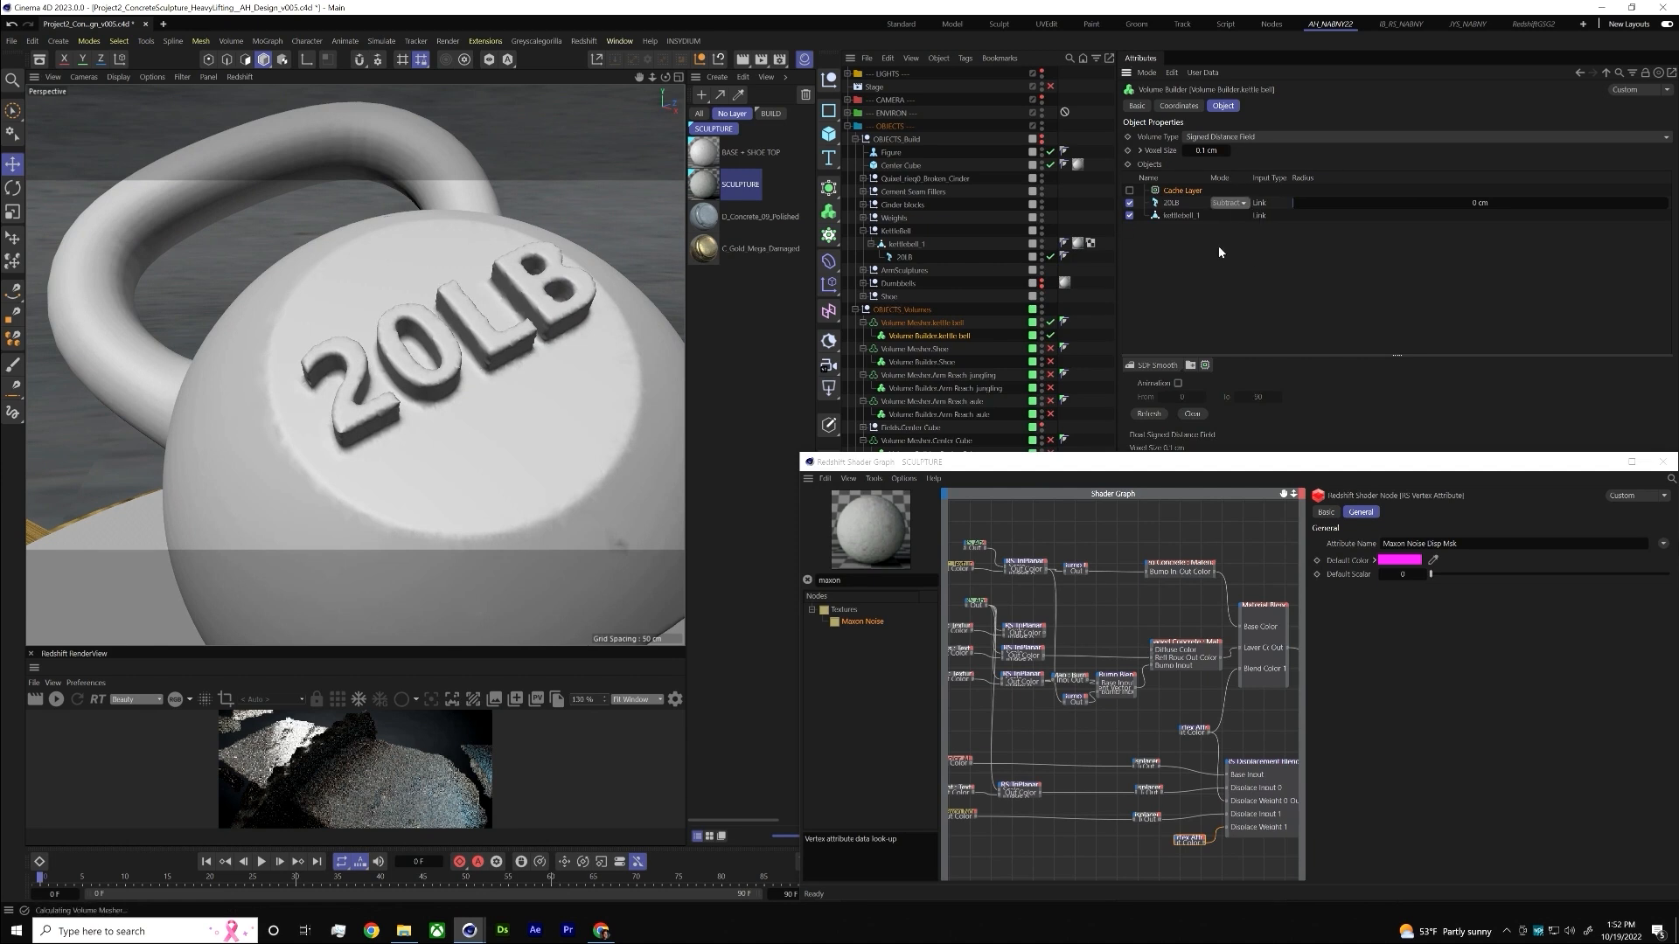
{"action": "mouse_move", "coordinate": [454, 385]}
{"action": "left_mouse_down", "text": "alt"}
{"action": "mouse_move", "coordinate": [552, 355]}
{"action": "mouse_move", "coordinate": [430, 382]}
{"action": "mouse_move", "coordinate": [448, 374]}
{"action": "left_mouse_up", "text": "alt"}
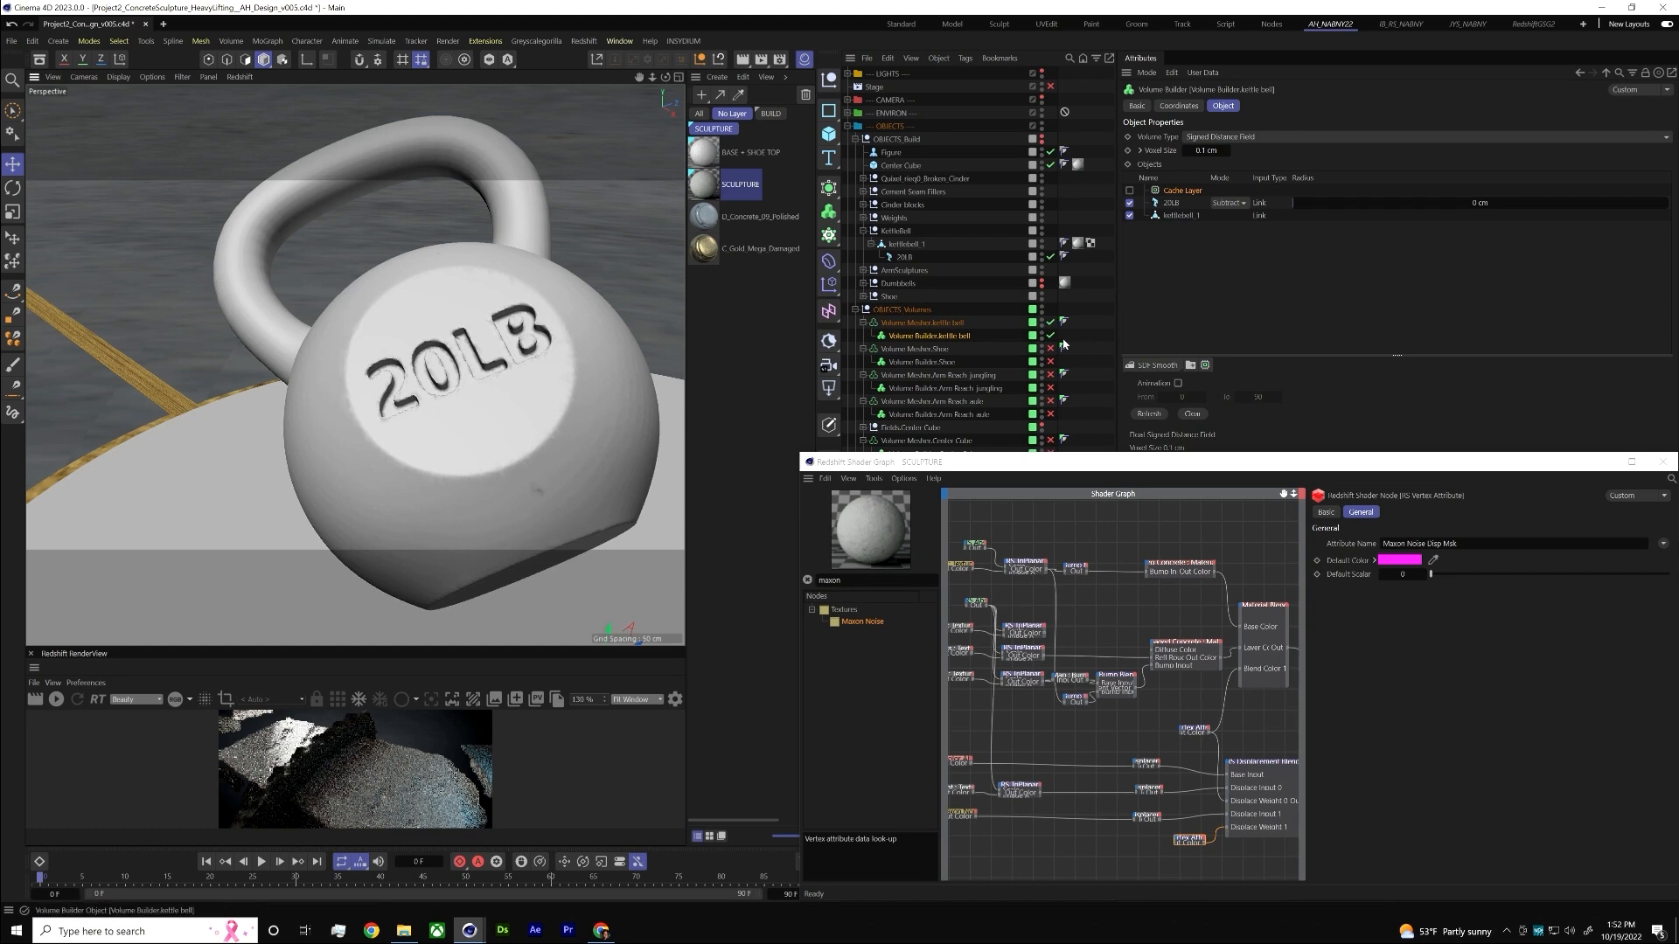
- Move the Shader Graph window out of the way of the object list and enable the Arm Reach_jungling Volume Mesher and Builder
{"action": "left_click_drag", "start_coordinate": [1121, 452], "coordinate": [1123, 595]}
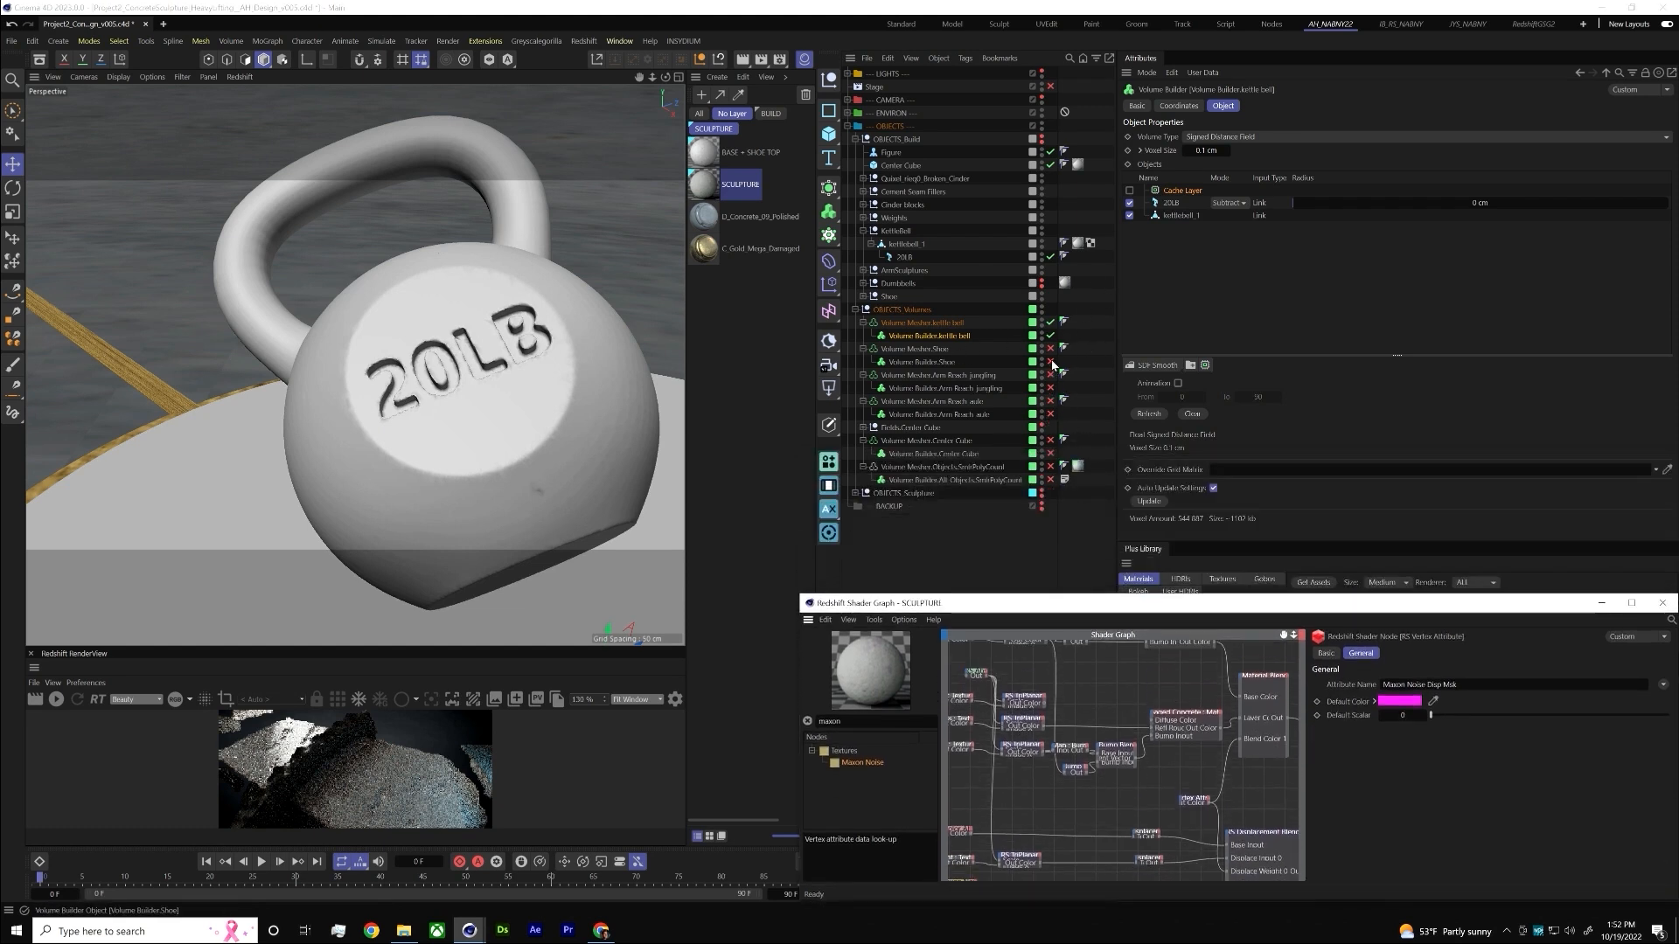
{"action": "left_click", "coordinate": [1050, 388]}
{"action": "scroll", "coordinate": [621, 444], "scroll_direction": "down", "scroll_amount": 3}
{"action": "left_click_drag", "start_coordinate": [542, 463], "coordinate": [404, 457], "text": "alt"}
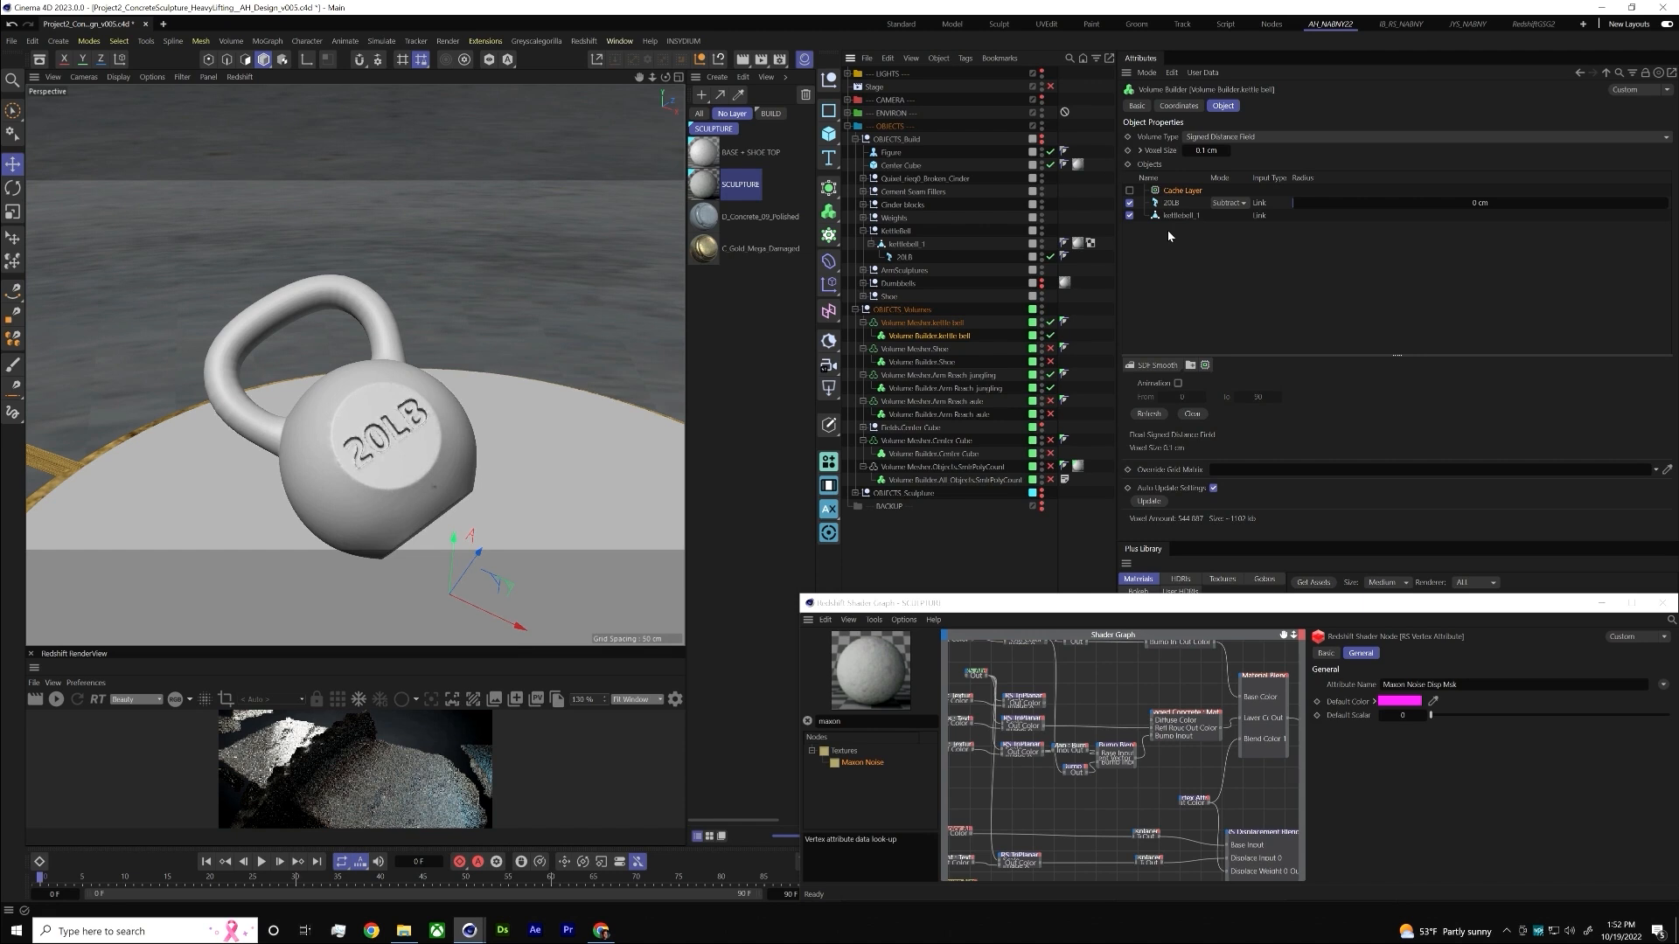
- Turn the kettle bell Volume Builder's Cache Layer back on, trying an additional cache layer and undoing it
{"action": "left_click", "coordinate": [1129, 191]}
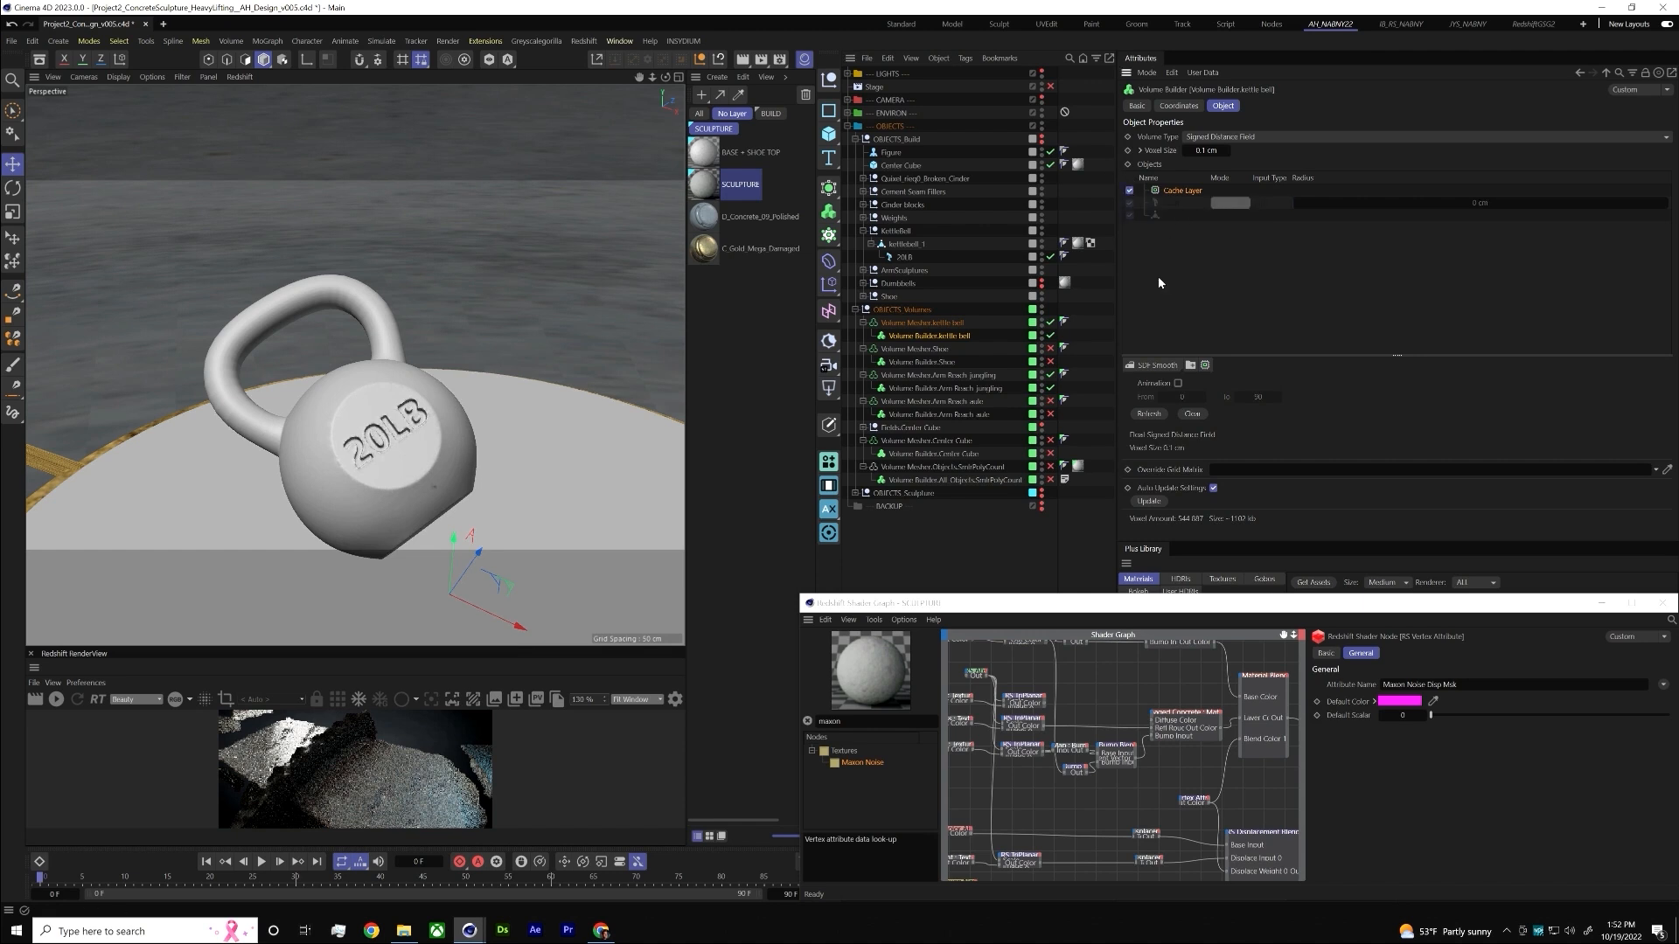
{"action": "left_click", "coordinate": [1205, 365]}
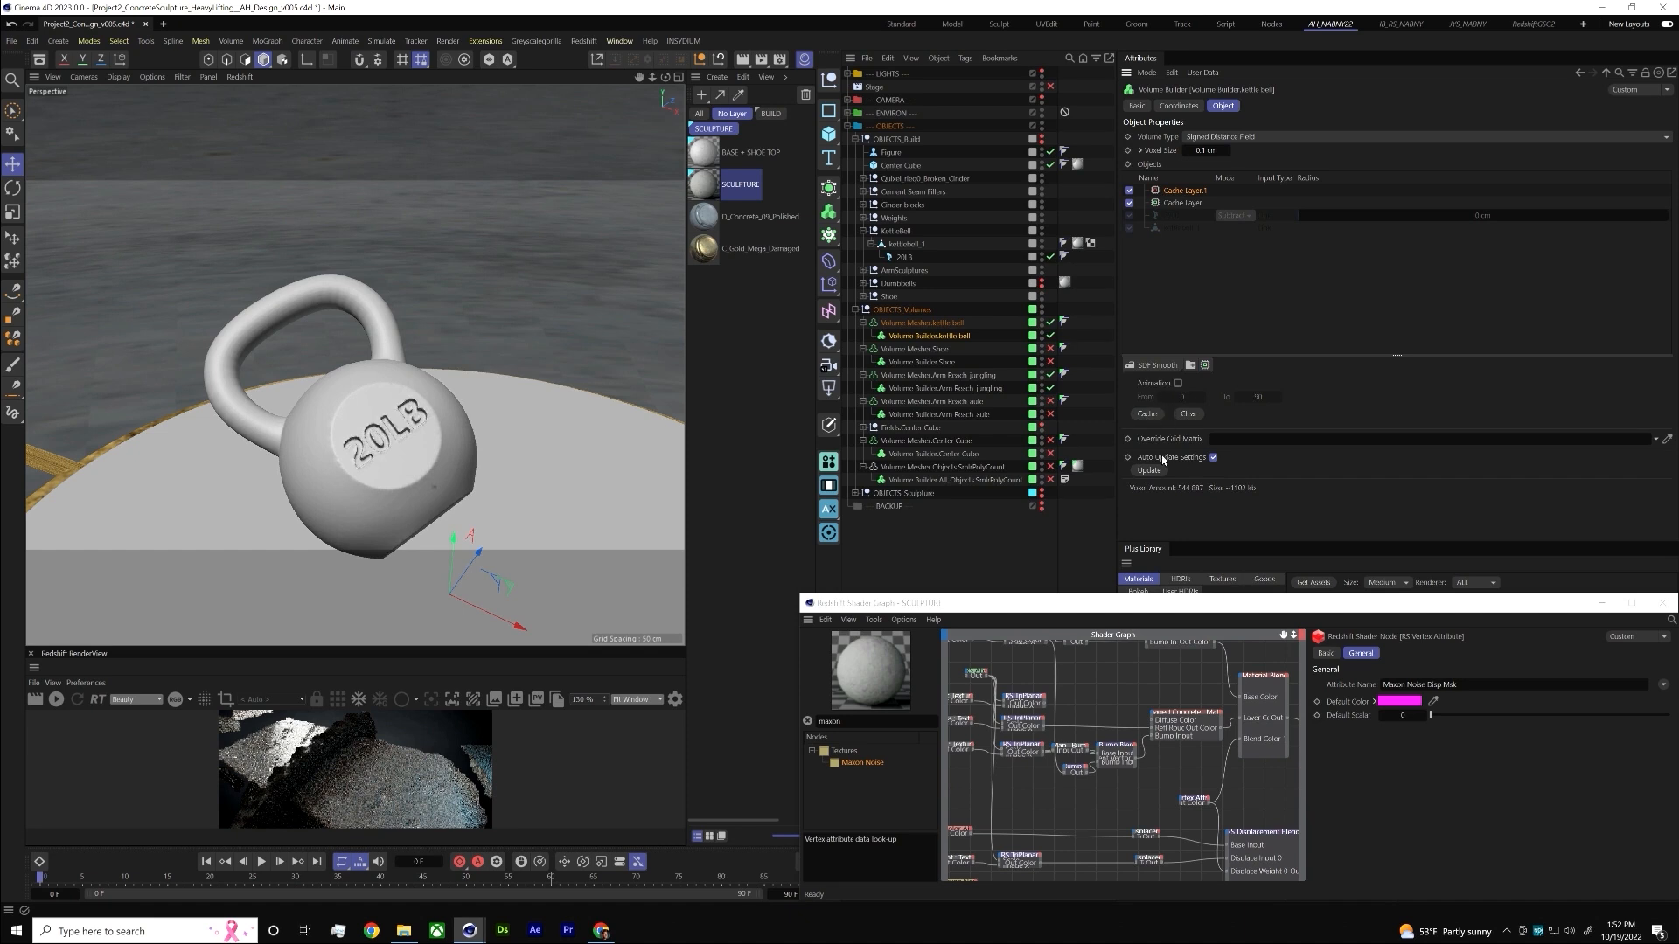
{"action": "key", "text": "ctrl+z"}
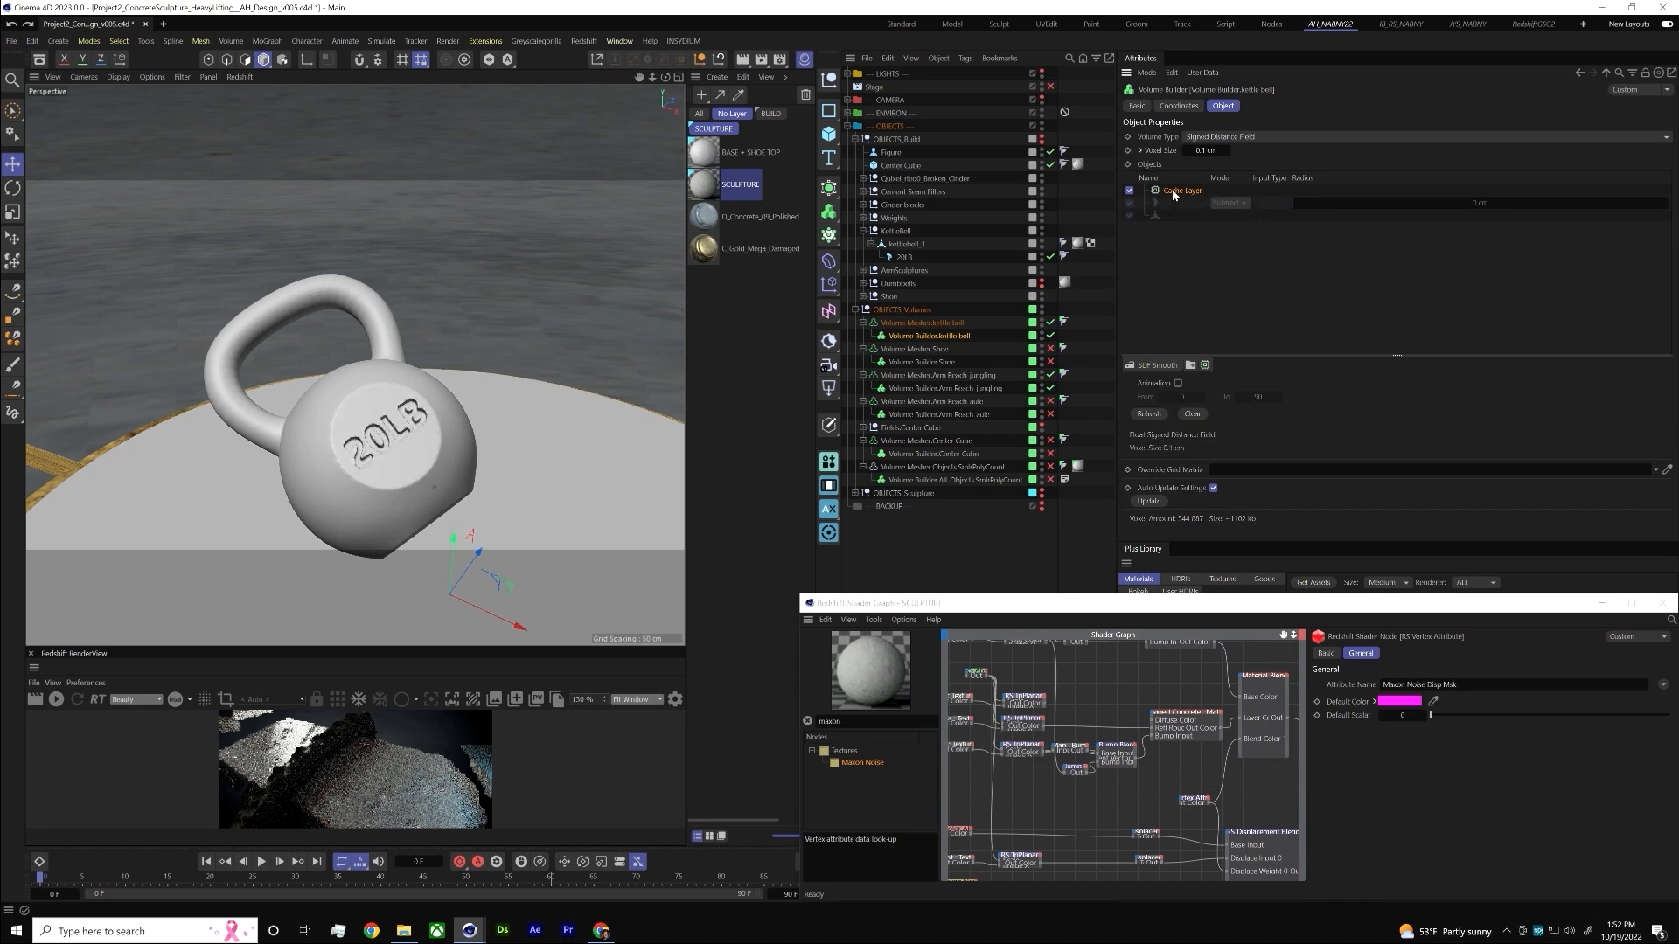
{"action": "left_click_drag", "start_coordinate": [282, 470], "coordinate": [322, 430], "text": "alt"}
{"action": "left_click_drag", "start_coordinate": [332, 422], "coordinate": [352, 374], "text": "alt"}
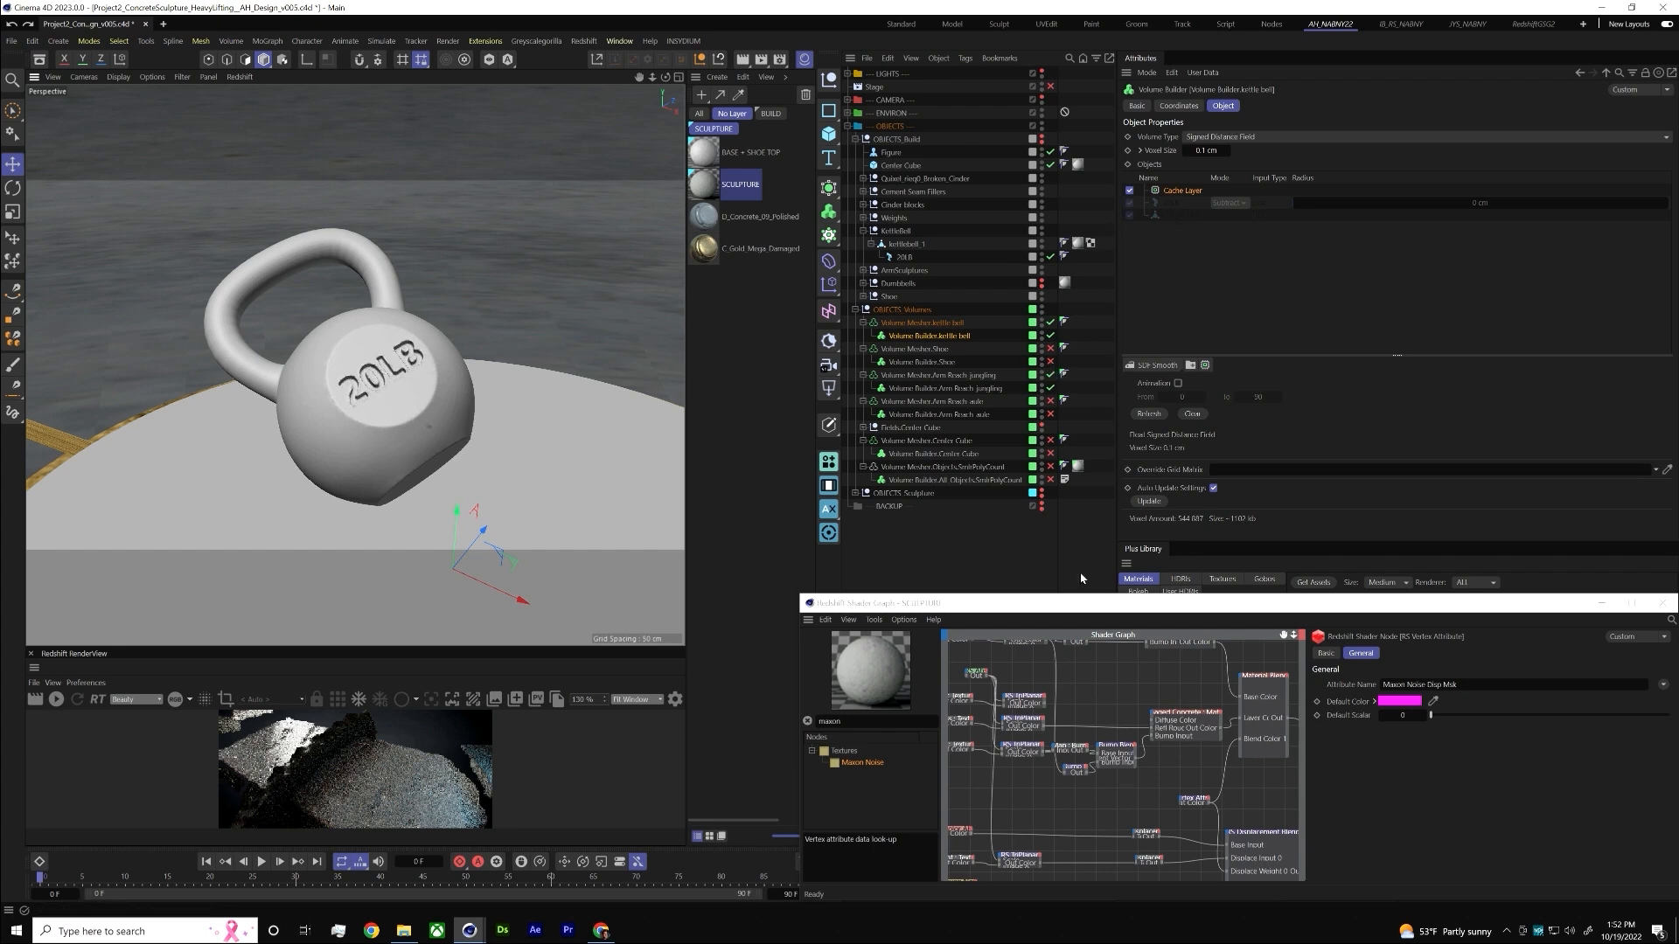
- Enable the Arm Reach_auto Volume Mesher and Builder and examine both reaching arms in the viewport
{"action": "left_click", "coordinate": [1050, 349]}
{"action": "scroll", "coordinate": [596, 435], "scroll_direction": "down", "scroll_amount": 6}
{"action": "middle_click_drag", "start_coordinate": [586, 428], "coordinate": [528, 444], "text": "alt"}
{"action": "left_click_drag", "start_coordinate": [537, 348], "coordinate": [430, 278], "text": "alt"}
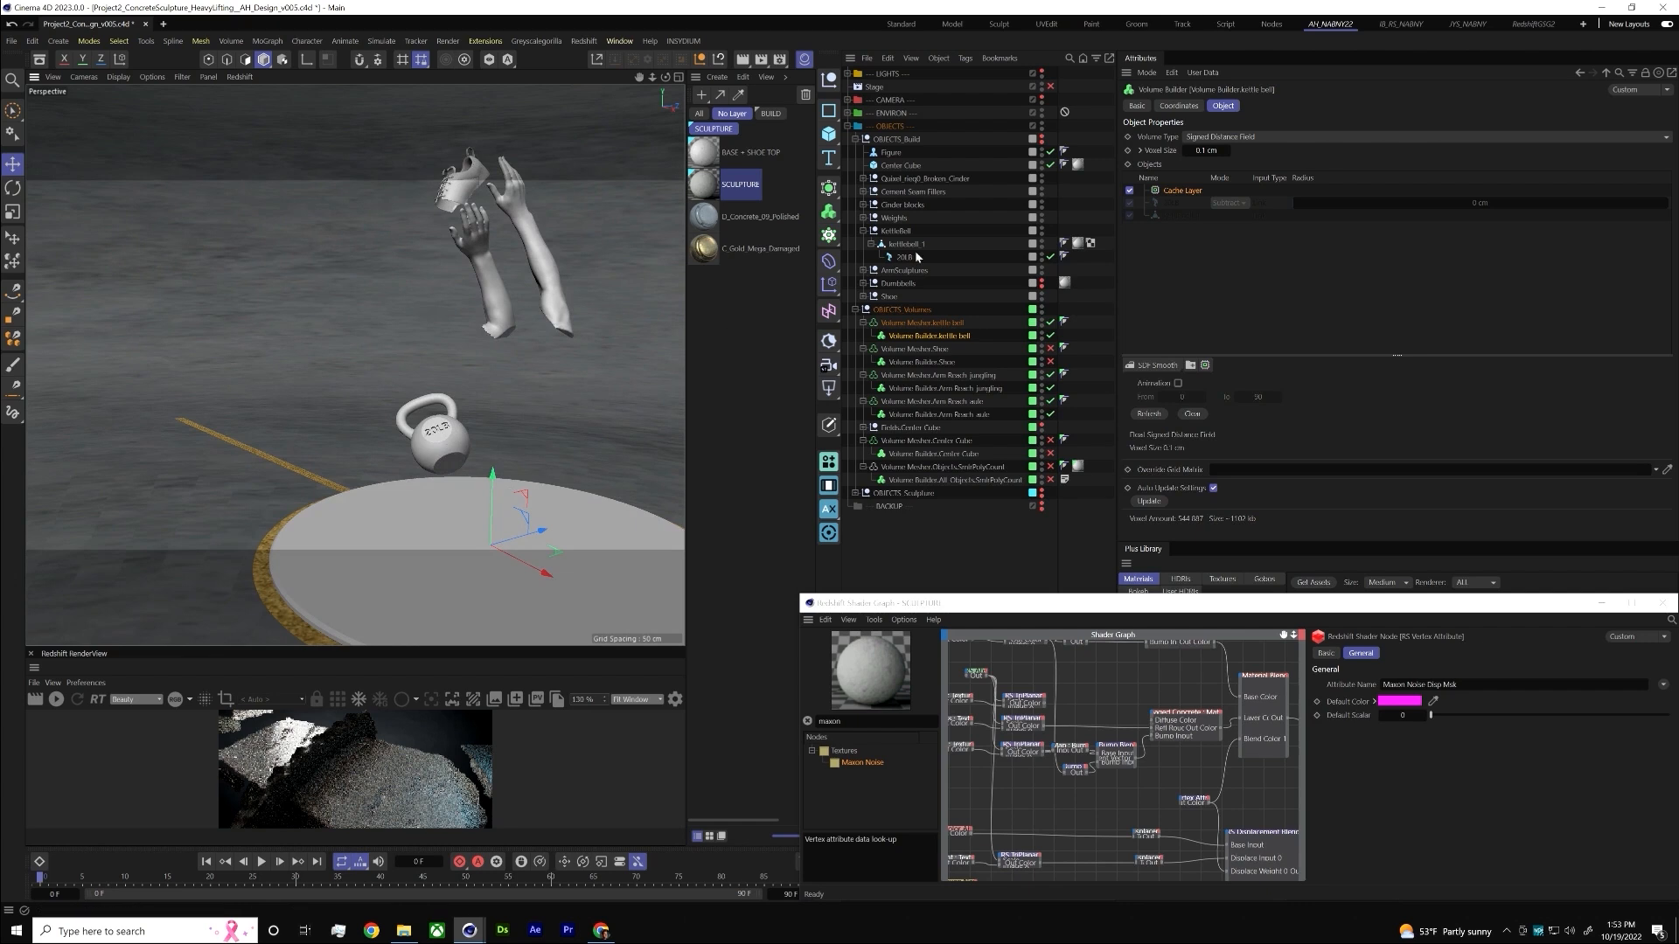
- Show the Cement Seam Fillers, Cinder blocks and ArmSculptures groups, collapsing the KettleBell group
{"action": "left_click", "coordinate": [1041, 194]}
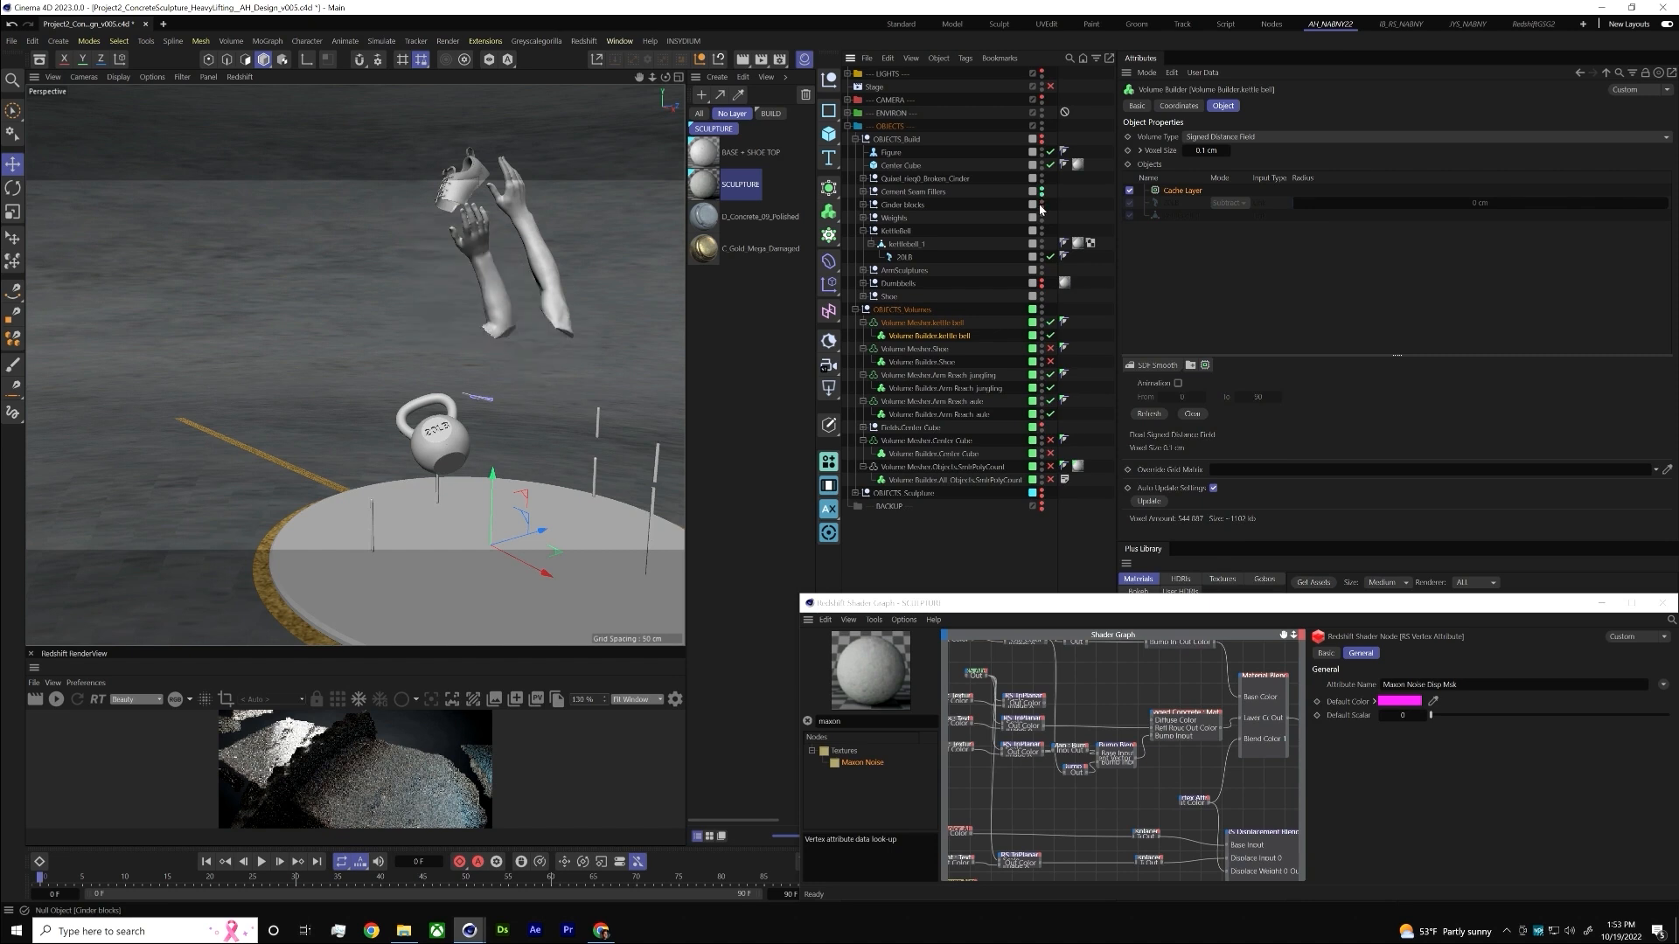
{"action": "left_click", "coordinate": [1040, 206]}
{"action": "mouse_move", "coordinate": [519, 303]}
{"action": "left_mouse_down", "text": "alt"}
{"action": "mouse_move", "coordinate": [533, 308]}
{"action": "mouse_move", "coordinate": [477, 307]}
{"action": "left_mouse_up", "text": "alt"}
{"action": "left_click", "coordinate": [864, 232]}
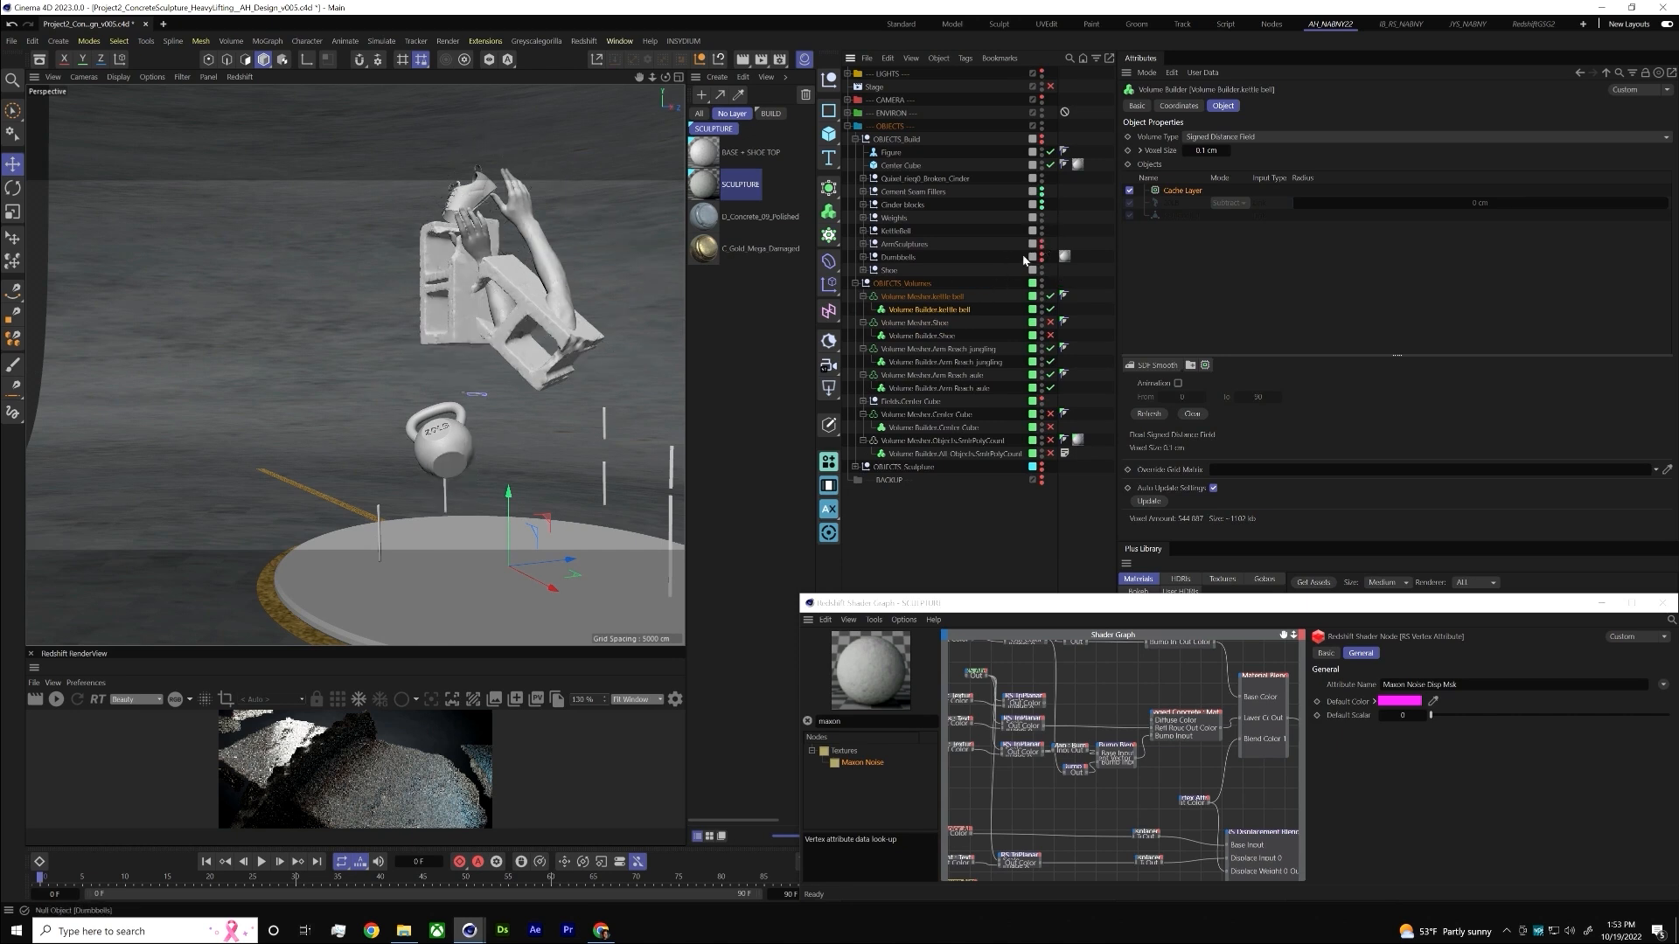
{"action": "right_click", "coordinate": [1040, 249]}
{"action": "key", "text": "Escape"}
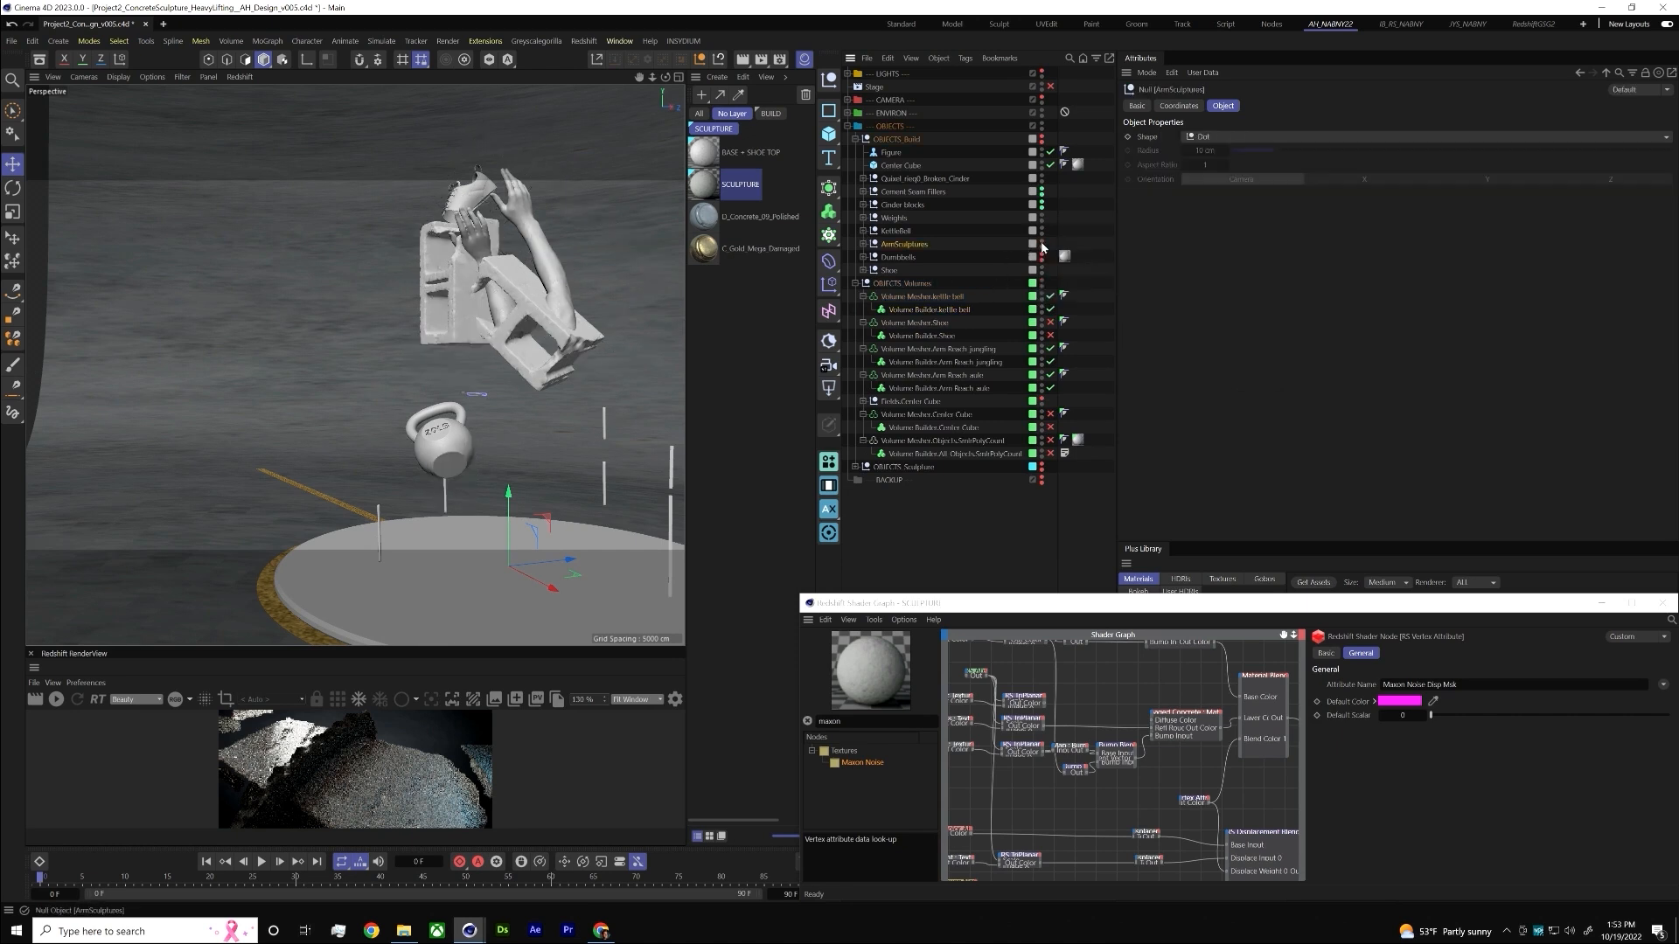
{"action": "mouse_move", "coordinate": [451, 457]}
{"action": "left_mouse_down", "text": "alt"}
{"action": "mouse_move", "coordinate": [549, 423]}
{"action": "mouse_move", "coordinate": [467, 477]}
{"action": "mouse_move", "coordinate": [593, 411]}
{"action": "left_mouse_up", "text": "alt"}
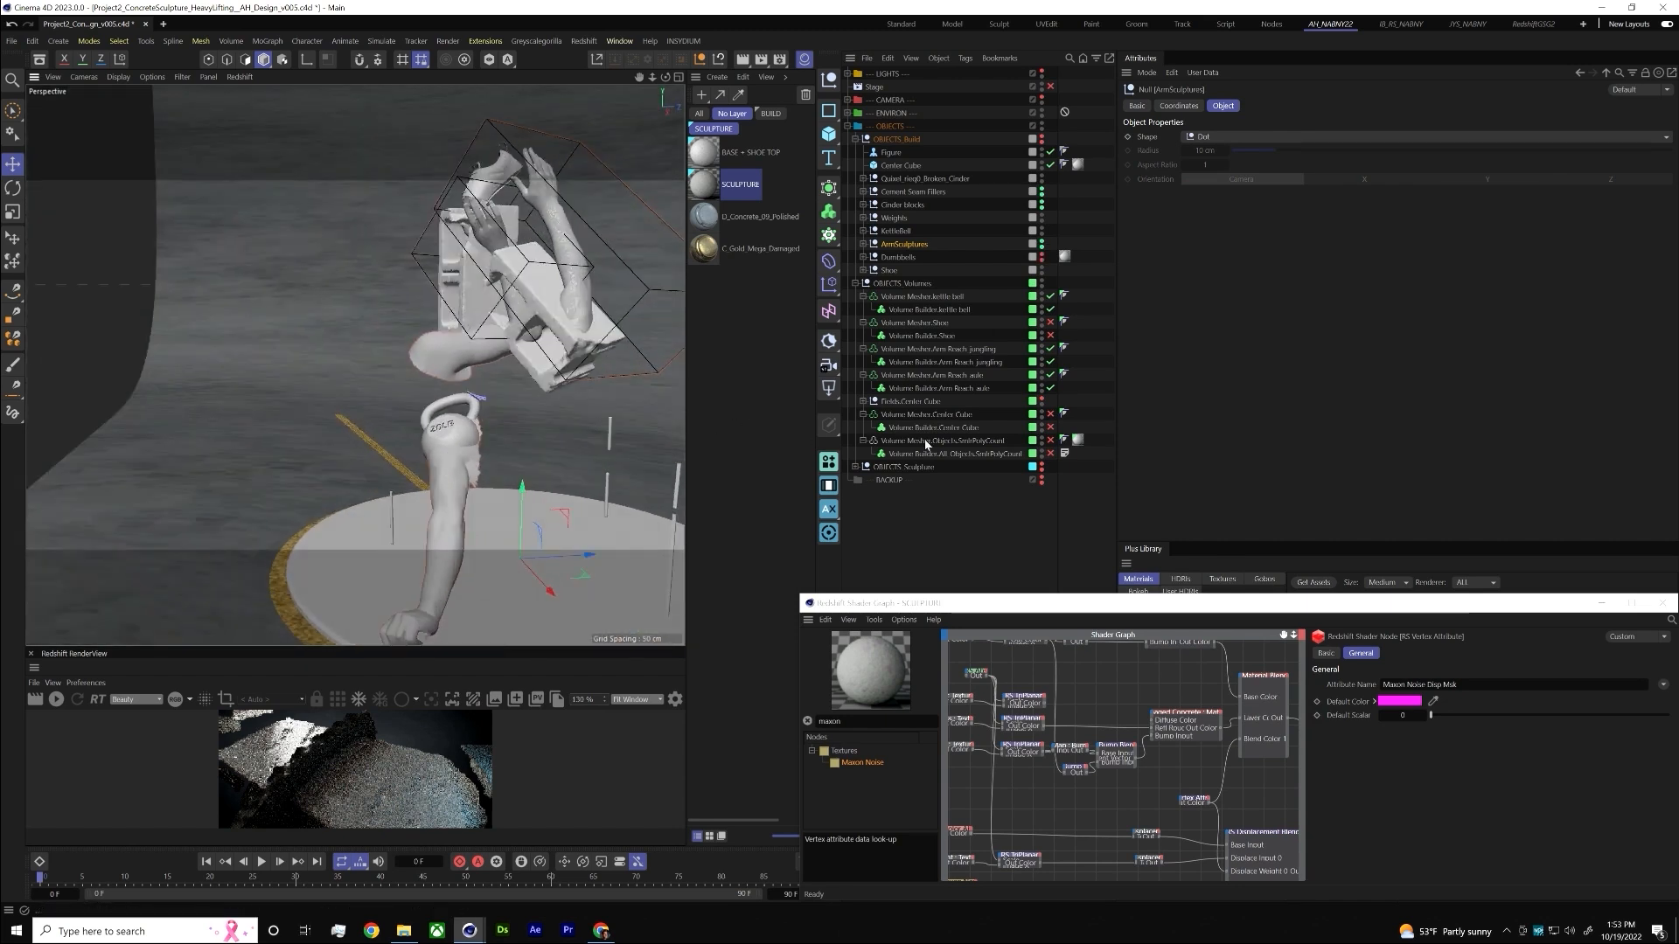
- Enable the Center Cube Volume Mesher and Builder and expand the Fields.Center Cube group
{"action": "left_click", "coordinate": [1051, 428]}
{"action": "left_click", "coordinate": [865, 416]}
{"action": "left_click", "coordinate": [864, 401]}
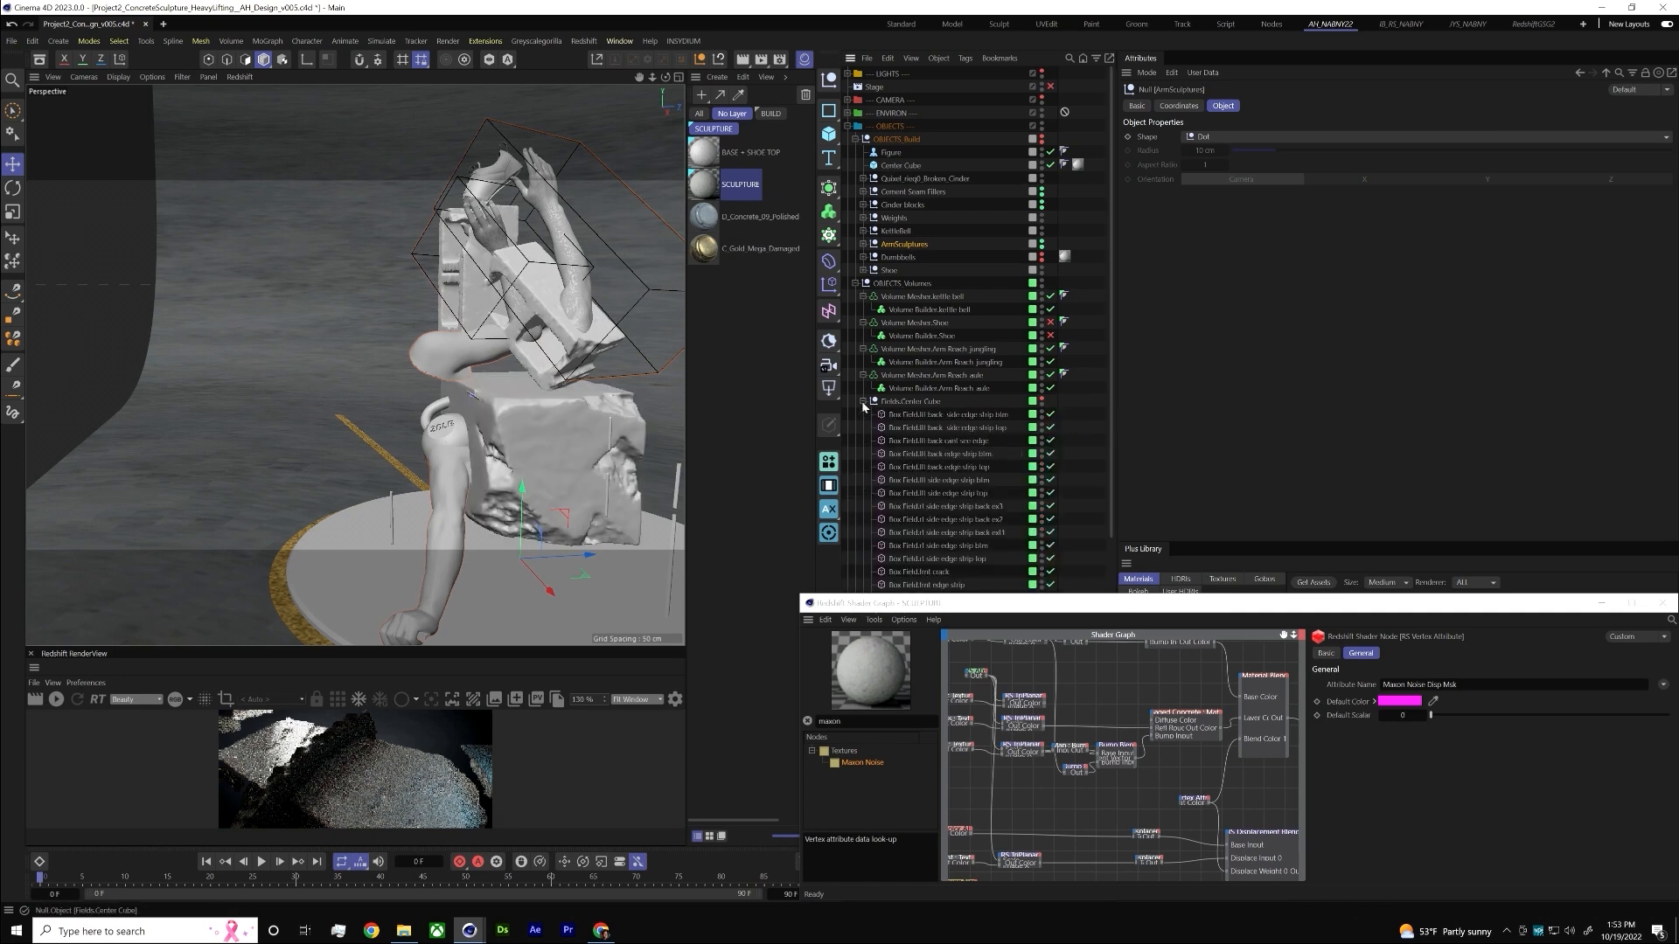
- Turn off the Cache Layer in the Center Cube Volume Builder
{"action": "scroll", "coordinate": [943, 500], "scroll_direction": "down", "scroll_amount": 2}
{"action": "left_click", "coordinate": [934, 552]}
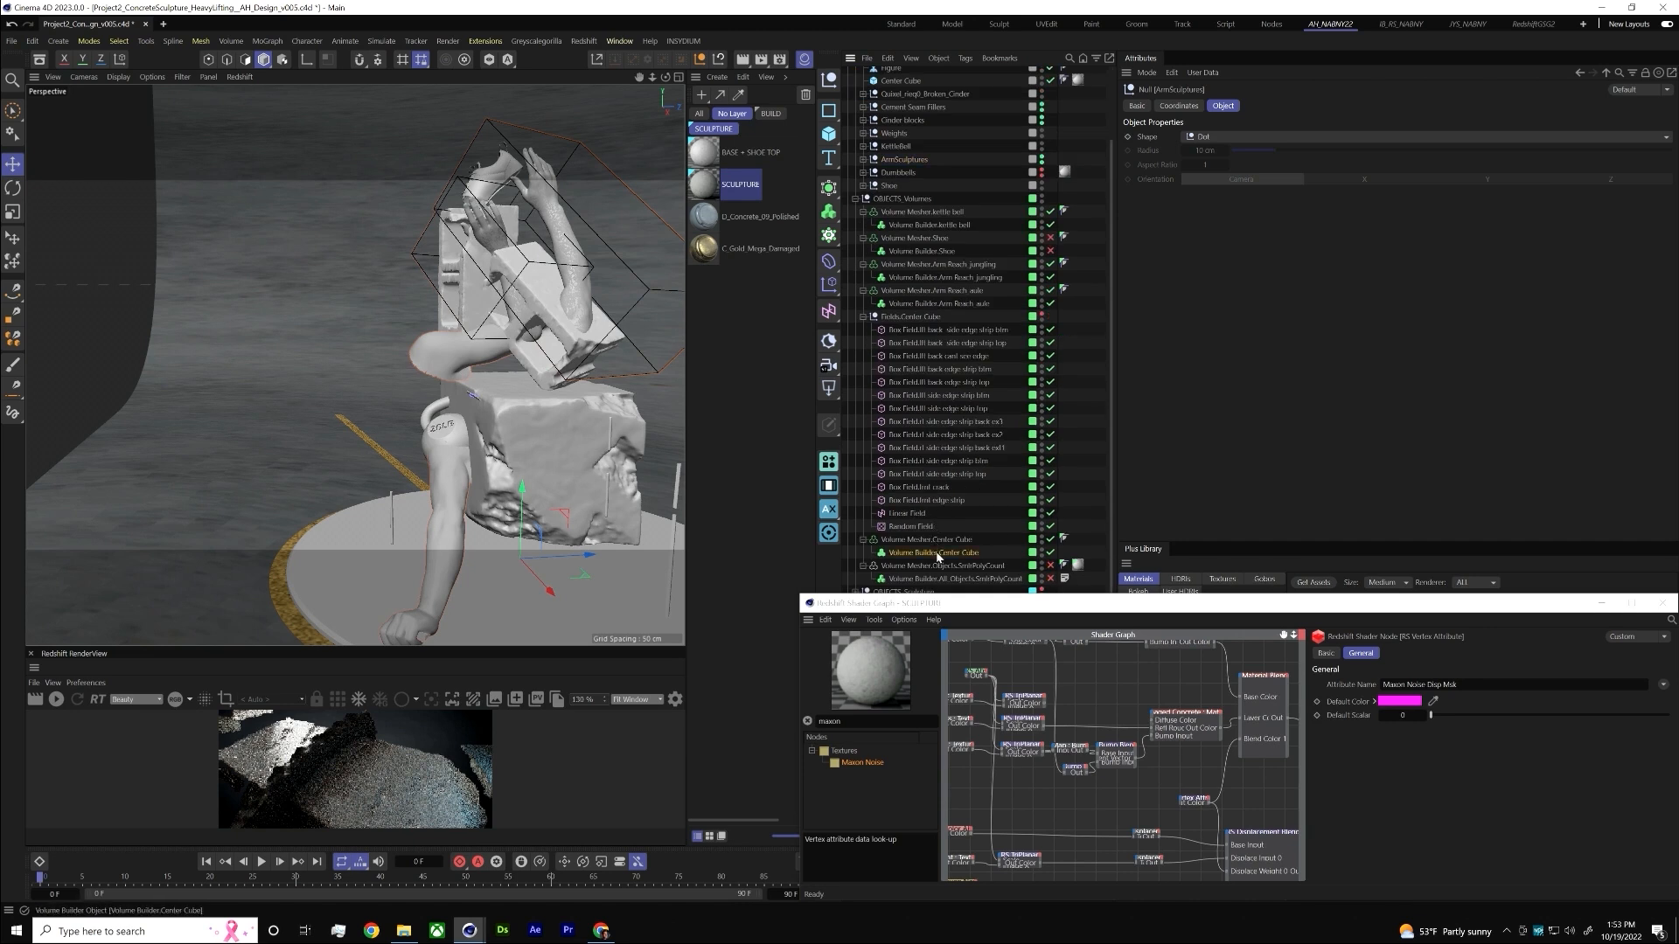
{"action": "left_click", "coordinate": [1129, 190]}
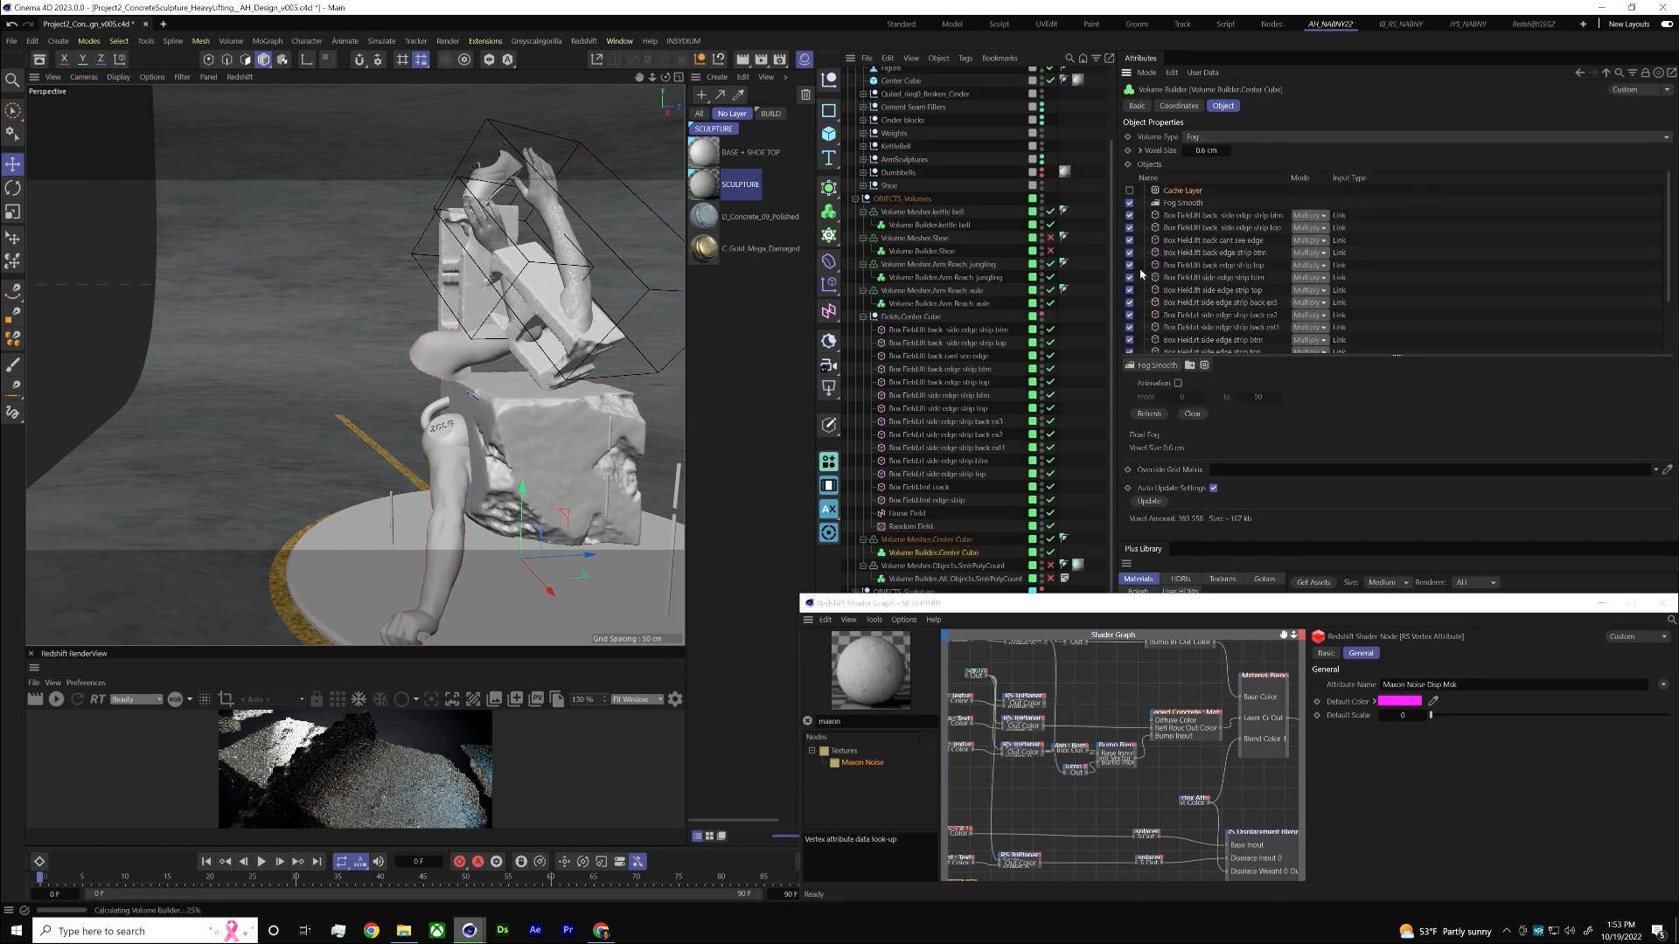
- Disable the kettle bell and both Arm Reach Volume Meshers and Builders, and examine the center cube's broken edges
{"action": "left_click_drag", "start_coordinate": [559, 358], "coordinate": [488, 351], "text": "alt"}
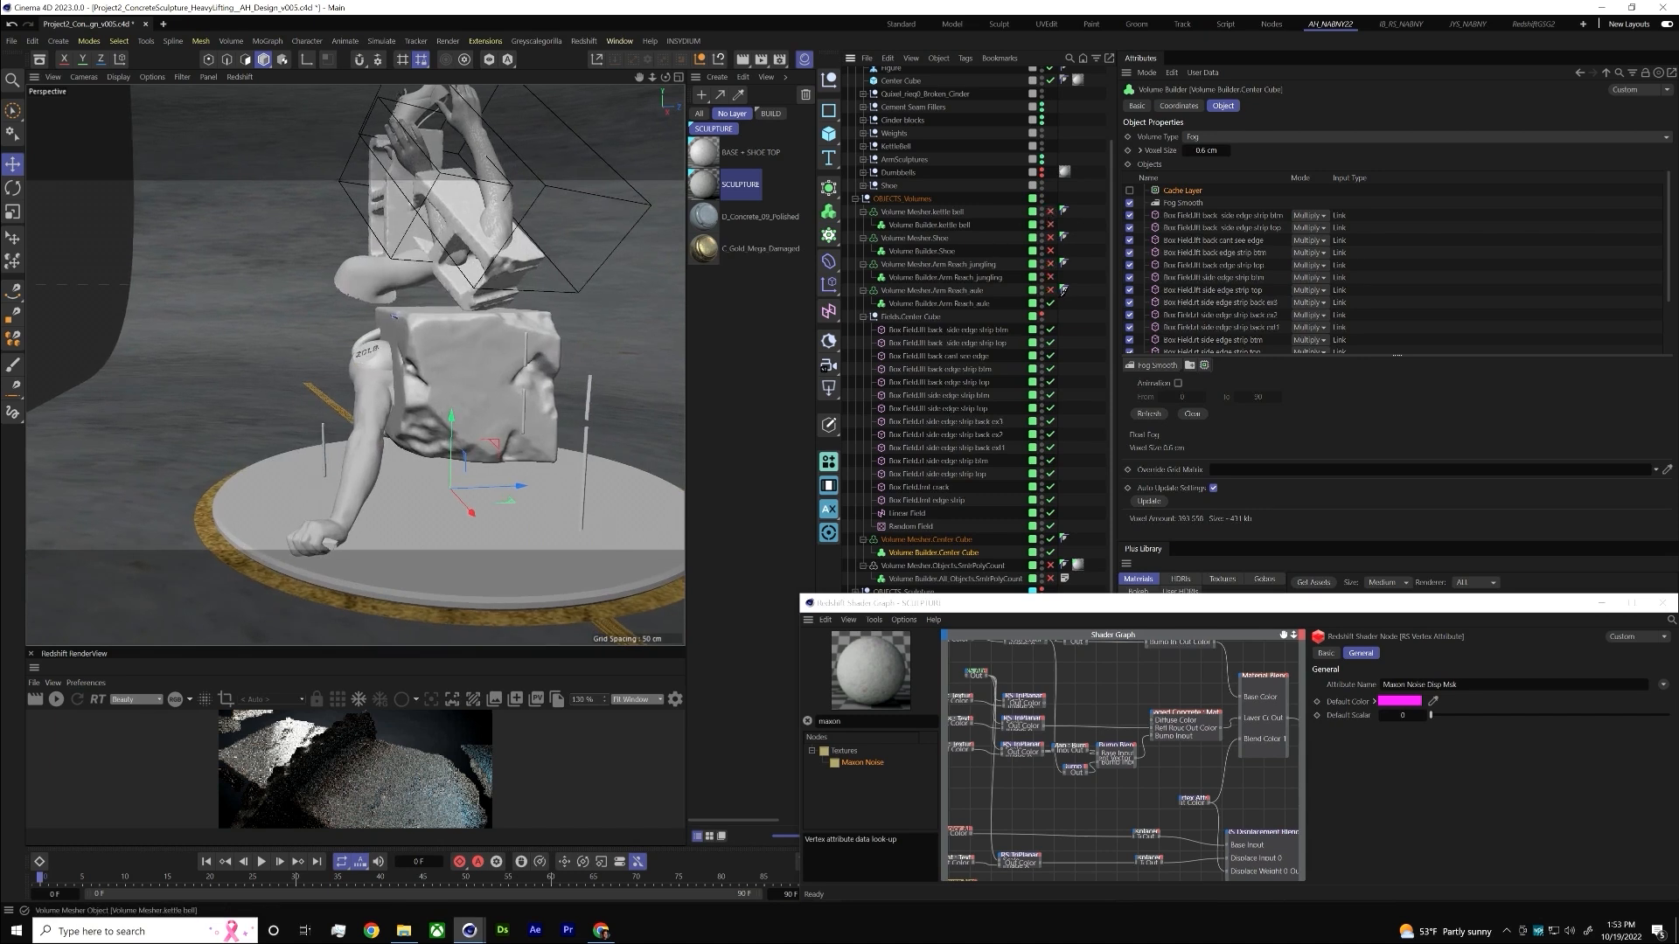
{"action": "scroll", "coordinate": [617, 334], "scroll_direction": "up", "scroll_amount": 5}
{"action": "left_click_drag", "start_coordinate": [496, 374], "coordinate": [507, 407], "text": "alt"}
{"action": "key", "text": "ctrl+shift+z"}
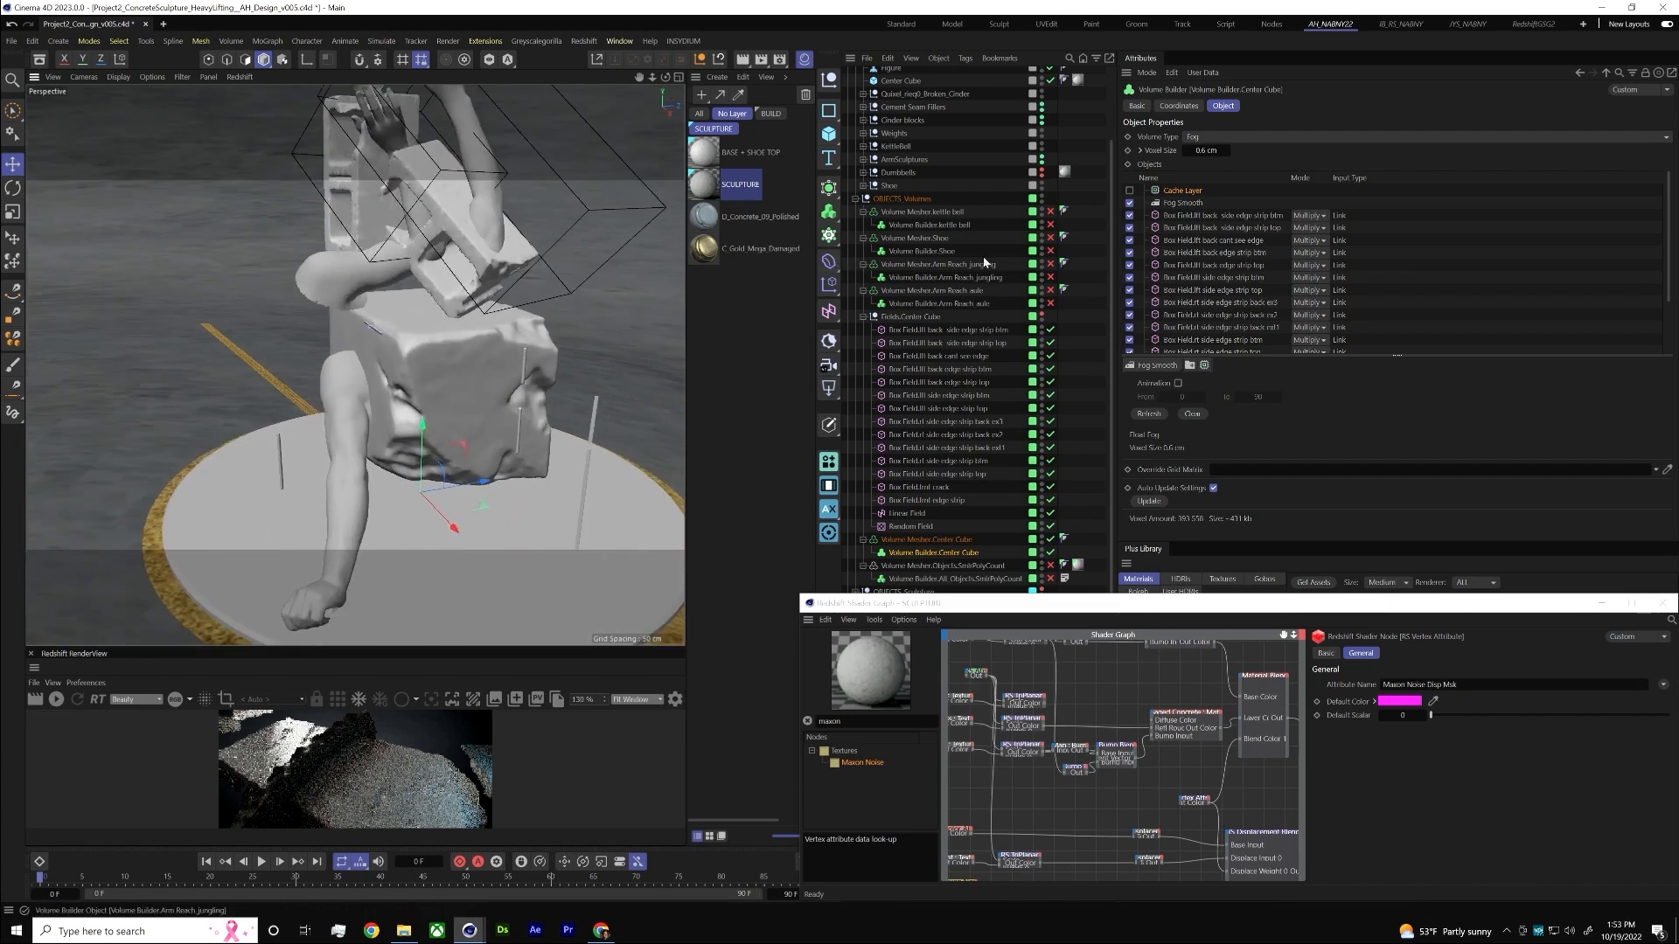
- Hide the Cement Seam Fillers, Cinder blocks and ArmSculptures groups, and show the Broken_Cinder group around the center cube
{"action": "scroll", "coordinate": [1027, 203], "scroll_direction": "up", "scroll_amount": 3}
{"action": "left_click", "coordinate": [1042, 201]}
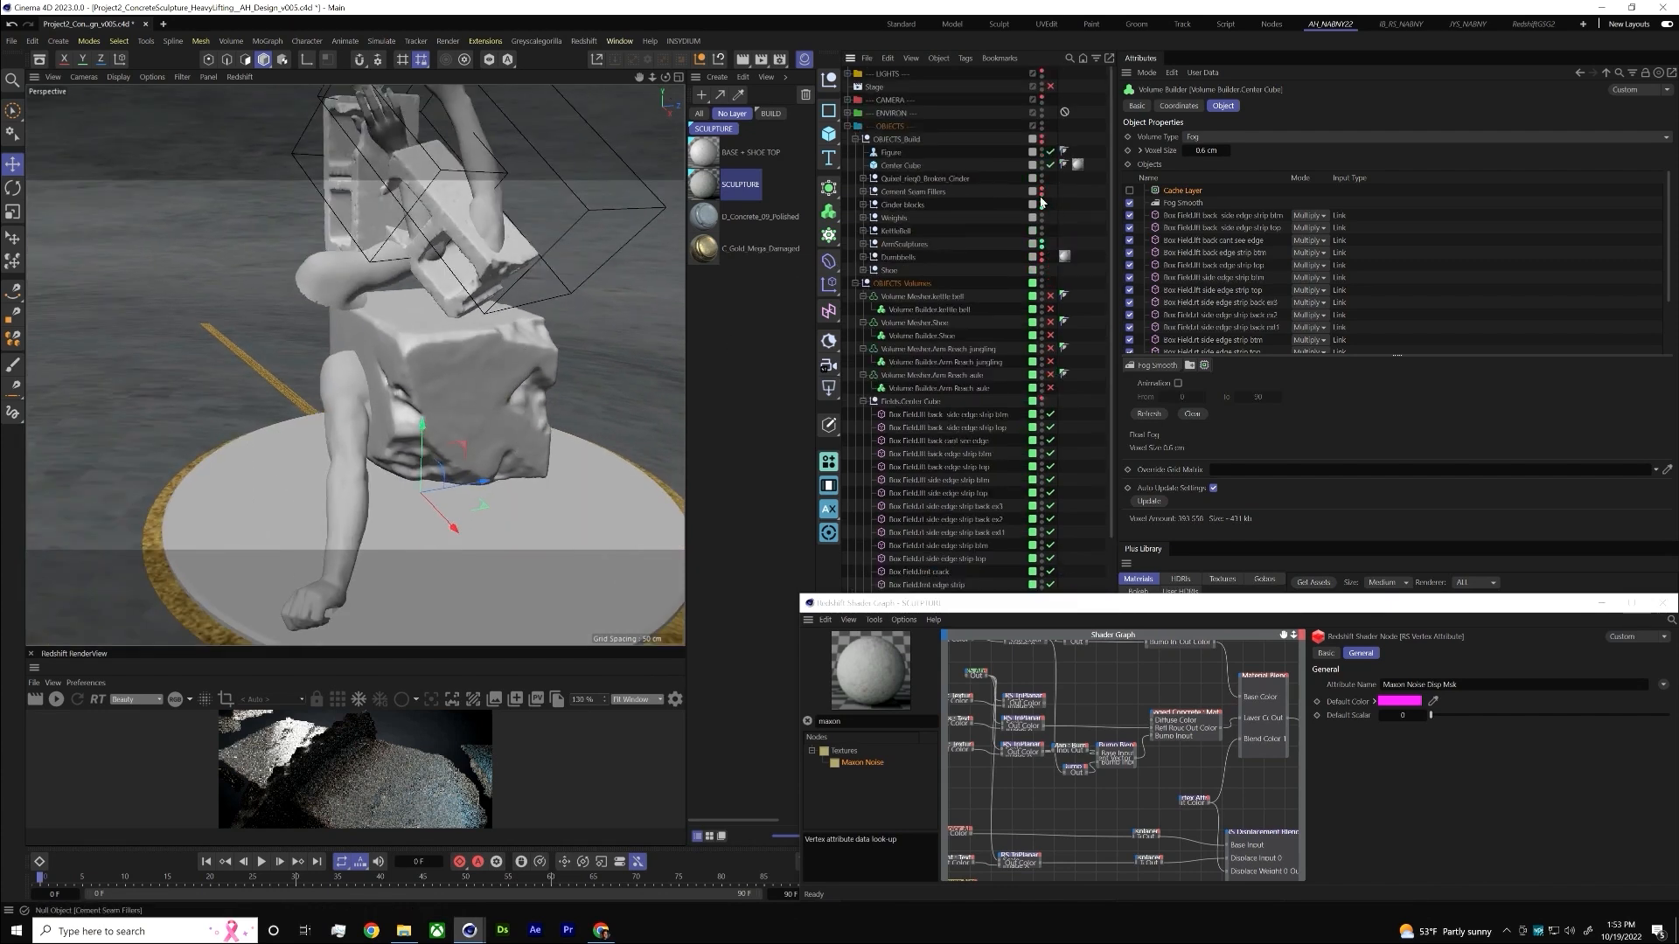
{"action": "left_click", "coordinate": [1041, 202]}
{"action": "left_click", "coordinate": [1042, 203]}
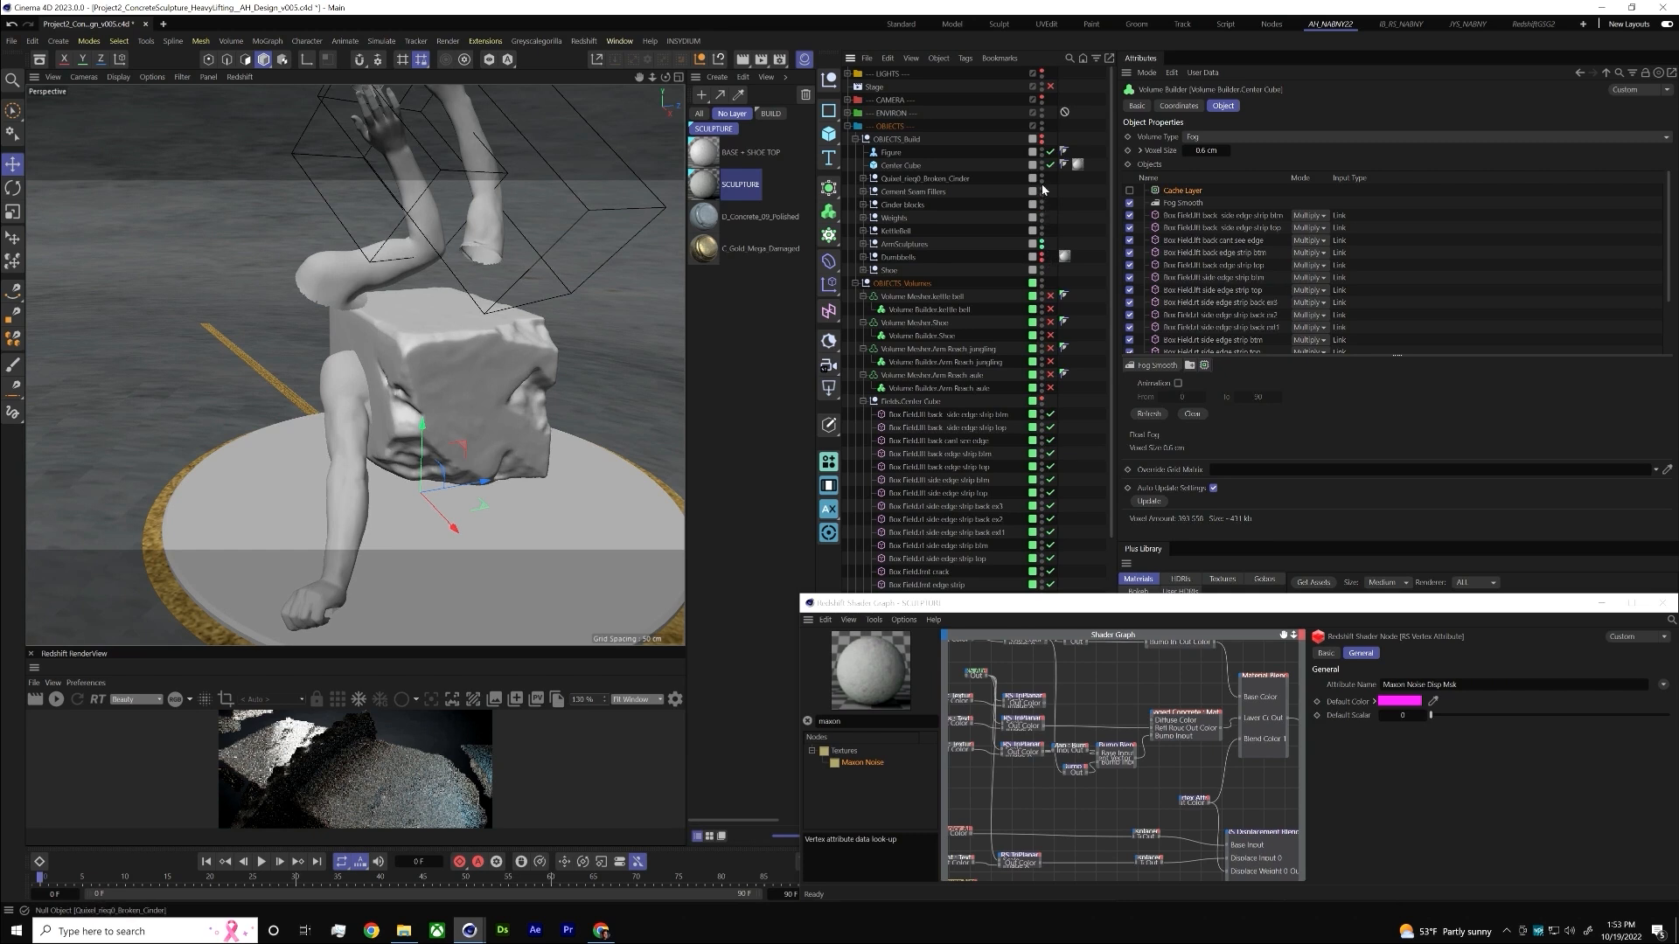
{"action": "left_click", "coordinate": [1041, 244]}
{"action": "scroll", "coordinate": [433, 350], "scroll_direction": "up", "scroll_amount": 5}
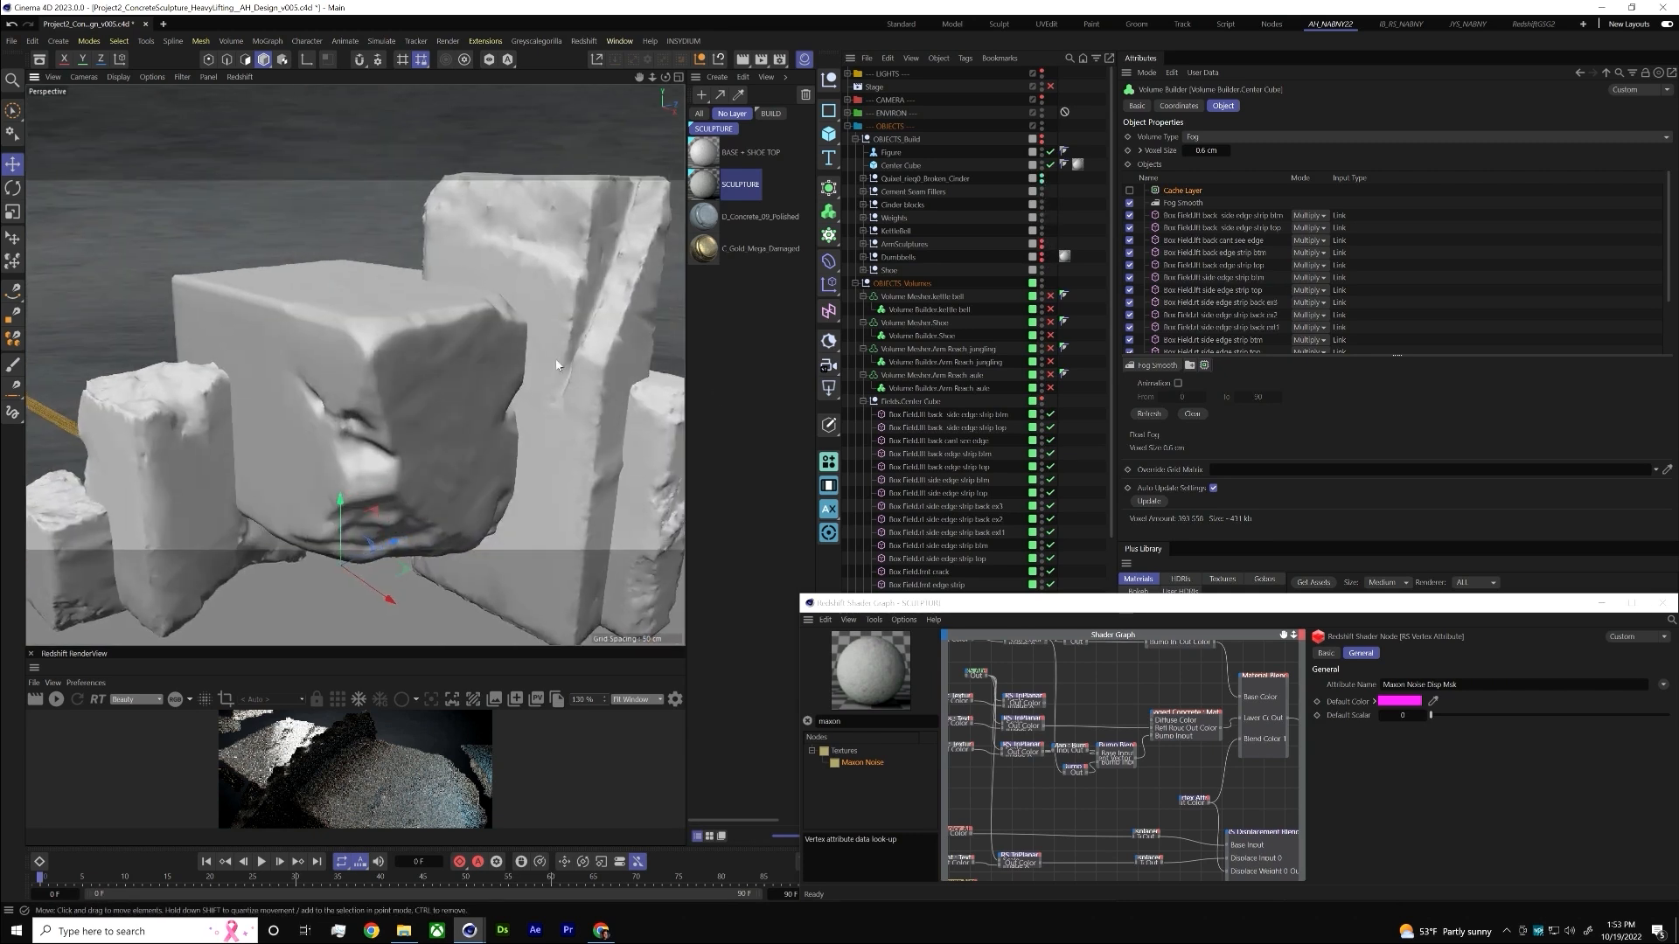
- Turn off Fog Smooth and the Center Cube fields, and re-enable only the Linear Field to examine its cut on the cube's lower corner
{"action": "scroll", "coordinate": [887, 386], "scroll_direction": "down", "scroll_amount": 3}
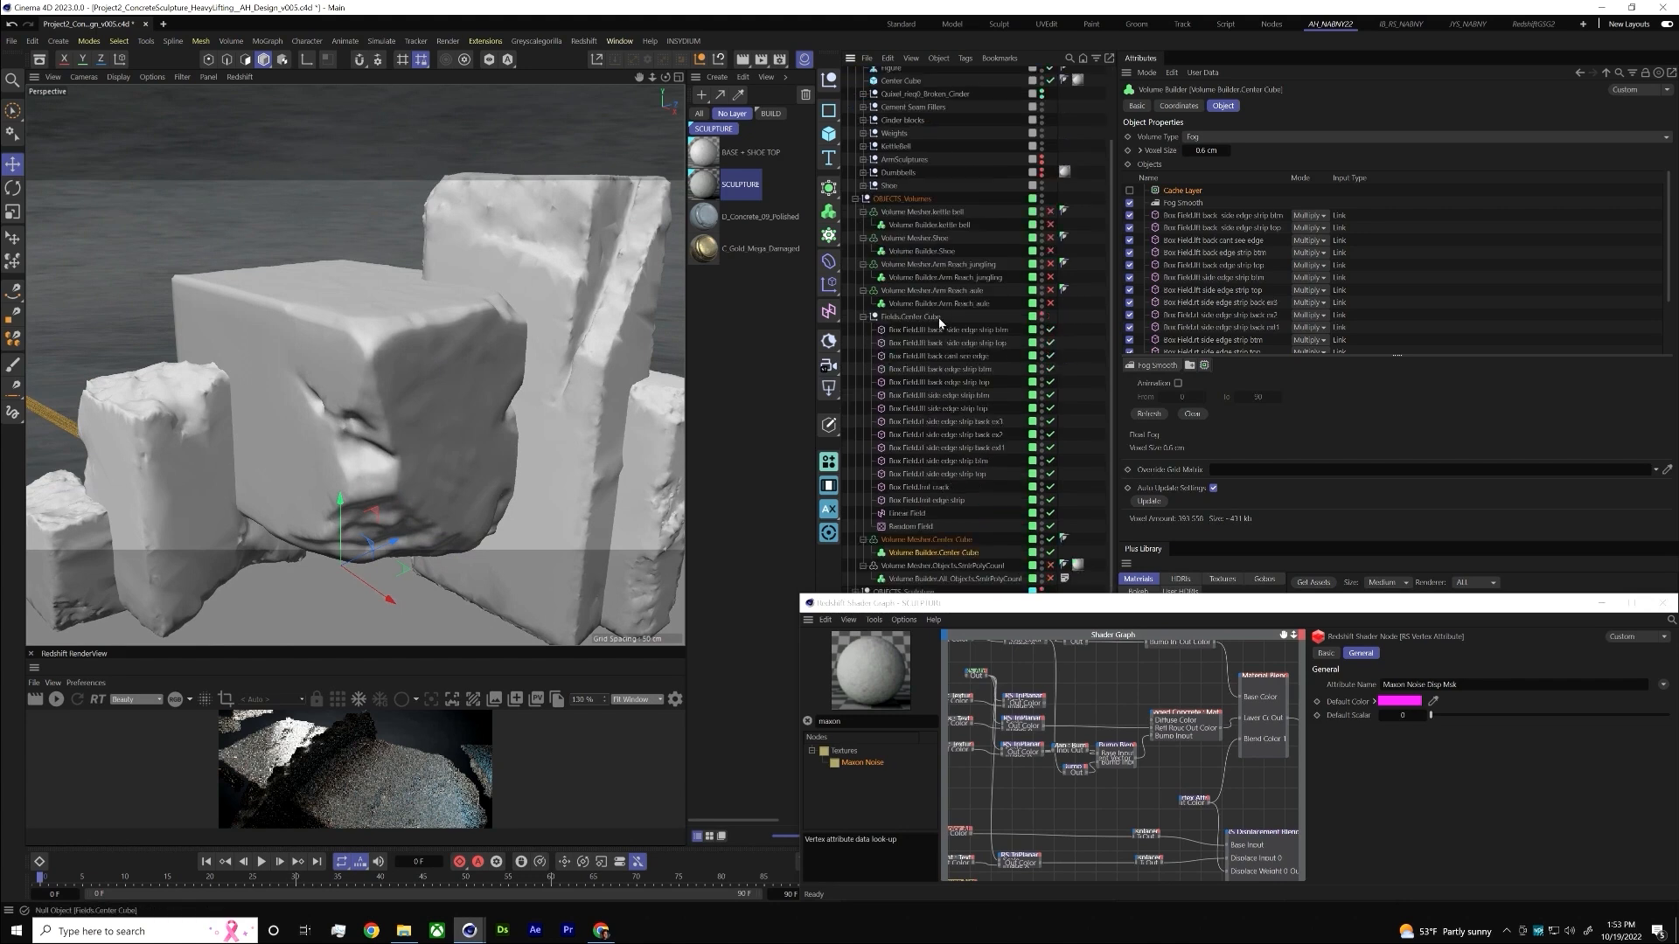
{"action": "left_click", "coordinate": [1128, 203]}
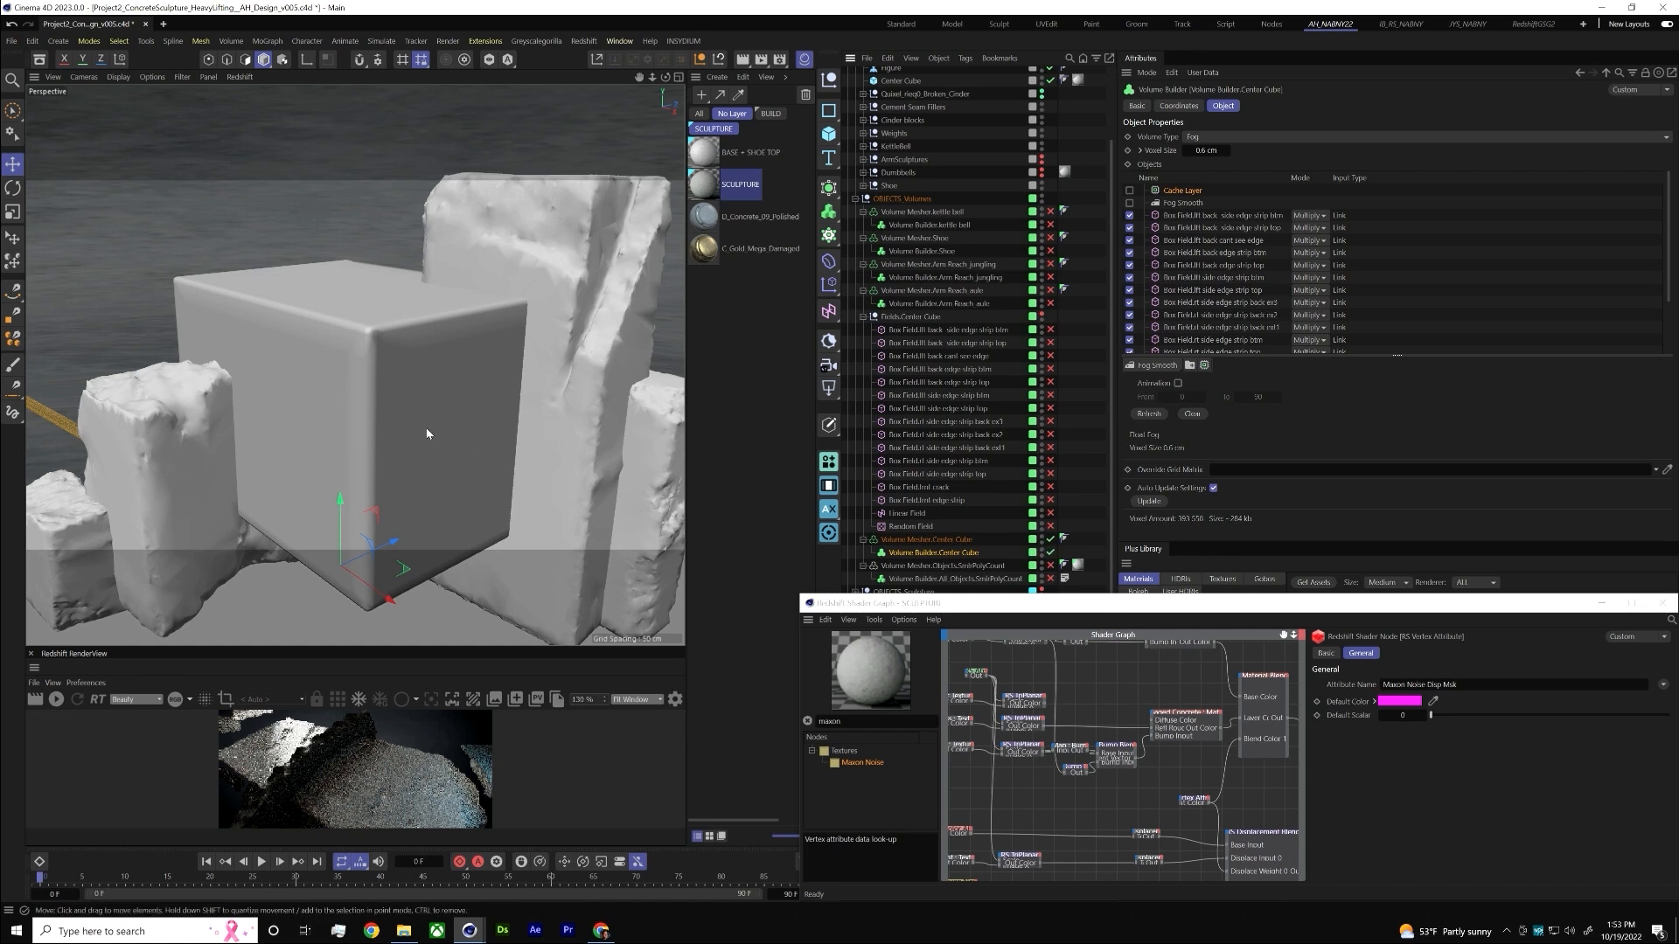
{"action": "left_click", "coordinate": [1050, 514]}
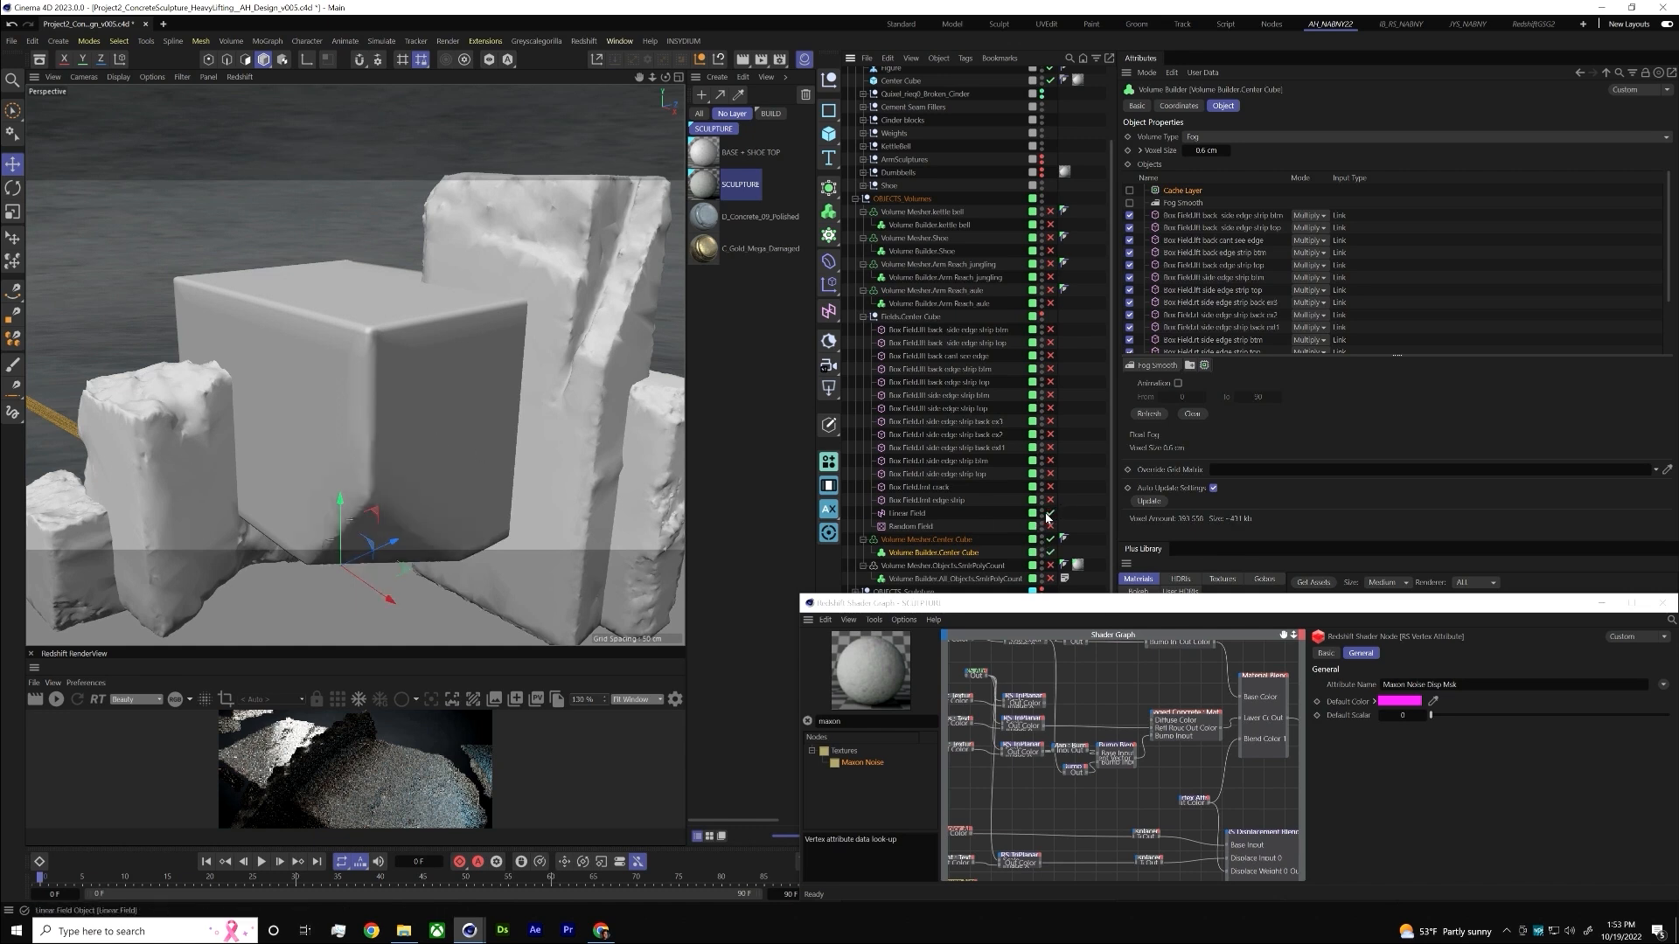
{"action": "left_click", "coordinate": [888, 517]}
{"action": "left_click", "coordinate": [828, 311]}
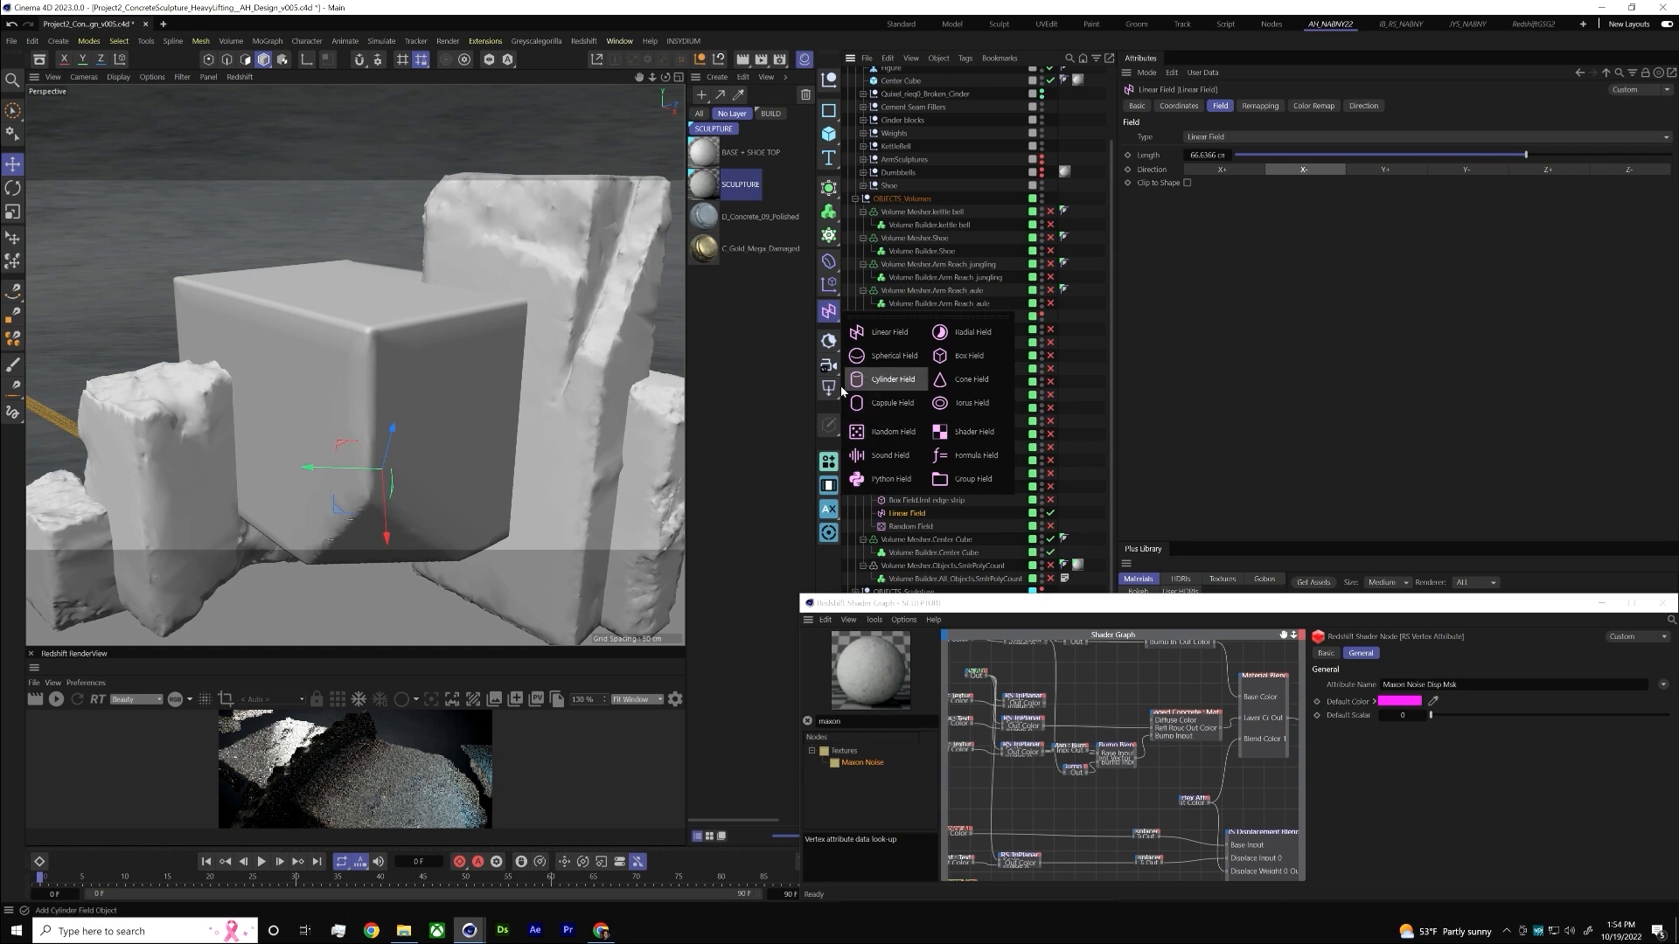
{"action": "left_click_drag", "start_coordinate": [472, 411], "coordinate": [579, 463], "text": "alt"}
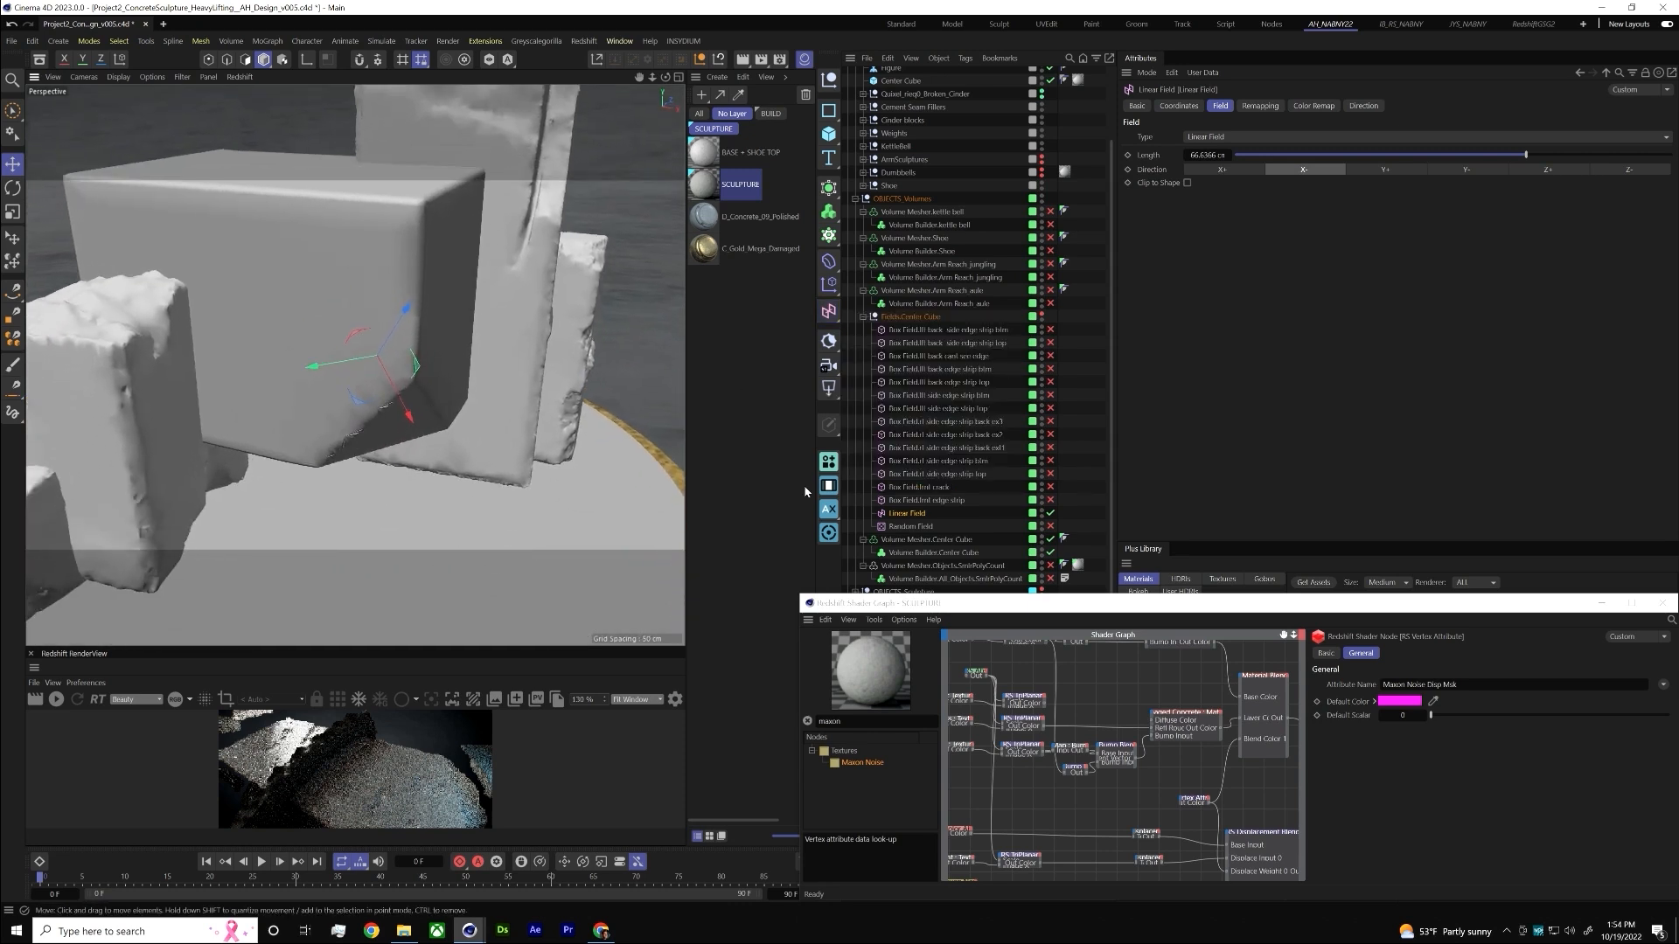
{"action": "mouse_move", "coordinate": [418, 426]}
{"action": "left_mouse_down"}
{"action": "mouse_move", "coordinate": [458, 490]}
{"action": "mouse_move", "coordinate": [361, 345]}
{"action": "mouse_move", "coordinate": [418, 490]}
{"action": "mouse_move", "coordinate": [370, 395]}
{"action": "mouse_move", "coordinate": [389, 423]}
{"action": "left_mouse_up"}
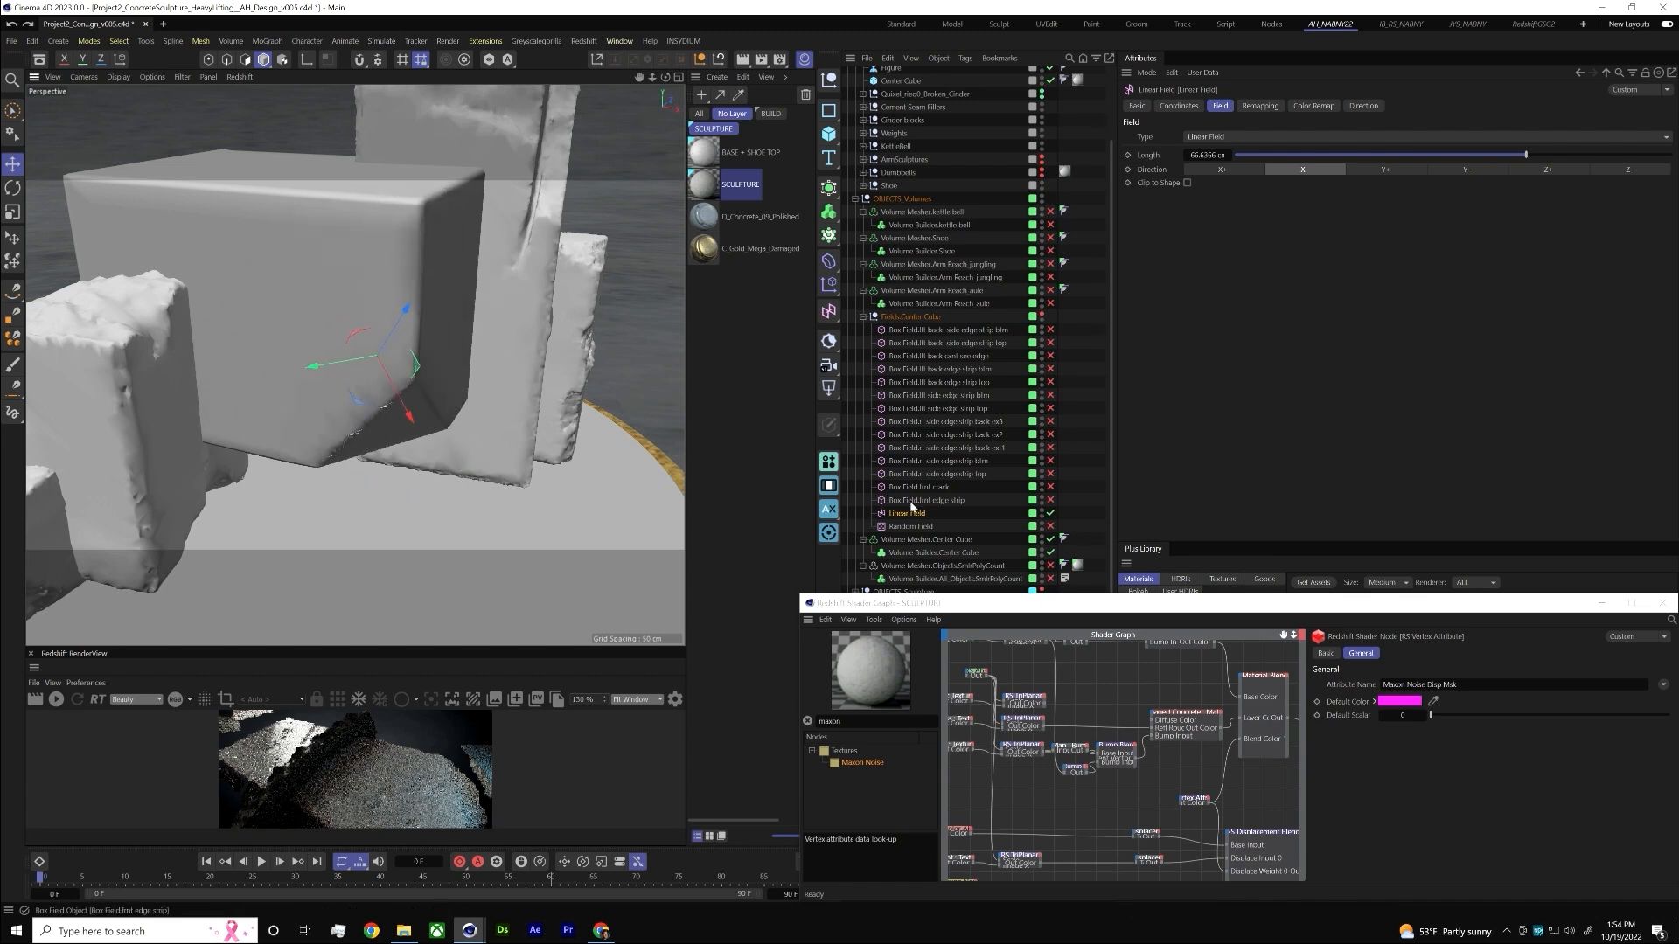
- Enable the crack Box Field and the Random Field, and show the crack field's box in the viewport
{"action": "left_click", "coordinate": [1050, 487]}
{"action": "left_click", "coordinate": [942, 487]}
{"action": "left_click", "coordinate": [1040, 484]}
{"action": "left_click", "coordinate": [1041, 484]}
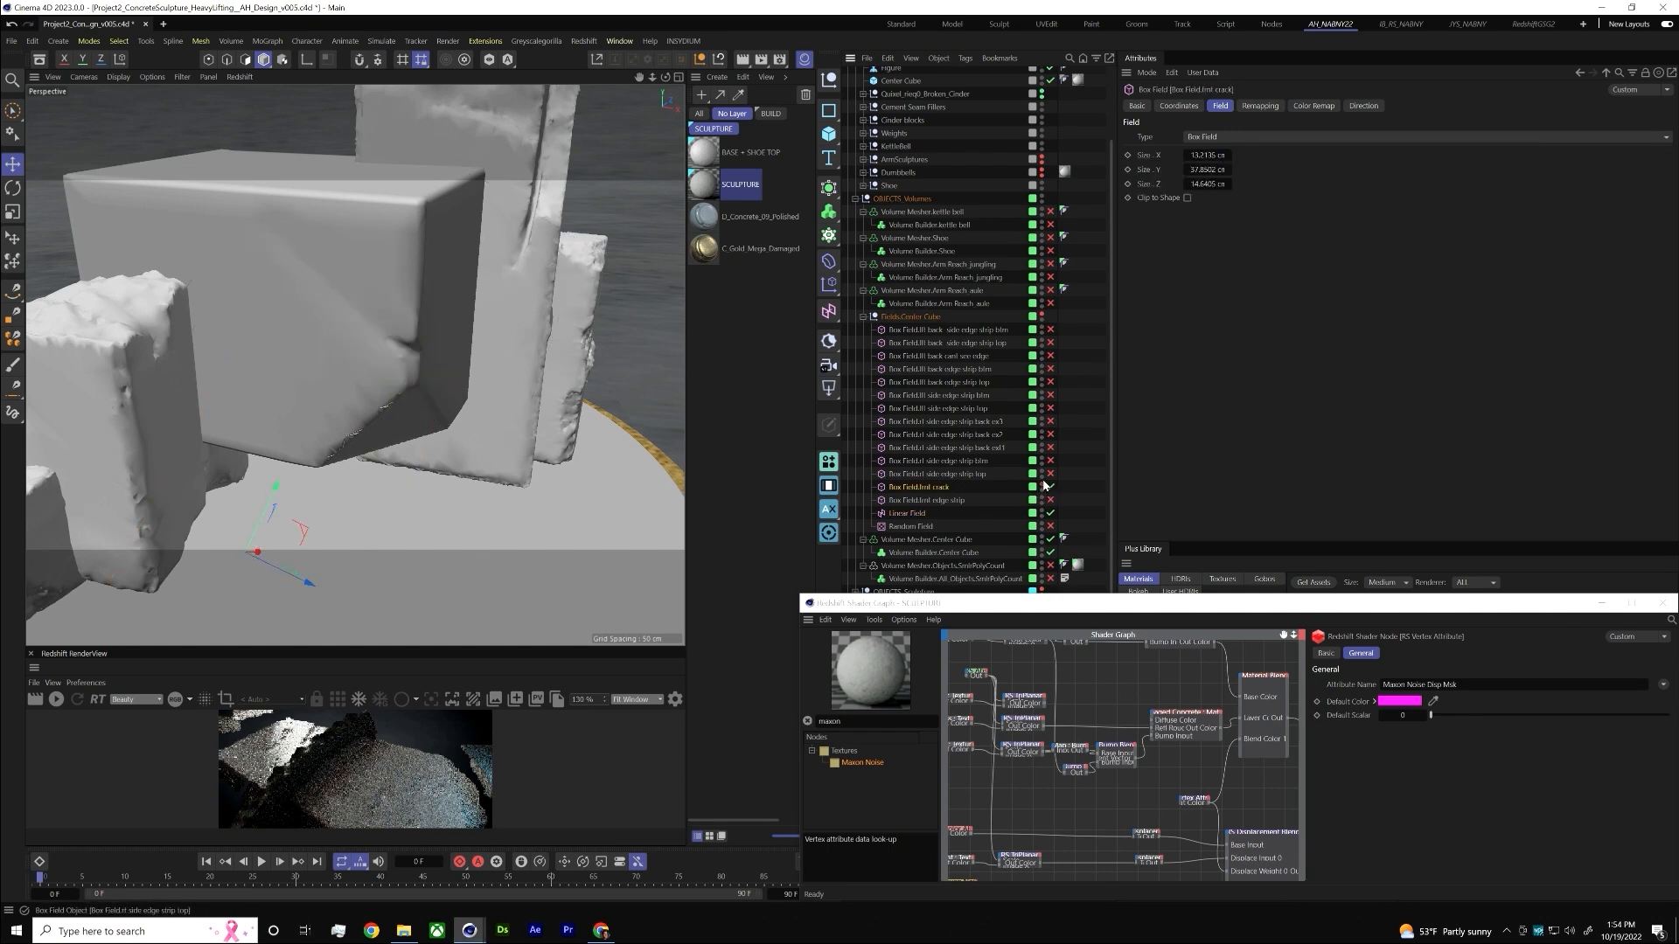
{"action": "left_click", "coordinate": [1041, 487]}
{"action": "left_click_drag", "start_coordinate": [315, 376], "coordinate": [183, 470], "text": "alt"}
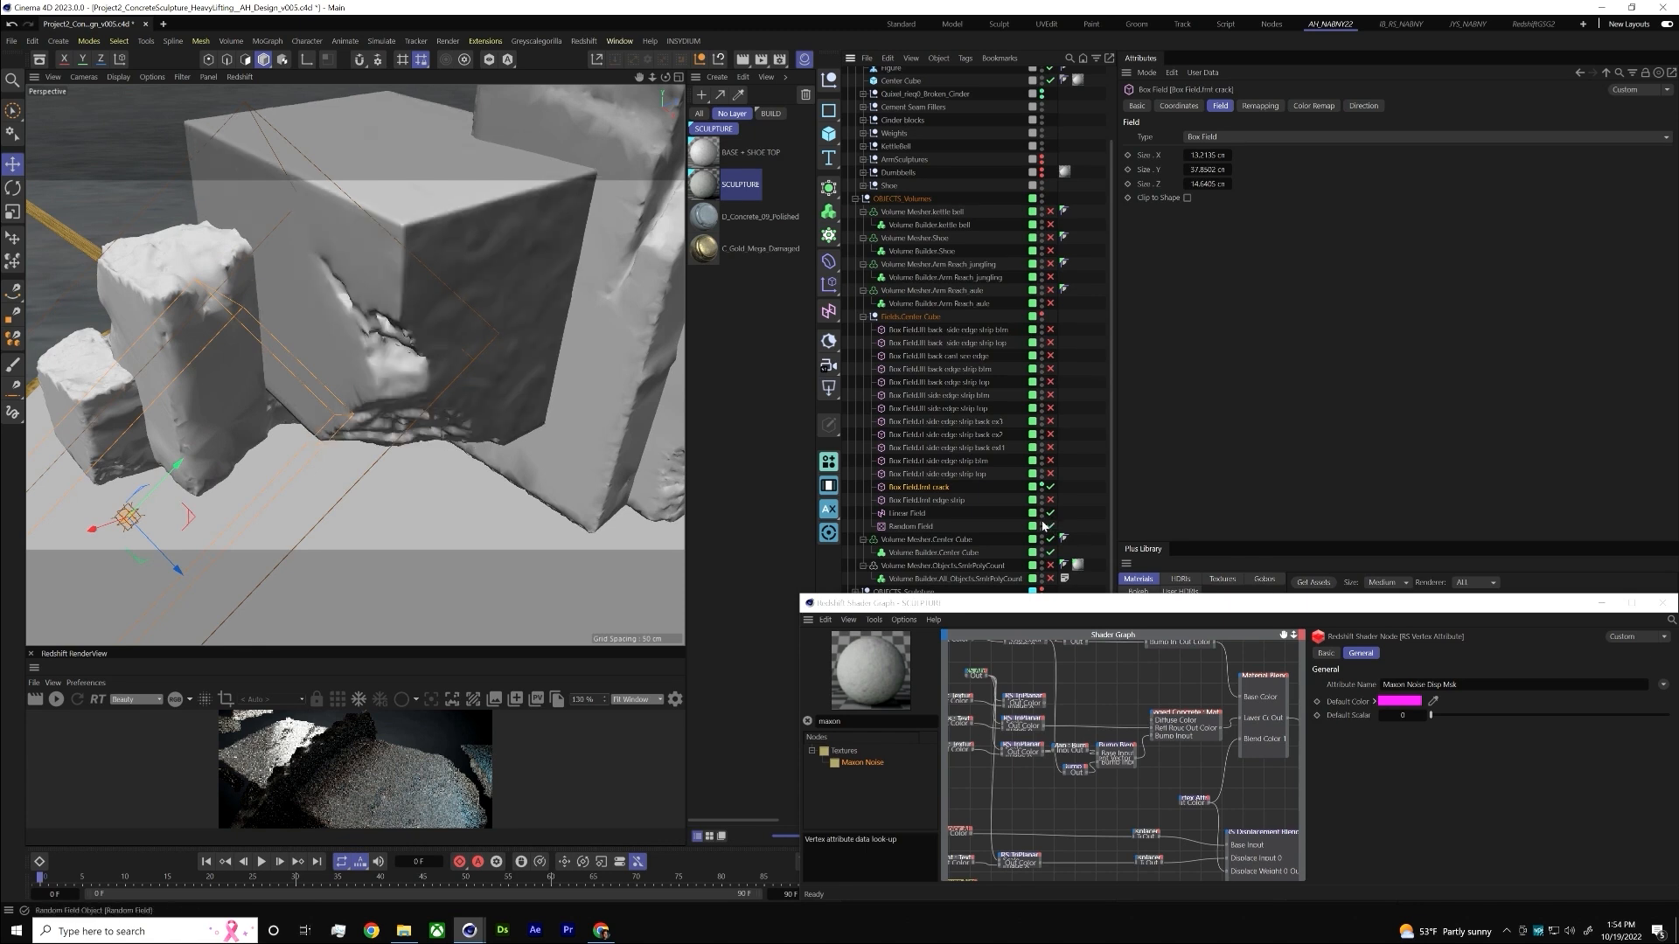
{"action": "left_click_drag", "start_coordinate": [366, 370], "coordinate": [390, 318], "text": "alt"}
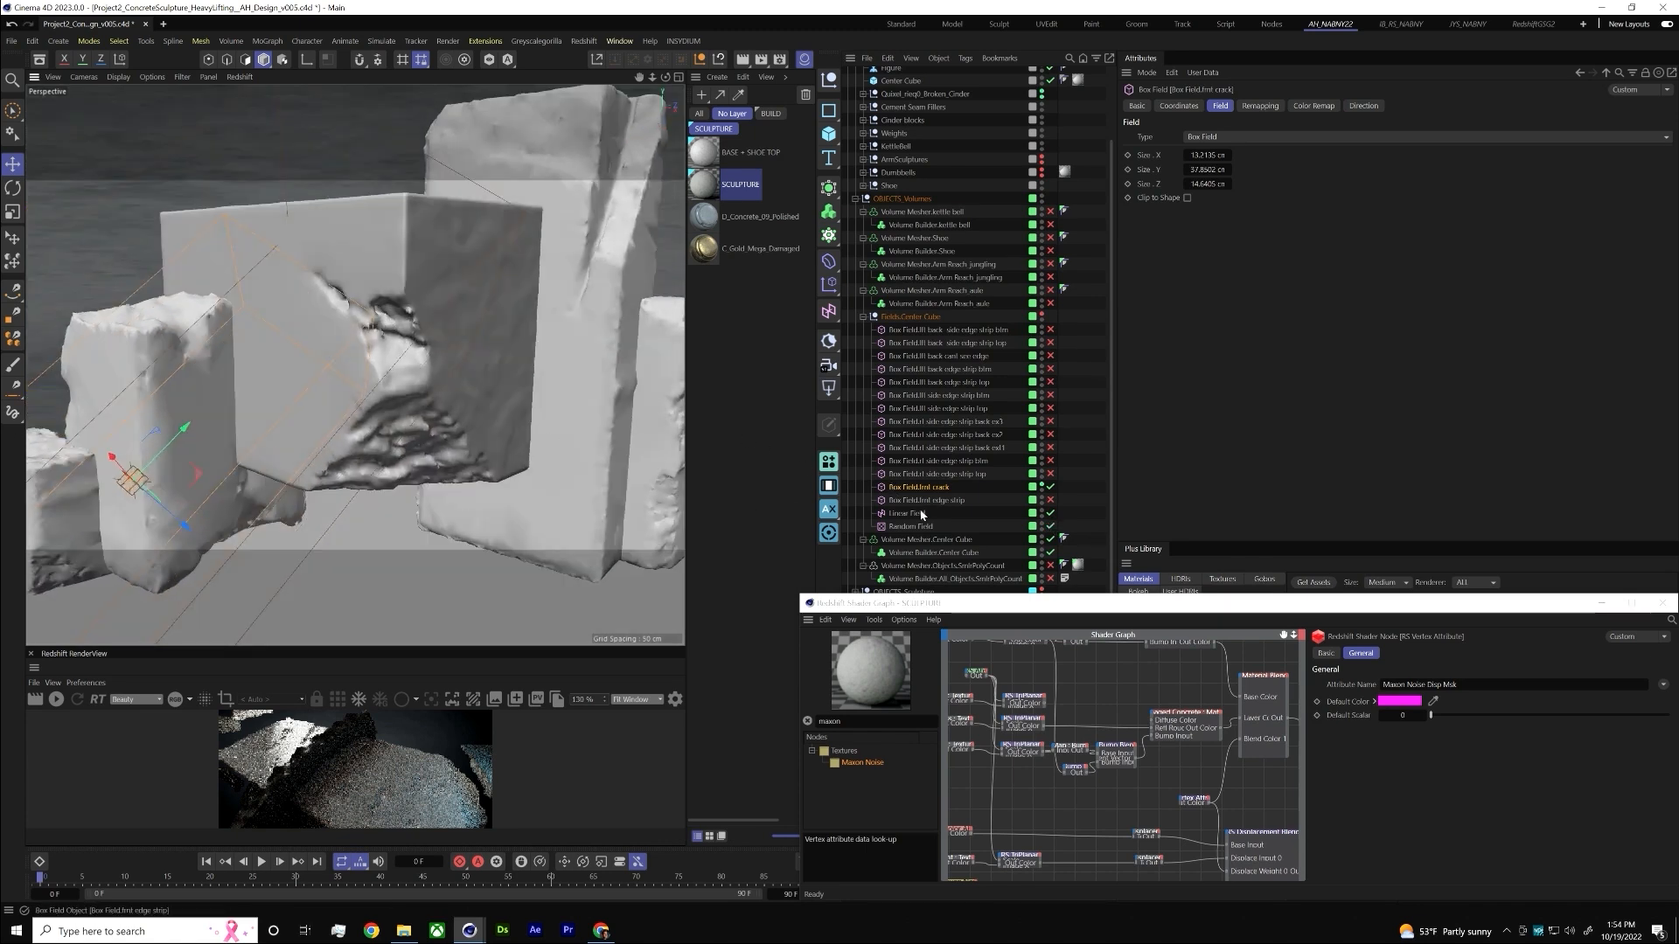
- Try the Gaseous and Dents noise types on the Random Field and revert to Nutous
{"action": "left_click", "coordinate": [923, 527]}
{"action": "left_click", "coordinate": [829, 312]}
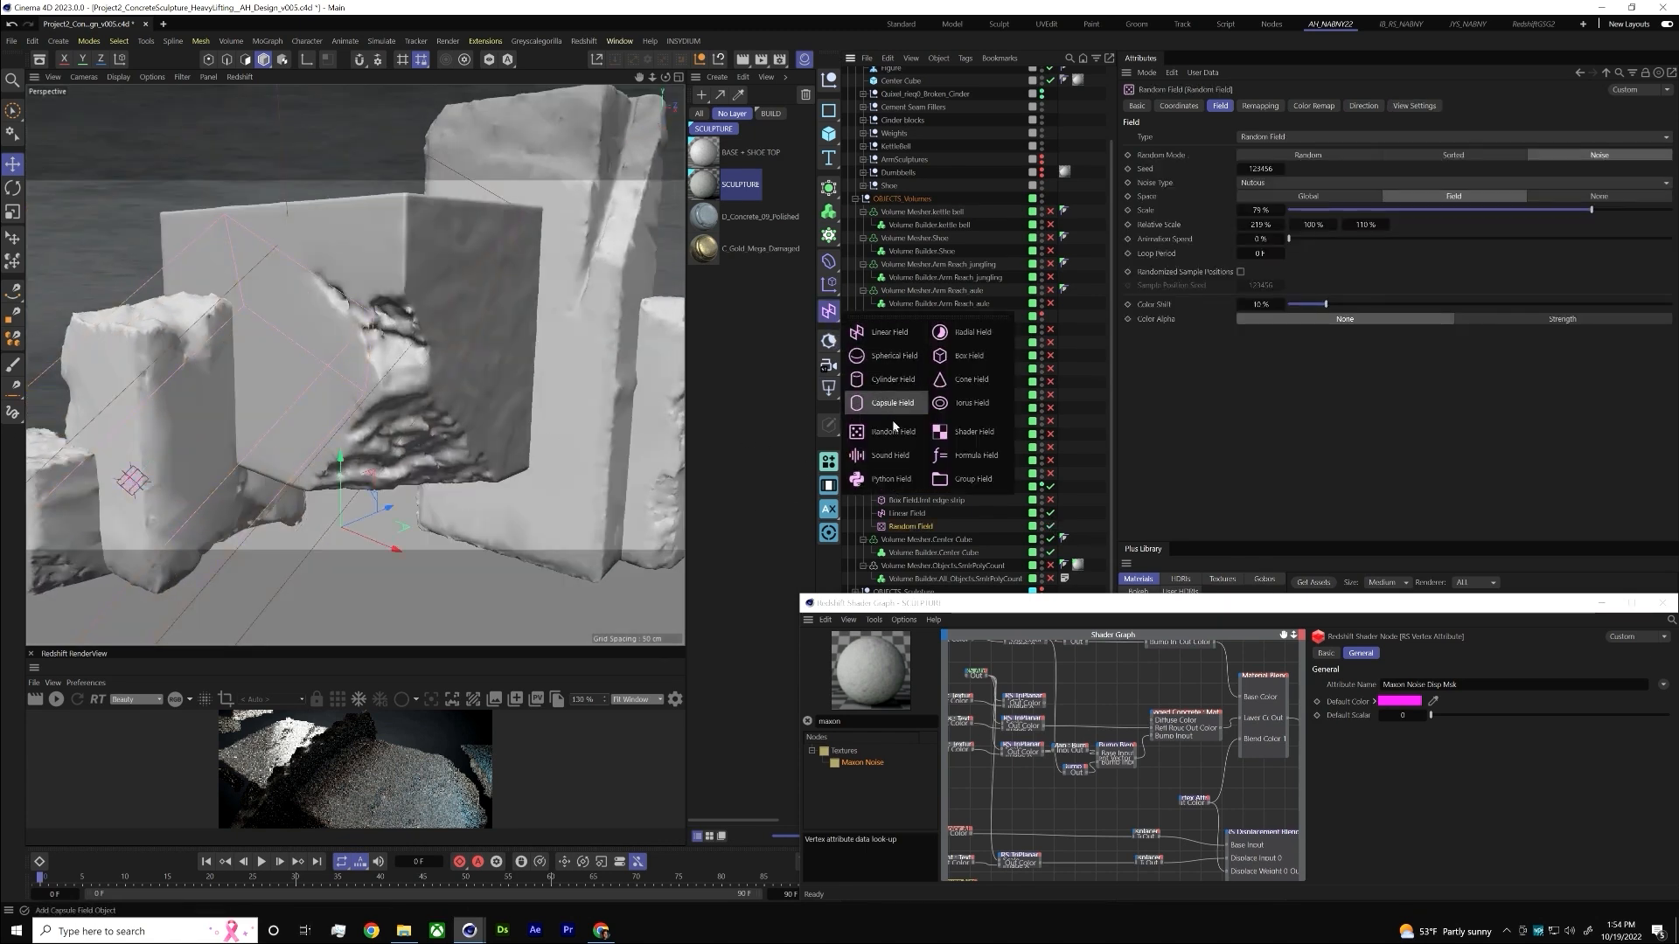
{"action": "left_click", "coordinate": [1263, 183]}
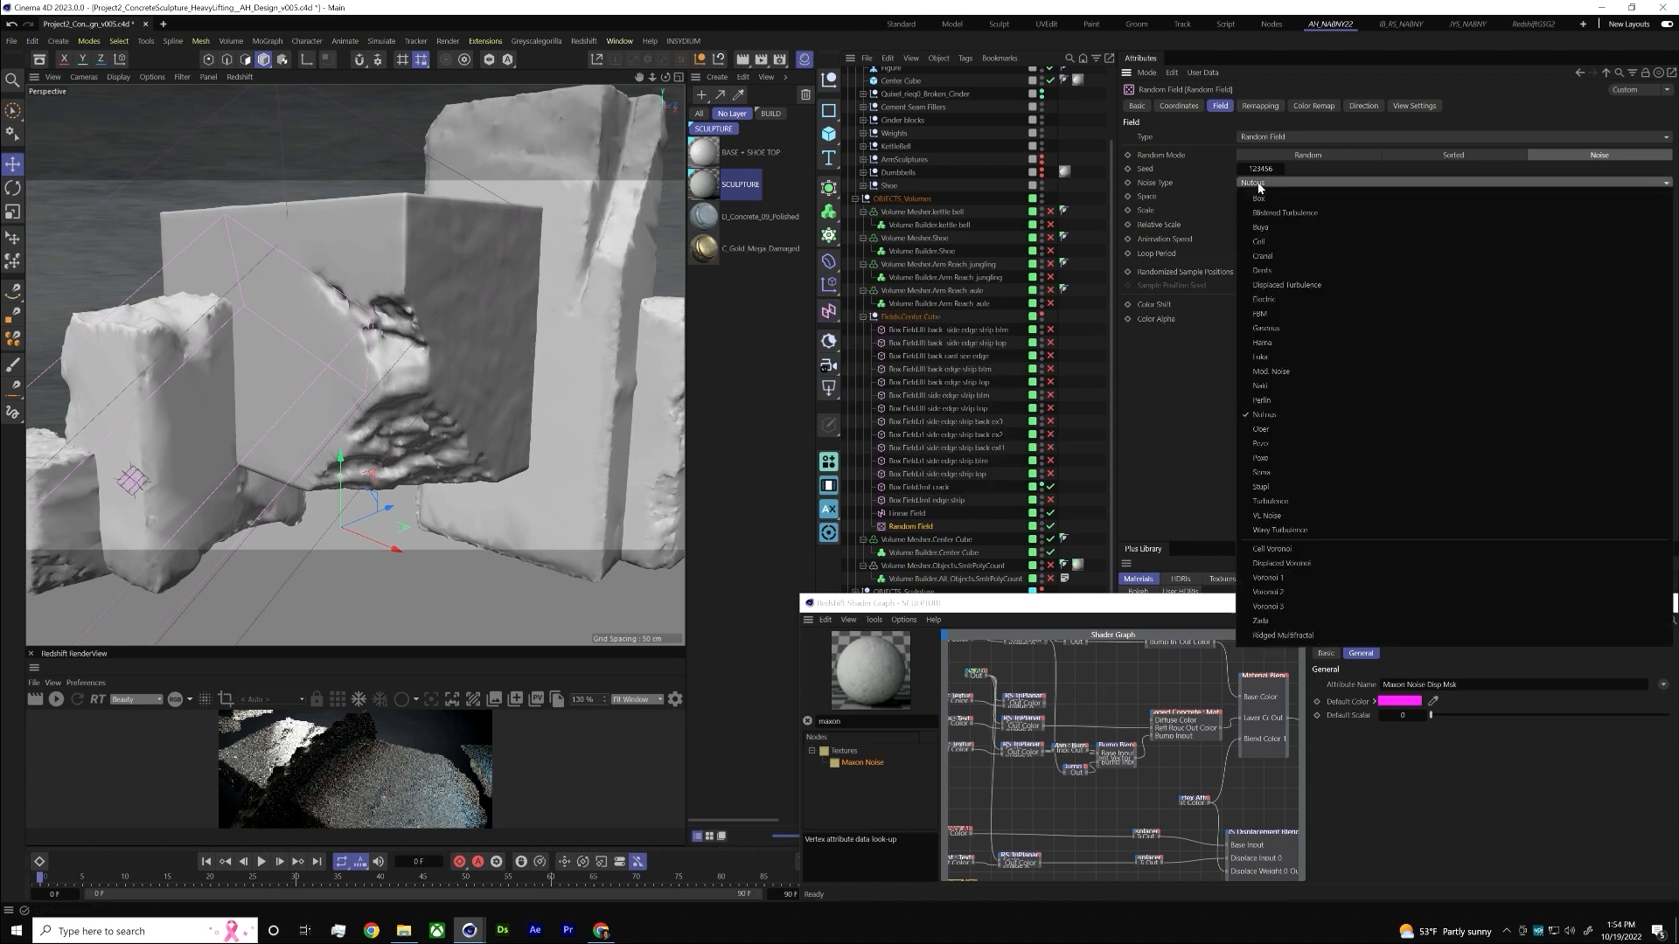
{"action": "left_click", "coordinate": [1290, 328]}
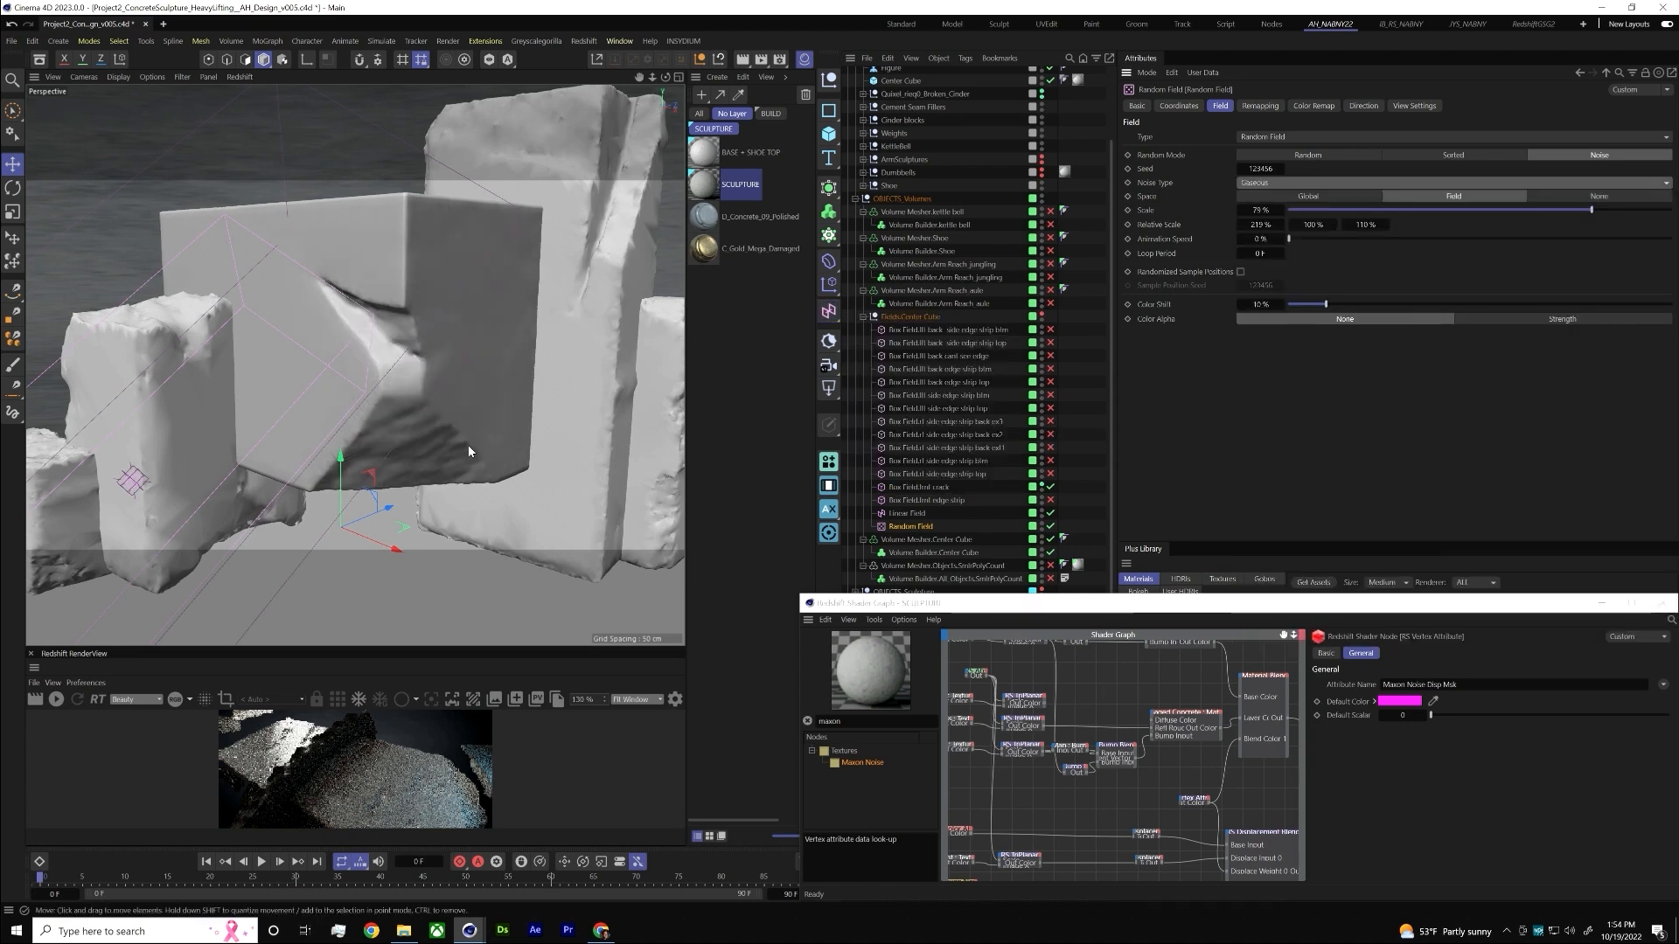
{"action": "left_click", "coordinate": [1272, 183]}
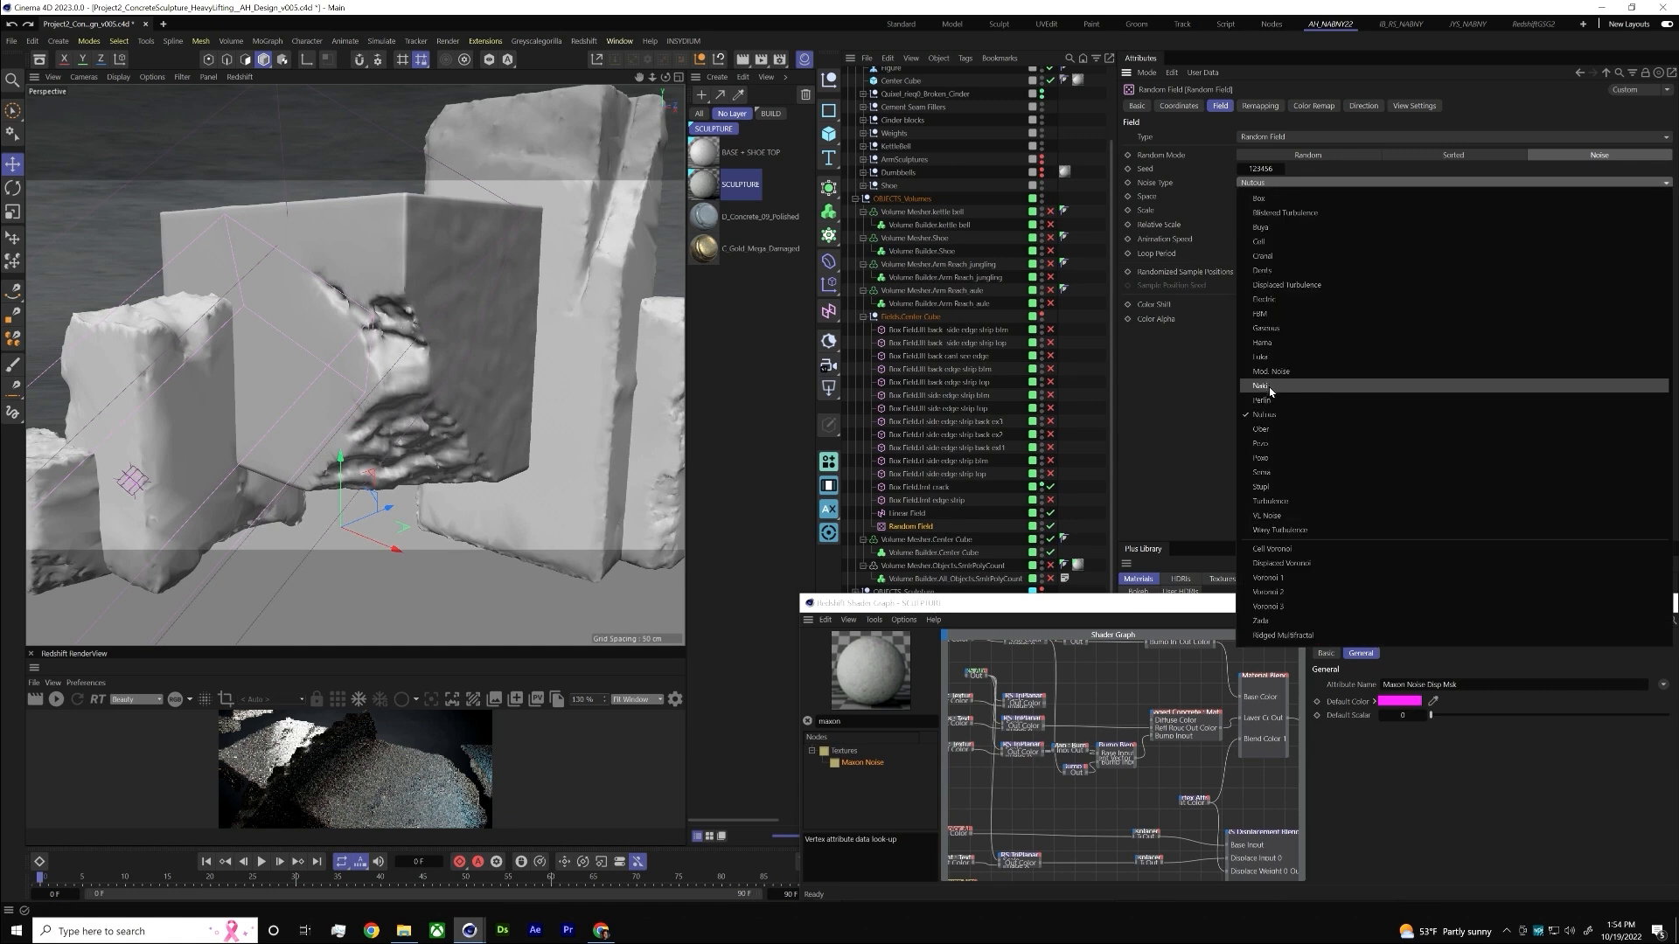
{"action": "left_click", "coordinate": [1276, 459]}
{"action": "scroll", "coordinate": [1272, 182], "scroll_direction": "up", "scroll_amount": 3}
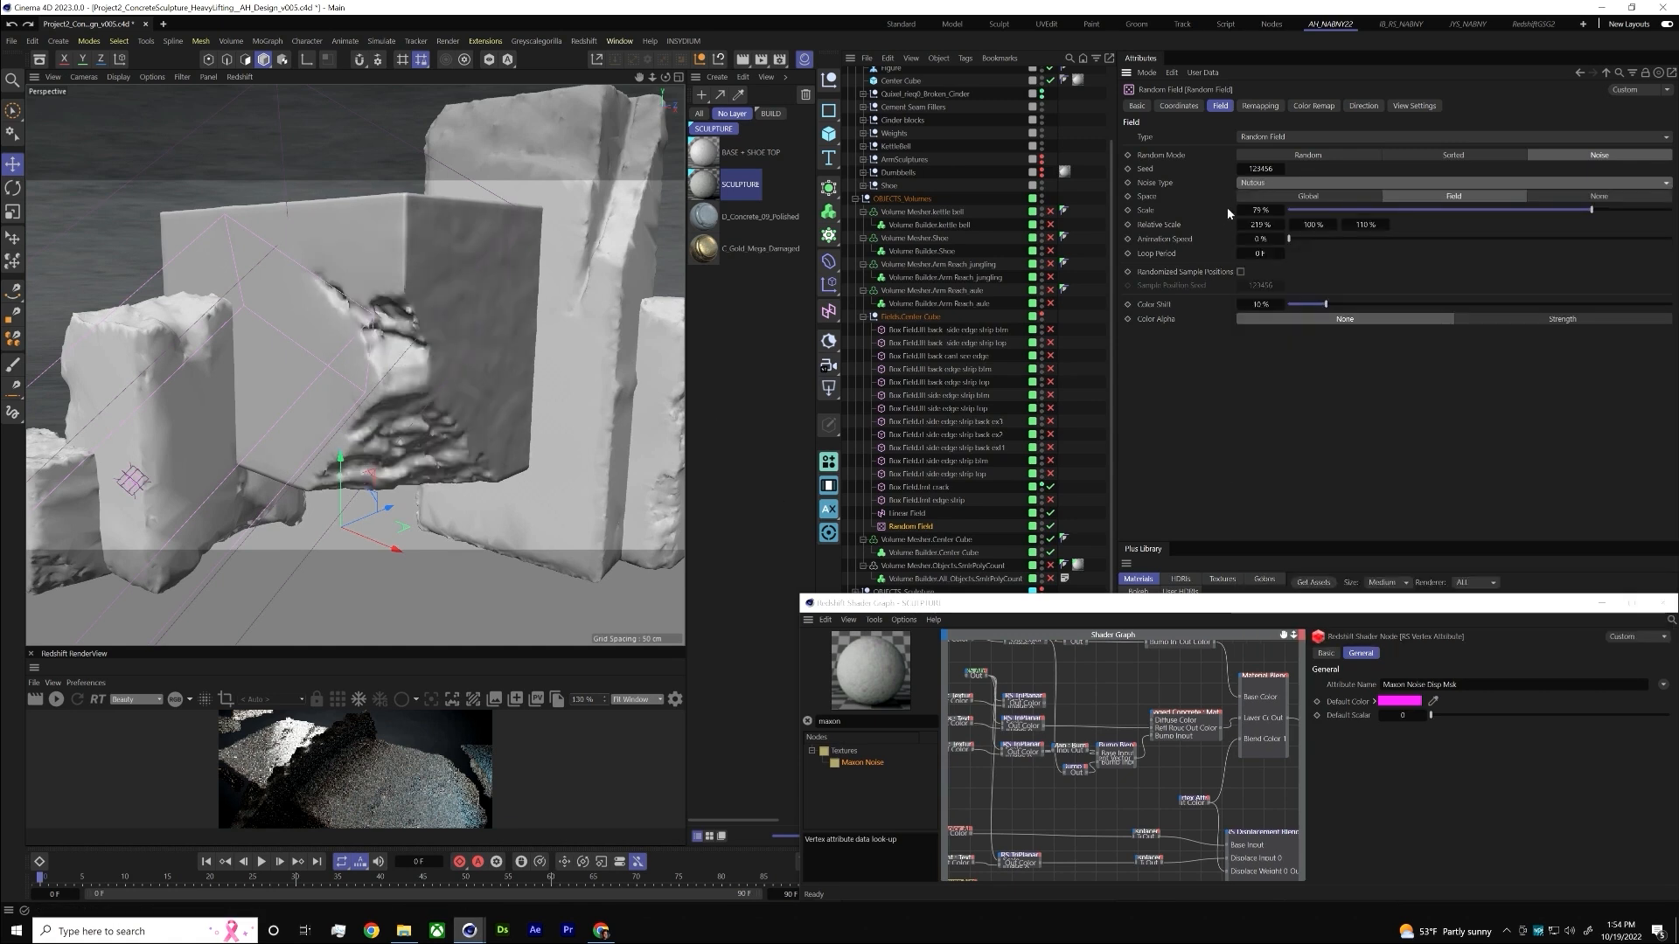
{"action": "left_click", "coordinate": [1272, 183]}
{"action": "left_click", "coordinate": [1264, 270]}
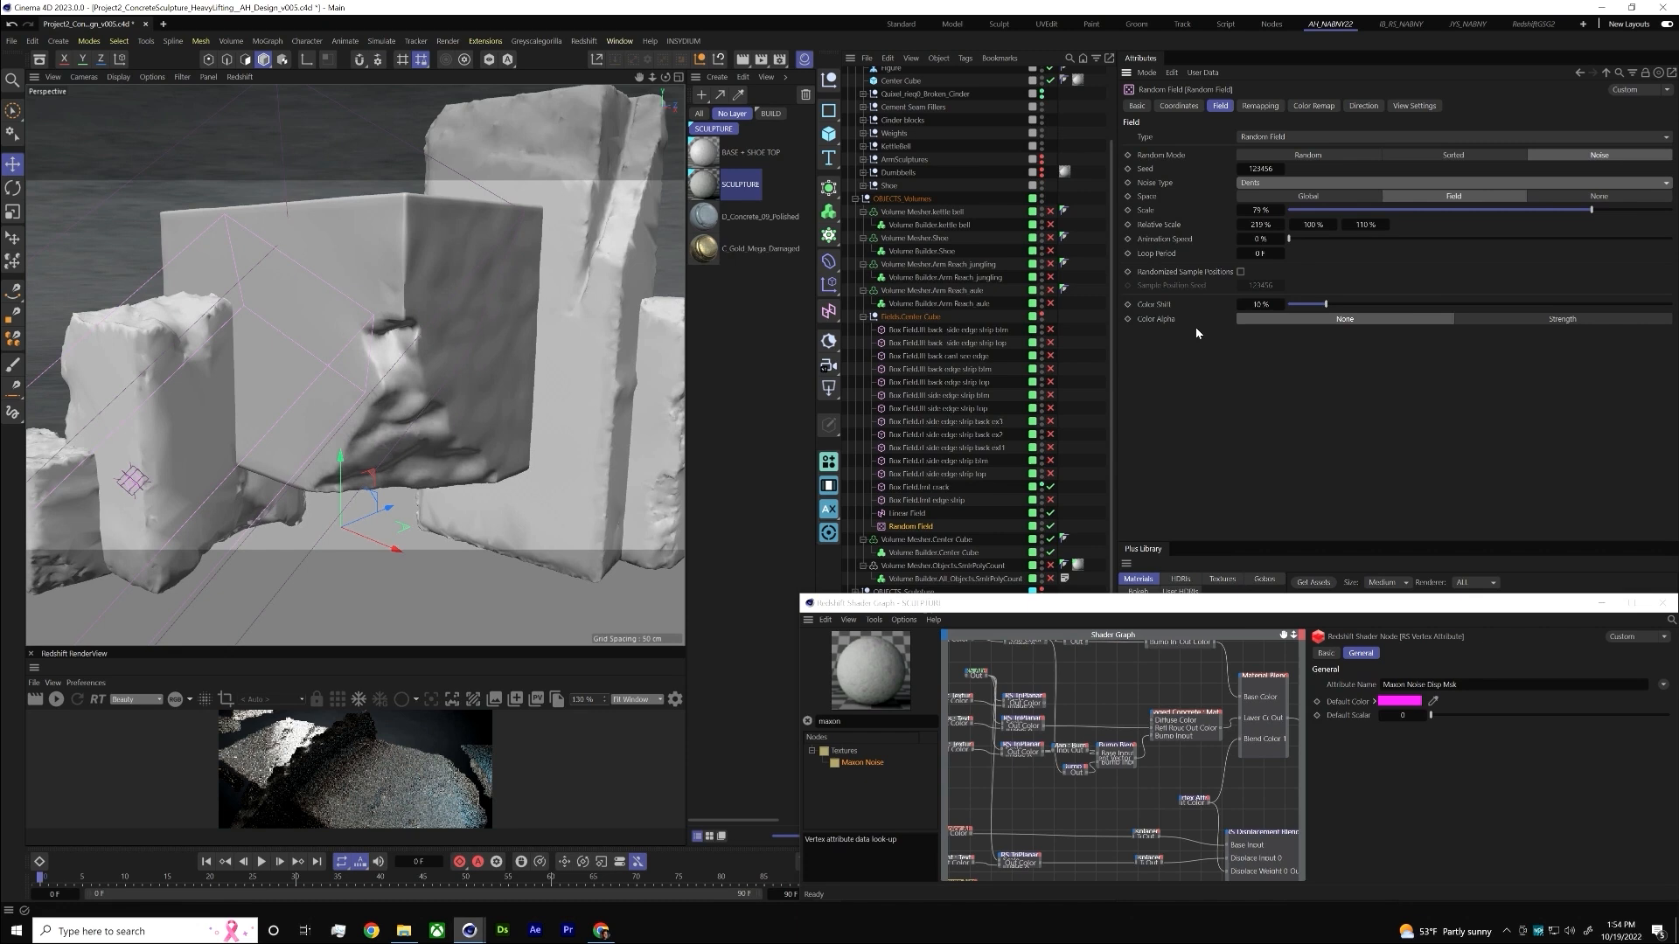
{"action": "key", "text": "ctrl+z"}
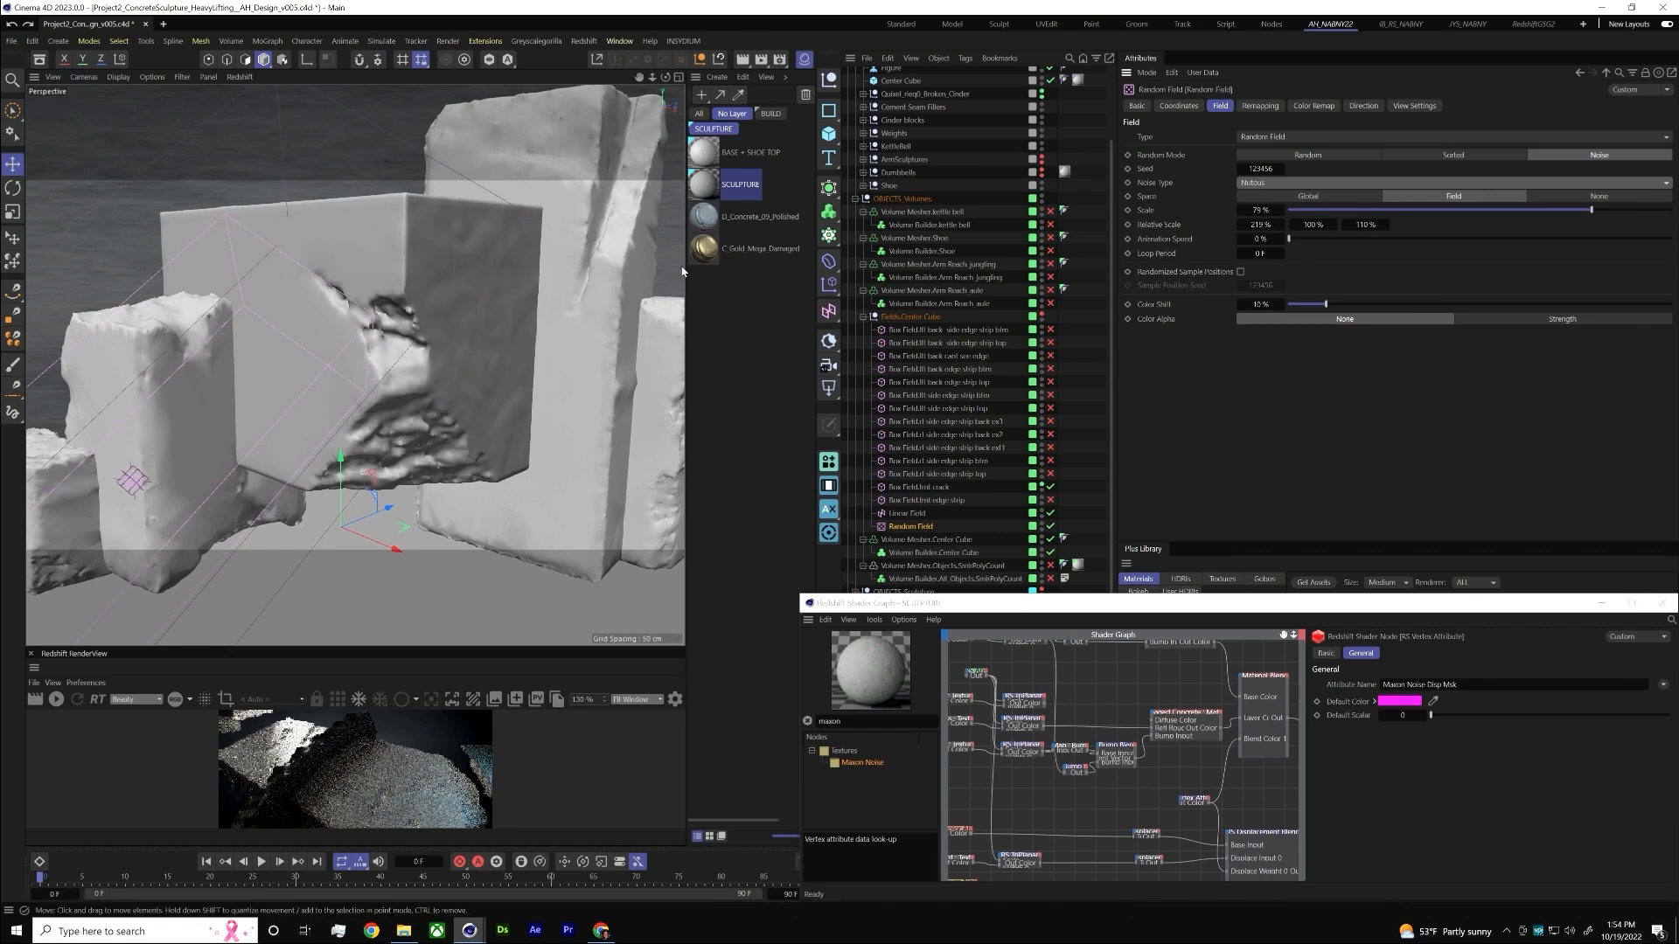
- Show the Weights group and re-enable the side and back edge Box Fields of the center cube
{"action": "scroll", "coordinate": [1015, 234], "scroll_direction": "up", "scroll_amount": 3}
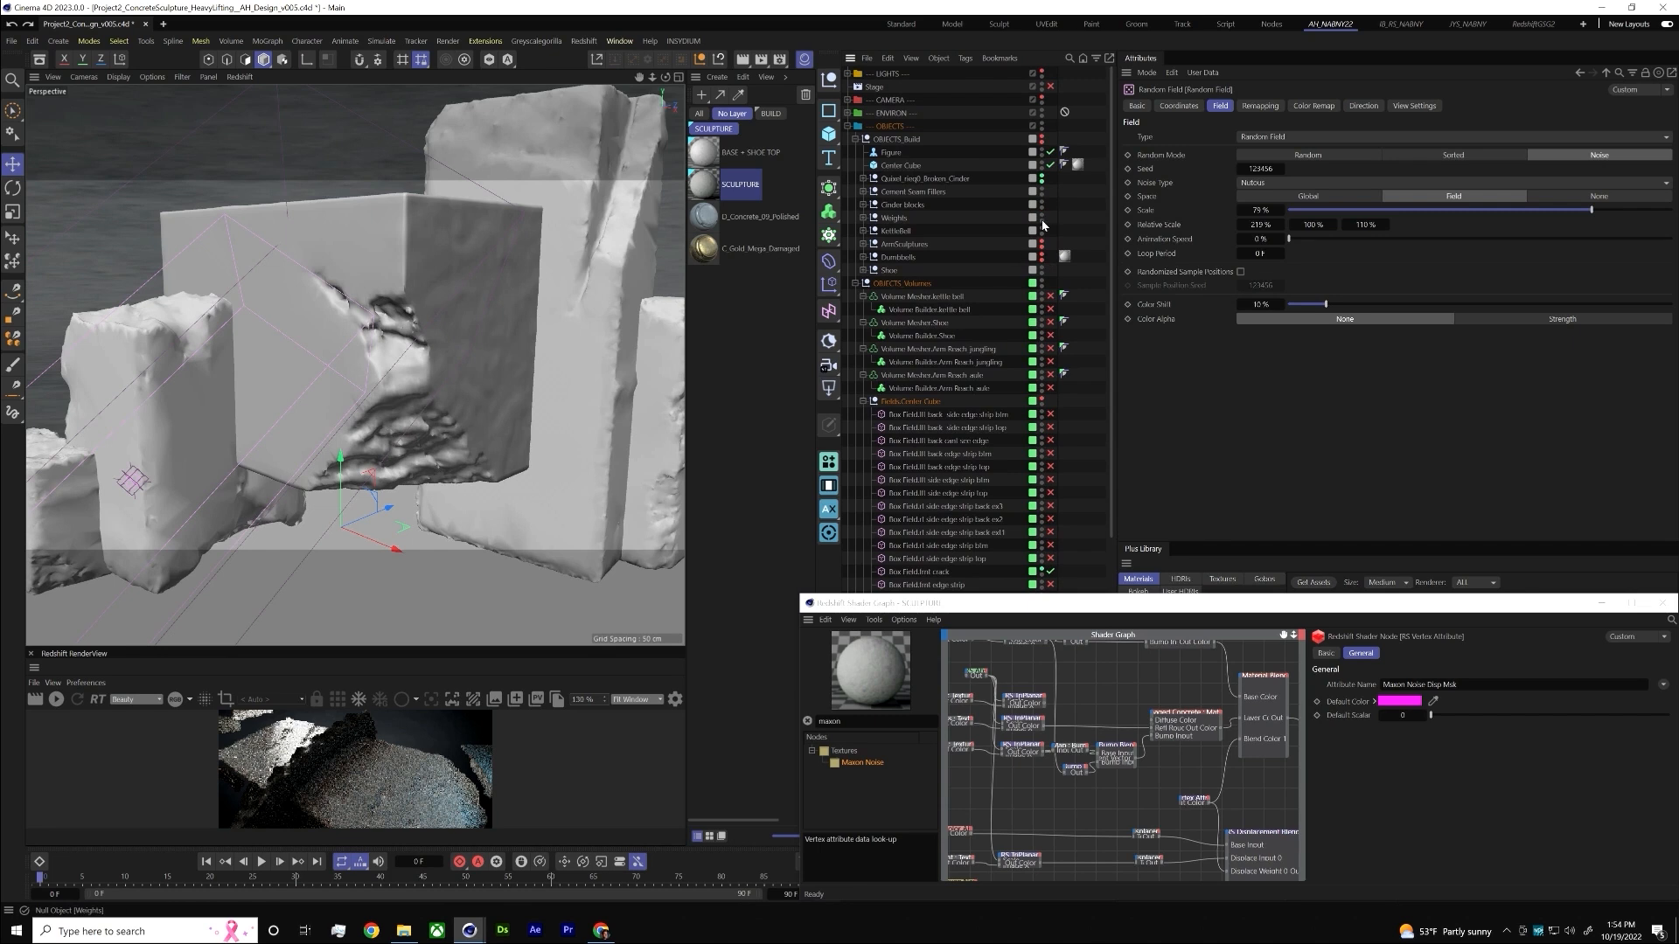
{"action": "left_click", "coordinate": [1041, 219]}
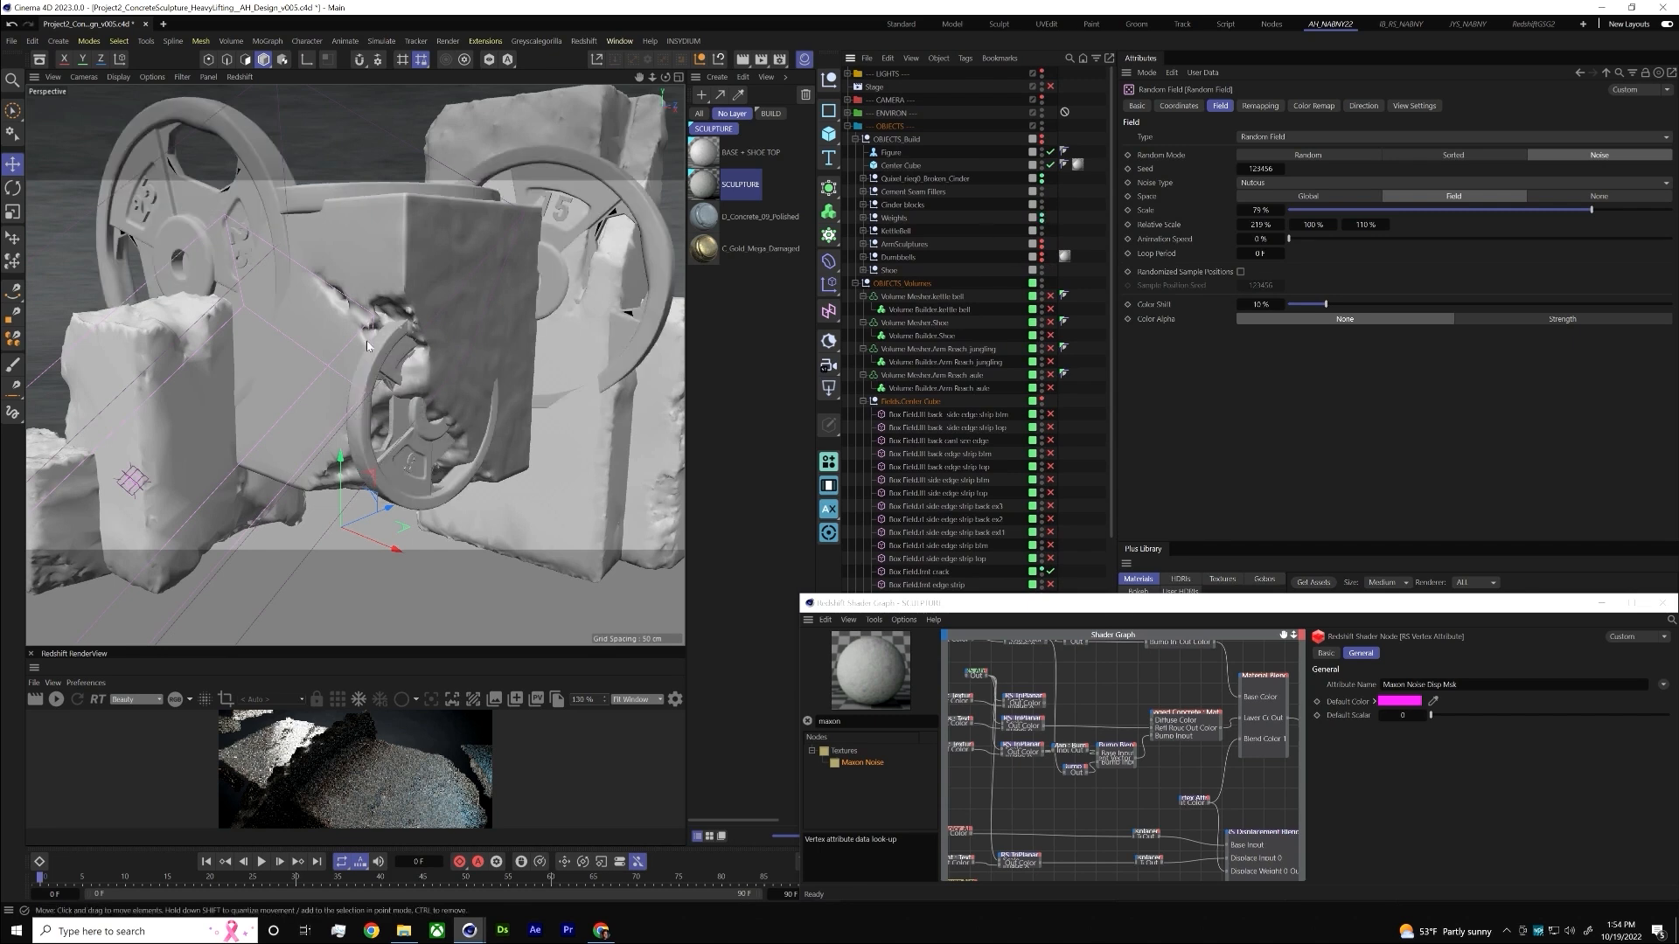
{"action": "scroll", "coordinate": [947, 419], "scroll_direction": "down", "scroll_amount": 3}
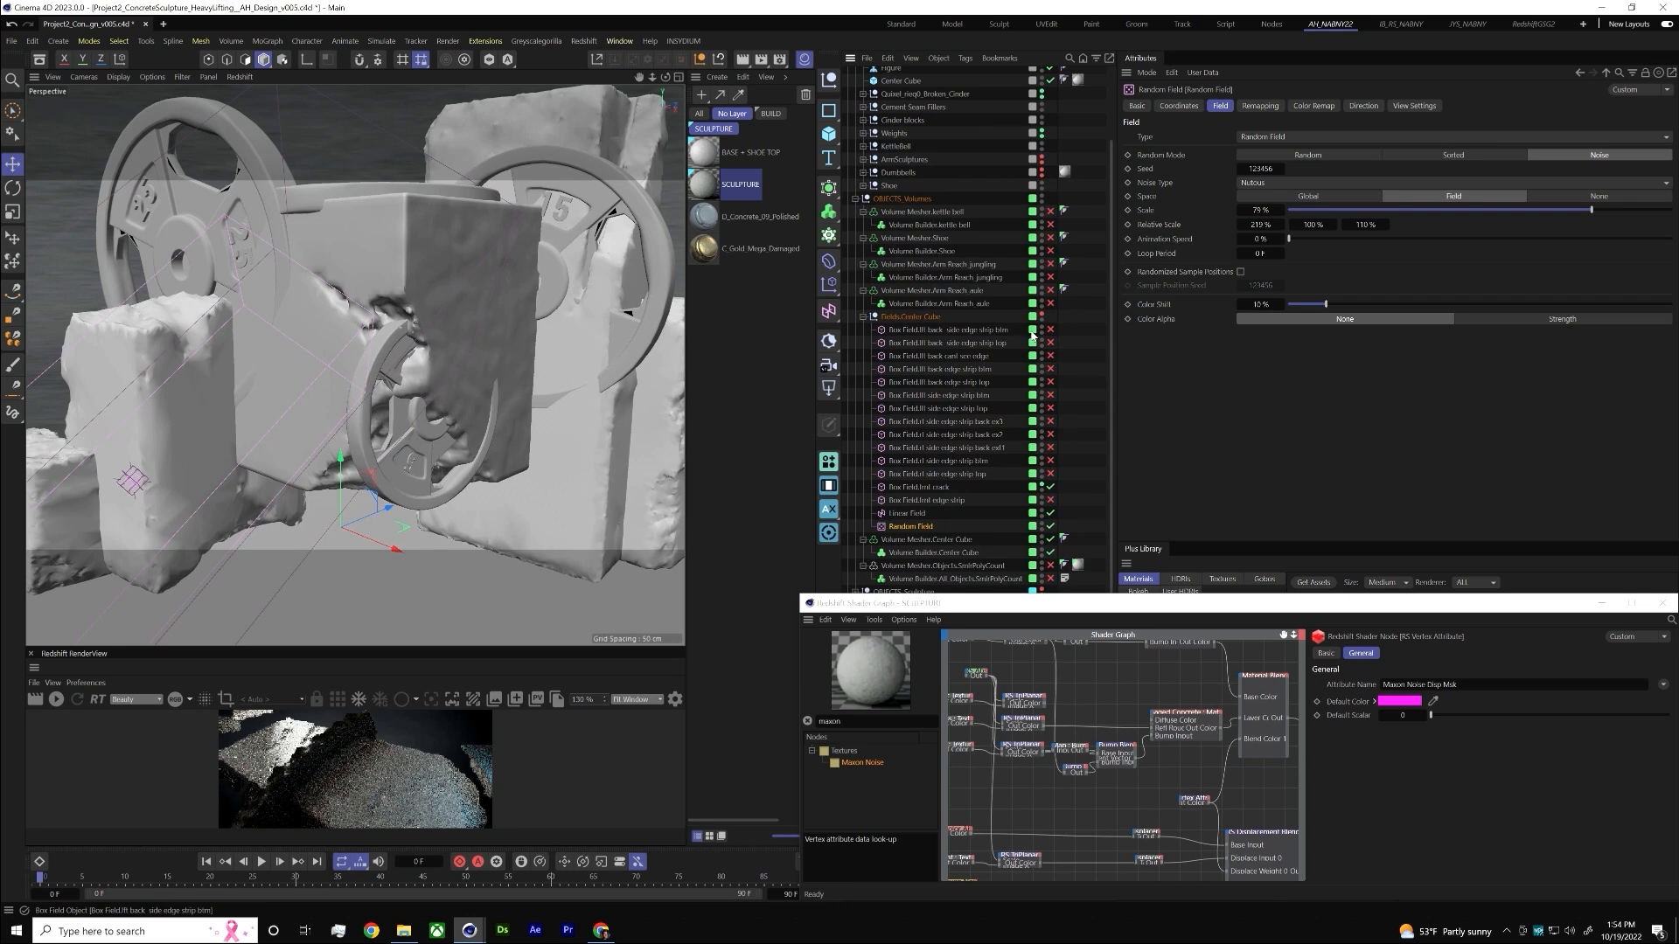
{"action": "scroll", "coordinate": [527, 348], "scroll_direction": "down", "scroll_amount": 5}
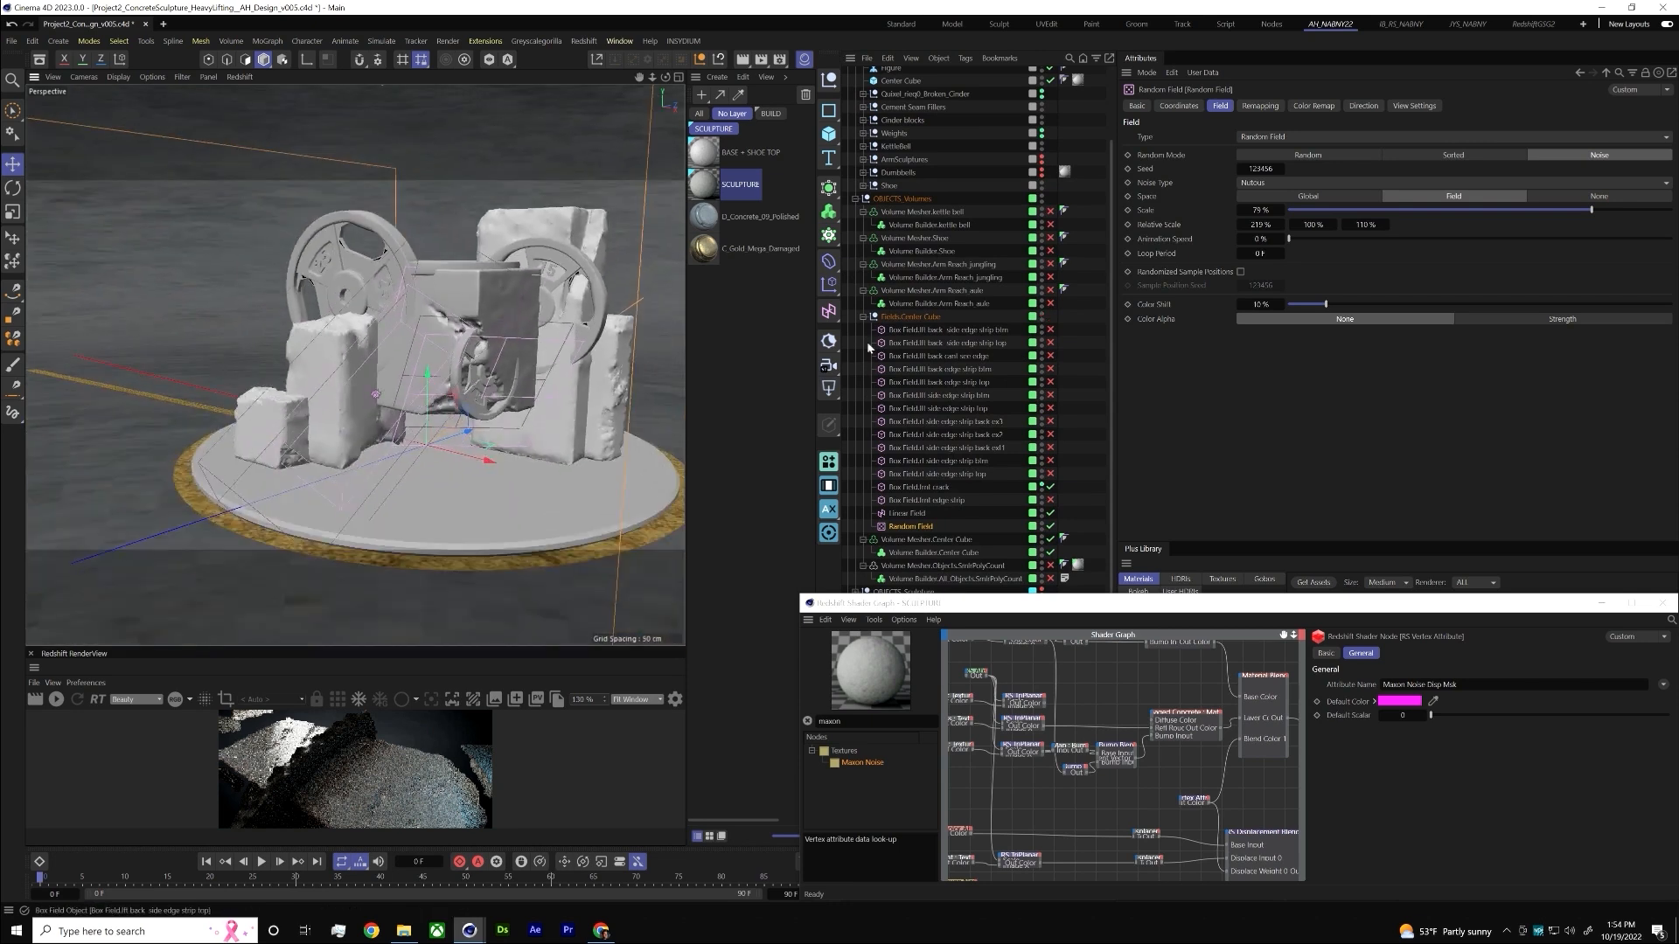
{"action": "left_click_drag", "start_coordinate": [1048, 335], "coordinate": [1064, 401]}
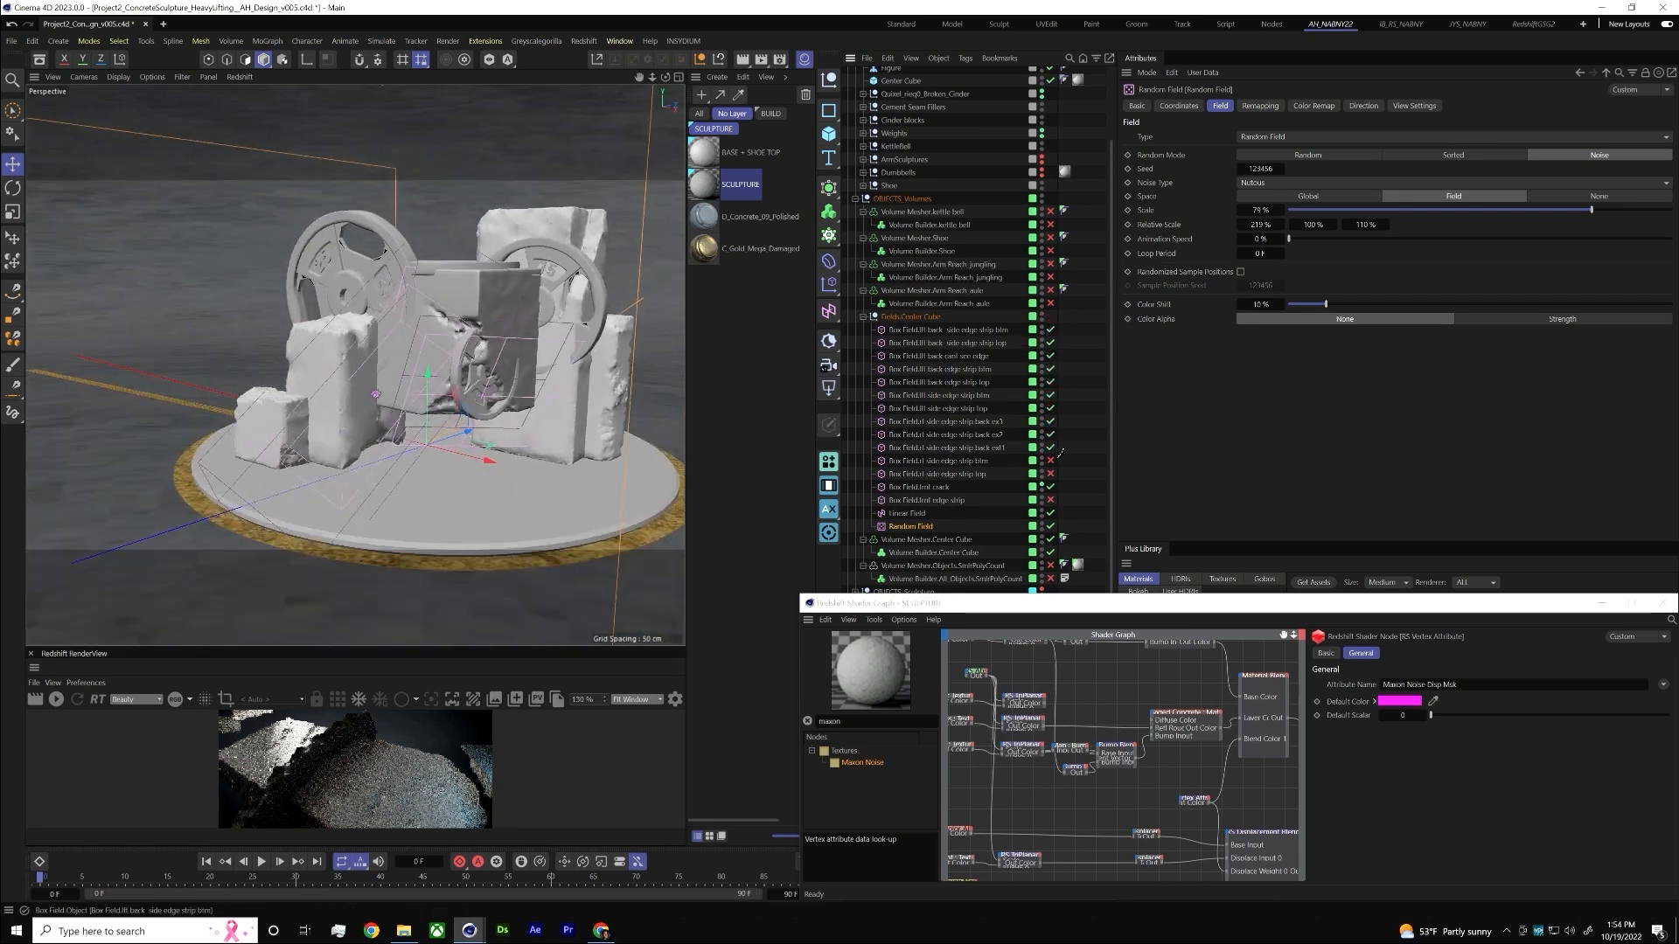
{"action": "left_click_drag", "start_coordinate": [542, 411], "coordinate": [647, 376], "text": "alt"}
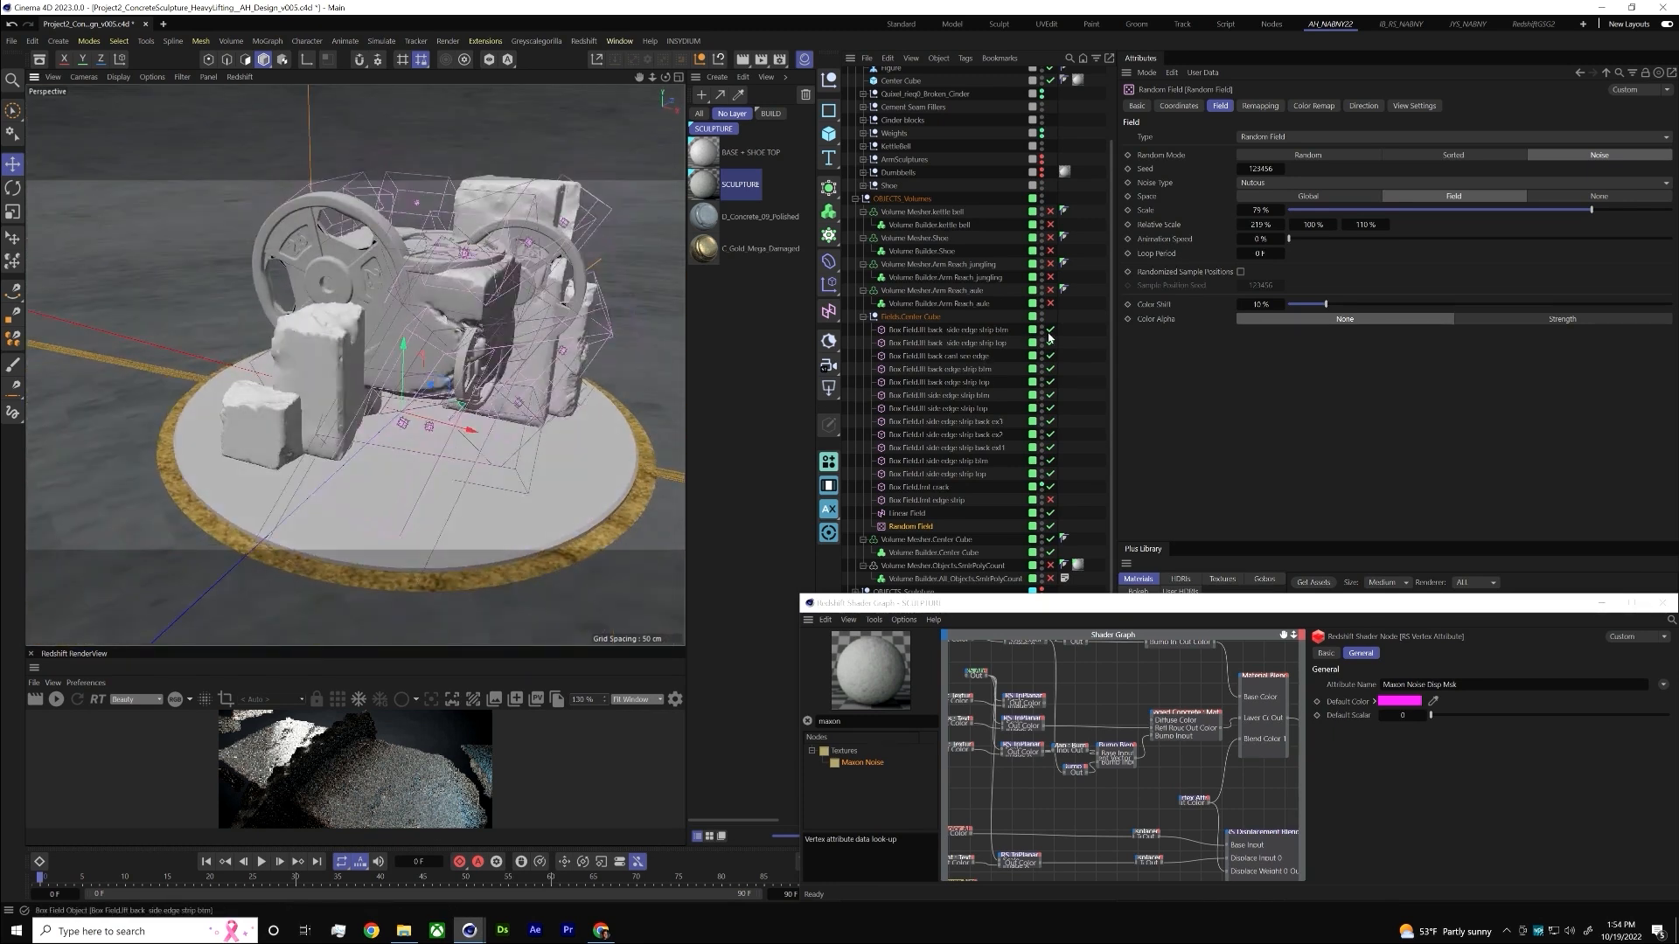
- Isolate the side edge back ex2 Box Field by disabling the other box fields and the Linear Field, and inspect its effect
{"action": "left_click", "coordinate": [1050, 474]}
{"action": "left_click", "coordinate": [1050, 435]}
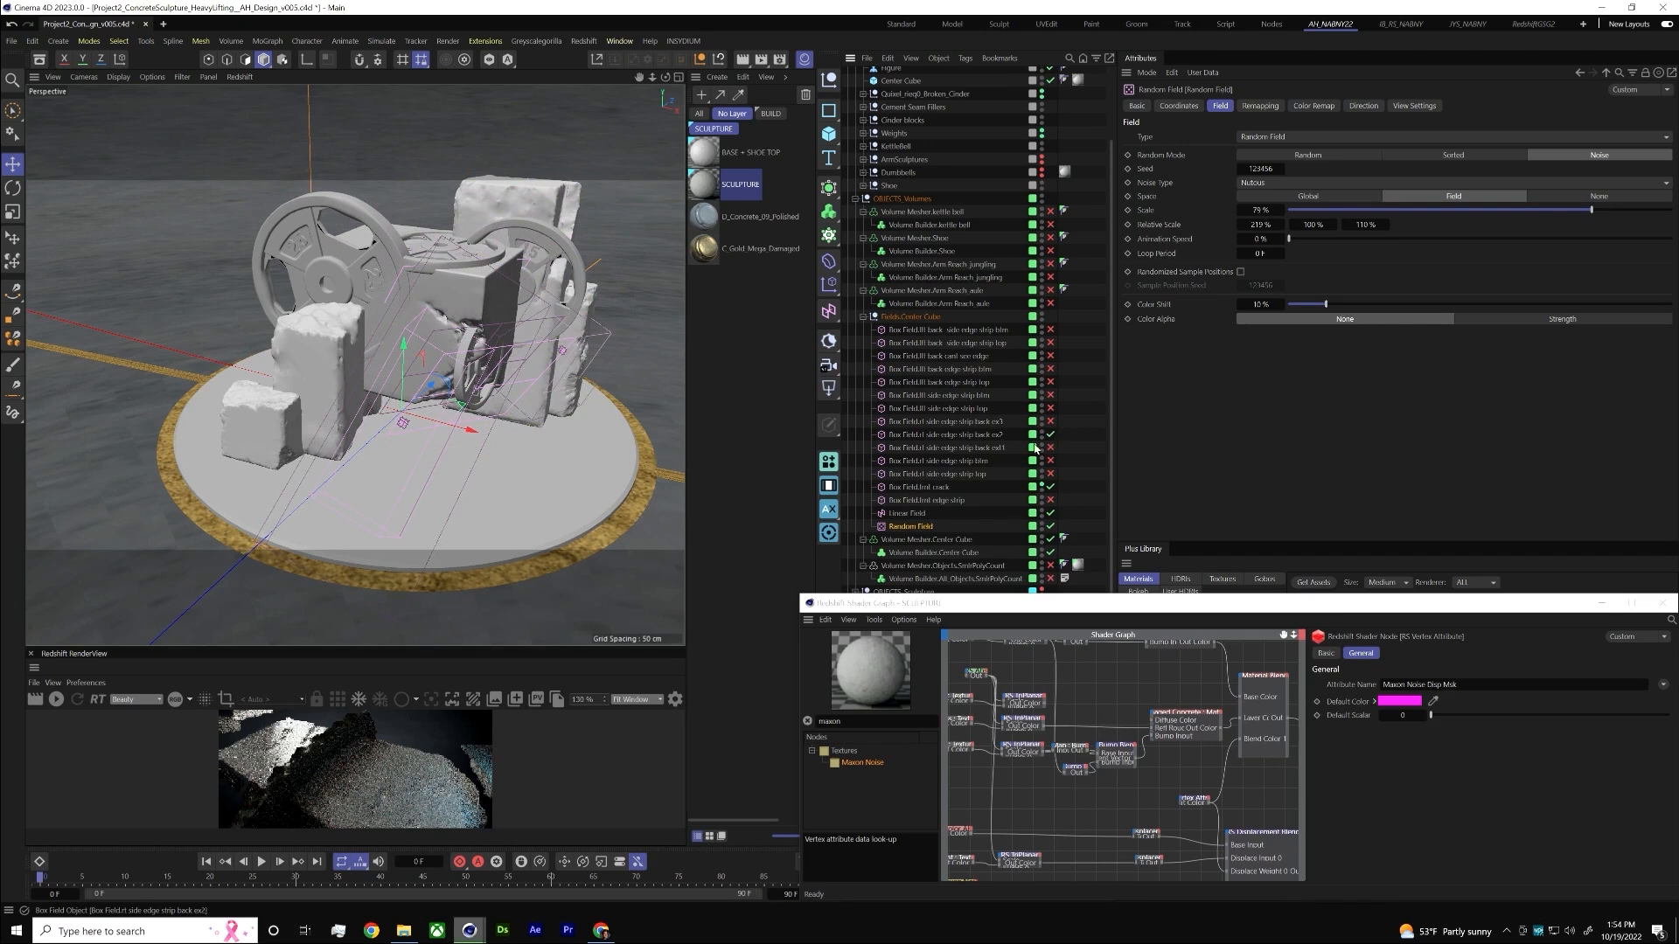
{"action": "left_click", "coordinate": [918, 438]}
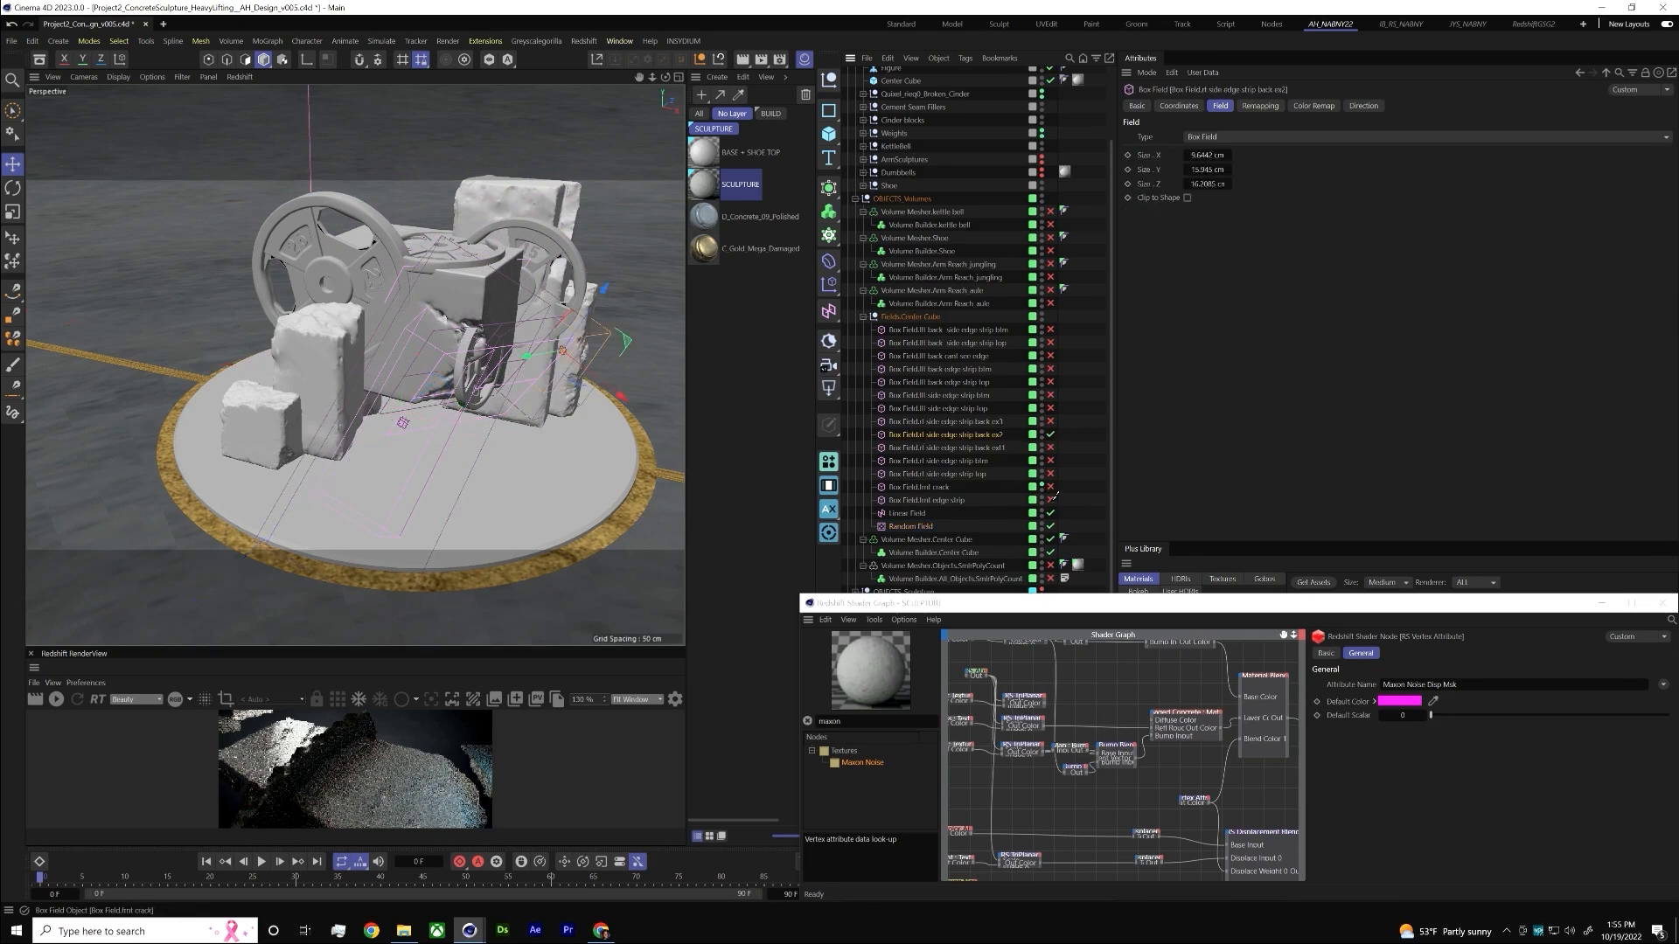
{"action": "mouse_move", "coordinate": [419, 358]}
{"action": "left_mouse_down", "text": "alt"}
{"action": "mouse_move", "coordinate": [499, 354]}
{"action": "mouse_move", "coordinate": [480, 341]}
{"action": "mouse_move", "coordinate": [528, 366]}
{"action": "left_mouse_up", "text": "alt"}
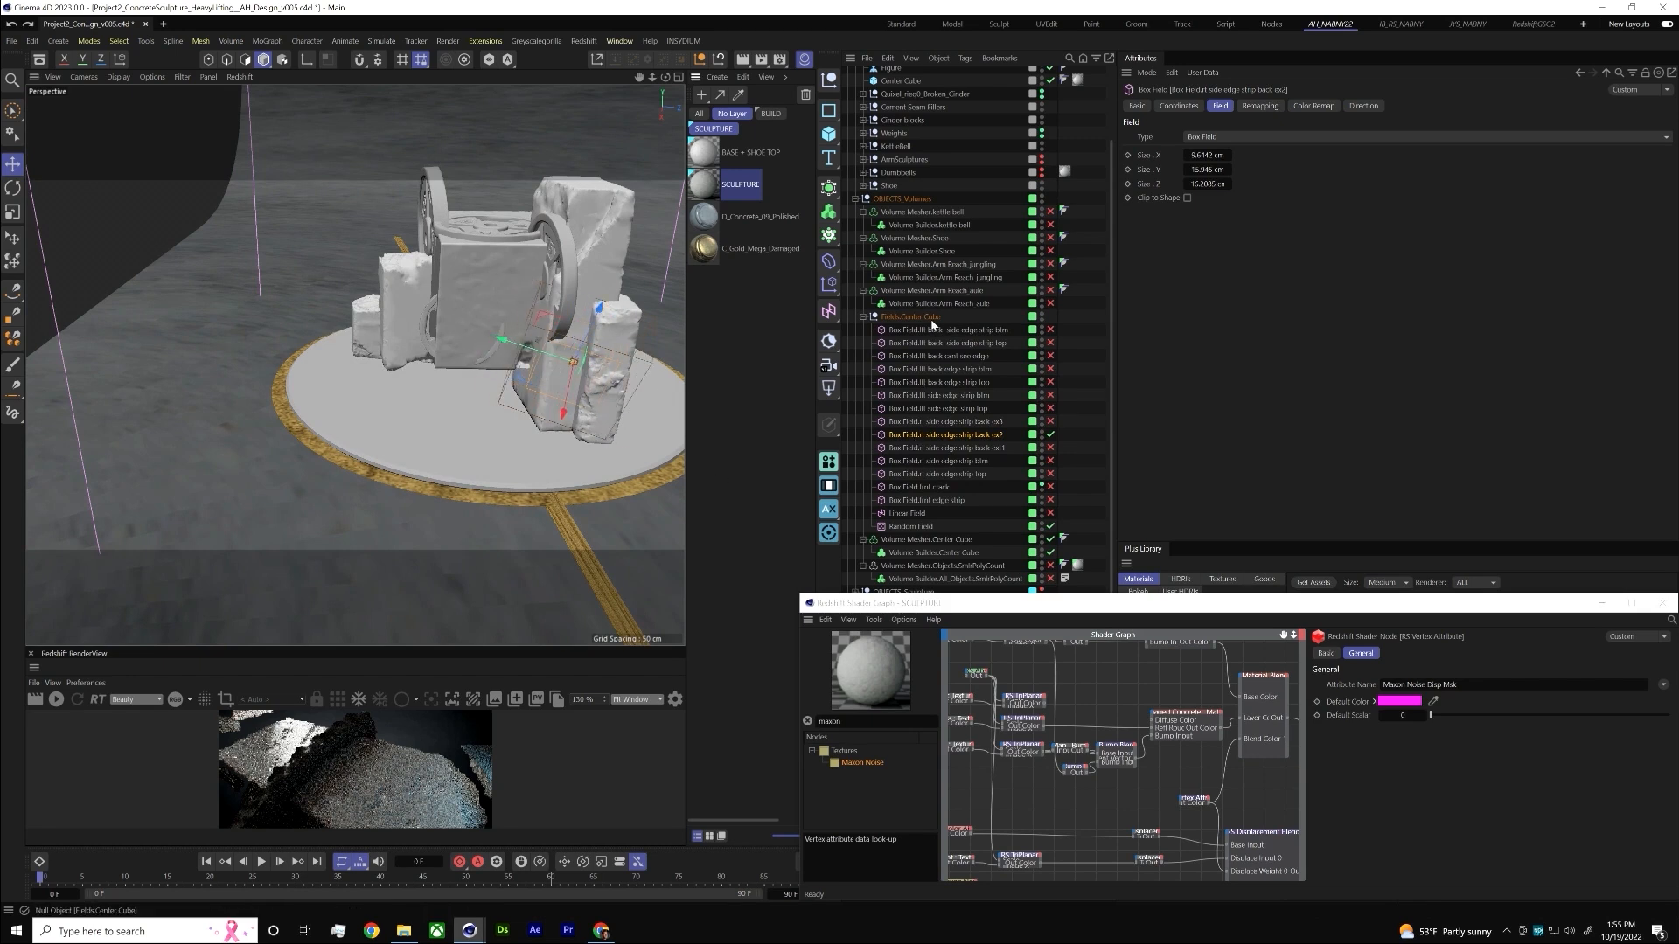
- Re-enable all Center Cube fields, turn on Fog Smooth in the Center Cube Volume Builder, and examine the smoothed cube up close
{"action": "left_click", "coordinate": [955, 553]}
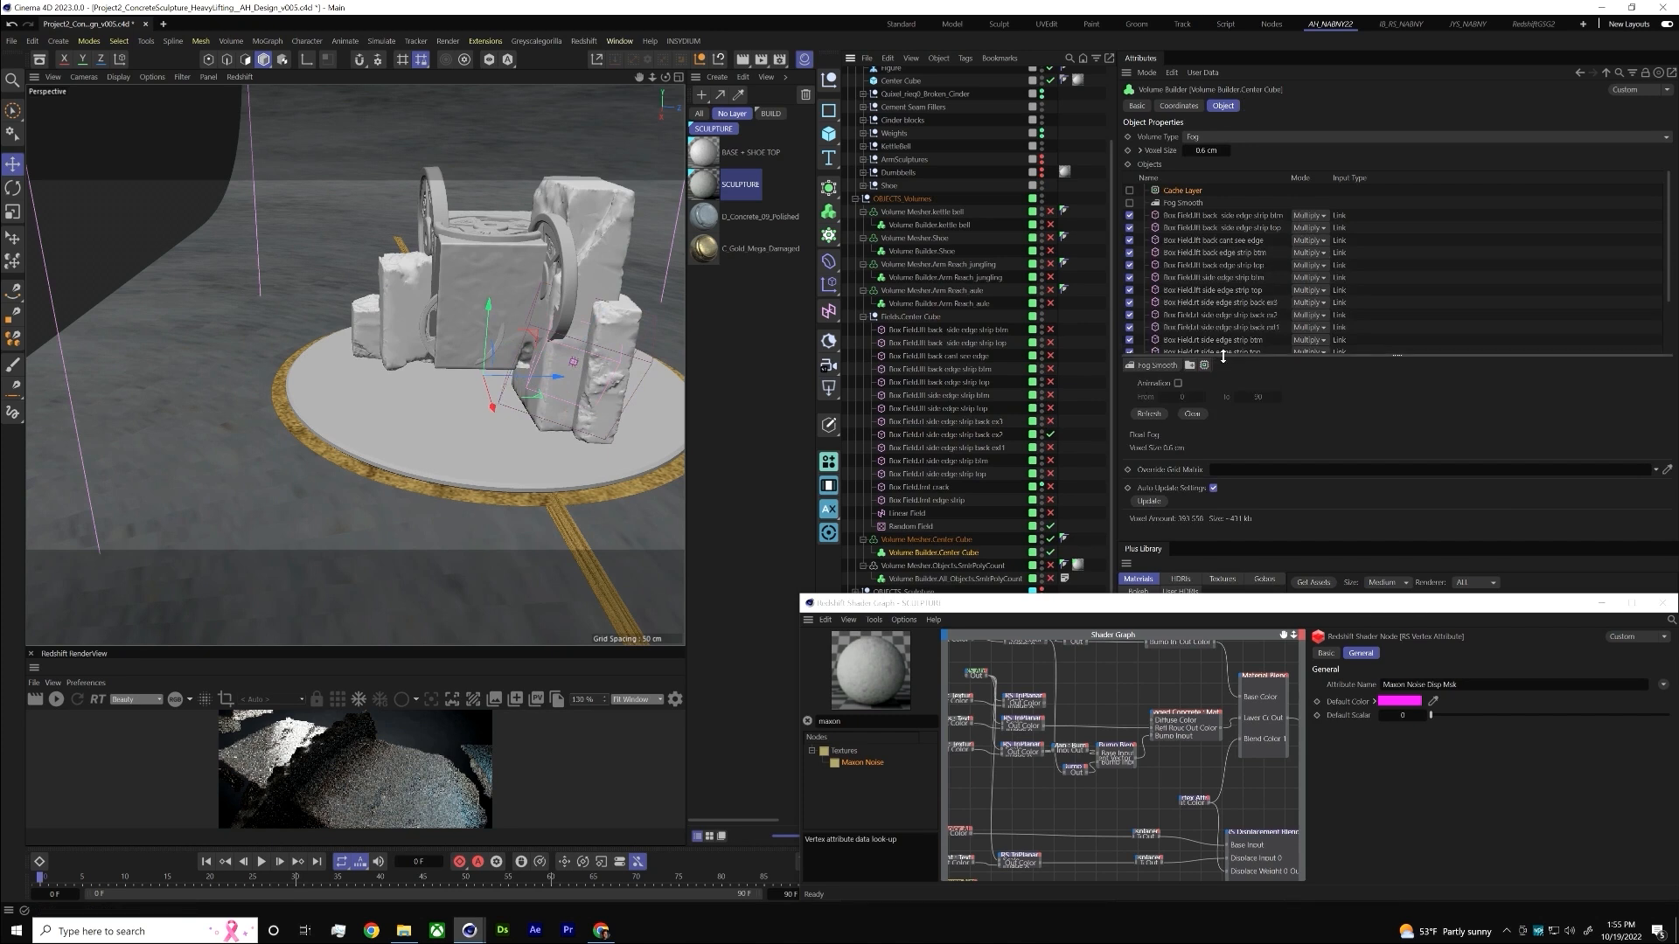
{"action": "left_click_drag", "start_coordinate": [1221, 354], "coordinate": [1215, 421]}
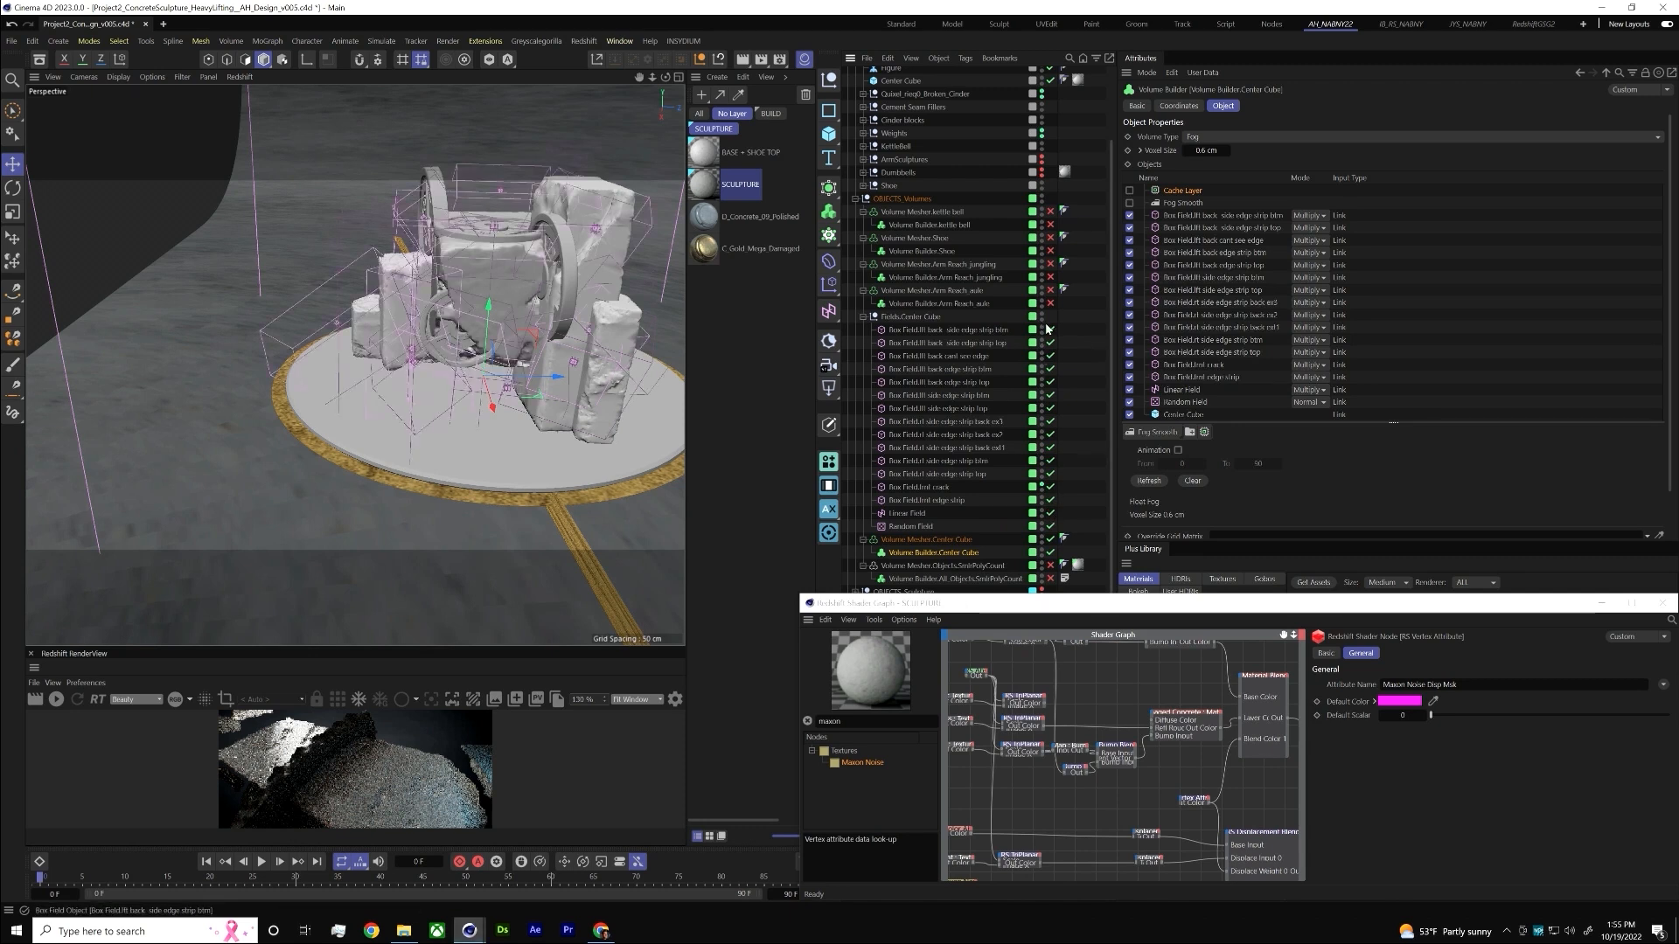
{"action": "left_click", "coordinate": [1129, 203]}
{"action": "left_click", "coordinate": [1166, 203]}
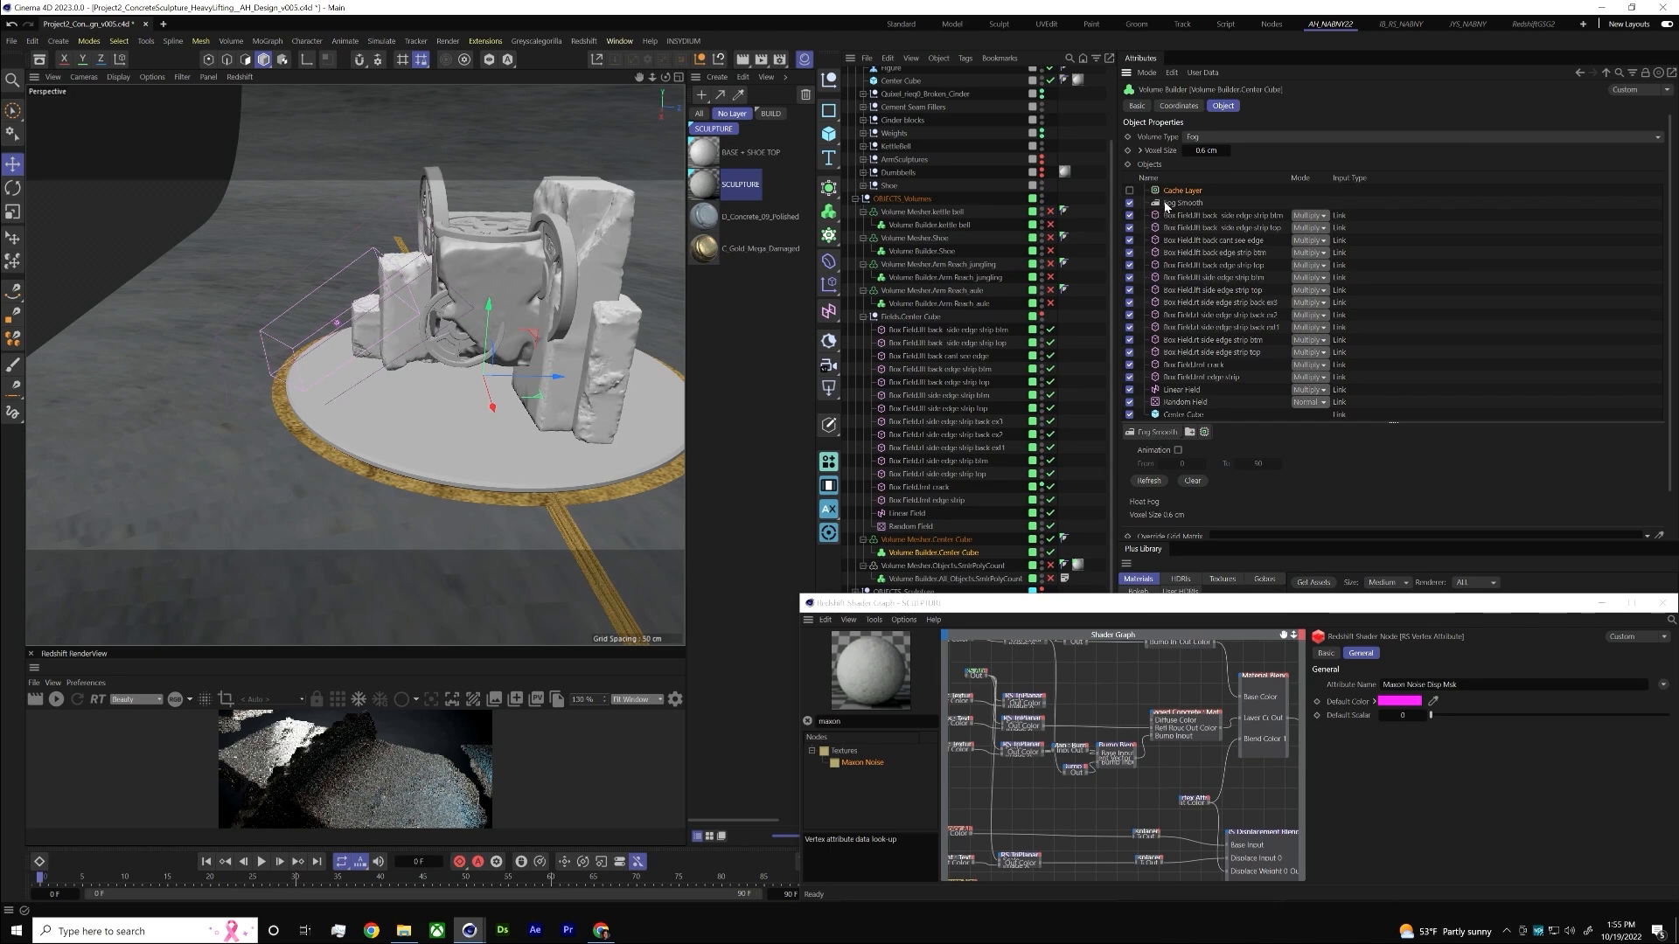
{"action": "scroll", "coordinate": [519, 311], "scroll_direction": "up", "scroll_amount": 5}
{"action": "key", "text": "9"}
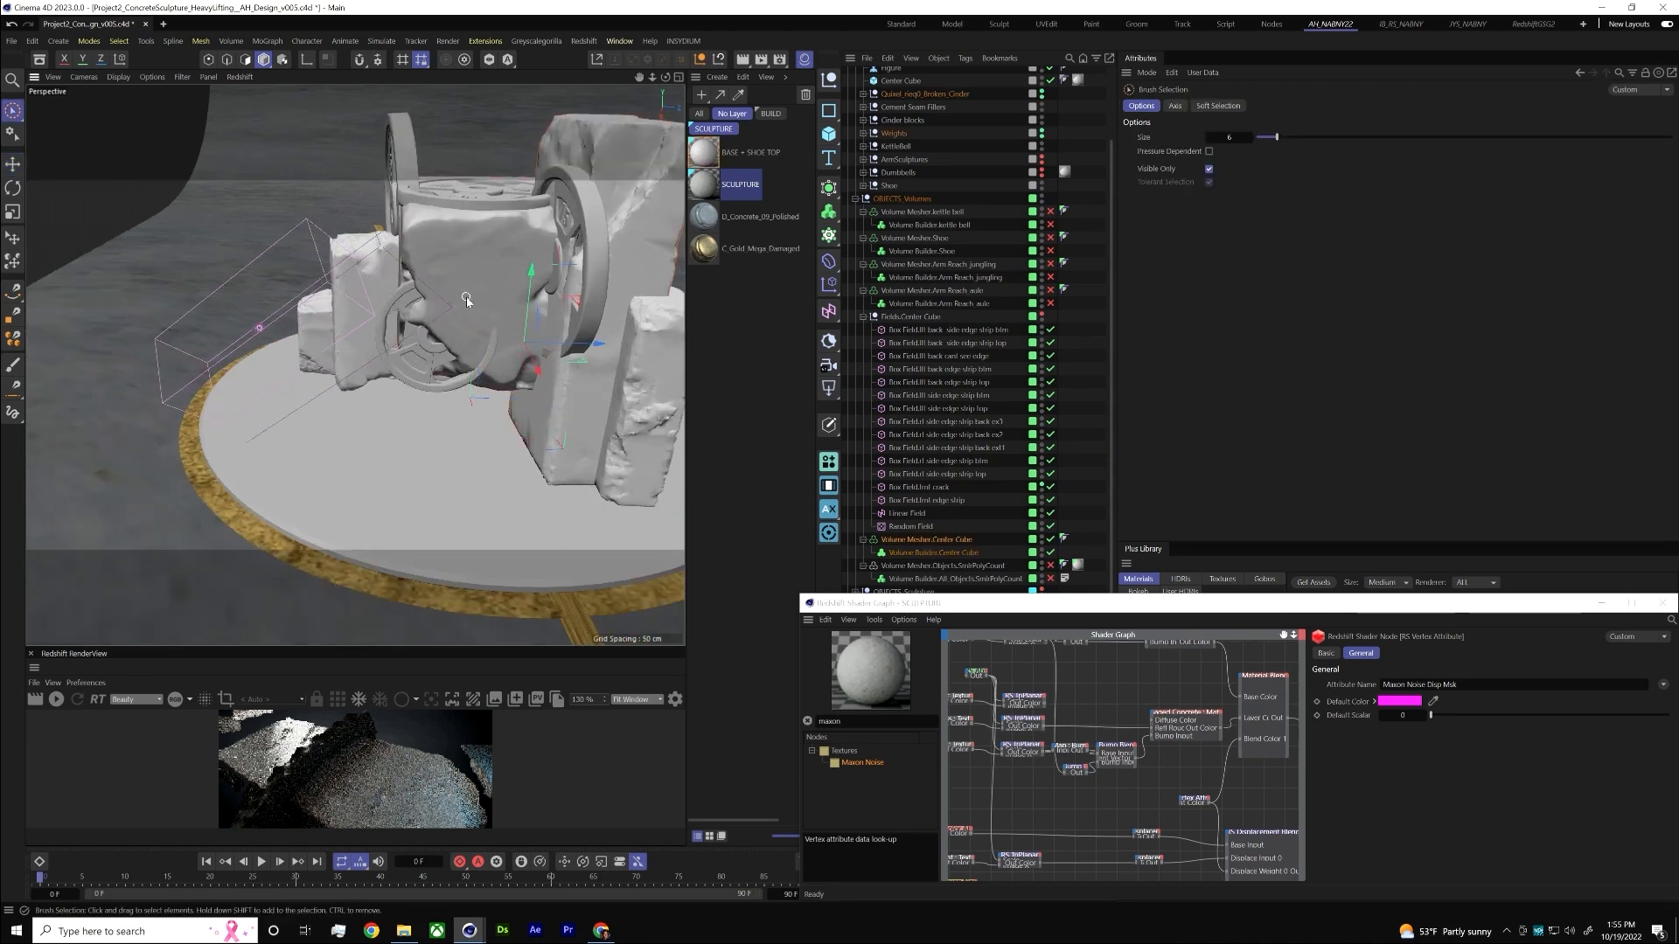
{"action": "left_click_drag", "start_coordinate": [467, 302], "coordinate": [568, 280], "text": "alt"}
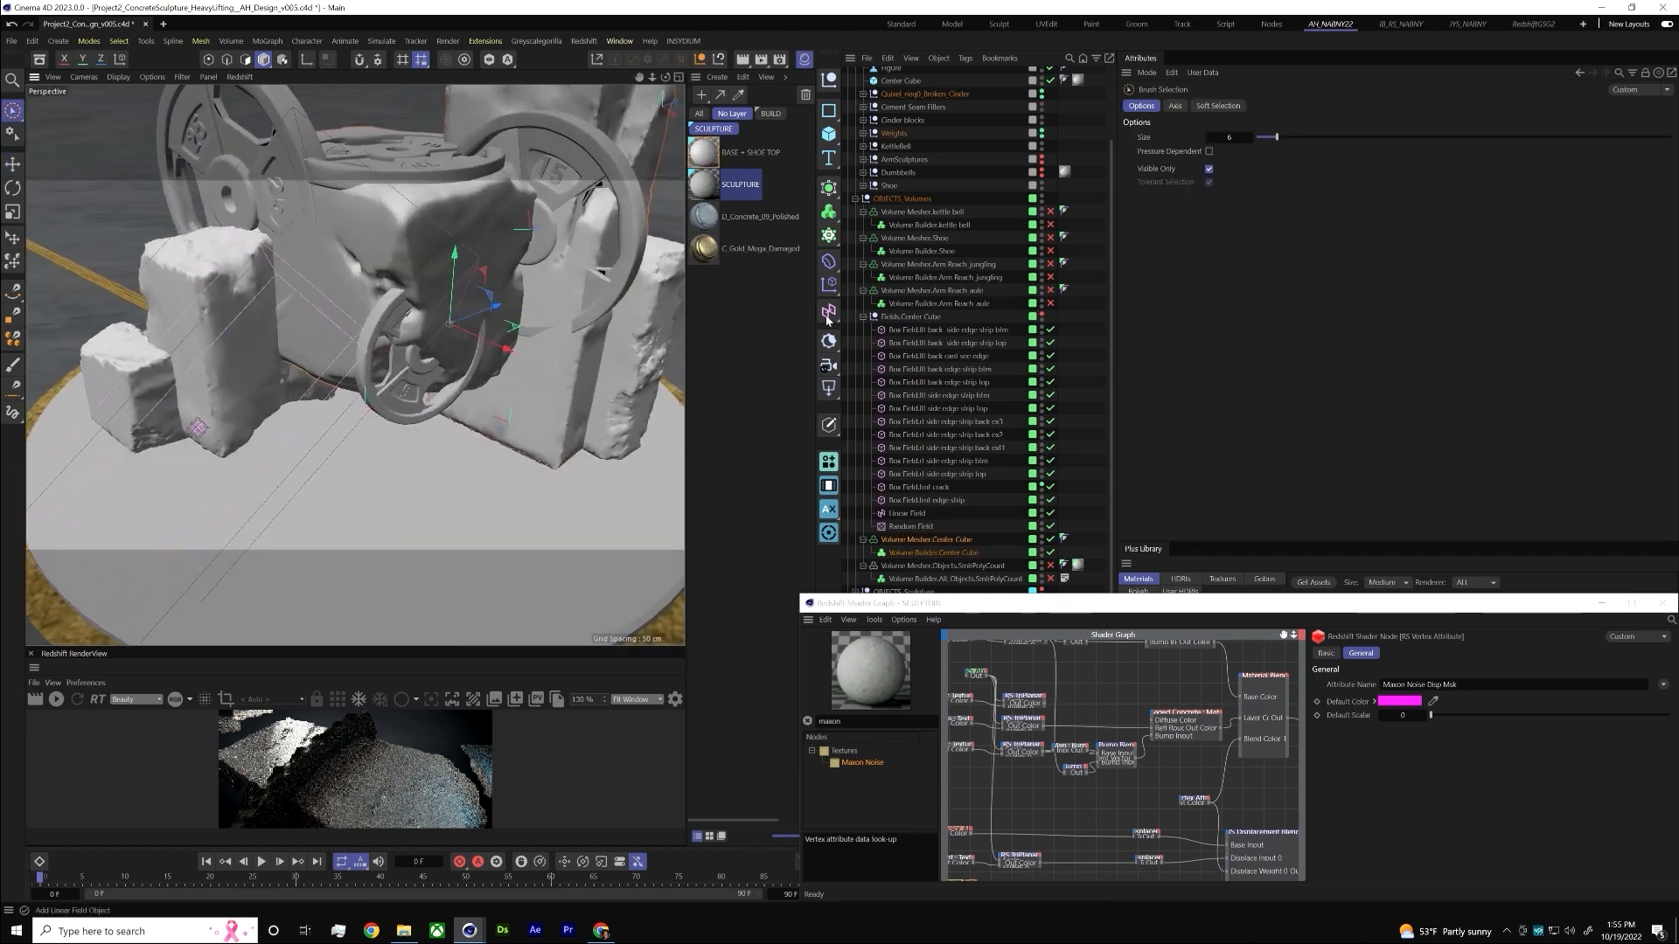
- Turn on the Cache Layer in the Center Cube Volume Builder
{"action": "left_click", "coordinate": [941, 300]}
{"action": "left_click", "coordinate": [922, 316]}
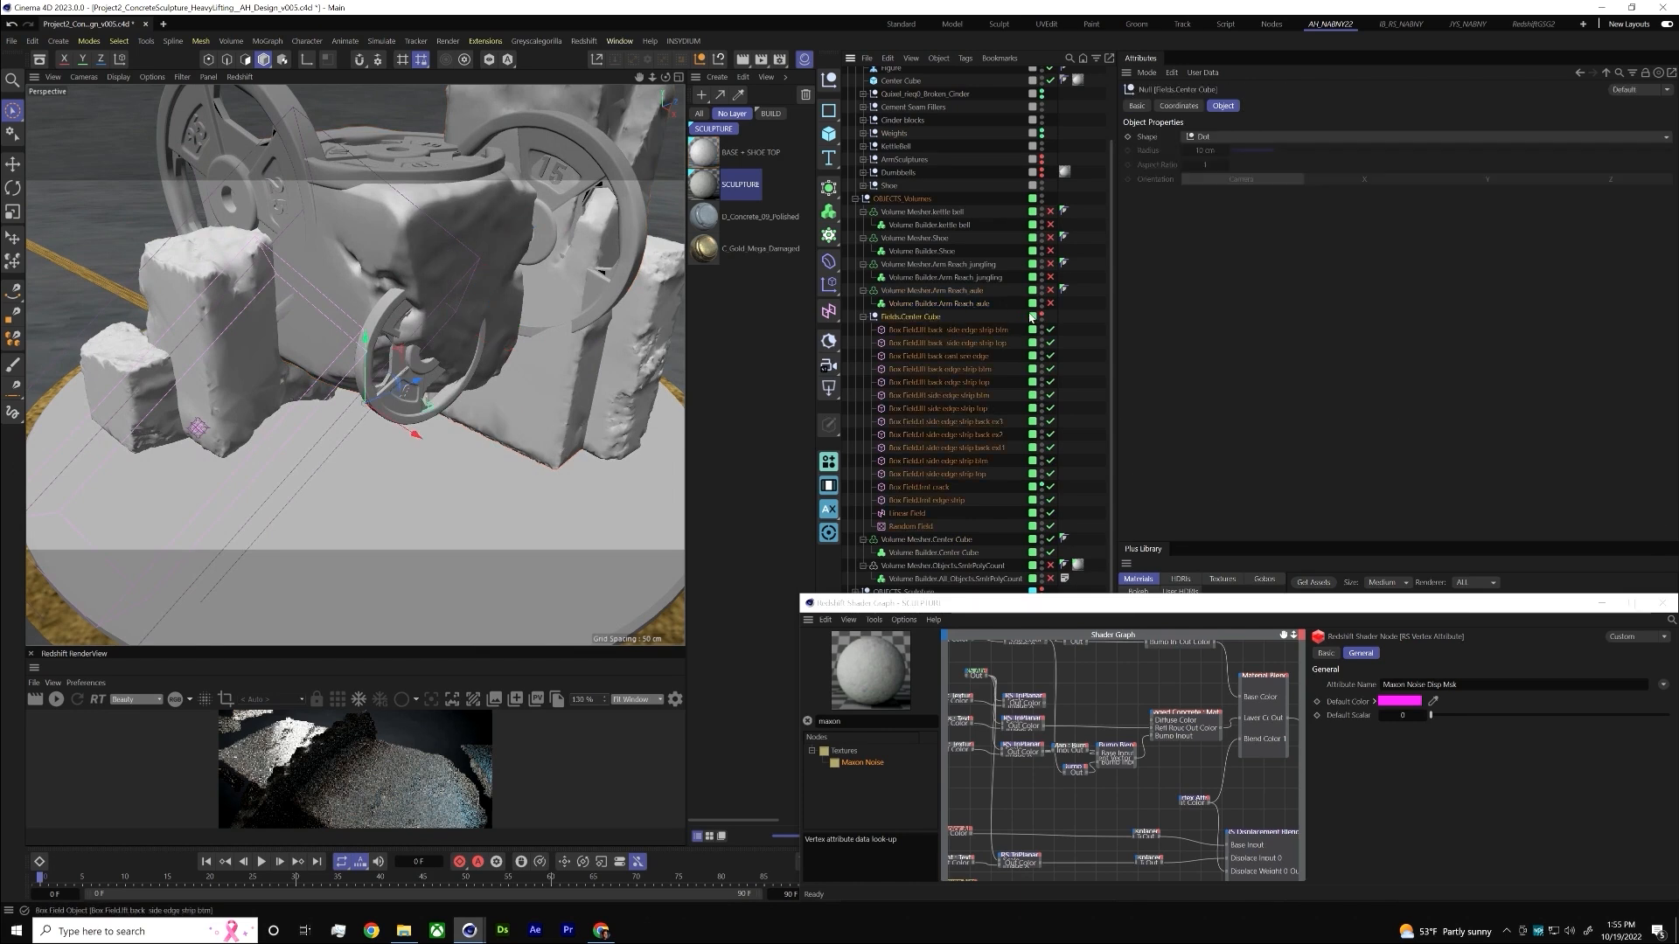
{"action": "left_click", "coordinate": [932, 552]}
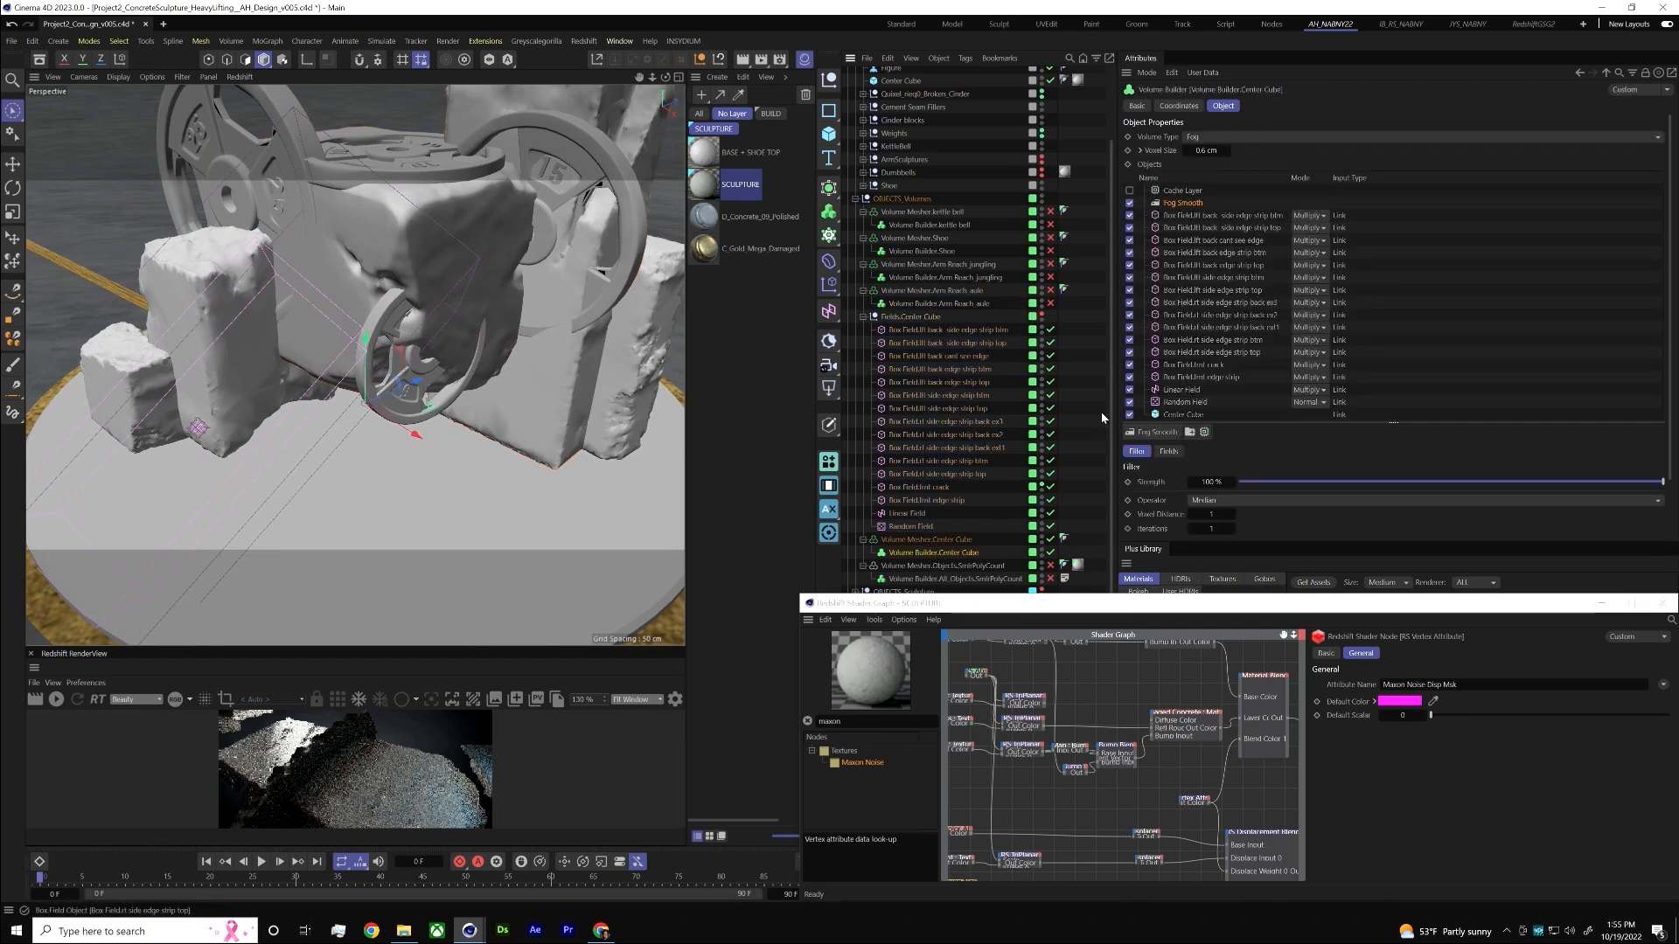
{"action": "left_click", "coordinate": [1129, 191]}
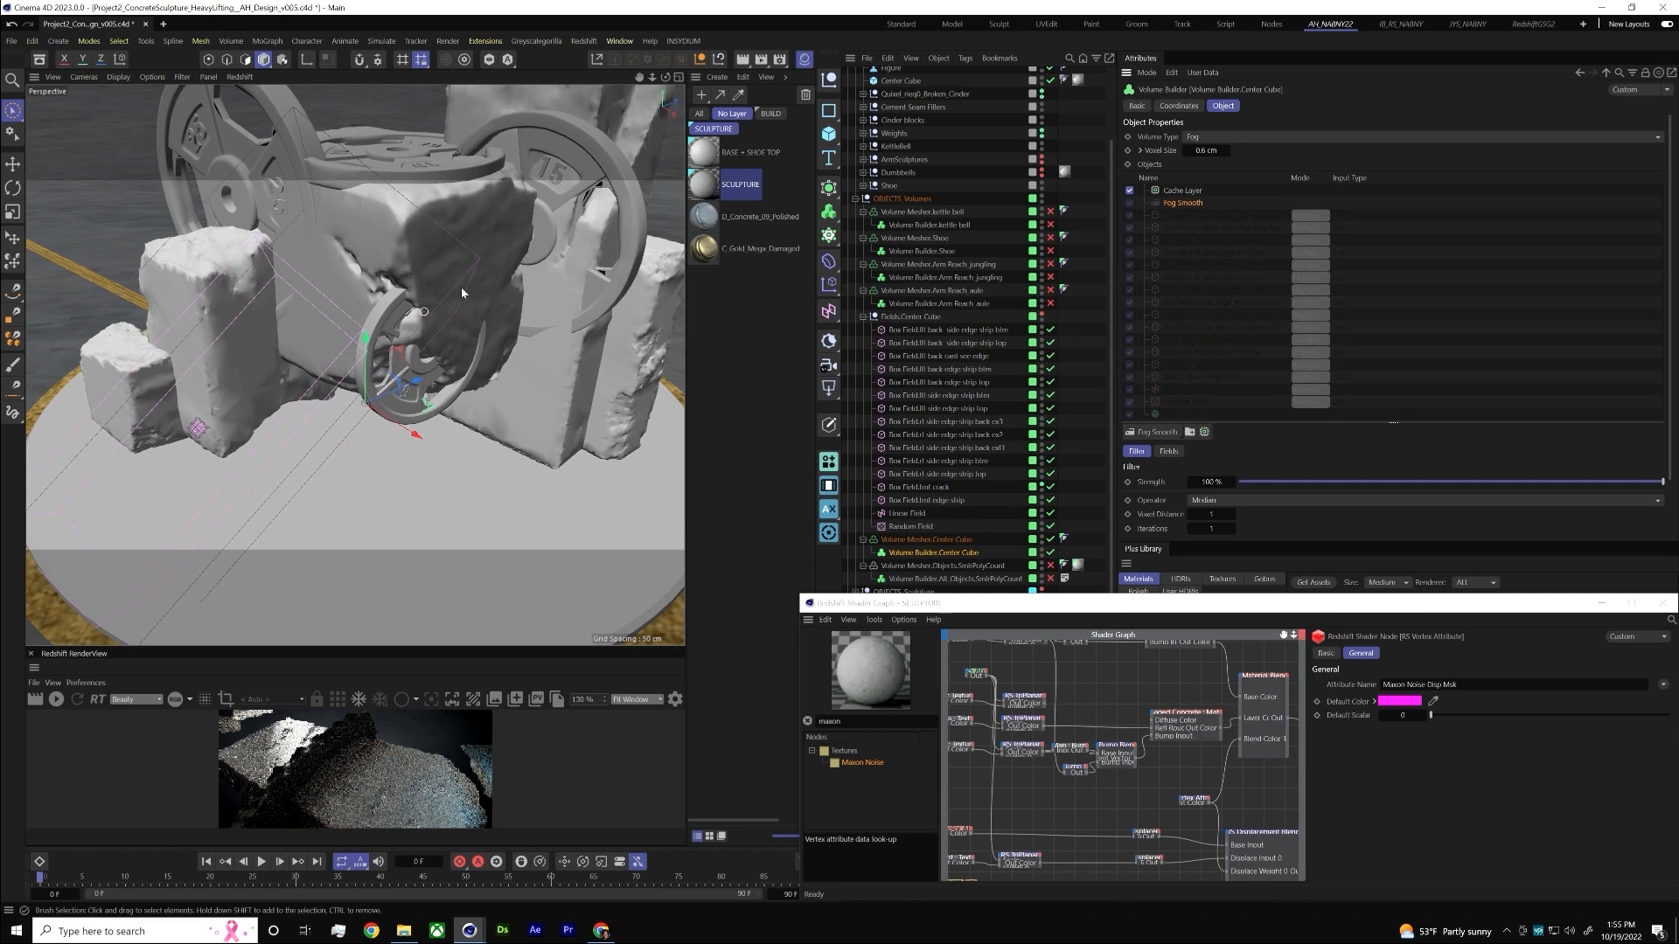
- Collapse the Fields.Center Cube group and switch from the Center Cube Volume Mesher to the all-objects PolyCount Volume Mesher and Builder
{"action": "left_click", "coordinate": [863, 315]}
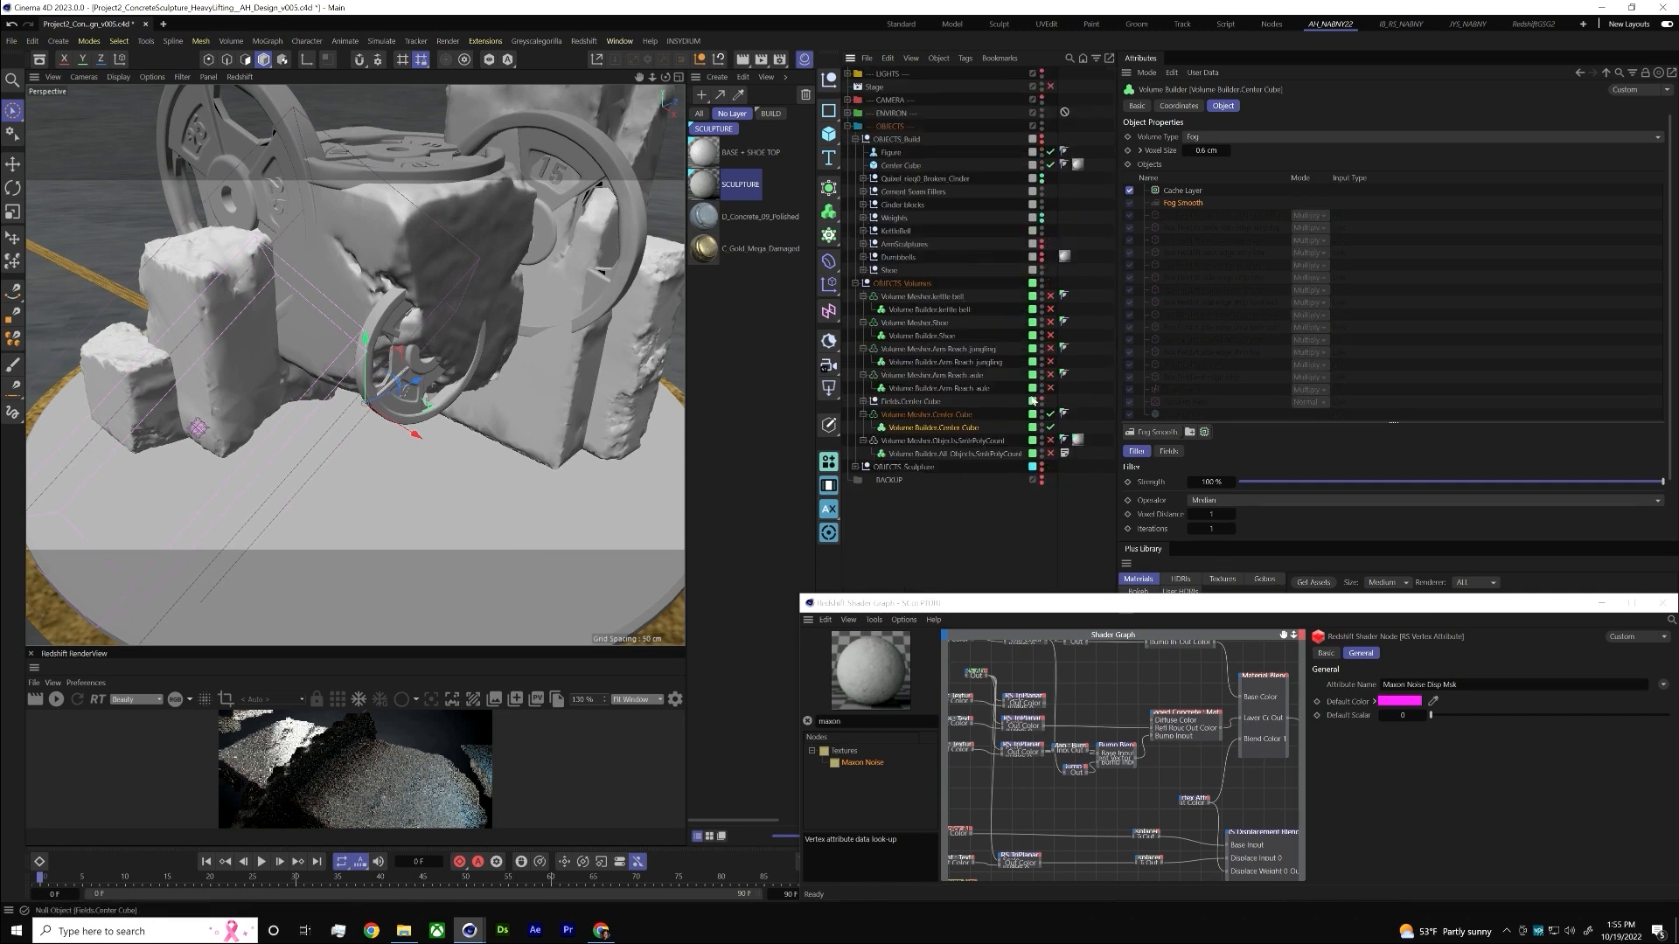
{"action": "left_click", "coordinate": [1050, 413]}
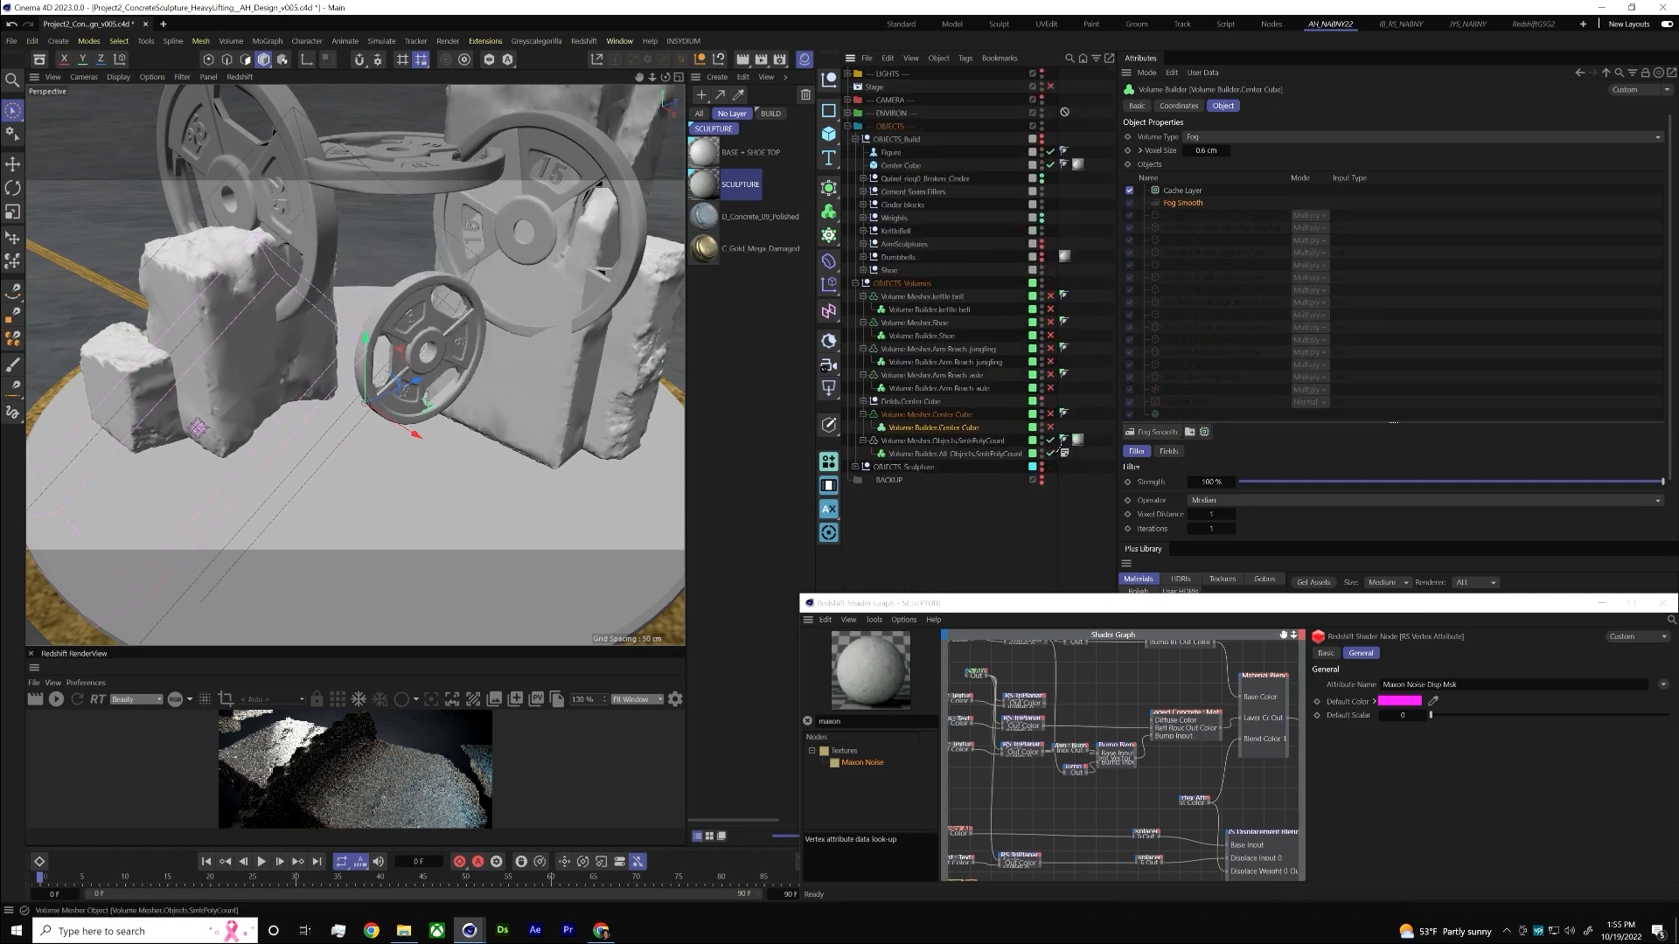
- Turn off the Cache Layer in the all-objects Volume Builder and enlarge its object list to reveal every source object
{"action": "left_click", "coordinate": [937, 455]}
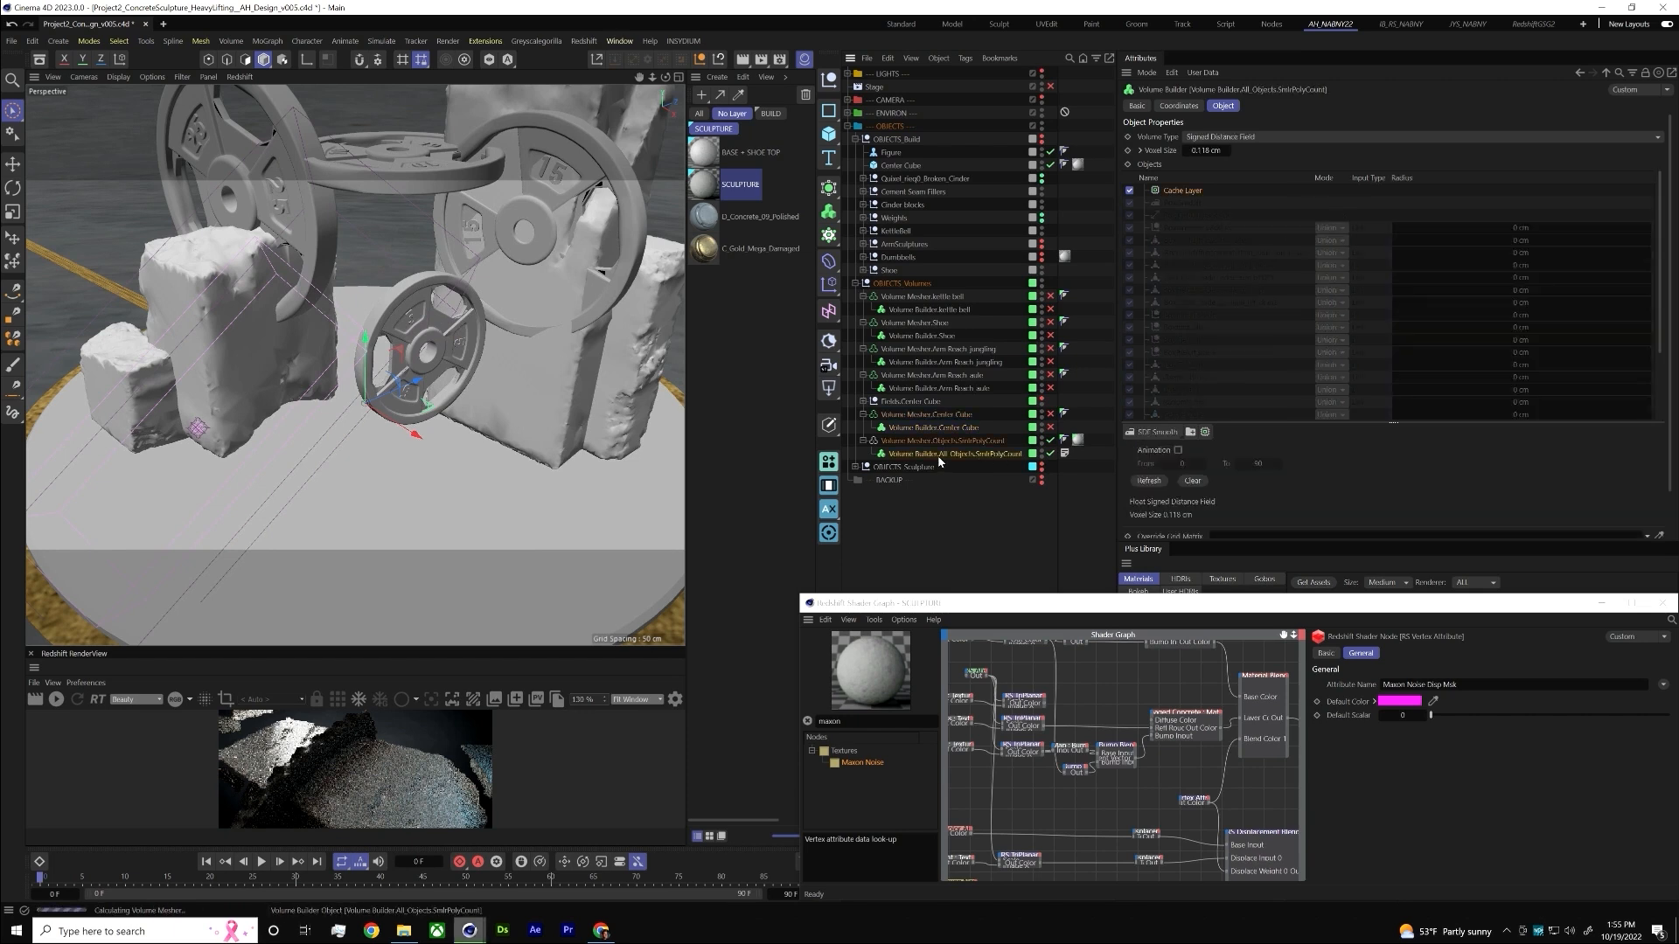
{"action": "left_click", "coordinate": [1128, 191]}
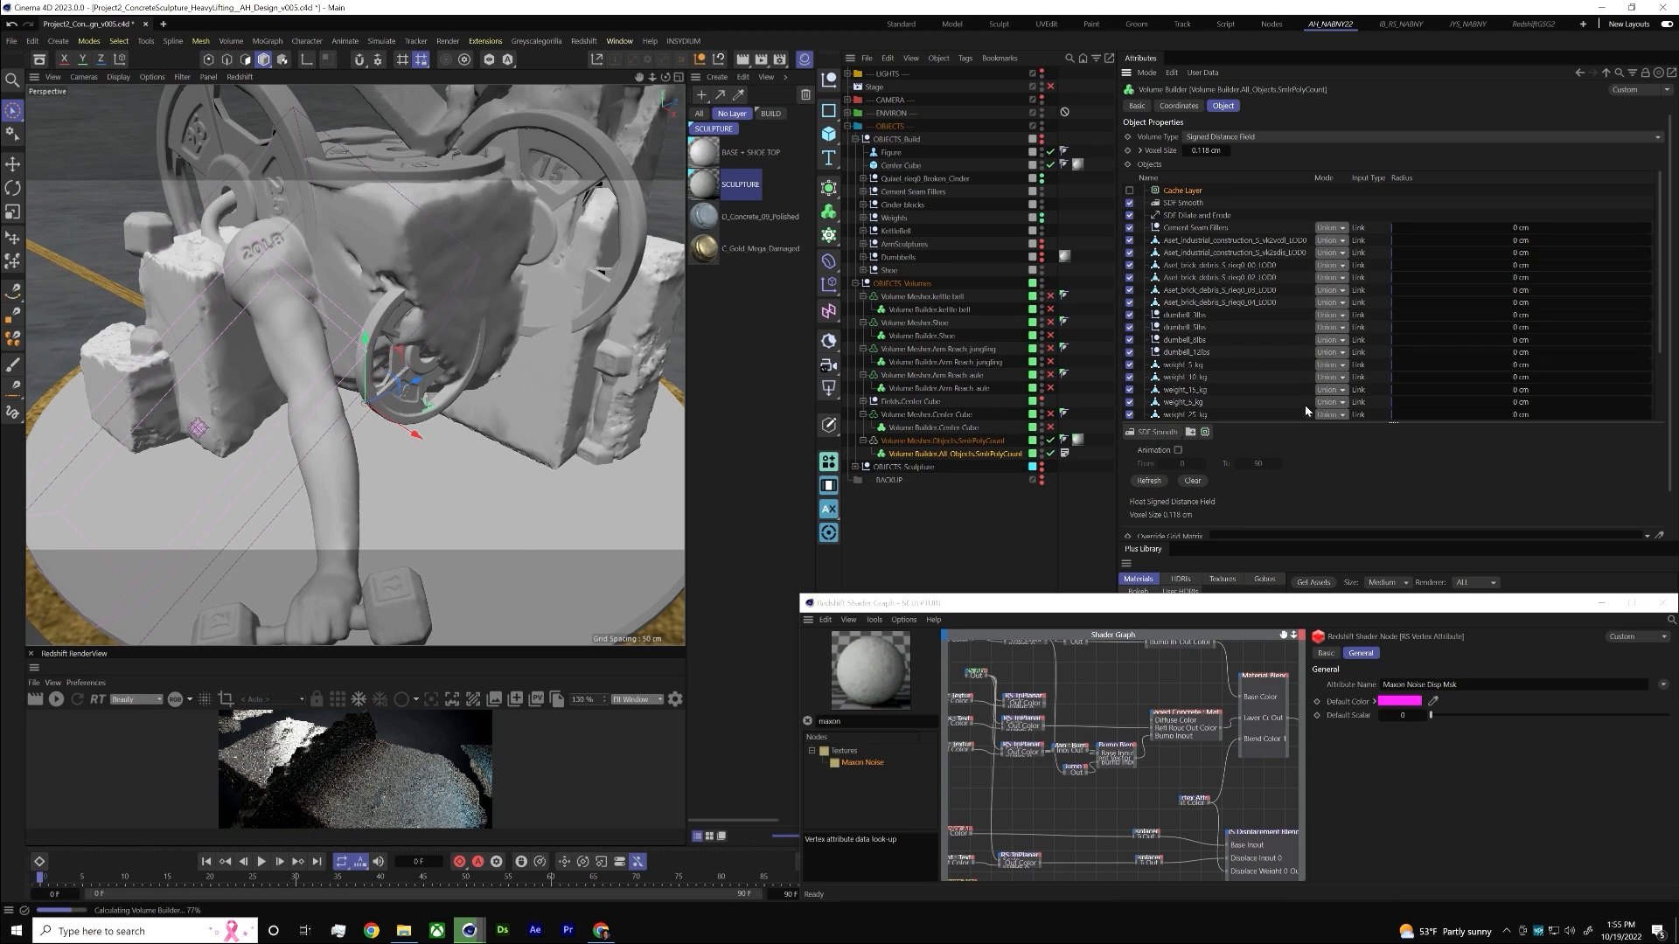
{"action": "scroll", "coordinate": [1302, 438], "scroll_direction": "down", "scroll_amount": 1}
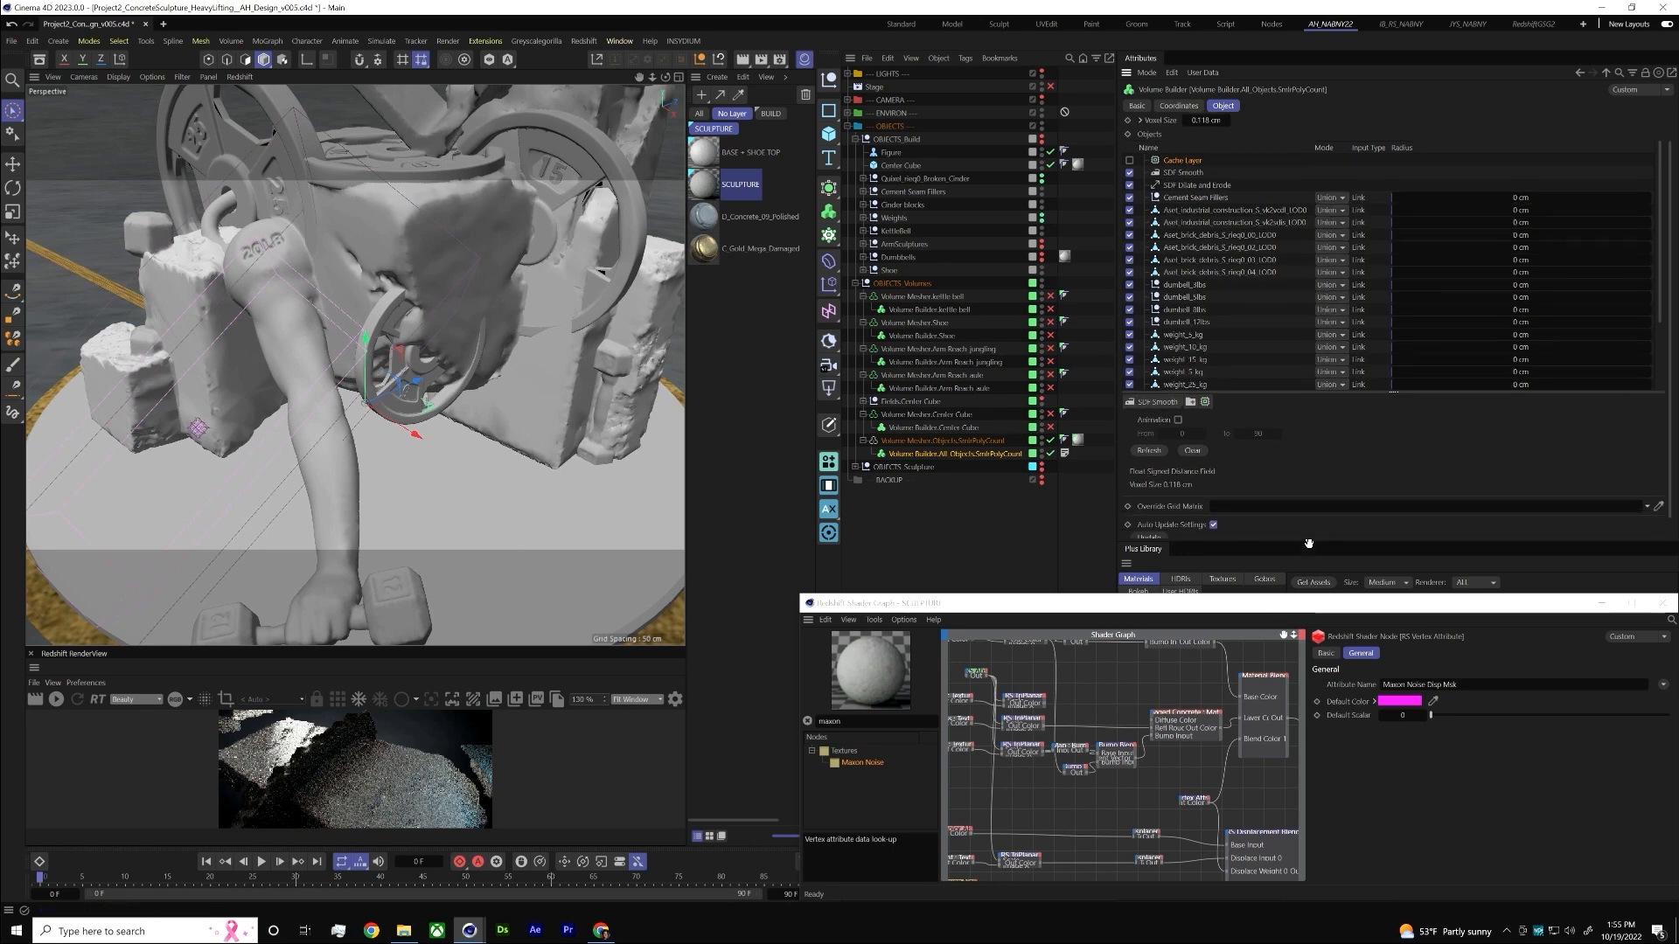
{"action": "left_click_drag", "start_coordinate": [1294, 396], "coordinate": [1296, 510]}
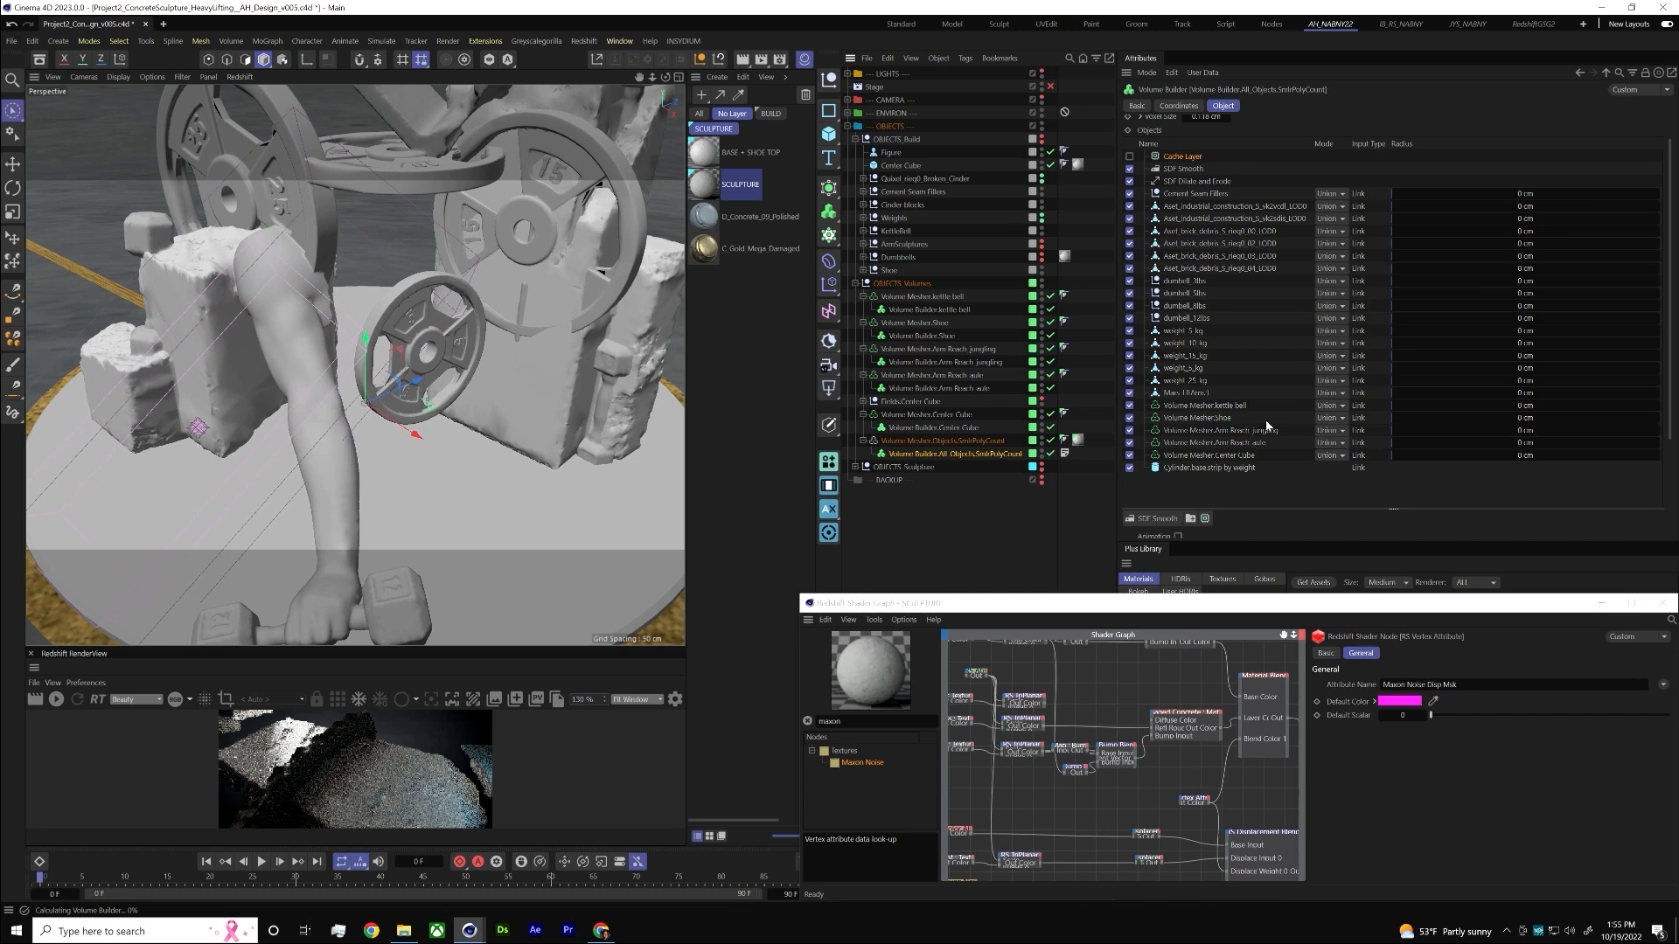
- Turn off SDF Smooth and SDF Dilate and Erode in the all-objects Volume Builder while viewing the 20LB kettlebell up close
{"action": "left_click_drag", "start_coordinate": [443, 479], "coordinate": [425, 382], "text": "alt"}
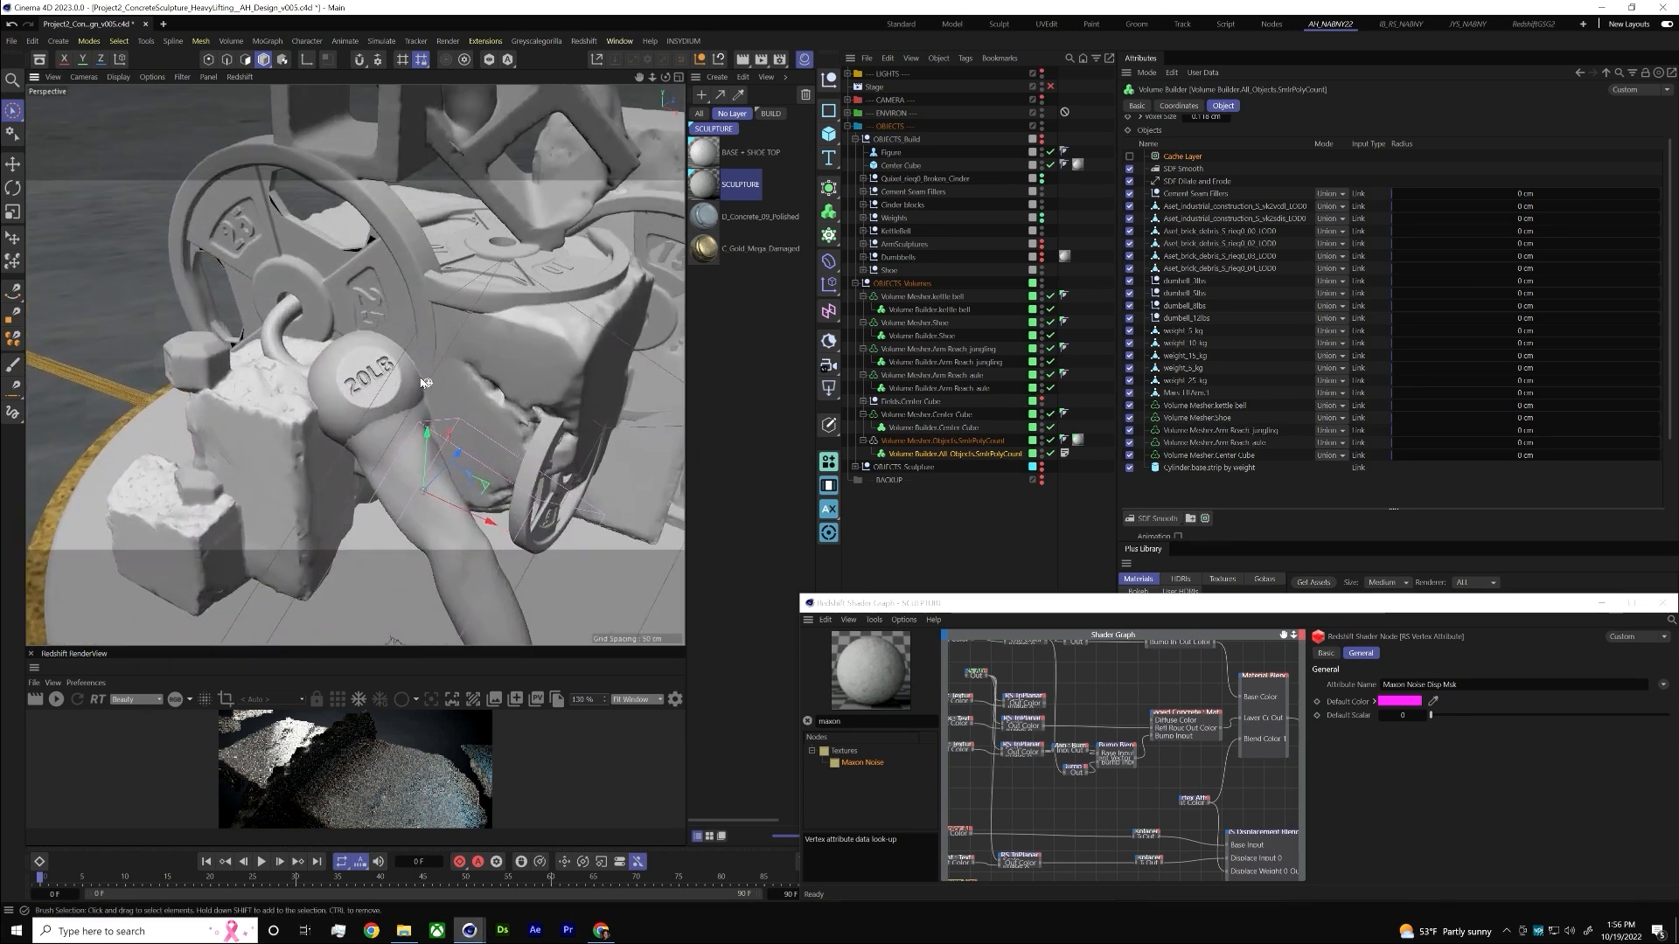
{"action": "scroll", "coordinate": [425, 382], "scroll_direction": "up", "scroll_amount": 5}
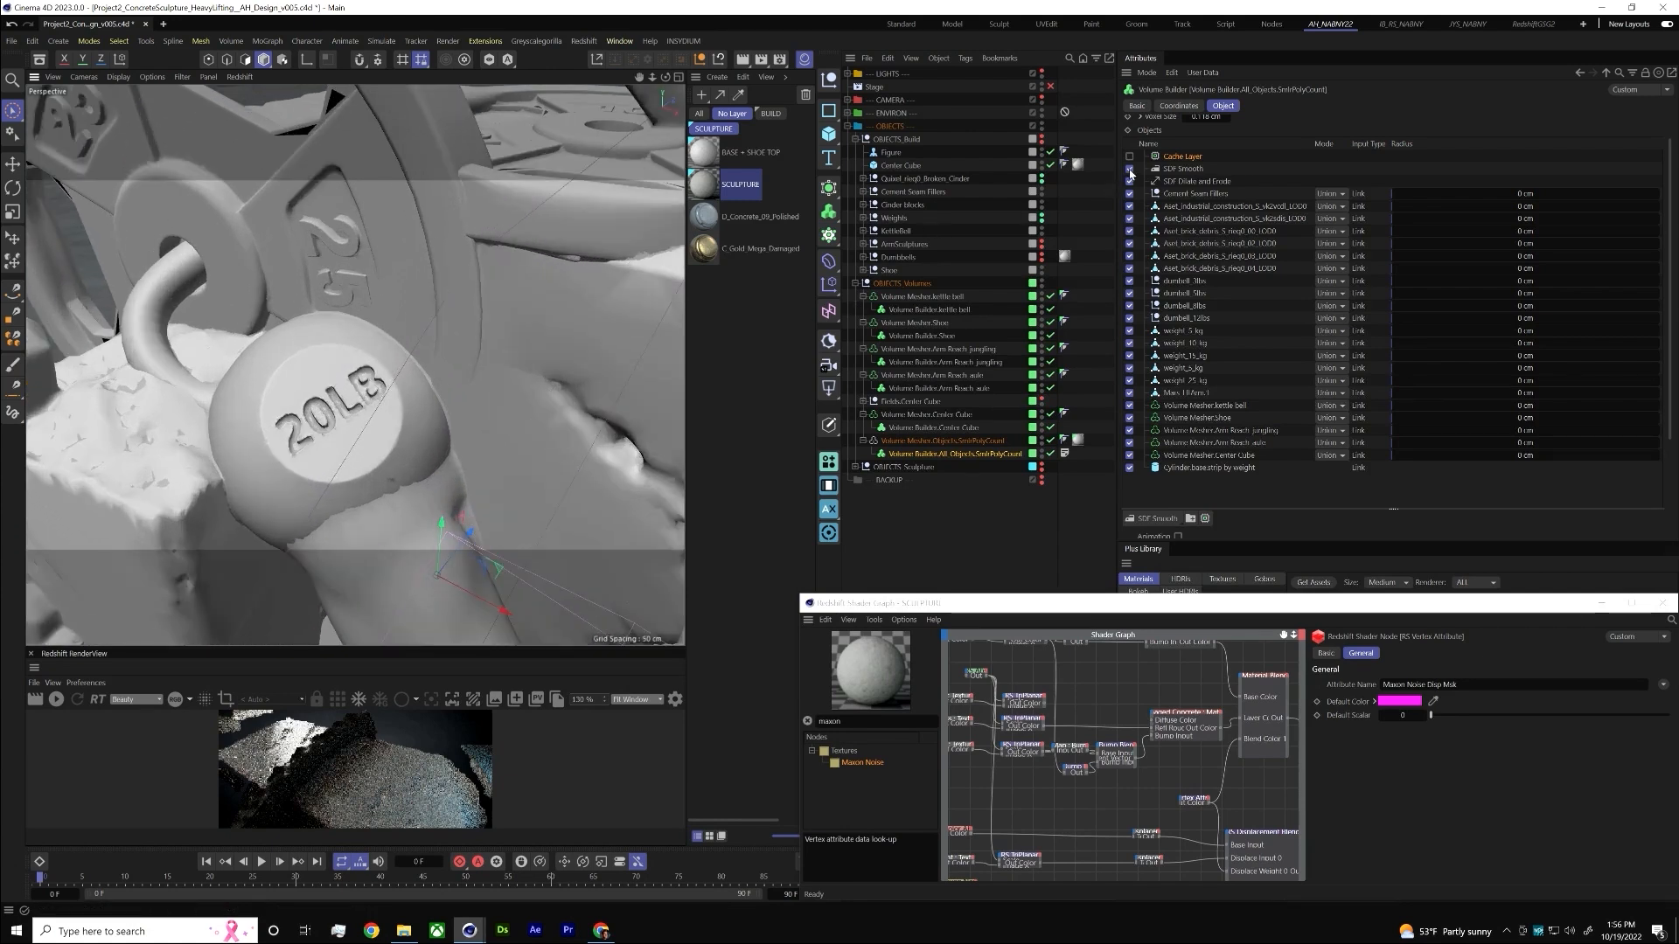
{"action": "left_click", "coordinate": [1129, 168]}
{"action": "left_click", "coordinate": [1128, 181]}
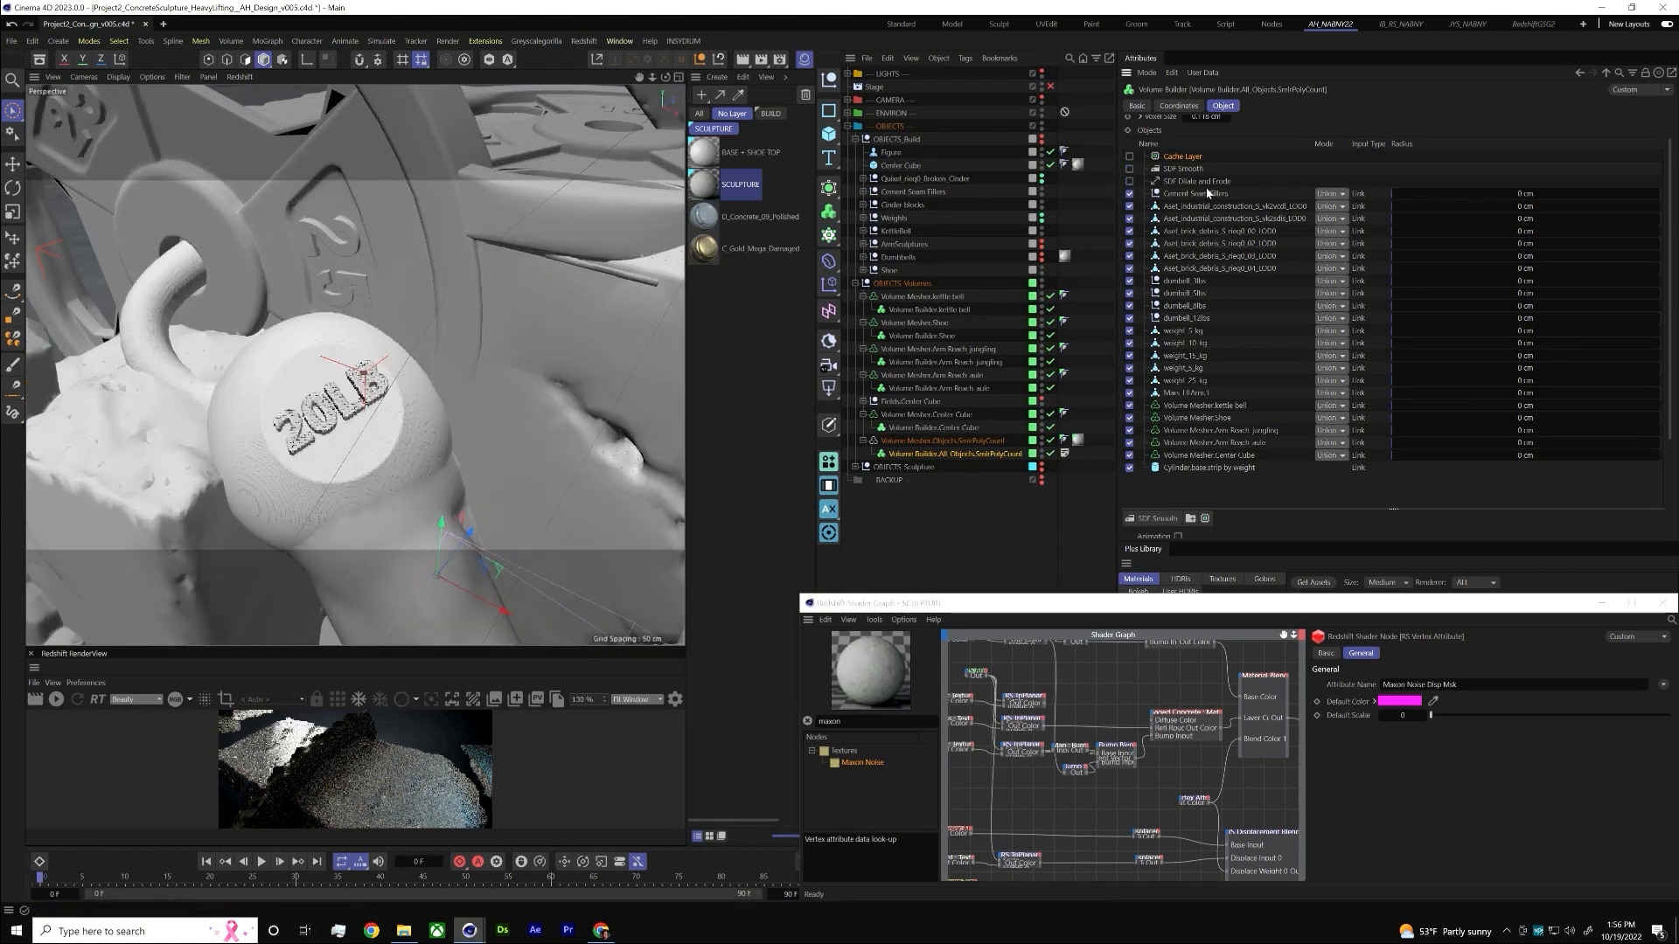
- Re-enable SDF Dilate and Erode and SDF Smooth, and examine the kettlebell's 20LB lettering up close
{"action": "left_click", "coordinate": [1128, 179]}
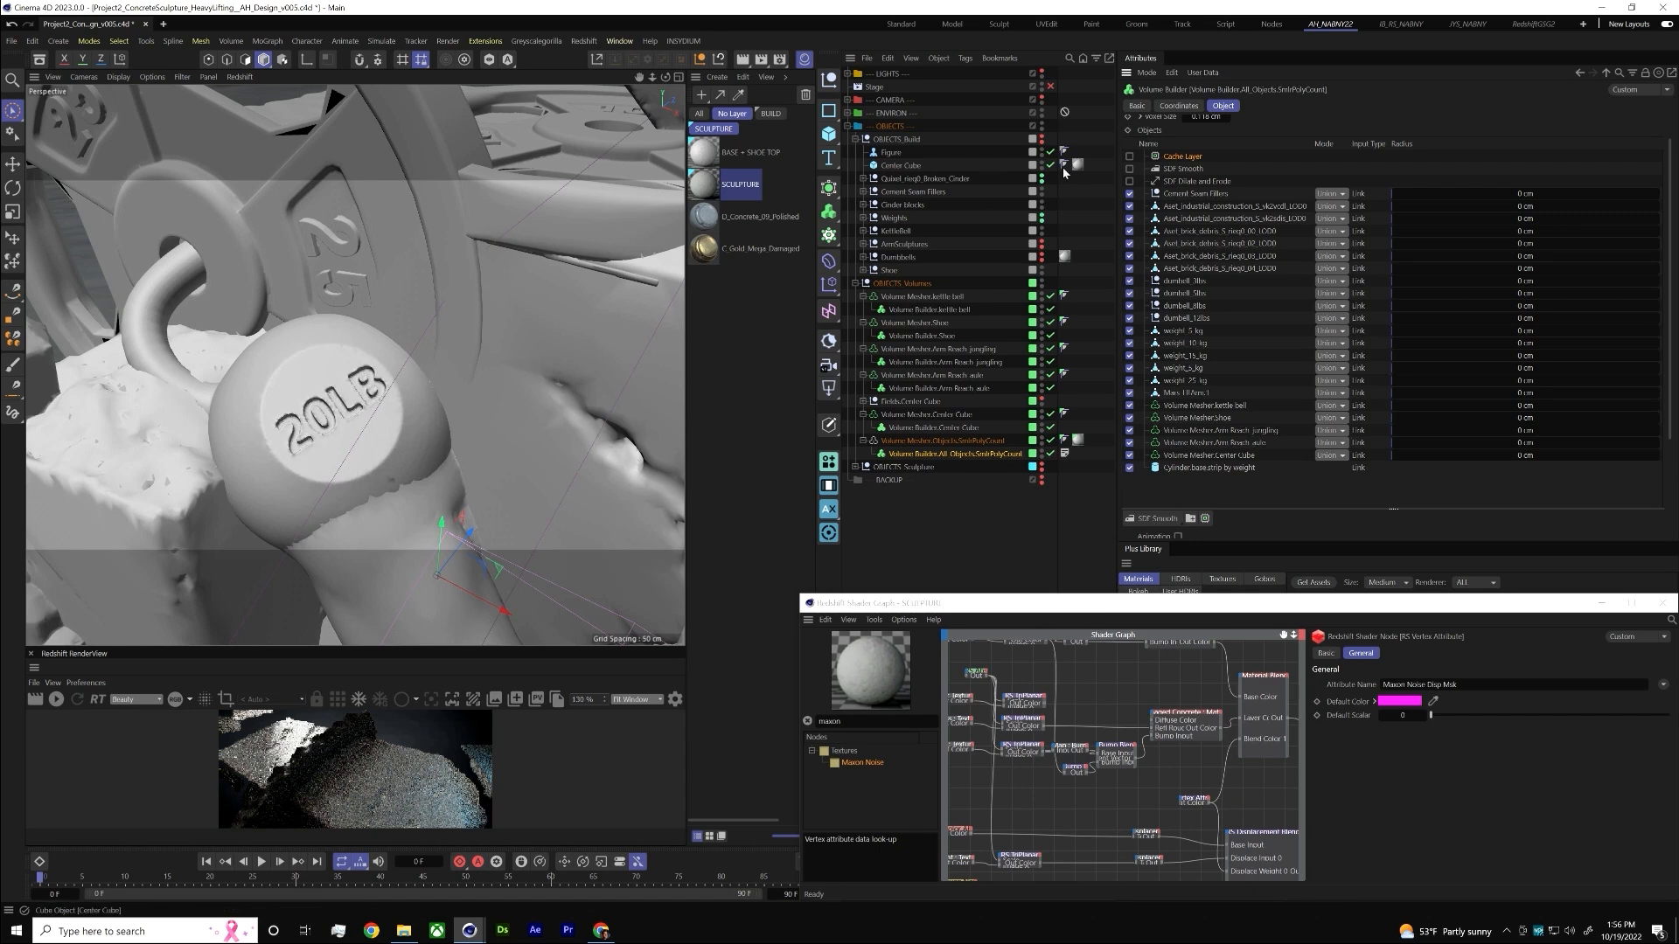
{"action": "scroll", "coordinate": [1200, 189], "scroll_direction": "up", "scroll_amount": 2}
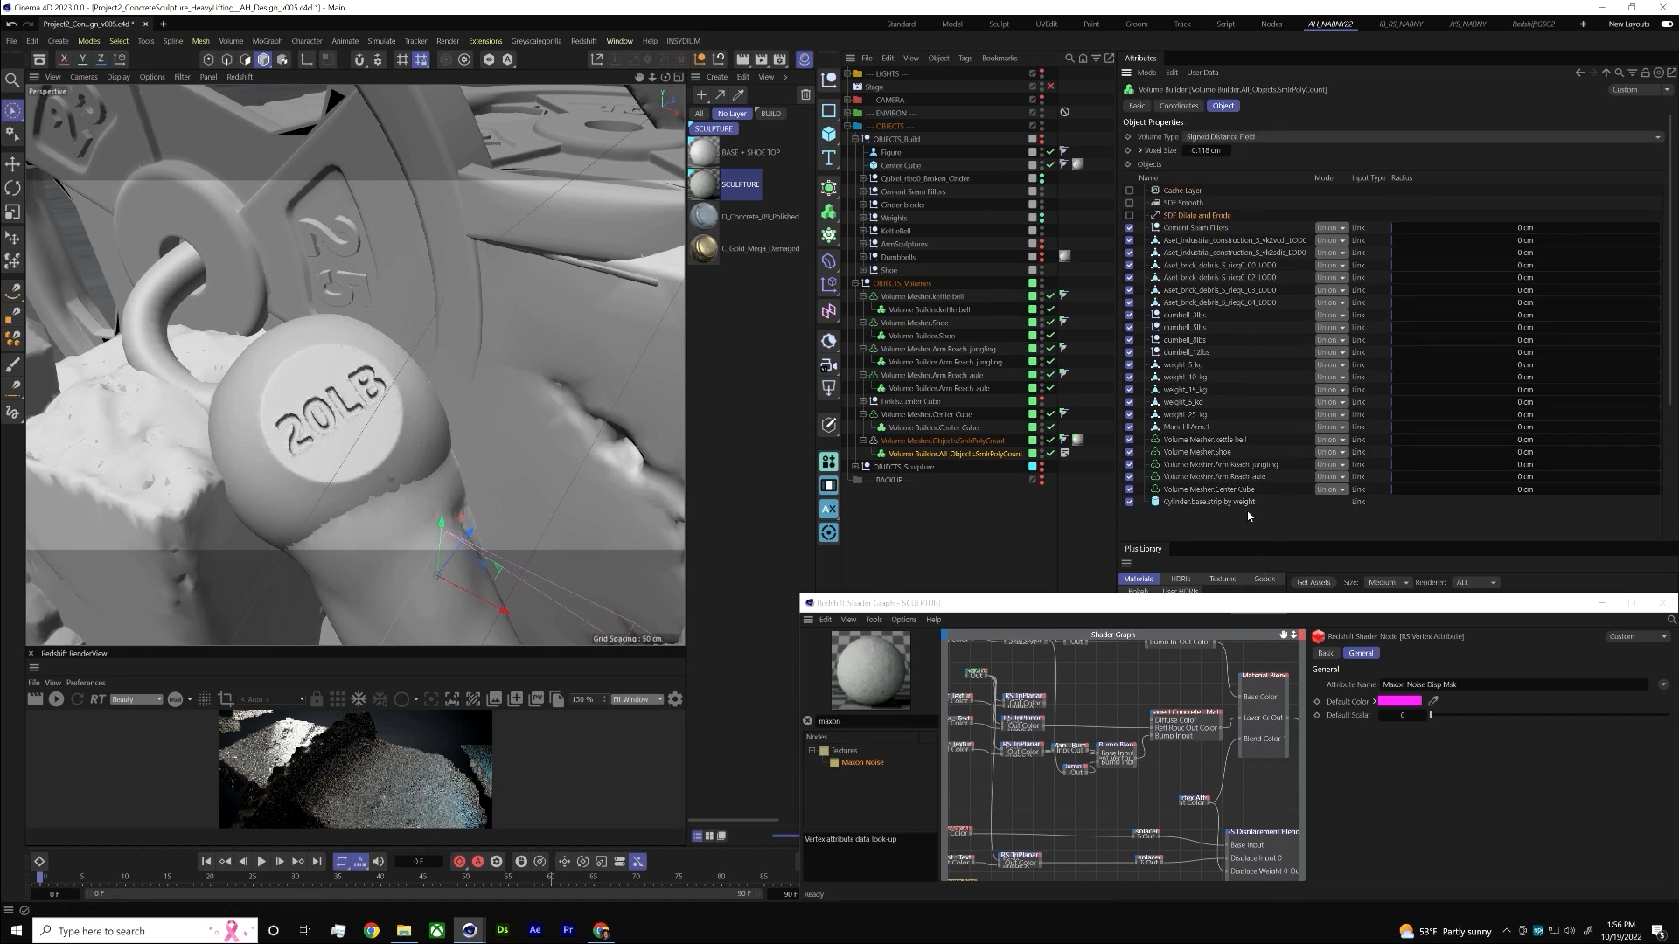
{"action": "scroll", "coordinate": [1248, 516], "scroll_direction": "down", "scroll_amount": 2}
{"action": "scroll", "coordinate": [1171, 417], "scroll_direction": "up", "scroll_amount": 2}
{"action": "left_click", "coordinate": [1129, 203]}
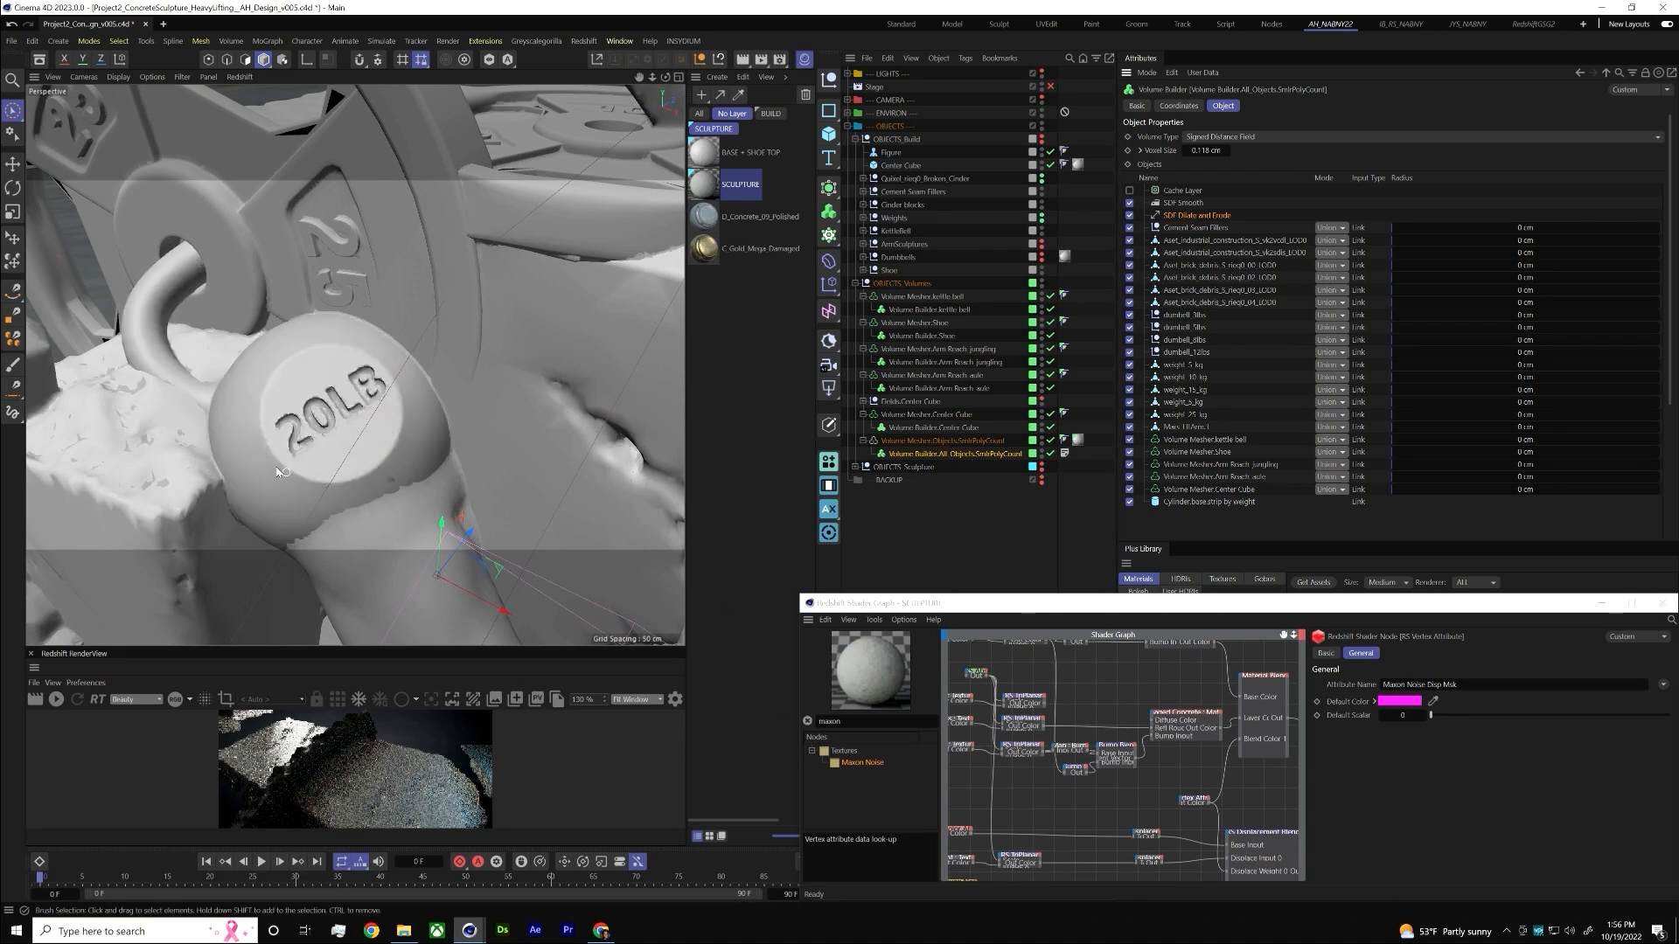
{"action": "scroll", "coordinate": [211, 391], "scroll_direction": "up", "scroll_amount": 3}
{"action": "left_click_drag", "start_coordinate": [437, 292], "coordinate": [437, 283], "text": "alt"}
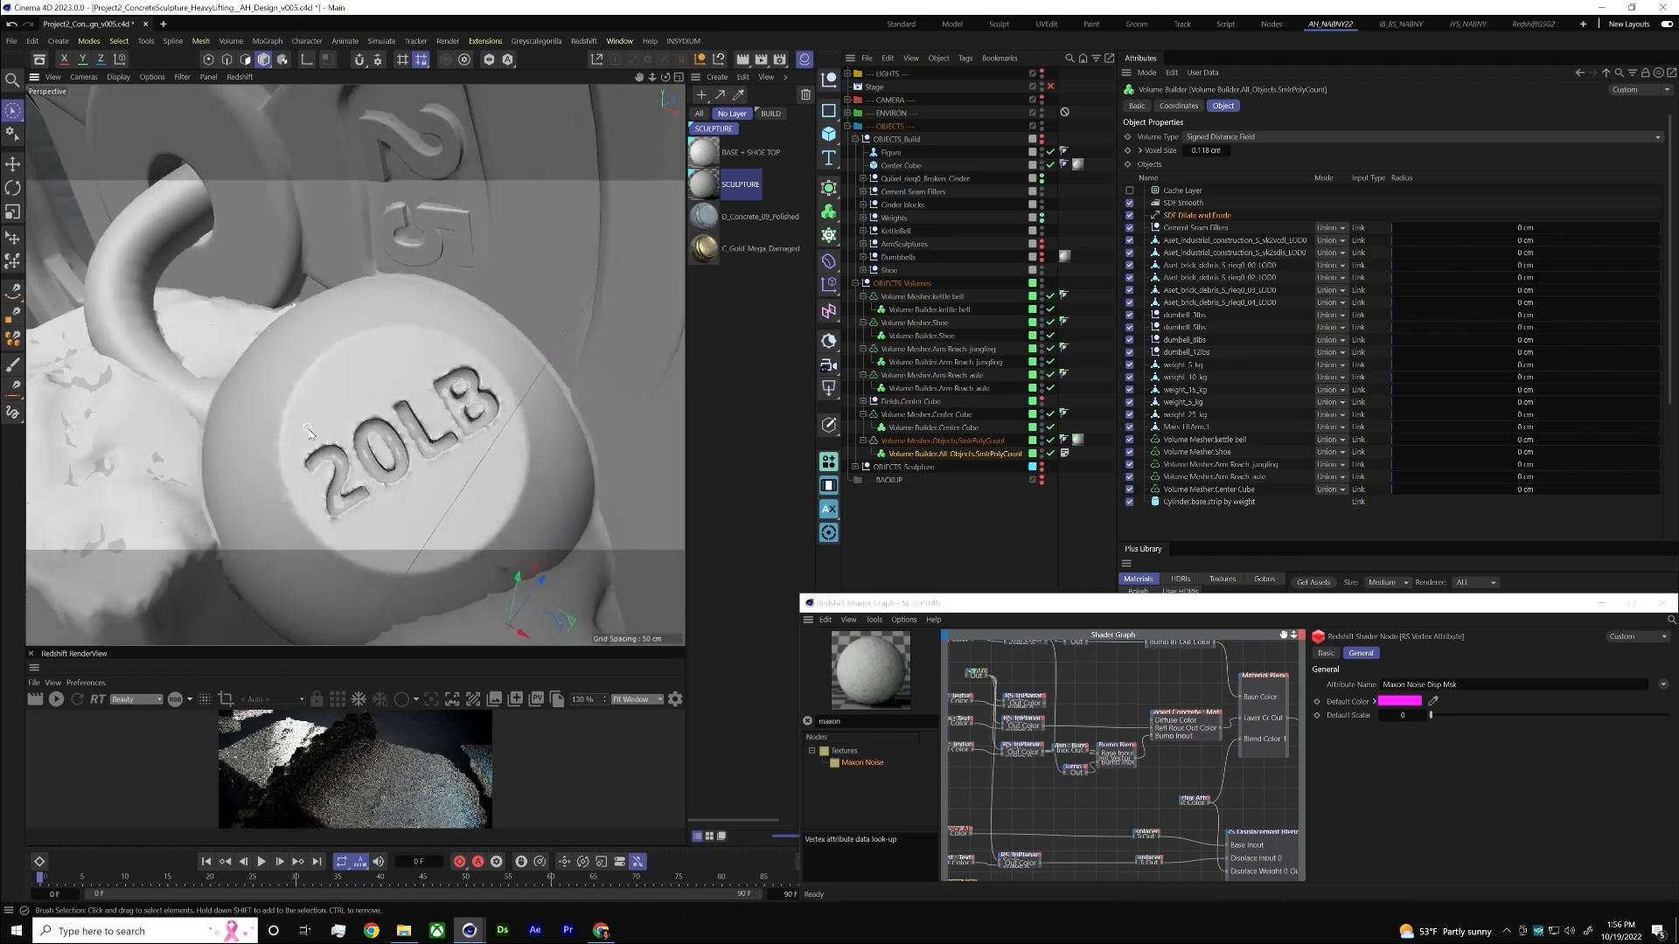
{"action": "key", "text": "ctrl+shift+z"}
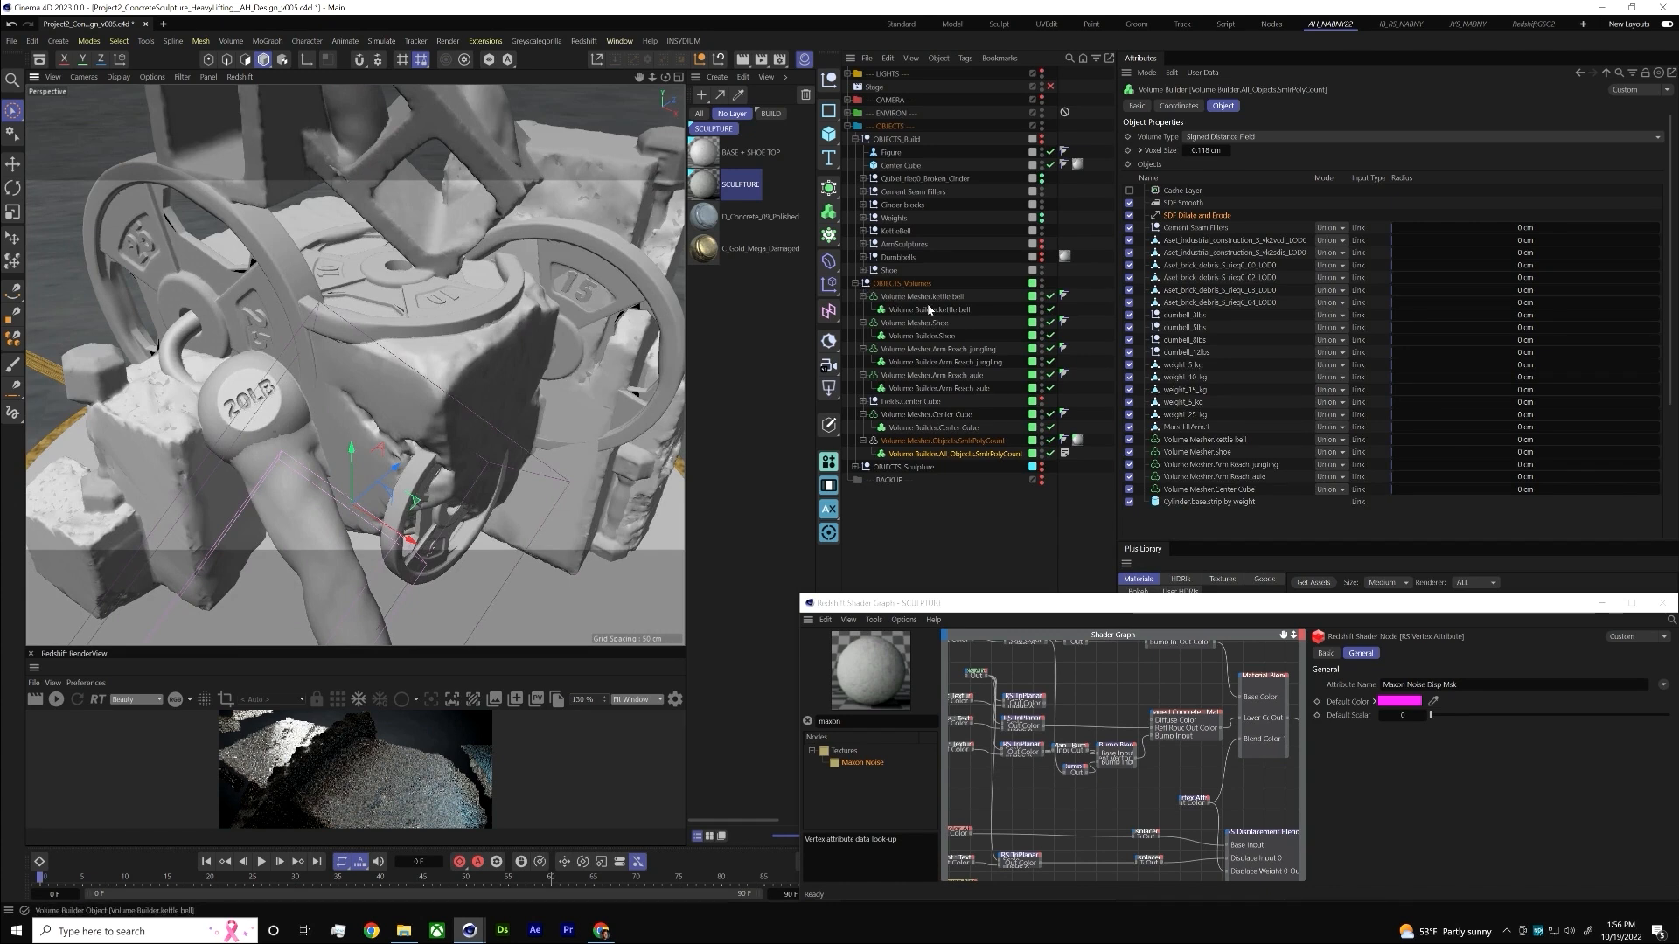
- Collapse the OBJECTS_Volumes and OBJECTS_Build groups in the object hierarchy
{"action": "left_click", "coordinate": [856, 284]}
{"action": "double_click", "coordinate": [986, 286], "text": "alt"}
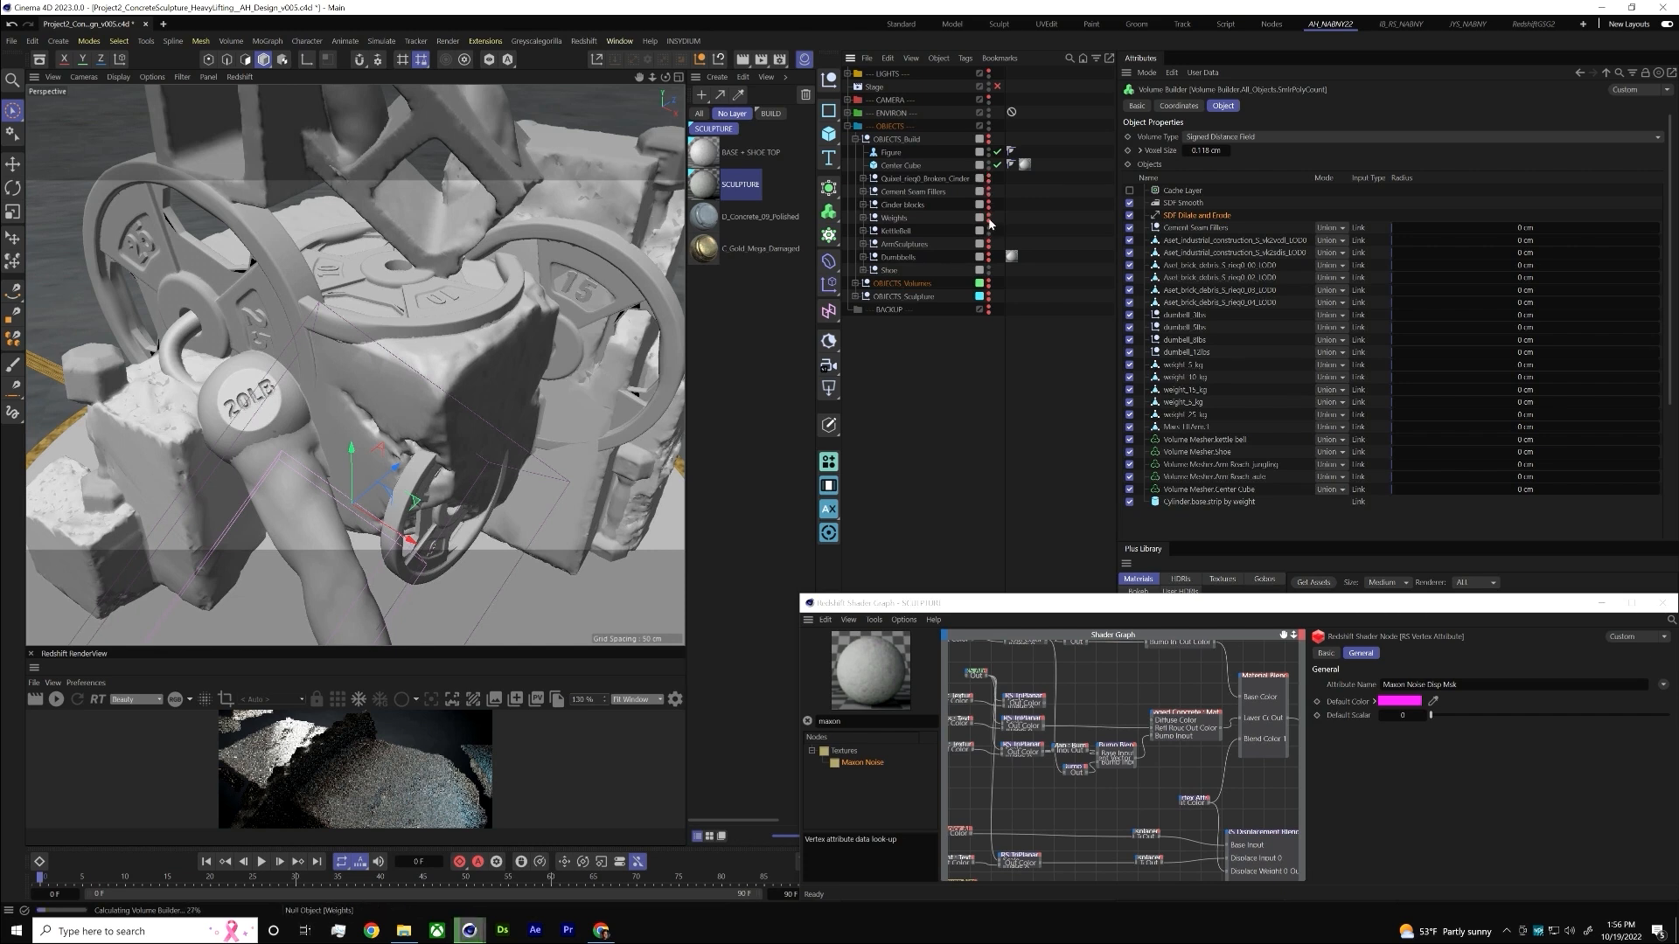
{"action": "left_click", "coordinate": [857, 139]}
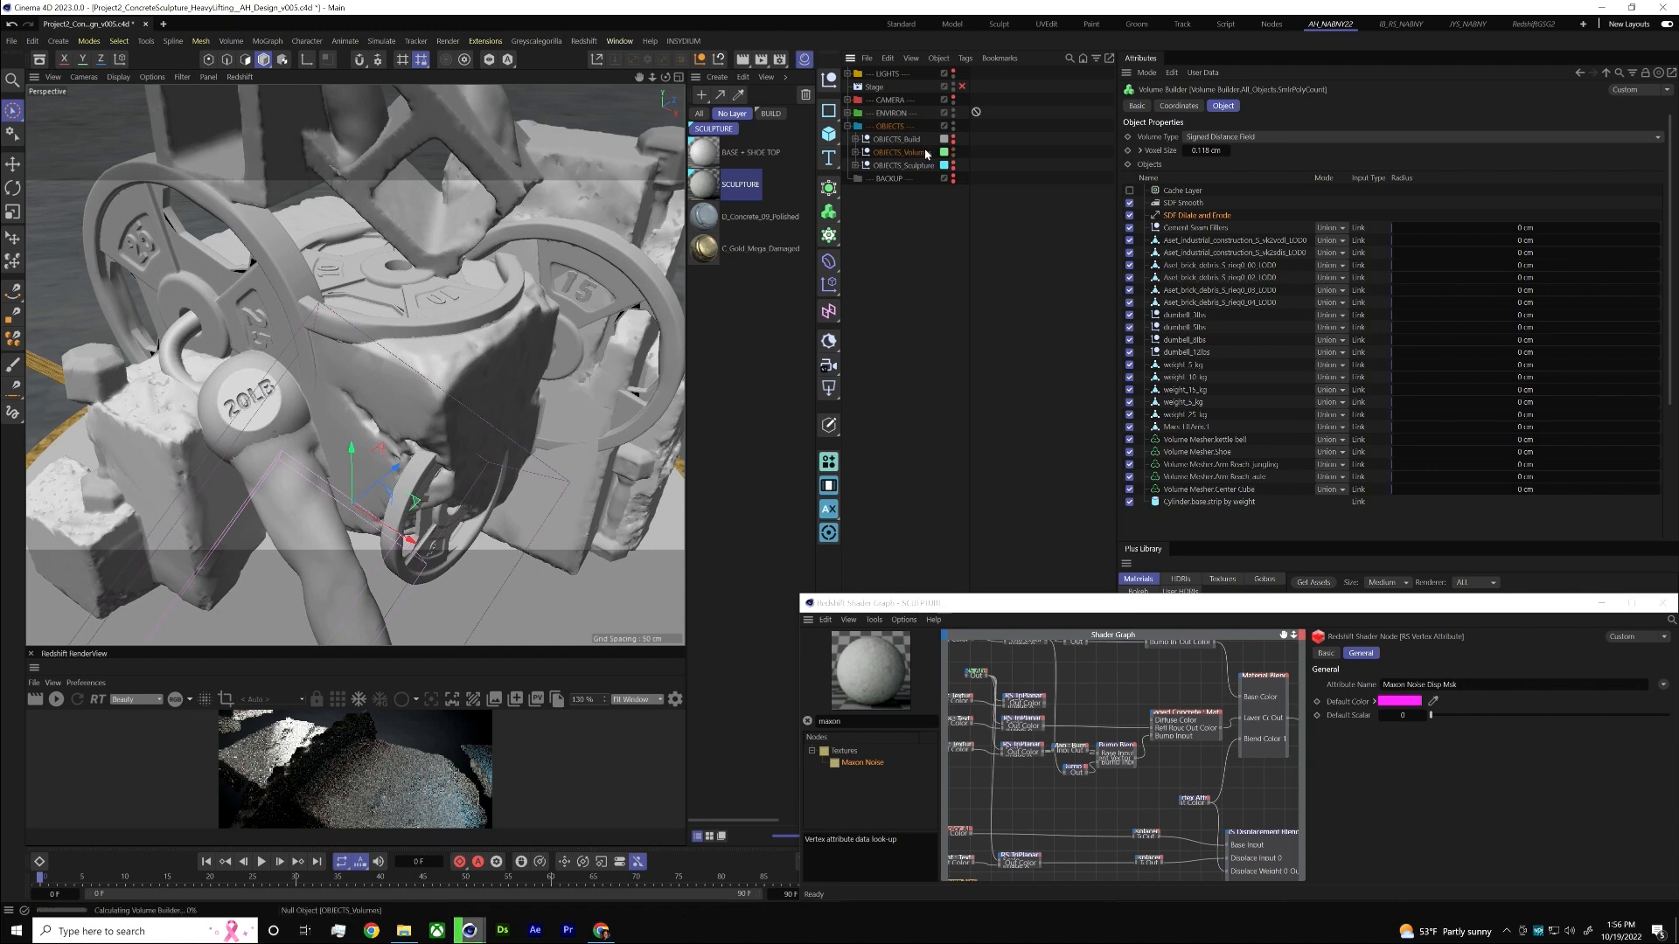
- Try to generate a second OBJECTS_Volumes object from the existing group, and undo it
{"action": "right_click", "coordinate": [927, 152]}
{"action": "left_click", "coordinate": [981, 622]}
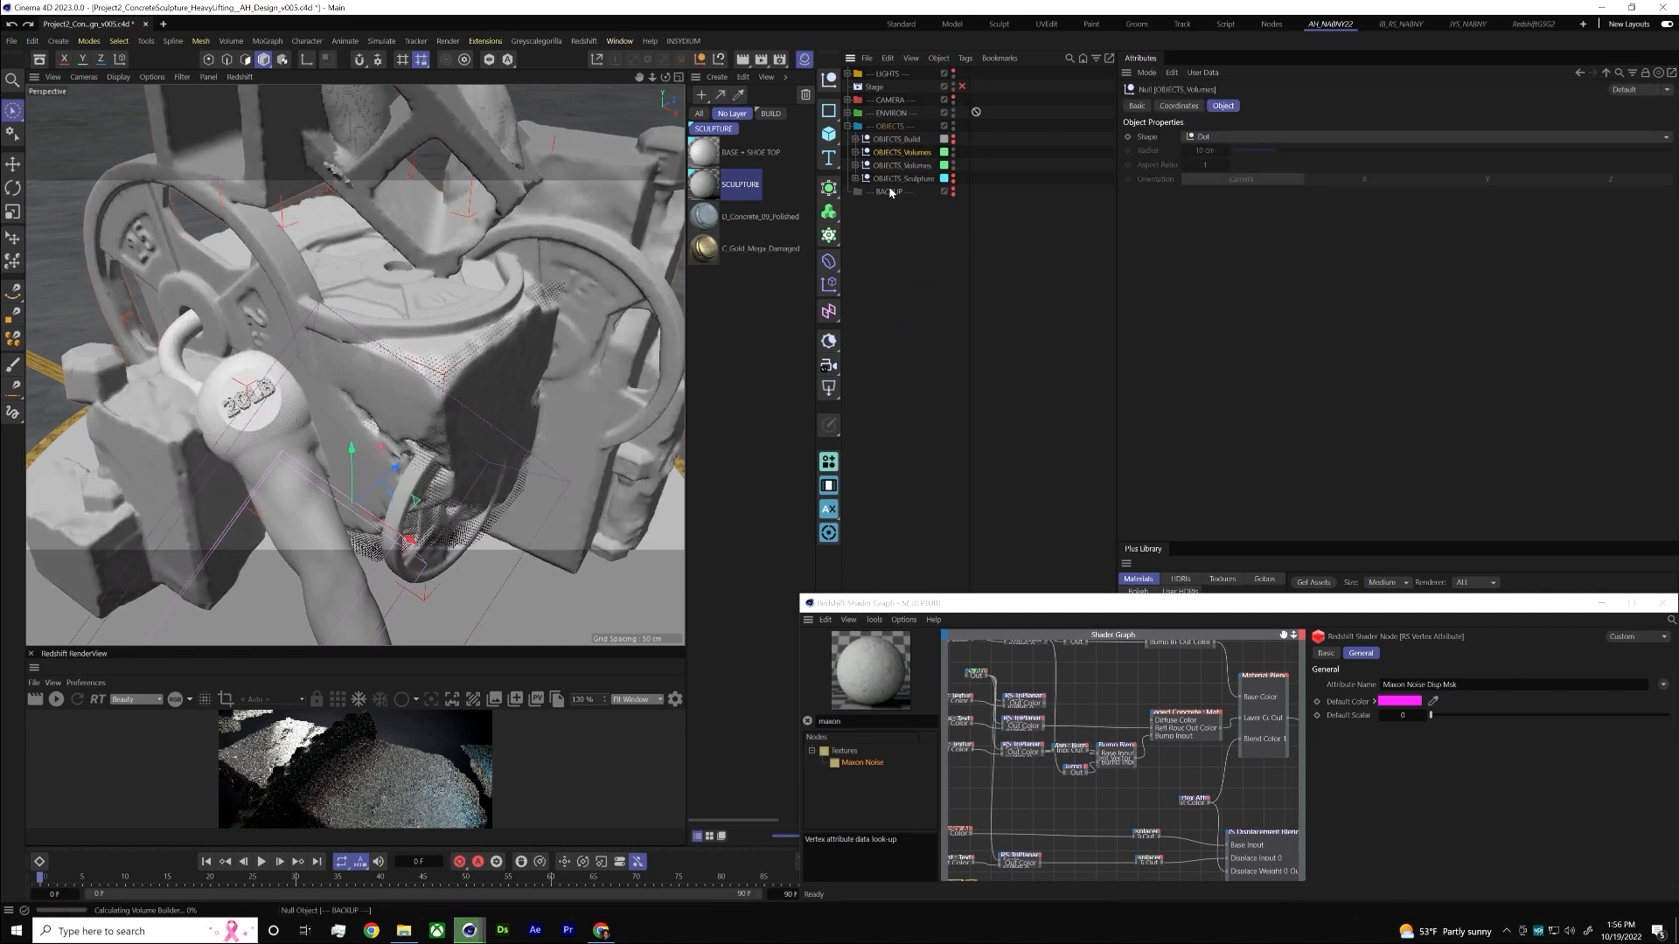
{"action": "key", "text": "ctrl+z"}
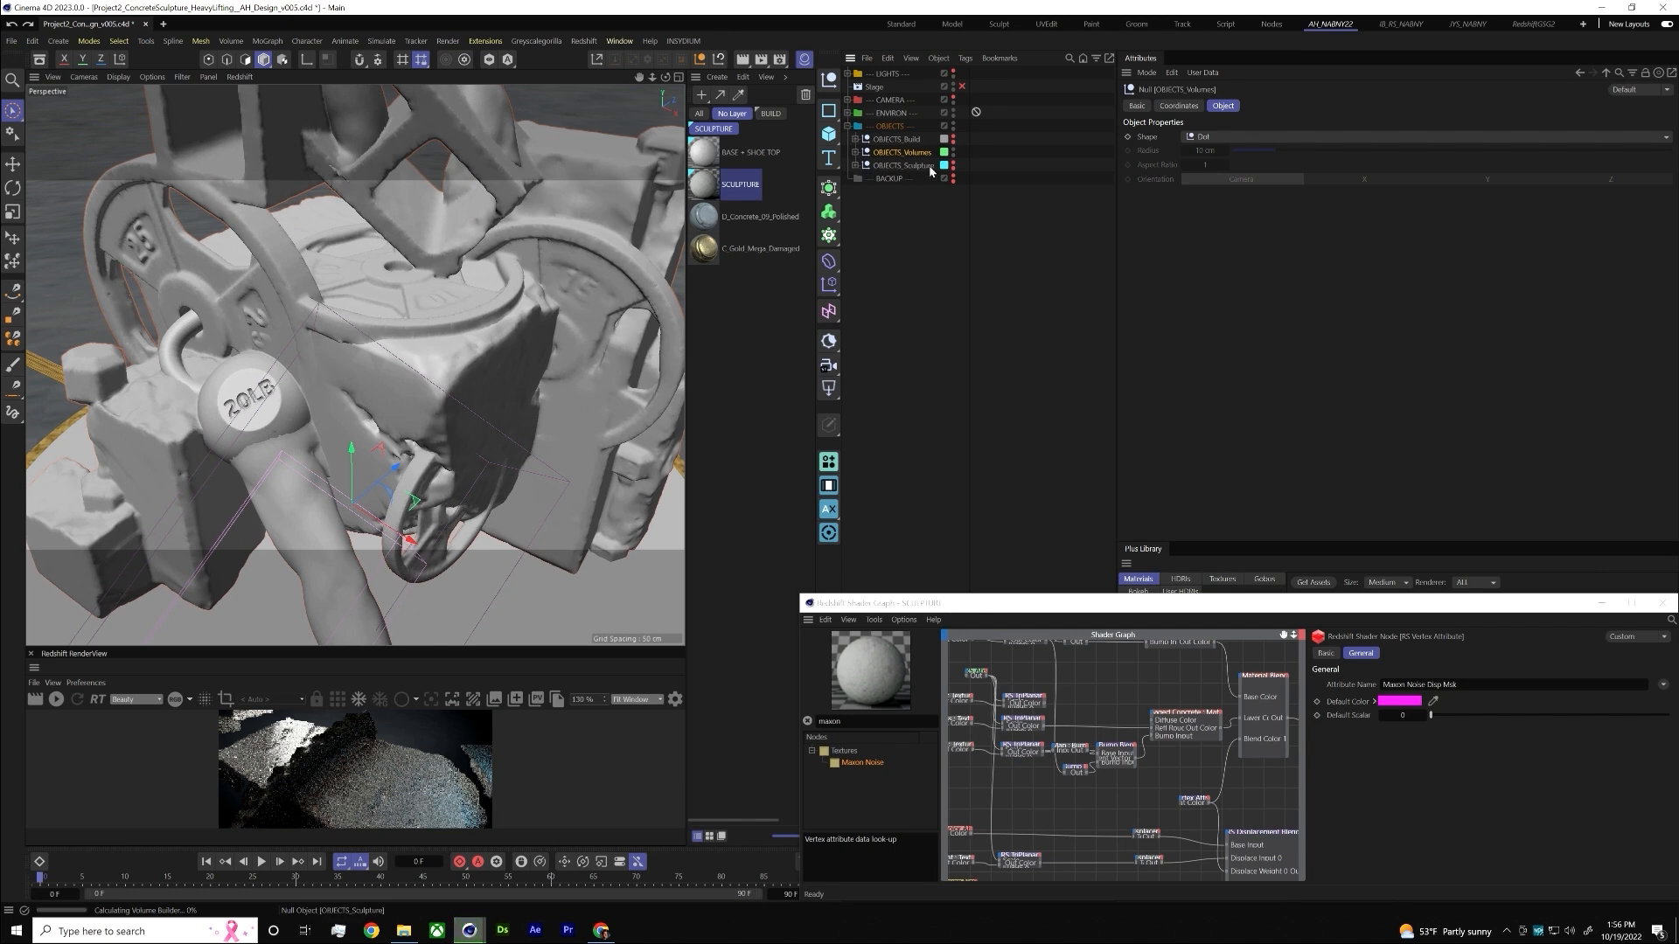
- Hide OBJECTS_Volumes, and display the OBJECTS_Sculpture mesh's Damage Cncrt Msk vertex color tag with its fields group expanded
{"action": "left_click", "coordinate": [953, 151]}
{"action": "left_click", "coordinate": [855, 165]}
{"action": "left_click", "coordinate": [1072, 191]}
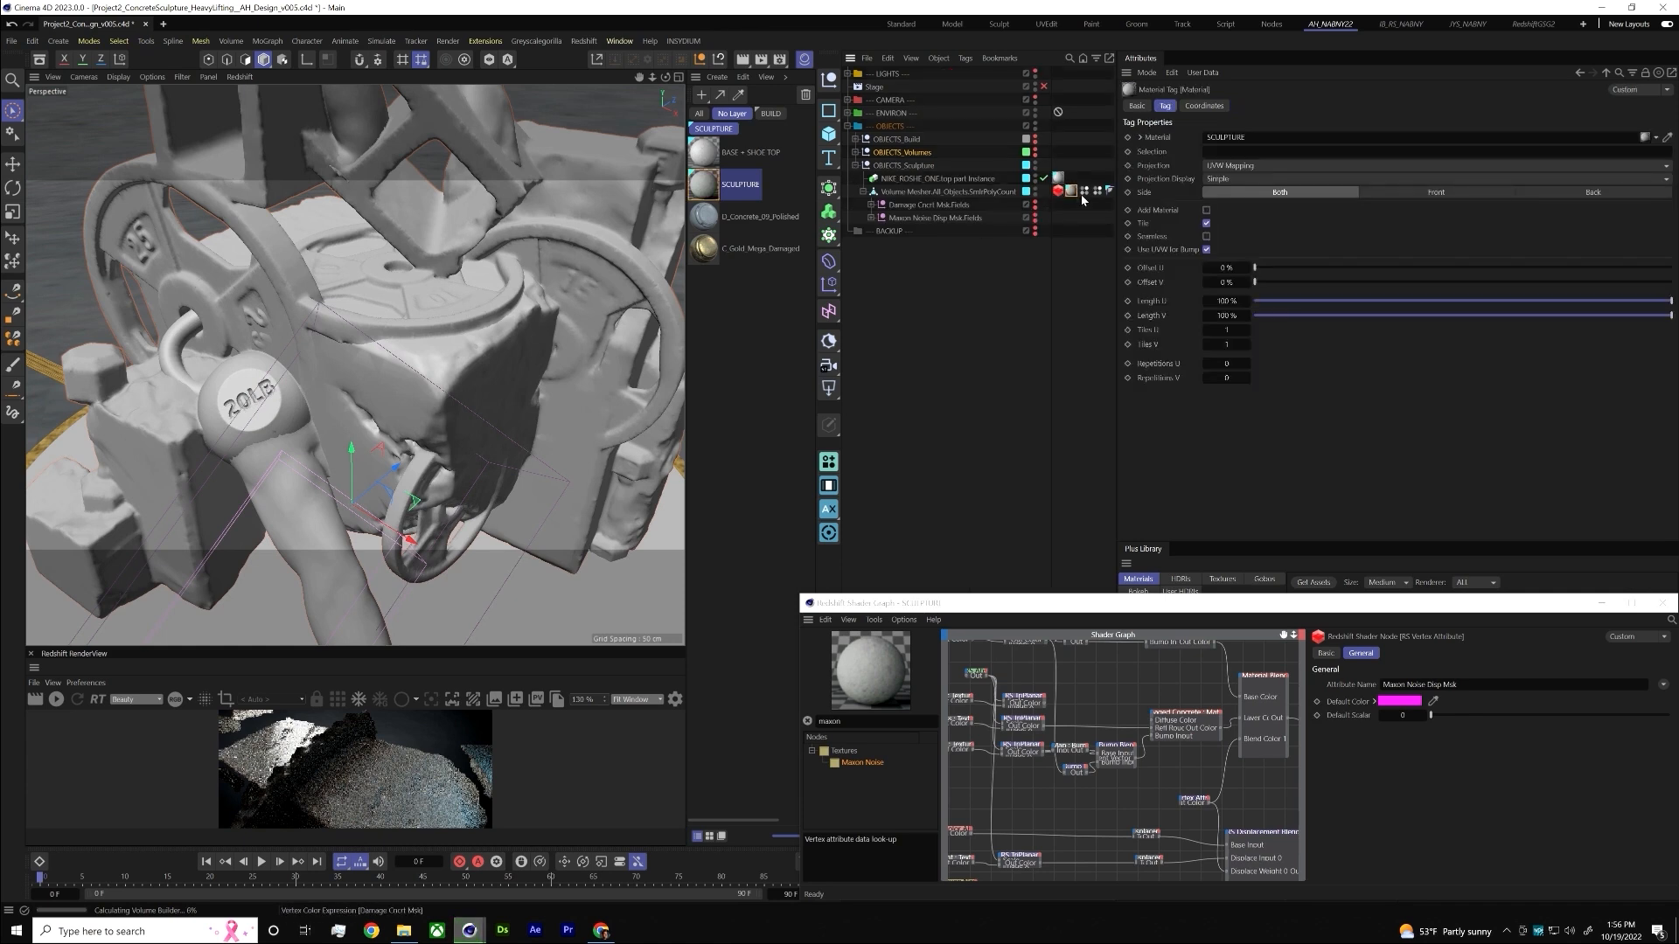
{"action": "left_click", "coordinate": [1085, 190]}
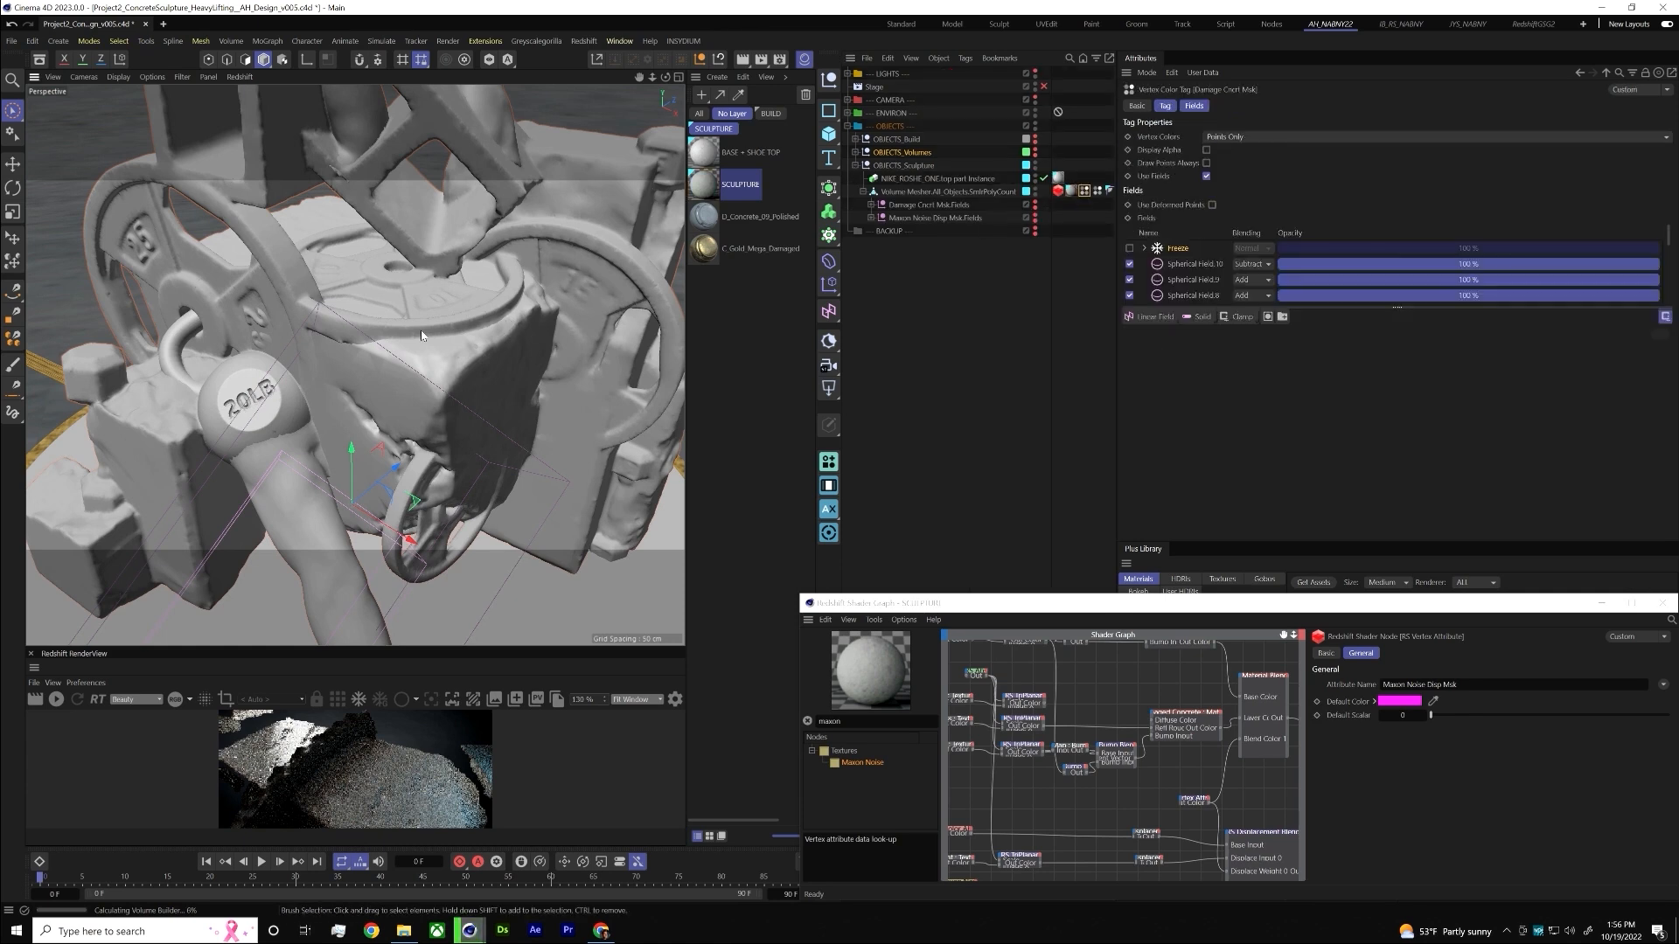
{"action": "mouse_move", "coordinate": [513, 391]}
{"action": "left_mouse_down", "text": "alt"}
{"action": "mouse_move", "coordinate": [418, 381]}
{"action": "mouse_move", "coordinate": [569, 326]}
{"action": "left_mouse_up", "text": "alt"}
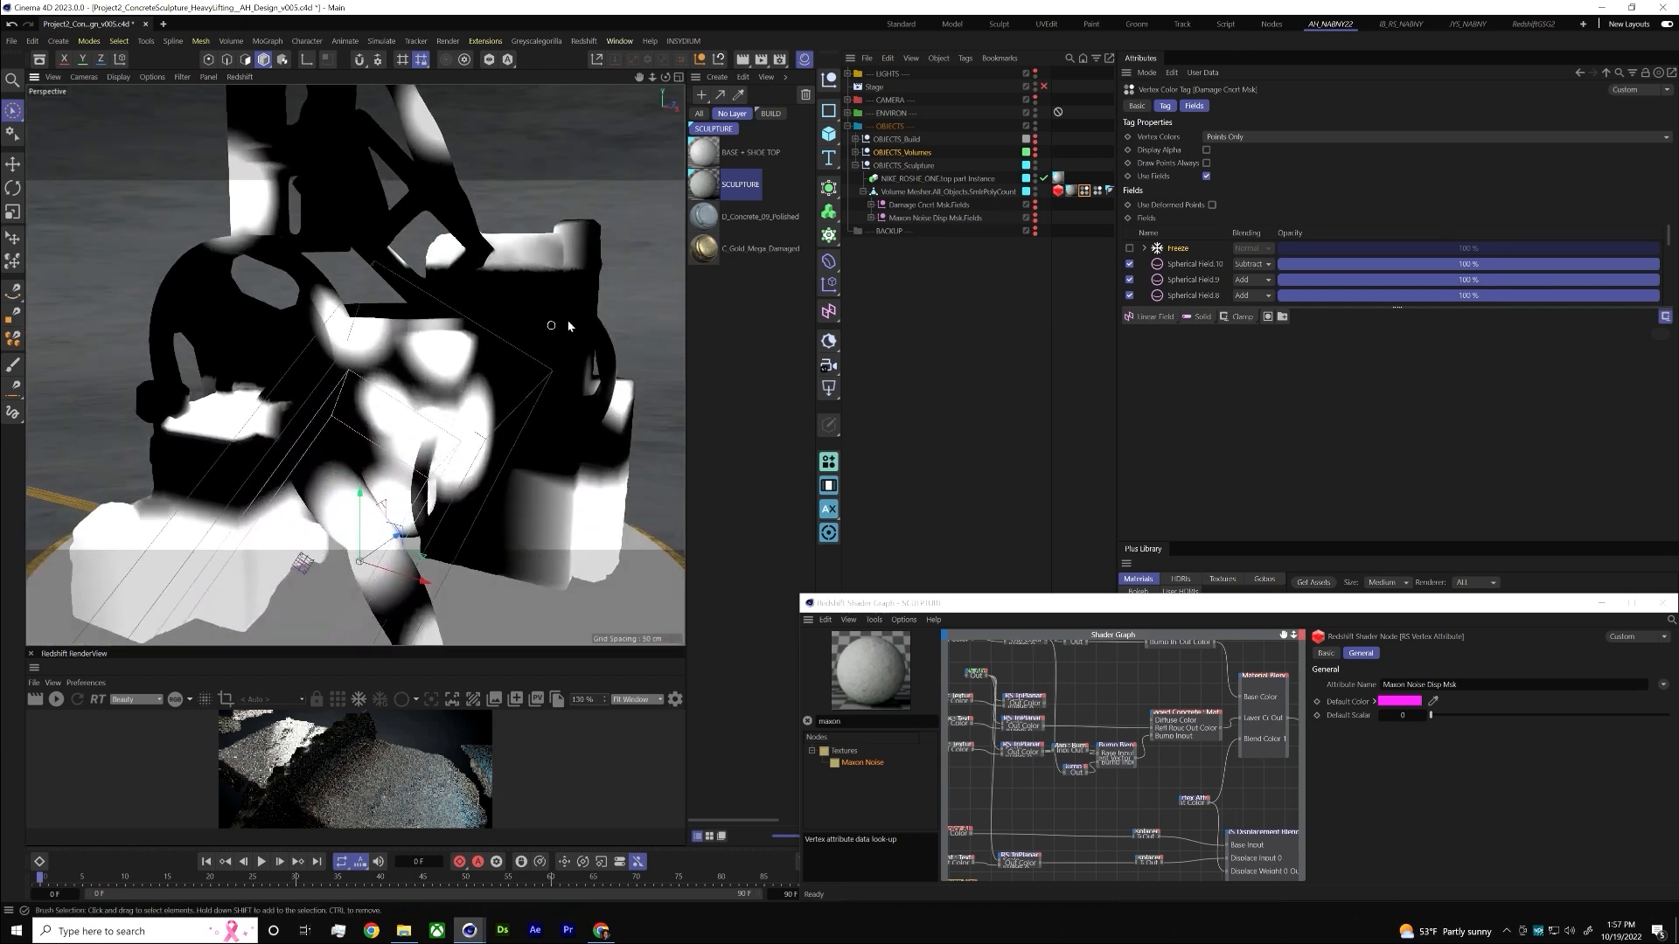
{"action": "left_click", "coordinate": [870, 205]}
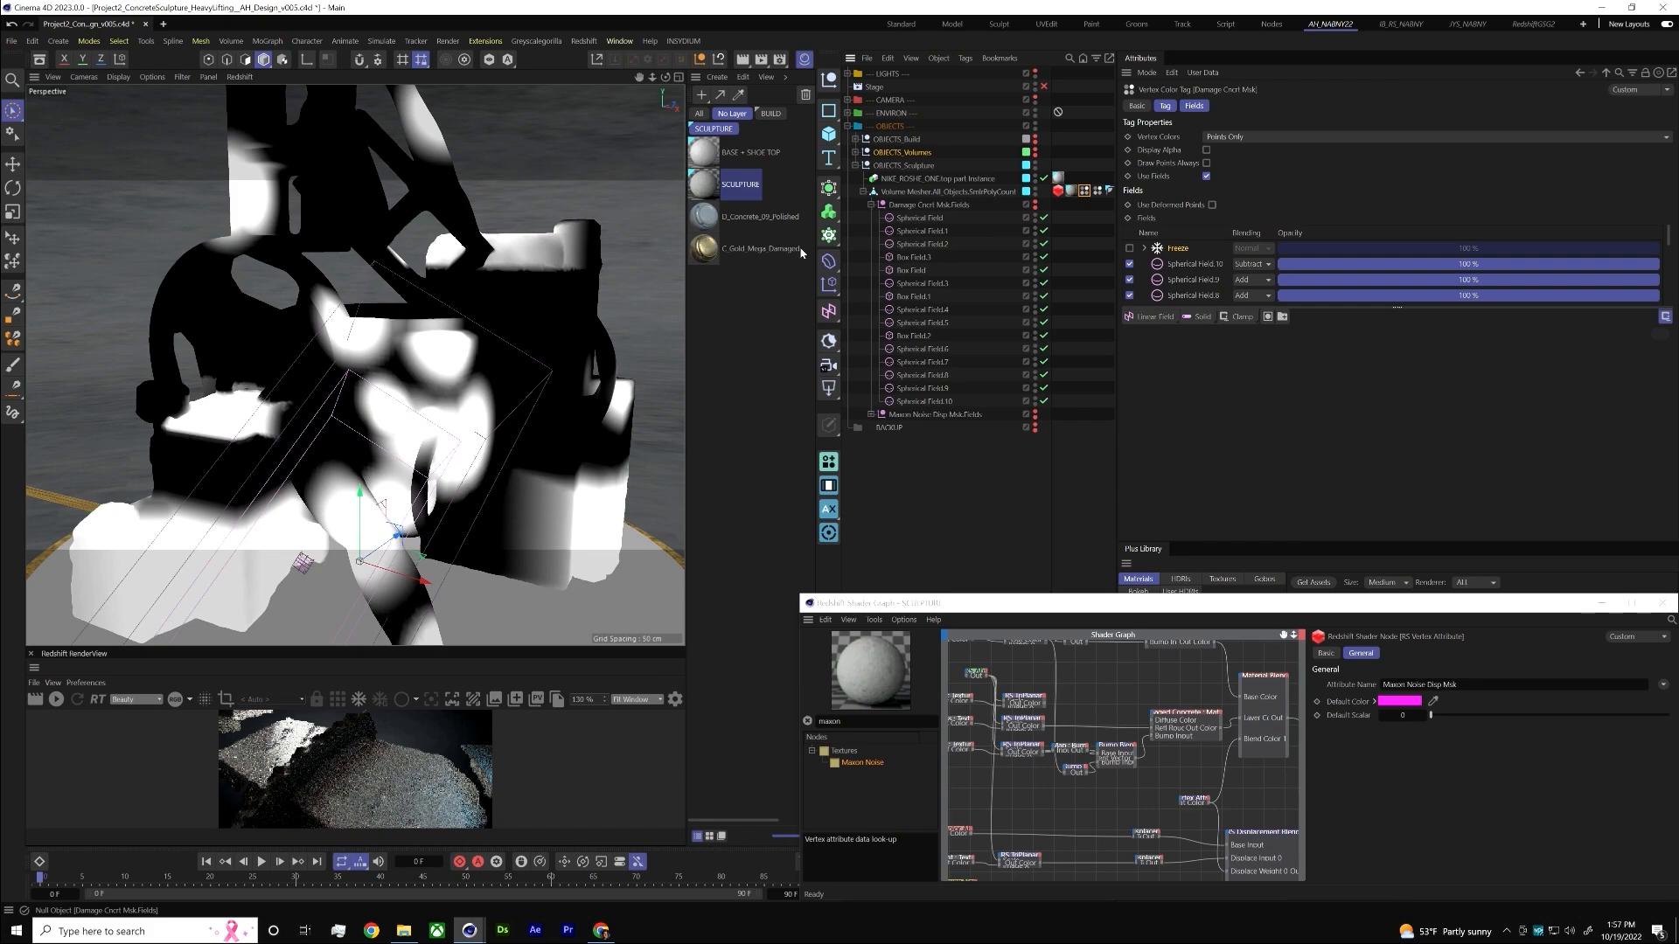
- Switch to the presentation and review the Starting Models and Sculpting Concrete slides
{"action": "key", "text": "alt+Tab"}
{"action": "left_click", "coordinate": [1016, 462]}
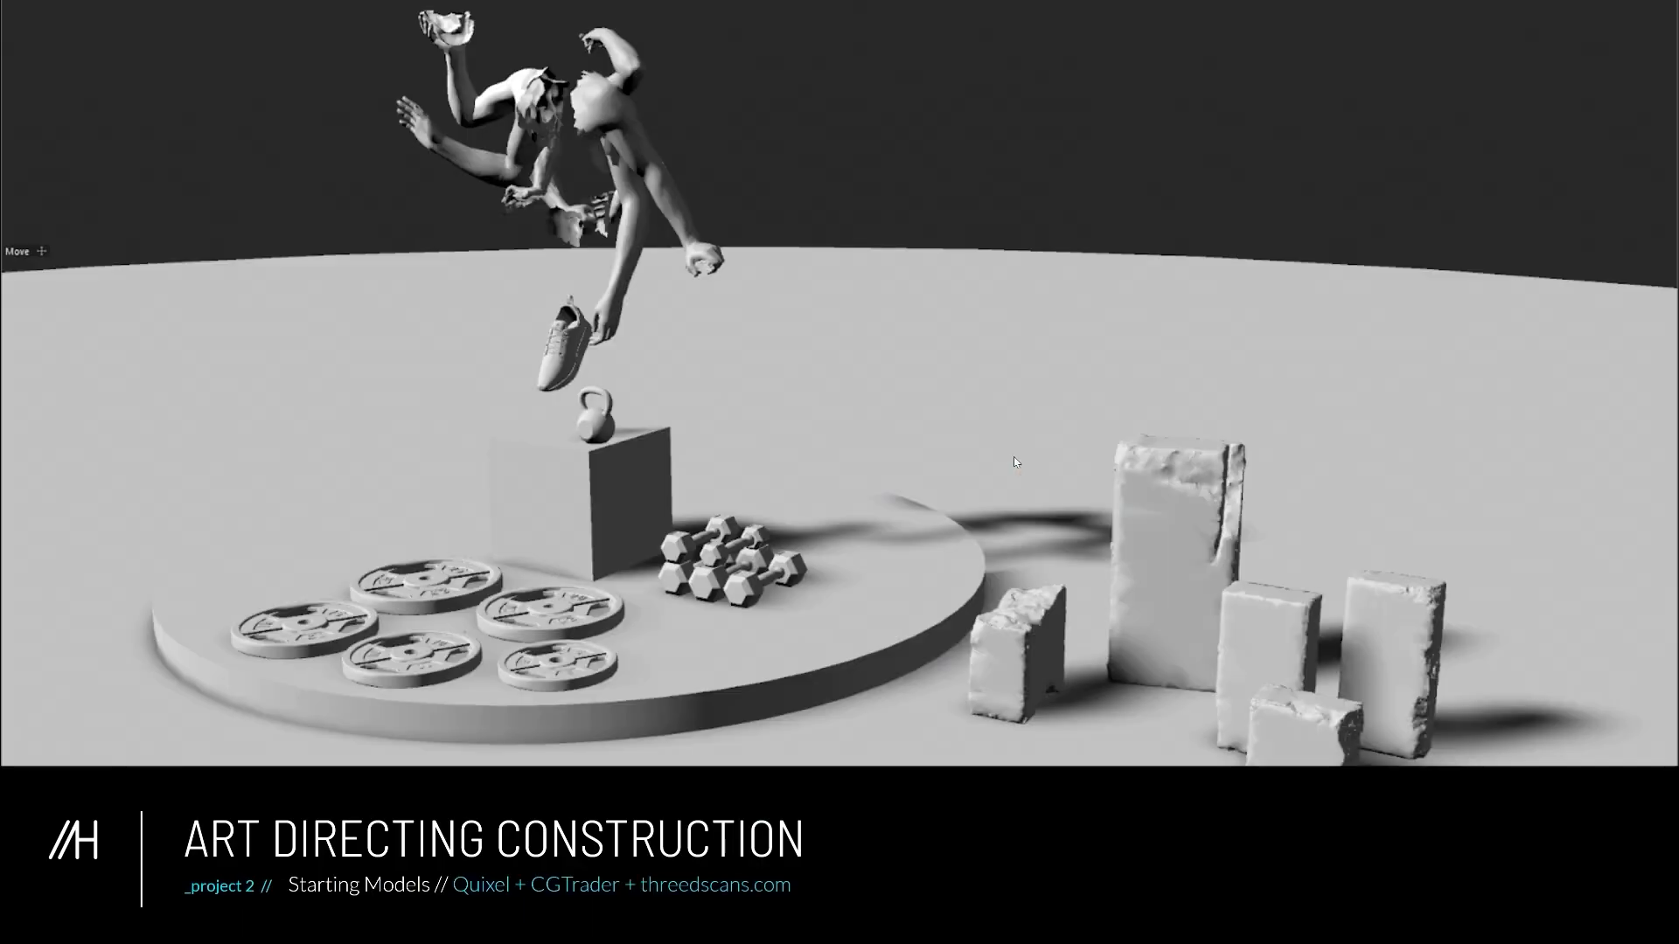
{"action": "left_click", "coordinate": [618, 369]}
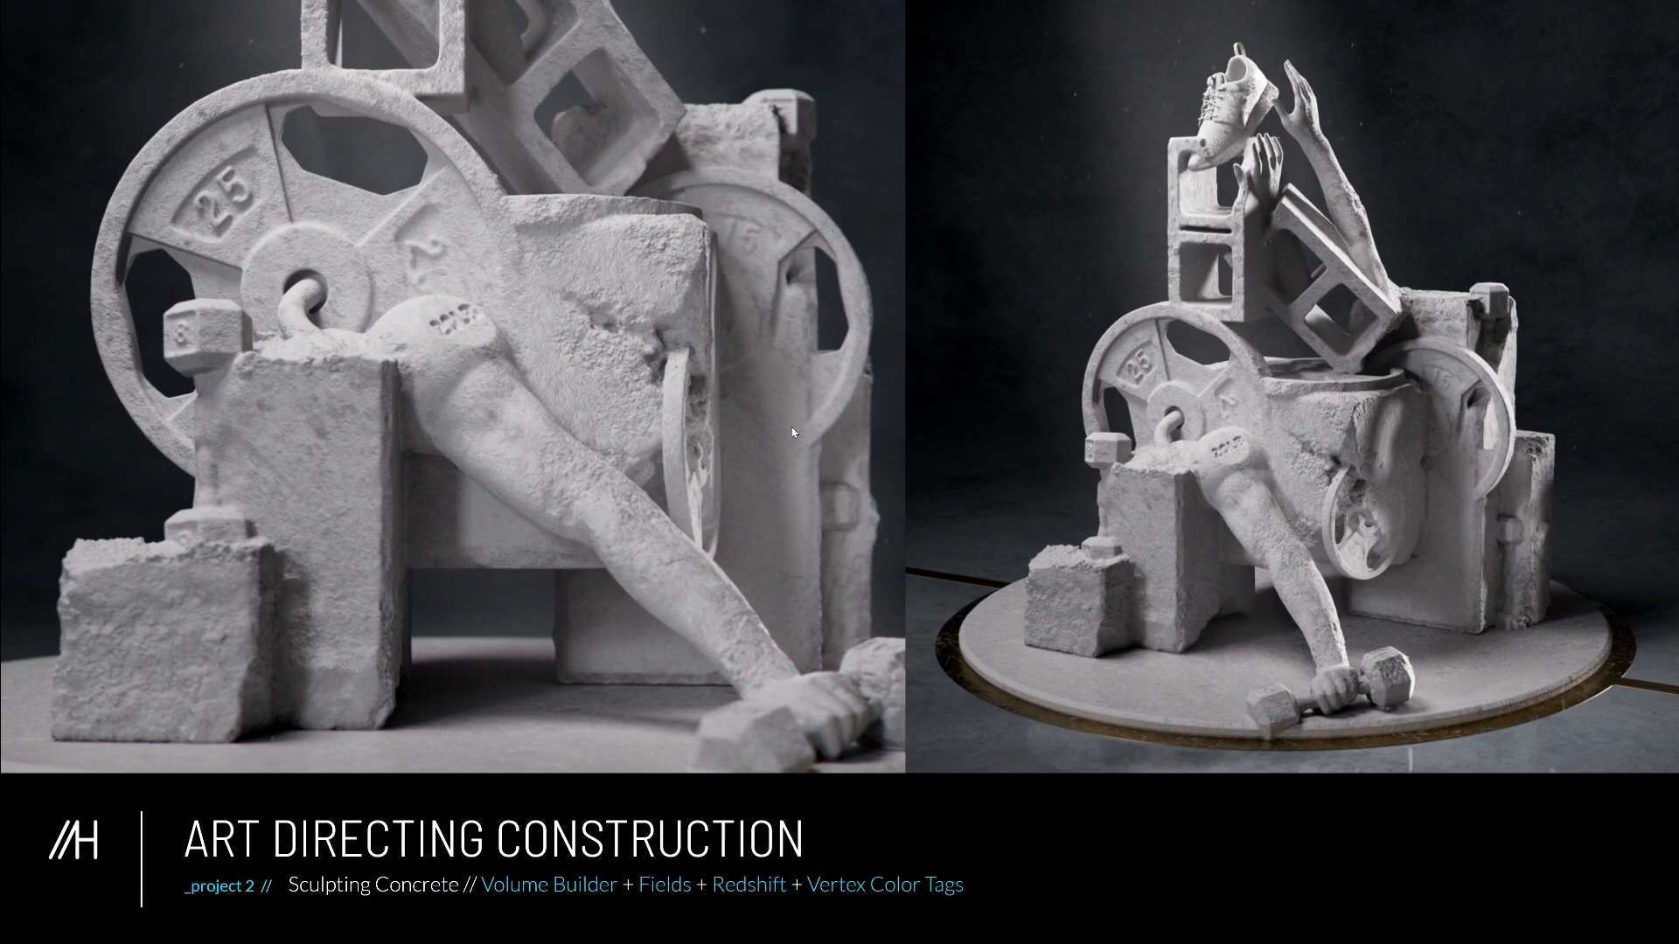
- Return to Cinema 4D and inspect the normal texture and Reg Concrete material nodes in the SCULPTURE shader graph
{"action": "key", "text": "alt+Tab"}
{"action": "middle_click_drag", "start_coordinate": [1035, 652], "coordinate": [1148, 743]}
{"action": "scroll", "coordinate": [1114, 695], "scroll_direction": "down", "scroll_amount": 1}
{"action": "left_click", "coordinate": [1003, 689]}
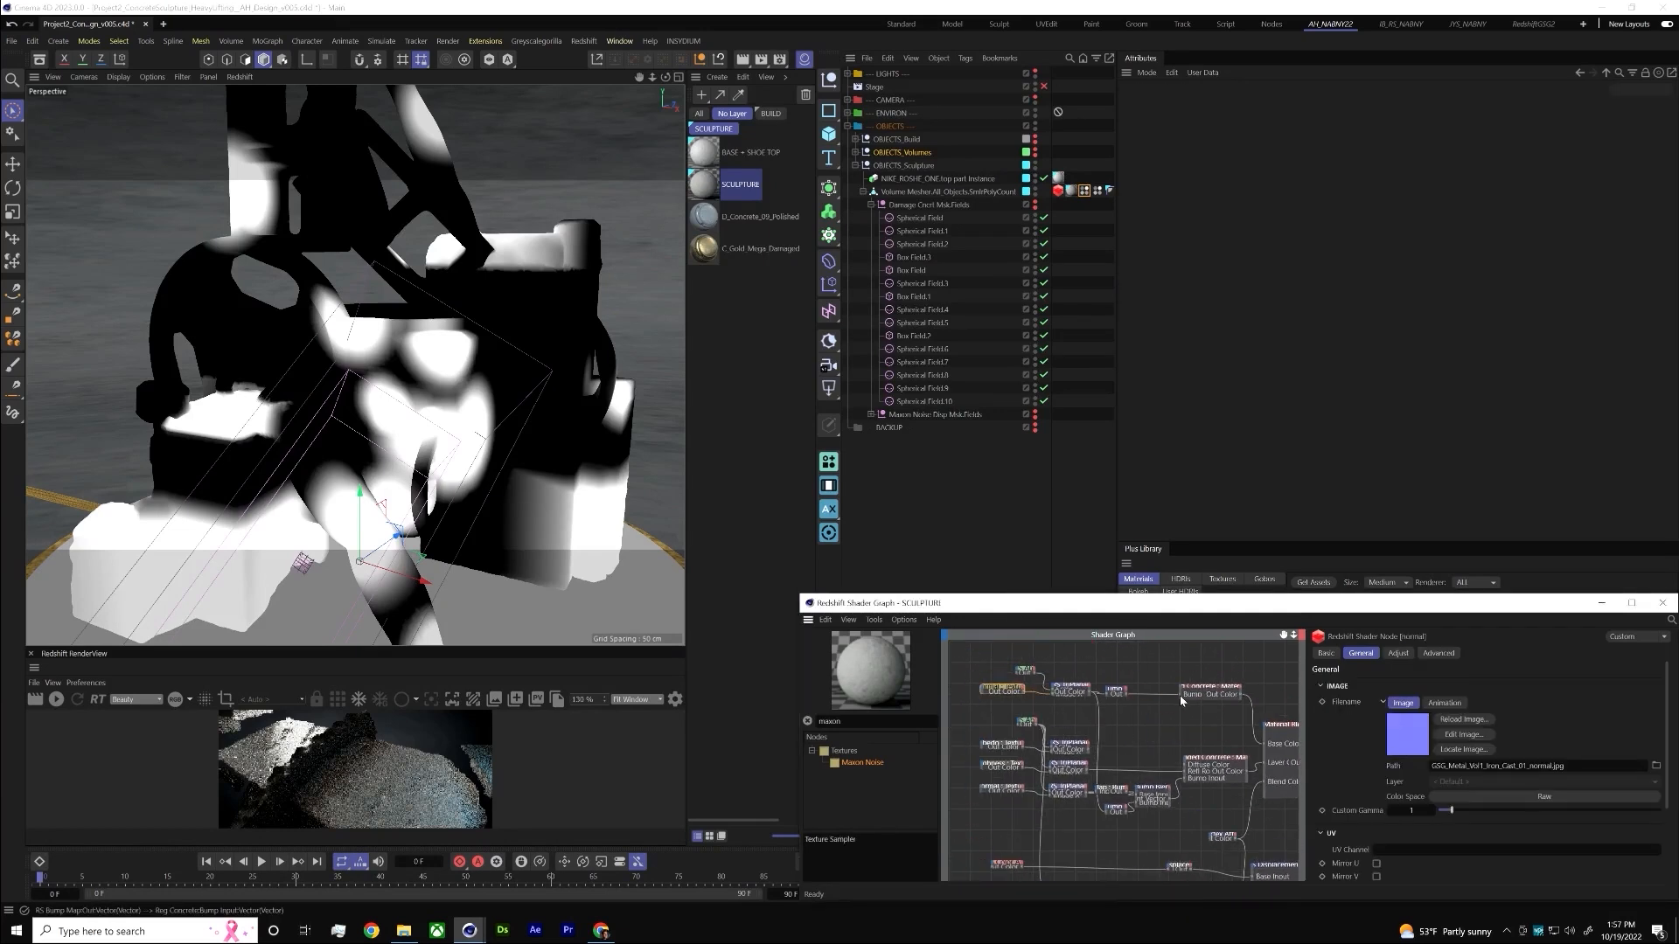
{"action": "left_click", "coordinate": [1207, 691]}
{"action": "scroll", "coordinate": [1201, 704], "scroll_direction": "up", "scroll_amount": 3}
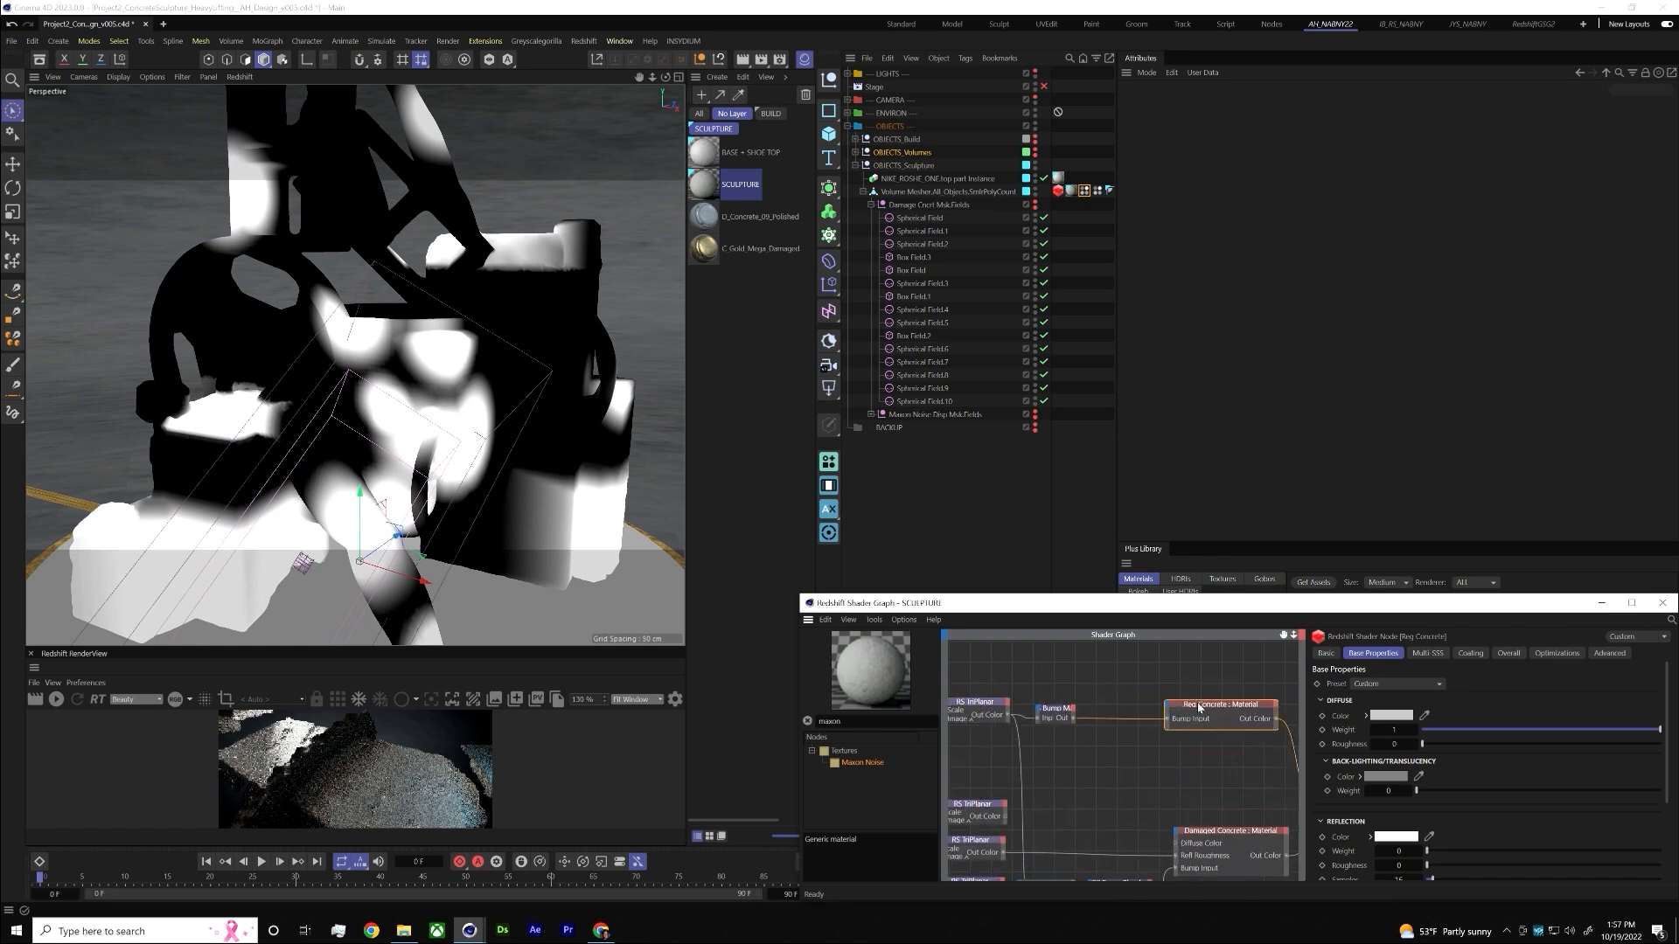
- View the Reg Concrete normal map GSG_Metal_Vol1_Iron_Cast_01_normal.jpg at full size and close the image viewer
{"action": "scroll", "coordinate": [1200, 707], "scroll_direction": "down", "scroll_amount": 4}
{"action": "left_click", "coordinate": [1014, 709]}
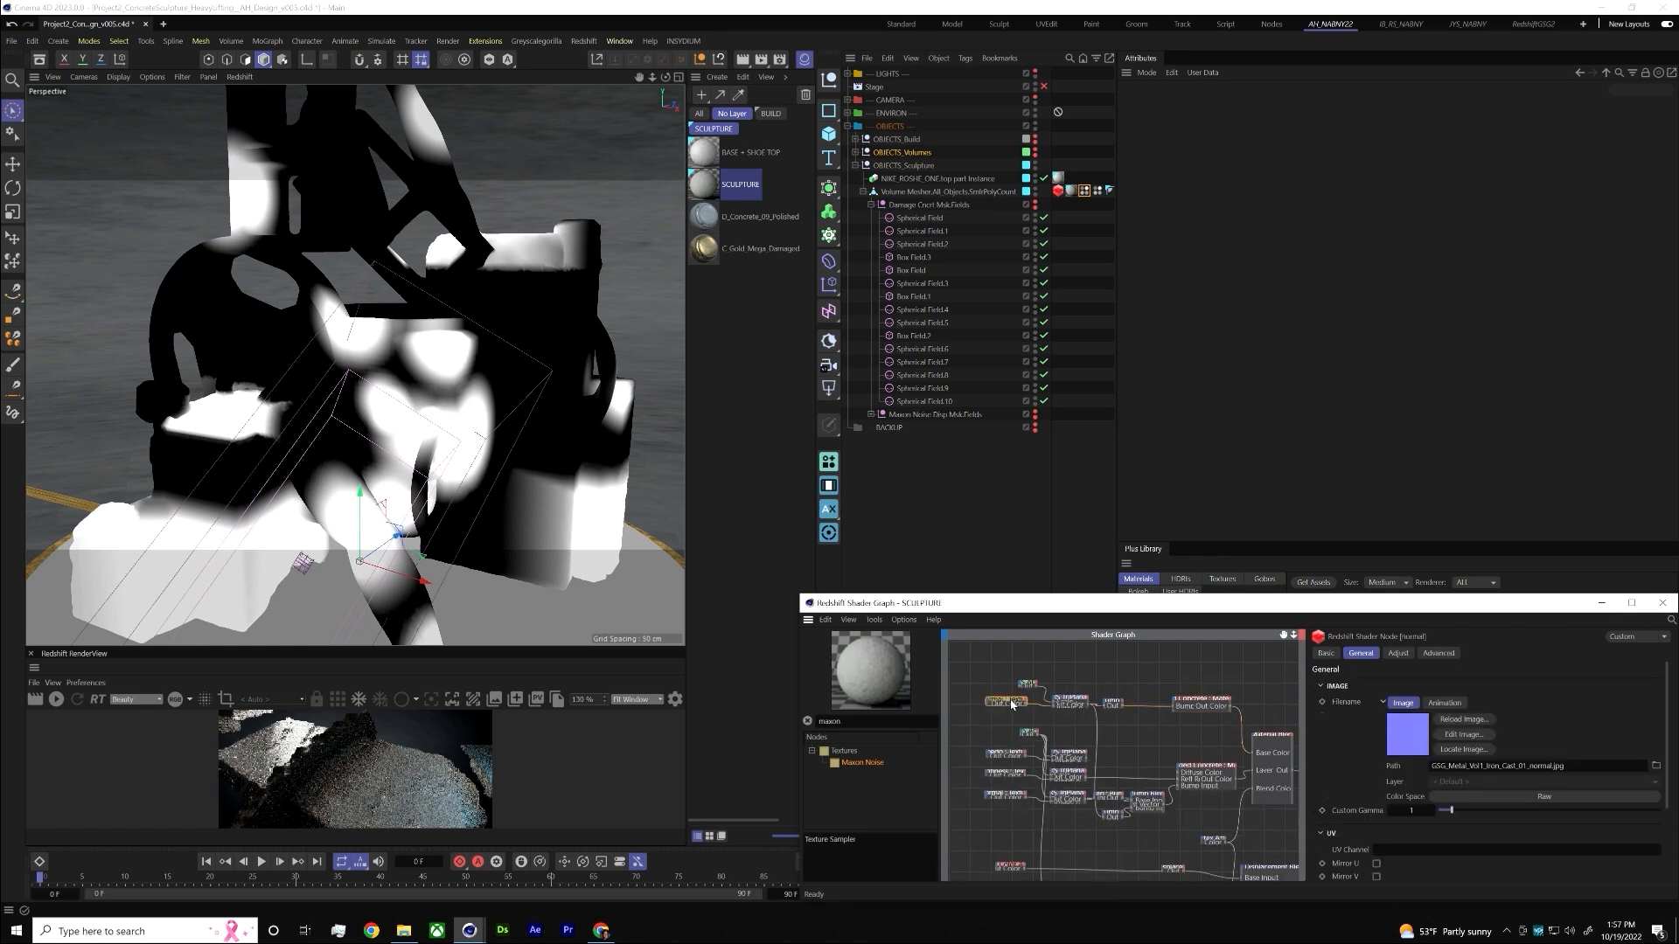
{"action": "left_click", "coordinate": [1443, 739]}
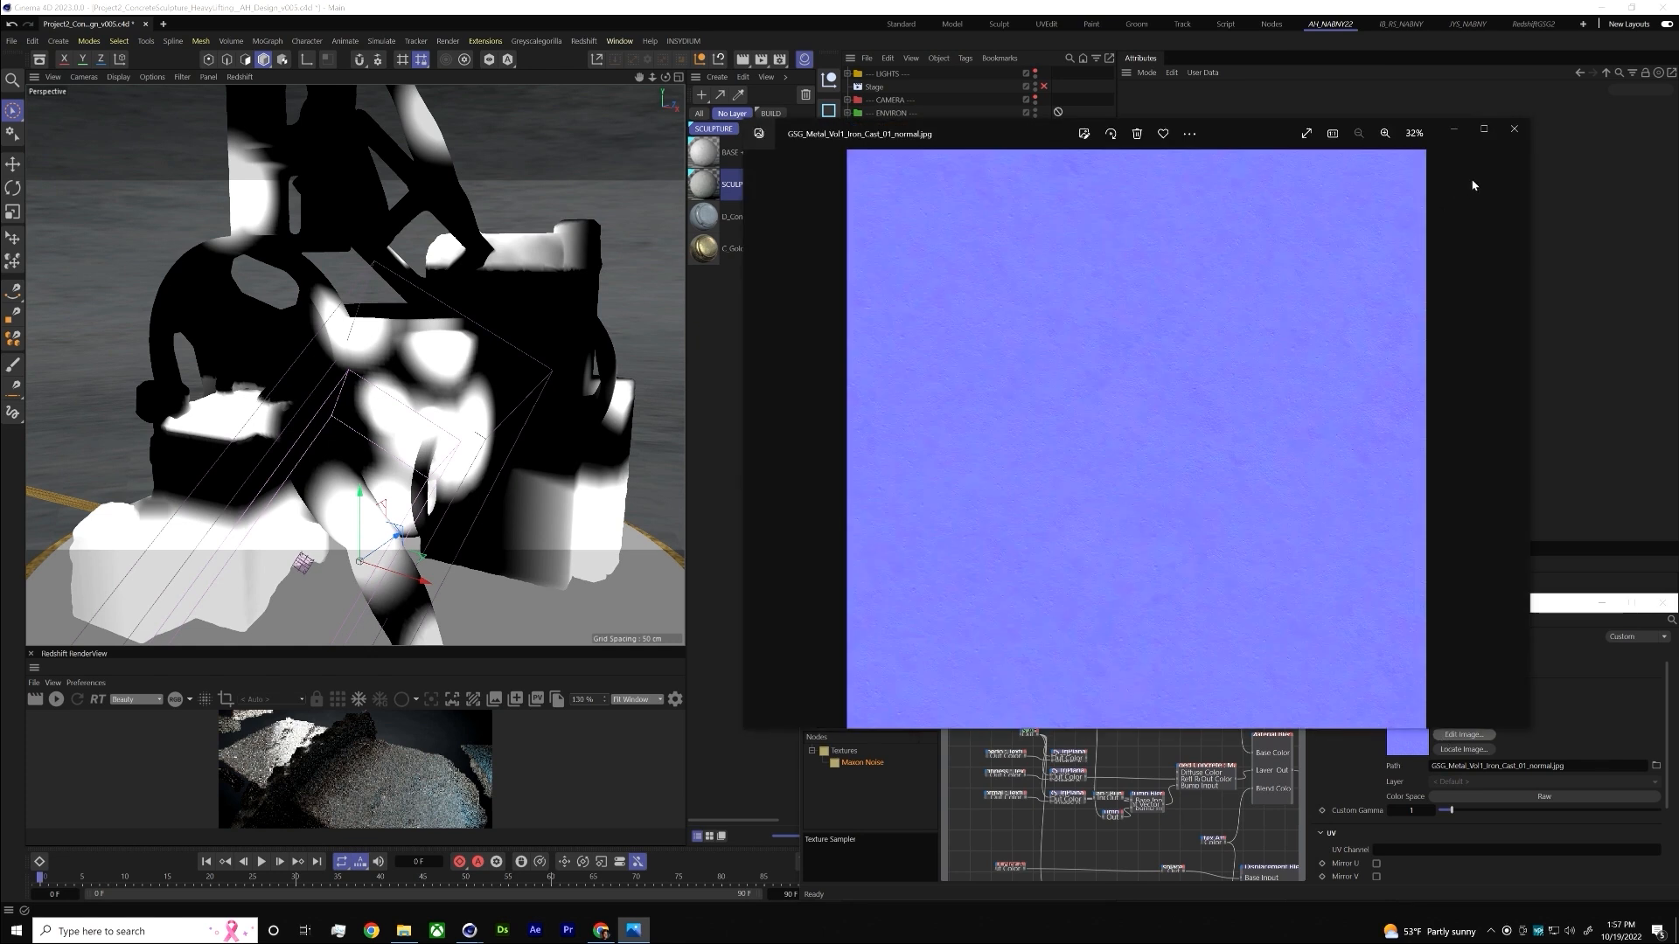
{"action": "left_click", "coordinate": [1515, 129]}
- Inspect the Material Blender node and view the Damaged Concrete normal map vizbefe_4K_Normal.png in the image viewer
{"action": "middle_click_drag", "start_coordinate": [1271, 772], "coordinate": [1213, 696]}
{"action": "left_click", "coordinate": [1218, 680]}
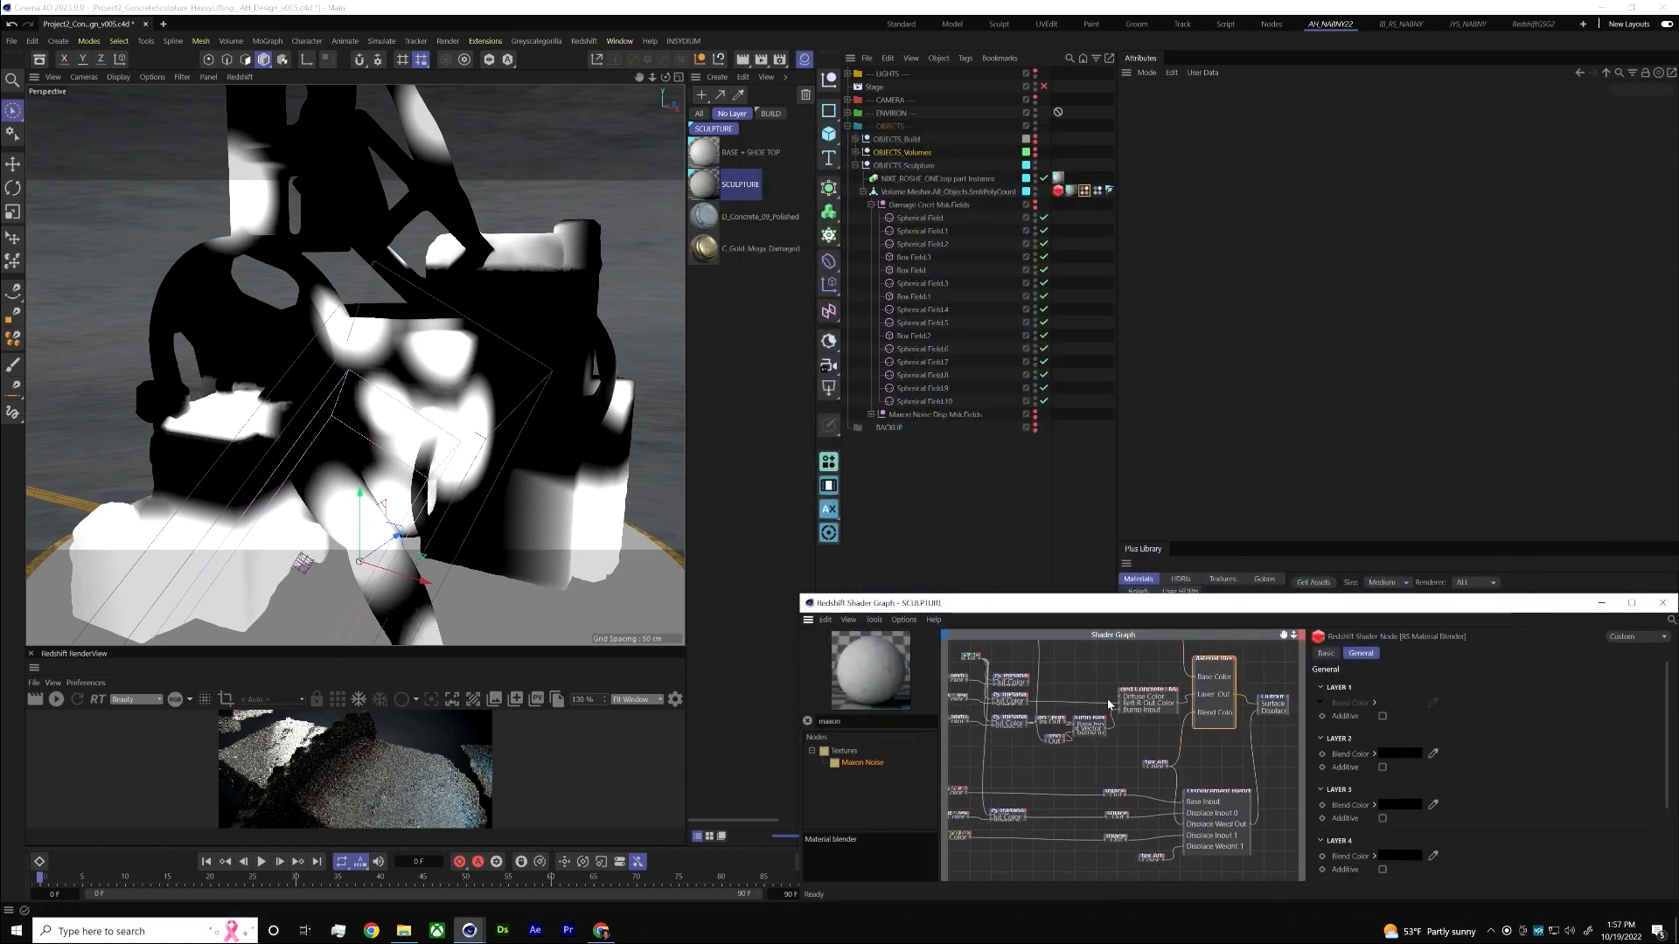
{"action": "middle_click_drag", "start_coordinate": [1073, 691], "coordinate": [1158, 727]}
{"action": "left_click", "coordinate": [1036, 750]}
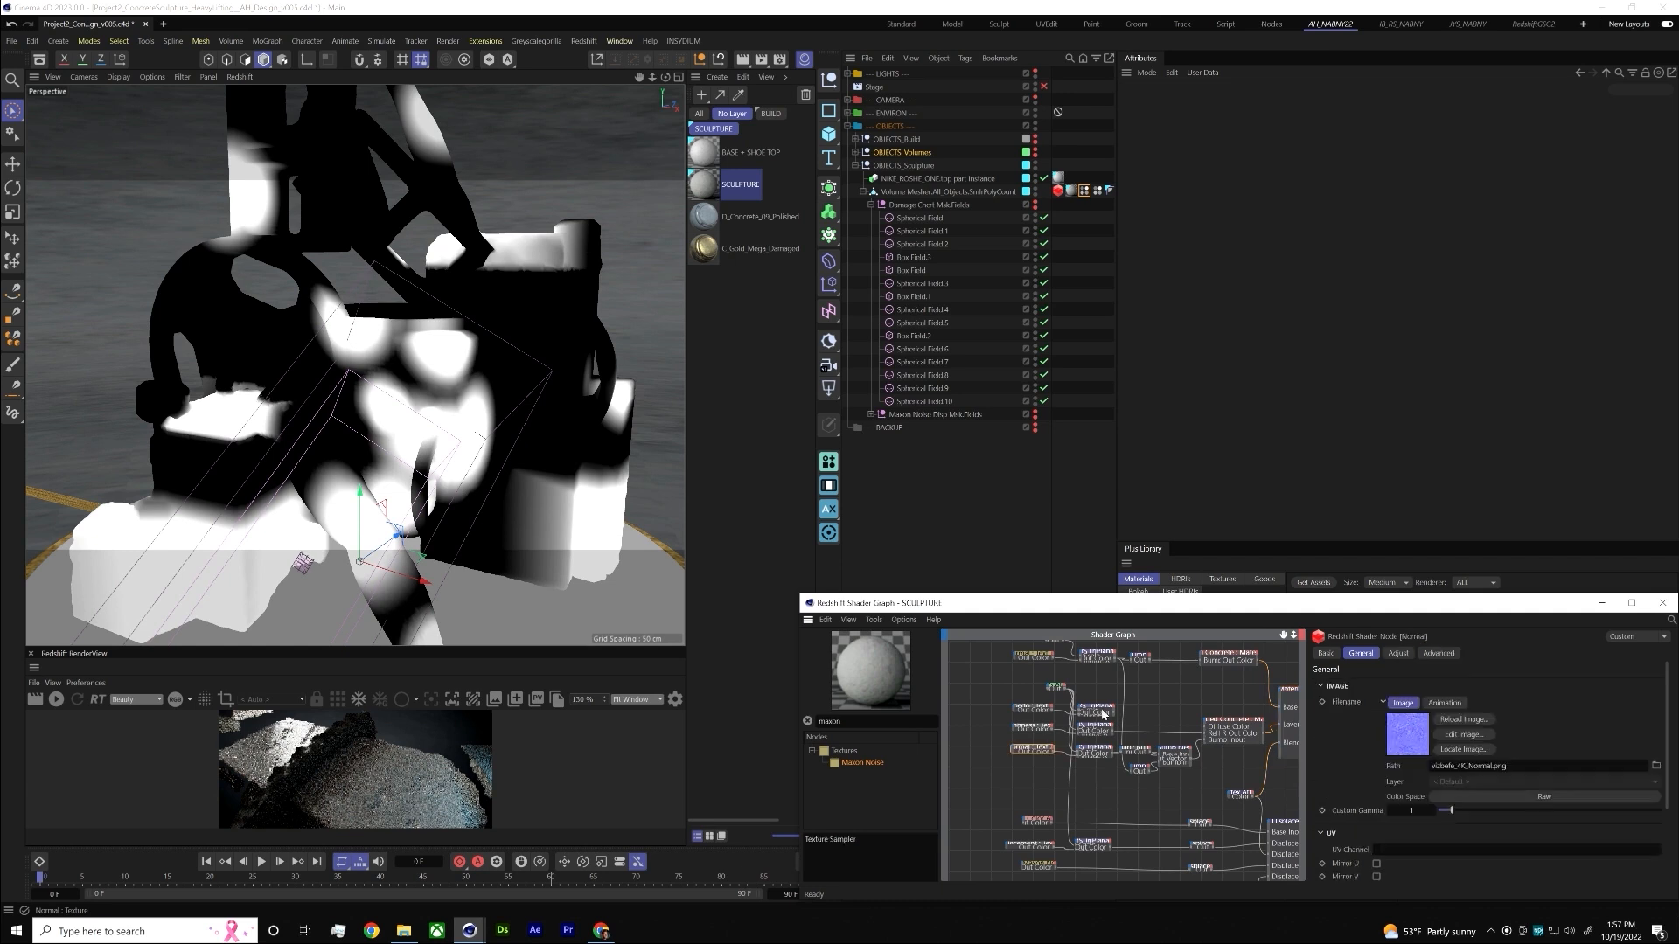
{"action": "left_click", "coordinate": [1455, 738]}
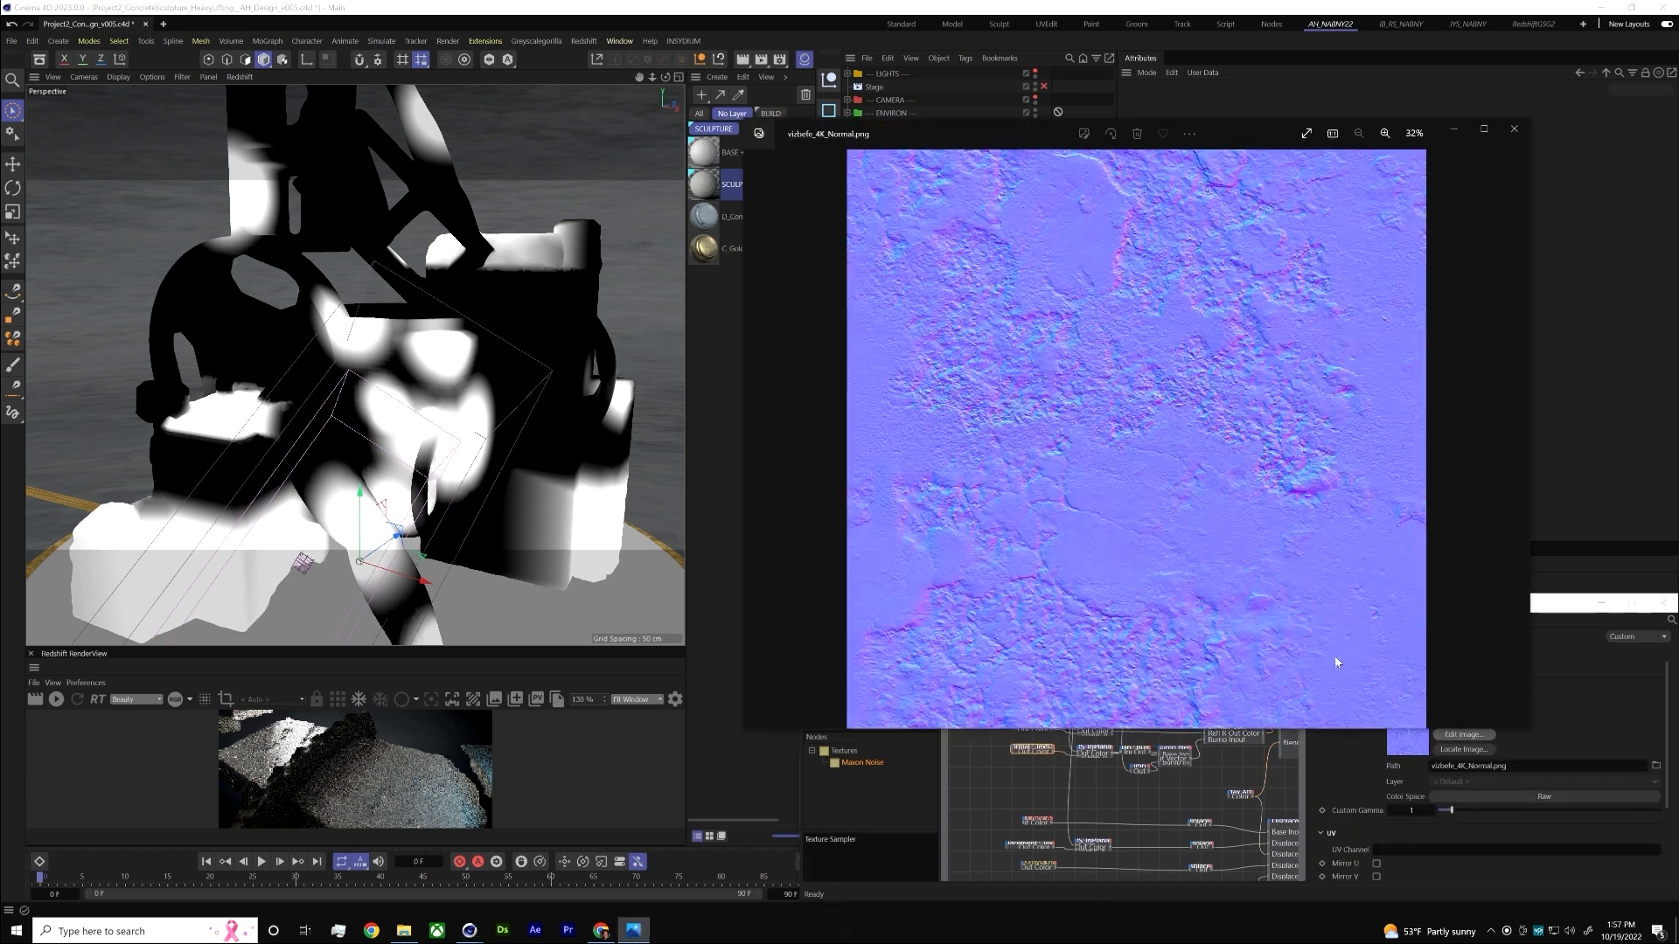
{"action": "left_click", "coordinate": [1514, 128]}
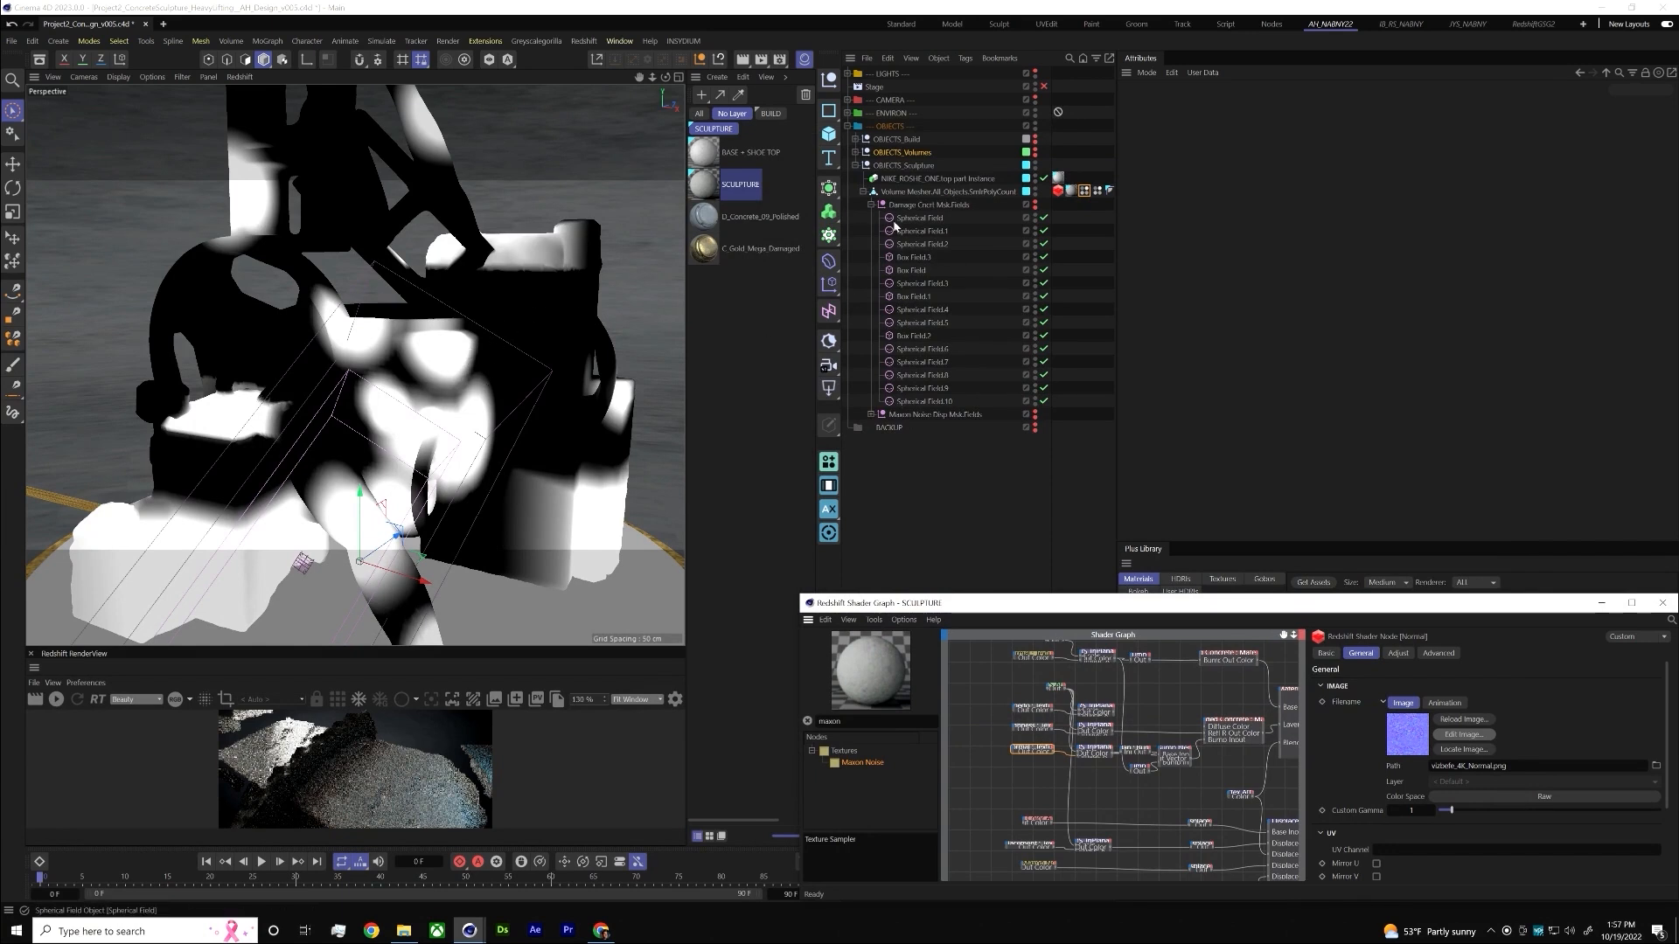
- Show the Damage Cncrt Msk fields in the viewport and inspect Spherical Field.2 against the vertex color mask
{"action": "left_click", "coordinate": [1034, 208]}
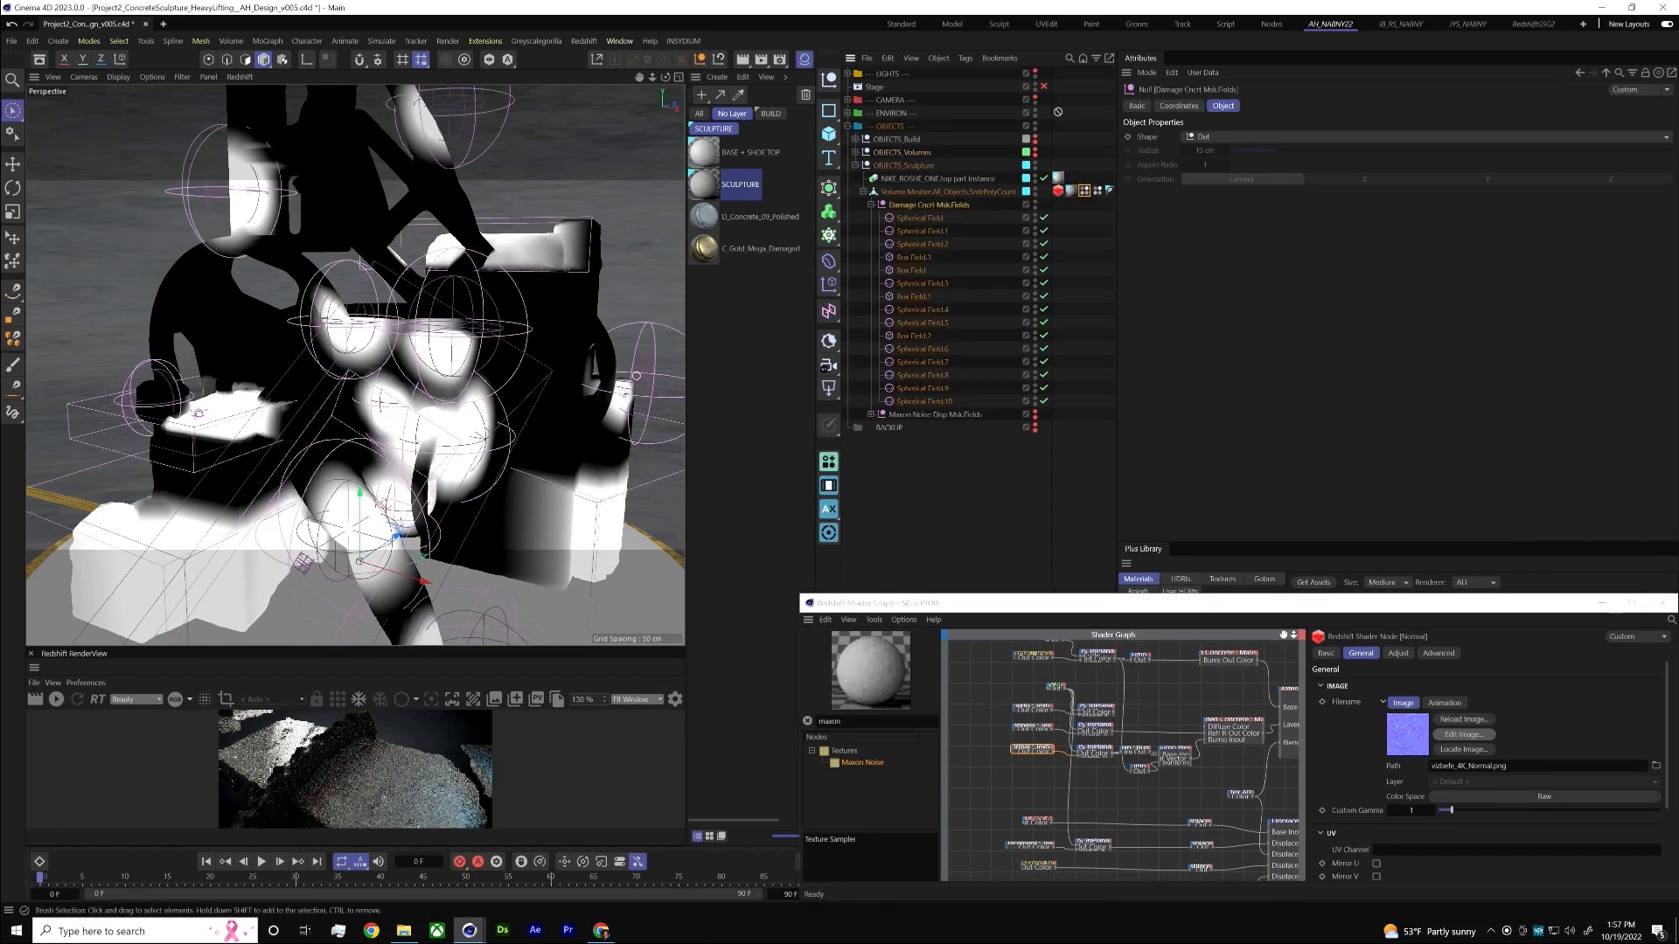
{"action": "left_click", "coordinate": [895, 245]}
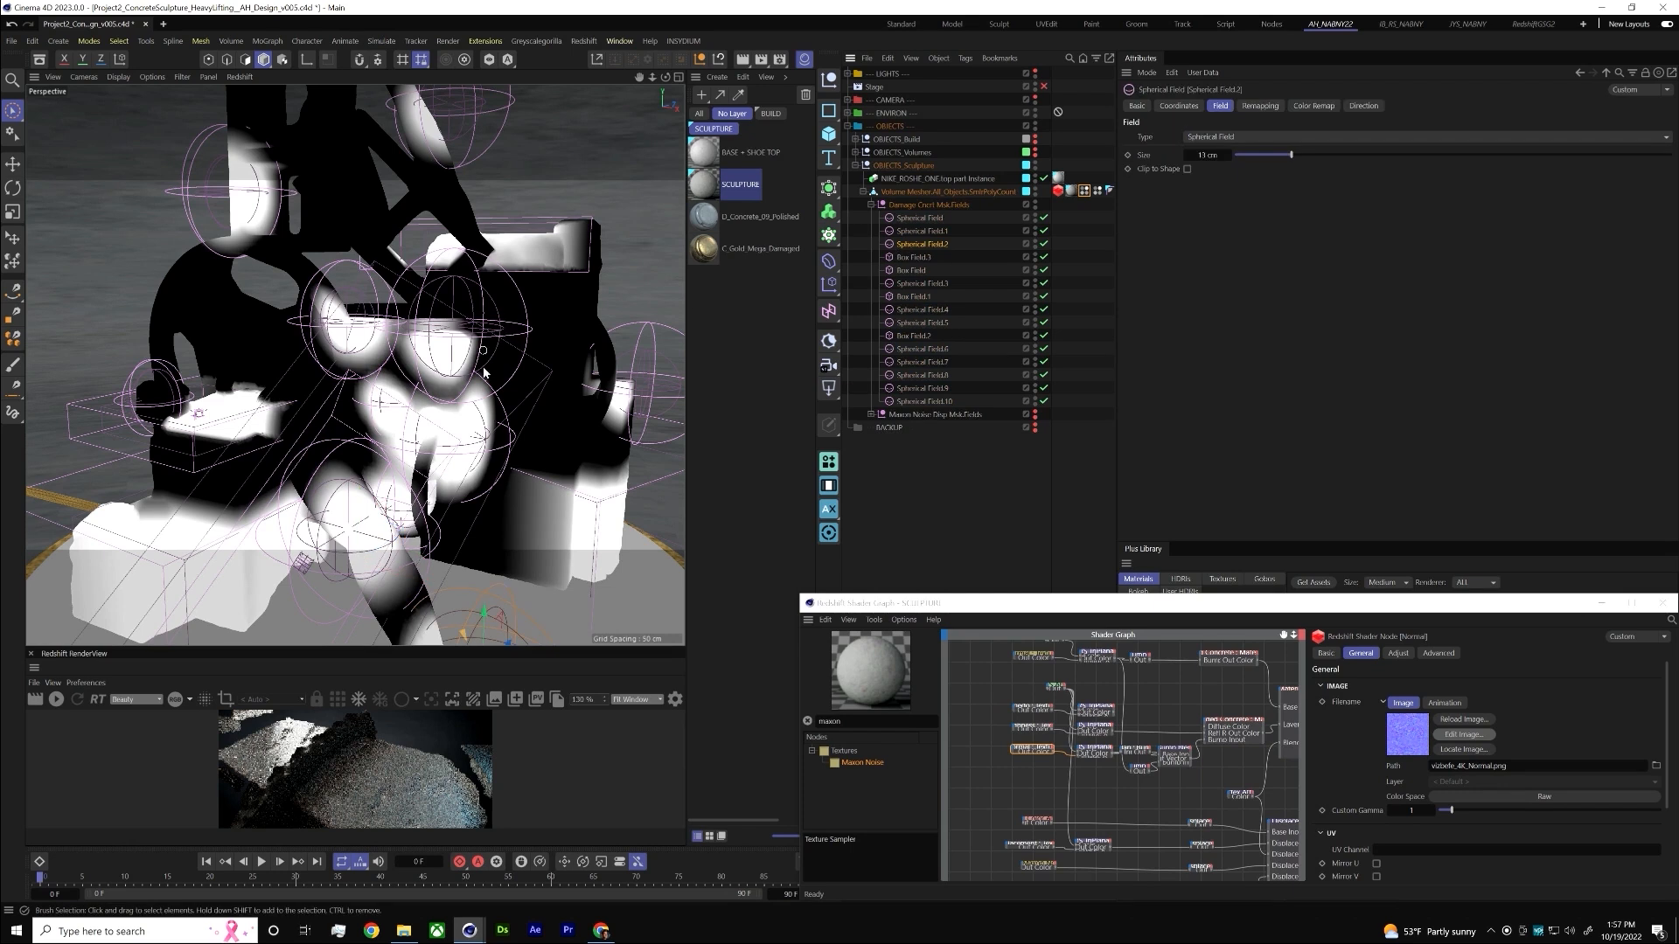
{"action": "left_click", "coordinate": [1085, 191]}
- Select the Volume Mesher sculpture object and show where the Vertex Color and Vertex Map tags are found, without adding one
{"action": "left_click", "coordinate": [998, 192]}
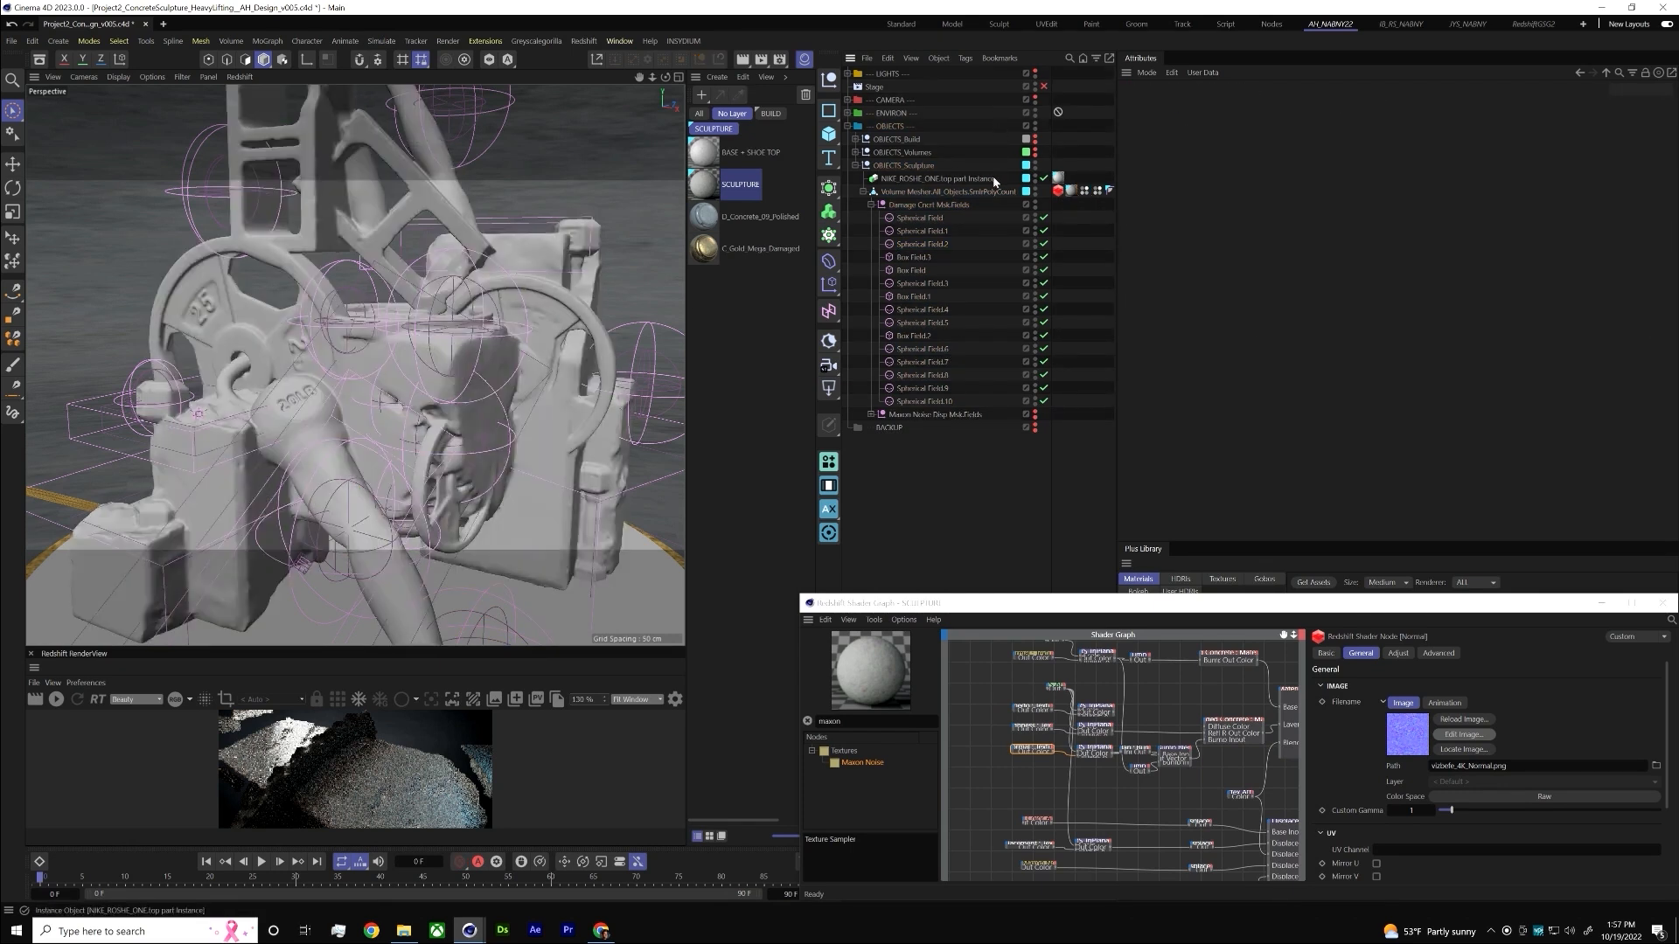
{"action": "left_click", "coordinate": [965, 59]}
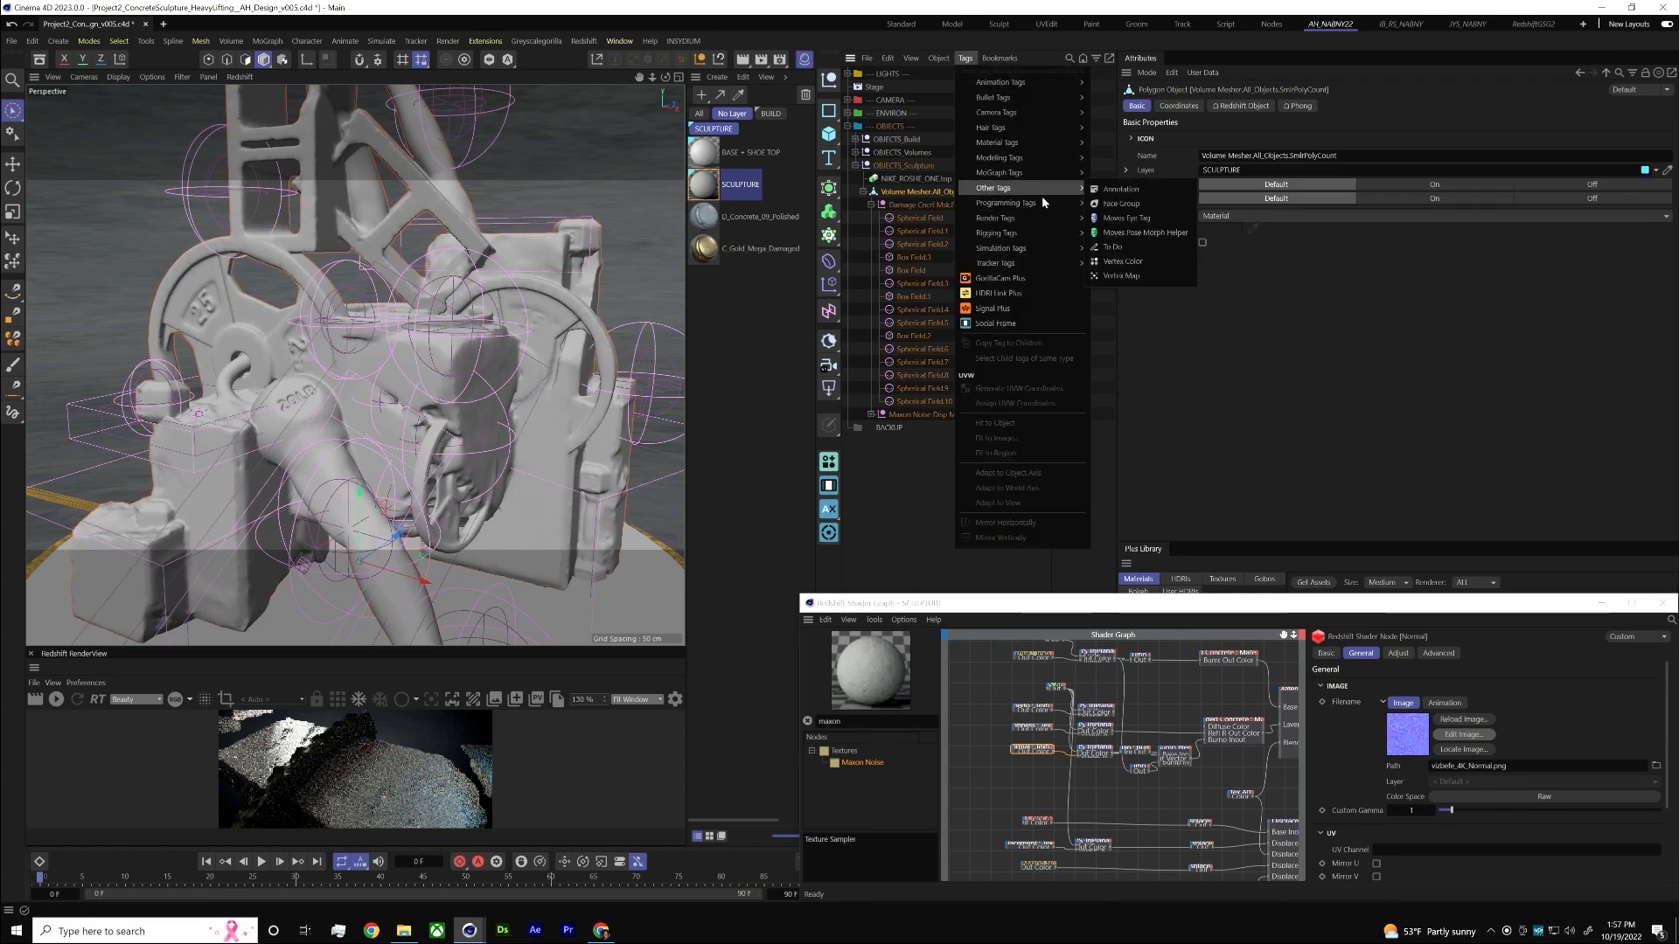
{"action": "mouse_move", "coordinate": [1049, 188]}
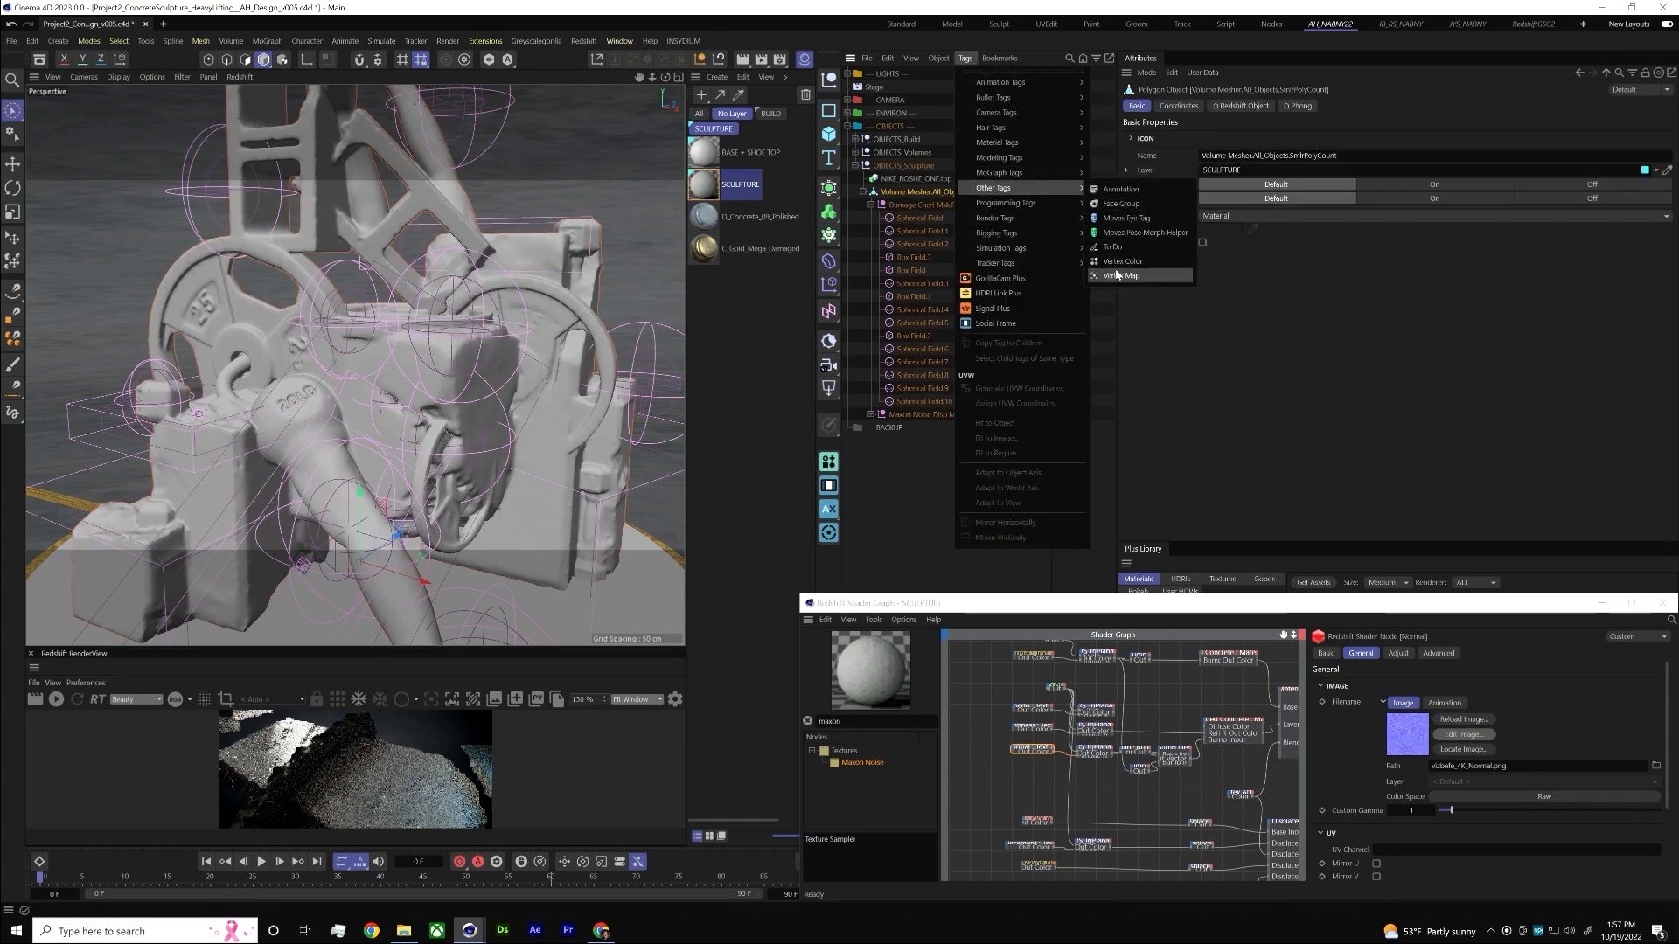
{"action": "left_click", "coordinate": [1100, 308]}
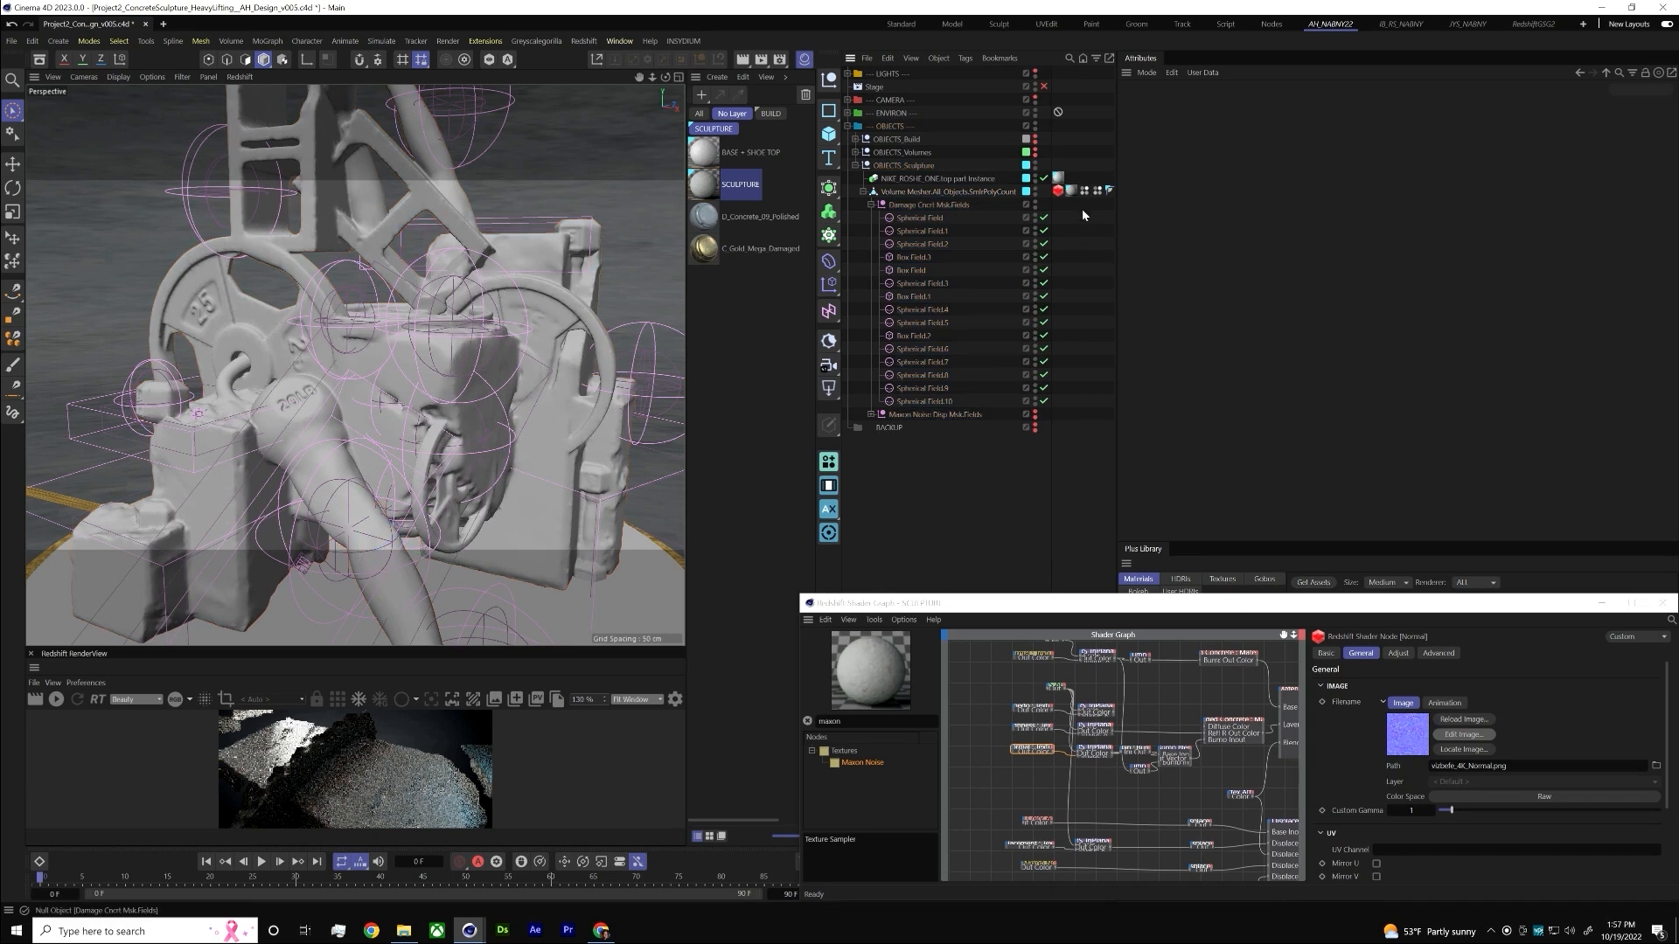
- Open the Damage Cncrt Msk vertex color tag and enlarge its fields list to review every field's blending mode, then deselect it
{"action": "left_click", "coordinate": [1084, 191]}
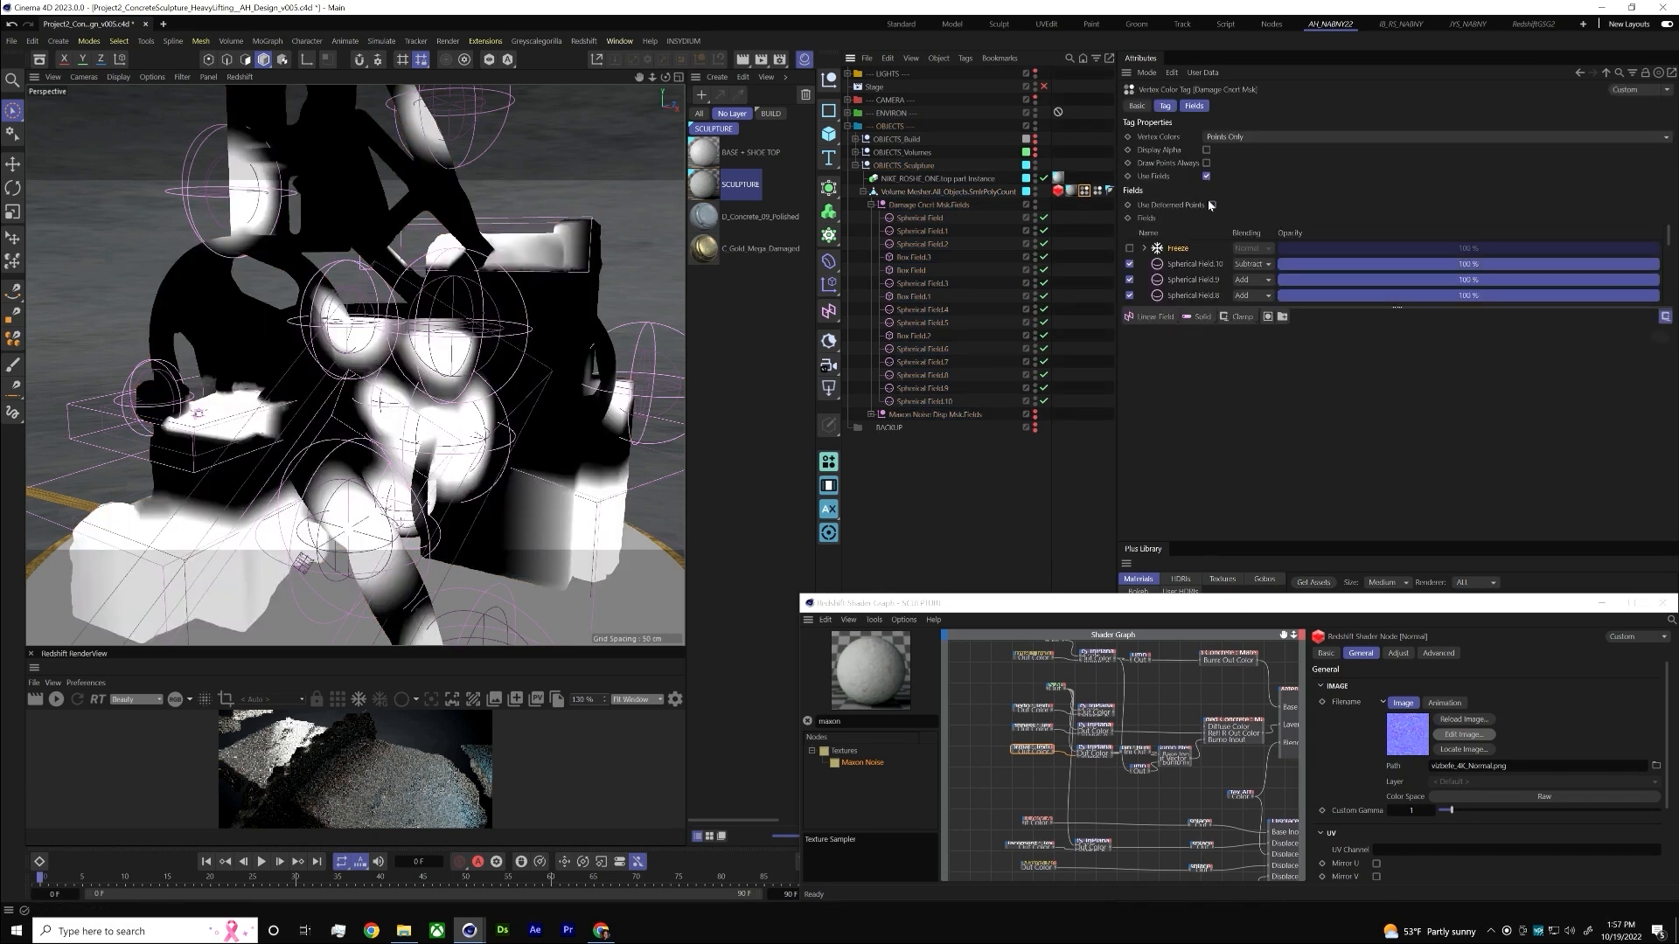
{"action": "left_click_drag", "start_coordinate": [1224, 307], "coordinate": [1245, 509]}
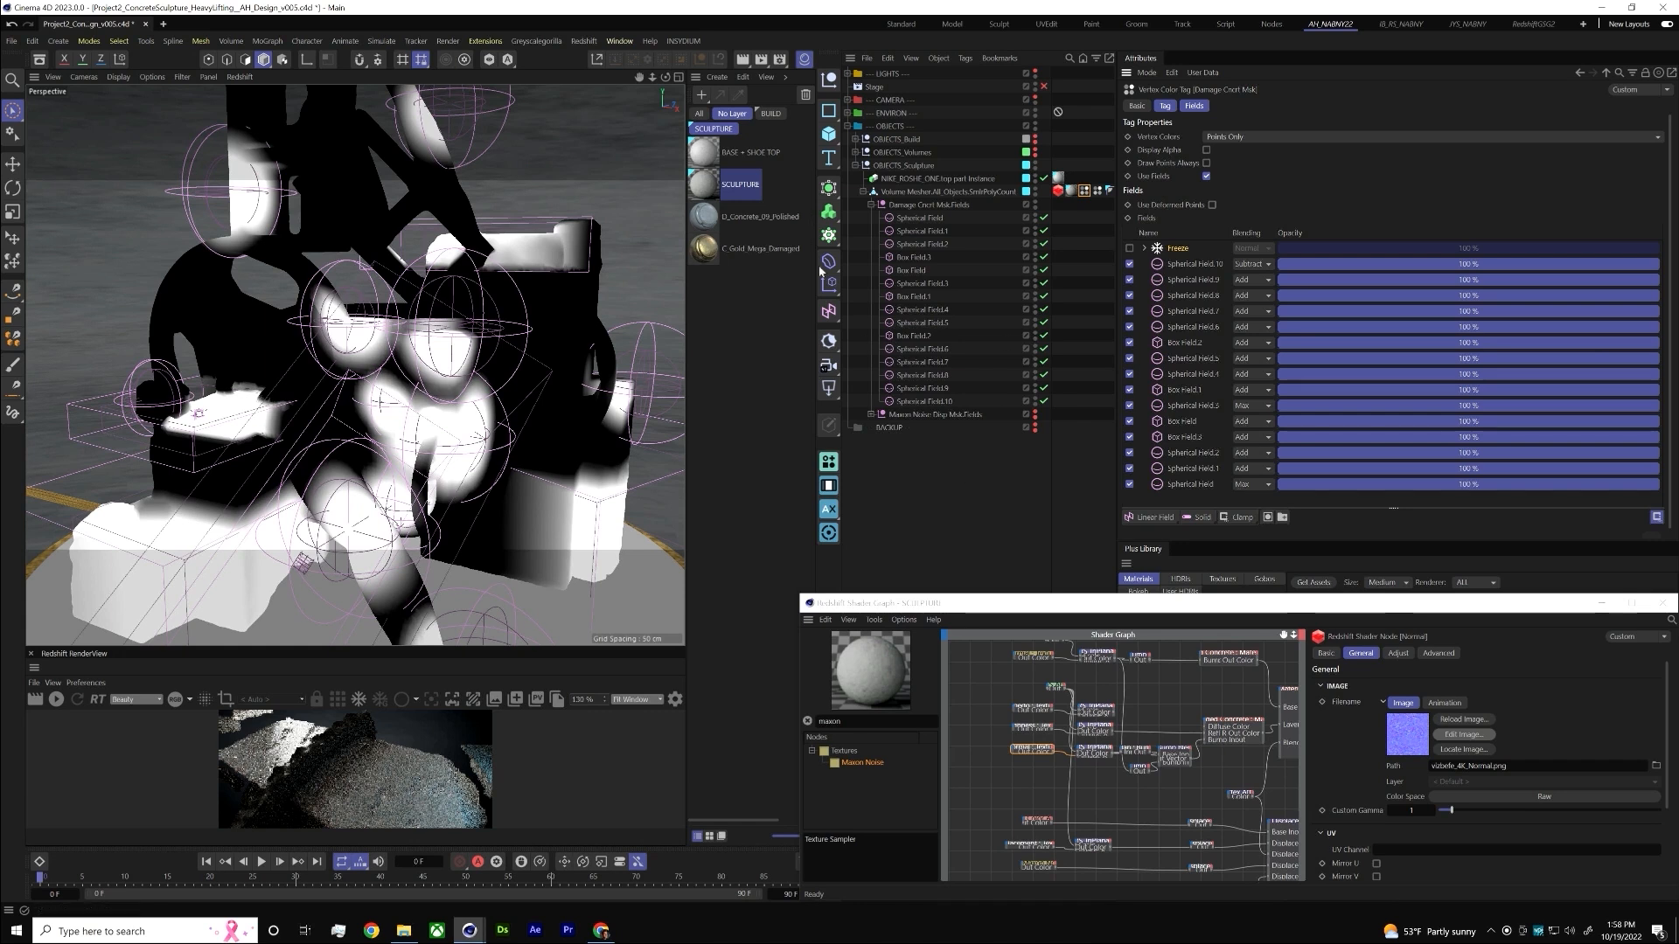
{"action": "left_click", "coordinate": [885, 455]}
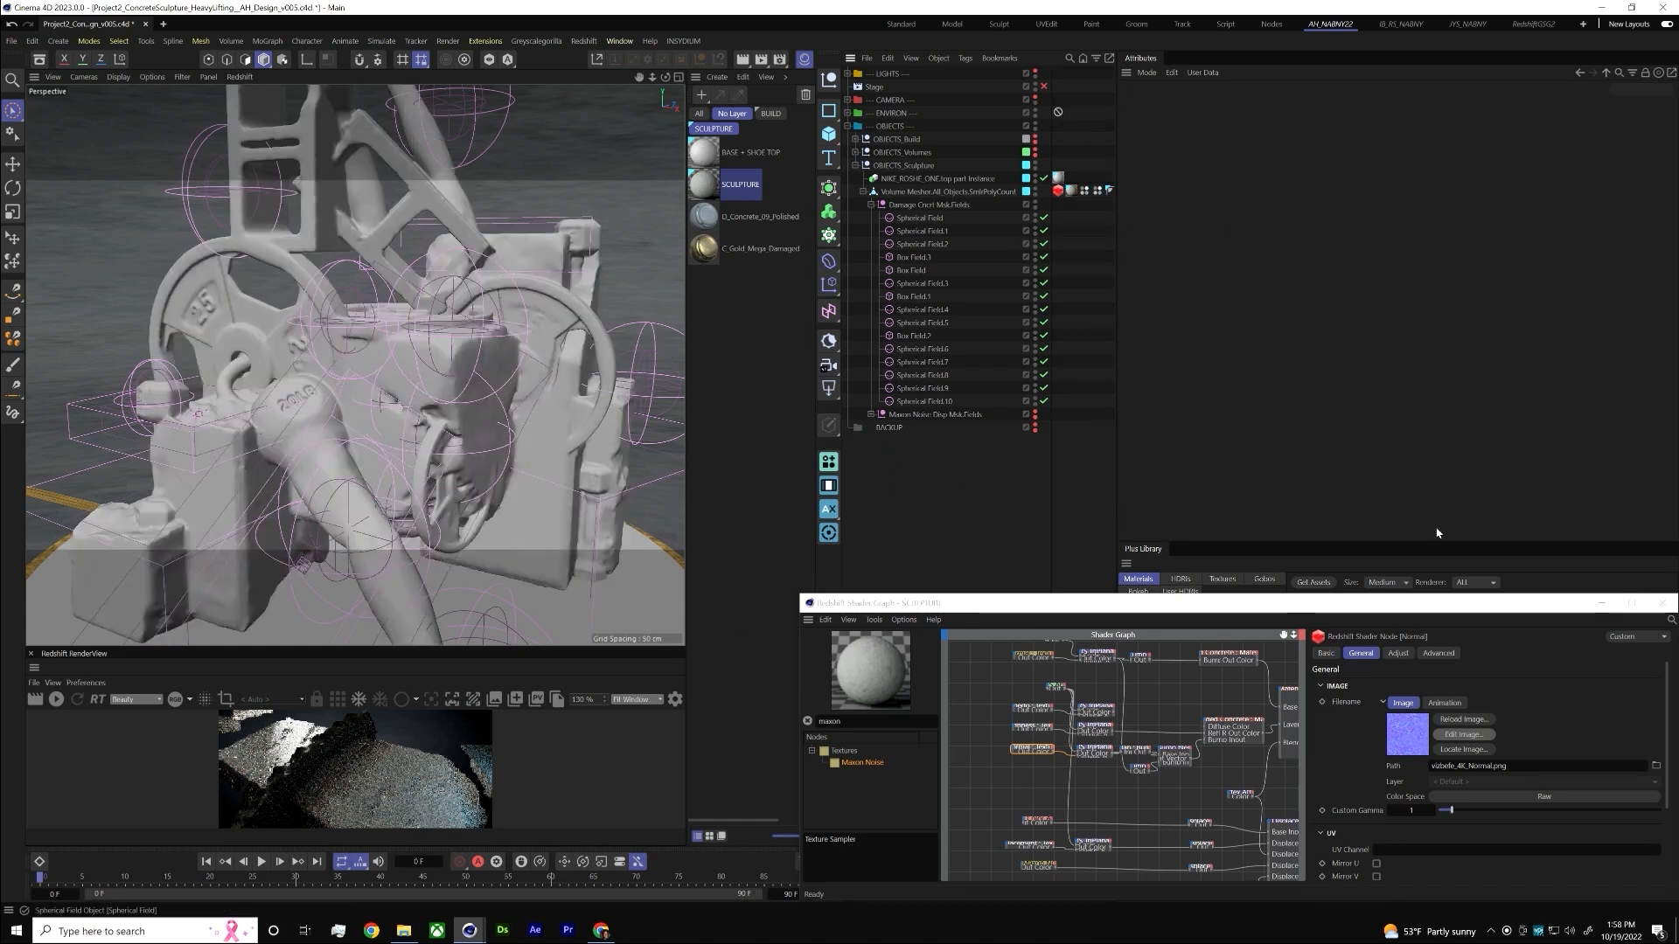
- Inspect the RS Material Blender node and its blend color connection in the SCULPTURE shader graph
{"action": "middle_click_drag", "start_coordinate": [1249, 798], "coordinate": [1164, 774]}
{"action": "left_click", "coordinate": [1198, 720]}
{"action": "left_click", "coordinate": [1198, 722]}
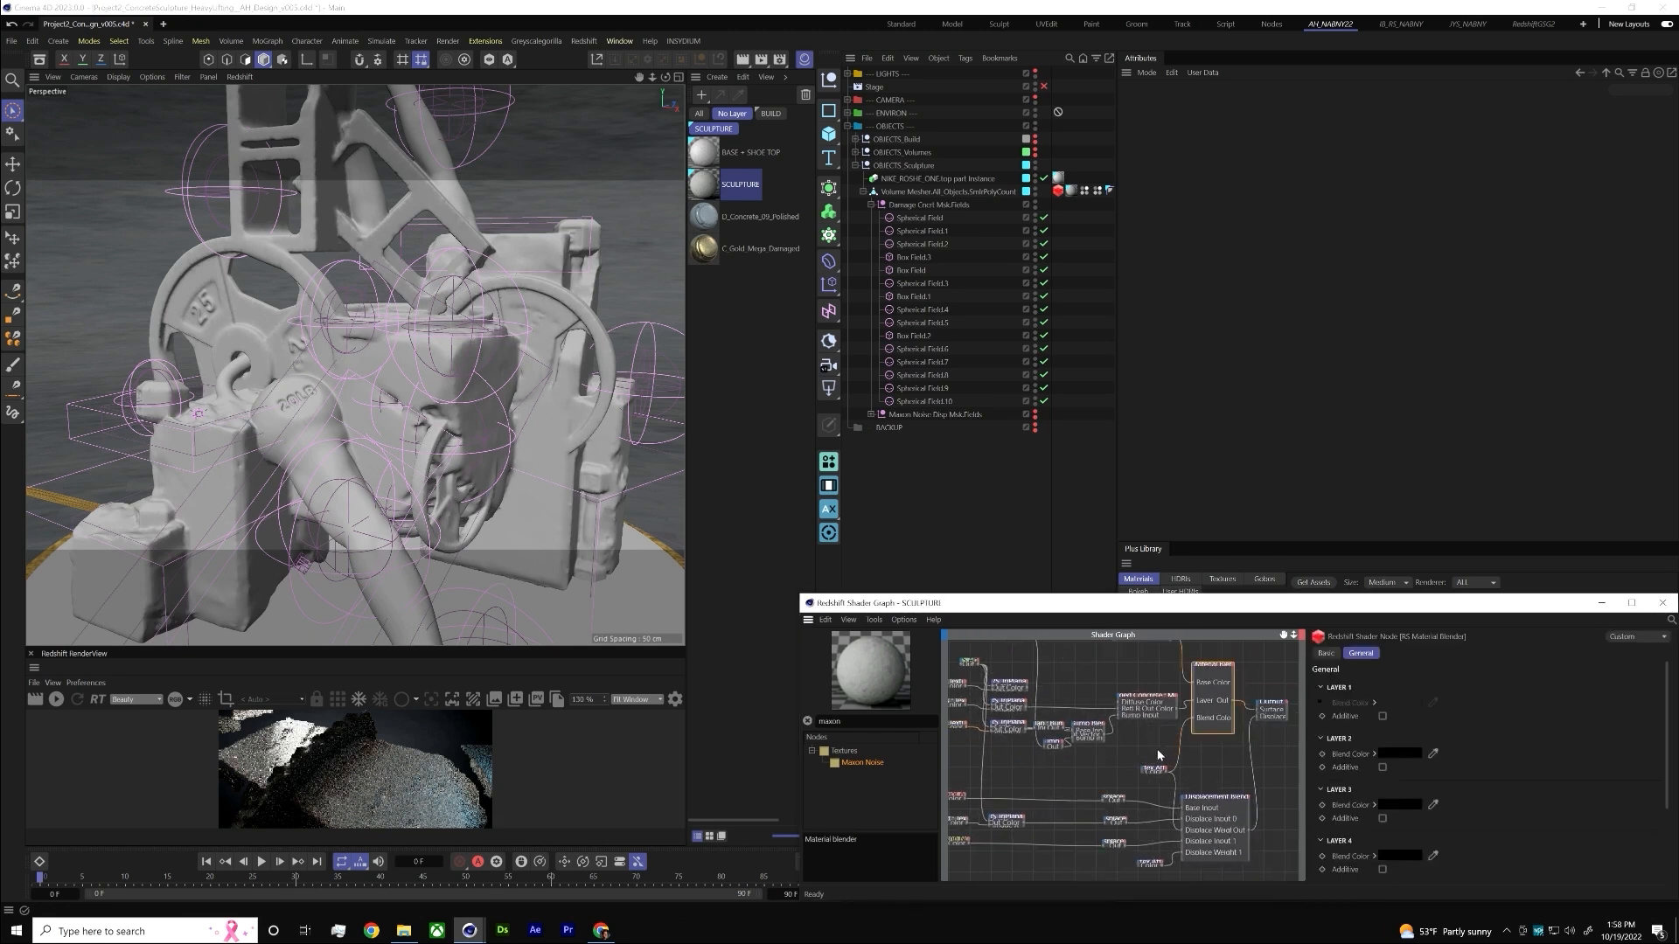
- Show the Damage Cncrt Msk vertex color mask on the sculpture again, deselect it, and switch to the Art Directing Construction presentation slide
{"action": "left_click", "coordinate": [1084, 190]}
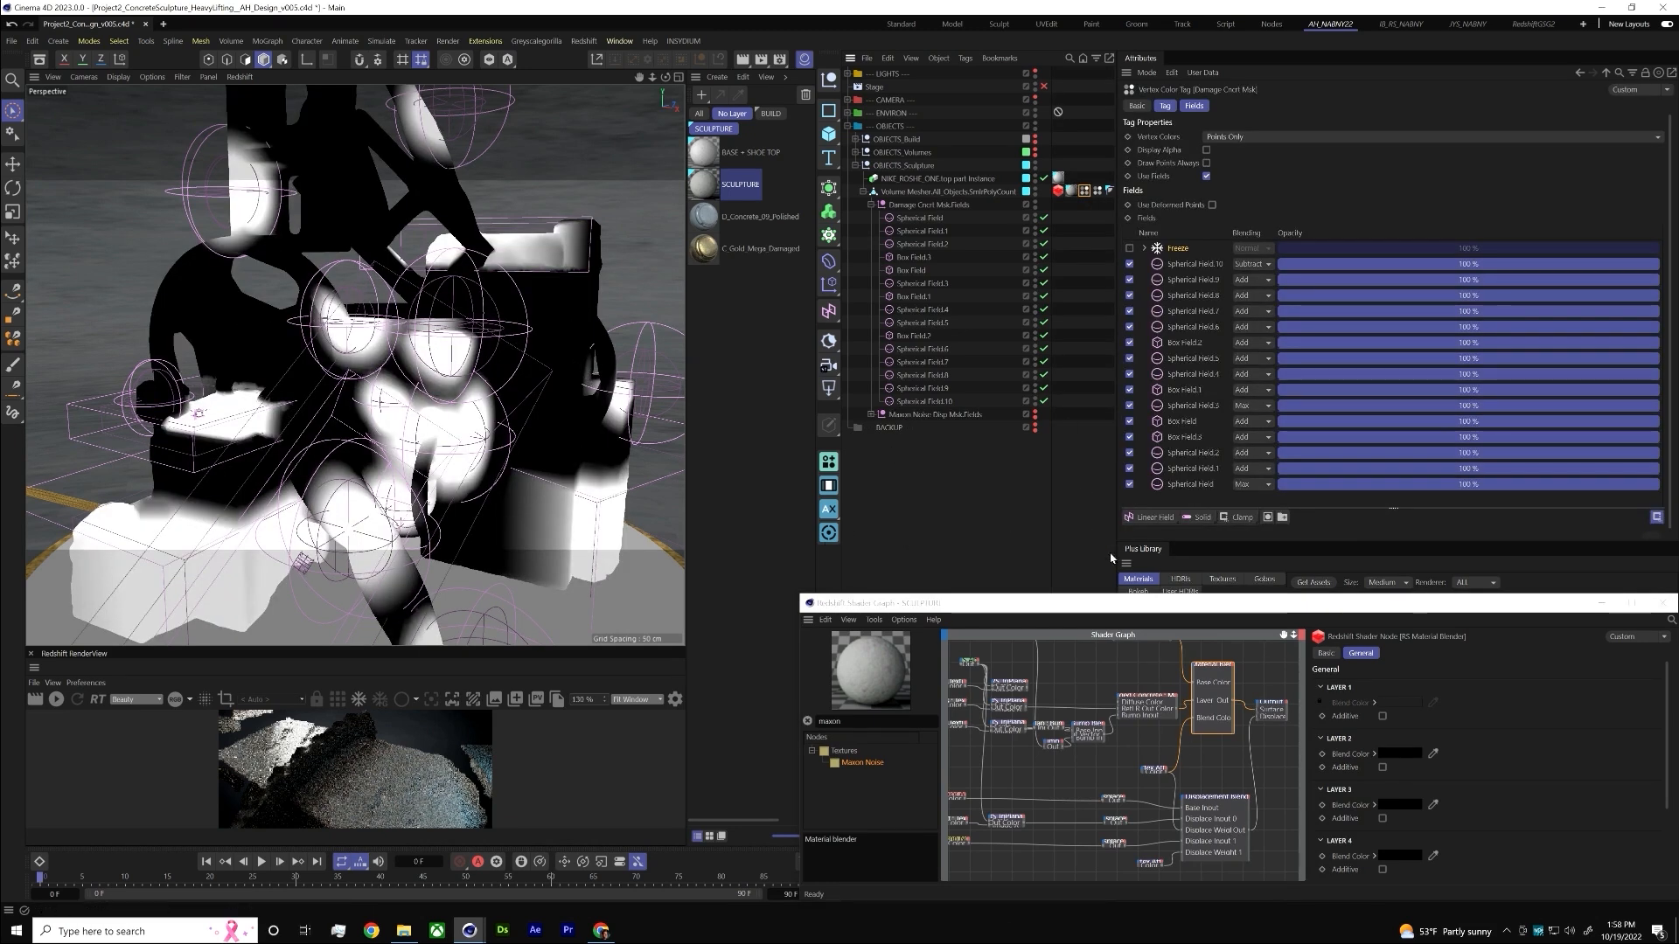
{"action": "left_click", "coordinate": [985, 491]}
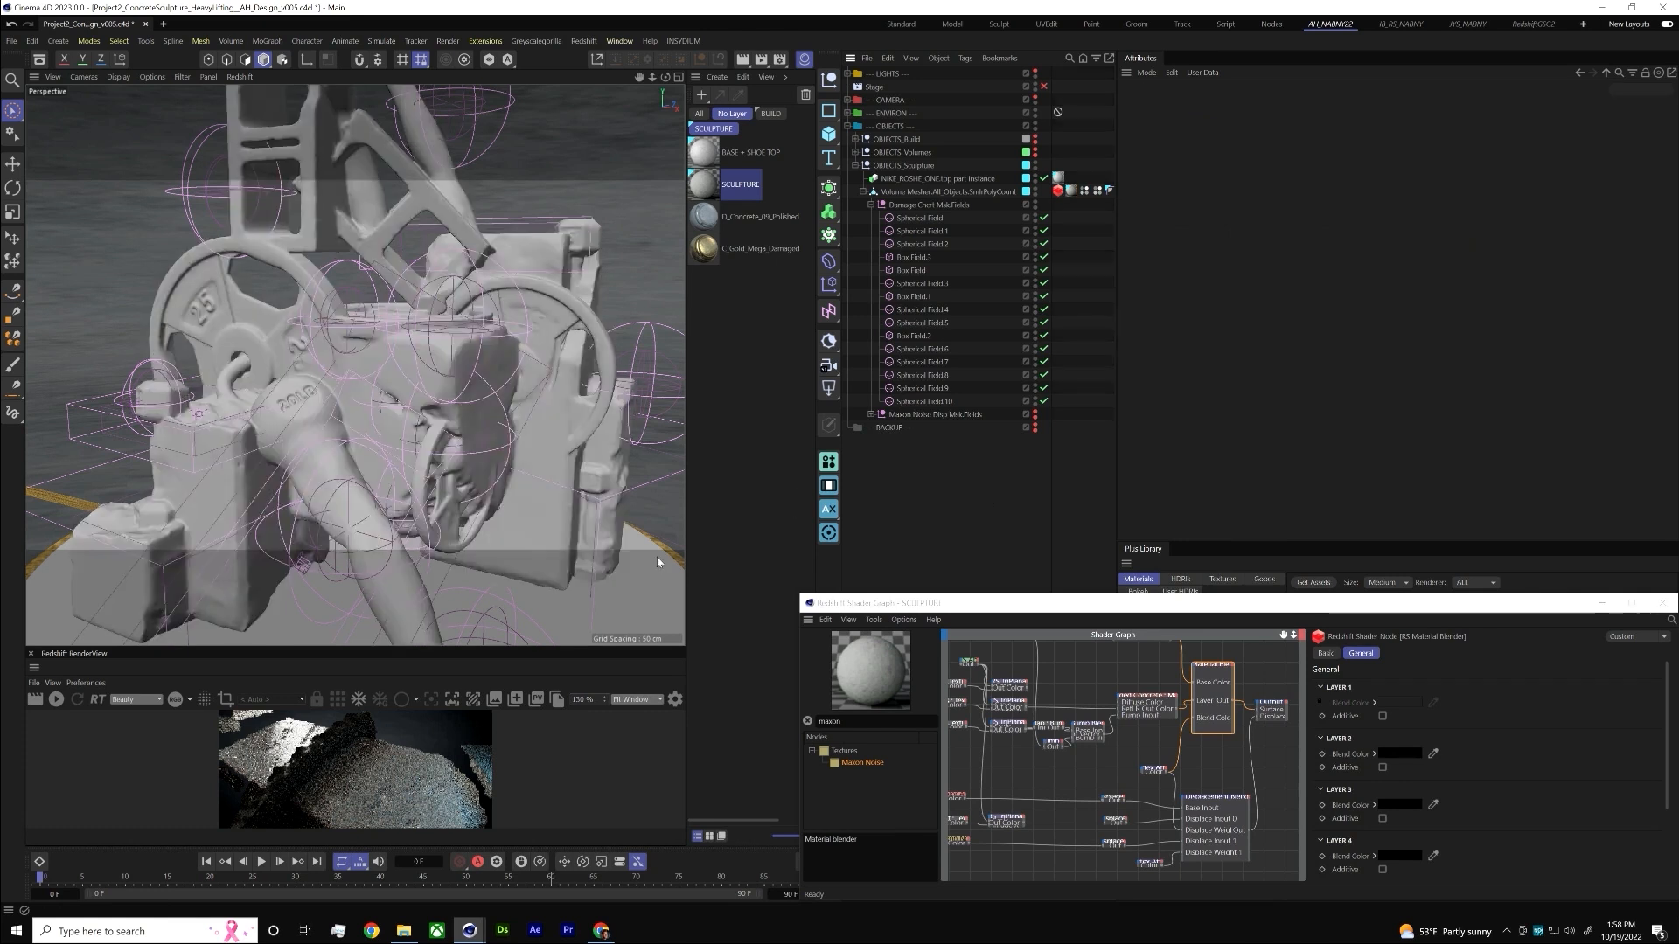
{"action": "key", "text": "alt+Tab"}
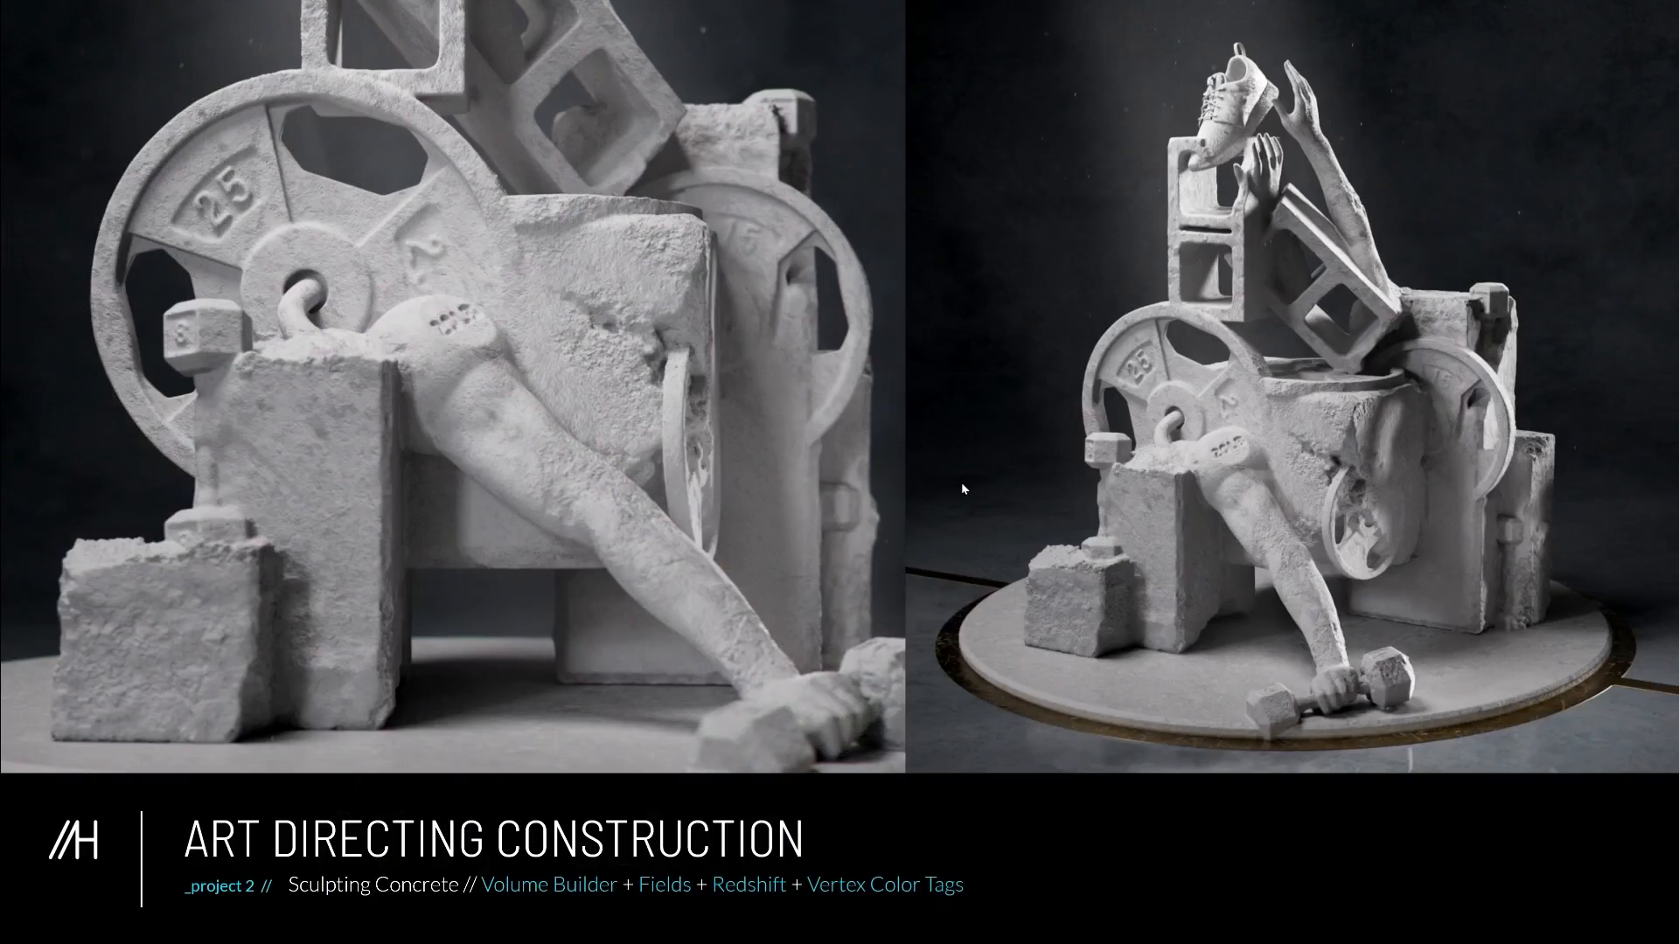